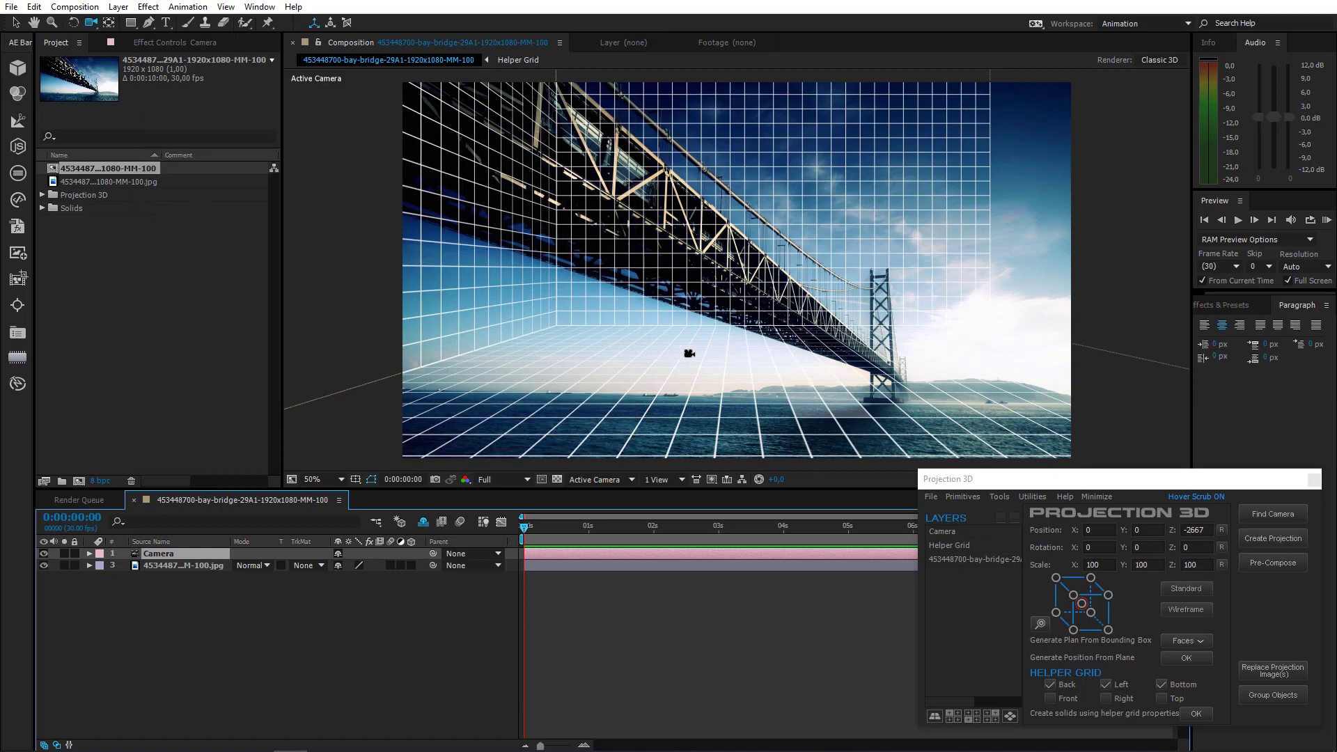
# Adjust the camera until the helper grid's floor lies on the sea surface and its back edge follows the horizon
pyautogui.moveTo(859, 438); pyautogui.dragTo(312, 400)
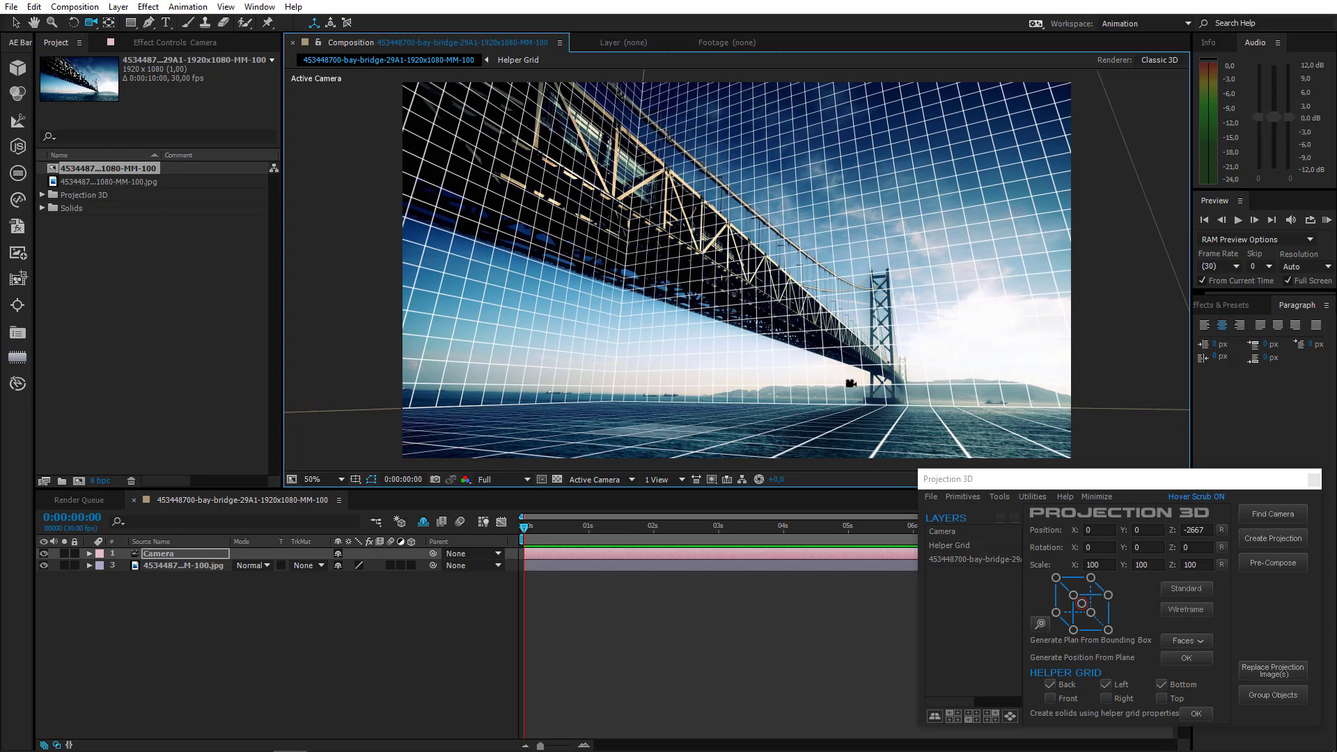
pyautogui.moveTo(868, 395)
pyautogui.mouseDown()
pyautogui.moveTo(816, 387)
pyautogui.moveTo(853, 376)
pyautogui.mouseUp()
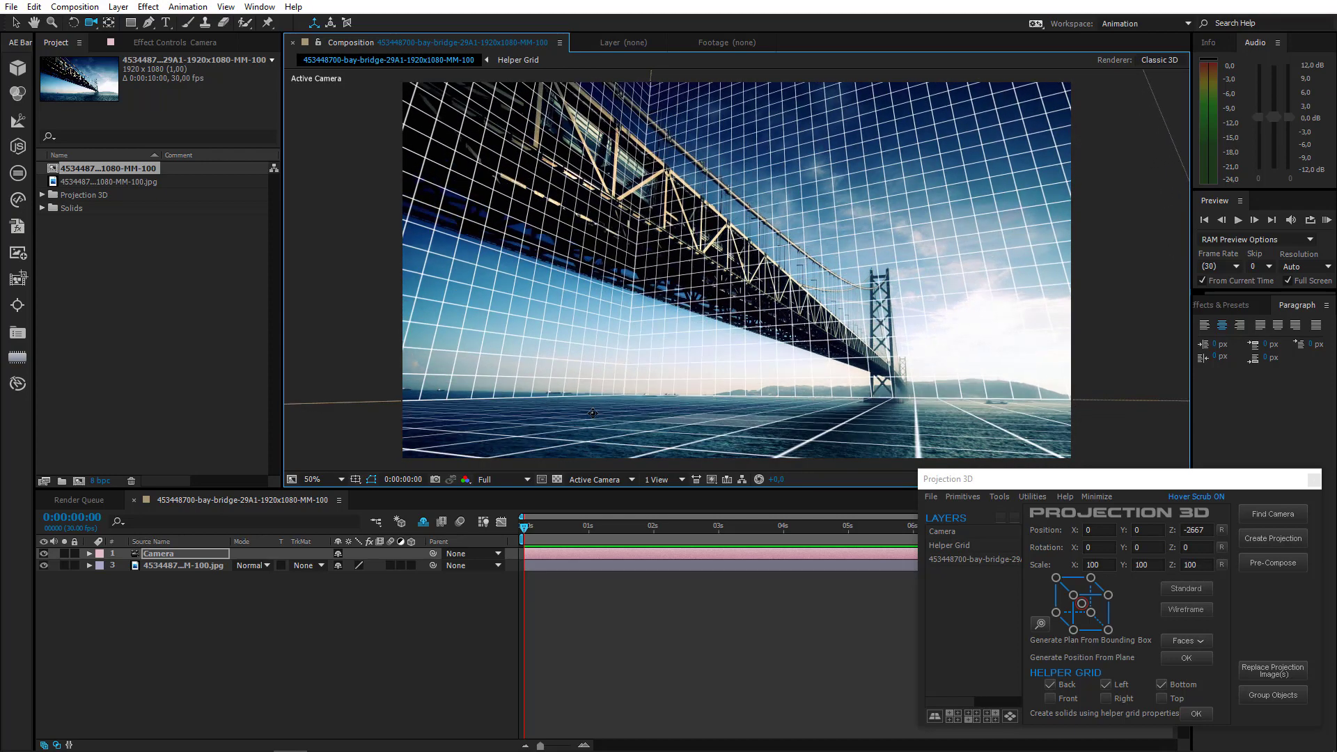
pyautogui.moveTo(592, 415); pyautogui.dragTo(592, 412)
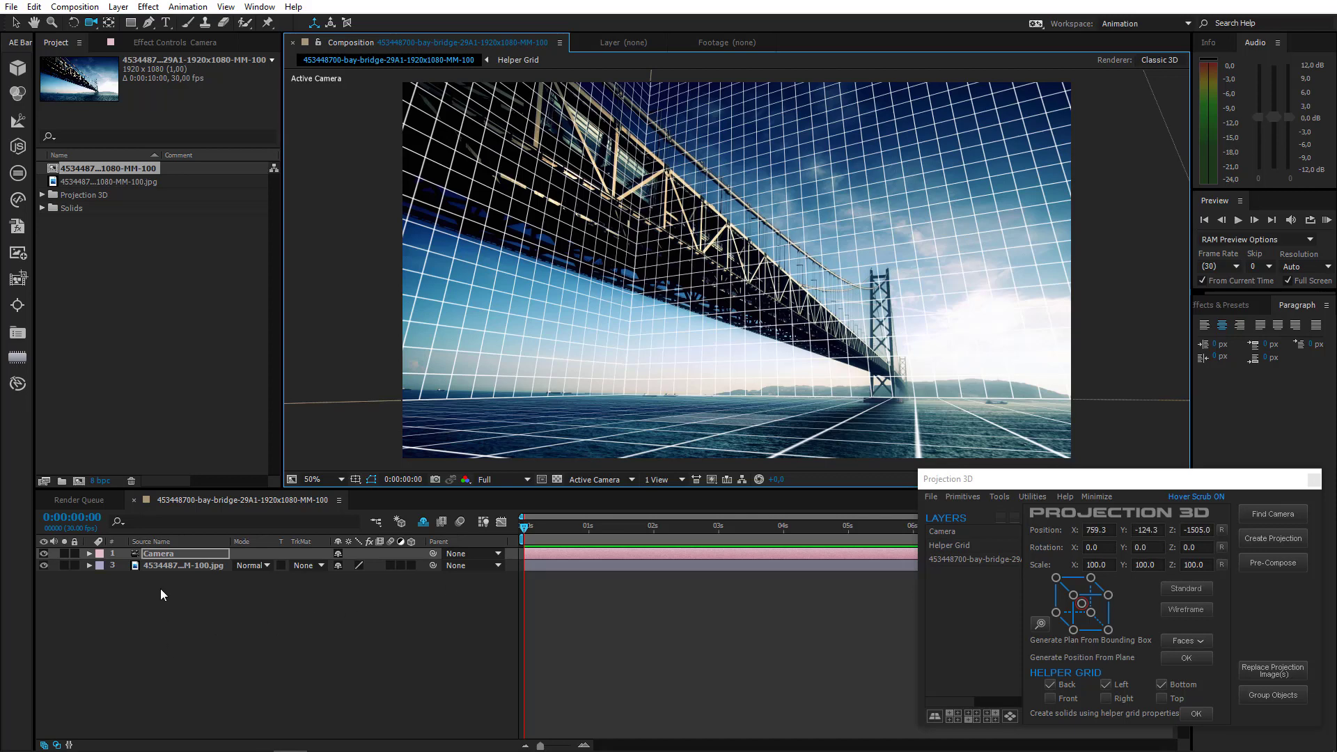
# Create the projection from the matched camera and pre-compose it with 2 copies
pyautogui.click(1298, 540)
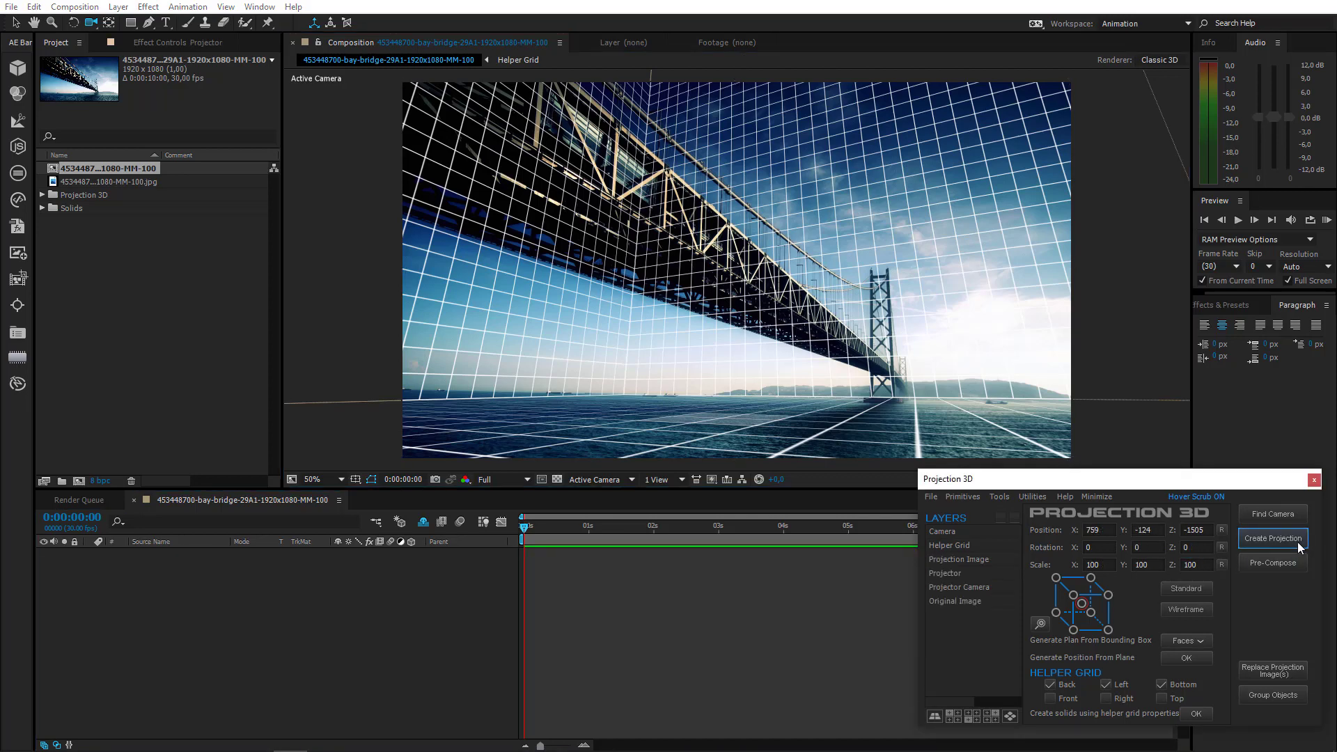
pyautogui.click(1298, 557)
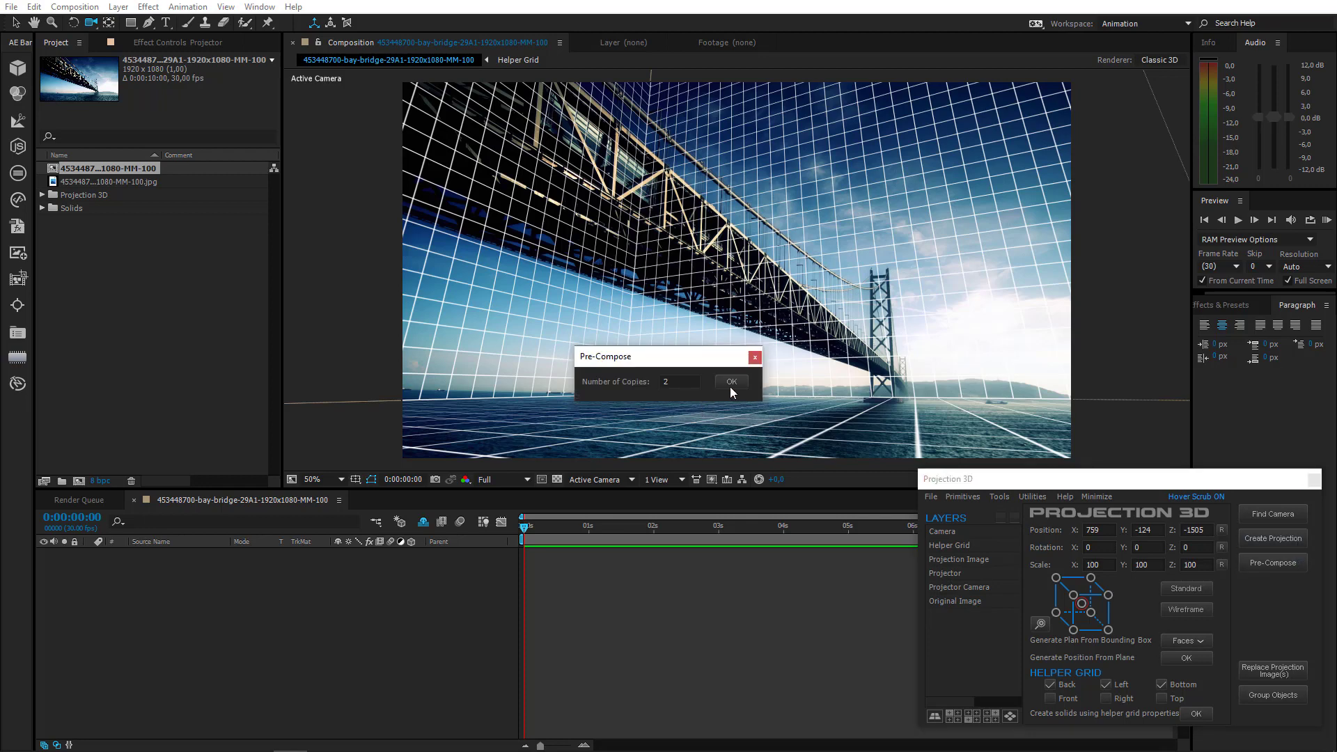
pyautogui.click(731, 383)
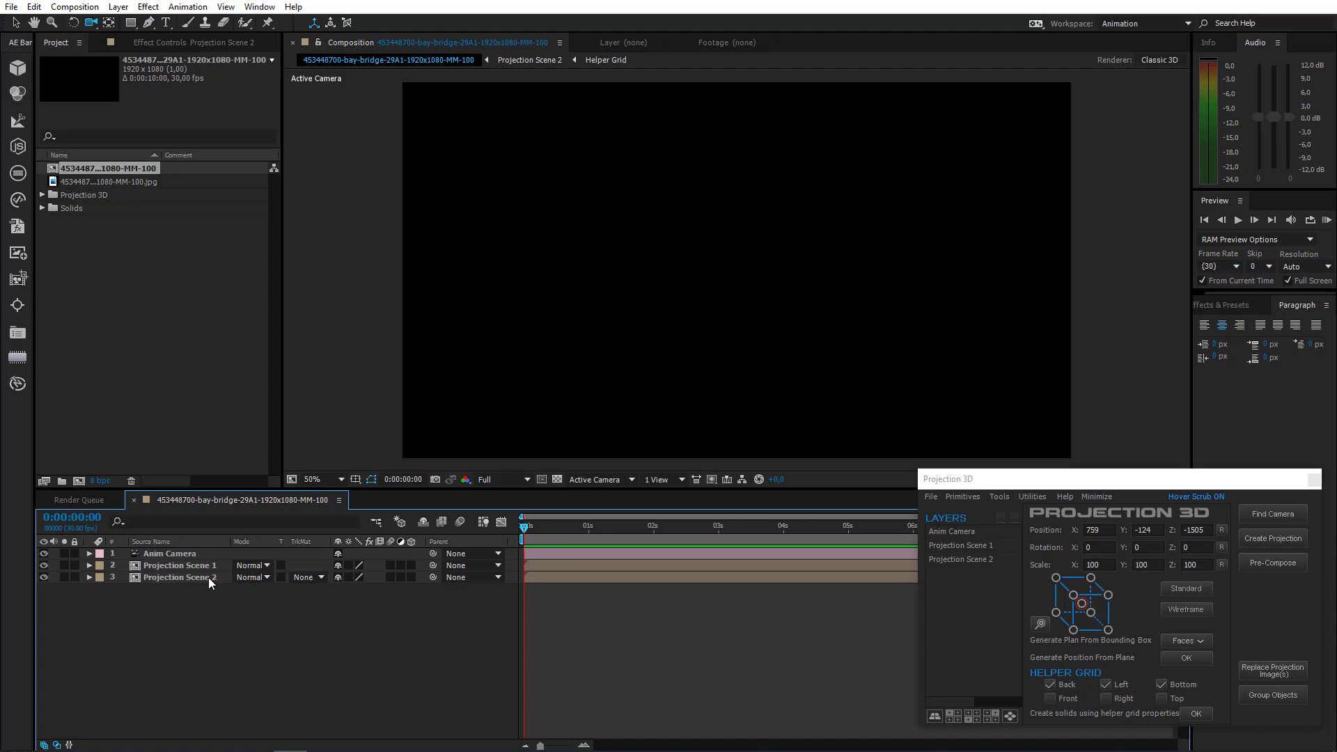
# In Projection Scene 2, disable the helper grid's Left side and create solids from the remaining Back and Bottom planes
pyautogui.doubleClick(207, 578)
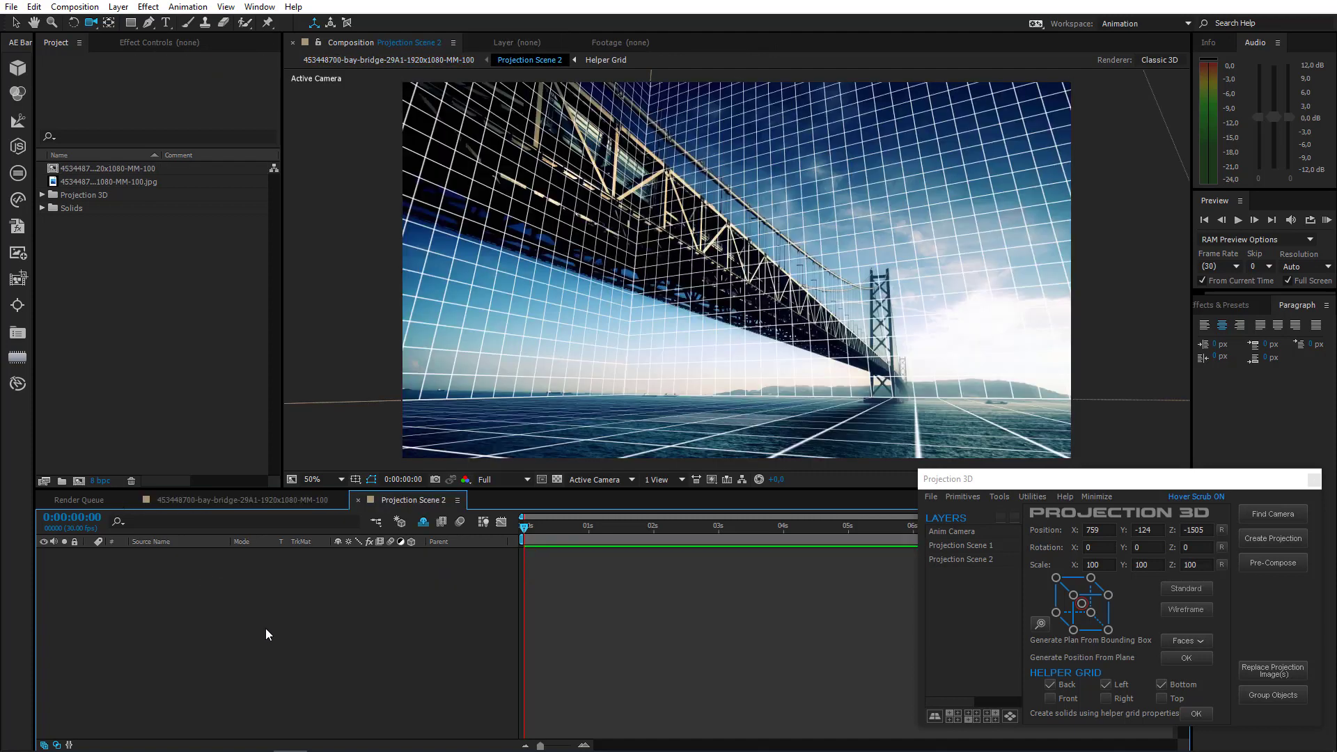
pyautogui.click(1106, 685)
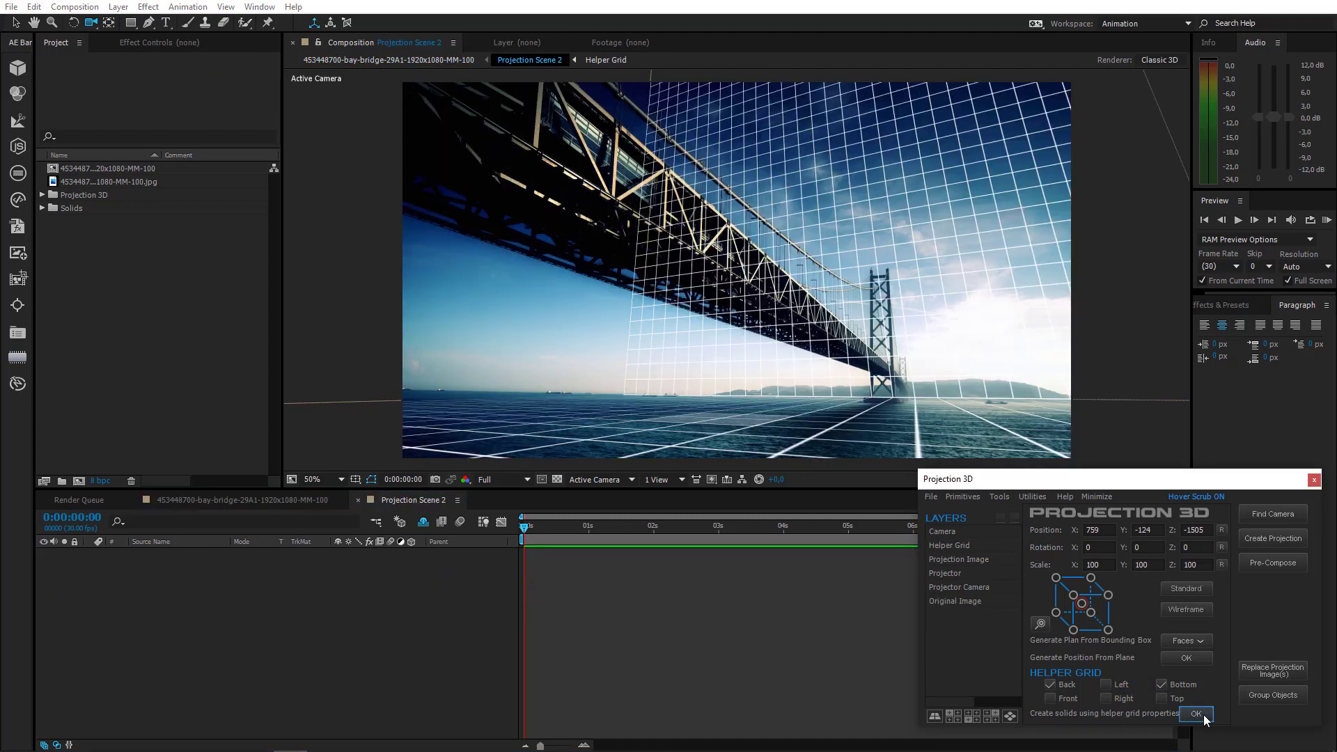
pyautogui.click(1196, 713)
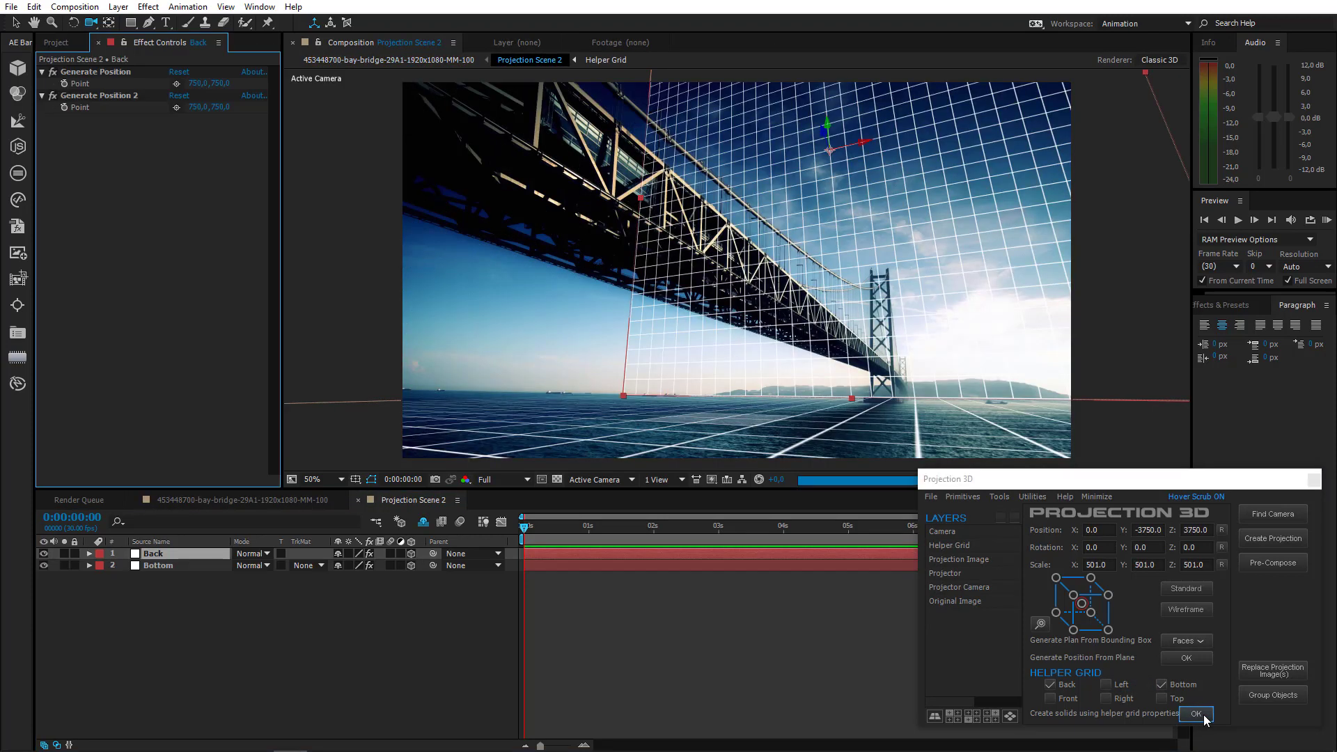
# Hide the Back solid and widen the Bottom solid so the water plane extends past both sides of the image
pyautogui.click(174, 561)
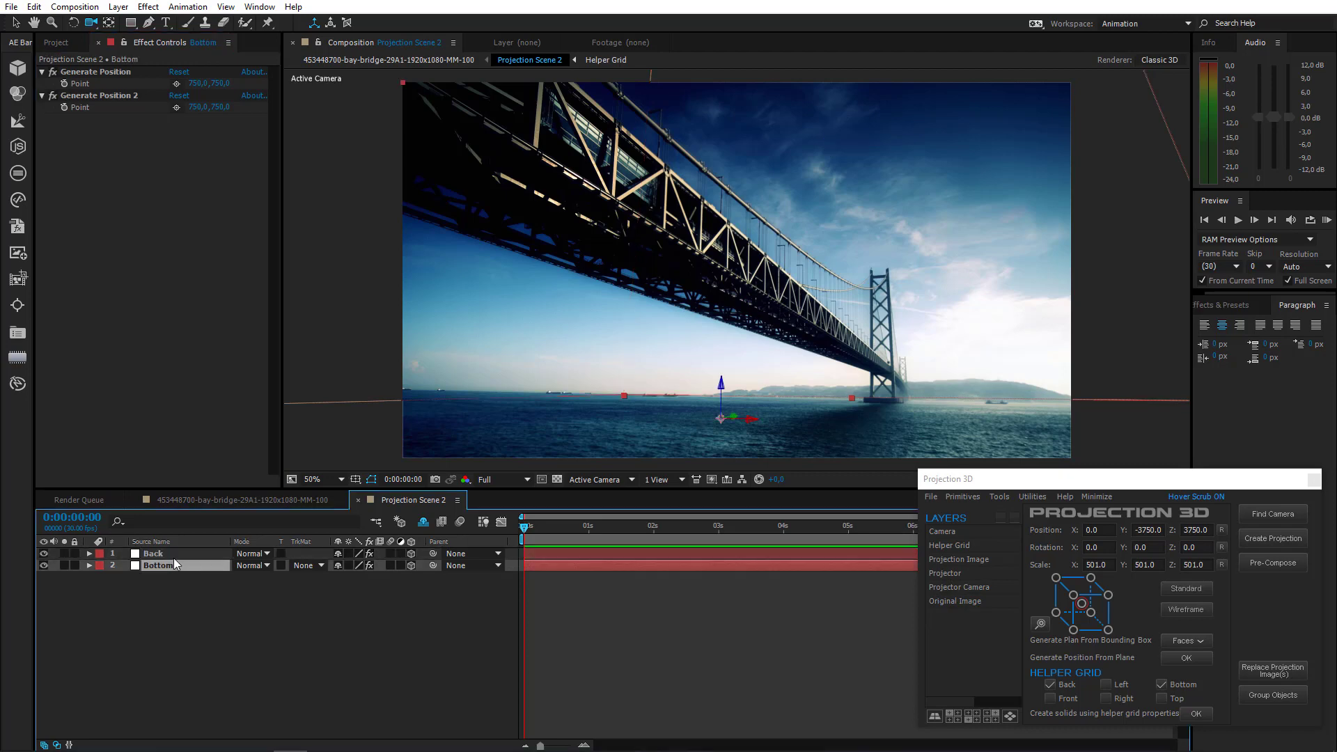
pyautogui.click(44, 554)
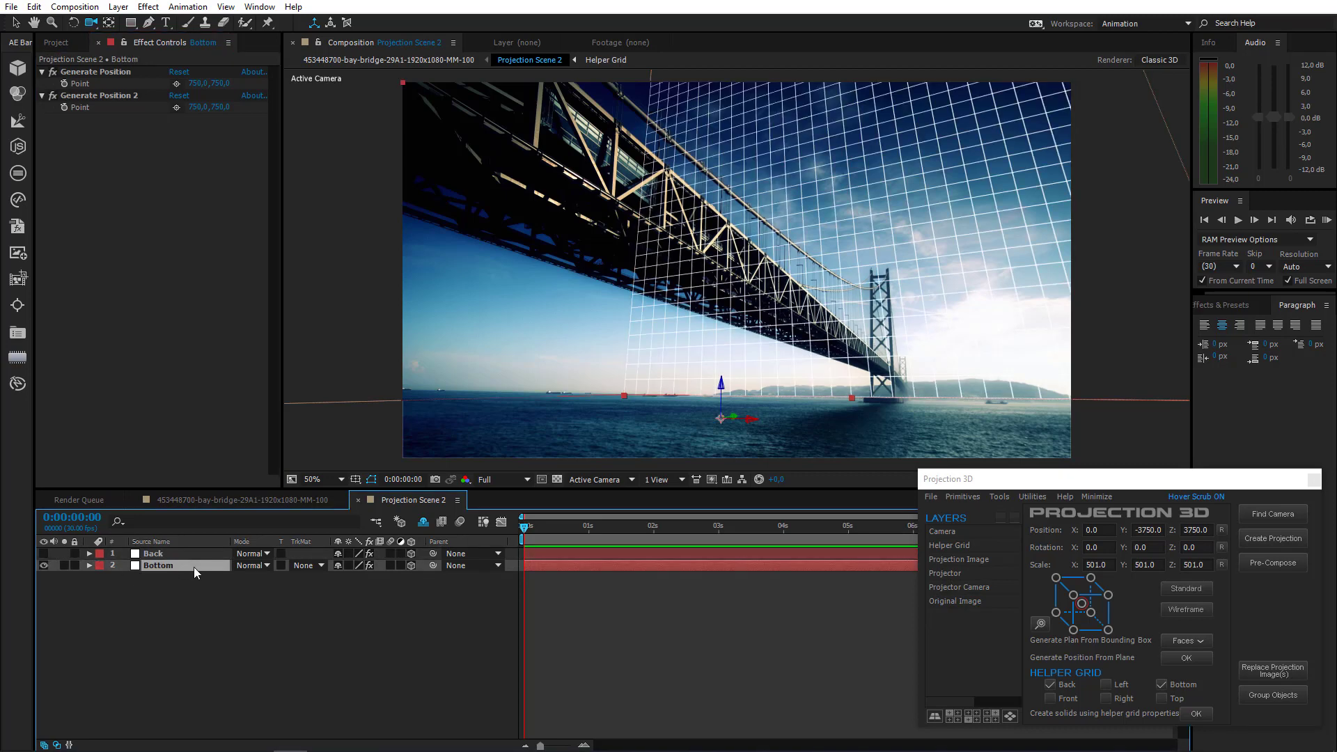
pyautogui.click(15, 22)
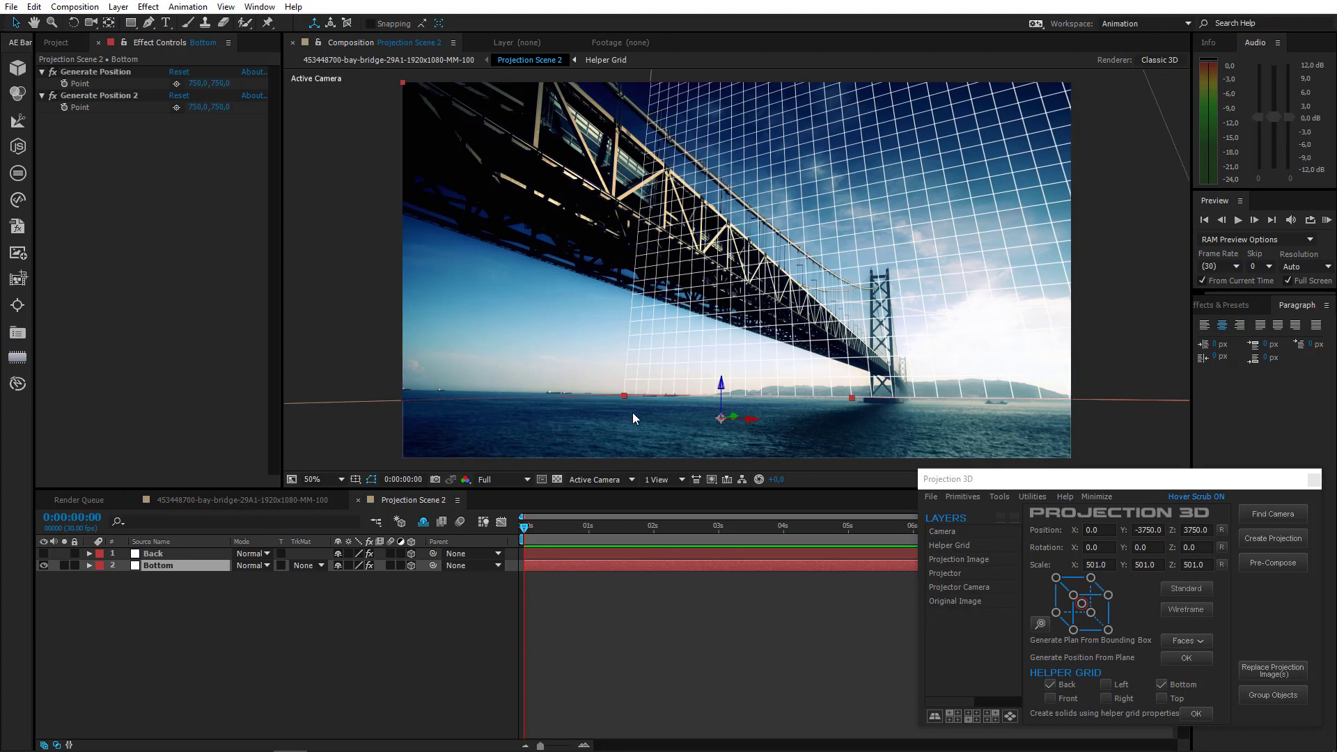
pyautogui.click(418, 379)
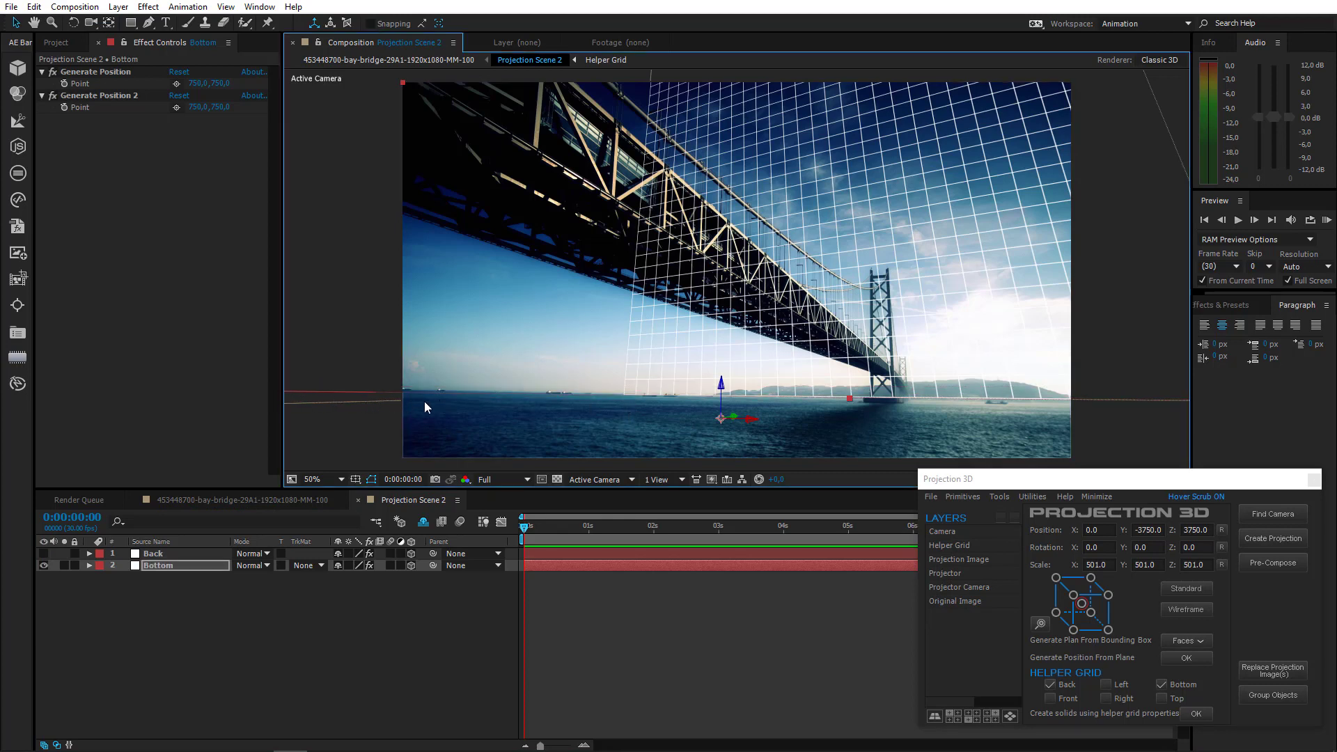
pyautogui.moveTo(456, 402); pyautogui.dragTo(676, 413)
pyautogui.moveTo(489, 402); pyautogui.dragTo(495, 392)
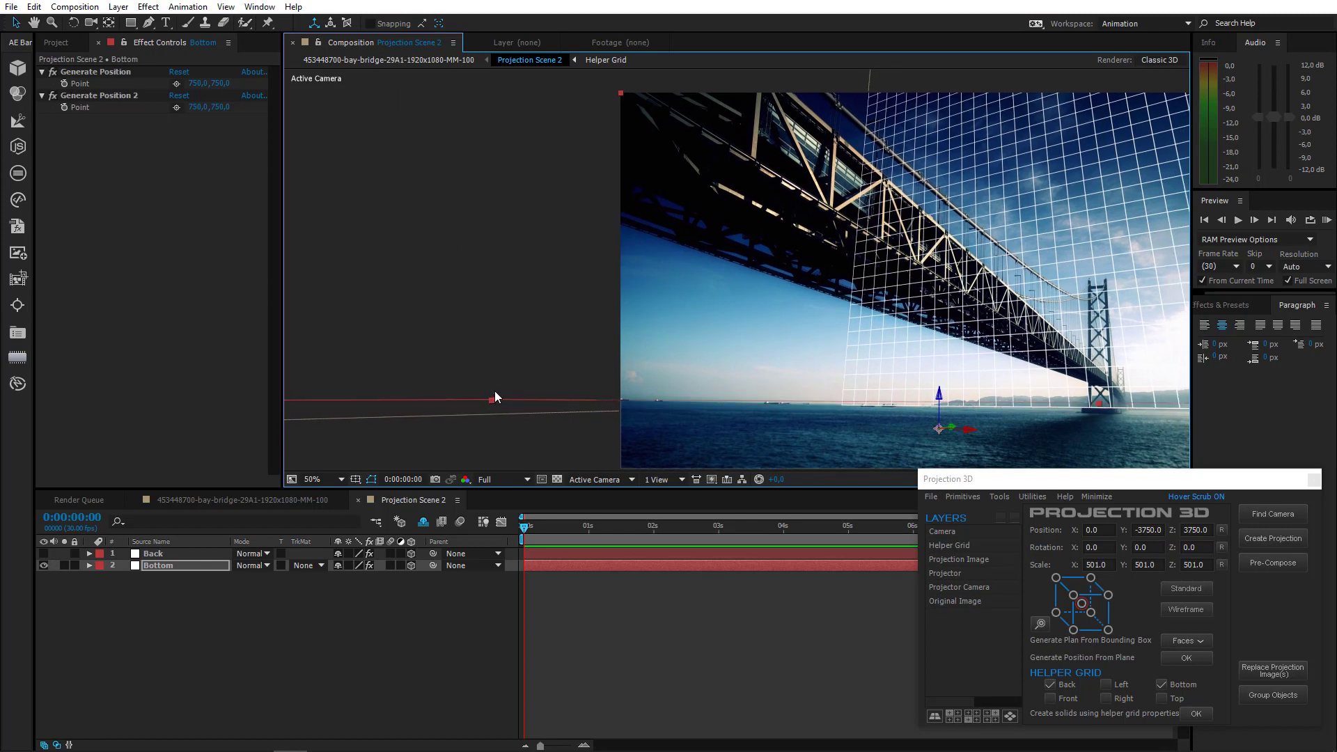
pyautogui.moveTo(581, 431); pyautogui.dragTo(382, 411)
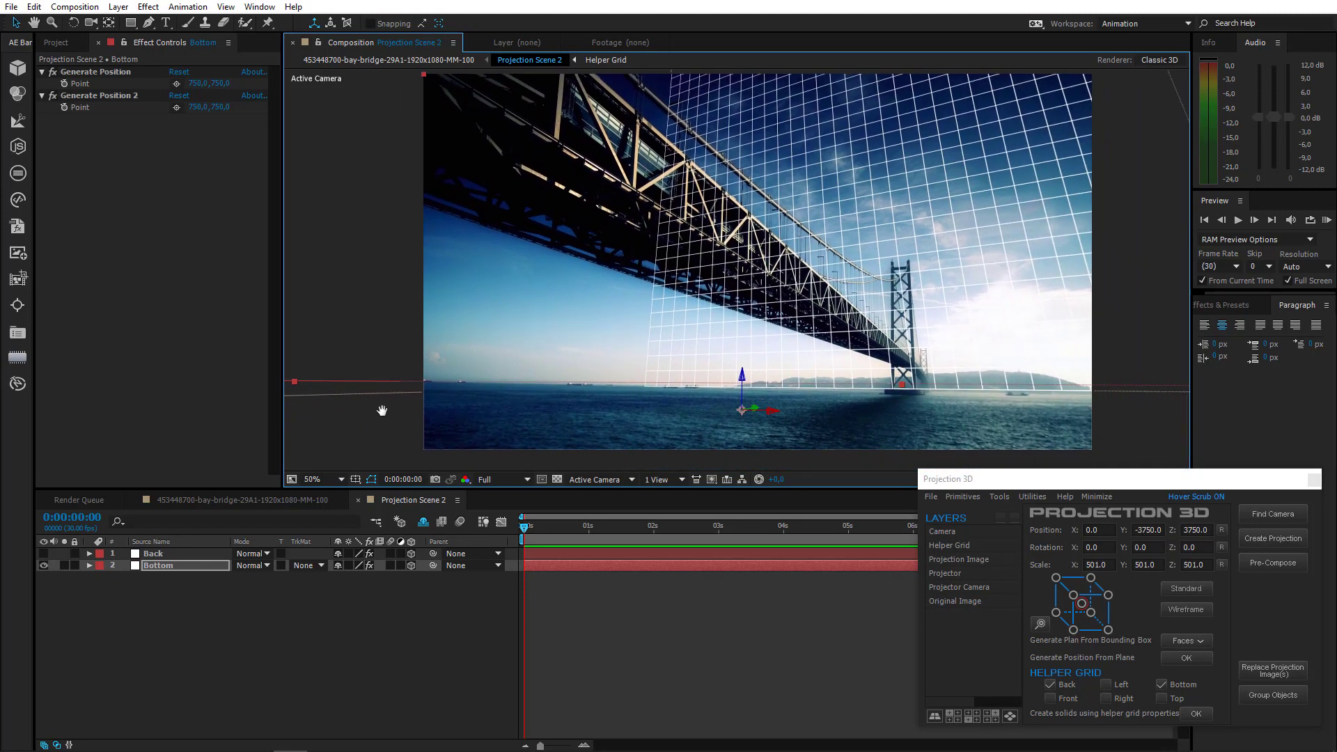
pyautogui.moveTo(466, 423); pyautogui.dragTo(391, 430)
# Show the Back solid again and rotate it around its Y axis to face the camera more directly
pyautogui.click(156, 553)
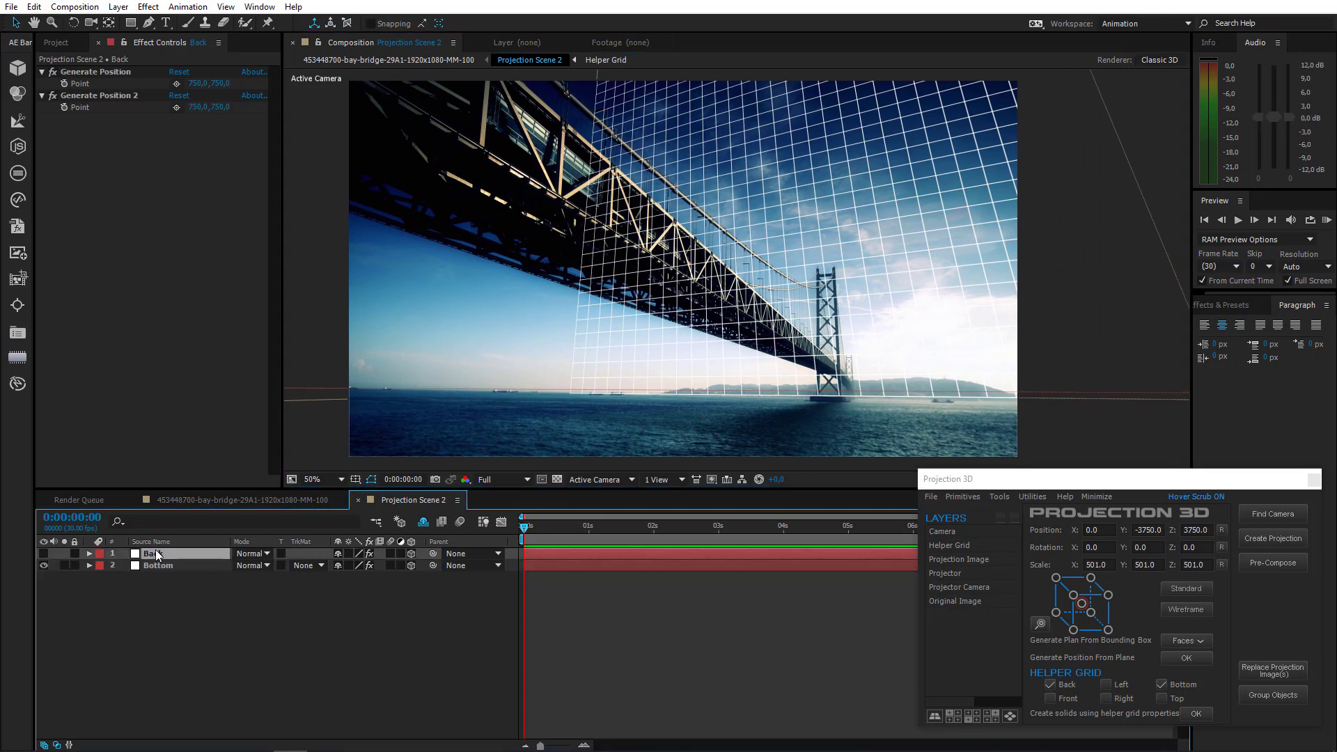
pyautogui.click(44, 552)
pyautogui.moveTo(697, 344); pyautogui.dragTo(617, 379)
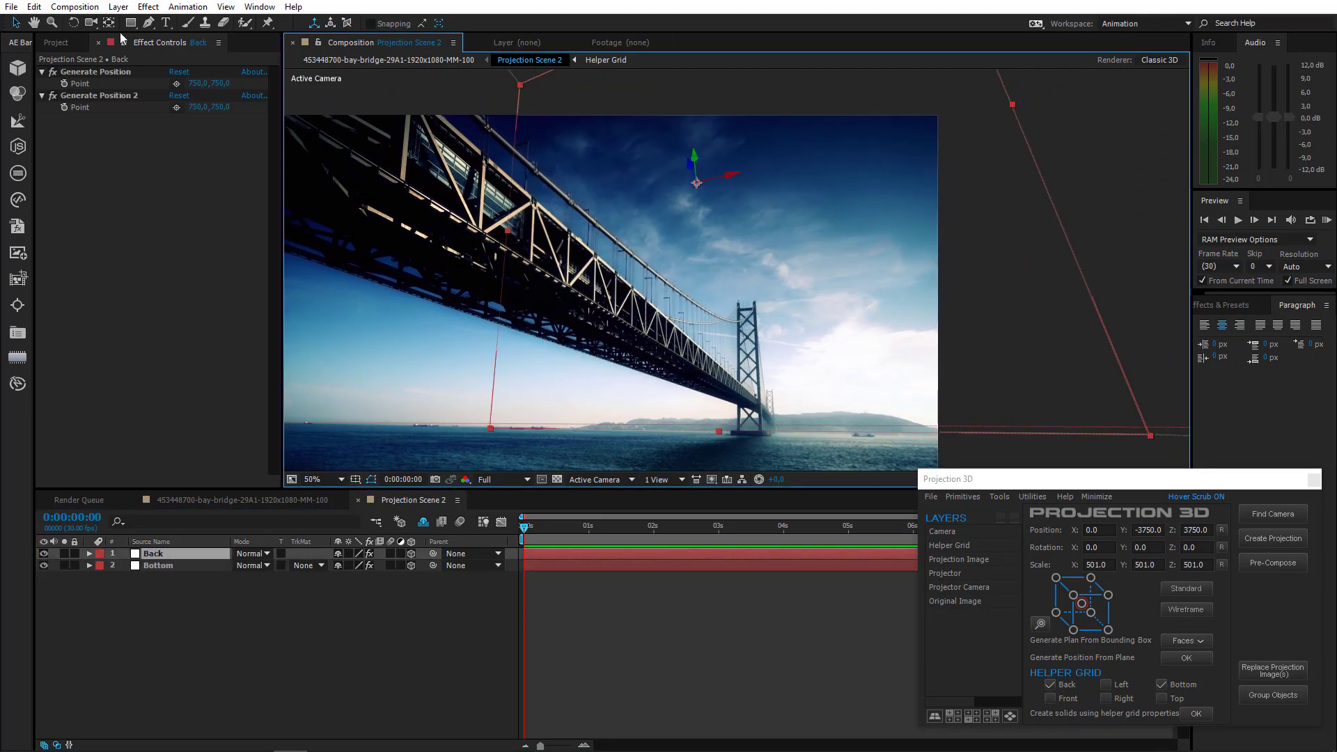
pyautogui.click(73, 23)
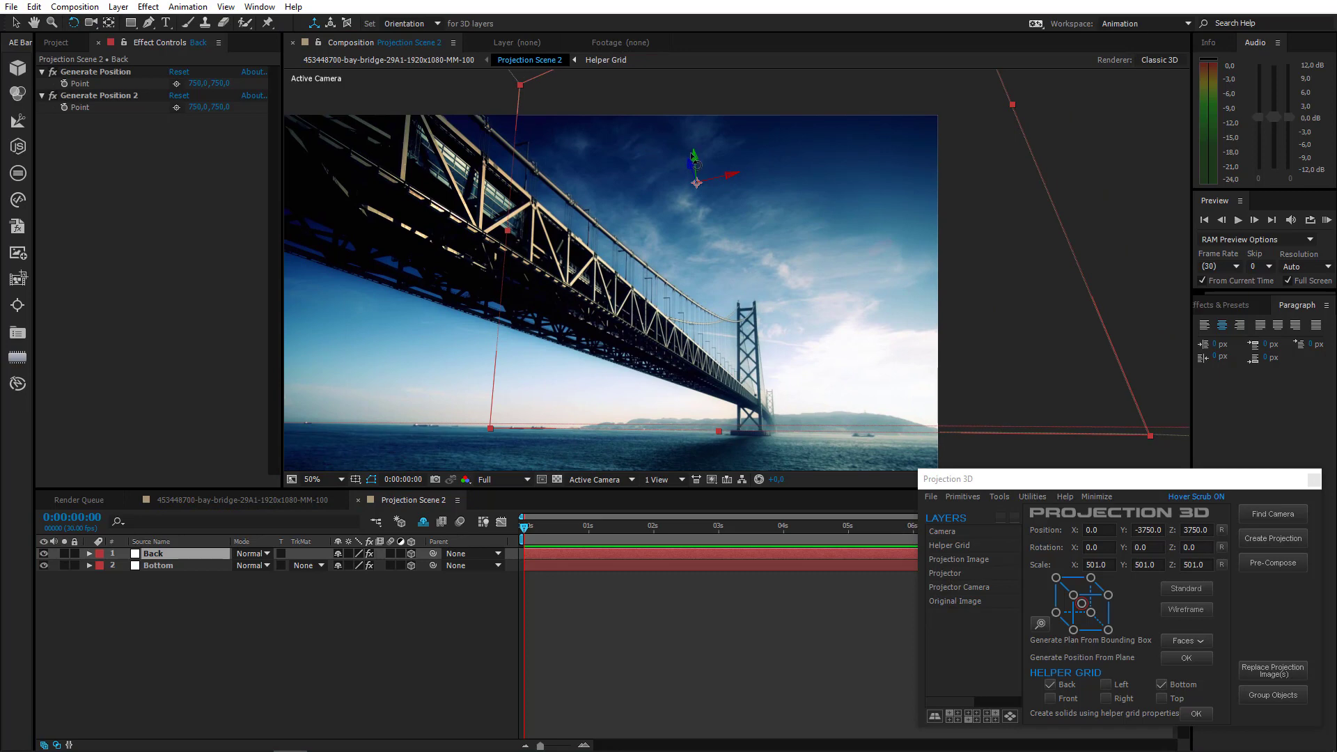
pyautogui.moveTo(694, 155); pyautogui.dragTo(698, 220)
pyautogui.press(',')
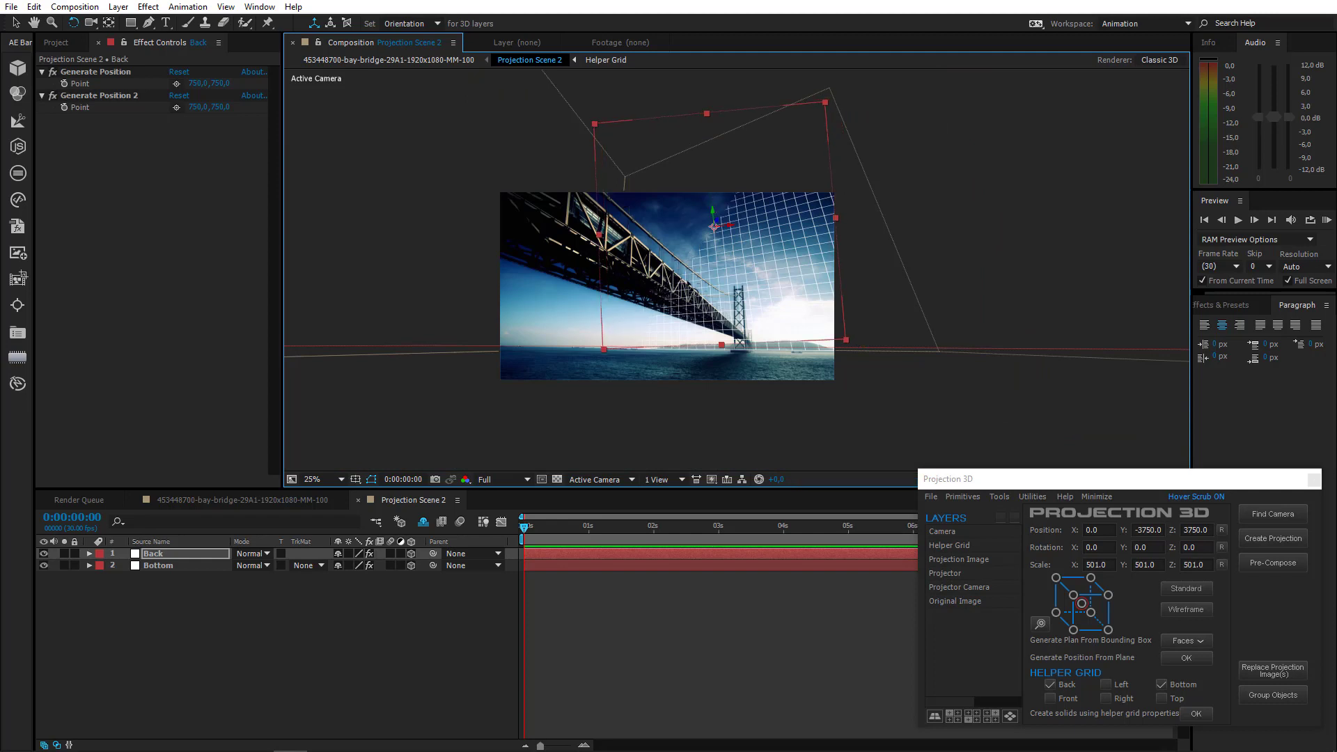
# Scale the Back solid wider and taller so it extends beyond the whole image frame
pyautogui.click(14, 25)
pyautogui.moveTo(599, 235); pyautogui.dragTo(332, 233)
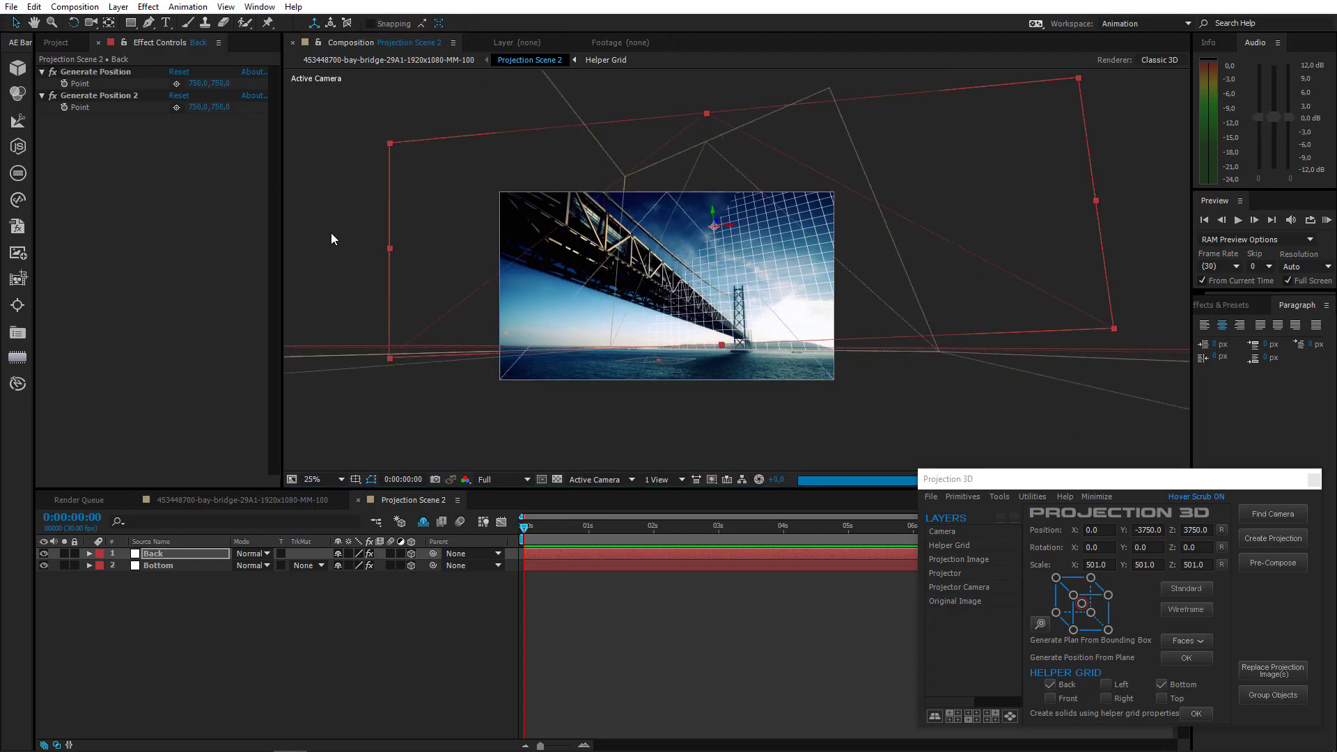
pyautogui.moveTo(721, 346); pyautogui.dragTo(721, 400)
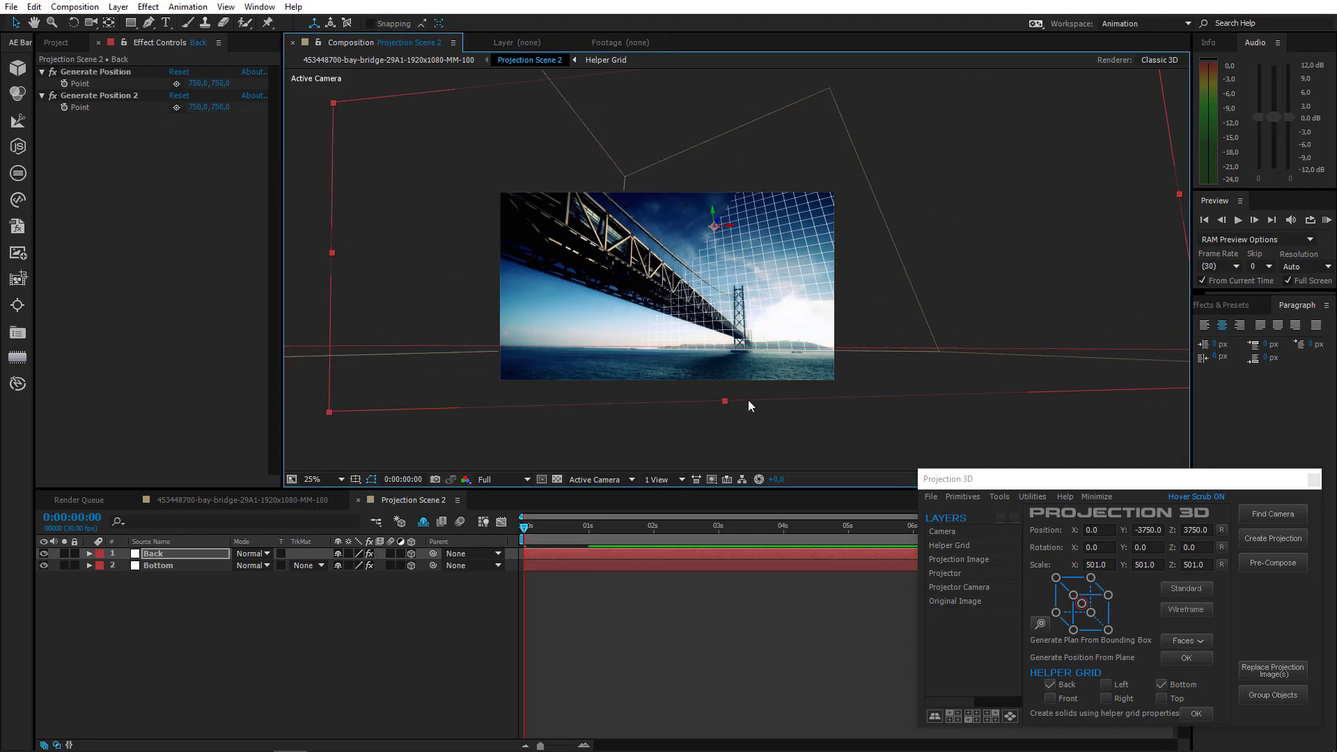
# Using Custom View 1, push the Back solid farther from the camera along its Z axis
pyautogui.click(624, 479)
pyautogui.click(592, 646)
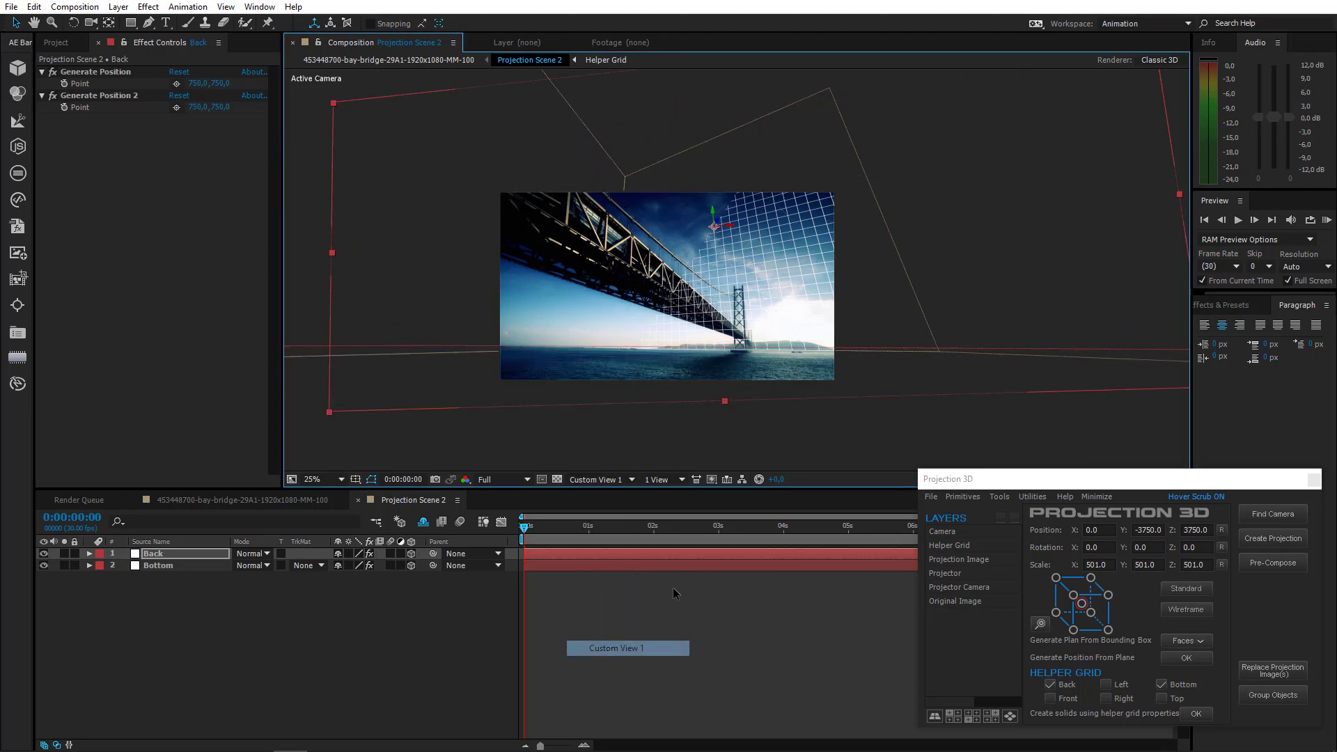
pyautogui.press('c')
pyautogui.moveTo(654, 325); pyautogui.dragTo(702, 291)
pyautogui.scroll(1, 704, 291)
pyautogui.scroll(4, 705, 291)
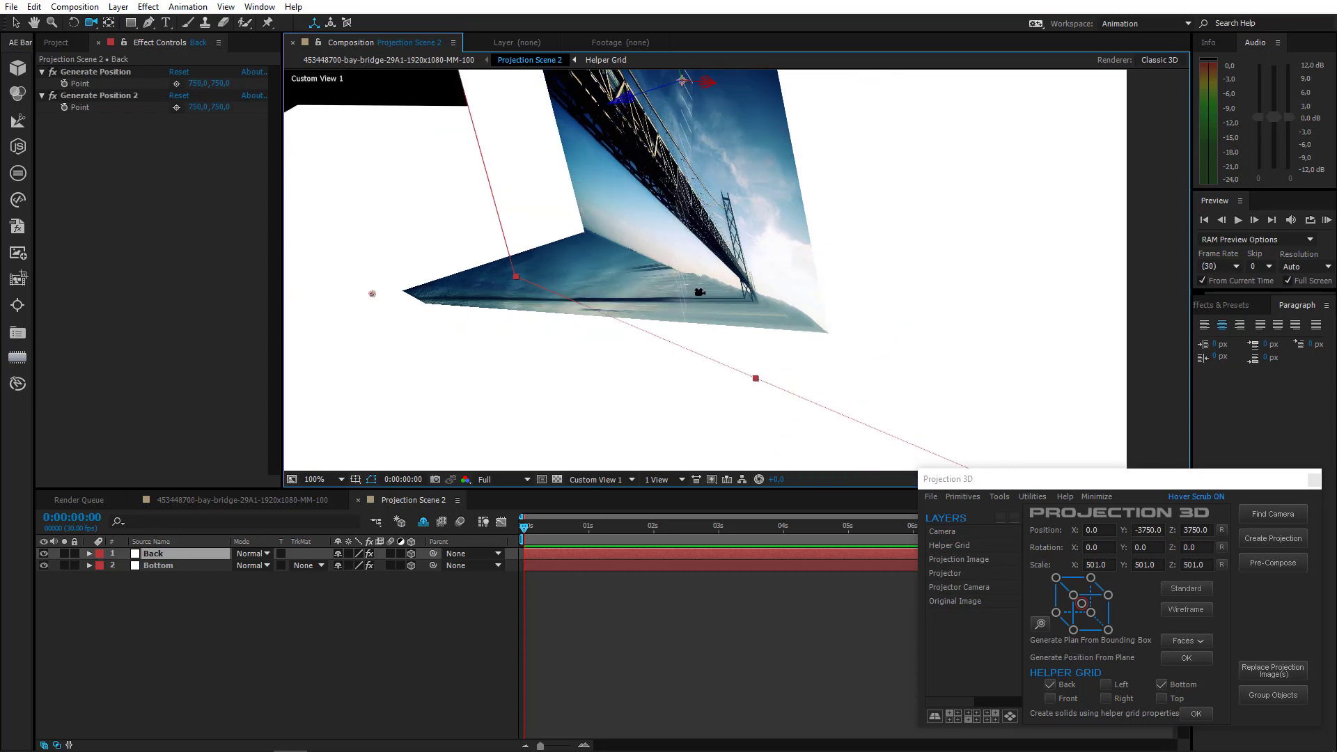
pyautogui.click(16, 25)
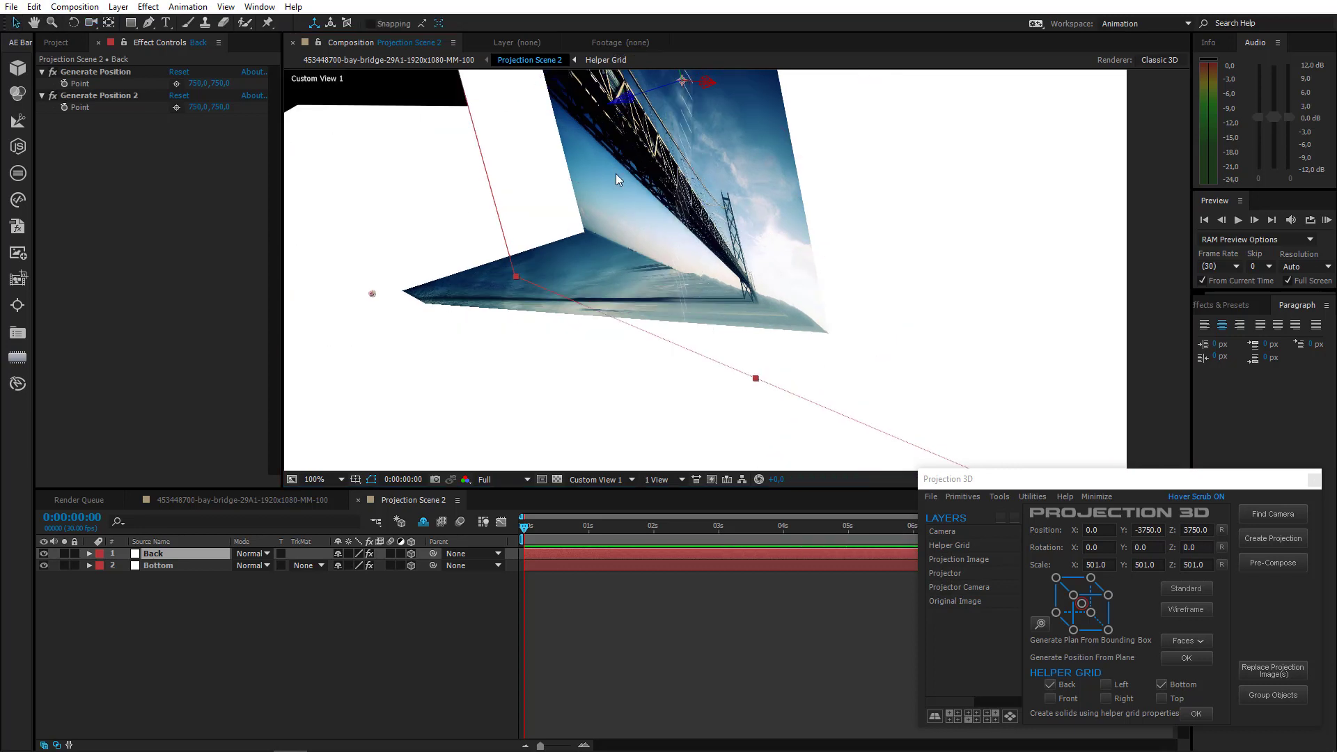
pyautogui.moveTo(626, 98); pyautogui.dragTo(672, 85)
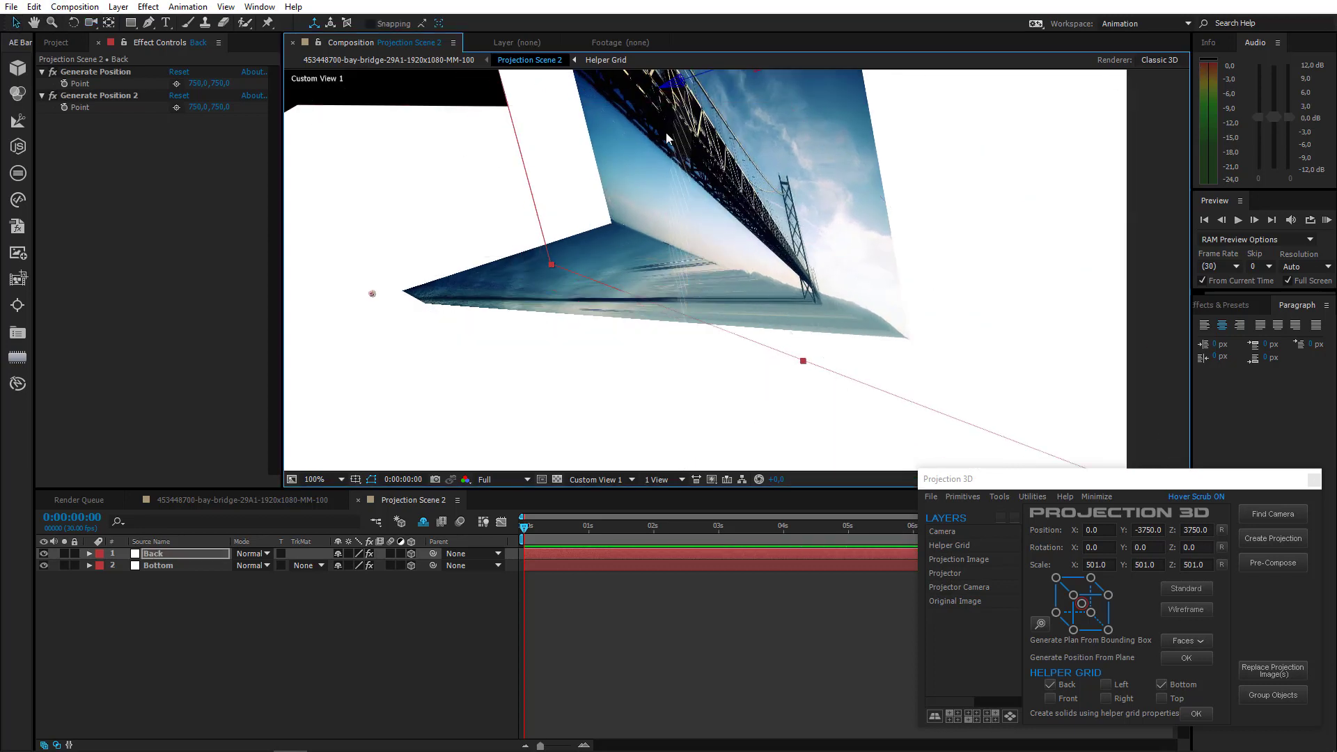
pyautogui.scroll(-2, 743, 203)
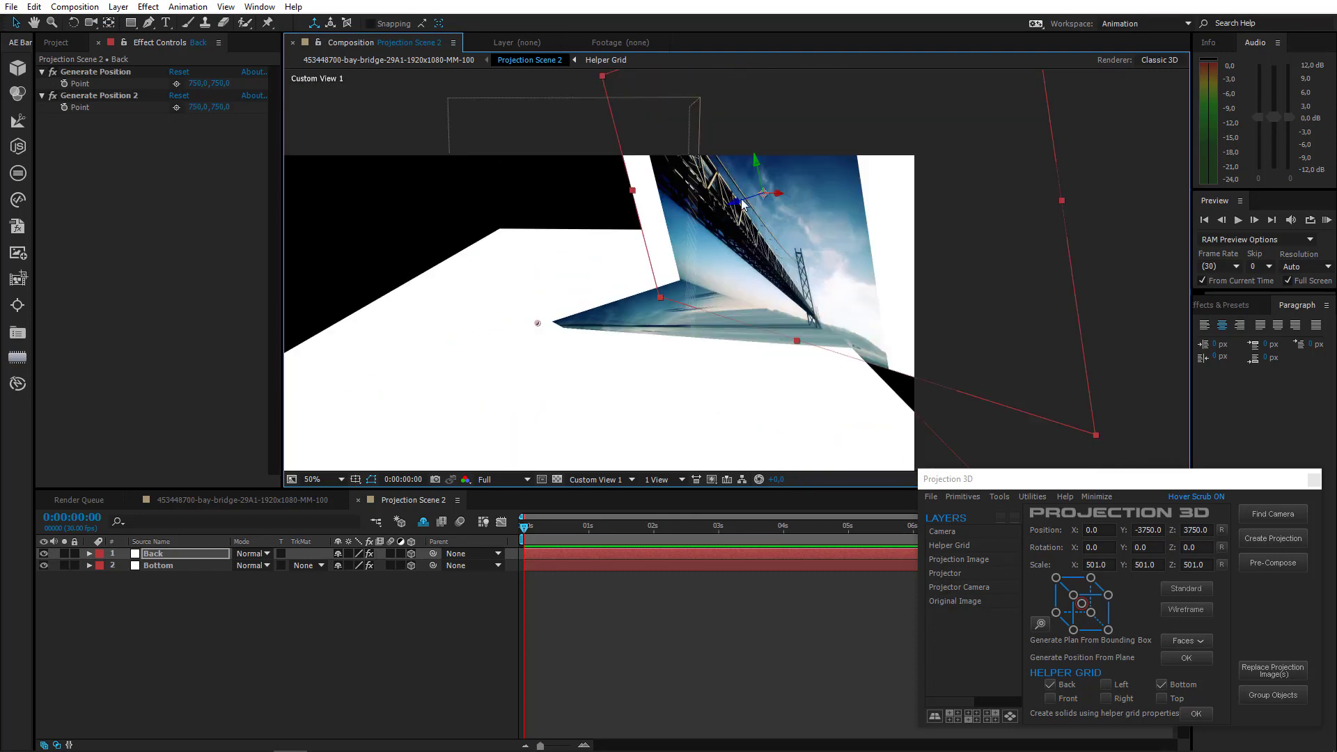
pyautogui.moveTo(914, 167); pyautogui.dragTo(1114, 127)
pyautogui.moveTo(770, 128); pyautogui.dragTo(614, 212)
pyautogui.moveTo(619, 268); pyautogui.dragTo(1072, 156)
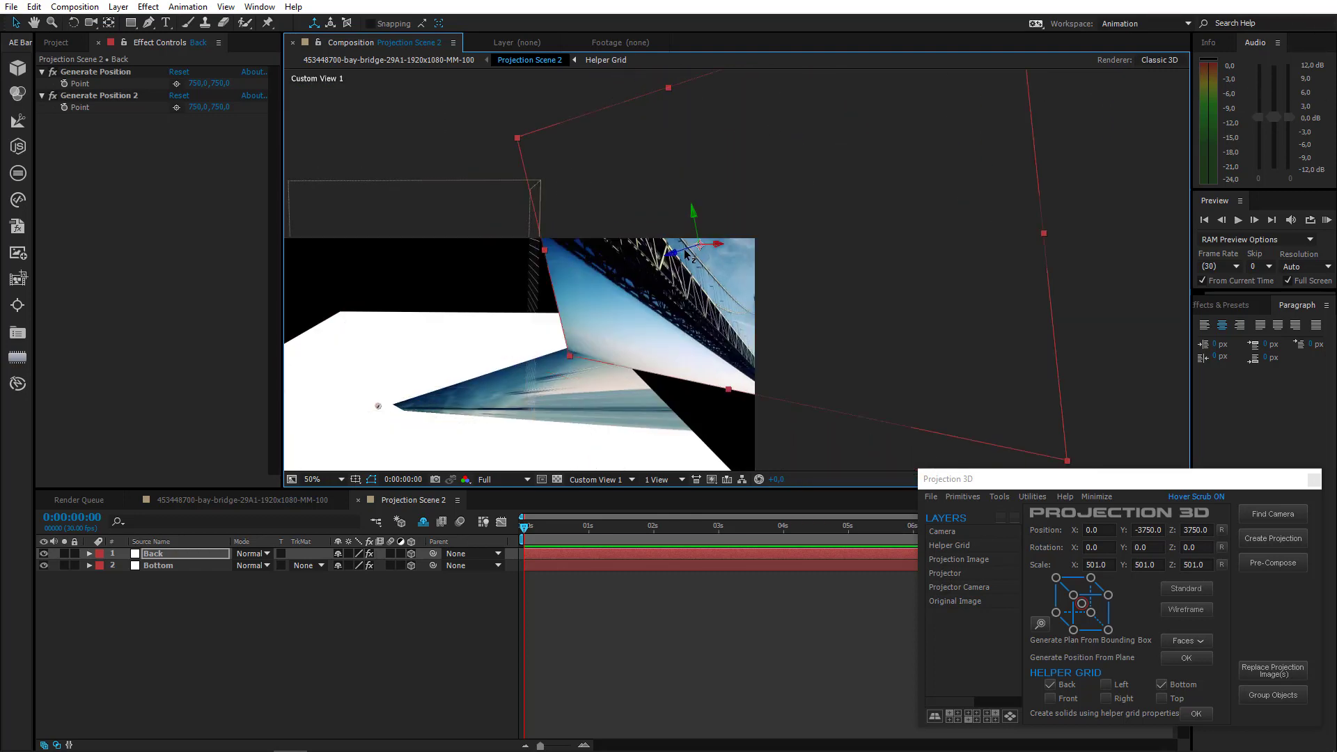
pyautogui.moveTo(684, 252); pyautogui.dragTo(1149, 125)
pyautogui.moveTo(433, 309); pyautogui.dragTo(432, 186)
# Return to the Active Camera view and enlarge the Back solid in height and width to cover the full frame
pyautogui.click(600, 479)
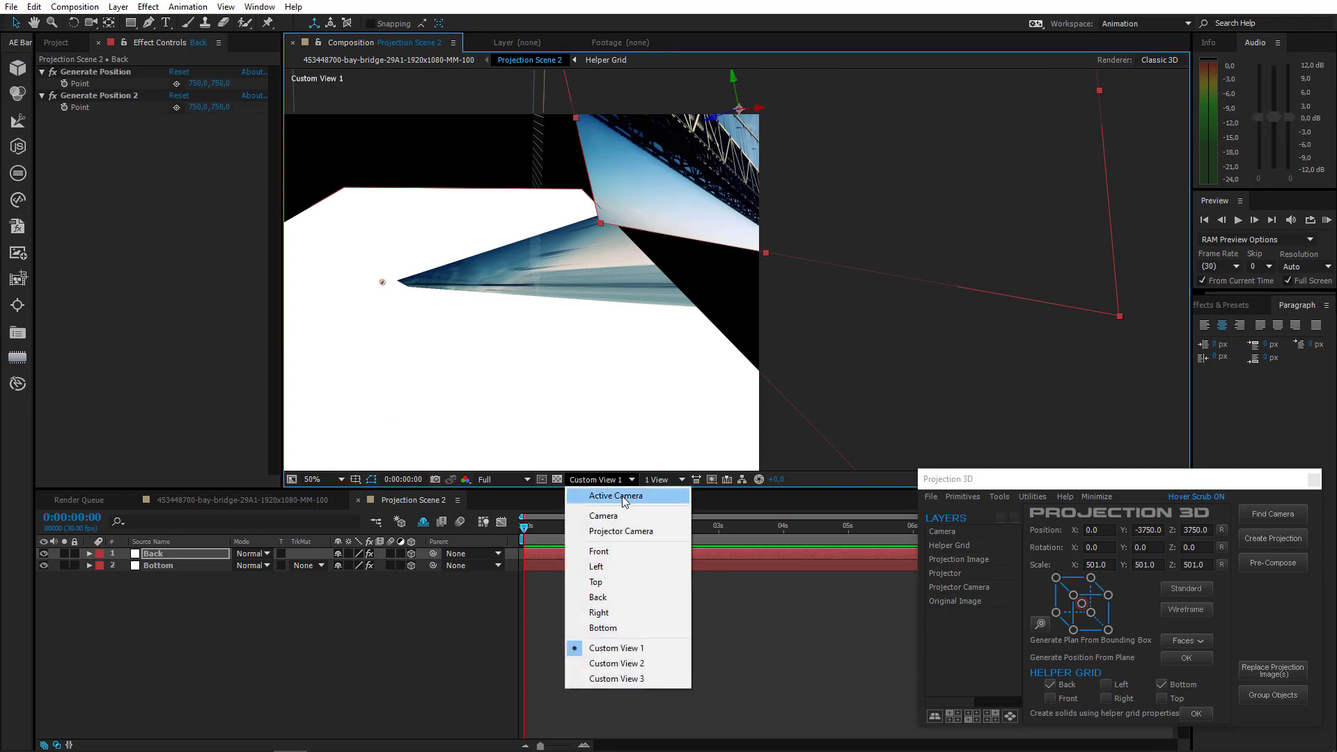
pyautogui.click(621, 496)
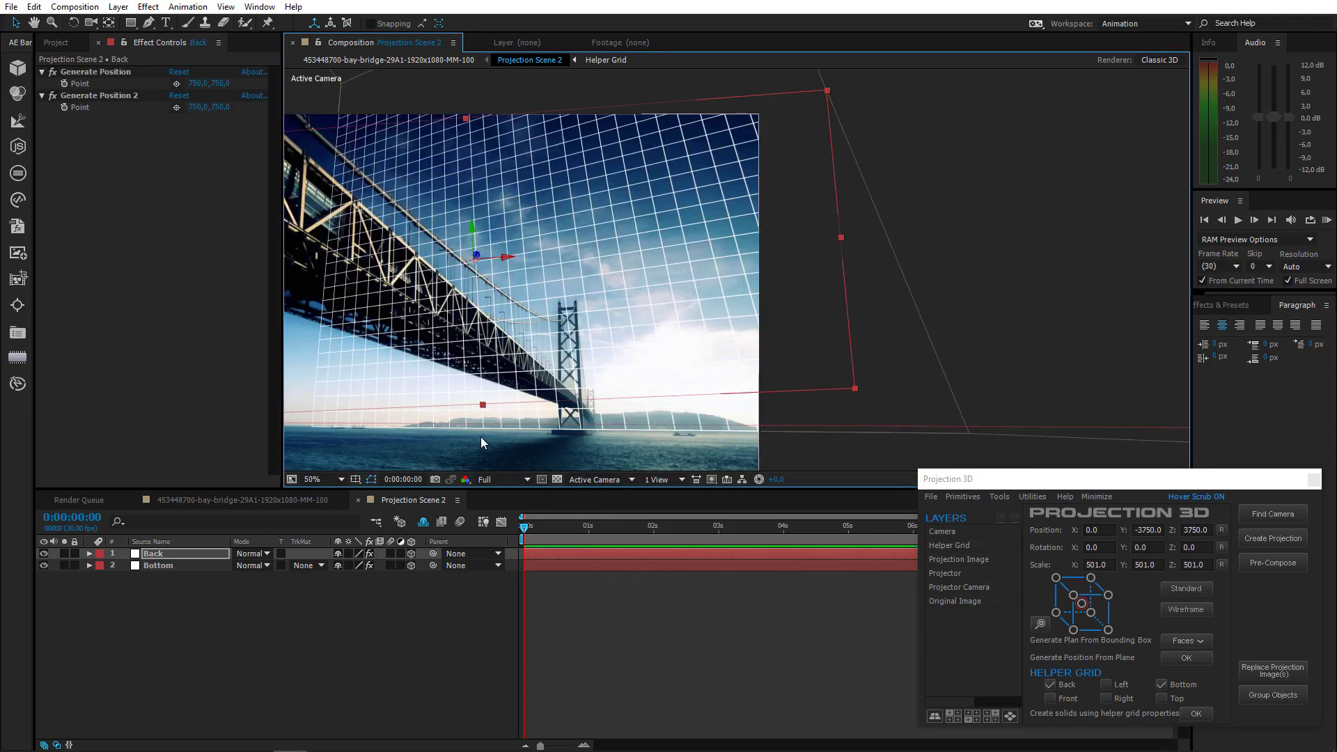
pyautogui.moveTo(482, 405); pyautogui.dragTo(690, 422)
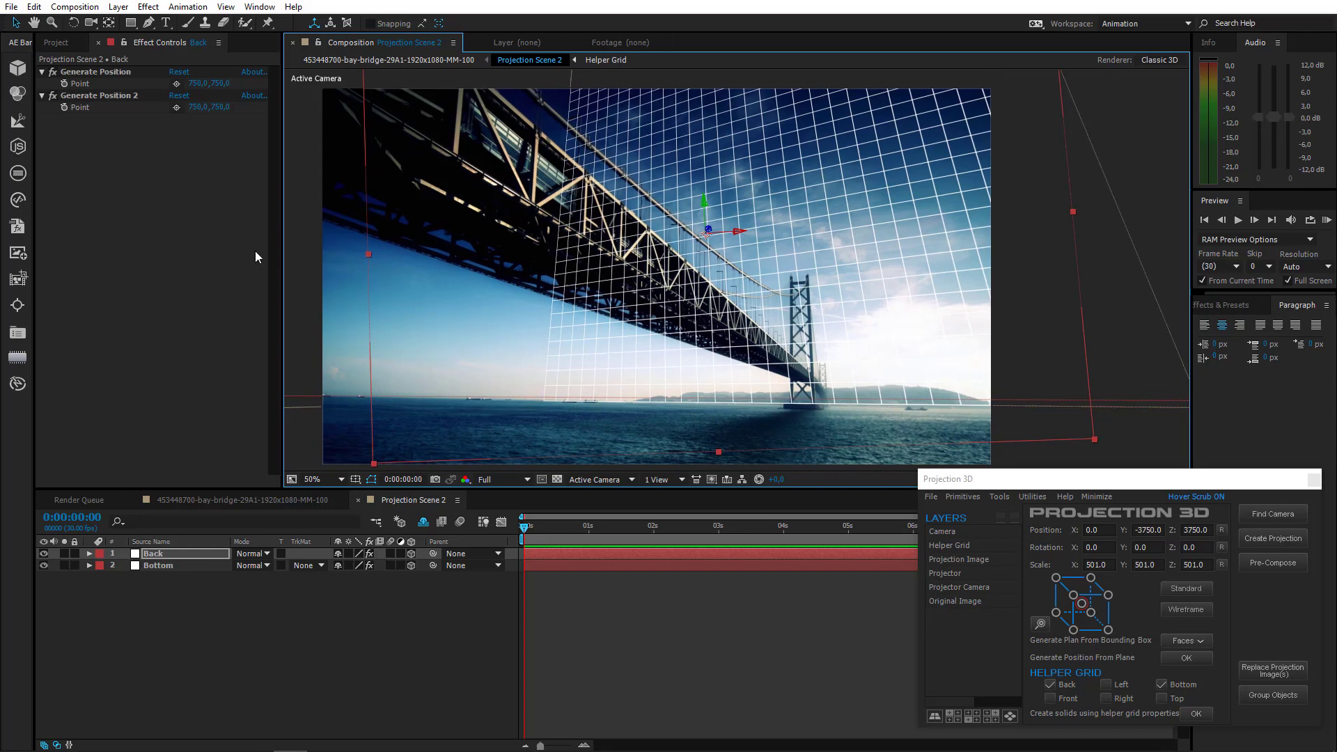
pyautogui.moveTo(255, 252); pyautogui.dragTo(202, 255)
pyautogui.scroll(-2, 571, 330)
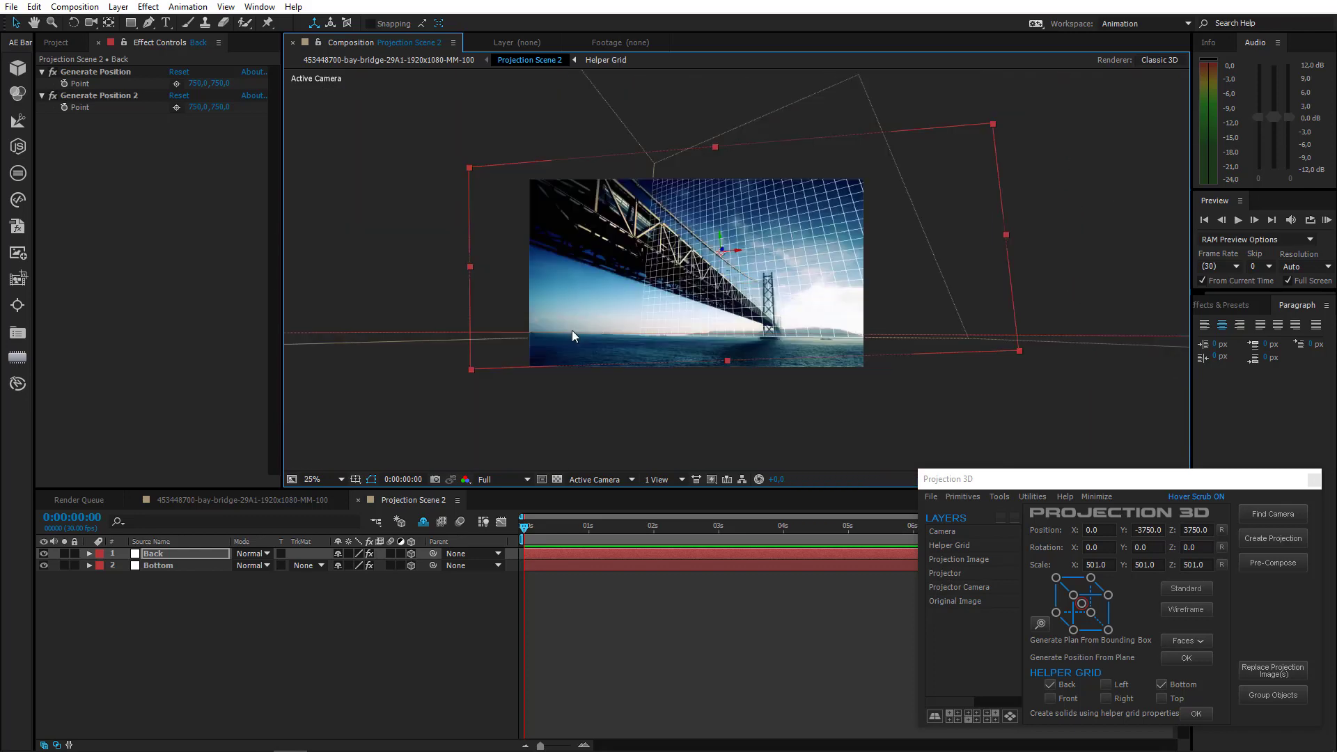
pyautogui.scroll(2, 570, 333)
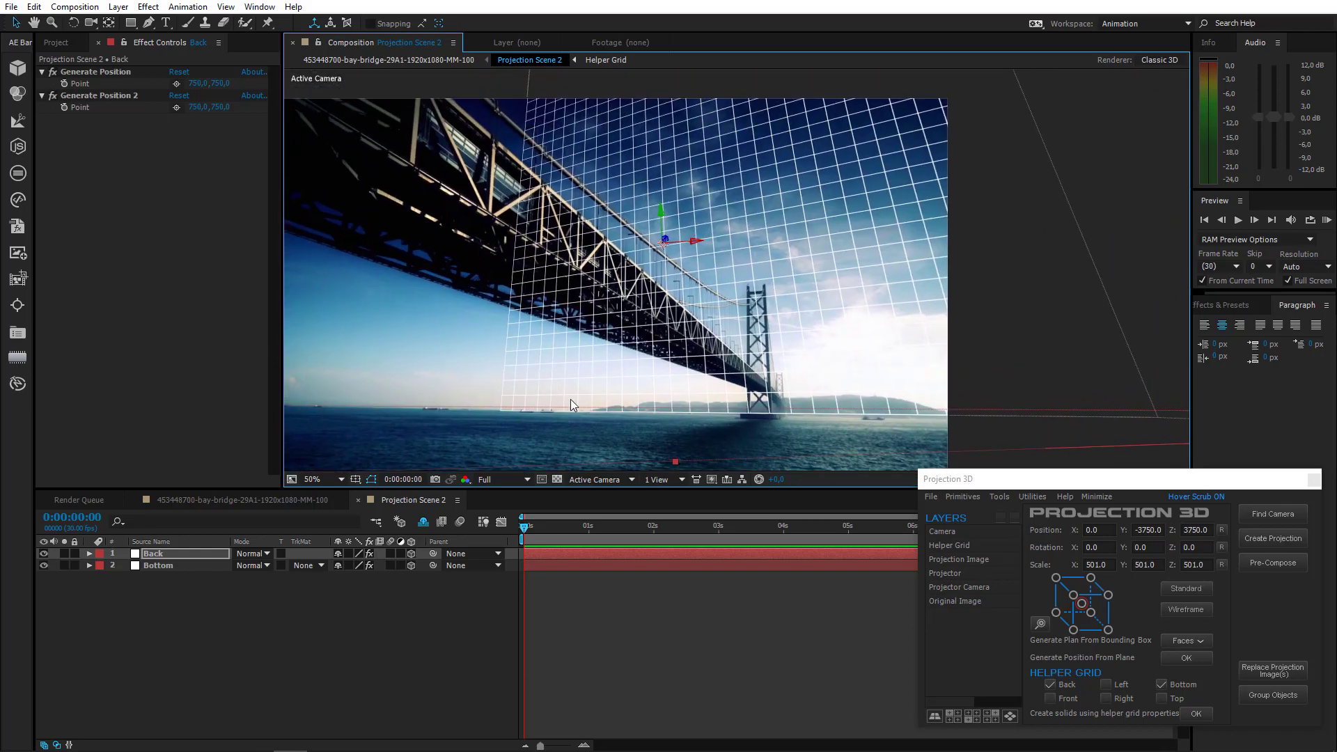
pyautogui.moveTo(570, 399); pyautogui.dragTo(620, 400)
pyautogui.click(204, 662)
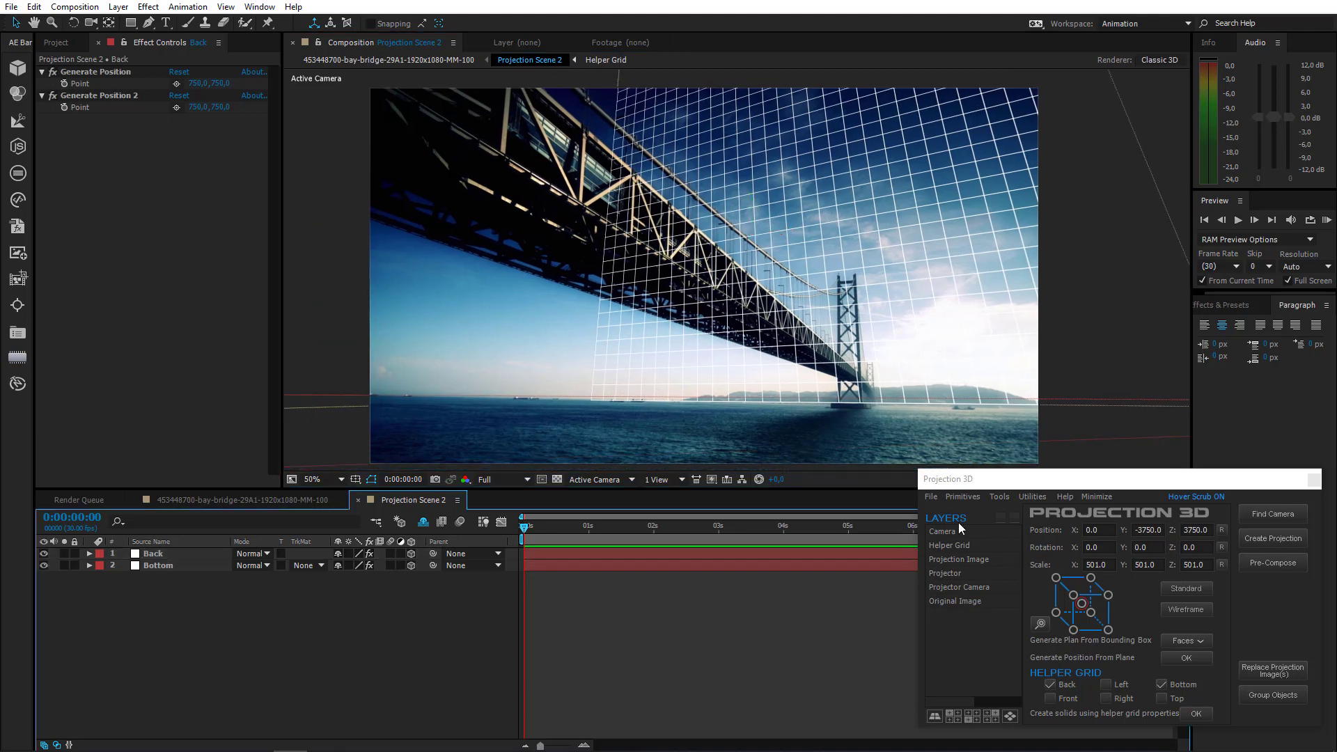
# Hide the Helper Grid layer in Projection Scene 2
pyautogui.click(987, 544)
pyautogui.click(1016, 517)
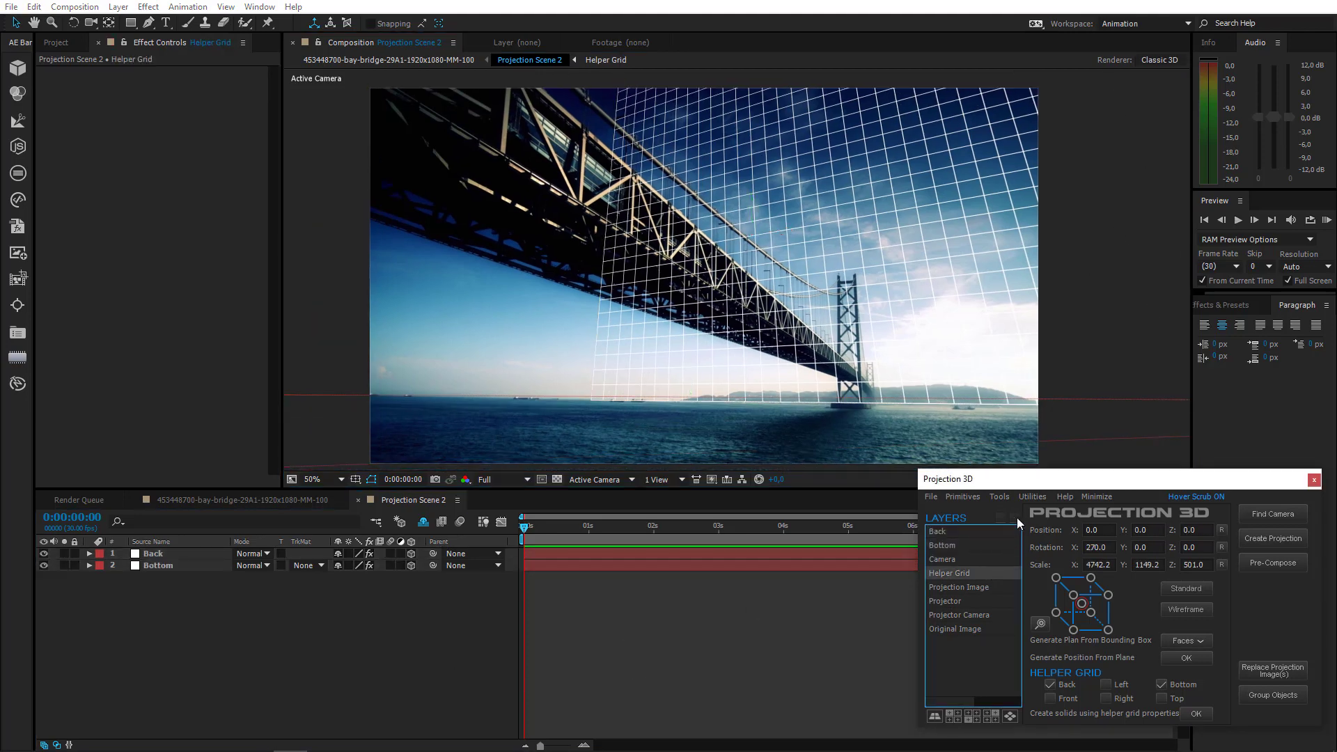
pyautogui.click(240, 631)
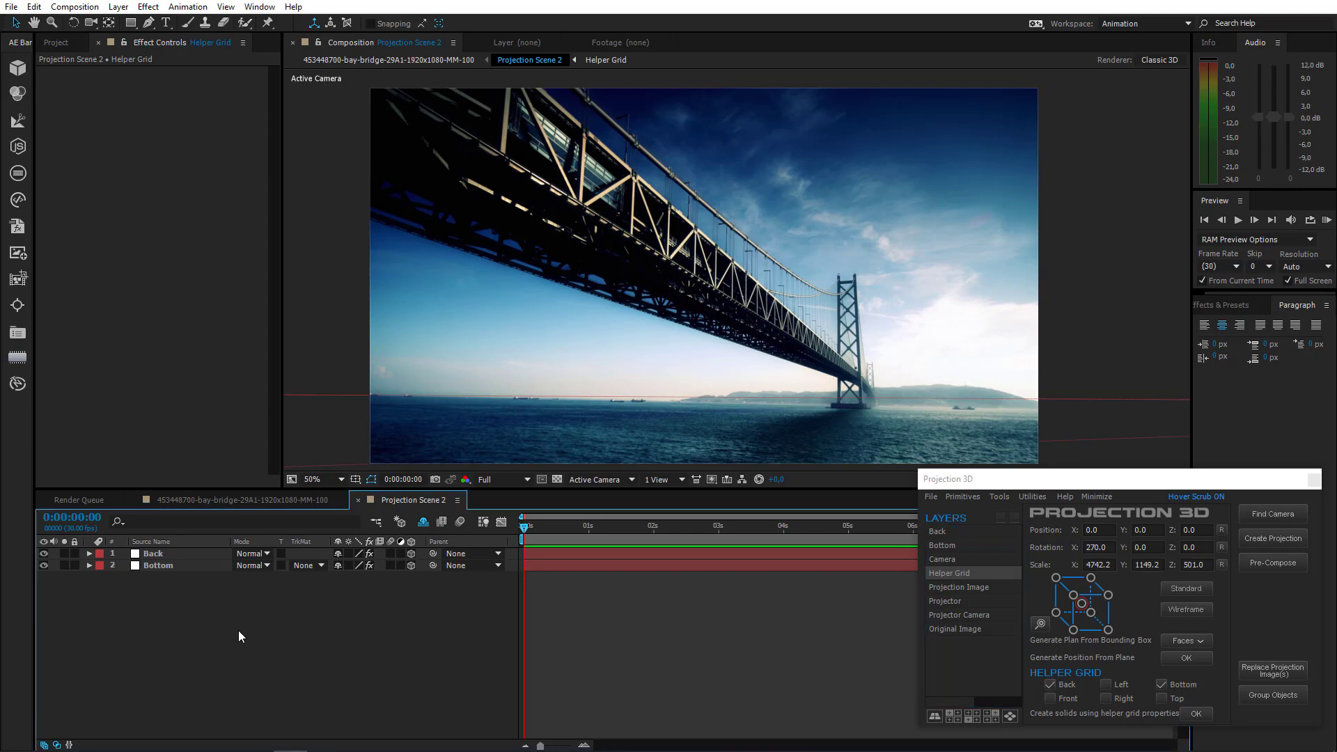
# Place the Bottom layer's Generate Position point at the near tower's right base corner and generate a plane from it
pyautogui.click(158, 566)
pyautogui.moveTo(587, 452); pyautogui.dragTo(571, 441)
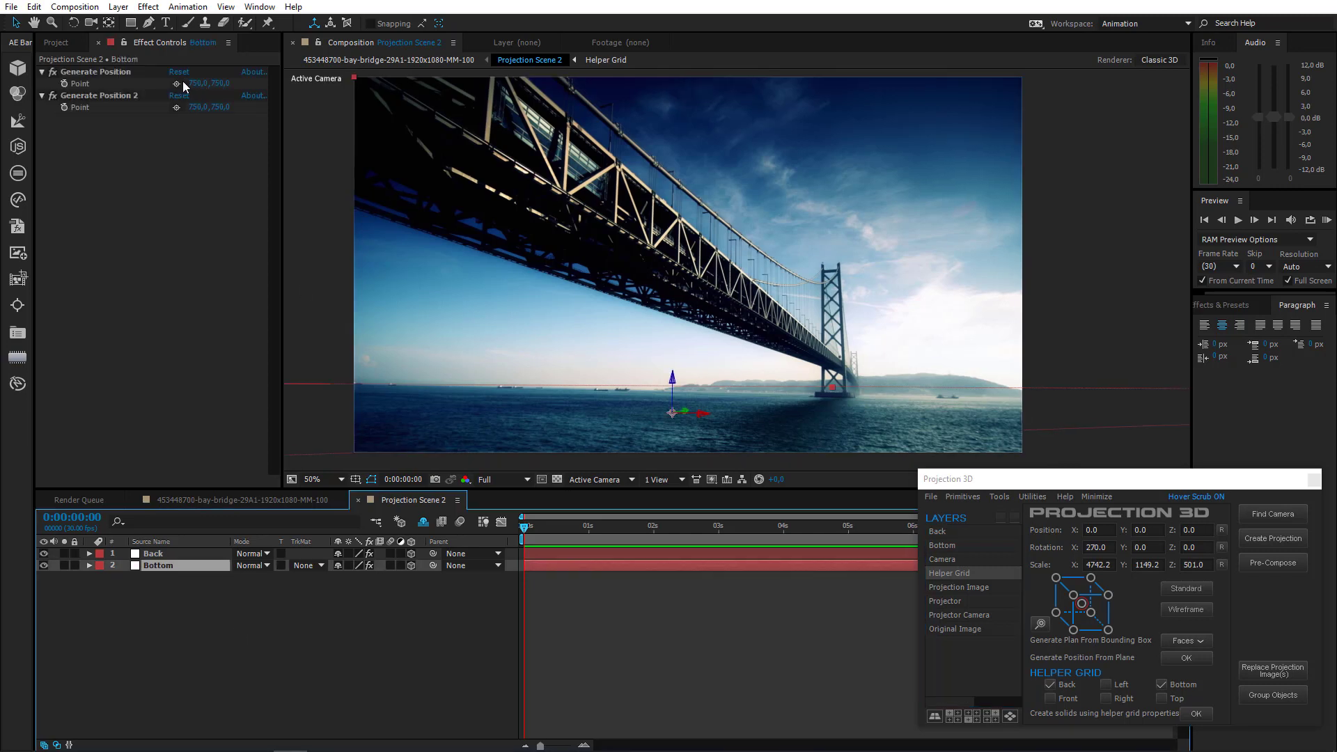
pyautogui.click(176, 84)
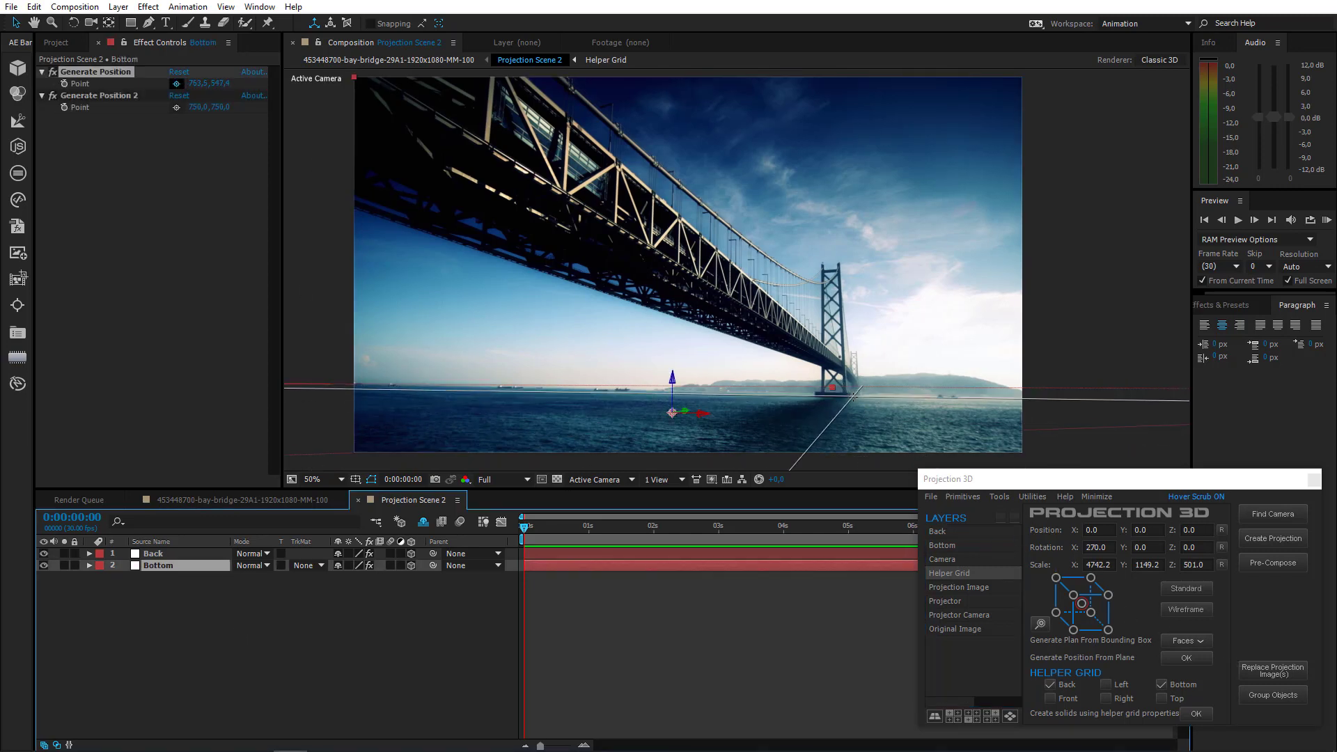
pyautogui.click(853, 398)
pyautogui.scroll(3, 816, 430)
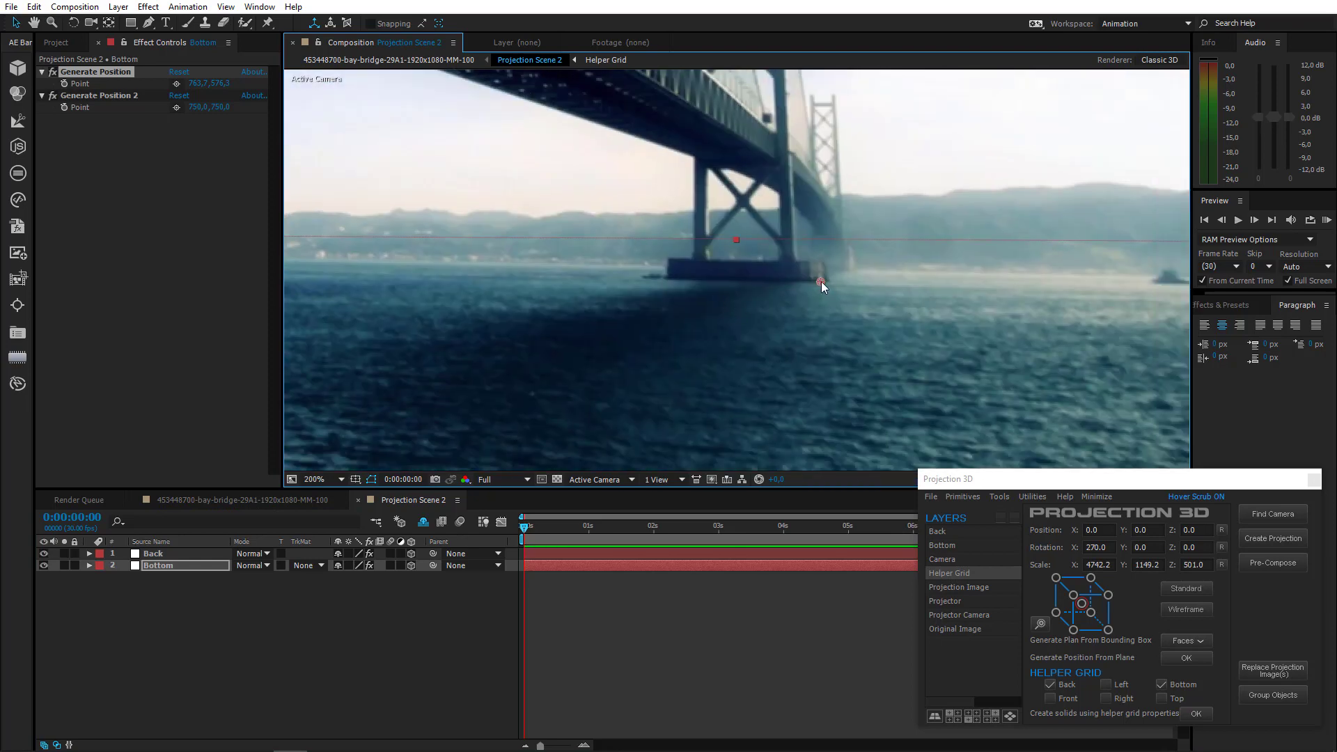
pyautogui.moveTo(822, 282); pyautogui.dragTo(824, 281)
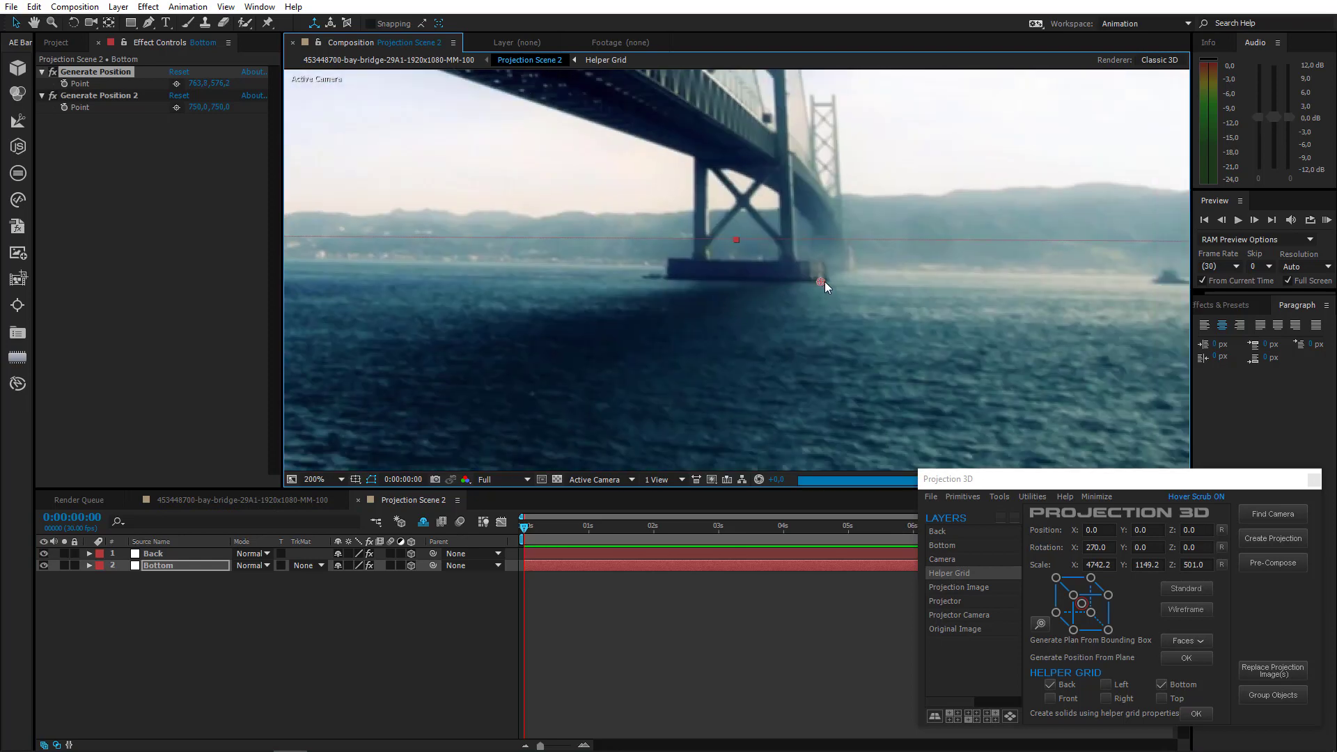
pyautogui.click(999, 497)
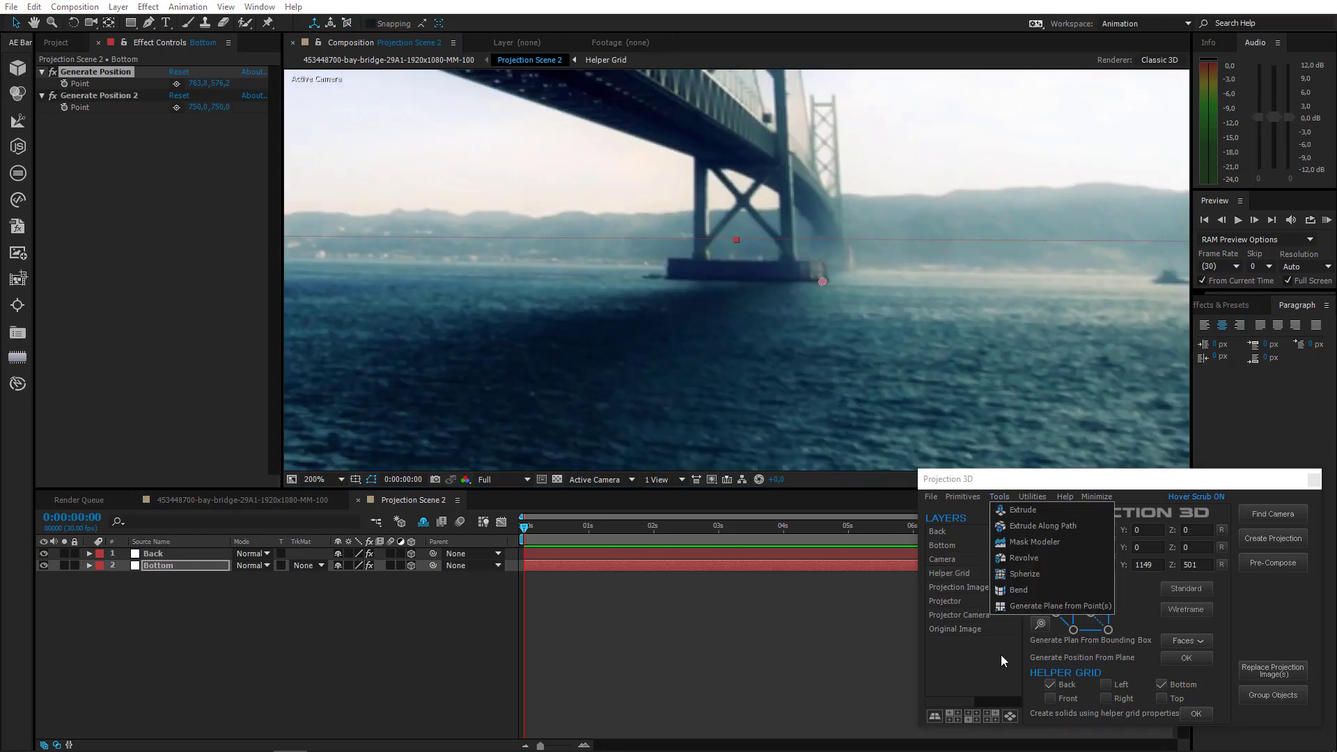
pyautogui.click(1037, 606)
# Set the new plane's Generate Position point where the bridge deck meets the tower and generate a second plane from it
pyautogui.scroll(-2, 768, 302)
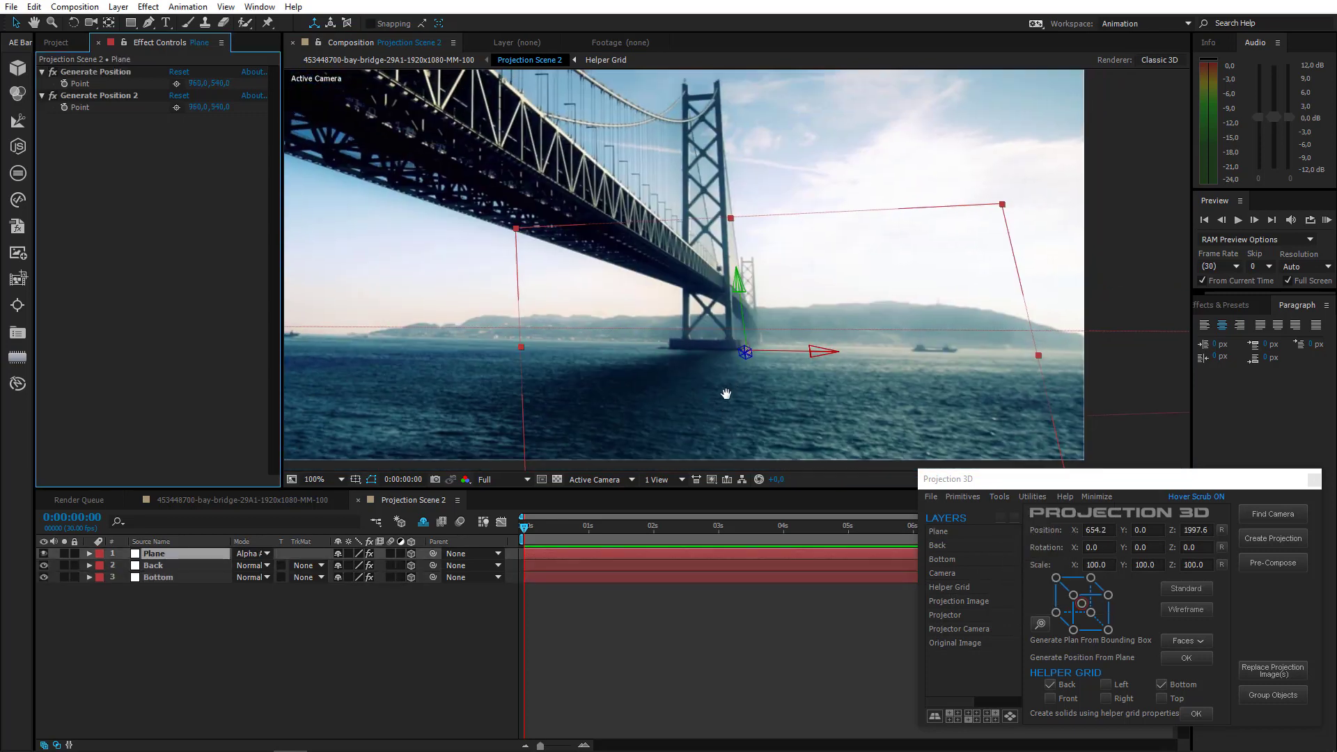
pyautogui.scroll(1, 598, 294)
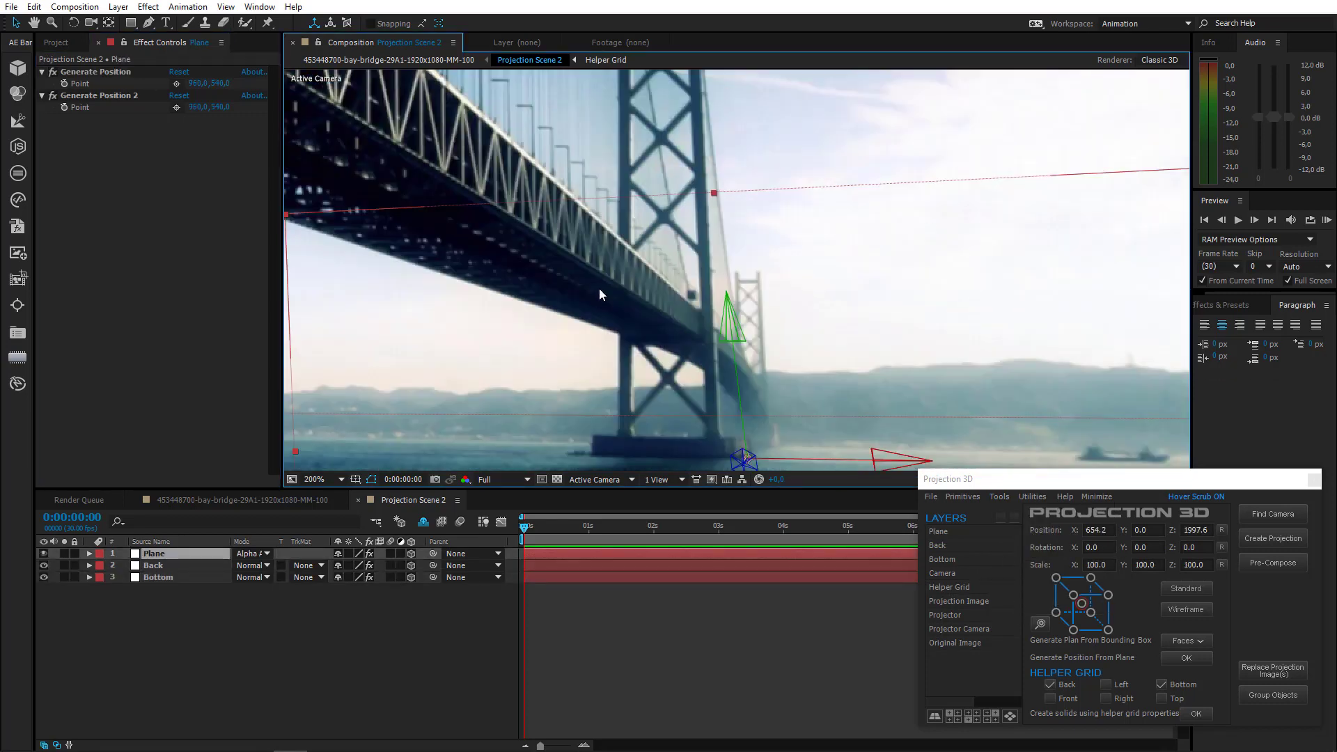
pyautogui.click(176, 84)
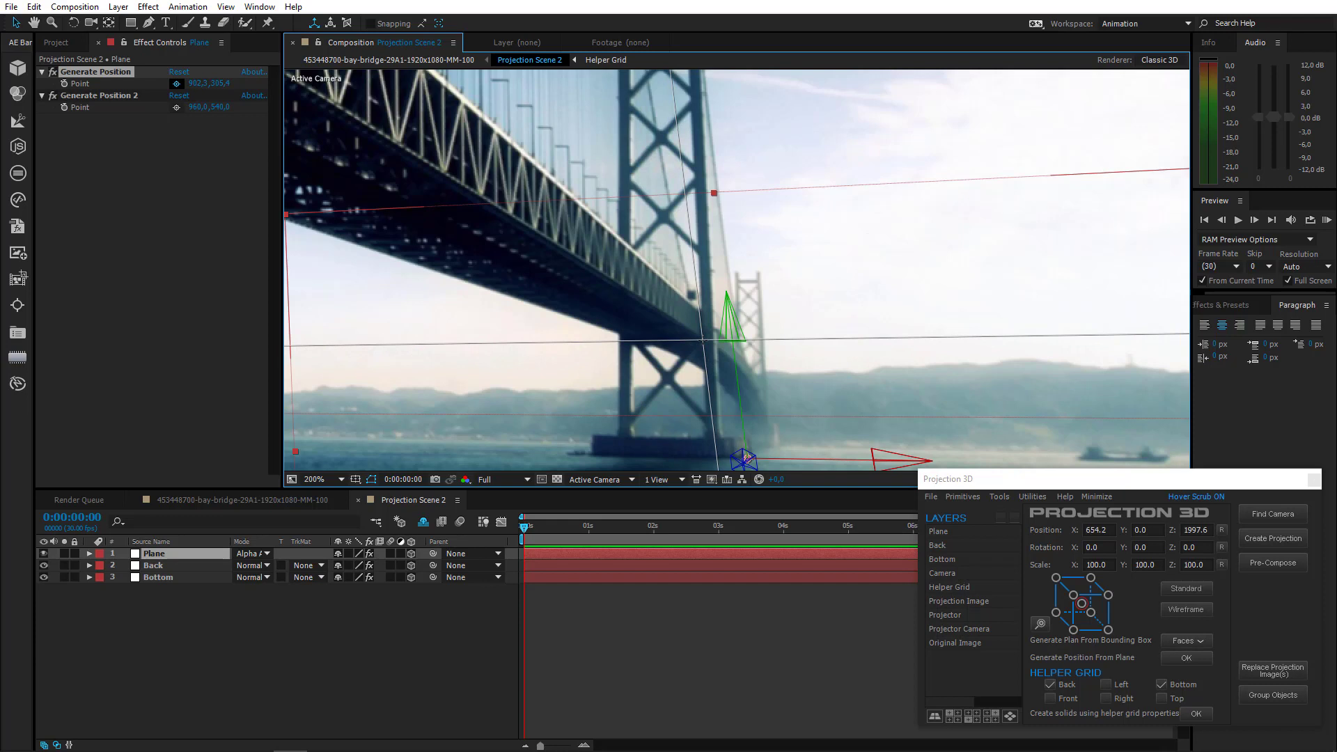
pyautogui.click(704, 340)
pyautogui.click(1000, 497)
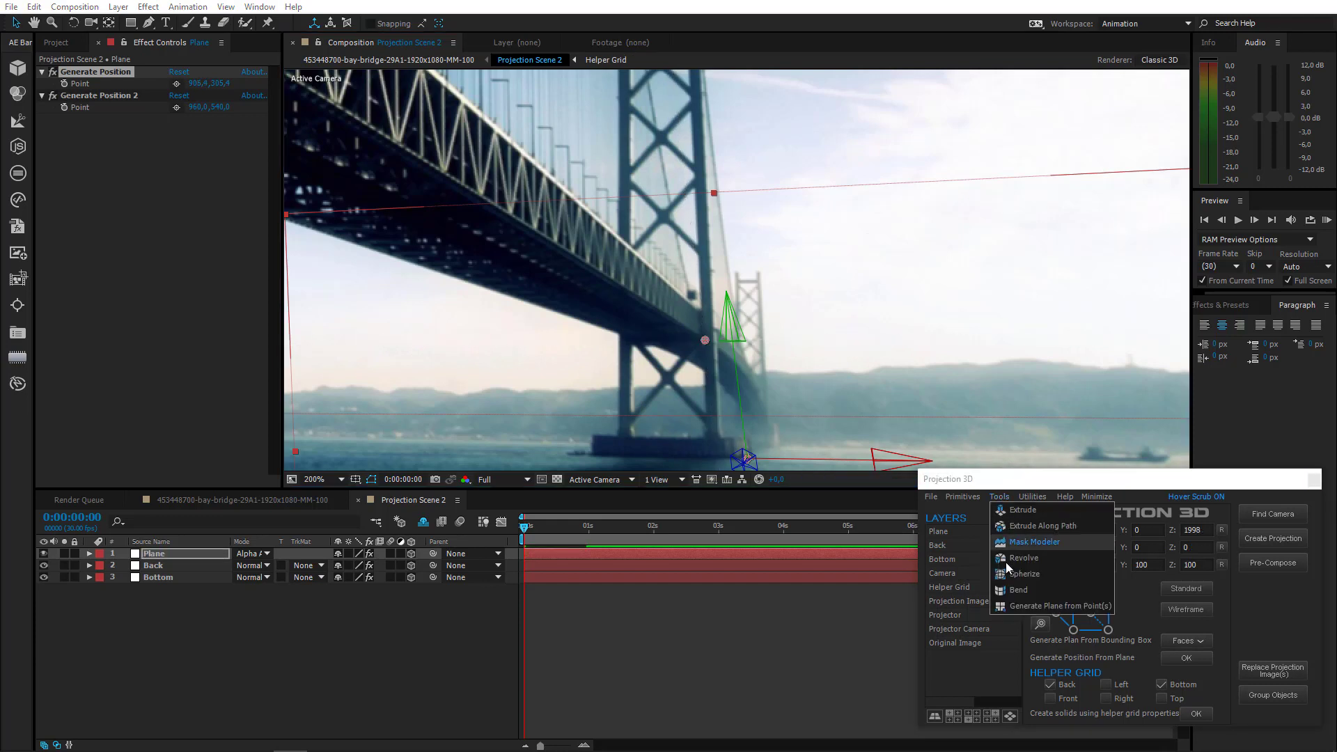
pyautogui.click(1023, 605)
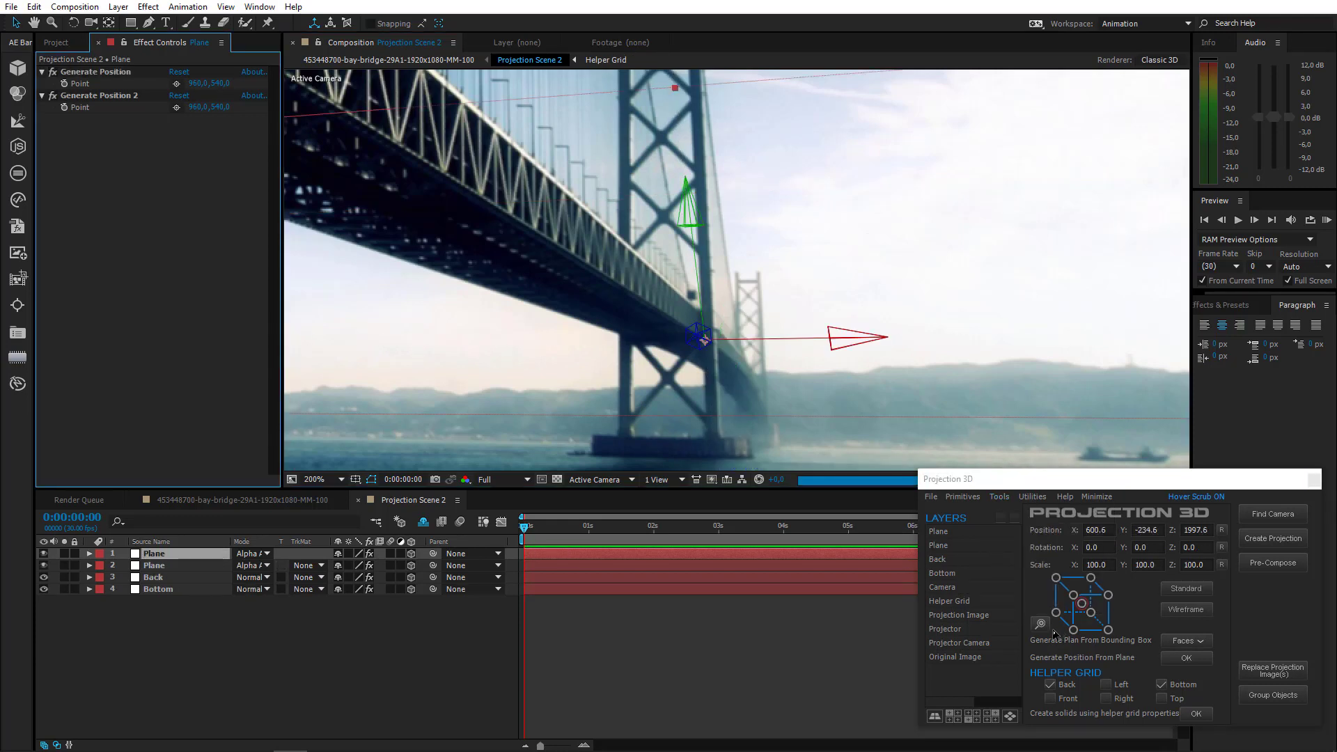
# With Reposition Only Anchor Point enabled, set the second plane's anchor point to its lower-right corner
pyautogui.click(1046, 620)
pyautogui.moveTo(661, 256); pyautogui.dragTo(1114, 211)
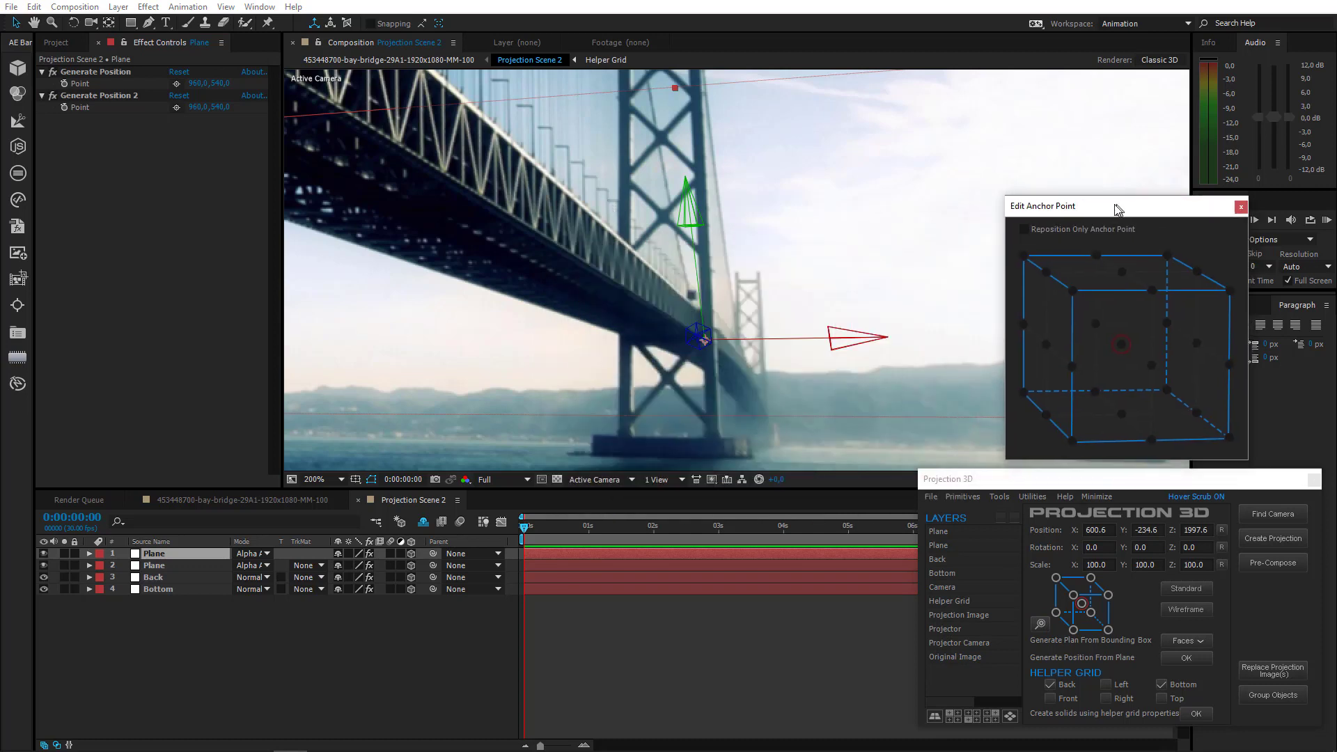
pyautogui.click(1224, 438)
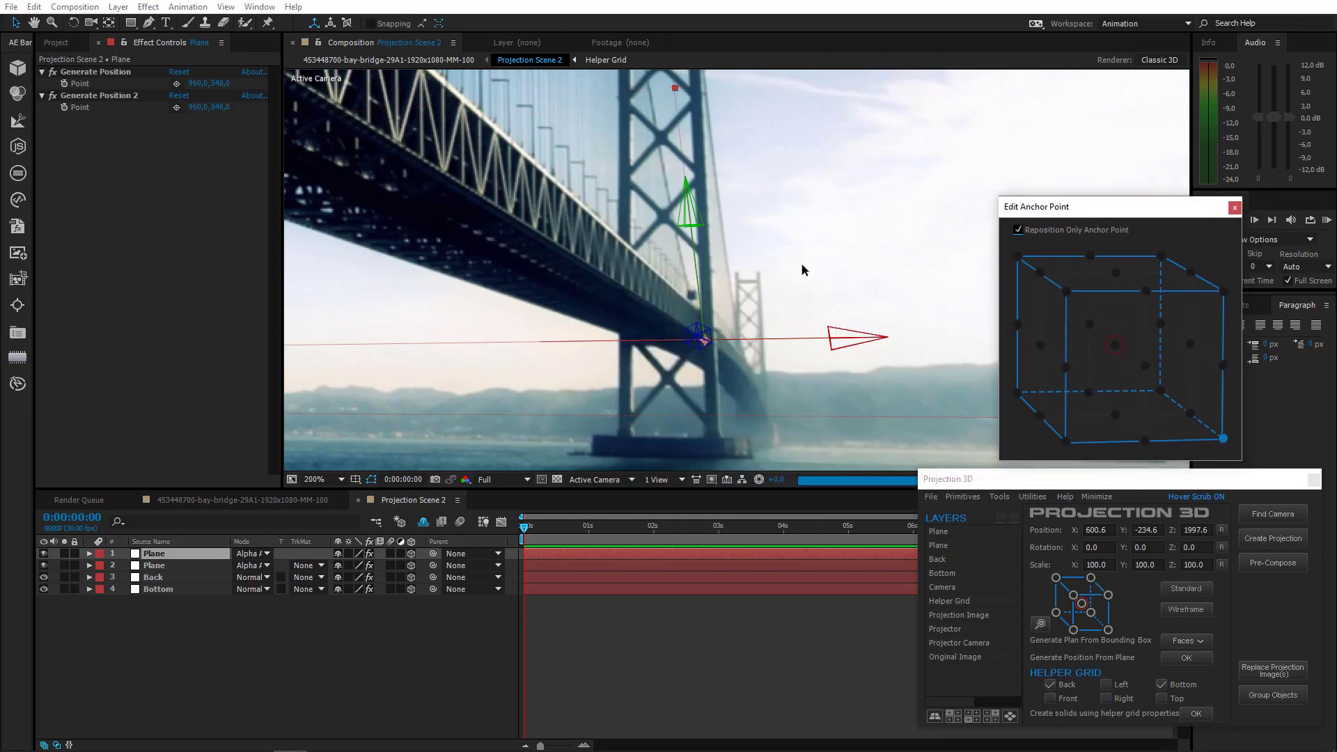
pyautogui.scroll(-2, 800, 268)
pyautogui.moveTo(758, 317); pyautogui.dragTo(758, 311)
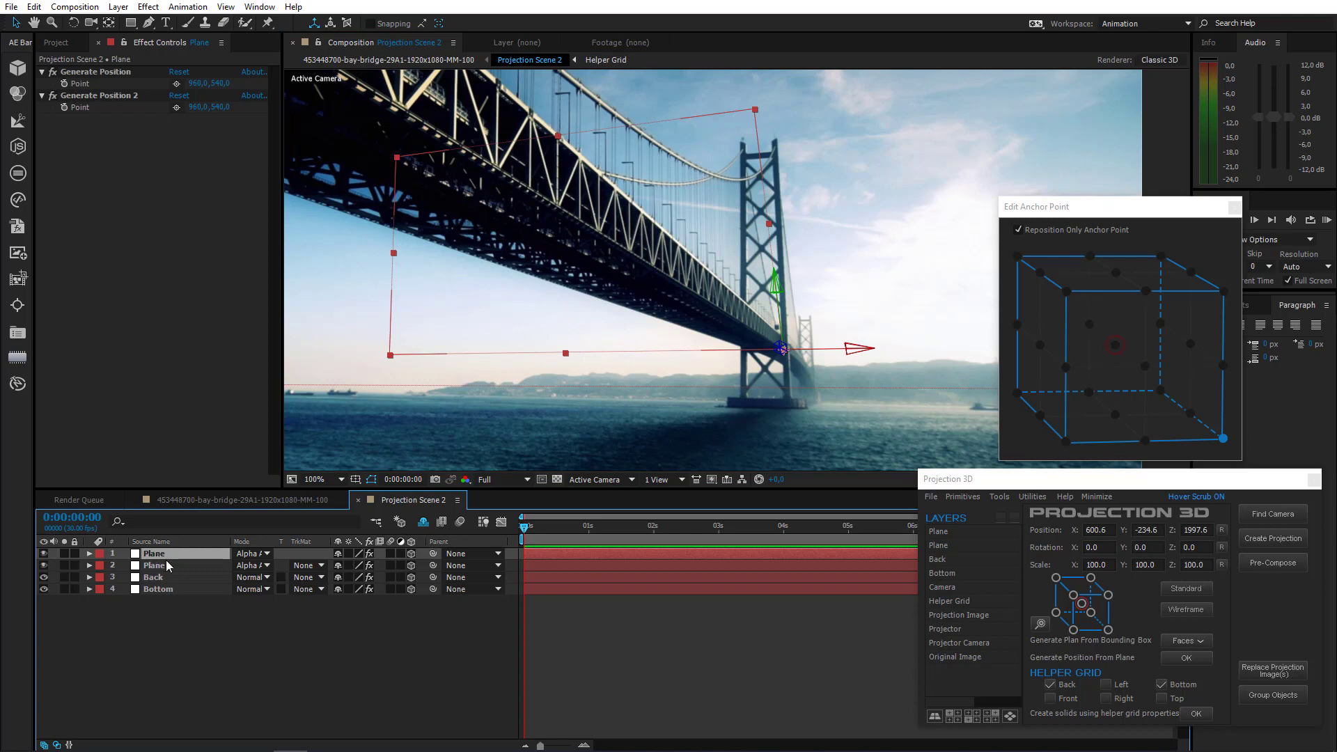
# Set the top Plane layer's Y Rotation to -90° and its Z Orientation to 4°
pyautogui.write('r')
pyautogui.write('-90')
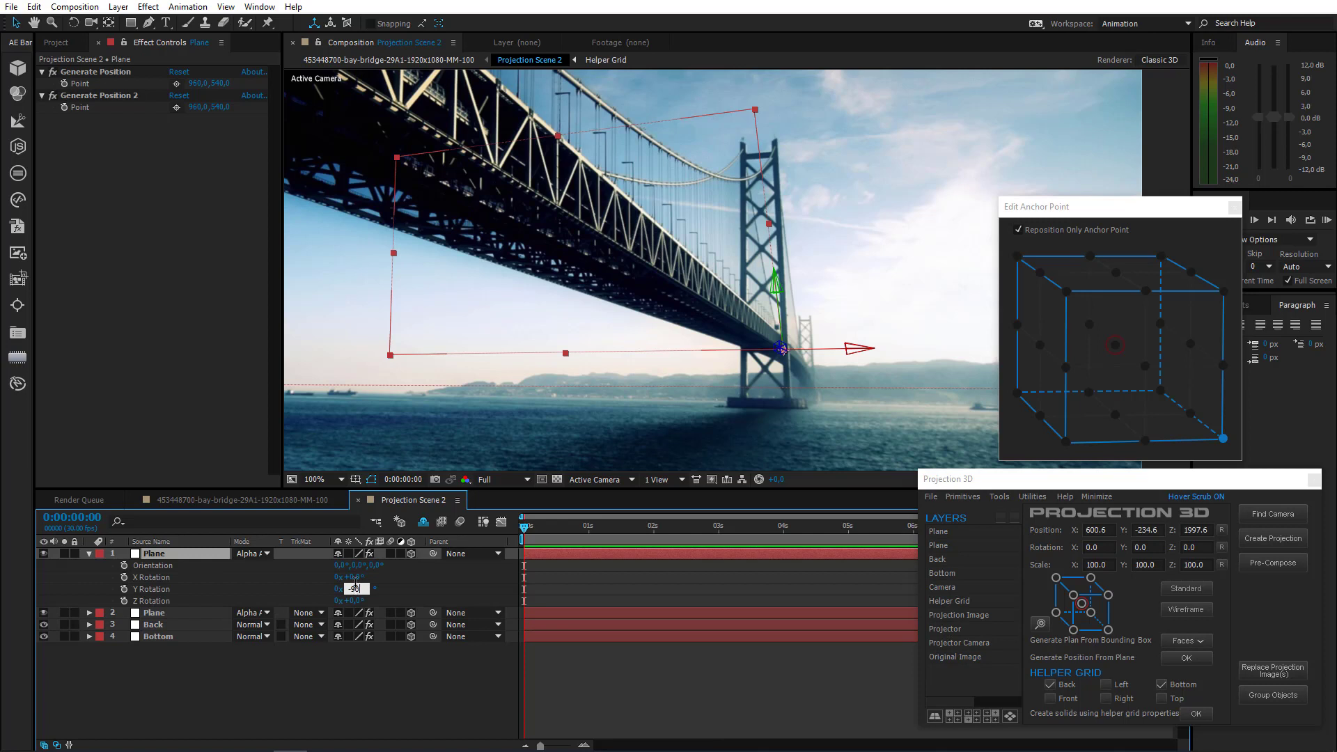
pyautogui.press('Return')
pyautogui.click(376, 564)
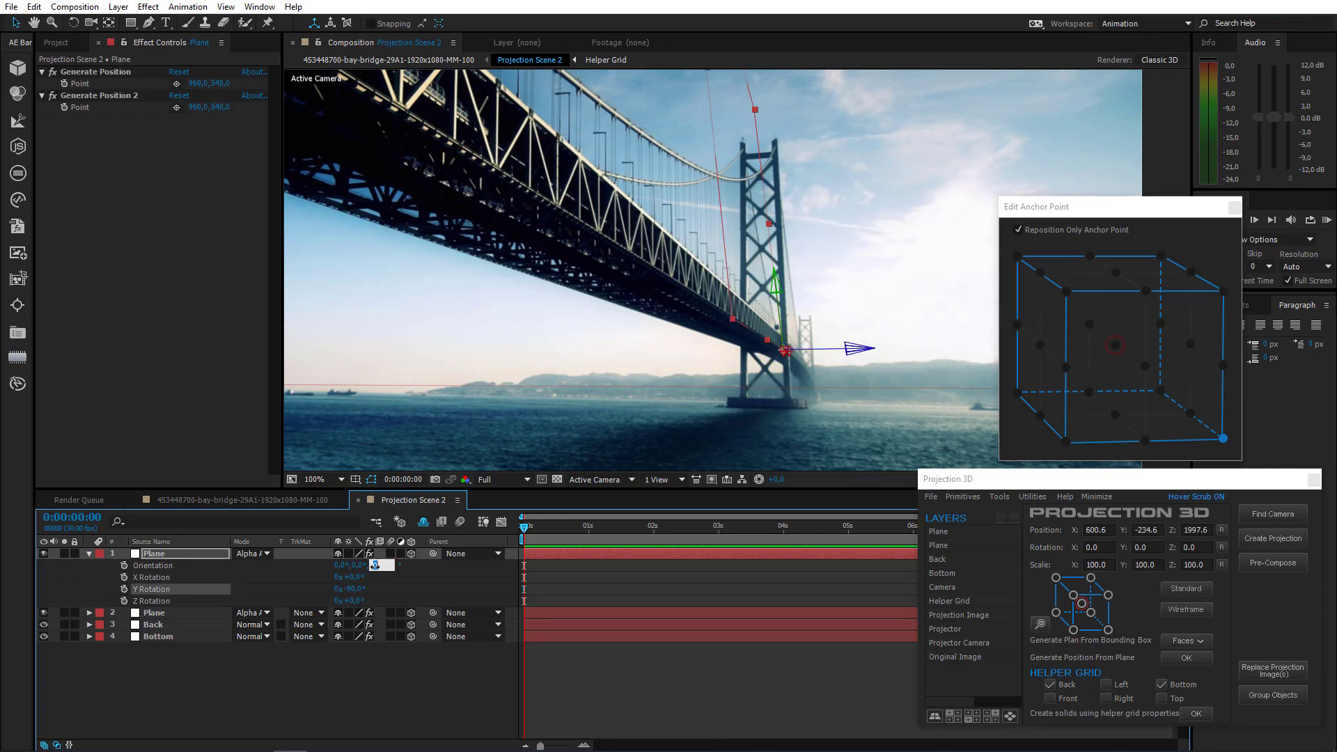
pyautogui.press('Return')
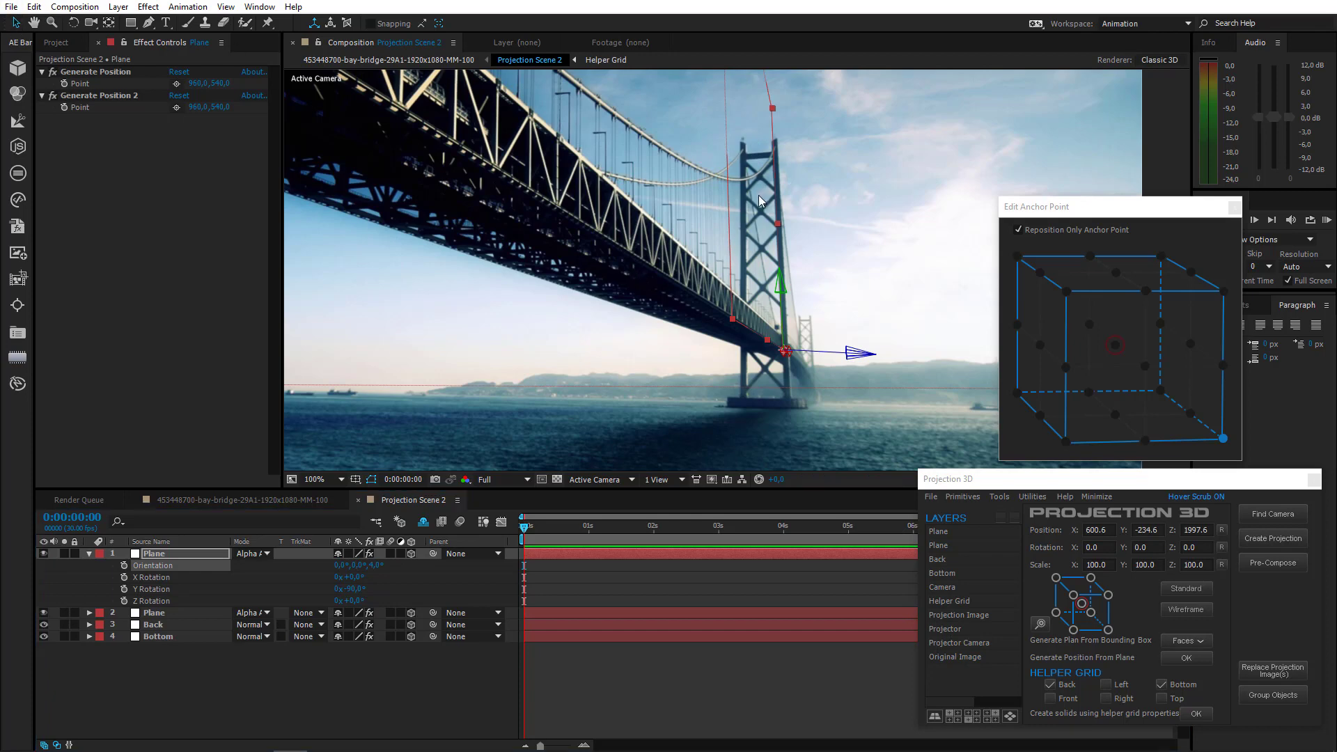
# Stretch the rotated plane lengthwise along the bridge towards the camera
pyautogui.scroll(-2, 759, 201)
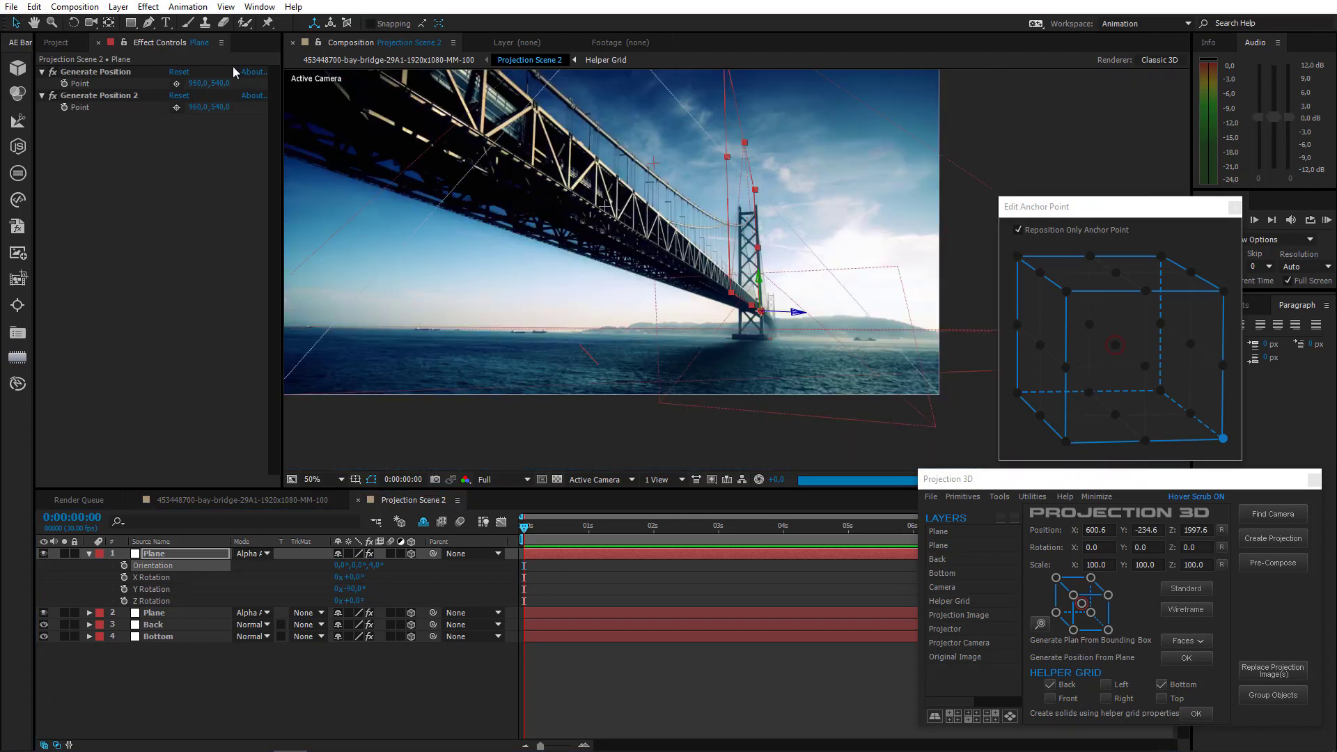
pyautogui.moveTo(469, 187); pyautogui.dragTo(560, 296)
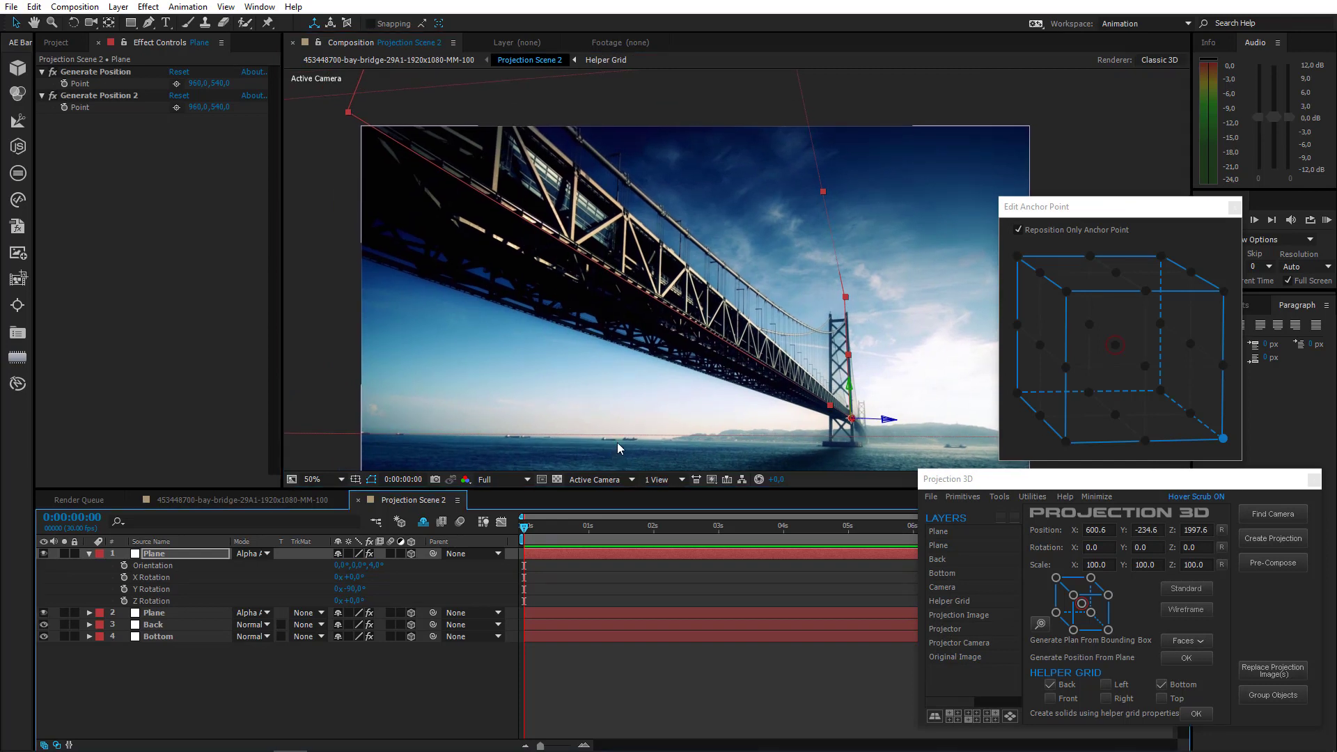
pyautogui.moveTo(714, 335); pyautogui.dragTo(693, 296)
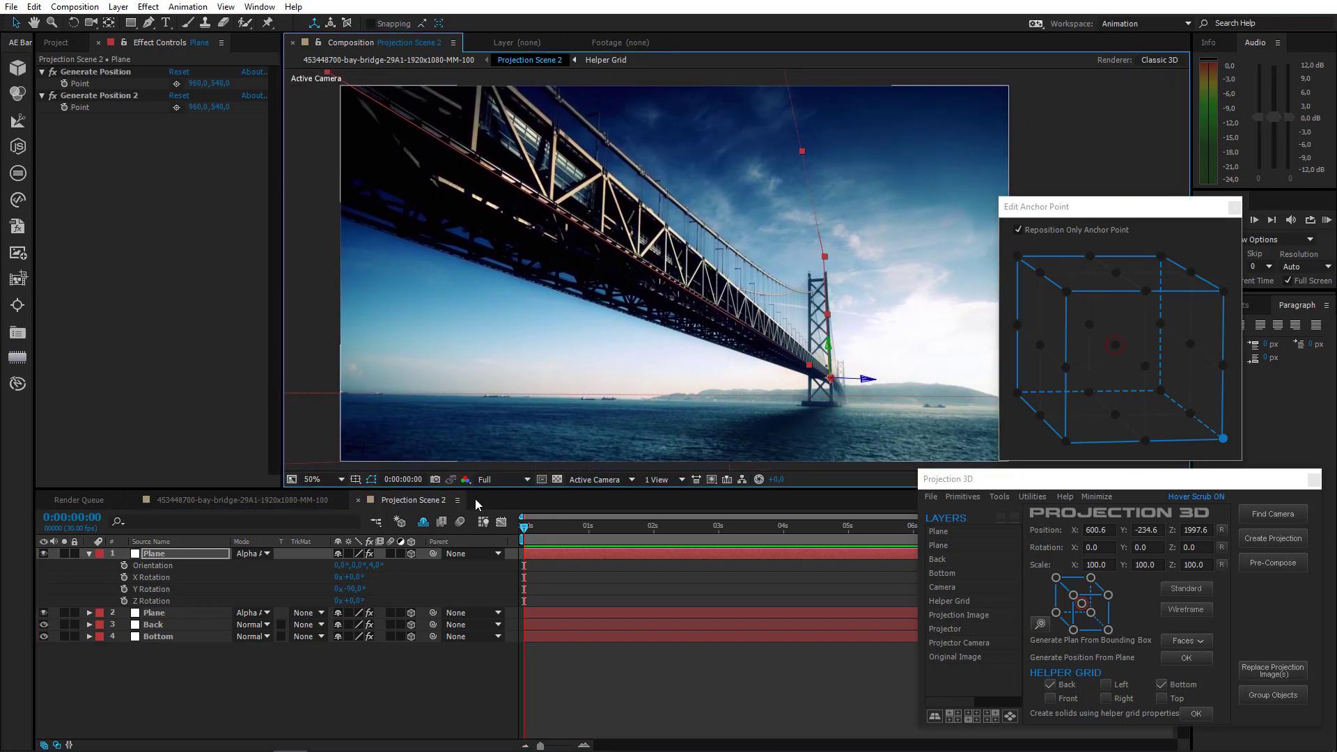
pyautogui.click(172, 615)
pyautogui.click(168, 637)
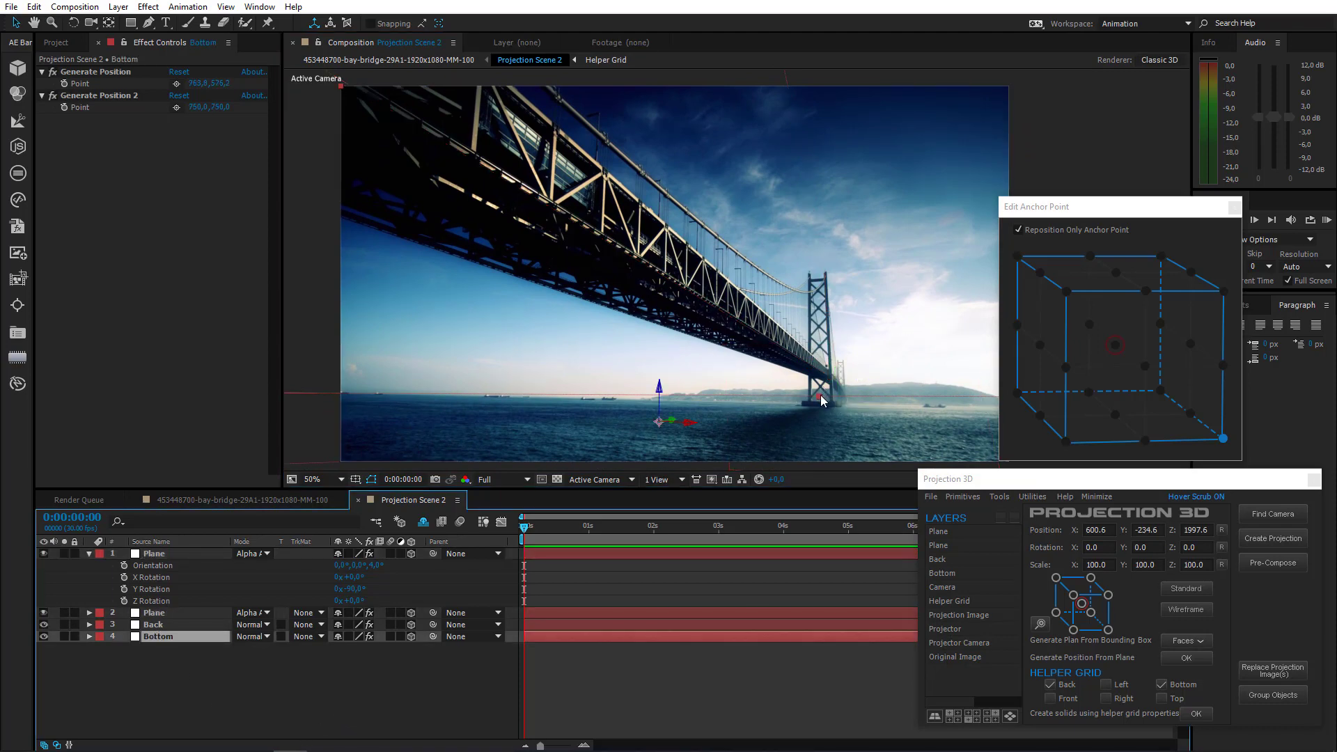
pyautogui.moveTo(819, 397)
pyautogui.mouseDown()
pyautogui.moveTo(779, 428)
pyautogui.moveTo(842, 401)
pyautogui.mouseUp()
pyautogui.click(223, 692)
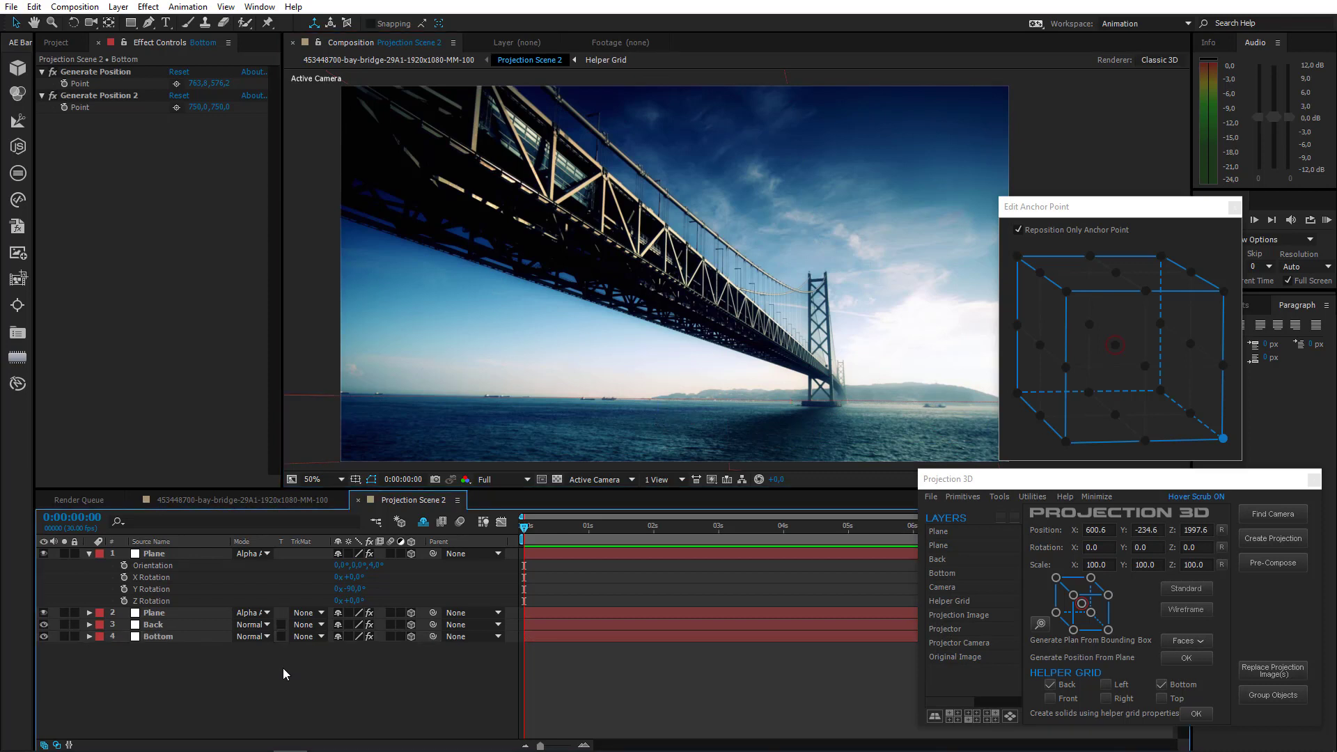
# Scale the tower's Plane layer taller so it extends past the top of the near tower
pyautogui.click(89, 555)
pyautogui.click(163, 579)
pyautogui.click(165, 565)
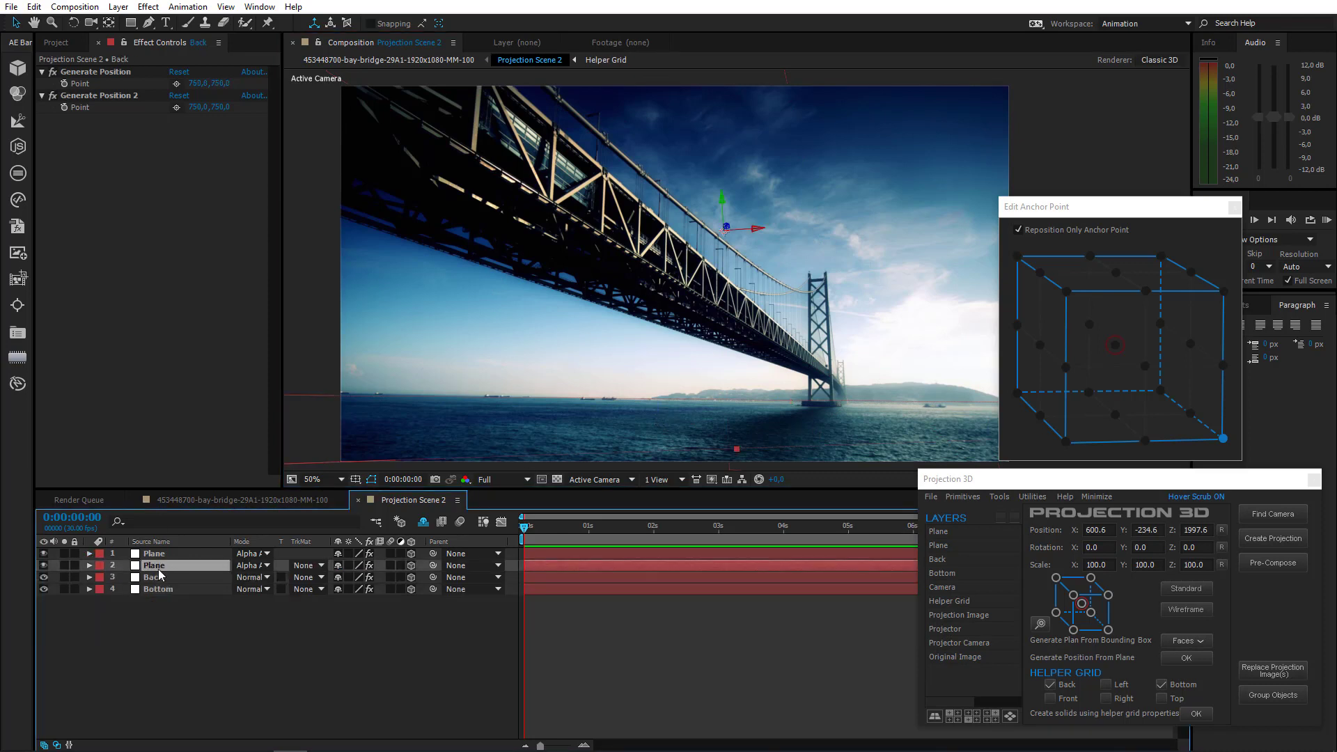
pyautogui.moveTo(573, 418); pyautogui.dragTo(450, 329)
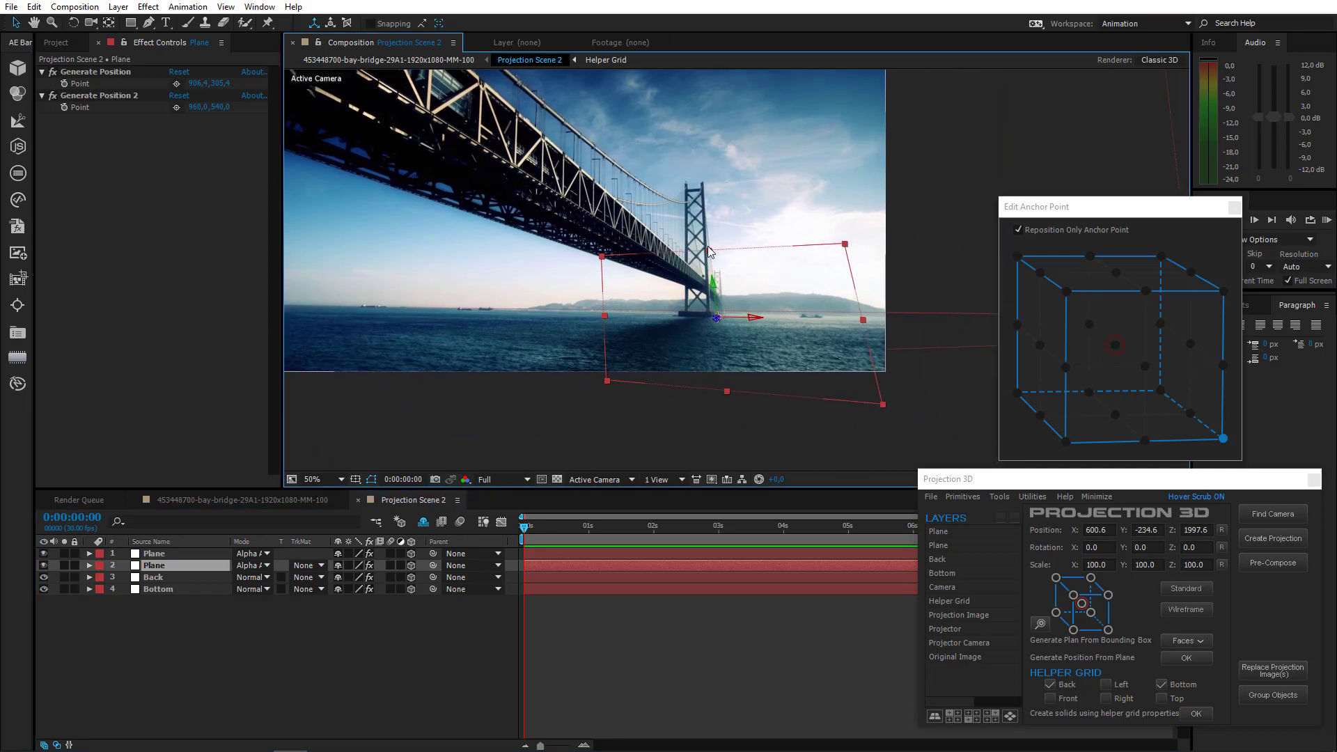
pyautogui.moveTo(709, 251); pyautogui.dragTo(713, 179)
pyautogui.scroll(2, 735, 337)
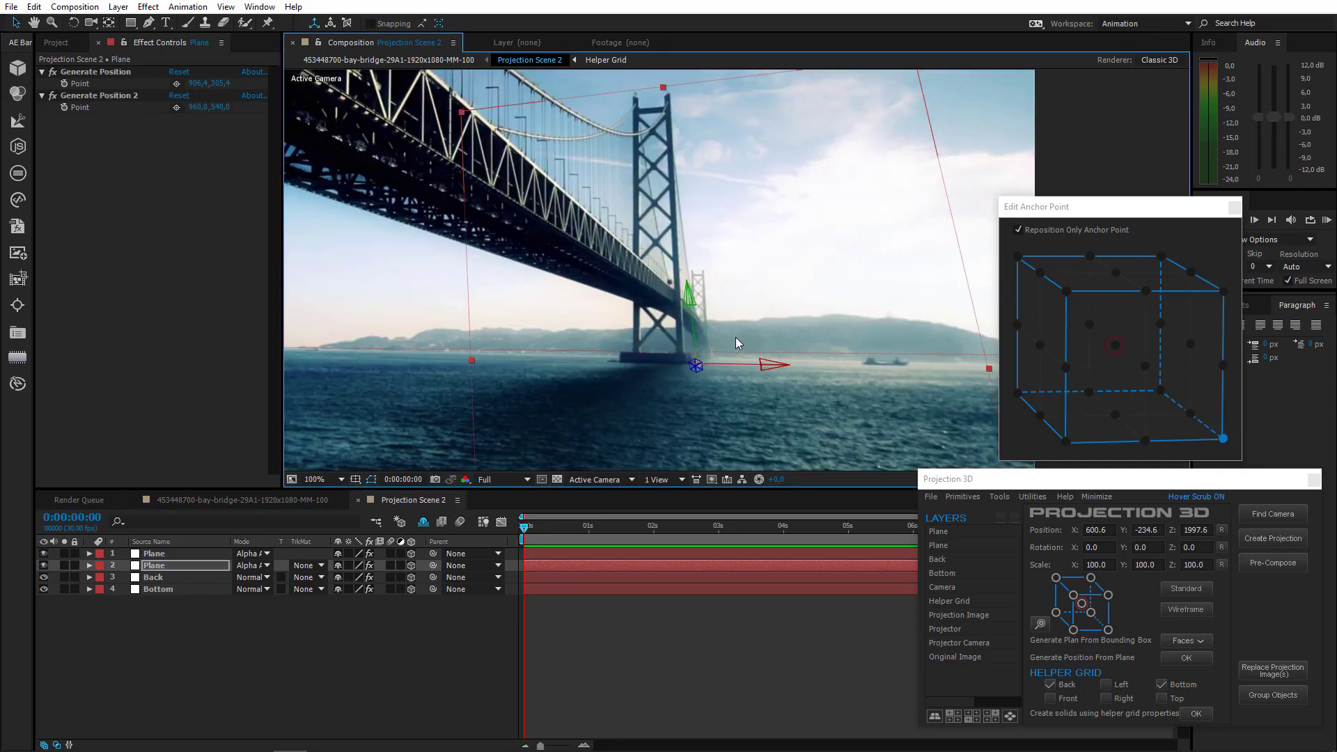
# Set the tower plane's Z Orientation to 4°
pyautogui.click(184, 565)
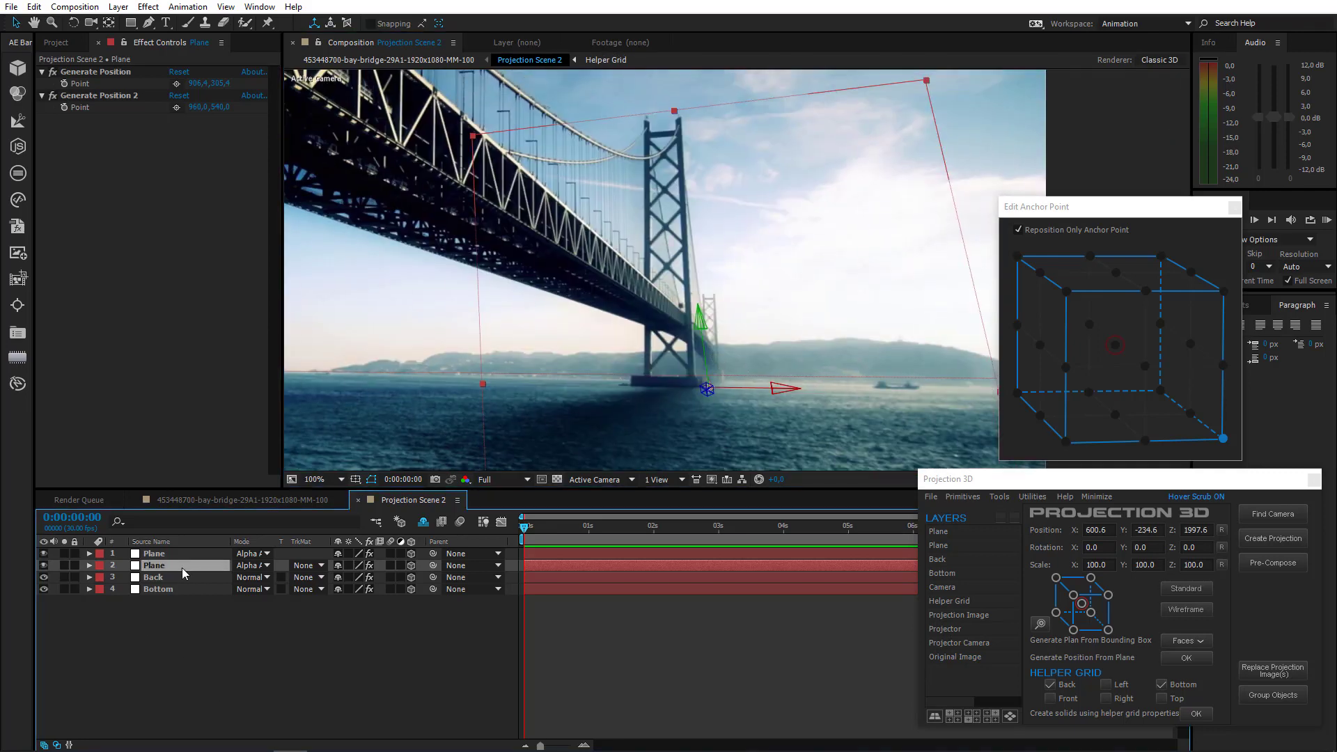
pyautogui.press('r')
pyautogui.click(378, 577)
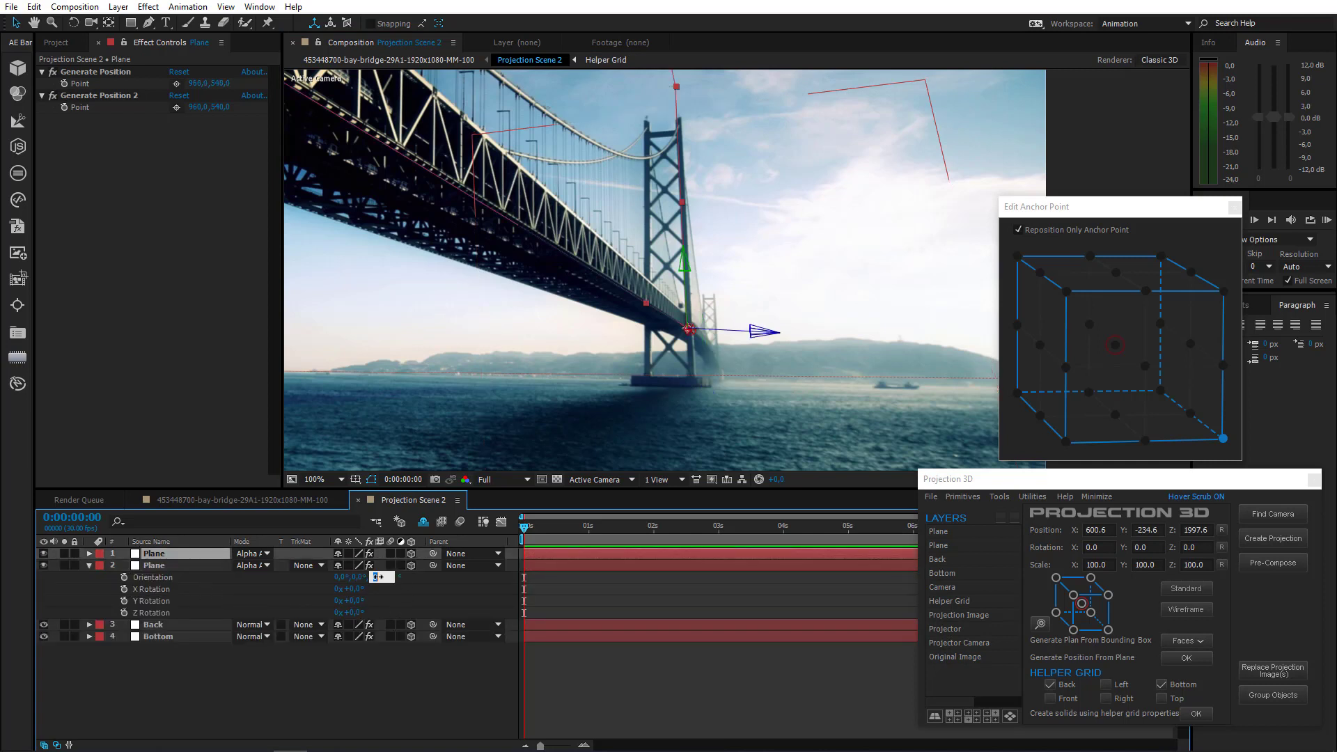
pyautogui.press('Return')
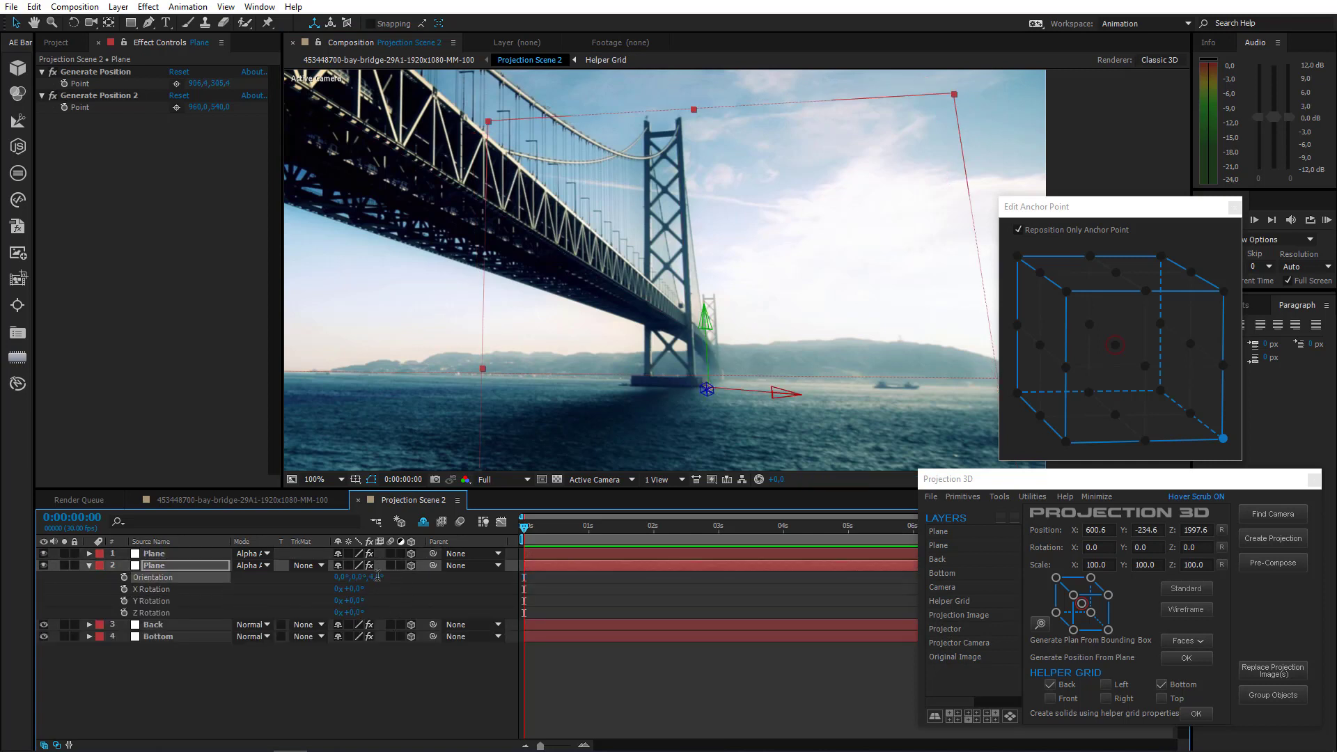
# Start a Pen tool mask on the tower plane, tracing from the right base corner up the tower's right side to its top
pyautogui.moveTo(597, 391); pyautogui.dragTo(618, 372)
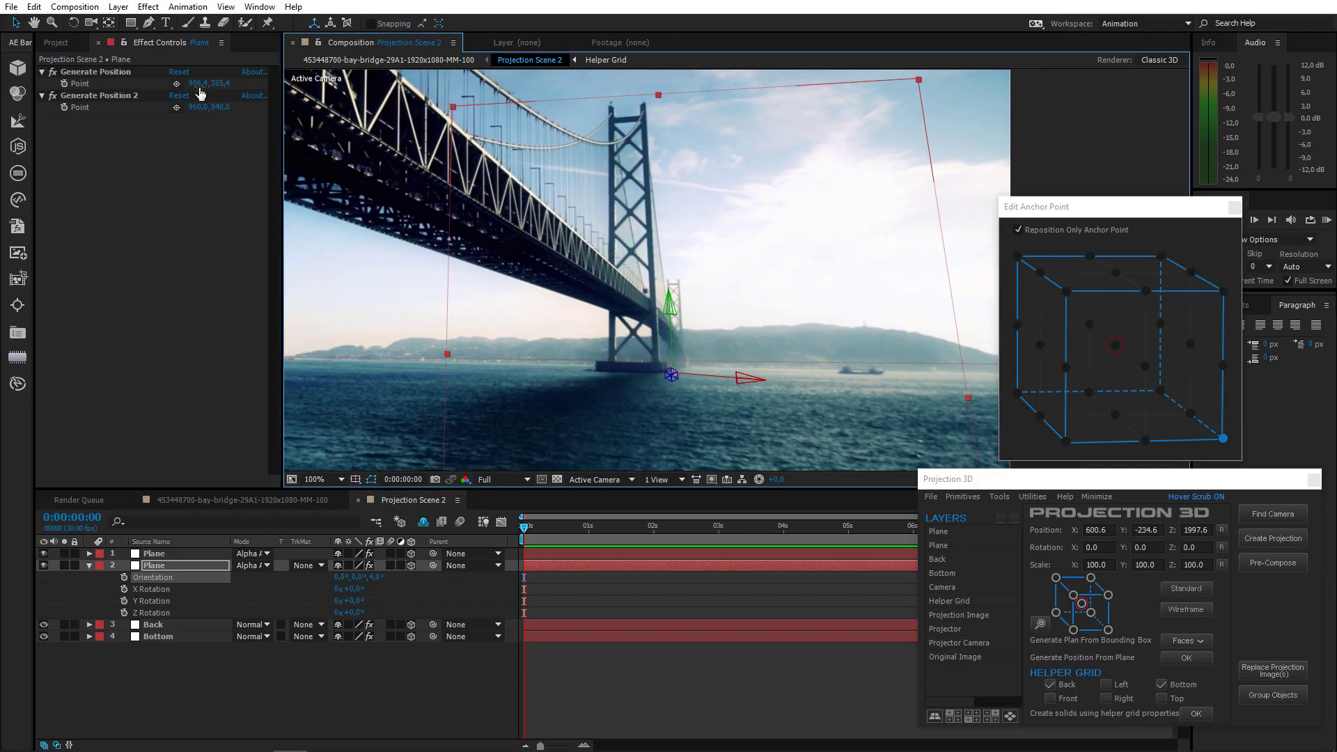
pyautogui.press('g')
pyautogui.scroll(4, 737, 377)
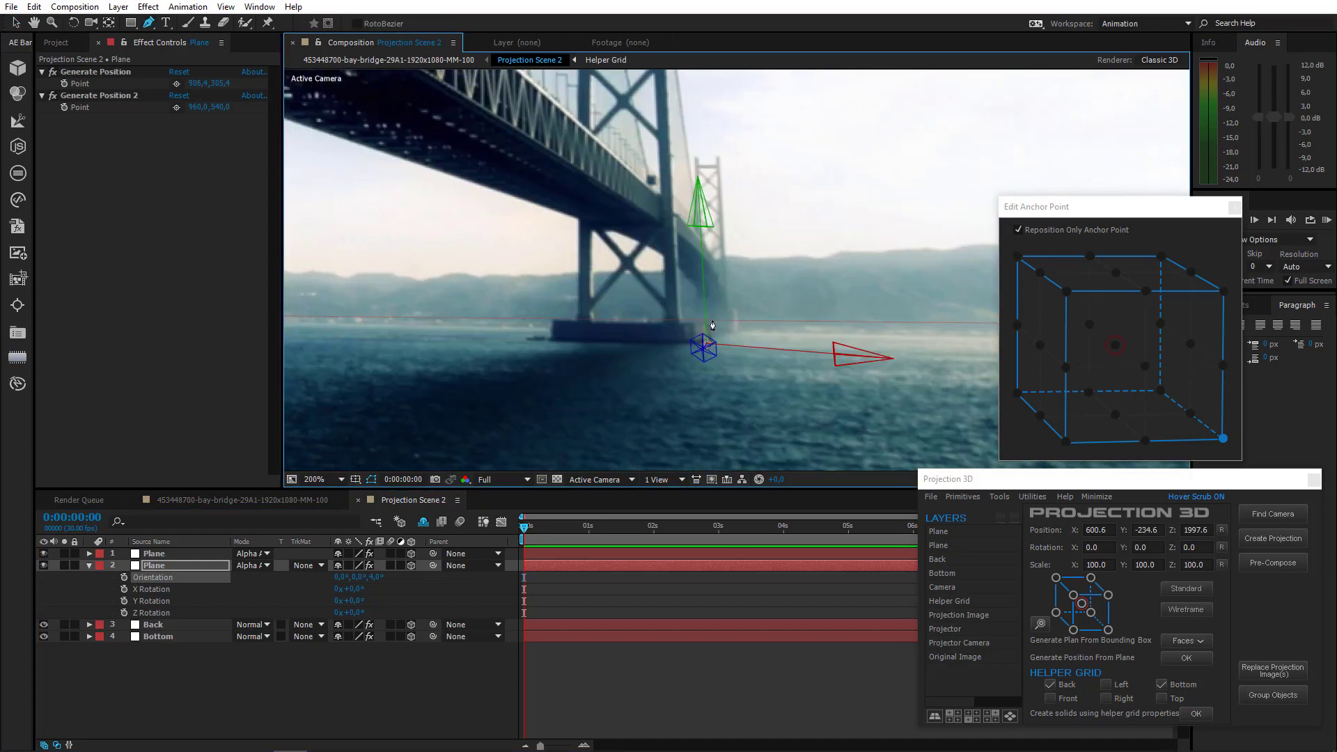
pyautogui.click(716, 383)
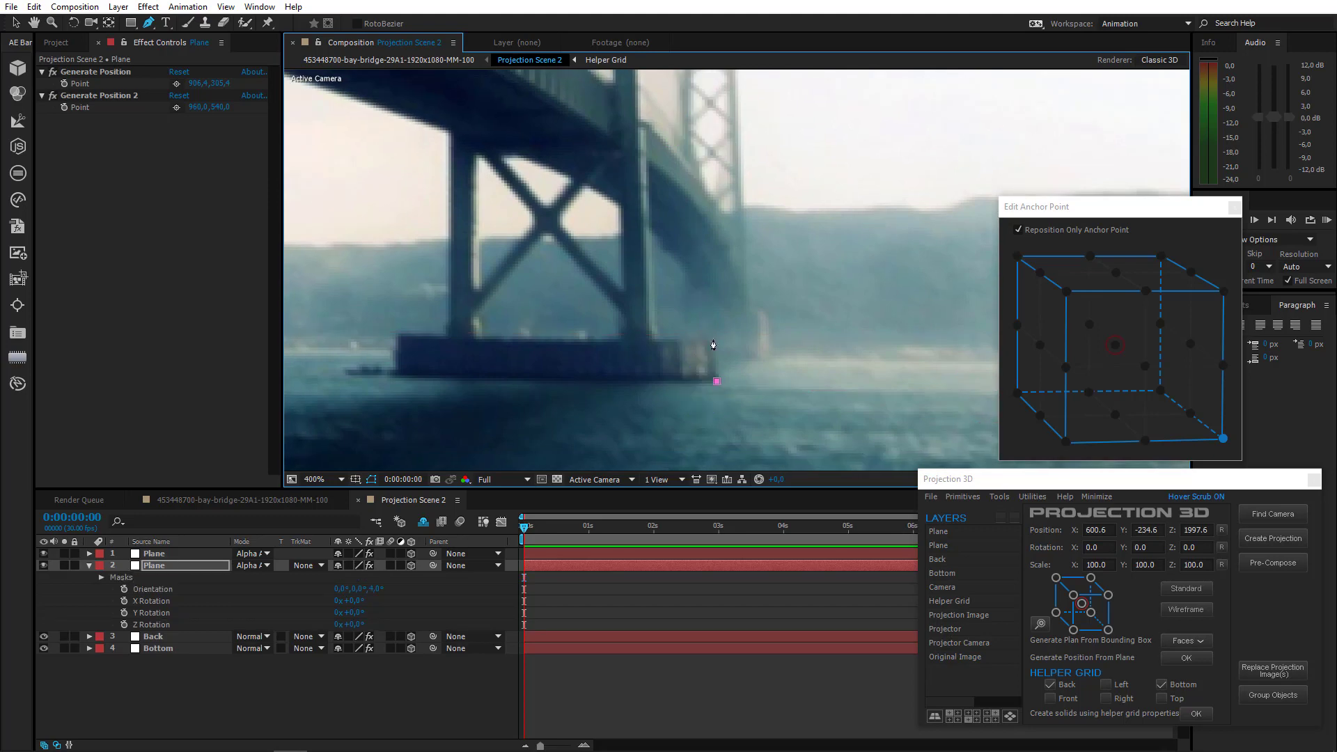
pyautogui.click(713, 341)
pyautogui.click(659, 341)
pyautogui.moveTo(627, 192); pyautogui.dragTo(613, 364)
pyautogui.moveTo(633, 226); pyautogui.dragTo(618, 418)
pyautogui.moveTo(627, 174); pyautogui.dragTo(610, 409)
pyautogui.click(570, 220)
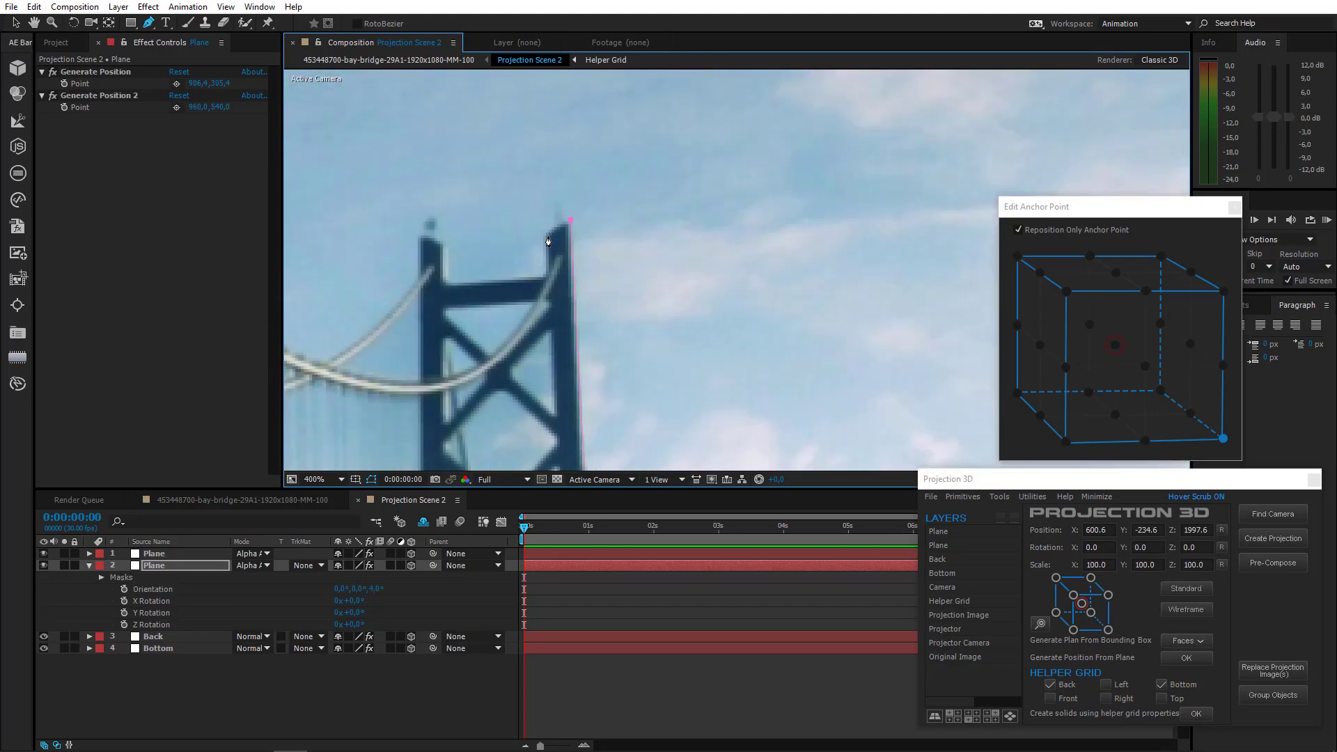
# Continue the mask down the tower's left side and around the base, close it, and adjust the lower-left base point
pyautogui.moveTo(420, 418); pyautogui.dragTo(444, 120)
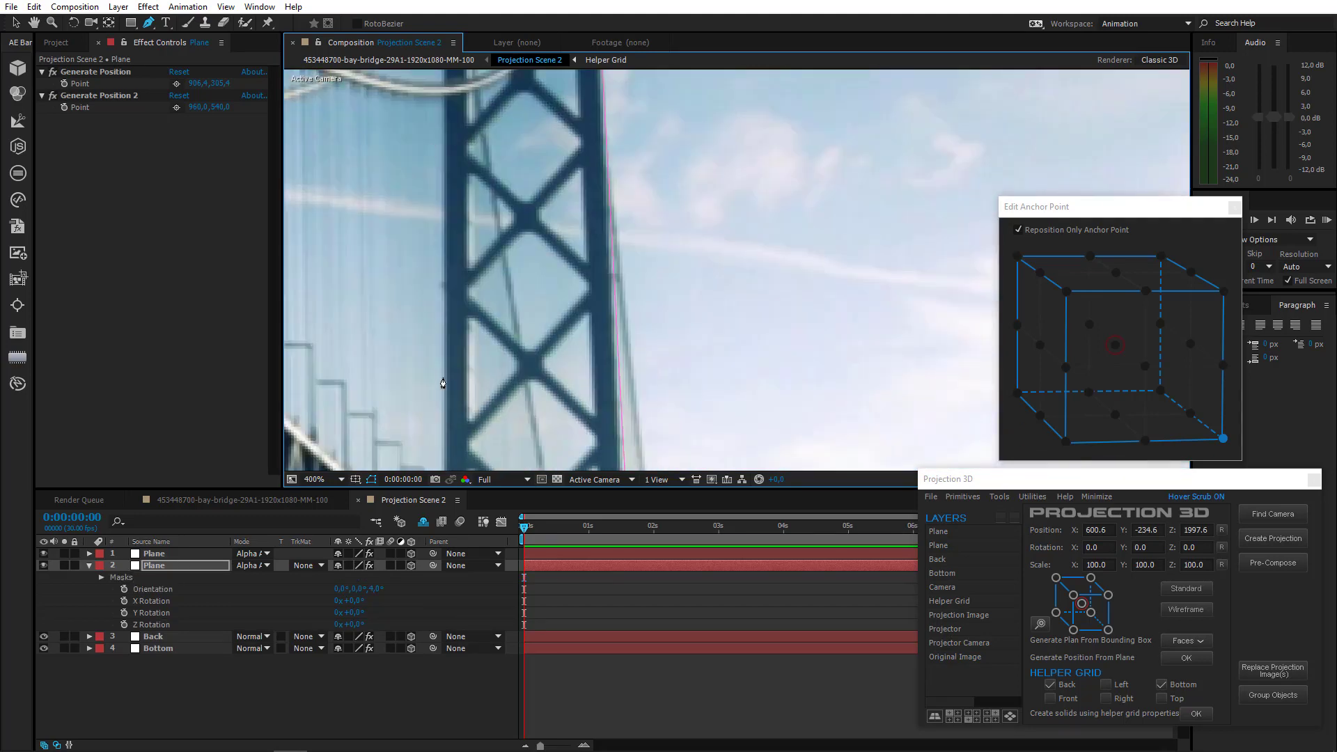
pyautogui.moveTo(443, 395); pyautogui.dragTo(441, 278)
pyautogui.click(436, 364)
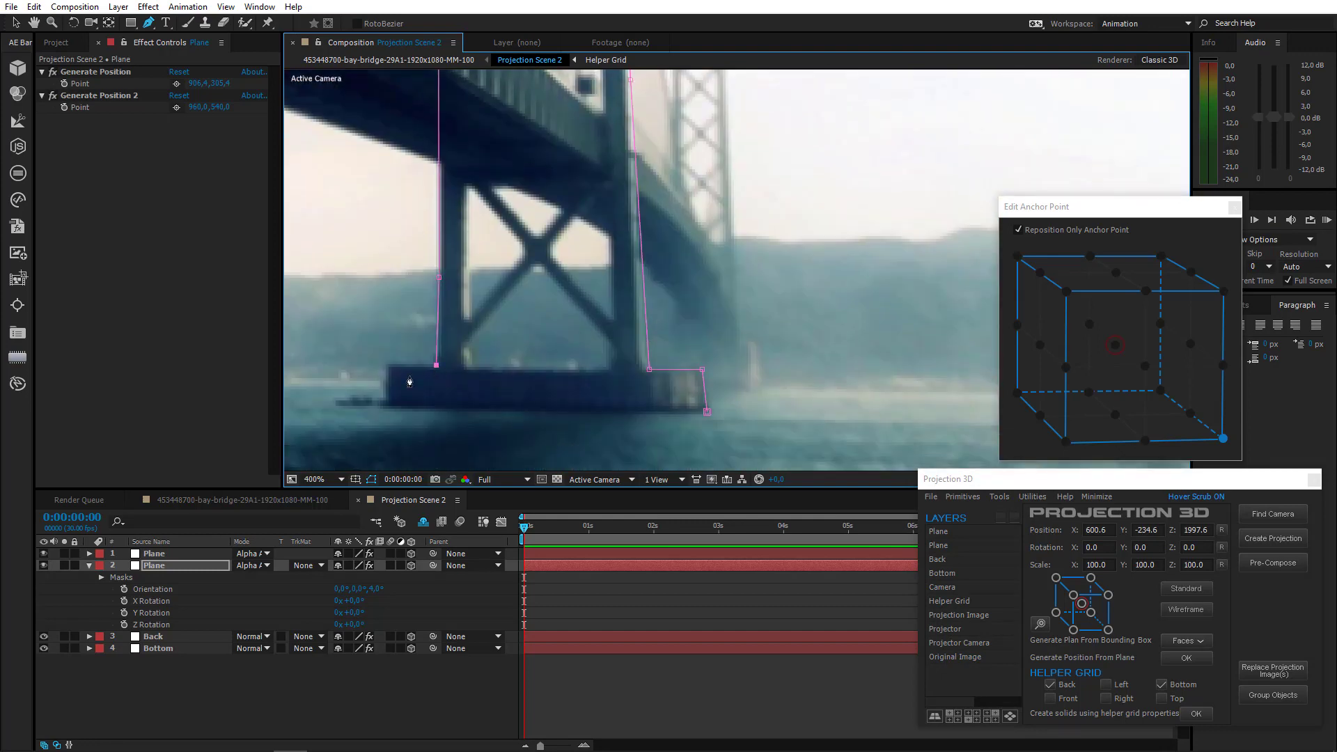
pyautogui.click(386, 365)
pyautogui.click(385, 382)
pyautogui.click(706, 413)
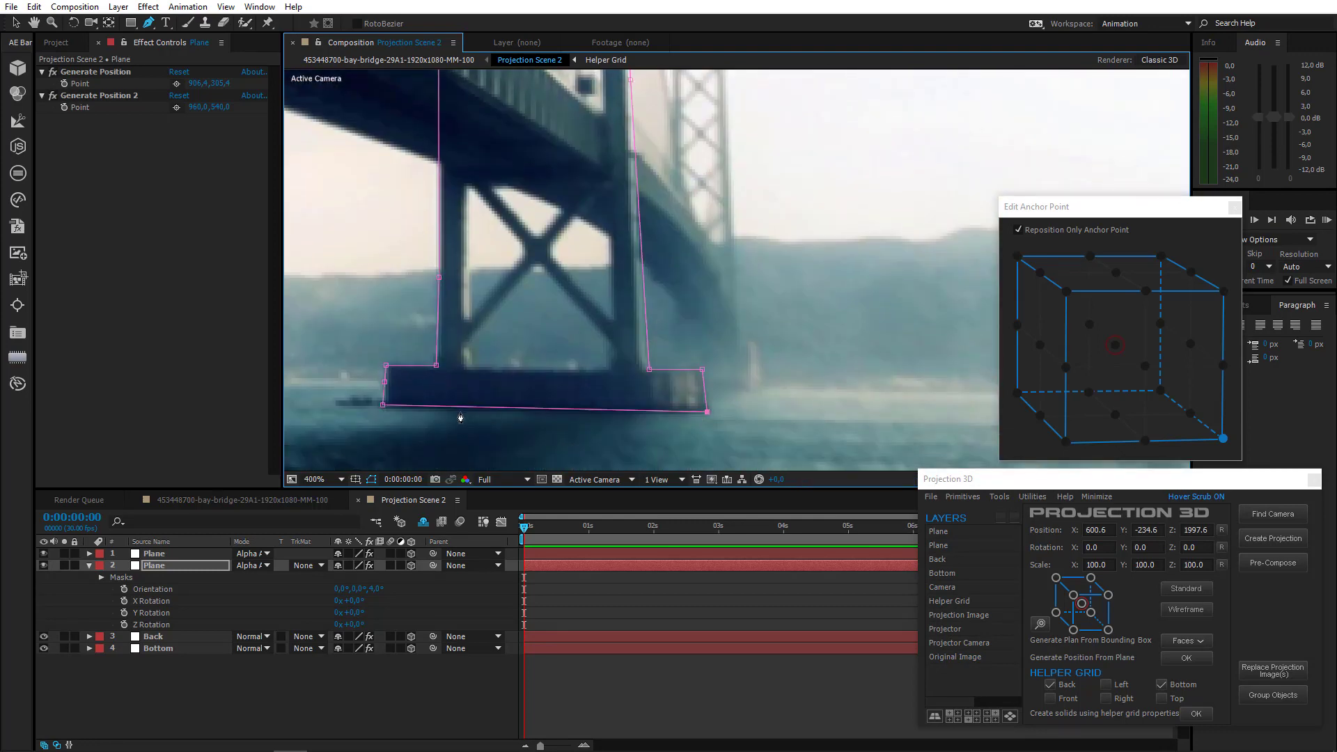
pyautogui.moveTo(381, 406); pyautogui.dragTo(381, 411)
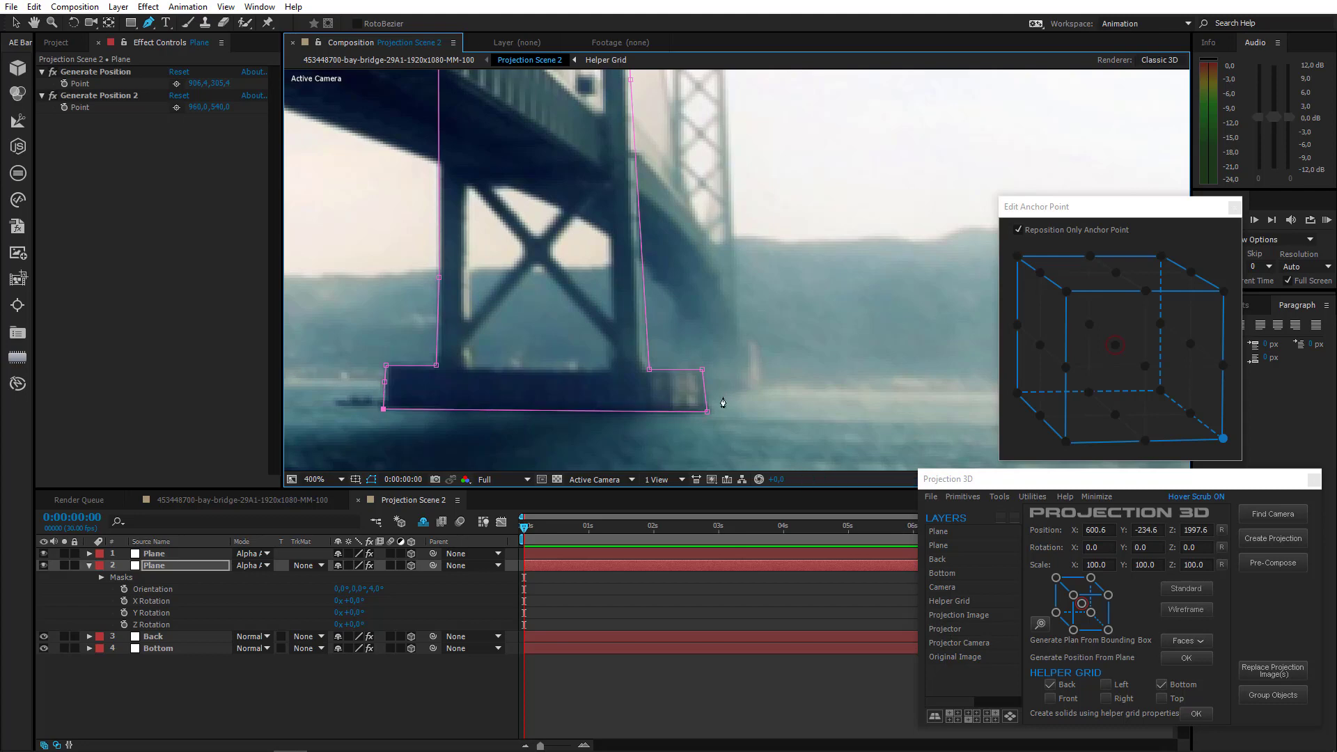
# Move the tower mask's points on the right side closer to the tower's leg, from deck height down to the base
pyautogui.scroll(-4, 648, 298)
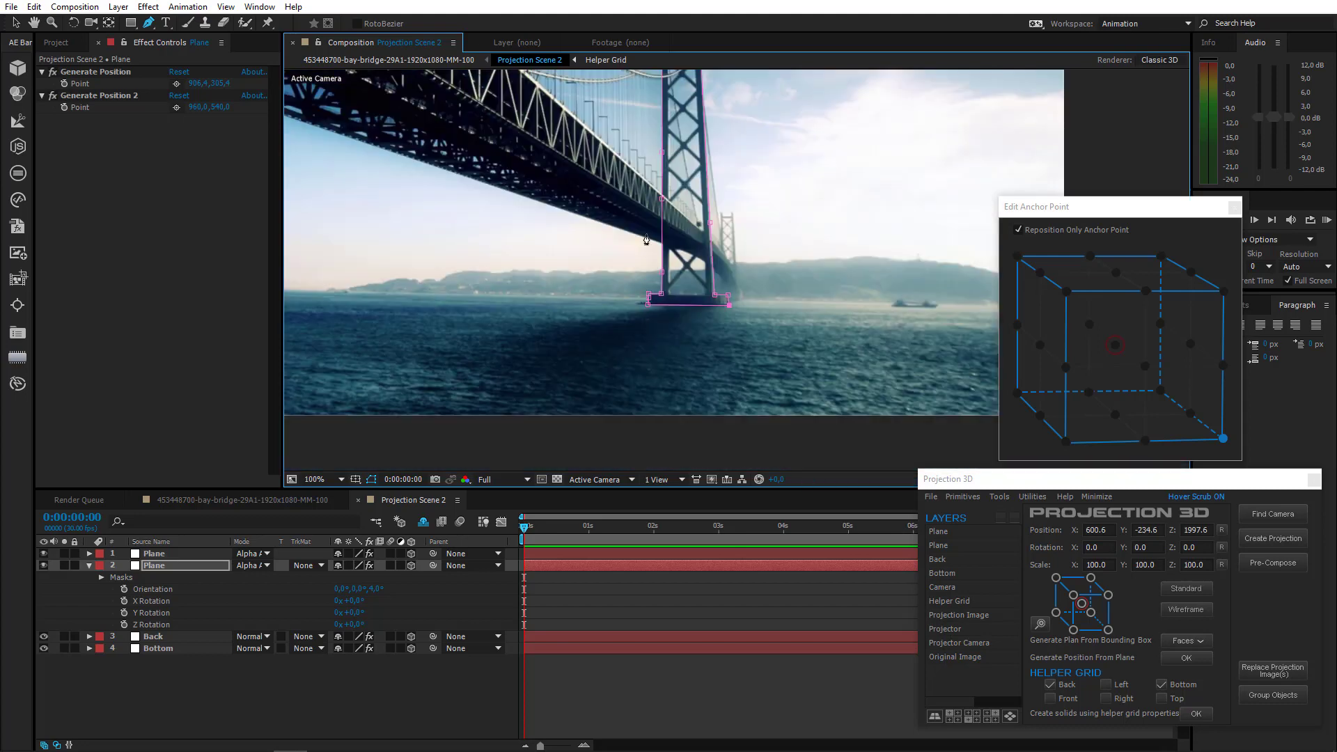
pyautogui.scroll(4, 670, 391)
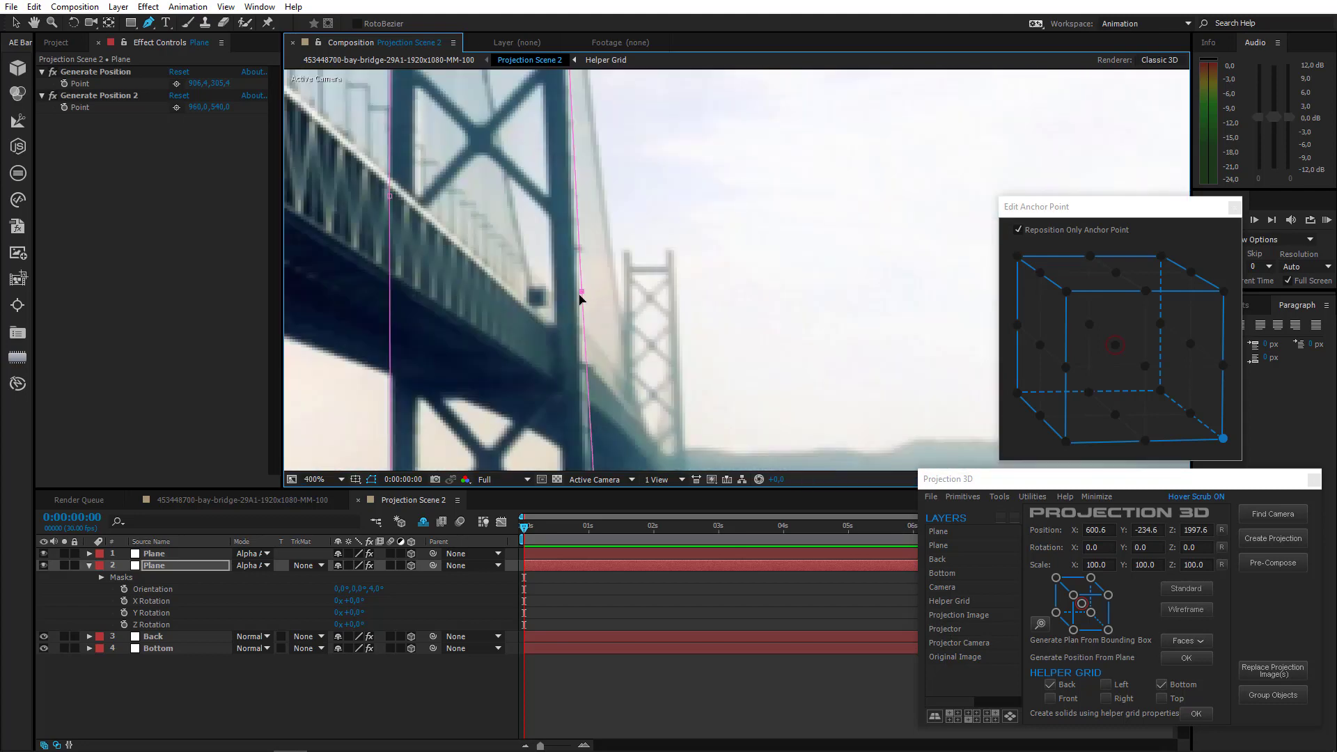
pyautogui.moveTo(580, 297); pyautogui.dragTo(576, 299)
pyautogui.moveTo(591, 408); pyautogui.dragTo(604, 247)
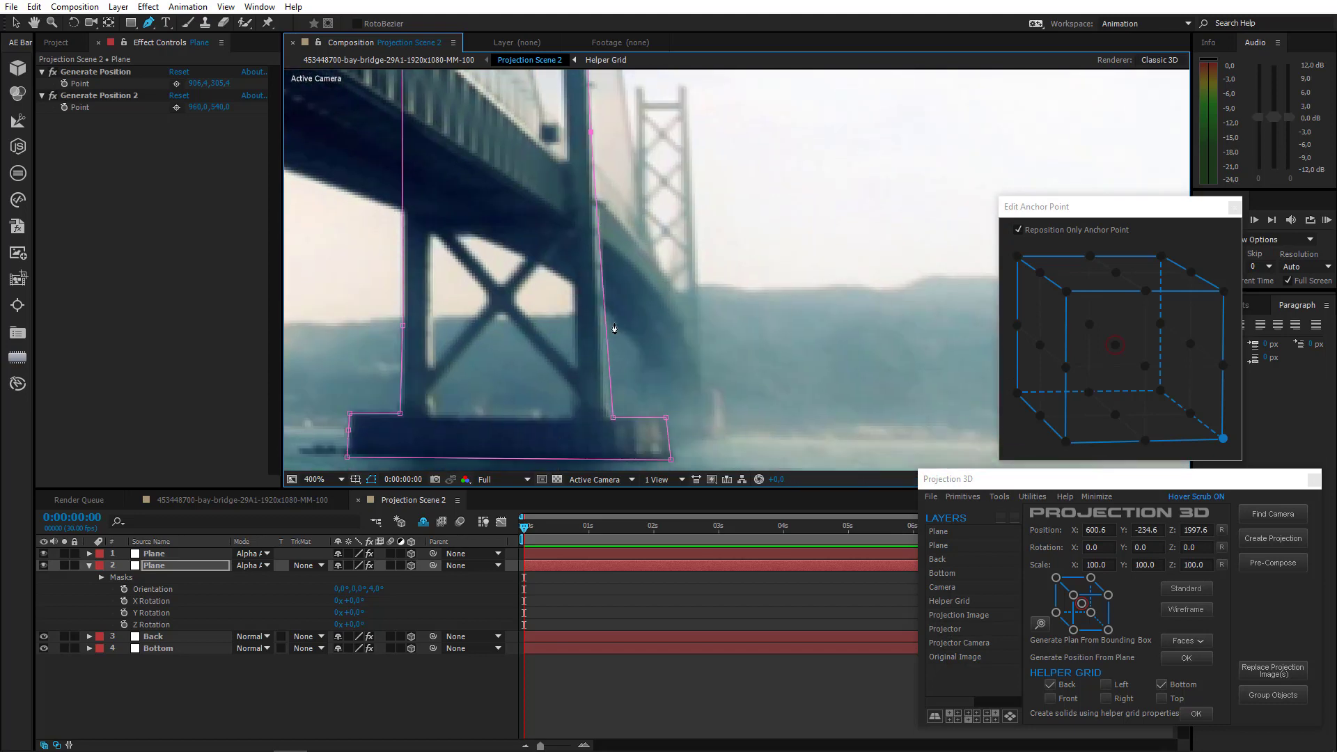
pyautogui.moveTo(611, 418); pyautogui.dragTo(610, 417)
pyautogui.scroll(-4, 570, 414)
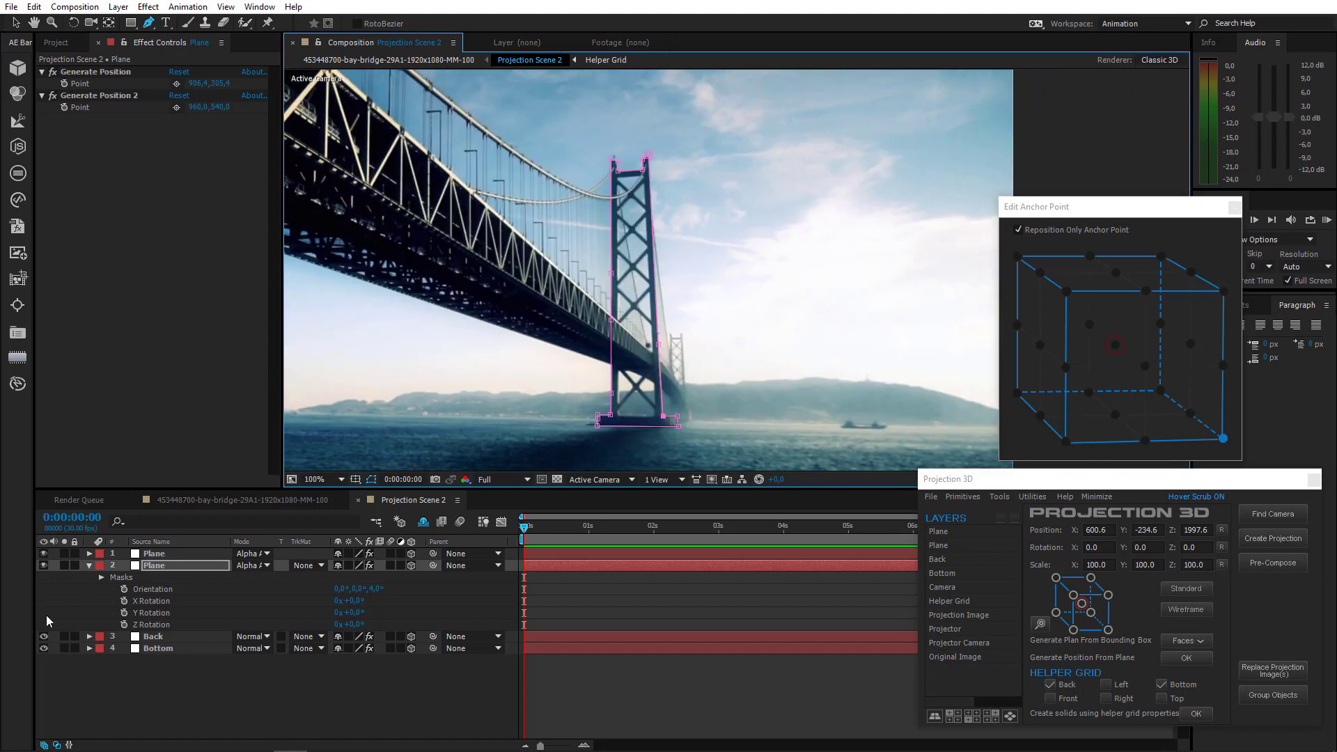
# Collapse the tower plane's properties and solo the tower plane and the bridge deck plane one after the other to check their shapes
pyautogui.click(89, 565)
pyautogui.click(66, 565)
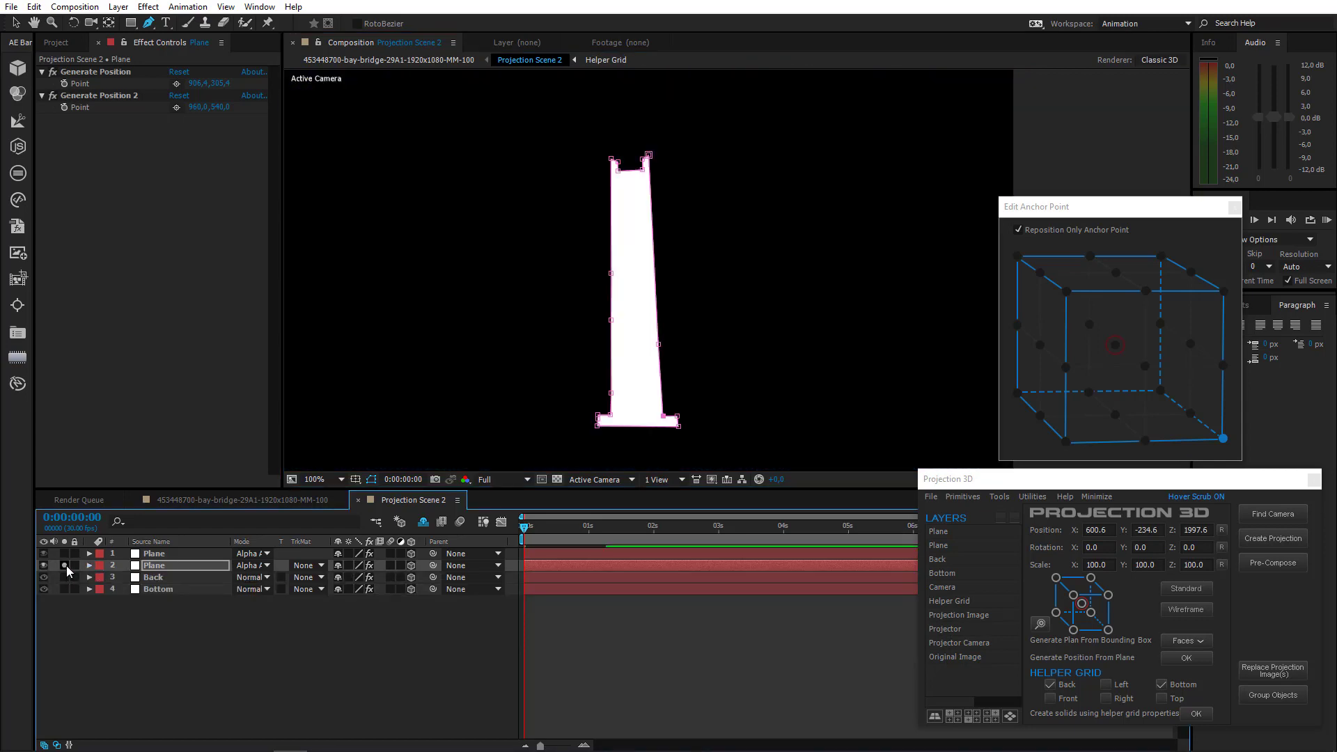
pyautogui.click(64, 565)
pyautogui.click(65, 553)
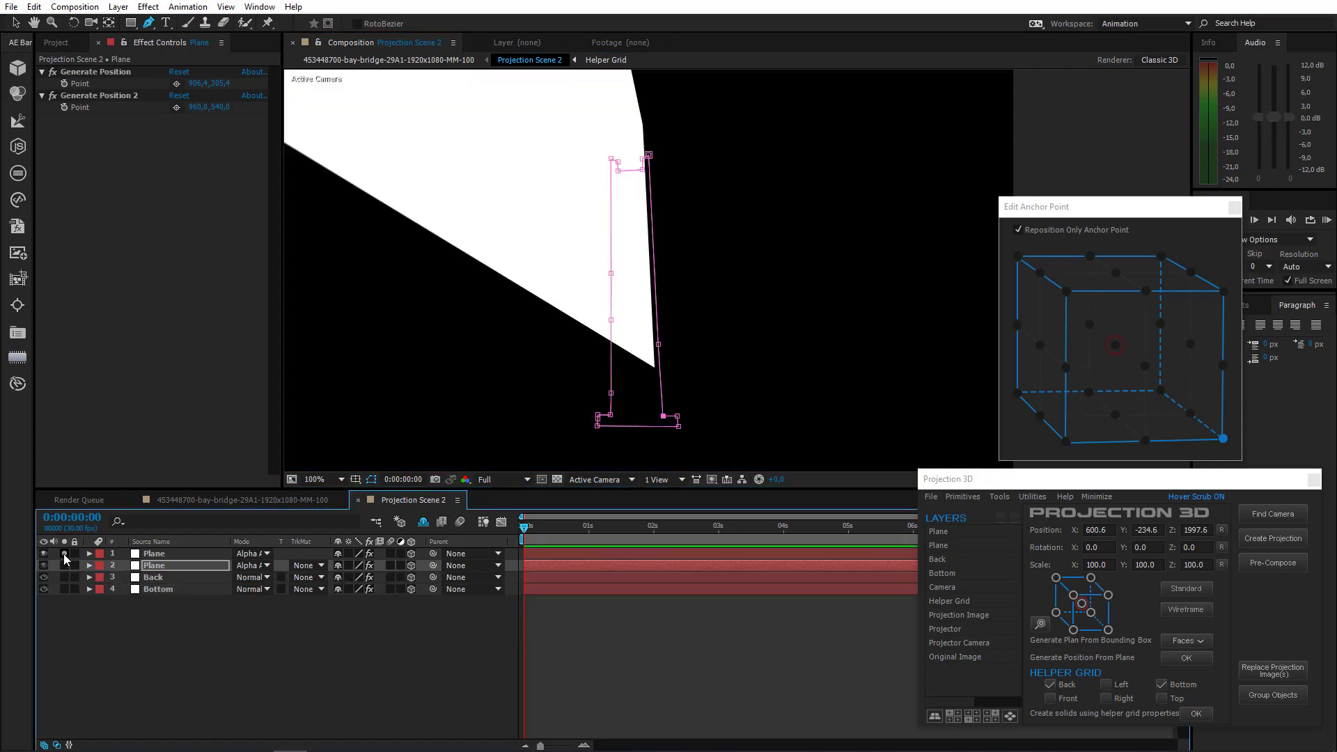
pyautogui.click(65, 554)
# Start a mask on the bridge deck Plane at the tower, following the truss's lower edge to just outside the image's upper-left corner
pyautogui.click(154, 553)
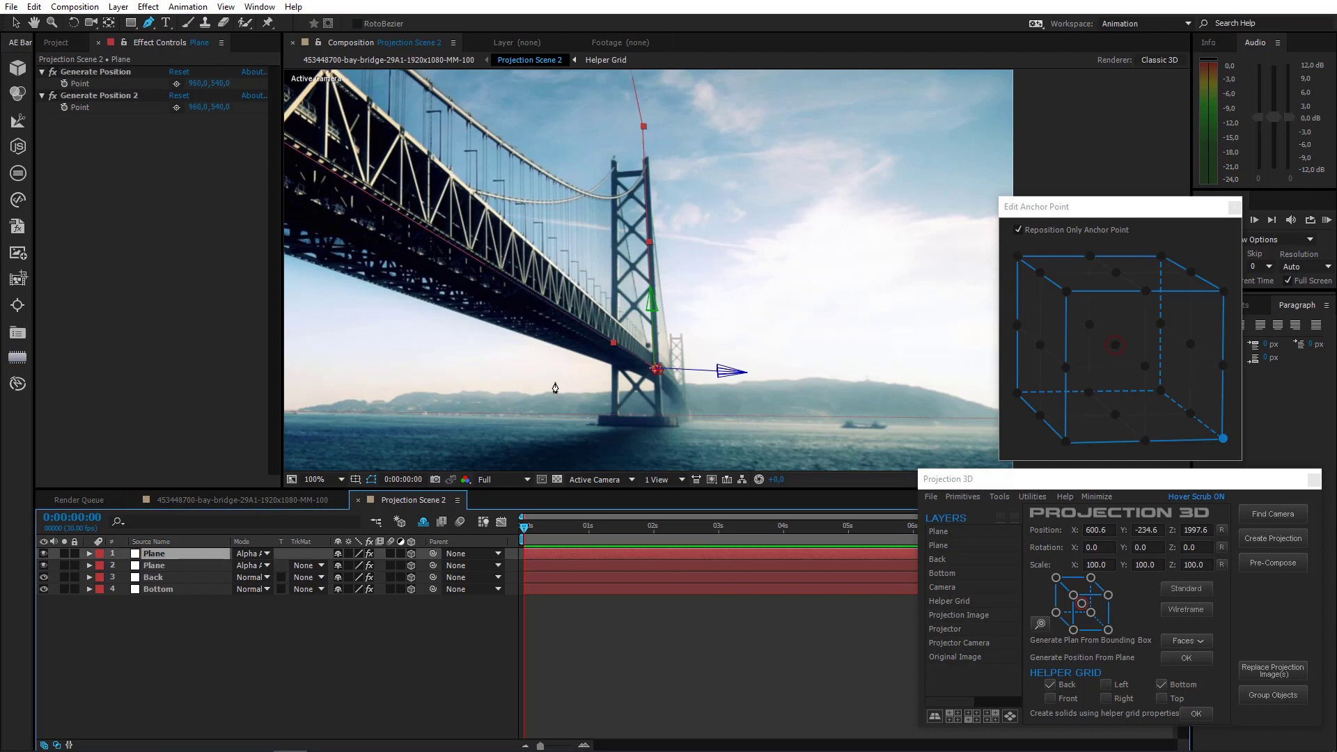
pyautogui.scroll(4, 572, 323)
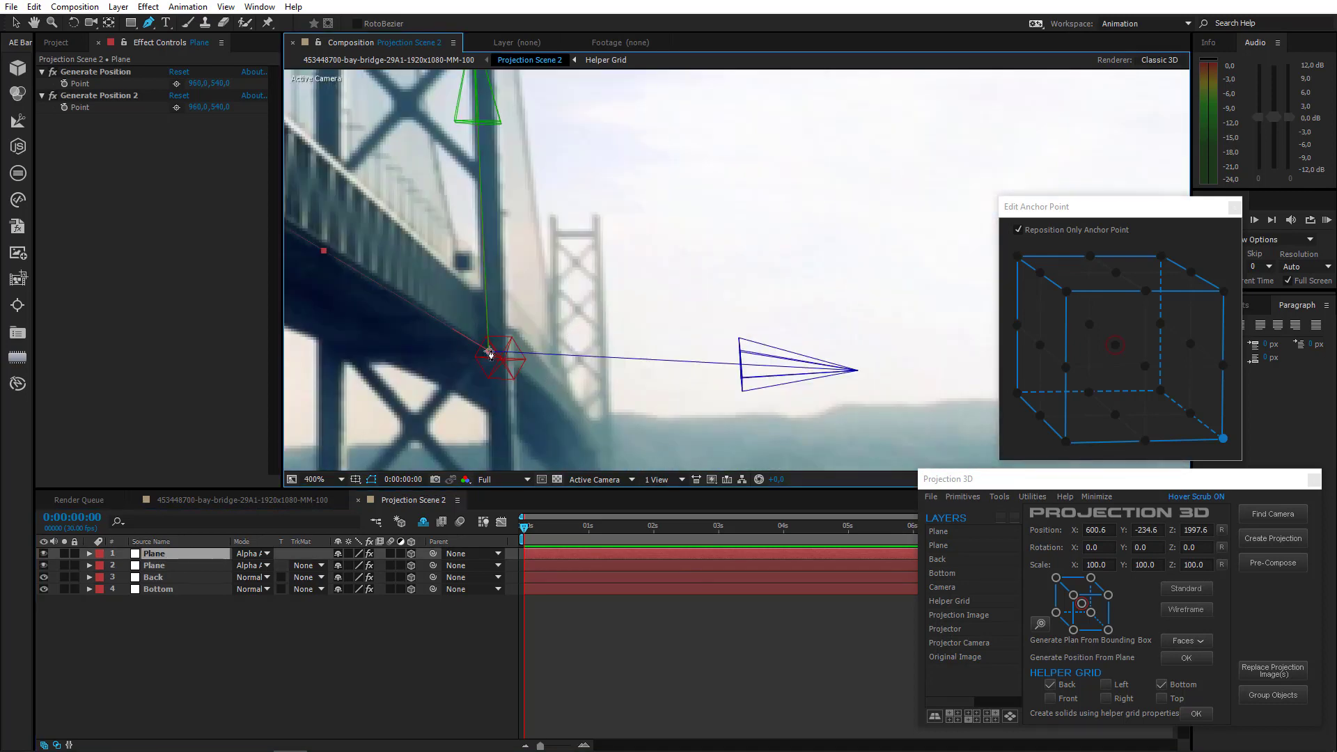
pyautogui.click(491, 355)
pyautogui.scroll(-3, 490, 354)
pyautogui.scroll(3, 509, 228)
pyautogui.scroll(-6, 475, 206)
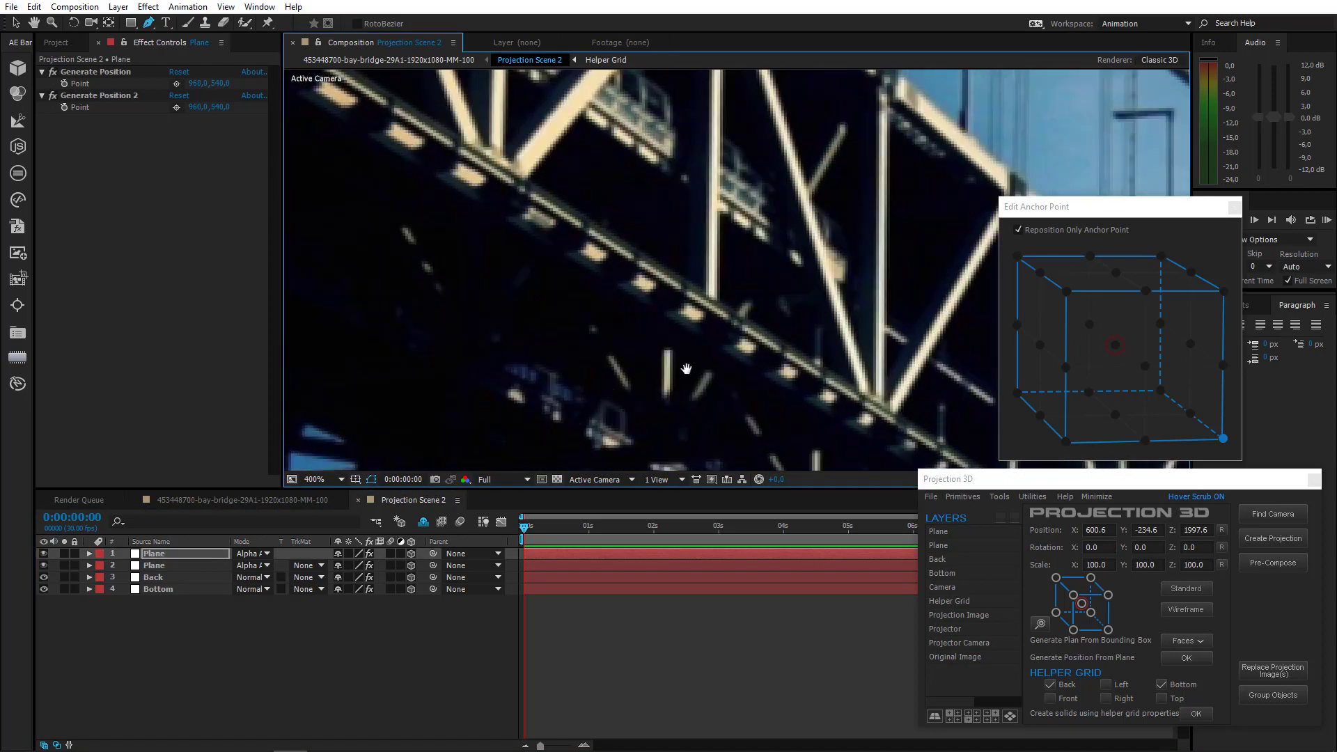
pyautogui.click(617, 217)
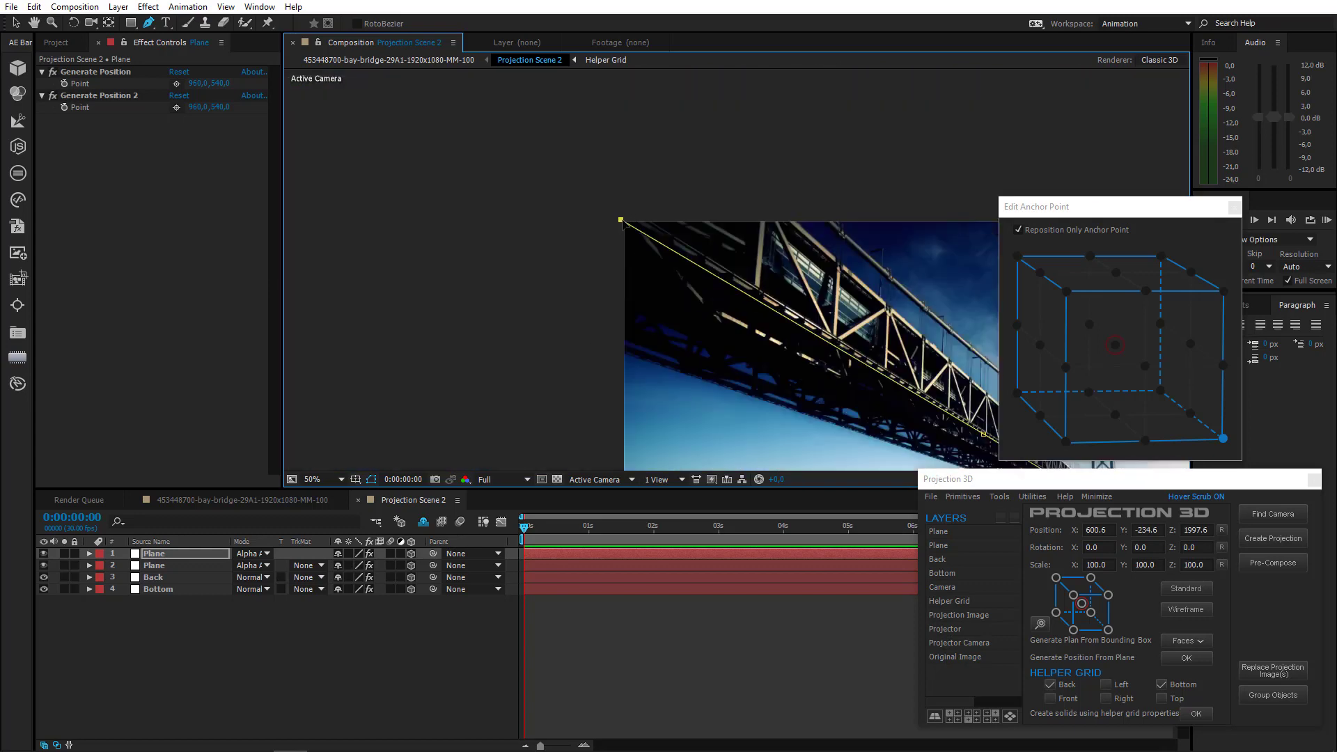
# Continue the deck mask along the truss's upper edge back down to the tower and close it
pyautogui.scroll(4, 788, 223)
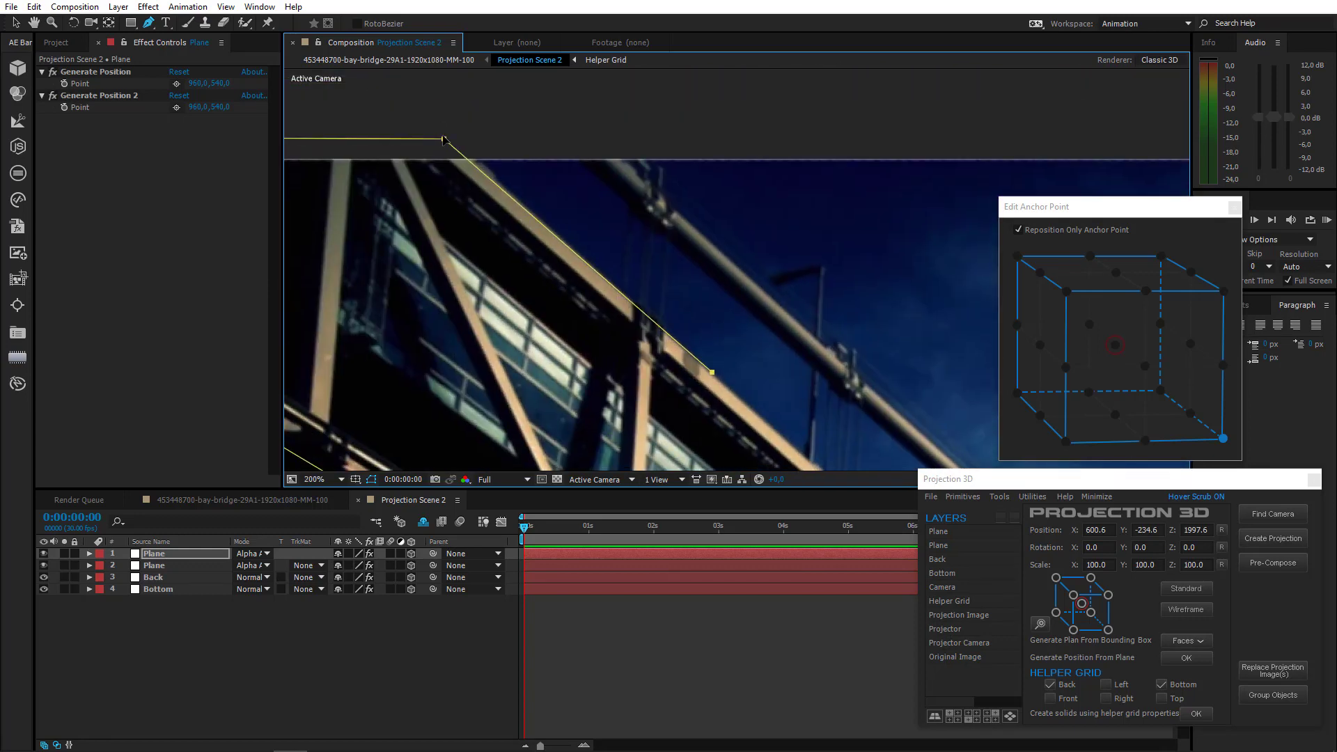
pyautogui.scroll(-2, 580, 234)
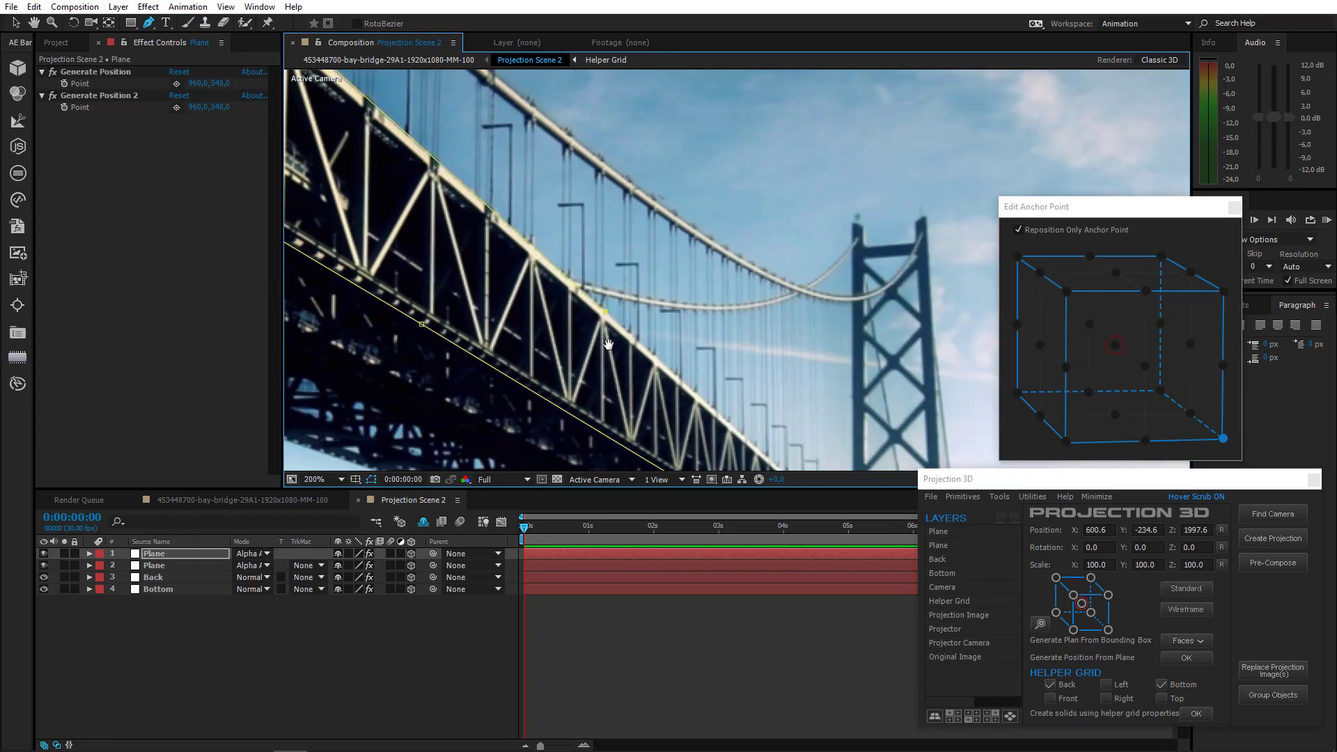
pyautogui.scroll(3, 735, 237)
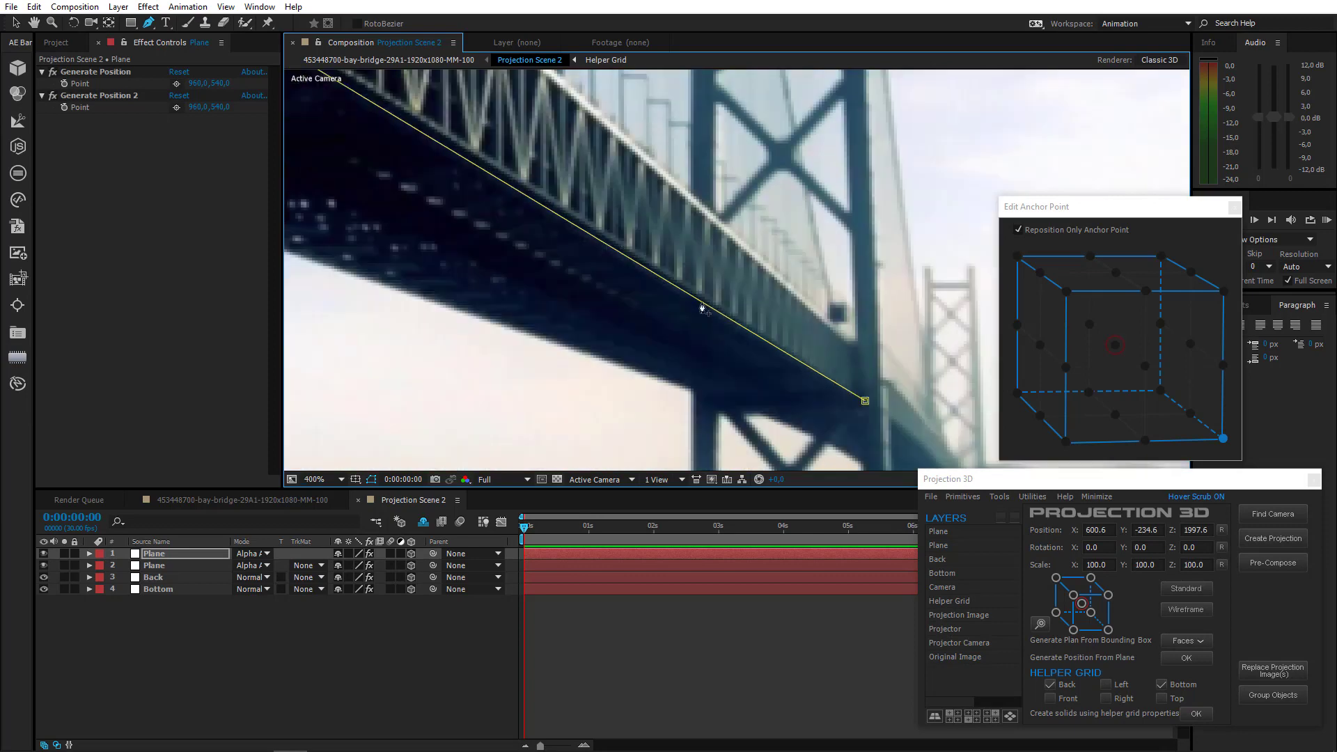
pyautogui.click(858, 346)
pyautogui.scroll(-4, 712, 203)
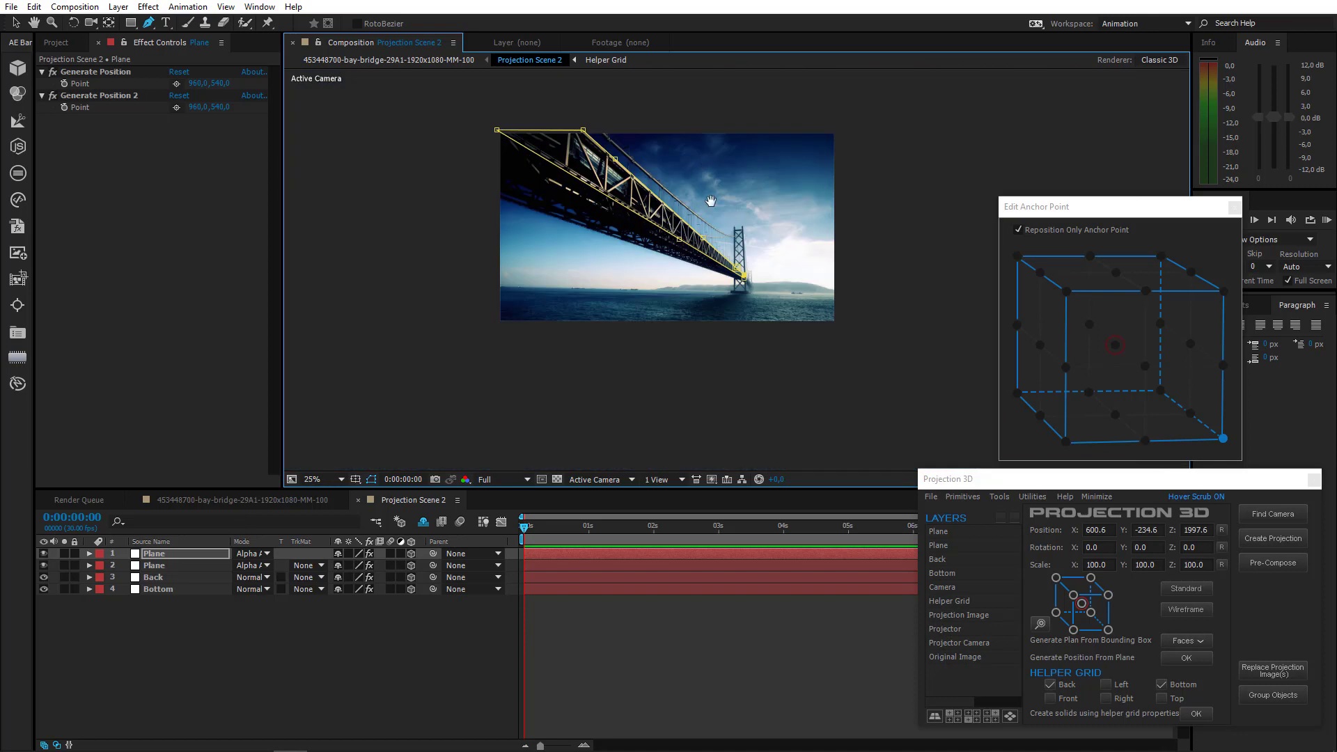
# Solo the deck and tower planes together to check both mask shapes, and restore all layers
pyautogui.moveTo(711, 201); pyautogui.dragTo(760, 268)
pyautogui.moveTo(64, 553); pyautogui.dragTo(65, 565)
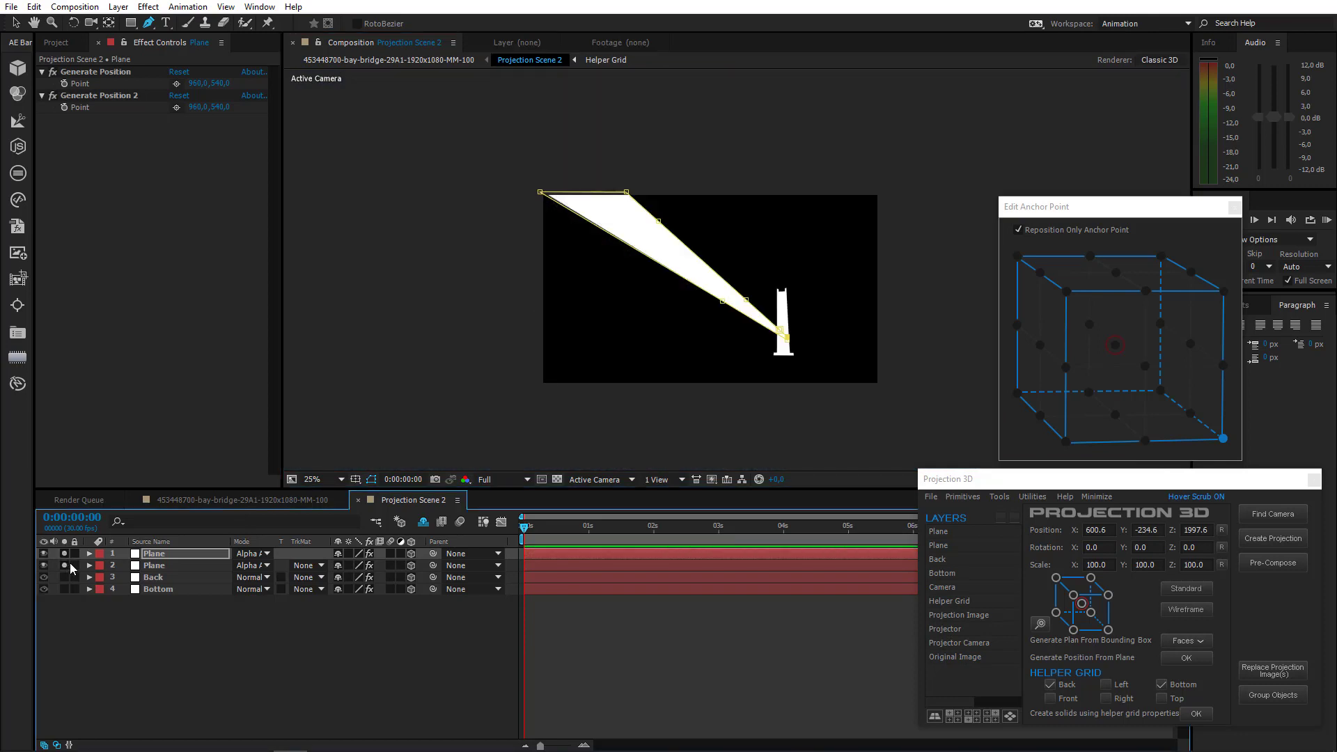
pyautogui.moveTo(64, 553); pyautogui.dragTo(64, 567)
# Draw a closed mask on the tower plane around the triangular opening beneath the lowest cross brace, just above the base
pyautogui.click(156, 565)
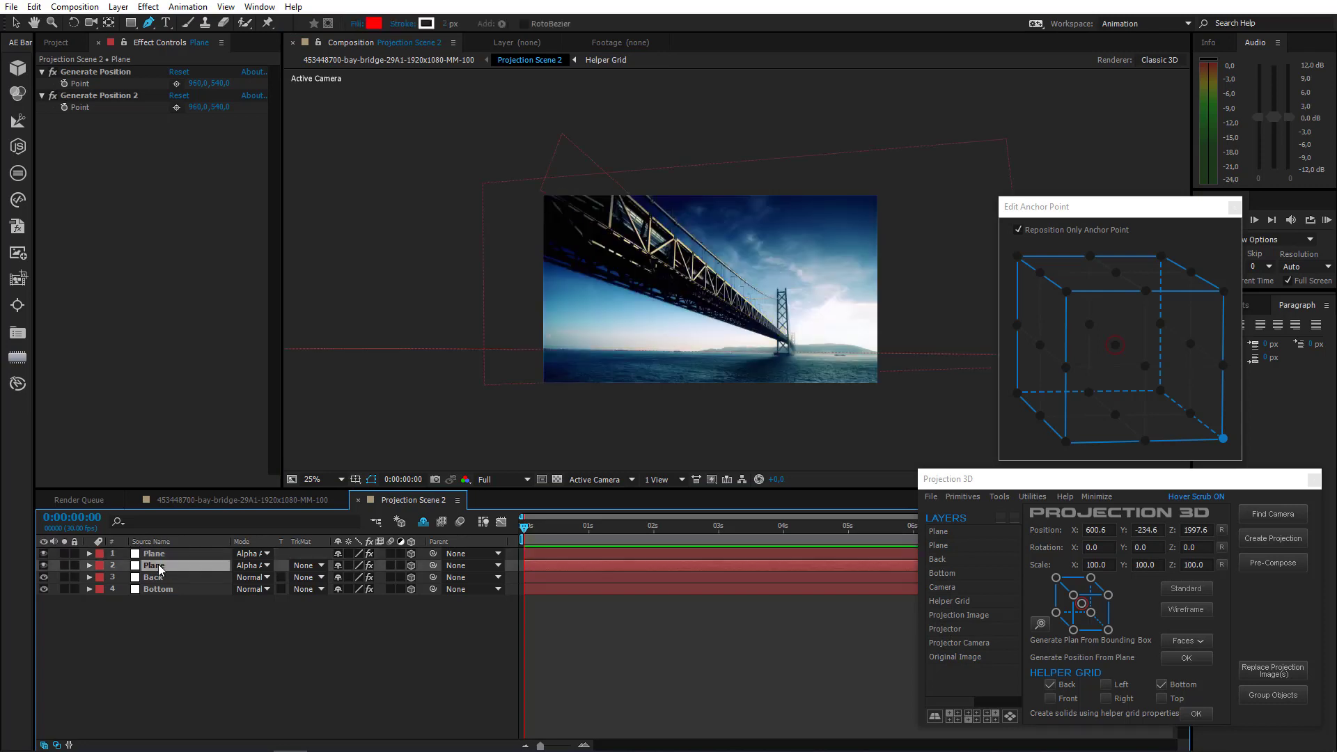
pyautogui.scroll(6, 730, 339)
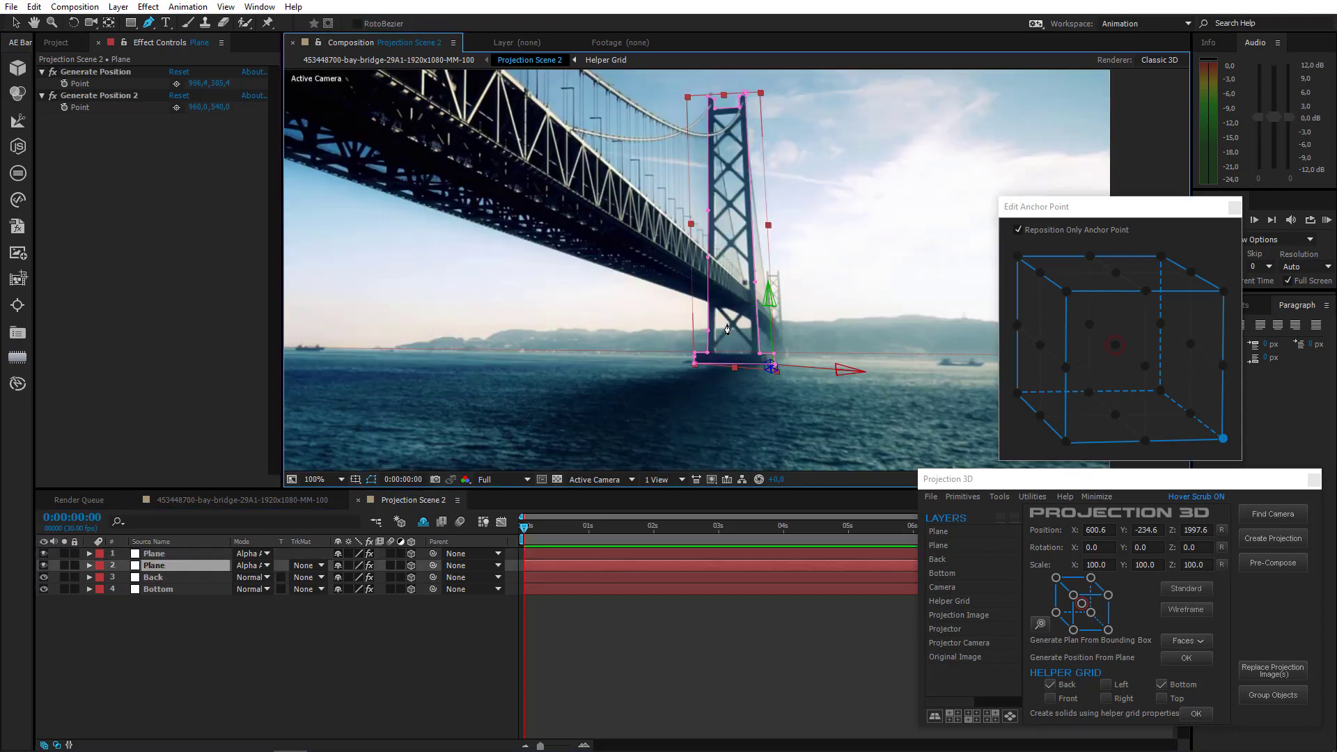
pyautogui.moveTo(727, 340); pyautogui.dragTo(667, 260)
pyautogui.scroll(1, 698, 320)
pyautogui.moveTo(631, 410); pyautogui.dragTo(710, 336)
pyautogui.scroll(1, 713, 348)
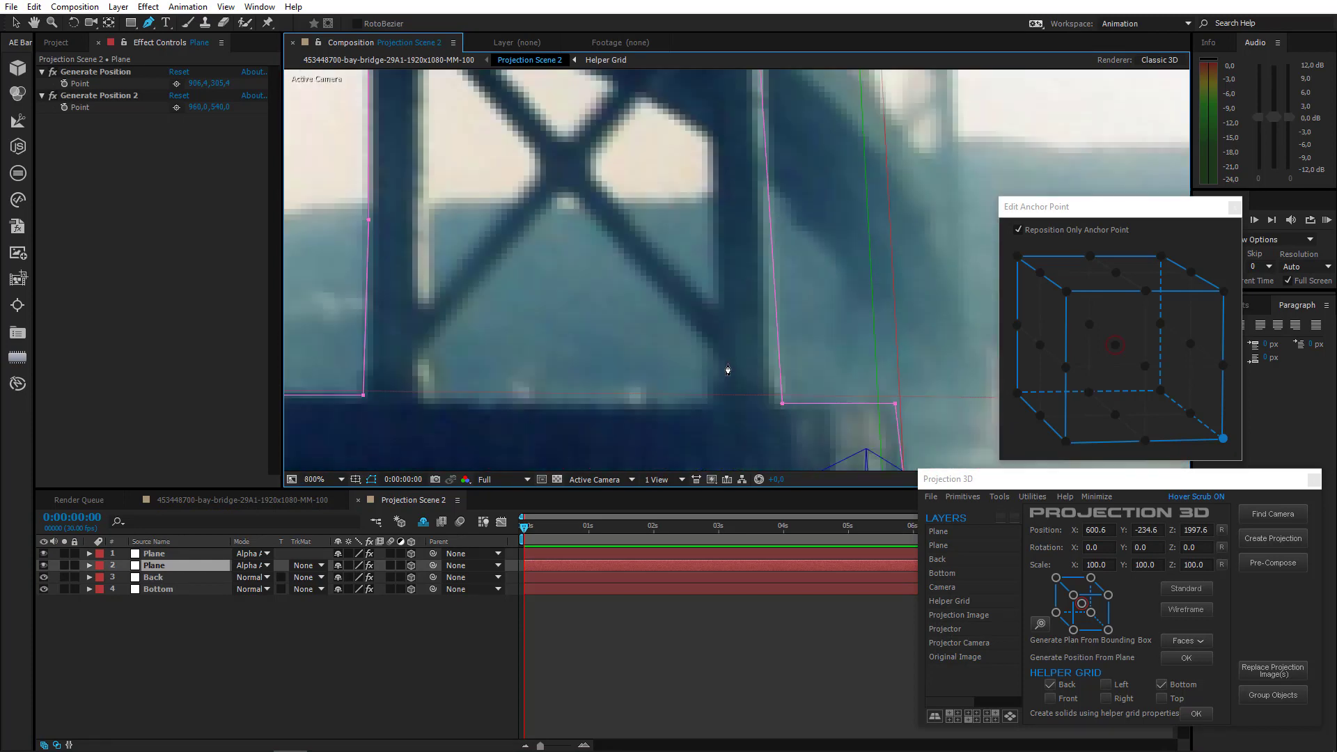
pyautogui.click(710, 397)
pyautogui.click(719, 361)
pyautogui.click(575, 193)
pyautogui.click(558, 195)
pyautogui.click(434, 343)
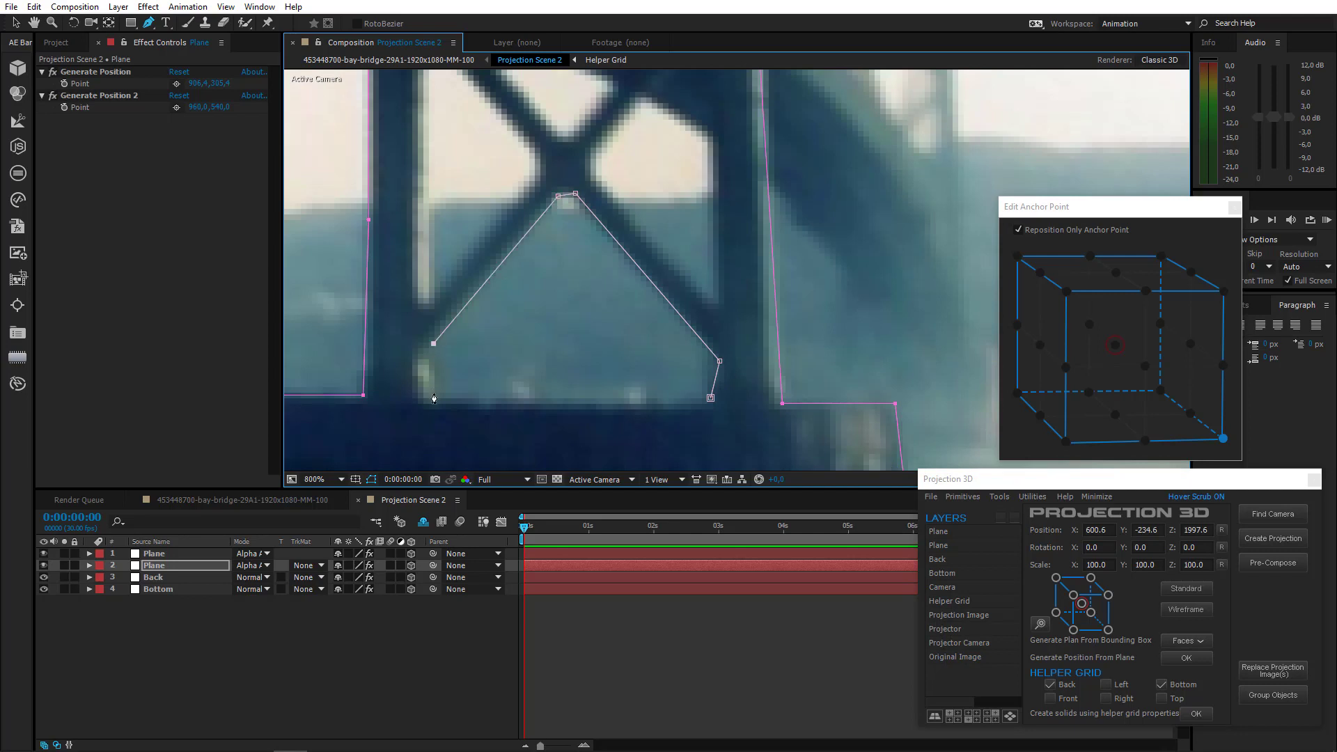
pyautogui.click(433, 392)
pyautogui.click(458, 401)
pyautogui.click(710, 398)
# Hide the tower plane and mask the opening on the right side of the lowest cross brace
pyautogui.moveTo(644, 327); pyautogui.dragTo(549, 374)
pyautogui.click(43, 566)
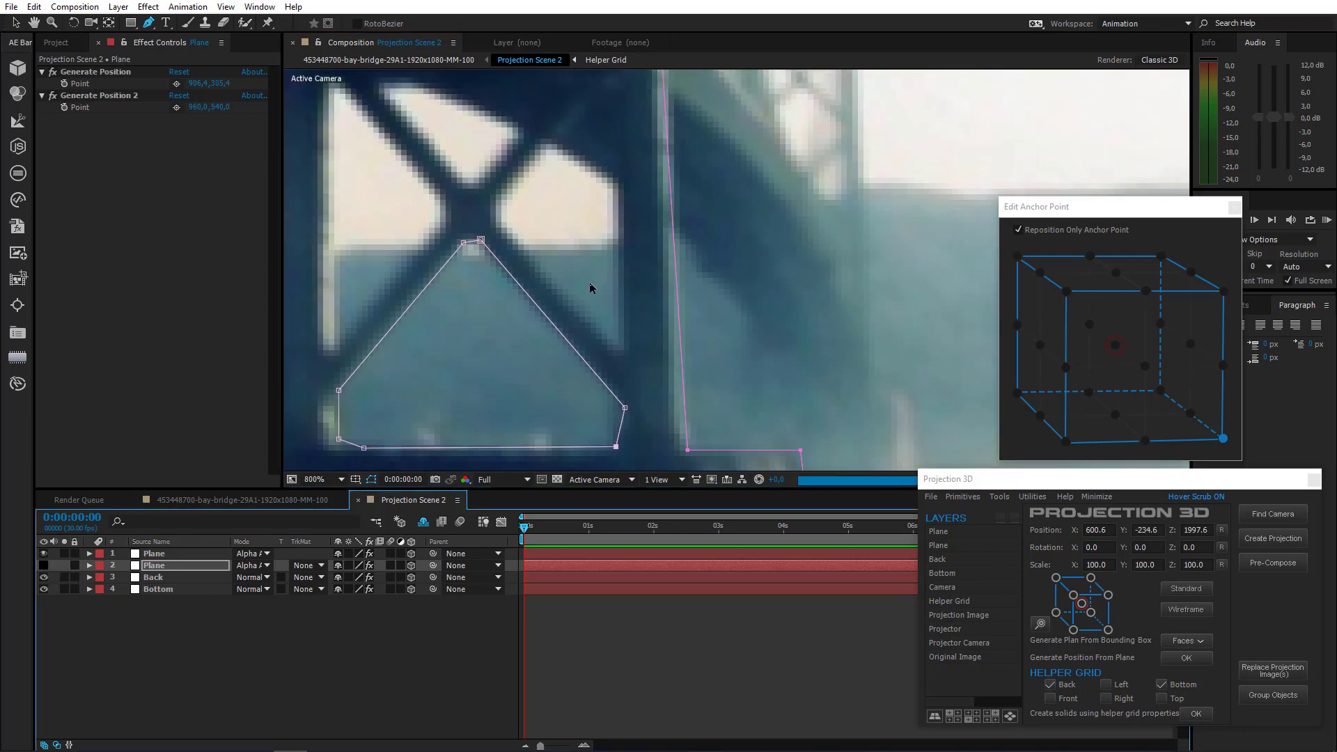
pyautogui.click(623, 349)
pyautogui.click(619, 185)
pyautogui.click(573, 151)
pyautogui.click(551, 143)
pyautogui.click(523, 169)
pyautogui.click(496, 207)
pyautogui.click(532, 259)
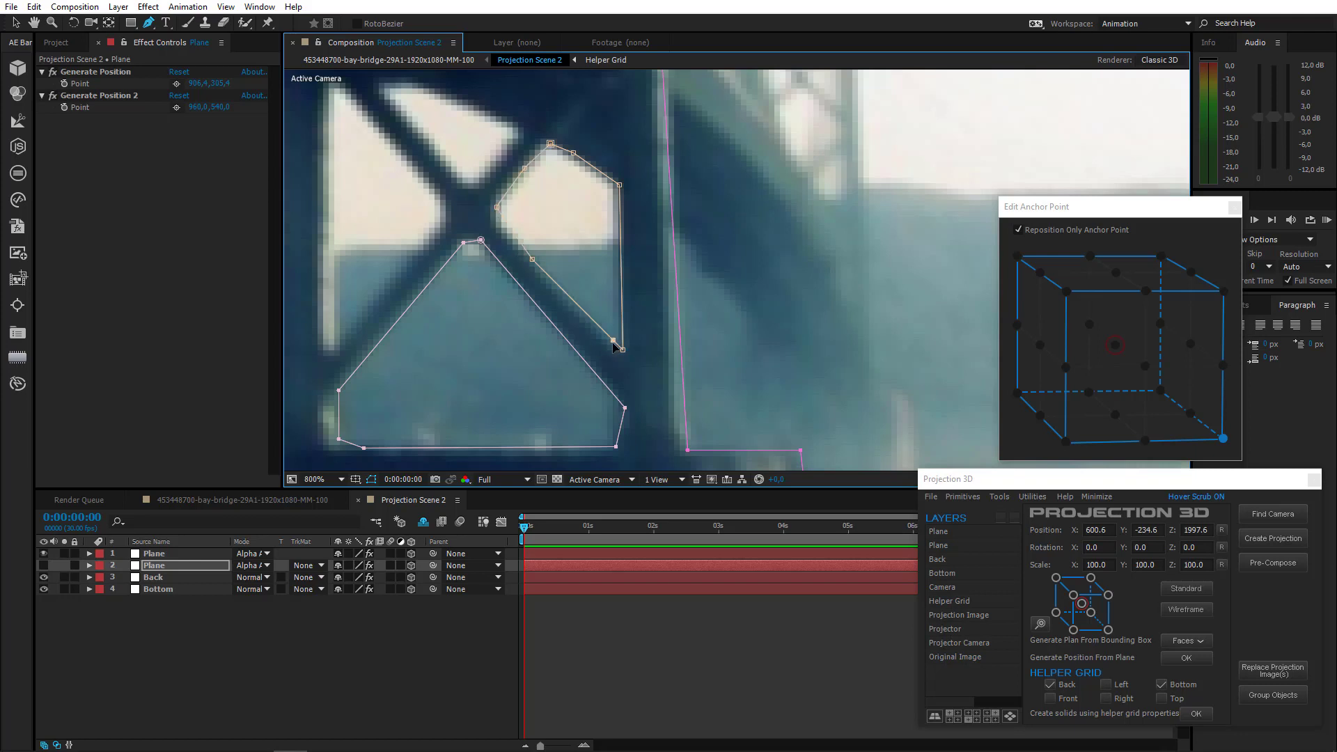
pyautogui.click(613, 347)
# Set the Classic 3D renderer's Shadow Map Resolution to 4000 in the composition settings
pyautogui.rightClick(266, 453)
pyautogui.click(338, 482)
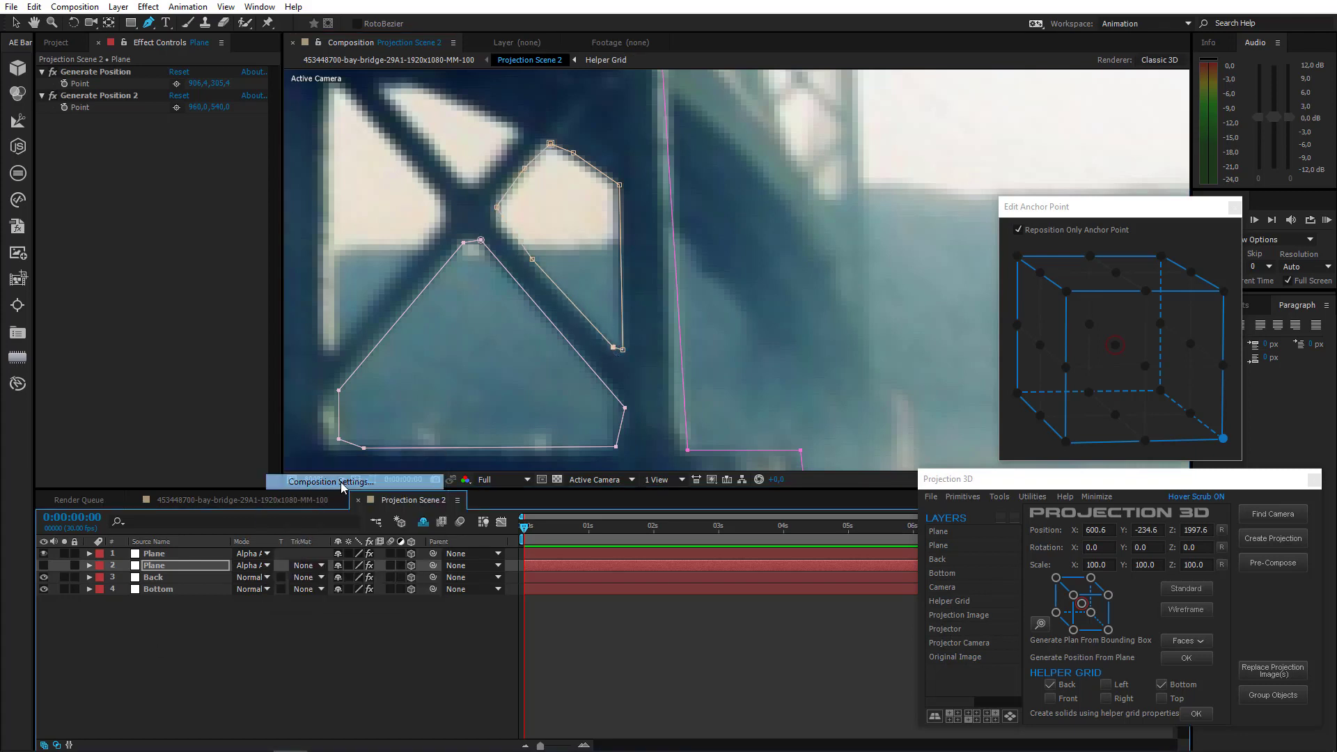
pyautogui.click(764, 351)
pyautogui.click(921, 429)
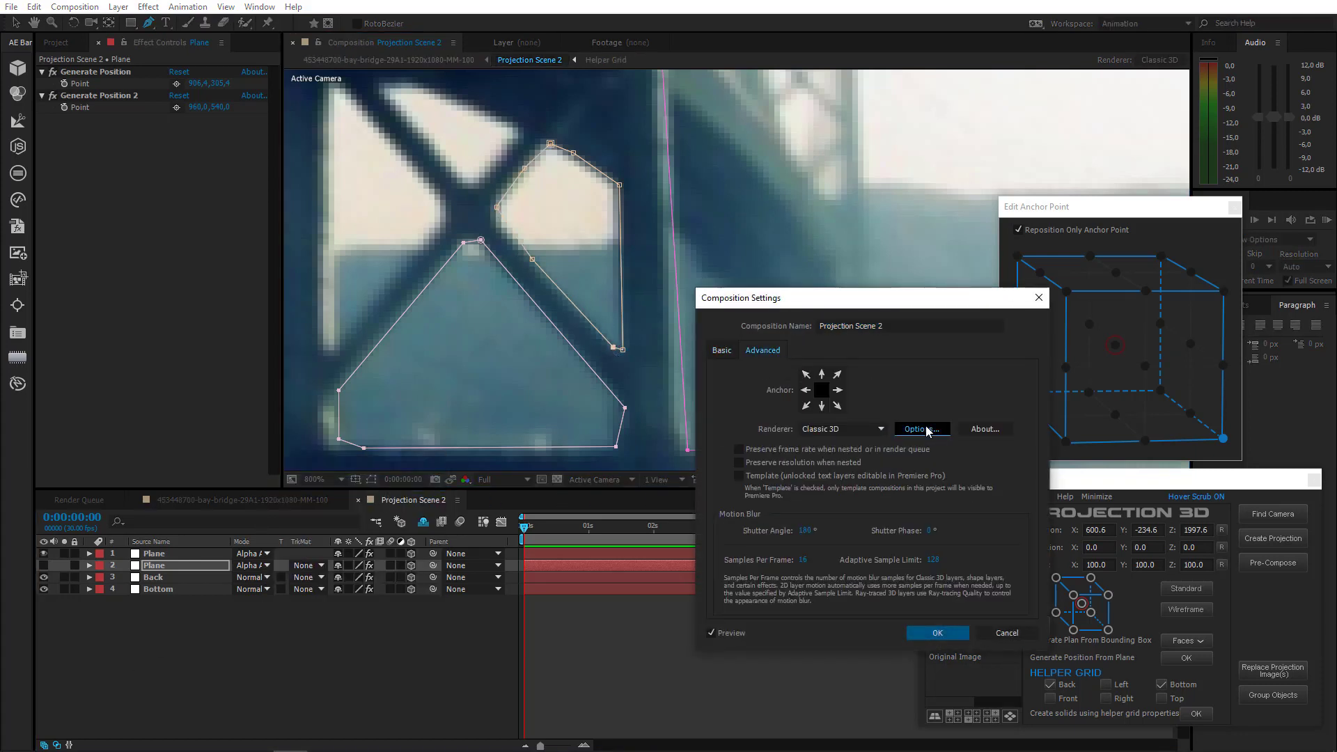
pyautogui.click(738, 356)
pyautogui.click(698, 495)
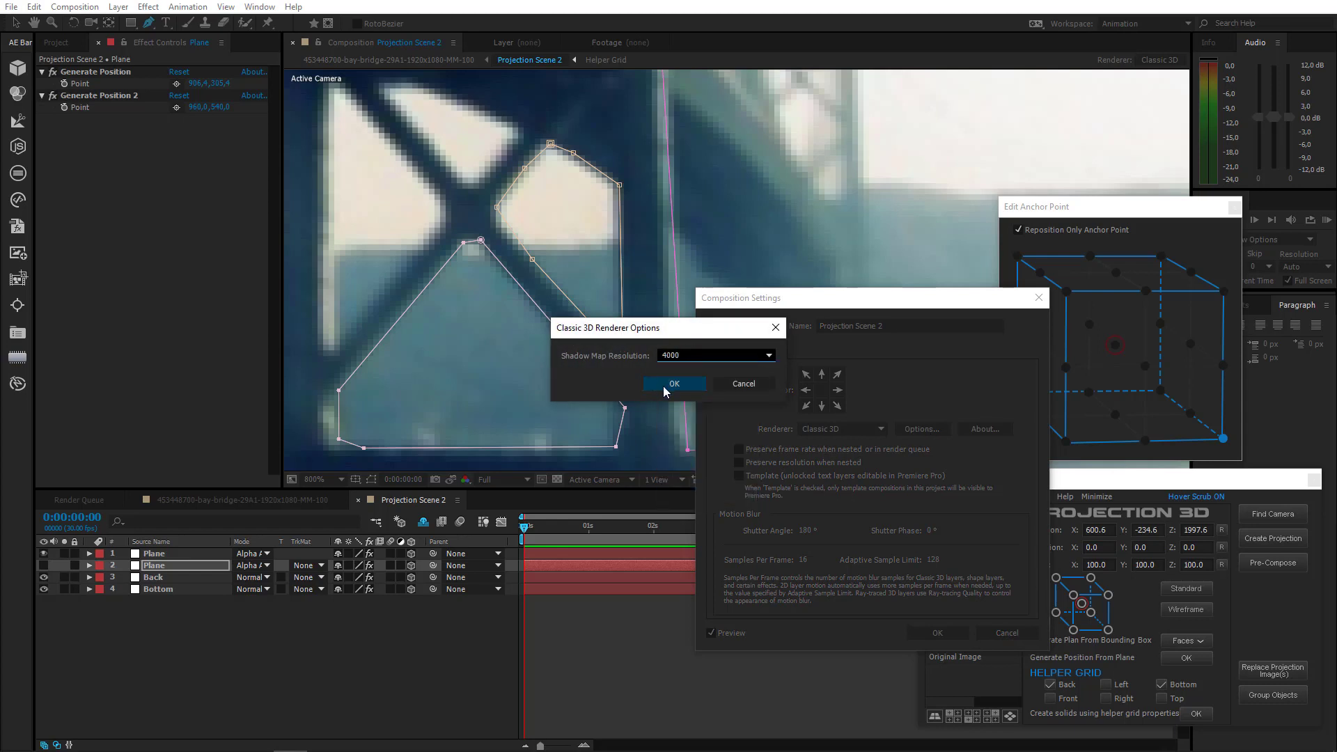
pyautogui.click(663, 384)
pyautogui.click(926, 630)
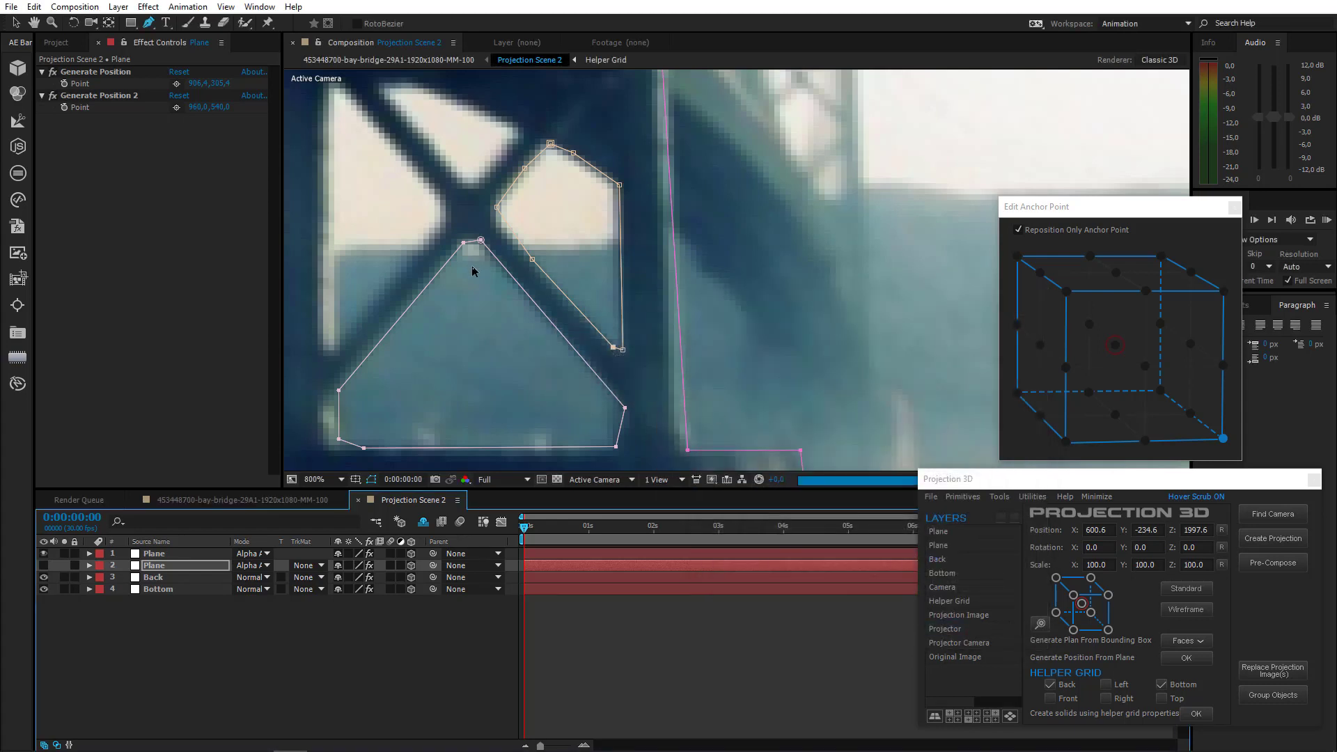
# Mask the triangular opening on the left side of the lowest cross brace
pyautogui.moveTo(470, 263); pyautogui.dragTo(583, 358)
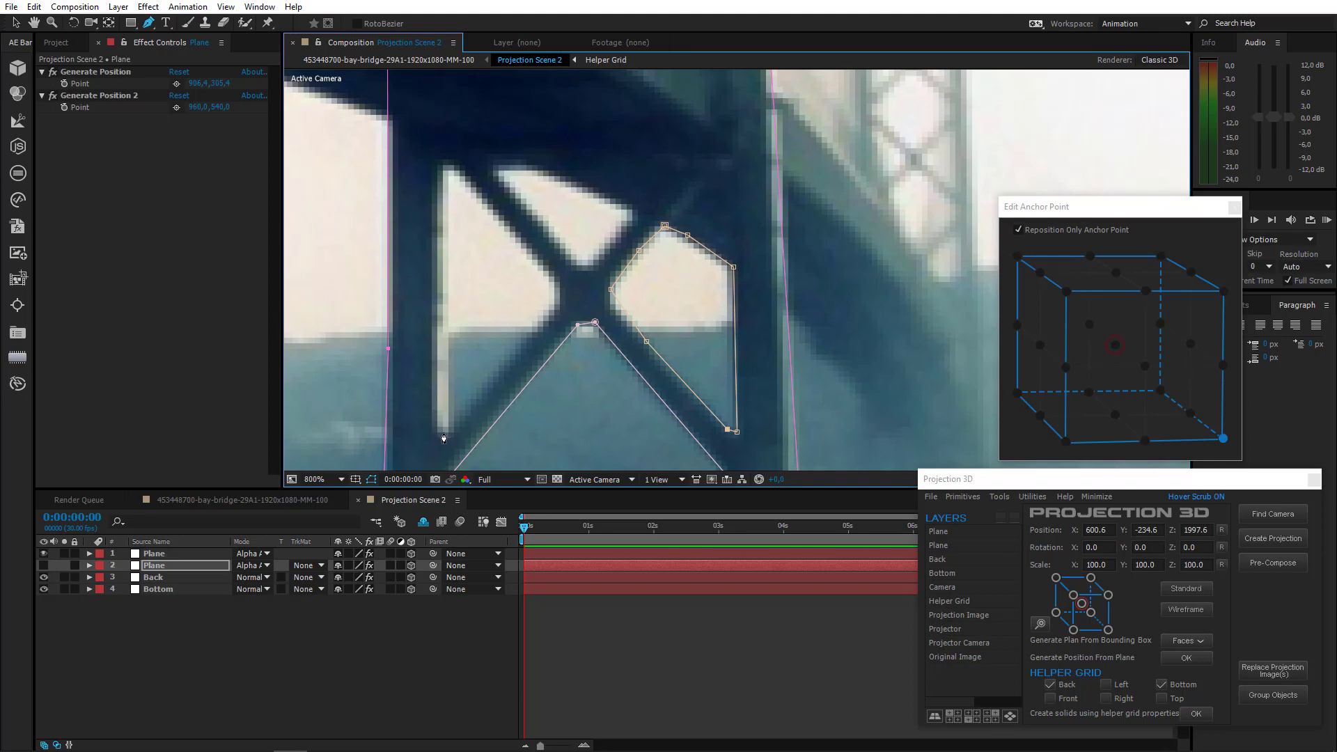
pyautogui.click(557, 303)
pyautogui.click(447, 180)
pyautogui.click(451, 428)
pyautogui.moveTo(454, 308); pyautogui.dragTo(386, 403)
# Mask the opening above the lowest cross brace's centre, extending the closed triangle up over the deck's underside
pyautogui.click(517, 362)
pyautogui.click(567, 311)
pyautogui.click(628, 245)
pyautogui.moveTo(653, 230); pyautogui.dragTo(657, 299)
pyautogui.click(654, 297)
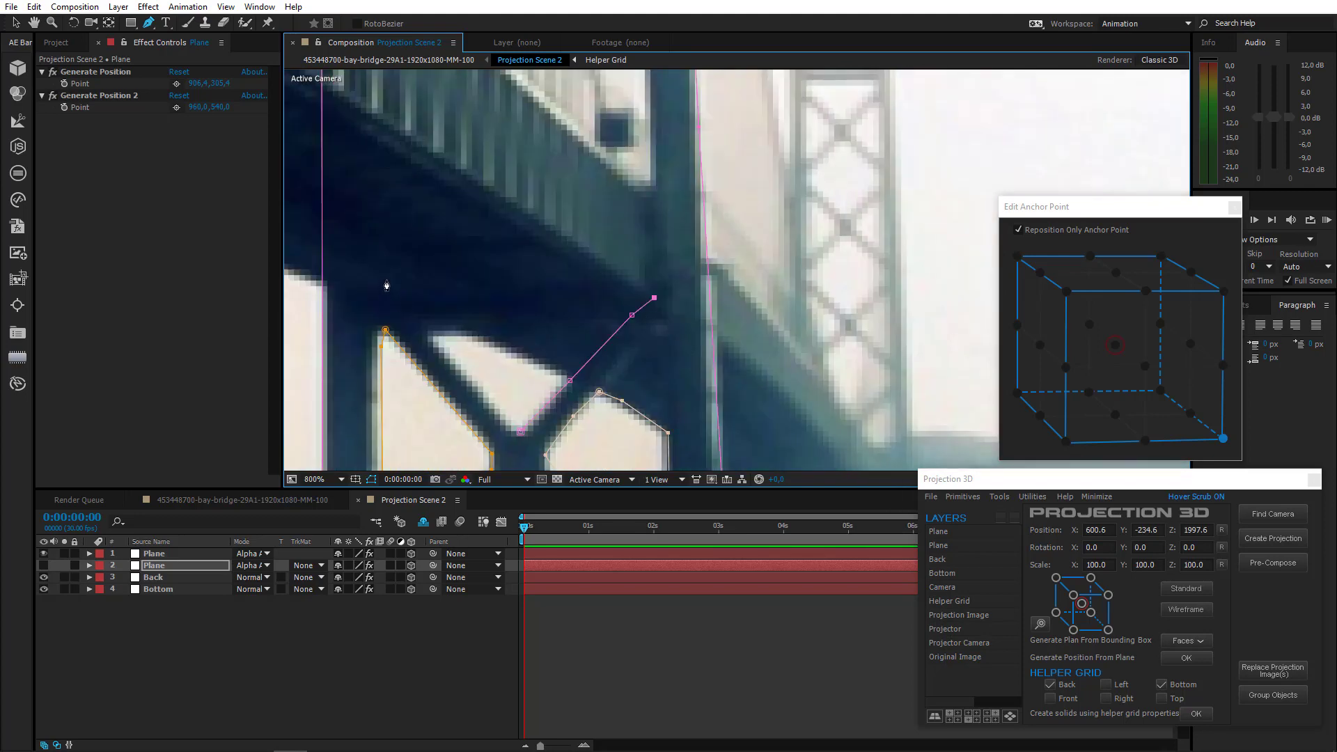
pyautogui.click(383, 291)
pyautogui.click(445, 353)
pyautogui.click(509, 425)
pyautogui.click(520, 432)
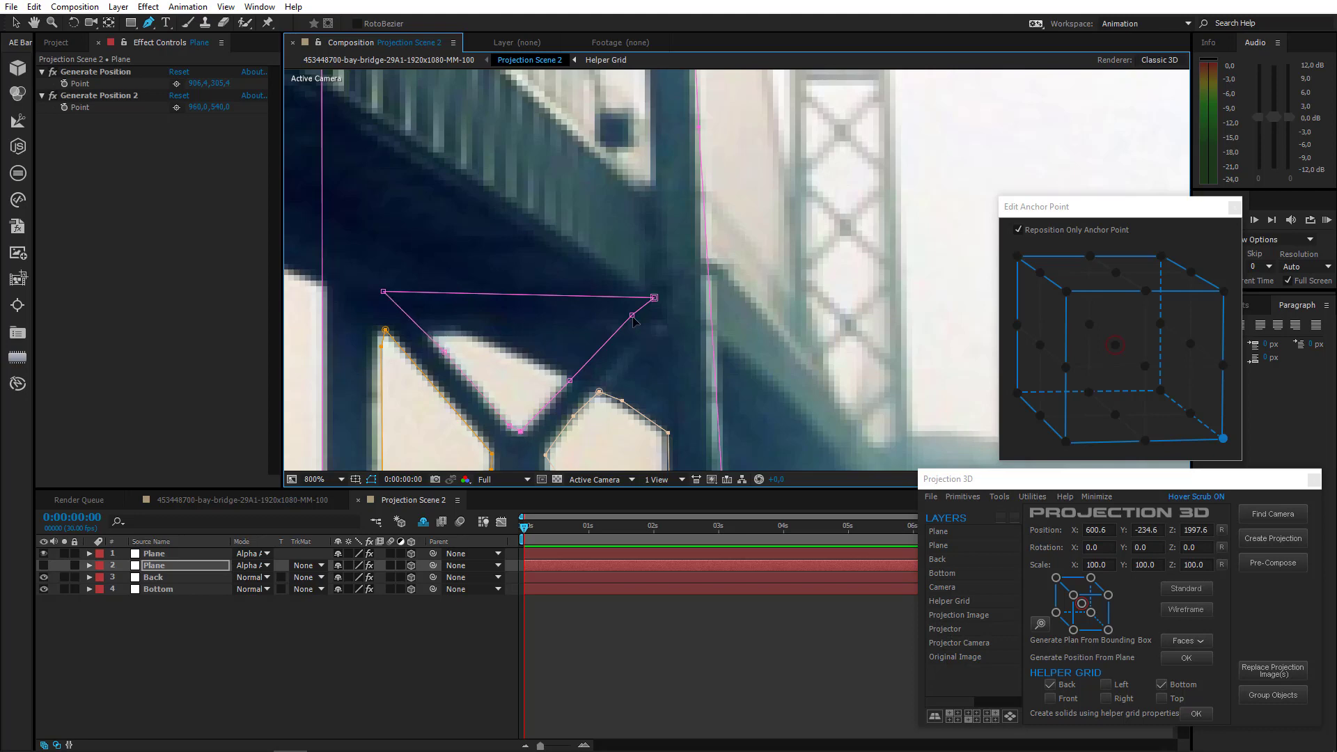
# Mask the tower opening directly above the deck, below the next cross brace, extending its lower edge down over the deck
pyautogui.scroll(3, 508, 364)
pyautogui.scroll(3, 613, 367)
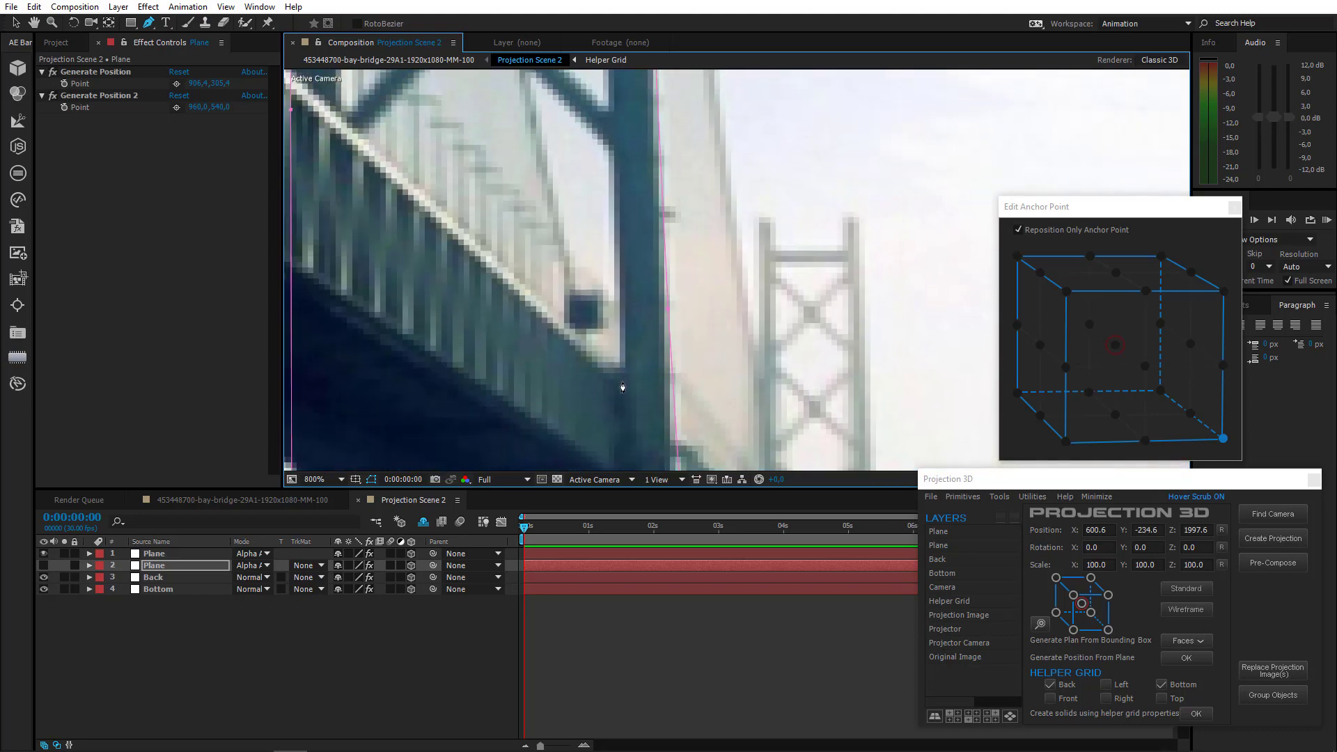
pyautogui.click(622, 383)
pyautogui.moveTo(616, 278); pyautogui.dragTo(612, 365)
pyautogui.click(609, 236)
pyautogui.click(486, 115)
pyautogui.click(447, 127)
pyautogui.moveTo(369, 211); pyautogui.dragTo(469, 157)
pyautogui.click(439, 191)
pyautogui.click(441, 406)
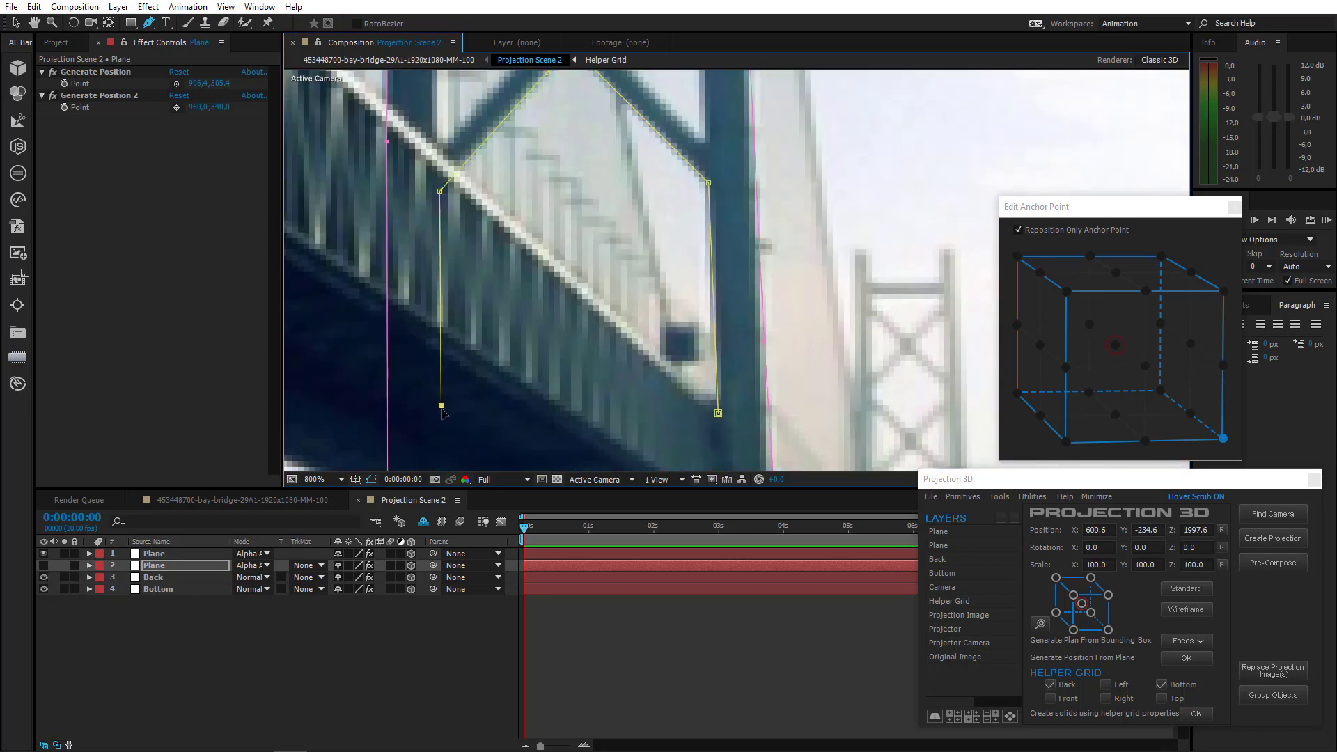
pyautogui.click(718, 413)
pyautogui.moveTo(441, 406); pyautogui.dragTo(441, 414)
# Adjust a point of the above-deck mask and mask the triangular opening on the right of the first cross brace above the deck
pyautogui.scroll(-1, 441, 414)
pyautogui.moveTo(592, 335); pyautogui.dragTo(519, 350)
pyautogui.moveTo(514, 355); pyautogui.dragTo(515, 358)
pyautogui.moveTo(655, 407); pyautogui.dragTo(652, 433)
pyautogui.scroll(1, 624, 244)
pyautogui.click(555, 255)
pyautogui.click(560, 256)
pyautogui.click(553, 254)
pyautogui.click(463, 355)
pyautogui.click(464, 373)
pyautogui.moveTo(479, 374); pyautogui.dragTo(447, 256)
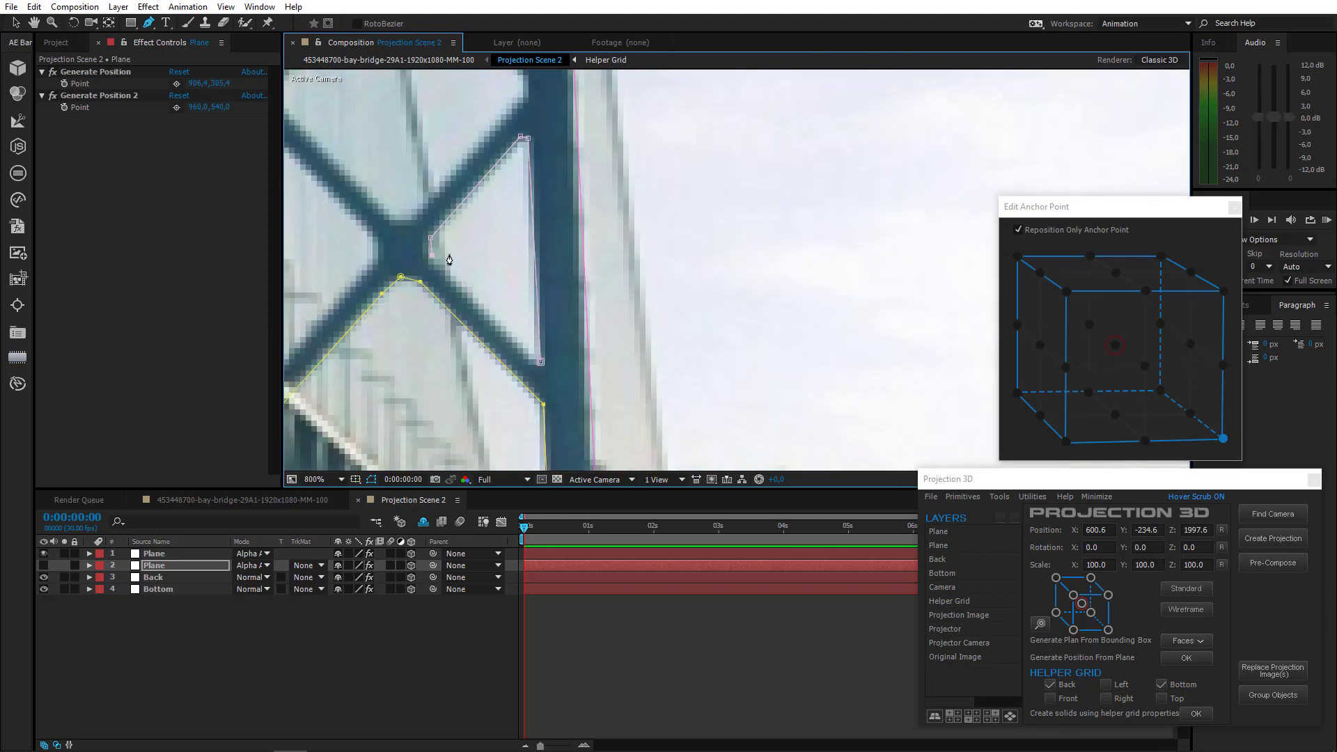
pyautogui.click(525, 339)
pyautogui.click(541, 348)
# Mask the triangular opening on the left of the first cross brace above the deck
pyautogui.moveTo(412, 325); pyautogui.dragTo(636, 364)
pyautogui.click(605, 275)
pyautogui.click(589, 254)
pyautogui.click(509, 171)
pyautogui.click(495, 169)
pyautogui.click(497, 331)
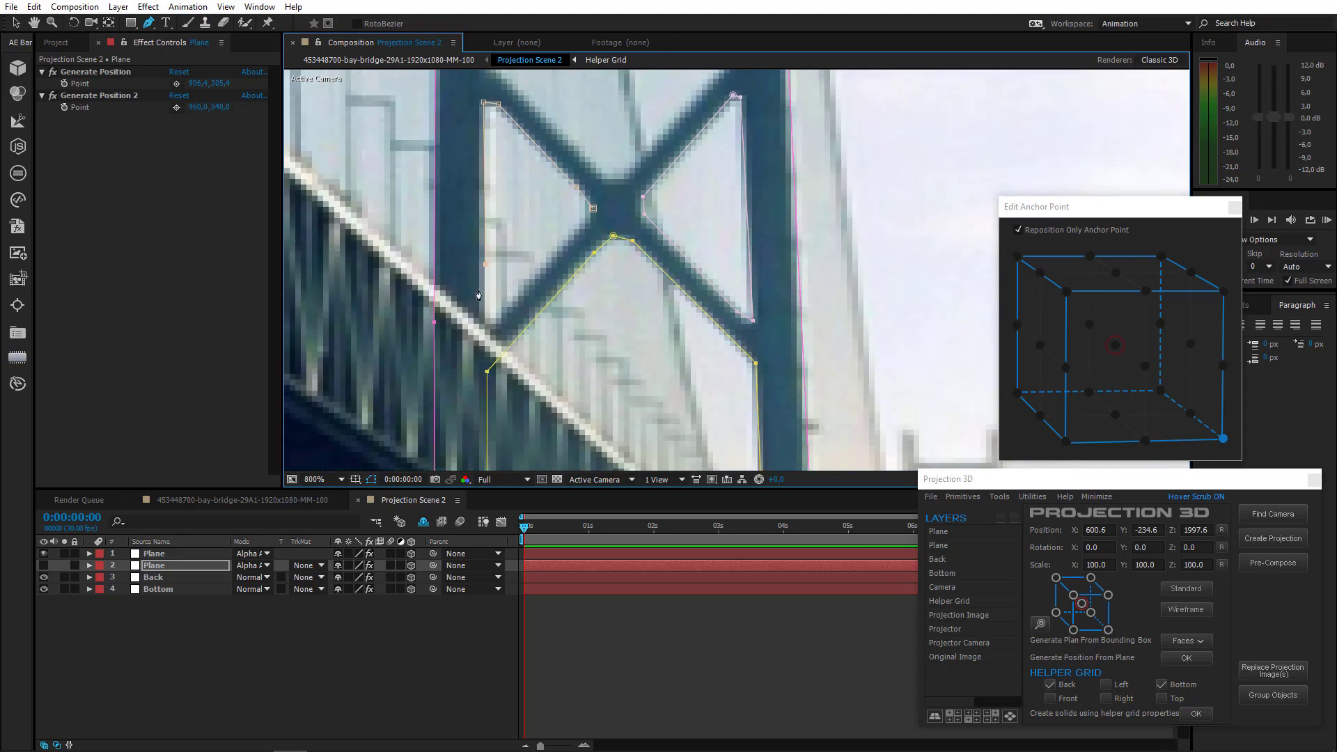
pyautogui.click(495, 323)
pyautogui.click(590, 216)
pyautogui.click(592, 208)
# Mask the diamond-shaped opening between the first and second cross braces above the deck
pyautogui.moveTo(609, 163); pyautogui.dragTo(557, 298)
pyautogui.click(574, 313)
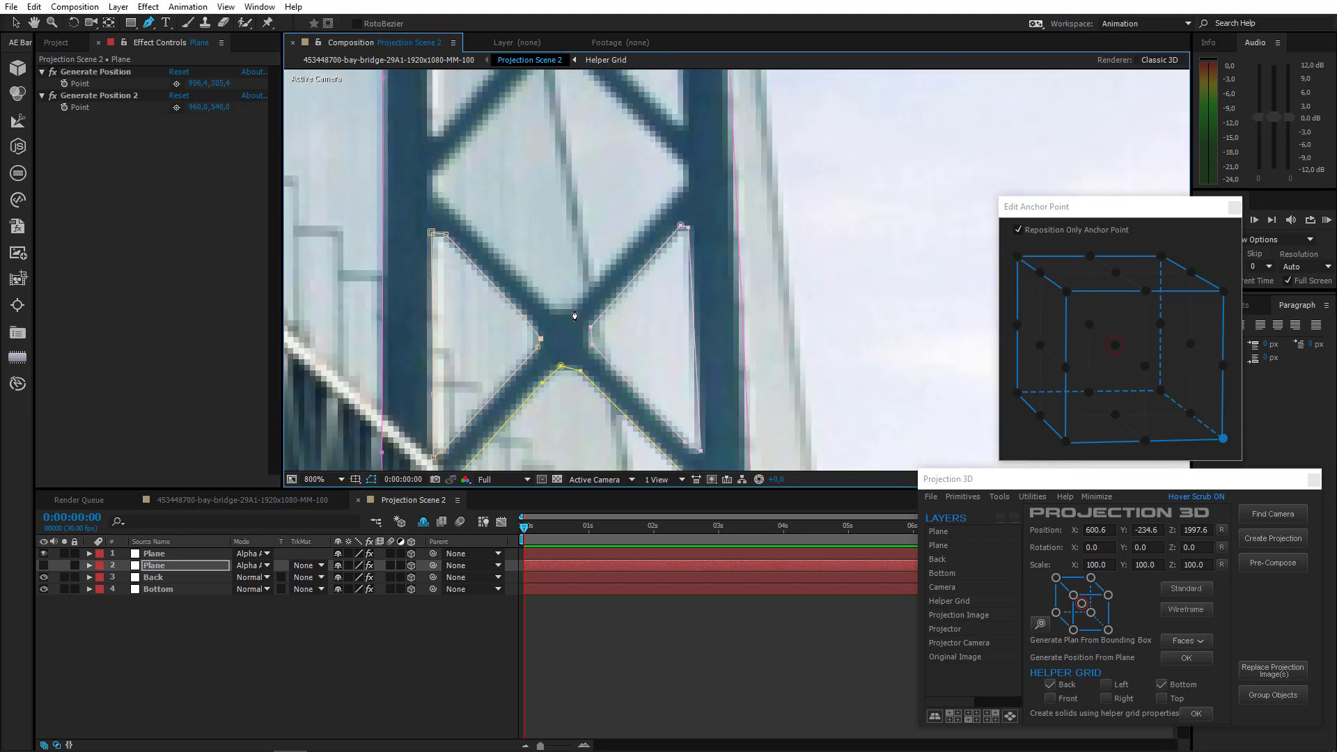
pyautogui.click(686, 188)
pyautogui.click(684, 169)
pyautogui.moveTo(582, 139); pyautogui.dragTo(598, 395)
pyautogui.click(552, 425)
pyautogui.click(574, 424)
# Mask the triangular opening on the right of the second cross brace above the deck
pyautogui.click(656, 382)
pyautogui.click(646, 177)
pyautogui.click(634, 181)
pyautogui.click(551, 273)
pyautogui.click(550, 287)
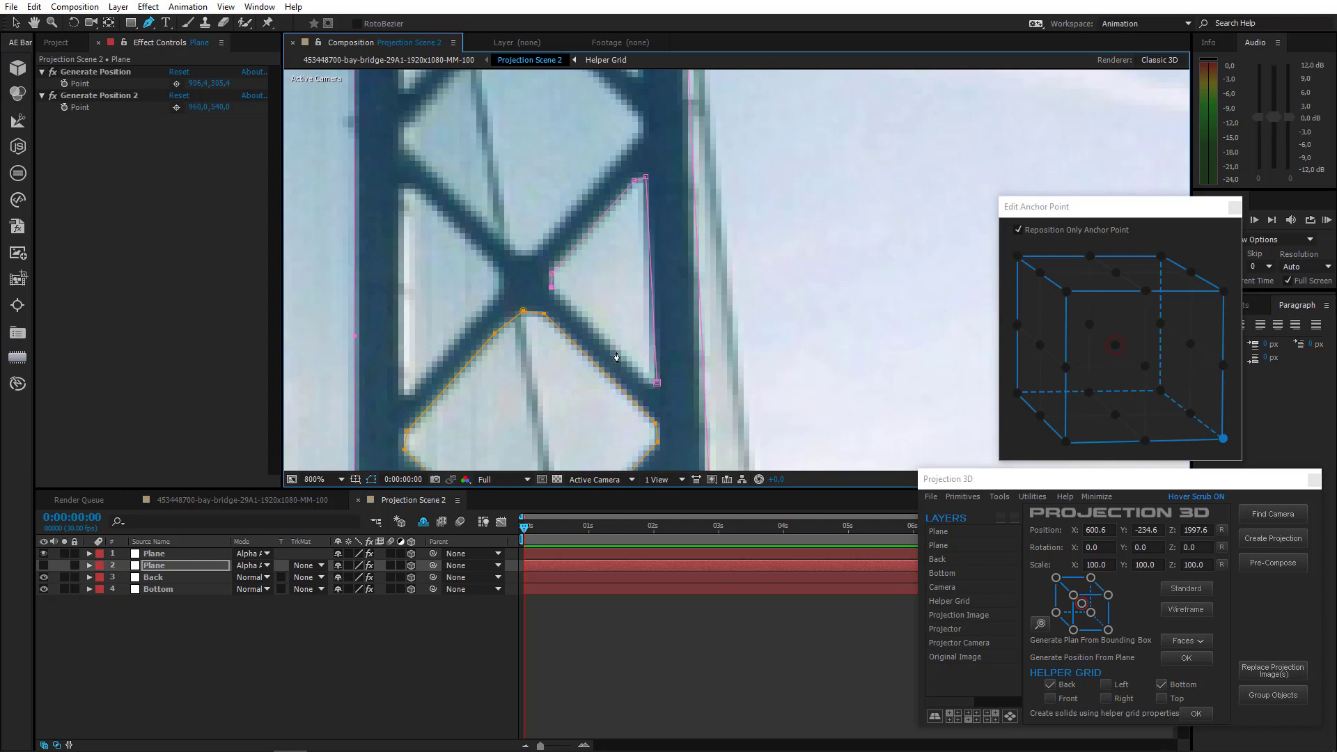
pyautogui.click(657, 383)
# Mask the triangular opening on the left of the second cross brace above the deck
pyautogui.click(495, 428)
pyautogui.moveTo(541, 179); pyautogui.dragTo(554, 337)
pyautogui.click(587, 327)
pyautogui.click(504, 225)
pyautogui.click(494, 225)
pyautogui.click(495, 428)
# Mask the diamond-shaped opening between the second and third cross braces above the deck
pyautogui.click(679, 281)
pyautogui.click(678, 262)
pyautogui.click(573, 165)
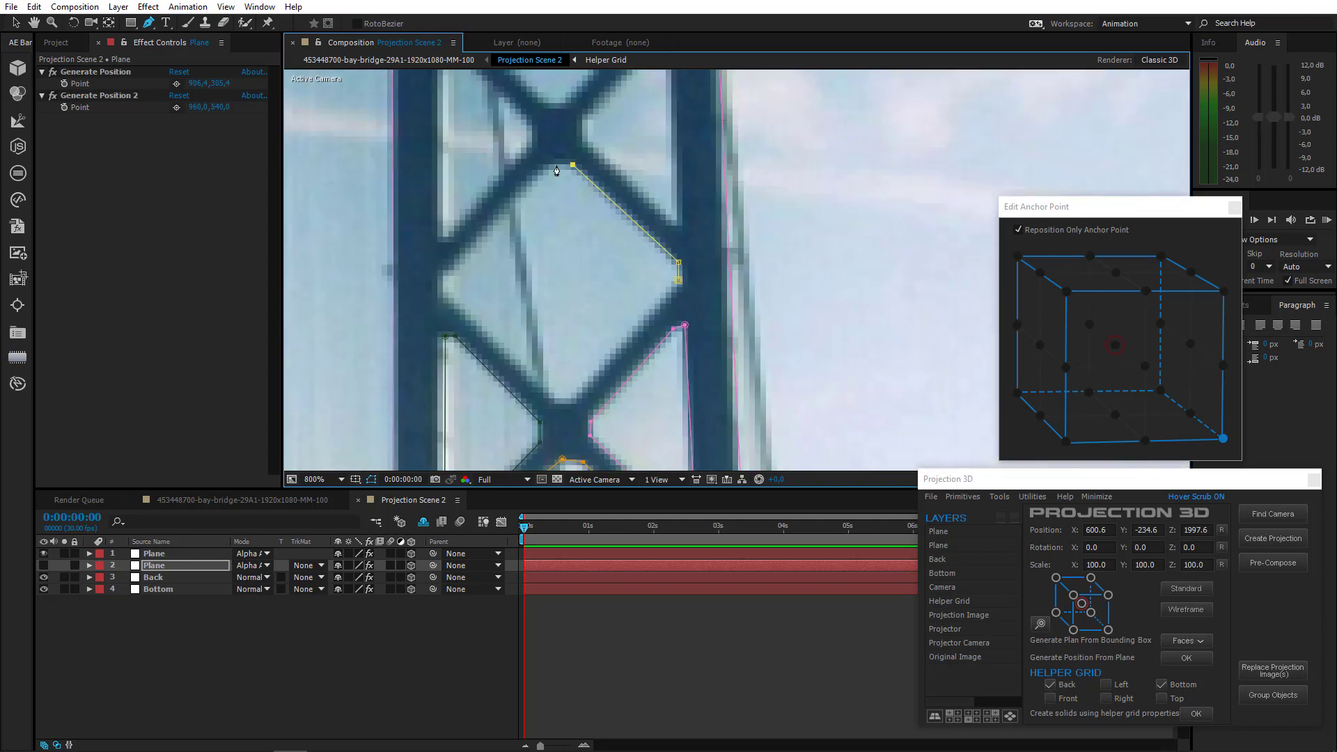
pyautogui.click(555, 165)
pyautogui.click(454, 274)
pyautogui.click(451, 287)
pyautogui.click(454, 298)
pyautogui.click(551, 397)
pyautogui.click(569, 398)
pyautogui.click(678, 281)
# Mask the triangular opening on the right of the third cross brace above the deck
pyautogui.moveTo(588, 195); pyautogui.dragTo(587, 341)
pyautogui.click(681, 370)
pyautogui.click(670, 181)
pyautogui.click(590, 263)
pyautogui.click(587, 281)
pyautogui.click(679, 372)
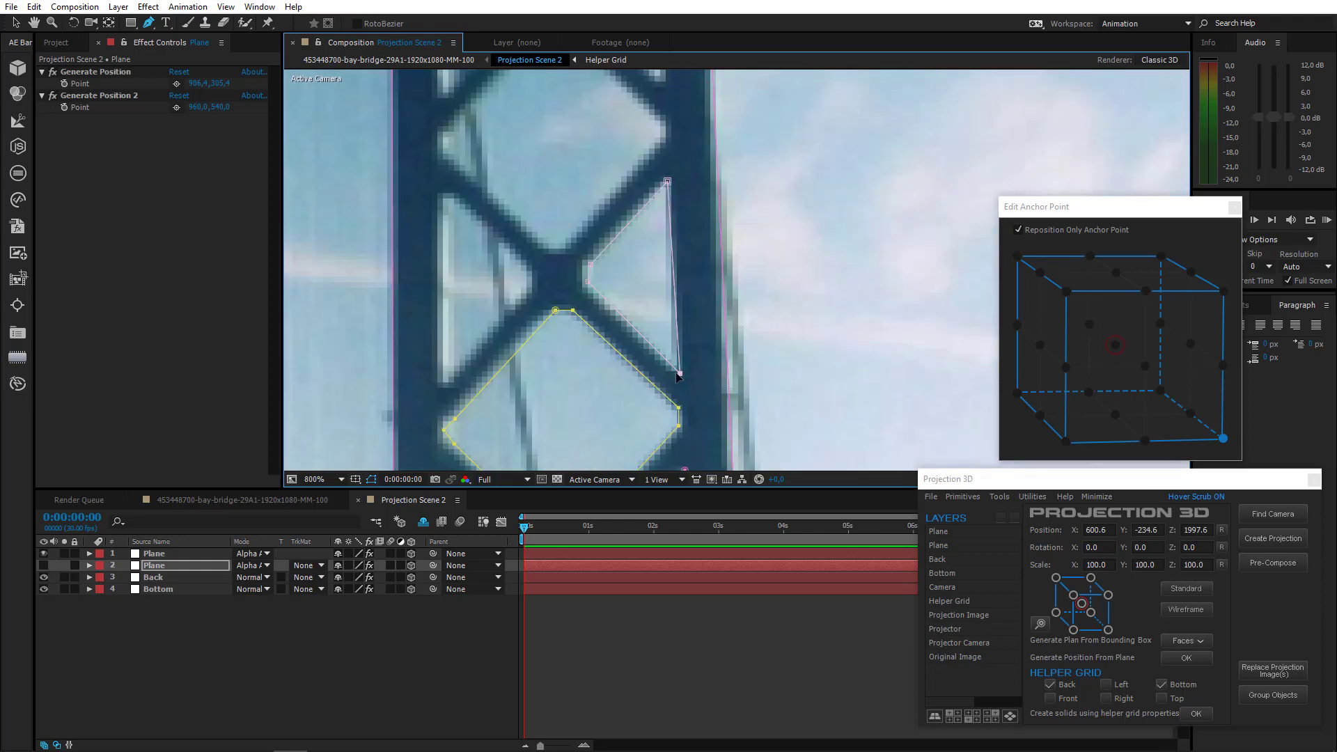
# Mask the triangular opening on the left of the third cross brace above the deck
pyautogui.click(533, 271)
pyautogui.click(456, 195)
pyautogui.click(441, 193)
pyautogui.click(441, 386)
pyautogui.click(463, 363)
pyautogui.click(532, 289)
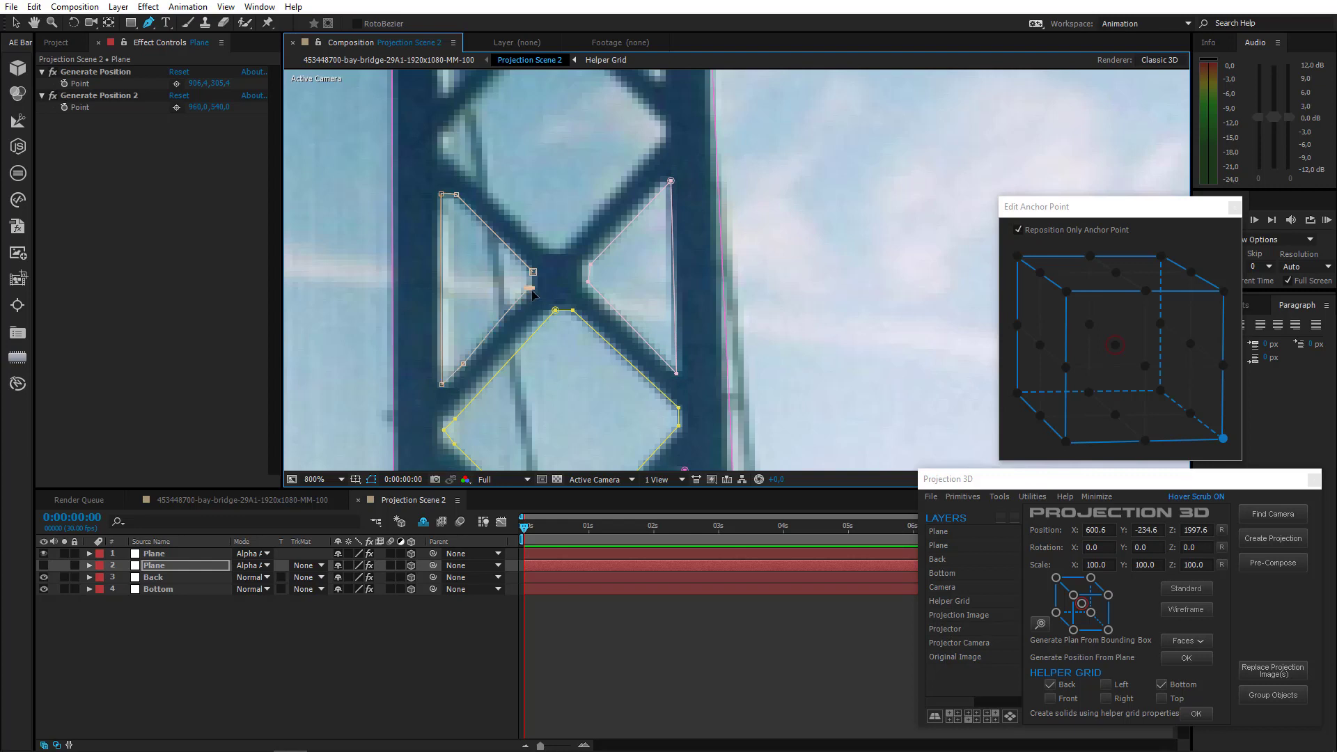
pyautogui.click(532, 271)
# Mask the diamond-shaped opening between the third and fourth cross braces above the deck
pyautogui.moveTo(556, 241); pyautogui.dragTo(535, 351)
pyautogui.click(542, 360)
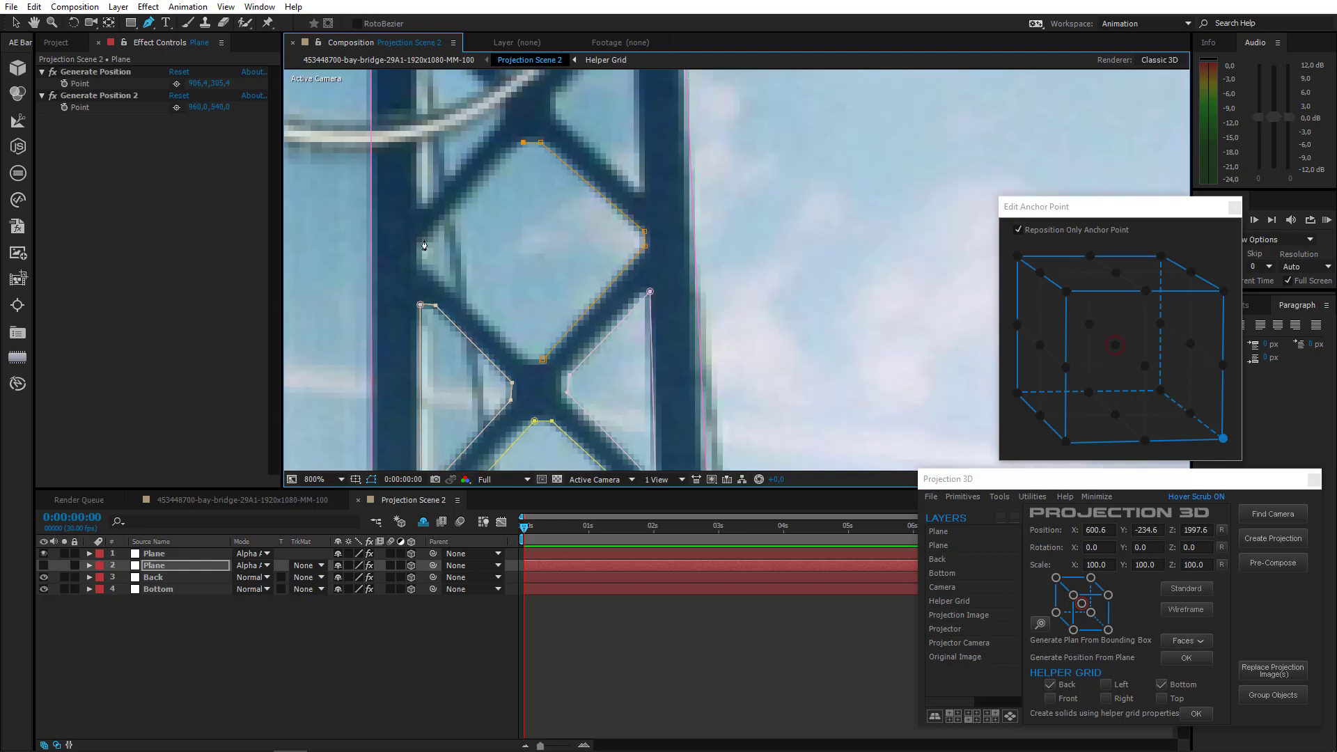
pyautogui.click(543, 359)
# Mask the triangular opening on the right of the fourth cross brace above the deck
pyautogui.moveTo(638, 195); pyautogui.dragTo(633, 367)
pyautogui.click(638, 362)
pyautogui.click(630, 193)
pyautogui.click(619, 197)
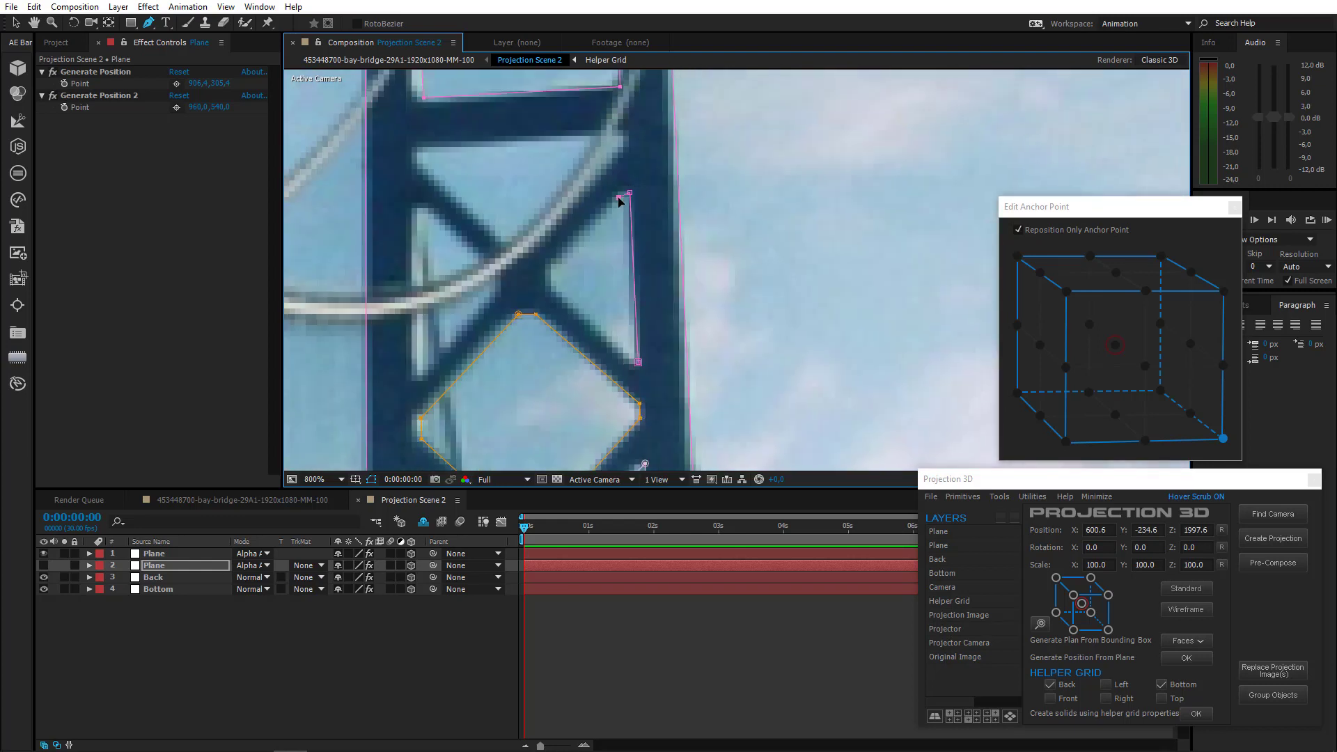
pyautogui.click(550, 265)
pyautogui.click(550, 283)
pyautogui.click(625, 354)
pyautogui.click(638, 362)
# Mask the triangular opening on the left of the fourth cross brace above the deck
pyautogui.moveTo(493, 231); pyautogui.dragTo(587, 294)
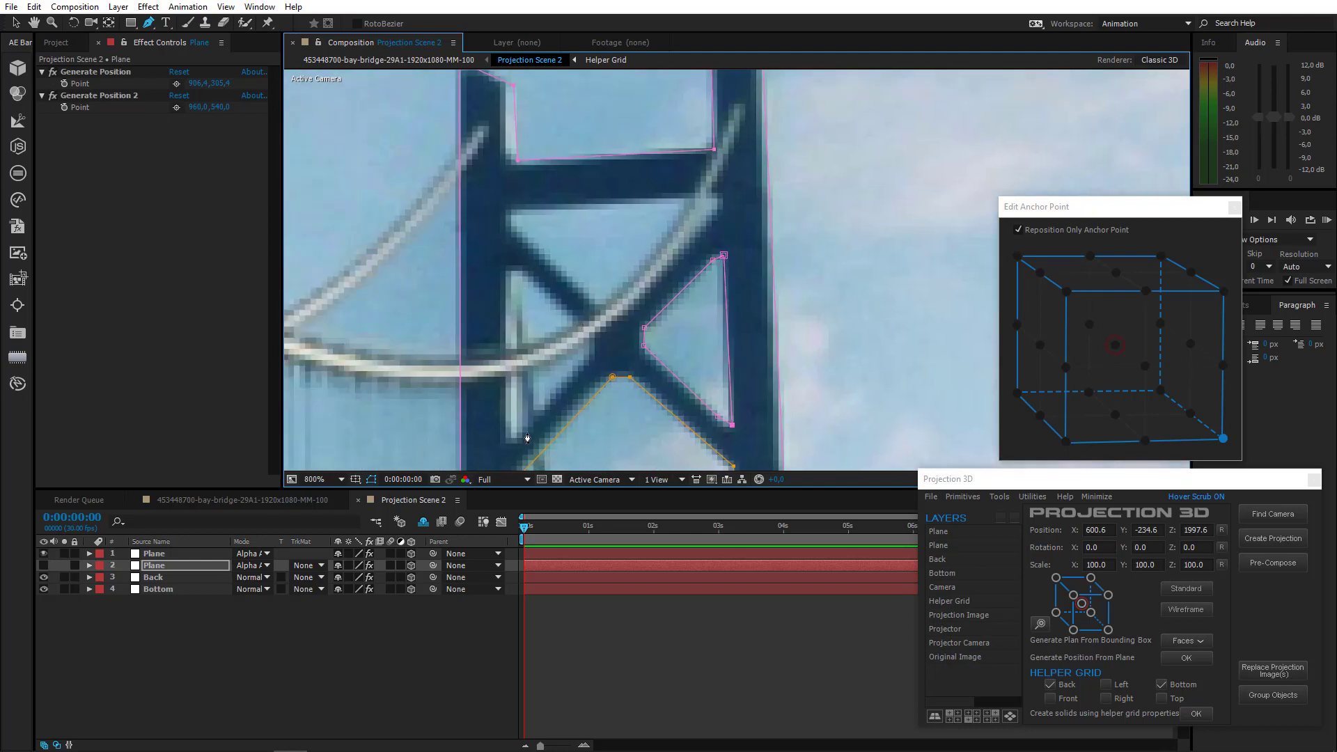
pyautogui.click(592, 355)
pyautogui.click(587, 340)
pyautogui.click(551, 295)
pyautogui.click(521, 267)
pyautogui.click(507, 269)
pyautogui.click(515, 432)
# Mask the triangular opening between the fourth cross brace and the tower's top crossbeam
pyautogui.moveTo(511, 229); pyautogui.dragTo(441, 304)
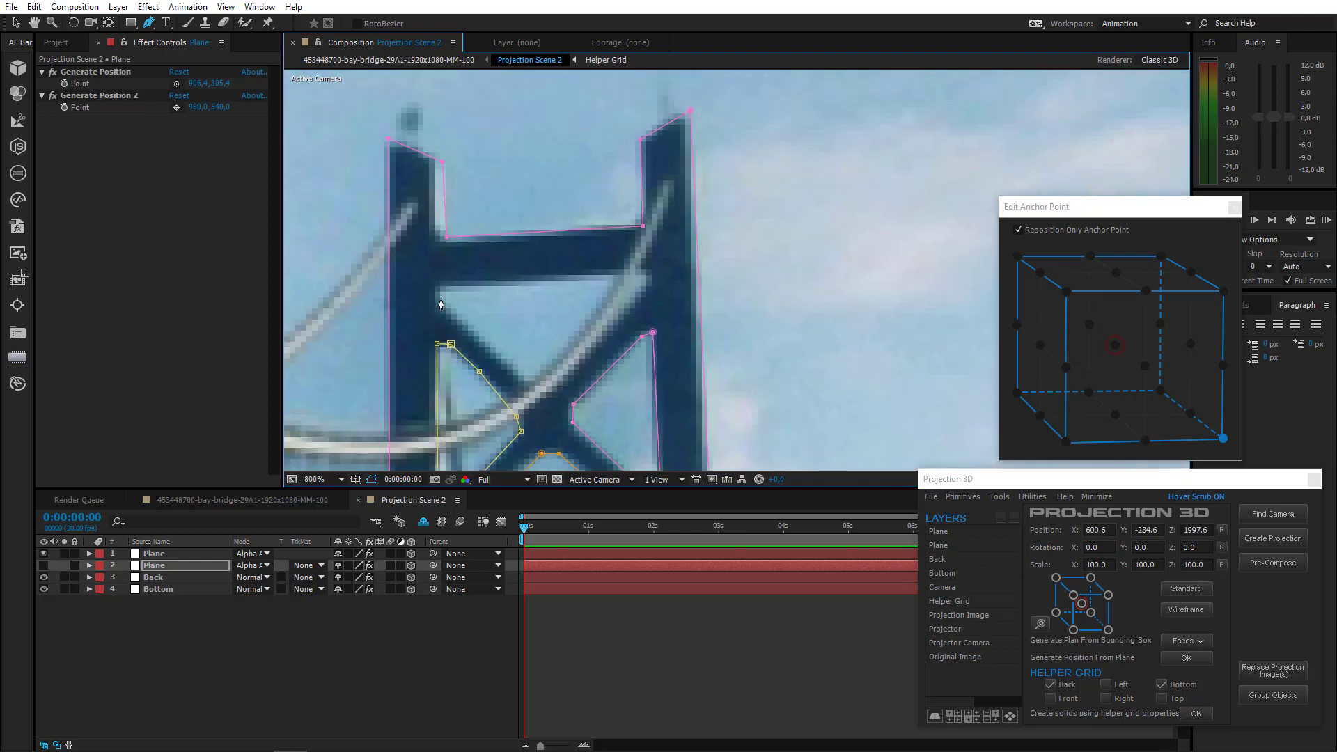
pyautogui.click(649, 271)
pyautogui.click(644, 290)
pyautogui.click(552, 388)
pyautogui.click(541, 395)
pyautogui.click(438, 300)
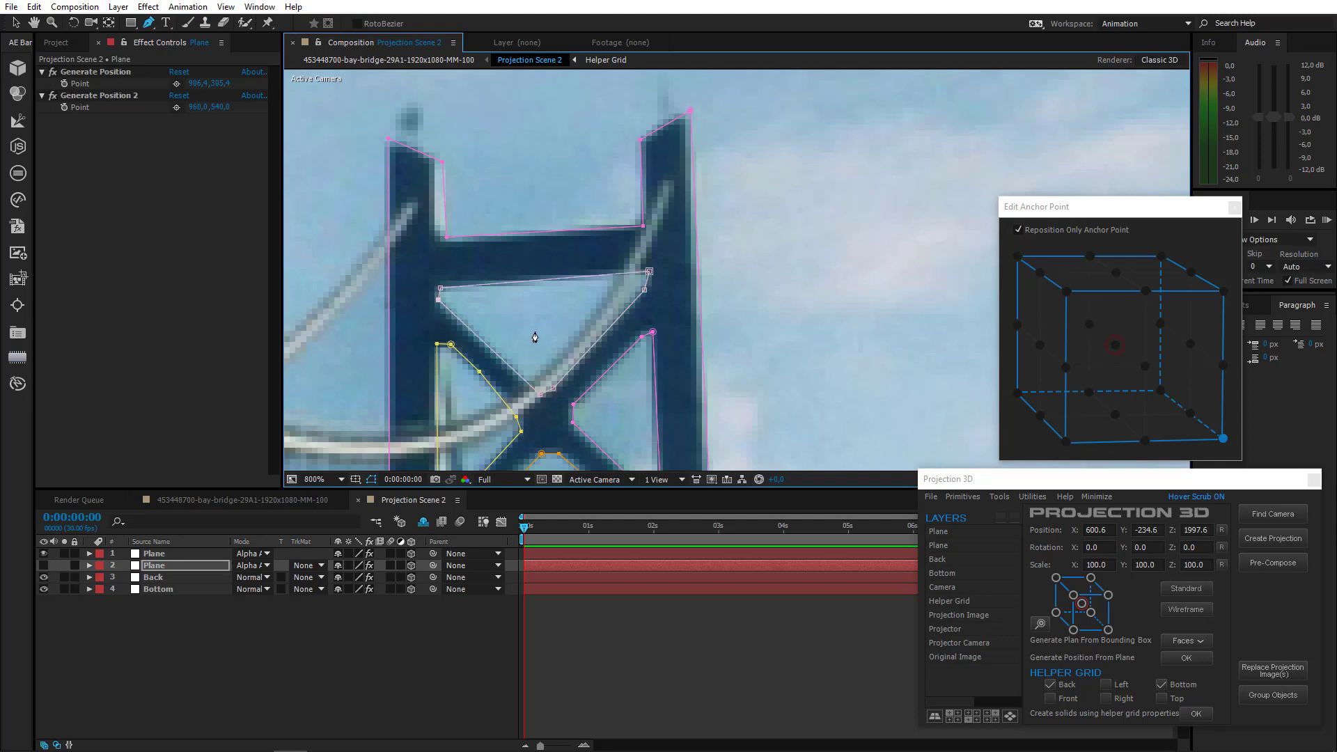
# Set Mask 2 through Mask 18 on the tower plane to Subtract and turn the layer's visibility back on
pyautogui.scroll(-2, 596, 282)
pyautogui.moveTo(613, 422); pyautogui.dragTo(555, 203)
pyautogui.scroll(-1, 554, 226)
pyautogui.moveTo(577, 279); pyautogui.dragTo(503, 280)
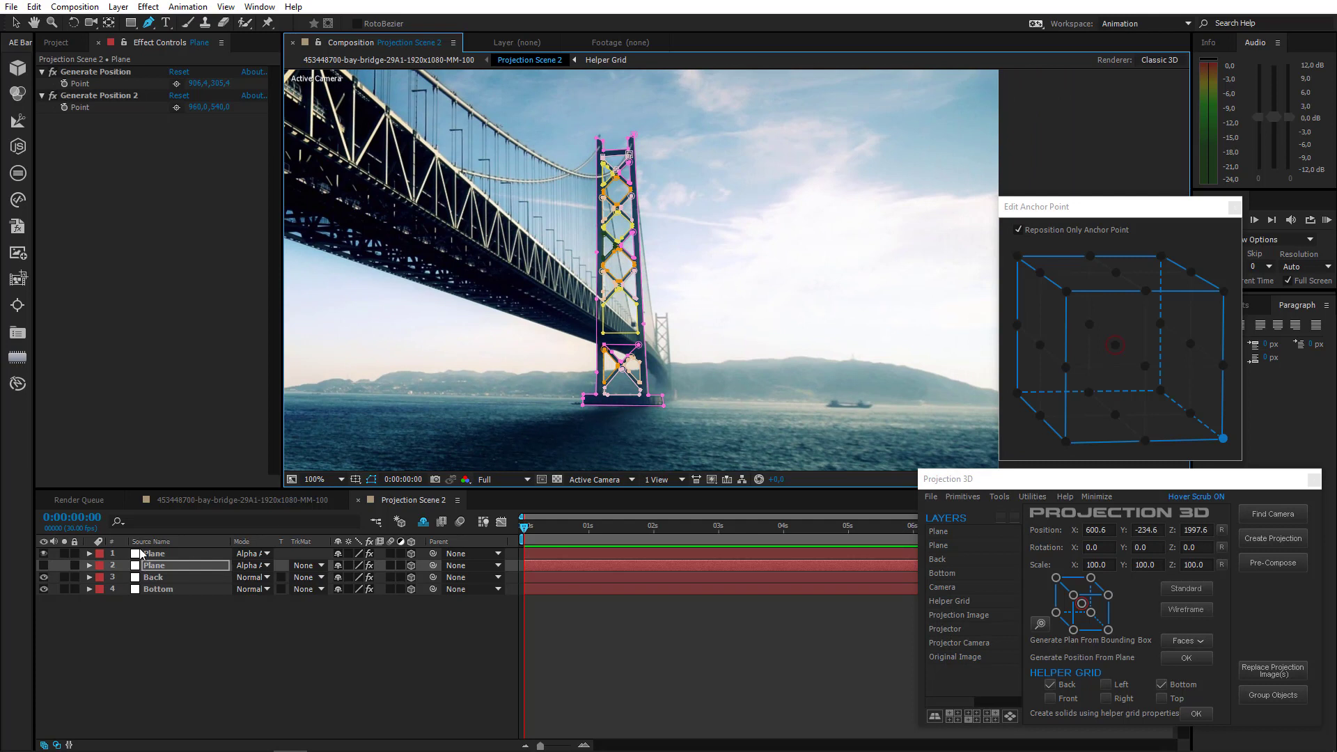
pyautogui.click(153, 569)
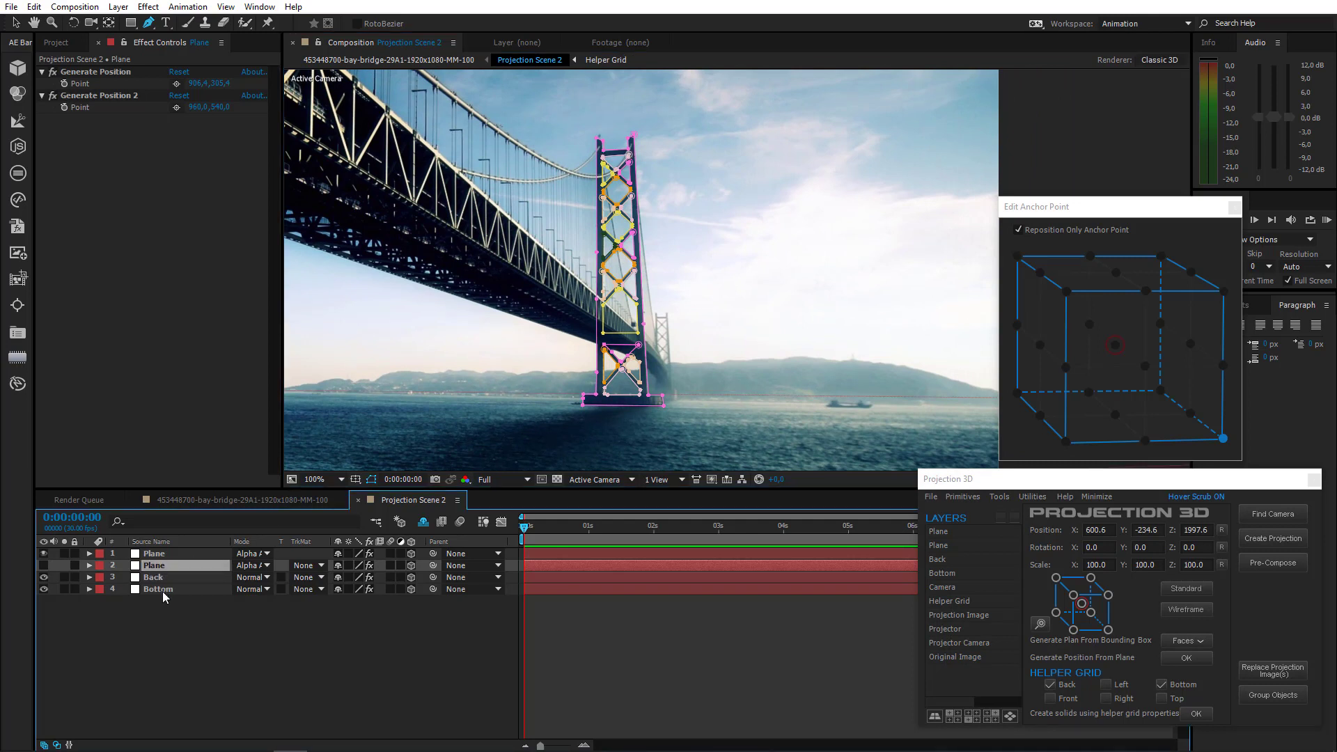
pyautogui.press('m')
pyautogui.scroll(-8, 191, 684)
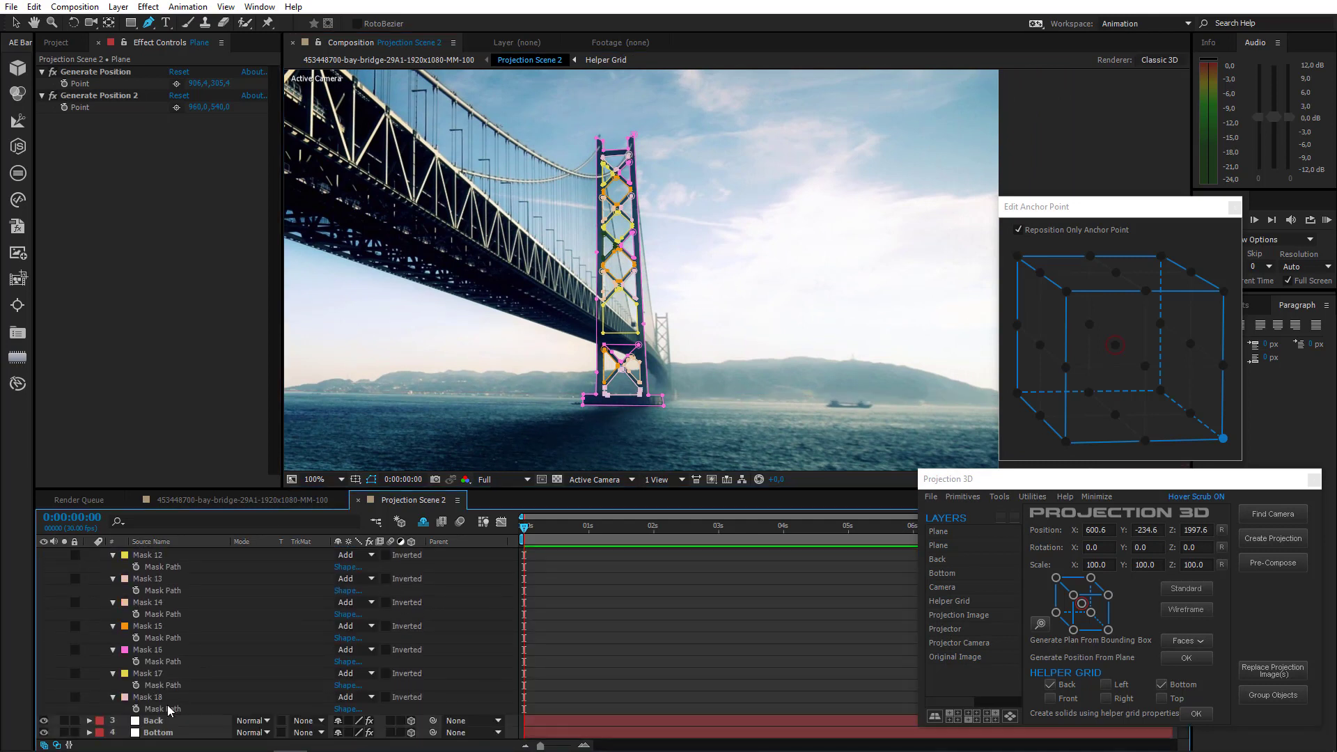
pyautogui.click(161, 699)
pyautogui.hotkey('ctrl', 'a')
pyautogui.click(352, 673)
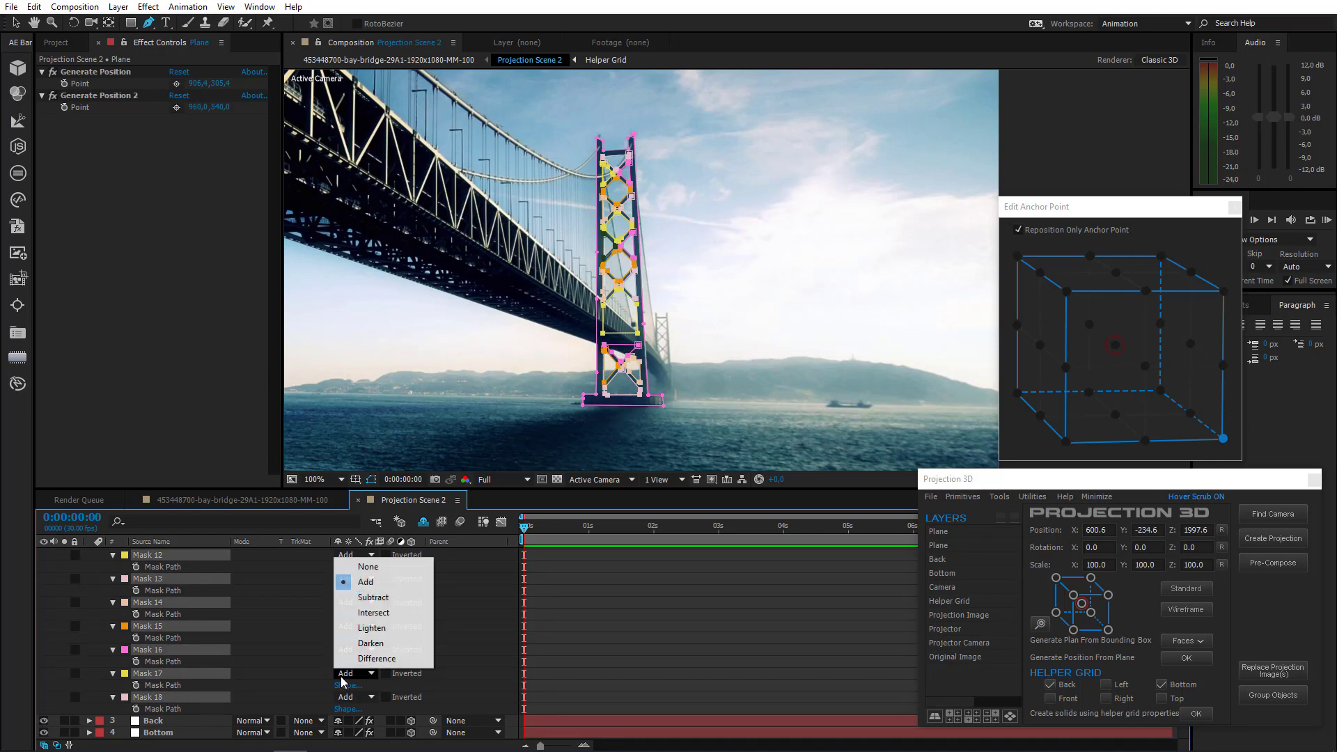
pyautogui.click(373, 598)
pyautogui.scroll(8, 85, 612)
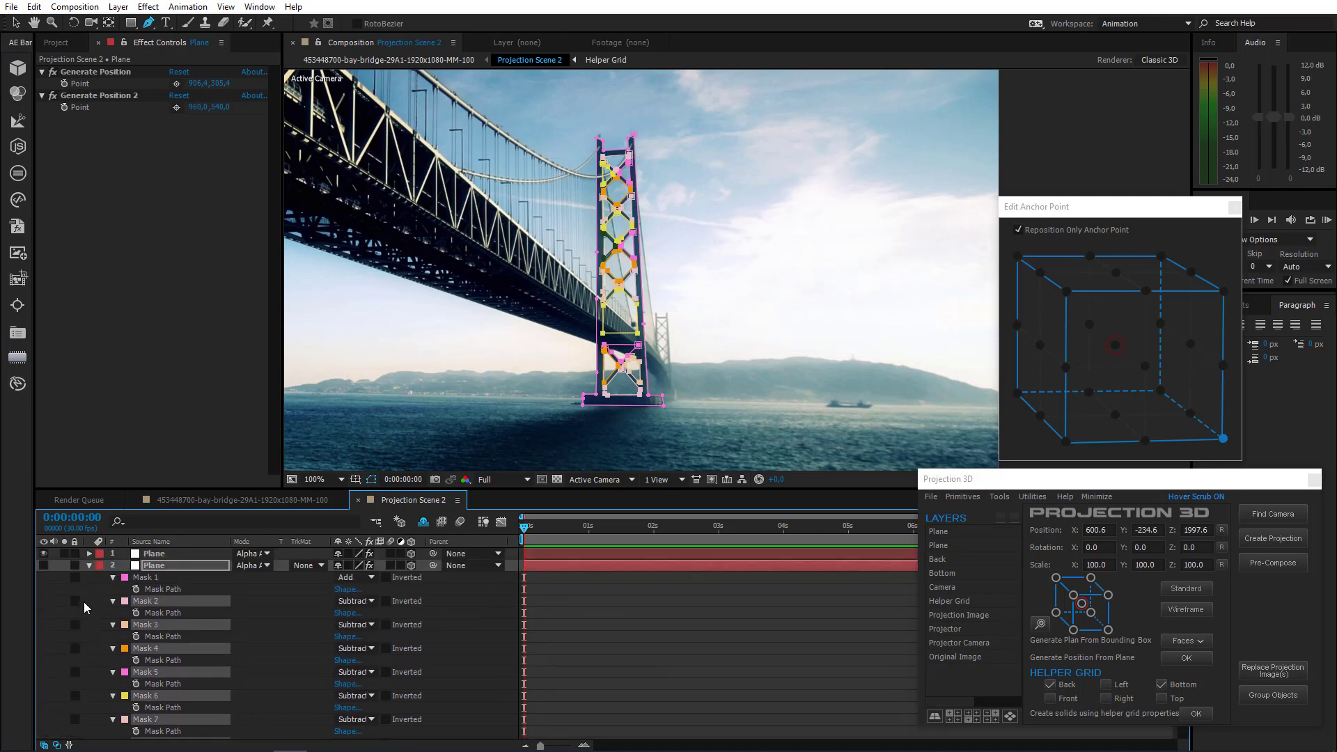
pyautogui.click(89, 566)
pyautogui.click(43, 565)
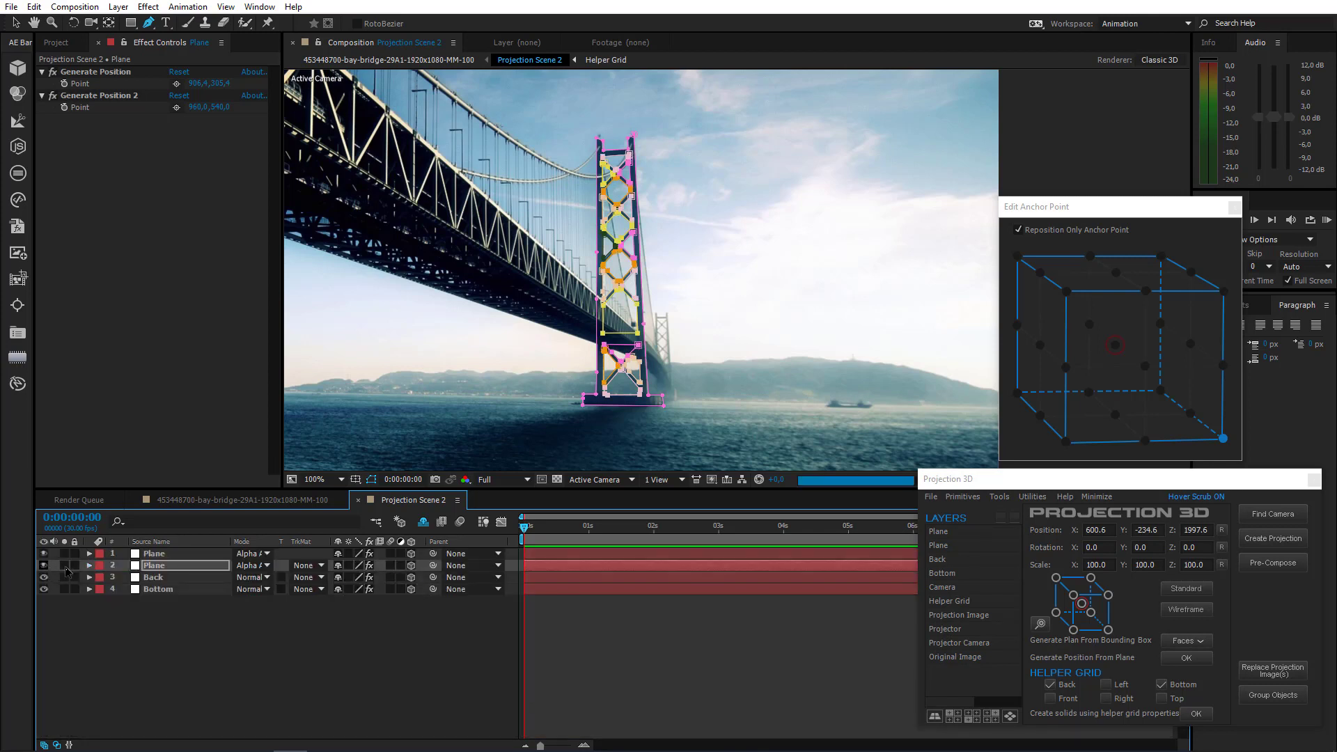
# Solo the tower plane to check its masked silhouette, and restore the view of all layers
pyautogui.click(65, 567)
pyautogui.click(121, 645)
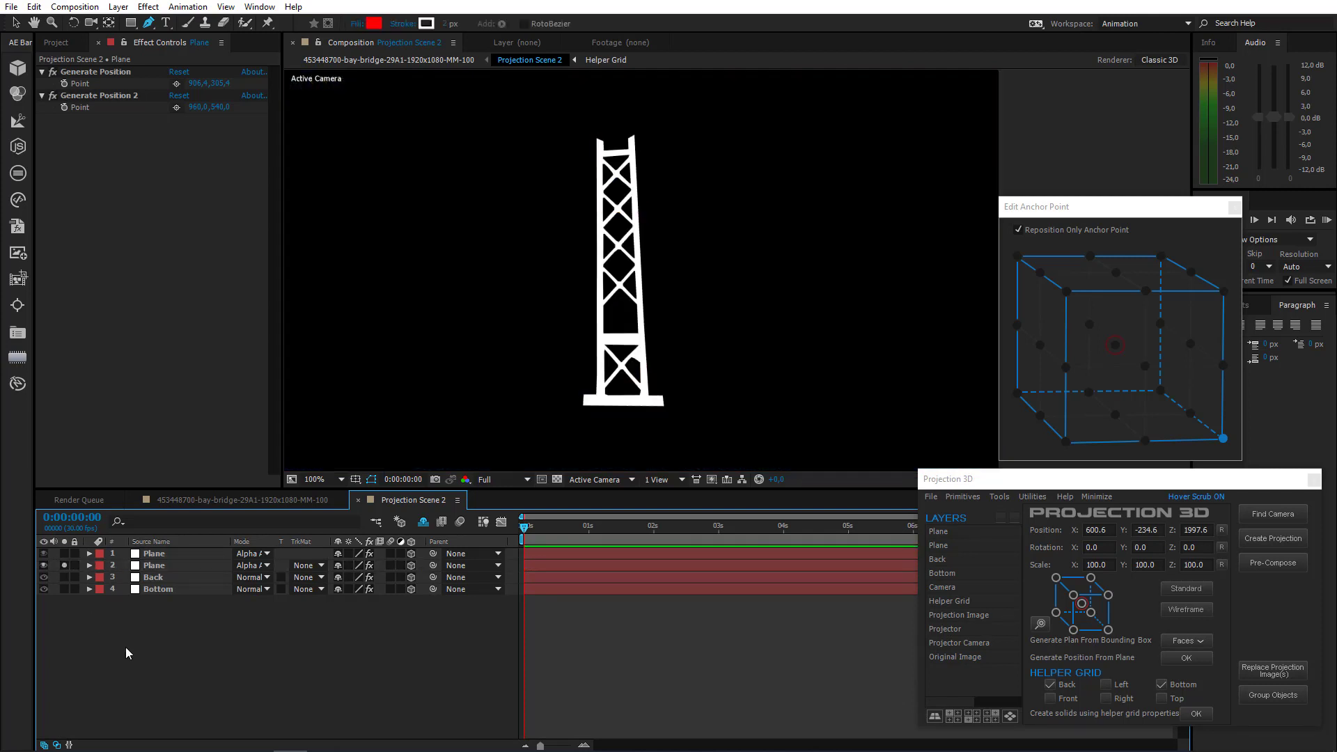
pyautogui.click(64, 566)
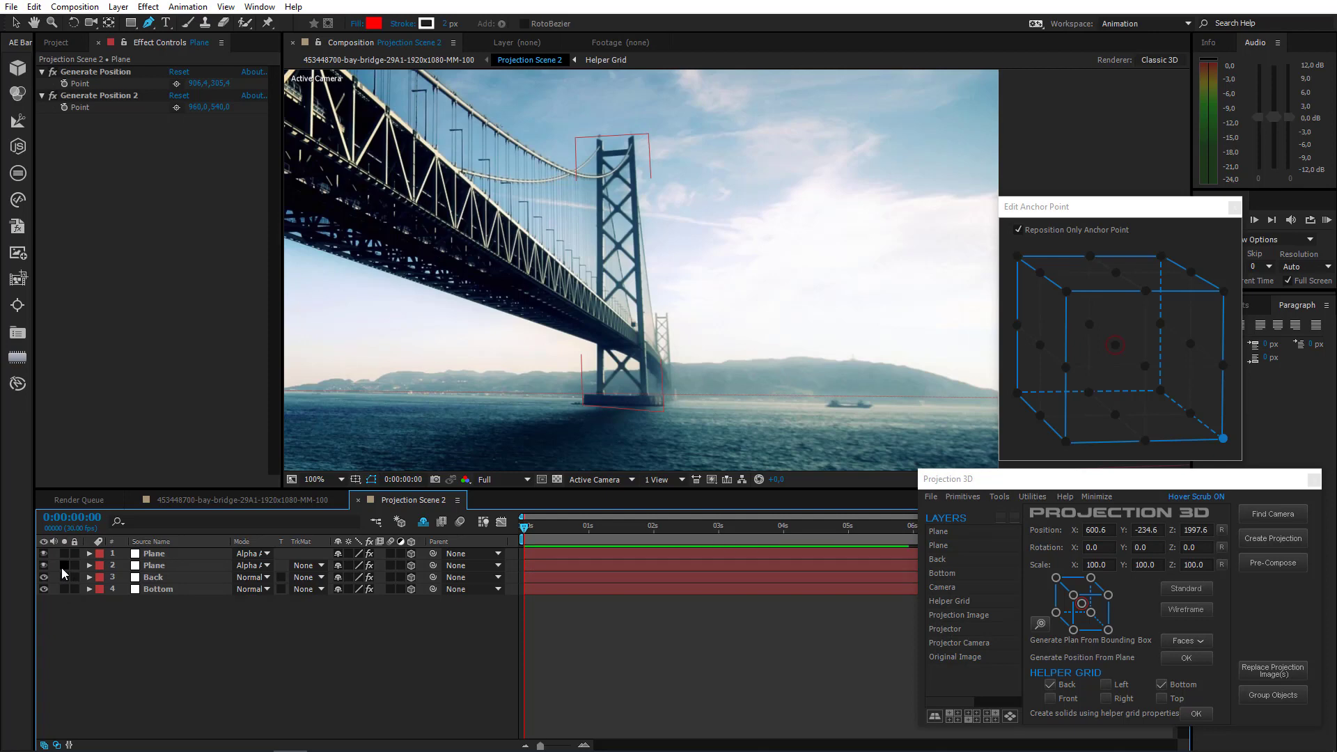
# Hide the tower plane, extend the right opening's mask below the deck to its upper corner, and show the plane again
pyautogui.moveTo(635, 304); pyautogui.dragTo(641, 243)
pyautogui.scroll(4, 641, 243)
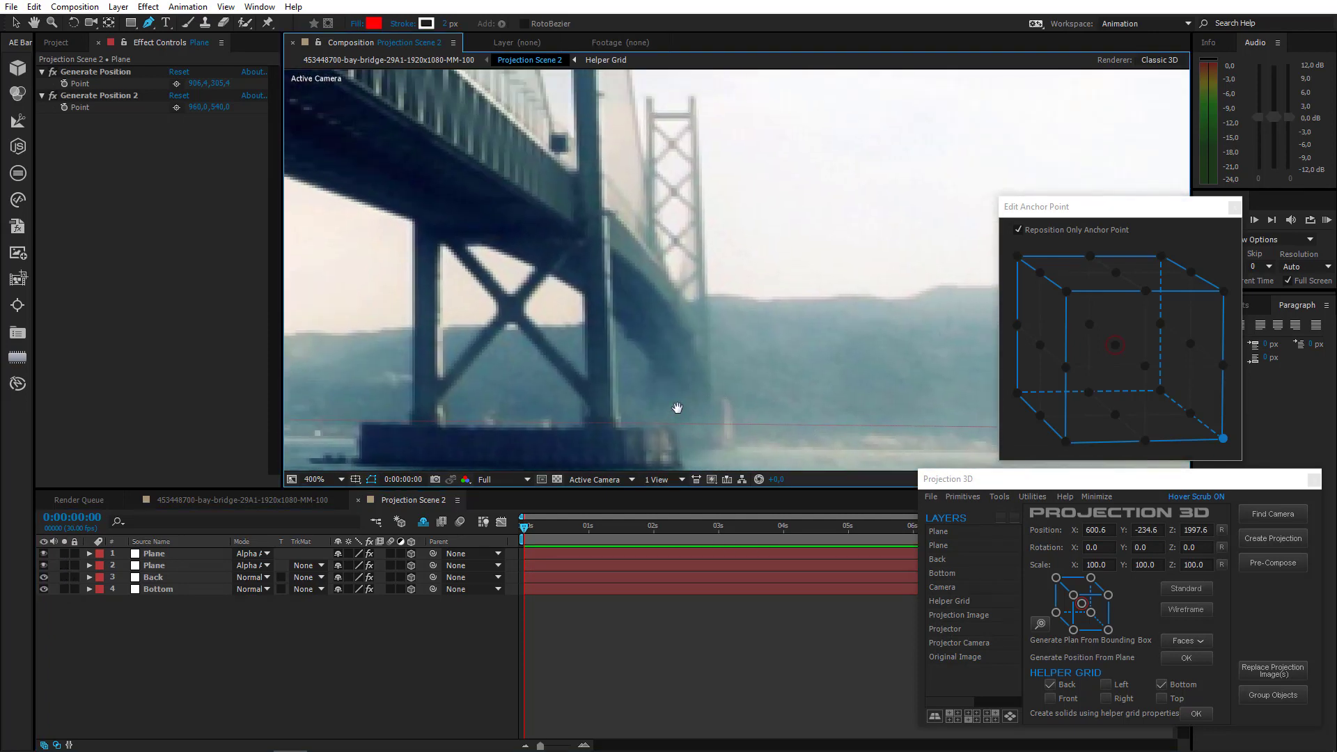
pyautogui.click(155, 567)
pyautogui.click(44, 566)
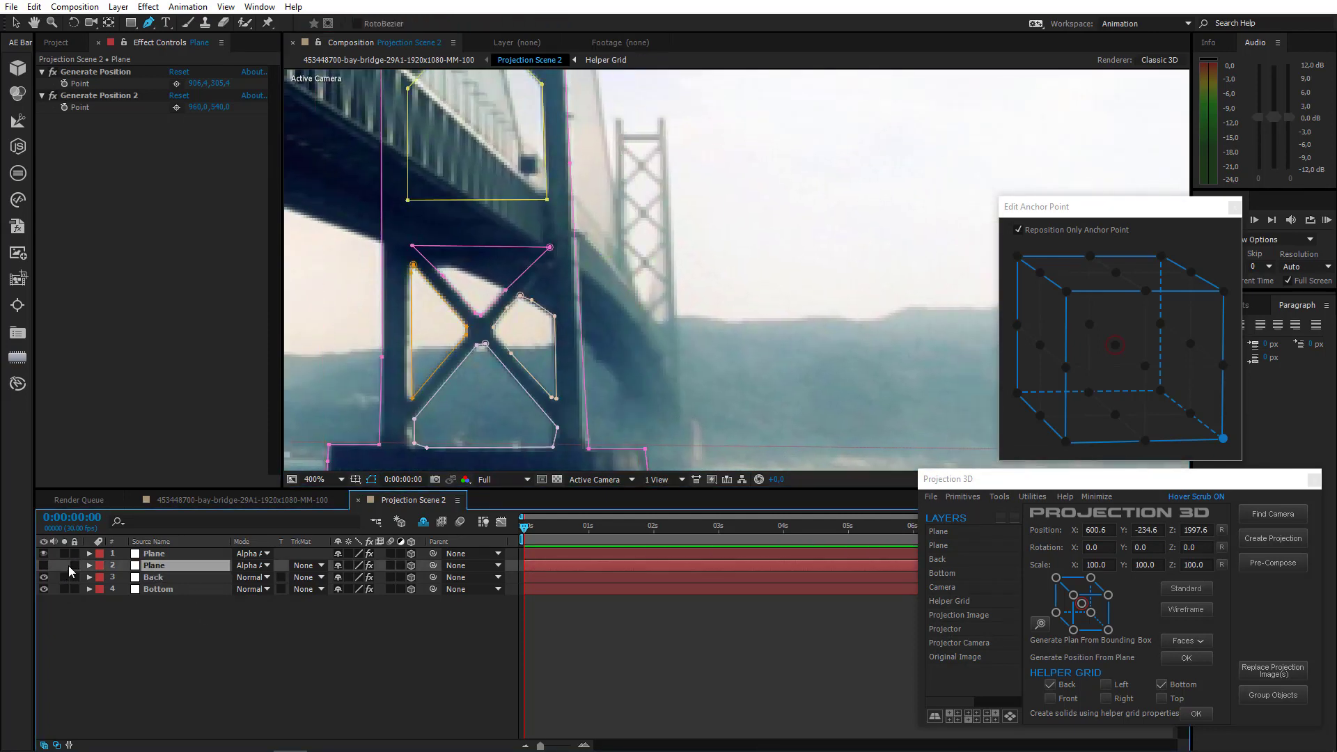
pyautogui.scroll(1, 509, 310)
pyautogui.moveTo(391, 333); pyautogui.dragTo(678, 259)
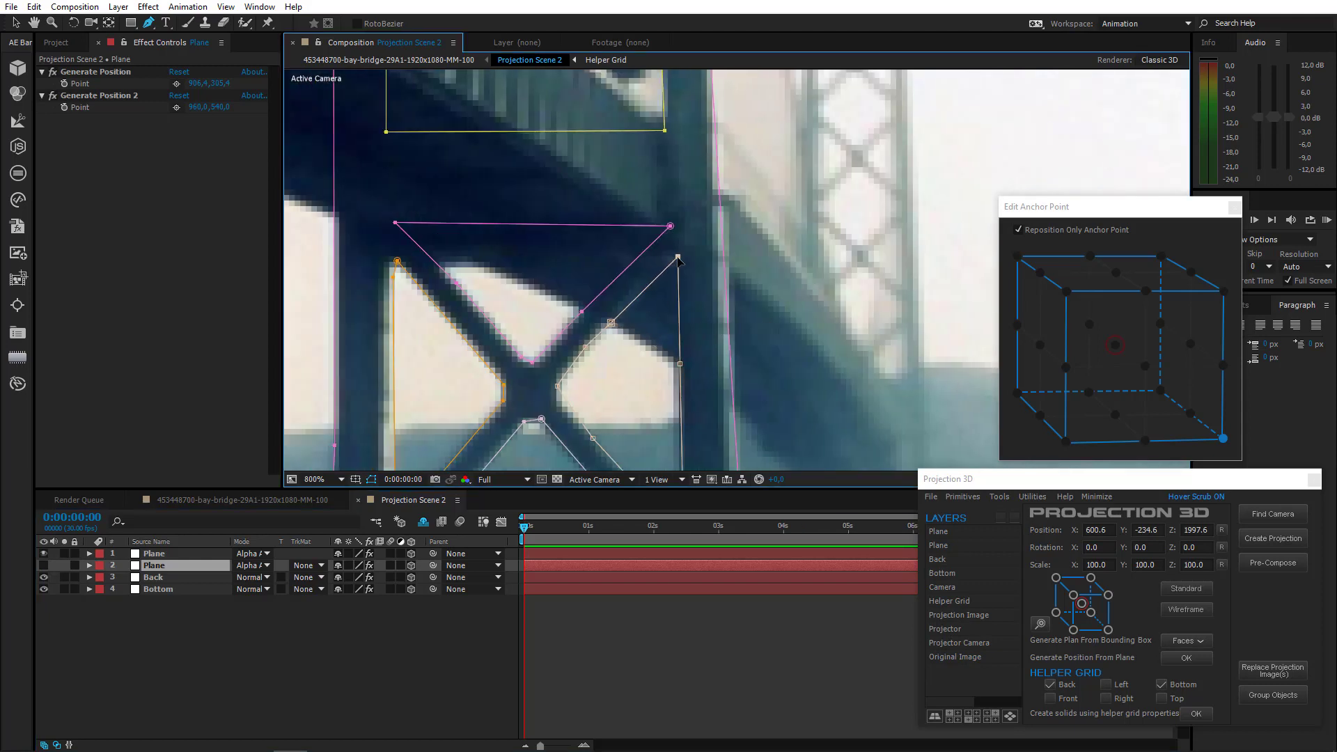
pyautogui.click(43, 566)
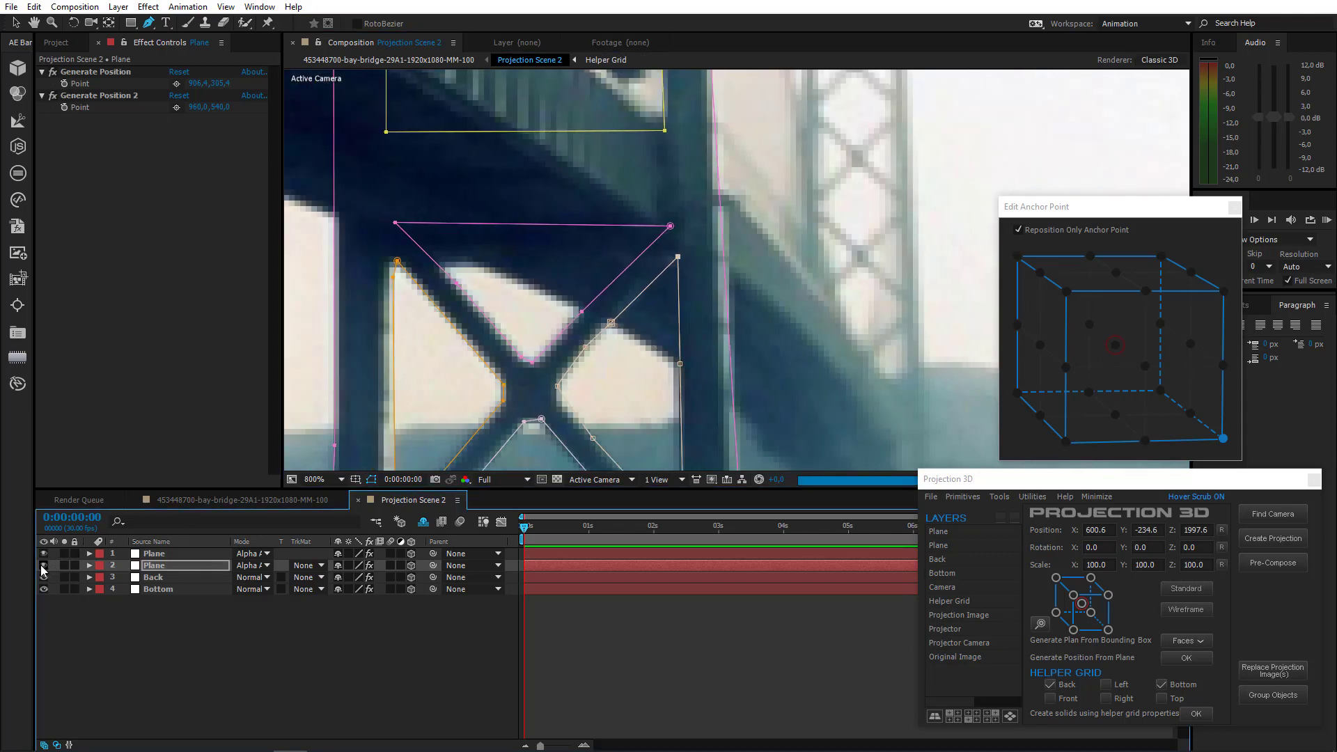
# Solo the tower plane to check the corrected cut-out below the deck, and restore all layers
pyautogui.click(66, 566)
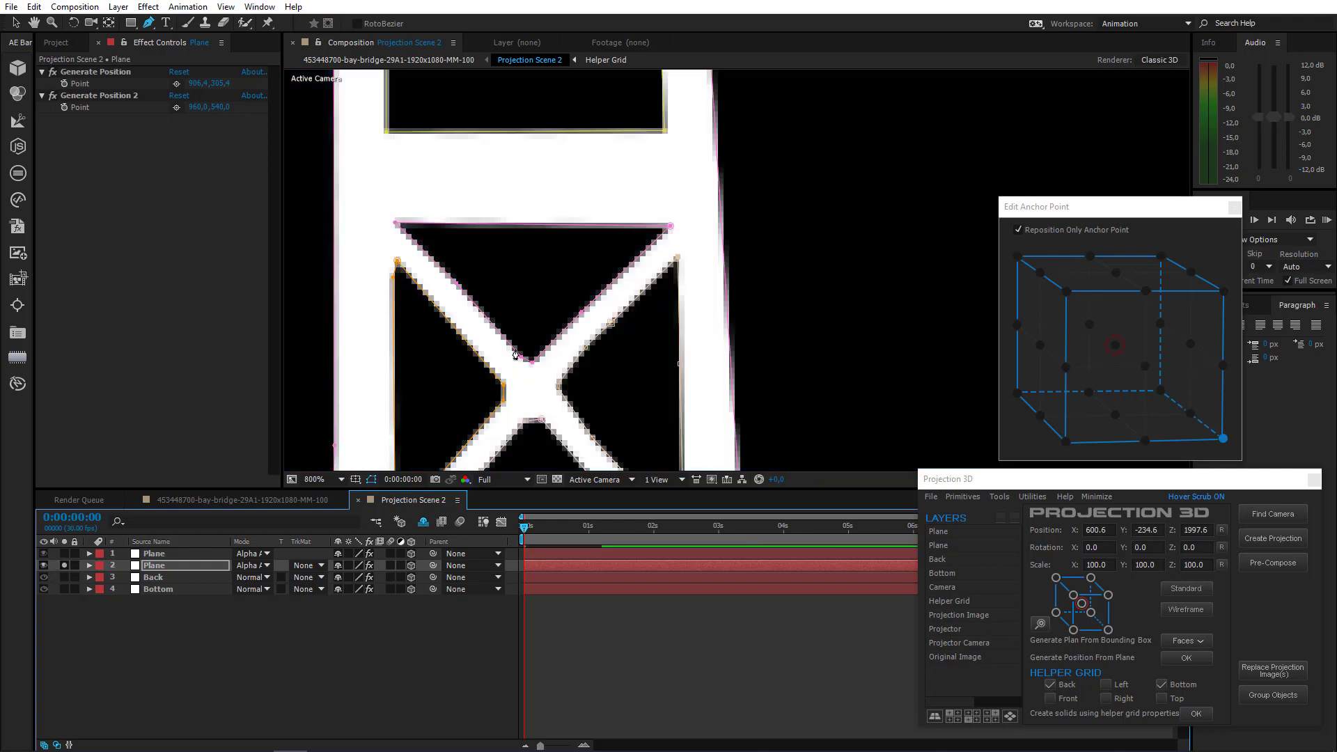
pyautogui.scroll(-2, 499, 360)
pyautogui.scroll(-3, 560, 374)
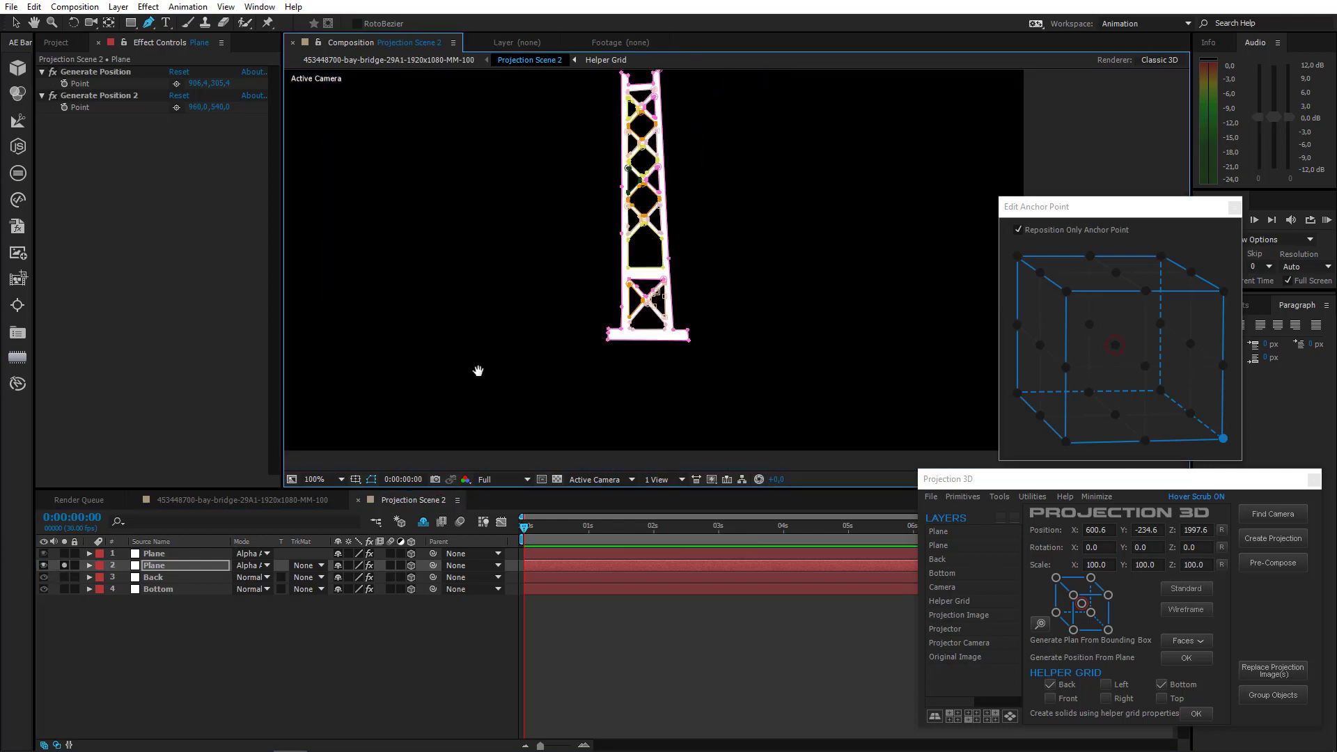
pyautogui.click(242, 595)
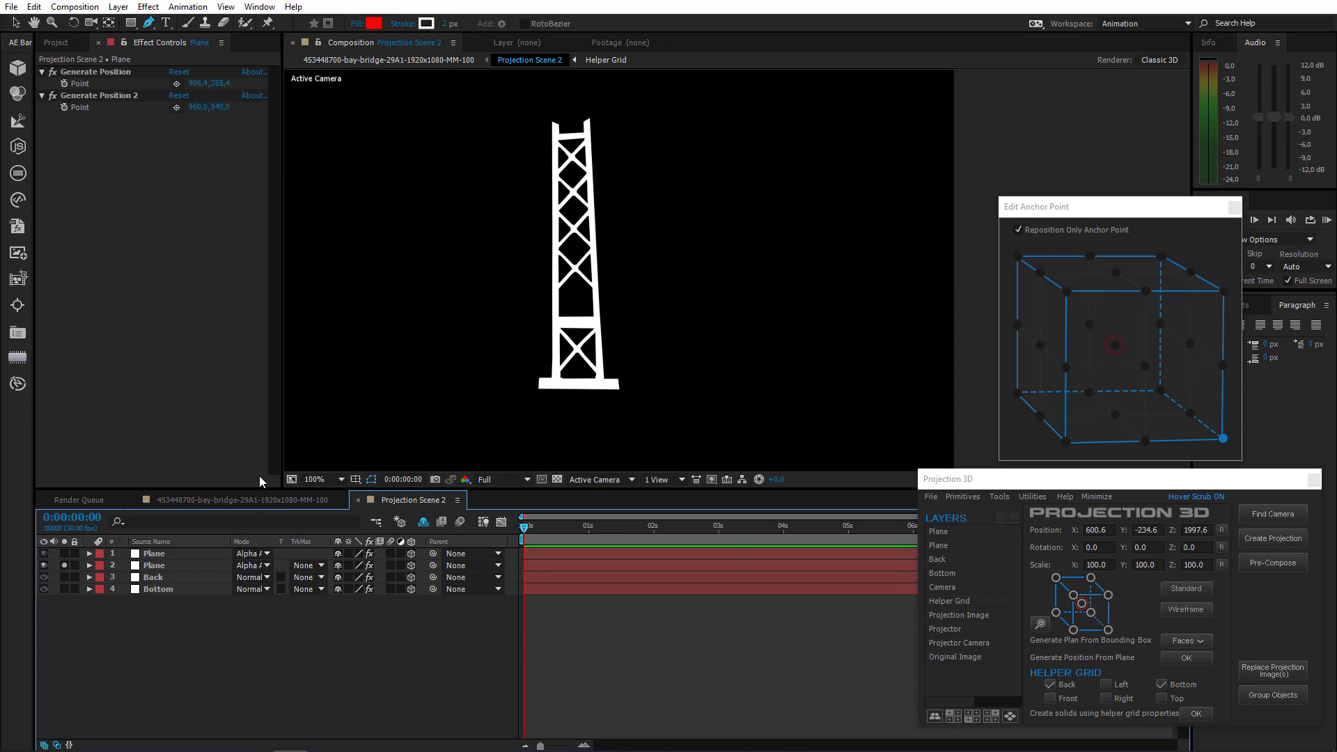
pyautogui.click(64, 565)
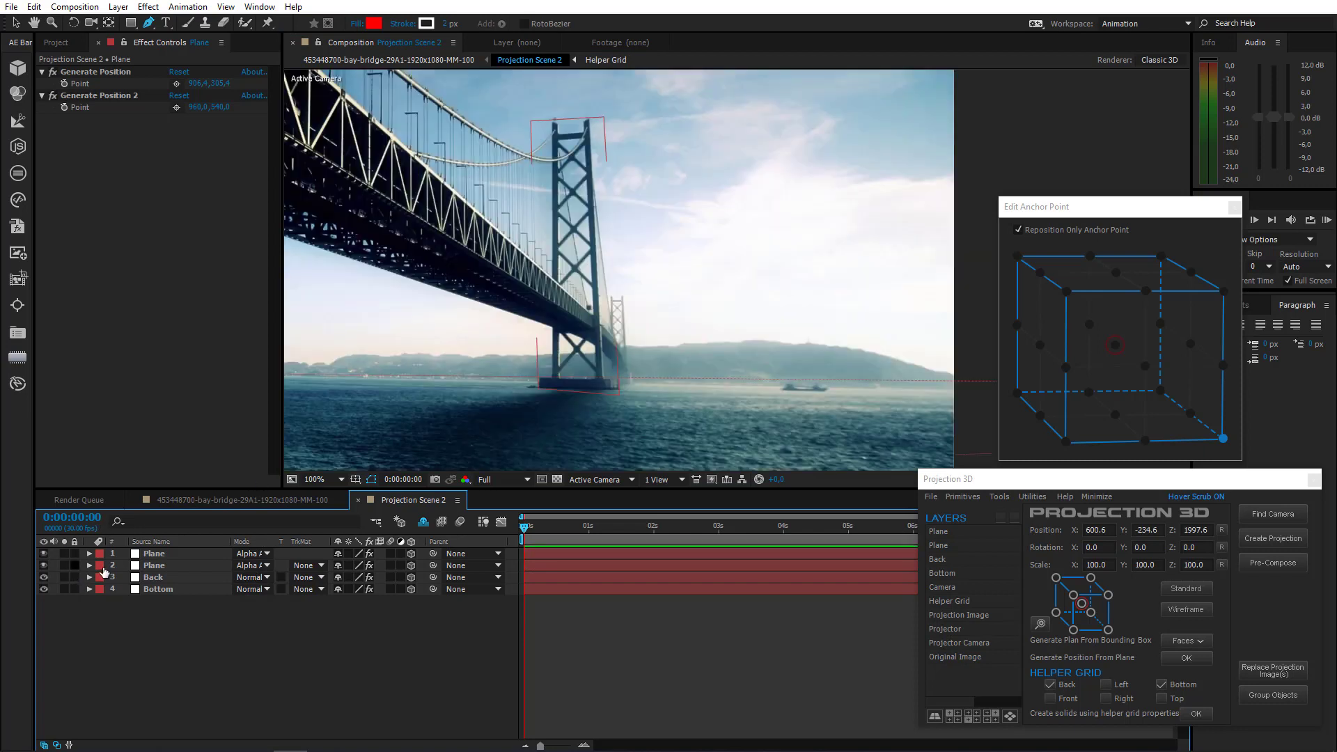
# Duplicate the deck plane layer and delete Mask 1 from the copy
pyautogui.click(169, 565)
pyautogui.keyDown('shift'); pyautogui.click(155, 554); pyautogui.keyUp('shift')
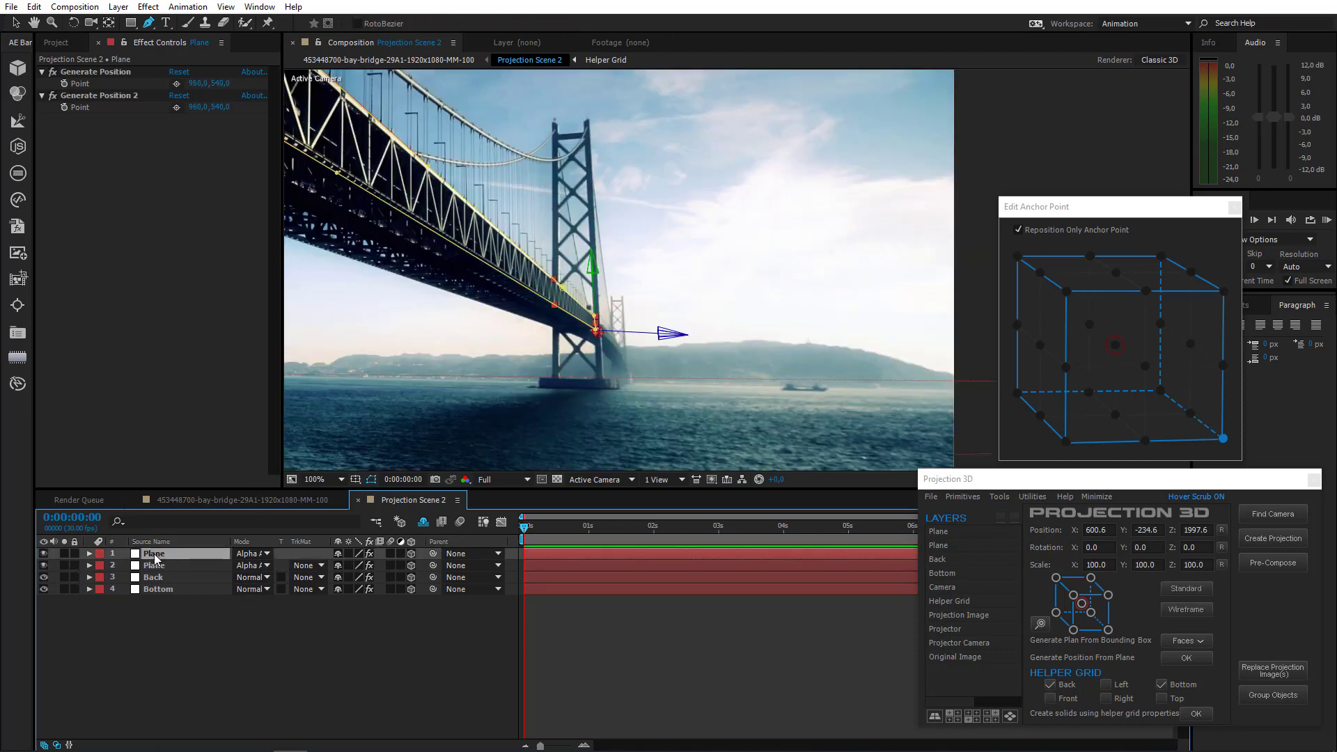
pyautogui.moveTo(371, 289); pyautogui.dragTo(581, 397)
pyautogui.moveTo(566, 268); pyautogui.dragTo(531, 234)
pyautogui.click(169, 553)
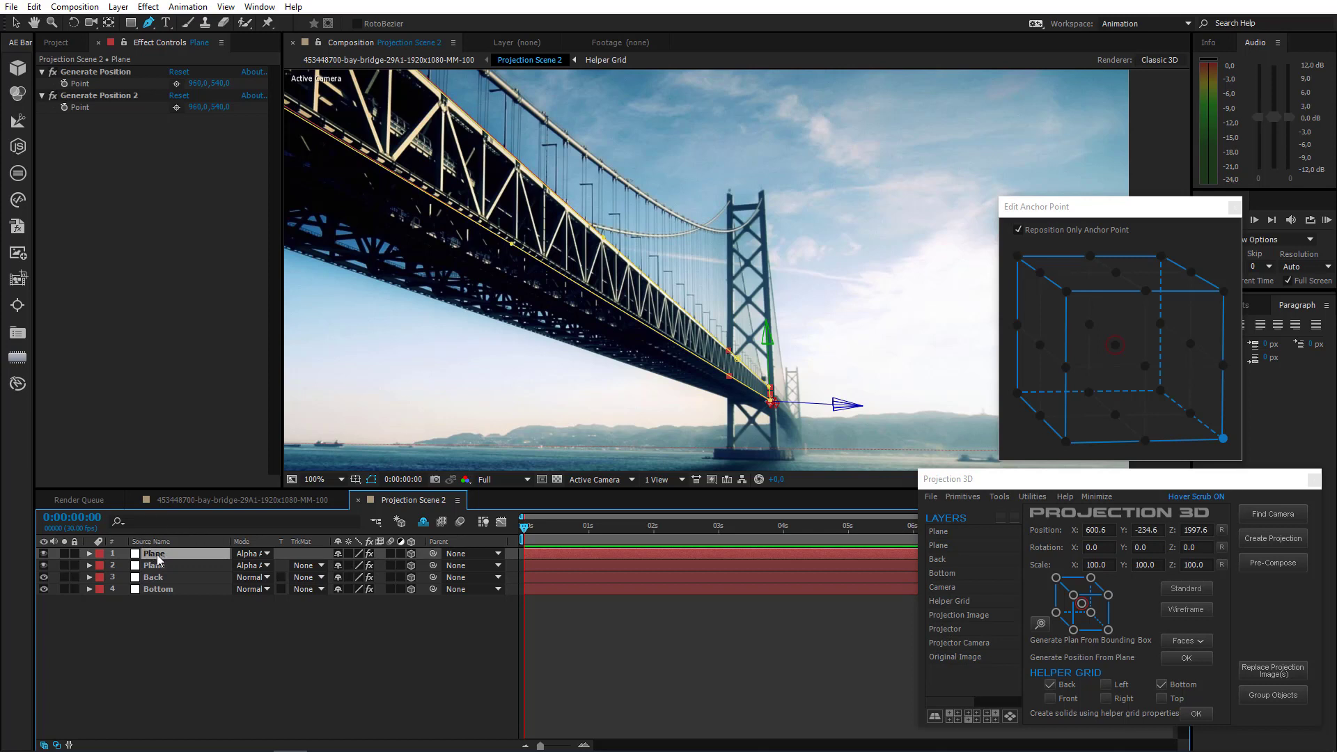
pyautogui.hotkey('ctrl', 'd')
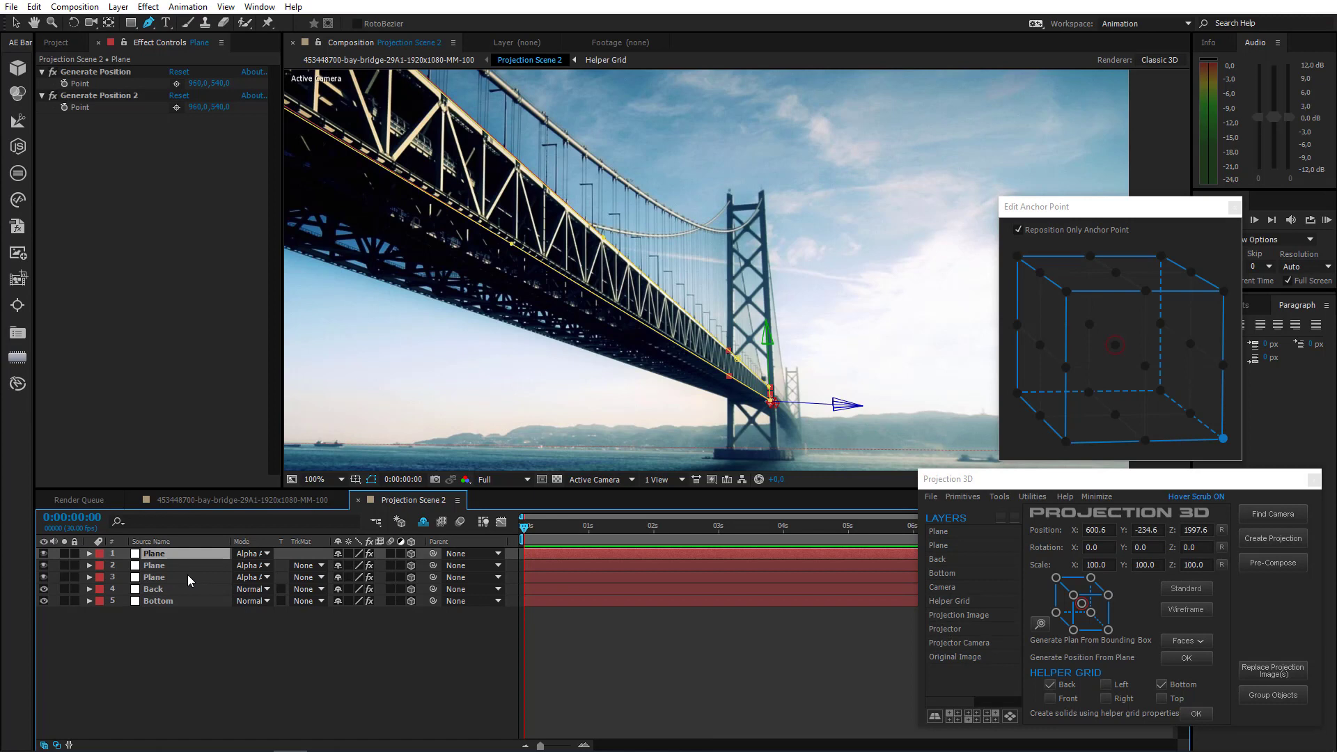
pyautogui.press('m')
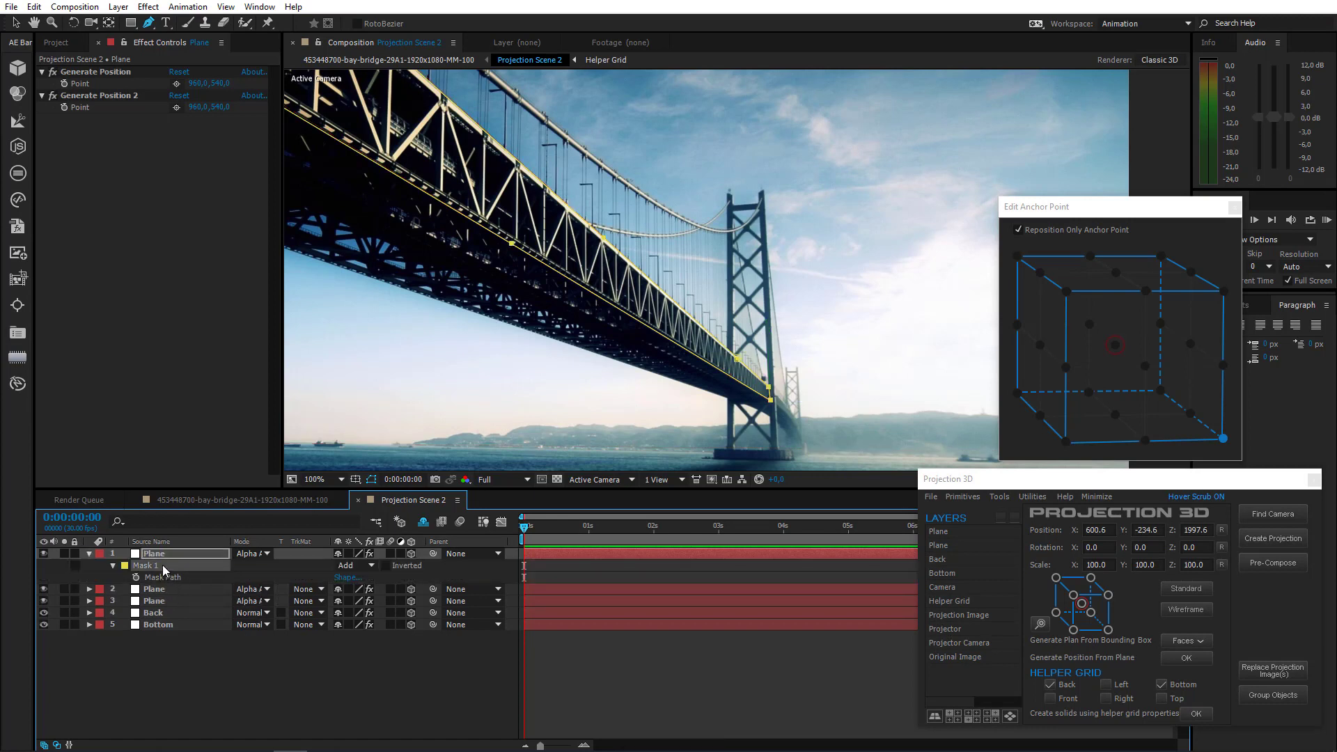
pyautogui.press('Delete')
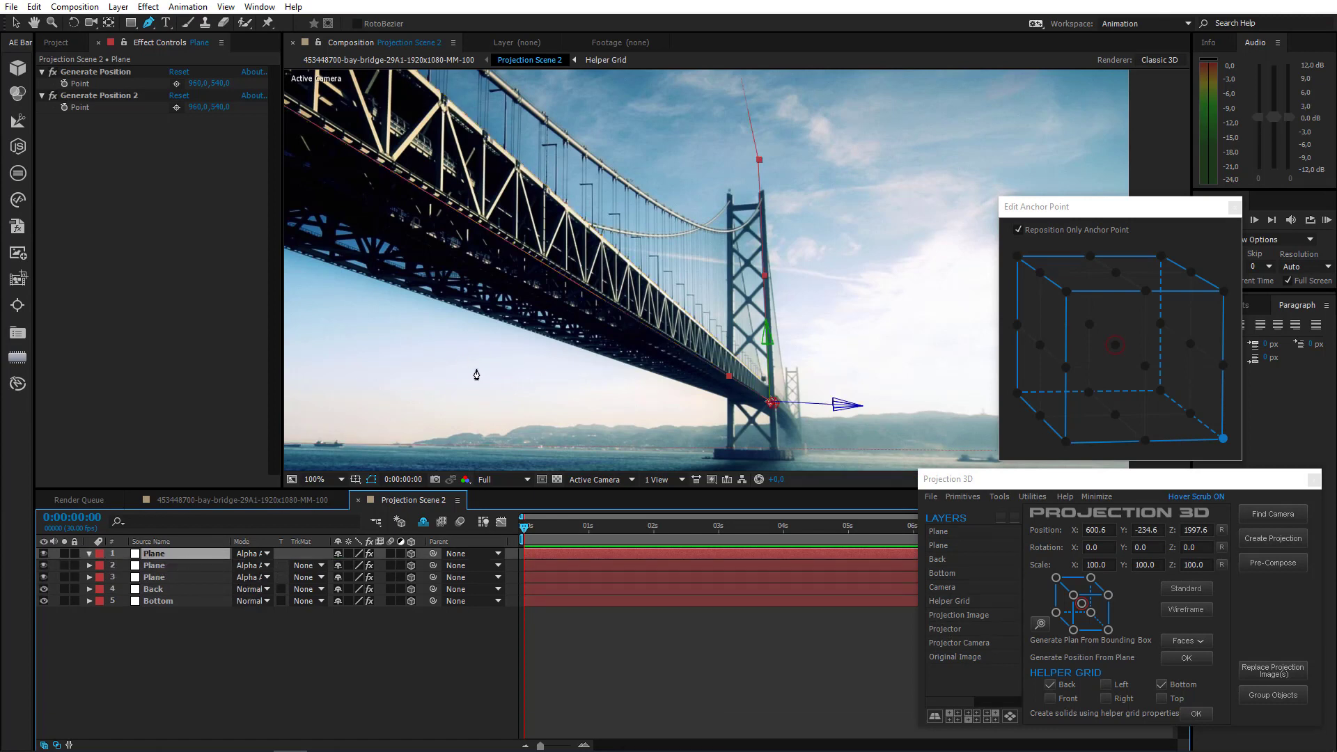
# Set the Z orientation of the duplicated plane to 5°
pyautogui.press('r')
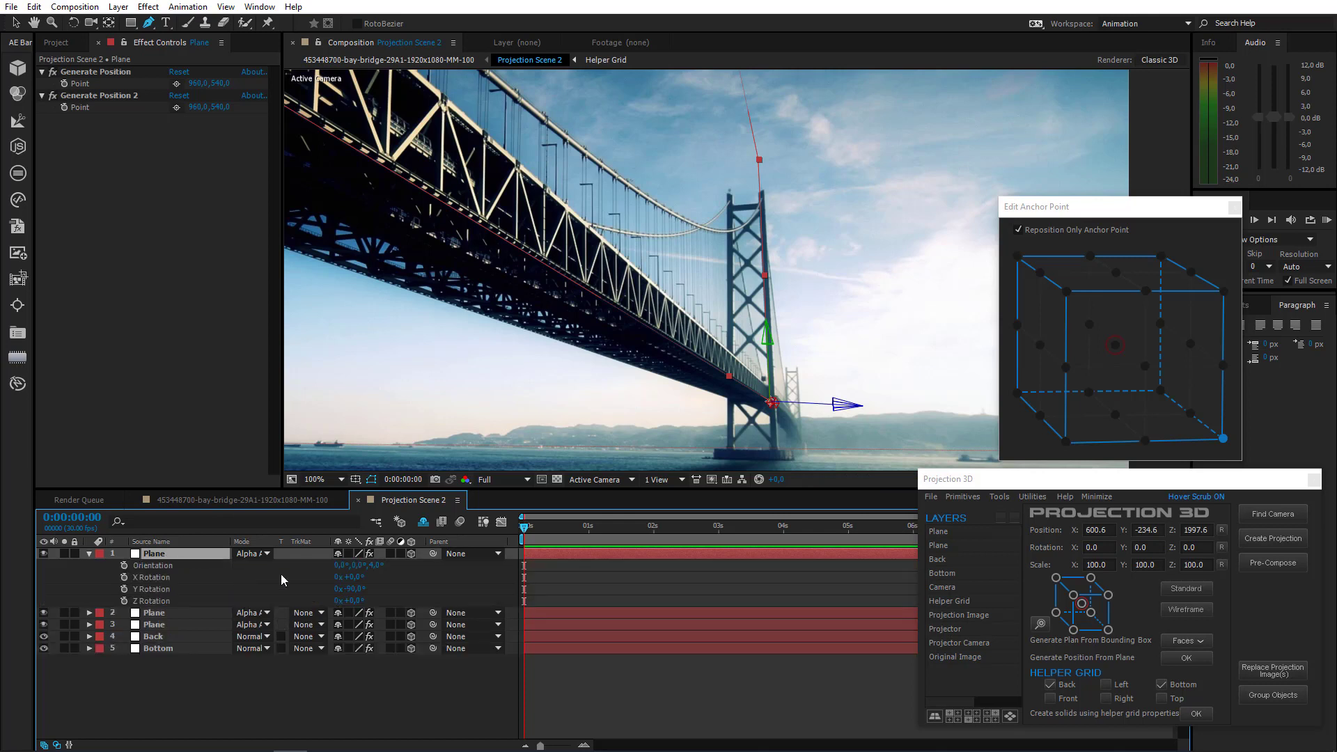
pyautogui.moveTo(376, 568); pyautogui.dragTo(381, 567)
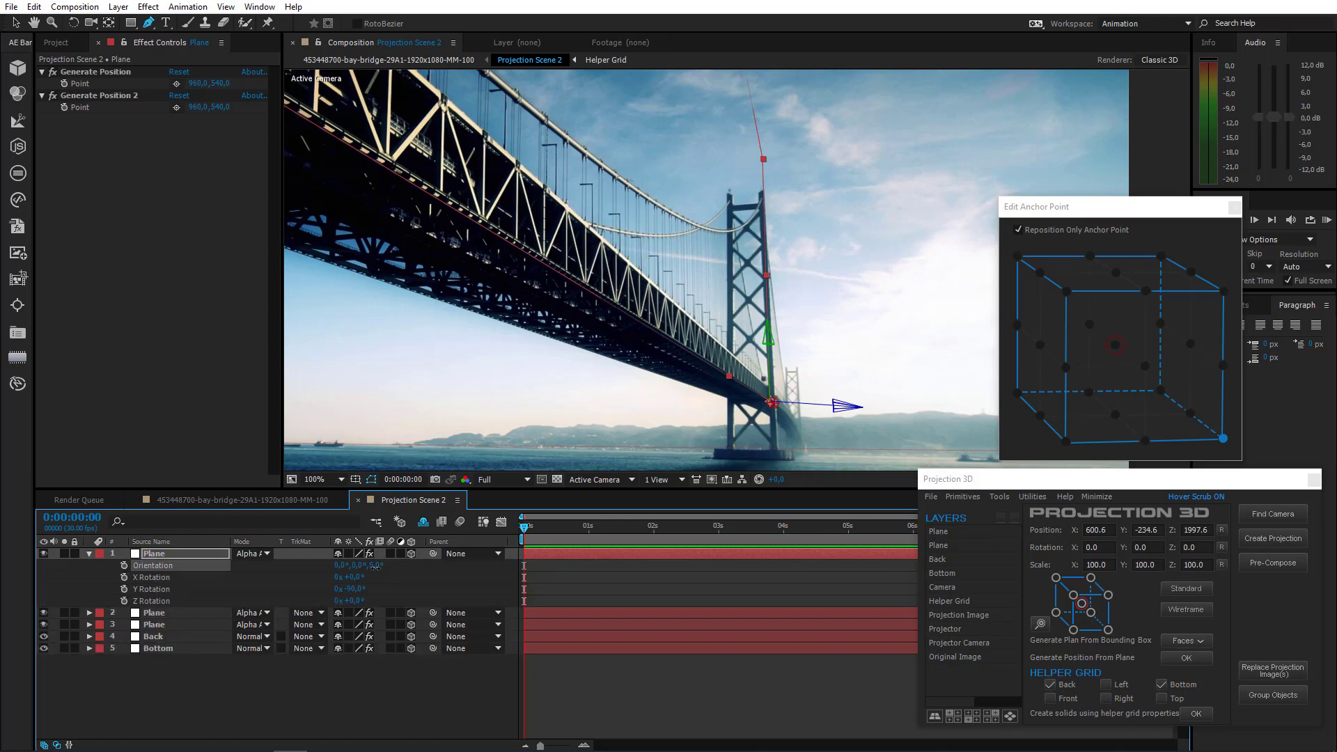
pyautogui.click(15, 22)
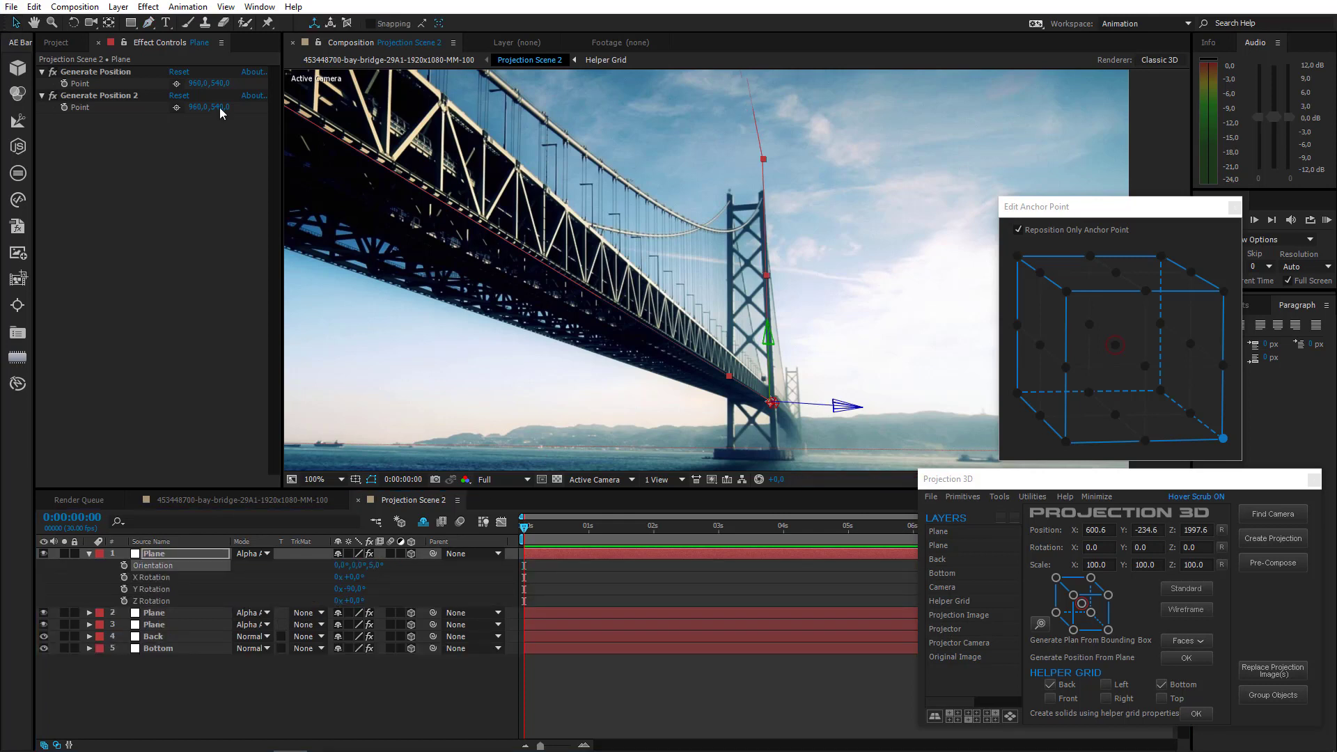
pyautogui.moveTo(768, 369); pyautogui.dragTo(679, 417)
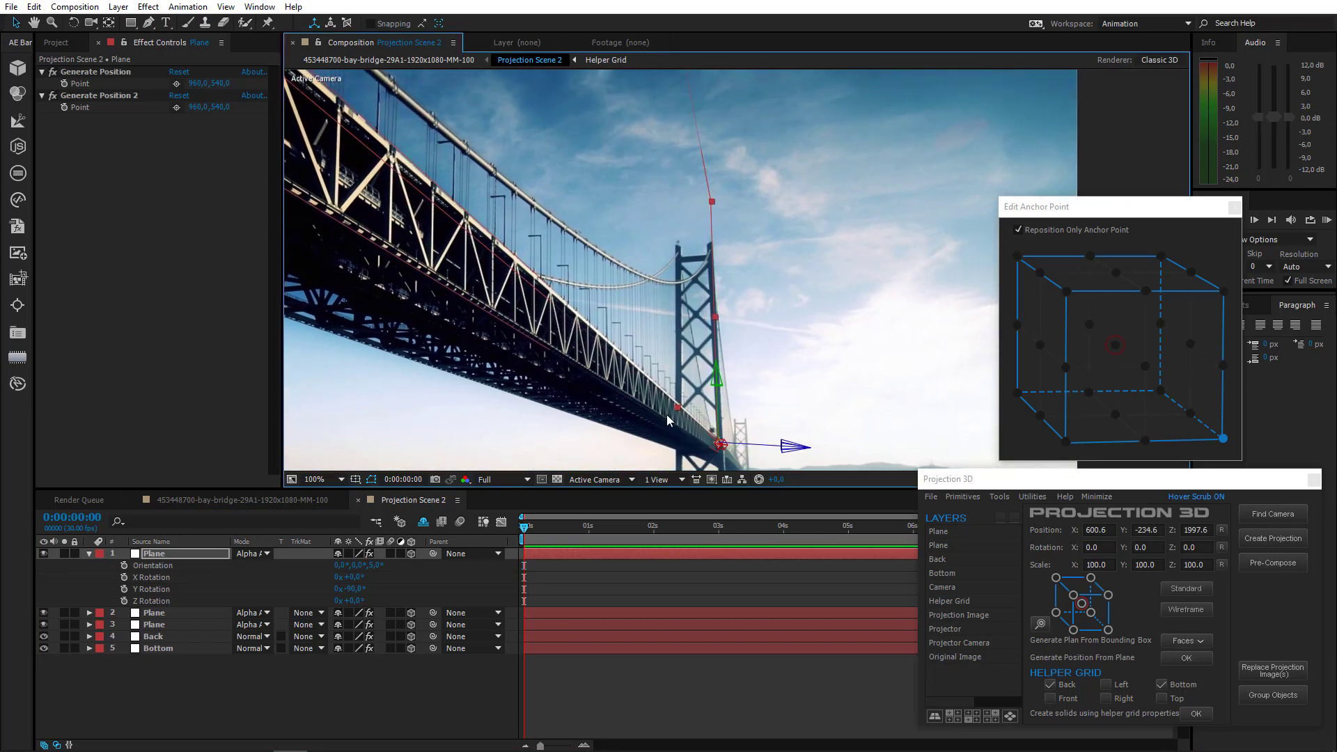
# Start a Pen tool mask on the duplicated plane, tracing the main cable's underside at the tower and the first short hanger
pyautogui.click(148, 23)
pyautogui.scroll(3, 624, 365)
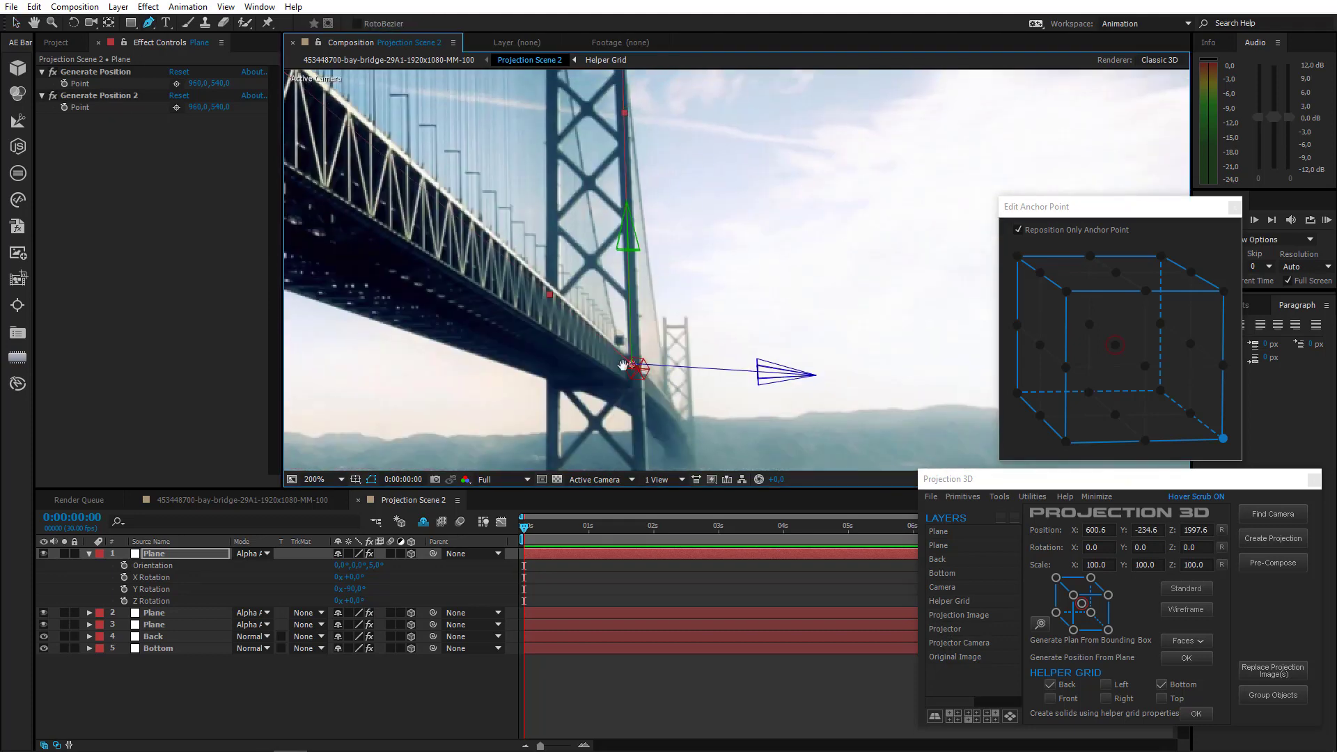
pyautogui.moveTo(623, 365); pyautogui.dragTo(622, 452)
pyautogui.moveTo(592, 174); pyautogui.dragTo(588, 241)
pyautogui.scroll(1, 633, 252)
pyautogui.scroll(1, 645, 190)
pyautogui.click(645, 117)
pyautogui.moveTo(480, 345); pyautogui.dragTo(624, 201)
pyautogui.click(494, 184)
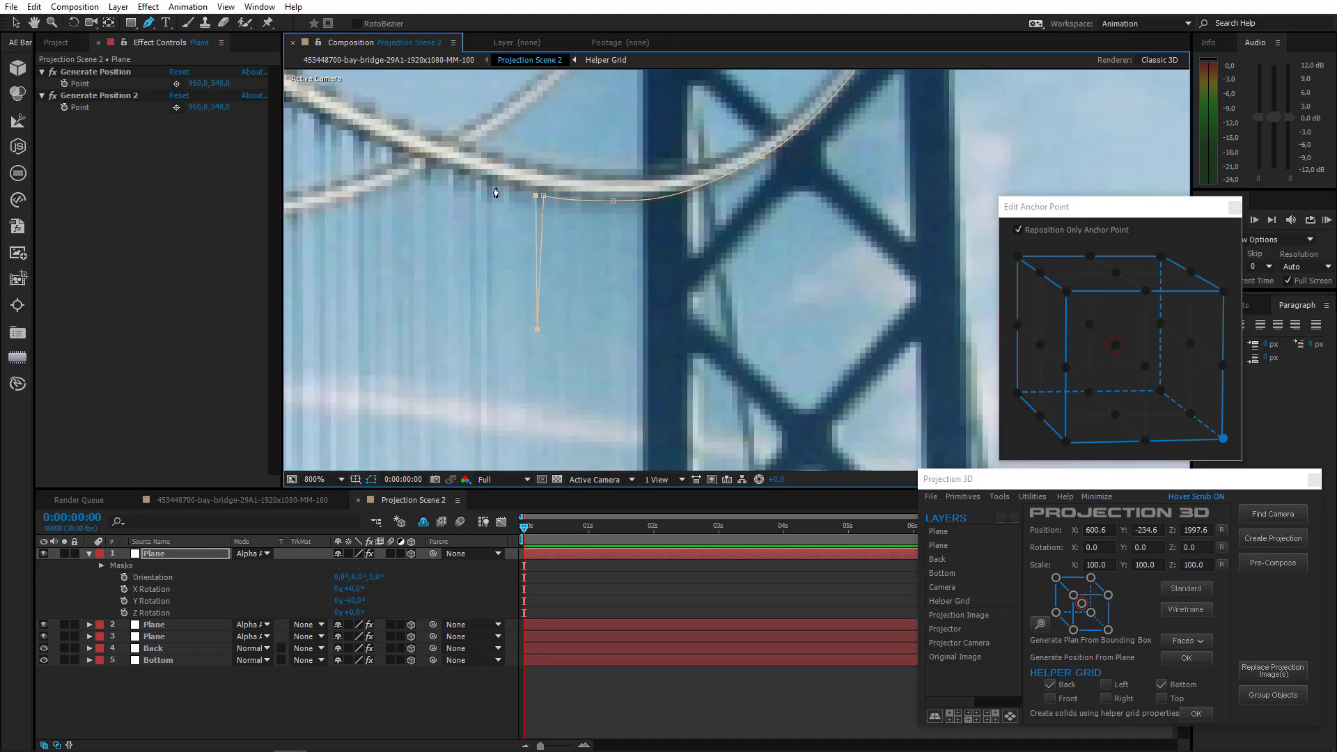
# Extend the mask down and back up around the next thin hangers beside the first short one
pyautogui.moveTo(496, 439); pyautogui.dragTo(487, 105)
pyautogui.click(457, 341)
pyautogui.moveTo(483, 406); pyautogui.dragTo(476, 453)
pyautogui.moveTo(463, 153); pyautogui.dragTo(496, 118)
pyautogui.click(494, 138)
pyautogui.moveTo(494, 411); pyautogui.dragTo(488, 453)
pyautogui.click(500, 280)
pyautogui.moveTo(484, 167); pyautogui.dragTo(482, 402)
pyautogui.click(482, 94)
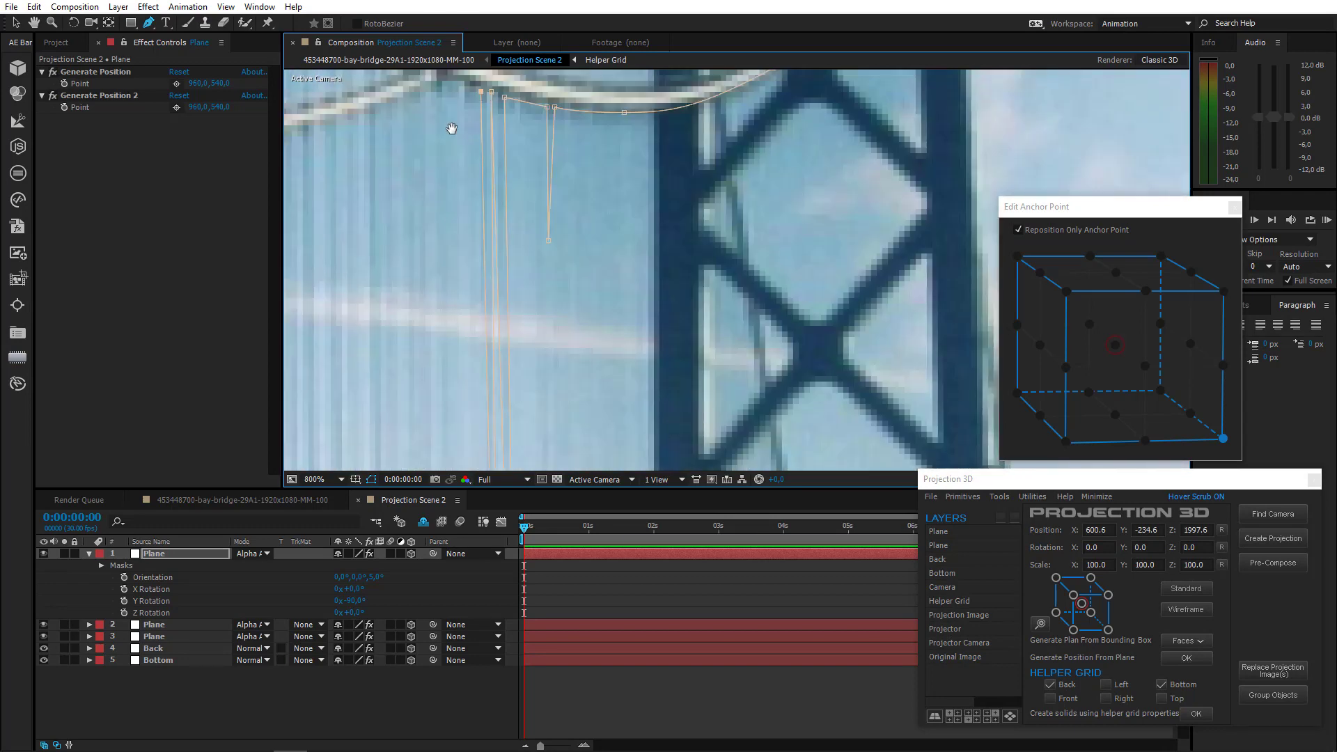
# Hide the duplicated plane and continue its mask around the following hangers between the main cable and the deck's upper rail
pyautogui.click(43, 554)
pyautogui.moveTo(449, 183); pyautogui.dragTo(662, 244)
pyautogui.moveTo(649, 456); pyautogui.dragTo(584, 76)
pyautogui.click(582, 360)
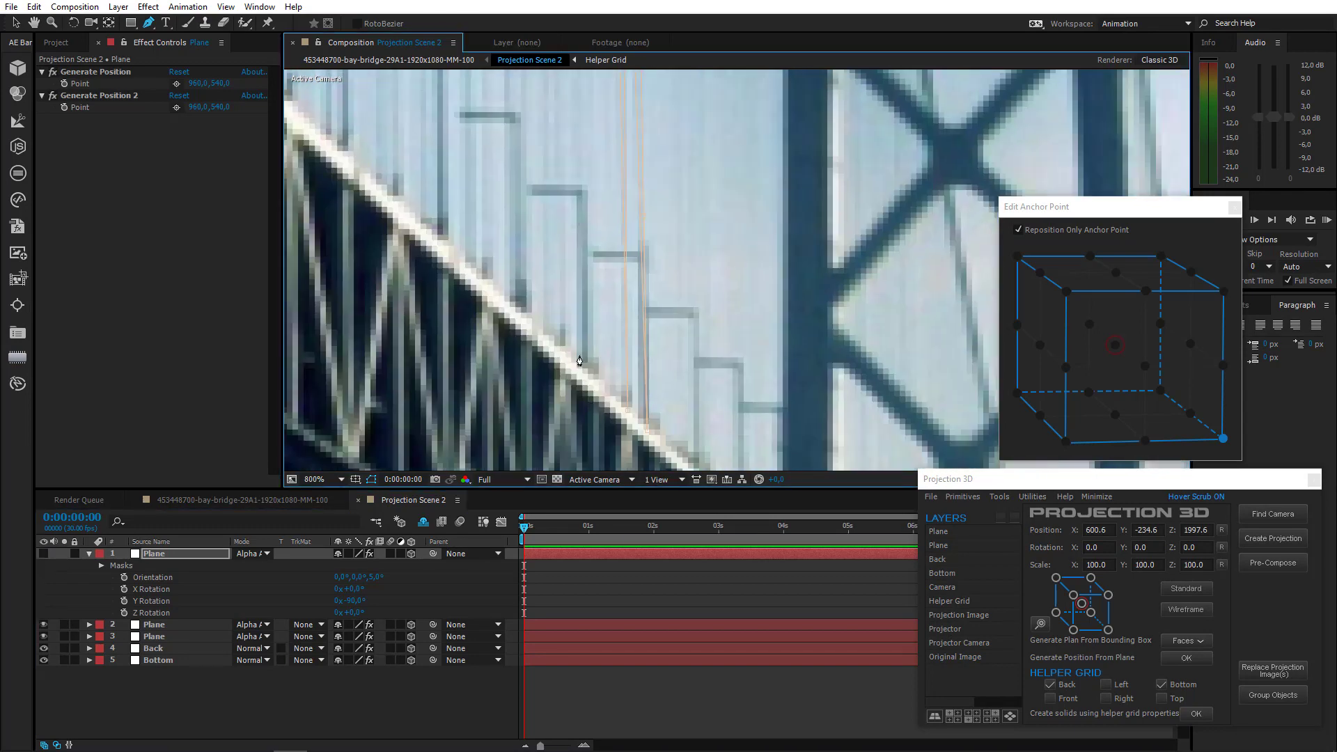
pyautogui.moveTo(578, 160); pyautogui.dragTo(572, 432)
pyautogui.moveTo(563, 175); pyautogui.dragTo(504, 139)
pyautogui.click(546, 138)
pyautogui.moveTo(501, 287); pyautogui.dragTo(500, 82)
pyautogui.click(516, 363)
pyautogui.moveTo(516, 171); pyautogui.dragTo(507, 438)
pyautogui.moveTo(510, 174); pyautogui.dragTo(482, 140)
# Outline the closely spaced hangers around the crossing of the near and far cables with further mask points
pyautogui.click(497, 188)
pyautogui.moveTo(479, 334); pyautogui.dragTo(475, 132)
pyautogui.click(468, 312)
pyautogui.moveTo(459, 202); pyautogui.dragTo(465, 136)
pyautogui.click(502, 109)
pyautogui.click(486, 107)
pyautogui.click(451, 269)
pyautogui.click(482, 162)
pyautogui.moveTo(461, 362); pyautogui.dragTo(453, 115)
pyautogui.click(445, 224)
pyautogui.moveTo(446, 168); pyautogui.dragTo(457, 449)
pyautogui.moveTo(453, 167); pyautogui.dragTo(449, 232)
pyautogui.click(469, 181)
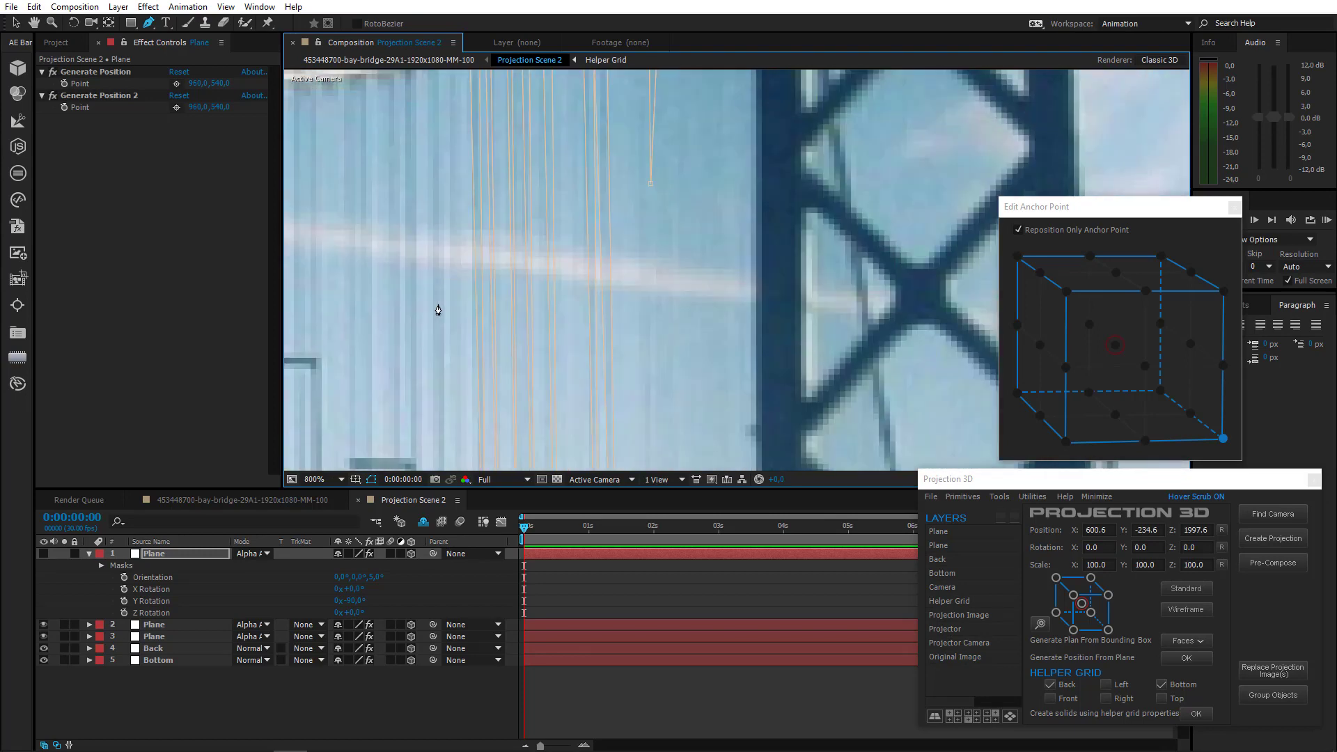
# Carry the mask outline past the cable crossing, tracing the next hangers down to the deck rail and back
pyautogui.moveTo(451, 431); pyautogui.dragTo(417, 112)
pyautogui.click(427, 376)
pyautogui.moveTo(435, 160); pyautogui.dragTo(426, 111)
pyautogui.click(441, 227)
pyautogui.moveTo(422, 404); pyautogui.dragTo(408, 90)
pyautogui.click(414, 278)
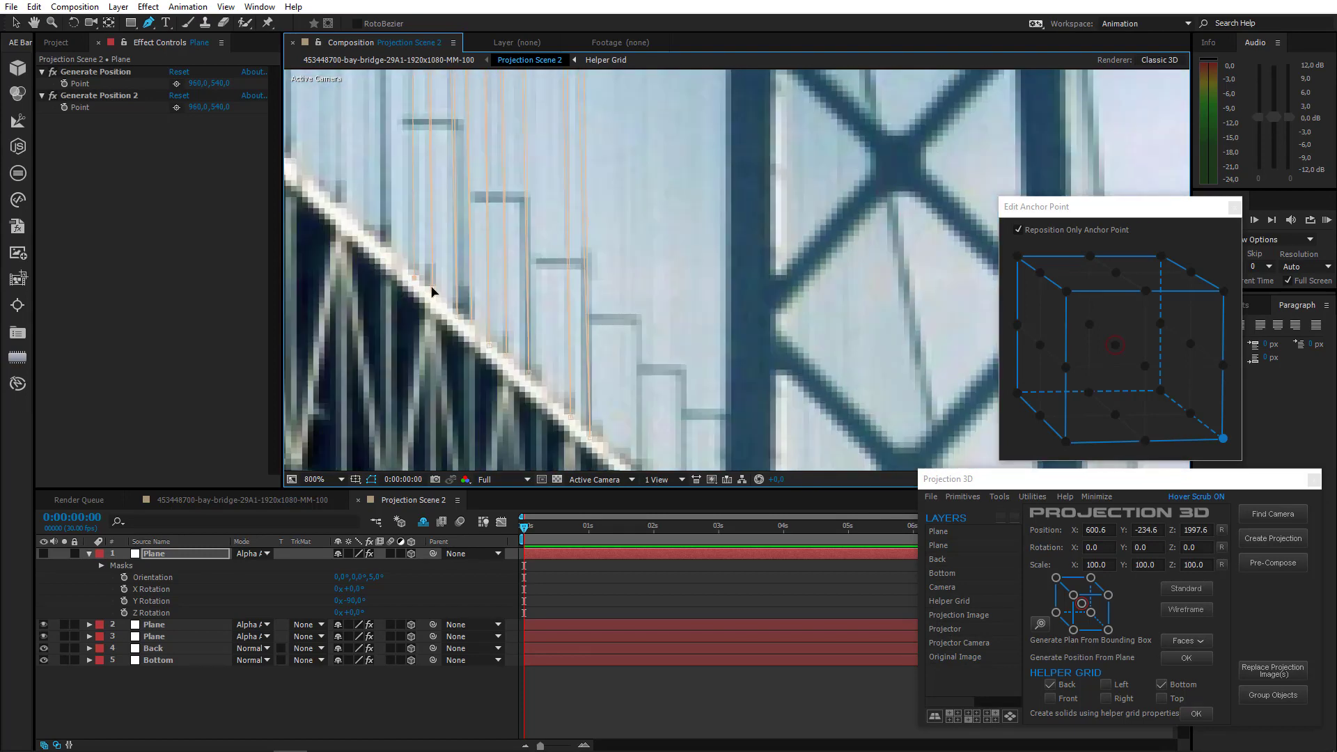
pyautogui.click(388, 251)
pyautogui.moveTo(400, 168); pyautogui.dragTo(409, 448)
pyautogui.moveTo(416, 120); pyautogui.dragTo(425, 446)
pyautogui.click(401, 160)
pyautogui.click(383, 148)
pyautogui.moveTo(380, 390); pyautogui.dragTo(367, 139)
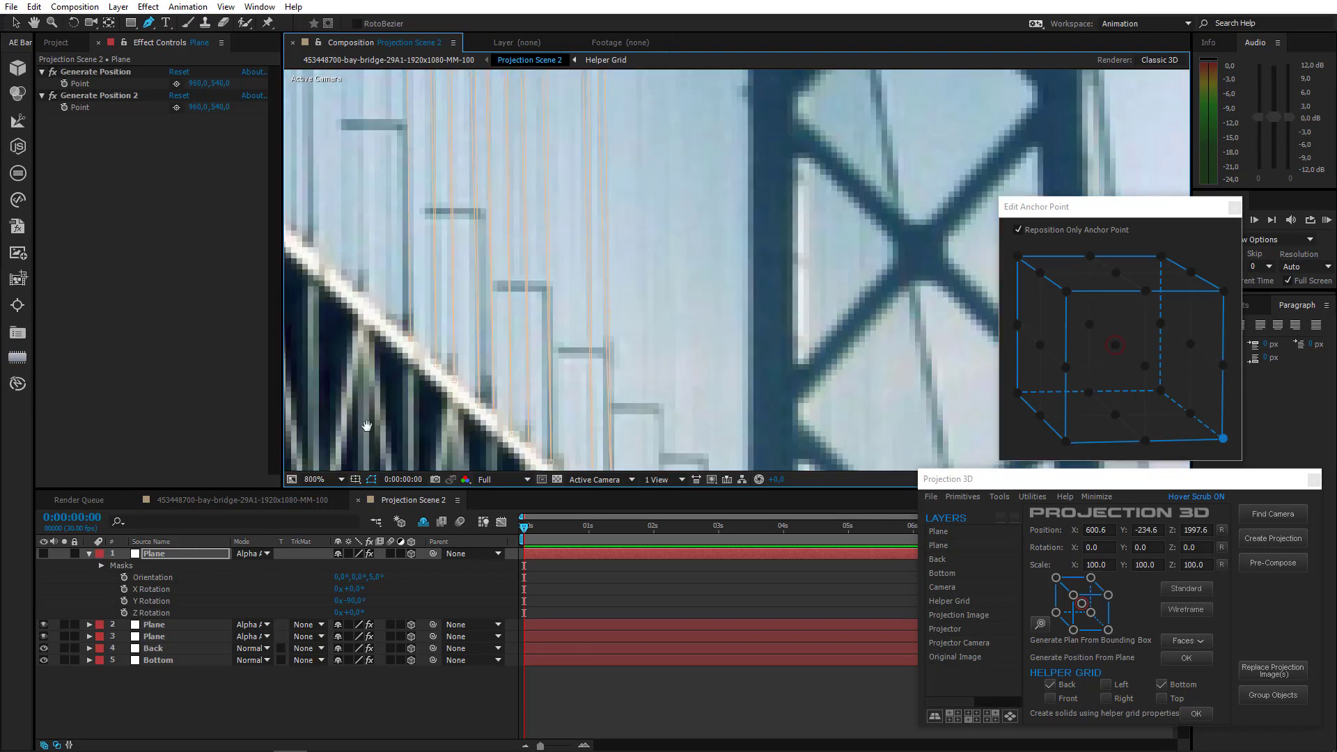
# Trace another pair of hangers away from the tower, bringing the mask back up to the main cable's underside
pyautogui.moveTo(367, 425); pyautogui.dragTo(431, 170)
pyautogui.moveTo(420, 411); pyautogui.dragTo(409, 98)
pyautogui.moveTo(411, 425); pyautogui.dragTo(506, 200)
pyautogui.click(397, 251)
pyautogui.click(557, 212)
pyautogui.click(545, 360)
pyautogui.moveTo(538, 153); pyautogui.dragTo(547, 425)
pyautogui.moveTo(544, 167); pyautogui.dragTo(549, 376)
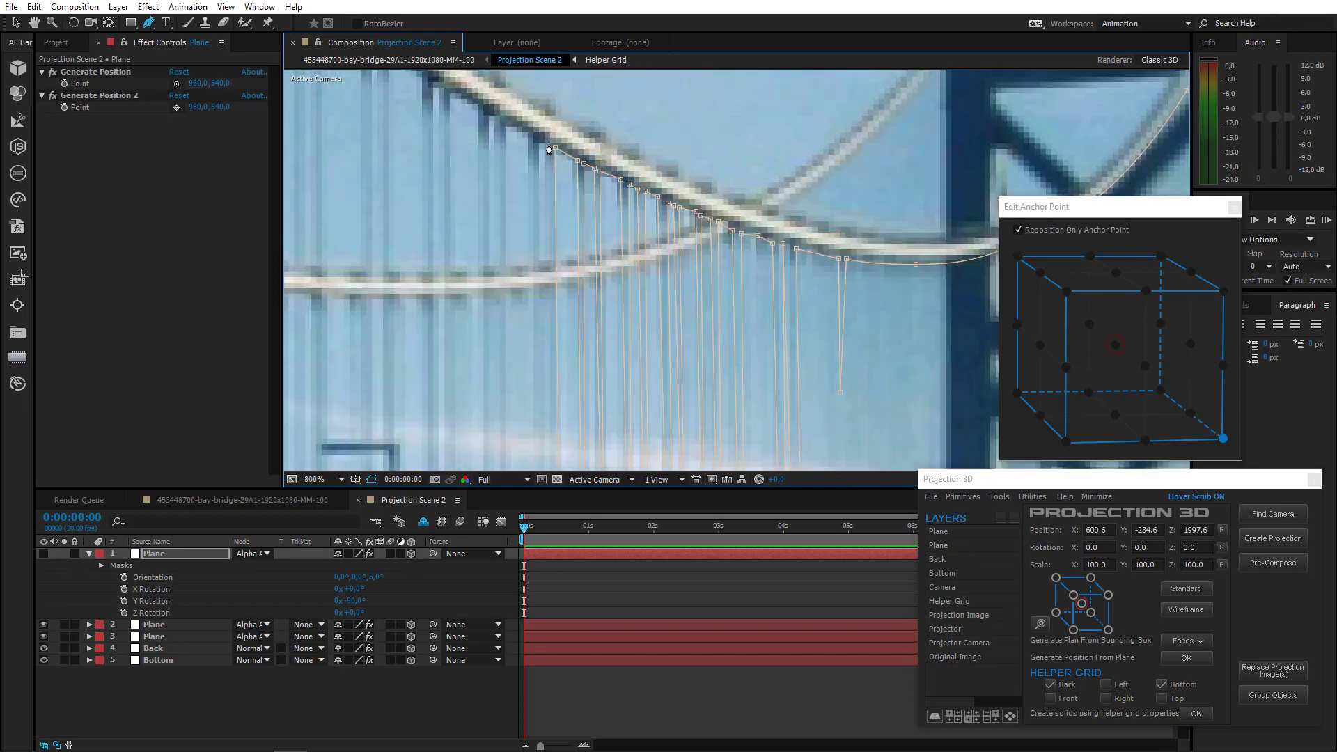
# Add mask points down to the deck and back up around the hangers where the main cable starts to climb
pyautogui.click(540, 144)
pyautogui.moveTo(517, 321); pyautogui.dragTo(462, 75)
pyautogui.moveTo(481, 334); pyautogui.dragTo(459, 132)
pyautogui.click(468, 377)
pyautogui.moveTo(453, 59); pyautogui.dragTo(425, 536)
pyautogui.click(470, 204)
pyautogui.click(471, 360)
pyautogui.click(485, 175)
pyautogui.click(478, 172)
# Continue the mask up the climbing main cable, outlining the next hanger pairs on both sides of each strand
pyautogui.click(451, 359)
pyautogui.click(424, 307)
pyautogui.click(385, 307)
pyautogui.click(438, 206)
pyautogui.click(408, 186)
pyautogui.click(442, 345)
pyautogui.click(441, 132)
pyautogui.click(433, 129)
pyautogui.click(418, 341)
pyautogui.click(434, 131)
pyautogui.click(395, 103)
pyautogui.click(395, 284)
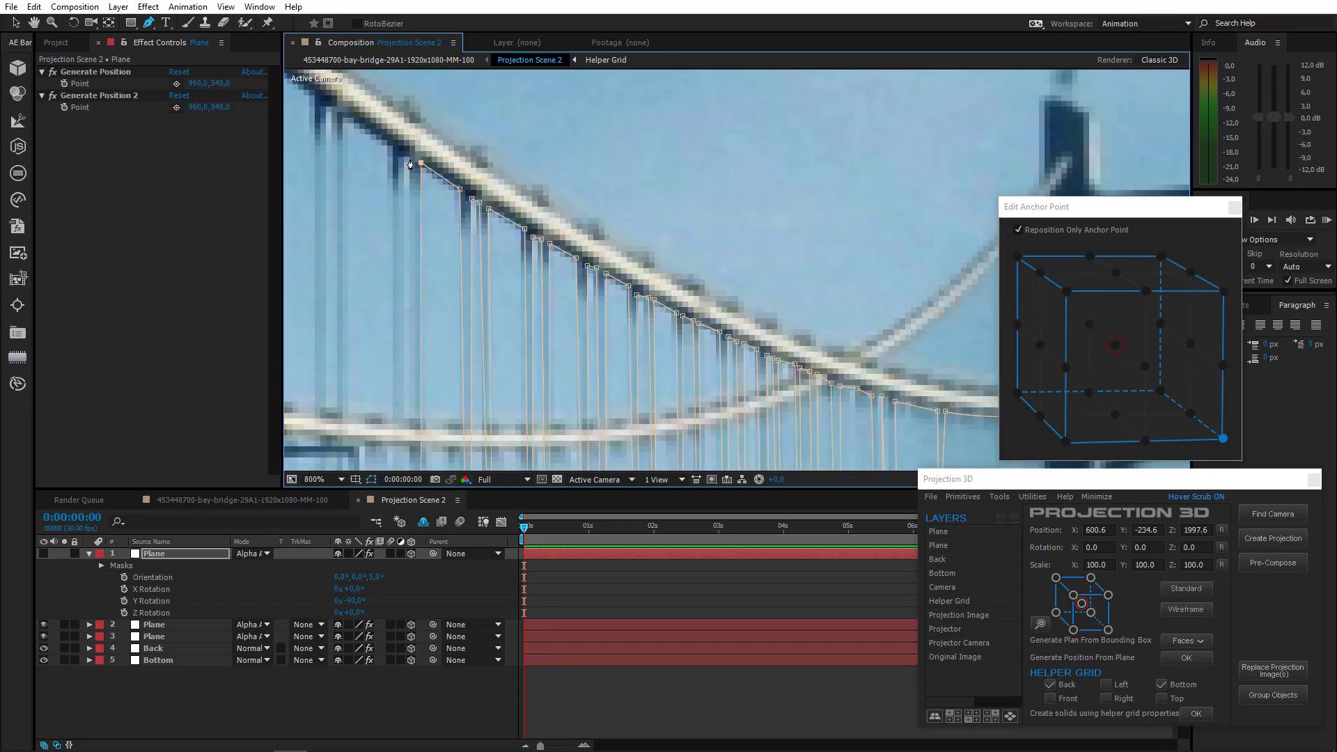
# Outline the next, wider-spaced hanger pair farther up the main cable, from cable to deck rail
pyautogui.click(403, 156)
pyautogui.moveTo(402, 467); pyautogui.dragTo(376, 17)
pyautogui.click(374, 309)
pyautogui.moveTo(362, 75); pyautogui.dragTo(449, 501)
pyautogui.click(454, 121)
pyautogui.click(404, 91)
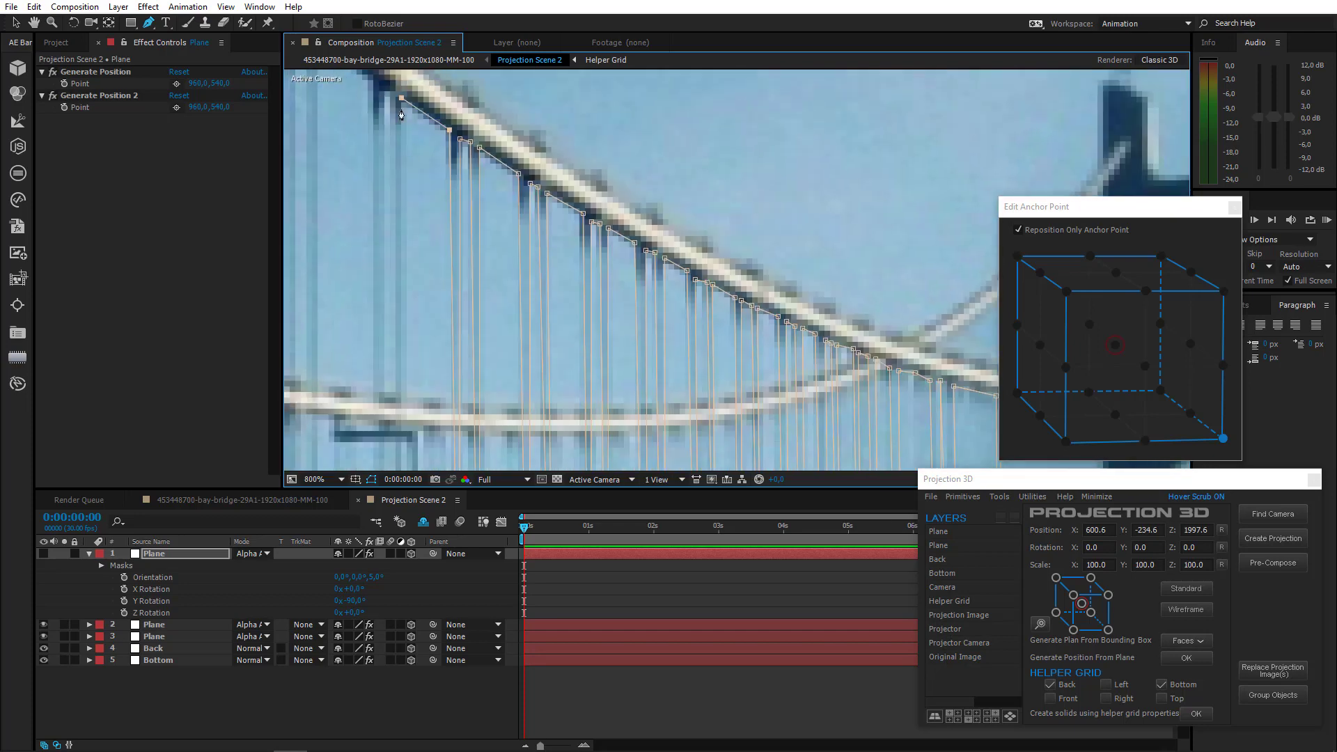
pyautogui.moveTo(401, 446); pyautogui.dragTo(400, 162)
pyautogui.click(400, 397)
pyautogui.moveTo(391, 91); pyautogui.dragTo(428, 557)
pyautogui.click(394, 285)
pyautogui.click(429, 178)
# Mask both strands of the following hanger pair and return the outline to the underside of the main cable
pyautogui.moveTo(377, 137); pyautogui.dragTo(448, 165)
pyautogui.click(445, 164)
pyautogui.moveTo(446, 460); pyautogui.dragTo(449, 65)
pyautogui.click(442, 346)
pyautogui.click(432, 342)
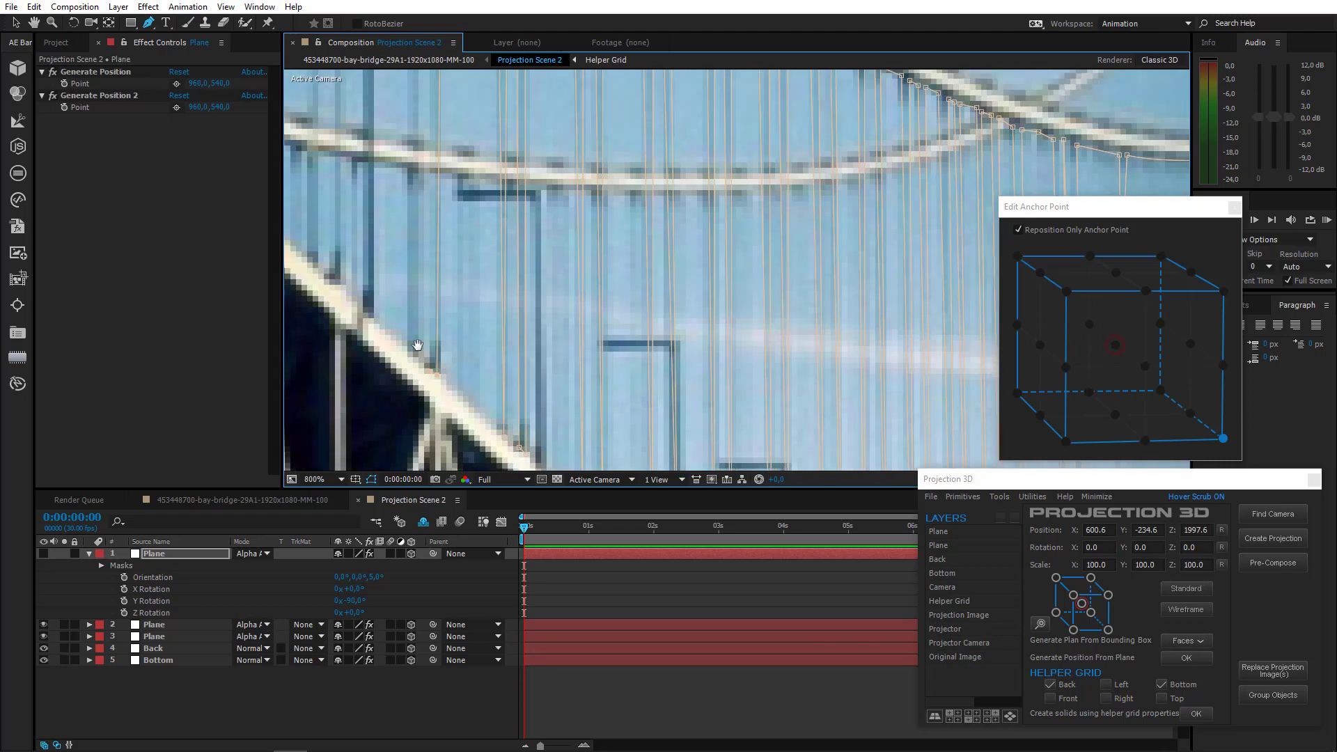
pyautogui.moveTo(419, 349); pyautogui.dragTo(435, 710)
pyautogui.click(448, 154)
pyautogui.click(439, 147)
pyautogui.click(418, 342)
pyautogui.moveTo(439, 459)
pyautogui.mouseDown()
pyautogui.moveTo(425, 78)
pyautogui.moveTo(418, 468)
pyautogui.mouseUp()
pyautogui.click(404, 336)
pyautogui.click(426, 140)
pyautogui.moveTo(426, 141); pyautogui.dragTo(494, 184)
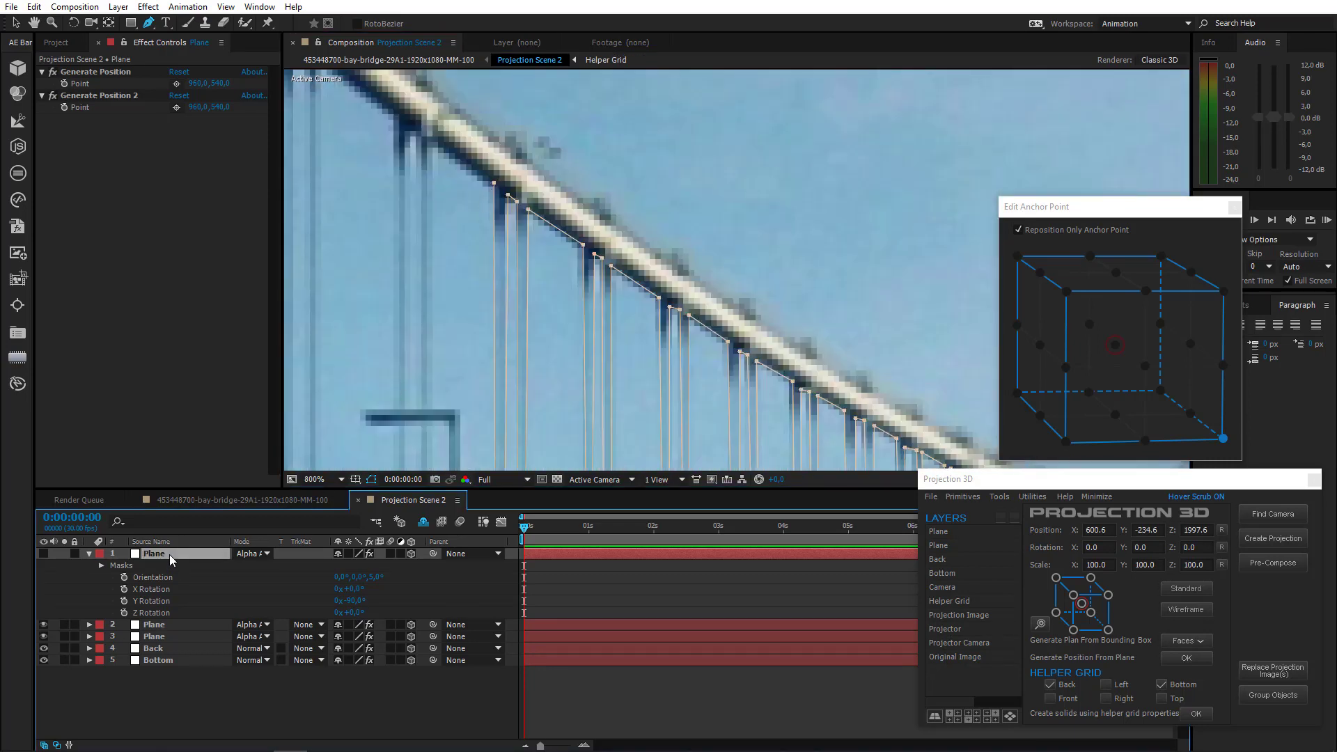
# Reveal the duplicated plane's mask and change Mask 1's outline color to red
pyautogui.press('m')
pyautogui.click(126, 567)
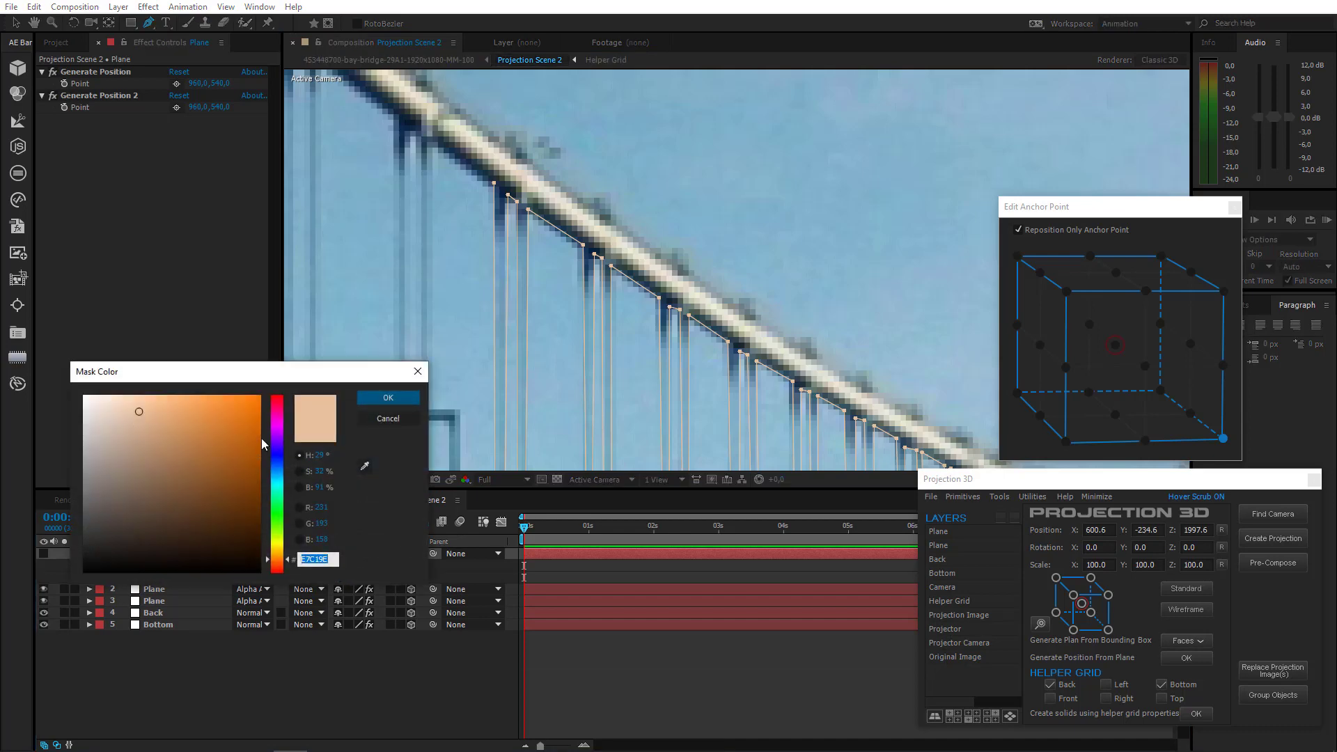
pyautogui.moveTo(276, 421); pyautogui.dragTo(297, 370)
pyautogui.click(388, 398)
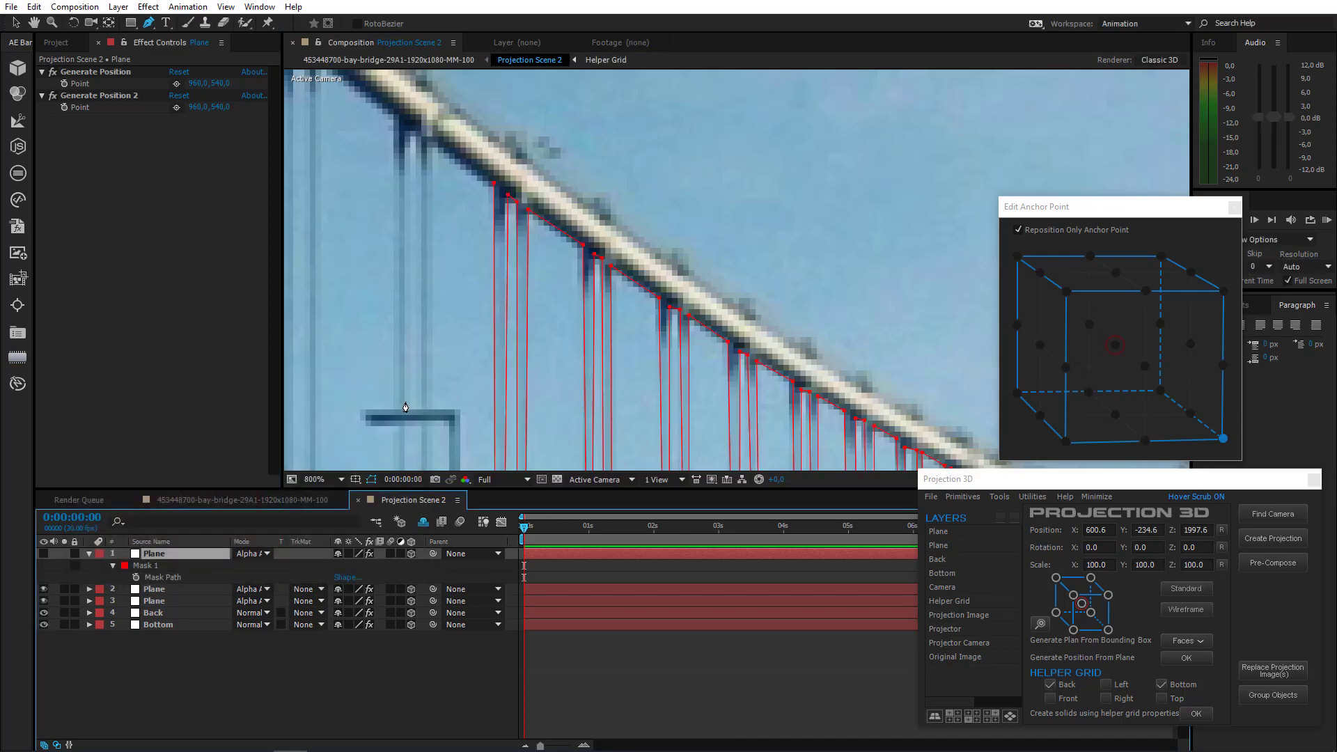
# Resume the red mask outline with the next hanger pair, adding points at the deck rail and the main cable
pyautogui.moveTo(482, 223); pyautogui.dragTo(523, 332)
pyautogui.click(472, 251)
pyautogui.moveTo(418, 445); pyautogui.dragTo(411, 115)
pyautogui.click(600, 410)
pyautogui.click(439, 145)
pyautogui.click(421, 135)
pyautogui.click(411, 356)
pyautogui.click(404, 349)
pyautogui.moveTo(394, 170); pyautogui.dragTo(408, 358)
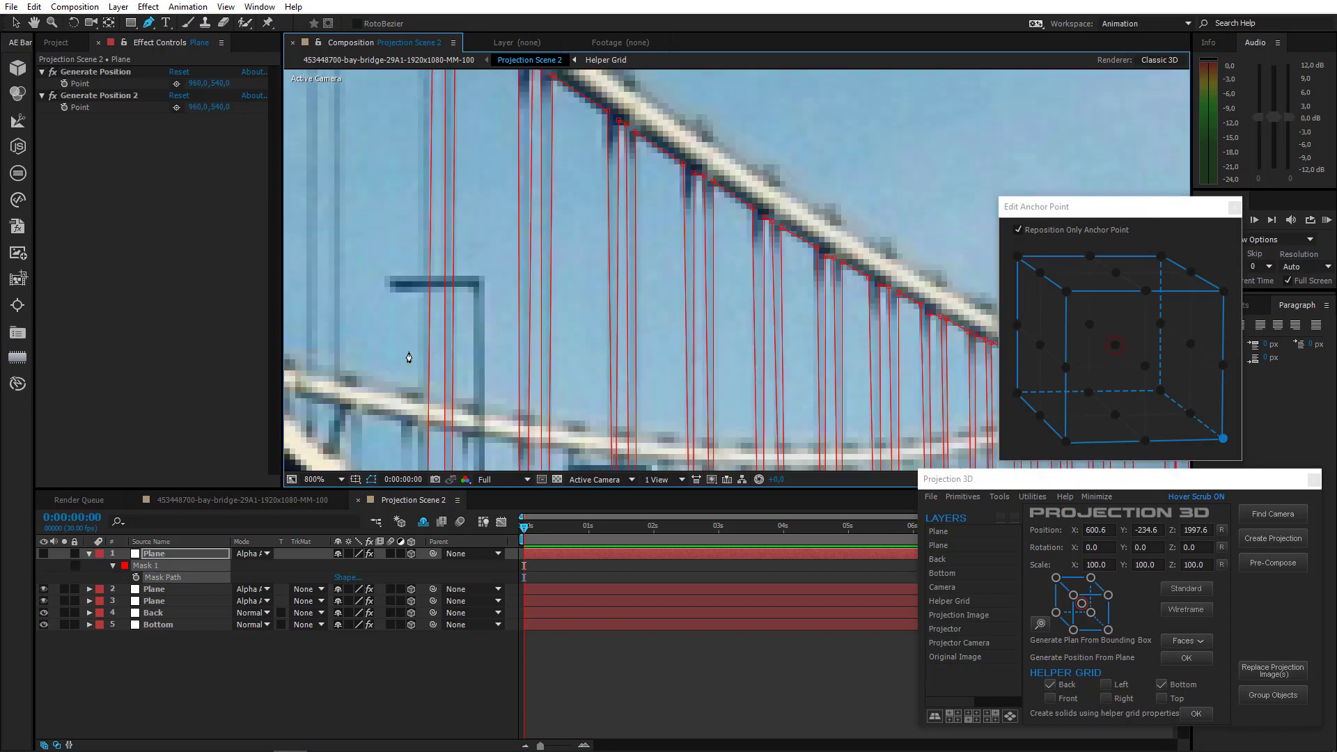
# Continue Mask 1 around the hangers beyond the lamp post, placing paired points at the cable and the deck
pyautogui.click(344, 115)
pyautogui.moveTo(335, 446); pyautogui.dragTo(385, 441)
pyautogui.click(373, 332)
pyautogui.click(366, 325)
pyautogui.click(459, 153)
pyautogui.click(447, 152)
pyautogui.click(408, 416)
pyautogui.moveTo(376, 271); pyautogui.dragTo(380, 299)
pyautogui.click(436, 201)
pyautogui.click(347, 138)
pyautogui.click(349, 397)
pyautogui.click(338, 391)
# Trace the next widely spaced hanger pair in Mask 1 between the main cable and the deck's upper rail
pyautogui.moveTo(345, 439); pyautogui.dragTo(391, 407)
pyautogui.click(399, 158)
pyautogui.click(386, 155)
pyautogui.click(387, 431)
pyautogui.click(378, 424)
pyautogui.click(391, 143)
pyautogui.moveTo(300, 87); pyautogui.dragTo(426, 155)
pyautogui.moveTo(416, 445); pyautogui.dragTo(416, 210)
pyautogui.click(401, 381)
pyautogui.moveTo(400, 382); pyautogui.dragTo(391, 299)
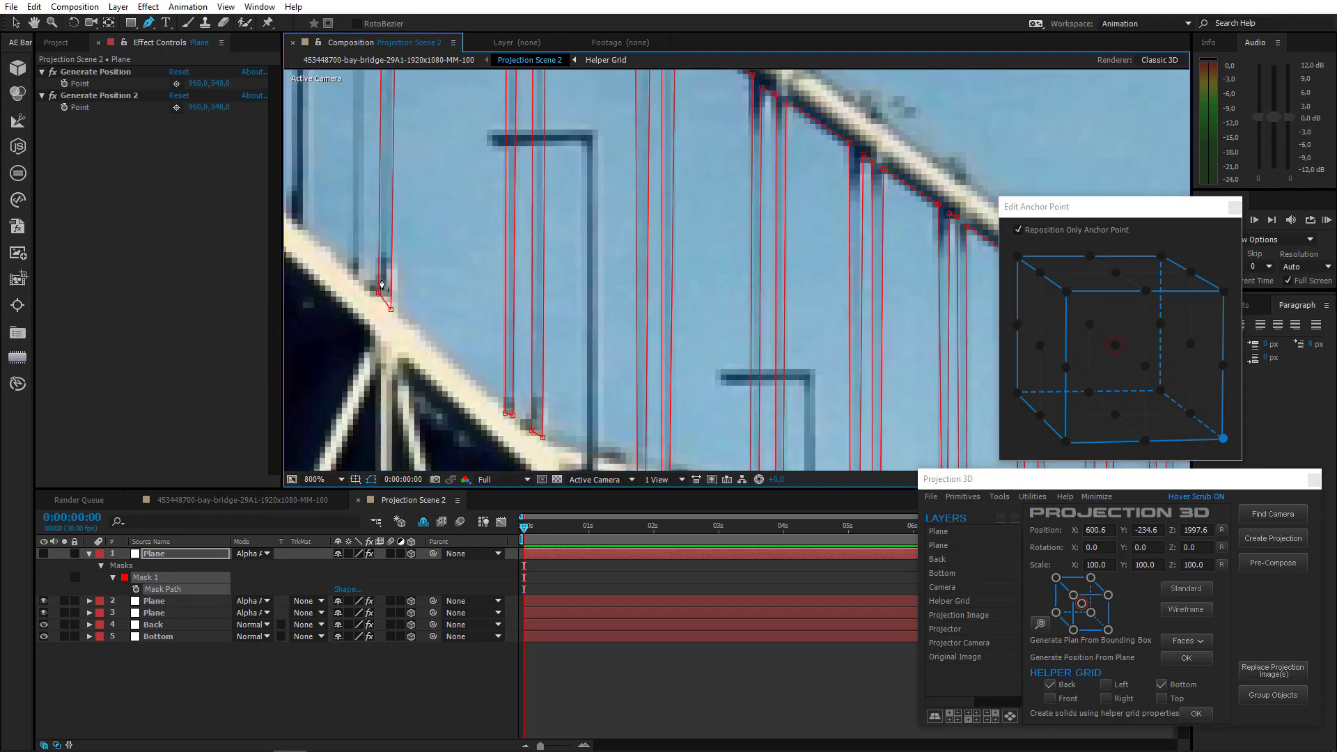
# Finish the hanger's base at the deck rail and outline its neighbouring strand up to the cable and back down
pyautogui.click(382, 287)
pyautogui.moveTo(404, 174); pyautogui.dragTo(418, 467)
pyautogui.click(411, 161)
pyautogui.click(400, 161)
pyautogui.click(392, 194)
pyautogui.moveTo(386, 369); pyautogui.dragTo(379, 44)
pyautogui.click(385, 377)
pyautogui.click(374, 368)
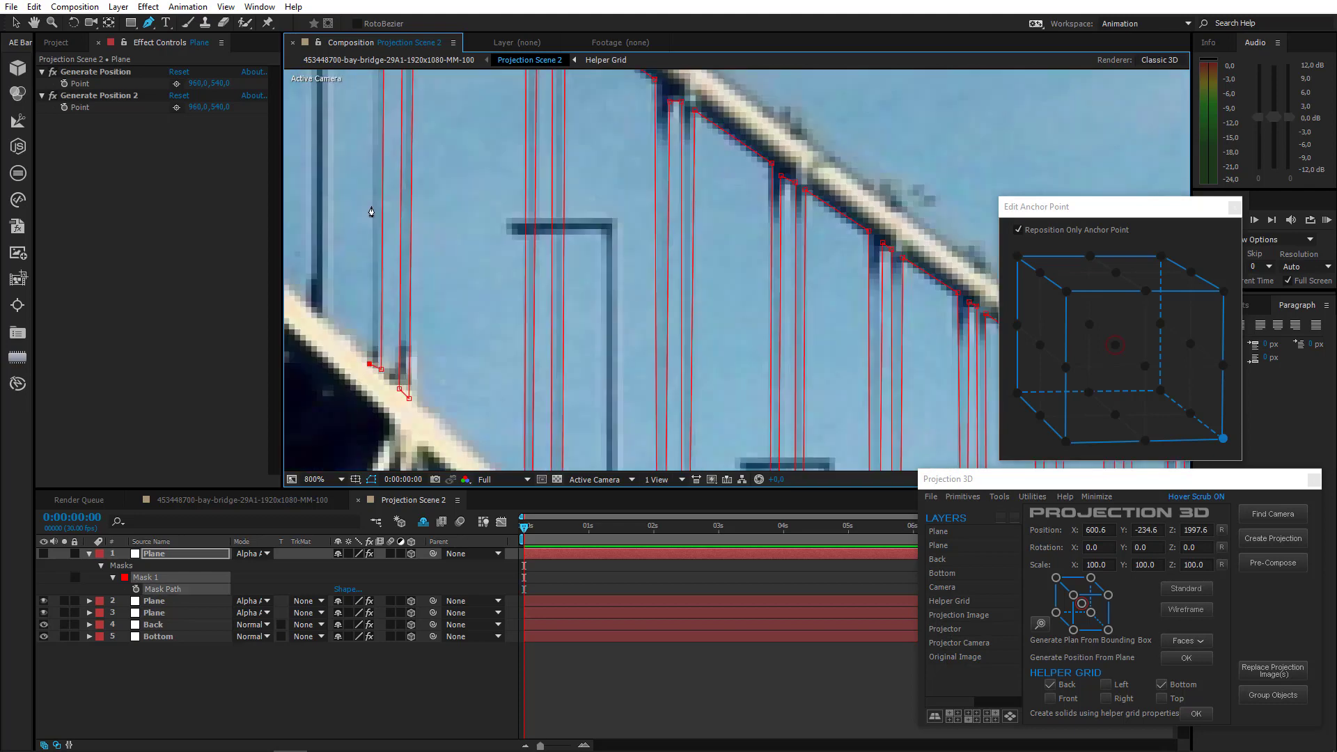
# Continue Mask 1 along the next hanger strand, placing points below the main cable and back at the deck rail
pyautogui.moveTo(369, 104); pyautogui.dragTo(638, 467)
pyautogui.click(642, 224)
pyautogui.moveTo(642, 224); pyautogui.dragTo(782, 294)
pyautogui.click(662, 210)
pyautogui.moveTo(653, 435); pyautogui.dragTo(566, 124)
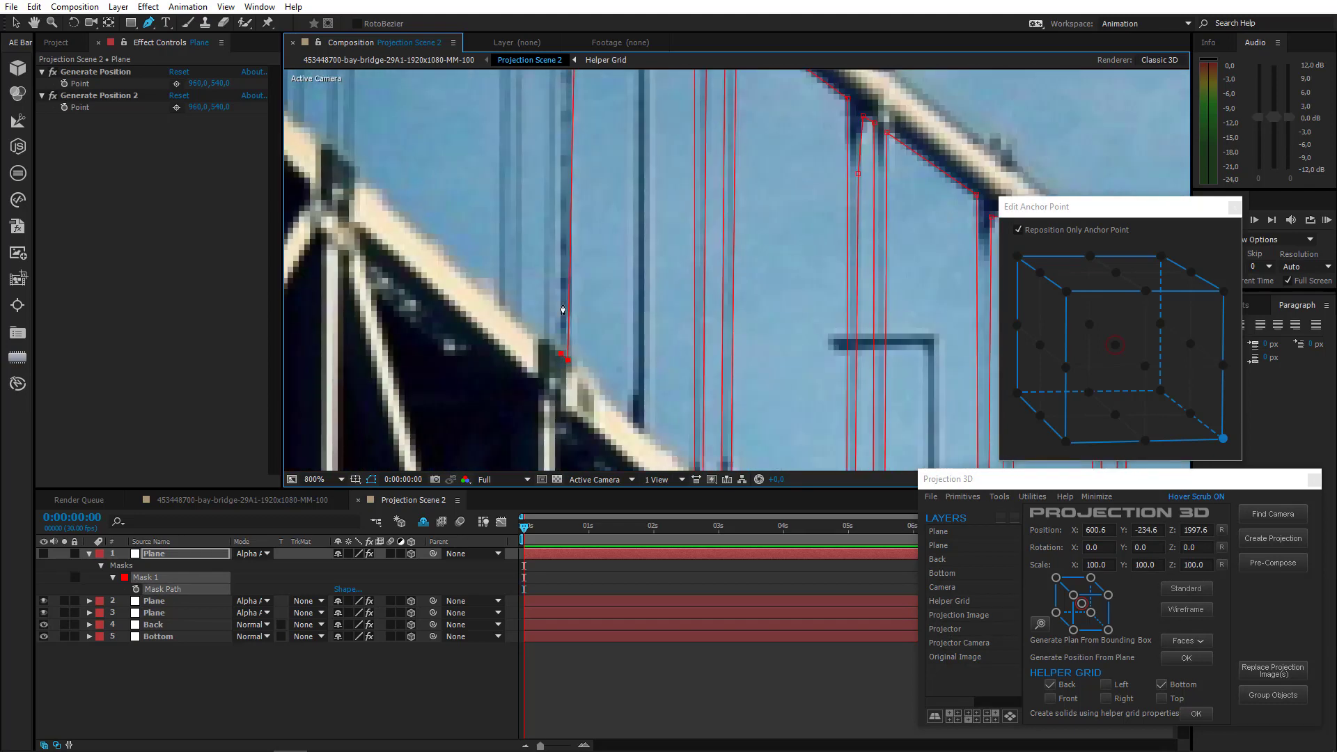
# Trace the hanger that crosses the lamp arm in Mask 1, adding points at the cable and at the deck
pyautogui.moveTo(561, 240); pyautogui.dragTo(565, 445)
pyautogui.click(572, 84)
pyautogui.click(564, 85)
pyautogui.click(538, 315)
pyautogui.moveTo(554, 390); pyautogui.dragTo(502, 463)
pyautogui.click(529, 307)
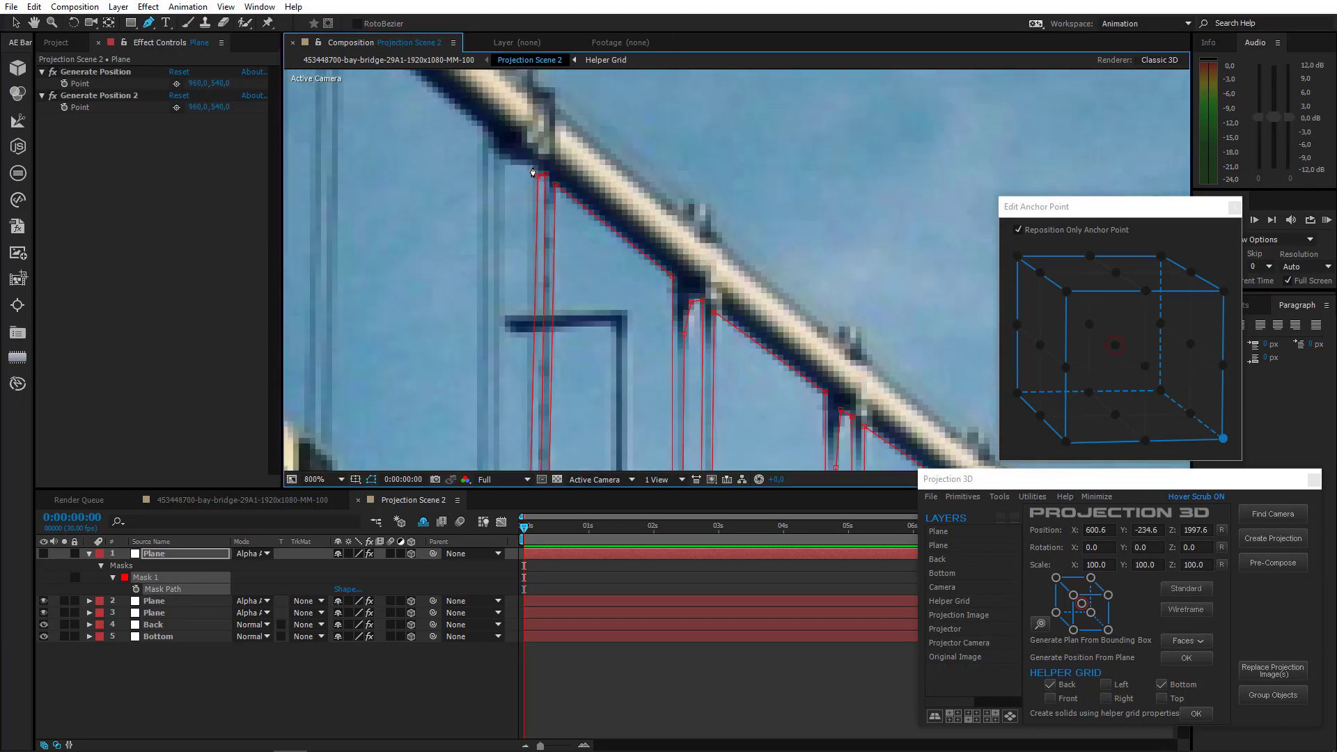
# Outline the hanger strands at the lamp arm's tip, with point pairs at the cable's underside and the deck rail
pyautogui.click(533, 167)
pyautogui.click(505, 158)
pyautogui.moveTo(500, 394); pyautogui.dragTo(468, 383)
pyautogui.click(500, 390)
pyautogui.click(486, 383)
pyautogui.click(481, 158)
pyautogui.click(477, 160)
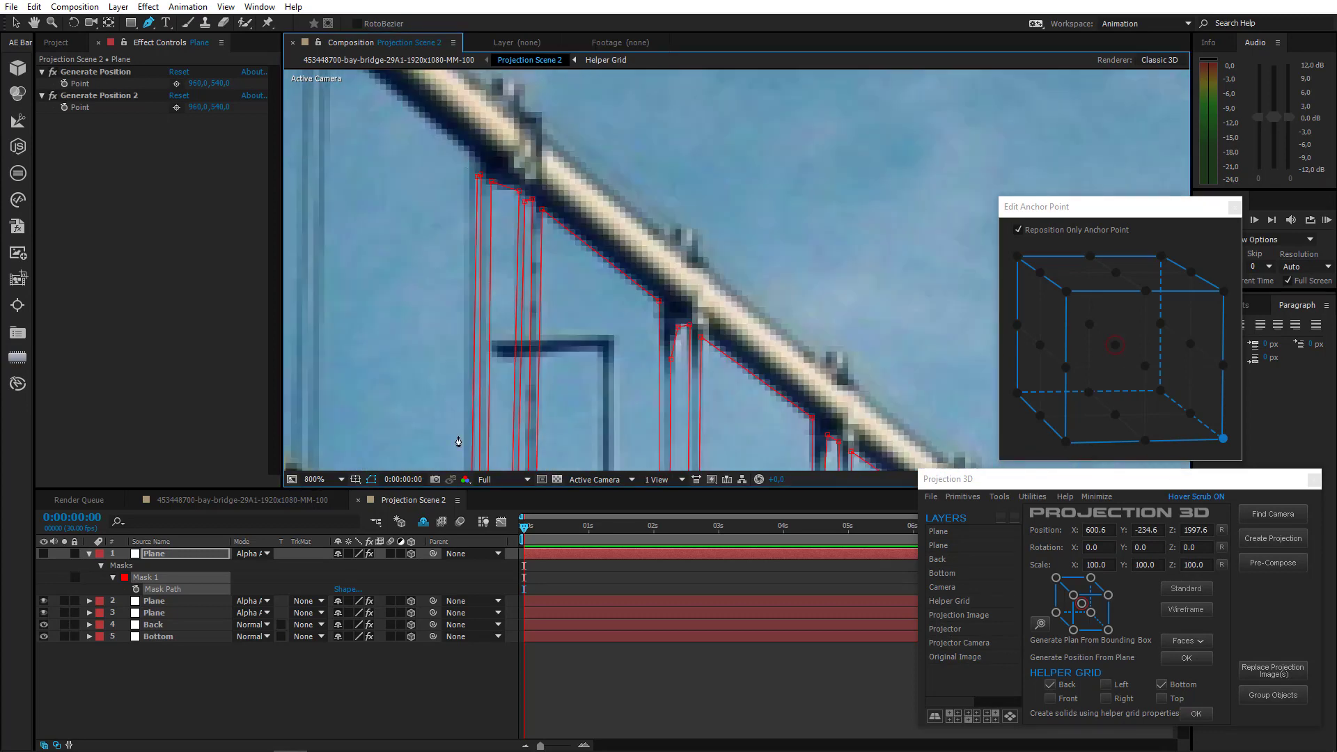
# Extend the mask outline along the cable to the next hanger beyond the lamp arm and trace its first strand
pyautogui.click(470, 150)
pyautogui.moveTo(362, 139); pyautogui.dragTo(491, 244)
pyautogui.click(460, 145)
pyautogui.click(463, 313)
pyautogui.moveTo(461, 390)
pyautogui.mouseDown()
pyautogui.moveTo(473, 136)
pyautogui.moveTo(456, 400)
pyautogui.mouseUp()
pyautogui.click(453, 307)
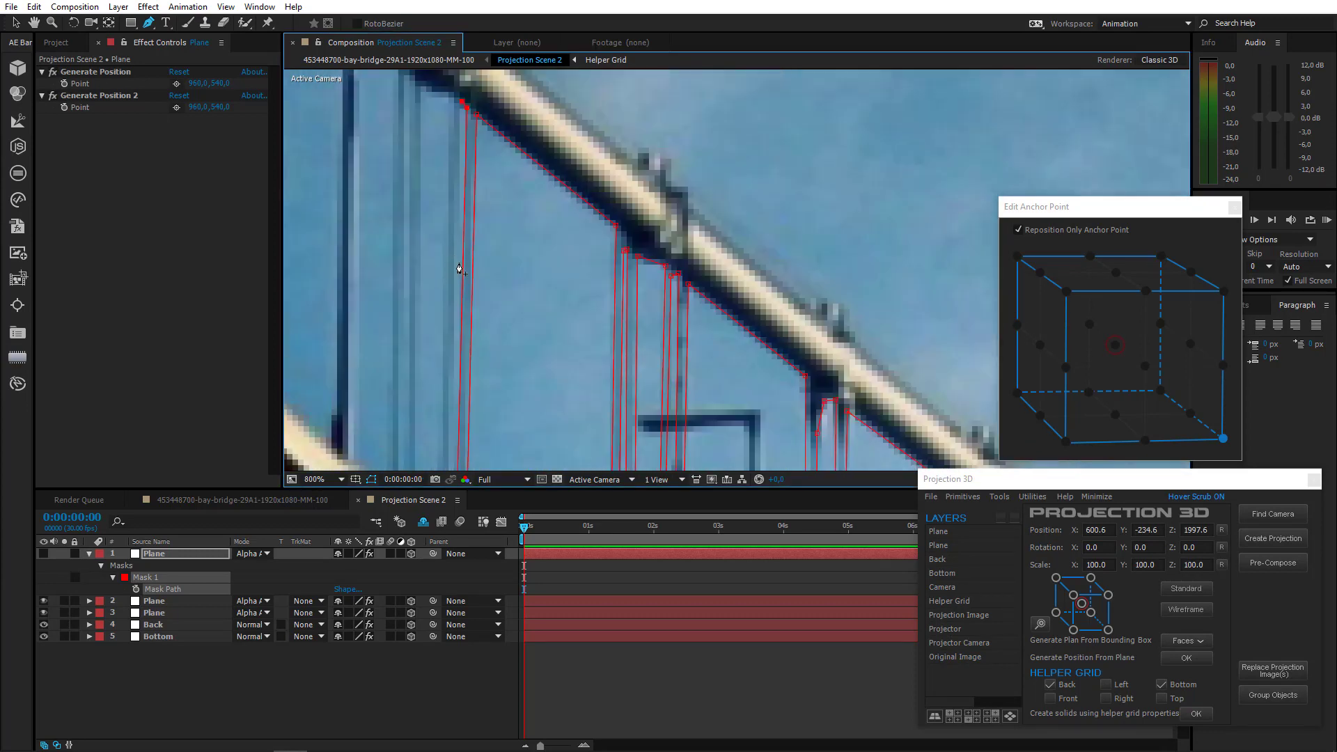
# Place the deck rail points of this hanger and return the outline to the cable around its adjacent strand
pyautogui.click(428, 409)
pyautogui.click(418, 402)
pyautogui.moveTo(457, 320); pyautogui.dragTo(430, 174)
pyautogui.click(456, 168)
pyautogui.click(427, 159)
pyautogui.click(421, 376)
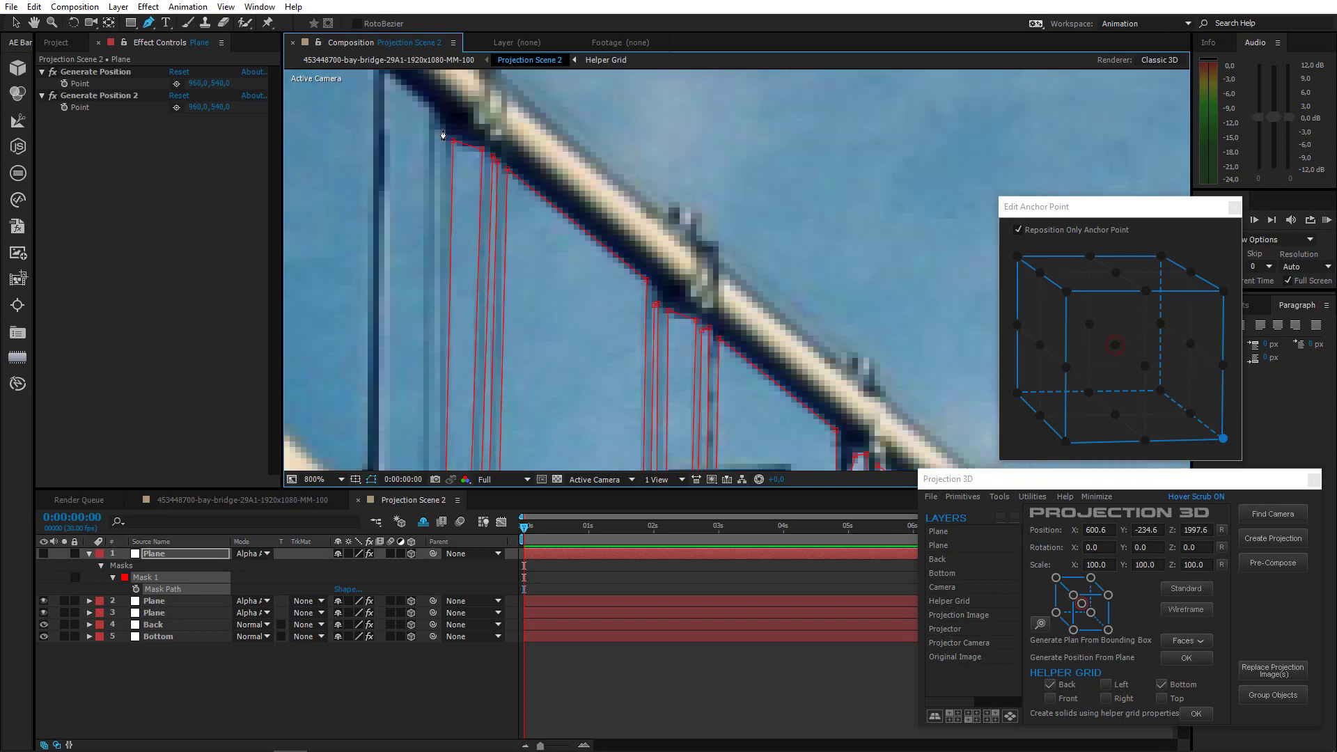
# Outline the strand beside the next lamp post down to the deck, then take the mask path back up to the cable
pyautogui.click(443, 131)
pyautogui.click(435, 134)
pyautogui.moveTo(435, 376)
pyautogui.mouseDown()
pyautogui.moveTo(414, 182)
pyautogui.moveTo(429, 380)
pyautogui.mouseUp()
pyautogui.click(409, 361)
pyautogui.click(399, 356)
pyautogui.click(430, 108)
pyautogui.click(396, 80)
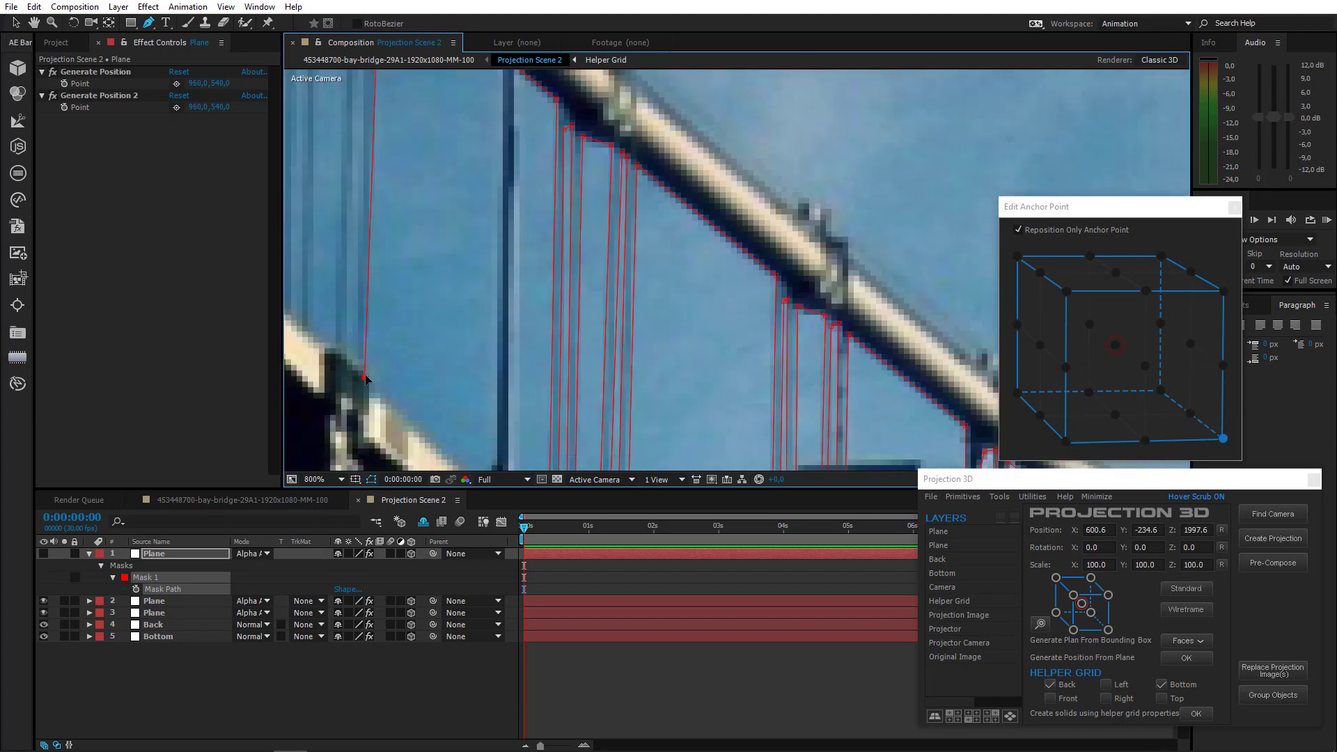
# Trace the first two strands of the hanger group beyond the lamp post between deck rail and cable clamp
pyautogui.click(356, 372)
pyautogui.click(363, 128)
pyautogui.moveTo(358, 188); pyautogui.dragTo(353, 126)
pyautogui.click(344, 284)
pyautogui.click(334, 279)
pyautogui.moveTo(383, 257); pyautogui.dragTo(433, 344)
pyautogui.click(431, 161)
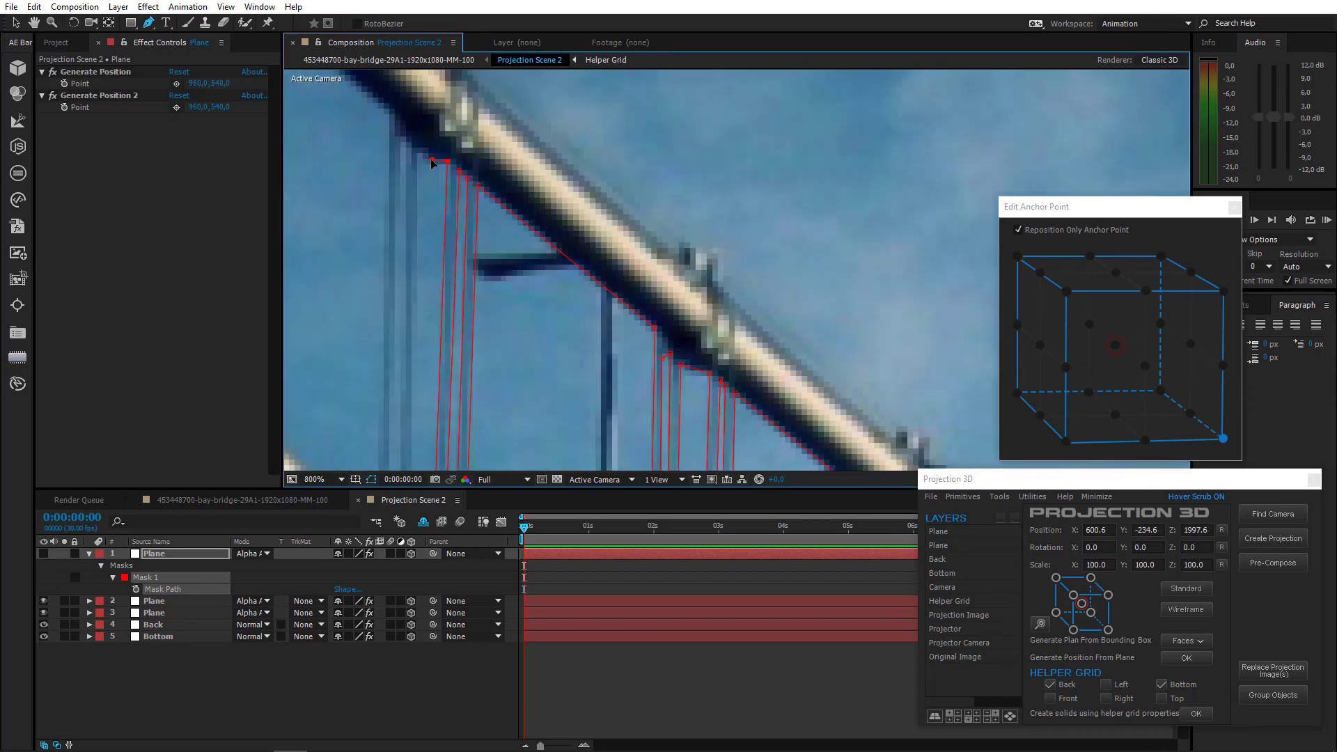
# Mask the remaining strands of this hanger group with alternating points at the deck and under the cable clamp
pyautogui.moveTo(423, 390); pyautogui.dragTo(424, 157)
pyautogui.click(409, 320)
pyautogui.click(403, 316)
pyautogui.moveTo(390, 87); pyautogui.dragTo(413, 248)
pyautogui.click(430, 158)
pyautogui.click(393, 428)
pyautogui.moveTo(418, 334); pyautogui.dragTo(418, 439)
pyautogui.click(381, 421)
# Carry the outline along the cable's underside to the following hanger group and trace its first strand
pyautogui.click(417, 253)
pyautogui.moveTo(418, 254); pyautogui.dragTo(668, 397)
pyautogui.click(433, 204)
pyautogui.moveTo(422, 383); pyautogui.dragTo(423, 425)
pyautogui.click(426, 393)
pyautogui.click(428, 211)
# Complete the other strands of that hanger group, ending the outline at the cable's underside
pyautogui.click(398, 383)
pyautogui.click(425, 169)
pyautogui.click(381, 354)
pyautogui.click(388, 169)
pyautogui.click(383, 340)
pyautogui.click(425, 173)
pyautogui.moveTo(404, 167); pyautogui.dragTo(707, 442)
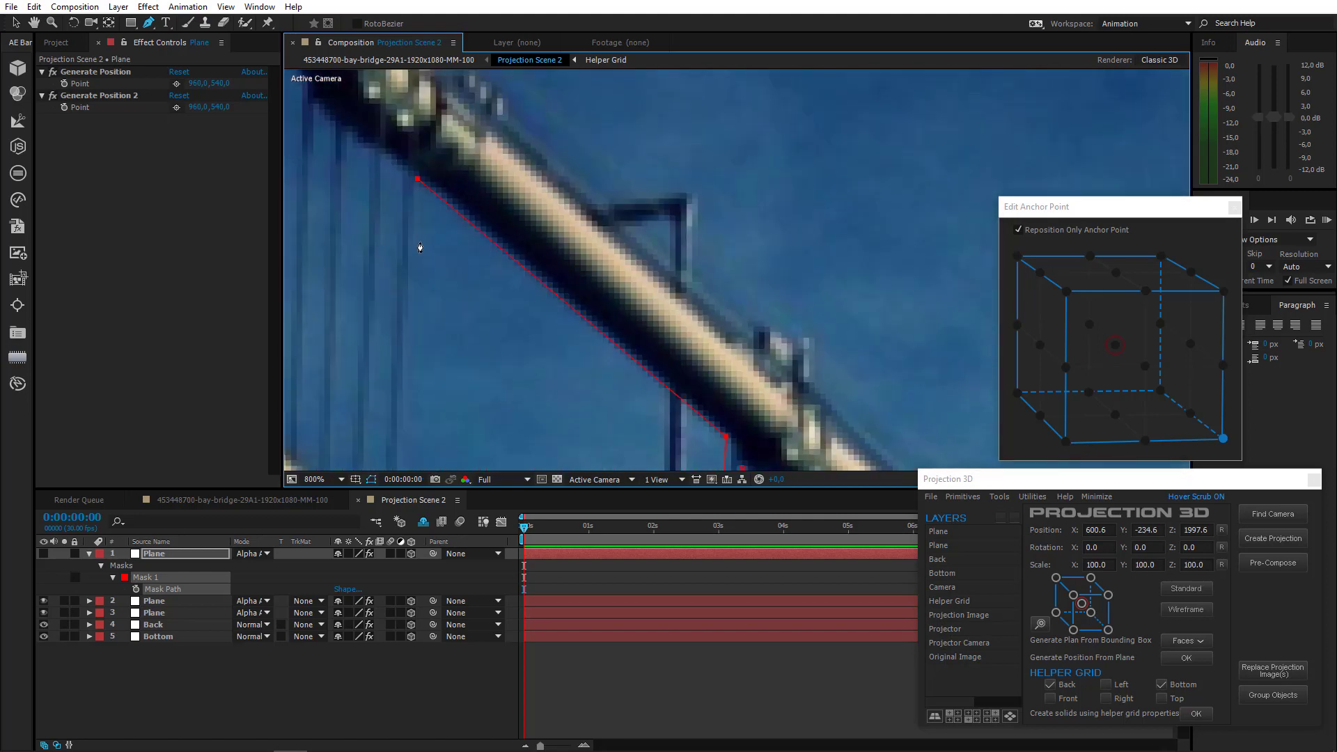
# Start tracing the four-strand hanger group at the next cable clamp, alternating between cable and deck points
pyautogui.moveTo(417, 425); pyautogui.dragTo(417, 160)
pyautogui.click(407, 286)
pyautogui.moveTo(385, 227); pyautogui.dragTo(411, 181)
pyautogui.click(400, 355)
pyautogui.click(426, 131)
pyautogui.click(400, 110)
pyautogui.click(397, 307)
# Outline the remaining strands of the four-strand hanger group down to their deck rail bases
pyautogui.click(436, 172)
pyautogui.click(410, 152)
pyautogui.moveTo(407, 286); pyautogui.dragTo(408, 181)
pyautogui.click(411, 384)
pyautogui.click(409, 179)
pyautogui.click(386, 358)
pyautogui.click(378, 353)
# Run the mask along the cable's underside to the next hanger cluster and down its outer strand to the deck
pyautogui.moveTo(391, 98); pyautogui.dragTo(451, 355)
pyautogui.click(456, 263)
pyautogui.moveTo(370, 133); pyautogui.dragTo(745, 418)
pyautogui.click(392, 160)
pyautogui.moveTo(386, 410); pyautogui.dragTo(484, 139)
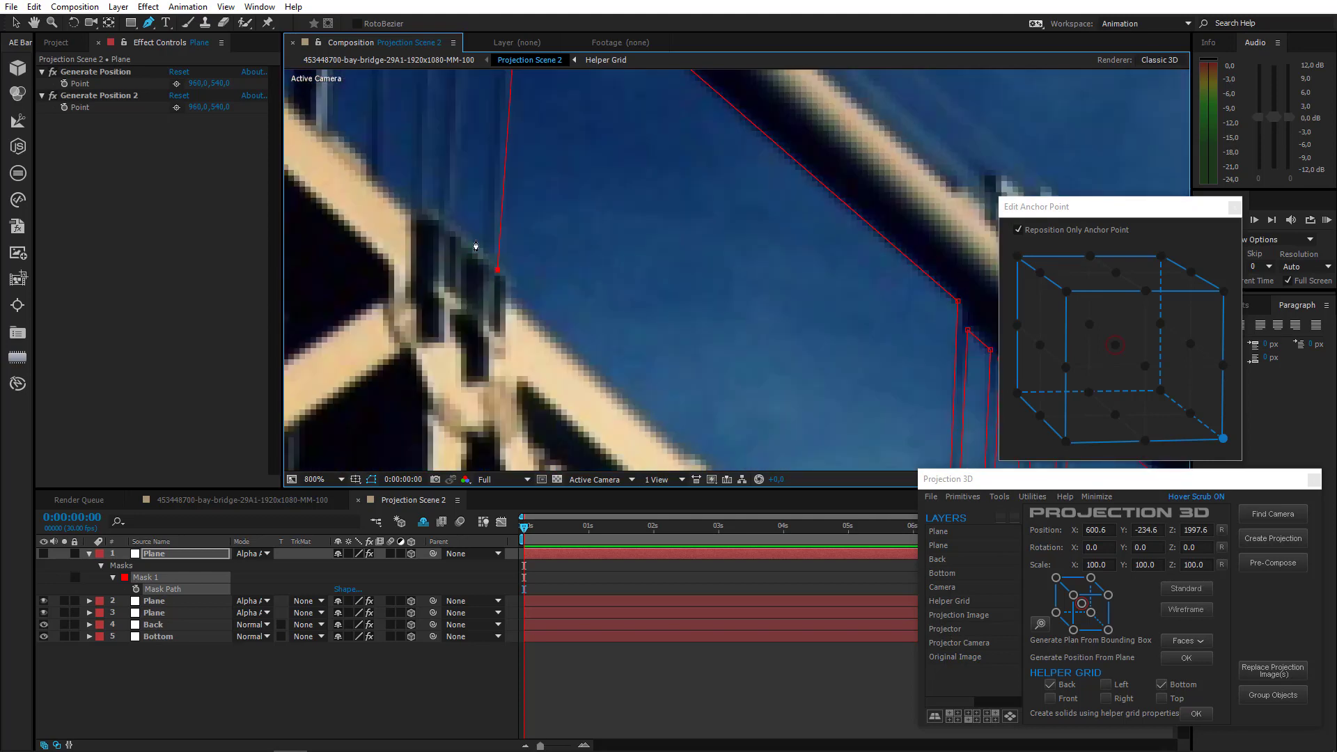
pyautogui.click(474, 244)
pyautogui.moveTo(479, 91); pyautogui.dragTo(461, 398)
# Trace the cluster's next two gaps between strands, pairing points at the cable clamp and the deck rail
pyautogui.click(499, 233)
pyautogui.click(472, 220)
pyautogui.click(449, 372)
pyautogui.click(435, 362)
pyautogui.click(448, 200)
pyautogui.click(425, 183)
# Outline the cluster's last gap between strands from the deck up to the cable and back to the deck rail
pyautogui.click(414, 386)
pyautogui.click(400, 376)
pyautogui.moveTo(364, 217); pyautogui.dragTo(378, 362)
pyautogui.click(429, 200)
pyautogui.click(403, 173)
pyautogui.click(394, 383)
pyautogui.click(378, 372)
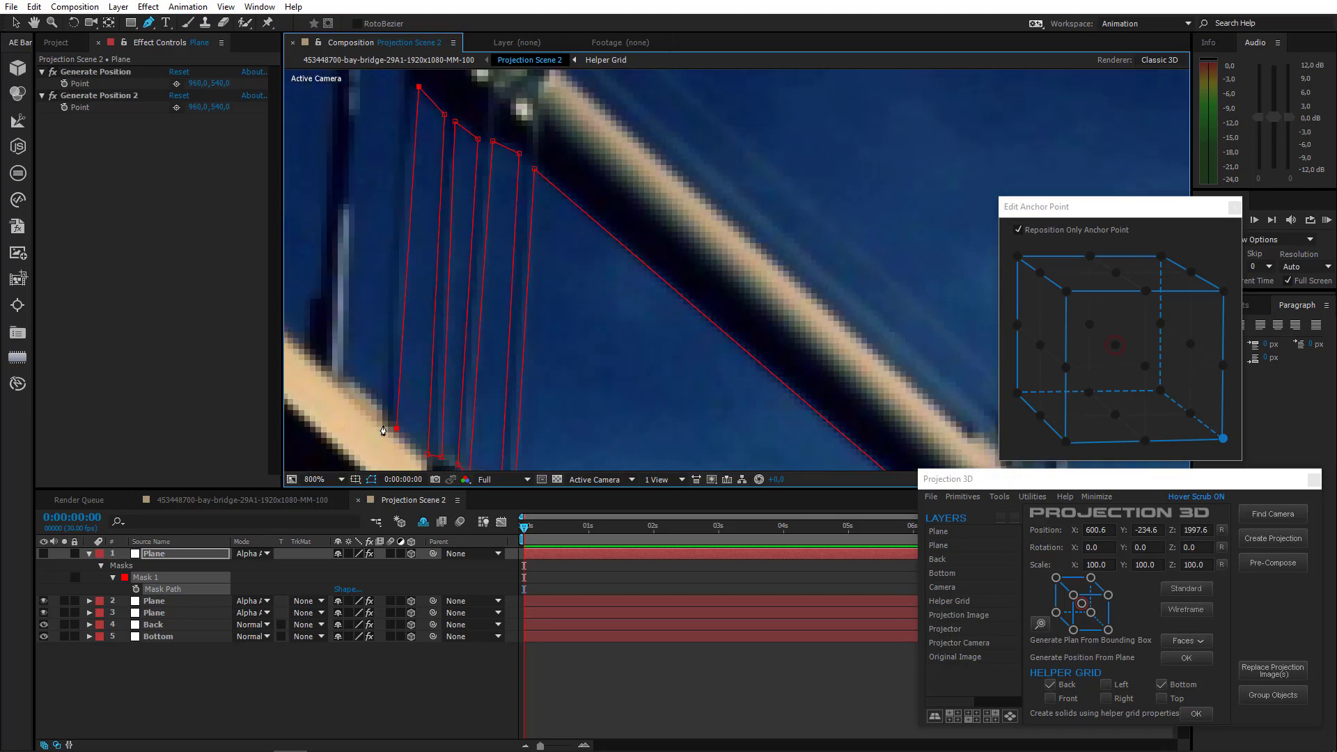
# Close the cluster's last strand at the cable and extend the outline along the underside to the following hanger cluster
pyautogui.click(411, 163)
pyautogui.moveTo(380, 153); pyautogui.dragTo(526, 396)
pyautogui.scroll(-1, 543, 362)
pyautogui.moveTo(523, 280); pyautogui.dragTo(617, 409)
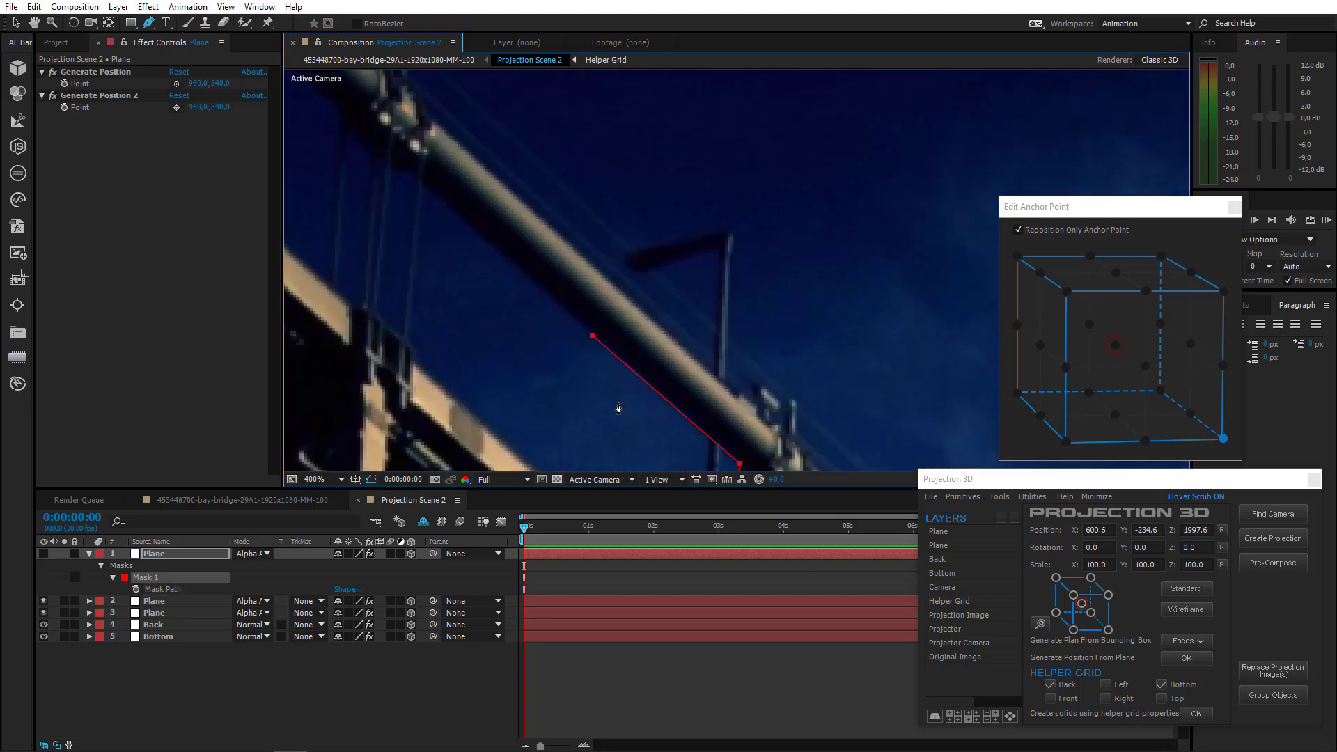
pyautogui.click(425, 185)
pyautogui.moveTo(511, 280); pyautogui.dragTo(815, 345)
# Mask the first strands of the hanger cluster nearest the photo's upper edge, between deck rail and cable
pyautogui.scroll(1, 801, 334)
pyautogui.moveTo(720, 232); pyautogui.dragTo(620, 90)
pyautogui.click(589, 397)
pyautogui.click(577, 385)
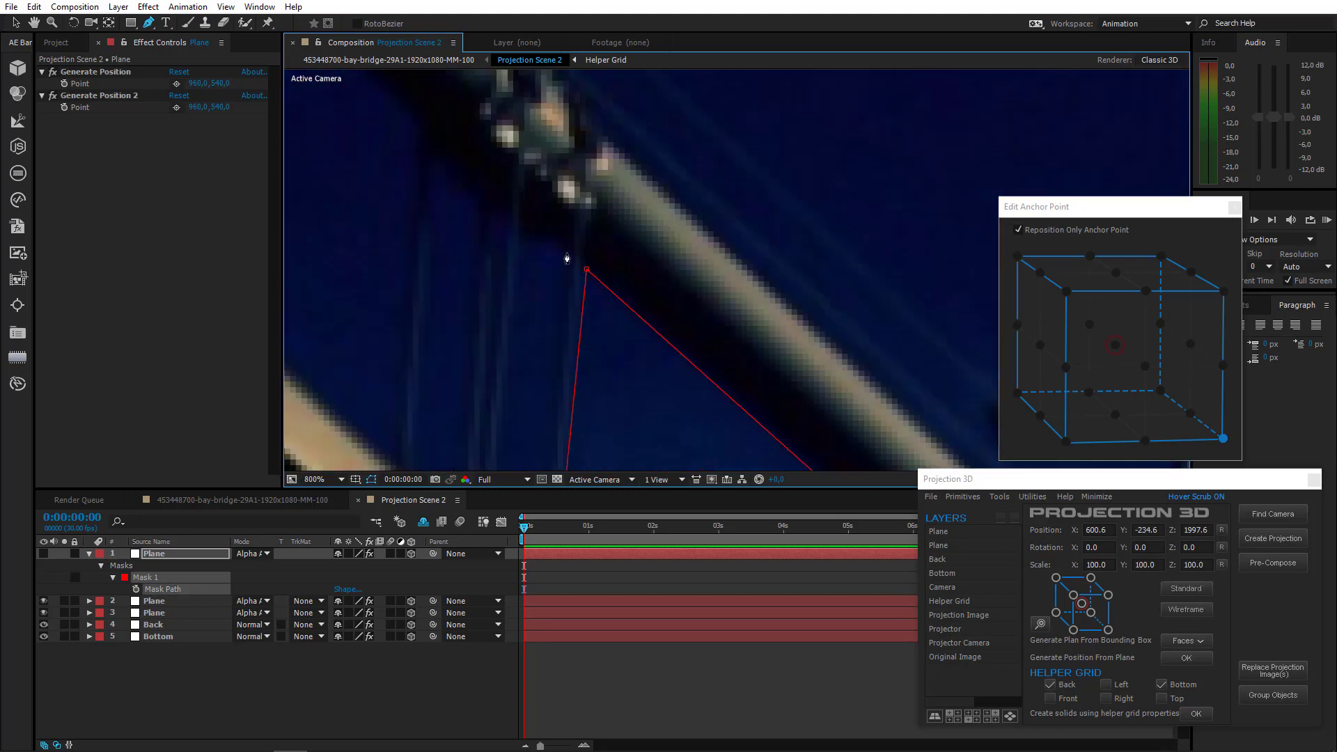
pyautogui.click(565, 255)
pyautogui.click(521, 231)
pyautogui.click(493, 370)
pyautogui.click(466, 352)
# Trace the final strands of the uppermost hanger cluster and bring the outline back to the cable's underside
pyautogui.moveTo(495, 209); pyautogui.dragTo(504, 445)
pyautogui.click(493, 286)
pyautogui.click(454, 246)
pyautogui.click(431, 424)
pyautogui.click(413, 413)
pyautogui.moveTo(411, 413); pyautogui.dragTo(469, 413)
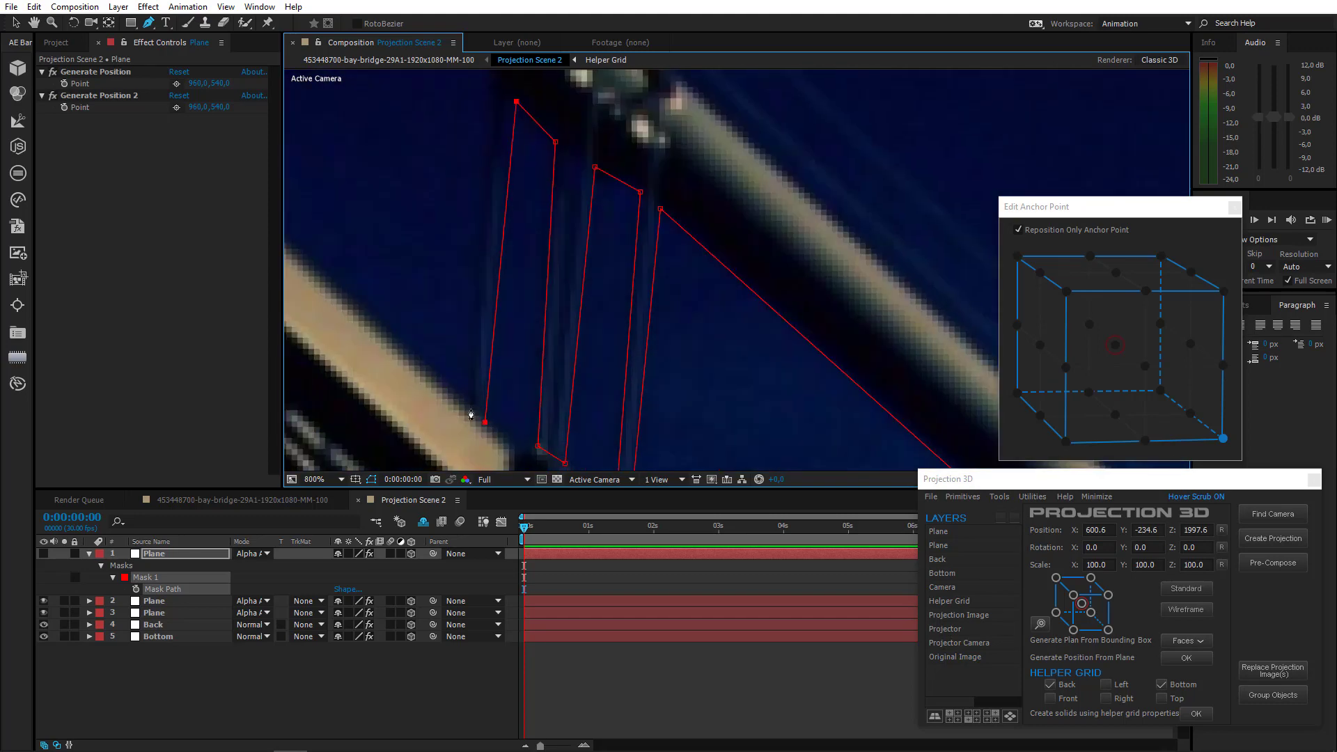
pyautogui.moveTo(477, 132); pyautogui.dragTo(480, 387)
pyautogui.click(496, 317)
# Wrap the outline over the cable's end at the photo's upper edge and around the first clamp's upright fittings
pyautogui.moveTo(448, 274); pyautogui.dragTo(683, 367)
pyautogui.click(480, 193)
pyautogui.click(837, 318)
pyautogui.click(862, 255)
pyautogui.moveTo(872, 377); pyautogui.dragTo(707, 244)
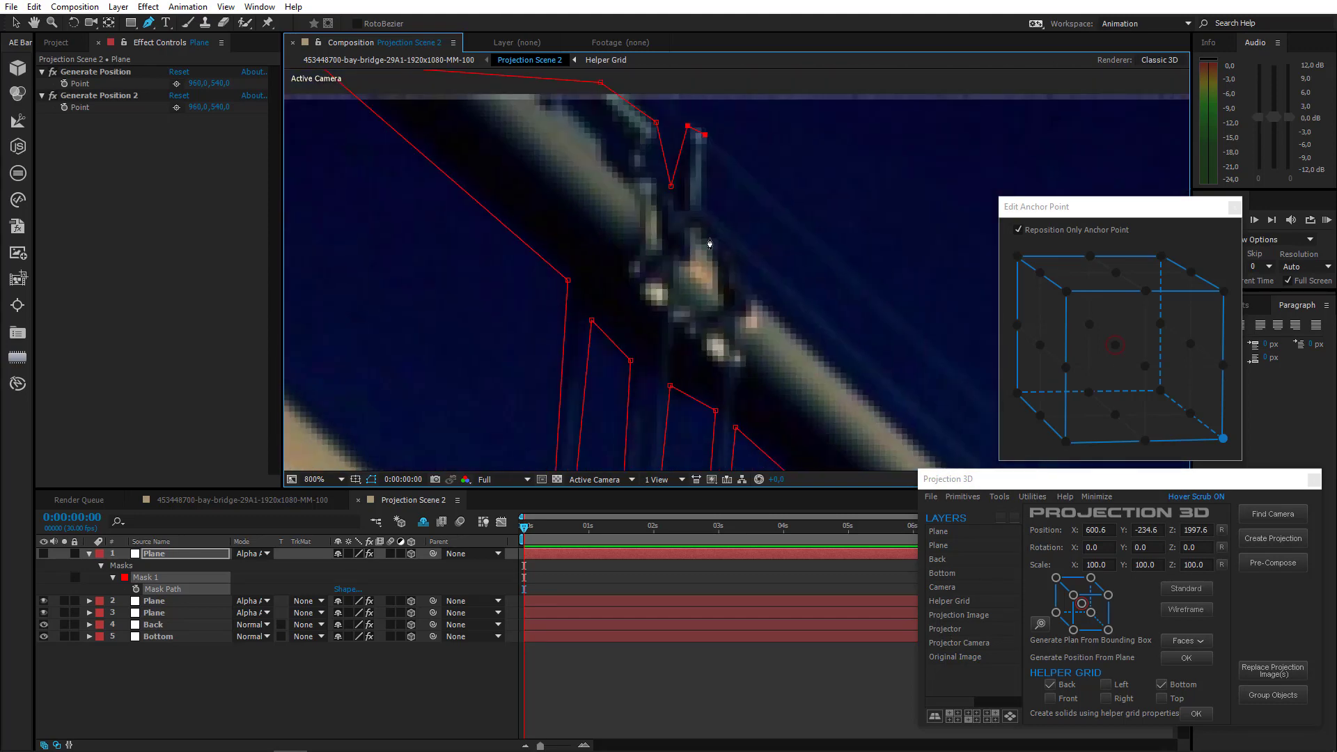
# Finish the first clamp and follow the cable's upper edge downhill to the next clamp
pyautogui.click(732, 262)
pyautogui.moveTo(801, 335); pyautogui.dragTo(574, 191)
pyautogui.click(743, 343)
pyautogui.moveTo(814, 414); pyautogui.dragTo(604, 211)
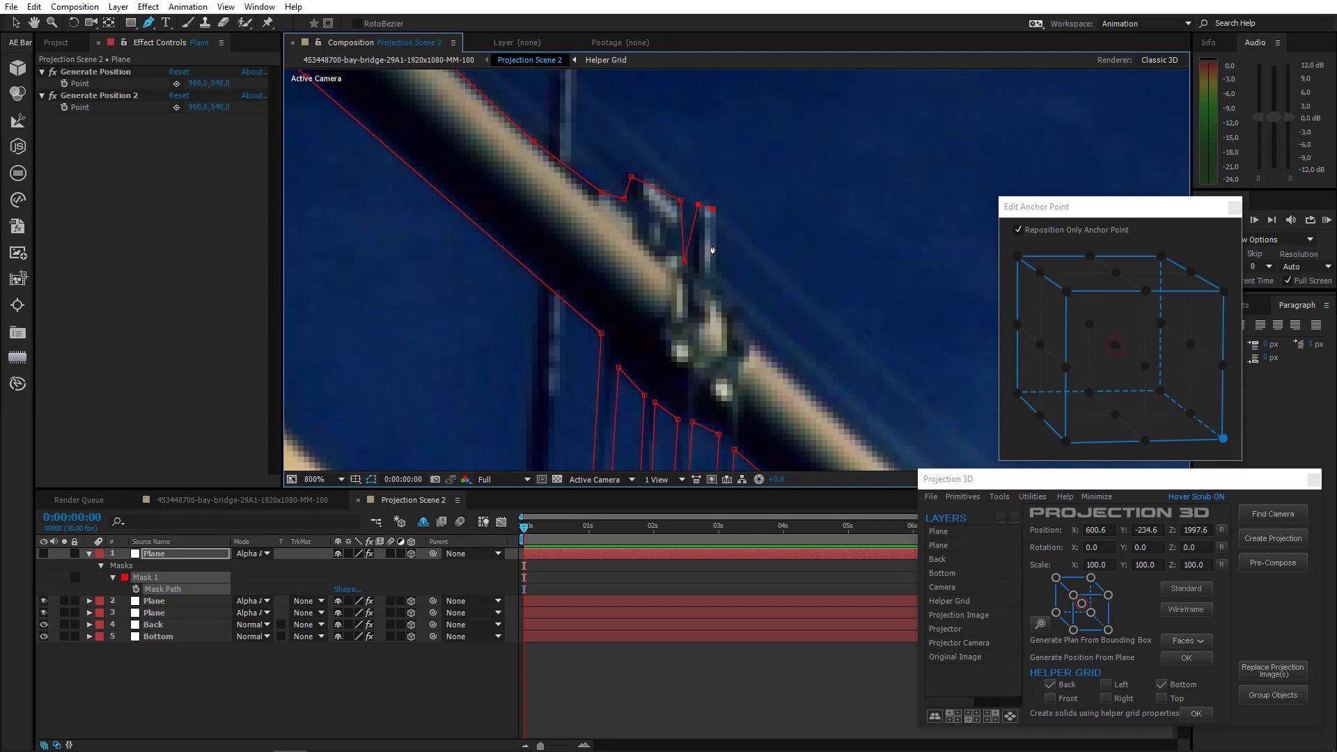
# Outline the second clamp's fittings and continue along the cable's upper edge past the third clamp's upright
pyautogui.click(712, 273)
pyautogui.click(750, 343)
pyautogui.moveTo(822, 418); pyautogui.dragTo(626, 230)
pyautogui.click(761, 337)
pyautogui.moveTo(885, 432); pyautogui.dragTo(572, 204)
pyautogui.click(686, 307)
pyautogui.moveTo(814, 462); pyautogui.dragTo(556, 235)
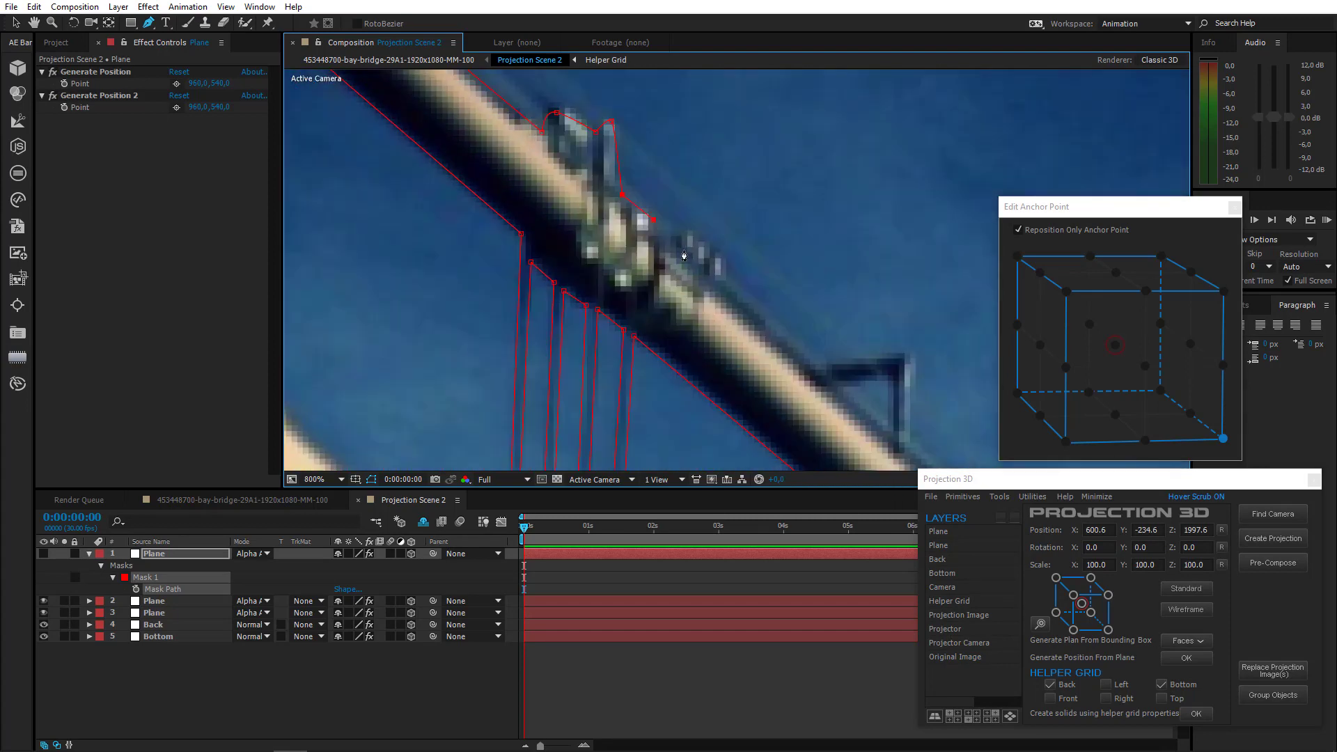
# Trace past the third clamp and extend the mask along the cable's upper edge beyond it
pyautogui.click(630, 206)
pyautogui.click(635, 248)
pyautogui.moveTo(704, 337); pyautogui.dragTo(612, 232)
pyautogui.click(648, 244)
pyautogui.moveTo(814, 393); pyautogui.dragTo(646, 287)
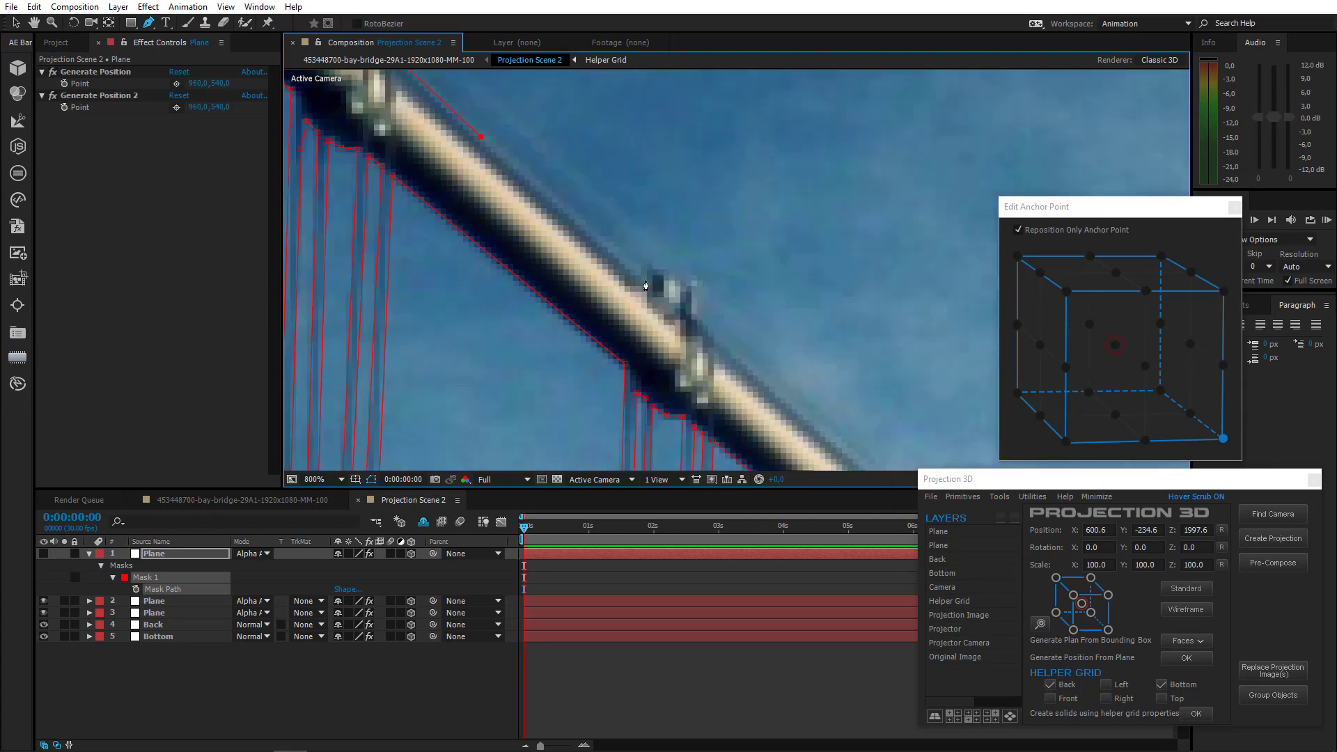
# Continue the upper-edge outline around the tops of the next small cable clamps
pyautogui.click(704, 330)
pyautogui.moveTo(801, 425); pyautogui.dragTo(627, 250)
pyautogui.click(654, 269)
pyautogui.scroll(1, 654, 269)
pyautogui.click(791, 269)
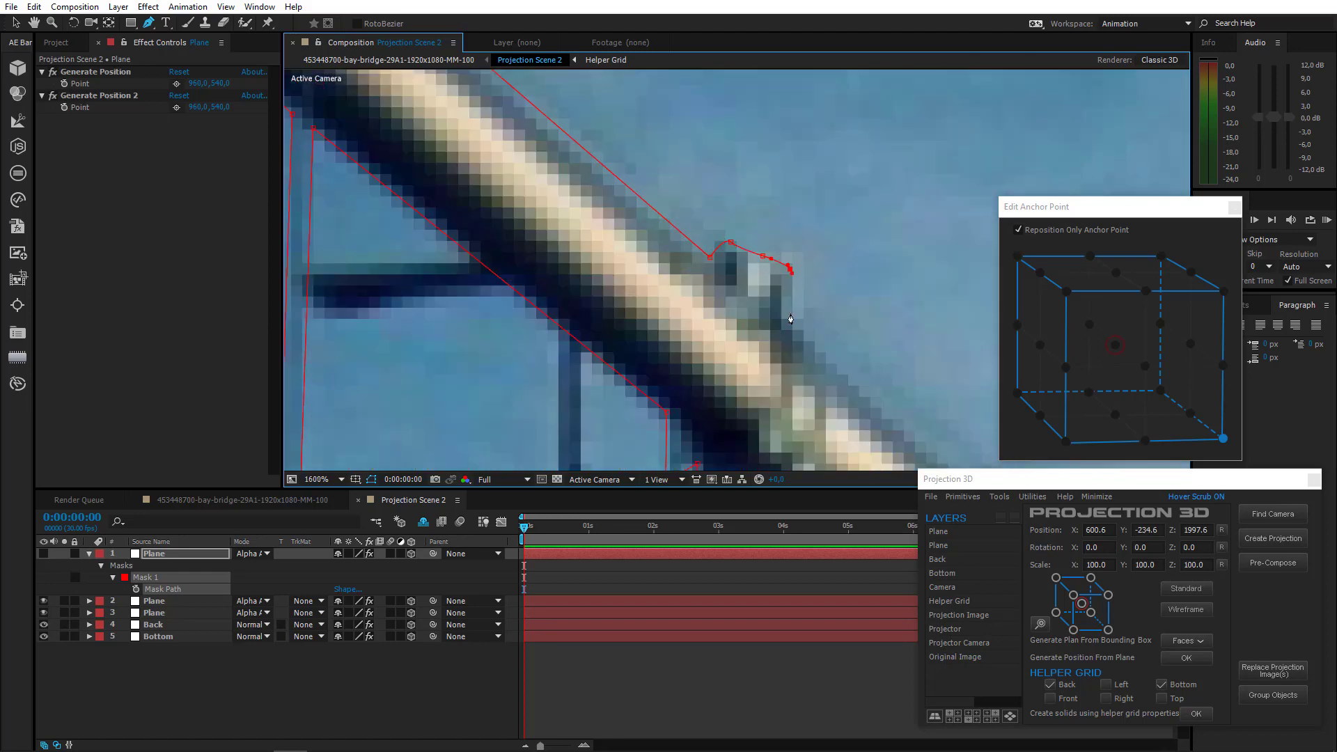
# Bring the outline down the clamp's far side and along the upper edge to the following clamp bracket
pyautogui.click(791, 373)
pyautogui.moveTo(871, 418); pyautogui.dragTo(693, 234)
pyautogui.click(817, 358)
pyautogui.click(854, 382)
pyautogui.click(667, 317)
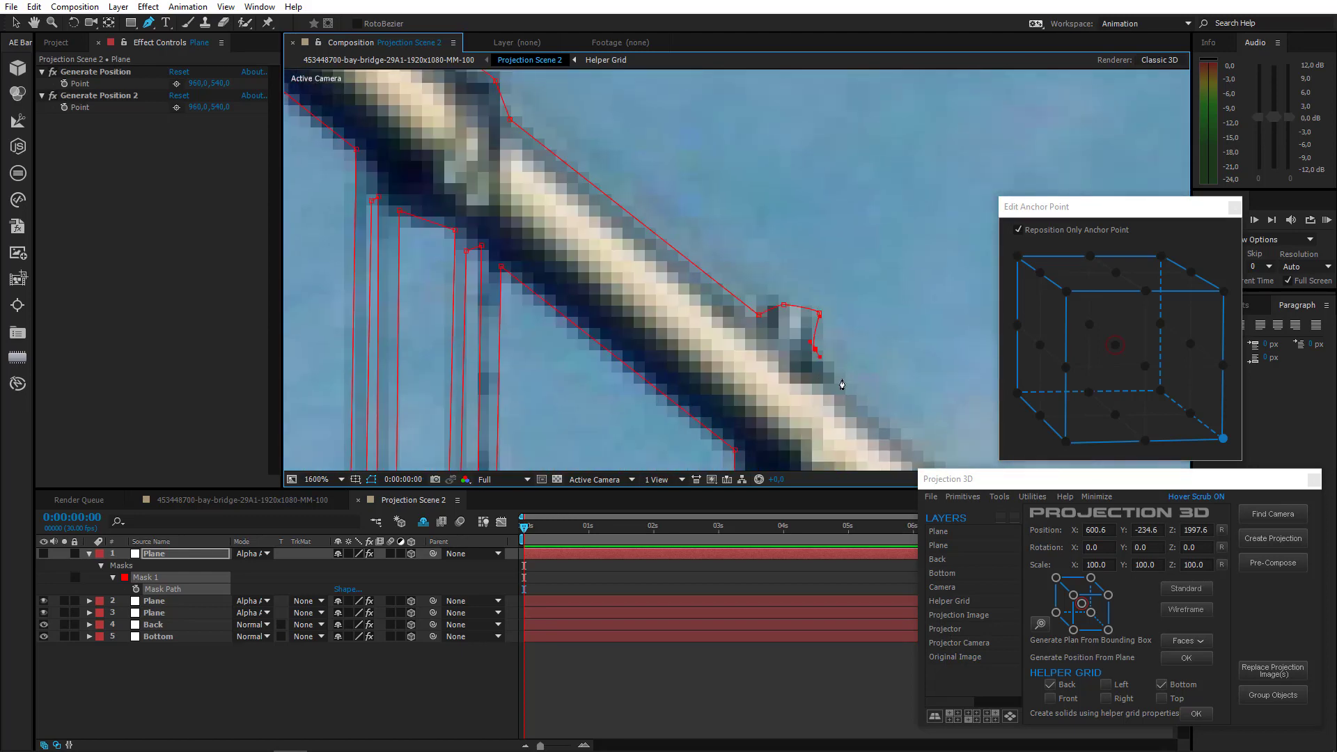
# Outline the next rounded clamp bump on the cable's upper edge with curved mask points
pyautogui.moveTo(860, 418); pyautogui.dragTo(606, 186)
pyautogui.click(798, 305)
pyautogui.click(848, 323)
pyautogui.moveTo(876, 382); pyautogui.dragTo(661, 214)
# Extend the mask along the cable's upper edge and curve it around the clamp bump that follows
pyautogui.click(771, 266)
pyautogui.moveTo(804, 269); pyautogui.dragTo(815, 282)
pyautogui.click(832, 314)
pyautogui.moveTo(867, 389); pyautogui.dragTo(610, 247)
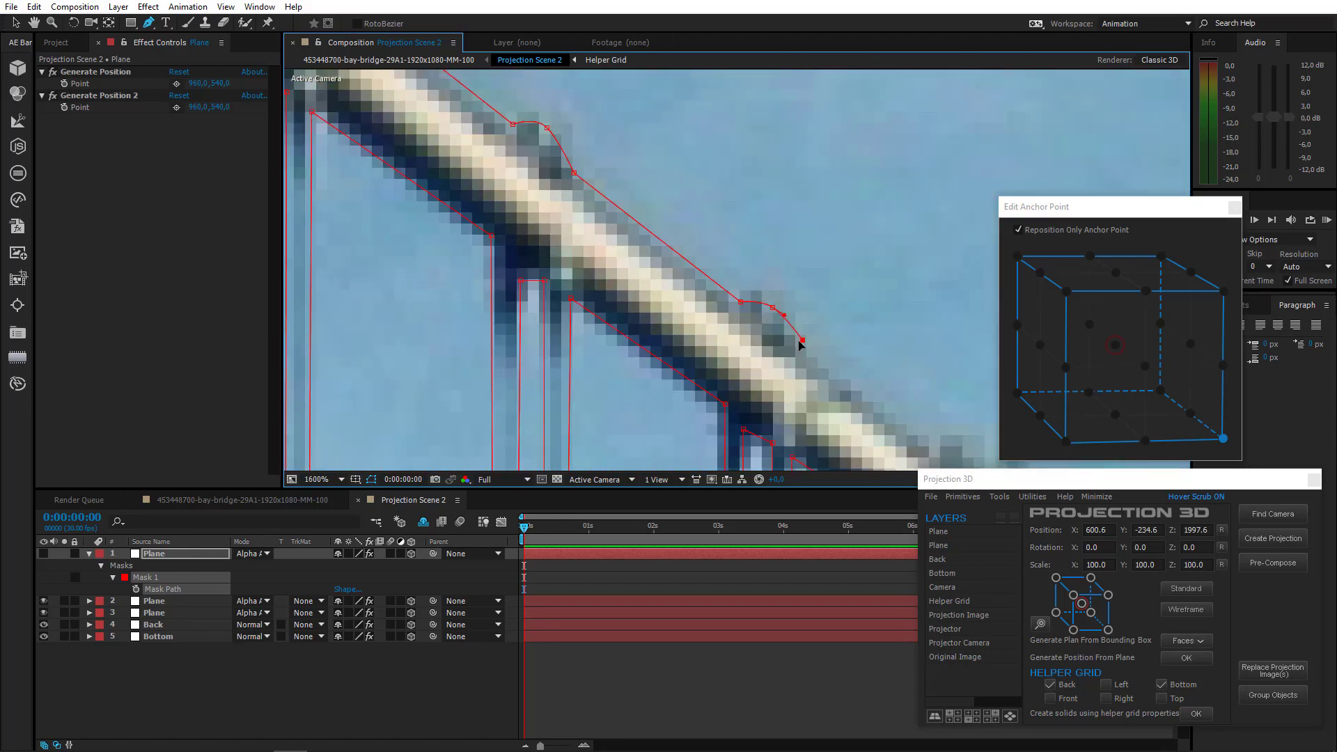
# Continue the mask along the cable's upper edge, over the next clamp bump and on to the following clamp
pyautogui.moveTo(860, 410); pyautogui.dragTo(571, 205)
pyautogui.click(666, 245)
pyautogui.moveTo(836, 390); pyautogui.dragTo(571, 192)
pyautogui.click(589, 185)
pyautogui.moveTo(786, 327); pyautogui.dragTo(697, 233)
pyautogui.click(679, 216)
pyautogui.moveTo(828, 313); pyautogui.dragTo(710, 237)
pyautogui.click(704, 237)
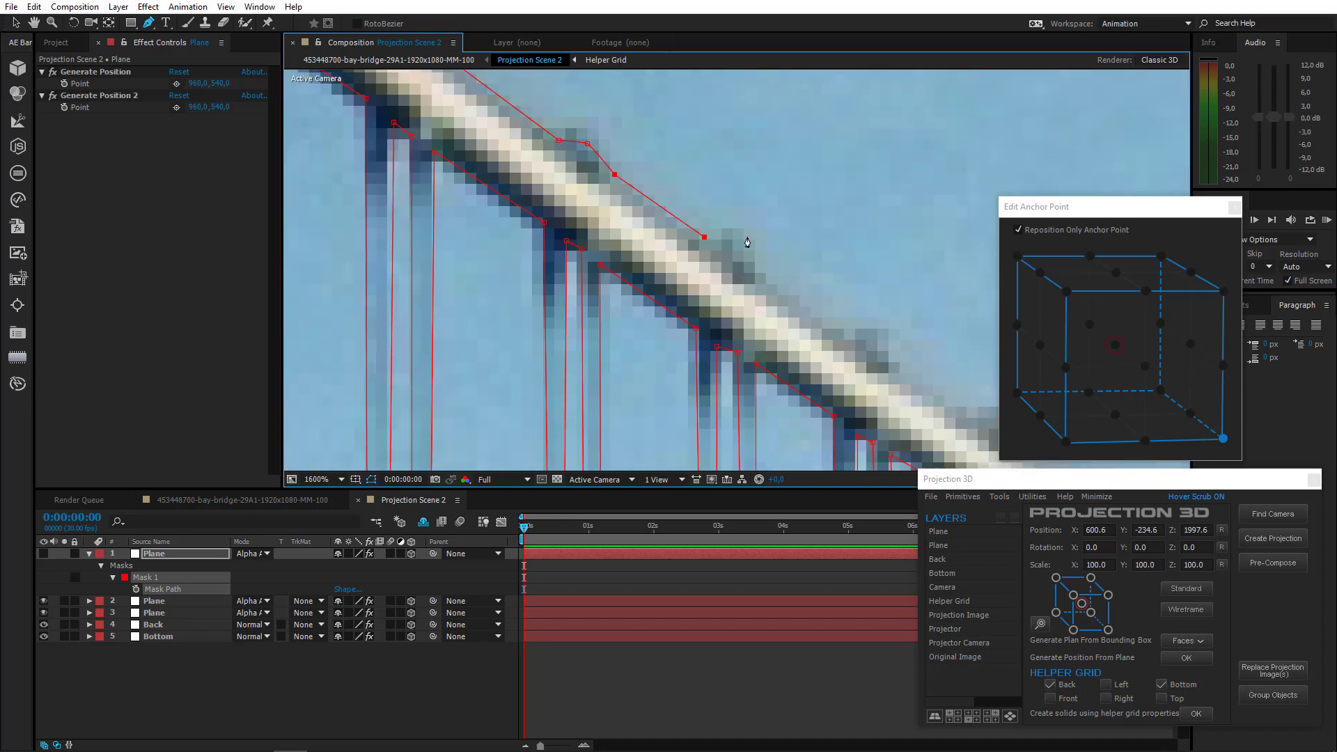
# Outline that clamp's top and far side with straight mask points, continuing along the upper edge to the next clamp
pyautogui.click(747, 241)
pyautogui.click(766, 277)
pyautogui.moveTo(845, 360); pyautogui.dragTo(700, 212)
pyautogui.click(659, 199)
pyautogui.click(713, 236)
# Trace the cable's upper edge over the smaller clamp bumps leading to the crossing with the far cable
pyautogui.moveTo(676, 246); pyautogui.dragTo(498, 162)
pyautogui.moveTo(647, 246); pyautogui.dragTo(523, 166)
pyautogui.click(600, 182)
pyautogui.moveTo(631, 184); pyautogui.dragTo(585, 188)
pyautogui.moveTo(656, 214); pyautogui.dragTo(593, 192)
pyautogui.moveTo(677, 213); pyautogui.dragTo(472, 180)
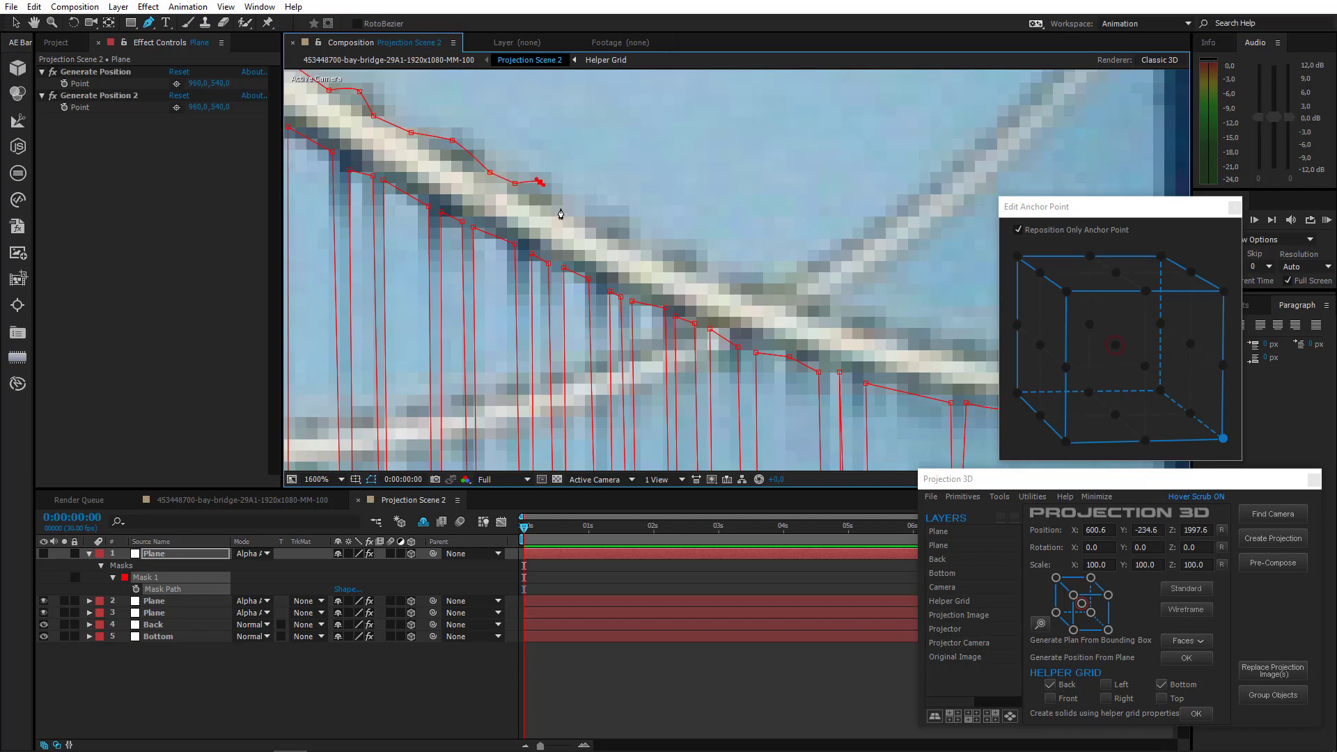
# Add mask points along the cable's upper edge past the crossing with the far cable, following the last small clamps
pyautogui.moveTo(585, 243); pyautogui.dragTo(461, 188)
pyautogui.click(543, 200)
pyautogui.moveTo(567, 197); pyautogui.dragTo(471, 173)
pyautogui.click(585, 219)
pyautogui.click(514, 170)
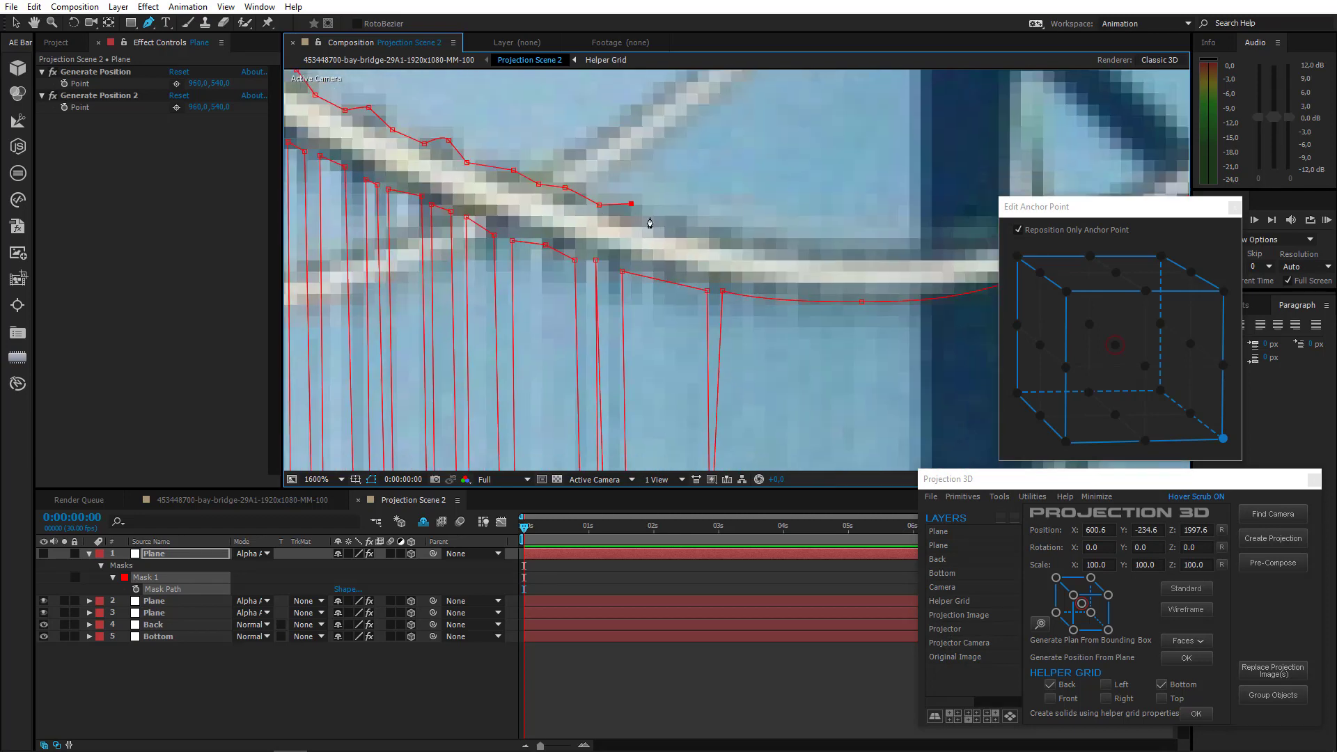
# Extend the upper-edge outline along the cable's smooth, flat stretch toward the tower
pyautogui.click(763, 242)
pyautogui.click(809, 242)
pyautogui.click(853, 244)
pyautogui.moveTo(877, 250); pyautogui.dragTo(734, 239)
pyautogui.click(778, 236)
pyautogui.click(613, 240)
# Bring the outline up the cable to the top of the tower and close the cable and hanger mask
pyautogui.moveTo(872, 303); pyautogui.dragTo(660, 422)
pyautogui.moveTo(821, 213); pyautogui.dragTo(727, 301)
pyautogui.click(755, 197)
pyautogui.click(777, 198)
pyautogui.click(779, 216)
pyautogui.scroll(-8, 712, 272)
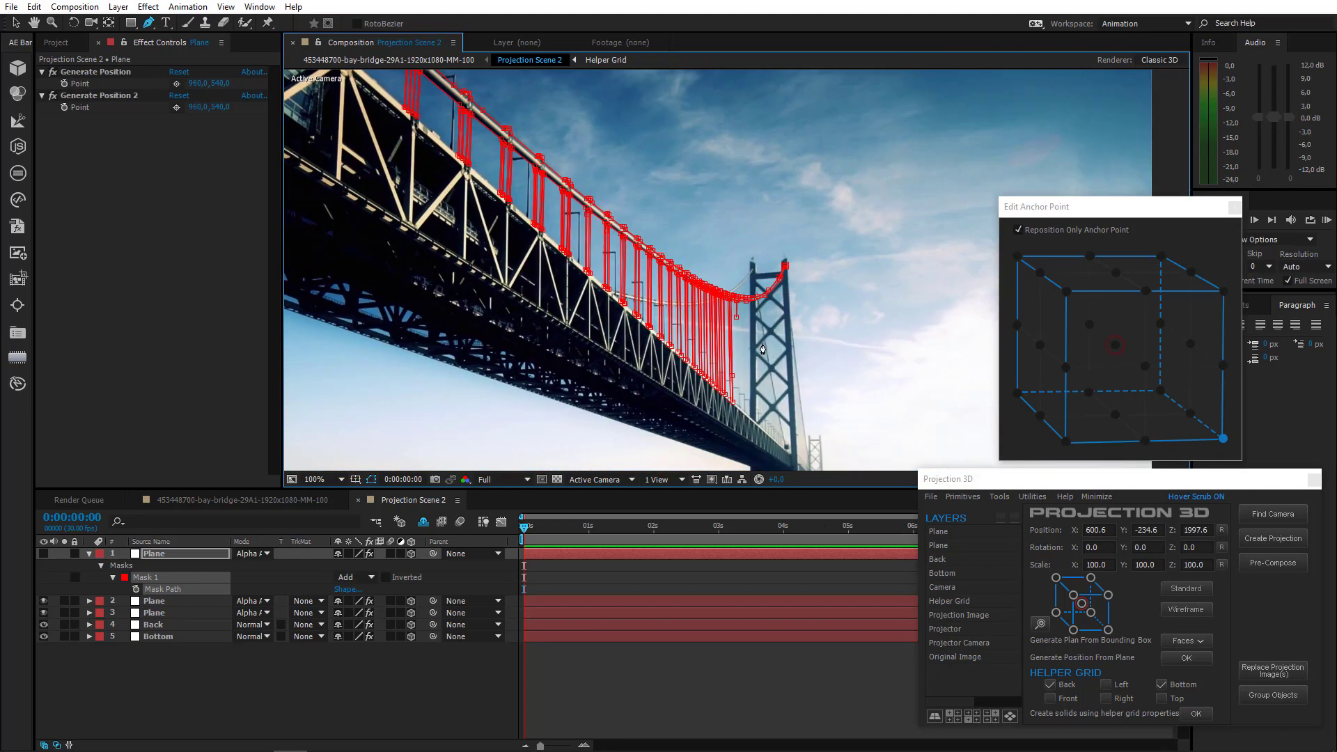
# Turn the masked cable and hanger plane's visibility on and check the top three planes in solo
pyautogui.moveTo(631, 313); pyautogui.dragTo(744, 324)
pyautogui.scroll(-1, 743, 324)
pyautogui.moveTo(643, 318); pyautogui.dragTo(614, 344)
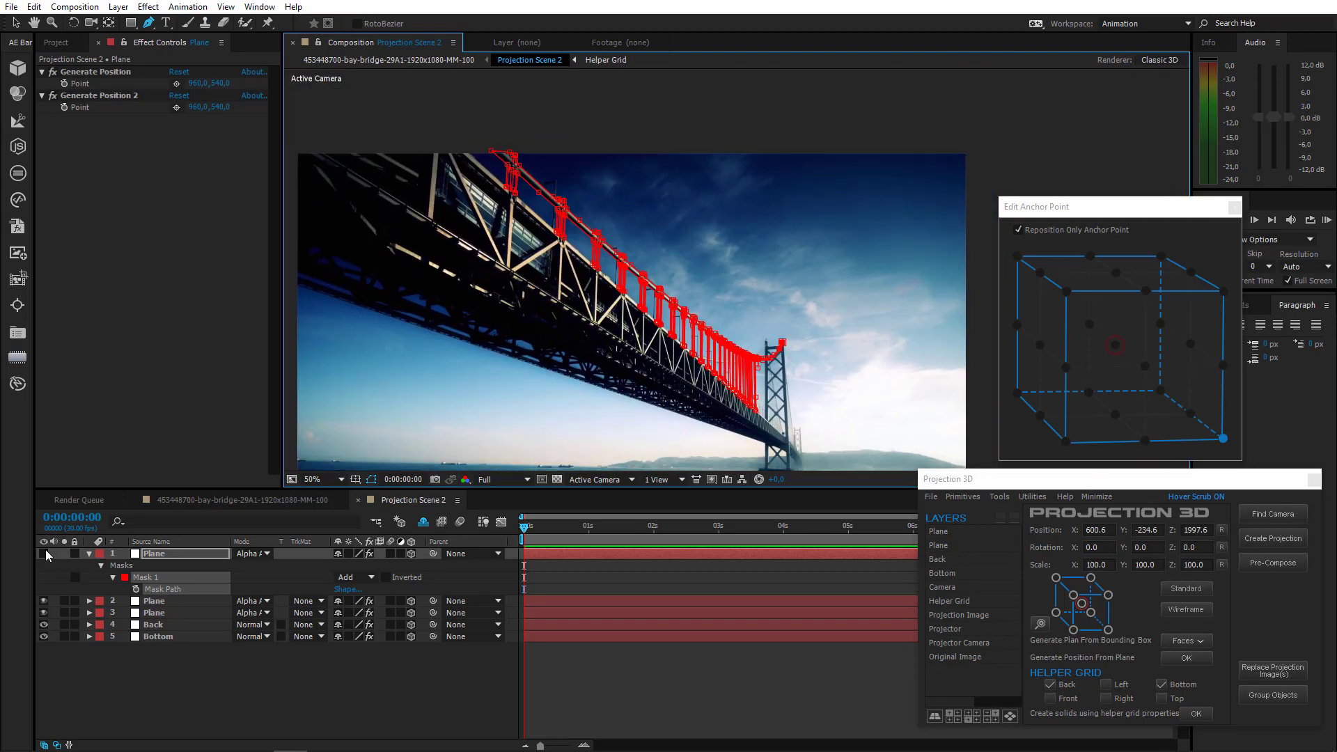
pyautogui.click(44, 554)
pyautogui.click(90, 553)
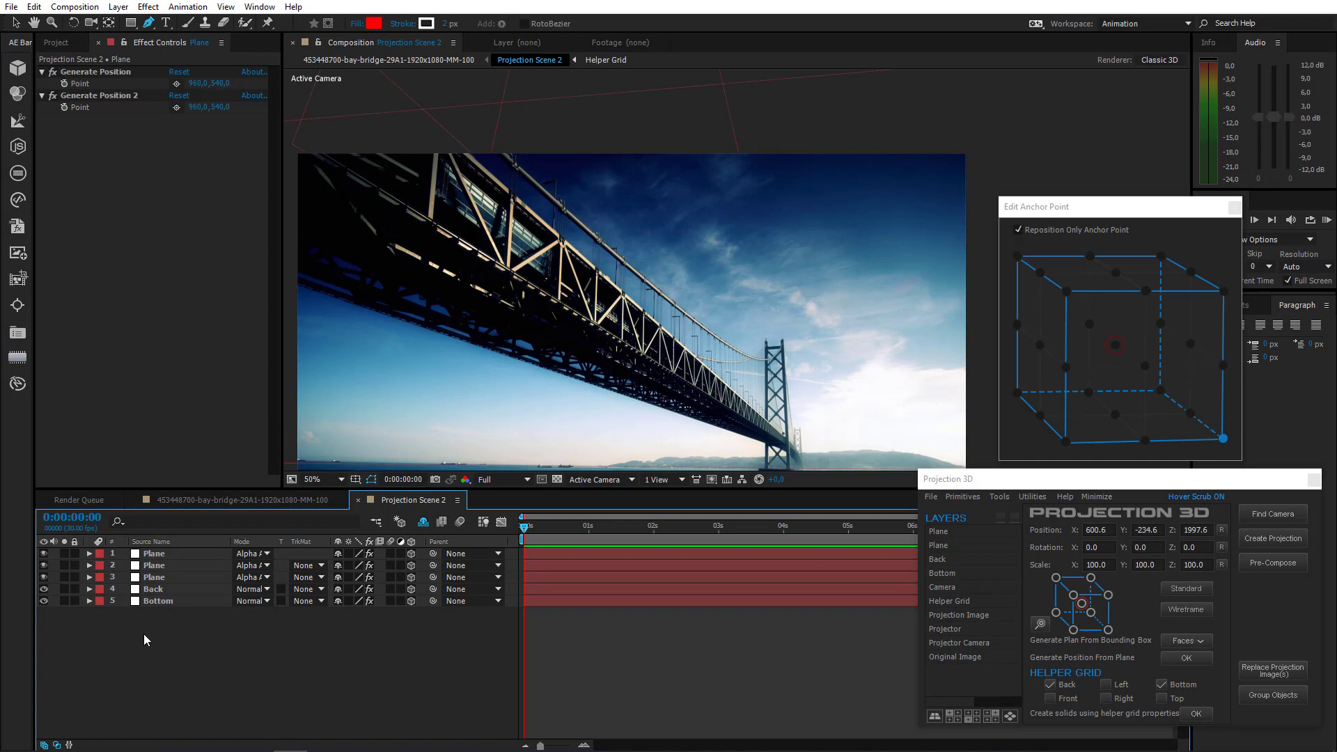
pyautogui.moveTo(64, 553); pyautogui.dragTo(66, 578)
# Duplicate the deck's side plane and delete the mask from the lower copy
pyautogui.click(162, 565)
pyautogui.hotkey('ctrl', 'd')
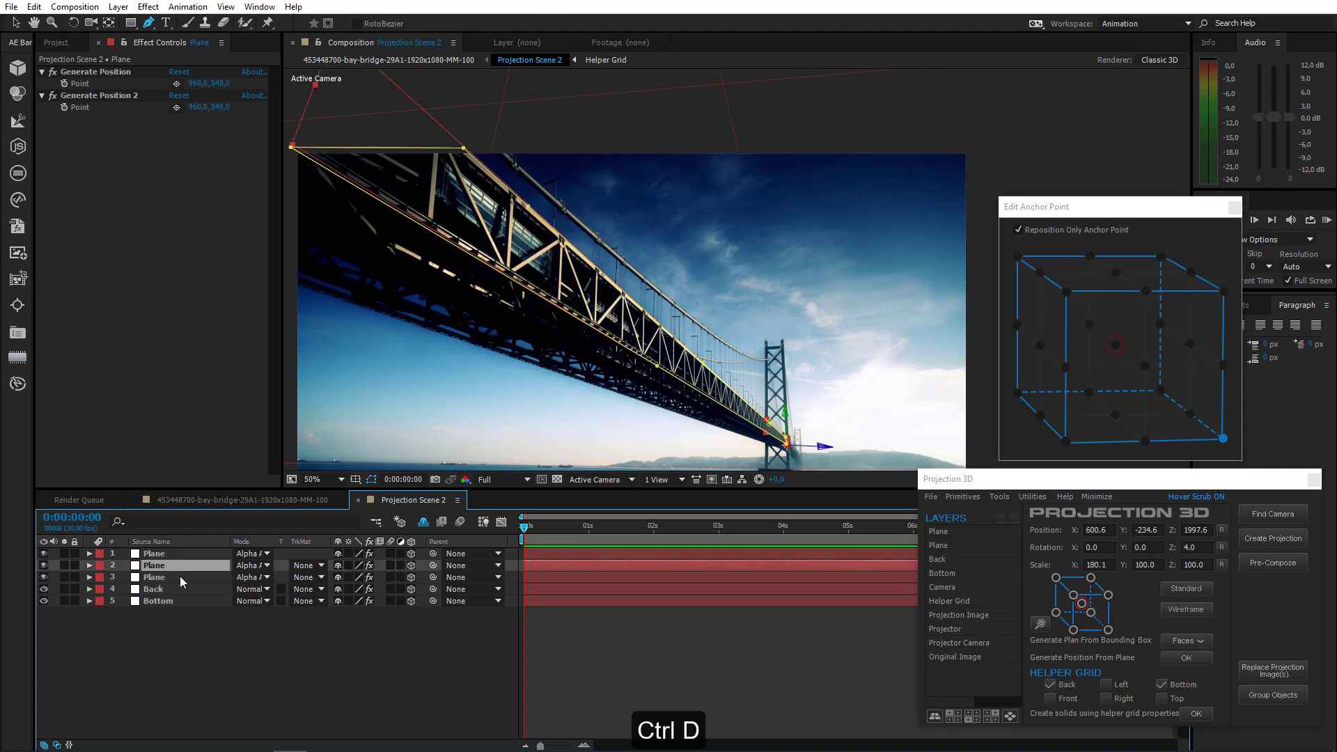
pyautogui.click(174, 577)
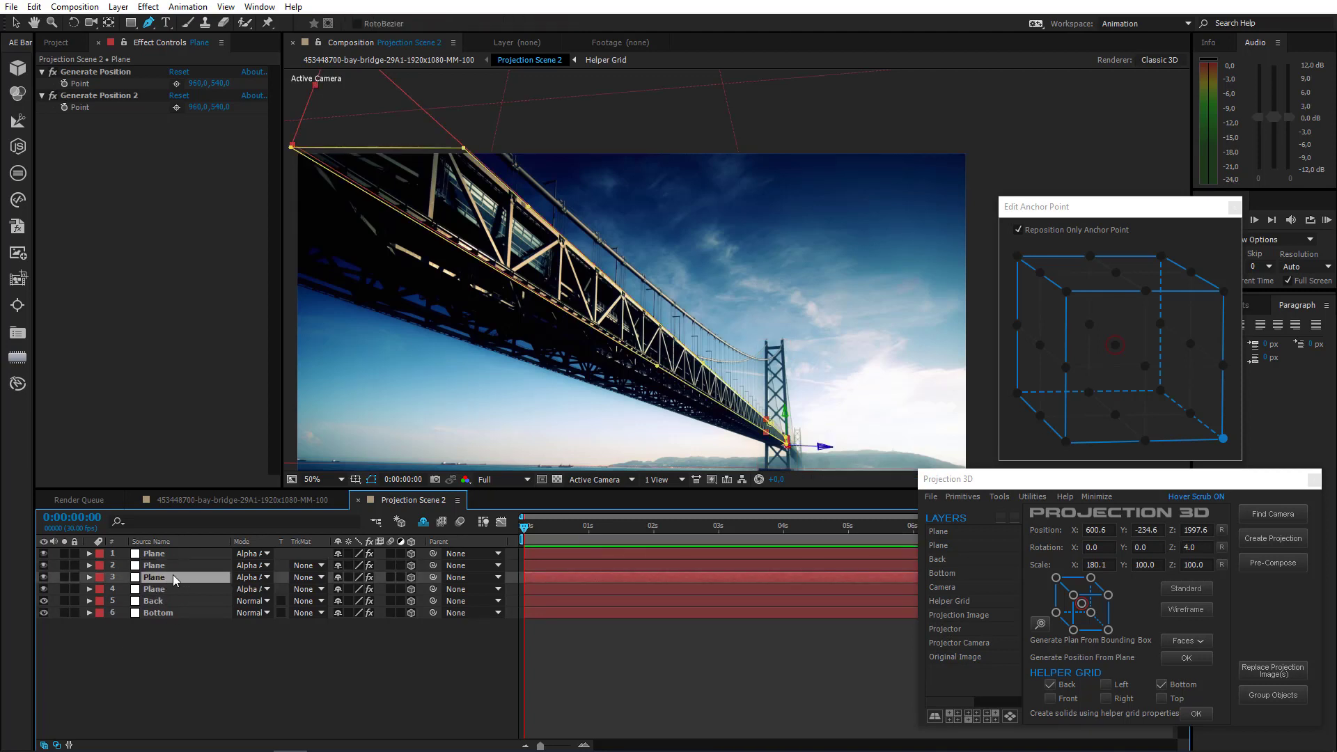
pyautogui.press('m')
pyautogui.click(165, 588)
pyautogui.click(170, 579)
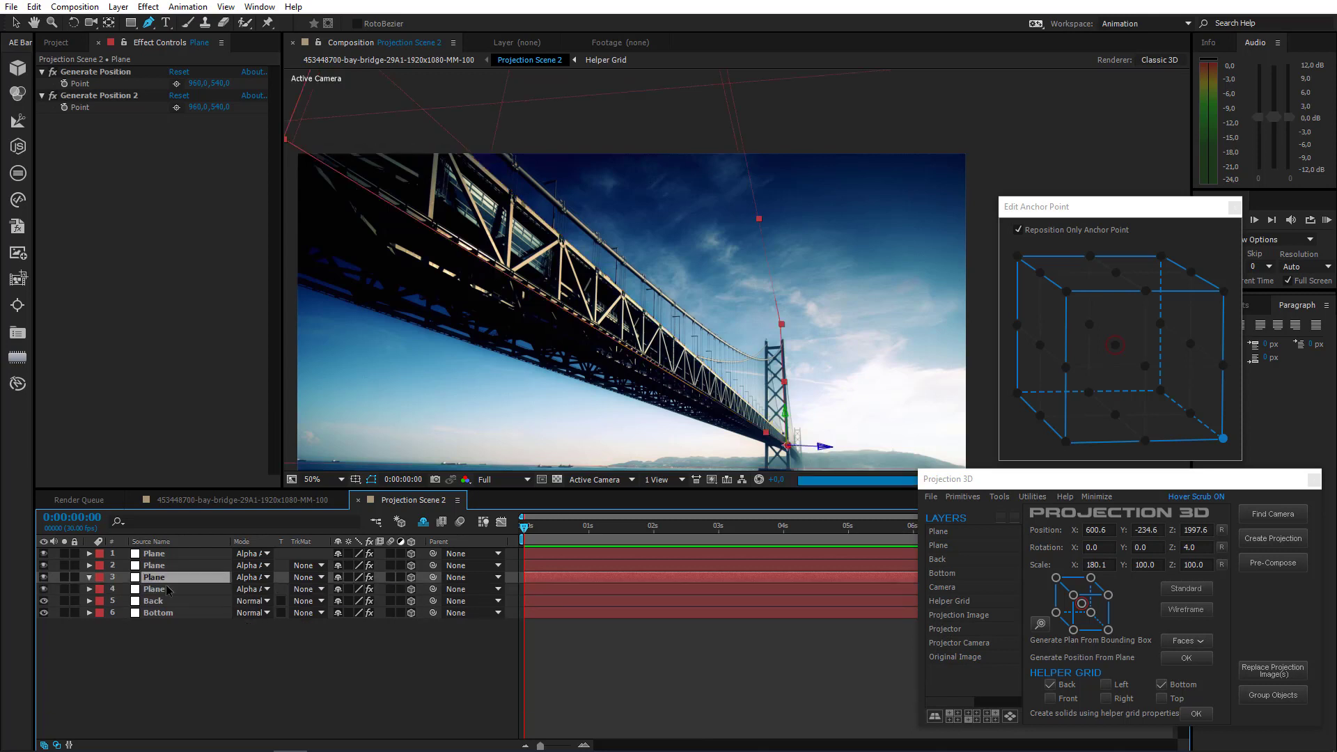
# Rotate the copied plane for the deck's underside by setting its Z orientation to 4-90
pyautogui.press('r')
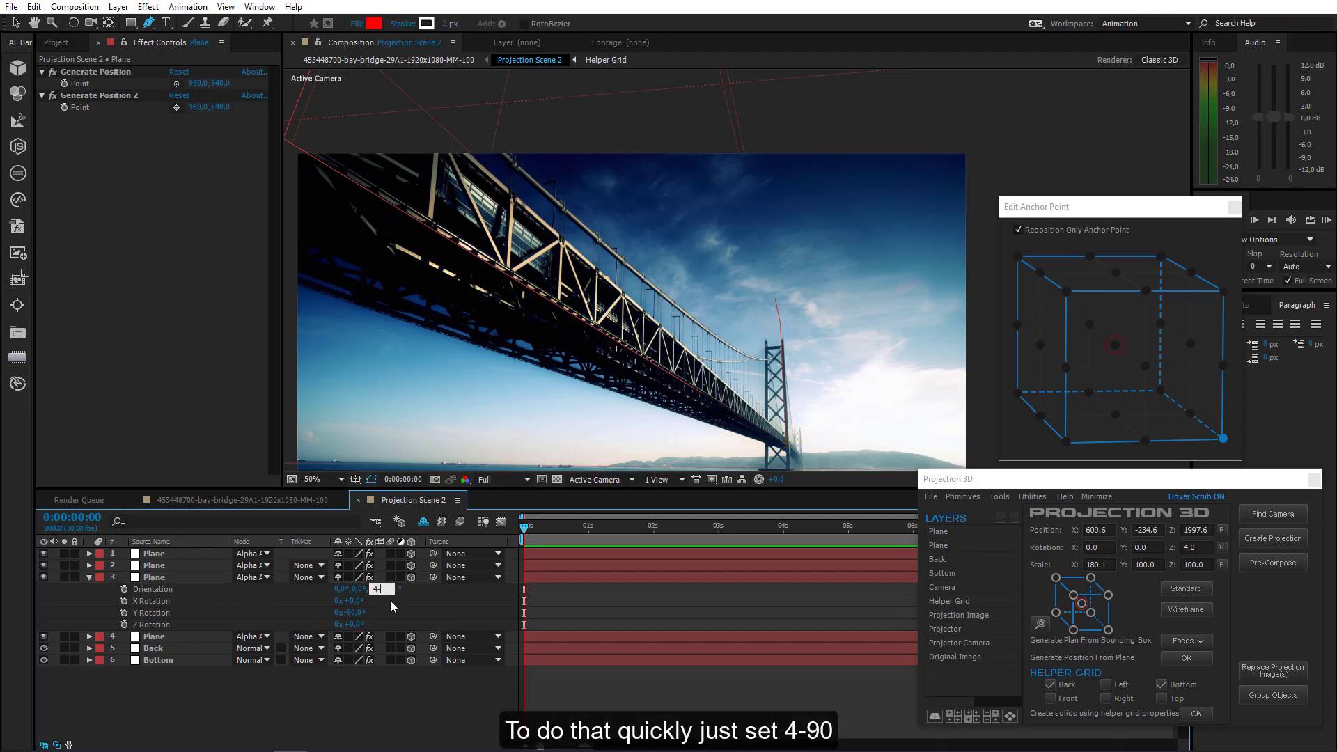
pyautogui.write('4-90')
pyautogui.press('Return')
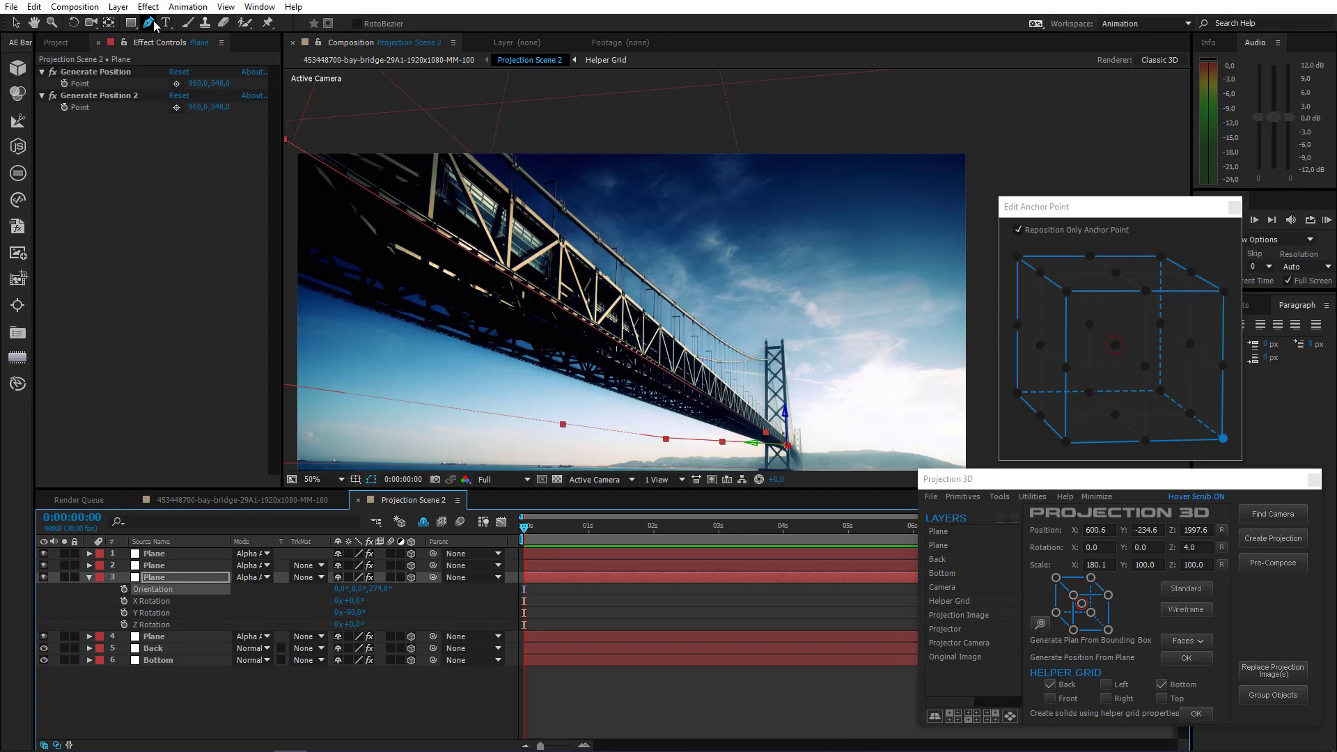
# Start a mask on the rotated plane at the tower and trace the deck underside's lower edge toward the near end
pyautogui.scroll(3, 680, 360)
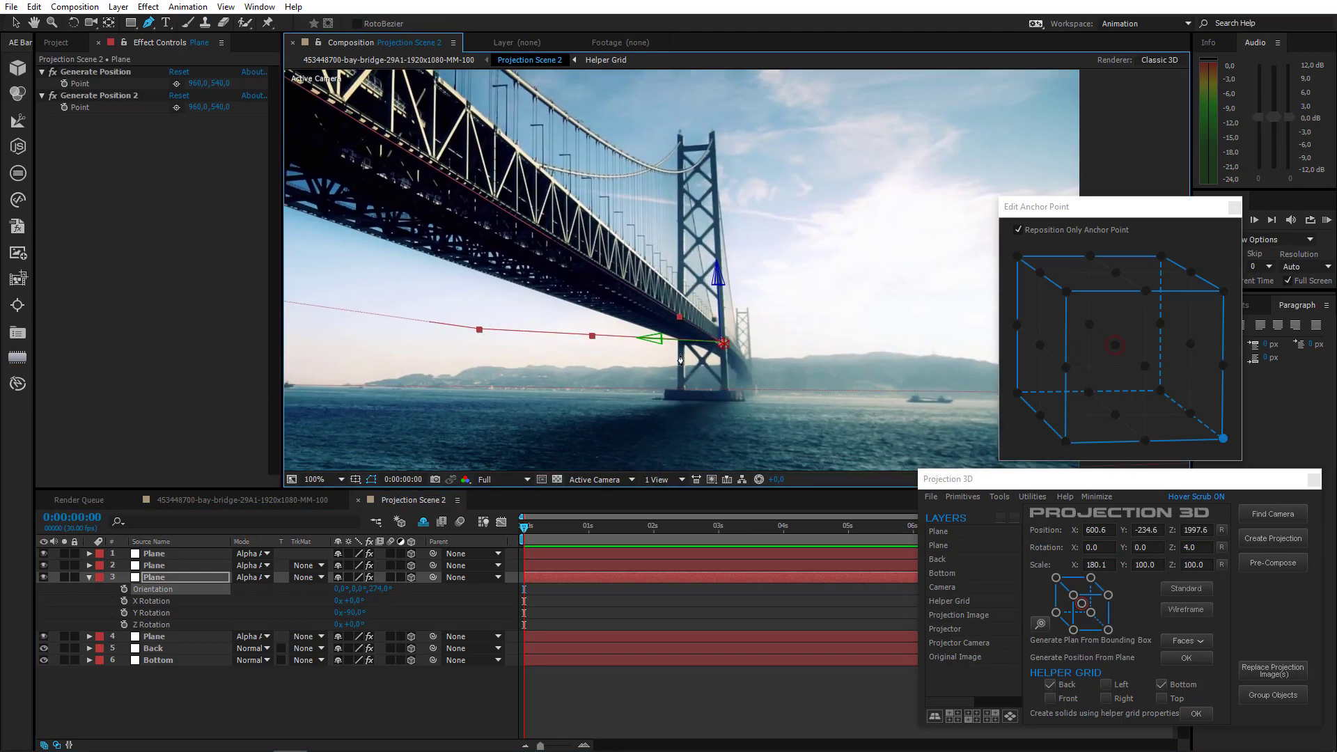
pyautogui.scroll(4, 680, 360)
pyautogui.click(637, 315)
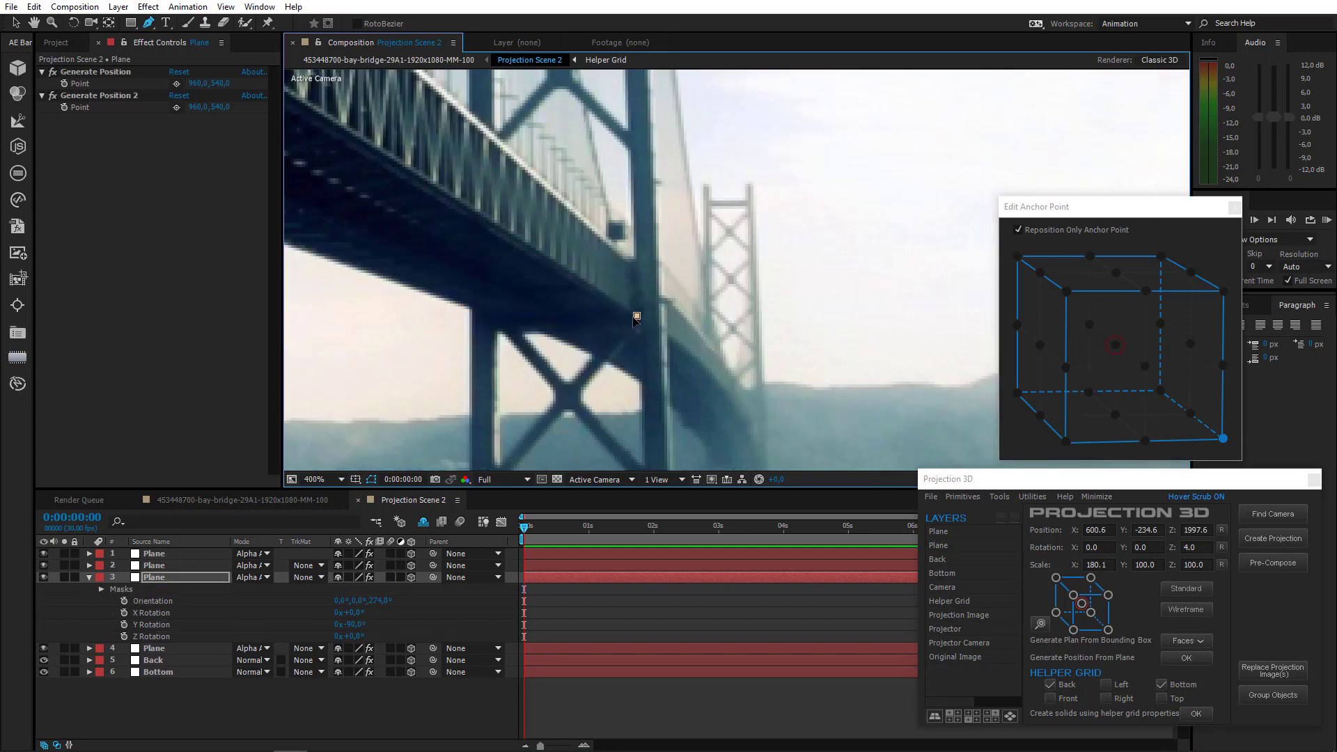
pyautogui.click(496, 316)
pyautogui.moveTo(471, 314); pyautogui.dragTo(470, 311)
pyautogui.moveTo(391, 283); pyautogui.dragTo(848, 376)
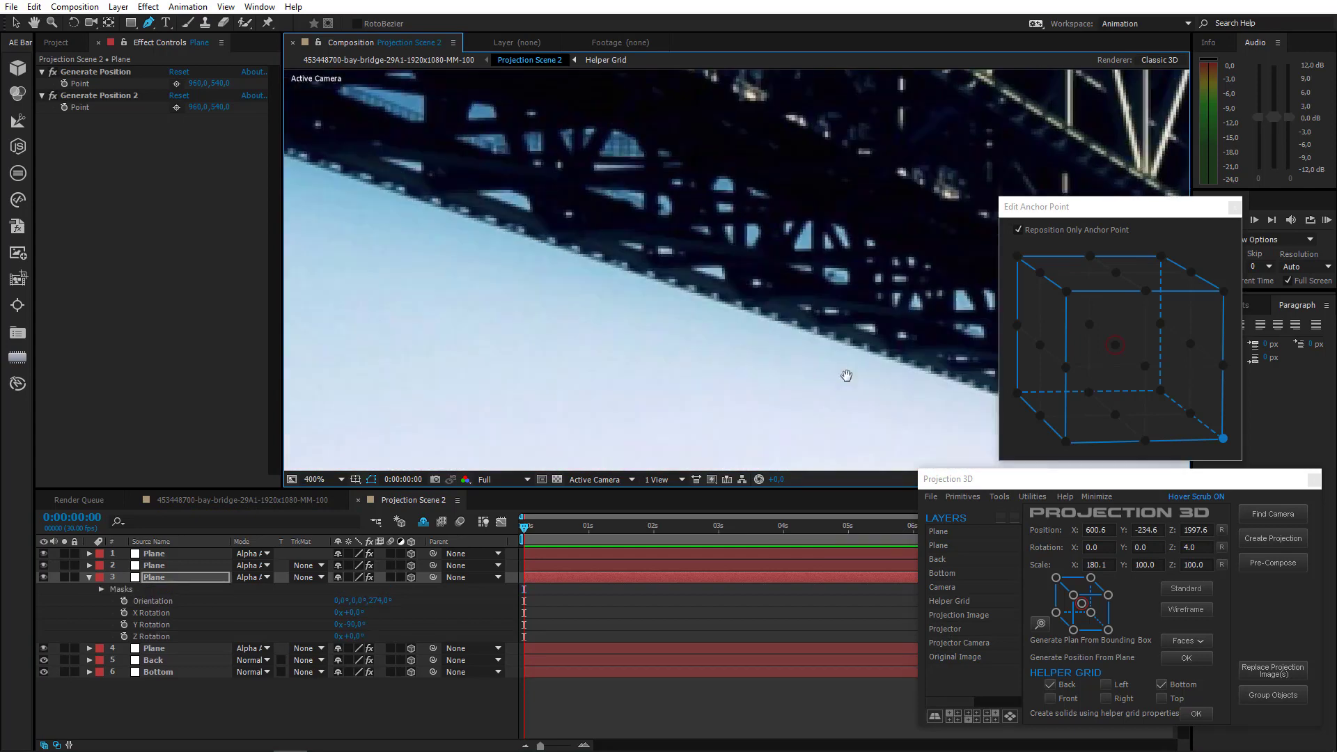
pyautogui.moveTo(425, 226); pyautogui.dragTo(842, 341)
pyautogui.click(456, 281)
# Carry the underside mask around outside the frame, up to the deck side's lower edge, and close it at the tower
pyautogui.scroll(-1, 473, 288)
pyautogui.moveTo(463, 211); pyautogui.dragTo(371, 284)
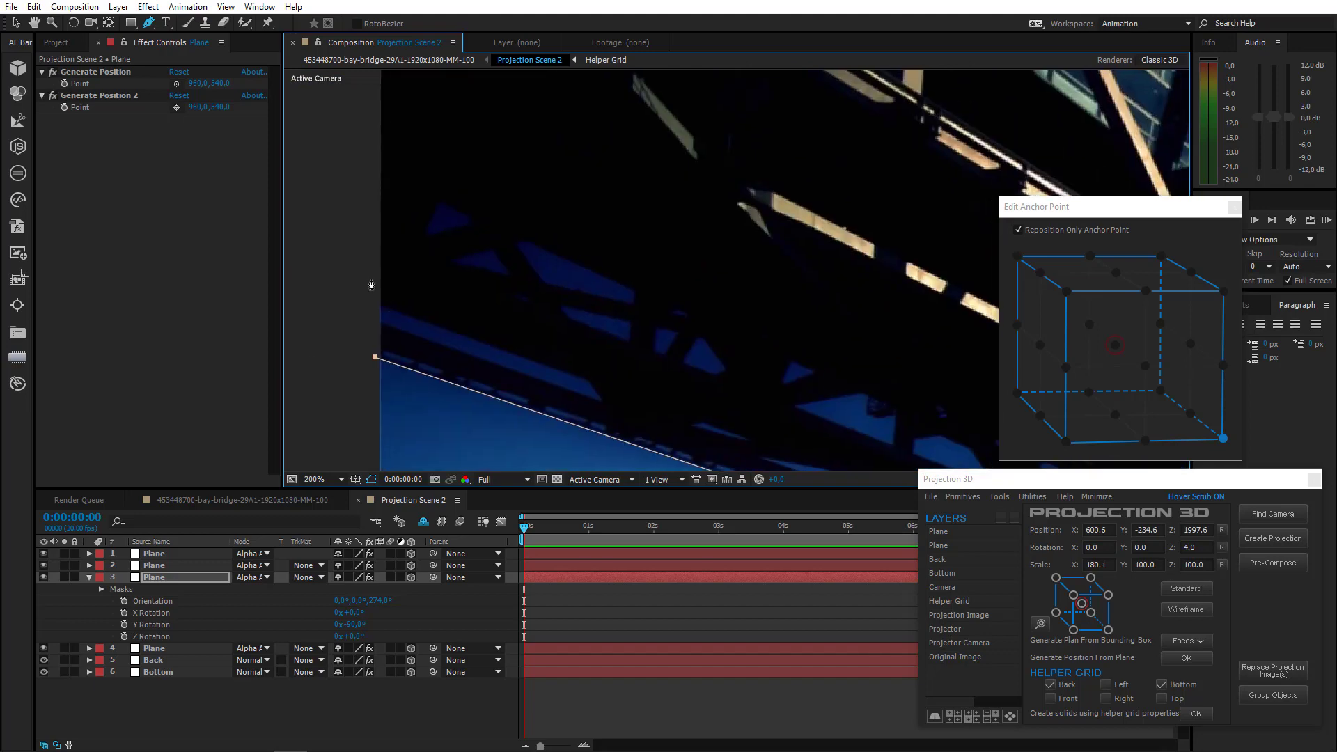
pyautogui.scroll(-2, 372, 284)
pyautogui.moveTo(379, 190); pyautogui.dragTo(497, 288)
pyautogui.click(469, 204)
pyautogui.moveTo(940, 446); pyautogui.dragTo(793, 339)
pyautogui.click(838, 404)
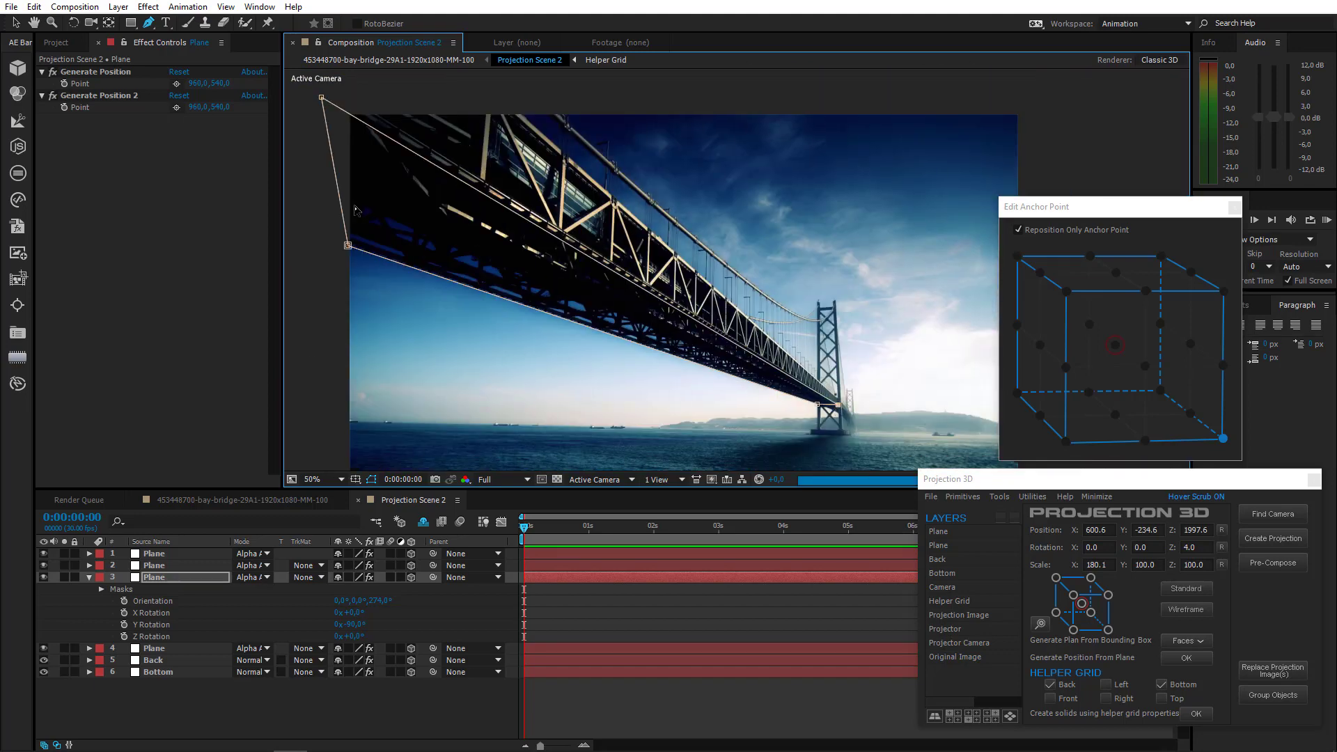
# Solo the deck side and underside planes and move the underside mask's outer upper corner to narrow the seam
pyautogui.moveTo(377, 211); pyautogui.dragTo(552, 326)
pyautogui.scroll(1, 550, 325)
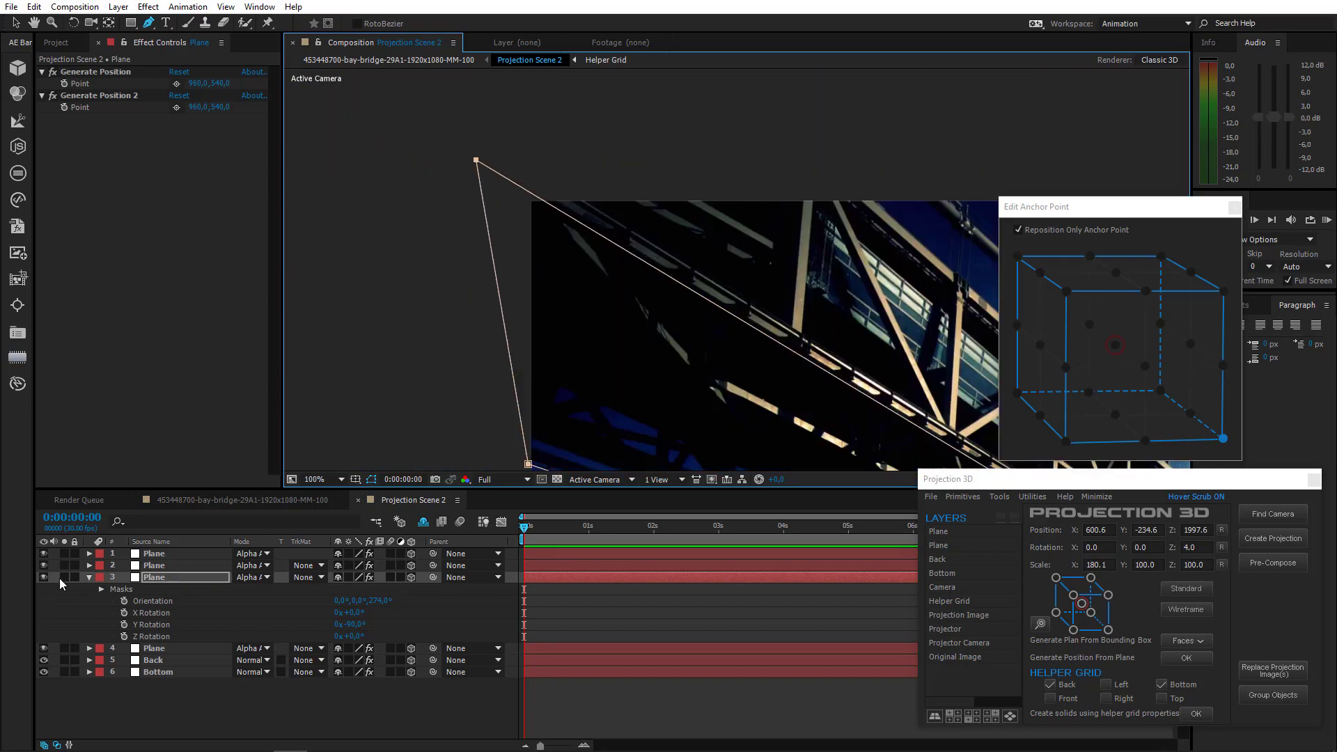
pyautogui.click(64, 577)
pyautogui.click(64, 577)
pyautogui.click(64, 566)
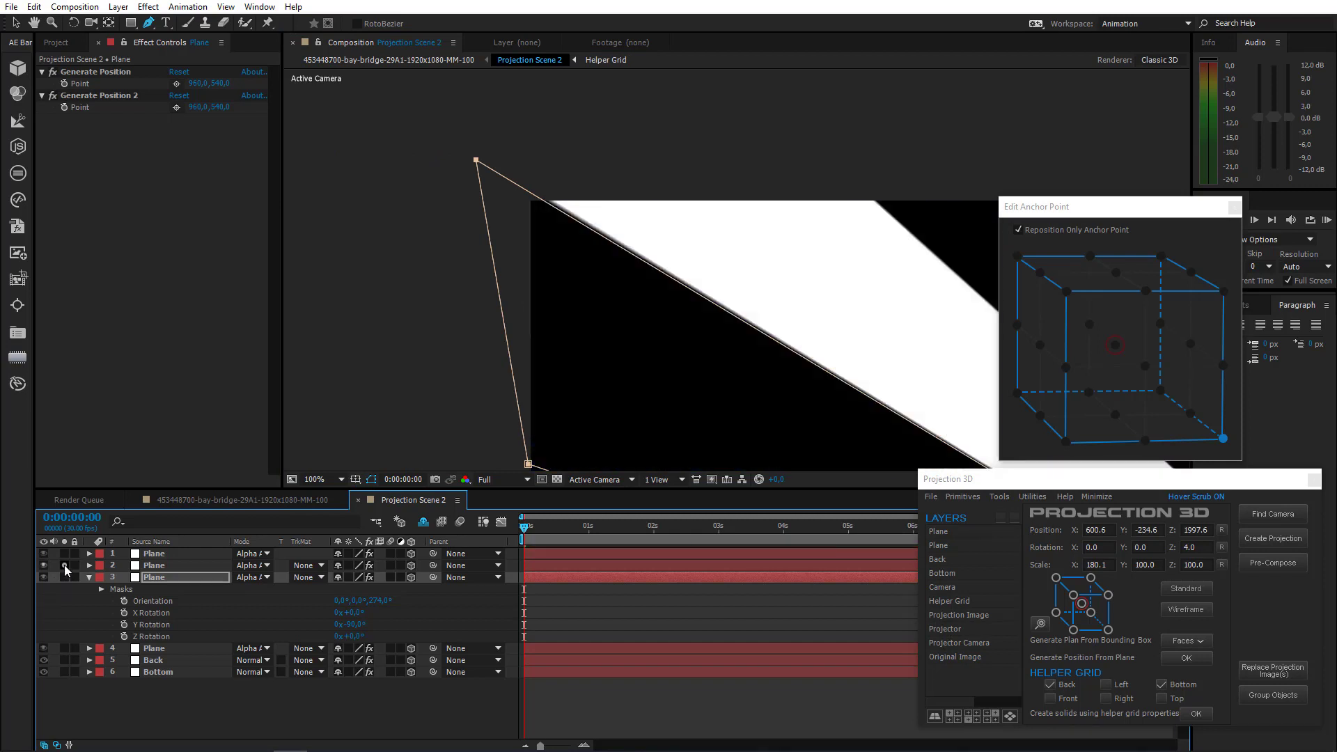
pyautogui.click(64, 577)
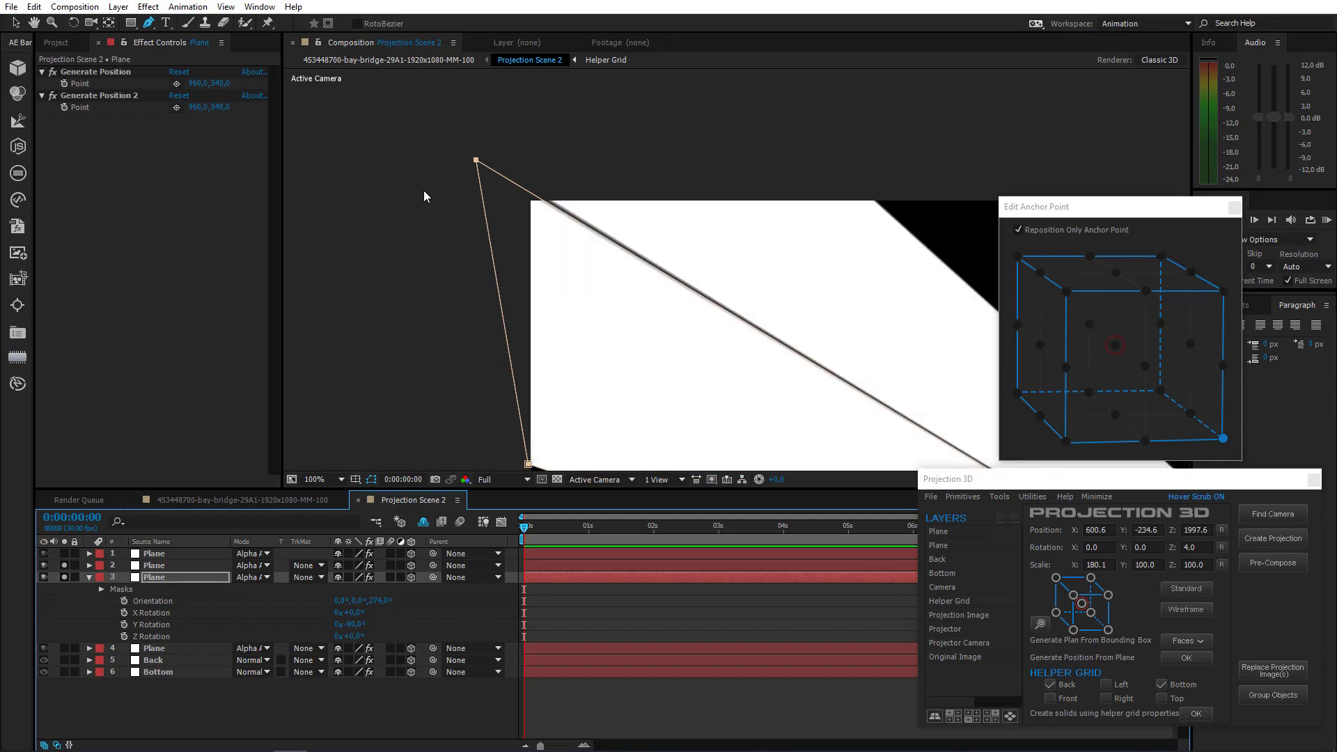
pyautogui.moveTo(476, 161); pyautogui.dragTo(478, 154)
# Adjust the deck side plane's mask along the seam with the underside plane to close the gap toward the tower
pyautogui.moveTo(679, 298); pyautogui.dragTo(385, 111)
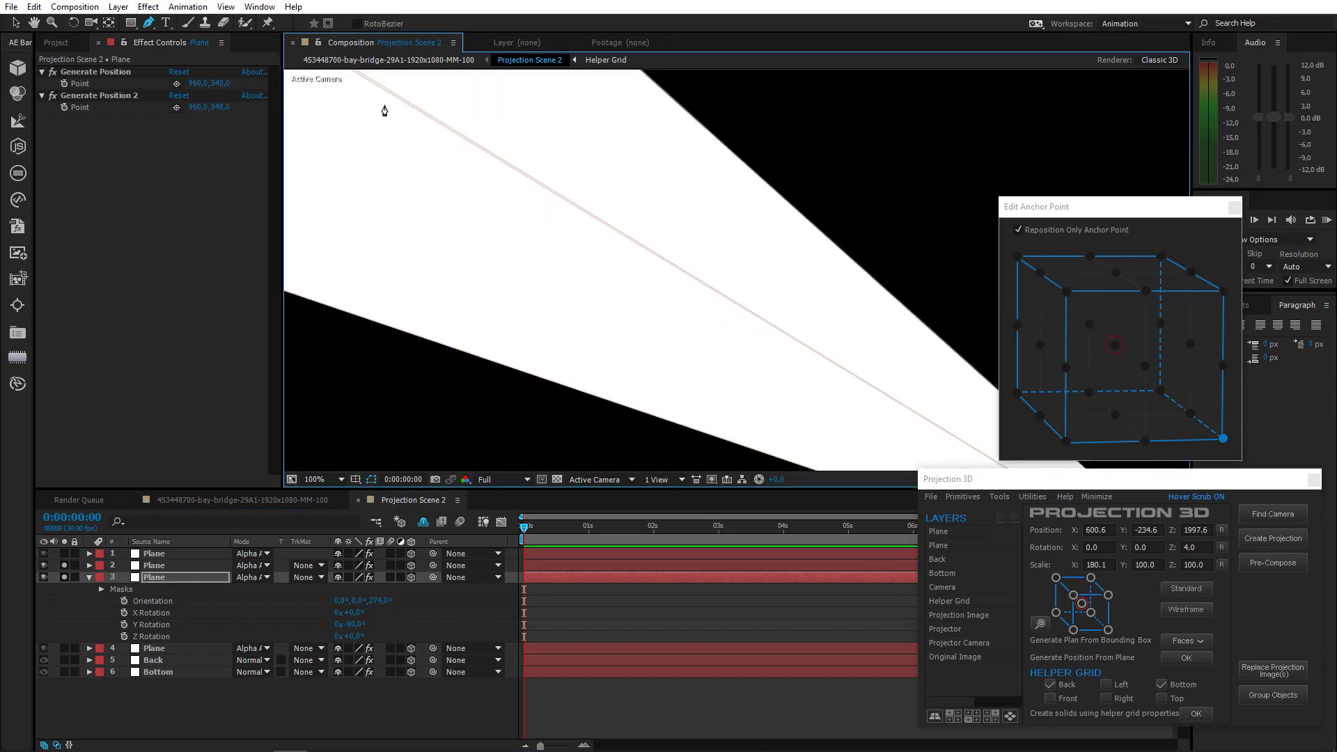
pyautogui.moveTo(606, 302); pyautogui.dragTo(404, 173)
pyautogui.hotkey('ctrl', 'Up')
pyautogui.moveTo(751, 436); pyautogui.dragTo(643, 284)
pyautogui.scroll(1, 798, 358)
pyautogui.moveTo(954, 357); pyautogui.dragTo(642, 339)
pyautogui.scroll(1, 531, 286)
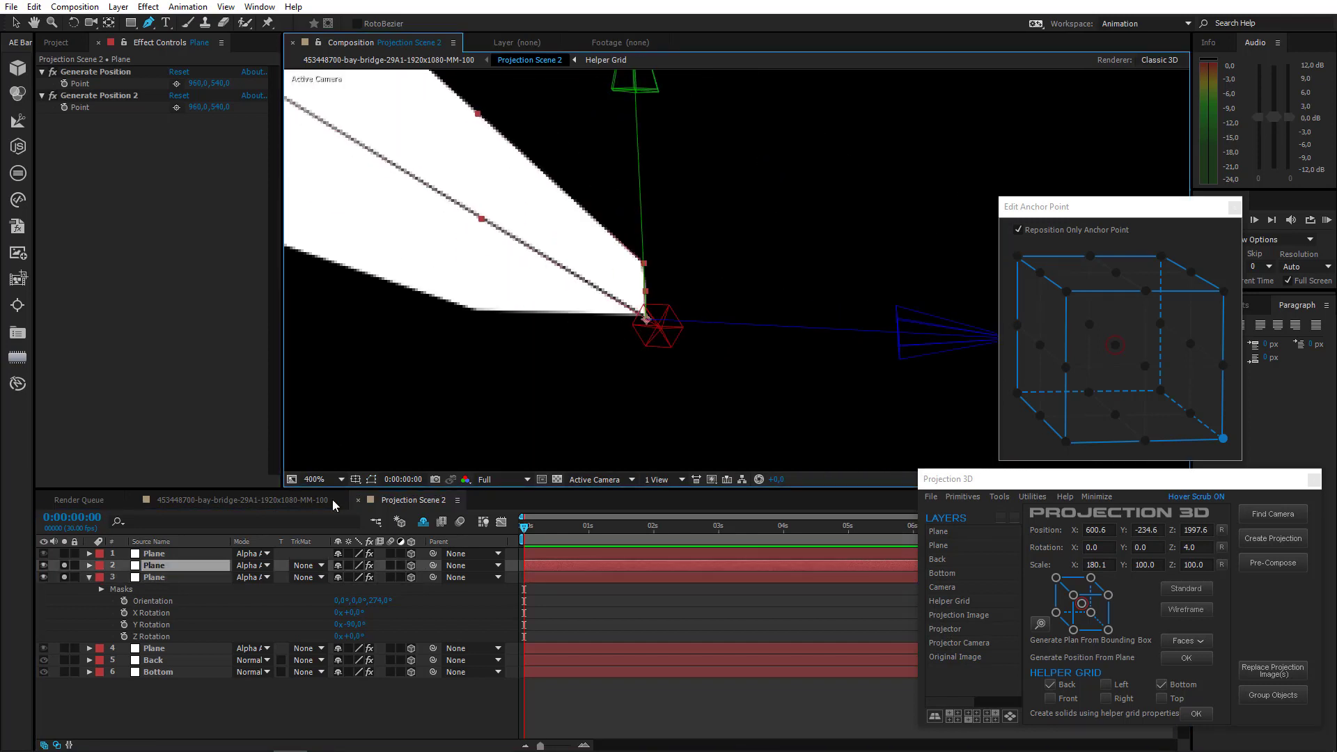
pyautogui.scroll(1, 563, 381)
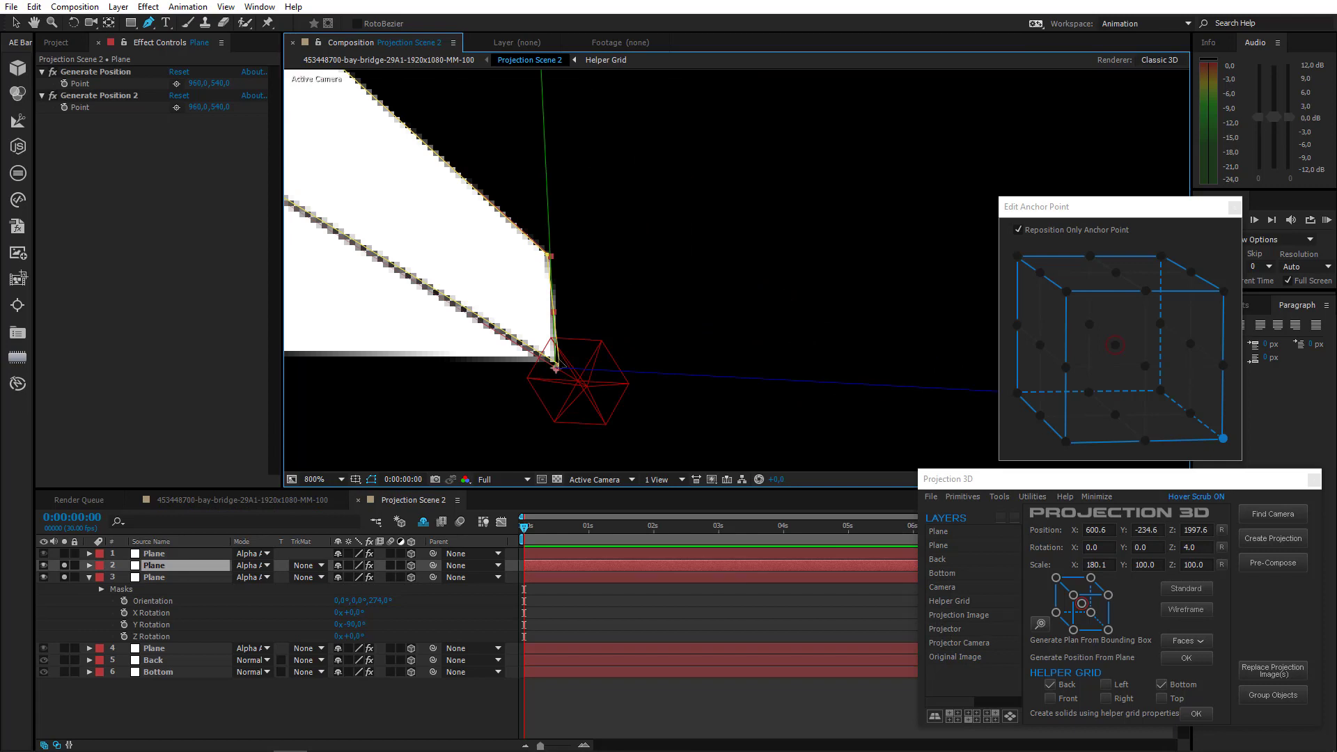
pyautogui.scroll(-2, 557, 367)
pyautogui.scroll(-3, 487, 352)
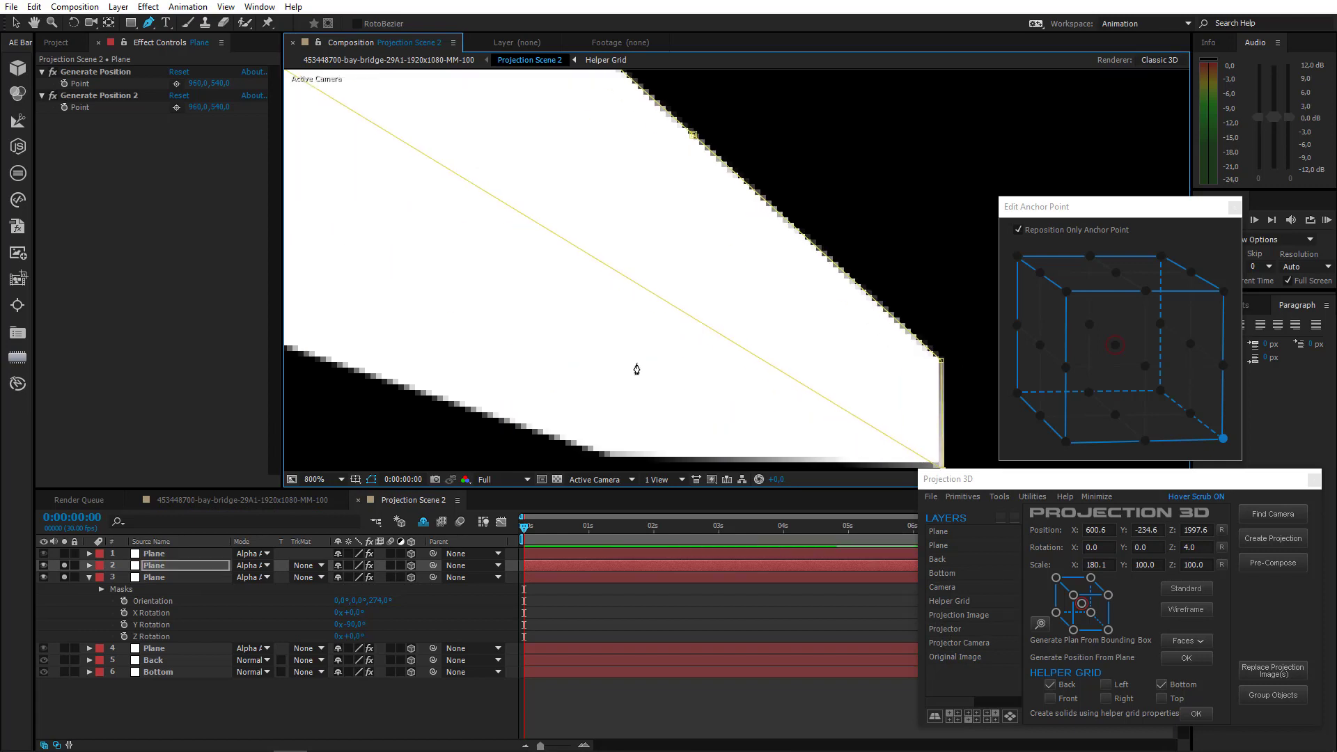
pyautogui.scroll(-3, 636, 367)
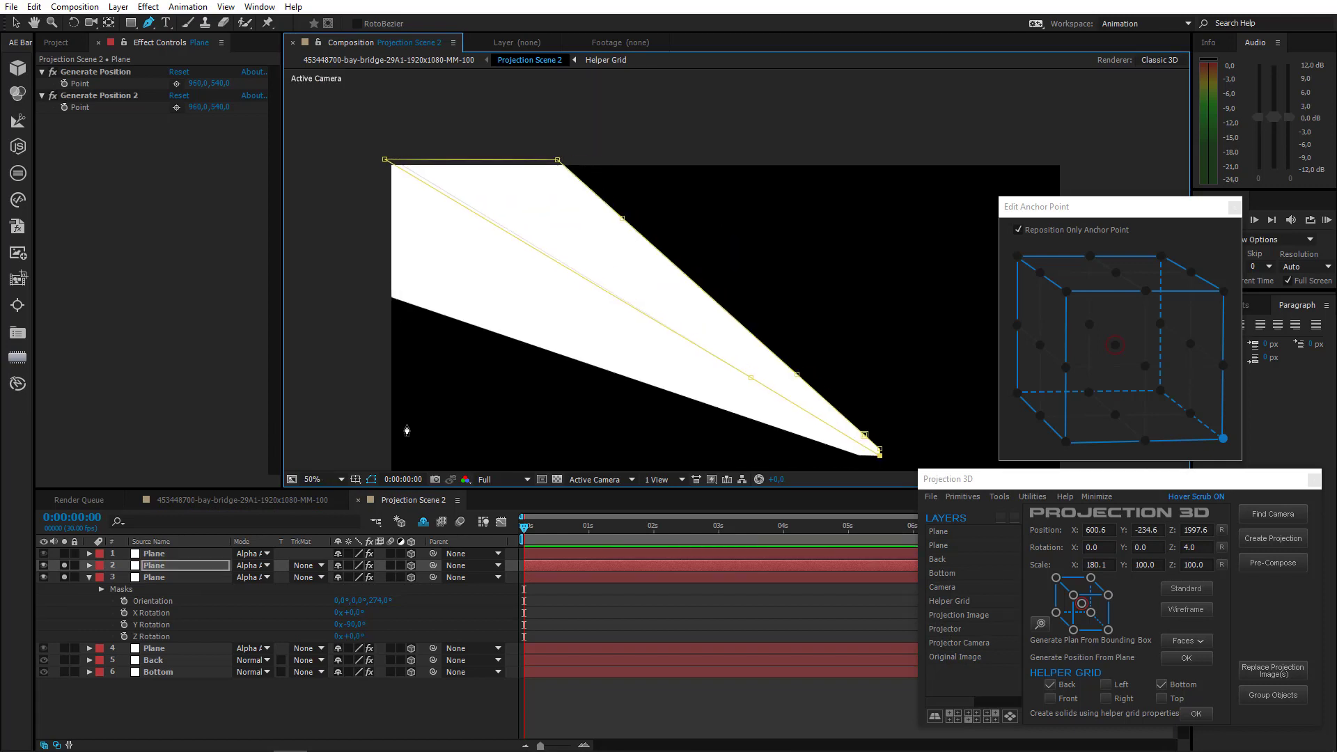
# Fit the composition in the viewer, and turn off solo for the two deck planes with their properties collapsed
pyautogui.click(340, 479)
pyautogui.click(354, 498)
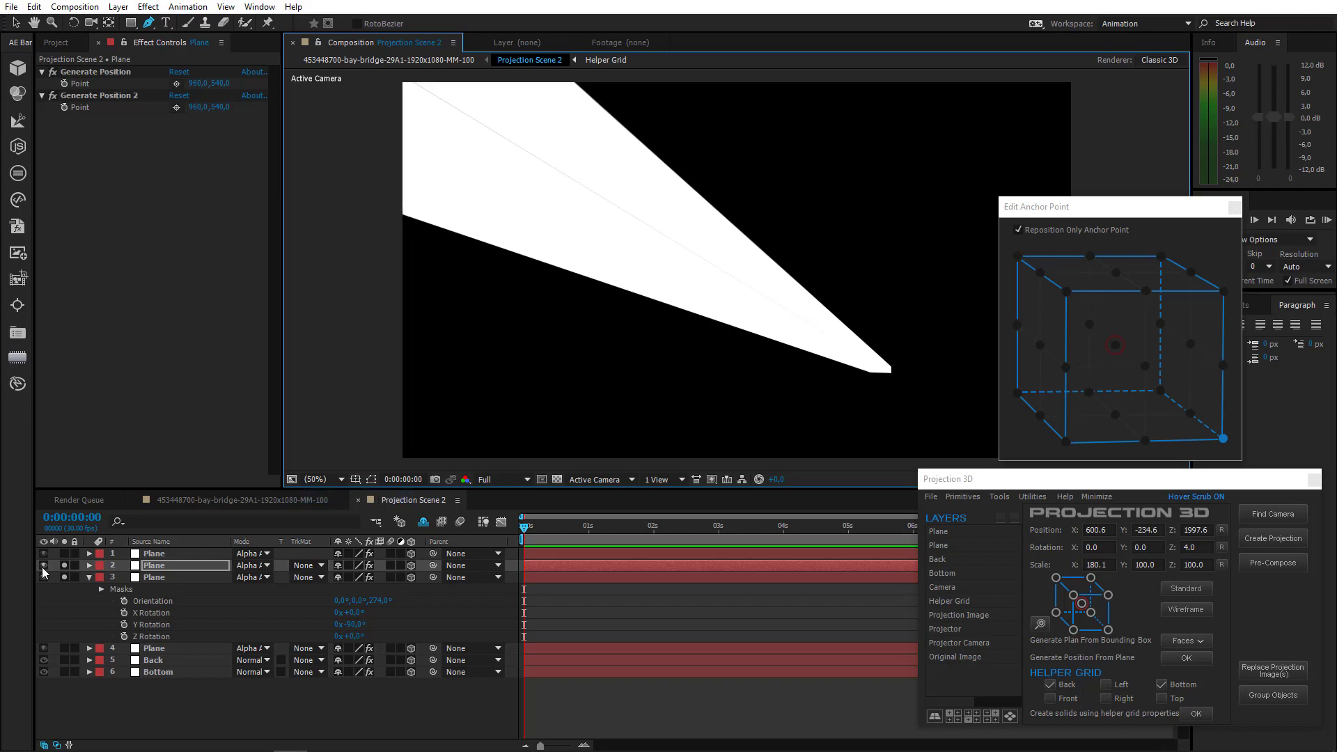
pyautogui.click(64, 577)
pyautogui.click(89, 578)
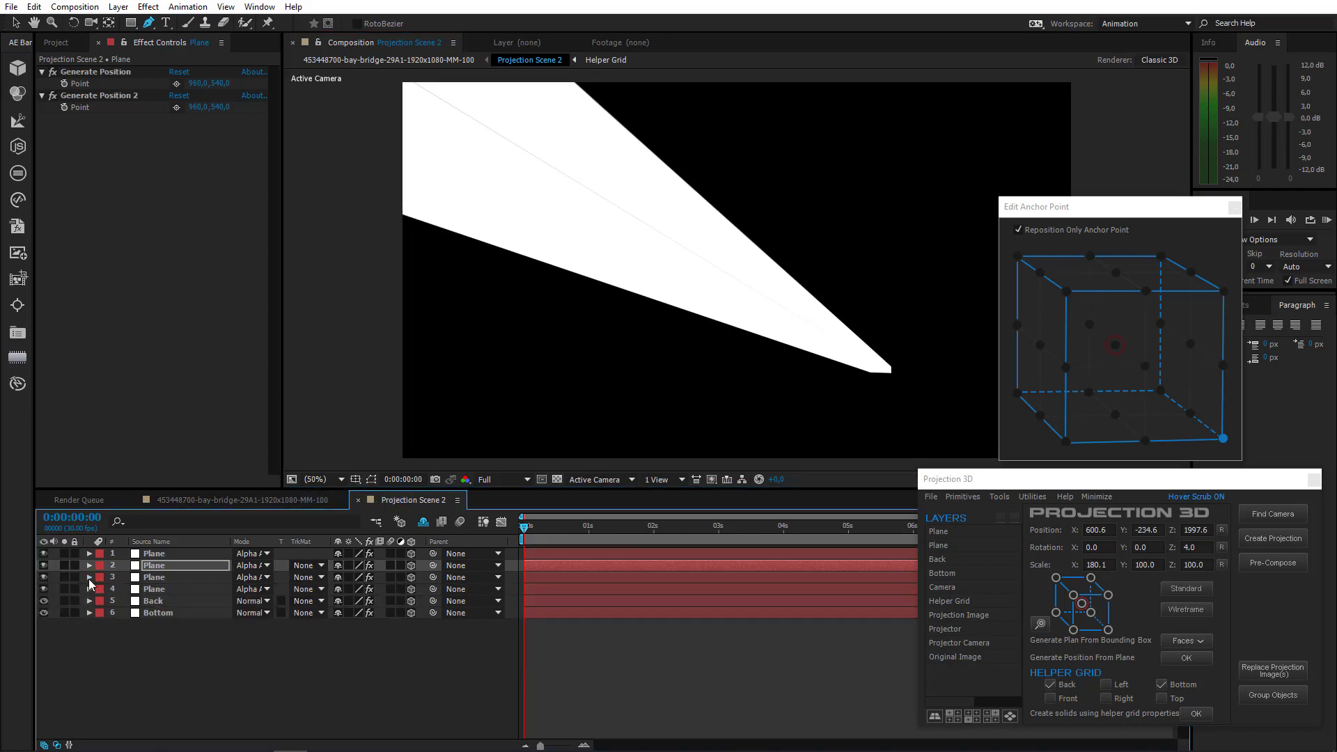
# Deselect the layers and move the Edit Anchor Point window clear of the composition image
pyautogui.click(188, 635)
pyautogui.moveTo(705, 384); pyautogui.dragTo(635, 386)
pyautogui.moveTo(1107, 211); pyautogui.dragTo(1187, 213)
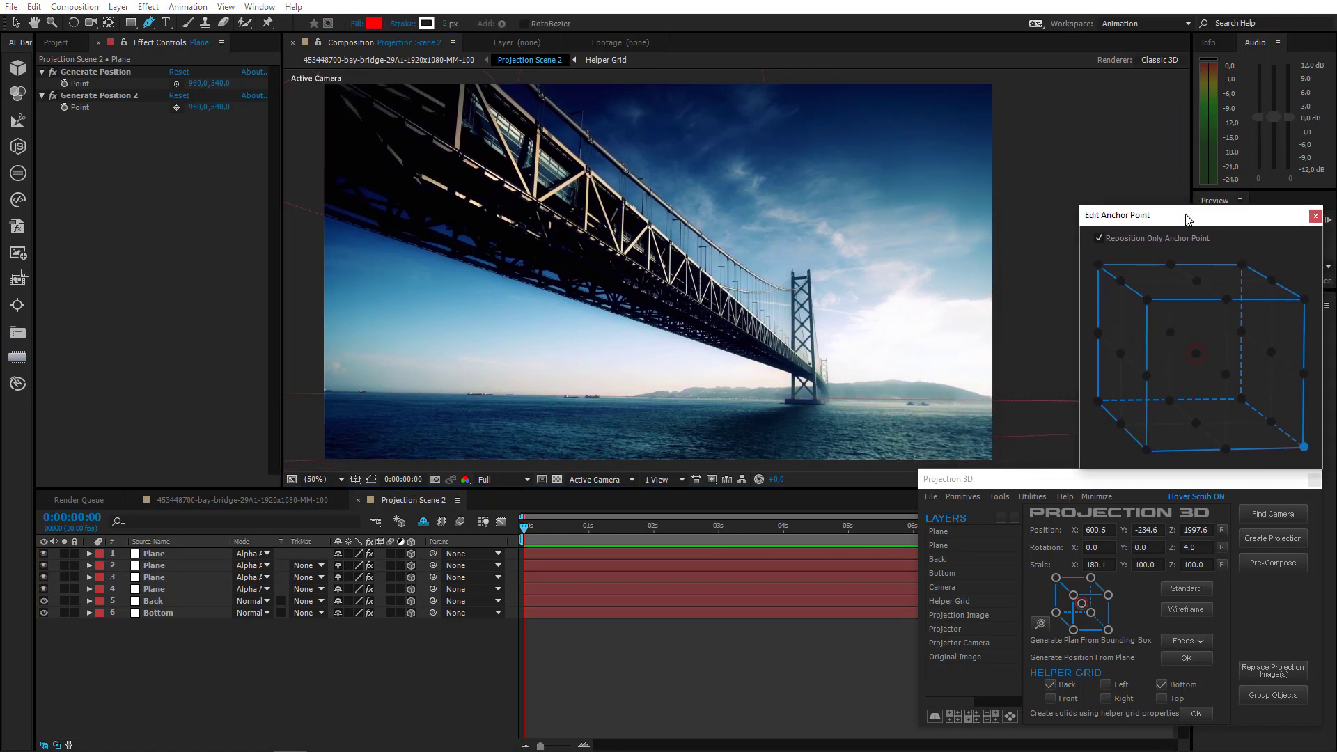
# Duplicate the cable and hanger plane and delete the mask from the topmost copy
pyautogui.click(159, 554)
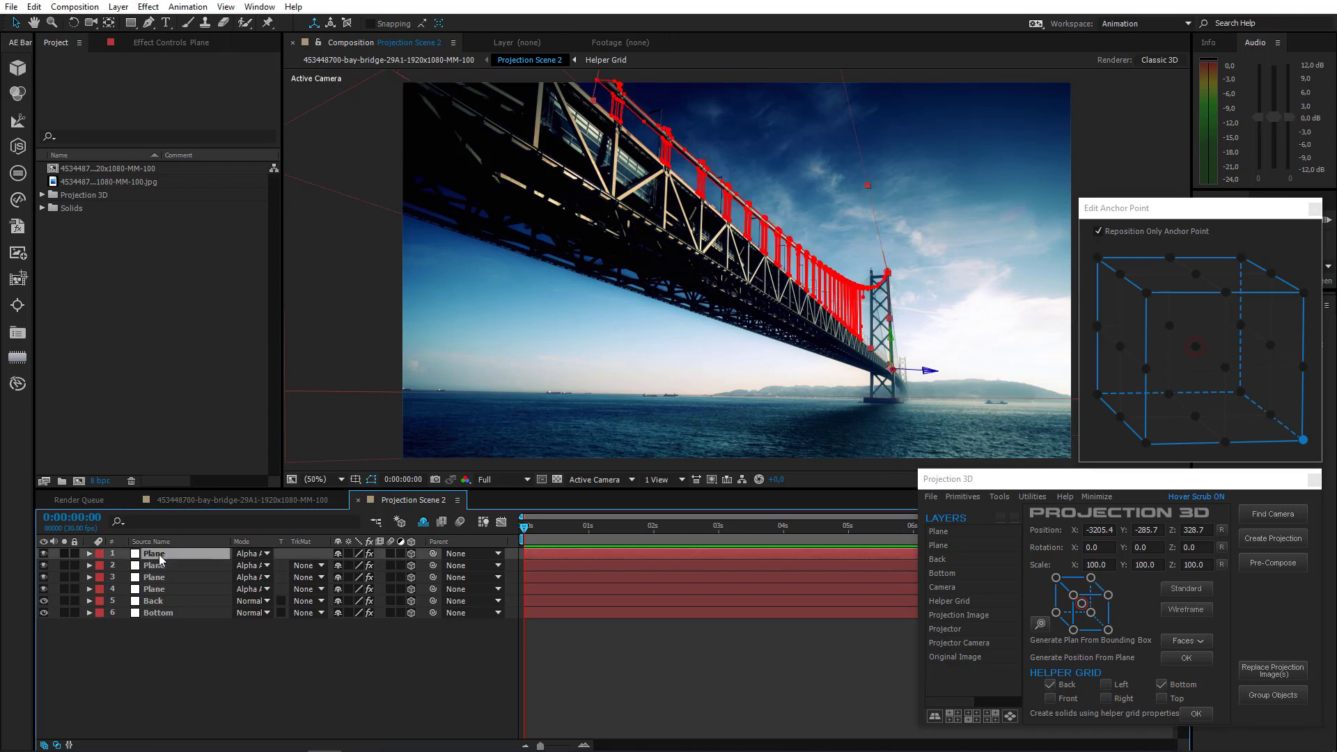
pyautogui.hotkey('ctrl', 'd')
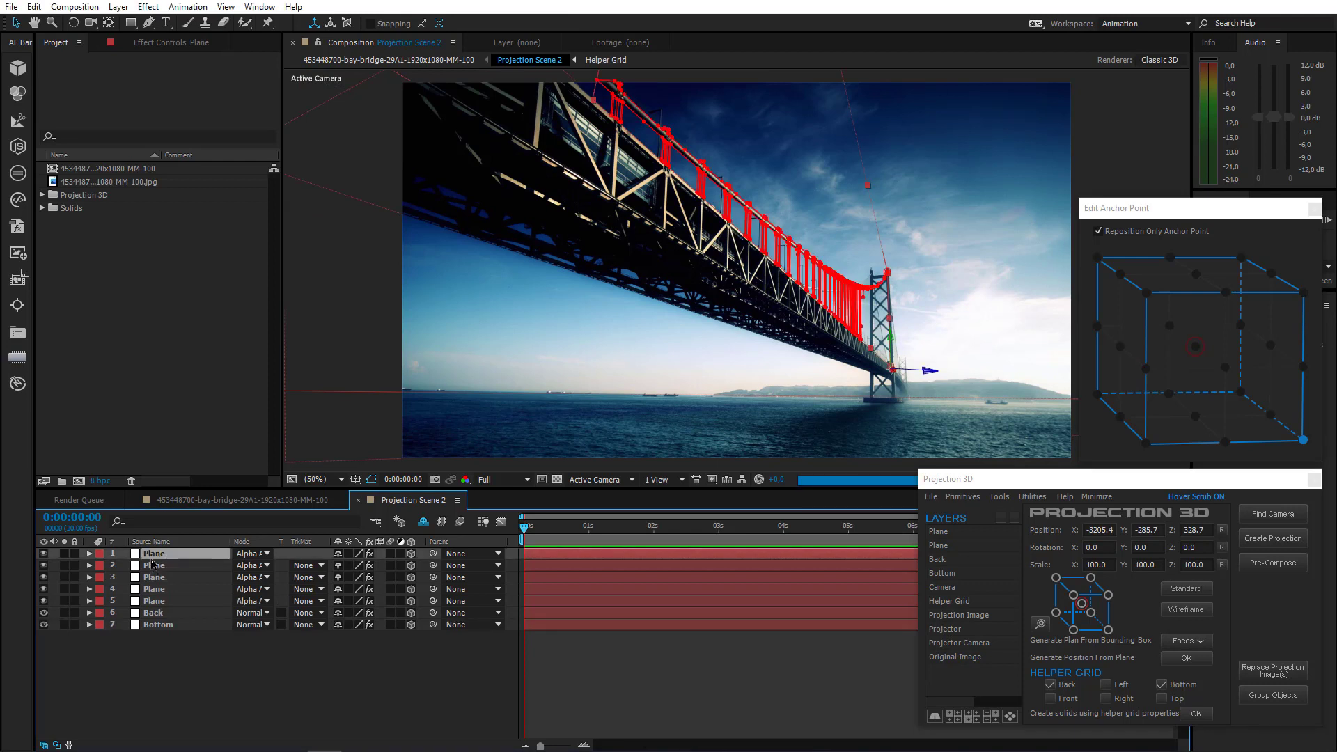
pyautogui.press('m')
pyautogui.press('Delete')
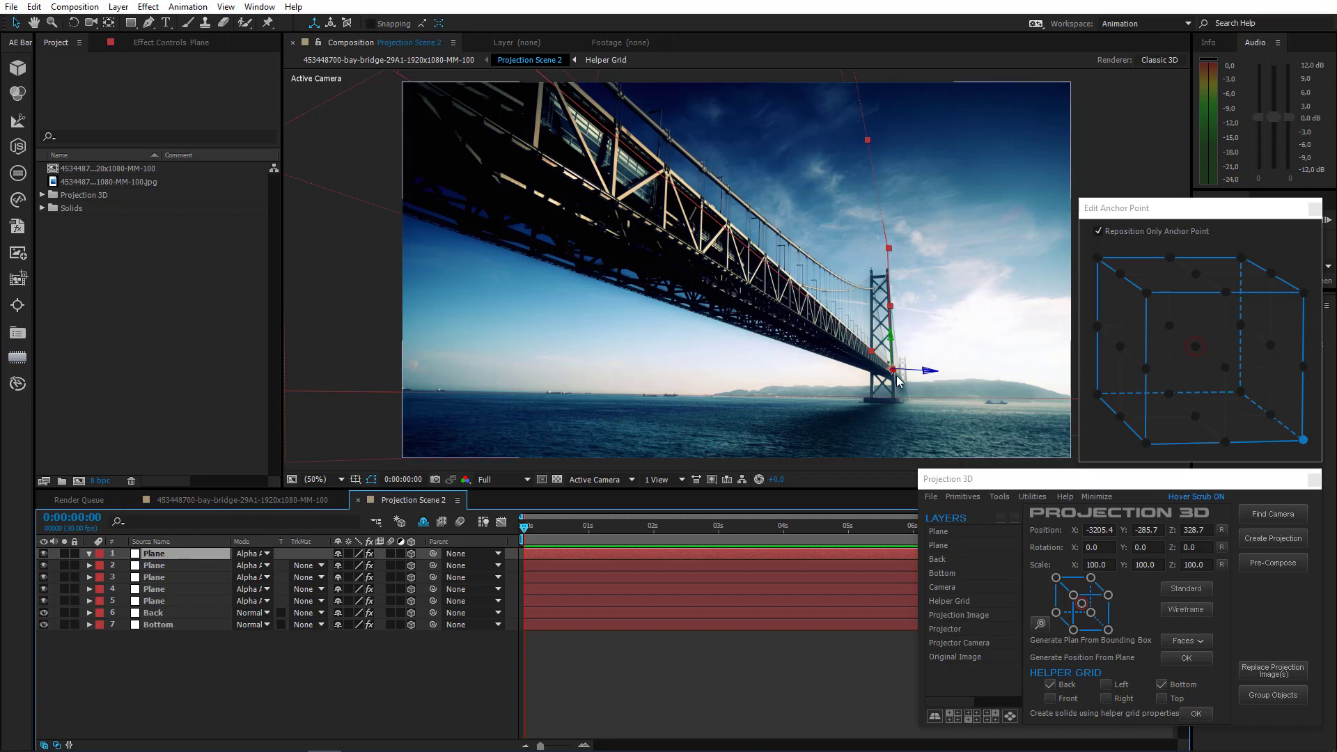
# Draw a new Pen tool mask on the copy from the tower top along the far cable's lower edge to the deck
pyautogui.scroll(2, 702, 409)
pyautogui.moveTo(721, 303); pyautogui.dragTo(761, 313)
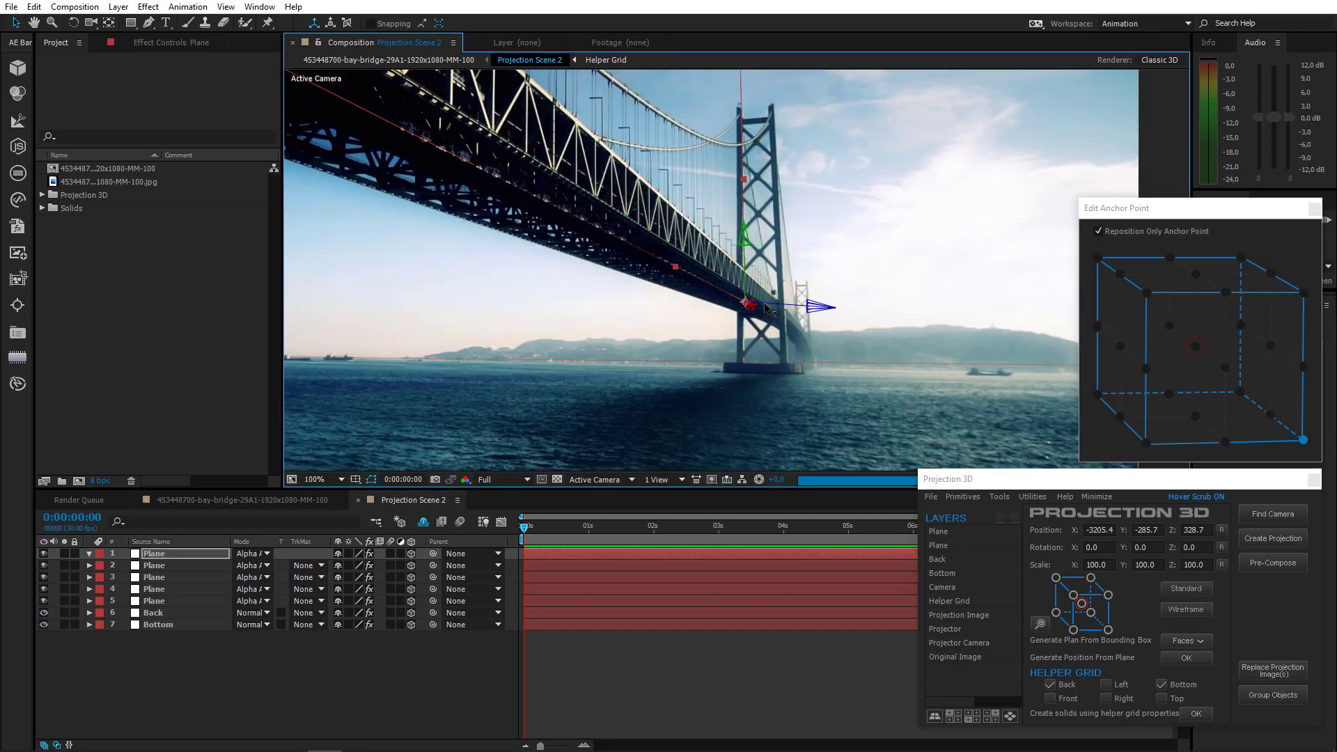
pyautogui.moveTo(758, 225); pyautogui.dragTo(756, 254)
pyautogui.scroll(4, 725, 264)
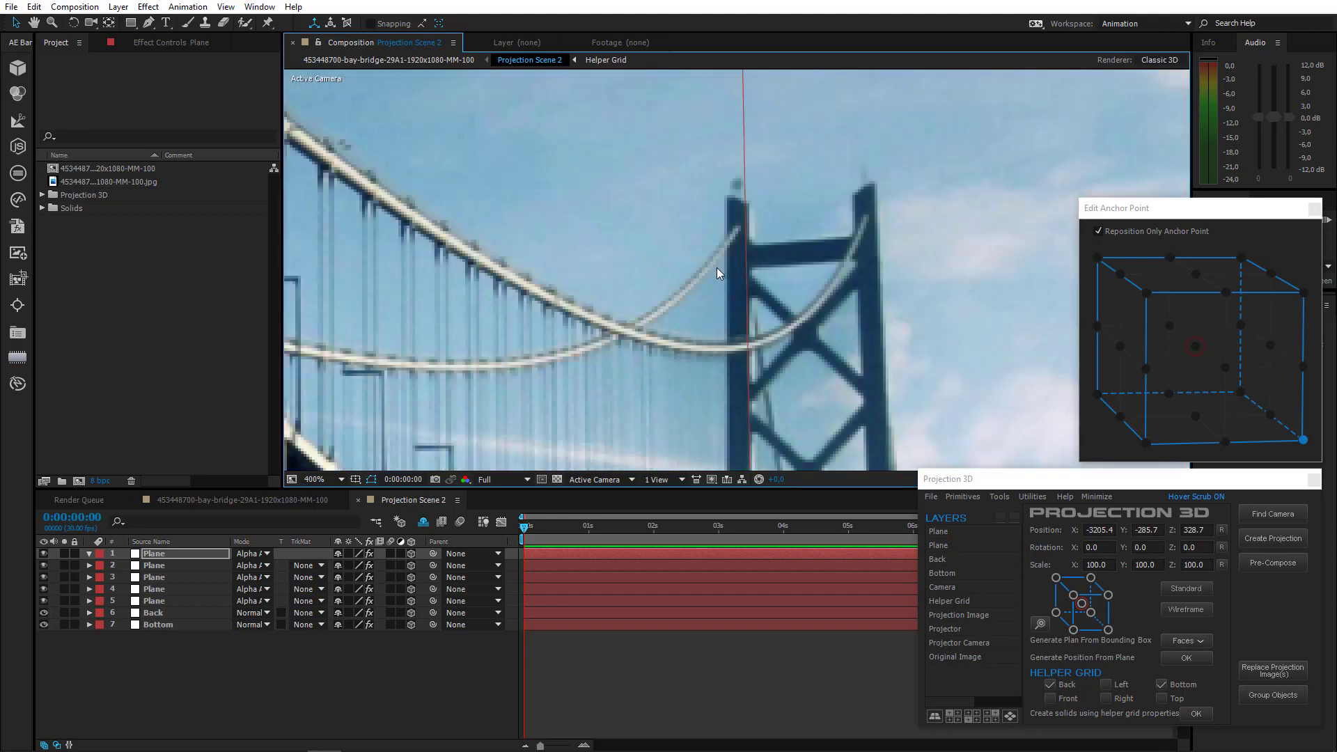
pyautogui.click(149, 24)
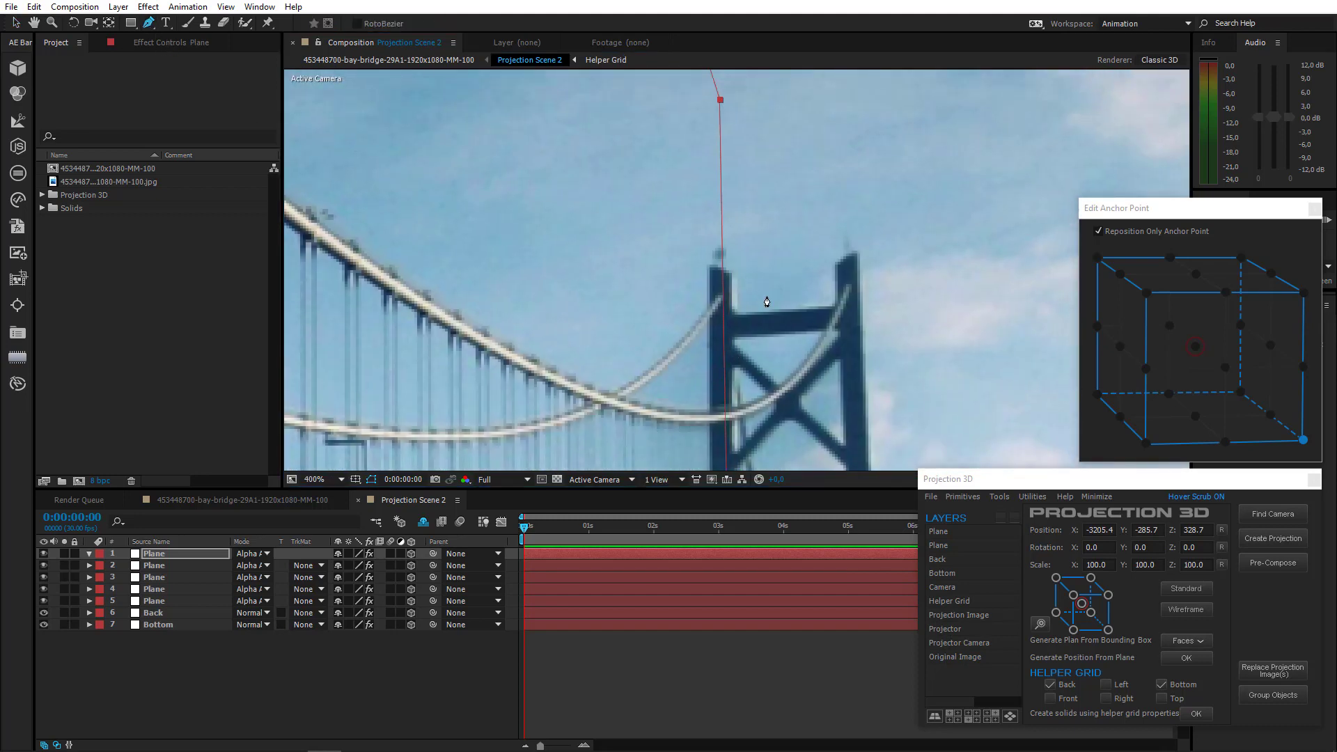
pyautogui.scroll(2, 670, 325)
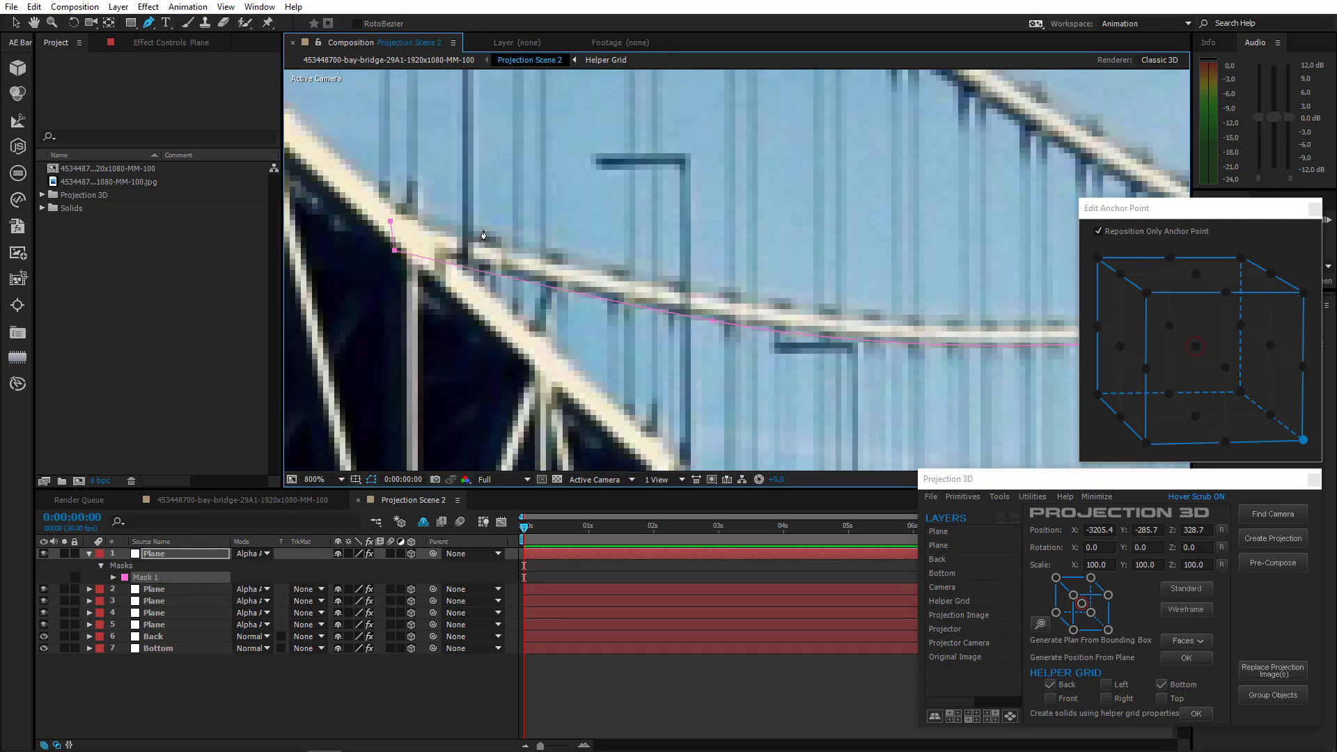
# Complete the mask along the far cable's upper edge, close it at the tower top, and collapse the layer's properties
pyautogui.moveTo(571, 260); pyautogui.dragTo(681, 281)
pyautogui.moveTo(956, 323); pyautogui.dragTo(571, 290)
pyautogui.moveTo(767, 258); pyautogui.dragTo(828, 230)
pyautogui.moveTo(865, 192); pyautogui.dragTo(626, 300)
pyautogui.moveTo(683, 282); pyautogui.dragTo(730, 240)
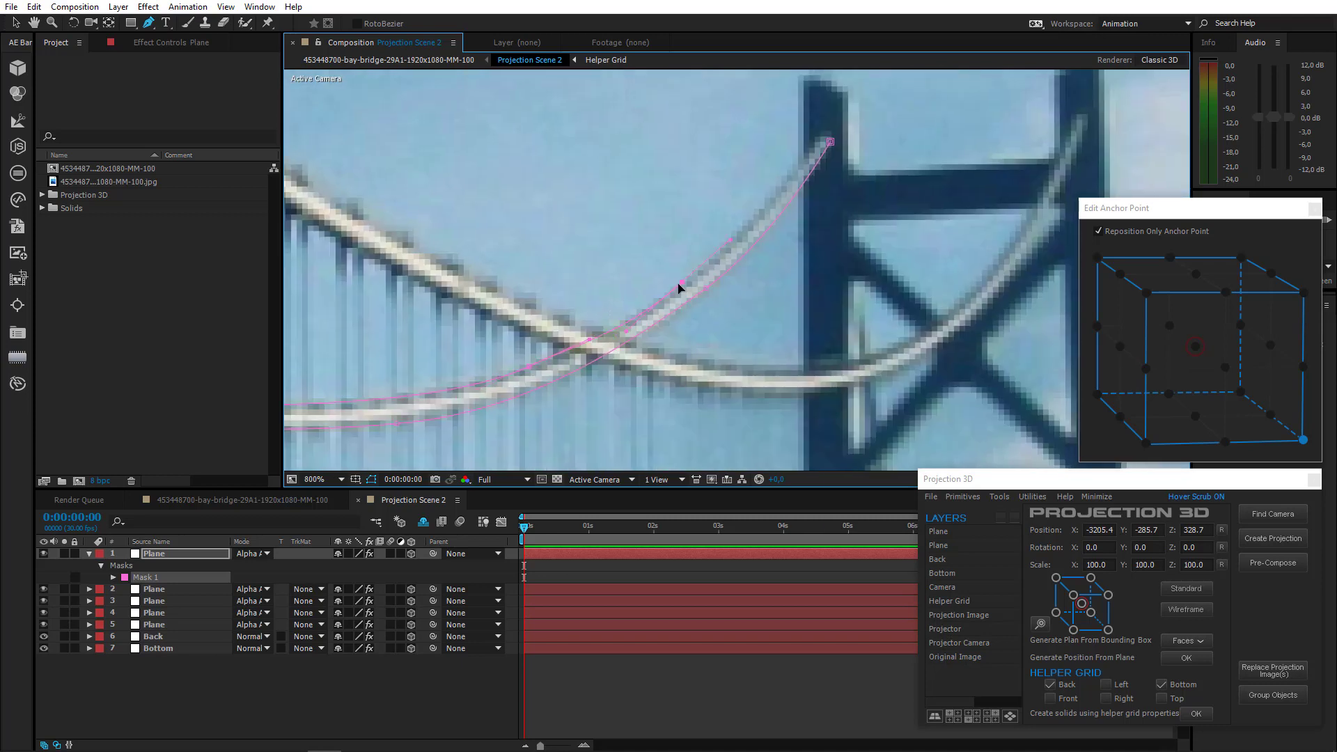
pyautogui.click(828, 138)
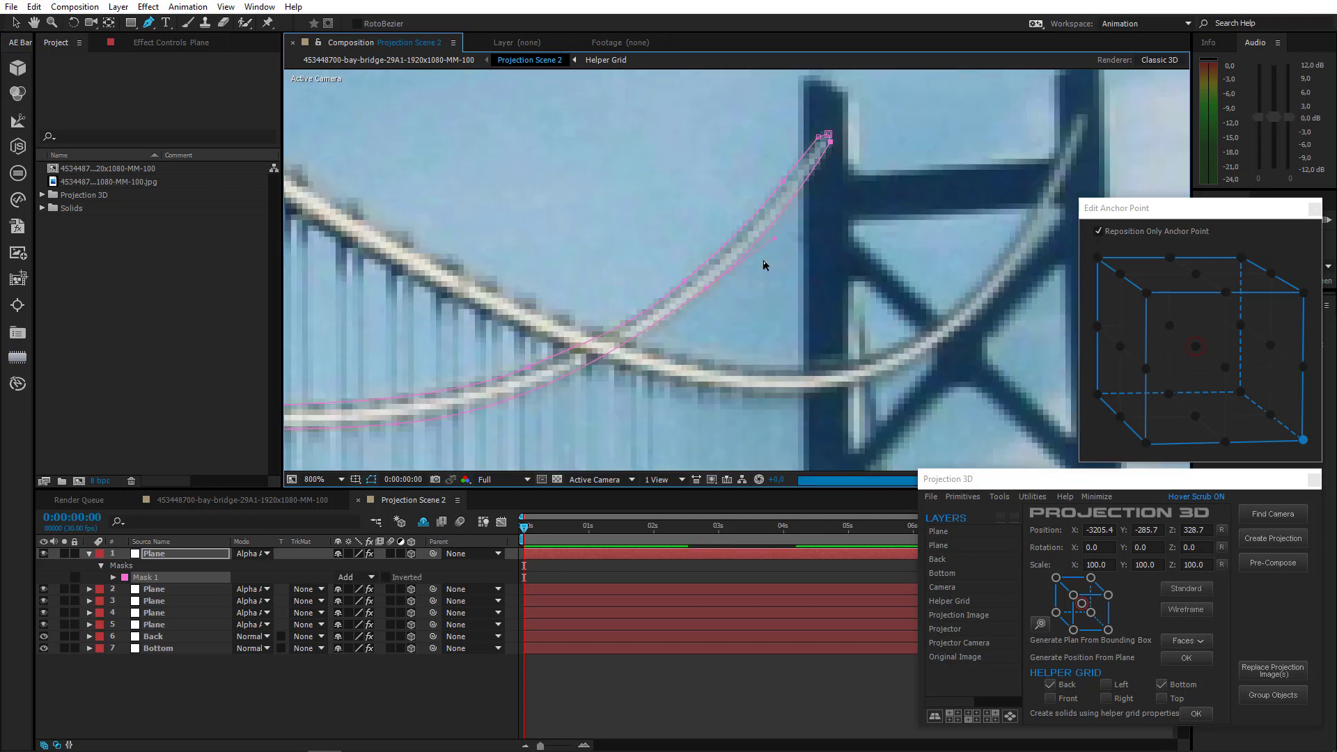
pyautogui.moveTo(436, 410); pyautogui.dragTo(544, 281)
pyautogui.scroll(-2, 755, 325)
pyautogui.scroll(-1, 451, 277)
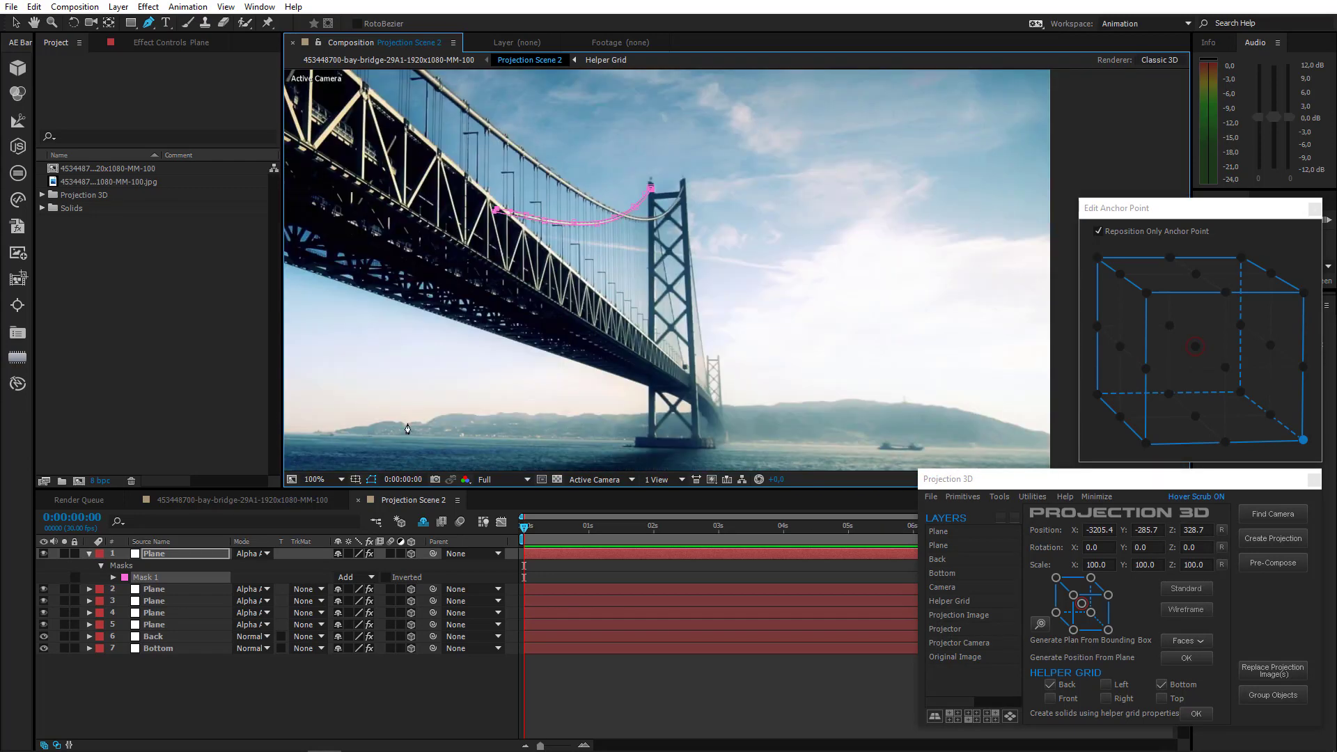
pyautogui.click(136, 555)
pyautogui.click(89, 555)
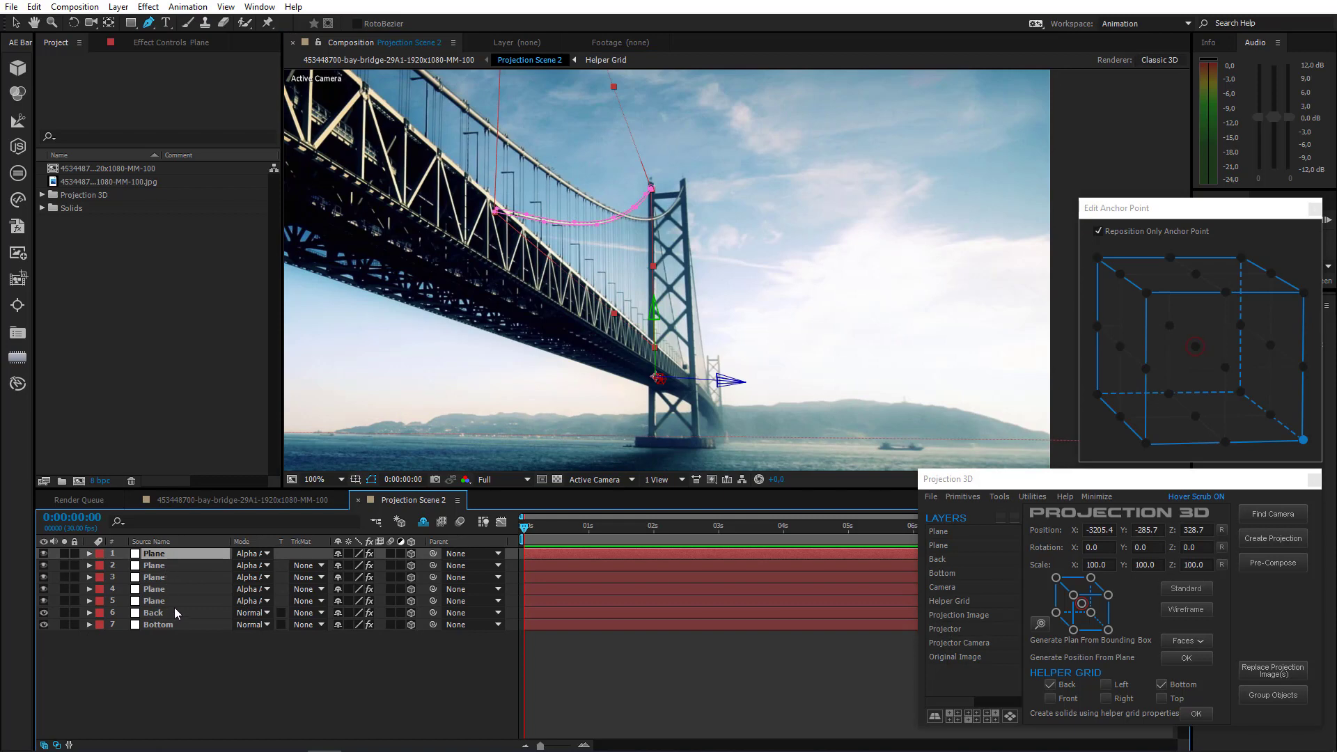
# Place the Bottom layer's first Generate Position point at the waterline beneath the distant second tower
pyautogui.click(164, 625)
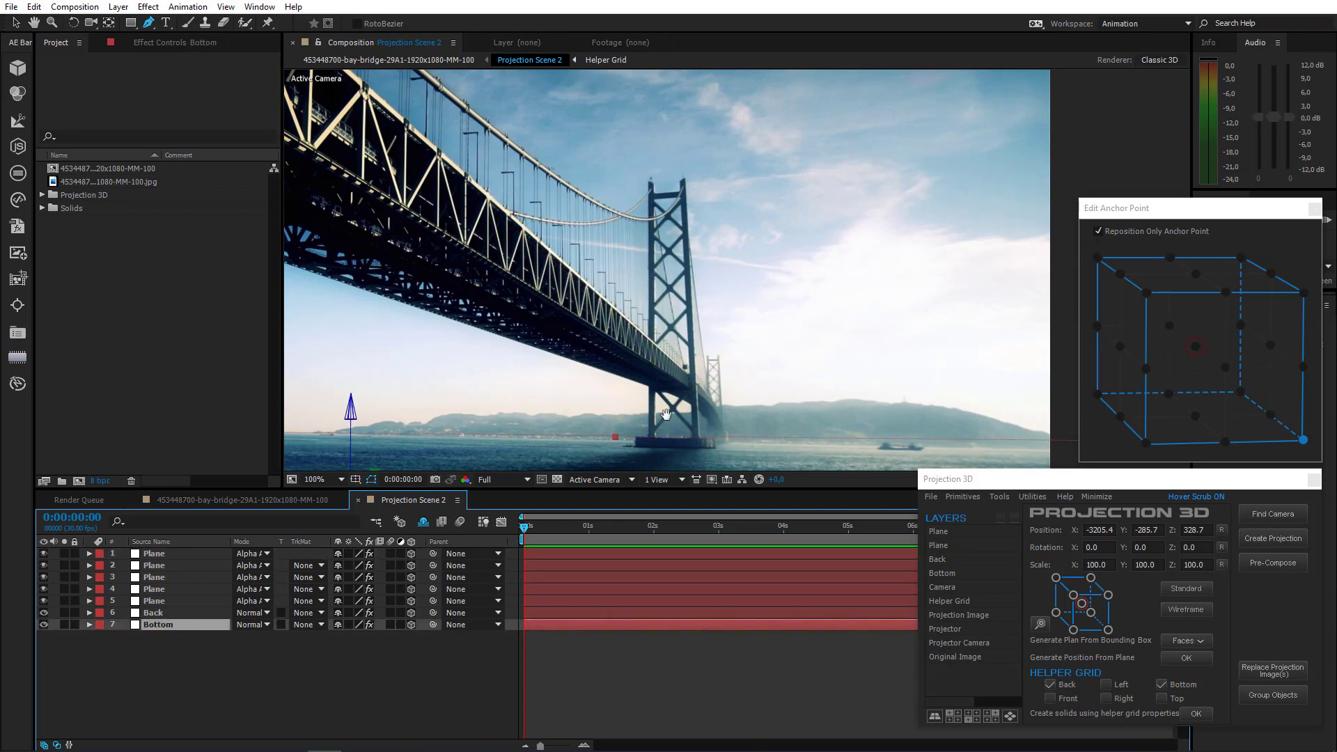
pyautogui.scroll(2, 648, 349)
pyautogui.click(161, 43)
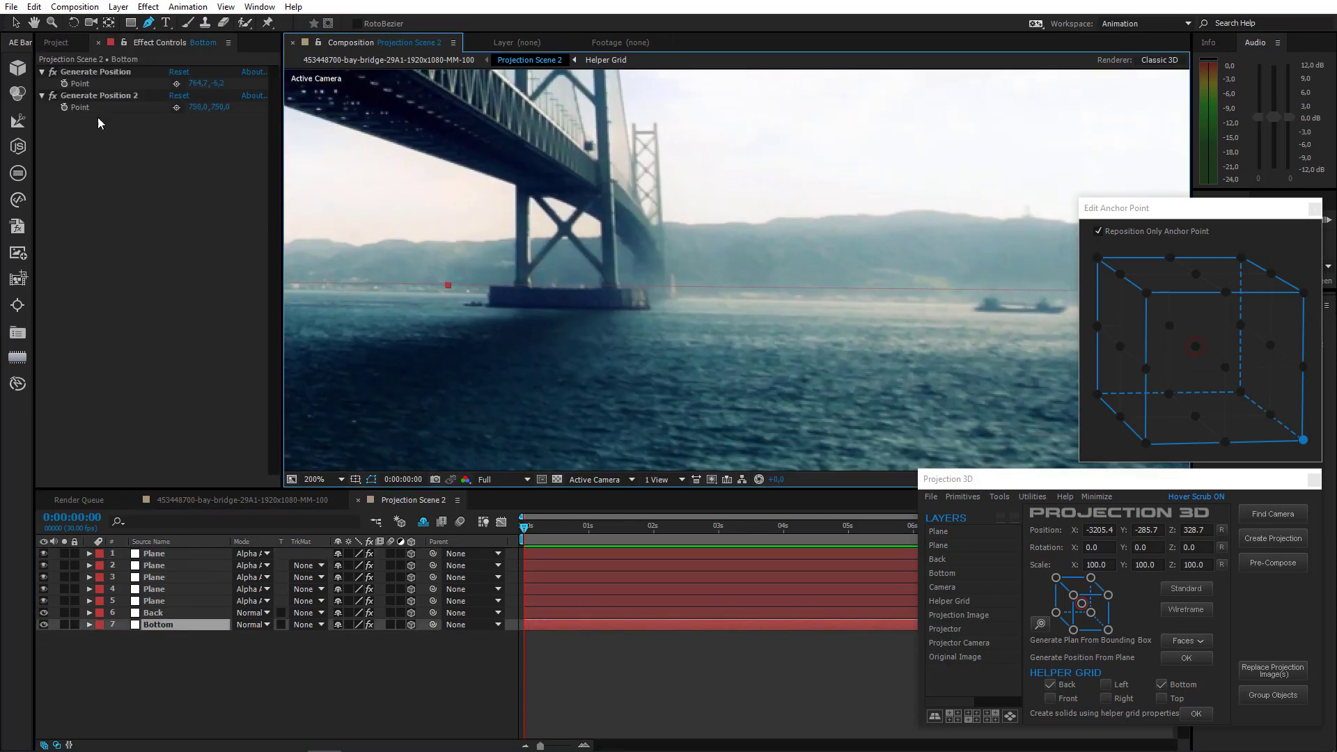
pyautogui.click(15, 23)
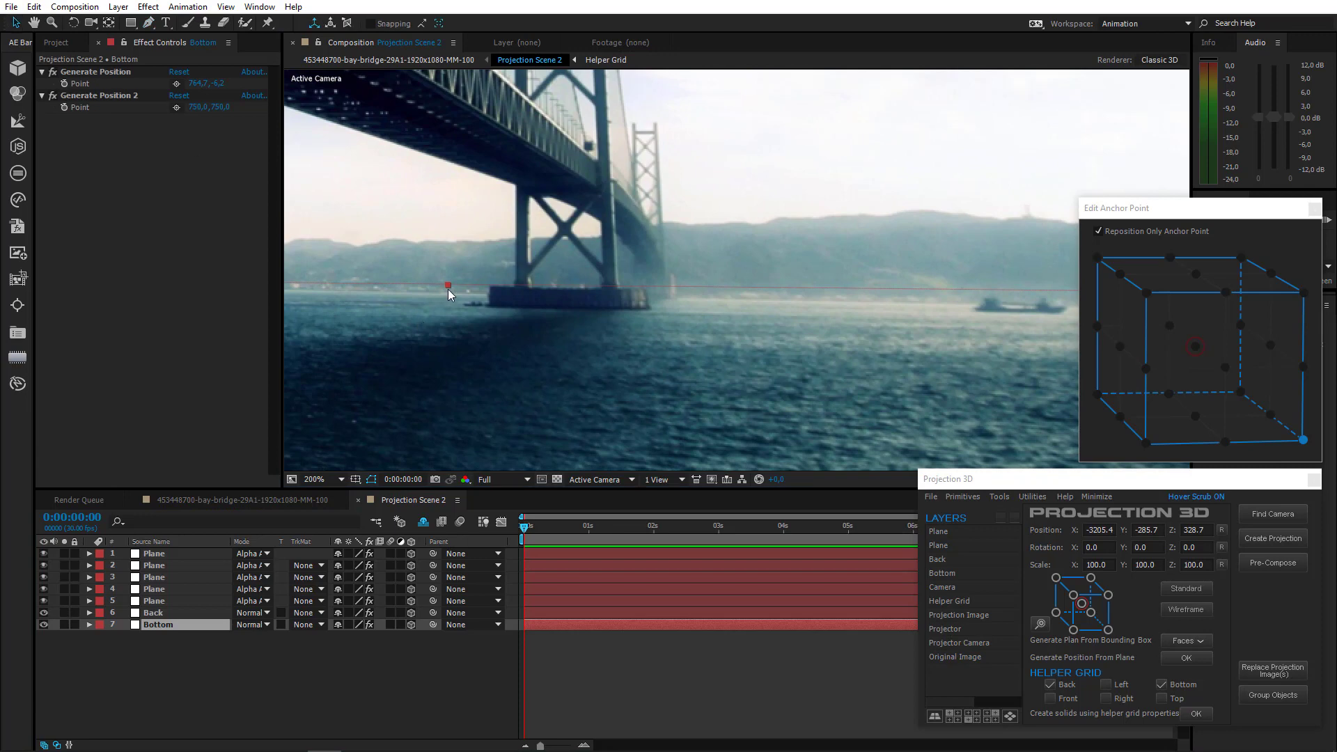
pyautogui.moveTo(449, 287); pyautogui.dragTo(437, 309)
pyautogui.moveTo(423, 362); pyautogui.dragTo(503, 267)
pyautogui.scroll(1, 627, 268)
pyautogui.moveTo(584, 269); pyautogui.dragTo(495, 359)
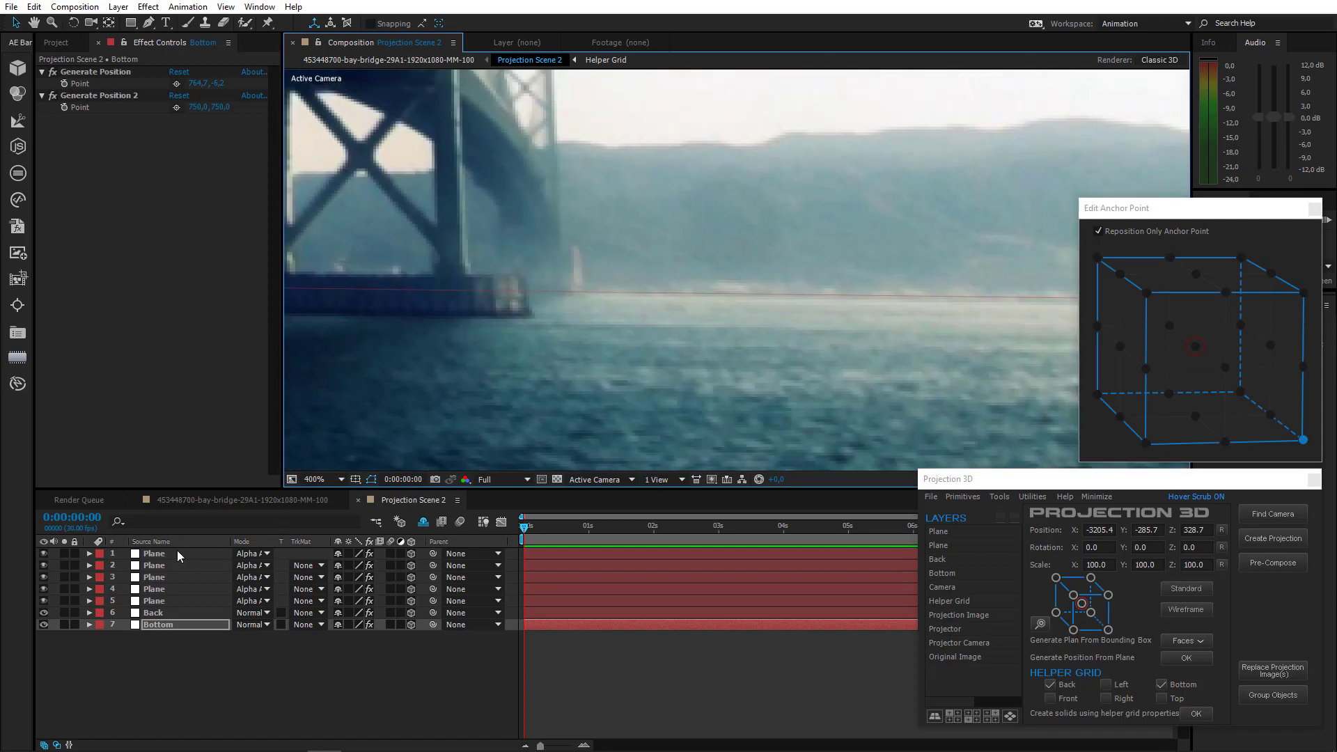
pyautogui.click(99, 73)
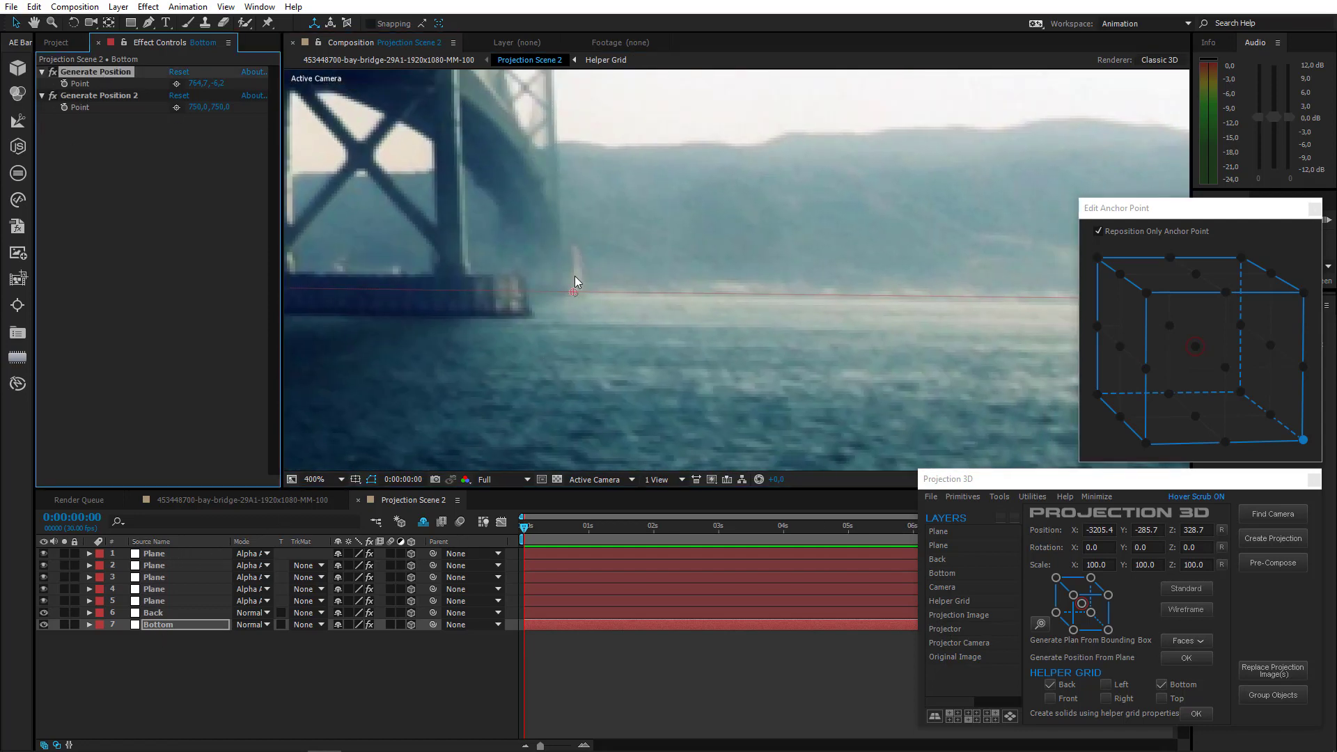
pyautogui.moveTo(575, 294); pyautogui.dragTo(579, 288)
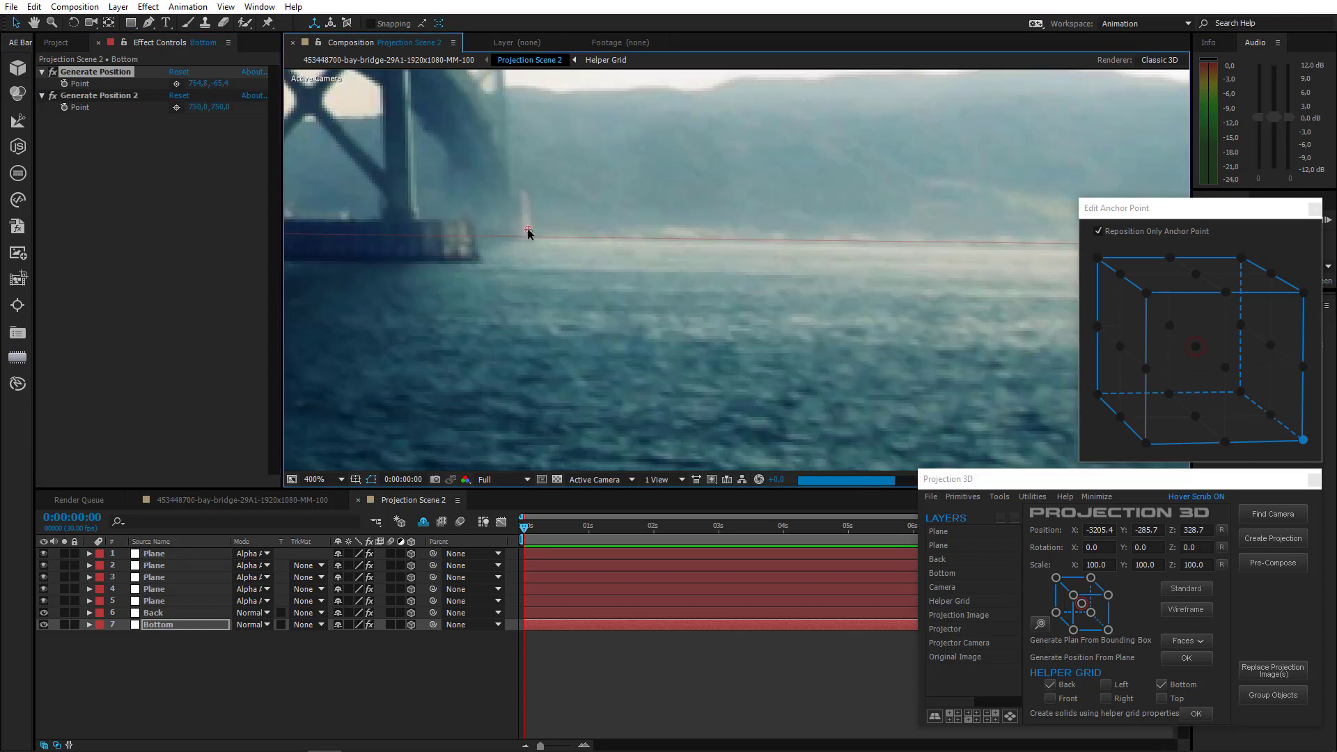
# Create a plane at the generated position and, in Custom View 1, move it farther from the camera along Z
pyautogui.click(997, 499)
pyautogui.click(1021, 606)
pyautogui.click(613, 481)
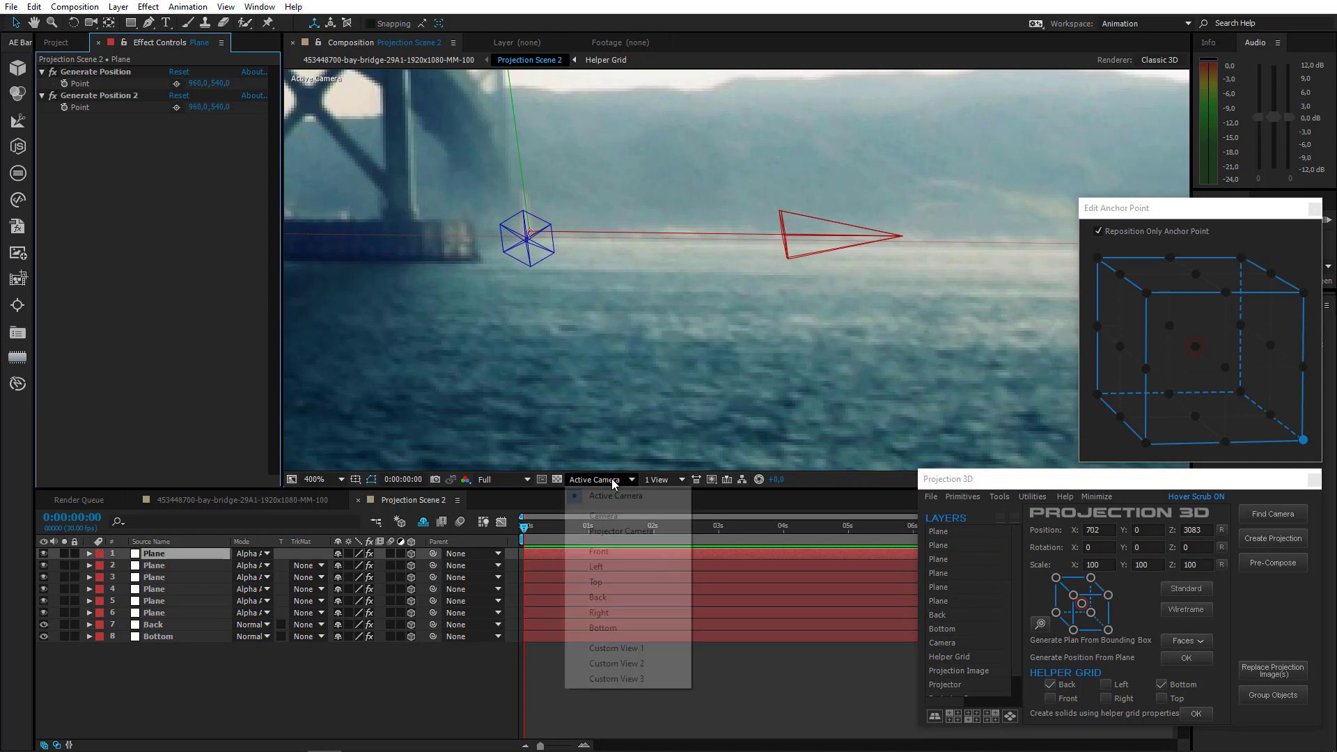
pyautogui.click(641, 631)
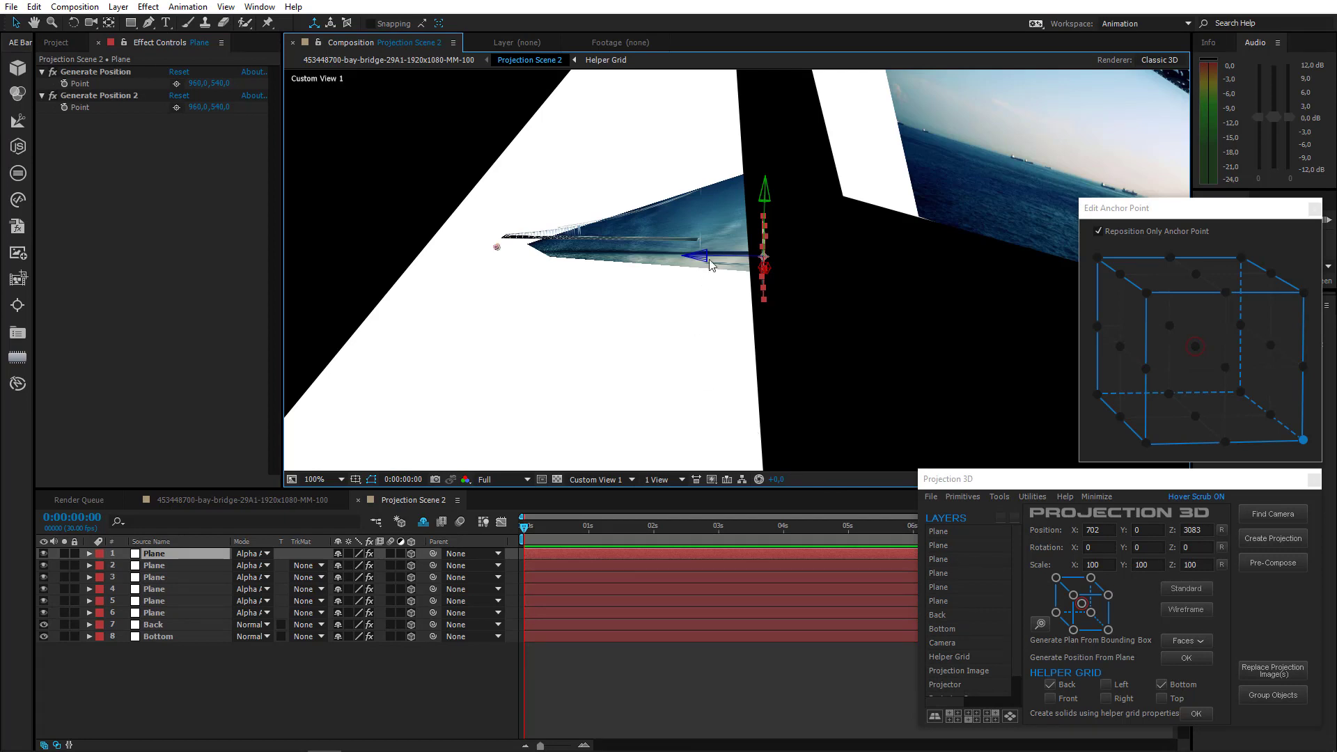
pyautogui.moveTo(747, 263); pyautogui.dragTo(971, 372)
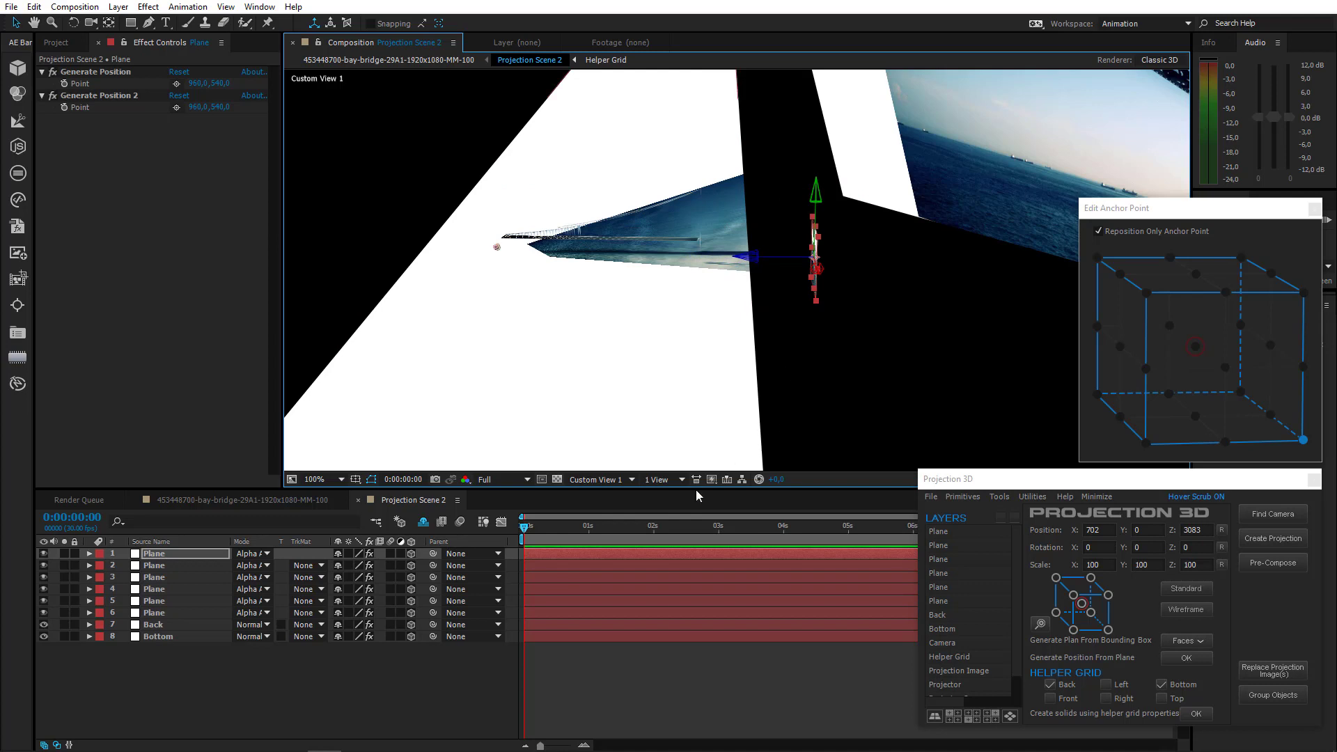
# Move the Back plane closer to the camera along Z and return to the Active Camera view
pyautogui.scroll(-2, 642, 217)
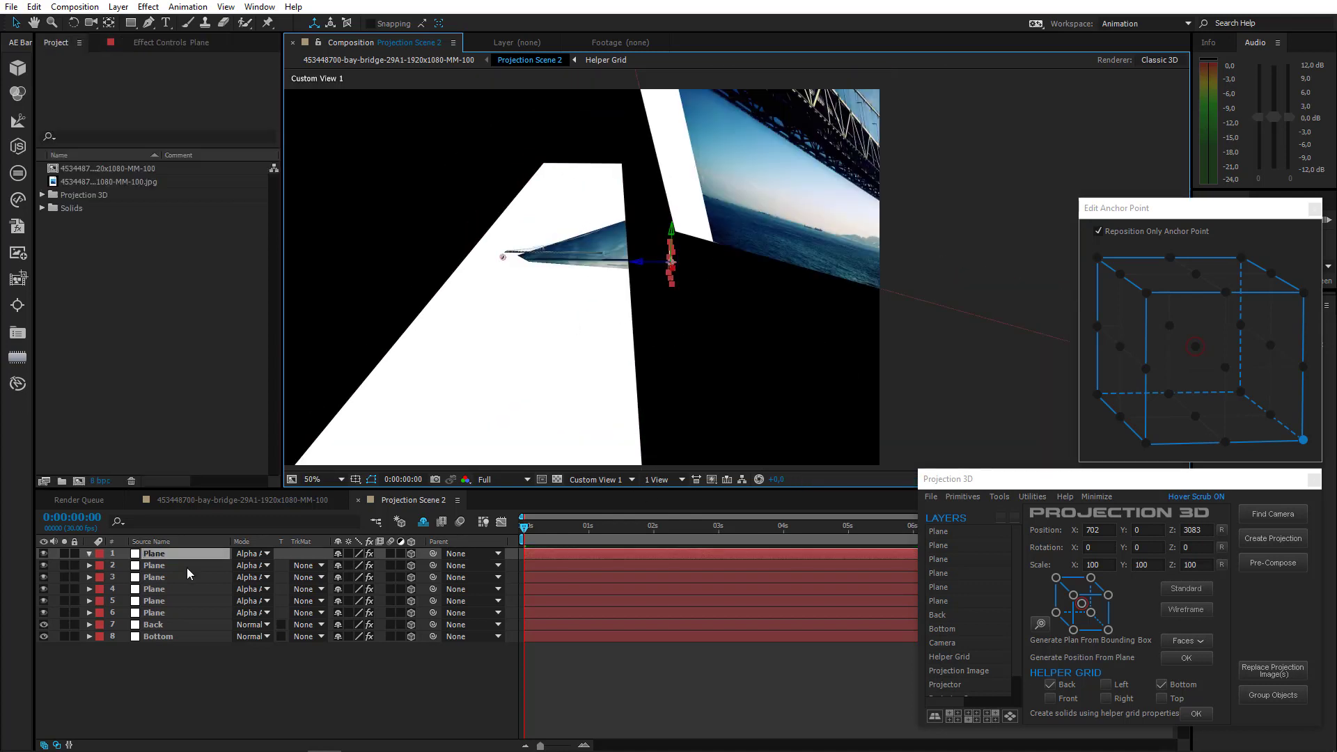
pyautogui.click(154, 625)
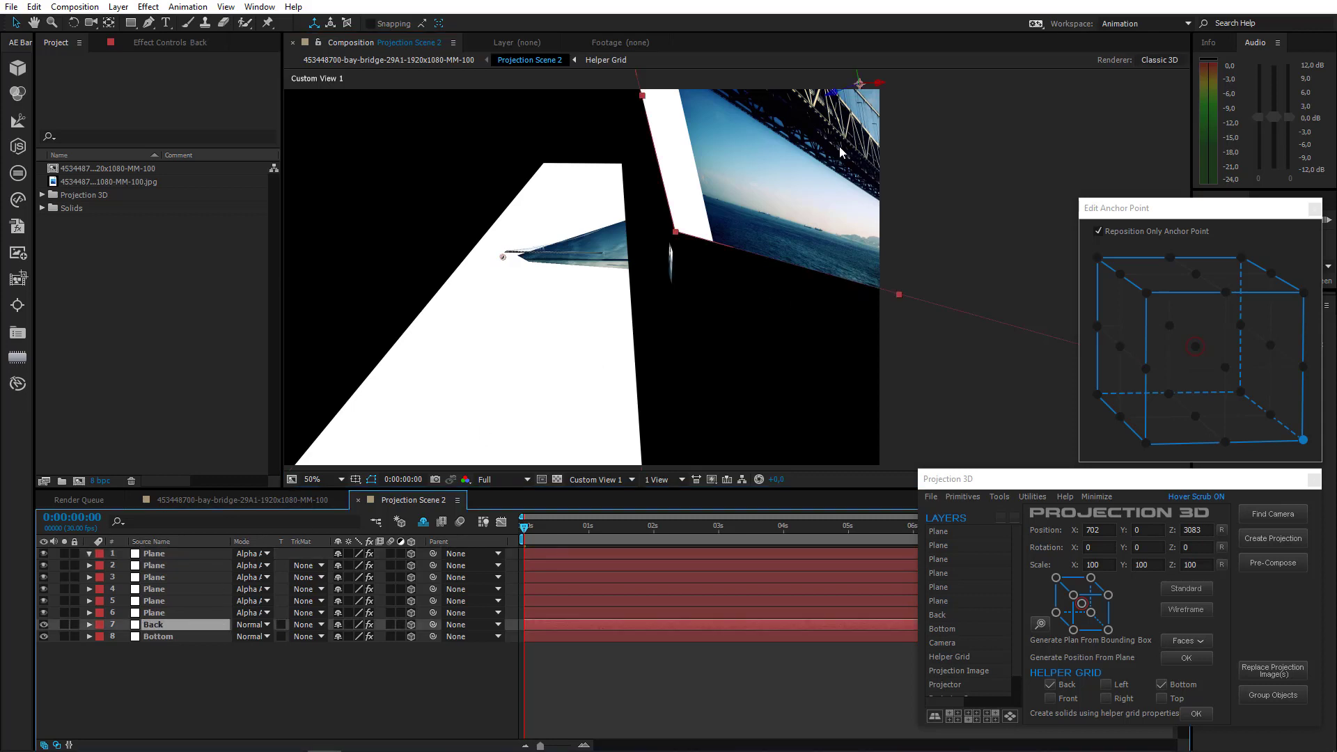
pyautogui.moveTo(834, 102); pyautogui.dragTo(628, 155)
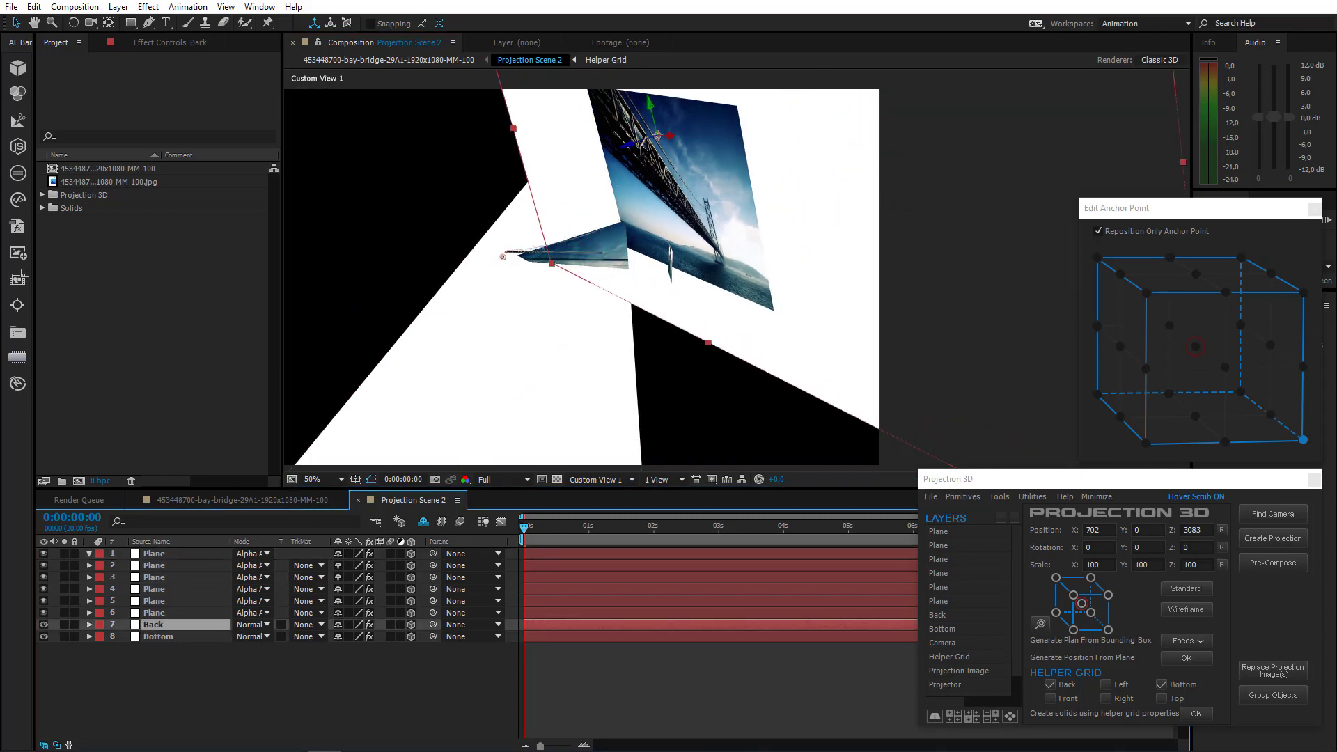
pyautogui.click(596, 480)
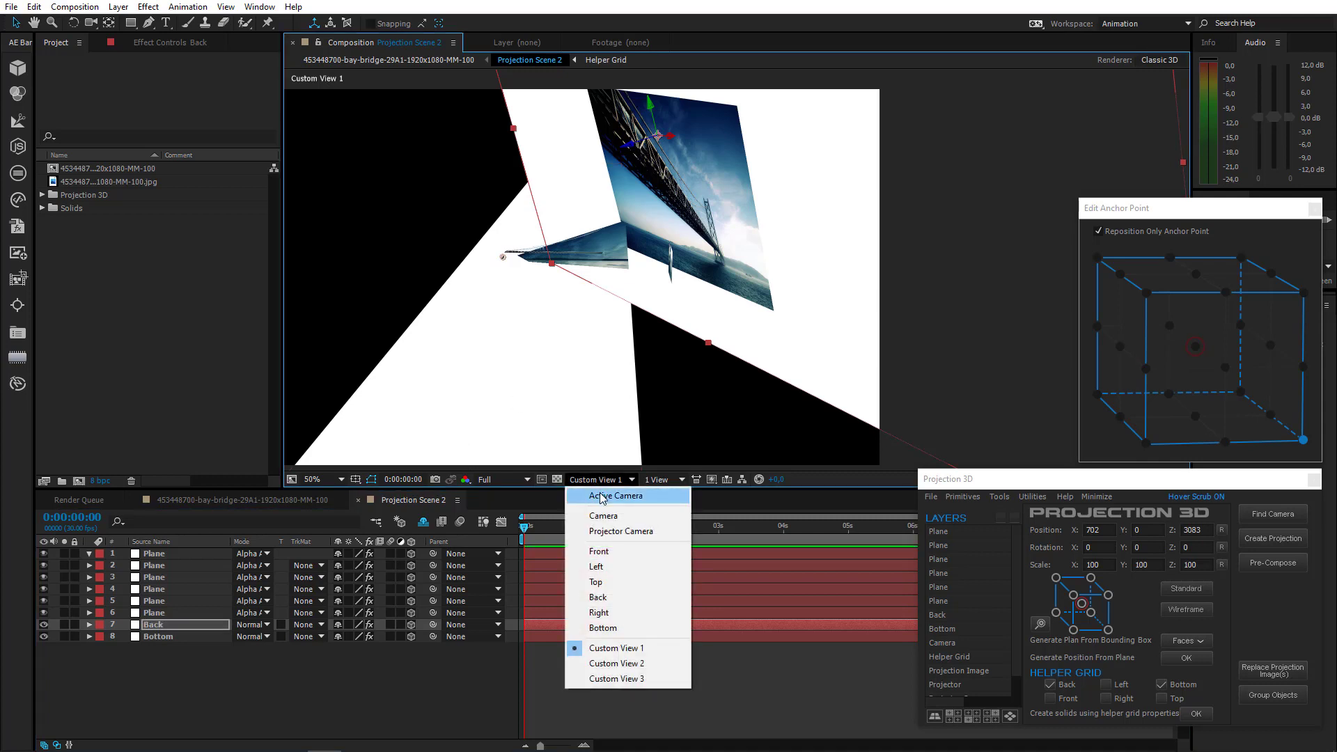
pyautogui.click(593, 493)
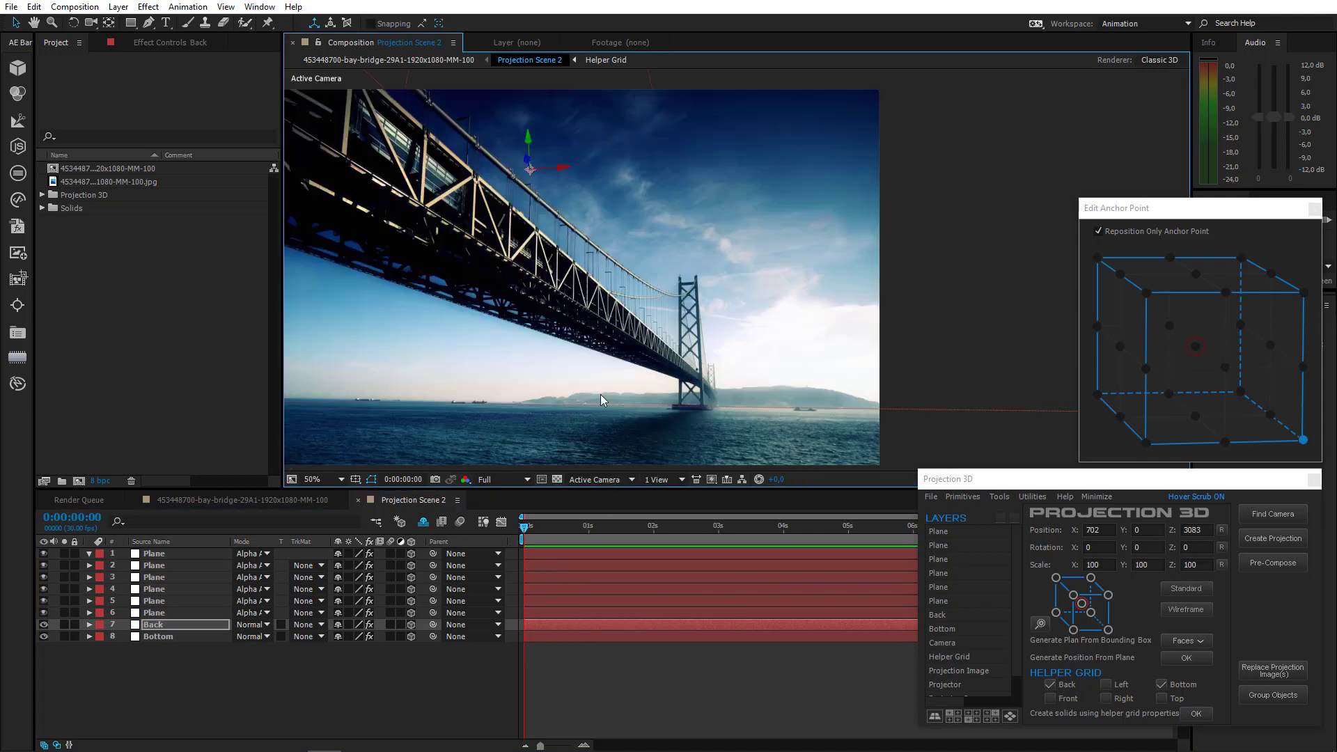
pyautogui.moveTo(584, 381); pyautogui.dragTo(634, 406)
pyautogui.scroll(-3, 633, 404)
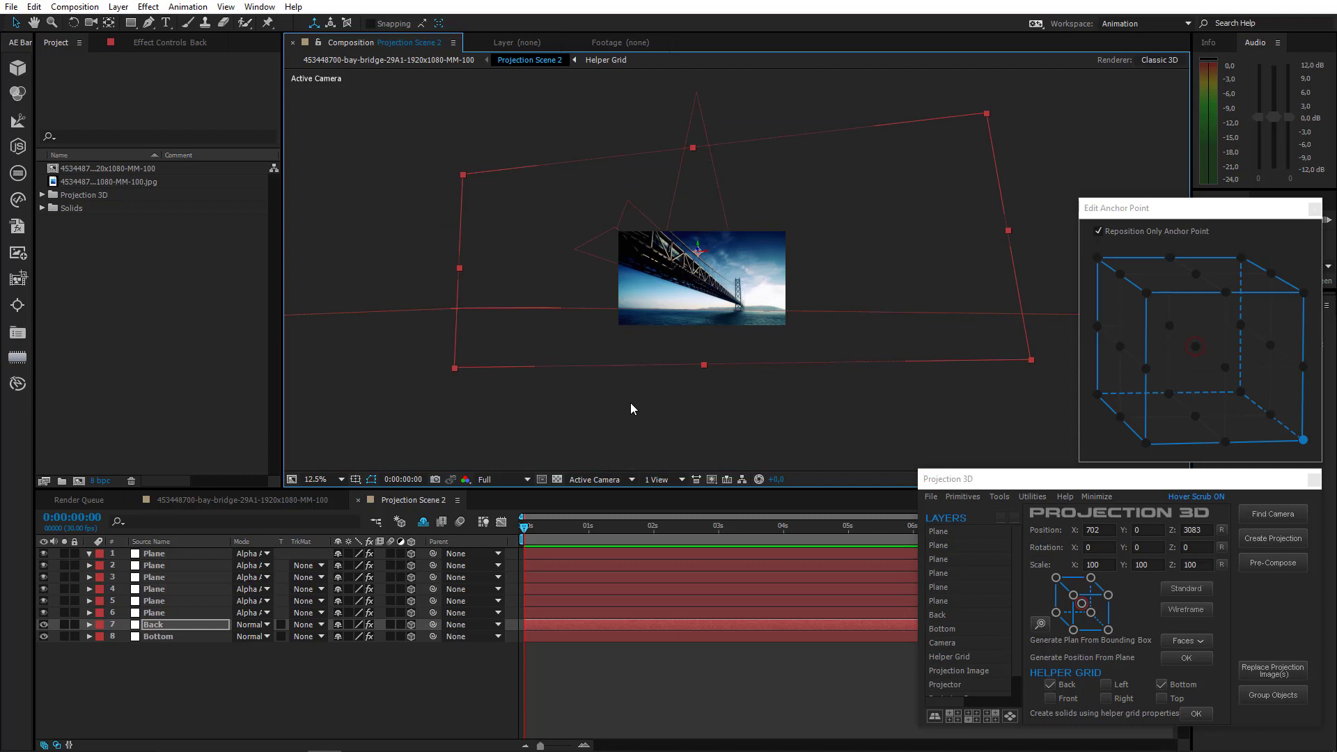
pyautogui.click(631, 408)
pyautogui.scroll(1, 697, 376)
pyautogui.press('w')
# In Top view, push the topmost plane farther back along Z, and return to the Active Camera view
pyautogui.click(614, 481)
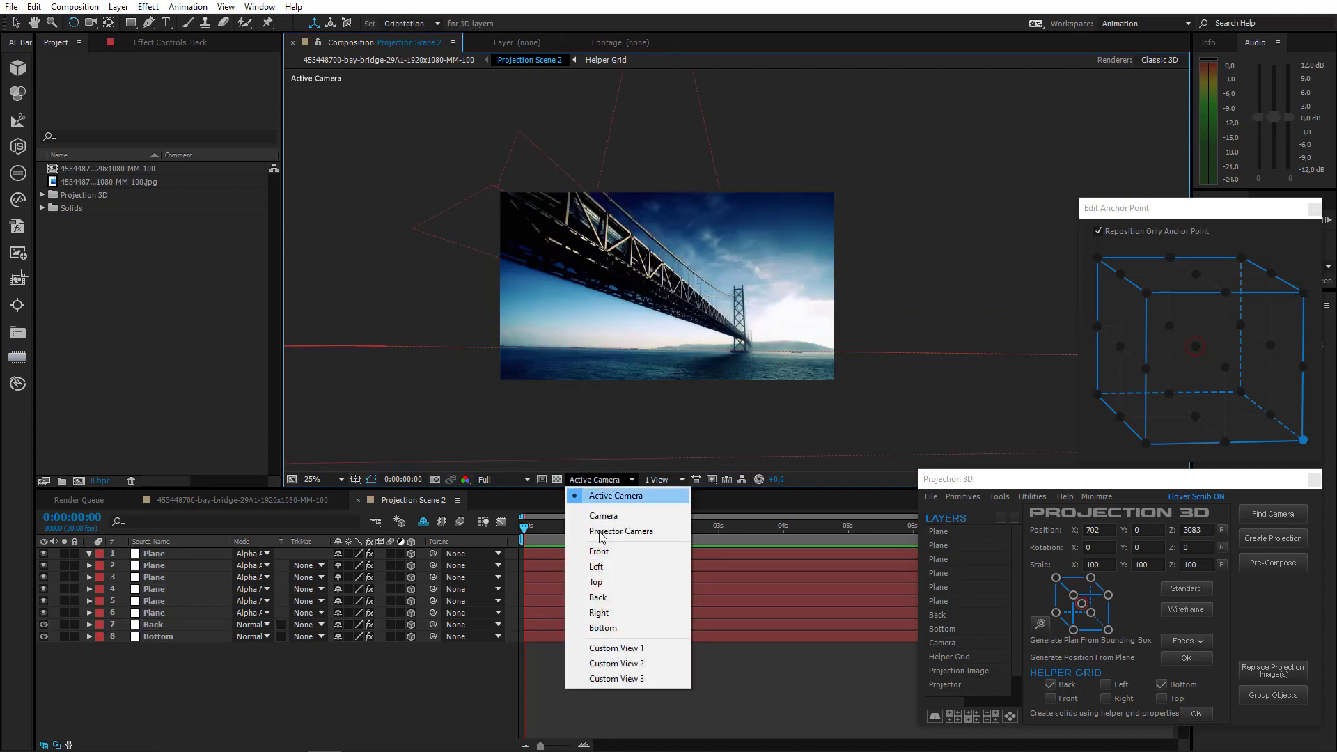
pyautogui.click(597, 581)
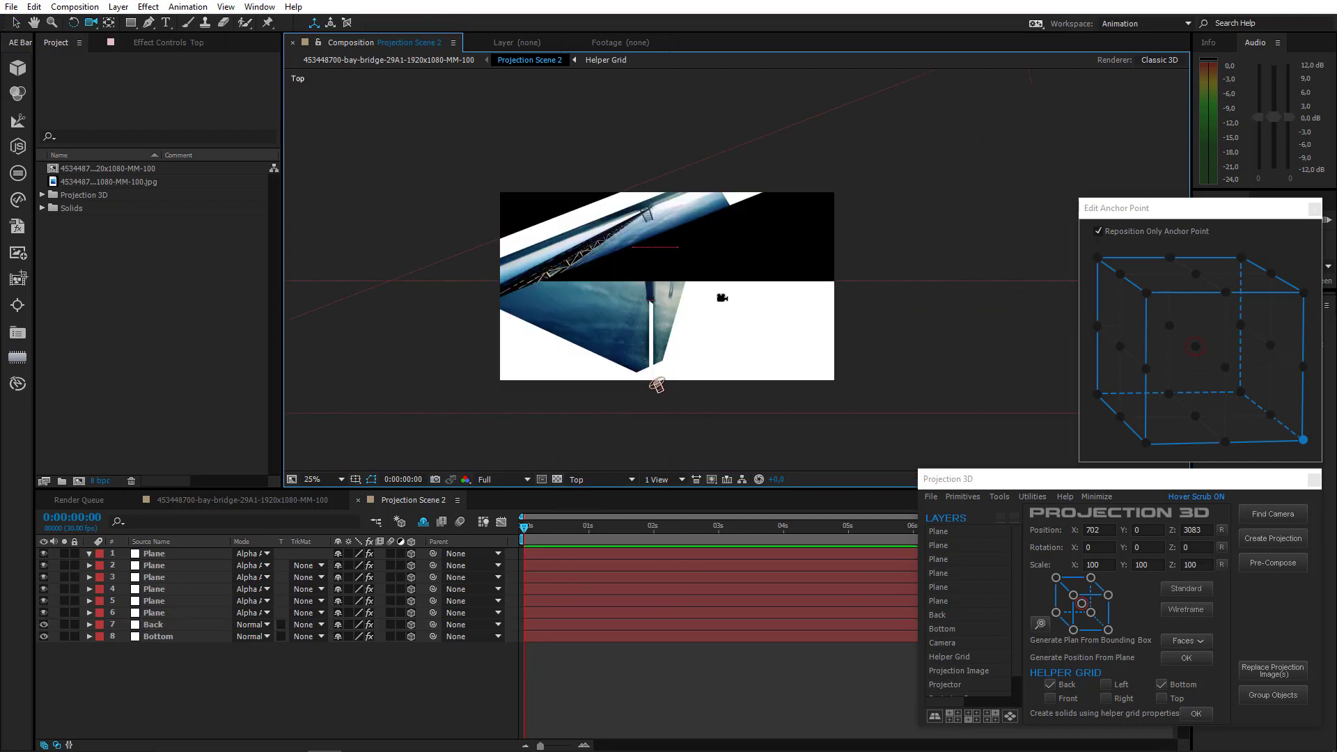
pyautogui.click(166, 557)
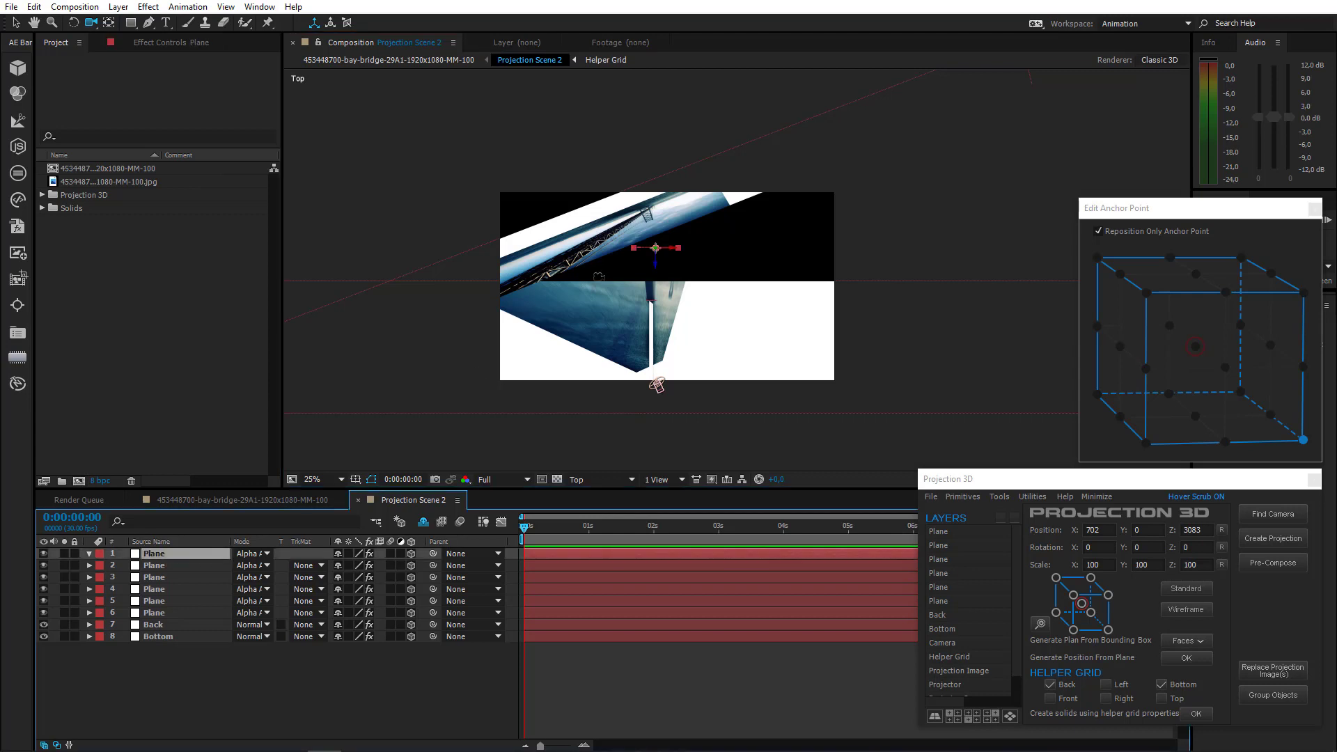
pyautogui.press('v')
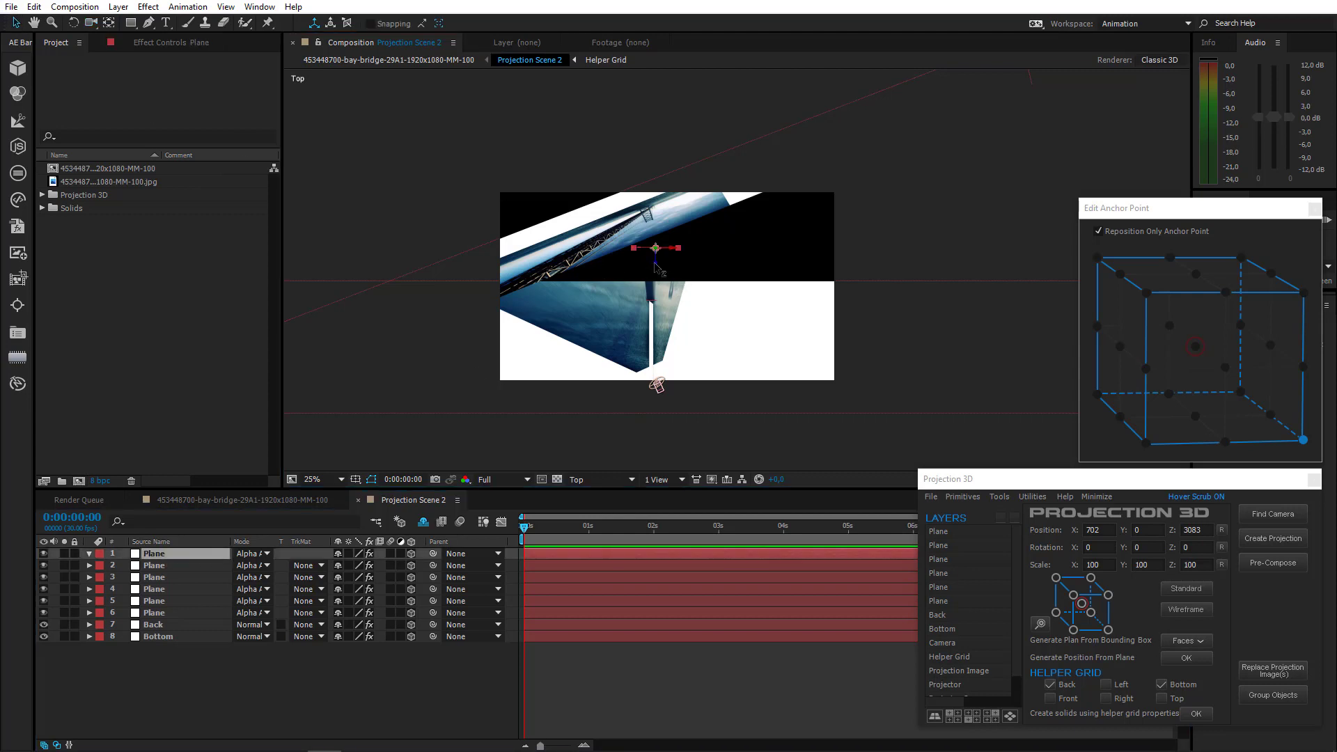
pyautogui.moveTo(656, 268); pyautogui.dragTo(656, 252)
pyautogui.click(600, 479)
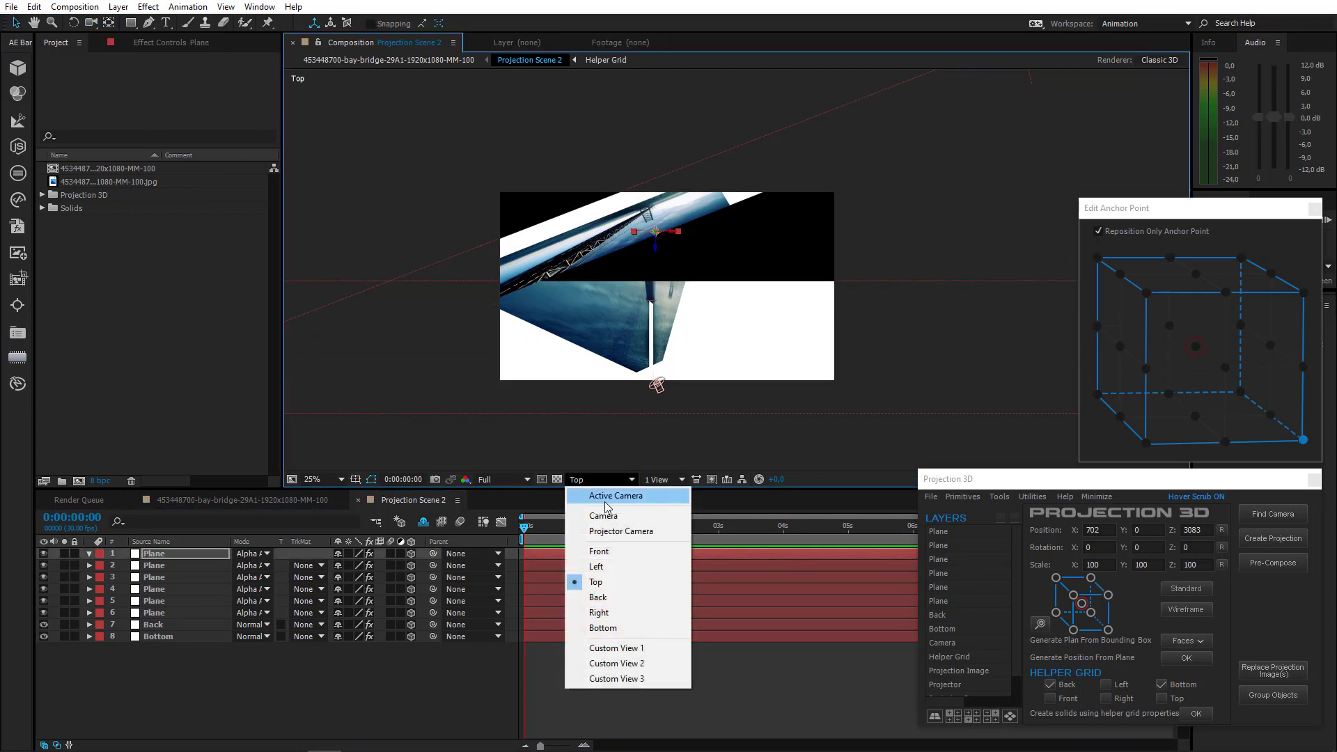
pyautogui.click(606, 498)
# Raise the topmost plane slightly along its Y axis behind the distant tower
pyautogui.click(624, 411)
pyautogui.scroll(2, 620, 403)
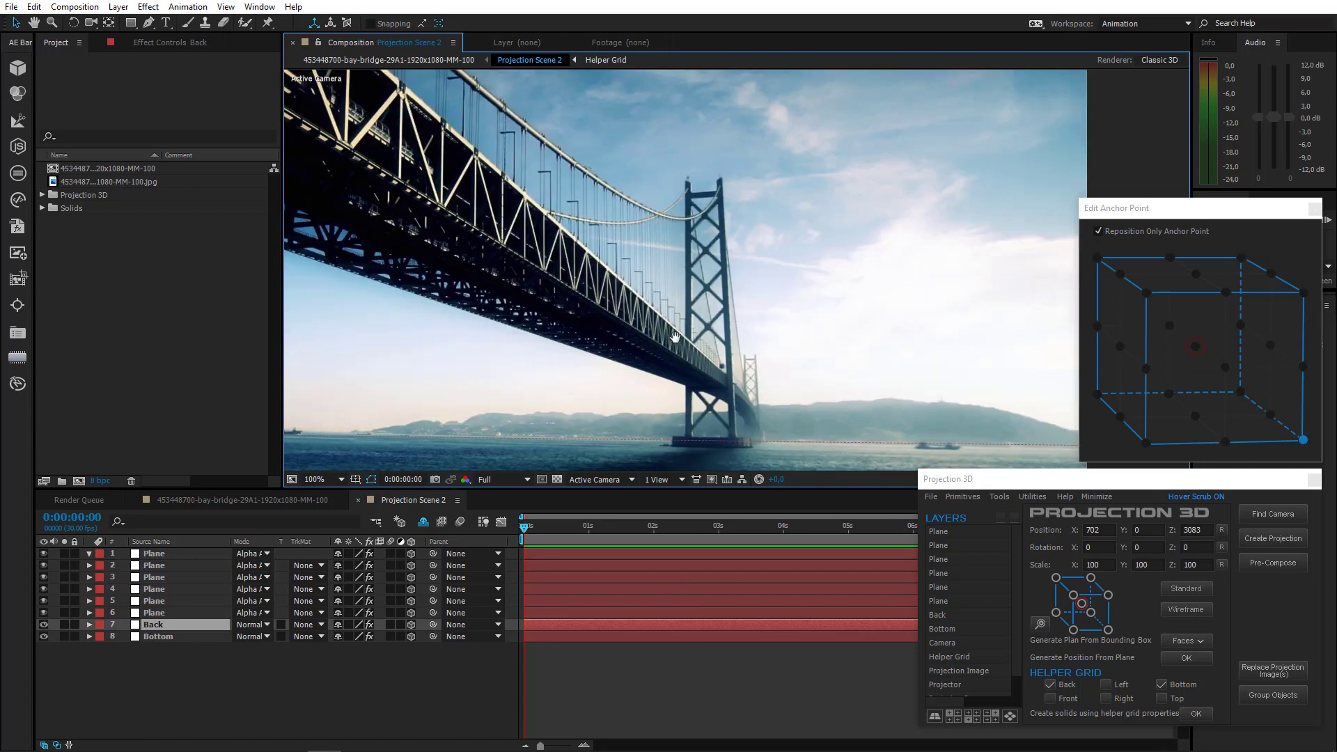
pyautogui.click(164, 552)
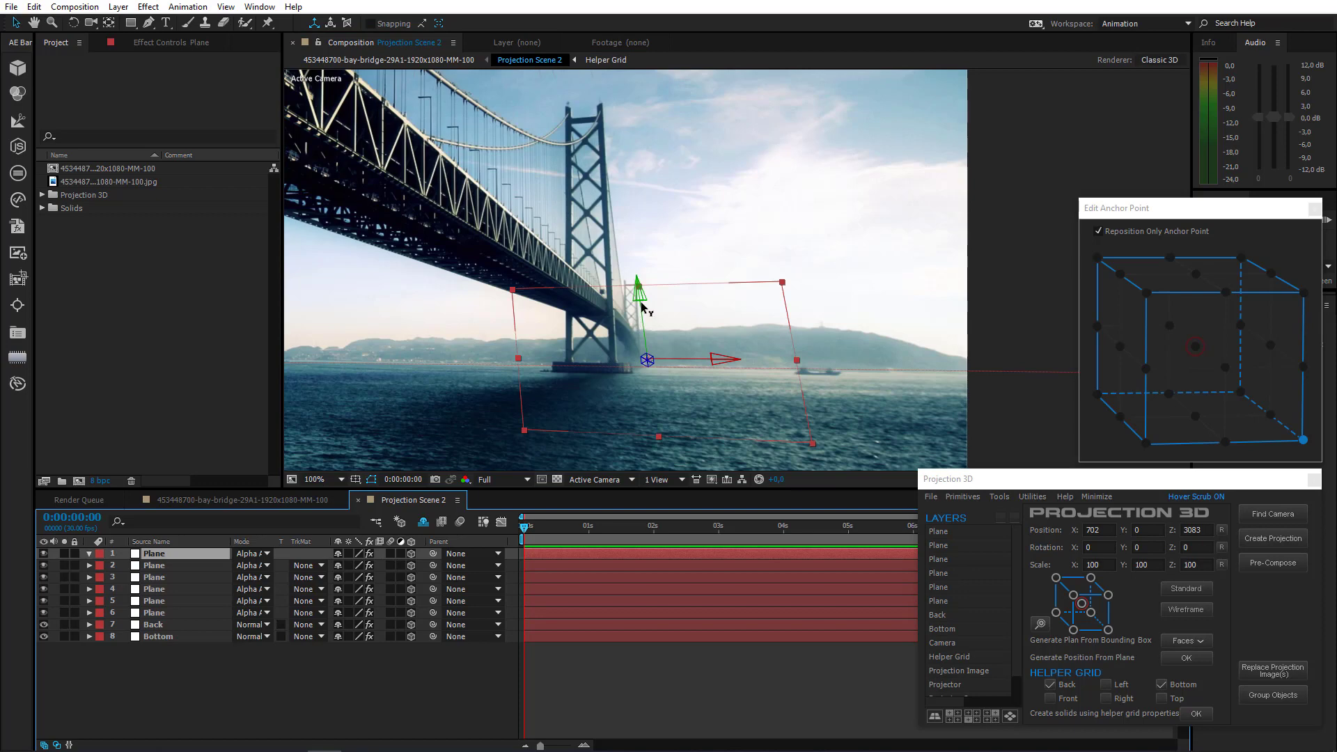
pyautogui.moveTo(641, 303); pyautogui.dragTo(616, 219)
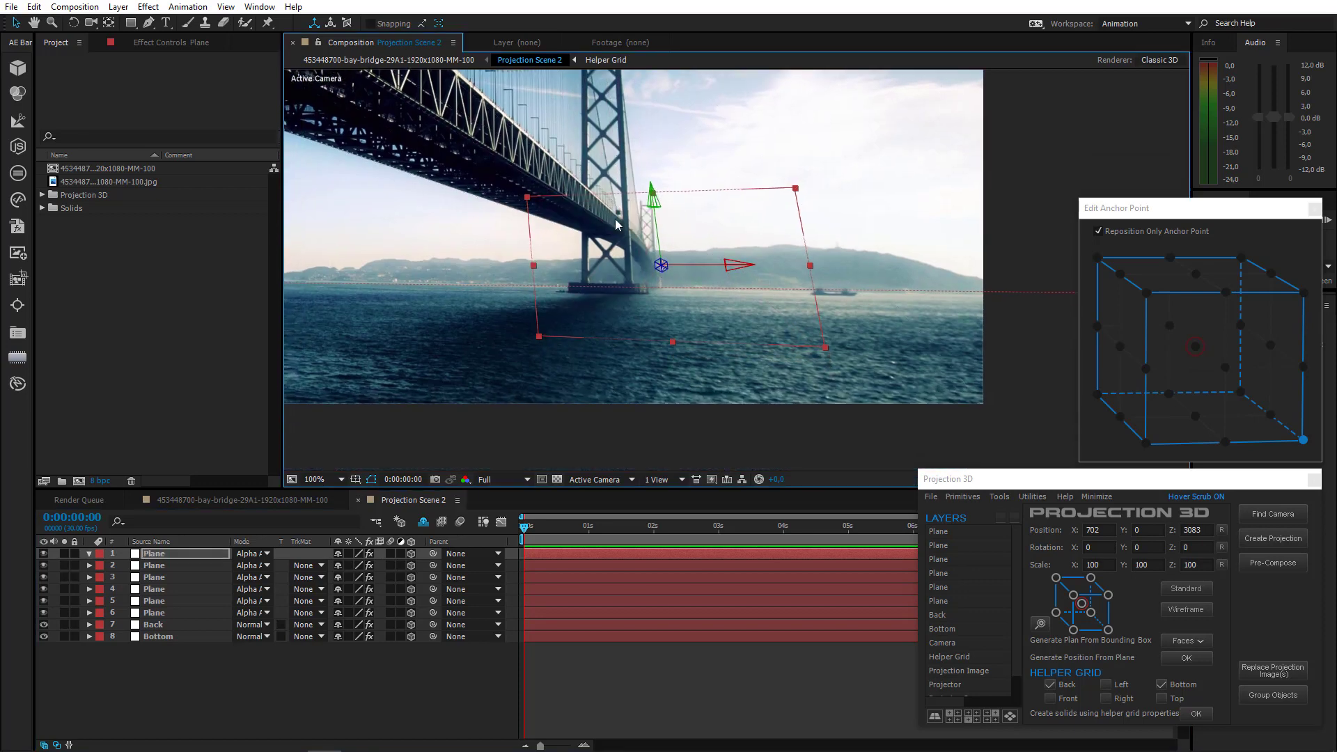
# Start a Pen tool mask on the topmost plane, from the distant tower's base up its outer edge and around the top crossbeam
pyautogui.scroll(2, 641, 269)
pyautogui.press('g')
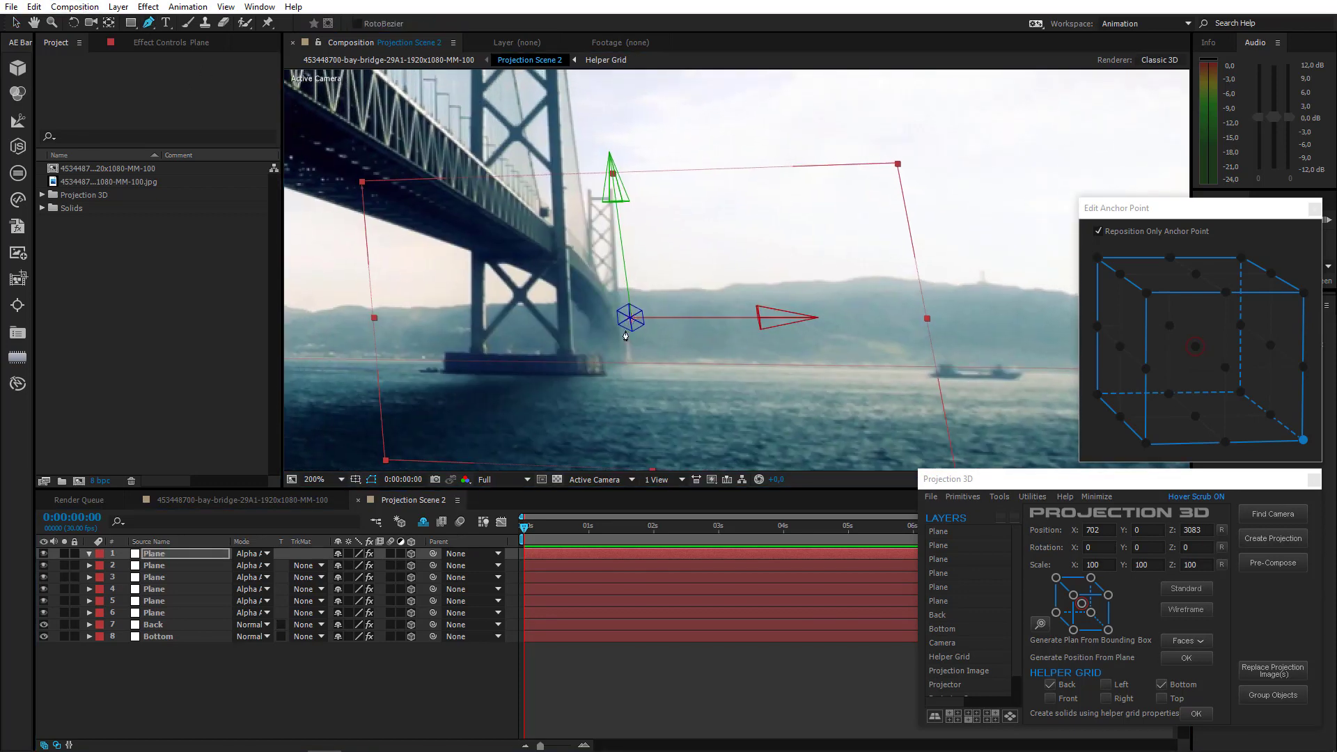
pyautogui.press('.')
pyautogui.moveTo(520, 367); pyautogui.dragTo(576, 298)
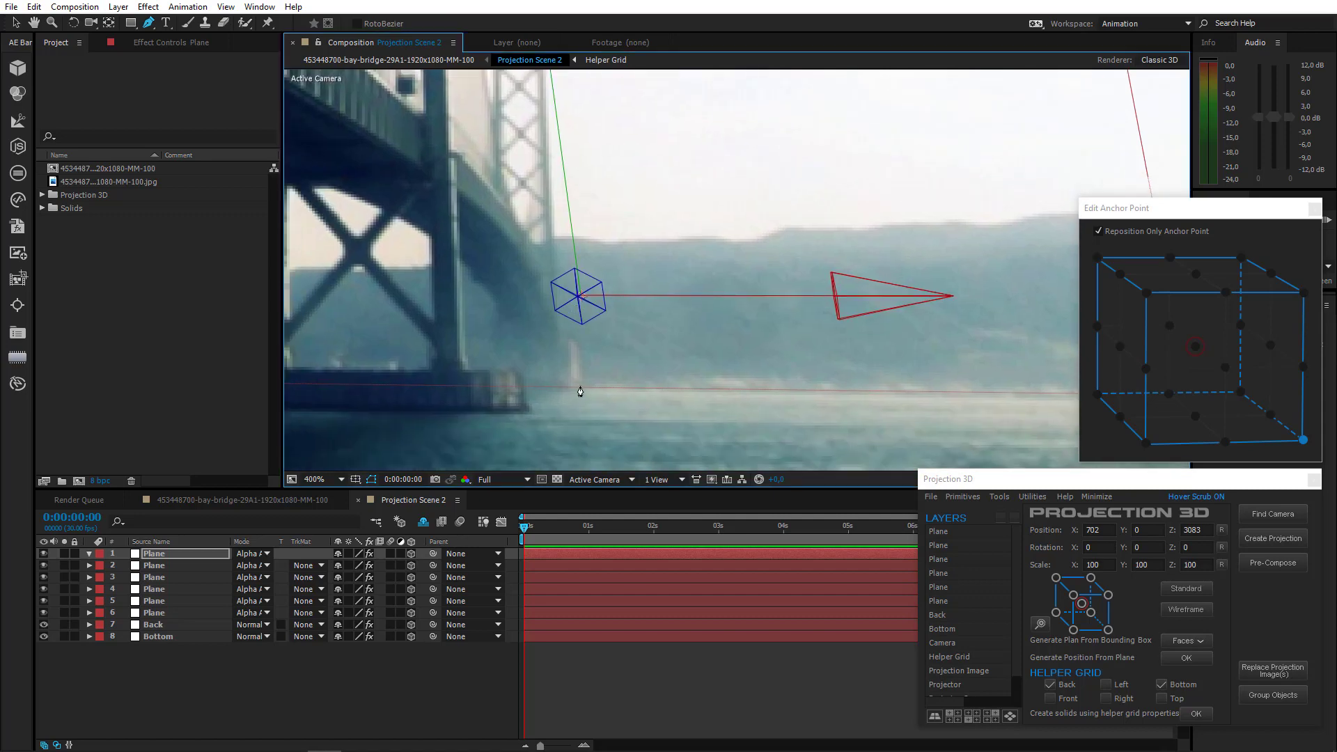
pyautogui.click(580, 388)
pyautogui.moveTo(507, 161); pyautogui.dragTo(537, 374)
pyautogui.click(574, 251)
pyautogui.press('.')
pyautogui.click(740, 237)
pyautogui.click(741, 266)
pyautogui.click(668, 270)
pyautogui.click(667, 235)
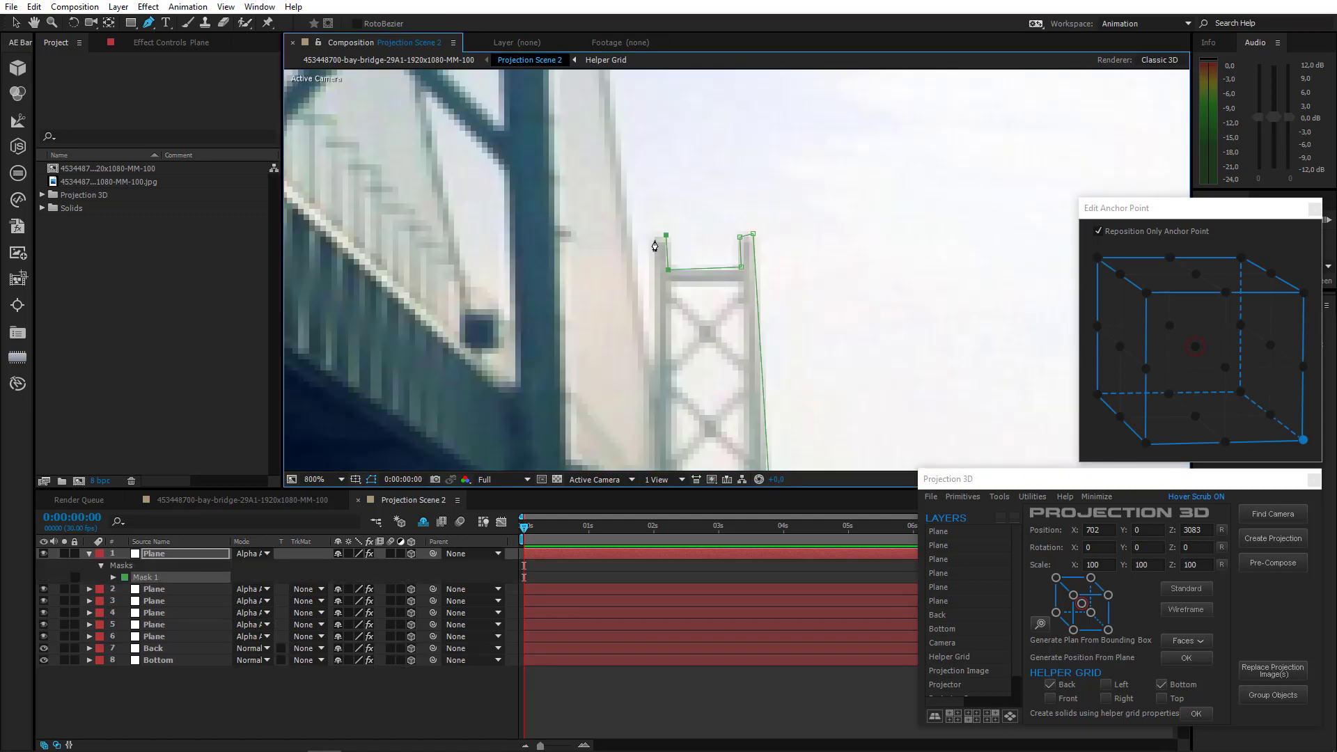
# Continue the mask down the distant tower's inner side to the waterline and close it at the starting point
pyautogui.moveTo(665, 240); pyautogui.dragTo(612, 123)
pyautogui.moveTo(619, 432); pyautogui.dragTo(608, 202)
pyautogui.moveTo(592, 411); pyautogui.dragTo(579, 261)
pyautogui.click(578, 259)
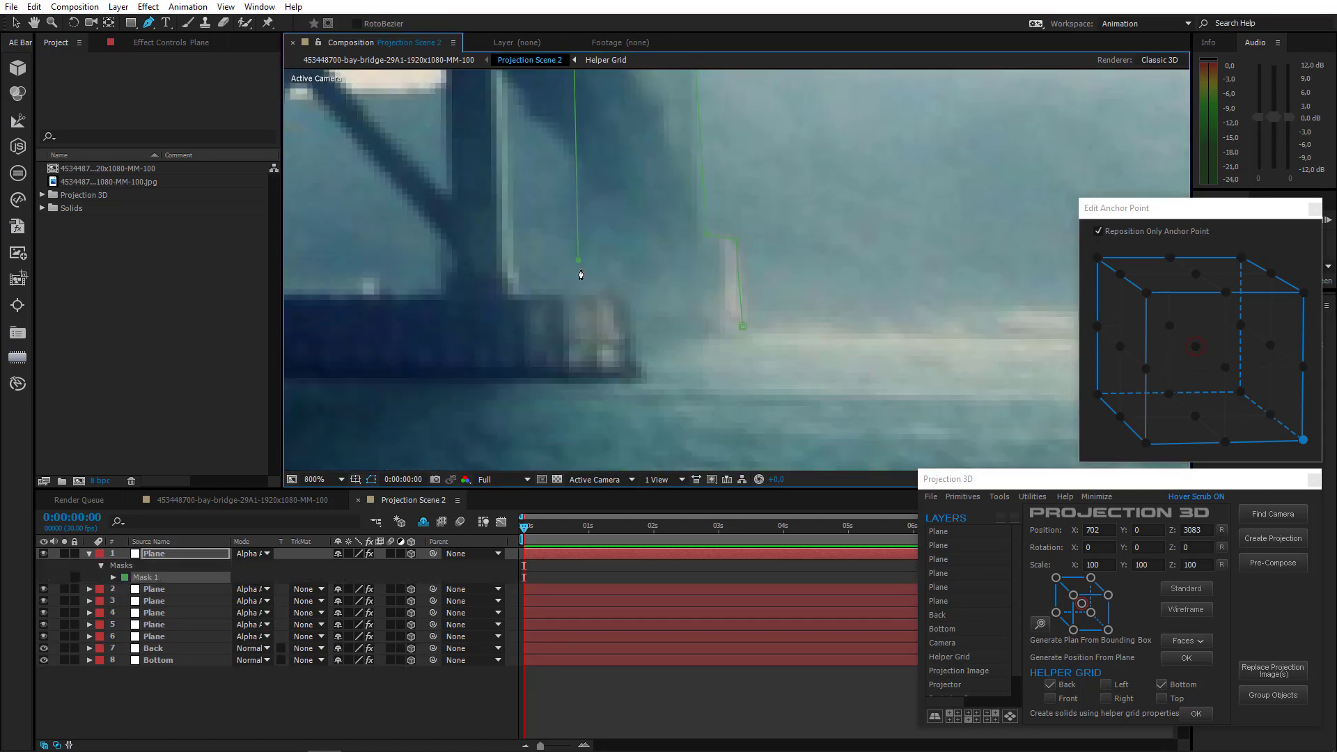
pyautogui.click(582, 332)
pyautogui.click(743, 326)
pyautogui.scroll(-2, 576, 262)
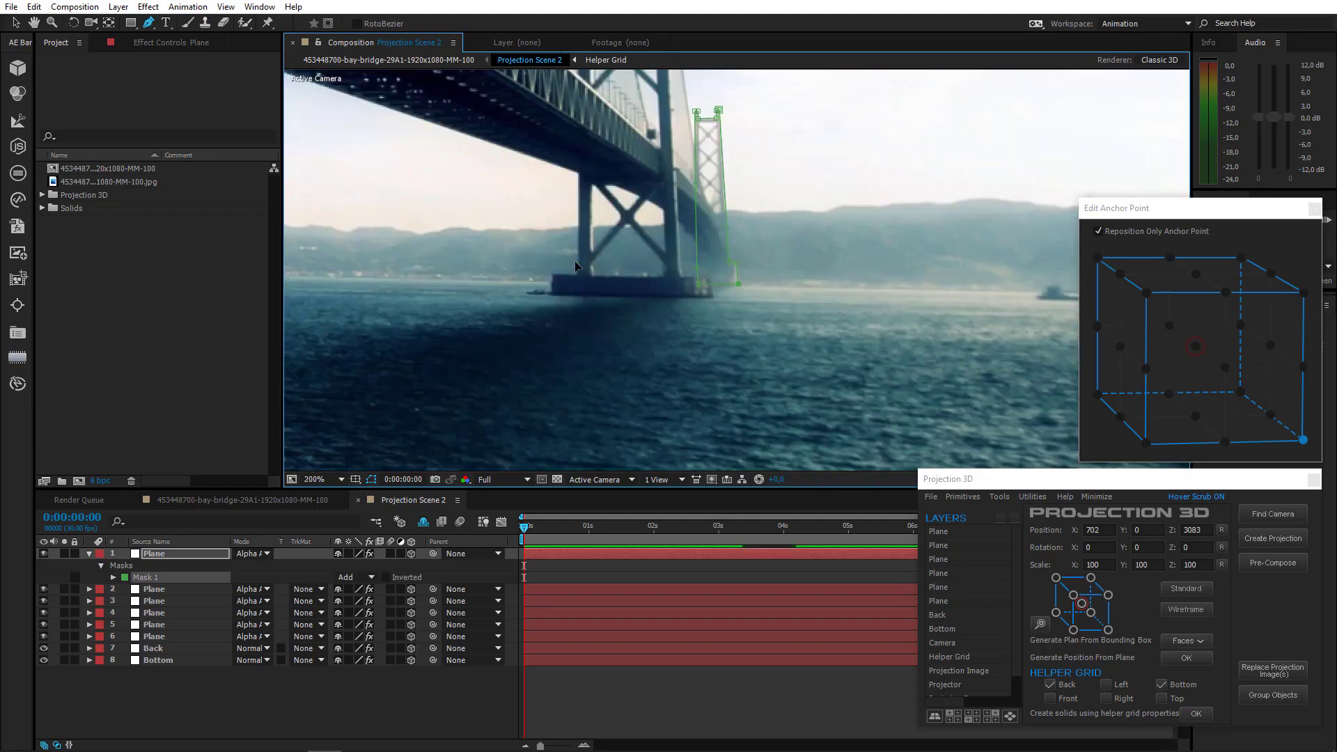
pyautogui.scroll(1, 671, 276)
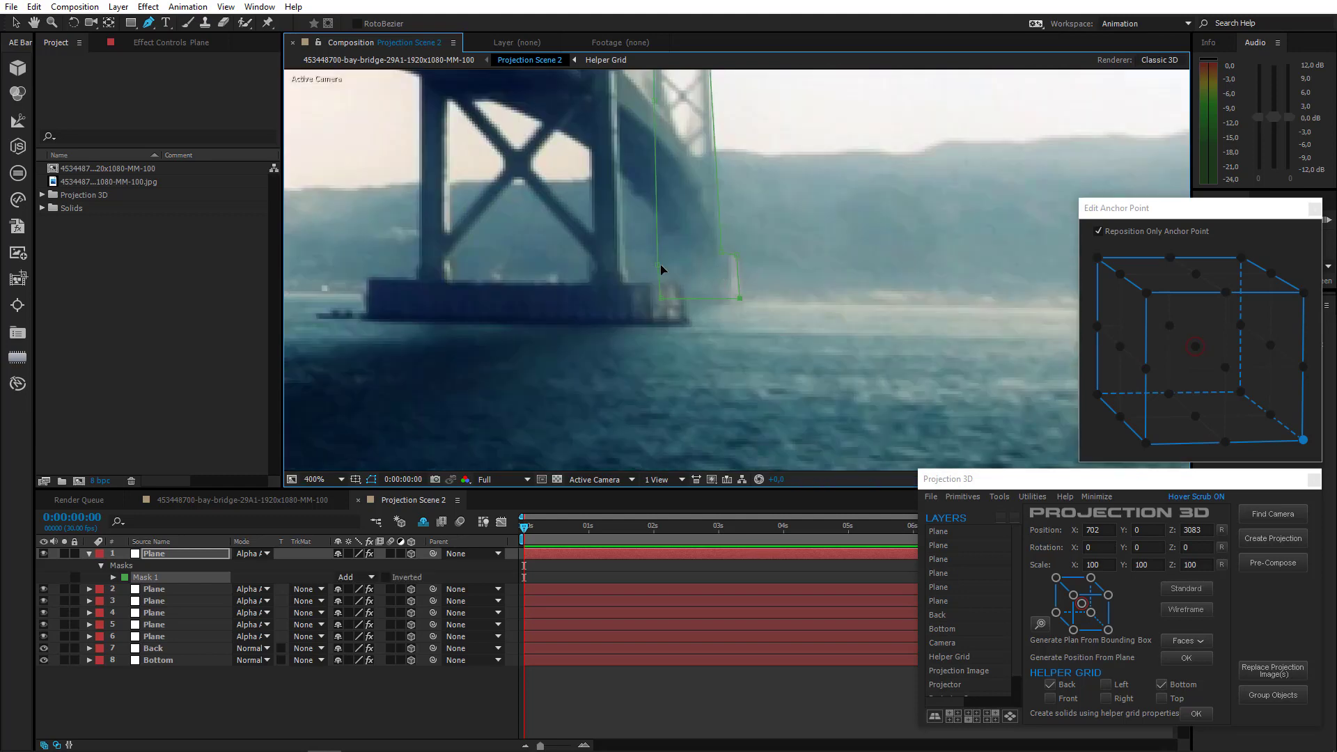
pyautogui.scroll(-1, 660, 270)
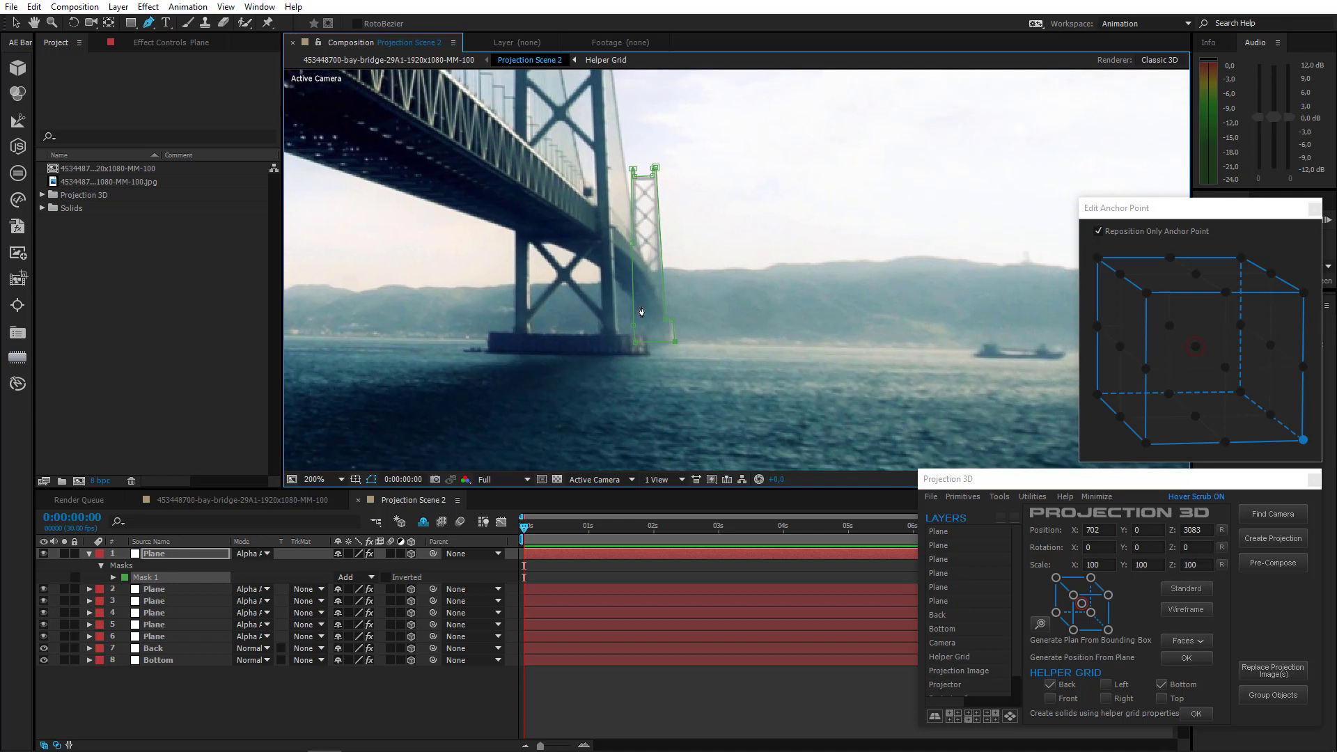
pyautogui.scroll(1, 654, 316)
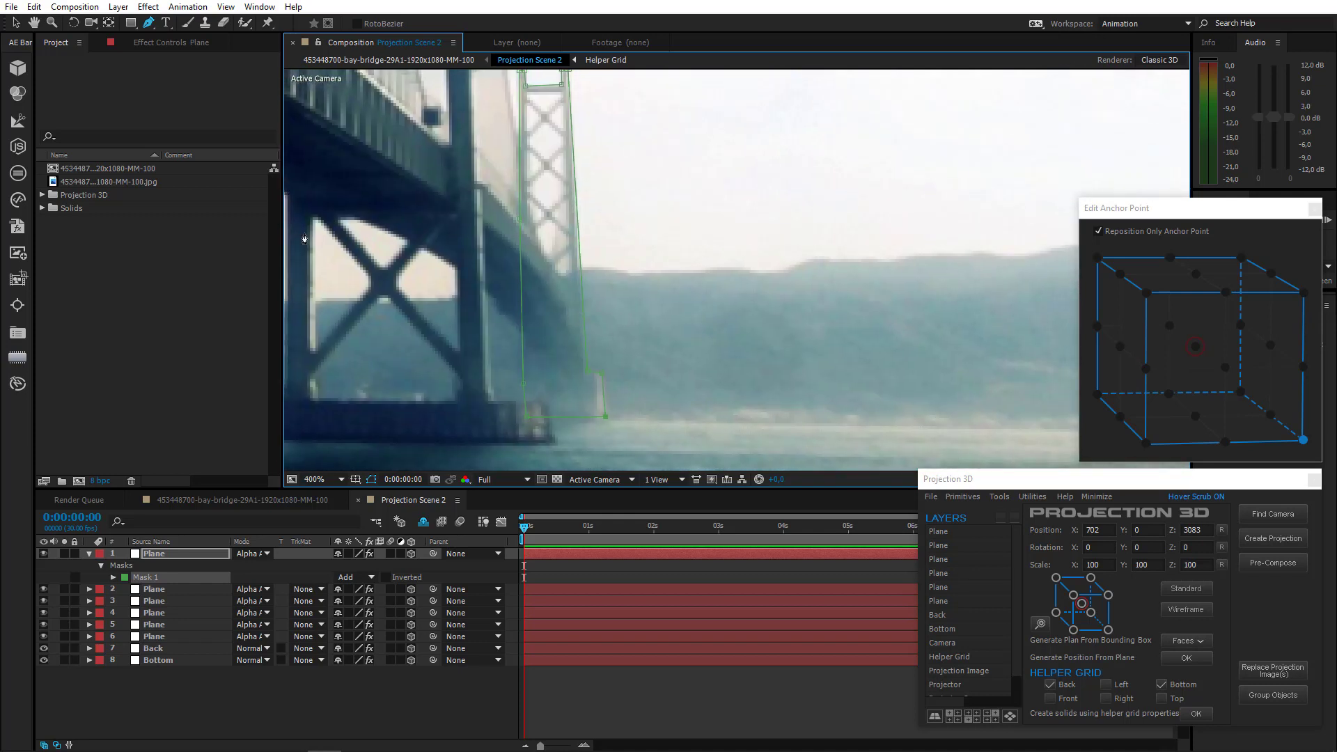
# Place the distant tower plane's Generate Position point at the deck's far end, generate a plane from it, and anchor that plane at its lower-right corner
pyautogui.click(162, 45)
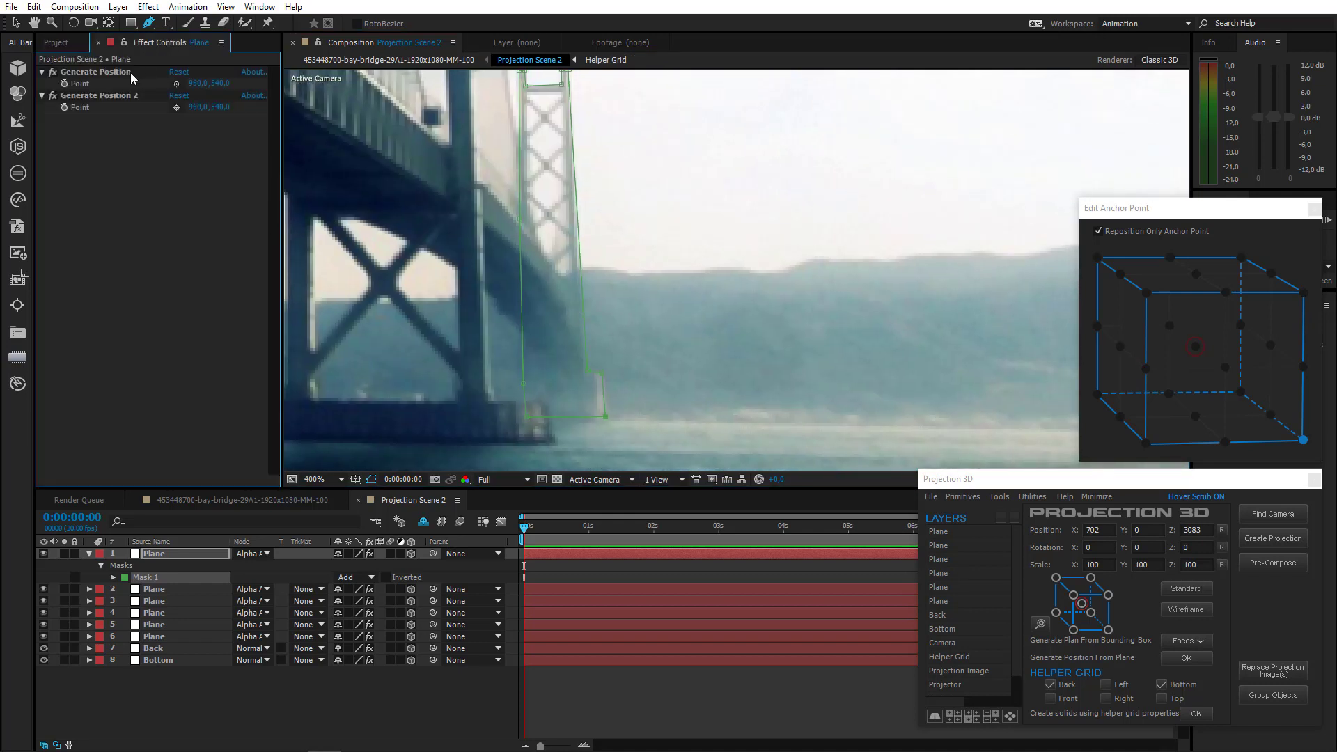
pyautogui.click(177, 84)
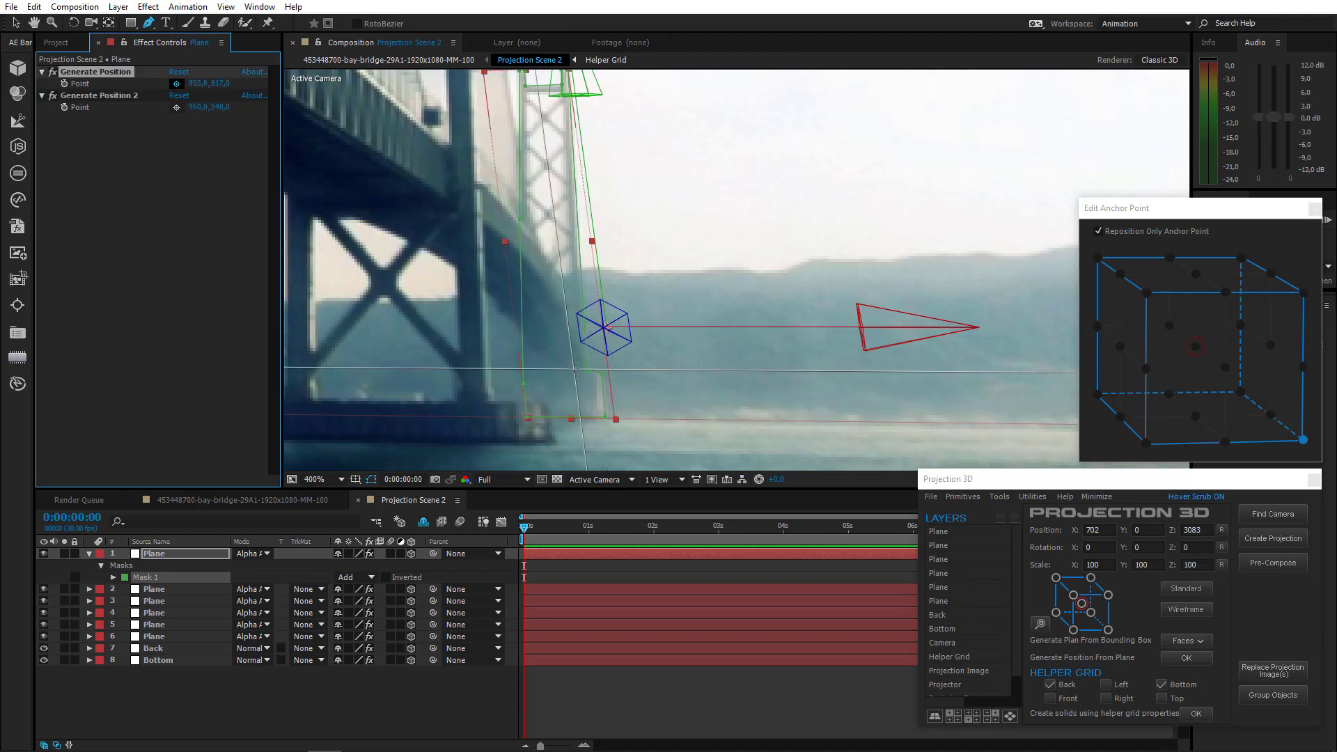
pyautogui.click(585, 354)
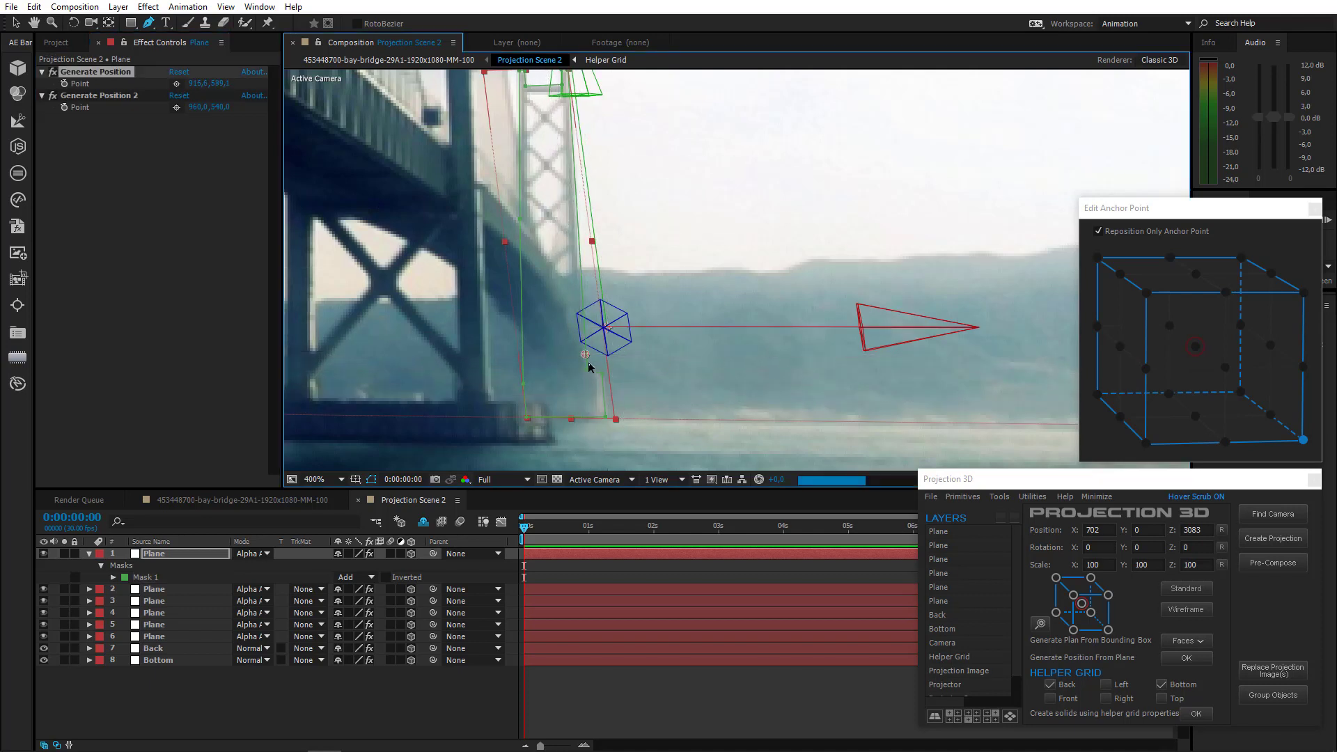
pyautogui.click(999, 497)
pyautogui.click(1018, 606)
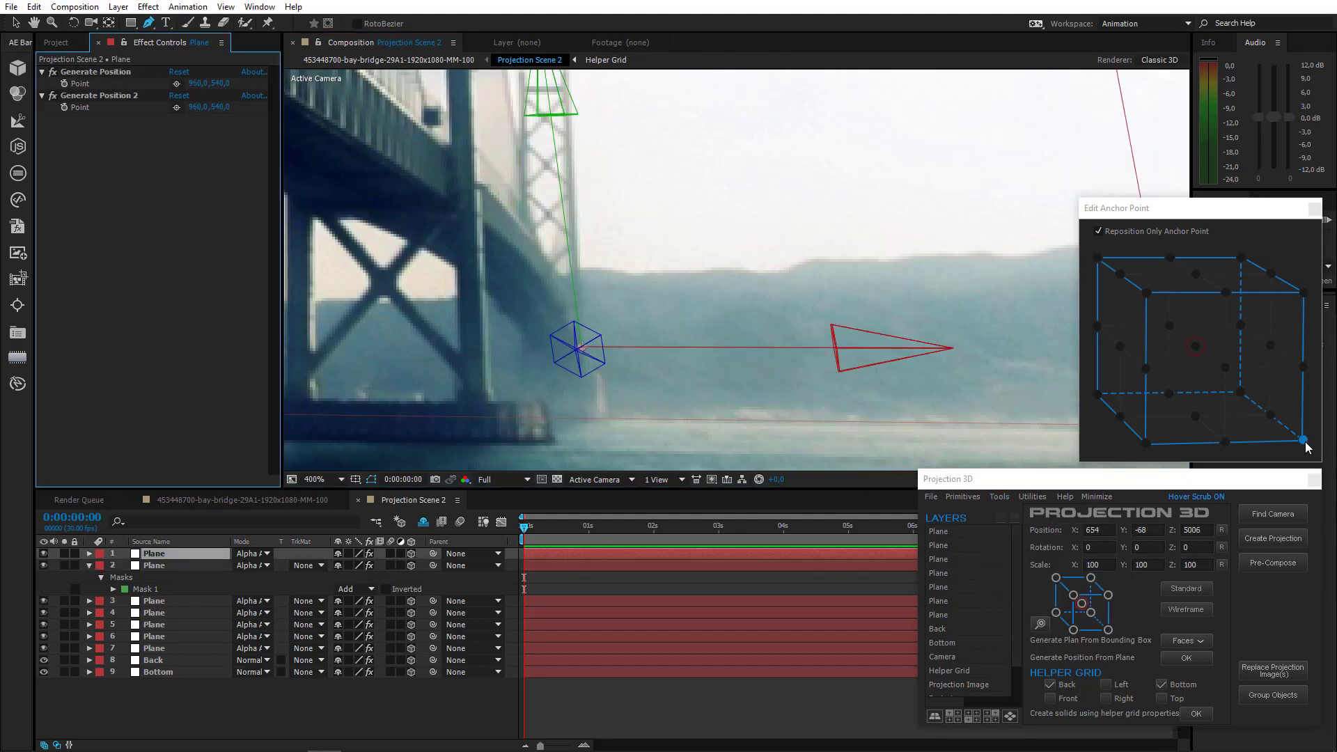
pyautogui.click(1305, 443)
pyautogui.scroll(-2, 750, 323)
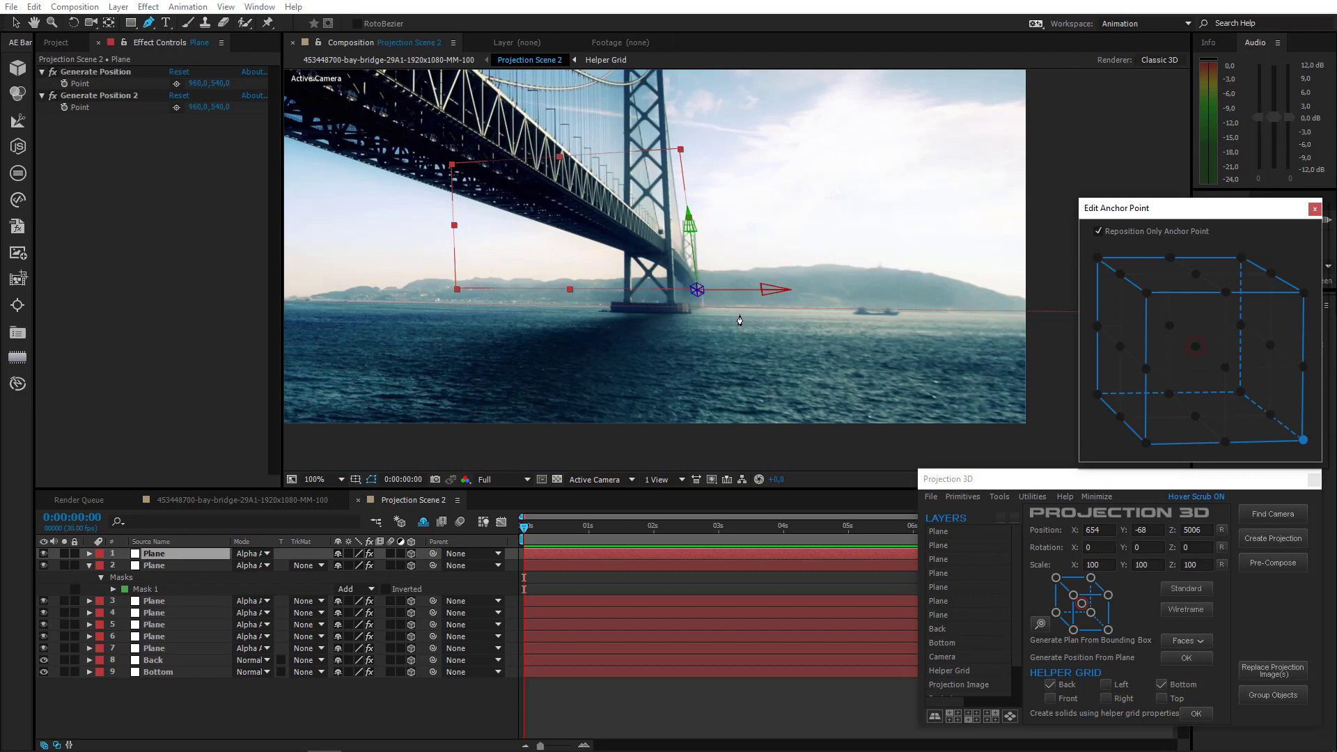
# In Custom View 1, set the new plane's Y rotation to -90° and stretch its near edge toward the near tower
pyautogui.click(596, 479)
pyautogui.click(596, 647)
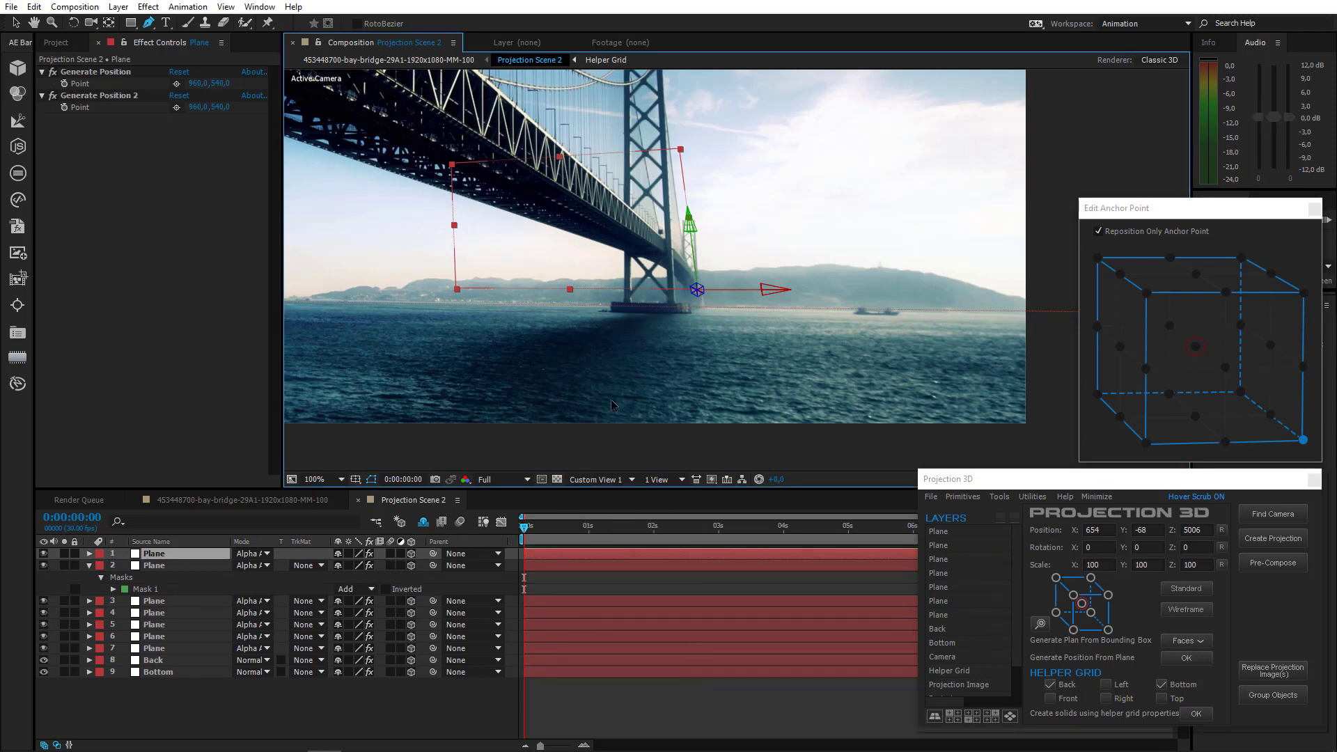
pyautogui.scroll(-2, 650, 371)
pyautogui.scroll(1, 648, 367)
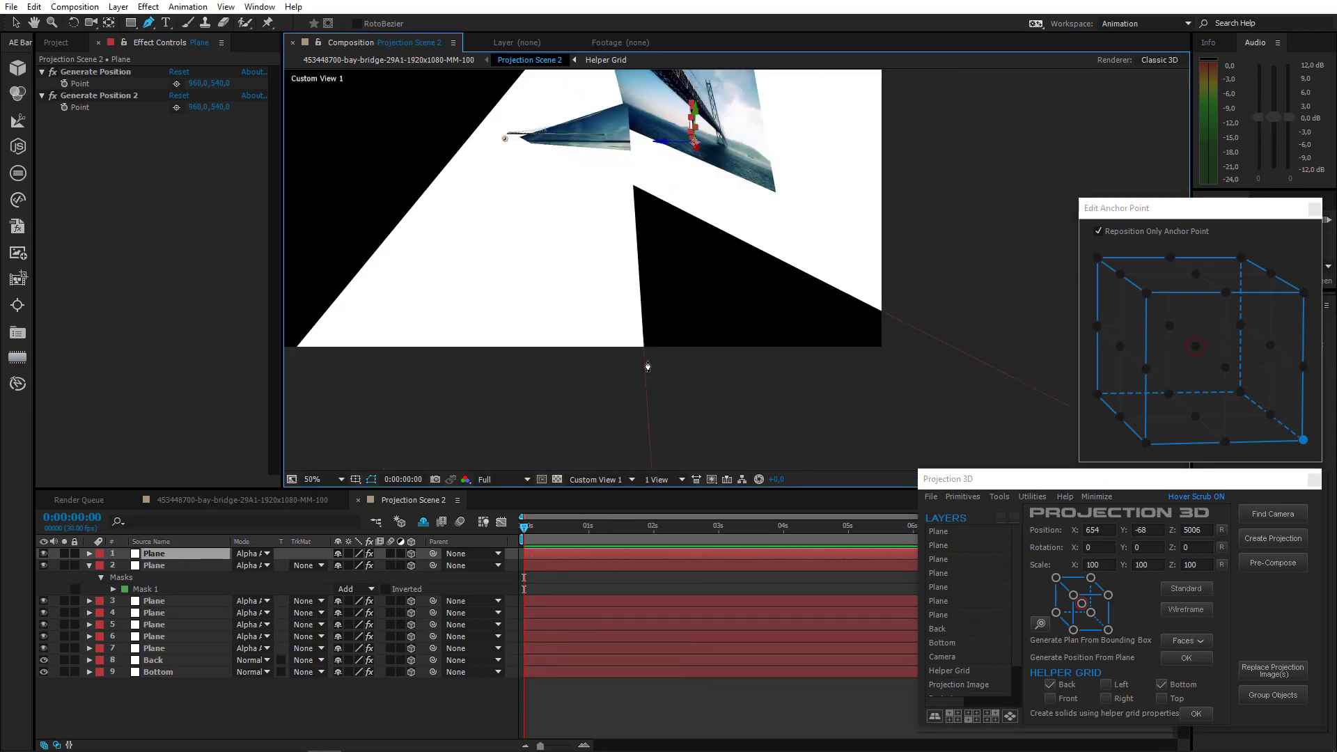
pyautogui.scroll(1, 647, 367)
pyautogui.moveTo(582, 302); pyautogui.dragTo(652, 522)
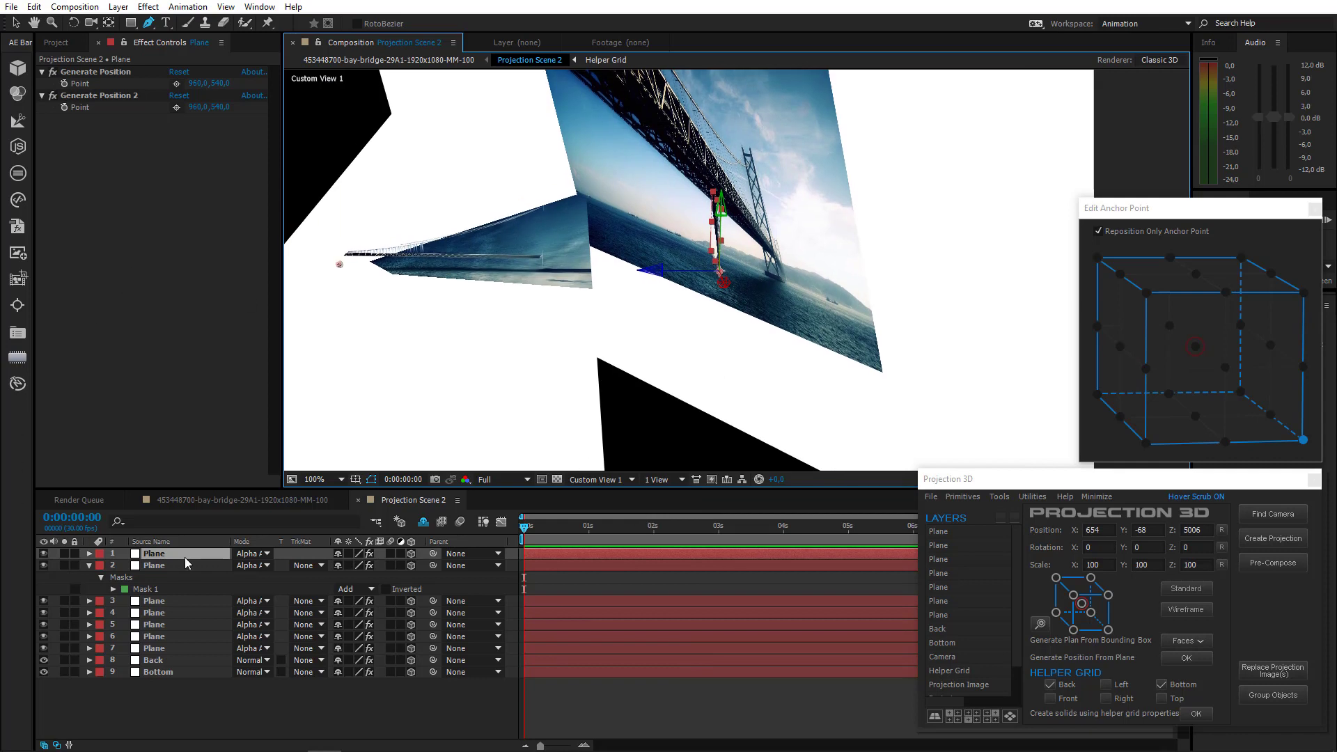
pyautogui.press('r')
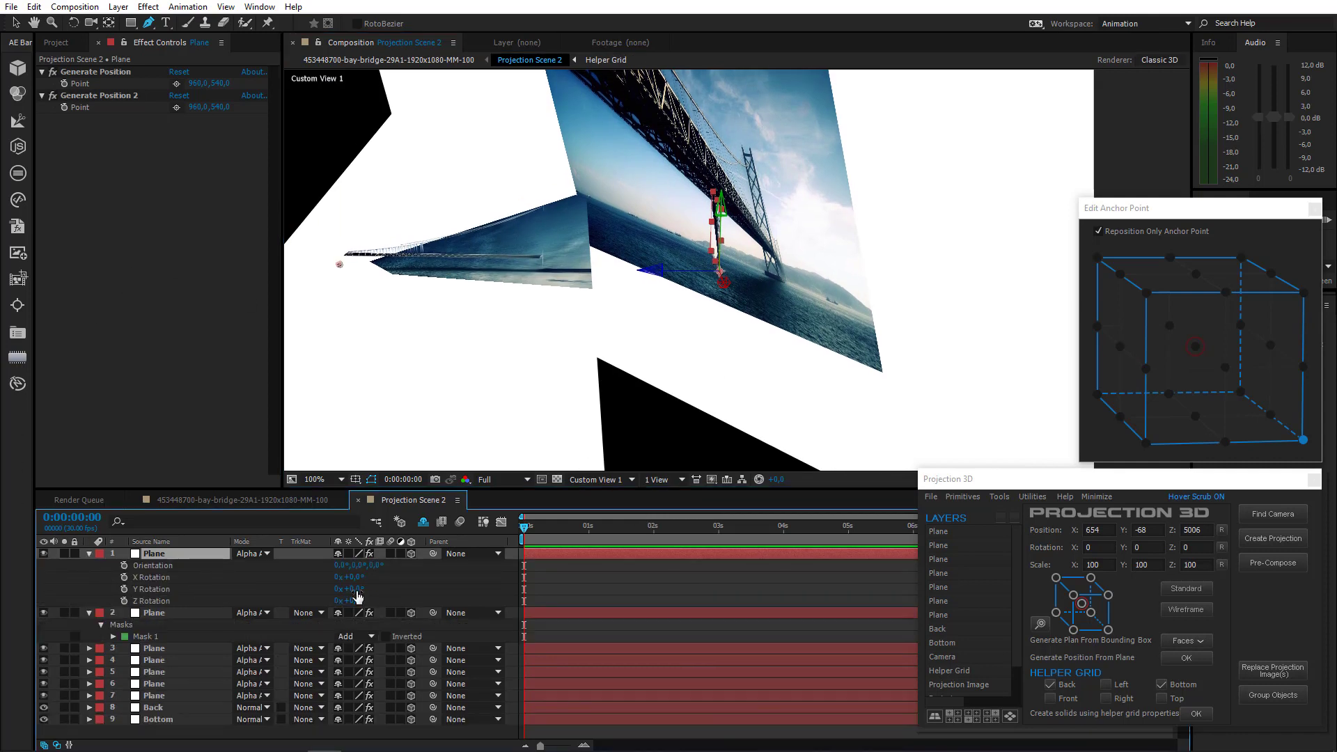
pyautogui.click(355, 589)
pyautogui.press('Return')
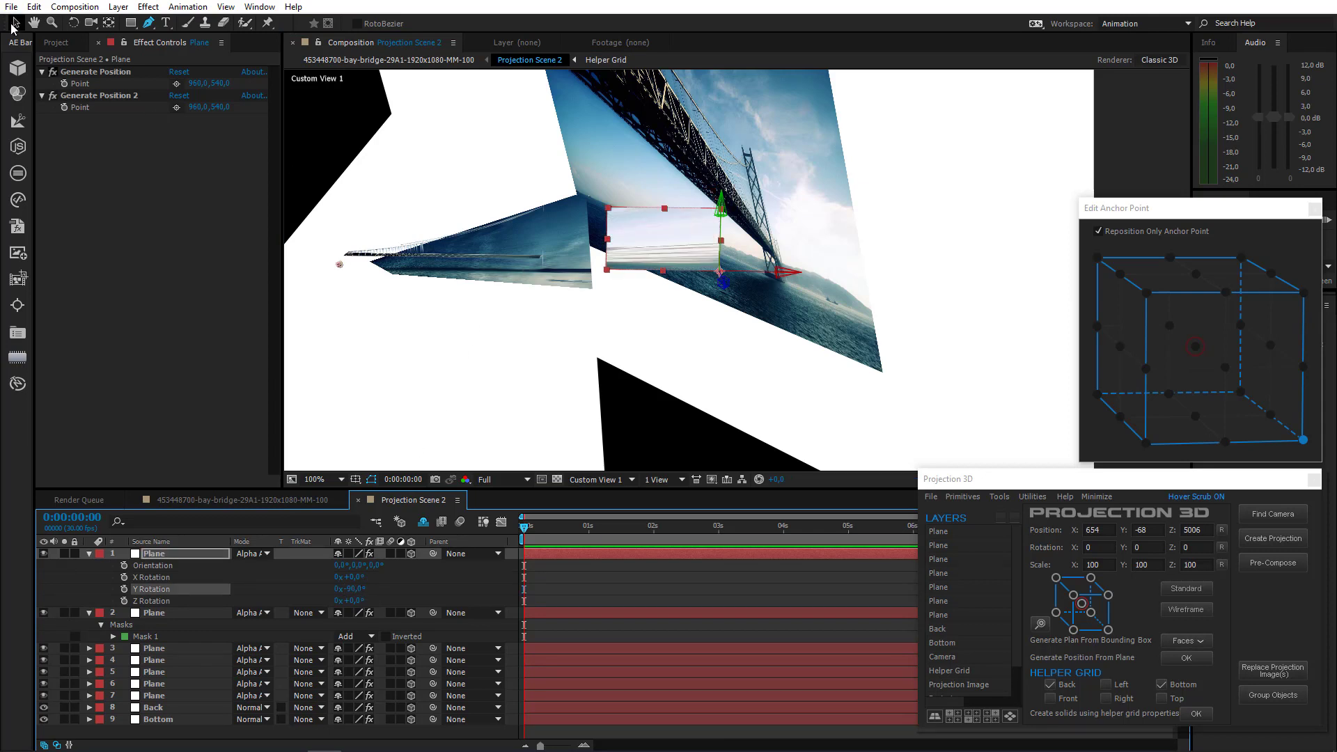
pyautogui.click(13, 25)
pyautogui.moveTo(608, 241); pyautogui.dragTo(543, 239)
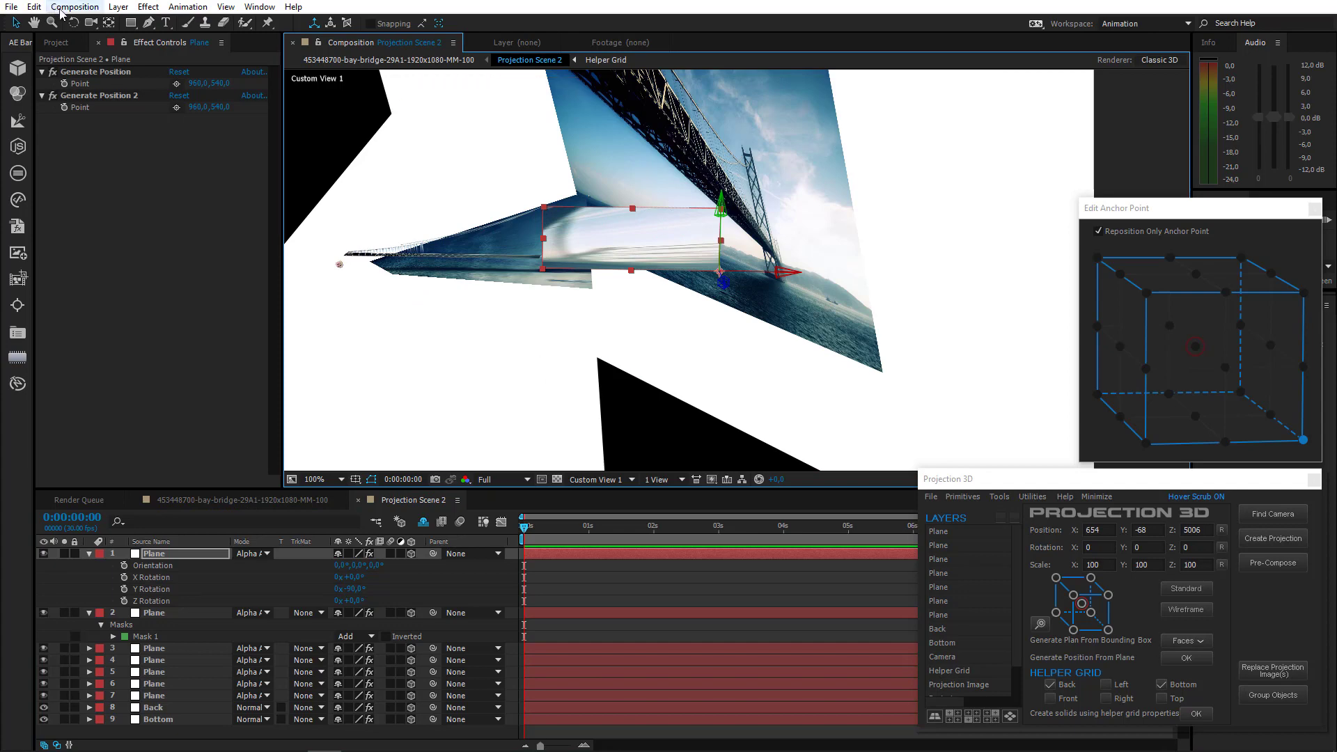
# Hide the Back layer and orbit Custom View 1 to inspect the side plane between the two towers
pyautogui.click(90, 23)
pyautogui.moveTo(552, 310); pyautogui.dragTo(729, 311)
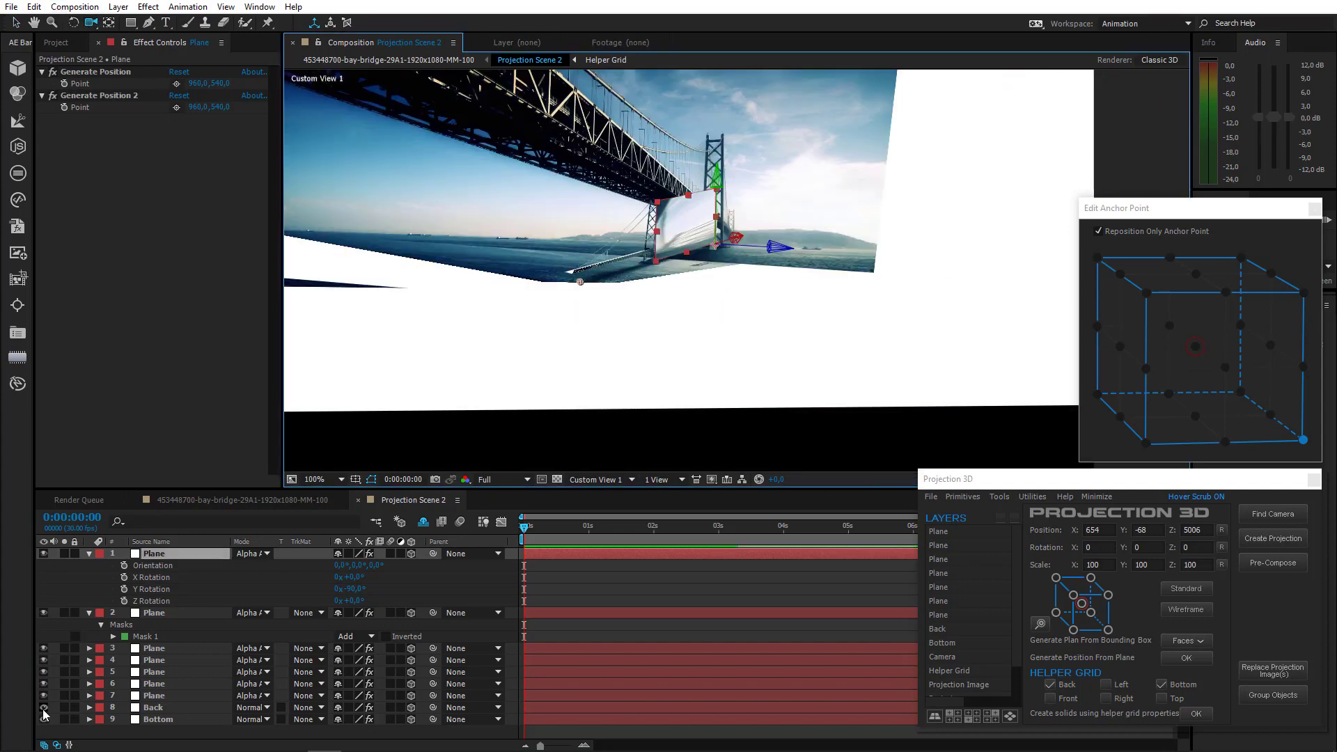
pyautogui.click(43, 708)
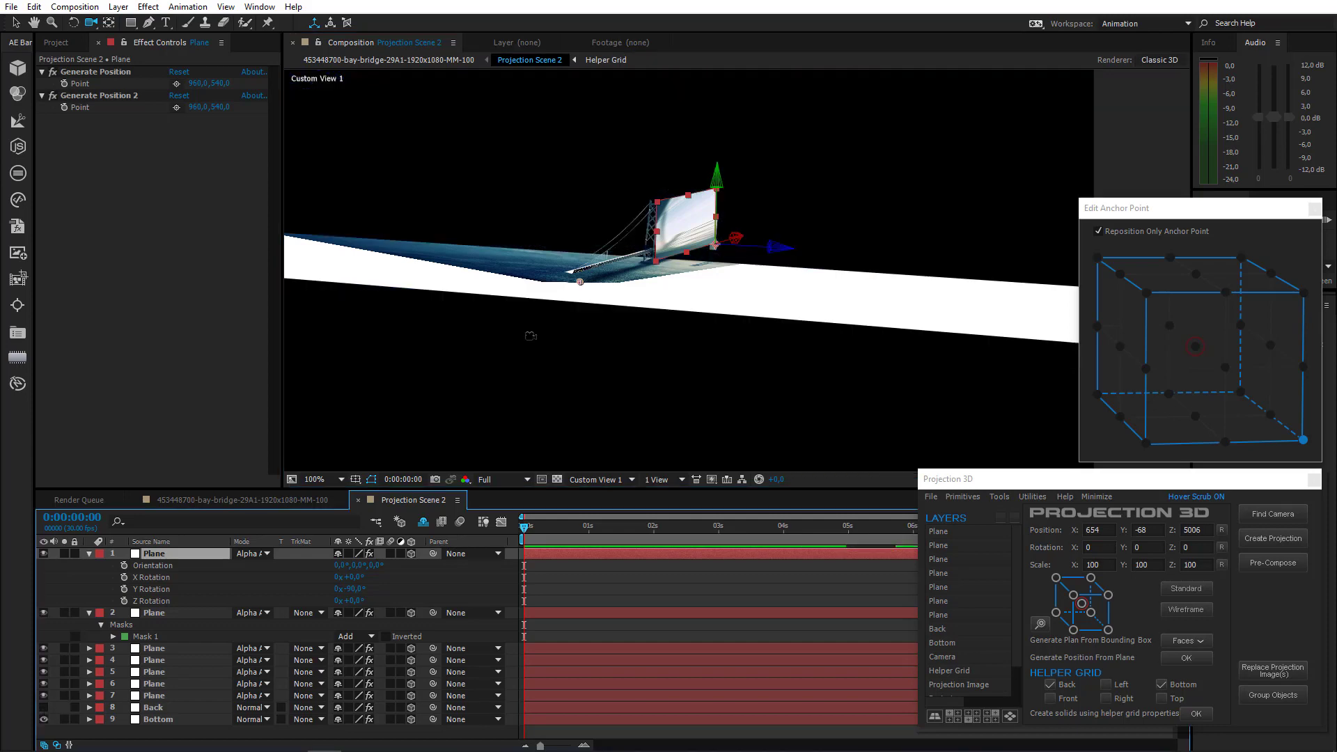
pyautogui.scroll(1, 571, 284)
pyautogui.moveTo(555, 295); pyautogui.dragTo(706, 228)
pyautogui.scroll(1, 971, 261)
# In Top view, set the topmost plane's Y rotation to -89° to align it with the deck's edge
pyautogui.click(599, 479)
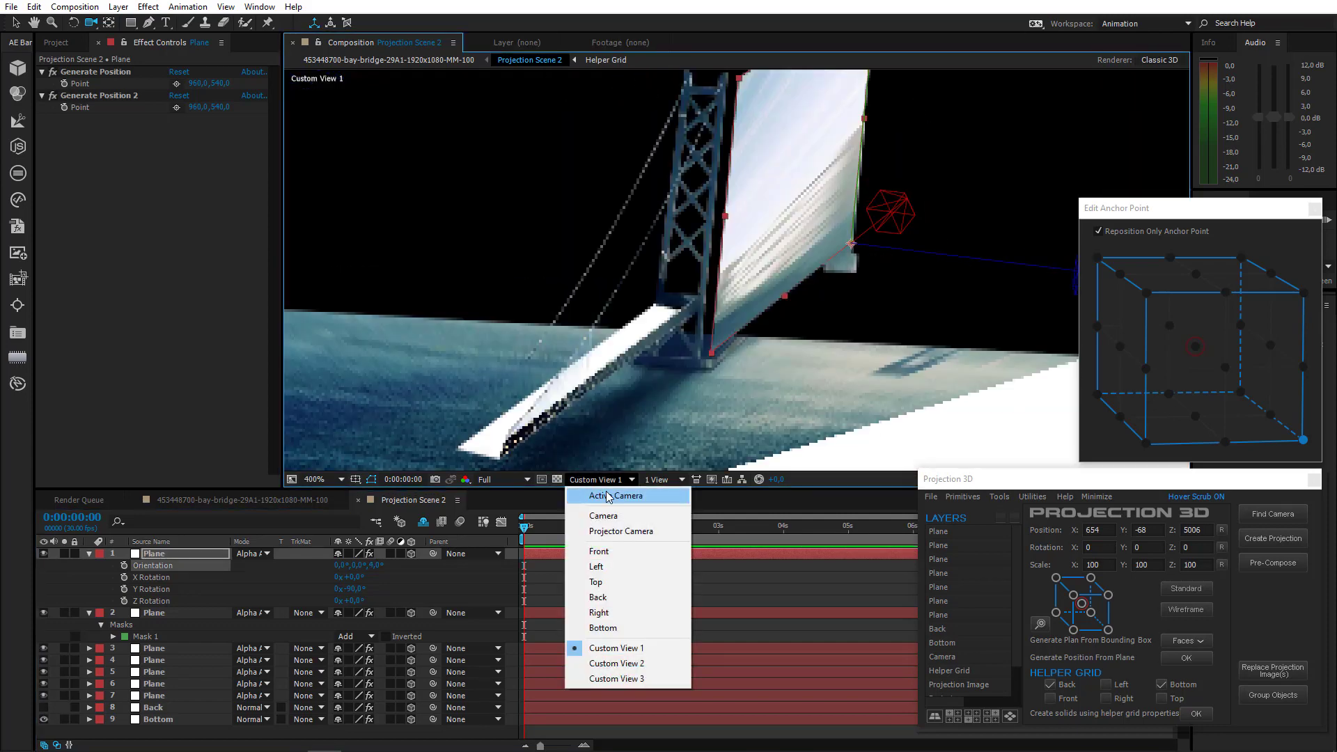
pyautogui.click(596, 582)
pyautogui.press('w')
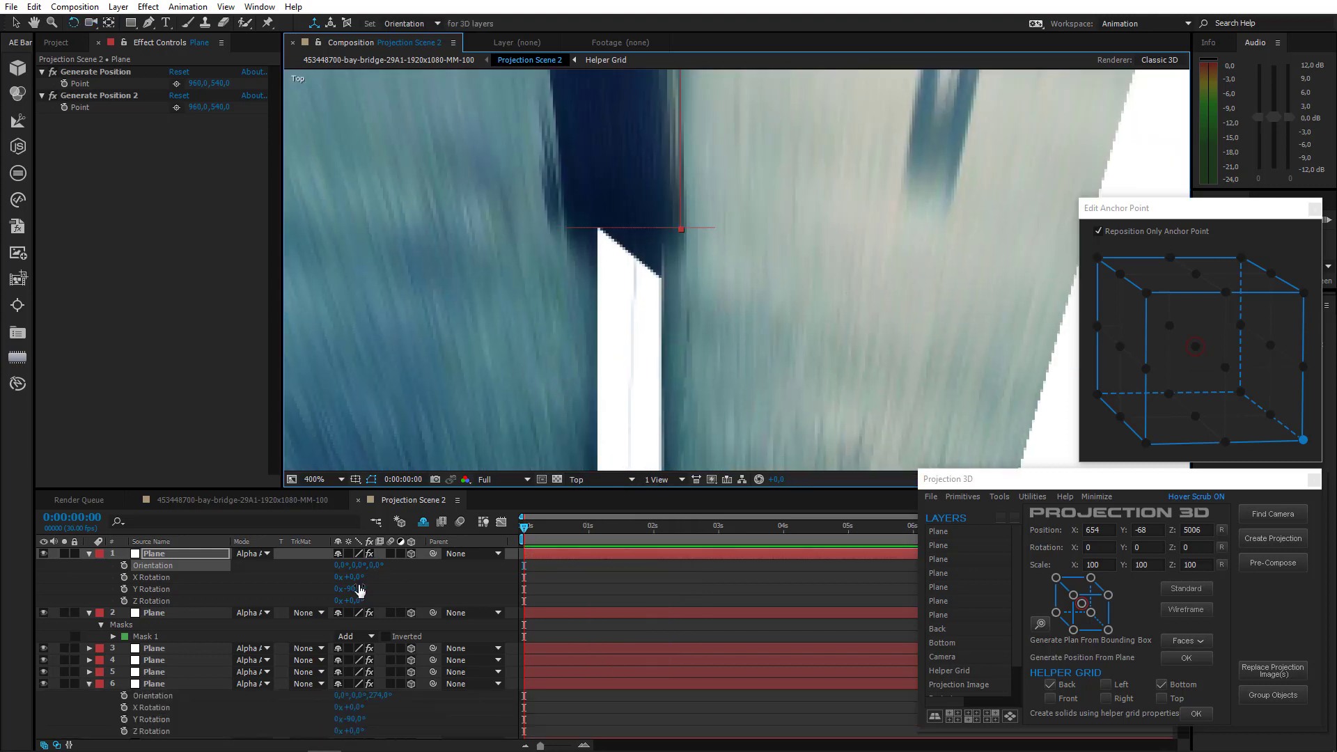
pyautogui.click(354, 589)
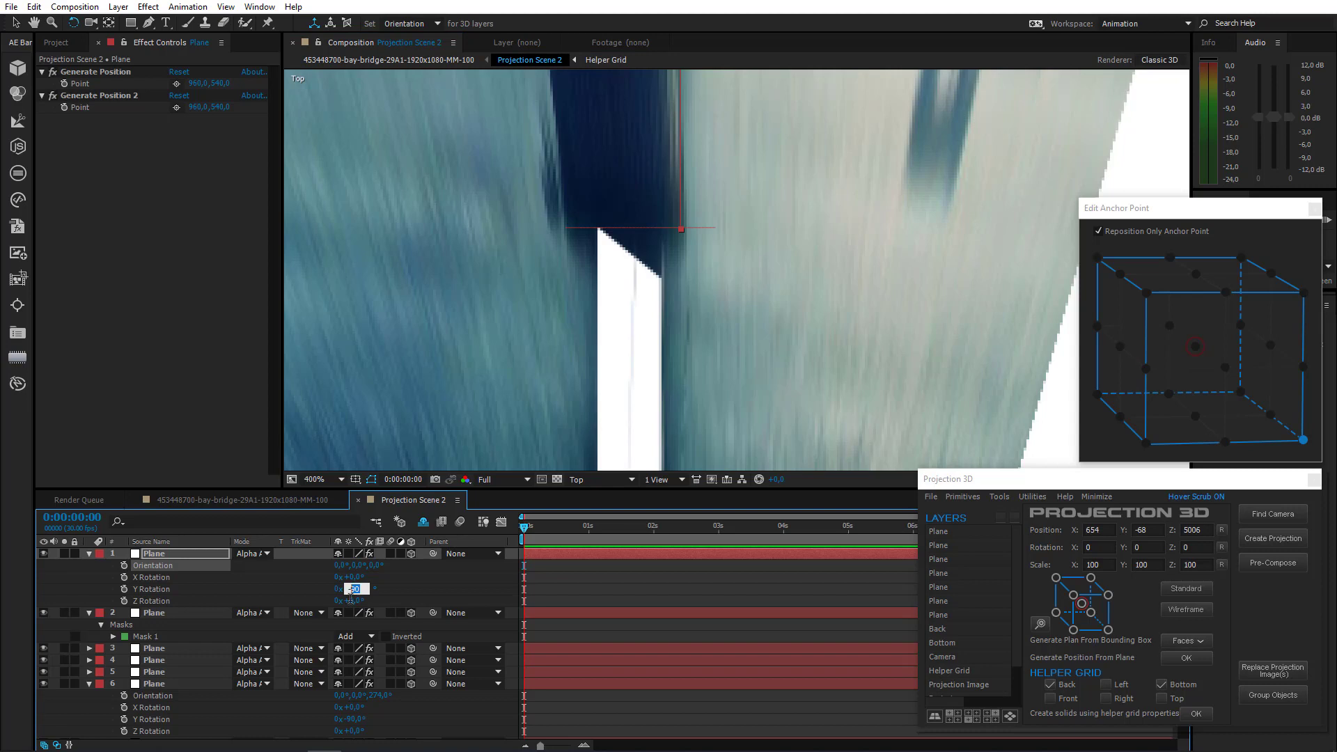
pyautogui.write('-89')
pyautogui.press('Return')
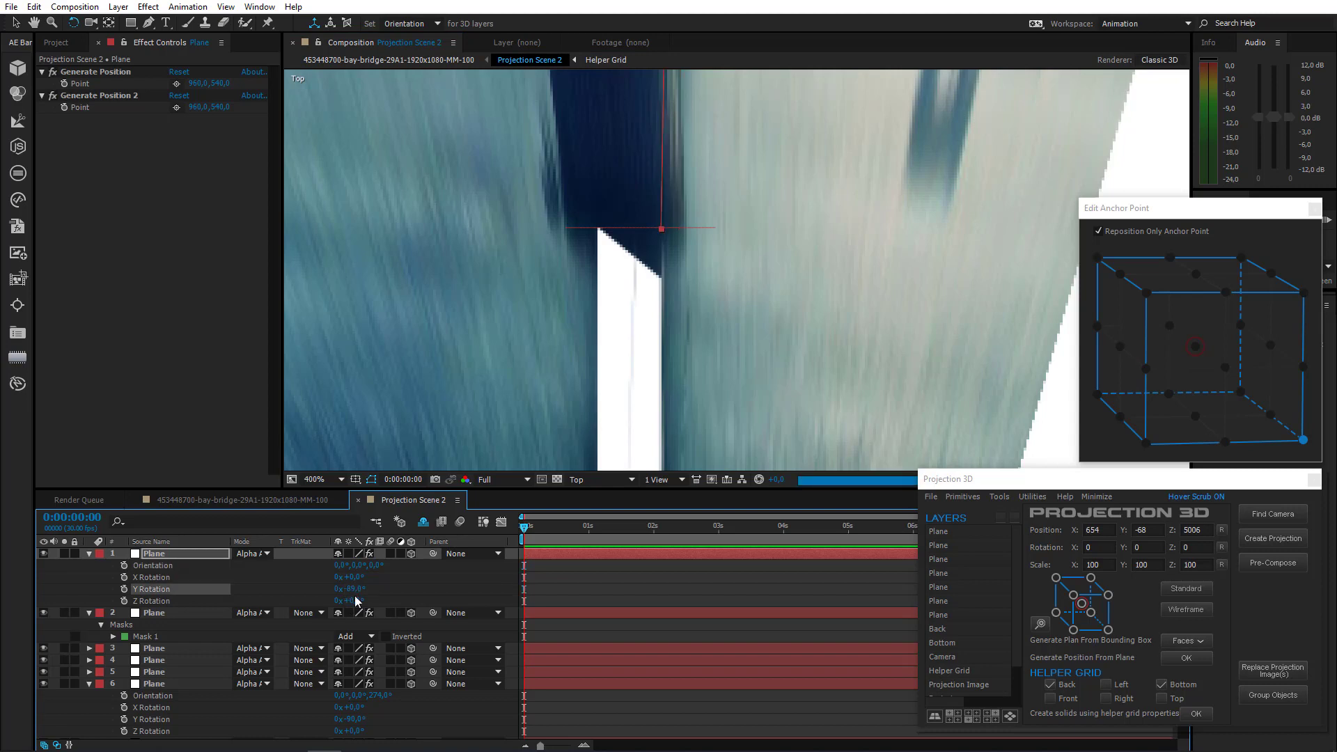
# Return to the Active Camera view and set the topmost plane's Z orientation to 4°
pyautogui.press(',')
pyautogui.click(592, 479)
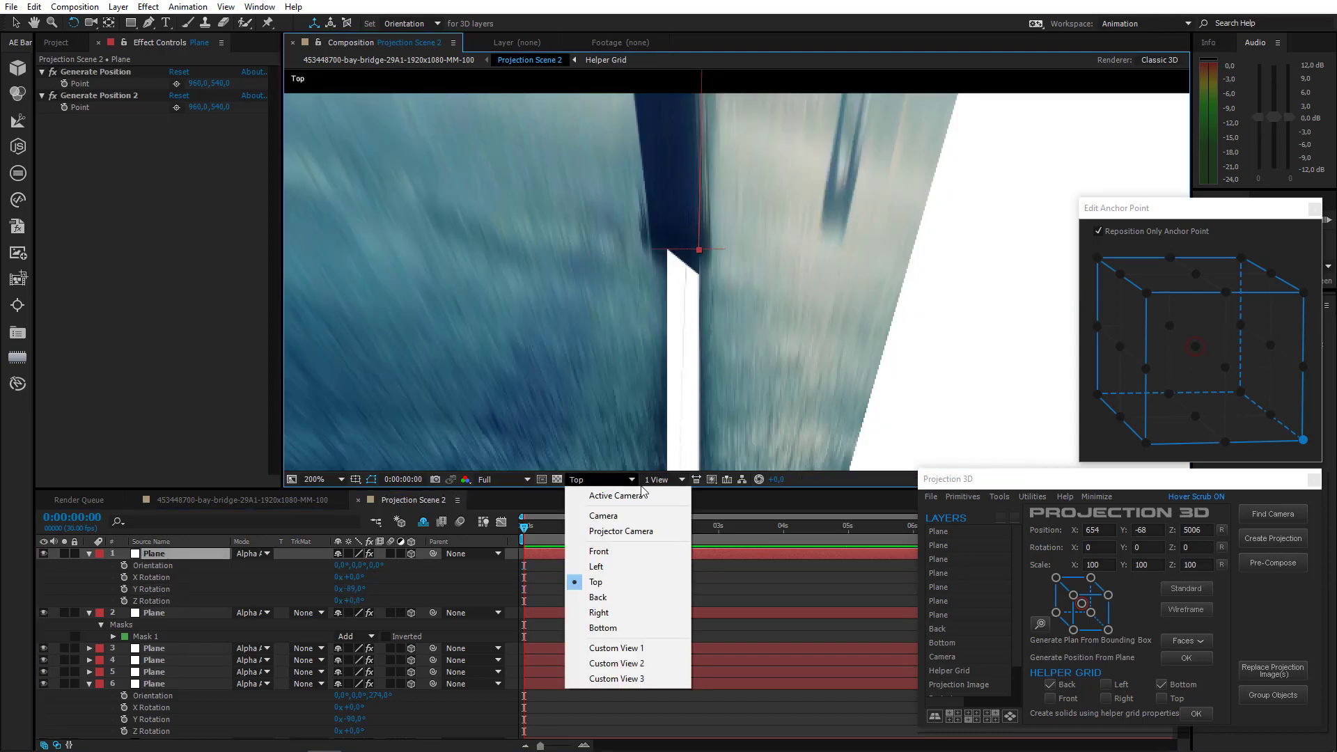
pyautogui.click(640, 495)
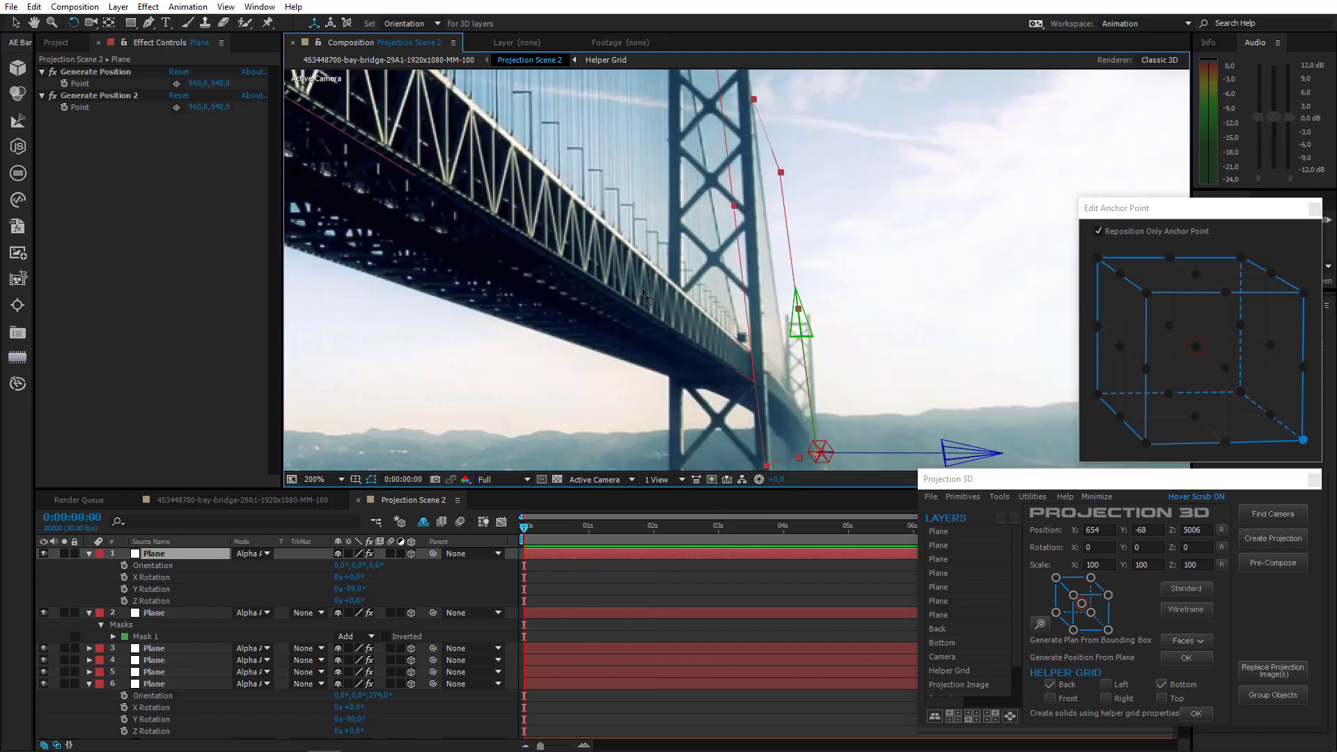
pyautogui.moveTo(647, 296); pyautogui.dragTo(625, 262)
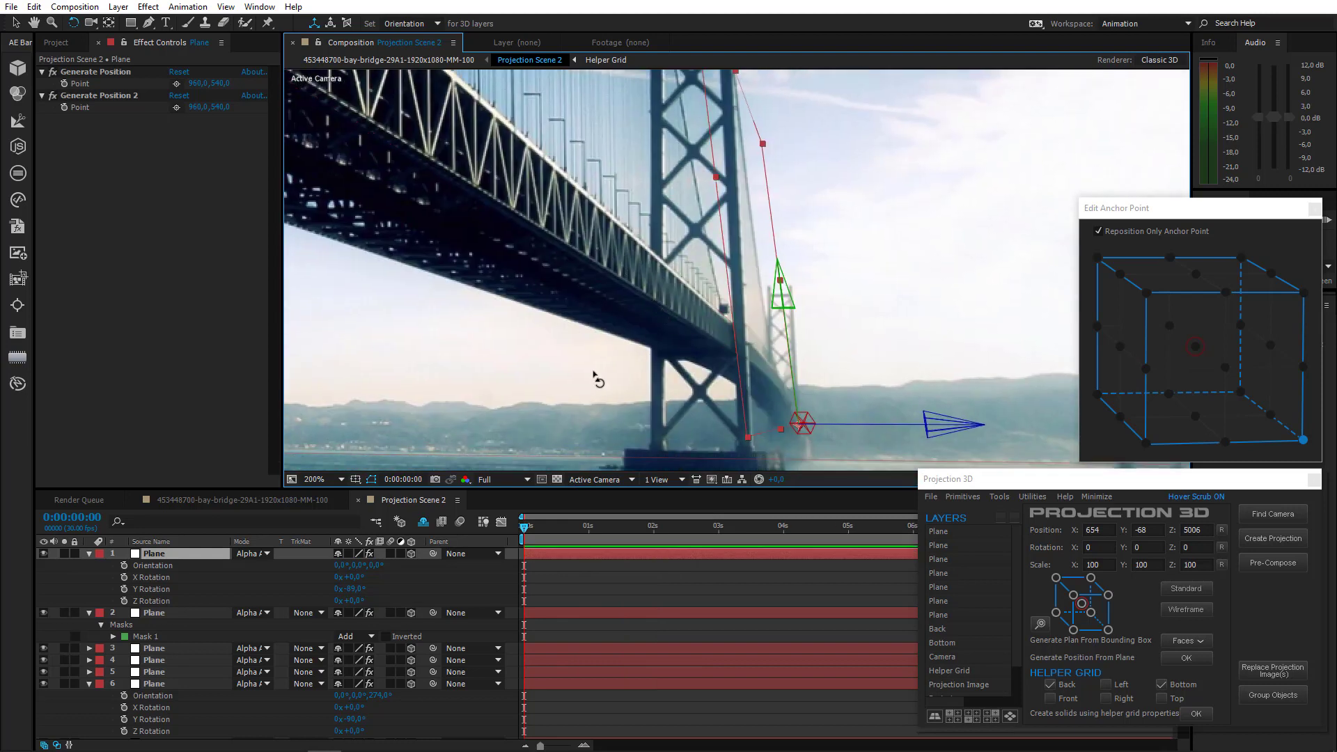
pyautogui.moveTo(374, 565); pyautogui.dragTo(374, 566)
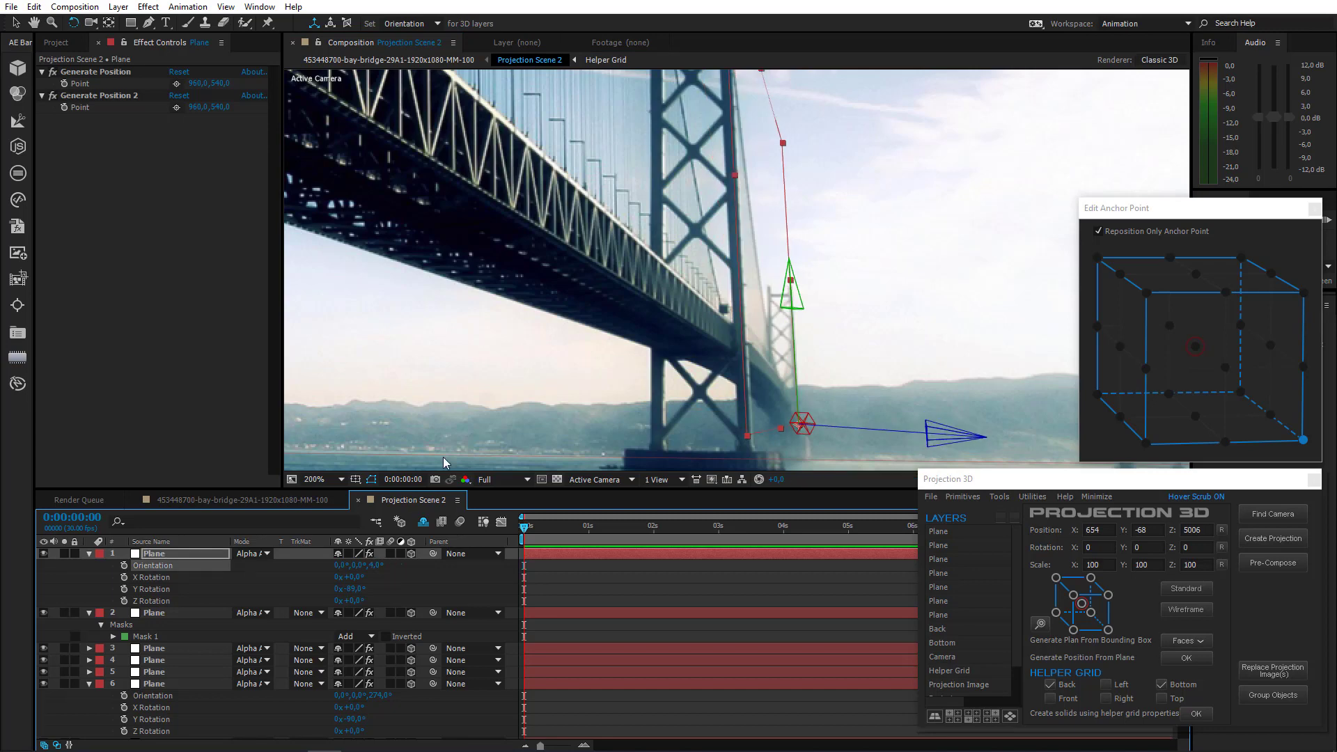
# Start a Pen tool mask on the topmost plane, from the deck's far end along the deck edge and up beside the distant tower
pyautogui.click(149, 23)
pyautogui.scroll(1, 632, 368)
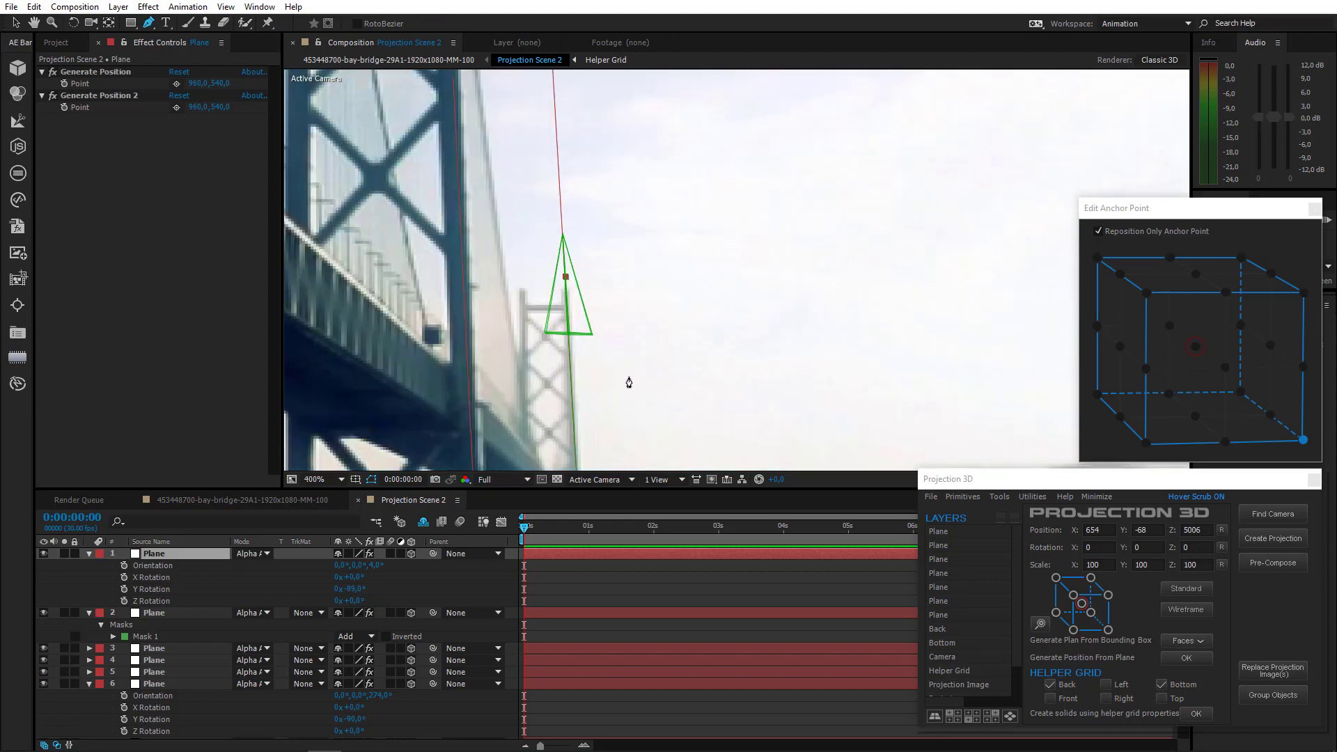
pyautogui.moveTo(573, 437); pyautogui.dragTo(582, 316)
pyautogui.moveTo(562, 384); pyautogui.dragTo(594, 216)
pyautogui.click(582, 368)
pyautogui.click(575, 323)
pyautogui.click(537, 276)
pyautogui.scroll(1, 548, 347)
pyautogui.hotkey('ctrl', 'z')
pyautogui.click(600, 200)
pyautogui.moveTo(586, 136); pyautogui.dragTo(595, 348)
pyautogui.click(572, 207)
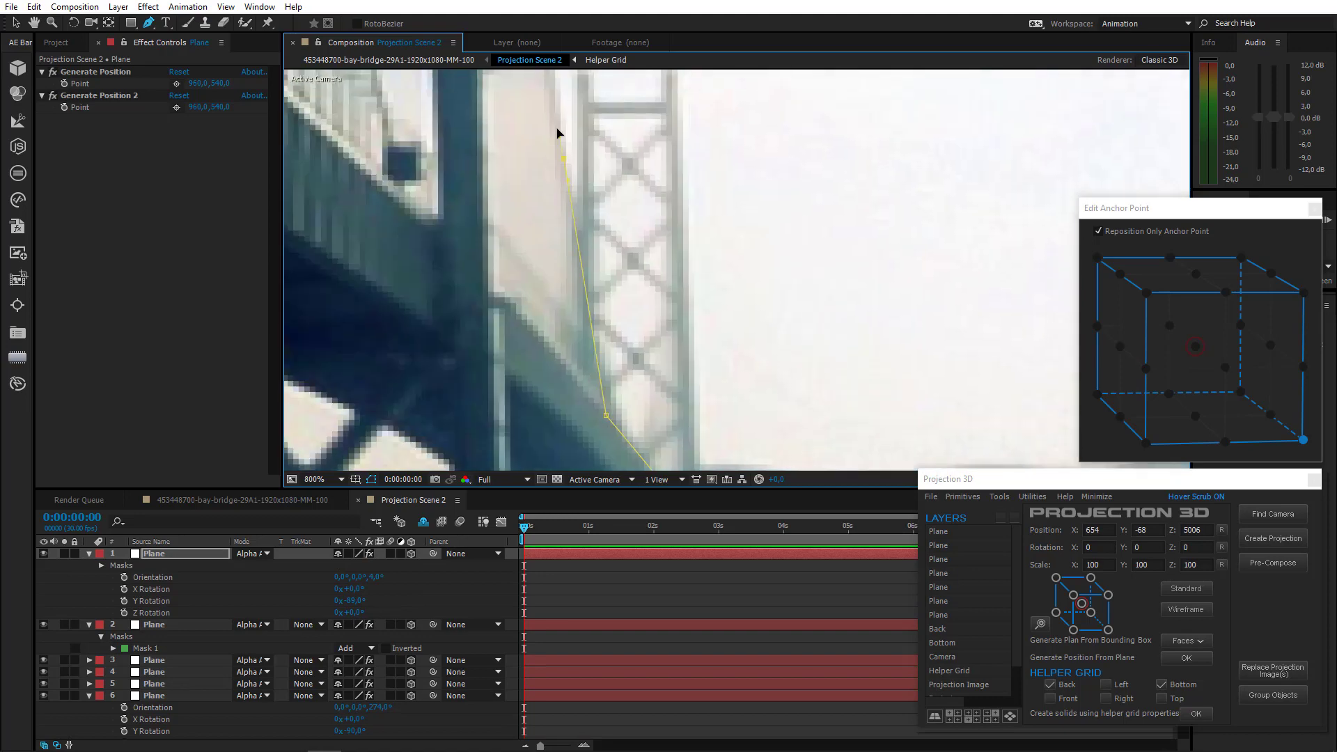
# Continue the mask down the near tower's edge, curve it along the deck's underside, and close it at the starting point
pyautogui.moveTo(542, 104); pyautogui.dragTo(528, 449)
pyautogui.moveTo(494, 234); pyautogui.dragTo(456, 42)
pyautogui.click(490, 397)
pyautogui.moveTo(490, 397); pyautogui.dragTo(440, 200)
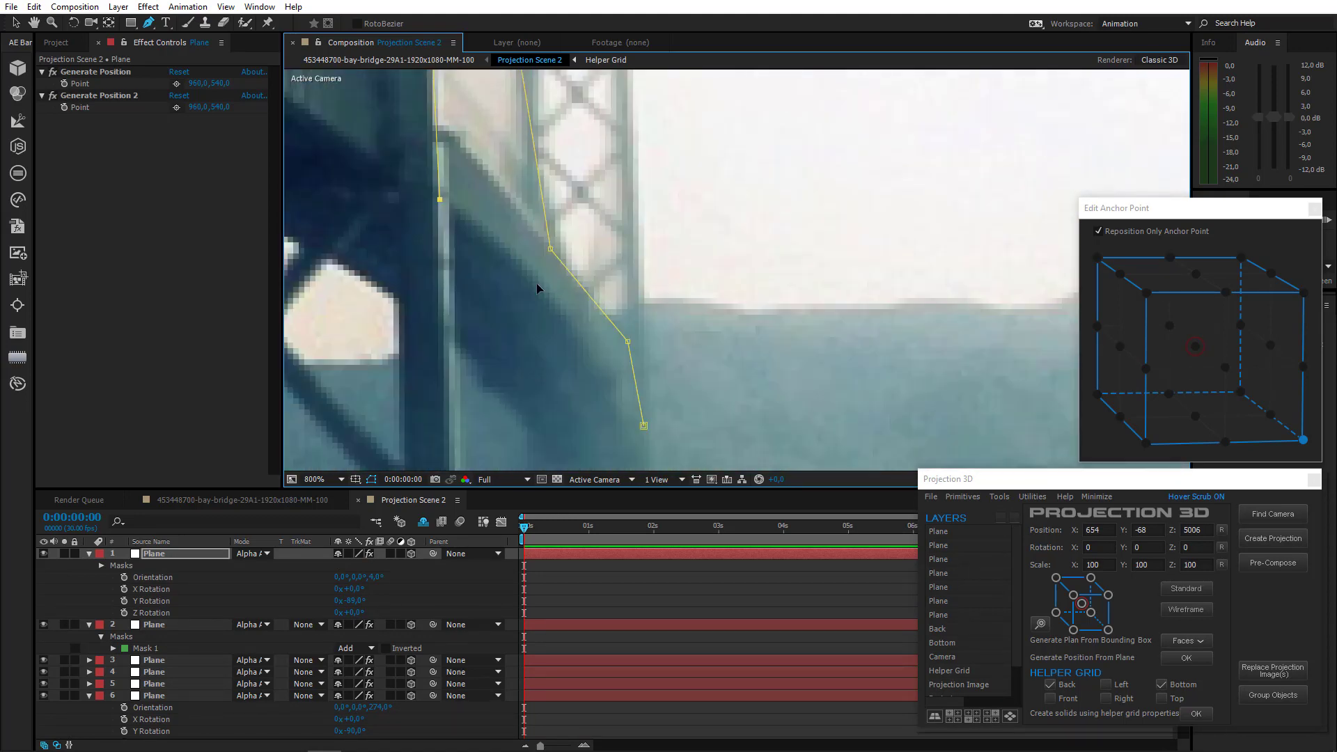
pyautogui.moveTo(532, 276); pyautogui.dragTo(559, 306)
pyautogui.moveTo(614, 386); pyautogui.dragTo(593, 346)
pyautogui.click(643, 426)
pyautogui.scroll(-3, 597, 350)
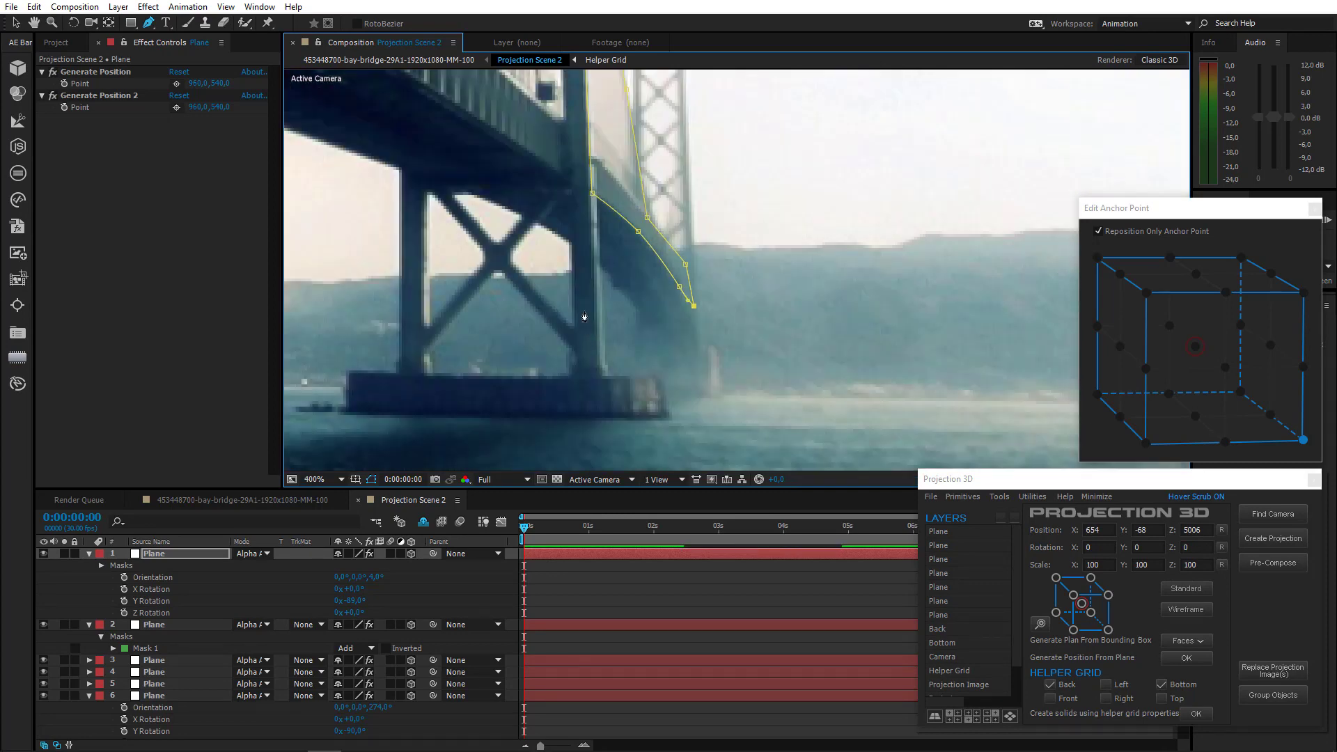
# Solo the topmost plane to check its mask, turn solo off again, and collapse the expanded layer properties
pyautogui.click(64, 553)
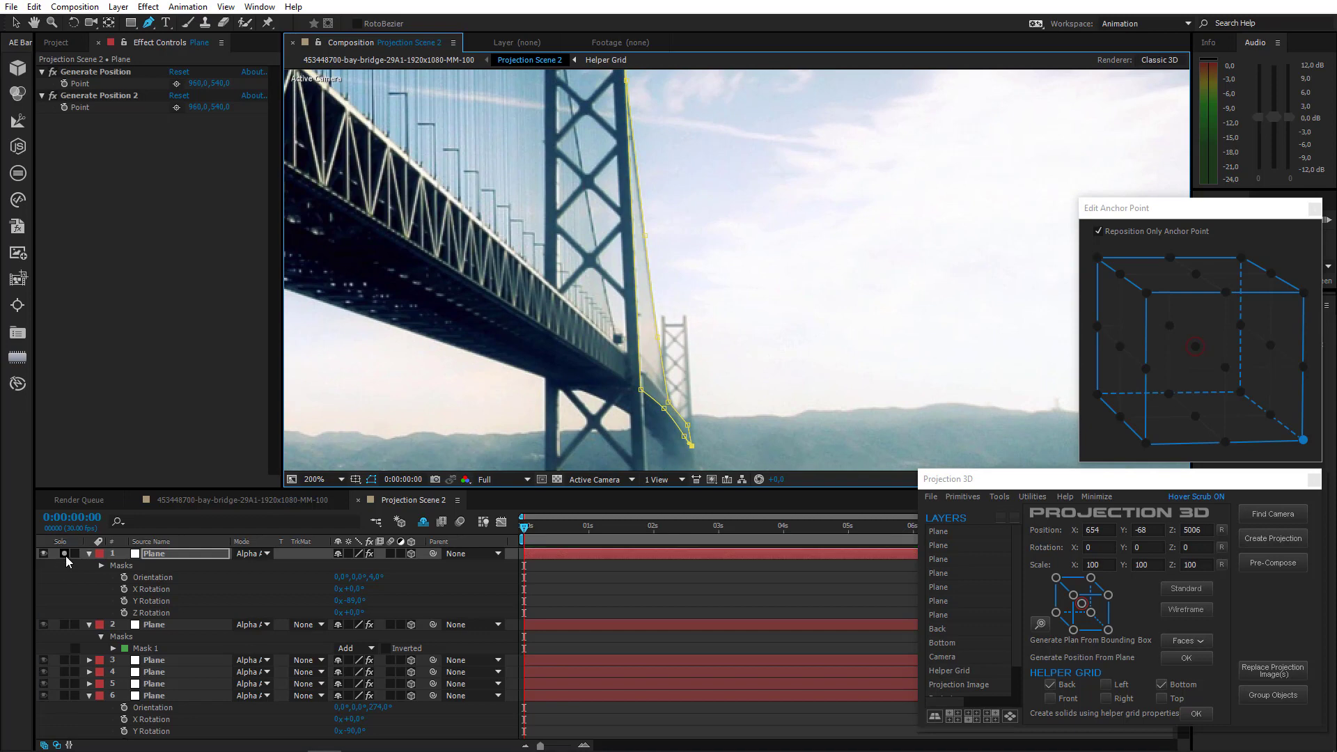
pyautogui.click(64, 554)
pyautogui.moveTo(590, 396); pyautogui.dragTo(612, 342)
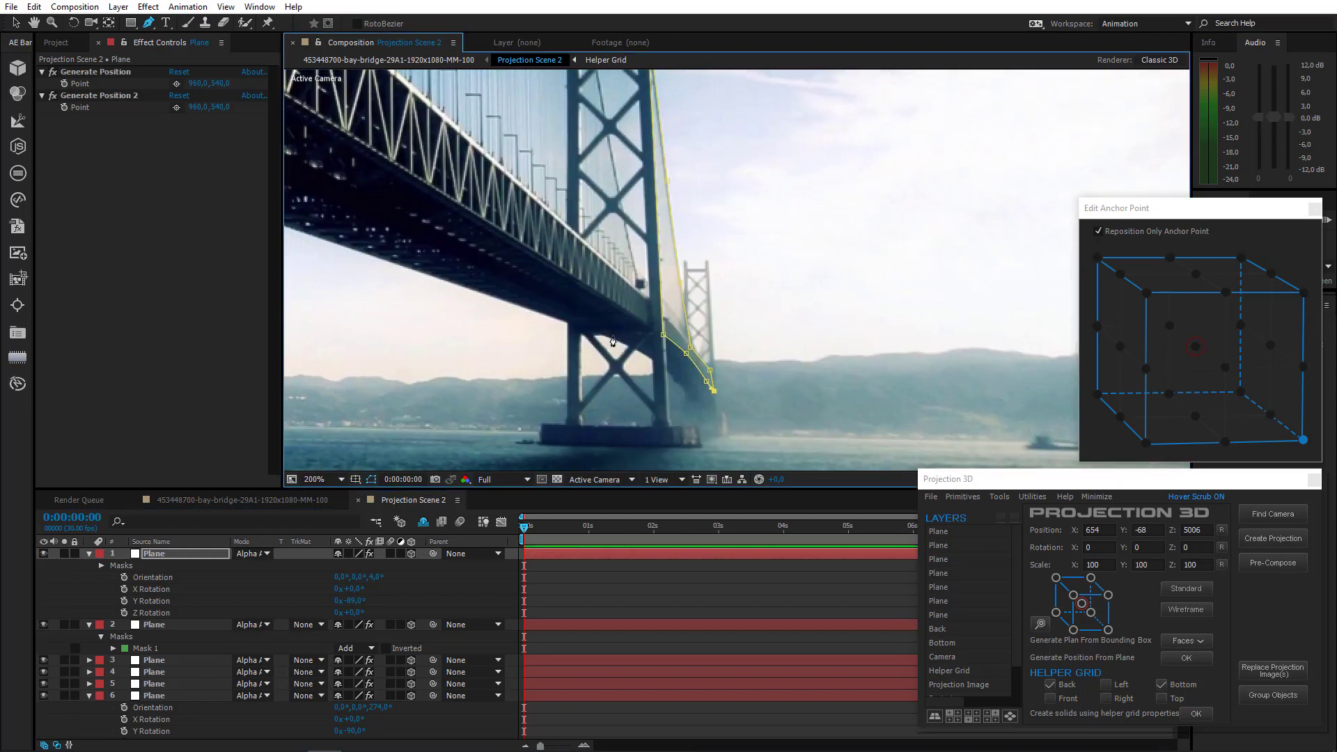
pyautogui.click(88, 554)
pyautogui.click(89, 565)
pyautogui.click(90, 613)
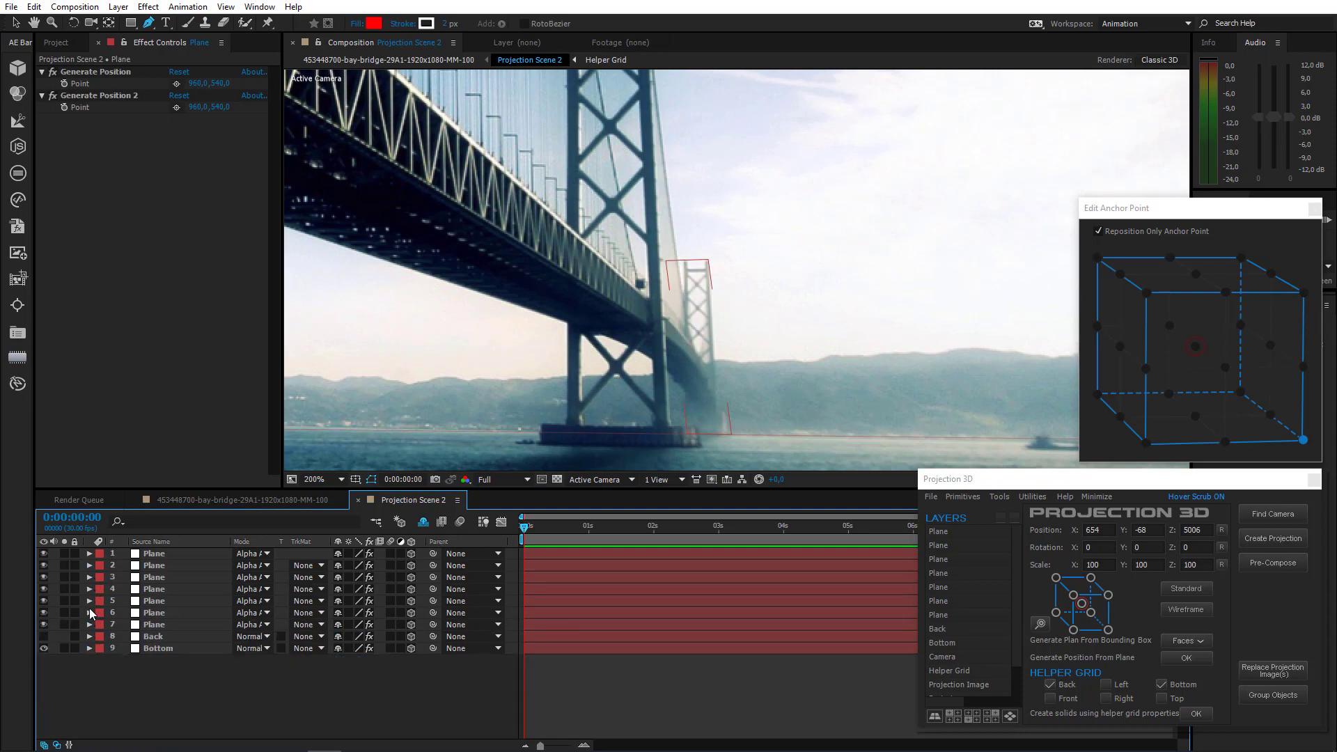
# Generate another plane from the distant tower plane's Generate Position point and anchor it at its lower-right corner
pyautogui.click(158, 567)
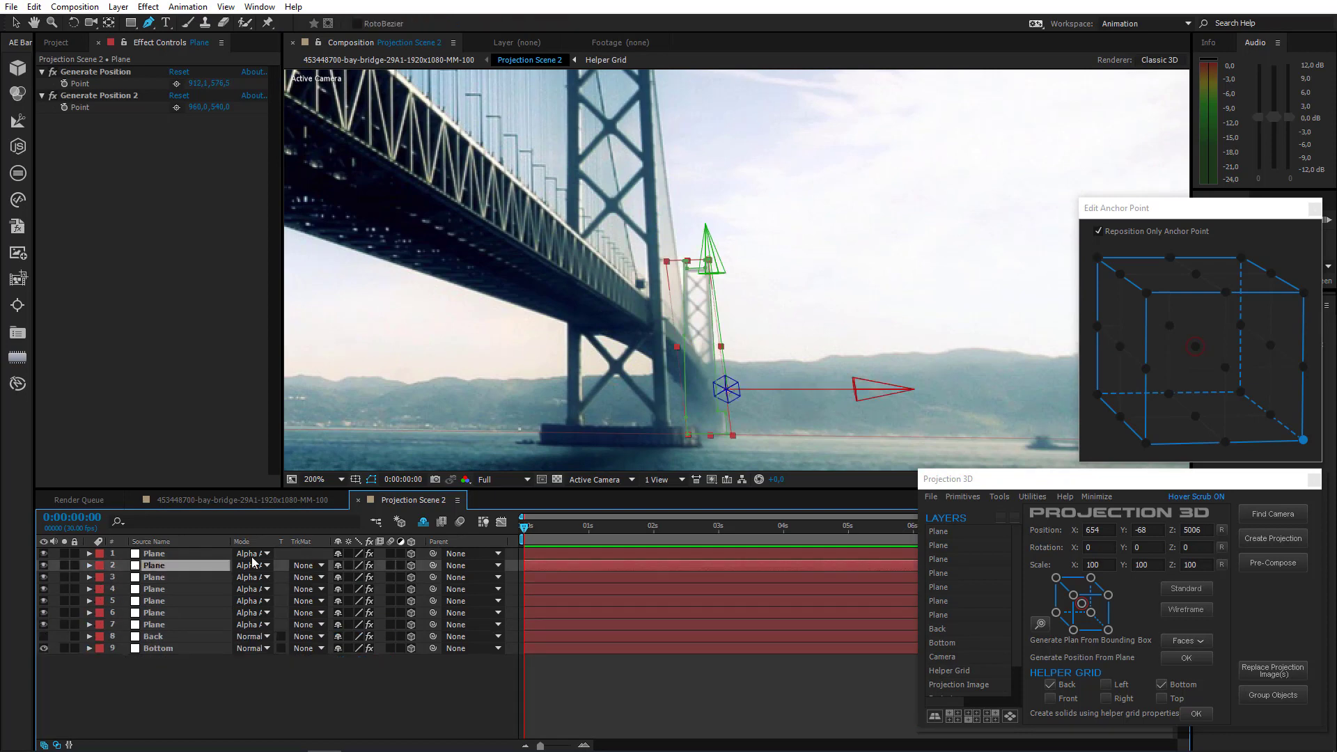
pyautogui.scroll(3, 748, 382)
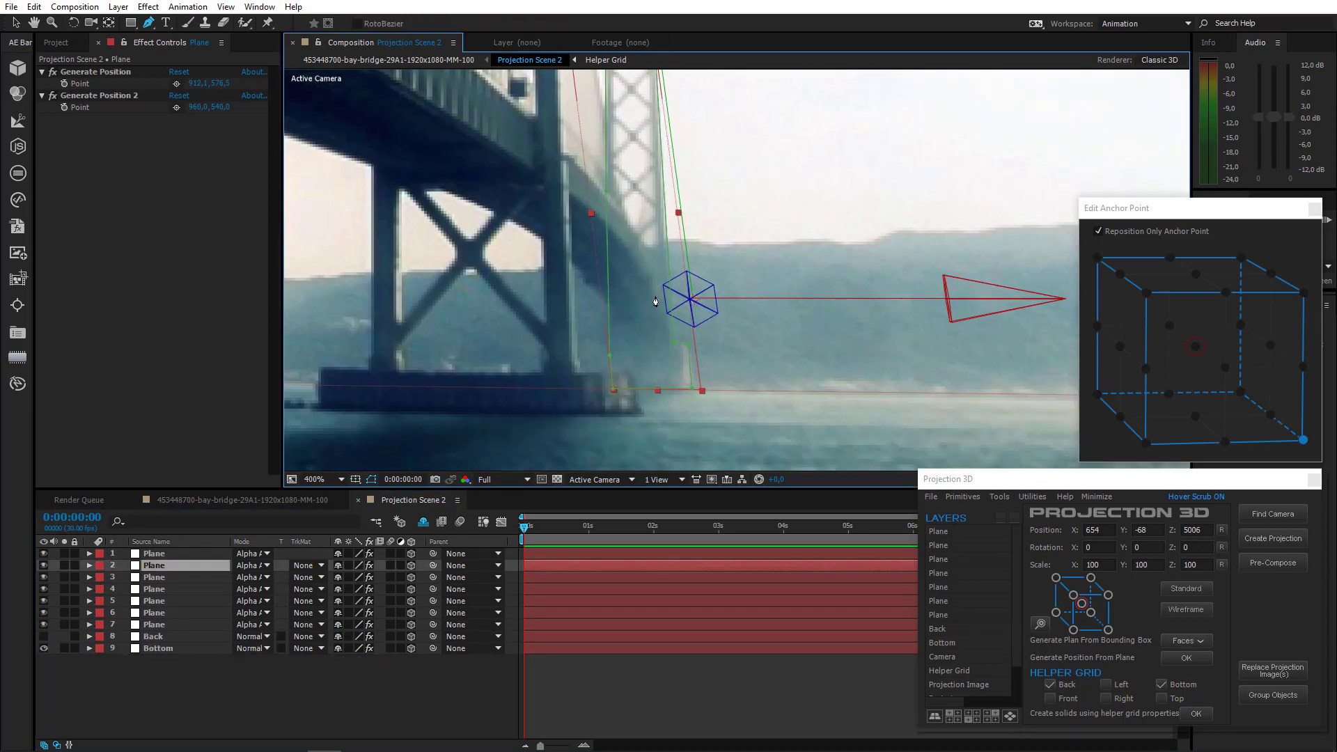
pyautogui.click(104, 72)
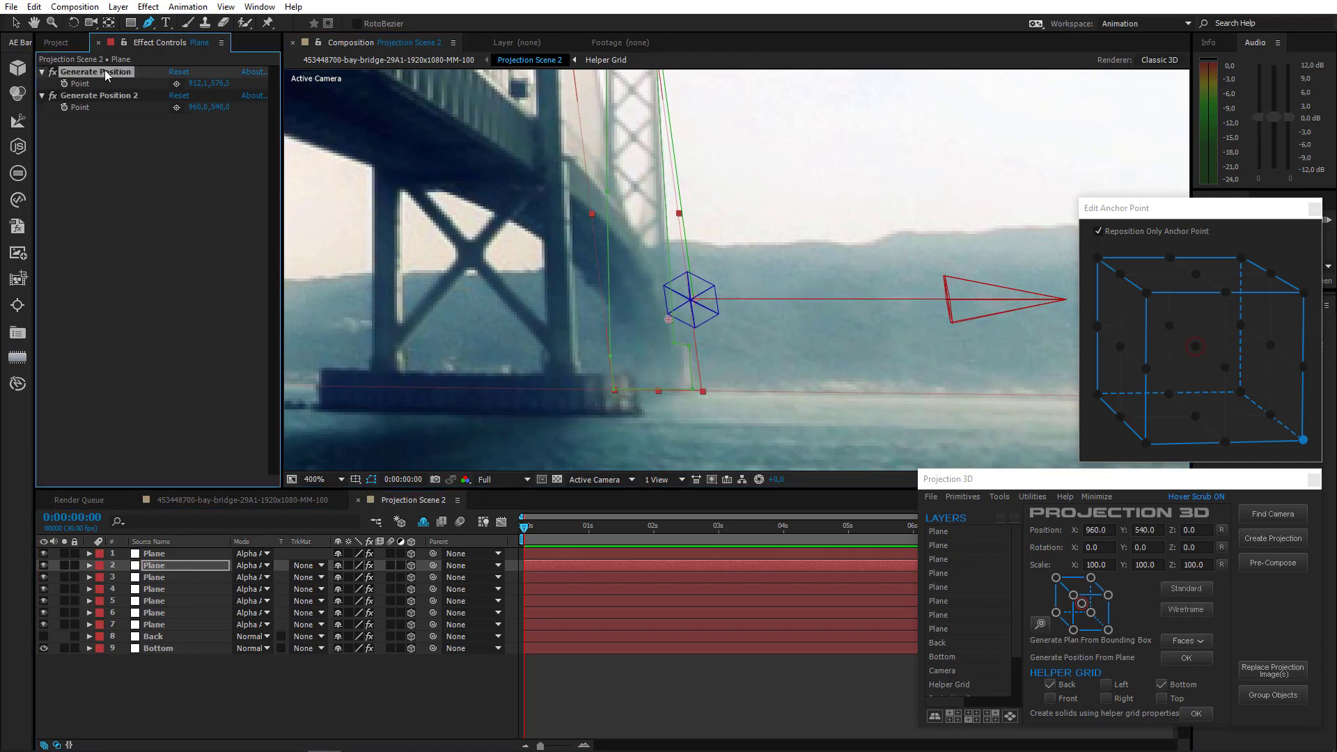
pyautogui.click(1005, 498)
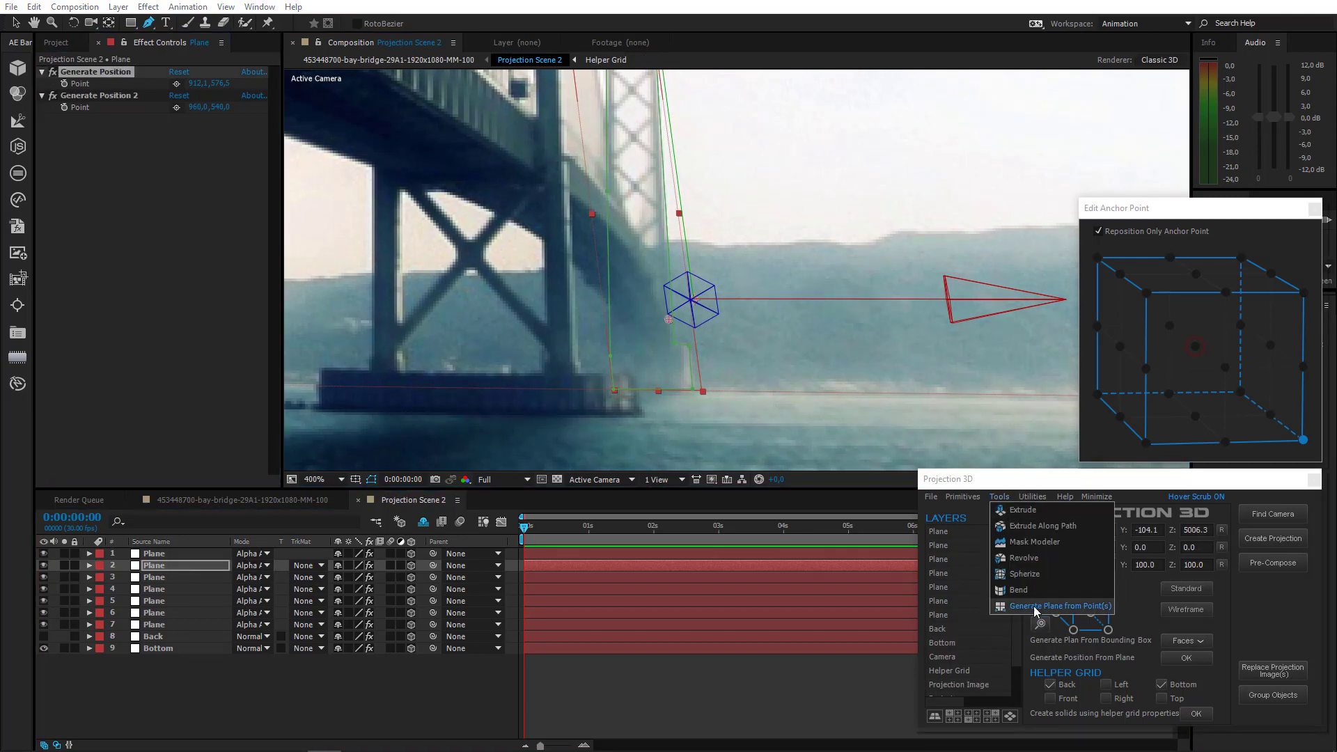
pyautogui.click(1038, 616)
pyautogui.click(1304, 441)
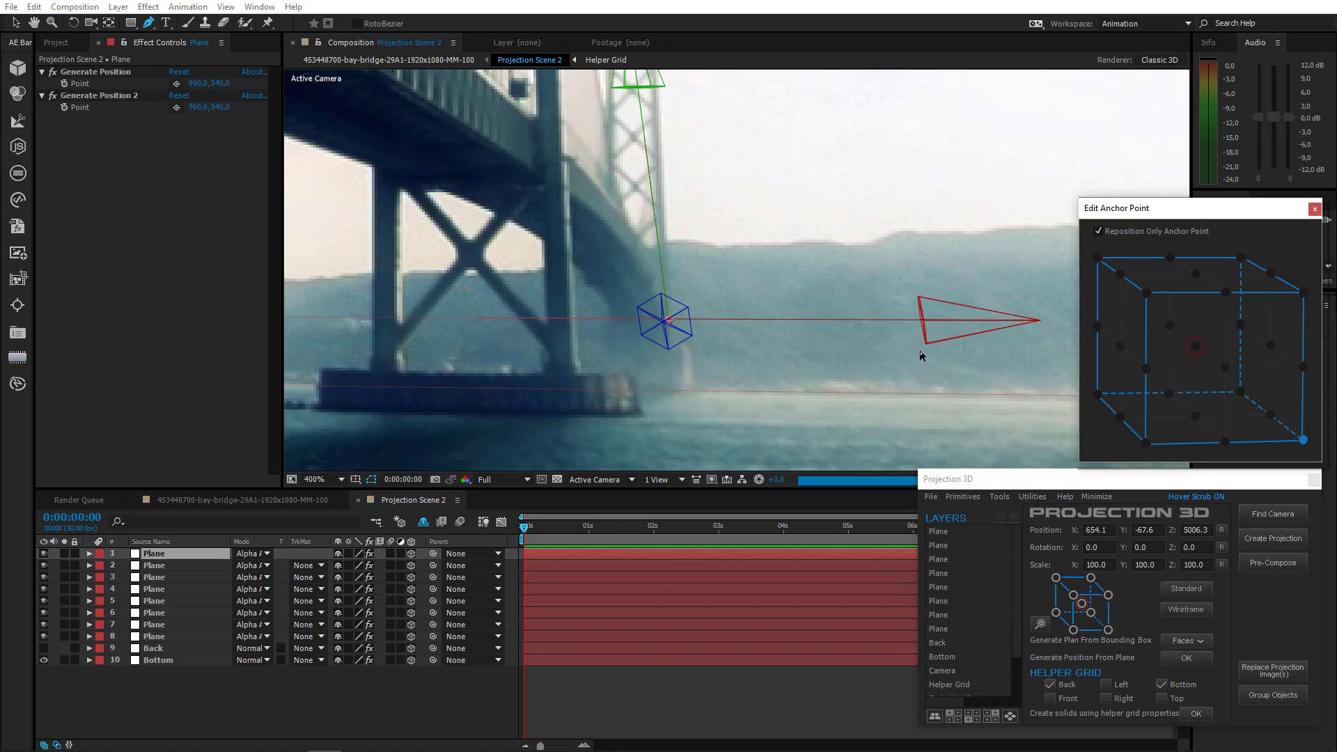
# Rotate the newly generated topmost plane to about -81° around its X axis
pyautogui.click(198, 555)
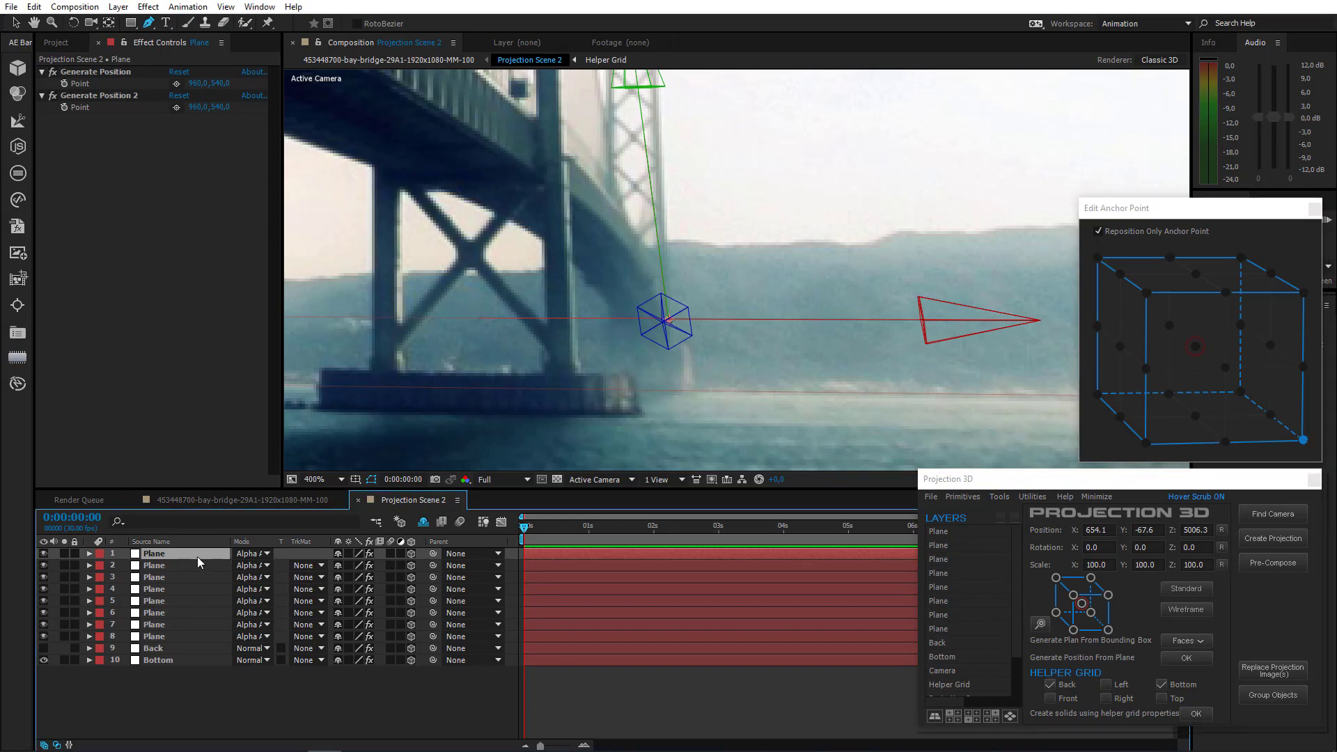
pyautogui.press('r')
pyautogui.moveTo(355, 577); pyautogui.dragTo(299, 577)
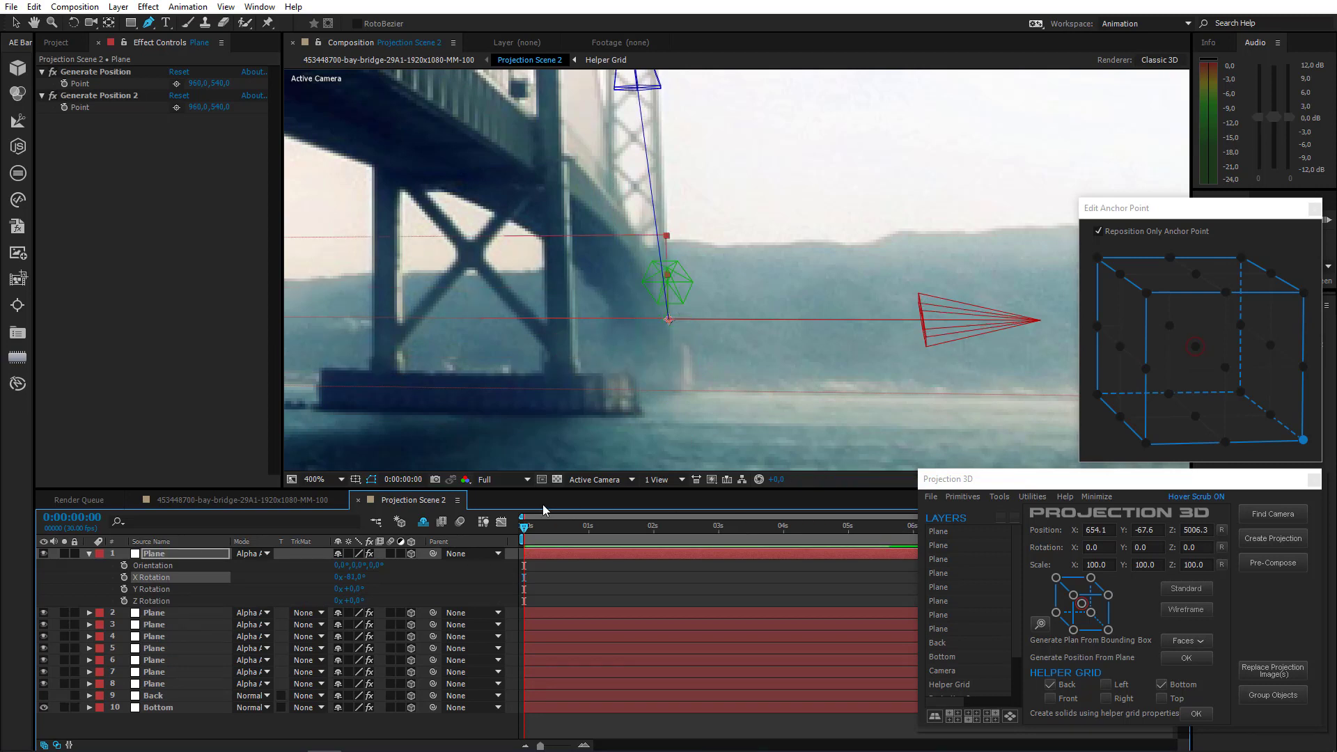
# Switch to Custom View 1, orbit around the bridge, and set the topmost plane's X Rotation to 90°
pyautogui.click(600, 479)
pyautogui.click(632, 648)
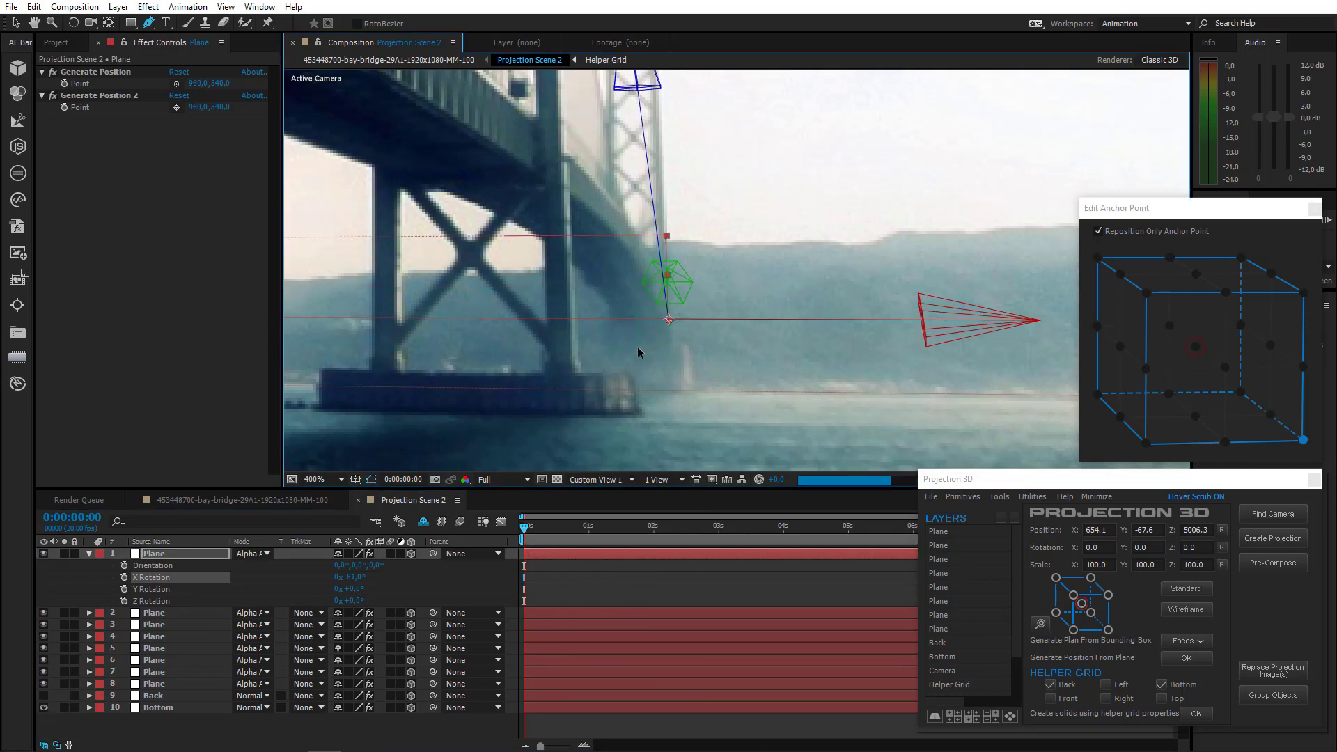
pyautogui.scroll(4, 667, 327)
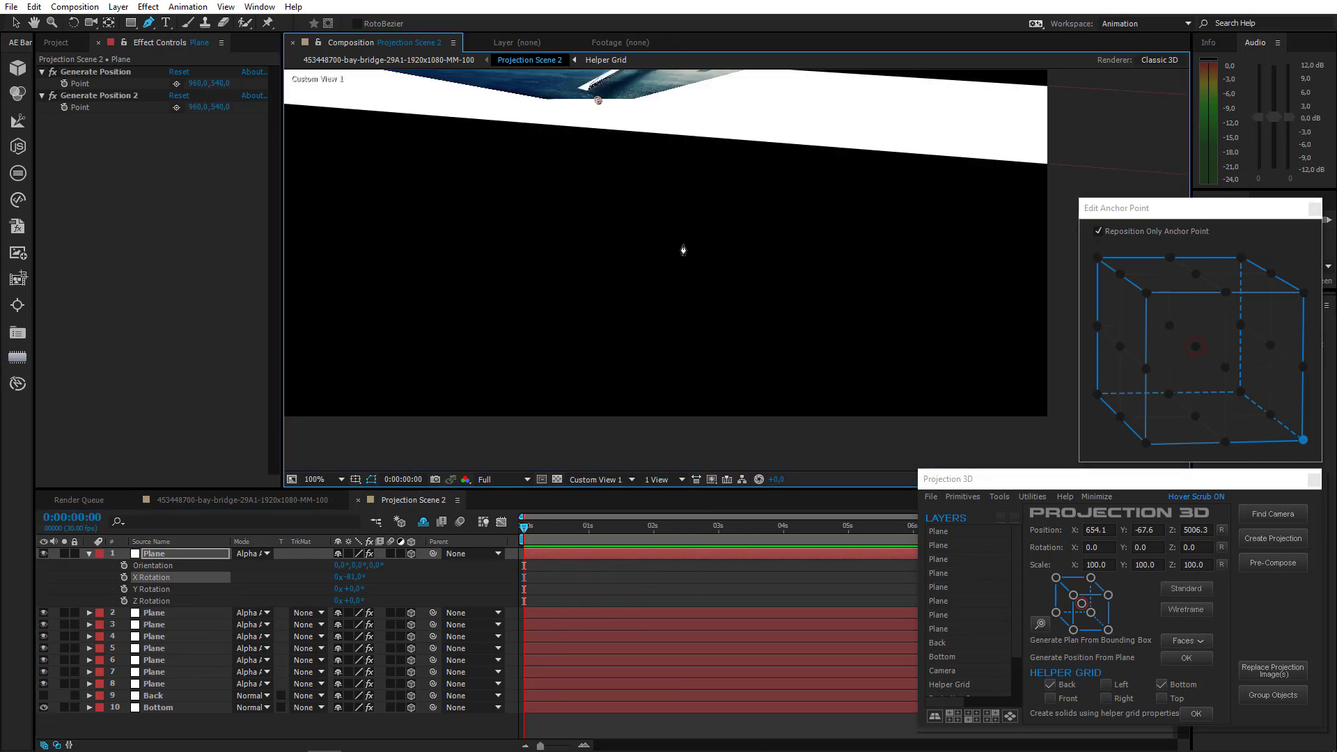
pyautogui.moveTo(746, 368); pyautogui.dragTo(498, 396)
pyautogui.press('c')
pyautogui.moveTo(713, 403); pyautogui.dragTo(473, 403)
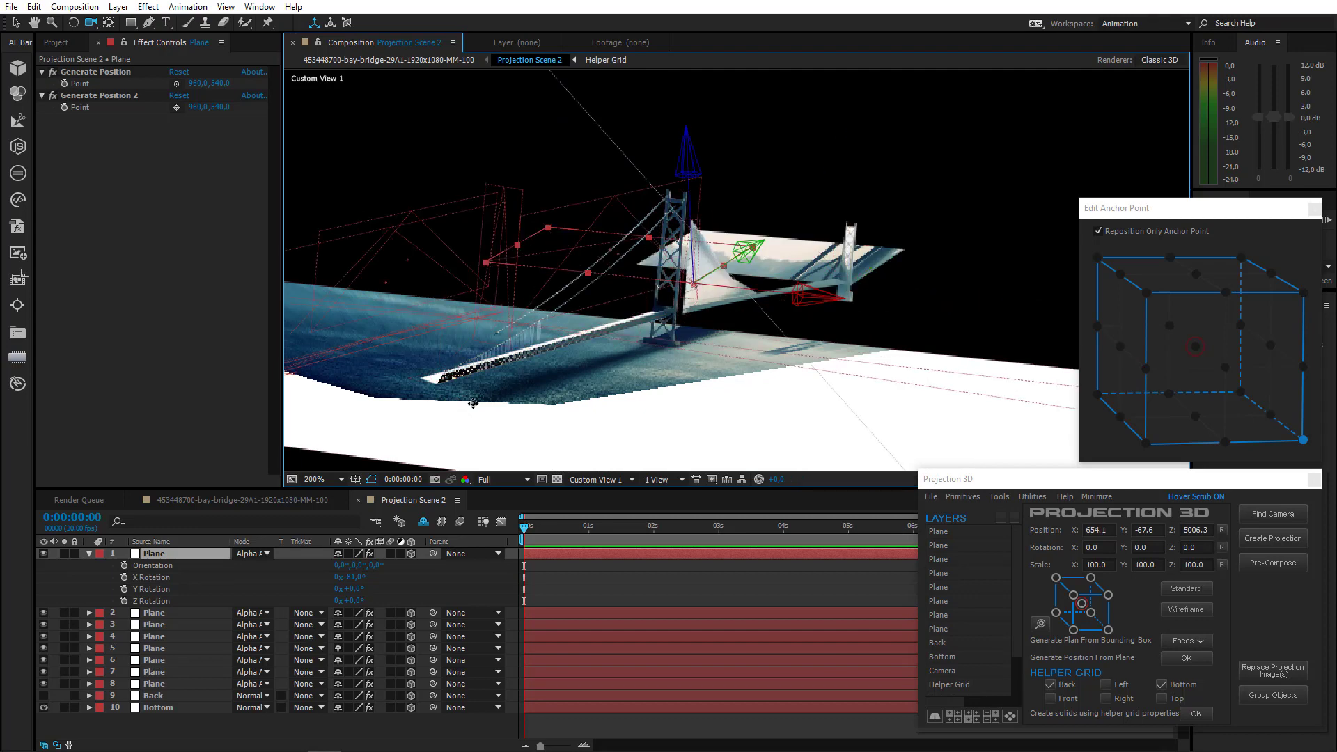
pyautogui.hotkey('ctrl', 'z')
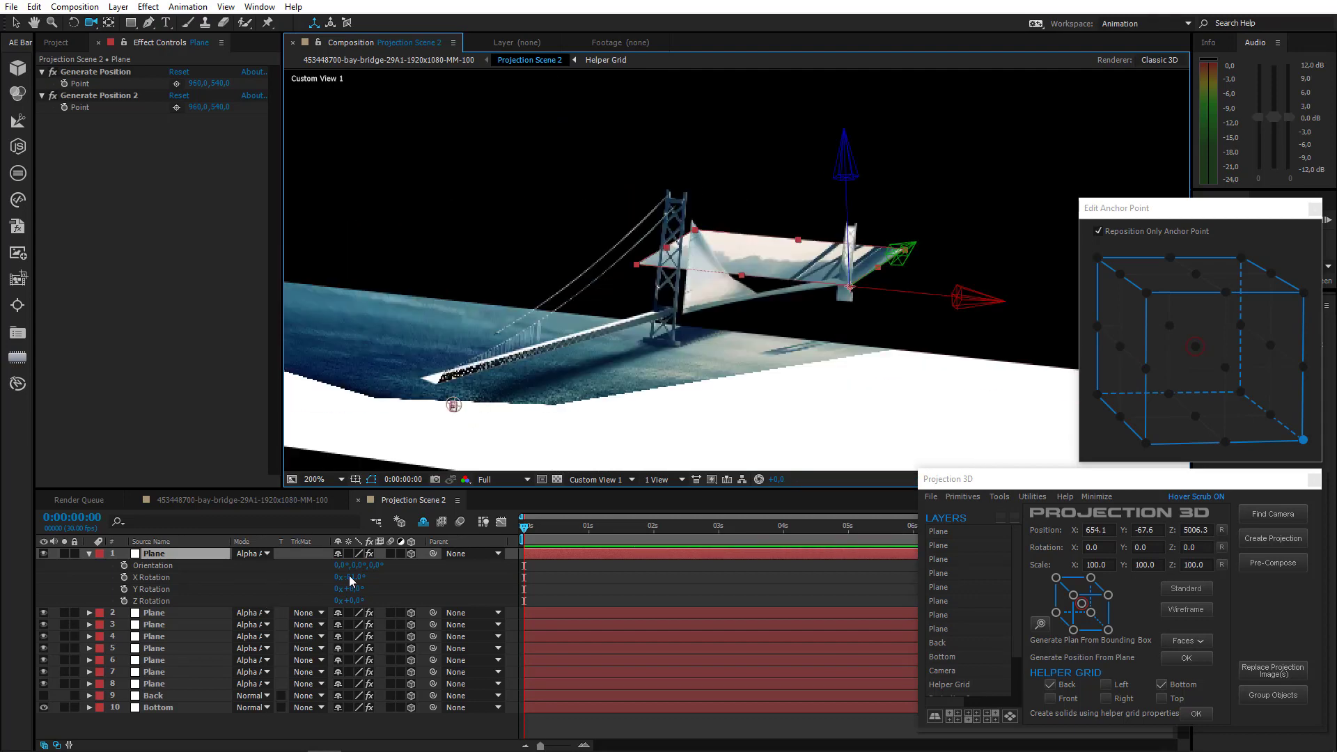
pyautogui.click(355, 577)
pyautogui.write('90')
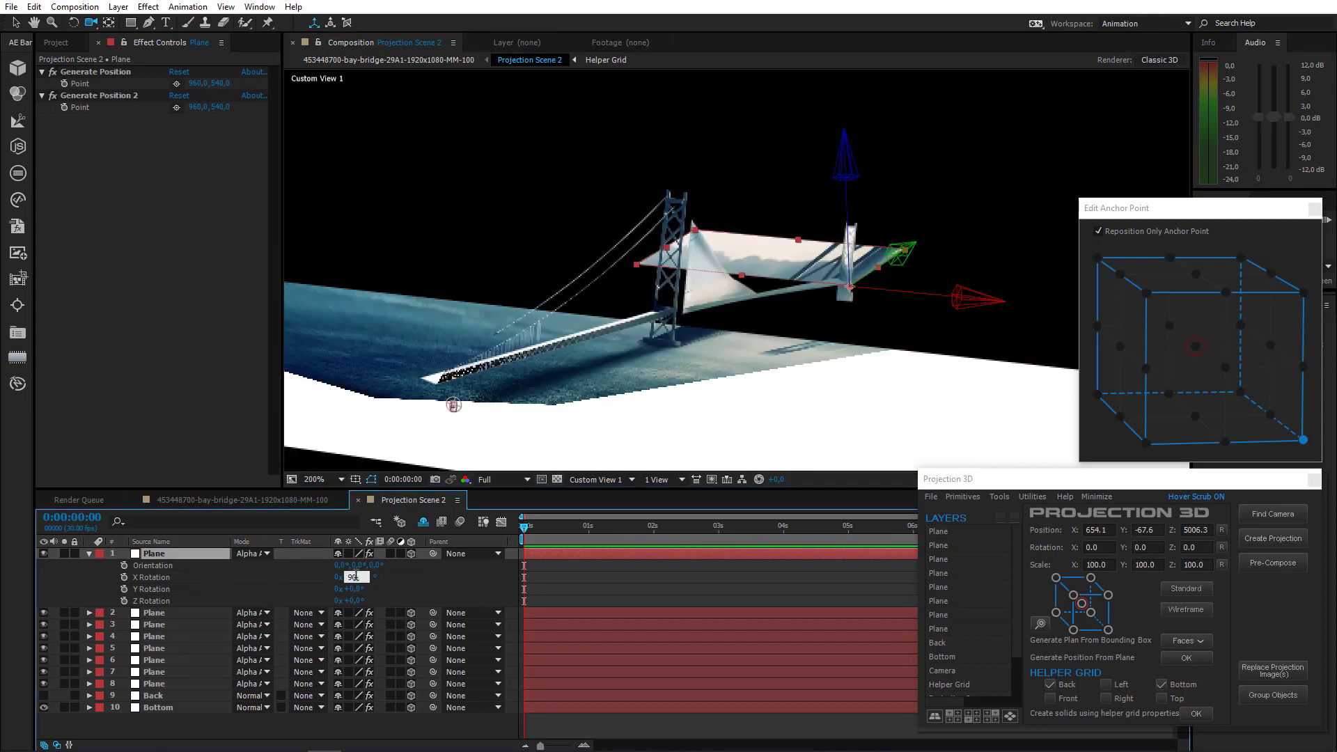
pyautogui.press('Return')
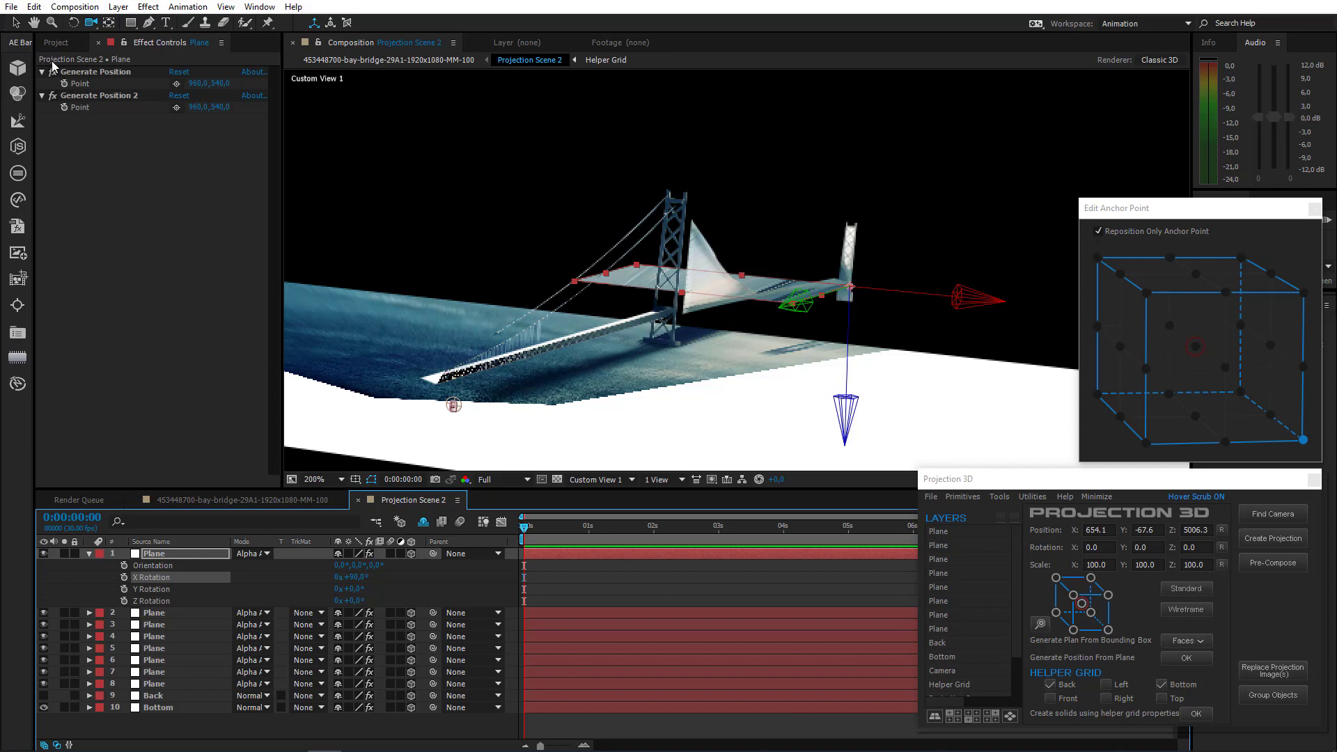
# Inspect the topmost plane from several angles and adjust its size so its near end meets the near tower
pyautogui.press('v')
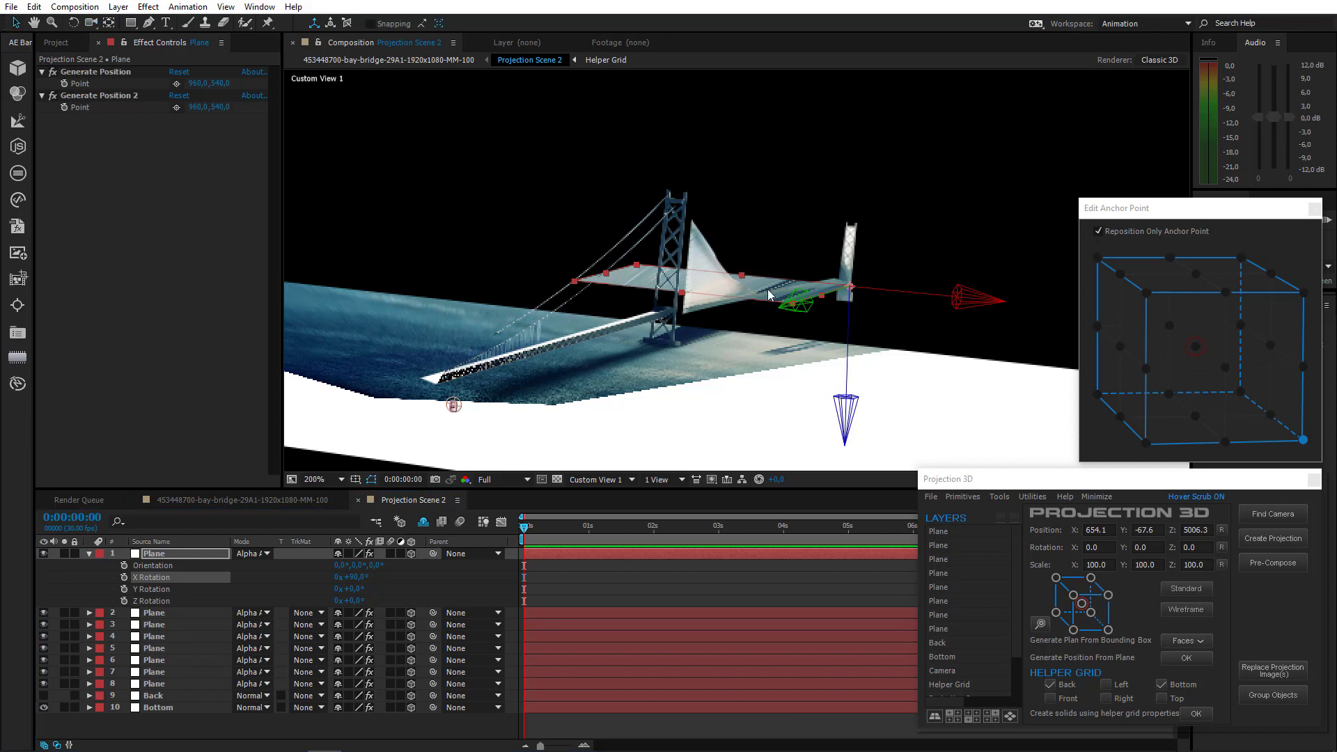
pyautogui.moveTo(684, 296); pyautogui.dragTo(654, 317)
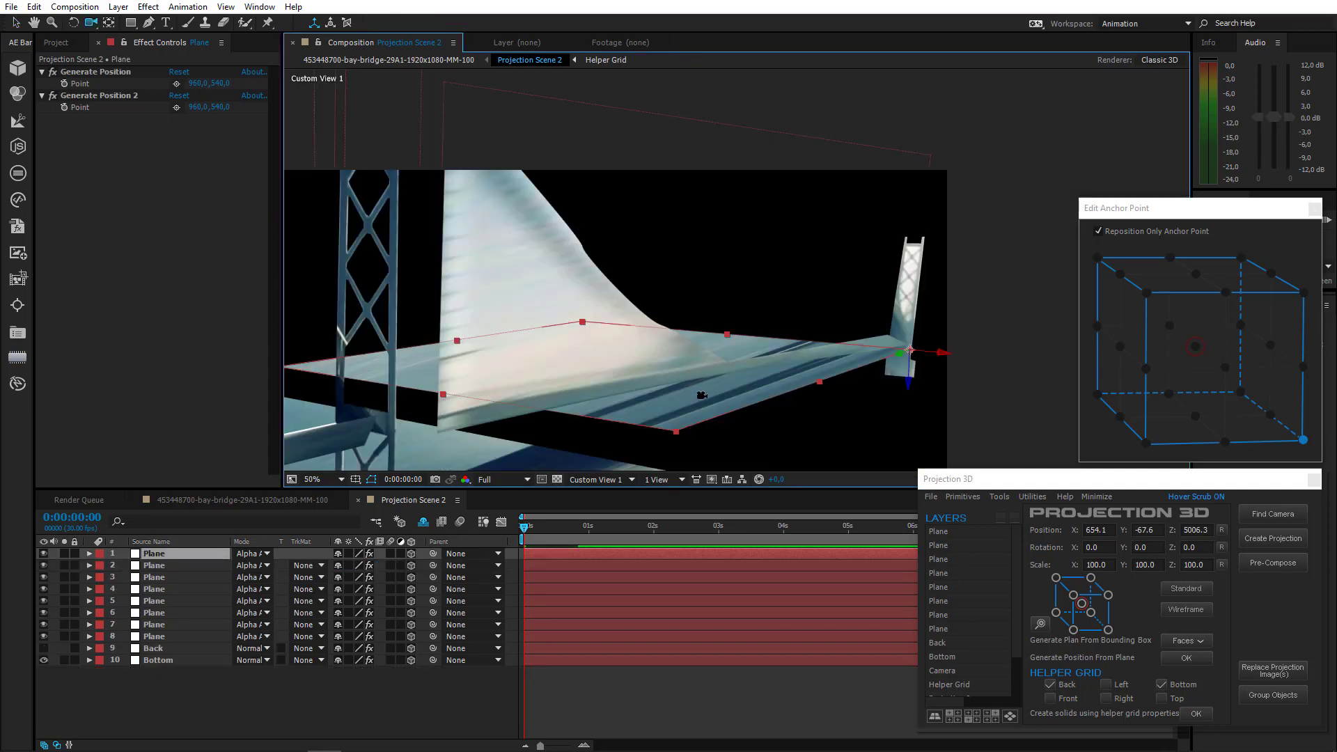
pyautogui.press(',')
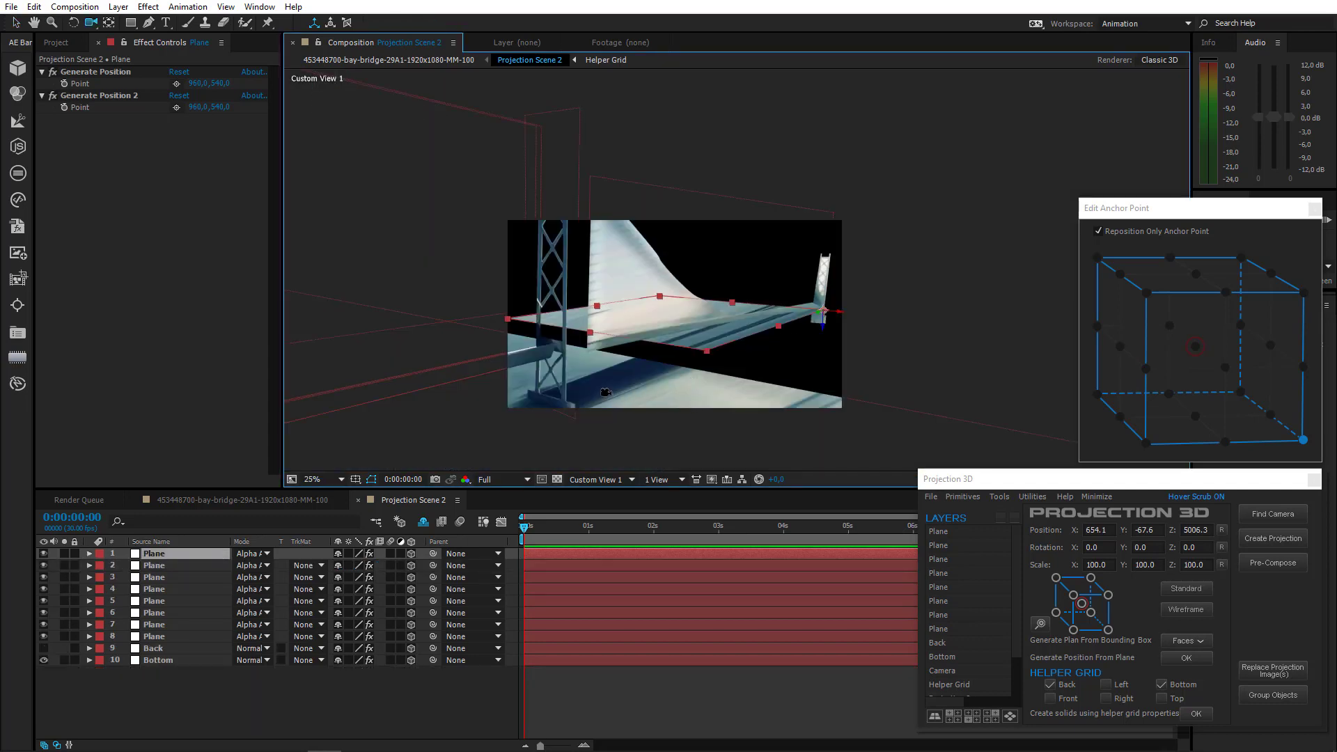
pyautogui.moveTo(605, 392); pyautogui.dragTo(767, 371)
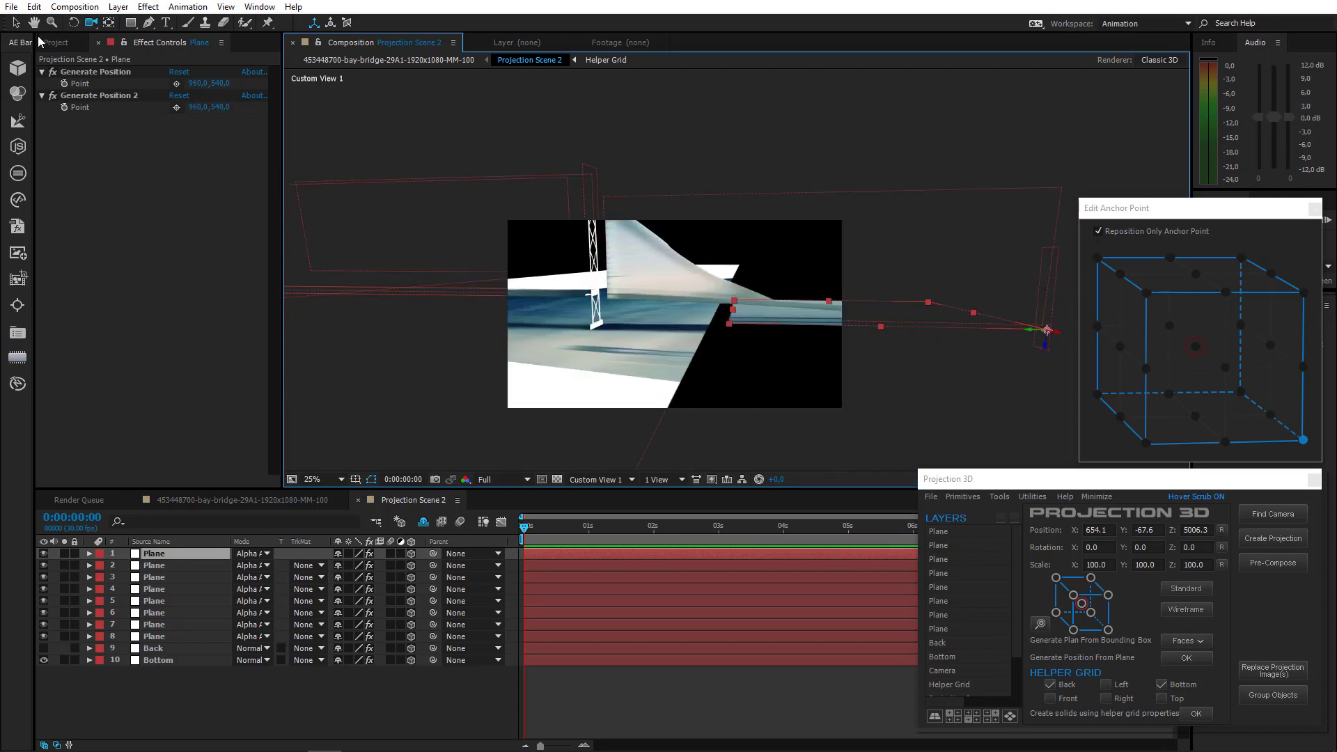
pyautogui.click(16, 22)
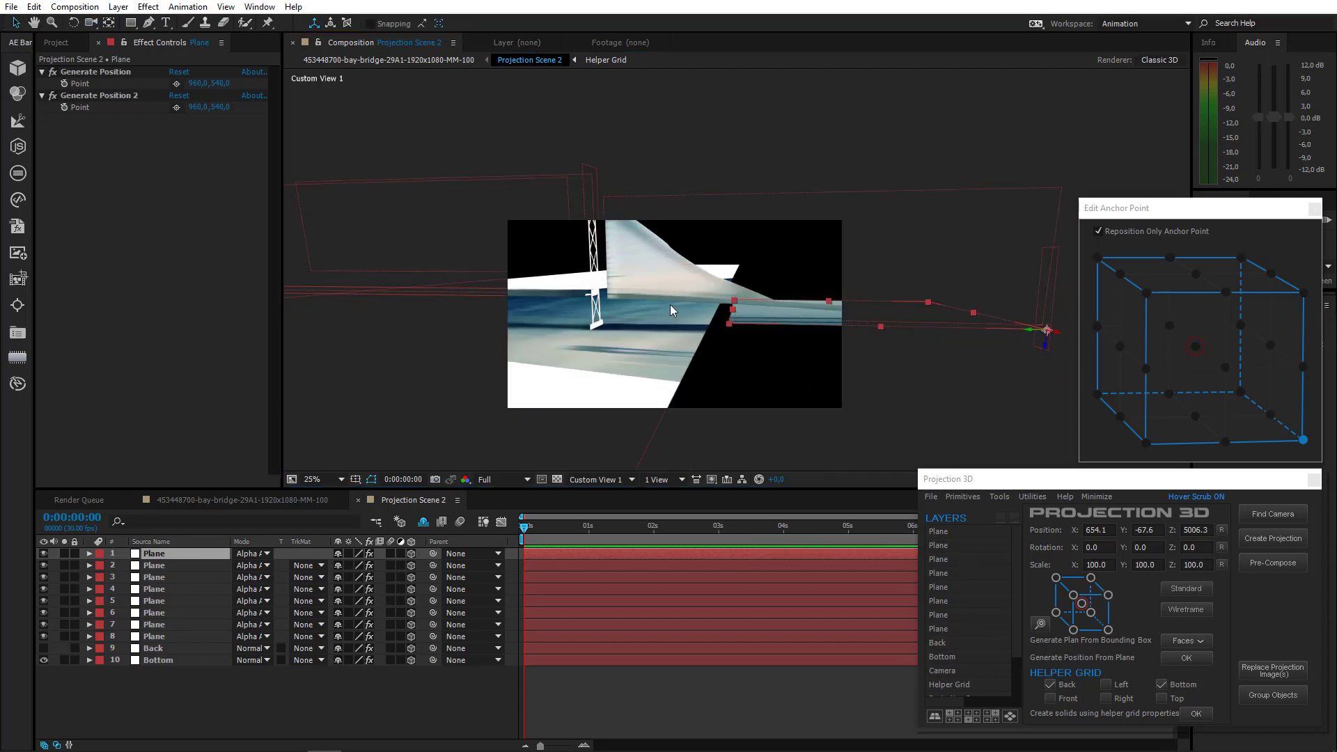
pyautogui.moveTo(670, 305); pyautogui.dragTo(812, 306)
pyautogui.click(90, 26)
pyautogui.click(16, 23)
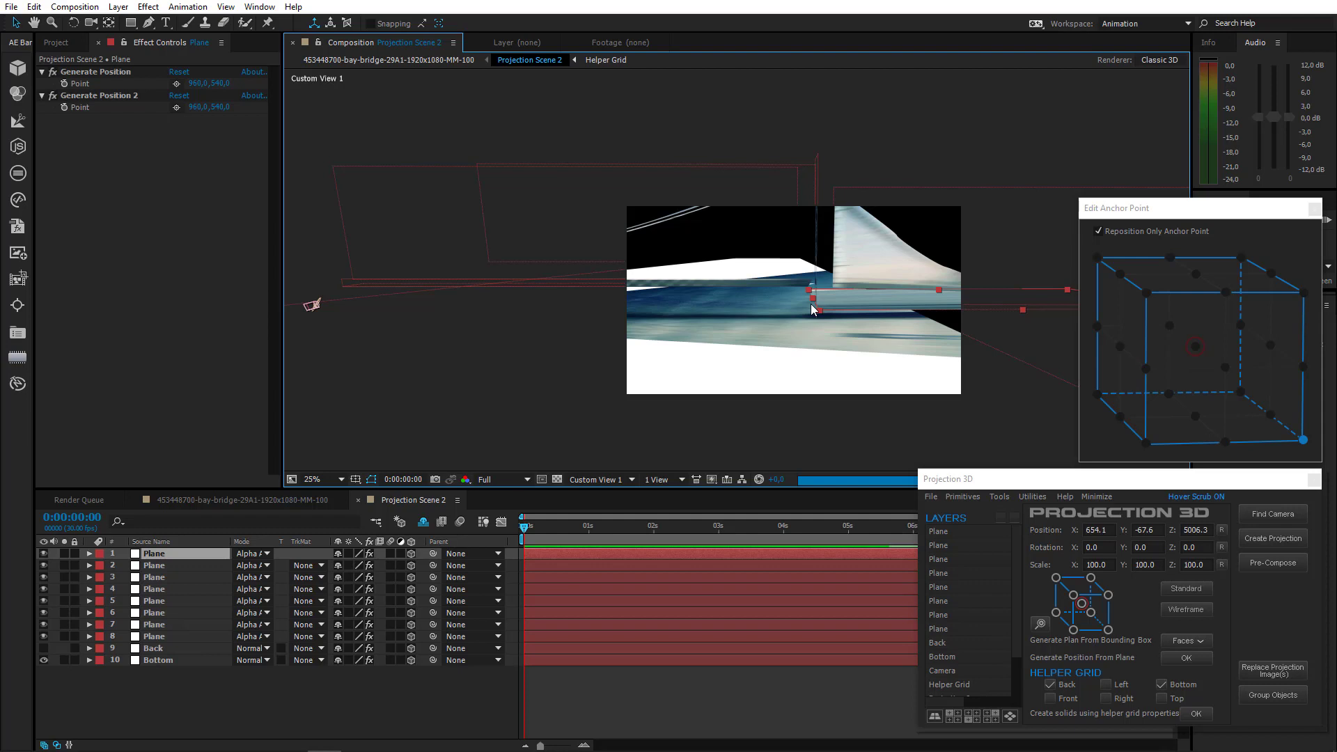
# Reveal the topmost plane's rotation properties and set its X Rotation to 87°
pyautogui.click(156, 554)
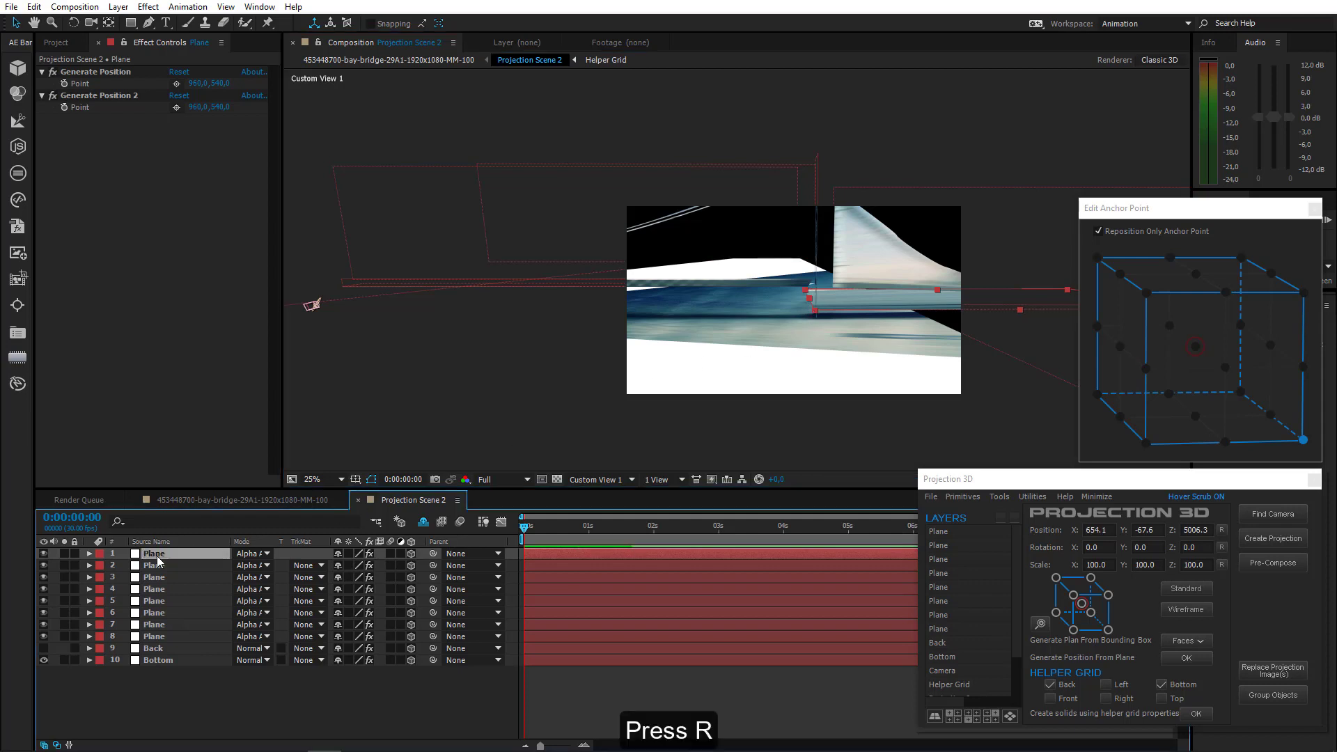
pyautogui.press('r')
pyautogui.click(354, 577)
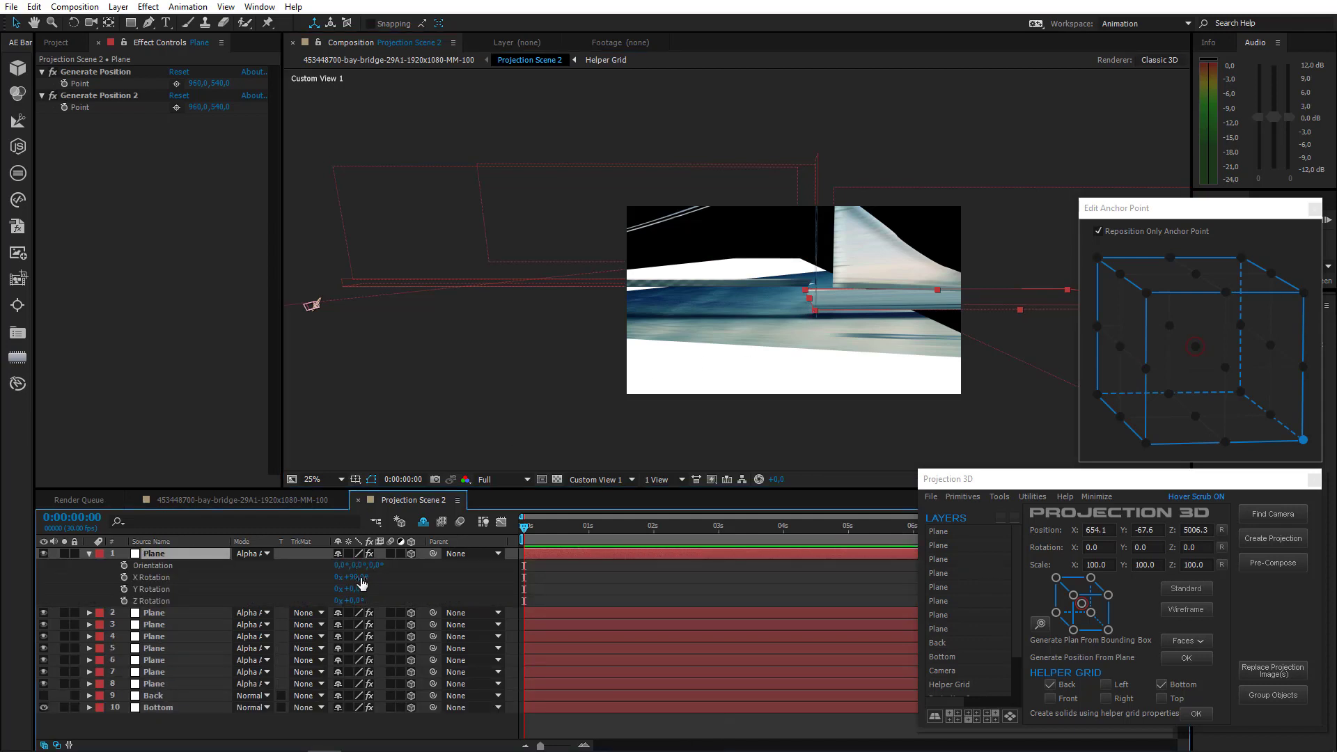
pyautogui.write('87')
pyautogui.press('Return')
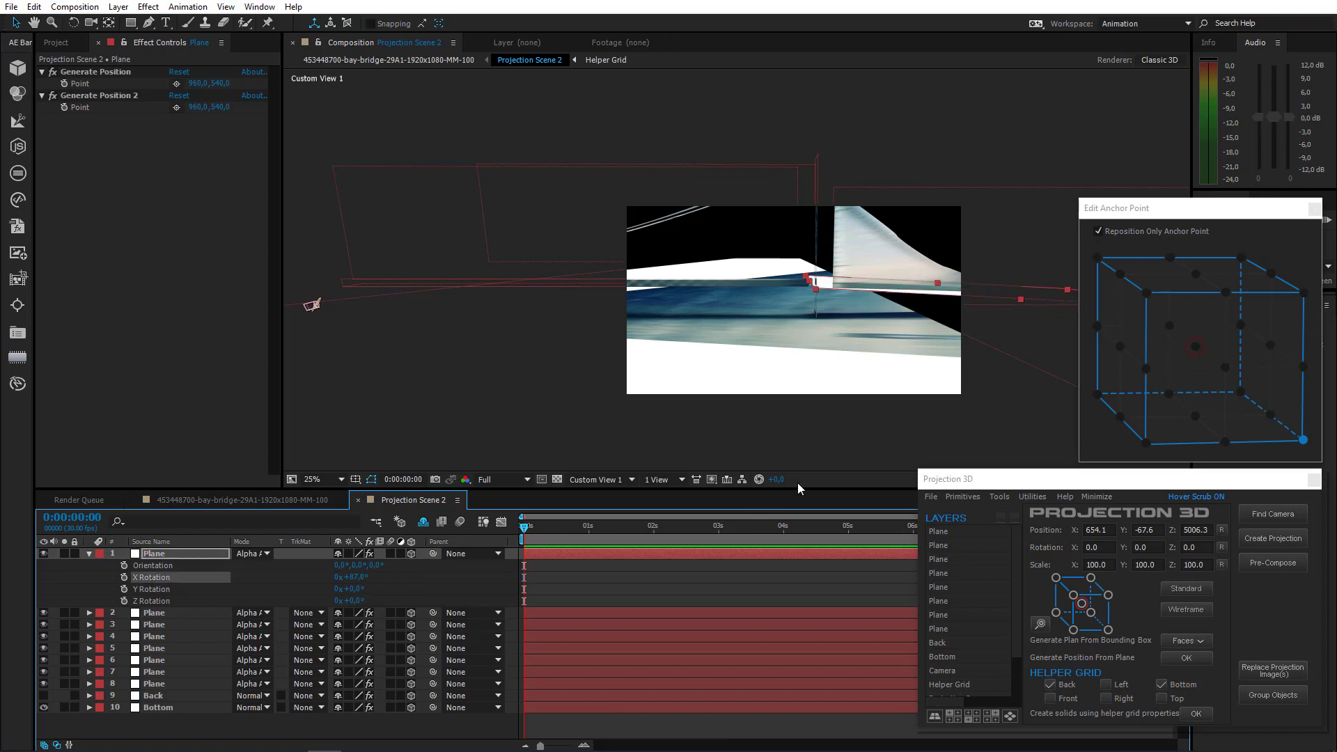
# Return to the Active Camera view and adjust the extent of the topmost plane beneath the bridge deck
pyautogui.click(596, 479)
pyautogui.click(591, 496)
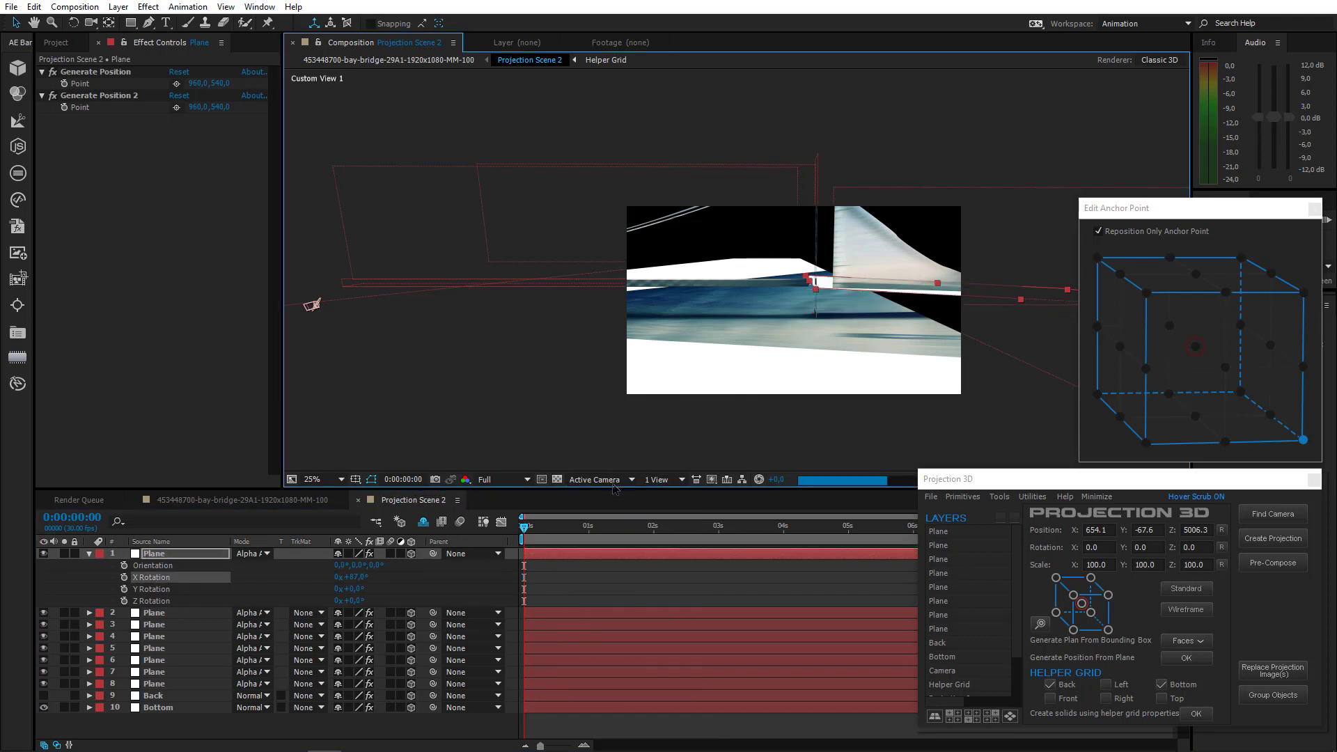
pyautogui.scroll(1, 654, 319)
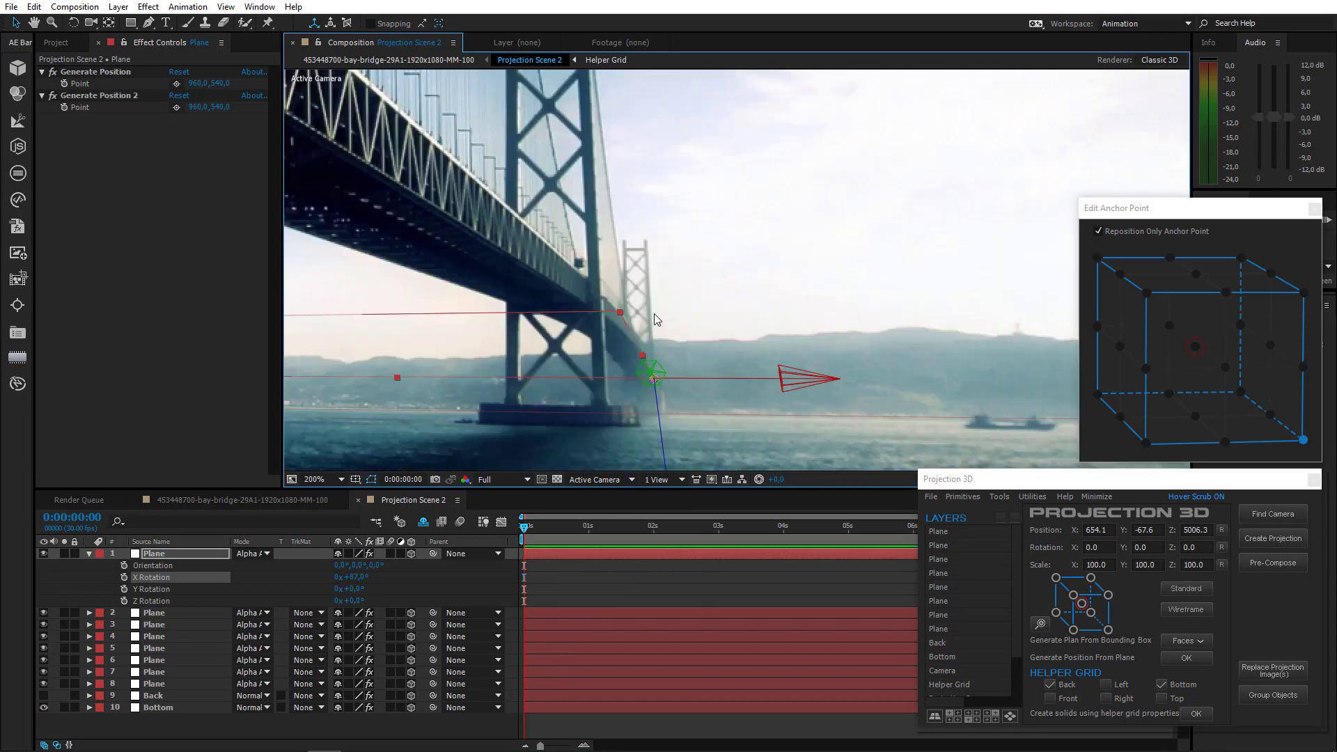
pyautogui.moveTo(601, 318); pyautogui.dragTo(680, 314)
pyautogui.moveTo(328, 300); pyautogui.dragTo(408, 300)
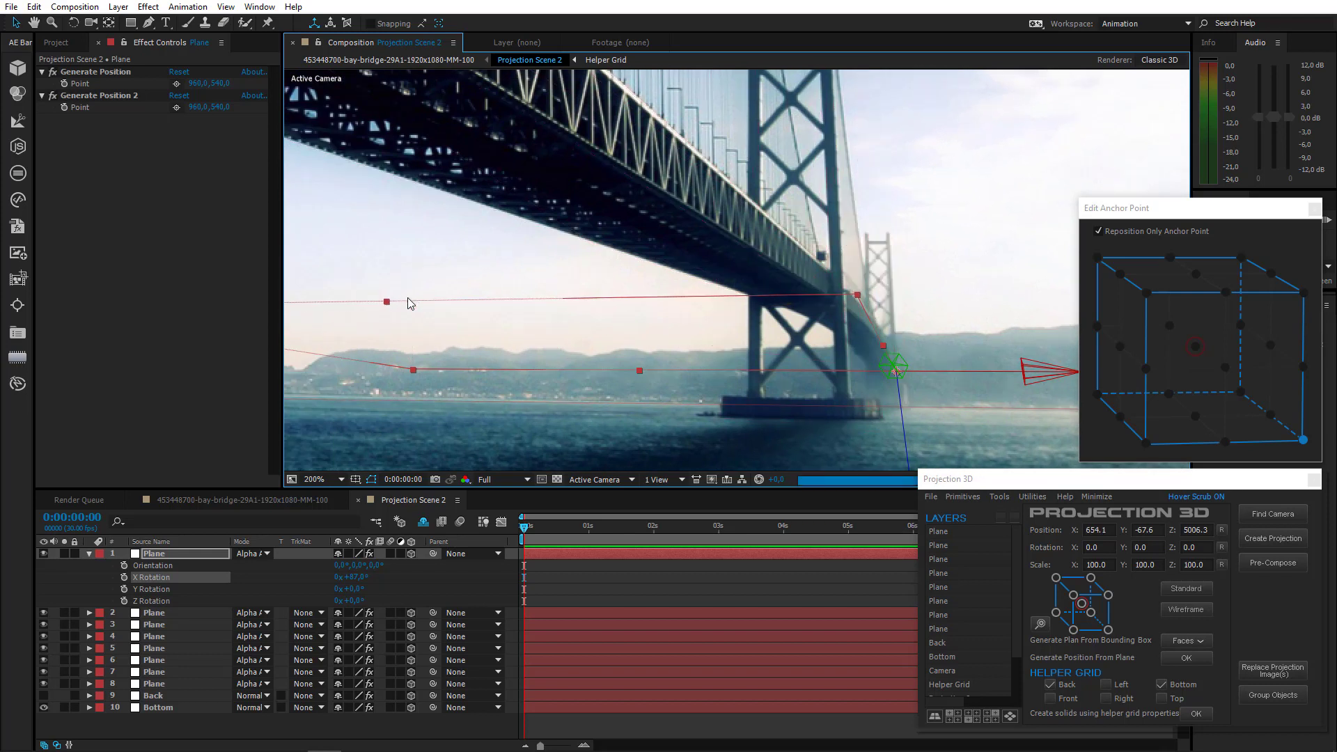
pyautogui.moveTo(495, 337); pyautogui.dragTo(393, 320)
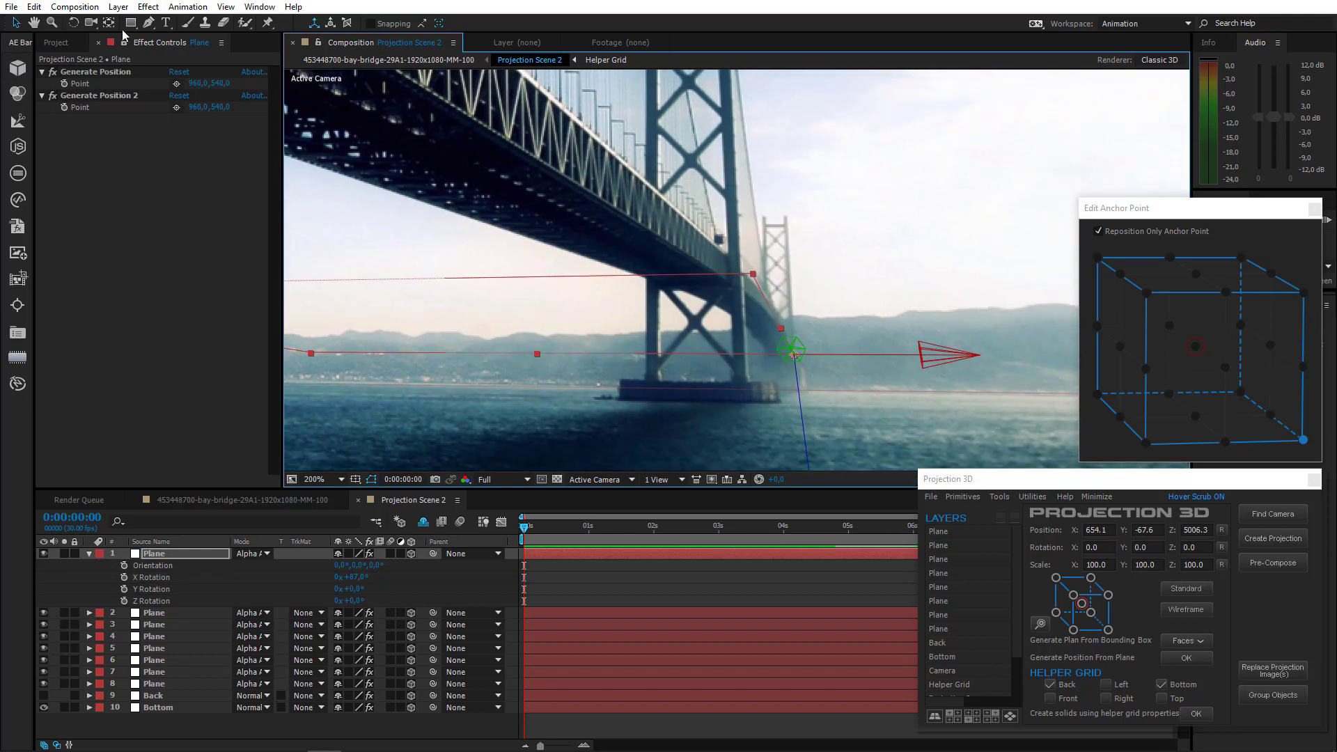
# Start a Pen tool mask on the topmost plane around the far deck's underside
pyautogui.click(150, 23)
pyautogui.press('.')
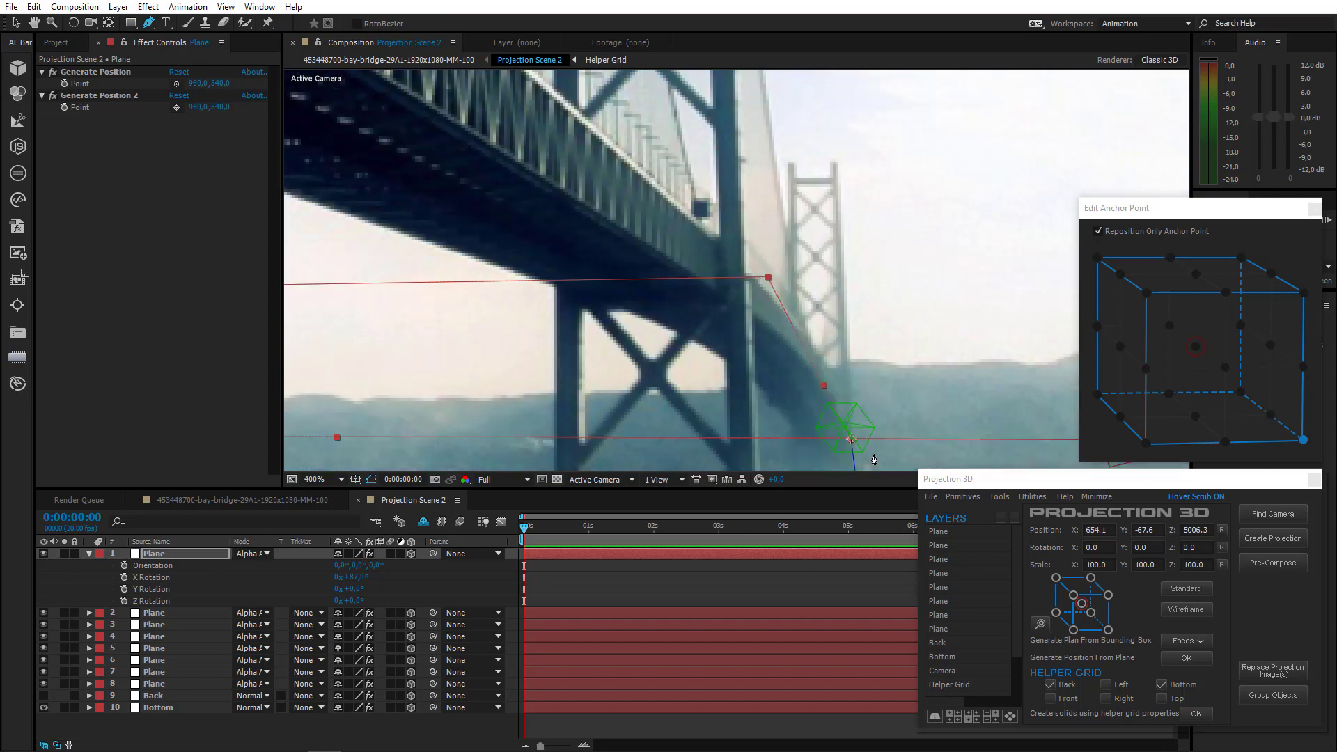
# Draw a closed seven-point mask on the topmost Plane layer around the curved far section of the bridge deck behind the tower
pyautogui.click(849, 438)
pyautogui.click(822, 384)
pyautogui.click(745, 301)
pyautogui.click(572, 286)
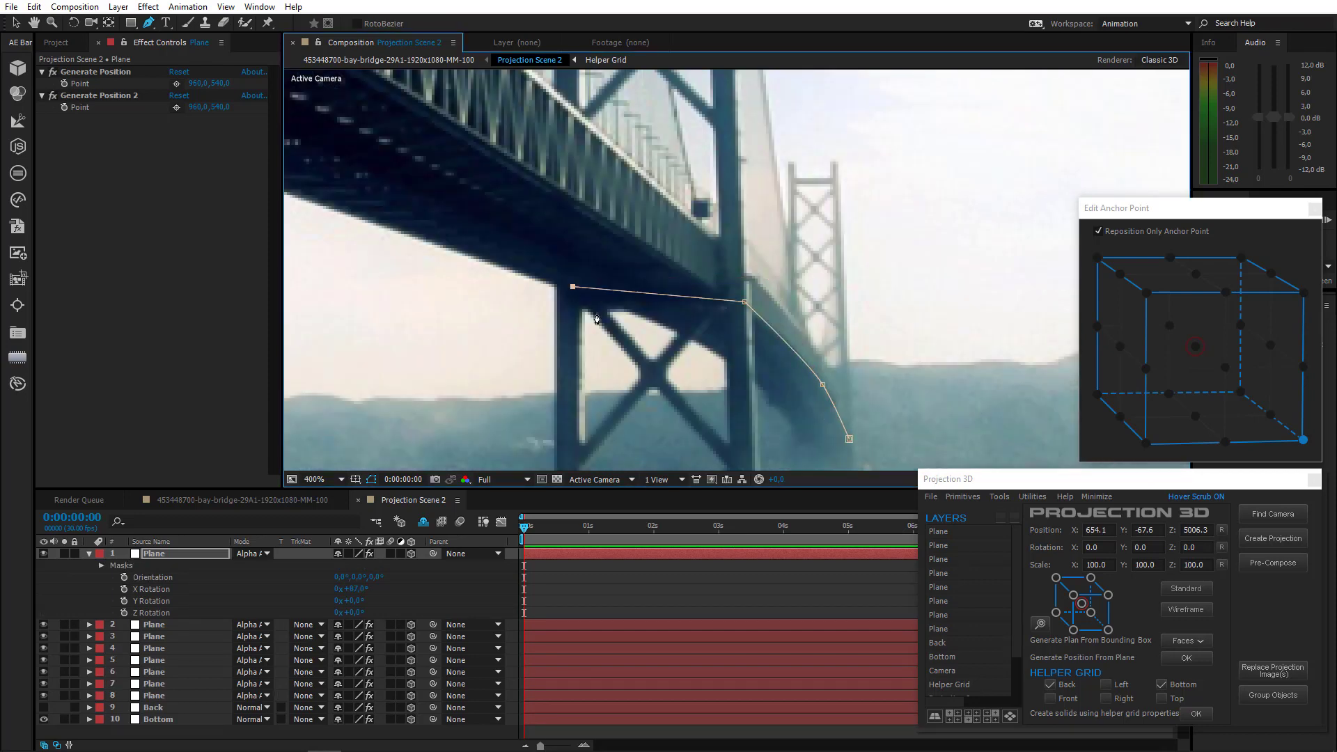
pyautogui.click(675, 331)
pyautogui.click(757, 381)
pyautogui.click(800, 439)
pyautogui.click(849, 439)
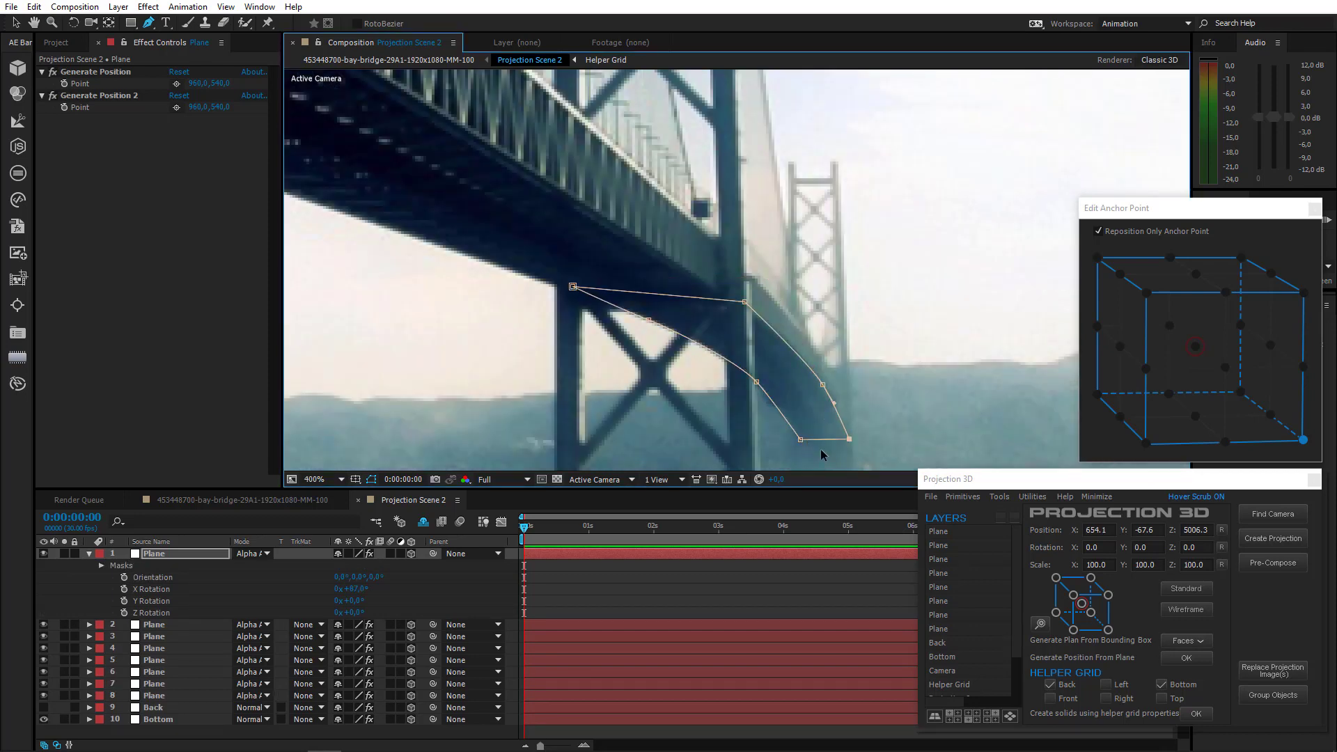
pyautogui.press(',')
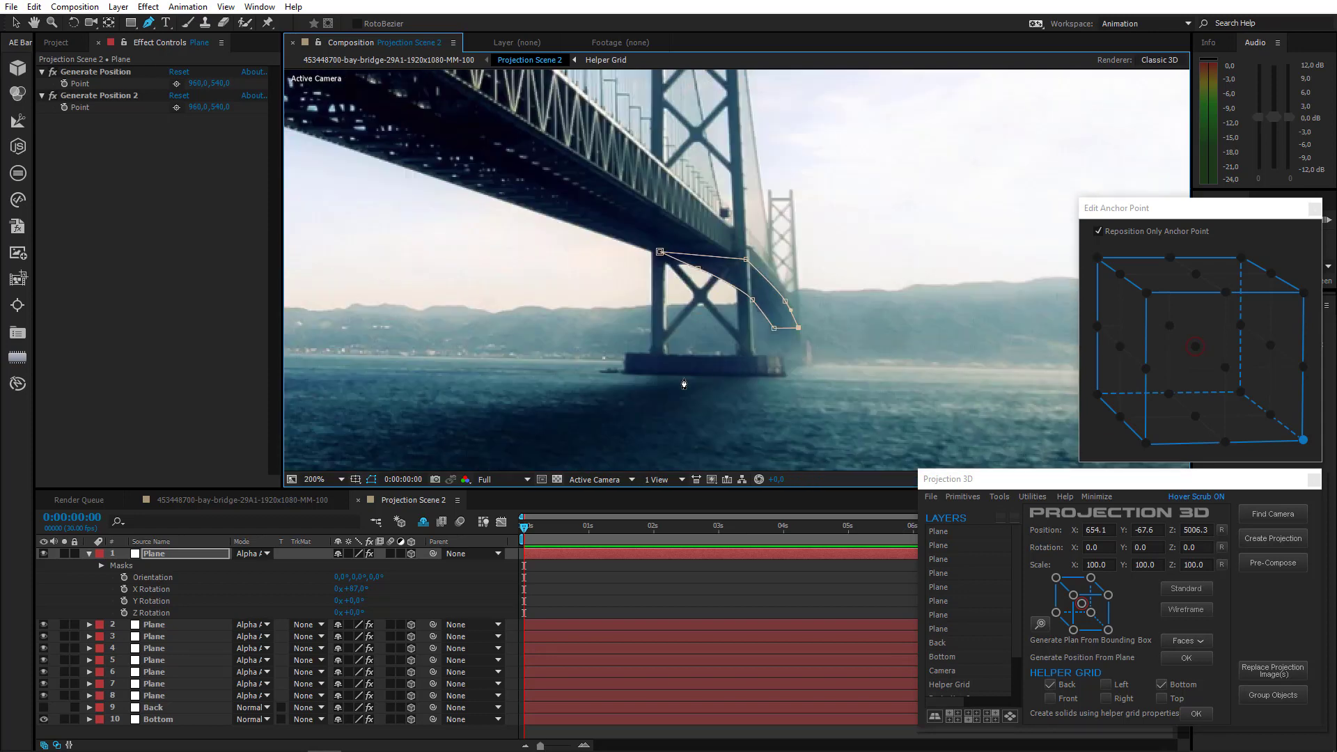
pyautogui.click(89, 553)
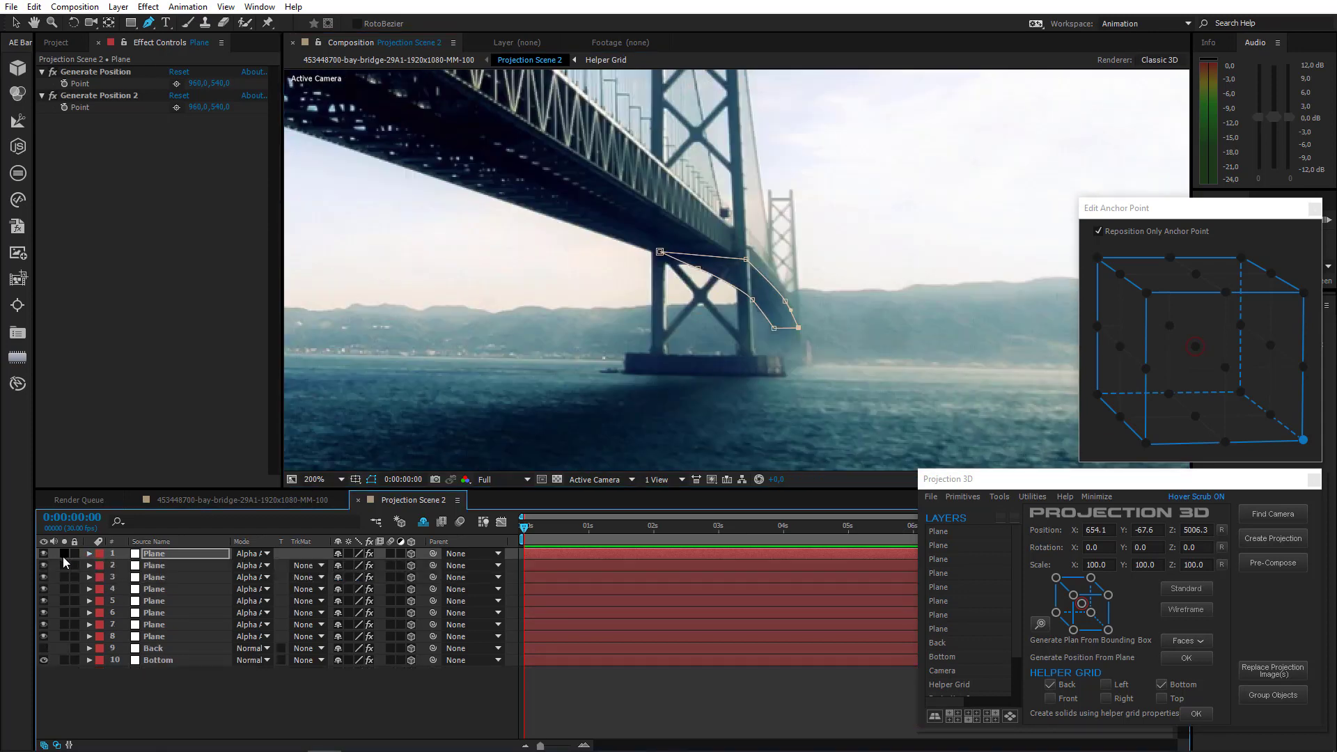
# Solo the eight Plane layers and examine the combined bridge masks for gaps around the tower and far deck
pyautogui.moveTo(62, 557); pyautogui.dragTo(70, 634)
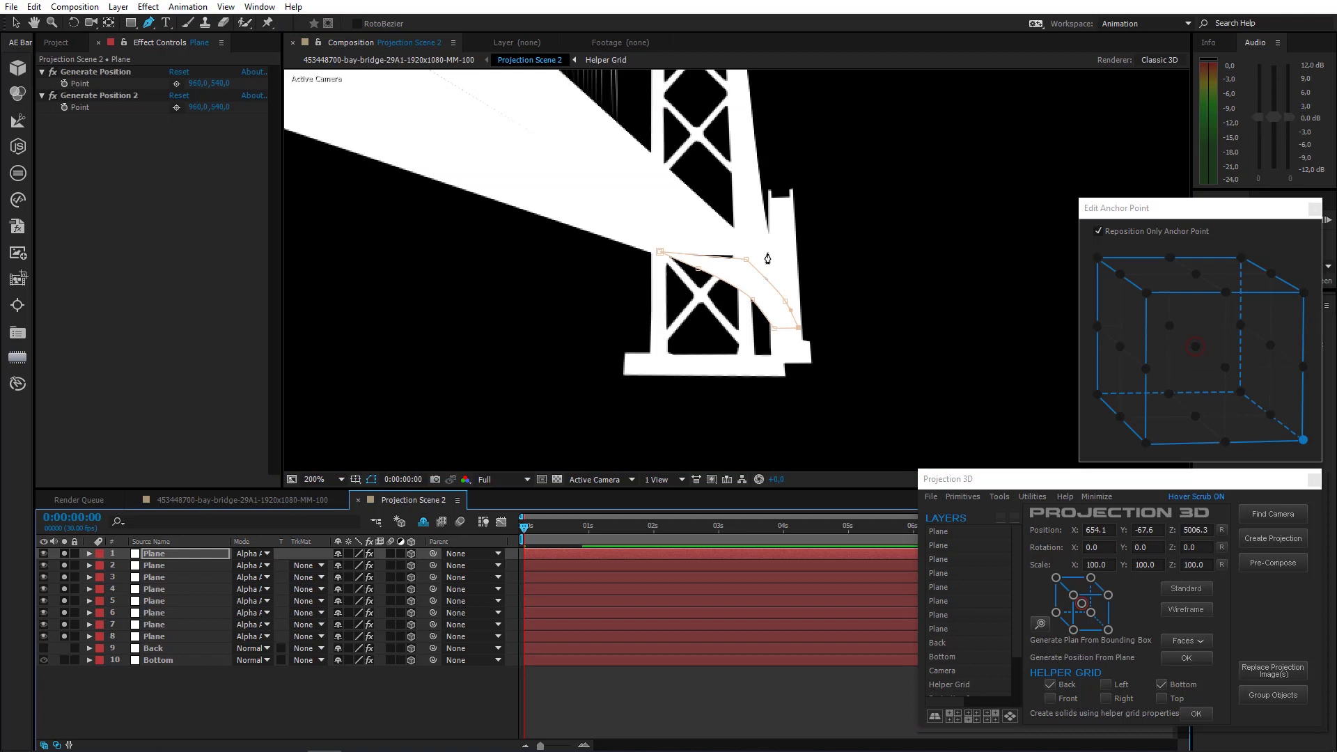
pyautogui.press('.')
pyautogui.moveTo(758, 248); pyautogui.dragTo(749, 239)
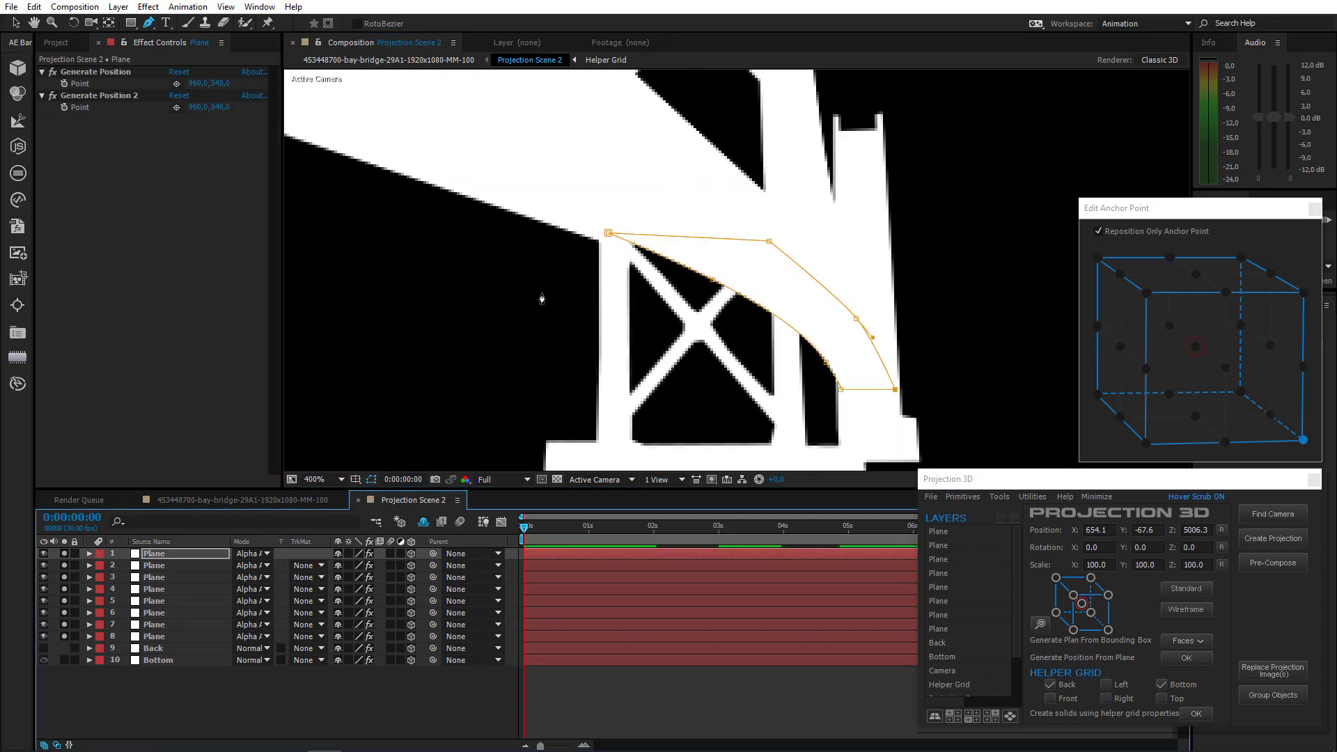
pyautogui.press(',')
pyautogui.press(',')
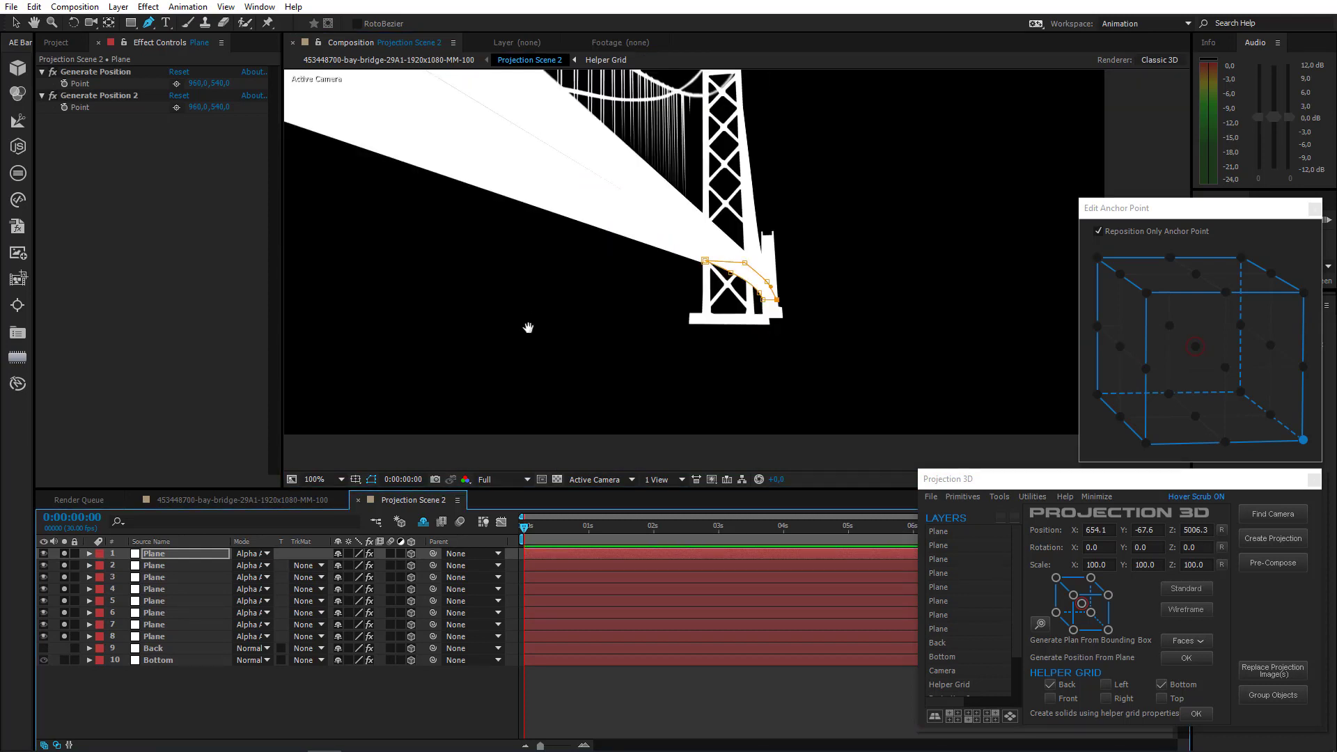
pyautogui.moveTo(528, 328); pyautogui.dragTo(565, 390)
# Show the Back layer and end the solo isolation of the Plane layers
pyautogui.click(43, 648)
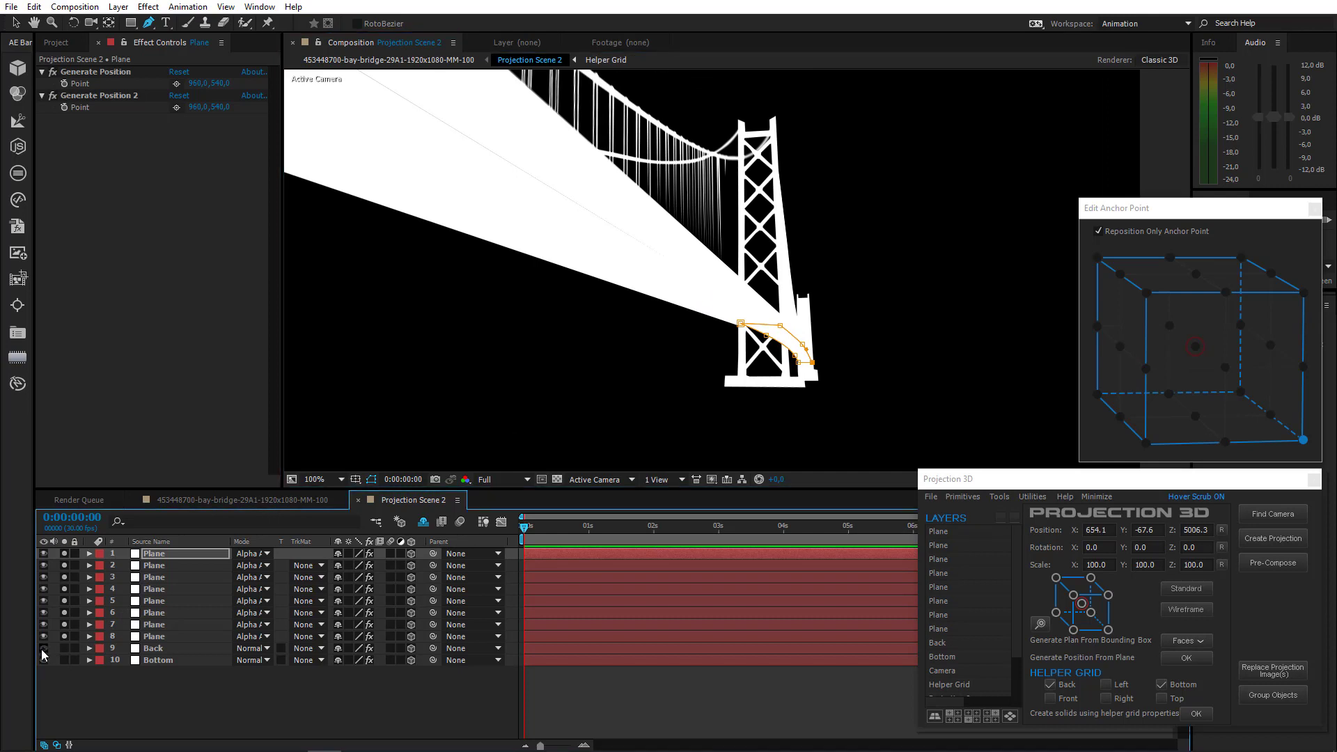
pyautogui.scroll(-2, 713, 432)
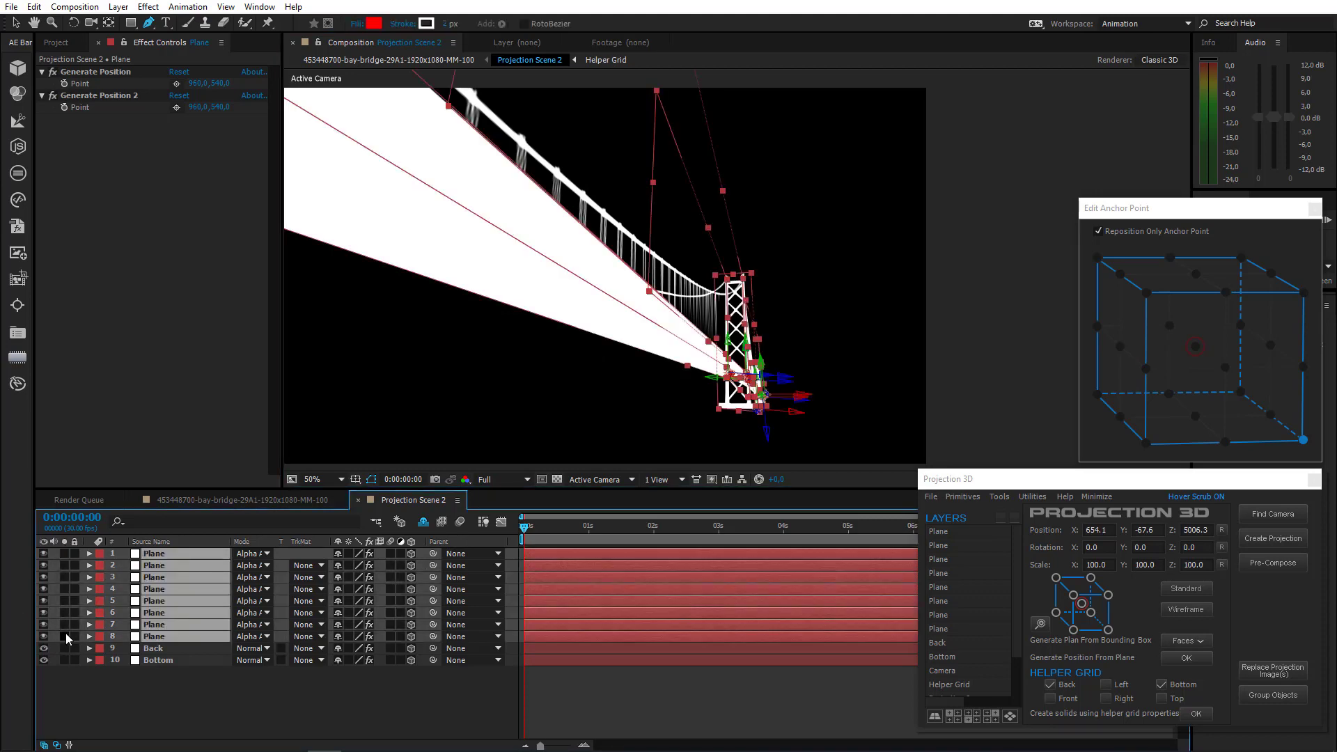
pyautogui.click(124, 696)
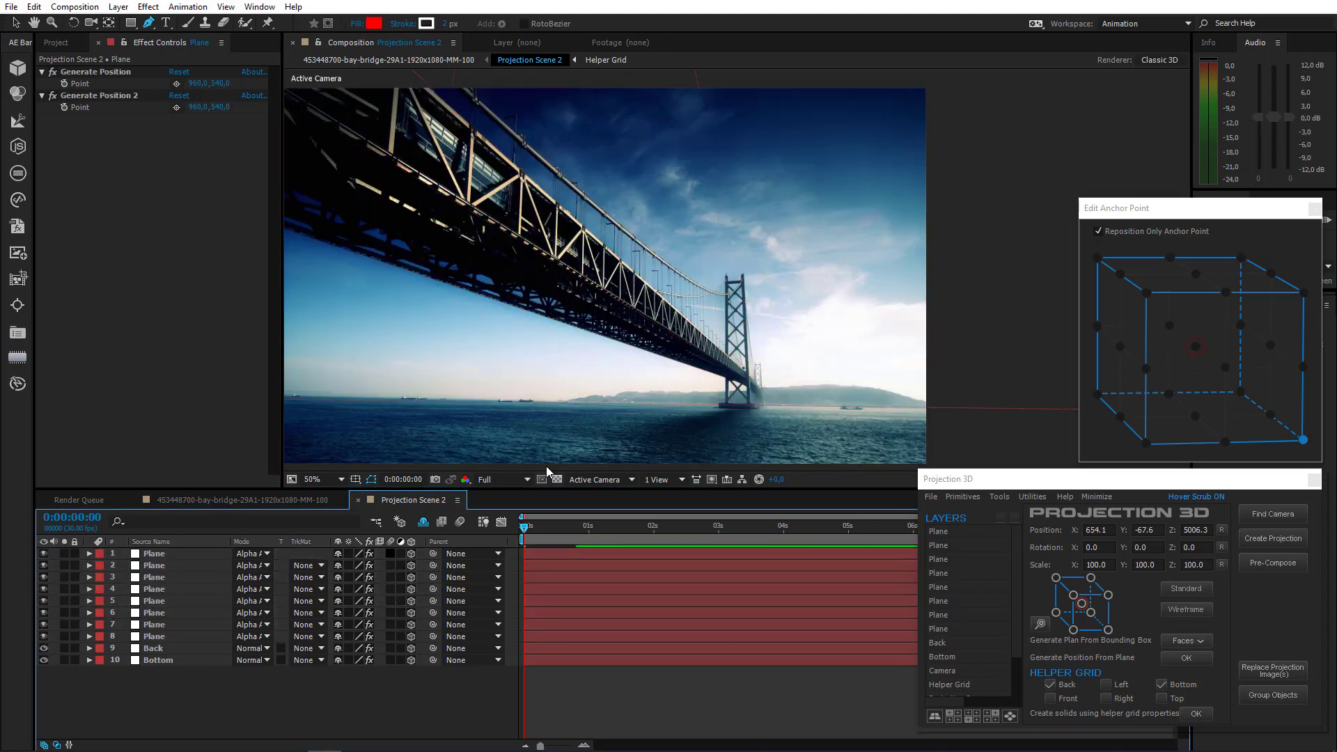
# Duplicate the second Plane layer, which holds the outer cable, and delete the existing mask from the copy
pyautogui.moveTo(666, 393); pyautogui.dragTo(639, 368)
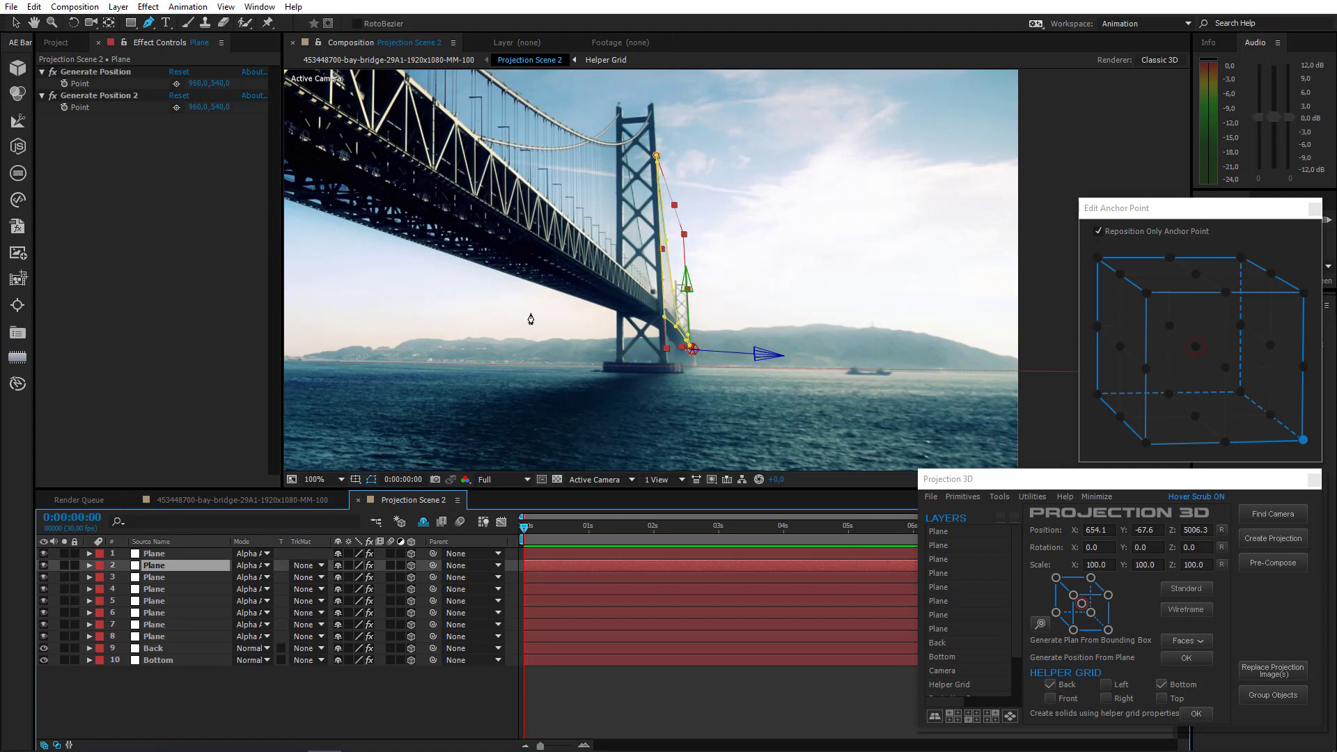
pyautogui.moveTo(557, 321); pyautogui.dragTo(584, 319)
pyautogui.scroll(1, 694, 324)
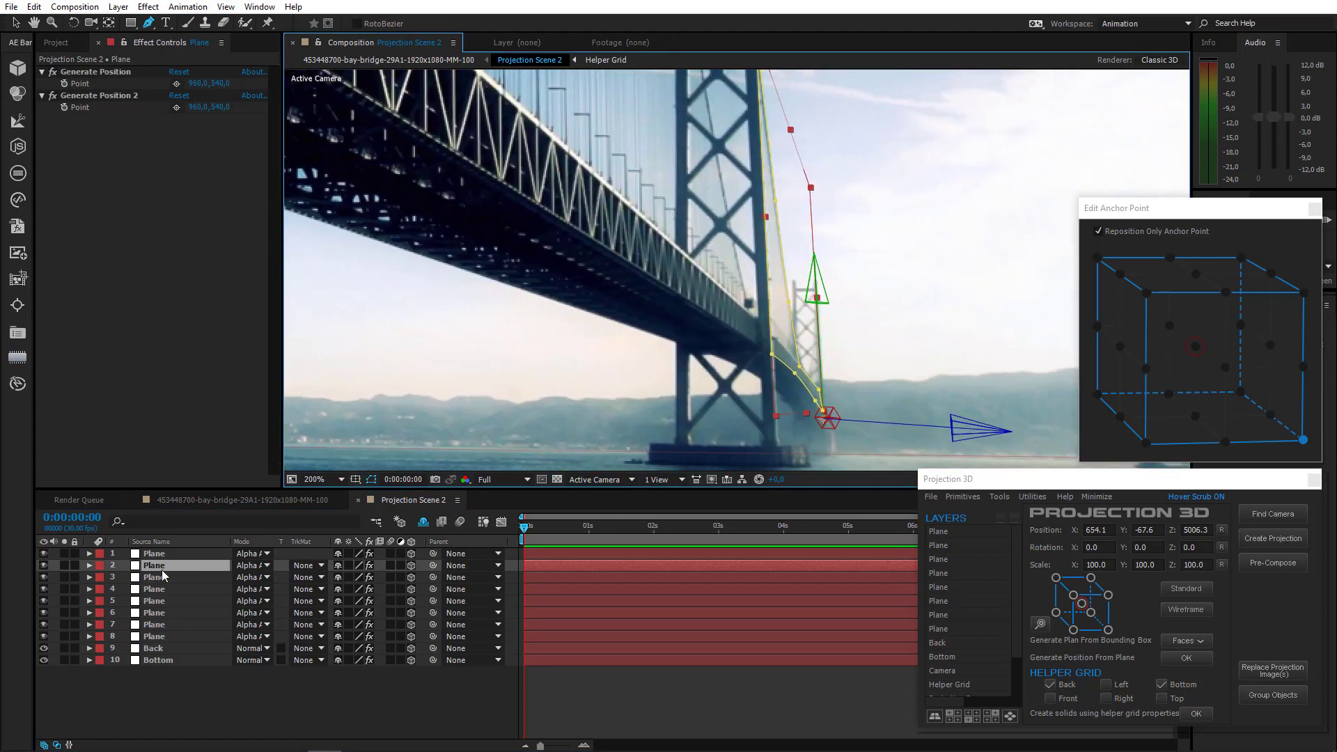
pyautogui.hotkey('ctrl', 'd')
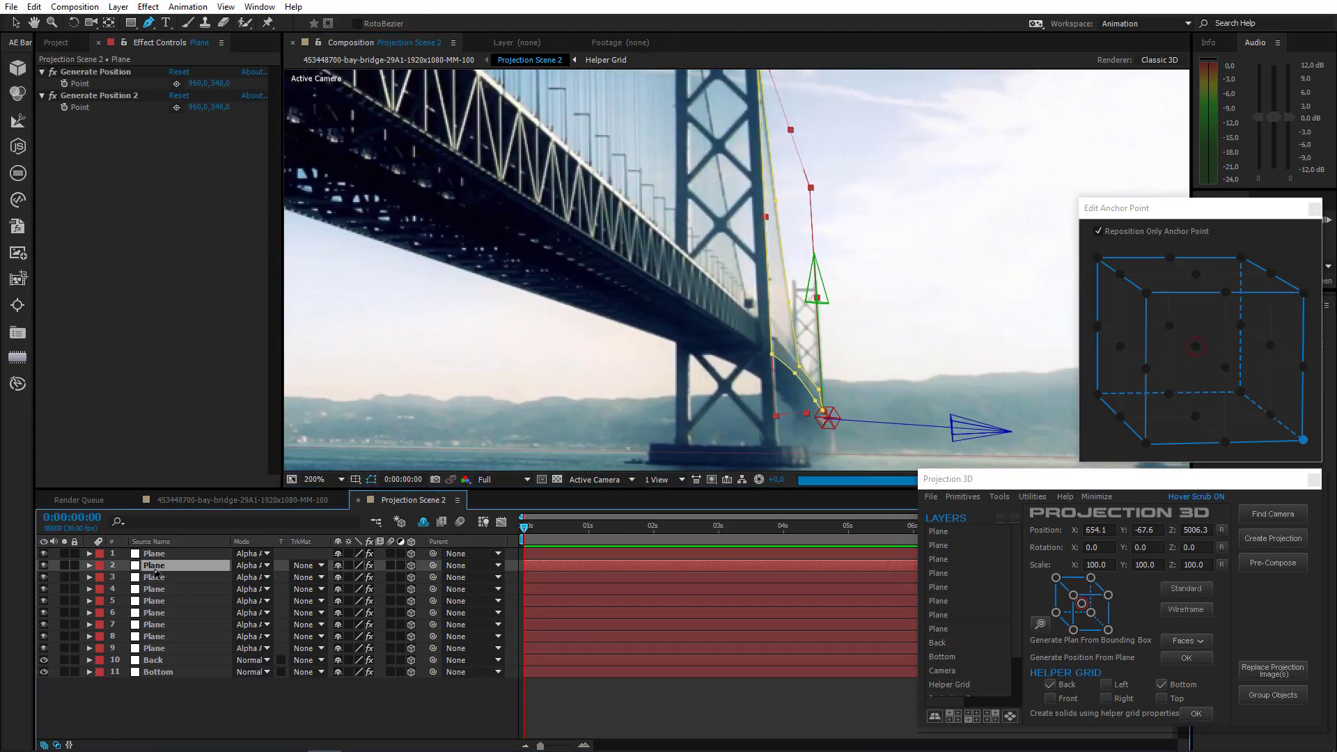
pyautogui.press('m')
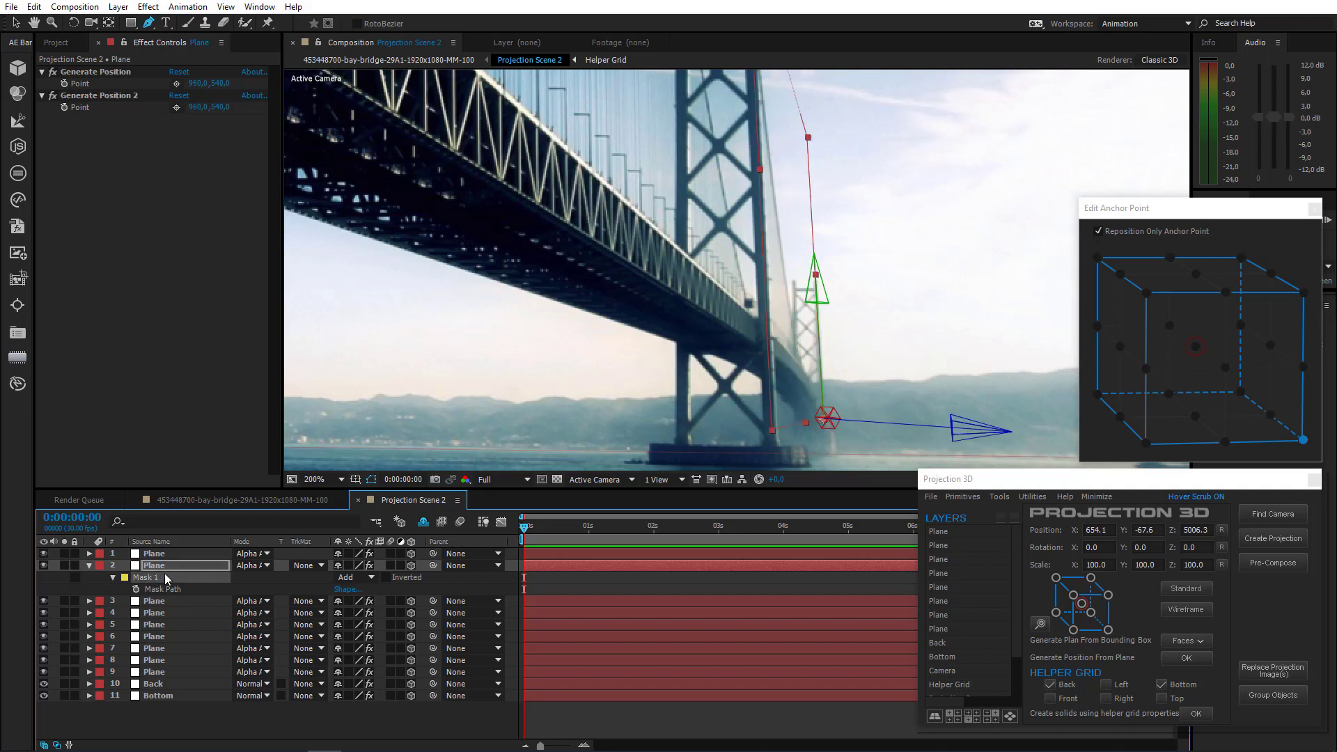
pyautogui.press('m')
# Shift the duplicated plane along its Z axis to the opposite side of the tower, aligning it in Custom View 1
pyautogui.click(15, 23)
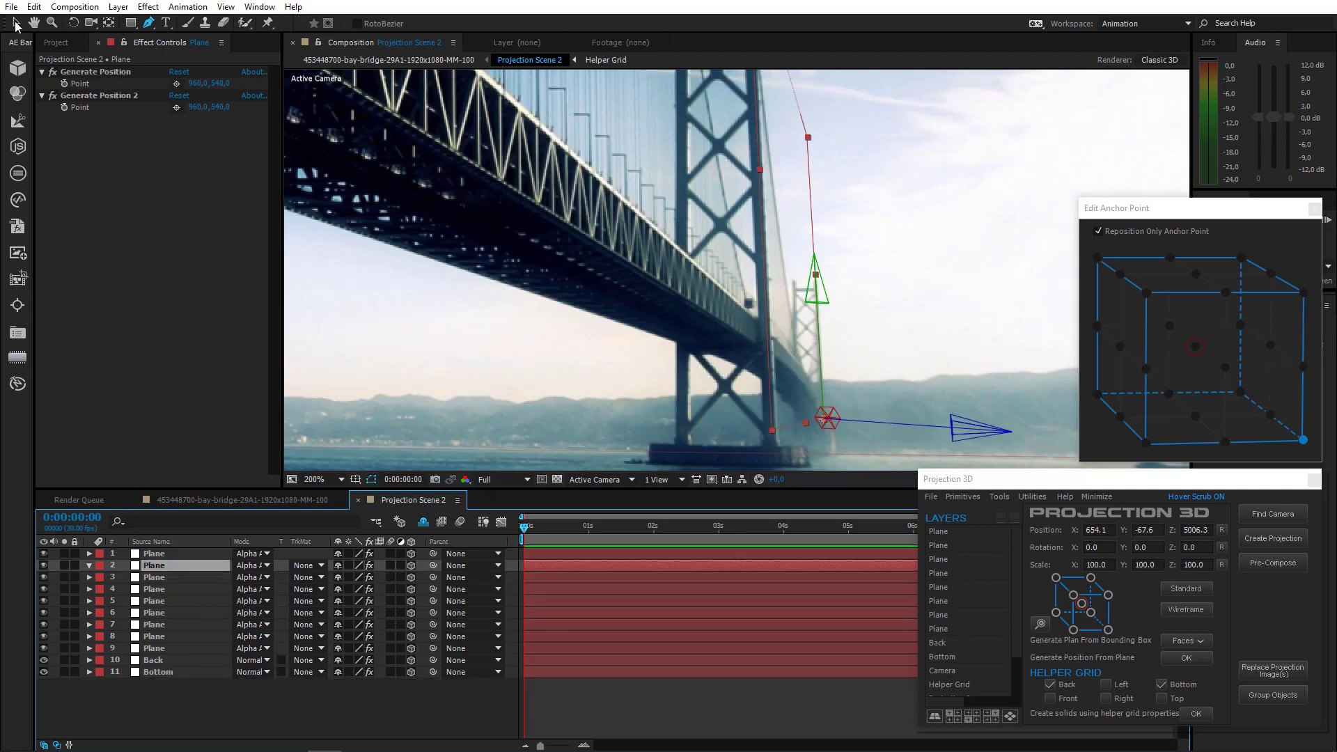
pyautogui.moveTo(858, 425); pyautogui.dragTo(755, 419)
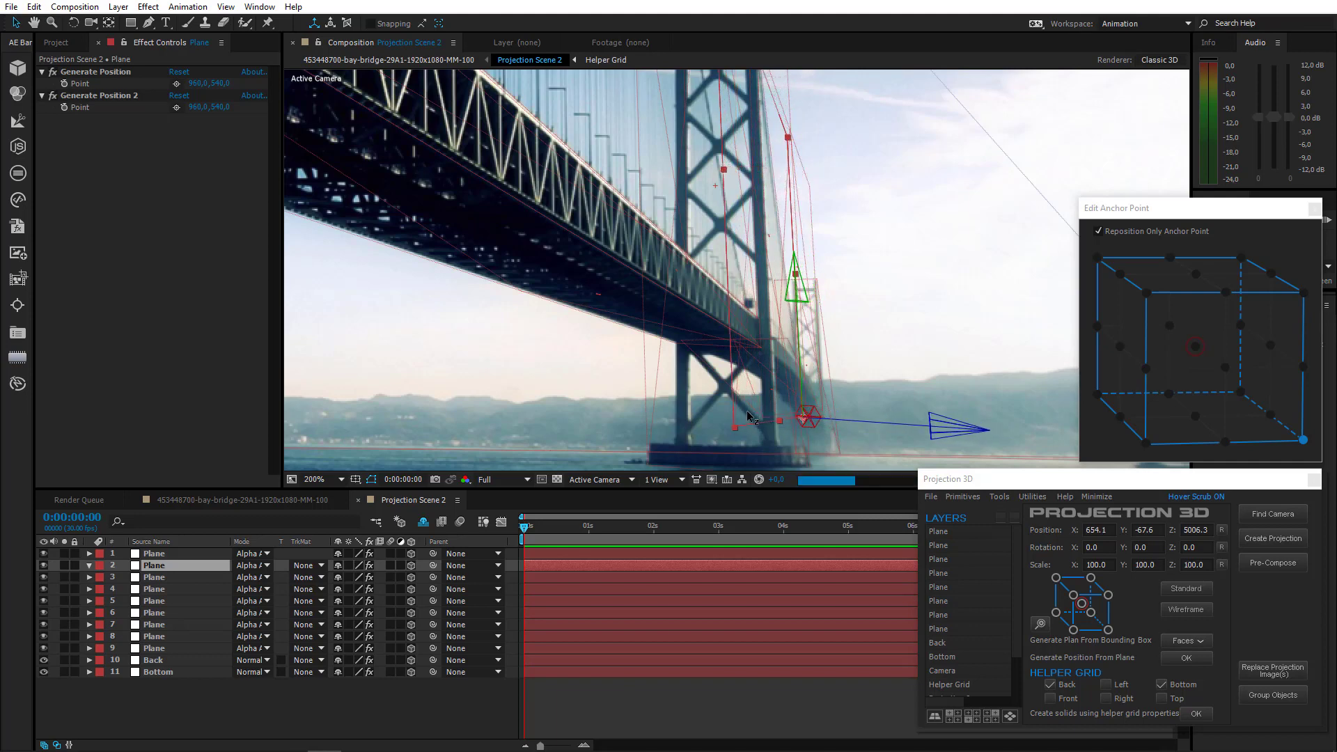
pyautogui.click(598, 480)
pyautogui.click(654, 649)
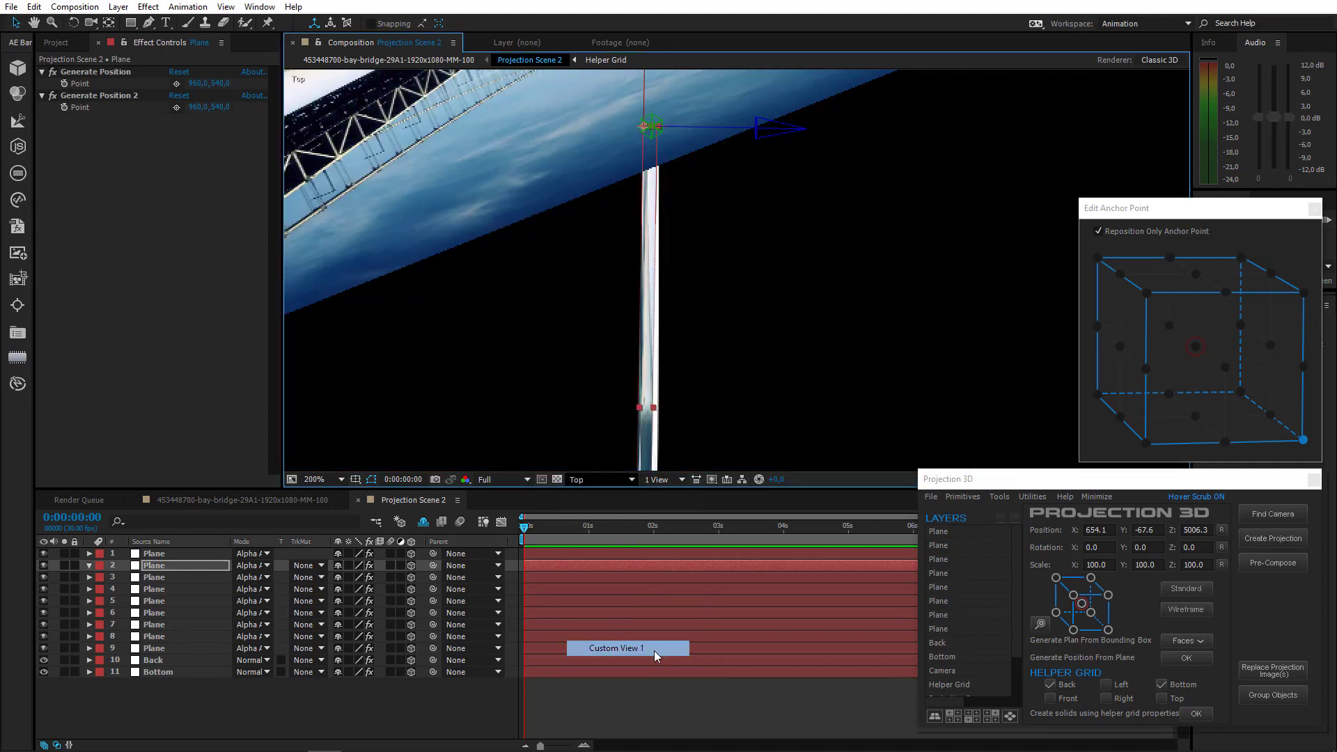
pyautogui.scroll(-2, 754, 348)
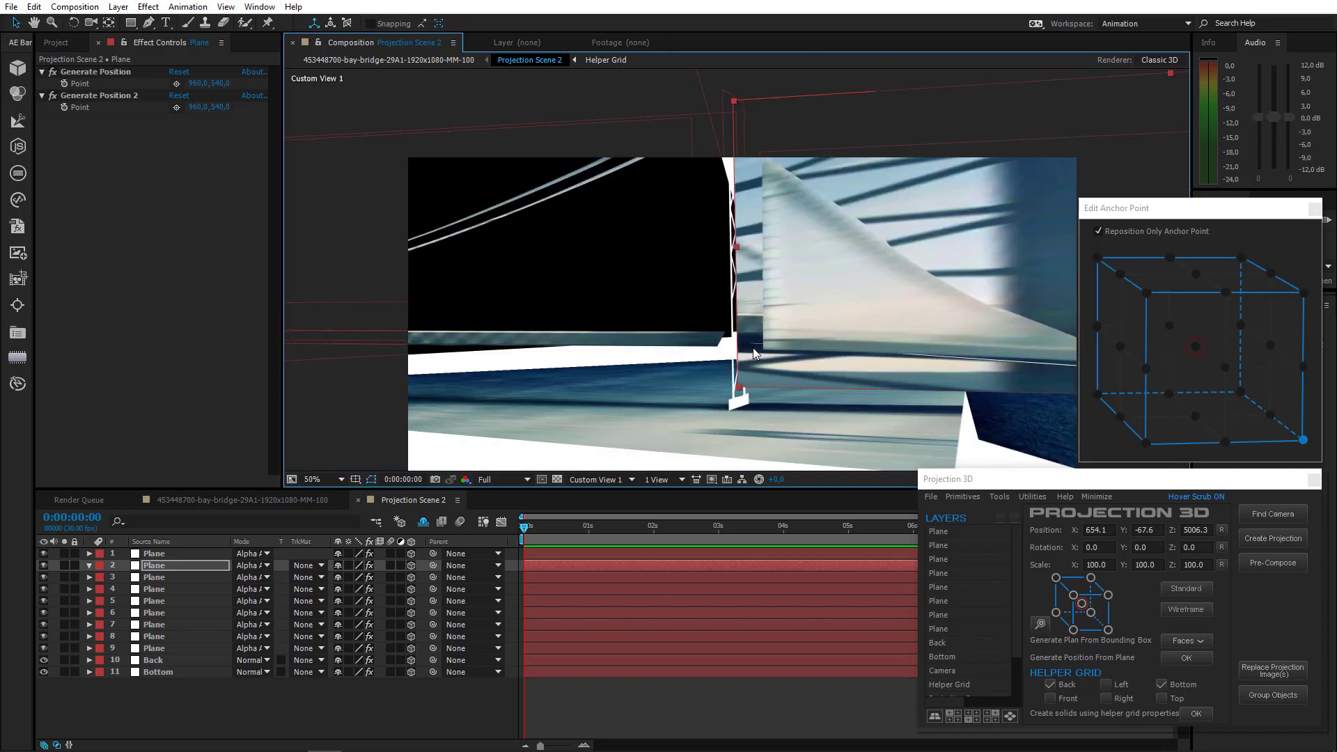
pyautogui.click(128, 25)
pyautogui.click(91, 22)
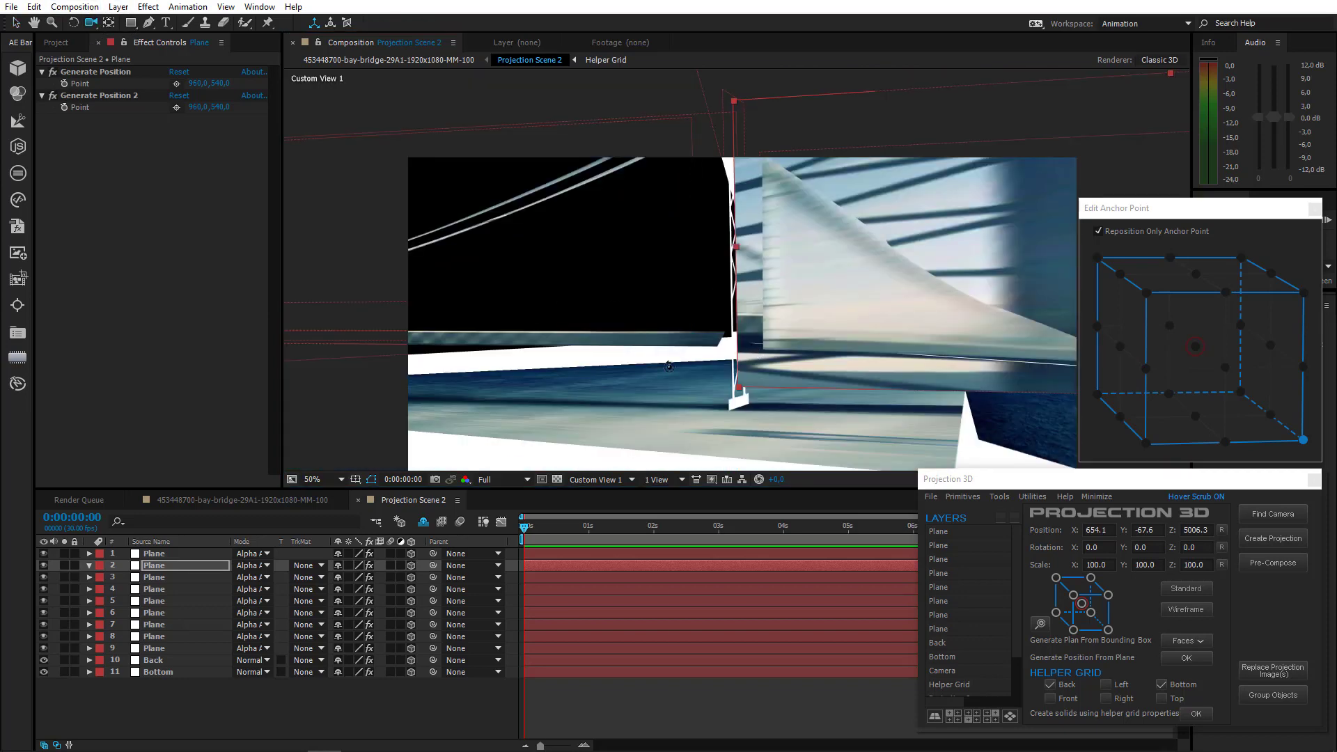
pyautogui.moveTo(667, 366)
pyautogui.mouseDown()
pyautogui.moveTo(850, 368)
pyautogui.moveTo(660, 343)
pyautogui.mouseUp()
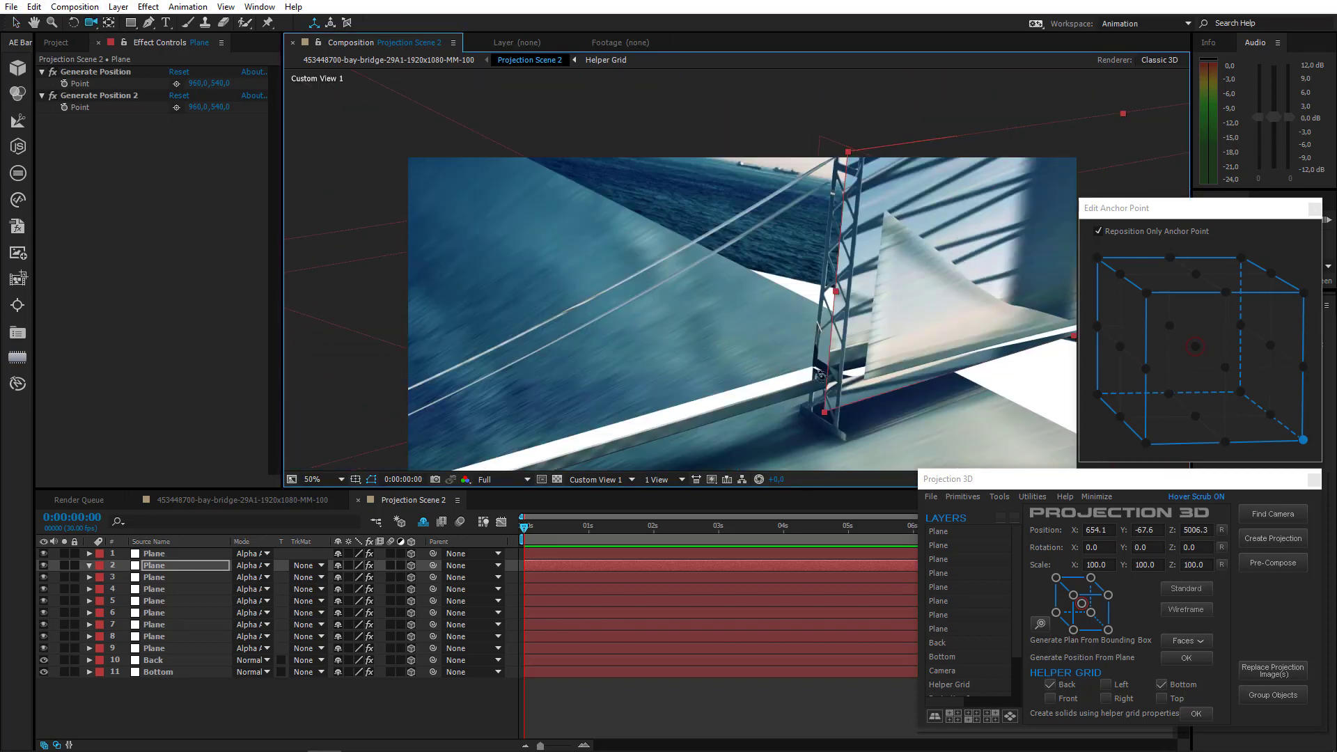
pyautogui.moveTo(820, 376); pyautogui.dragTo(453, 417)
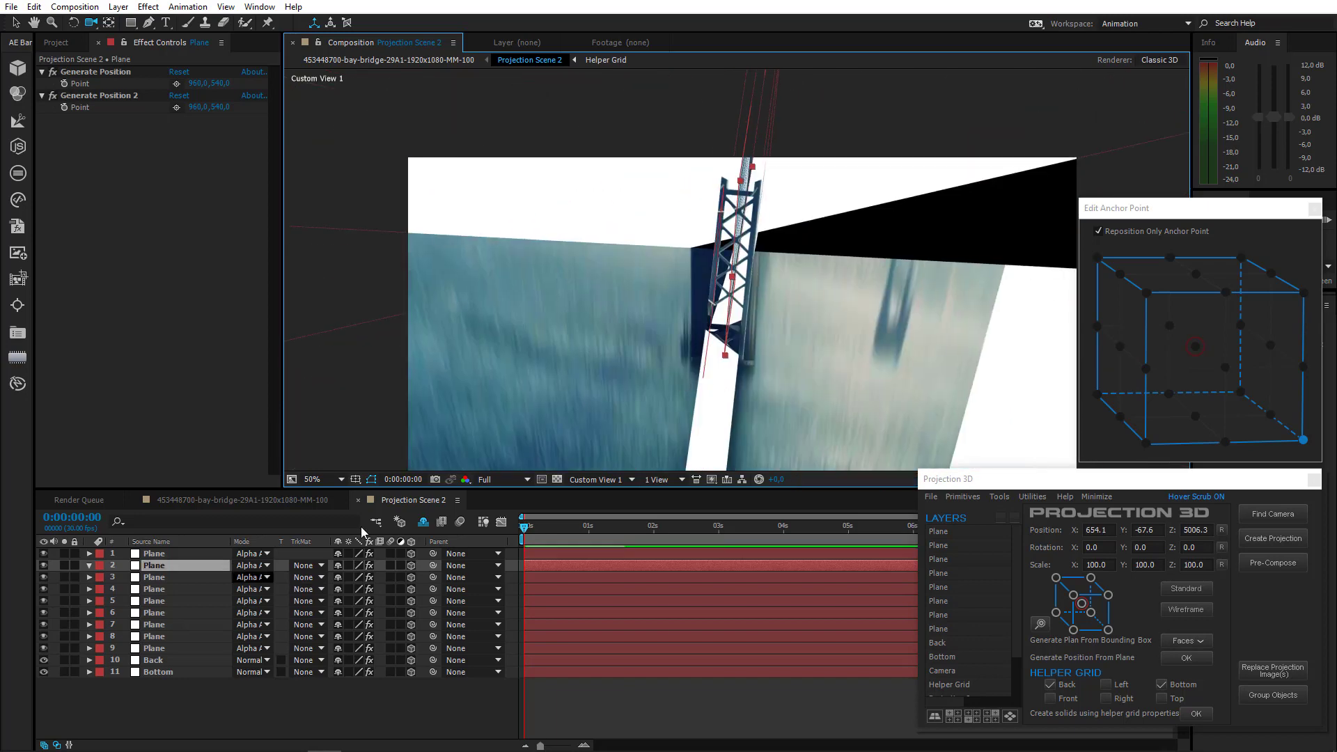
pyautogui.moveTo(588, 347); pyautogui.dragTo(632, 348)
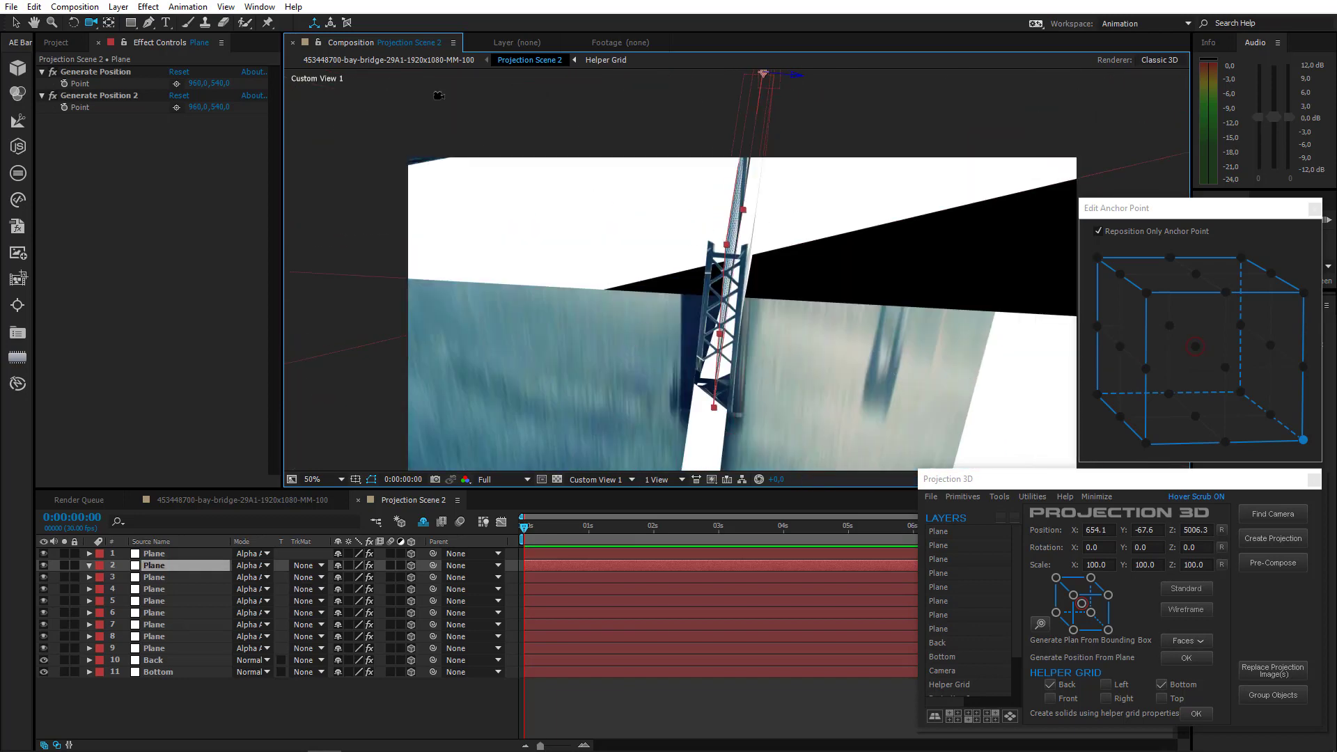
pyautogui.press('v')
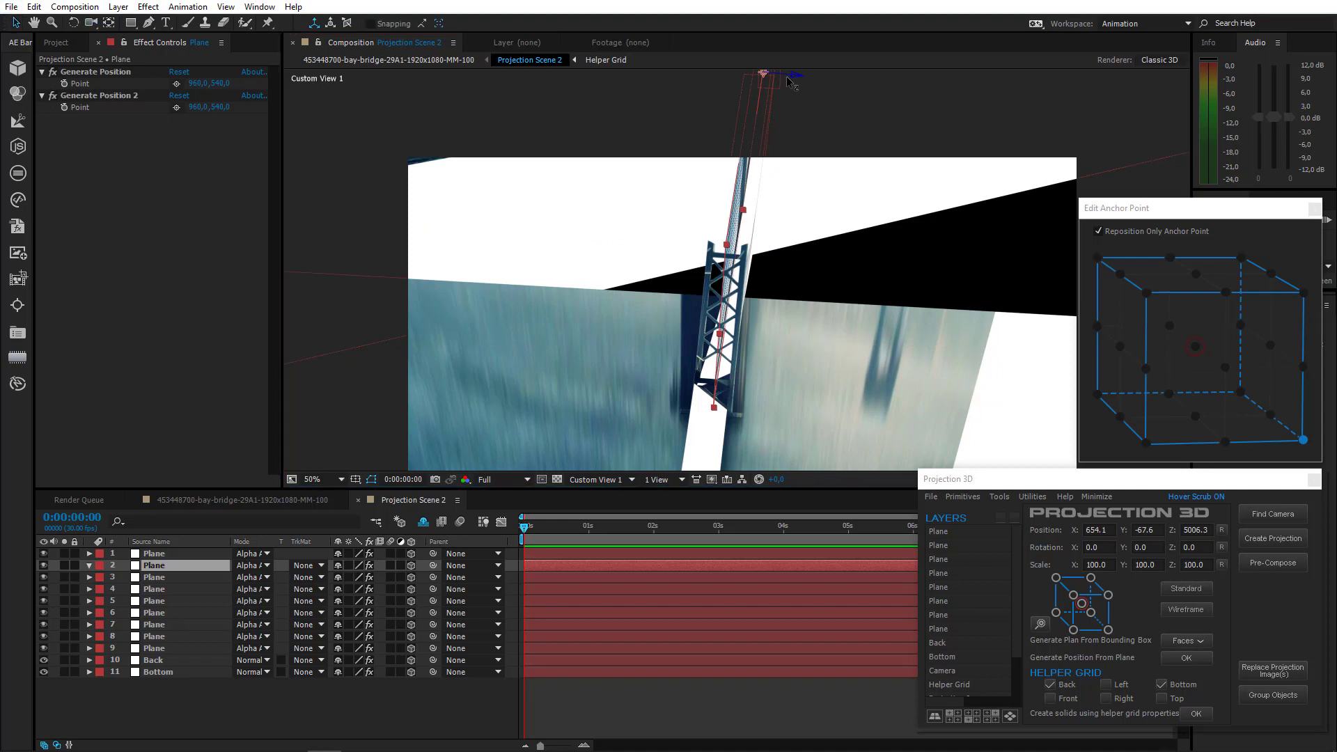
pyautogui.moveTo(789, 82); pyautogui.dragTo(772, 82)
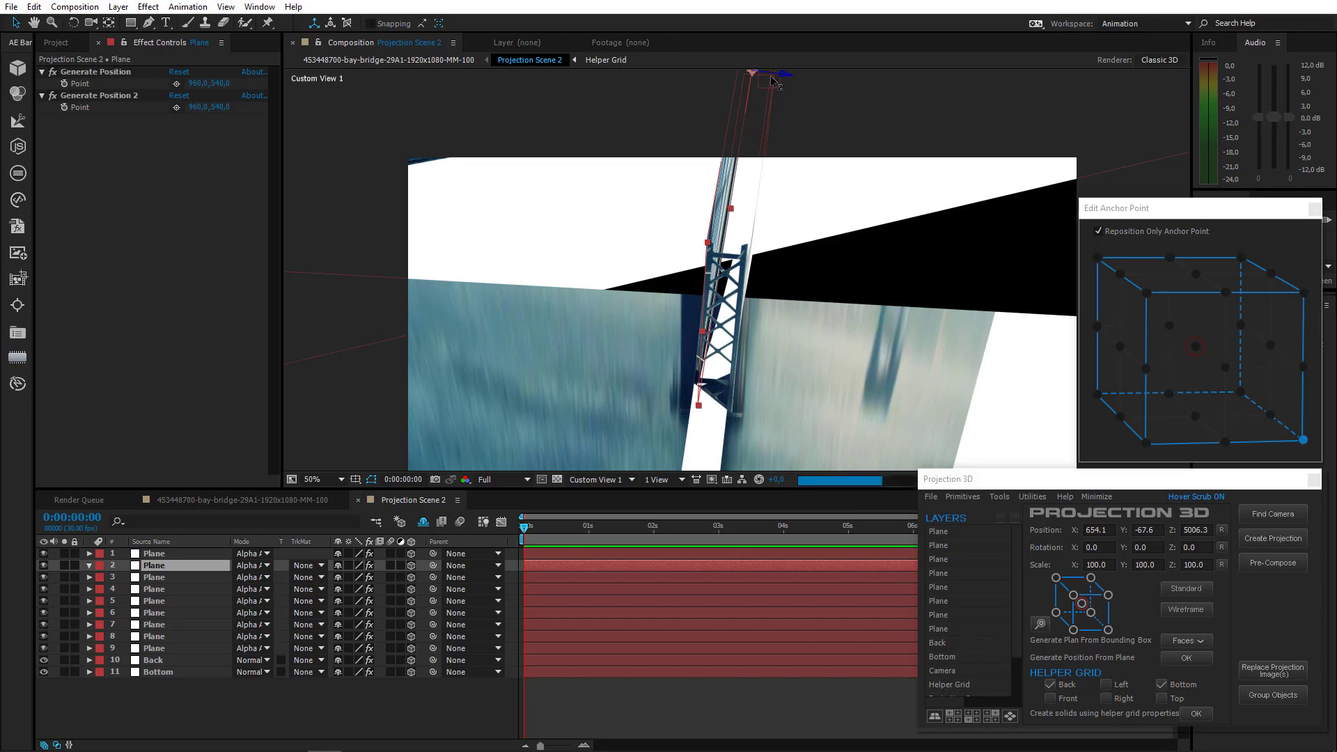
pyautogui.click(630, 480)
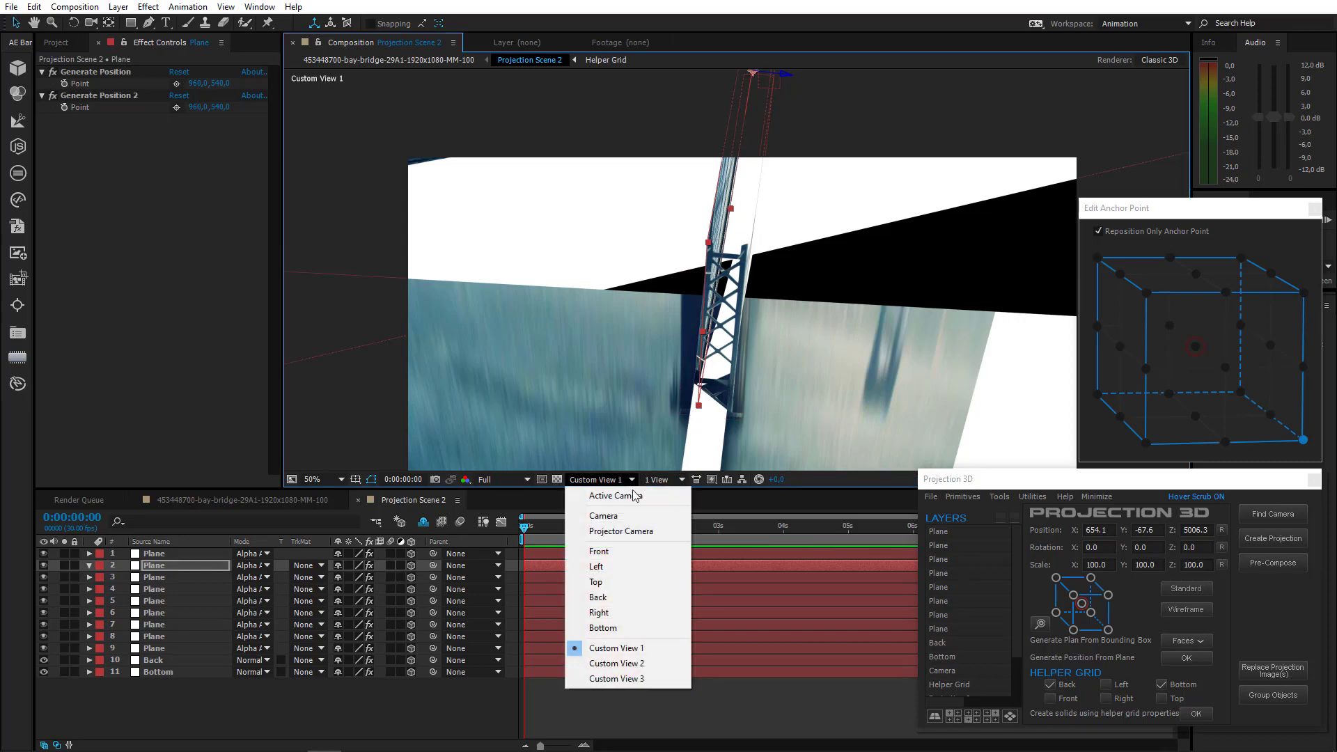
pyautogui.click(635, 496)
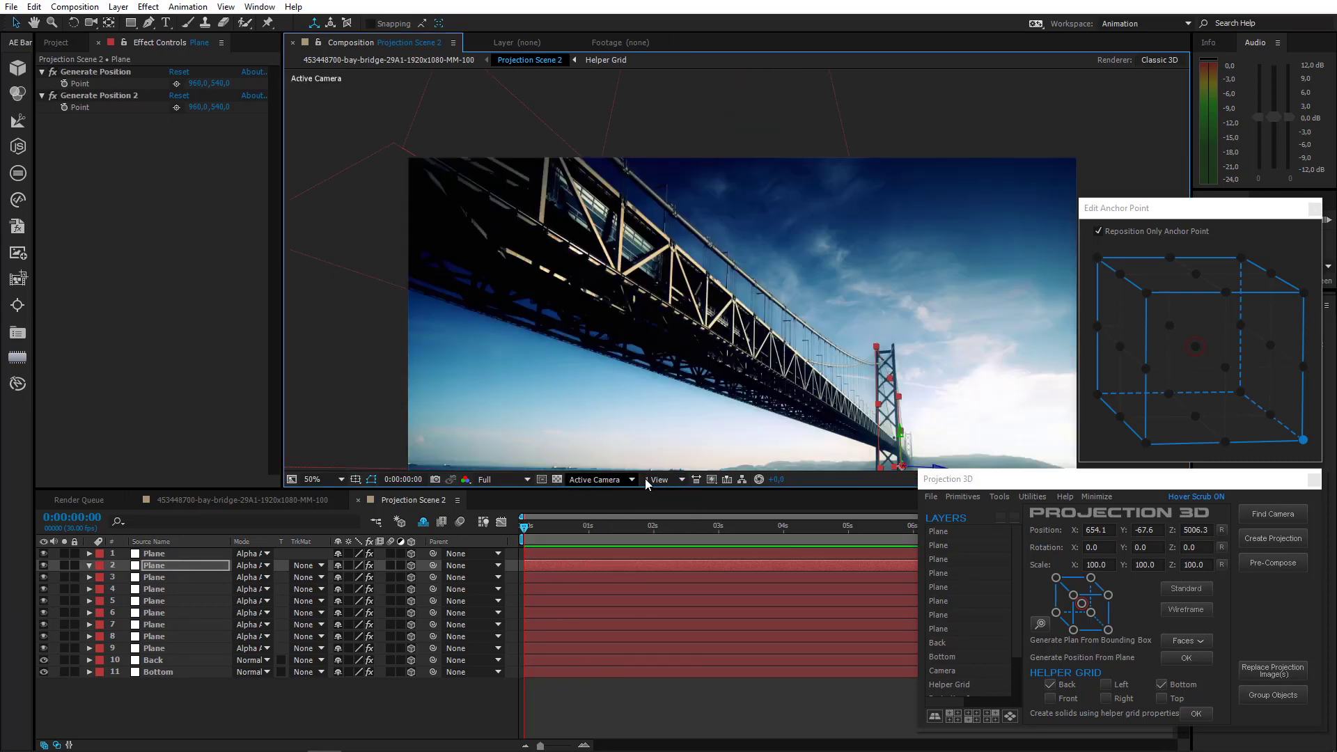
# Draw a closed mask on the duplicated plane around the cable seen through the tower, from the deck to the upper lattice
pyautogui.scroll(5, 643, 253)
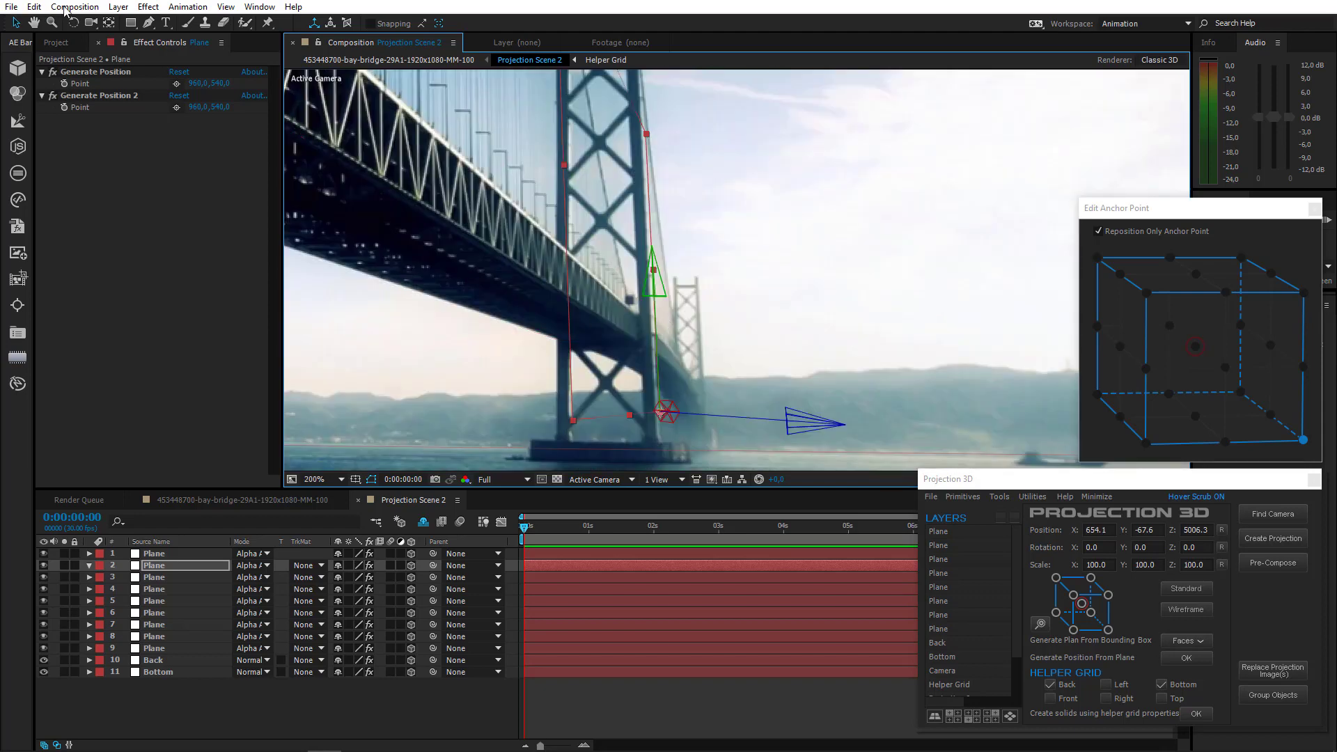
pyautogui.click(149, 23)
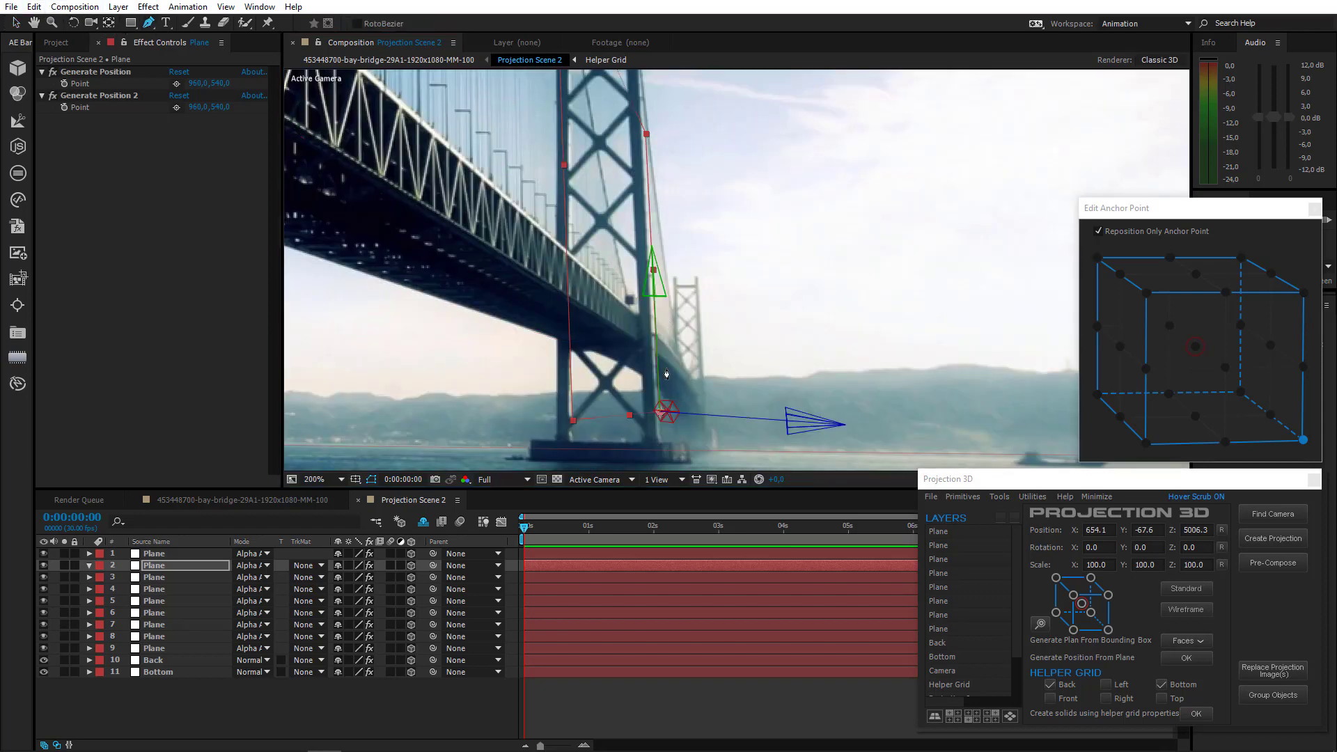
pyautogui.click(631, 310)
pyautogui.scroll(1, 630, 310)
pyautogui.moveTo(717, 295); pyautogui.dragTo(686, 466)
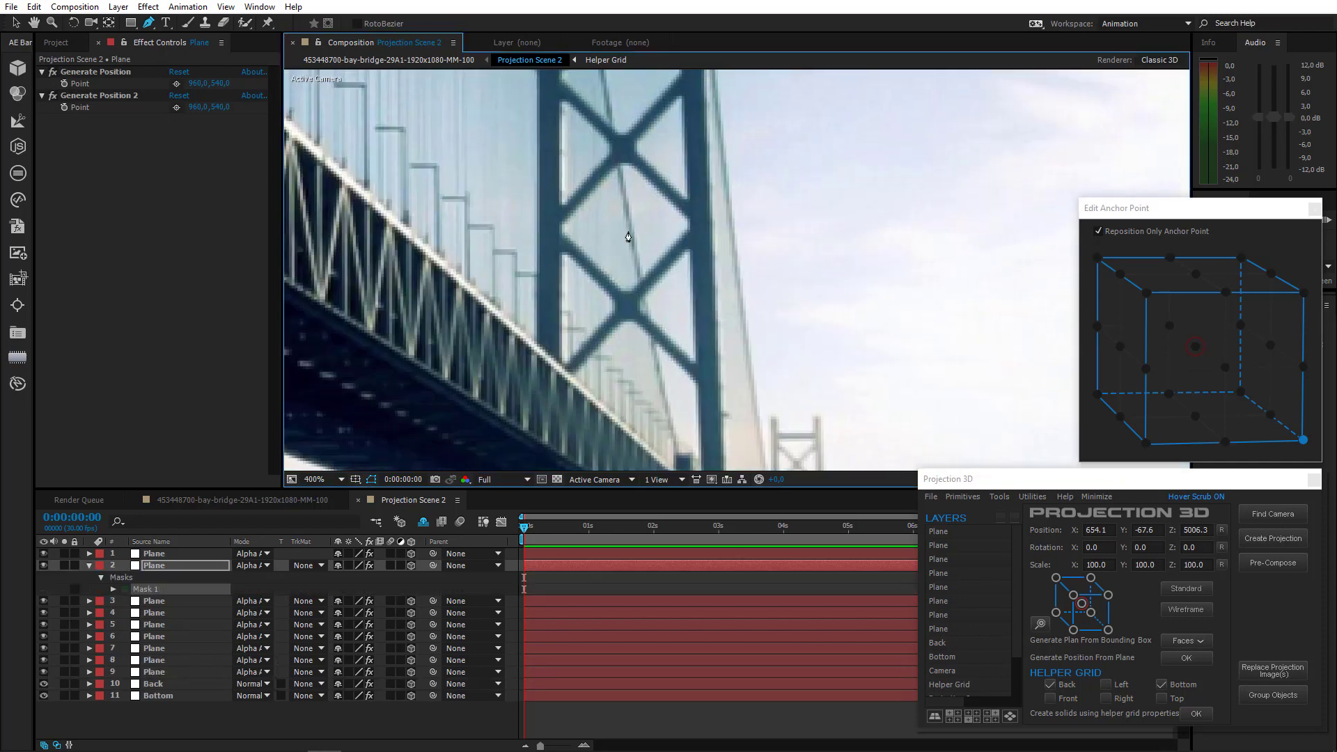
pyautogui.moveTo(628, 205); pyautogui.dragTo(616, 129)
pyautogui.scroll(-1, 616, 129)
pyautogui.moveTo(600, 202); pyautogui.dragTo(521, 353)
pyautogui.click(511, 117)
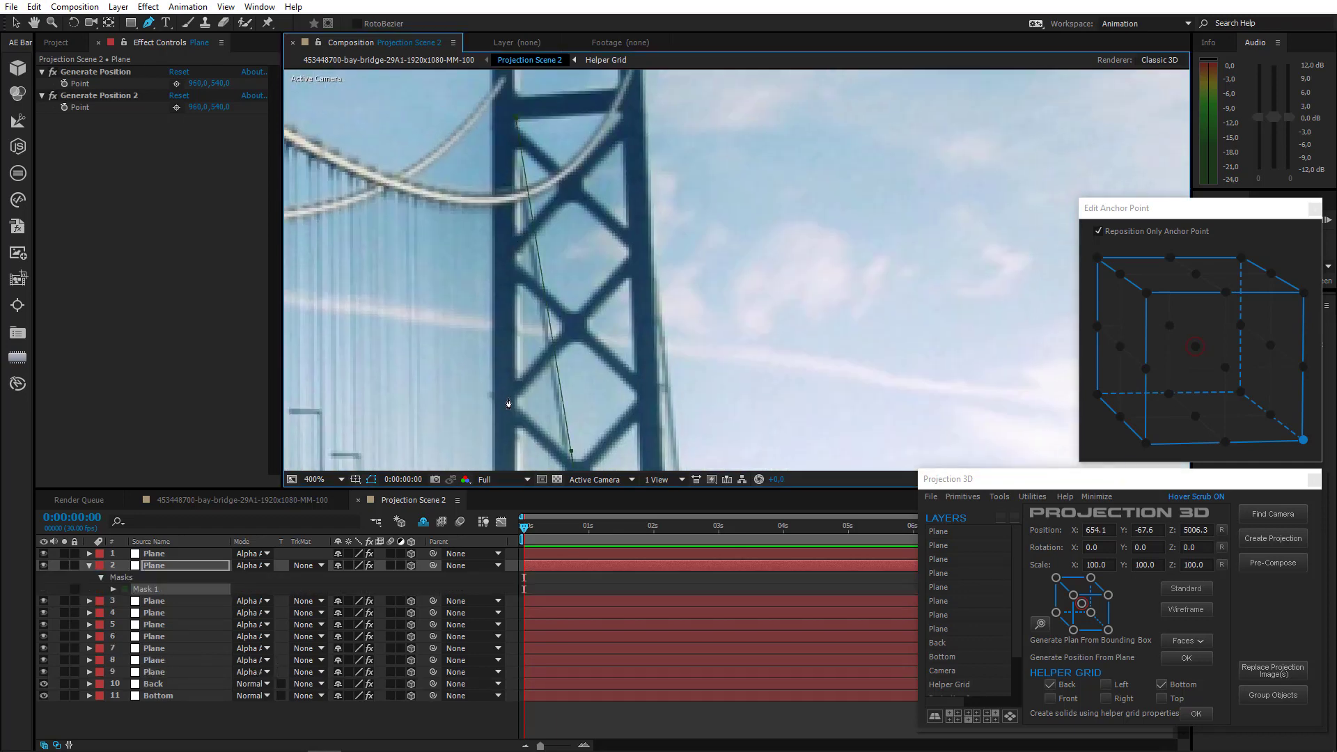
pyautogui.scroll(1, 509, 404)
pyautogui.click(485, 372)
pyautogui.moveTo(506, 411); pyautogui.dragTo(434, 235)
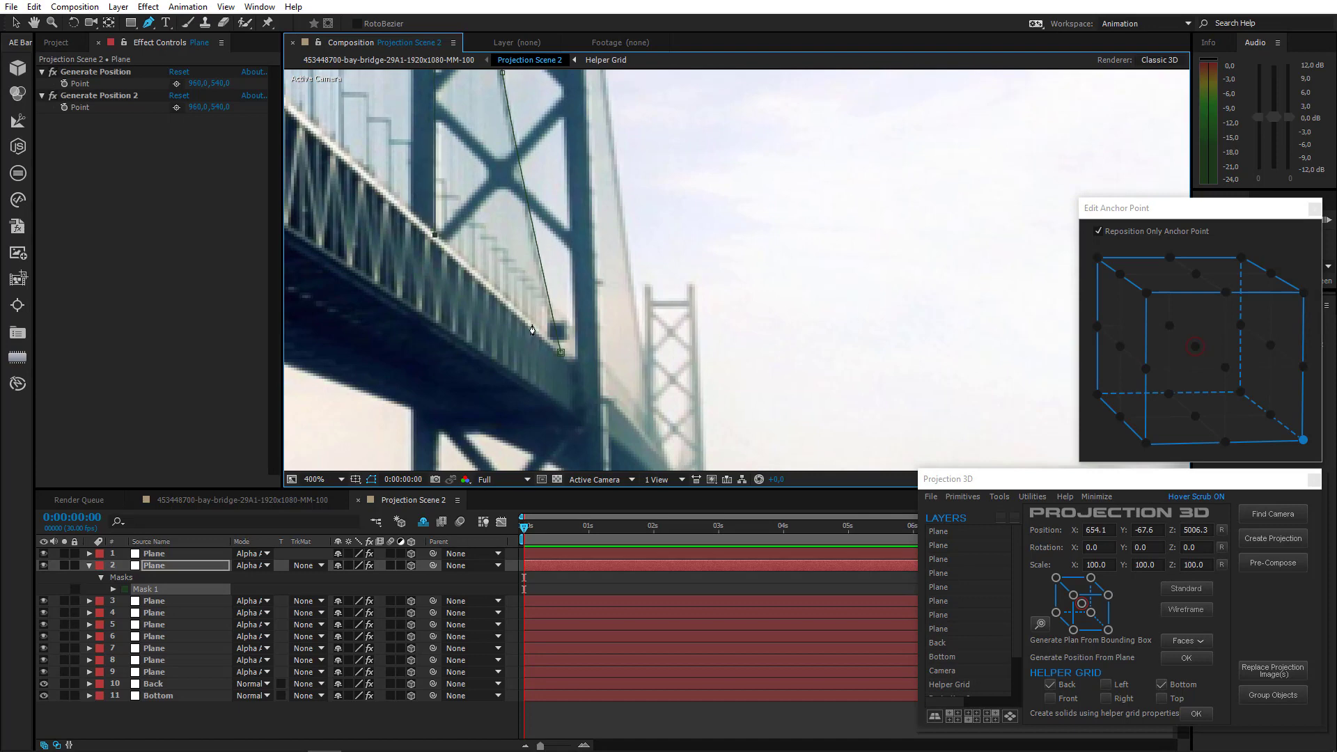
pyautogui.click(531, 324)
pyautogui.click(561, 352)
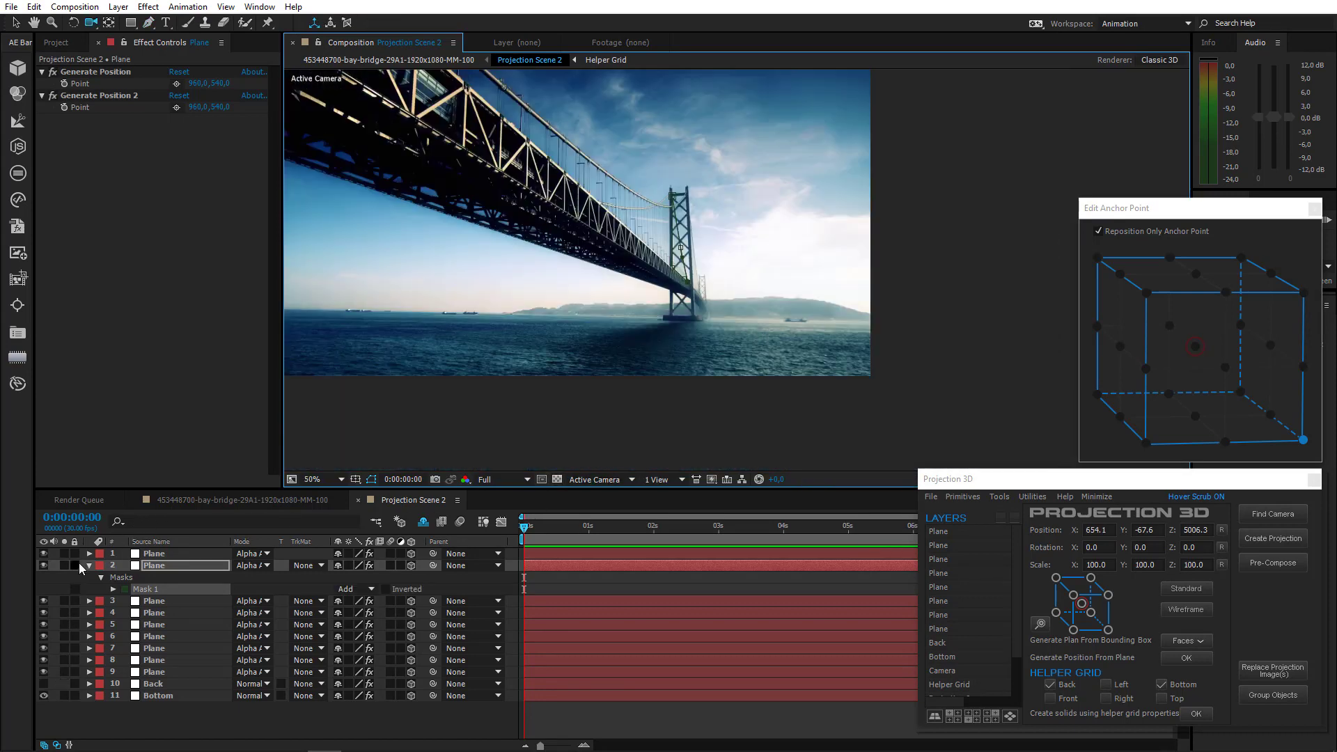
# Switch to the 453448700-bay-bridge-29A1-1920x1080-MM-100 composition and reveal the Anim Camera layer's Position property
pyautogui.click(98, 577)
pyautogui.click(194, 500)
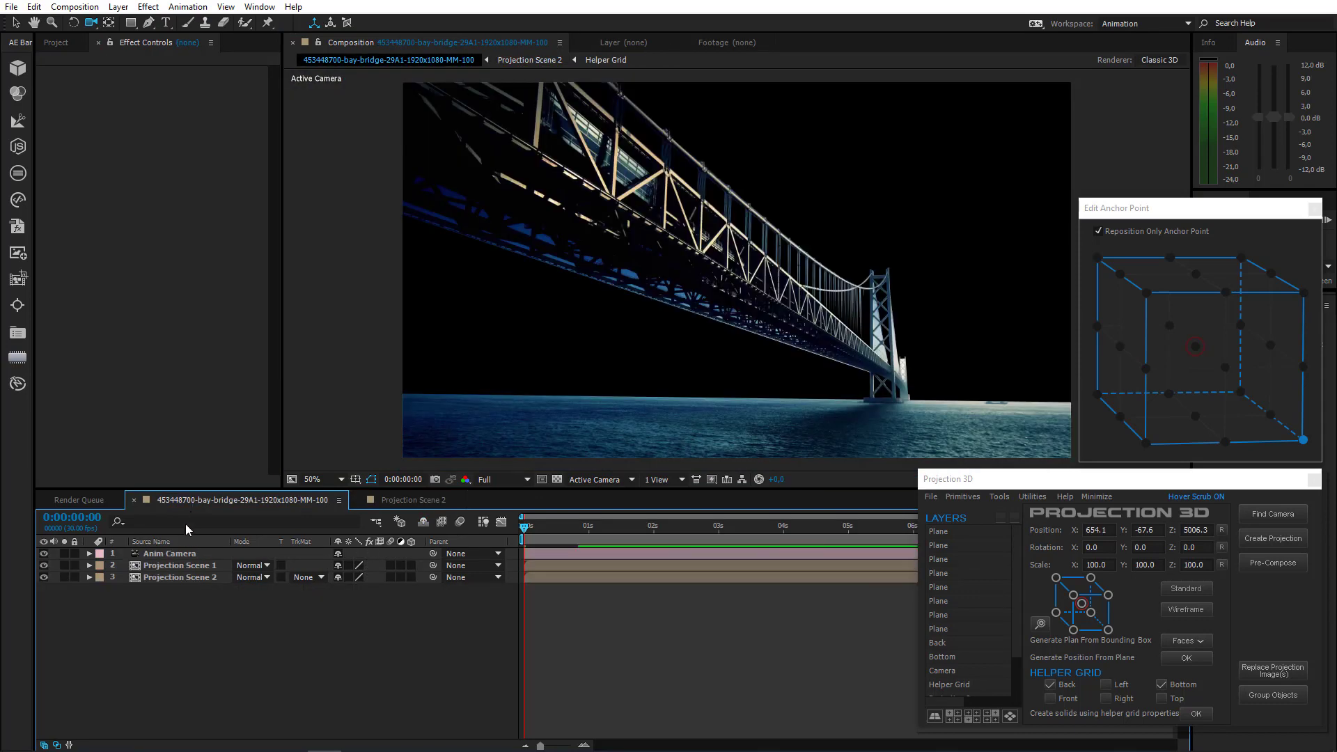
pyautogui.click(184, 557)
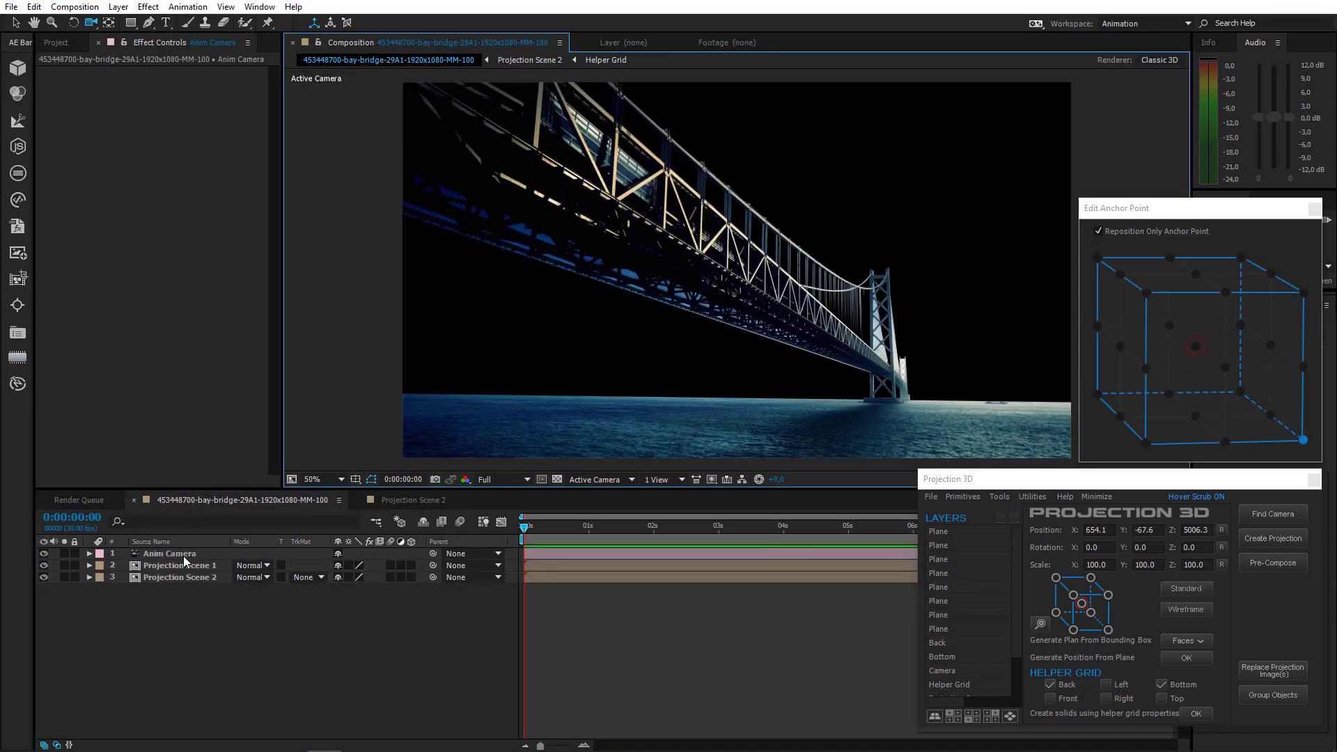
pyautogui.press('p')
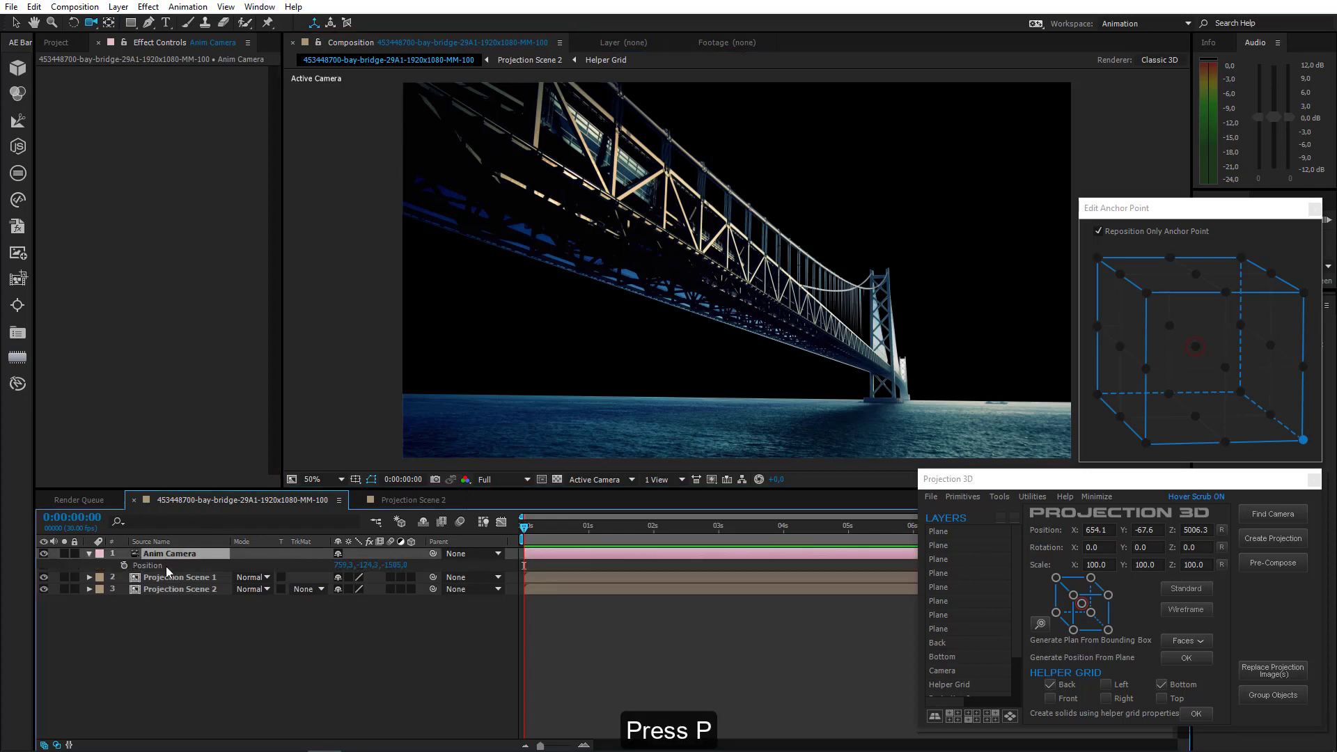
# Keyframe the Anim Camera's Position at 0:00:00:00 and again at 0:00:05:00 with the camera moved to look beneath the bridge deck
pyautogui.click(124, 566)
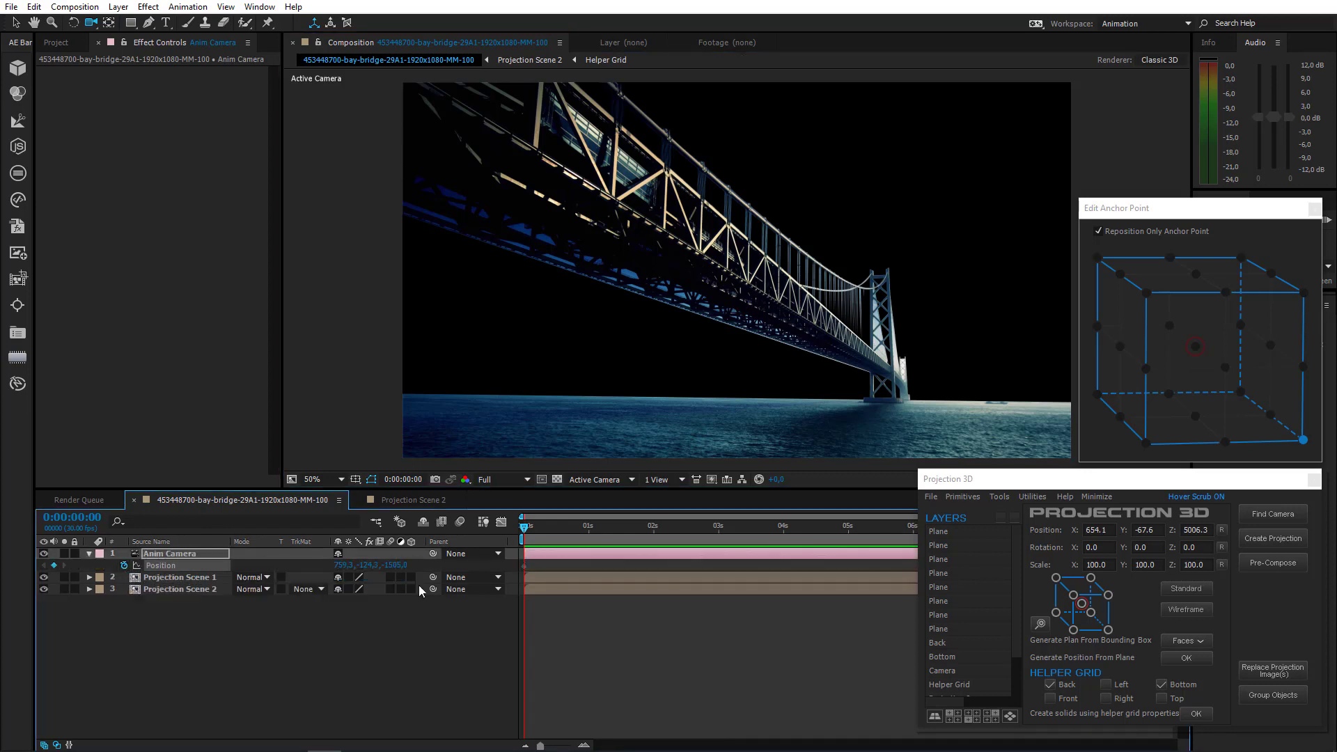
pyautogui.click(847, 532)
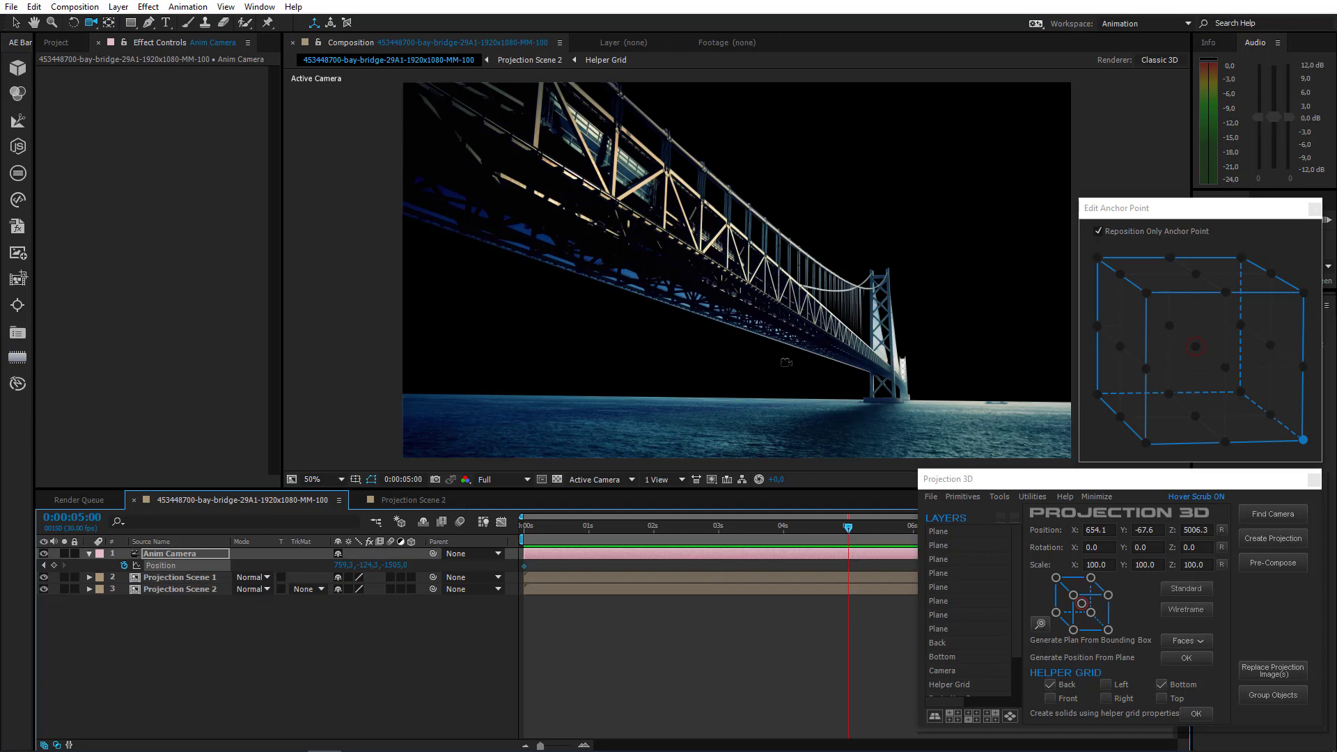
pyautogui.moveTo(803, 370); pyautogui.dragTo(835, 363)
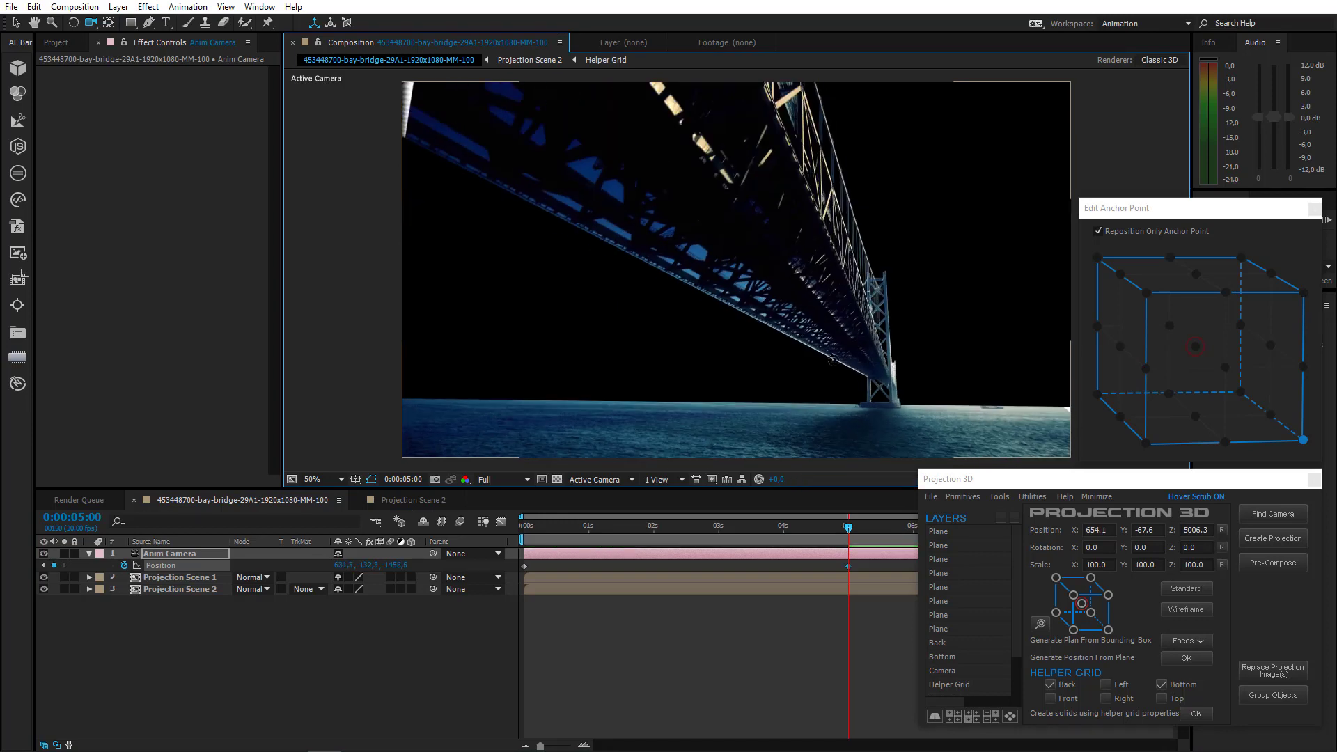
# Preview the camera move from the start of the timeline and stop playback
pyautogui.click(733, 528)
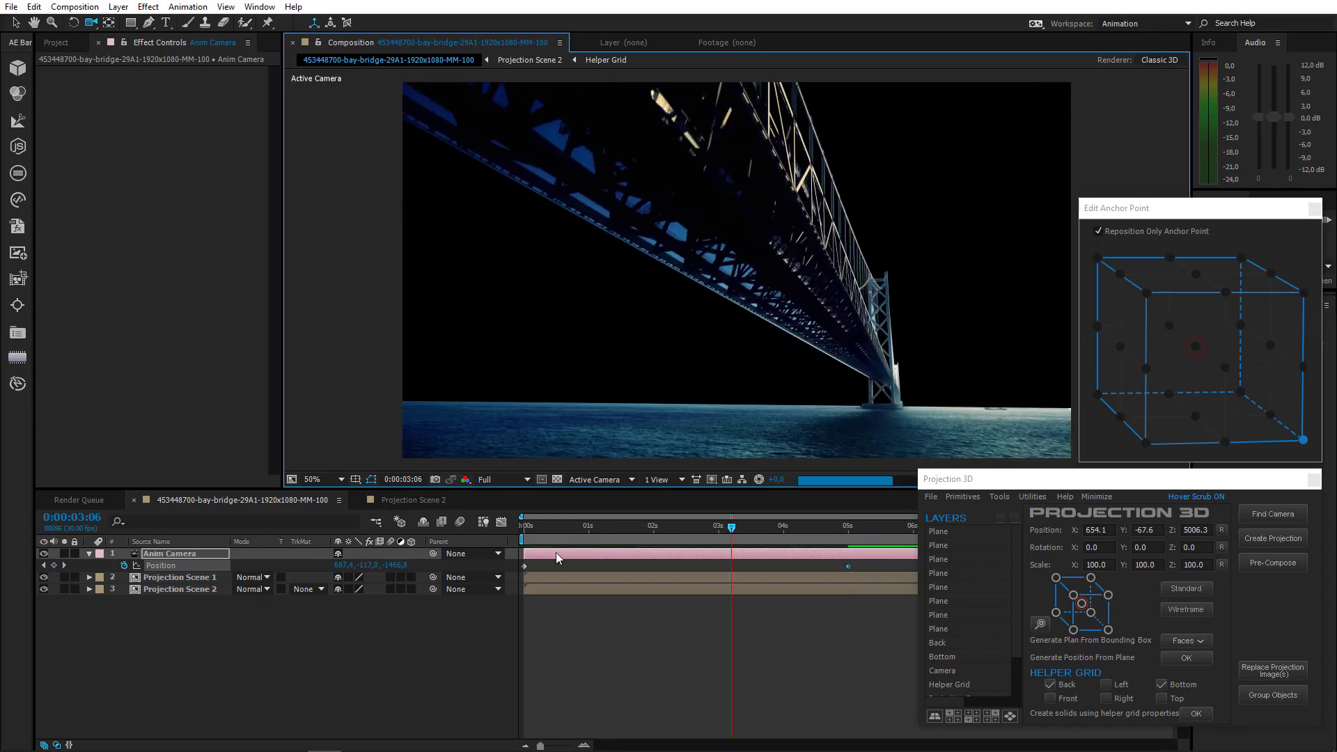
pyautogui.press('KP_0')
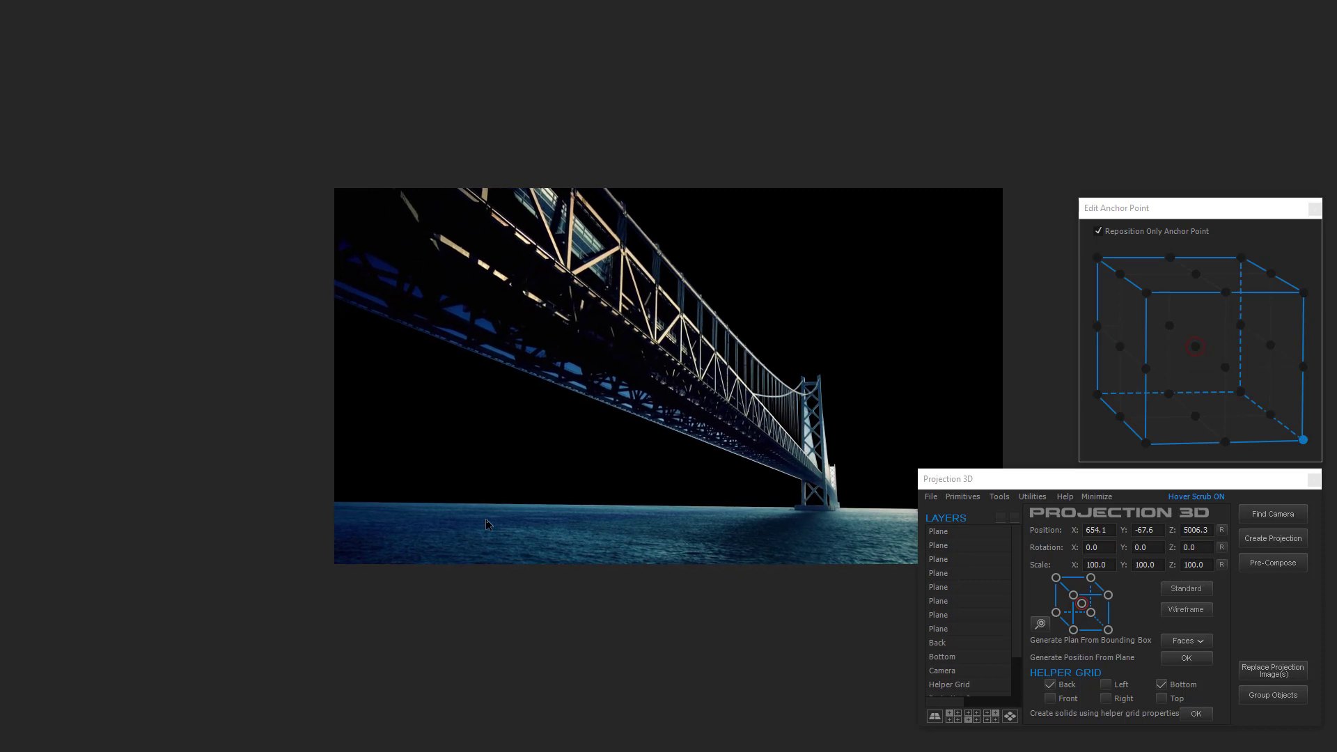
pyautogui.press('space')
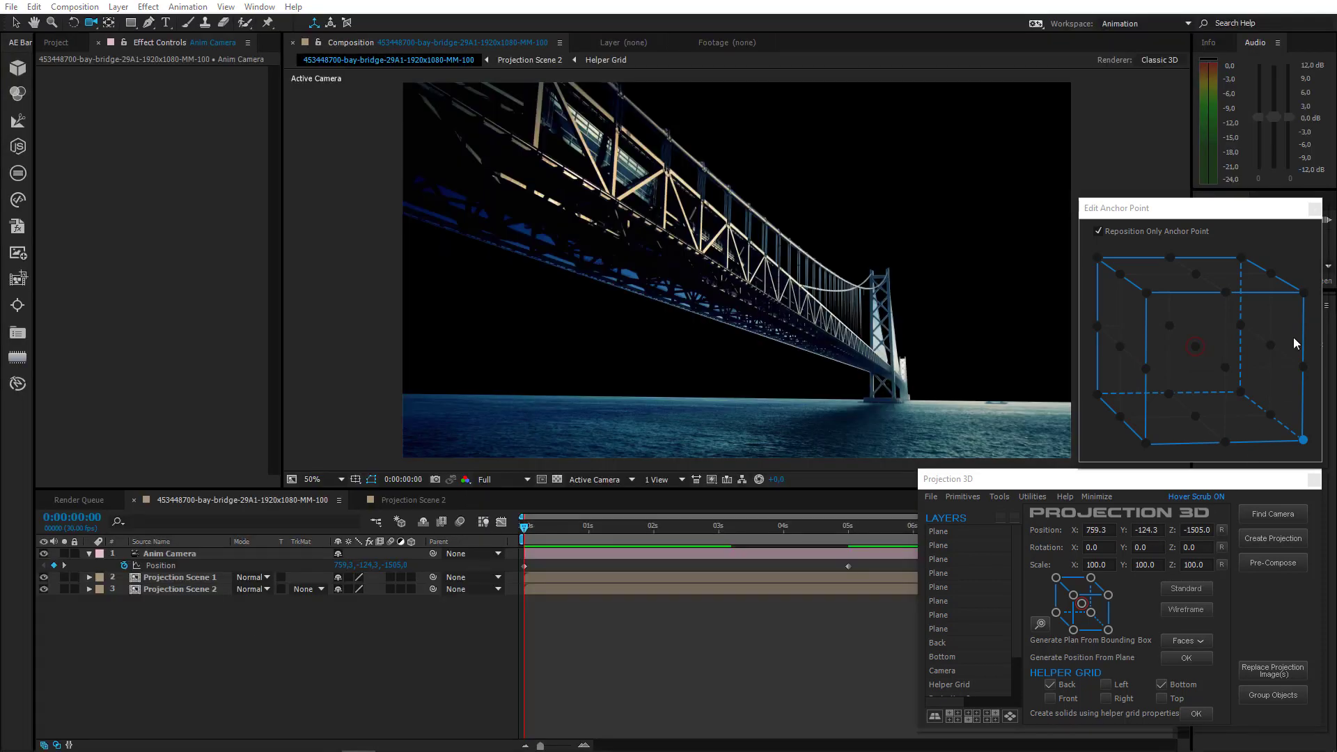
# Close the Edit Anchor Point window and turn on the Back layer's visibility in Projection Scene 2 at 50% view magnification
pyautogui.click(1314, 209)
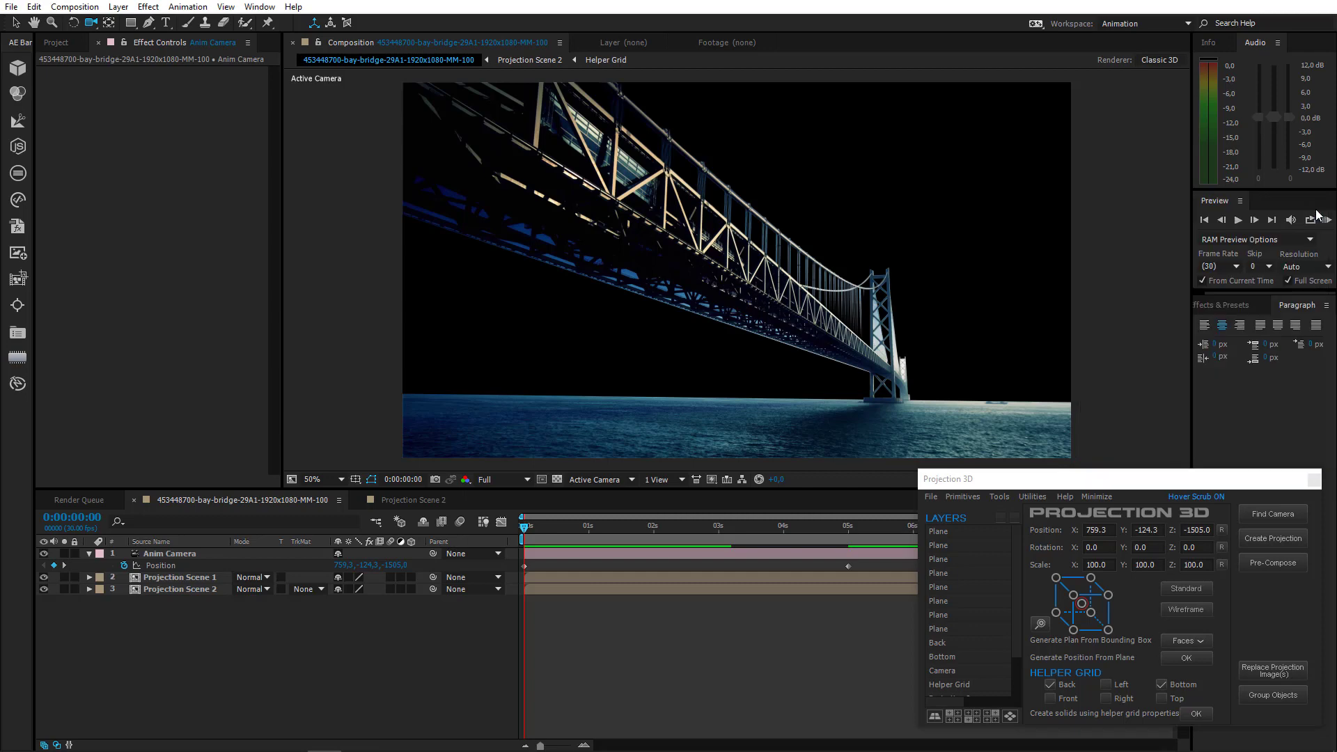
pyautogui.click(408, 497)
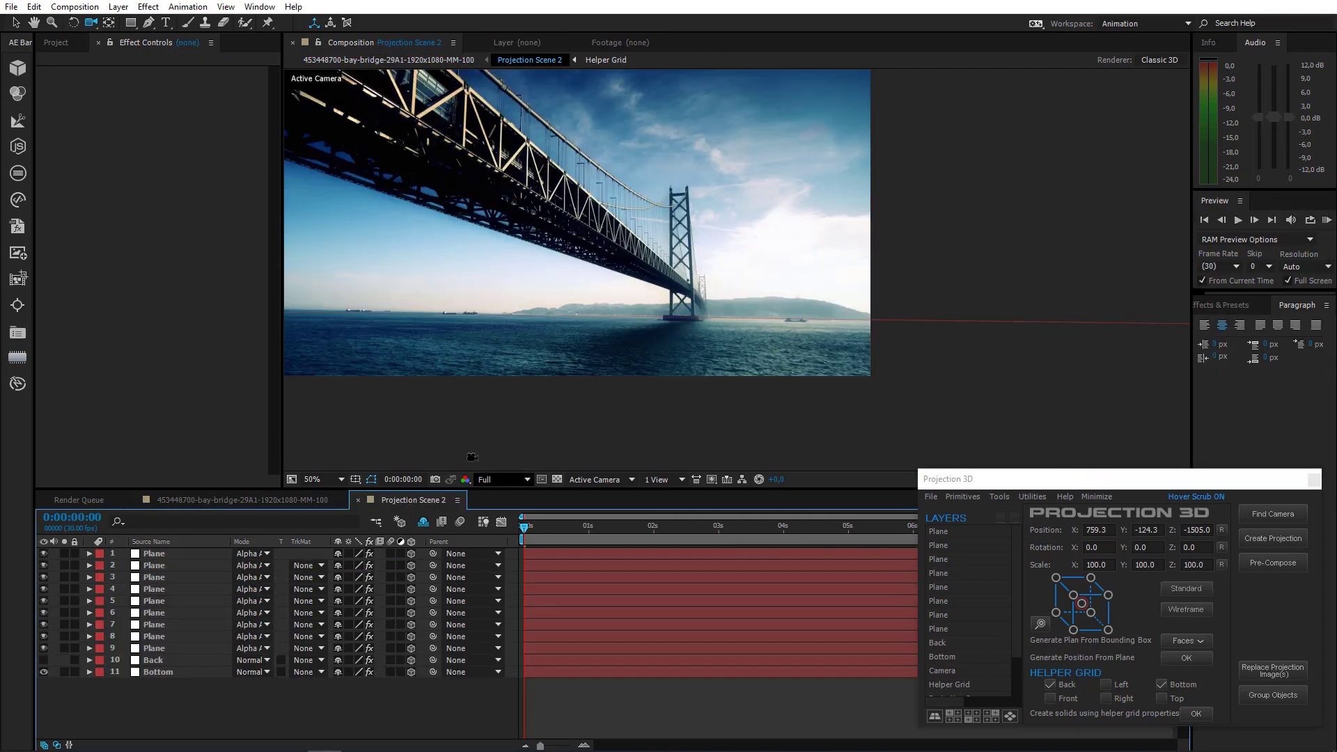
pyautogui.click(590, 451)
pyautogui.click(15, 24)
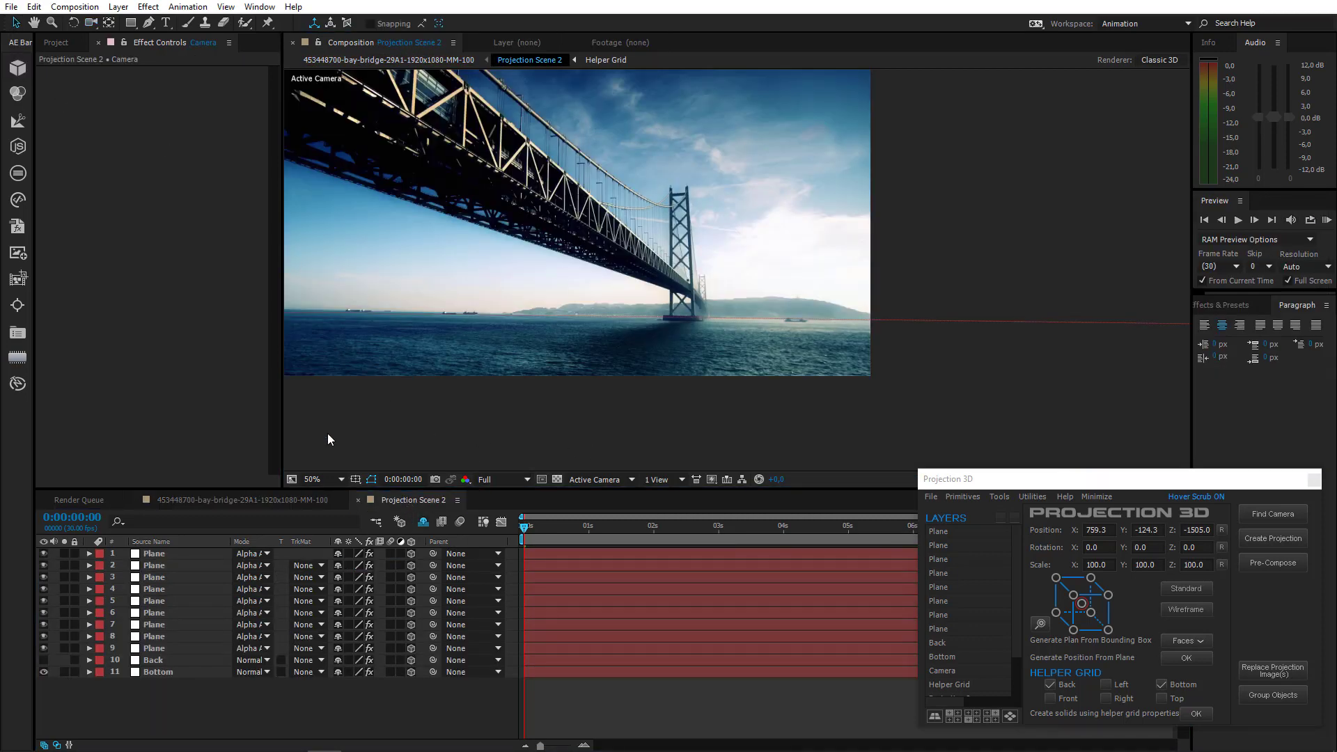
pyautogui.click(318, 479)
pyautogui.click(331, 494)
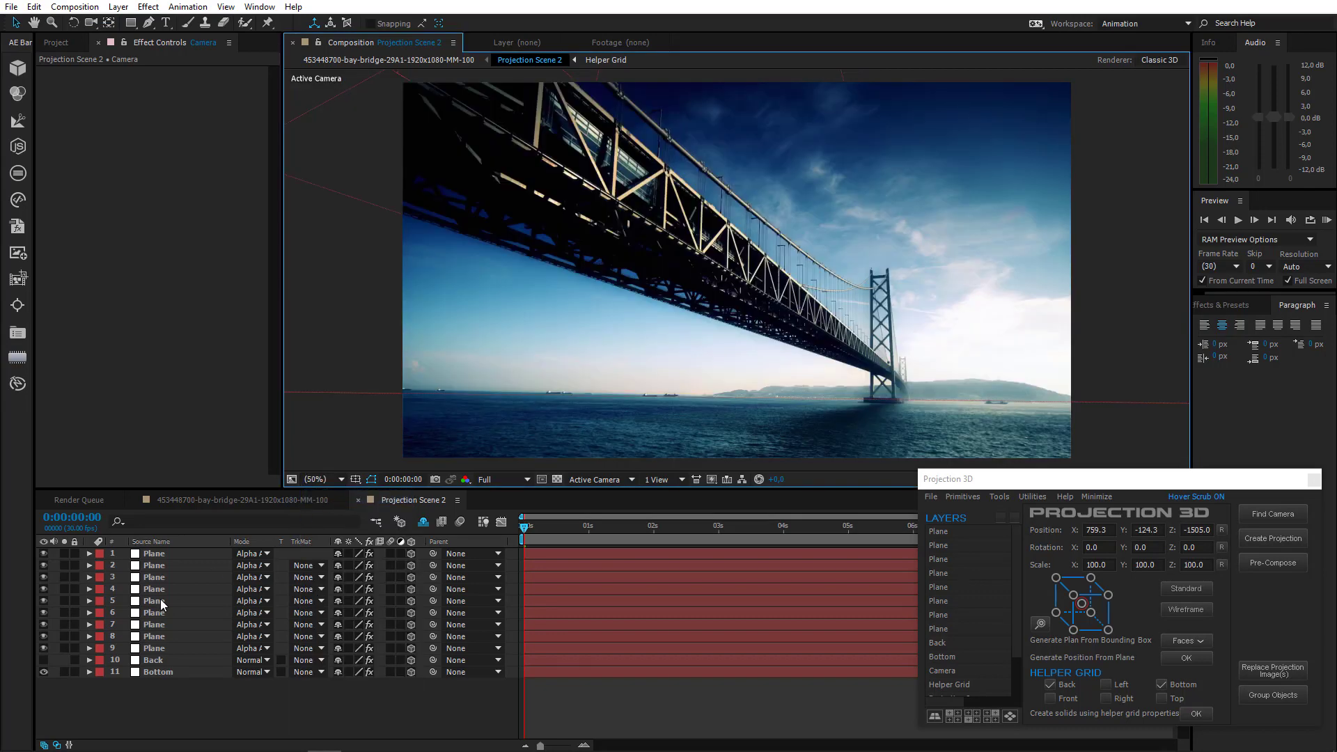
pyautogui.click(43, 660)
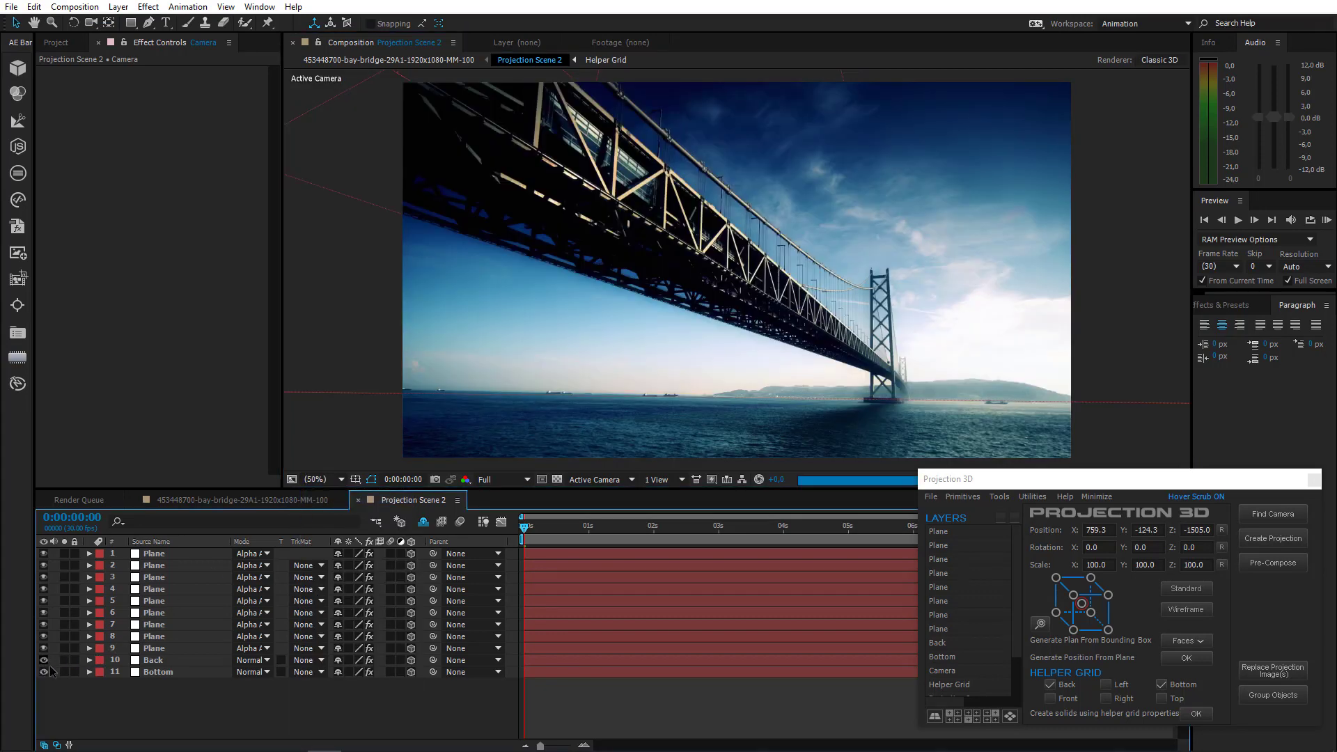
pyautogui.click(203, 706)
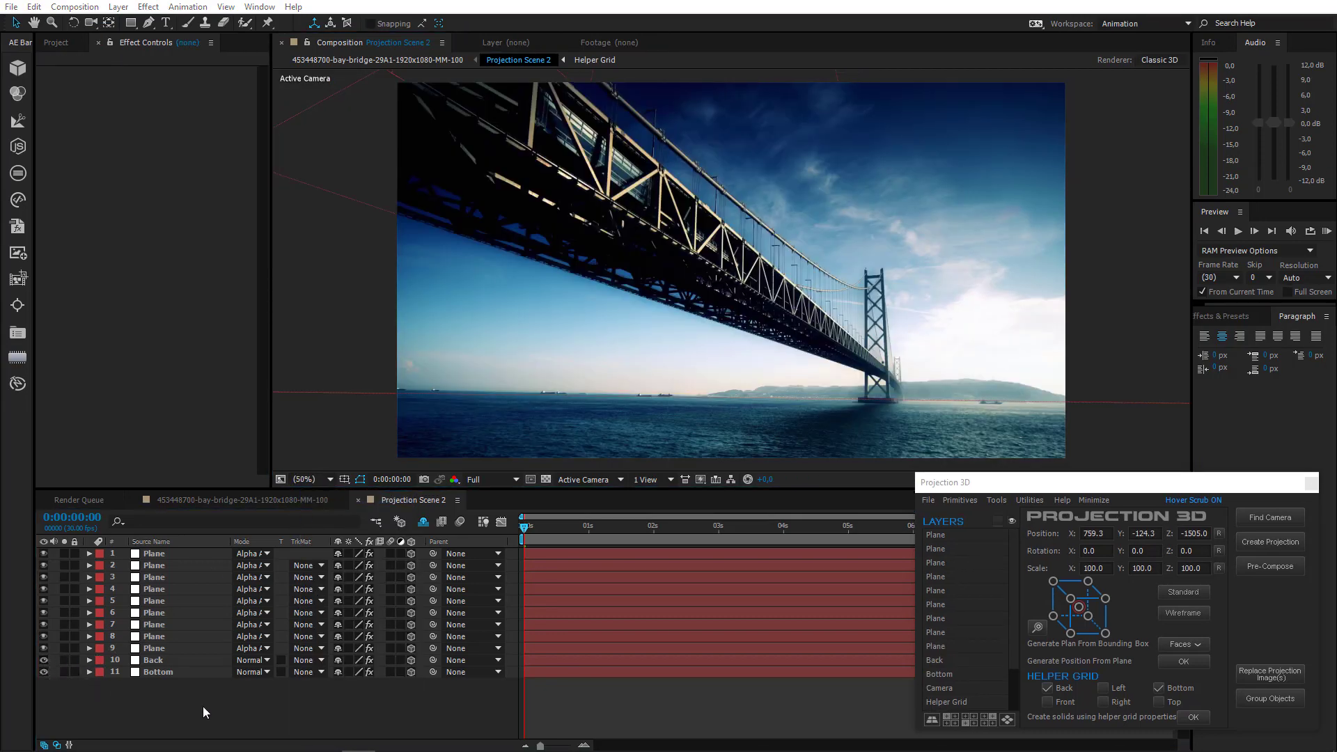
# Move Plane layers 6, 7 and 8, which hold the bridge deck, from Projection Scene 2 into Projection Scene 1
pyautogui.click(160, 553)
pyautogui.click(157, 653)
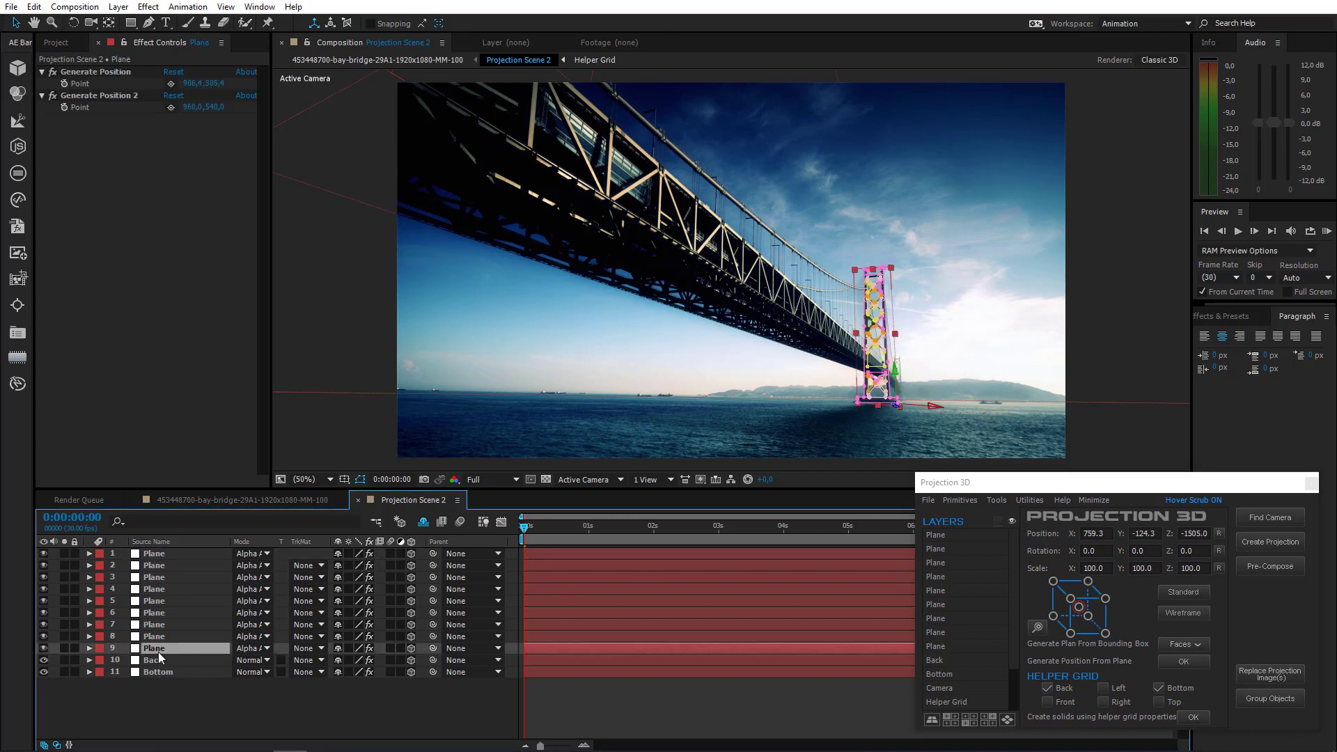
pyautogui.click(159, 637)
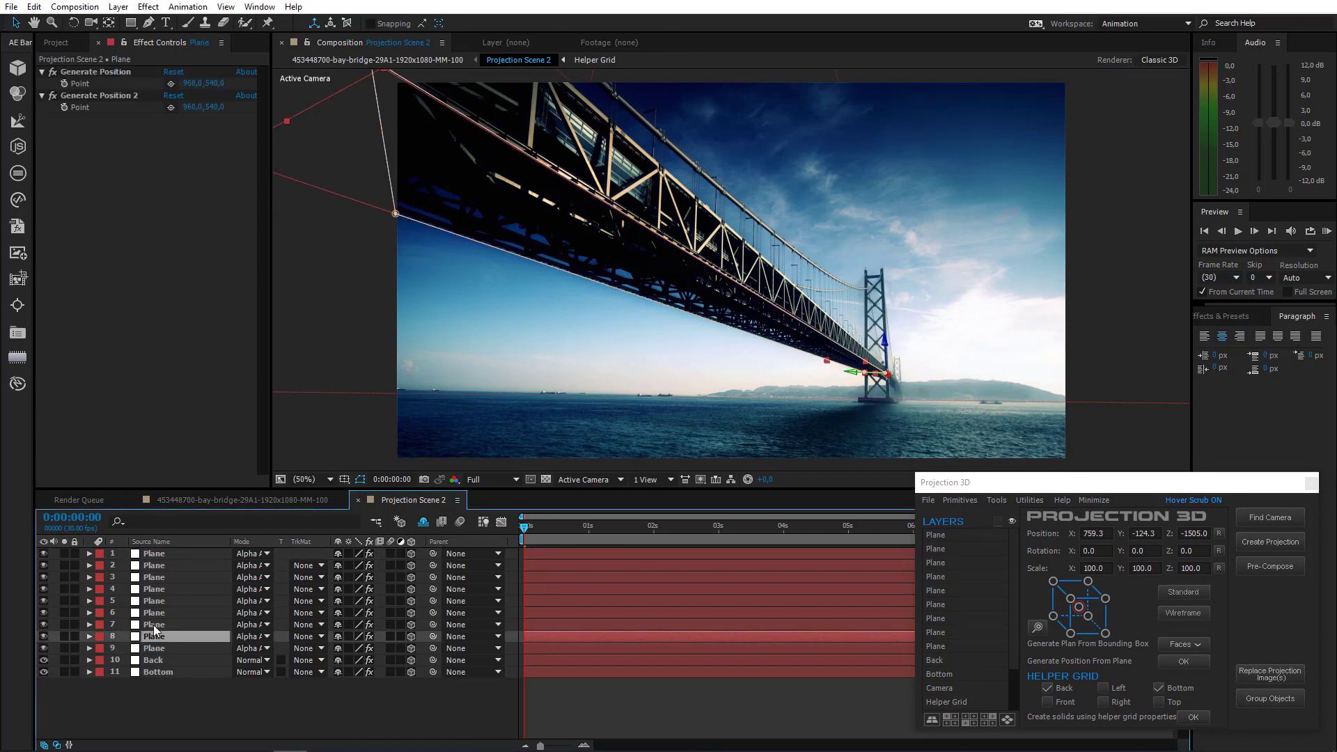
pyautogui.keyDown('shift'); pyautogui.click(153, 625); pyautogui.keyUp('shift')
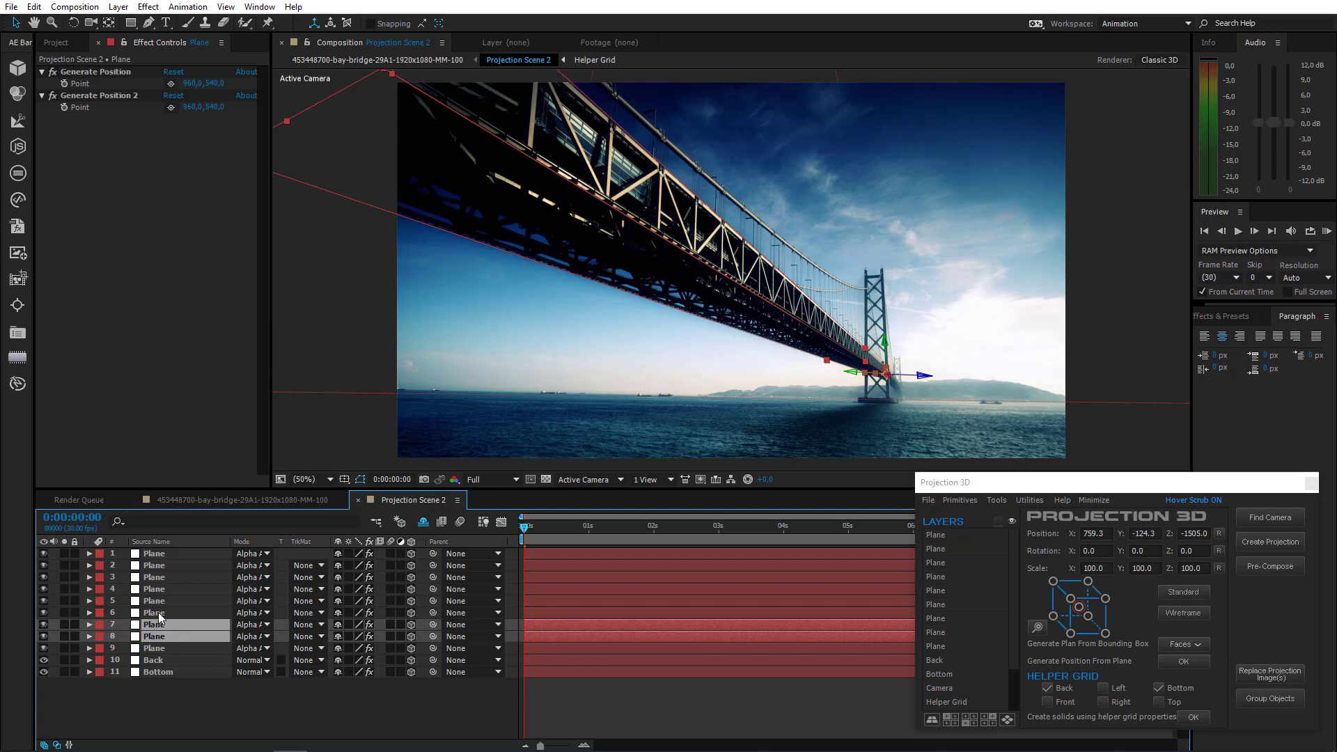
pyautogui.keyDown('shift'); pyautogui.click(157, 612); pyautogui.keyUp('shift')
pyautogui.hotkey('ctrl', 'x')
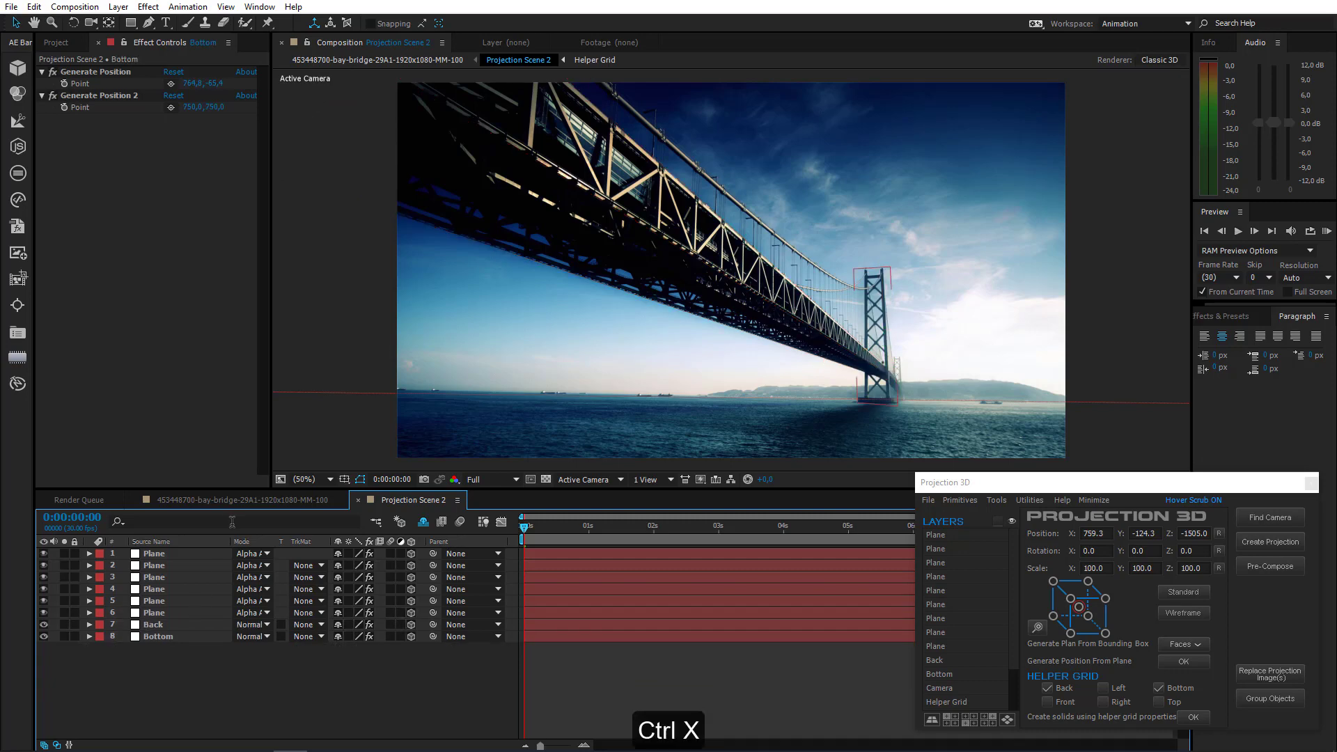
pyautogui.click(240, 500)
pyautogui.doubleClick(201, 578)
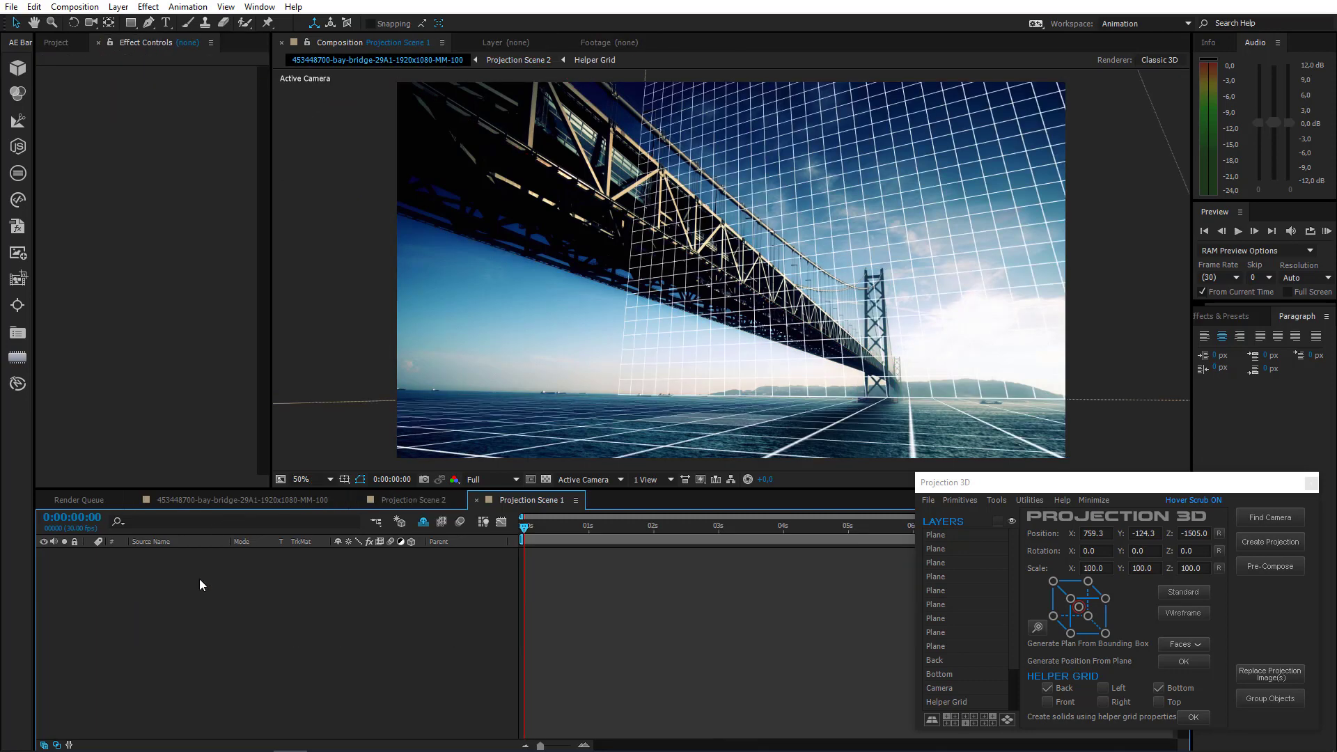
pyautogui.hotkey('ctrl', 'v')
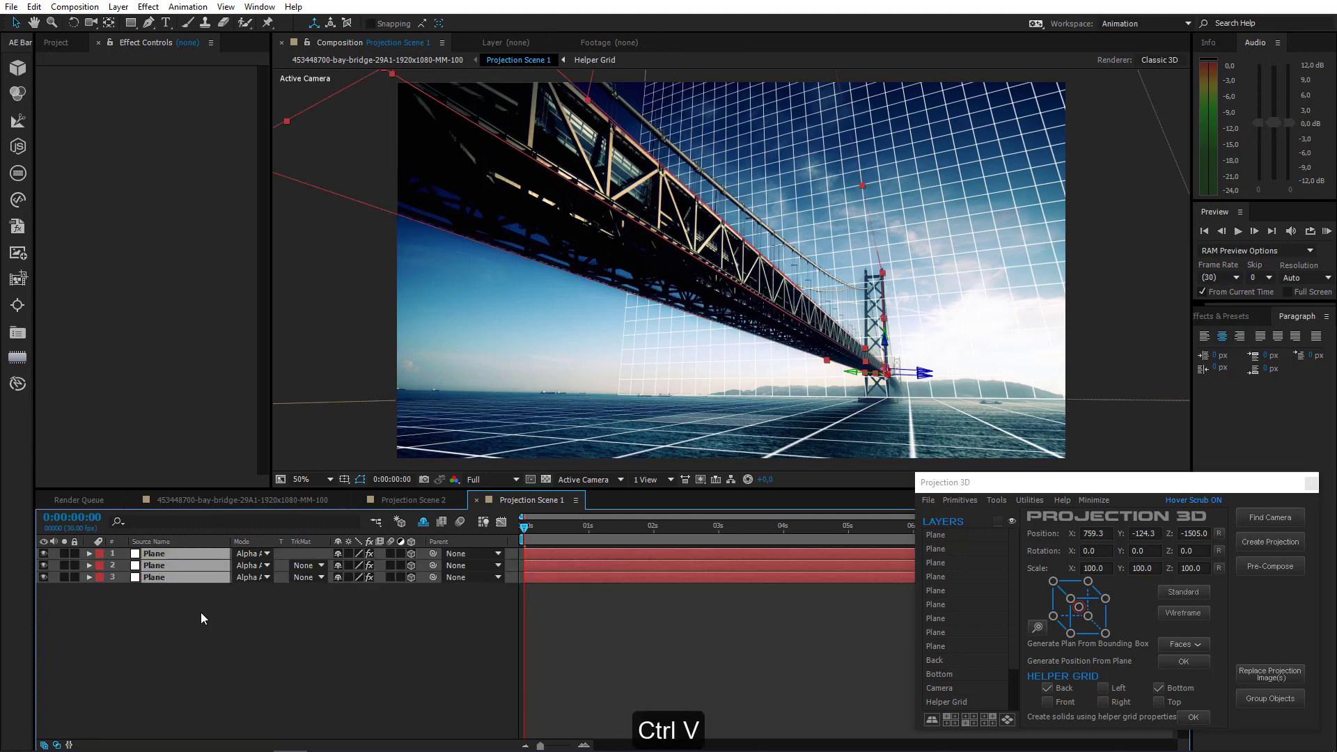
# Set the Classic 3D renderer's Shadow Map Resolution to 4000 in Projection Scene 1's composition settings
pyautogui.click(200, 618)
pyautogui.rightClick(201, 618)
pyautogui.click(274, 488)
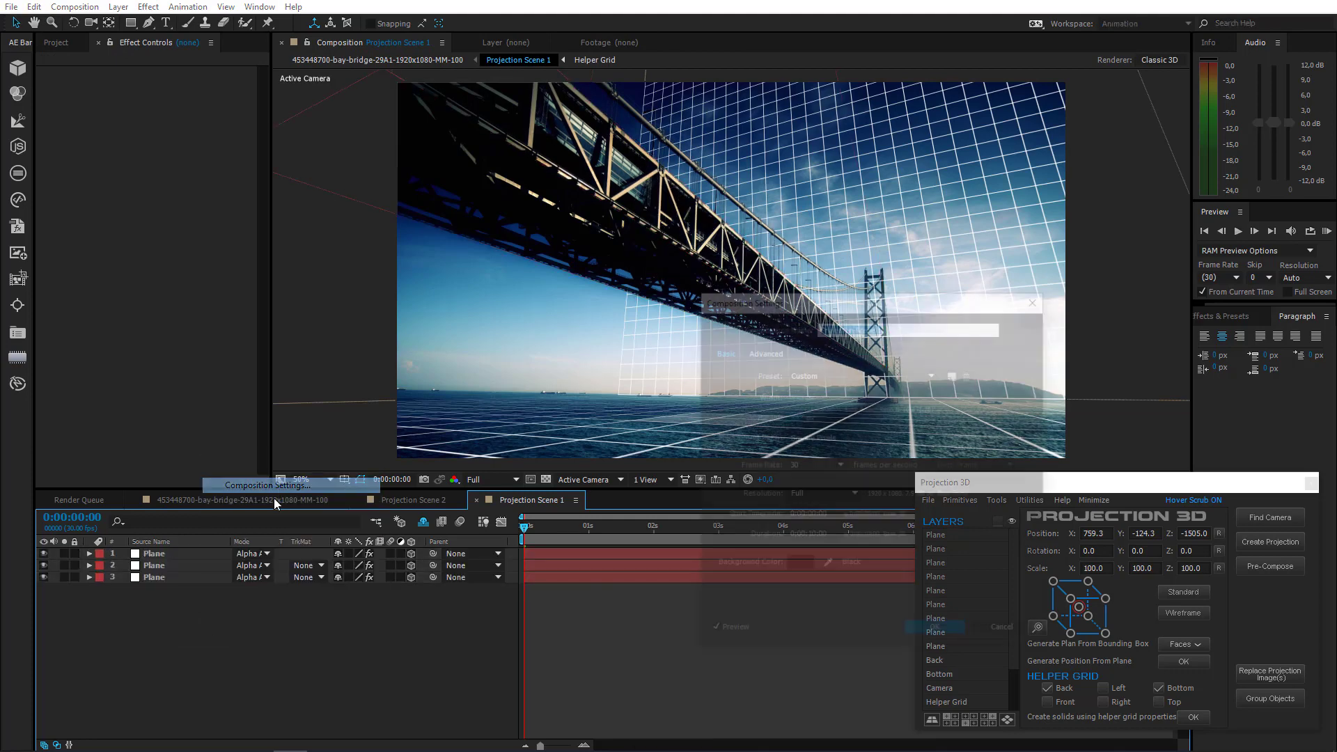
pyautogui.click(762, 350)
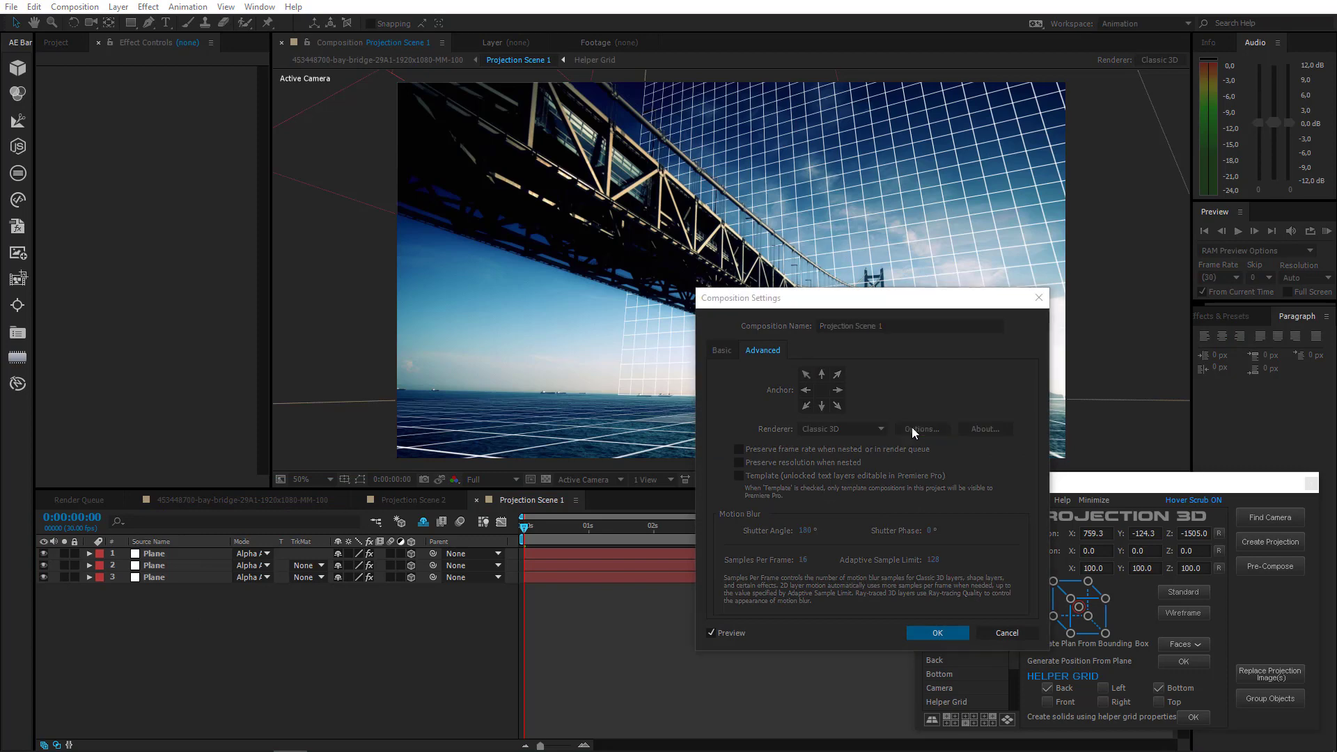
pyautogui.click(913, 428)
pyautogui.click(708, 353)
pyautogui.click(696, 488)
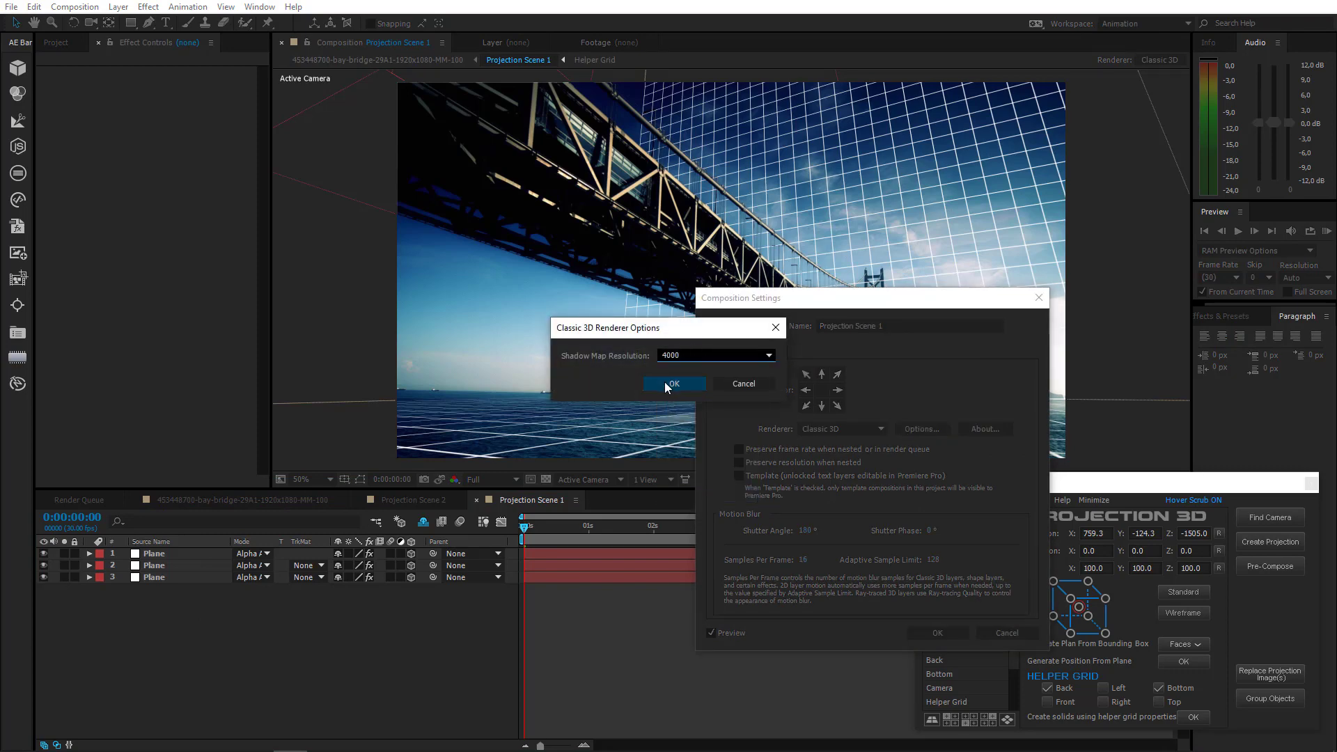
pyautogui.click(669, 384)
pyautogui.click(936, 632)
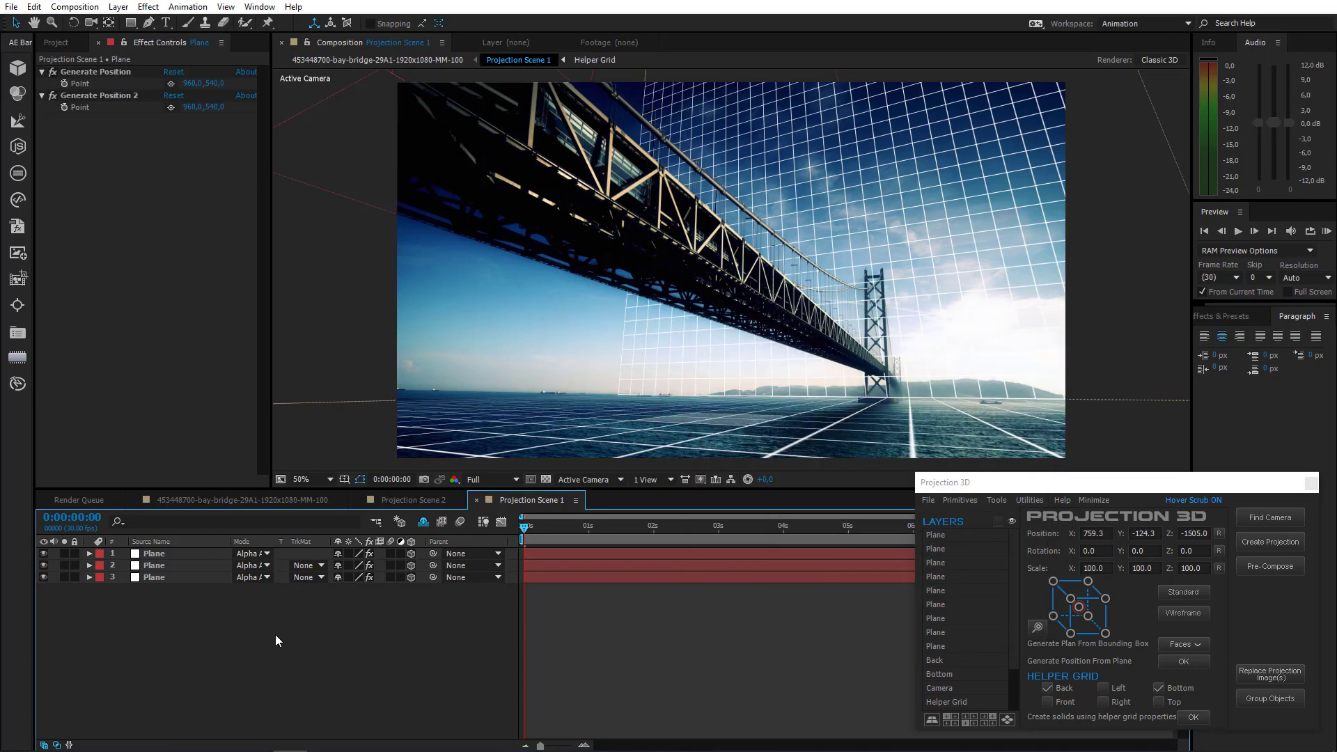
# Duplicate the Projection Scene 2 composition in the Projection 3D folder and add the copy as the lowest layer of the main bay-bridge composition
pyautogui.click(396, 503)
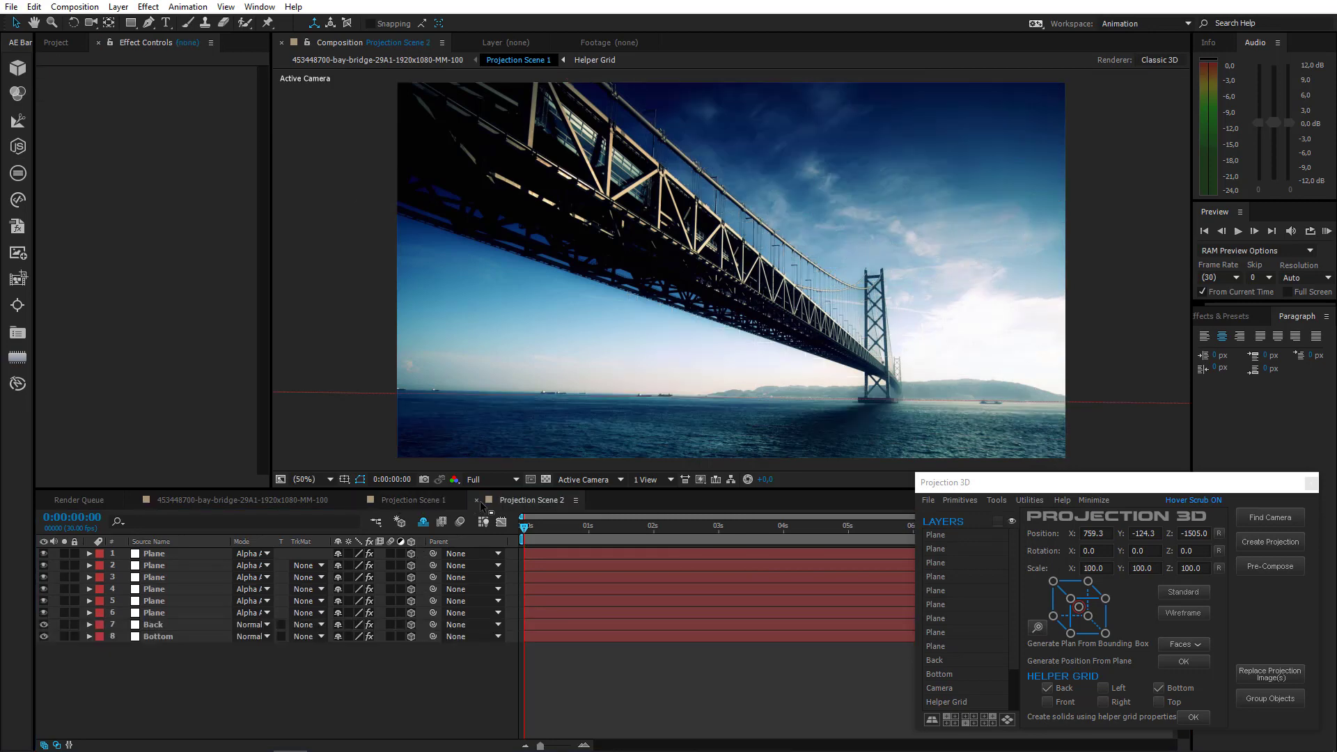
pyautogui.click(227, 500)
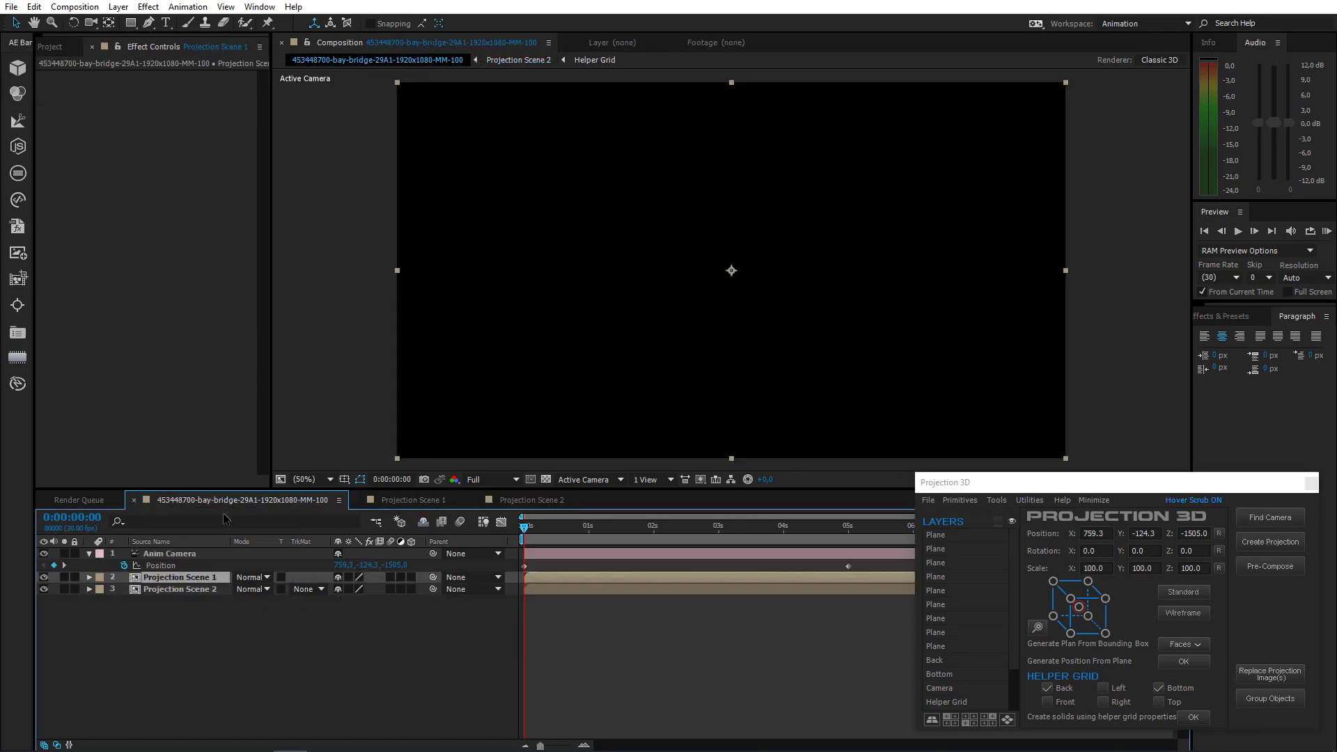
pyautogui.click(48, 47)
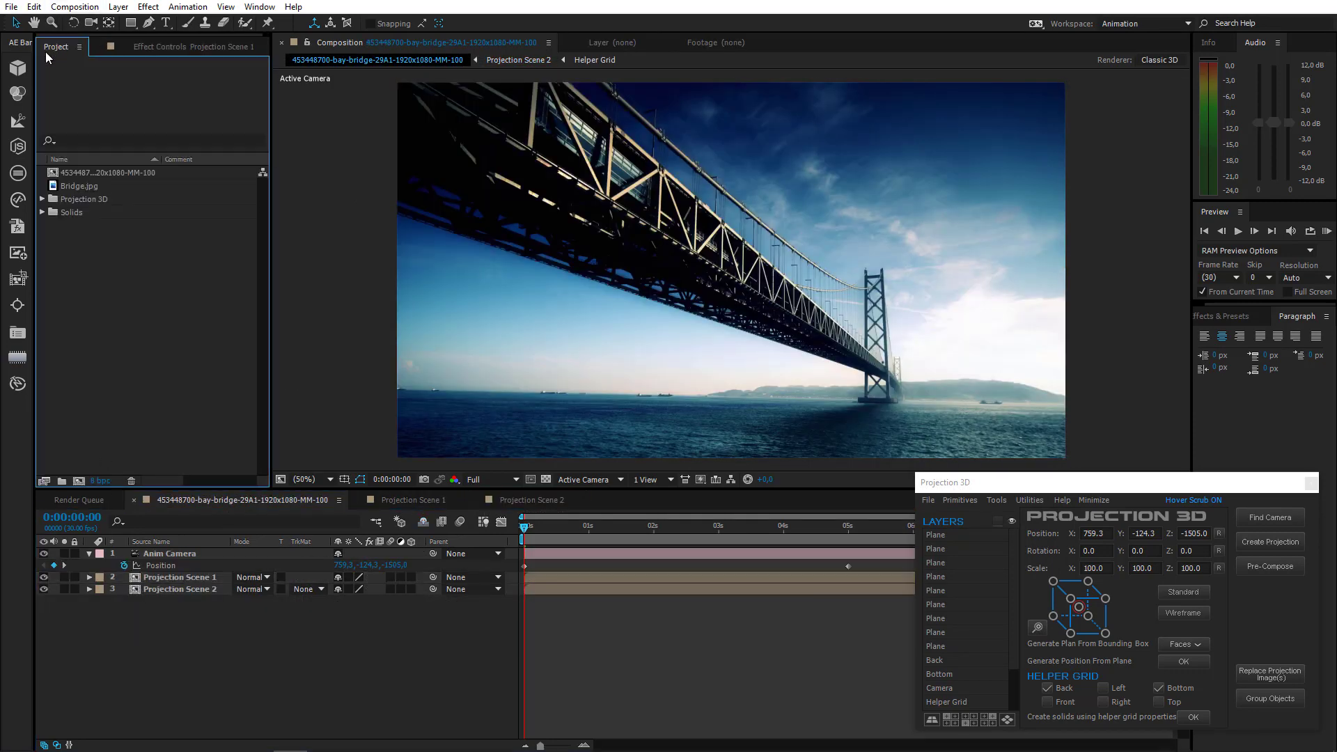
pyautogui.click(534, 503)
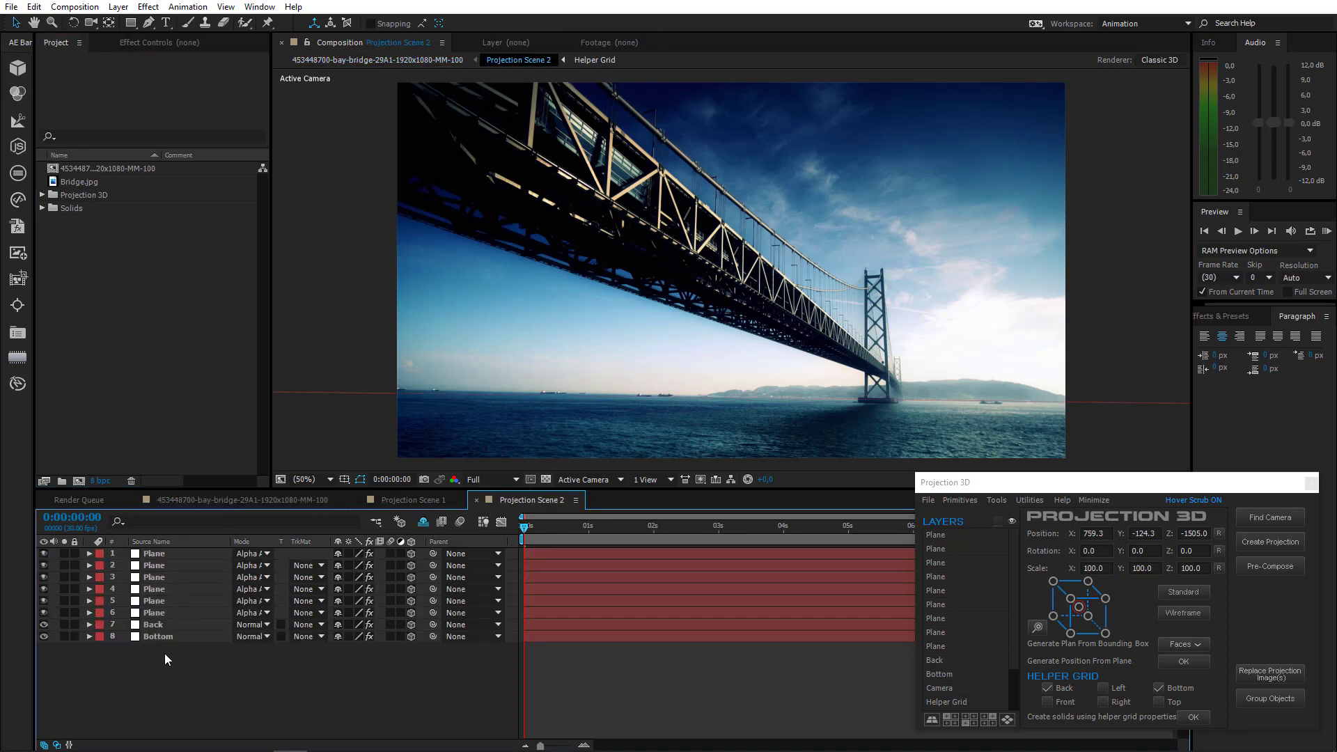
pyautogui.click(165, 624)
pyautogui.click(168, 642)
pyautogui.click(41, 195)
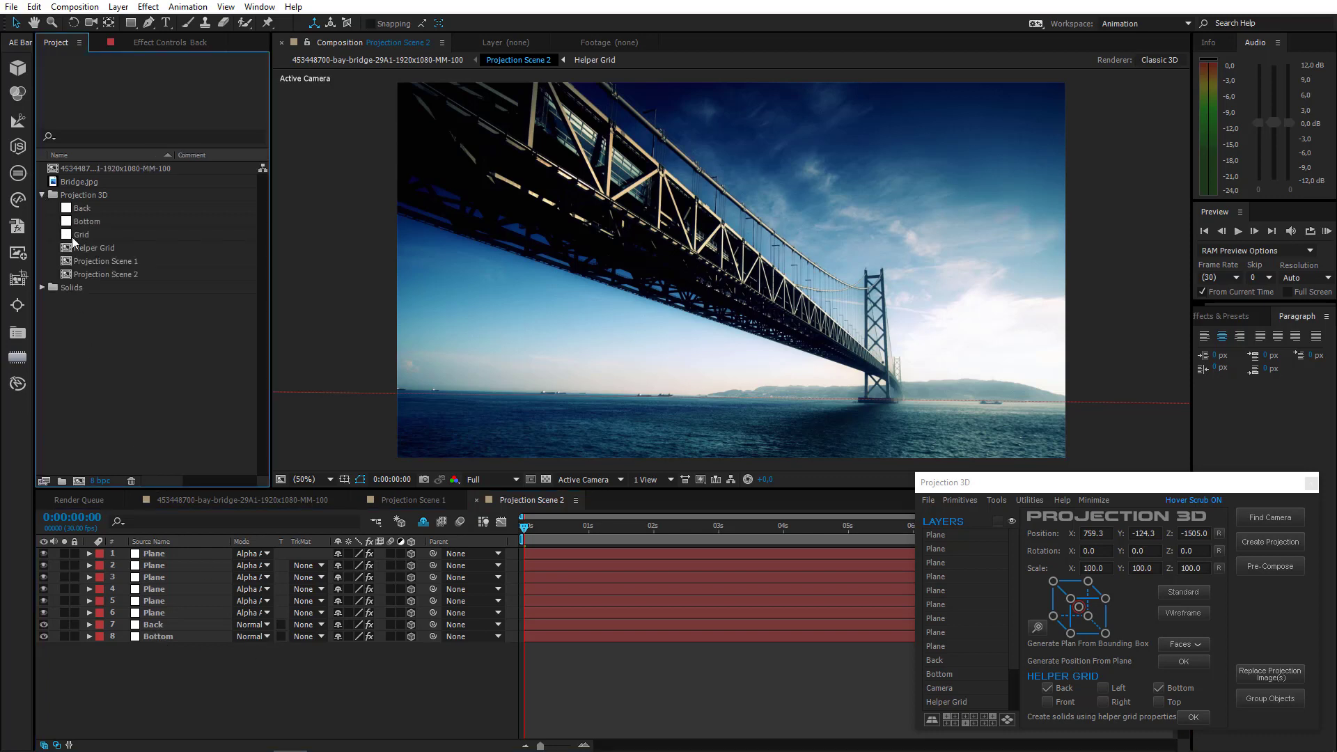
pyautogui.click(104, 276)
pyautogui.hotkey('ctrl', 'd')
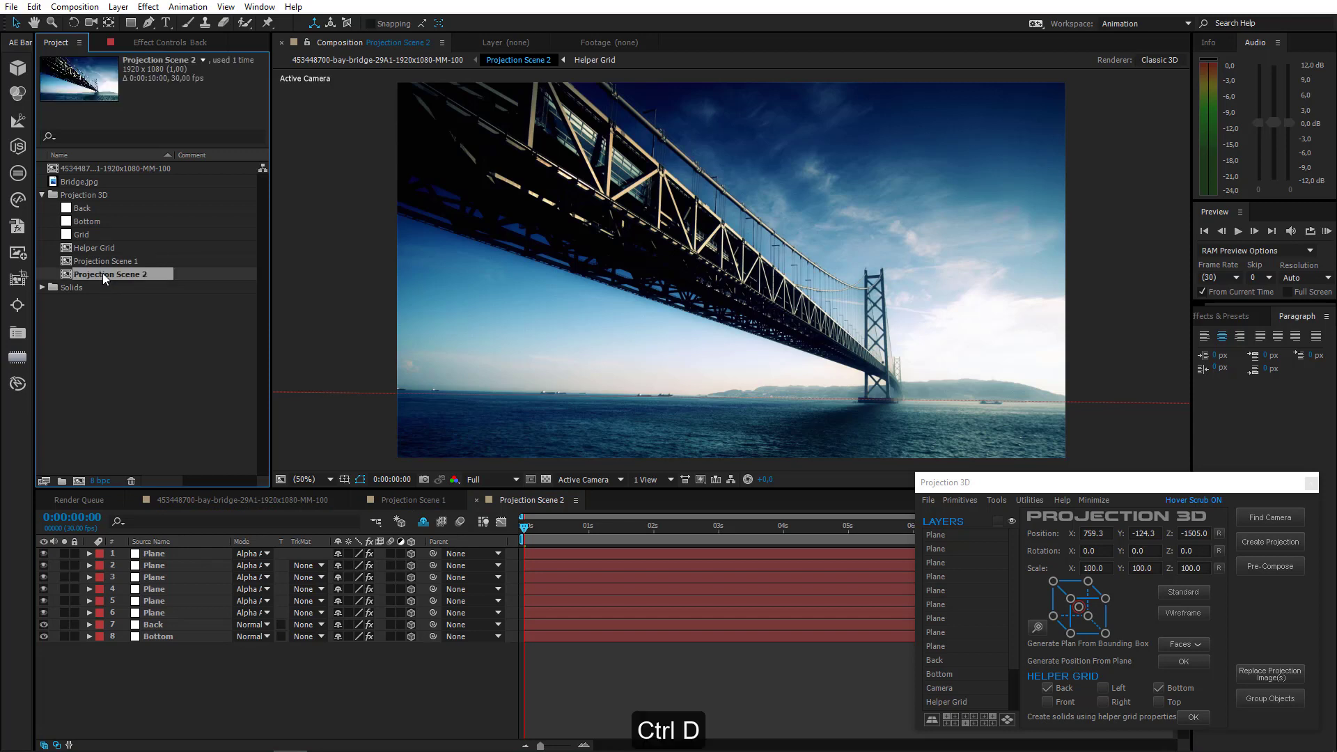
pyautogui.click(223, 499)
pyautogui.moveTo(129, 289); pyautogui.dragTo(224, 636)
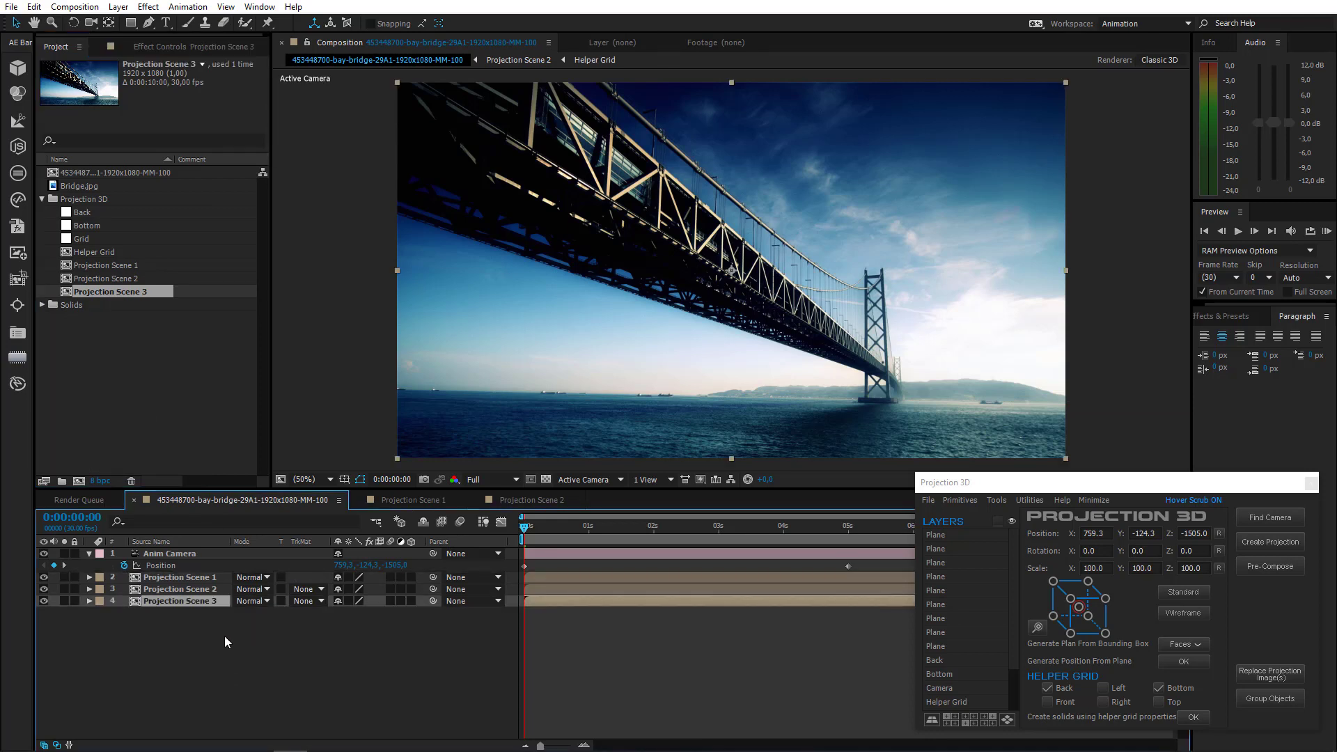
# Open Projection Scene 2 from the main composition and delete its Back and Bottom layers
pyautogui.click(183, 590)
pyautogui.doubleClick(186, 588)
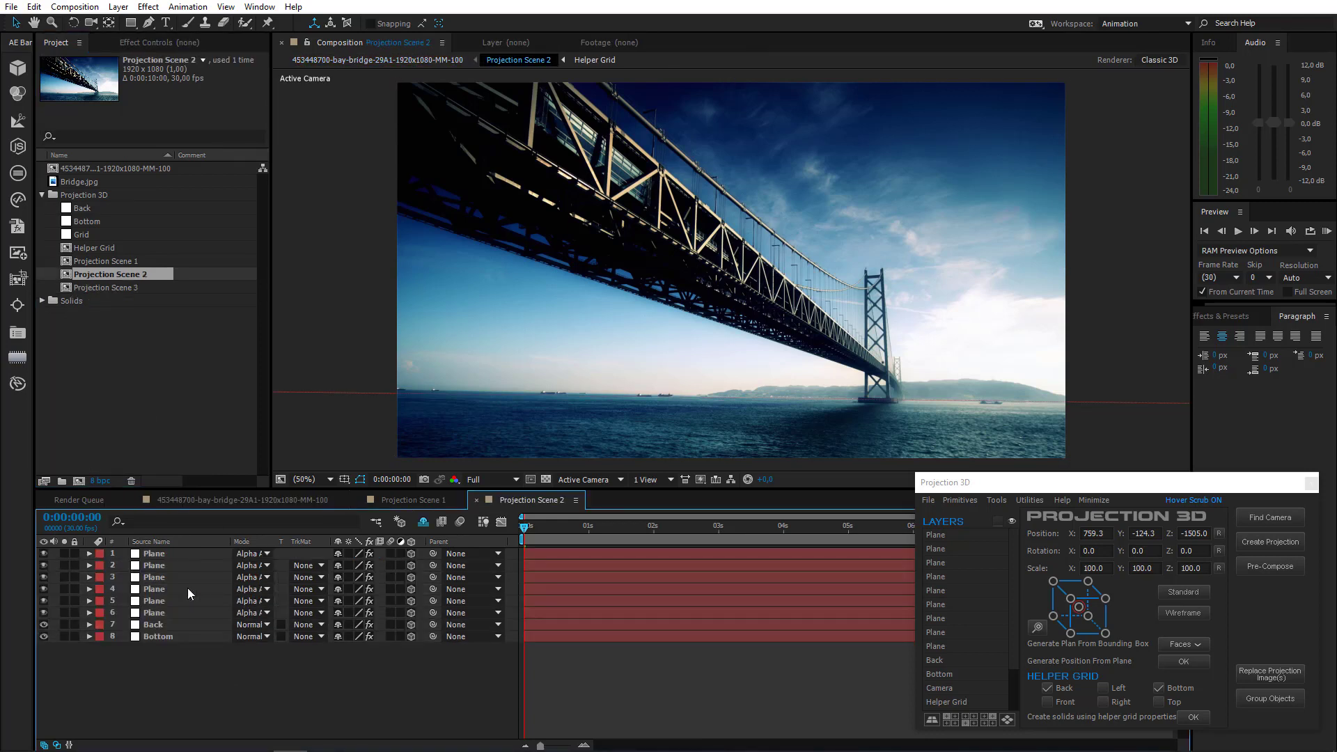
pyautogui.click(185, 637)
pyautogui.keyDown('shift'); pyautogui.click(187, 626); pyautogui.keyUp('shift')
pyautogui.press('Delete')
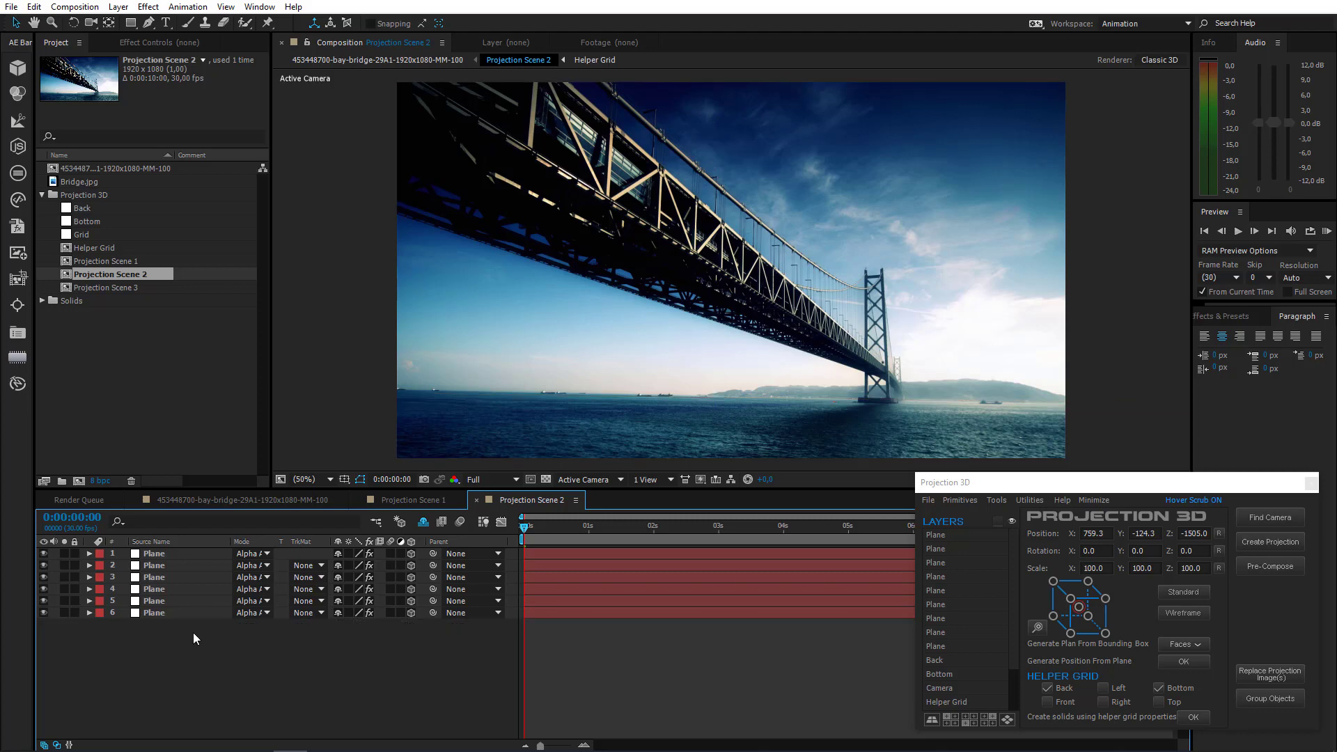
# Open Projection Scene 3 from the main composition and delete all six Plane layers, keeping only Back and Bottom
pyautogui.click(256, 496)
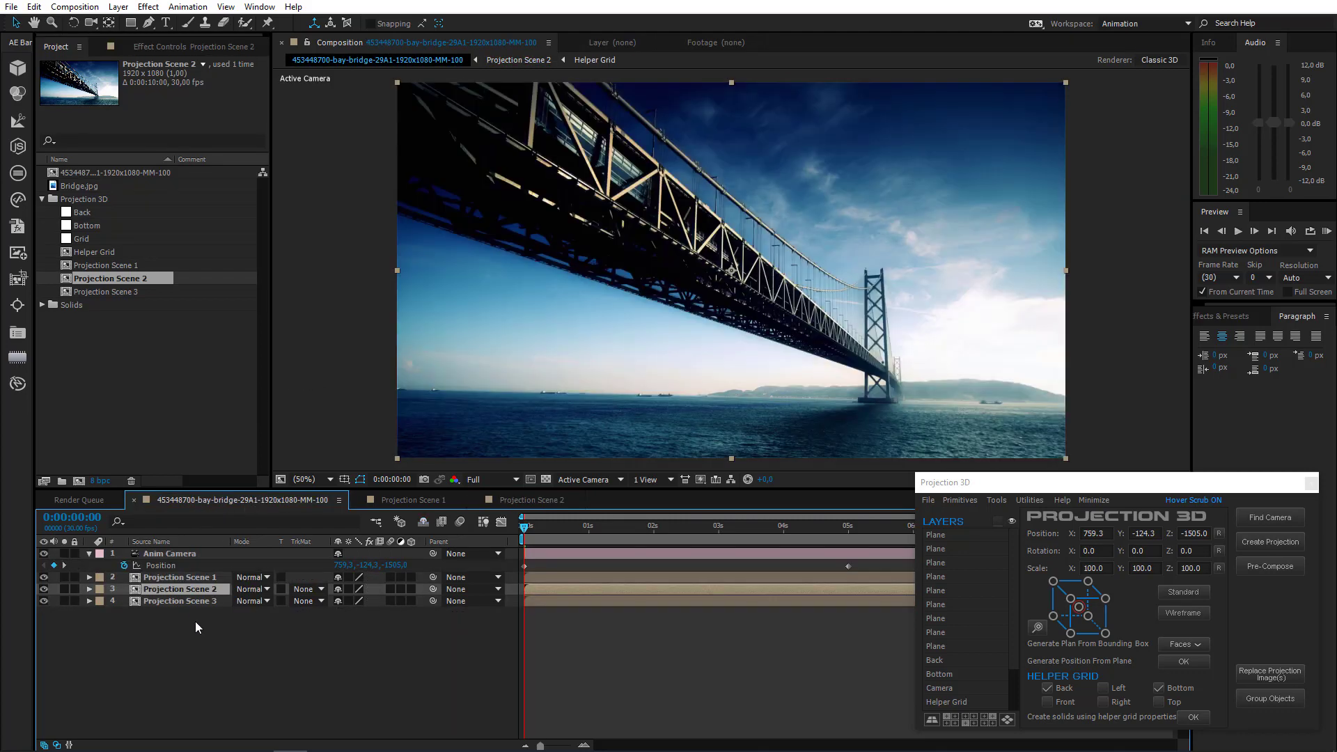
pyautogui.doubleClick(187, 601)
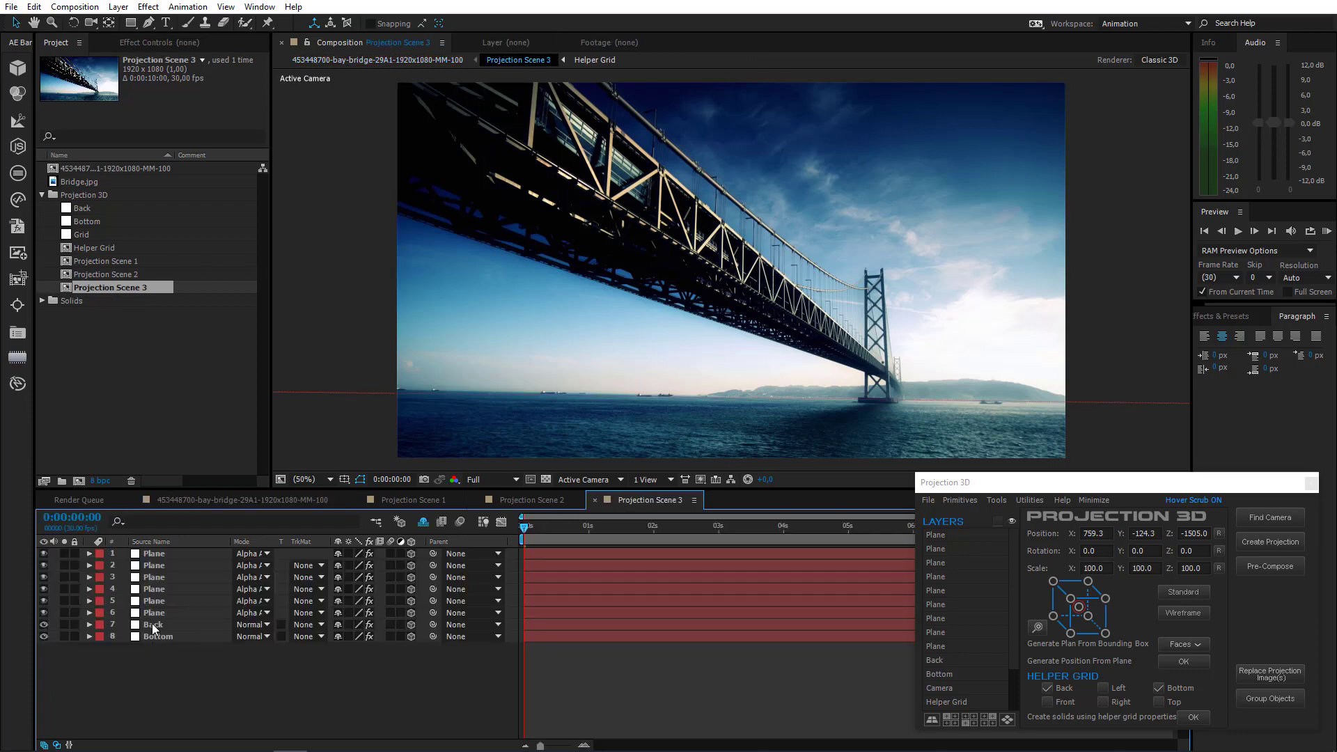
pyautogui.click(155, 614)
pyautogui.keyDown('shift'); pyautogui.click(165, 552); pyautogui.keyUp('shift')
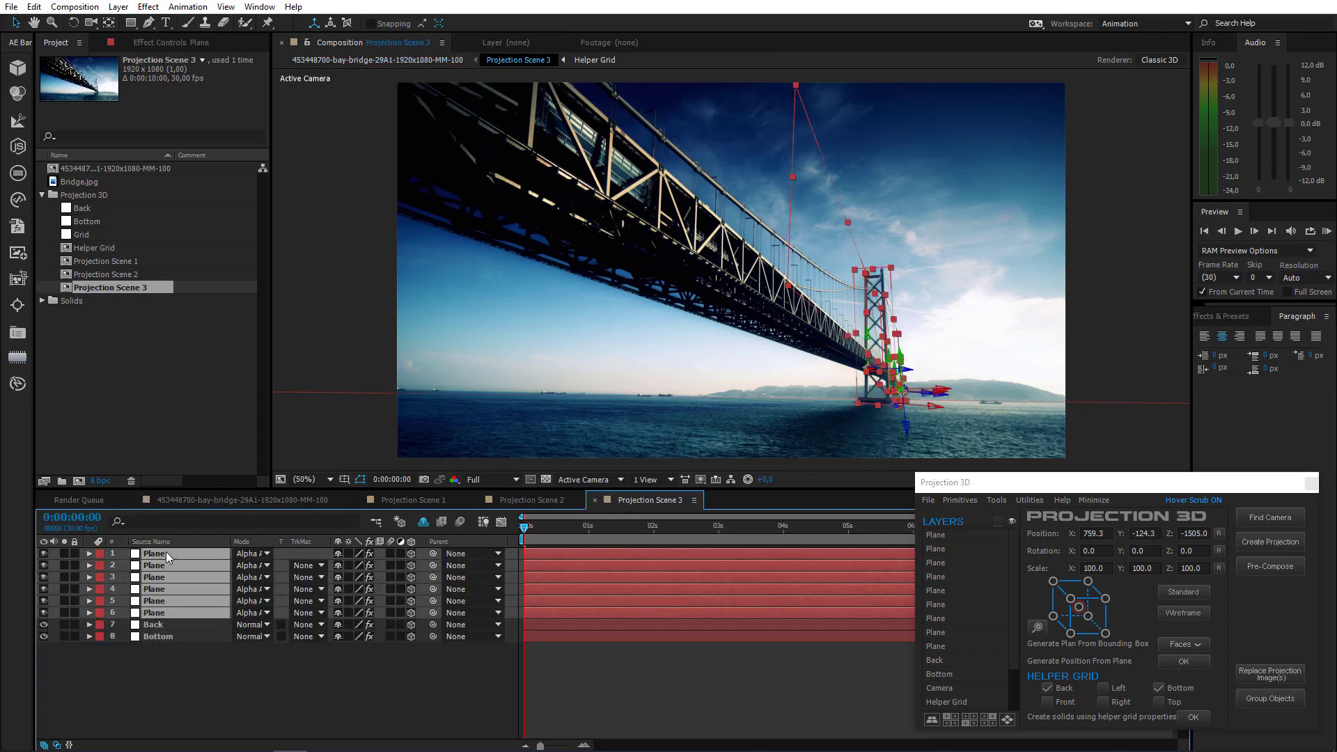
pyautogui.press('Delete')
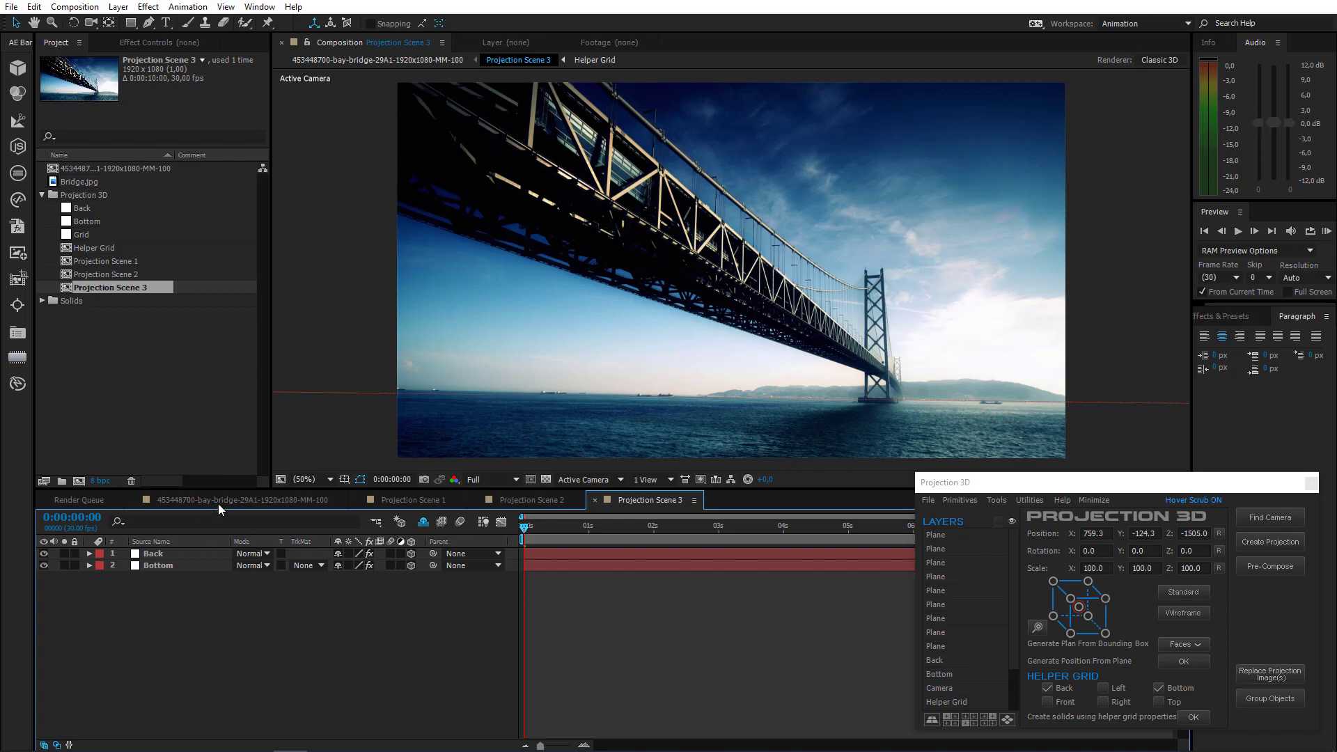
# In the main bay-bridge composition, replace Projection Scene 3's projection image with bridge BG
pyautogui.click(272, 499)
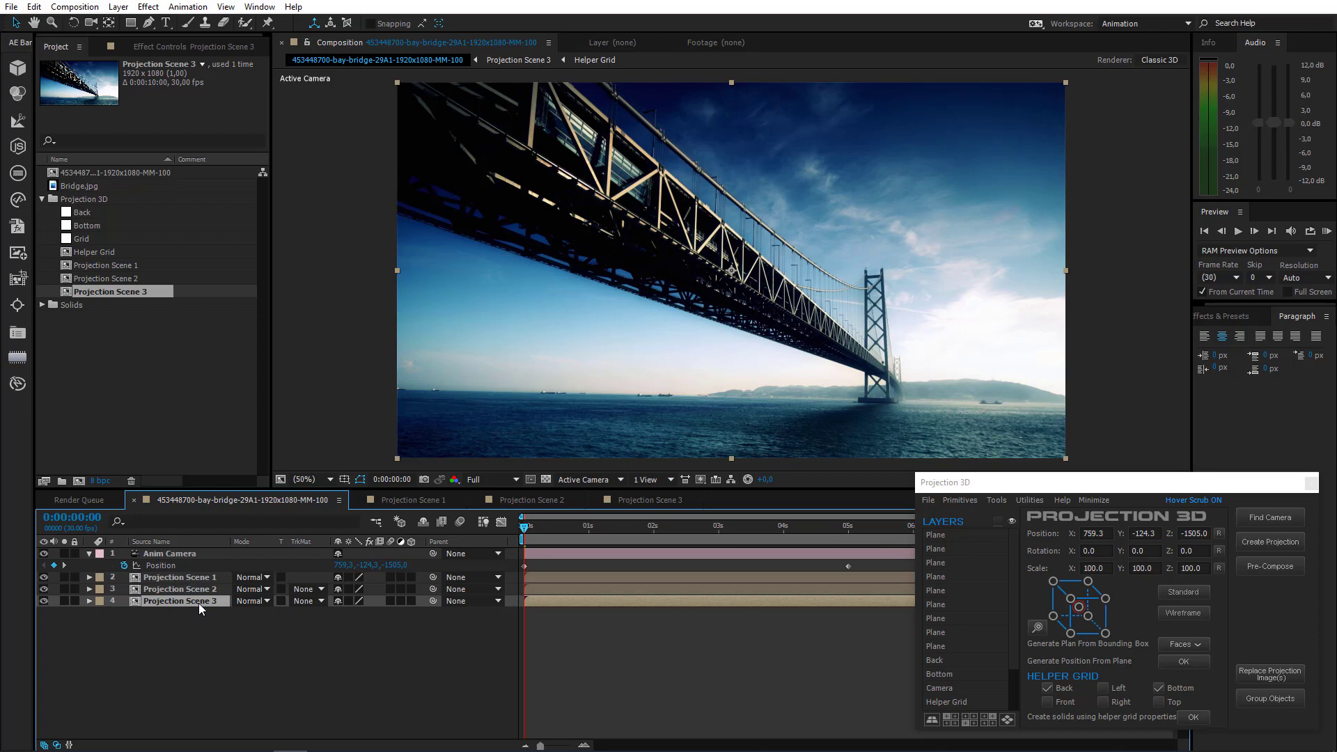
pyautogui.click(1269, 672)
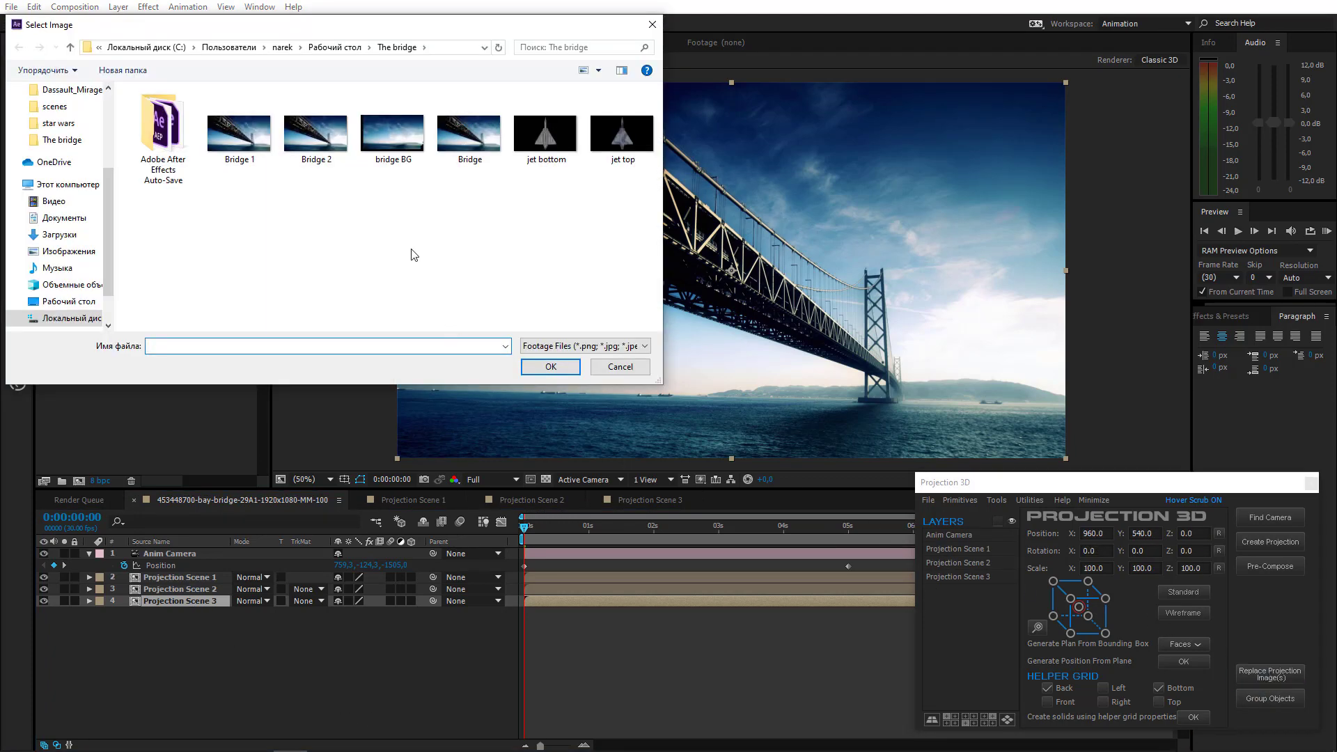
pyautogui.doubleClick(390, 139)
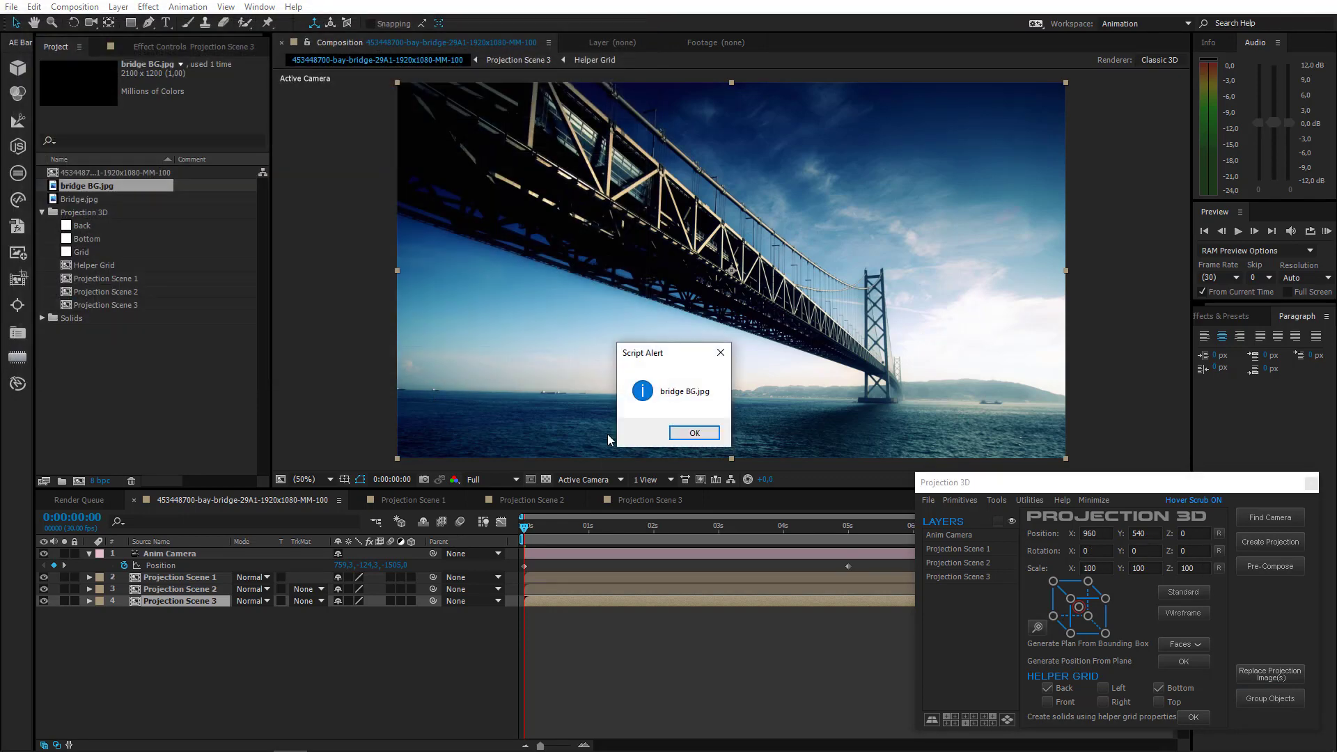
pyautogui.click(699, 433)
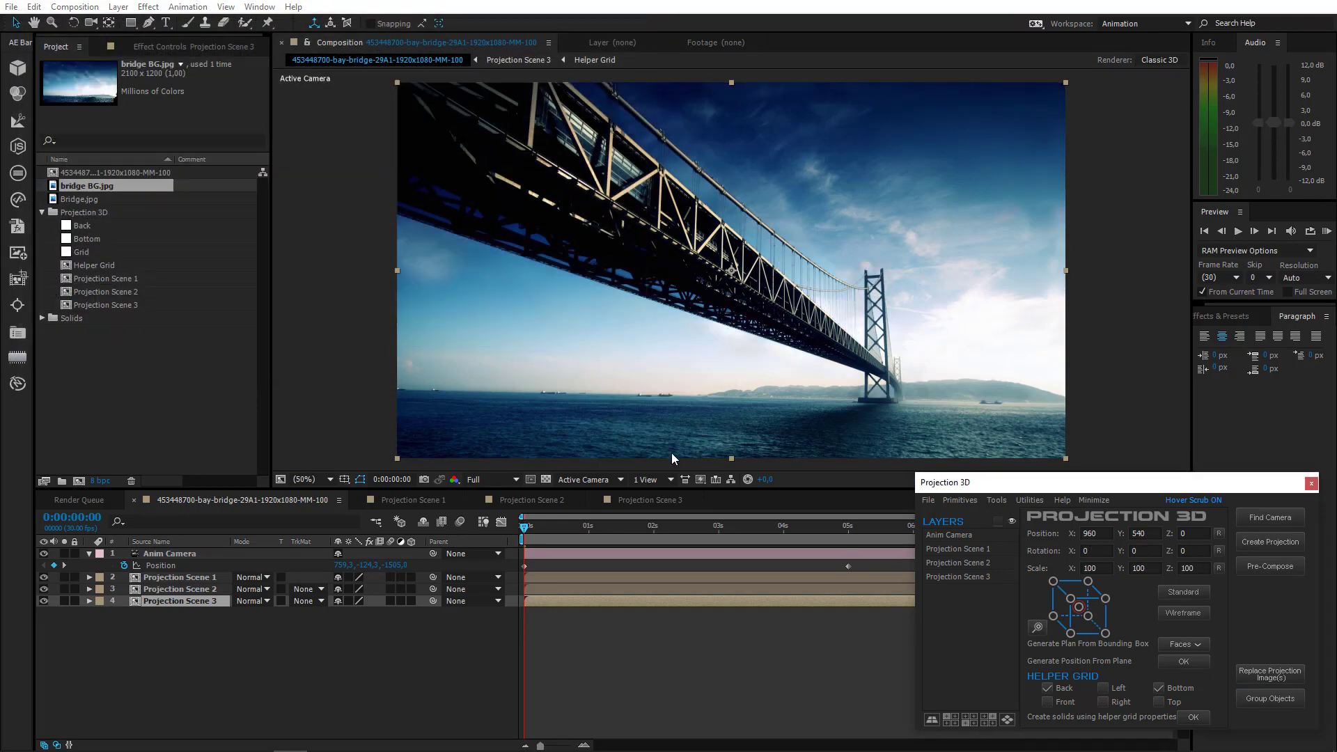
# Replace Projection Scene 2's projection image with Bridge 2
pyautogui.click(213, 590)
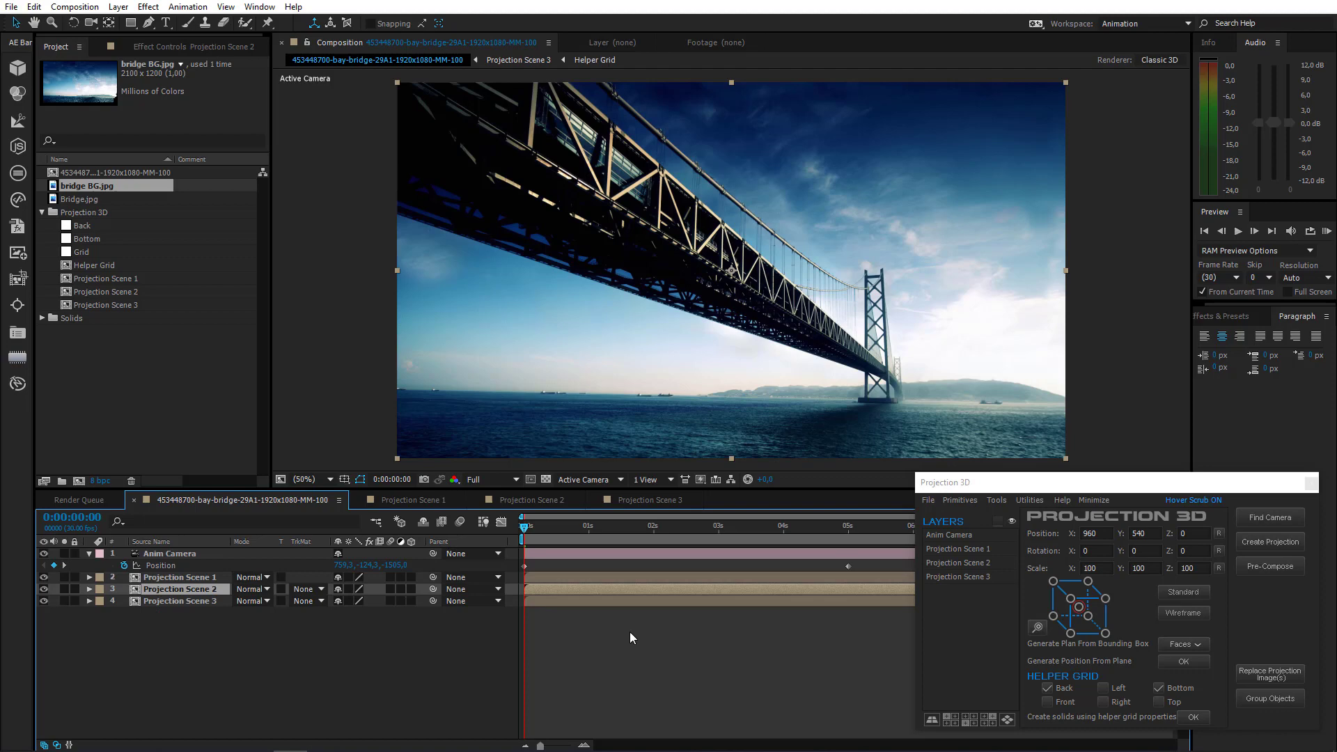
pyautogui.click(1250, 673)
pyautogui.click(329, 137)
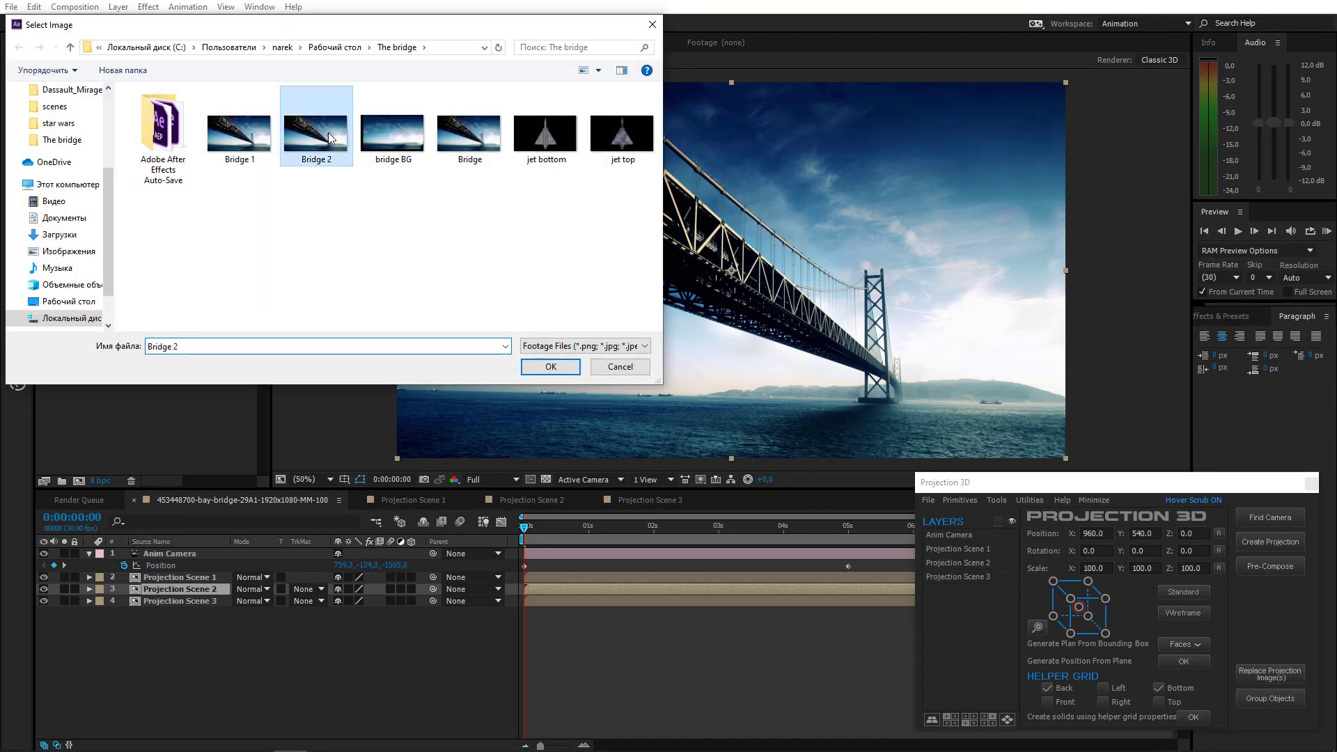
pyautogui.doubleClick(329, 137)
pyautogui.click(693, 434)
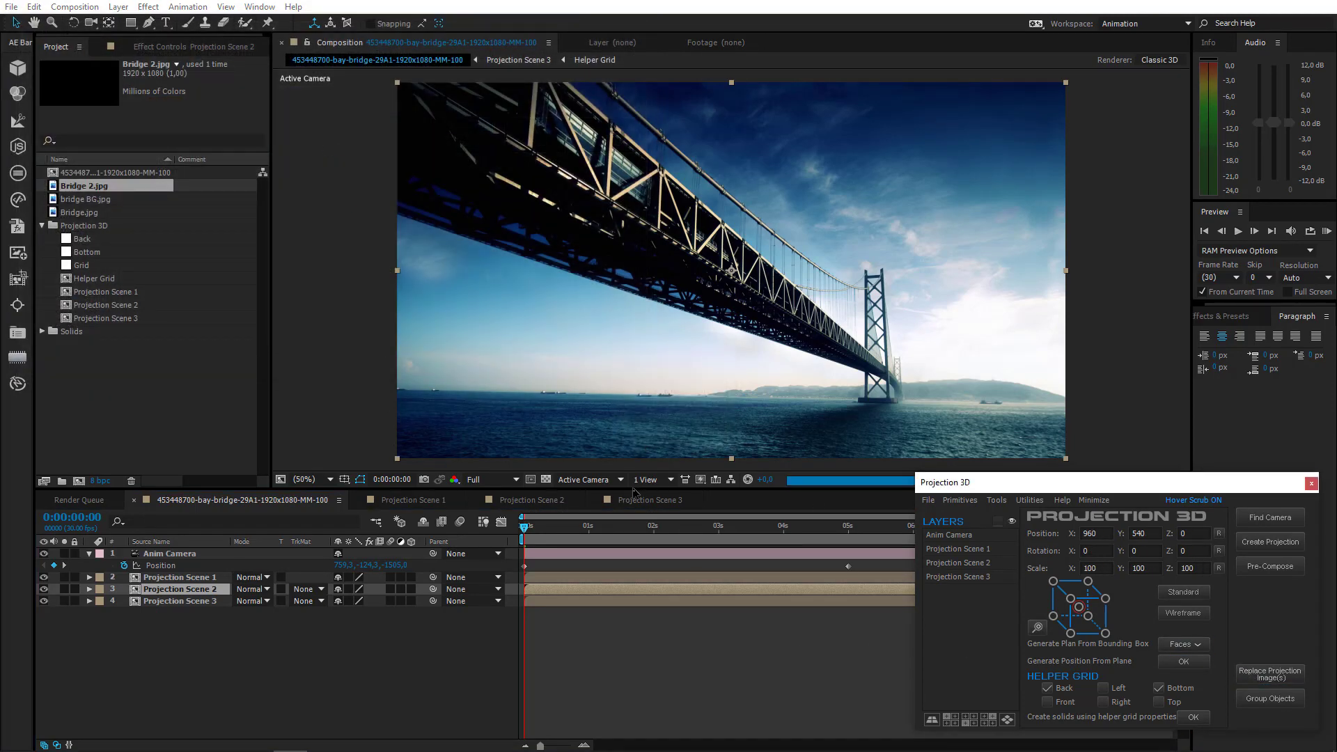
# Replace Projection Scene 1's projection image with Bridge 1
pyautogui.click(208, 577)
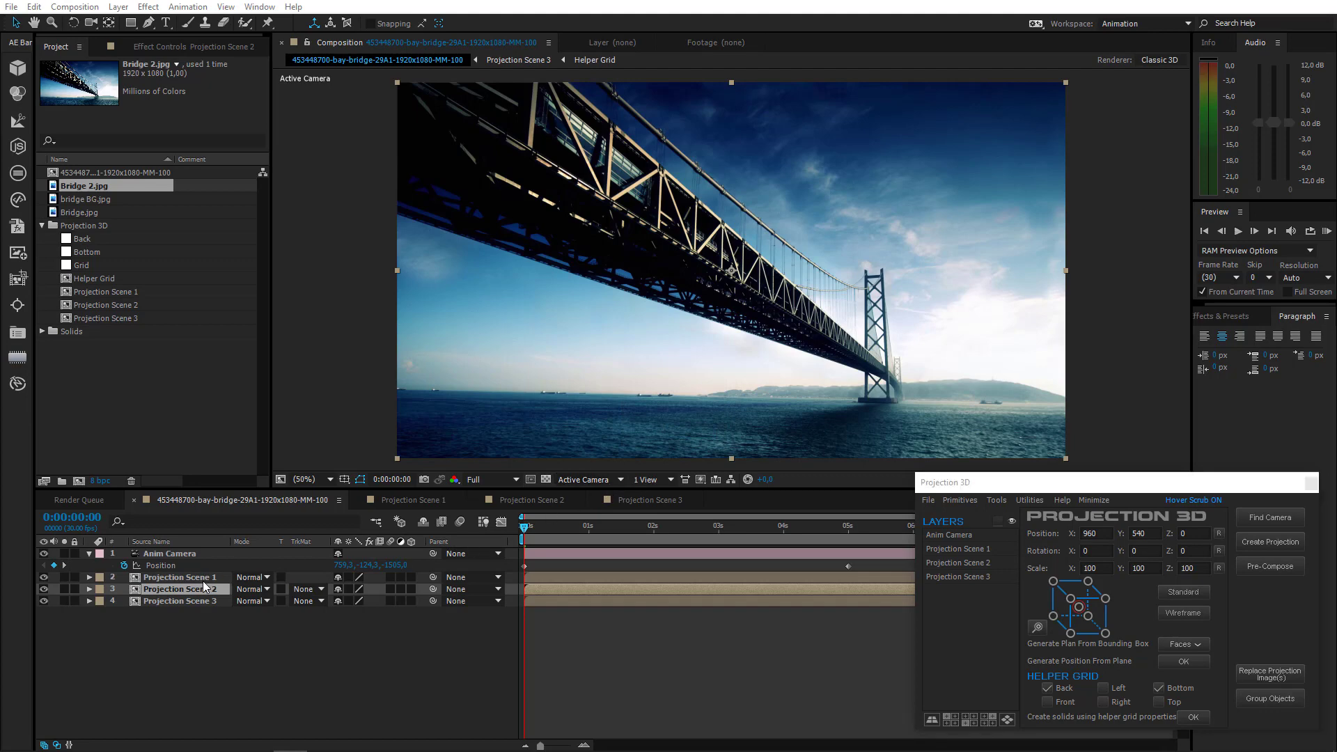
pyautogui.click(1260, 679)
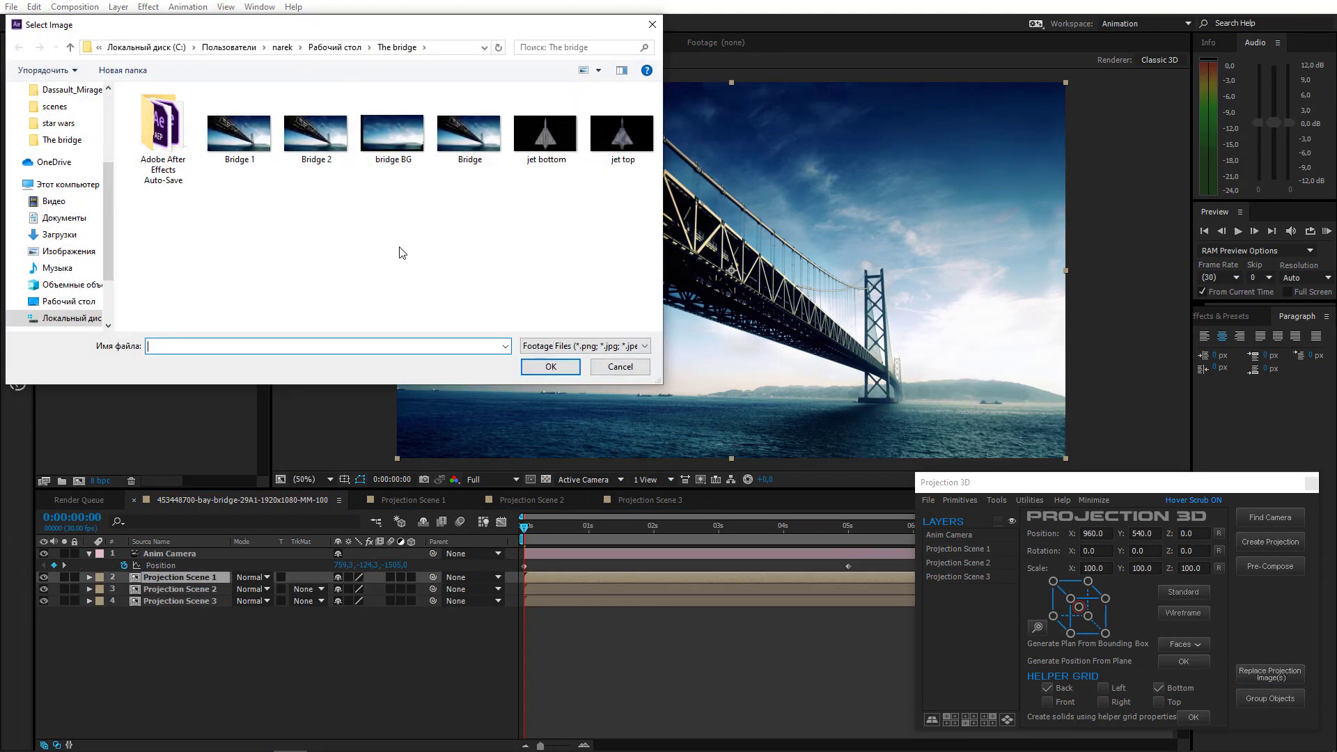
pyautogui.doubleClick(239, 136)
pyautogui.click(691, 433)
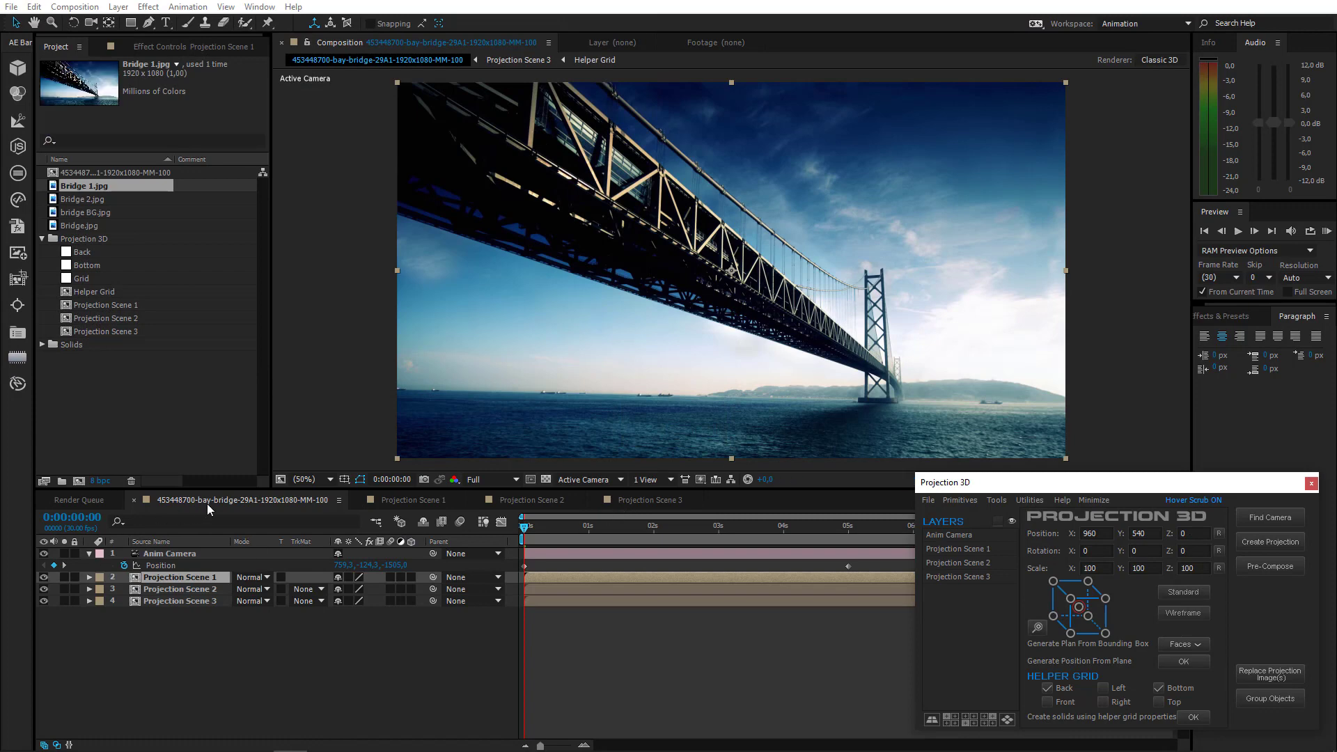
# Solo Projection Scenes 3, 2 and 1 one at a time to inspect each projected part, restoring all layers after each check
pyautogui.click(63, 600)
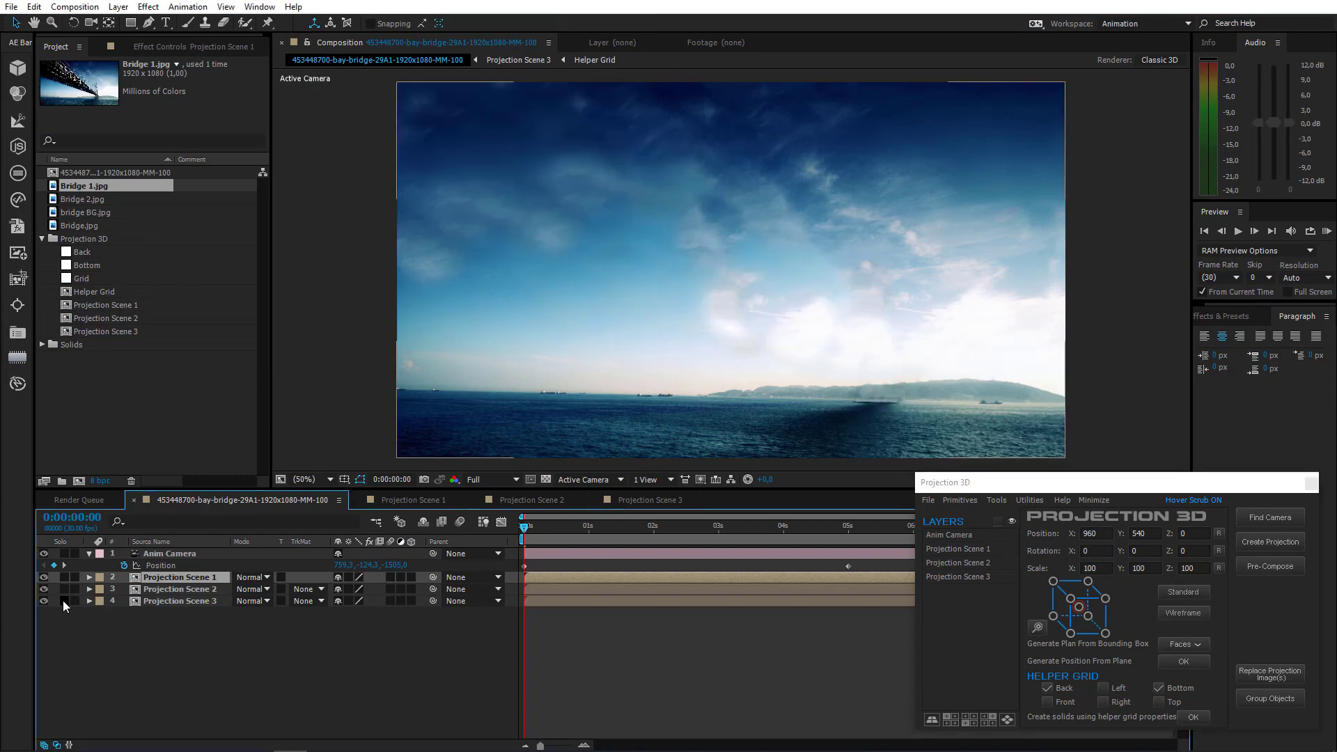
pyautogui.click(63, 600)
pyautogui.click(64, 590)
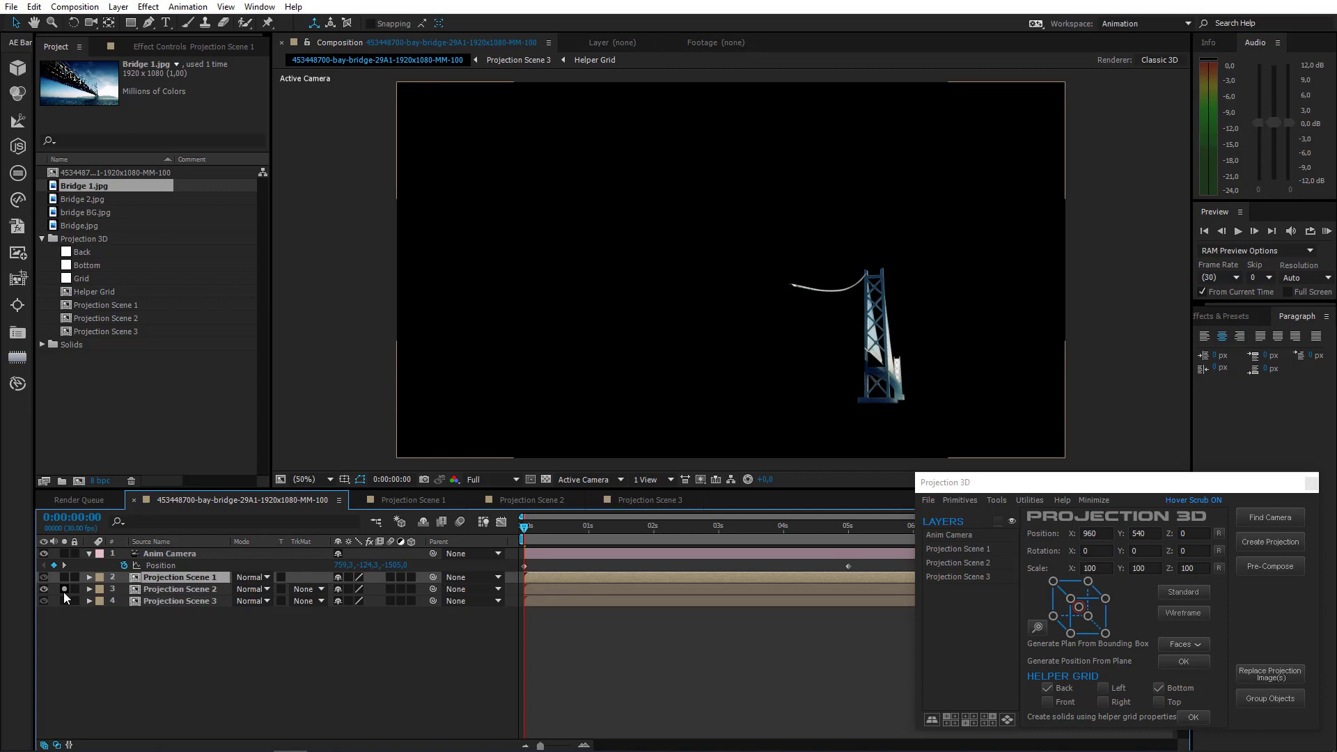
pyautogui.click(64, 590)
pyautogui.click(65, 577)
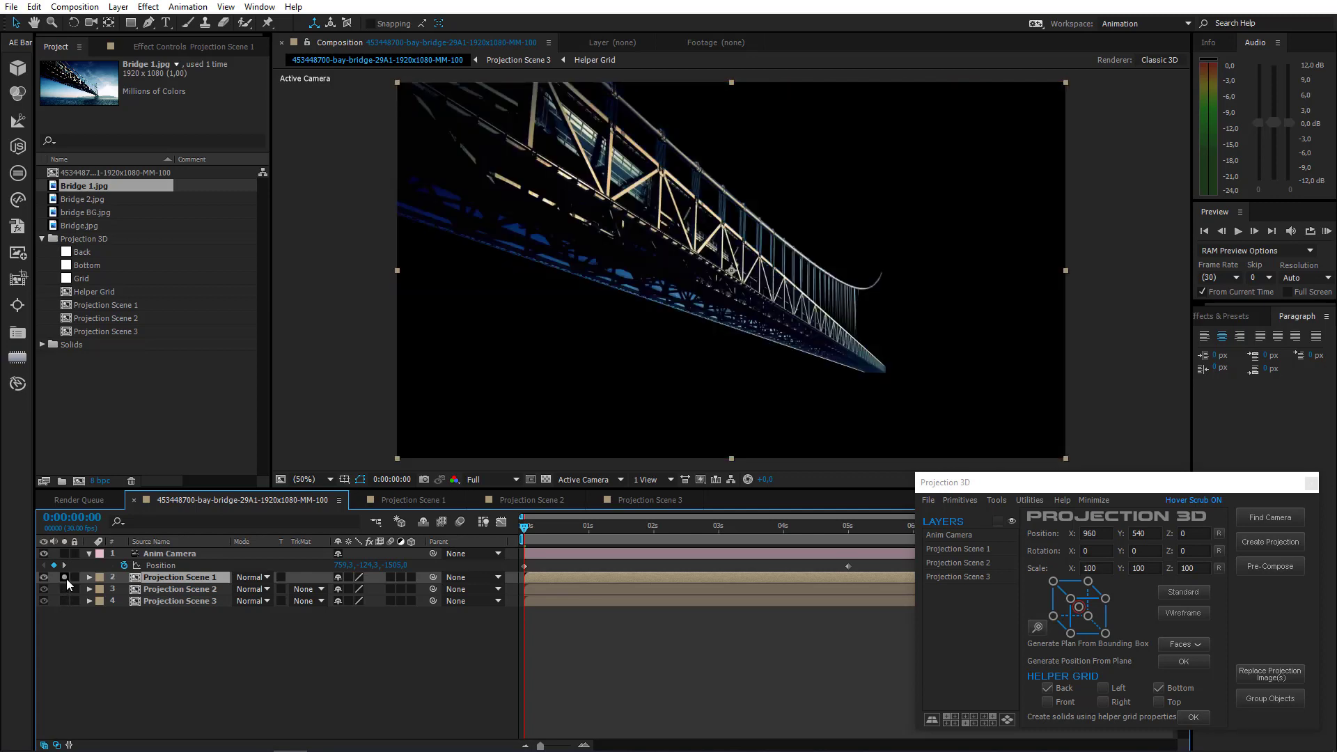
pyautogui.click(64, 577)
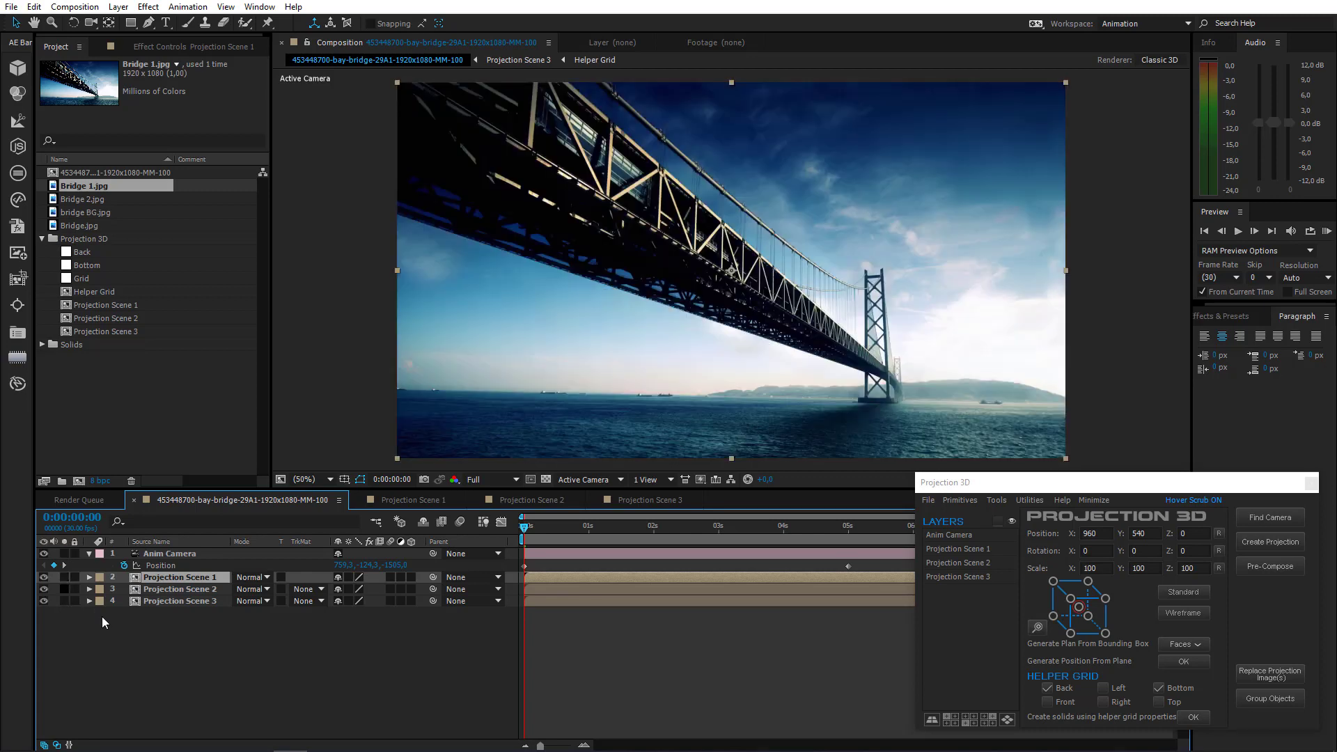
# Deselect the layers and run a RAM preview of the camera animation
pyautogui.click(144, 648)
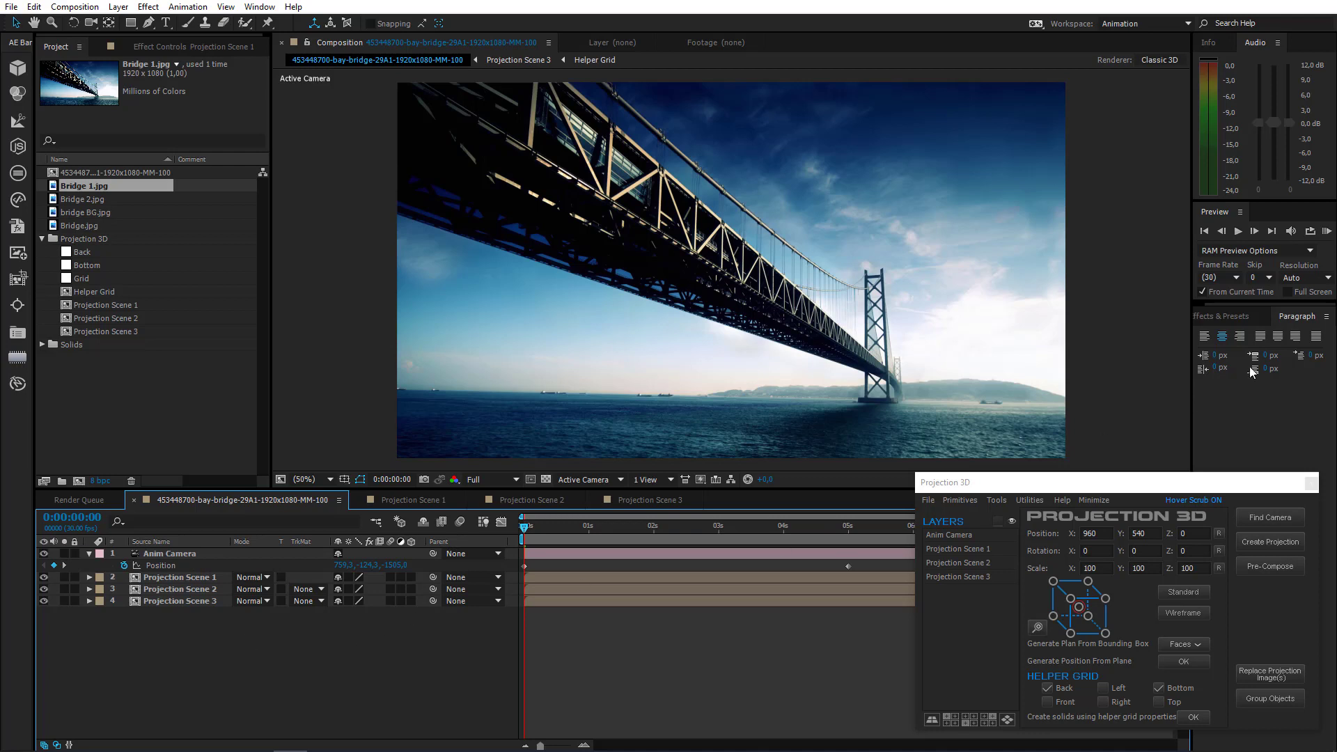
pyautogui.click(1327, 230)
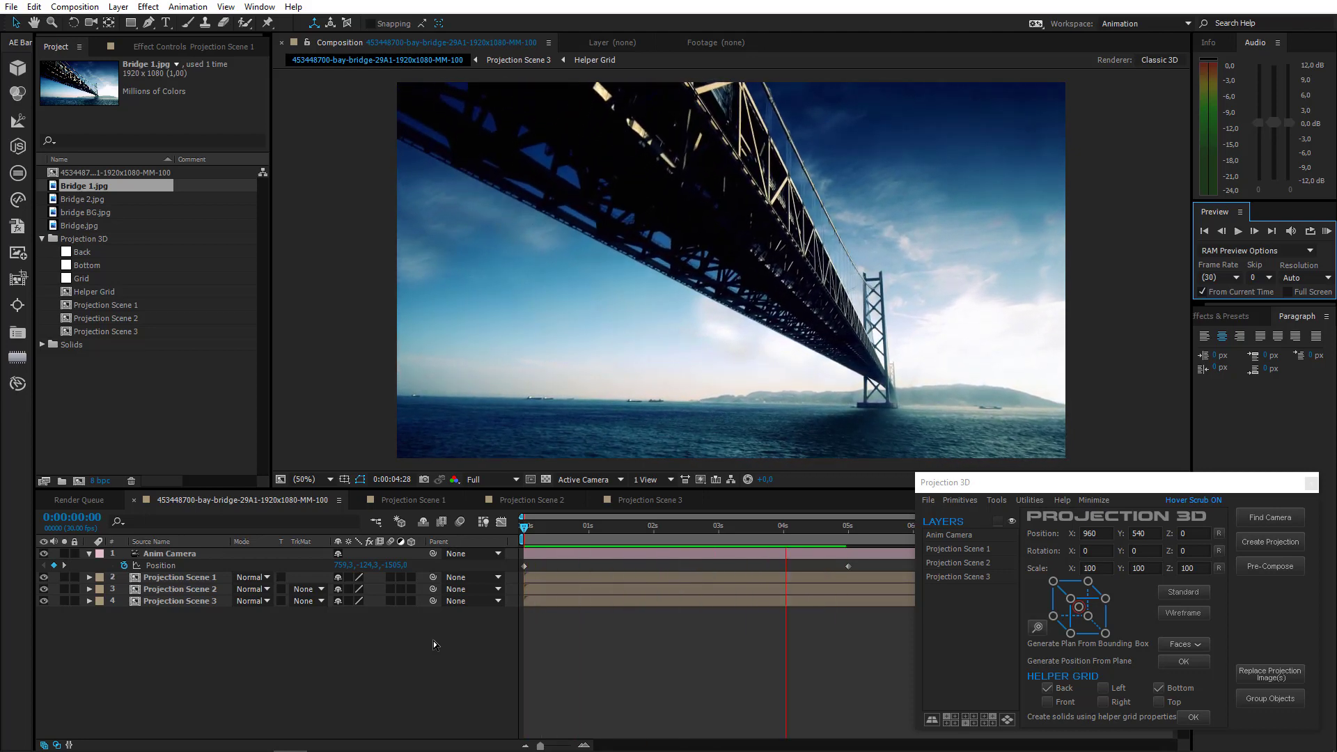
pyautogui.press('space')
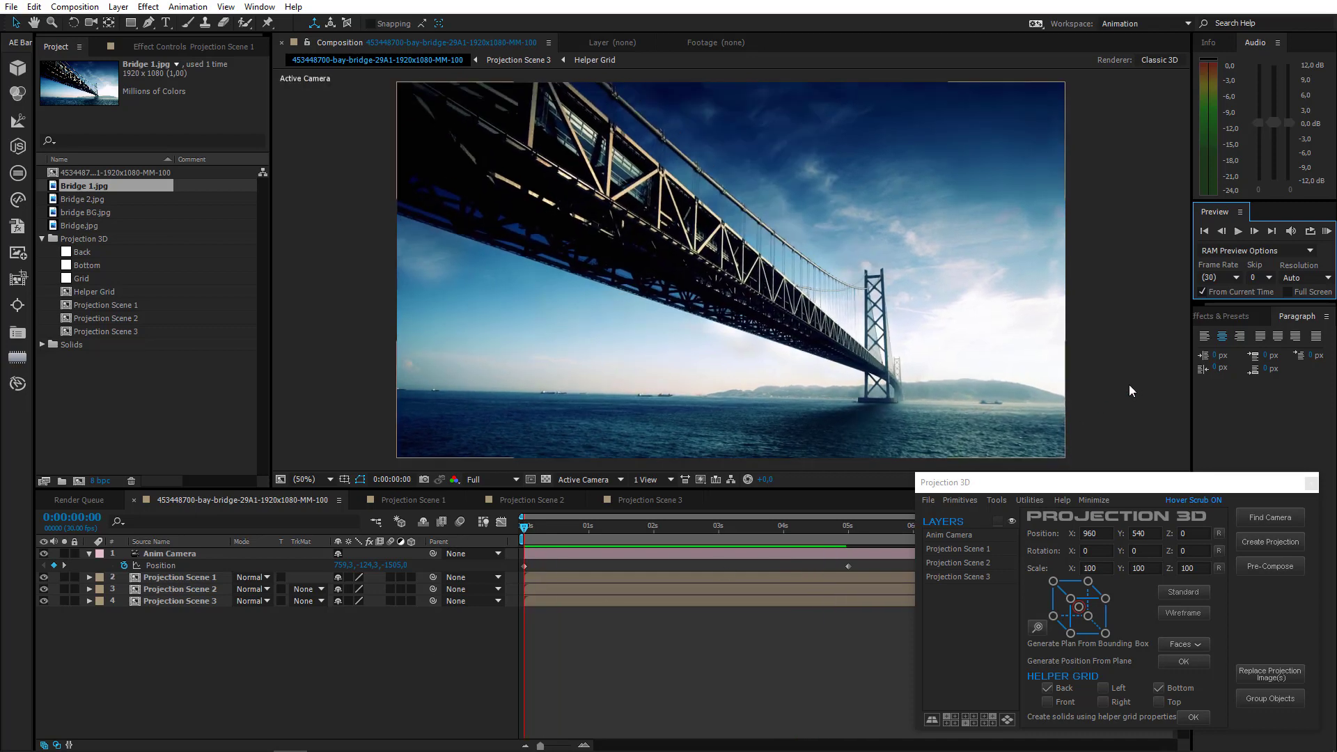
# Enable full-screen preview and play the camera animation with the Projection 3D window minimized, restoring the window after playback
pyautogui.click(1288, 291)
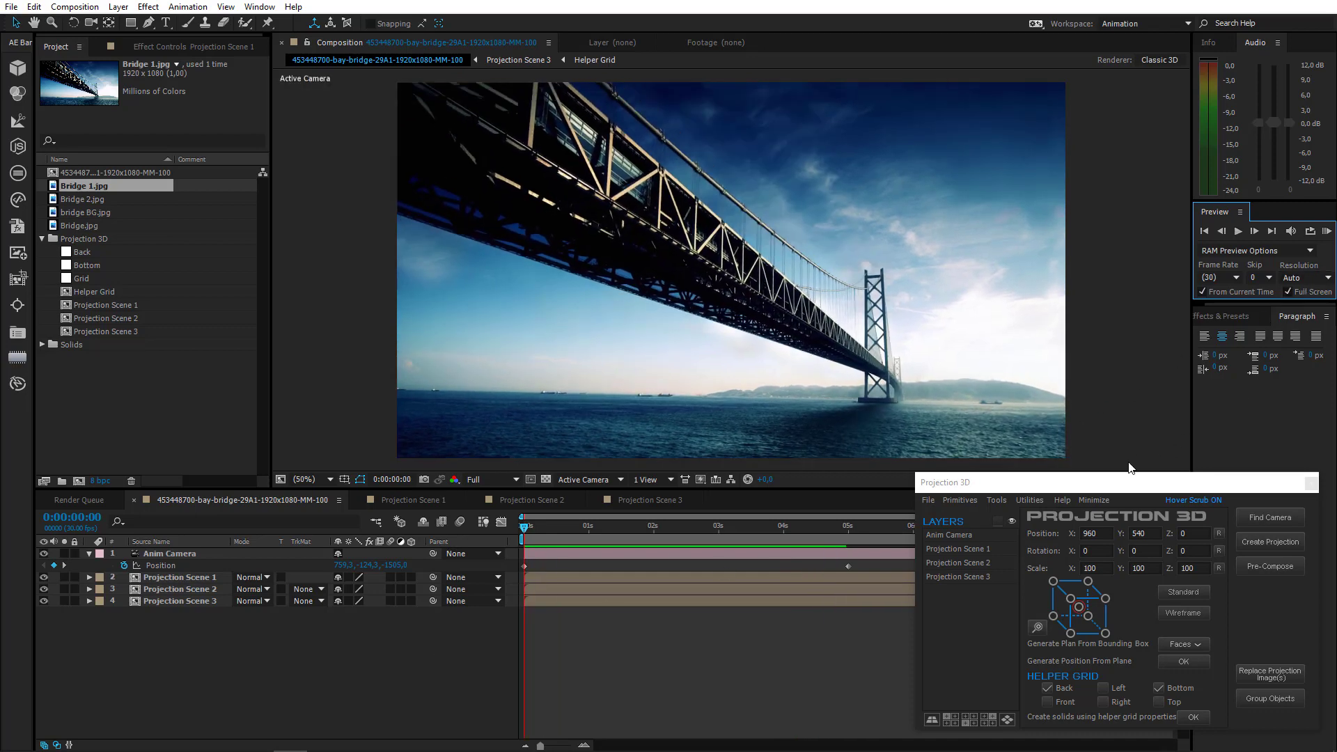
pyautogui.click(1094, 502)
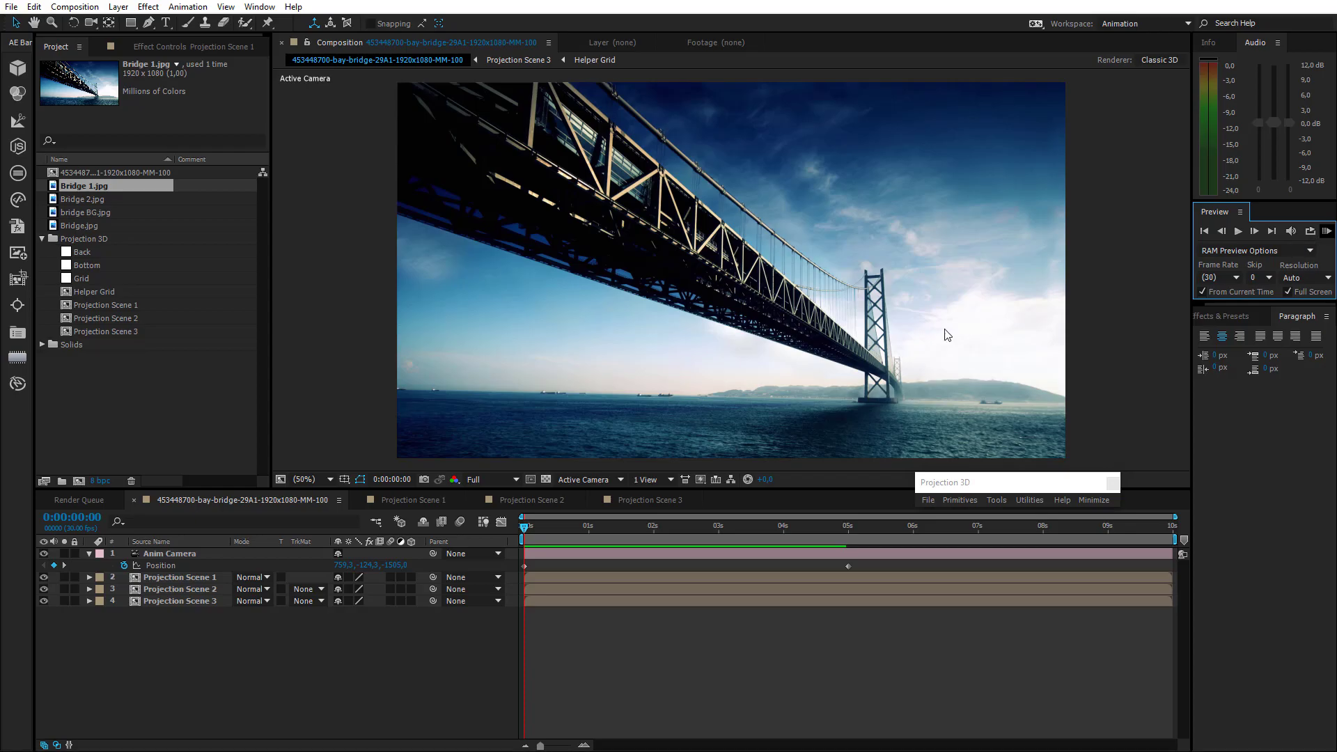
pyautogui.press('KP_0')
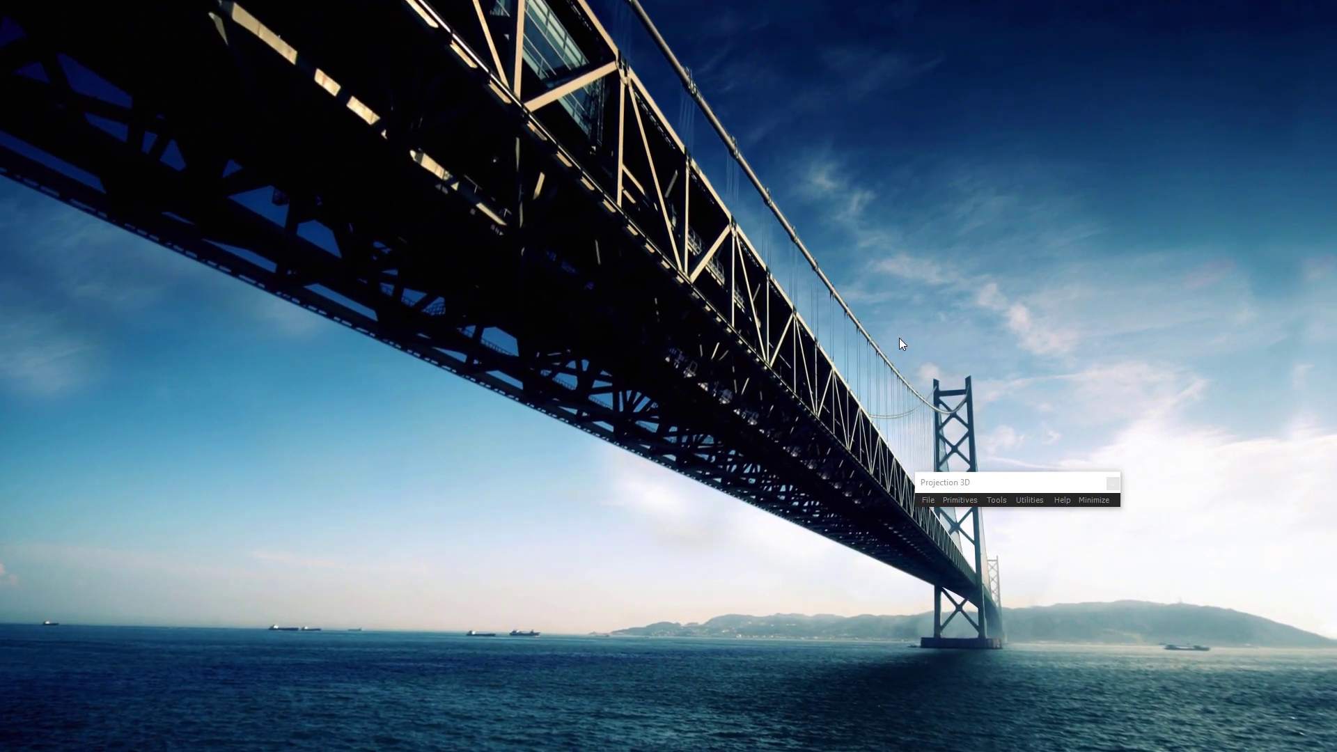
pyautogui.press('space')
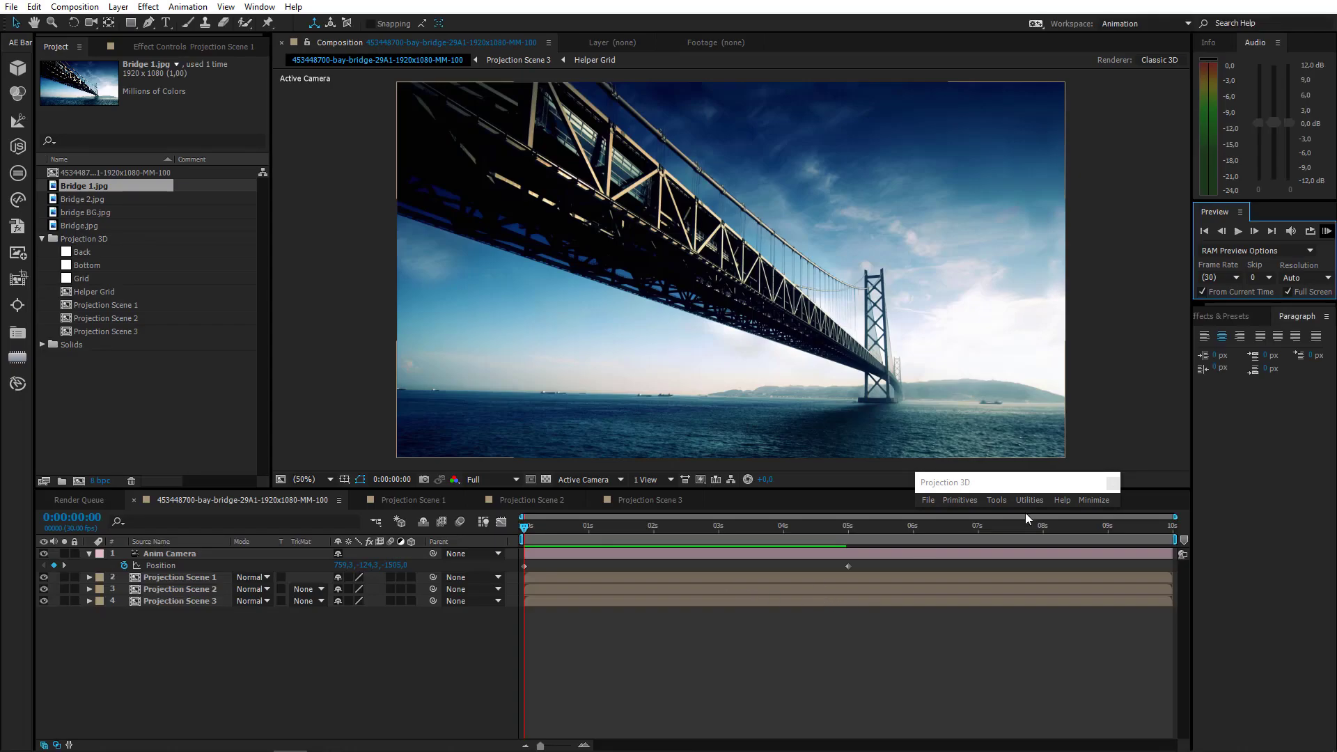
pyautogui.click(1088, 501)
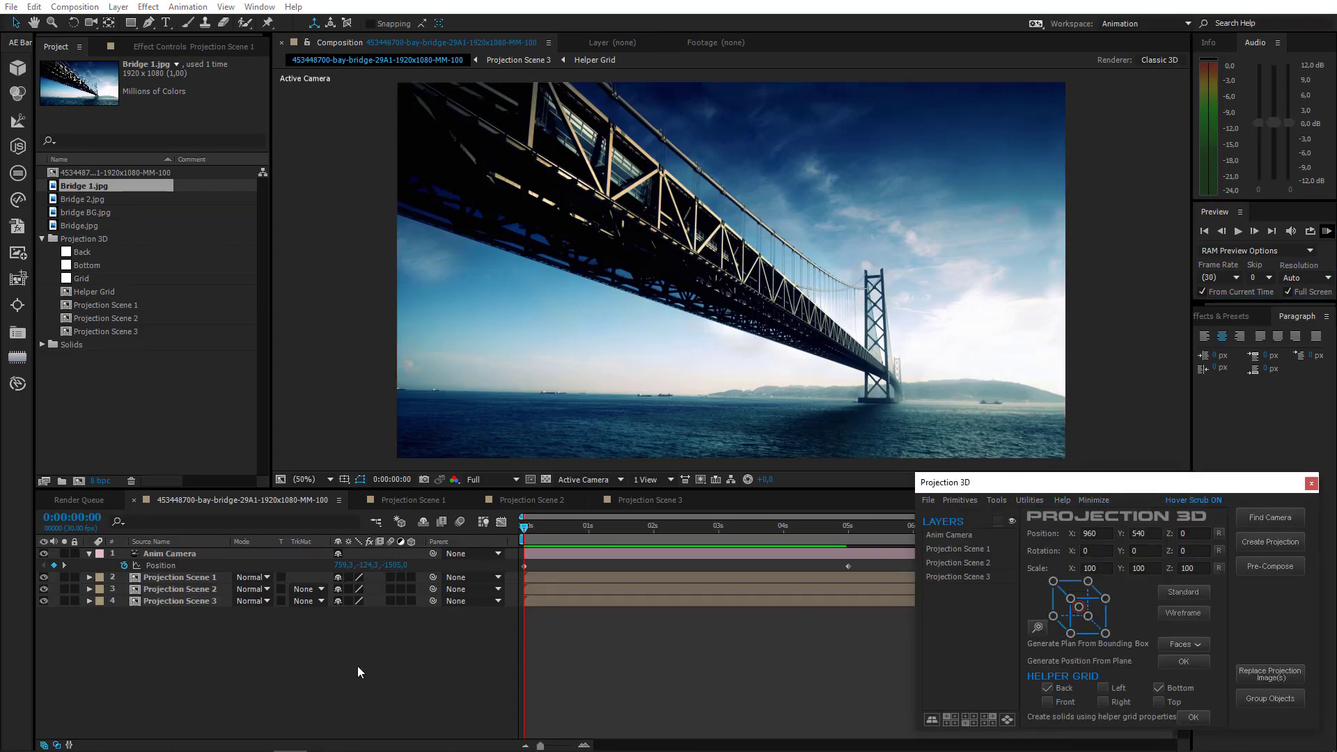
# Duplicate Projection Scene 3 in the project, rename the copy Jet, and add it to the main composition directly above Projection Scene 1
pyautogui.click(236, 658)
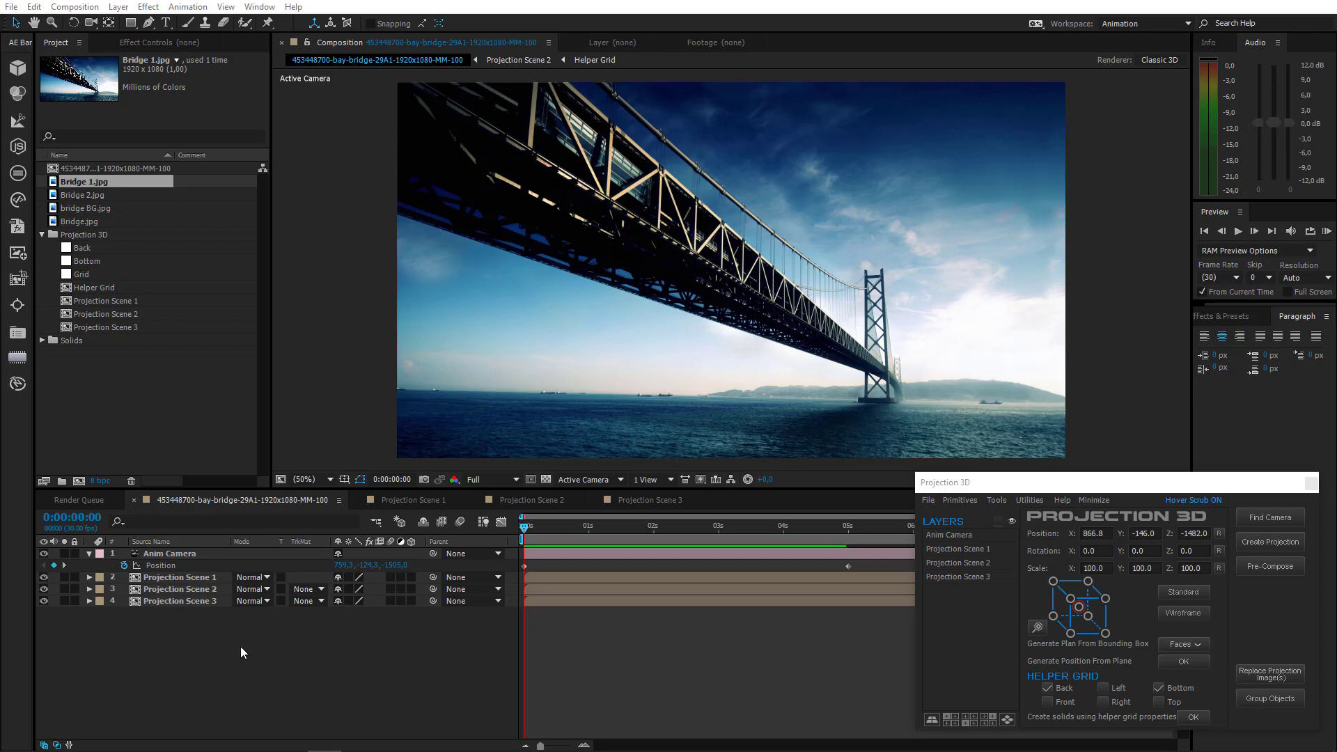
pyautogui.click(126, 332)
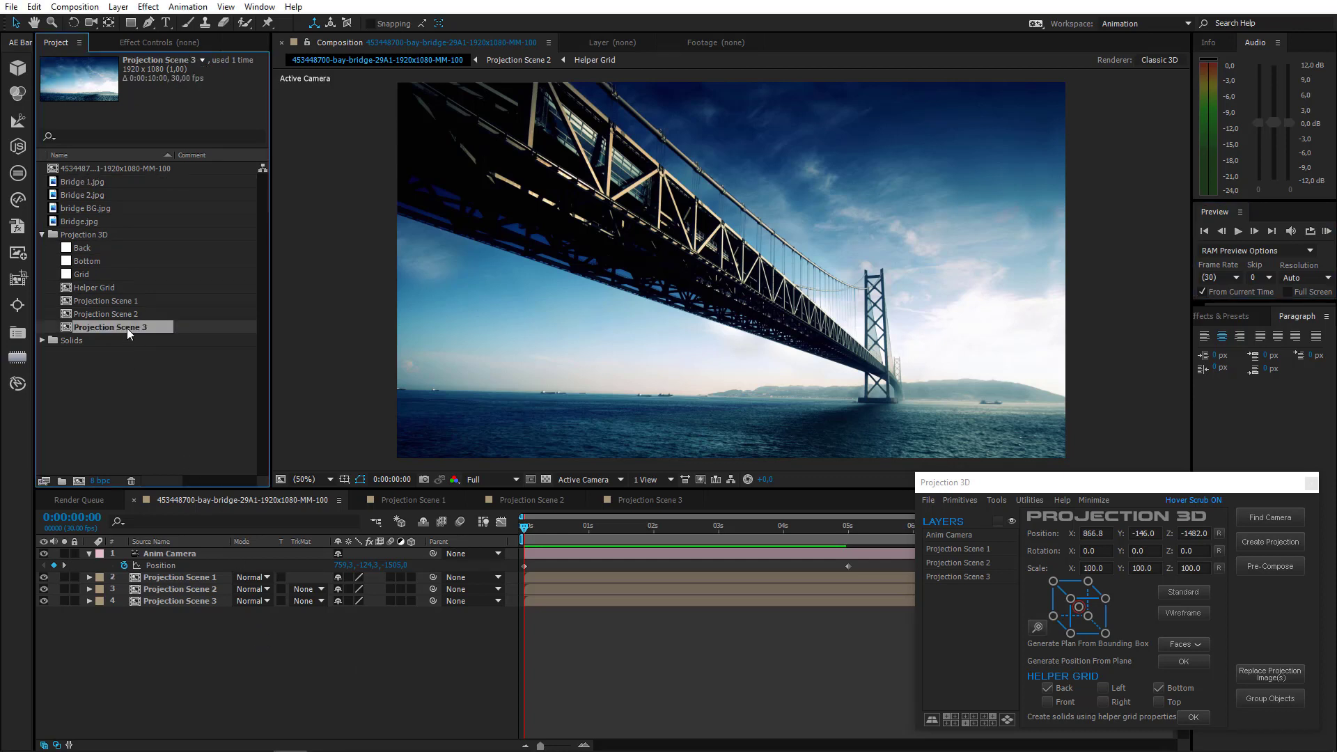
pyautogui.hotkey('ctrl', 'd')
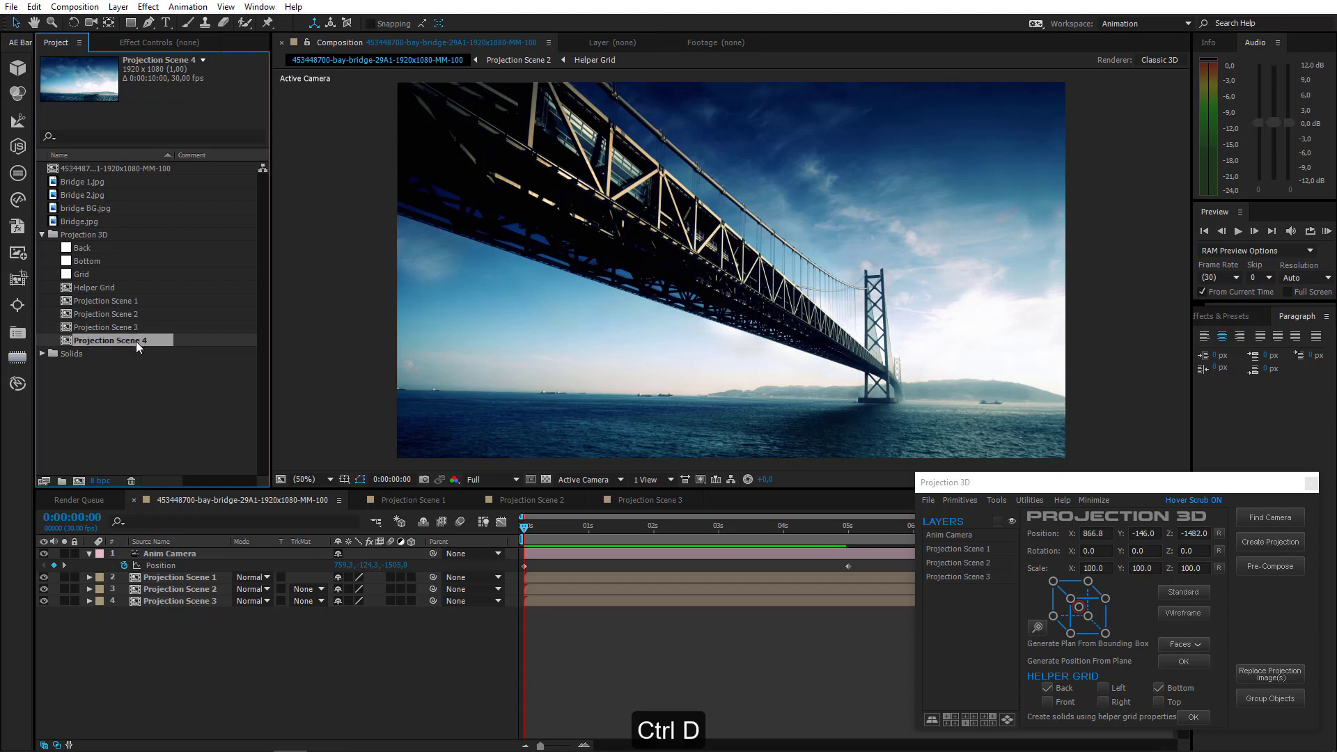
pyautogui.click(136, 338)
pyautogui.write('Jet')
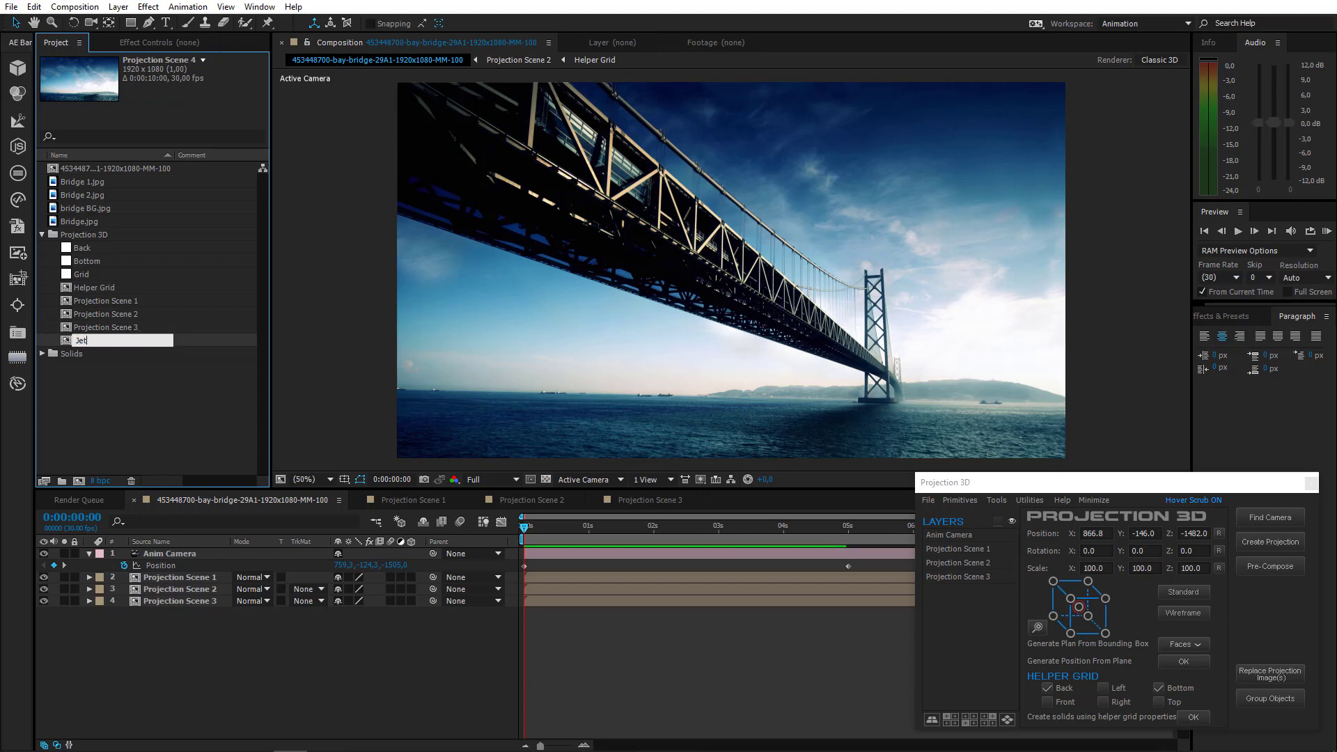
pyautogui.press('Return')
pyautogui.click(85, 303)
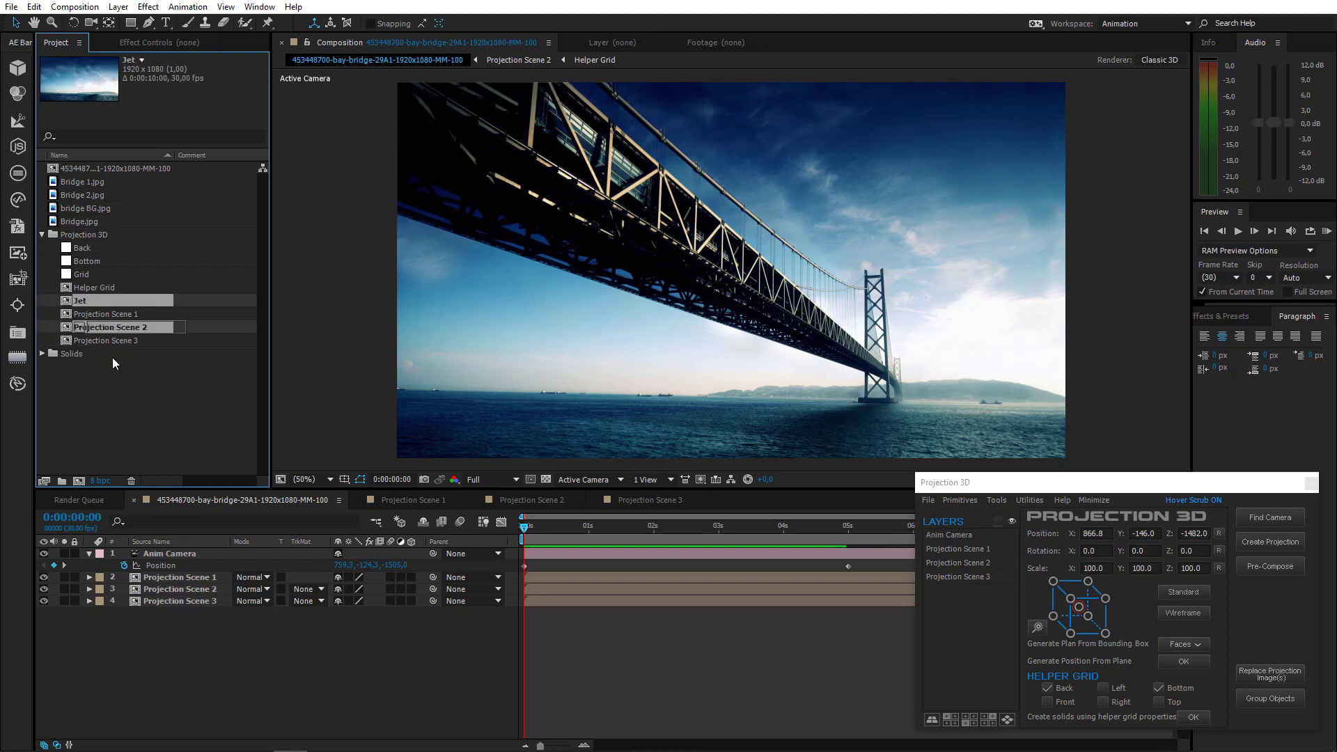
pyautogui.moveTo(209, 575); pyautogui.dragTo(209, 575)
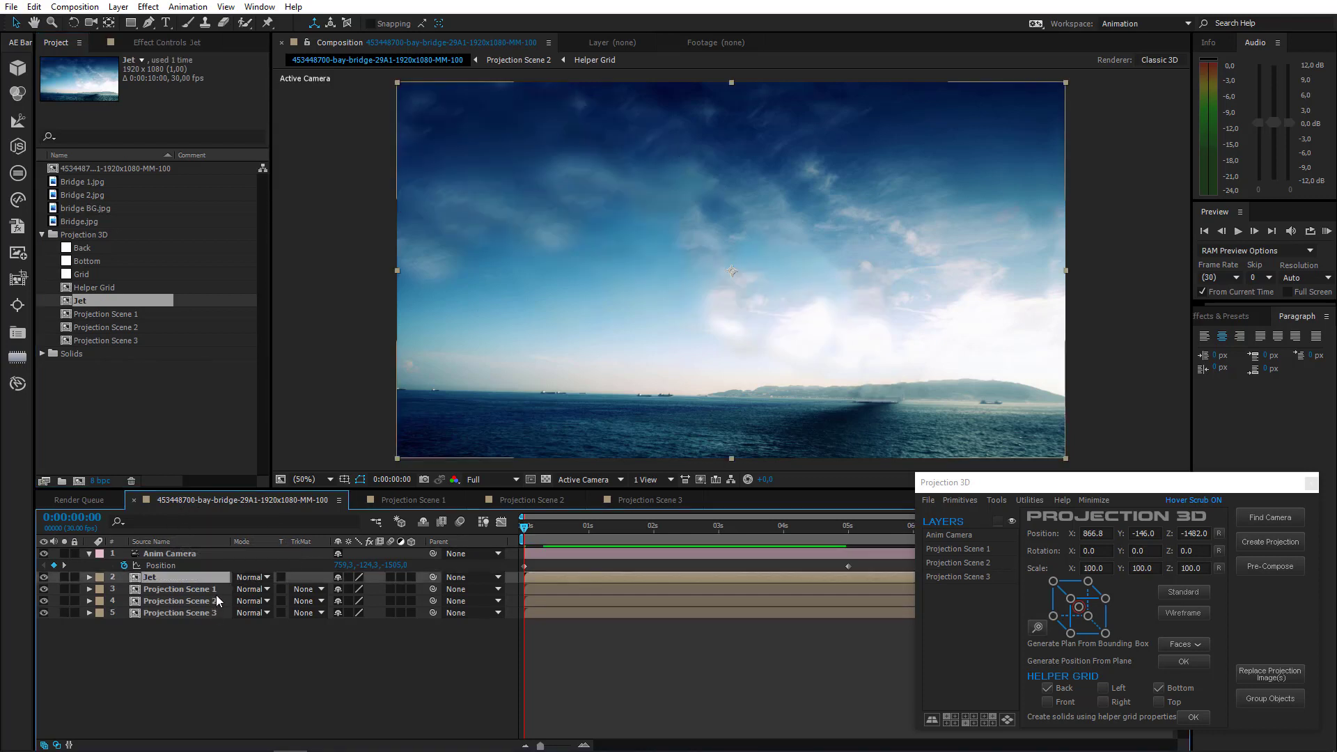
# Open the Jet composition from the main composition and delete its Back and Bottom layers
pyautogui.doubleClick(185, 578)
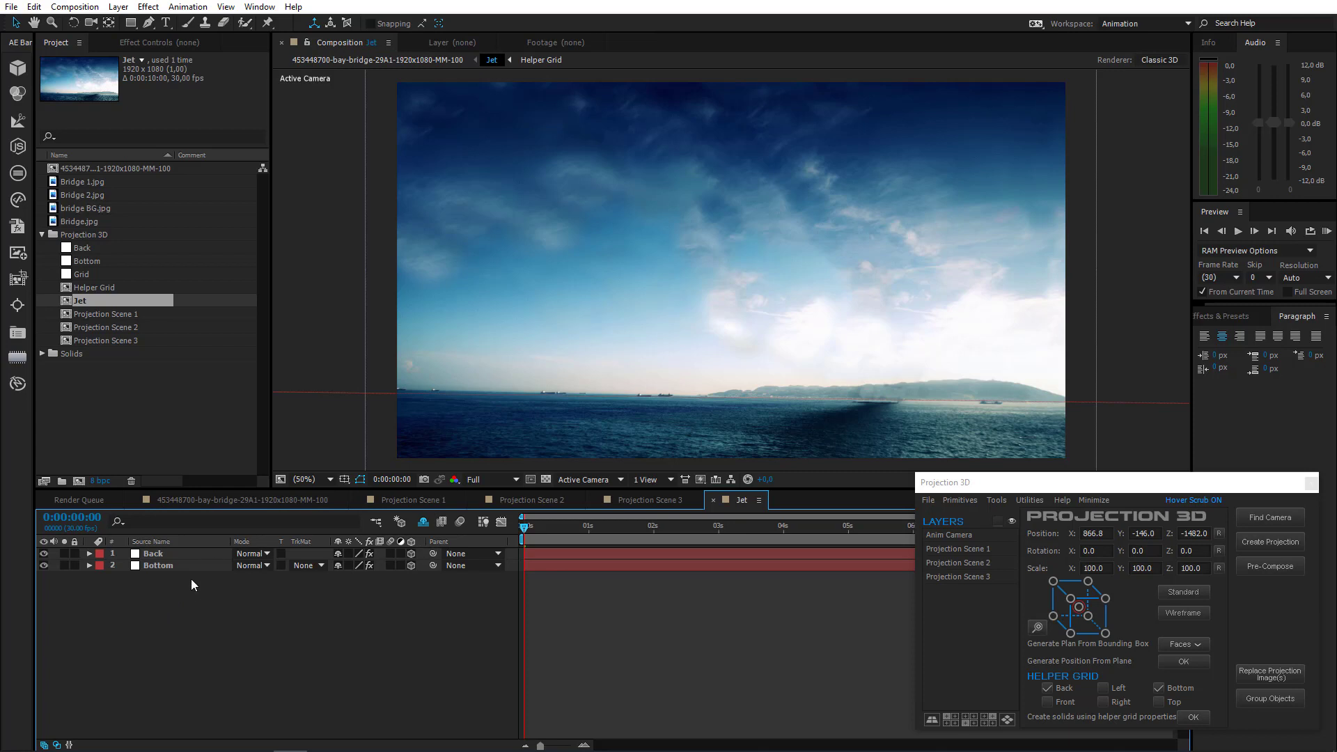
pyautogui.moveTo(191, 578); pyautogui.dragTo(177, 550)
pyautogui.press('Delete')
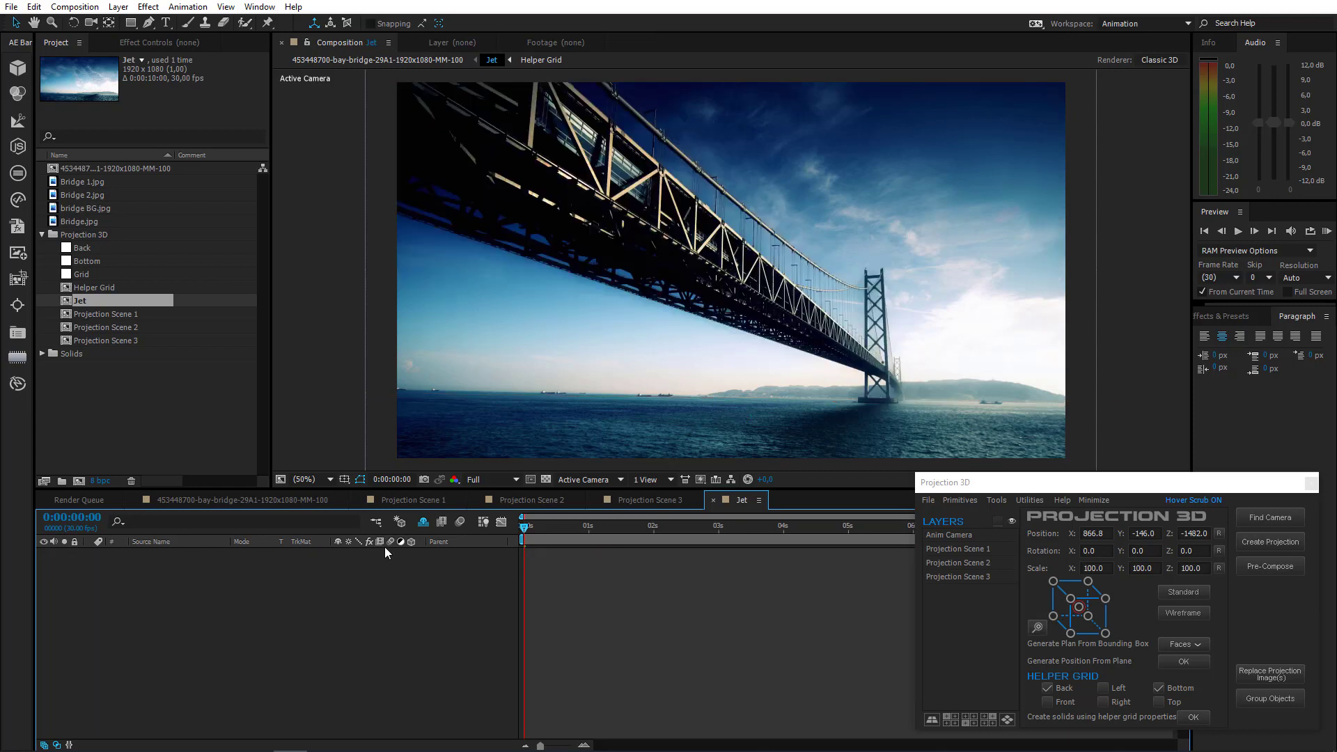
# Reveal the shy layers in the Jet composition and delete bridge BG.jpg, Projector and Projector Camera
pyautogui.click(426, 524)
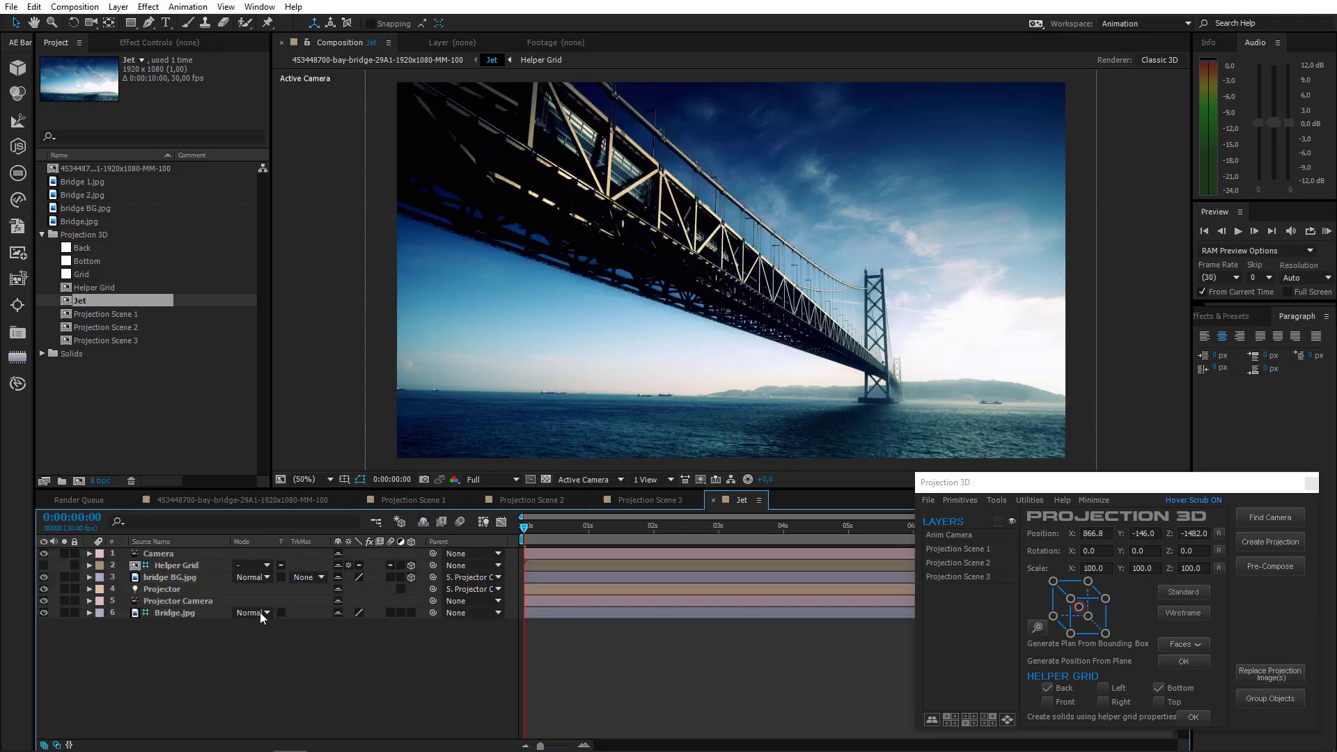
pyautogui.click(169, 579)
pyautogui.press('Delete')
pyautogui.click(168, 582)
pyautogui.press('Delete')
pyautogui.click(169, 579)
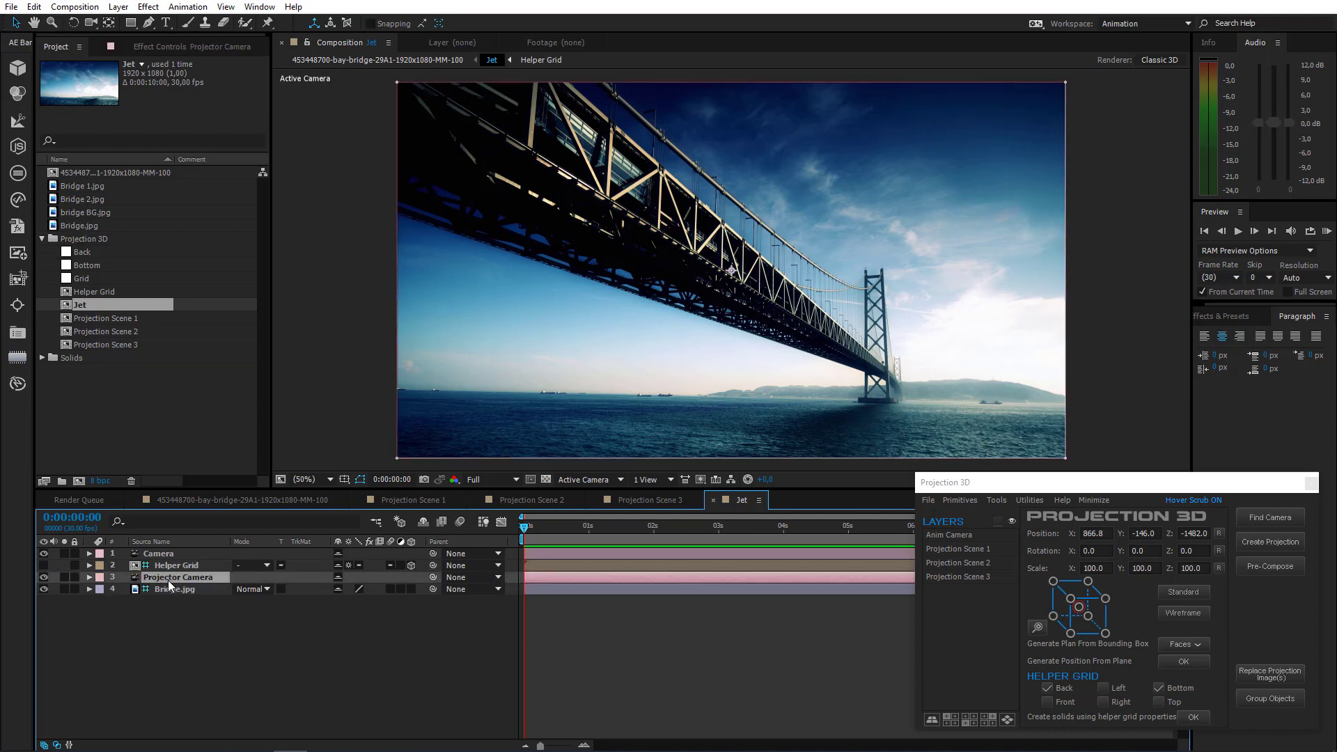
pyautogui.press('Delete')
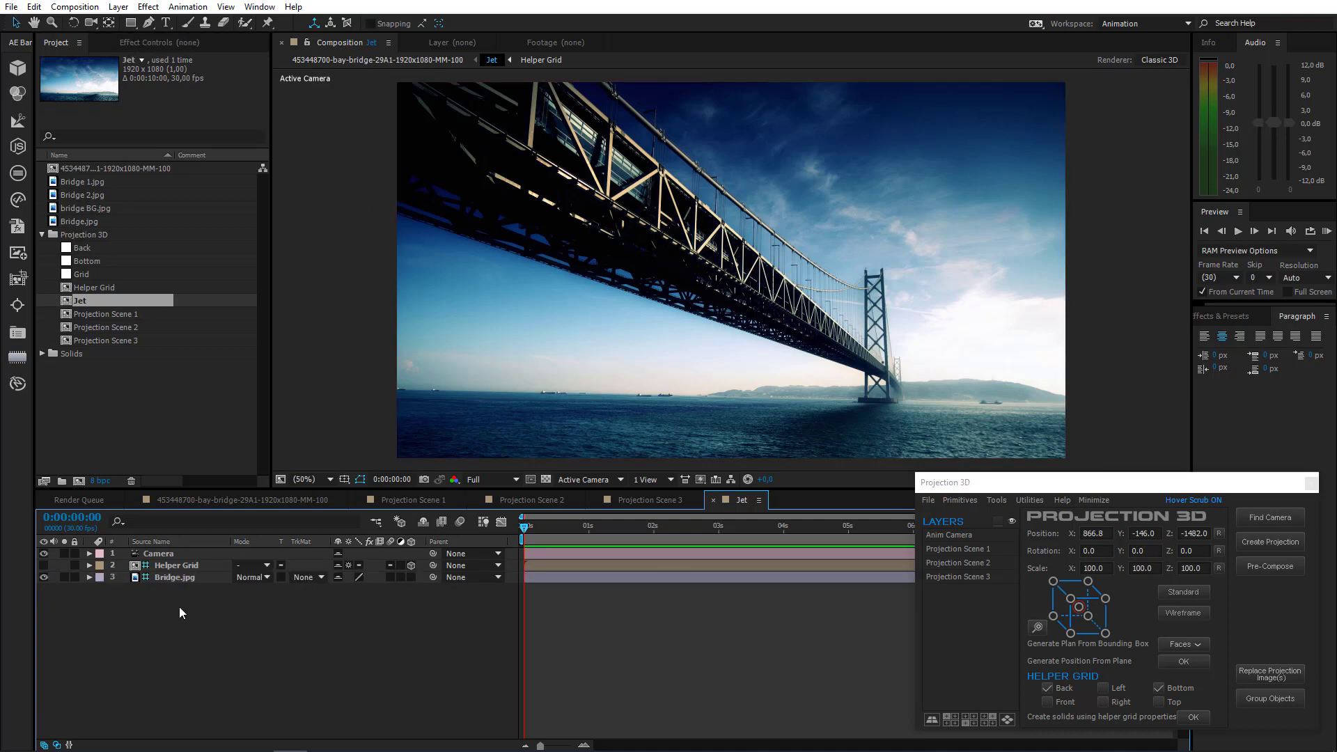
# Import the Jet After Effects project from The bridge folder into the current project
pyautogui.click(11, 6)
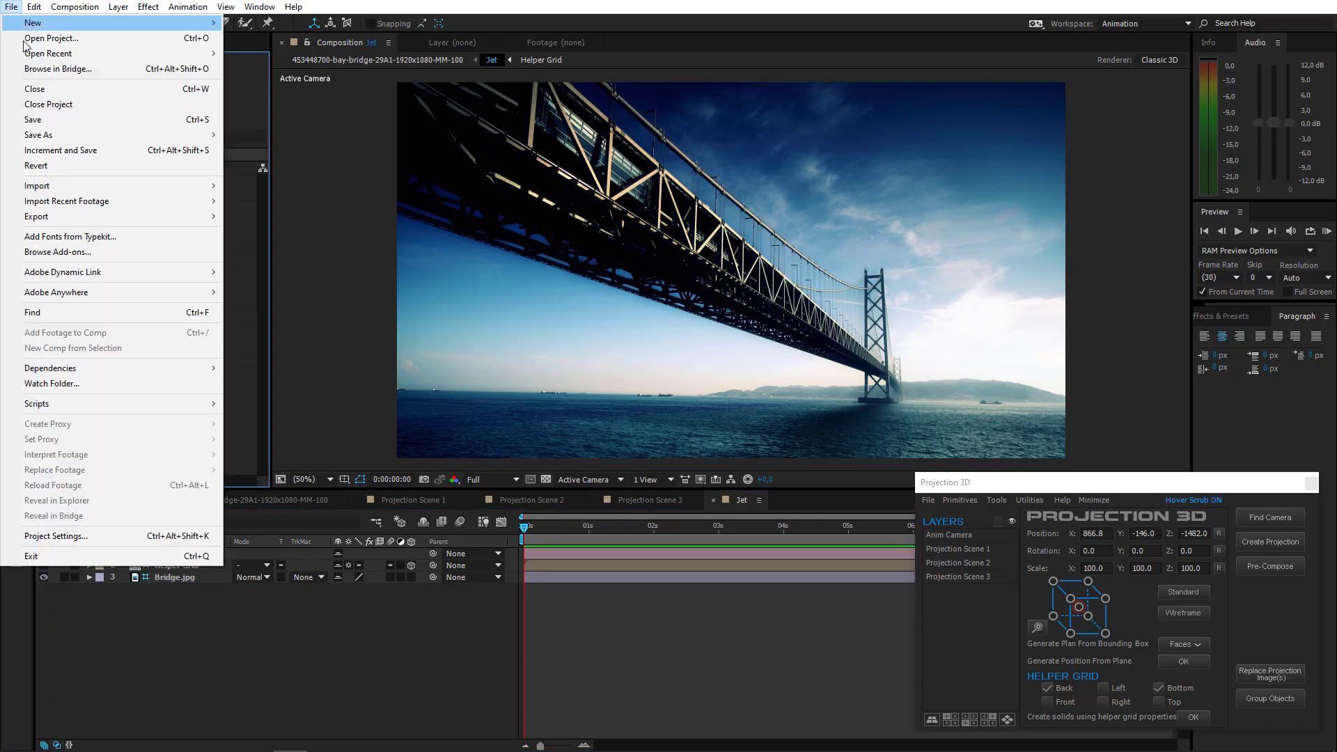
pyautogui.moveTo(199, 185)
pyautogui.click(255, 184)
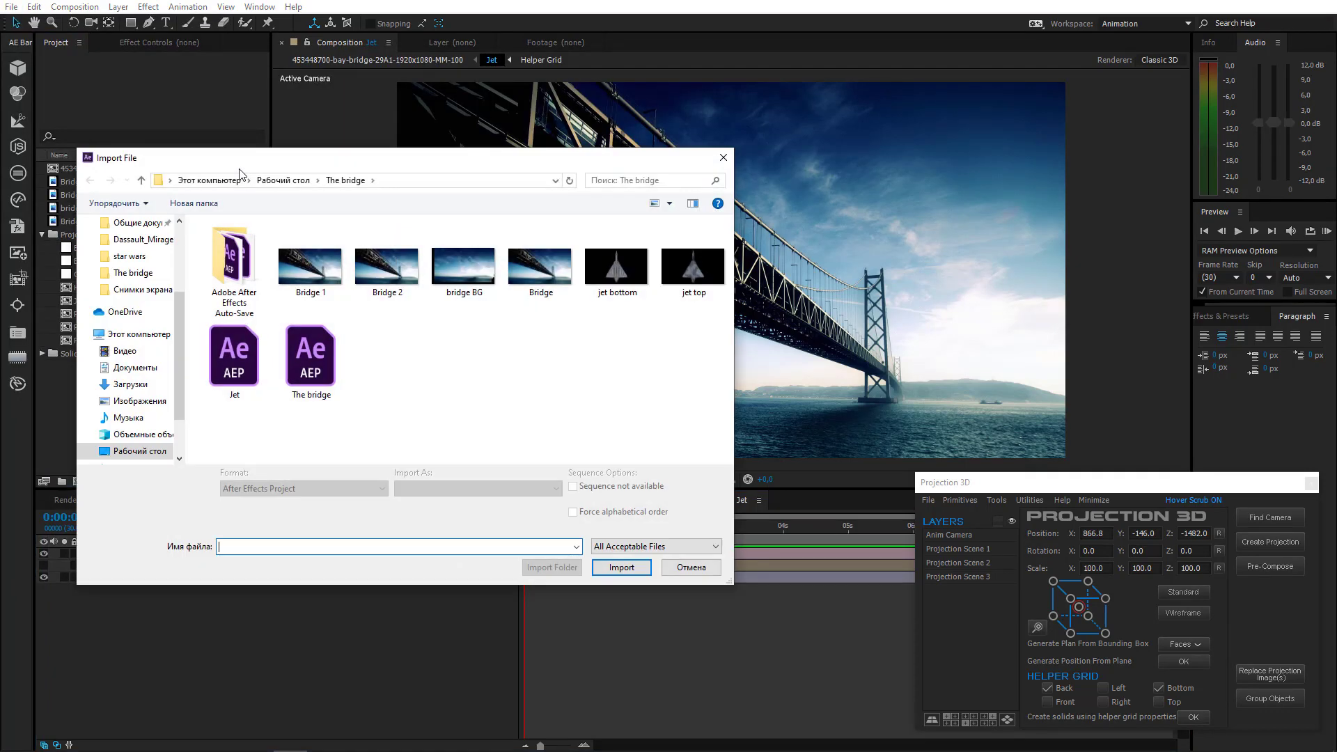
pyautogui.click(234, 357)
pyautogui.click(622, 567)
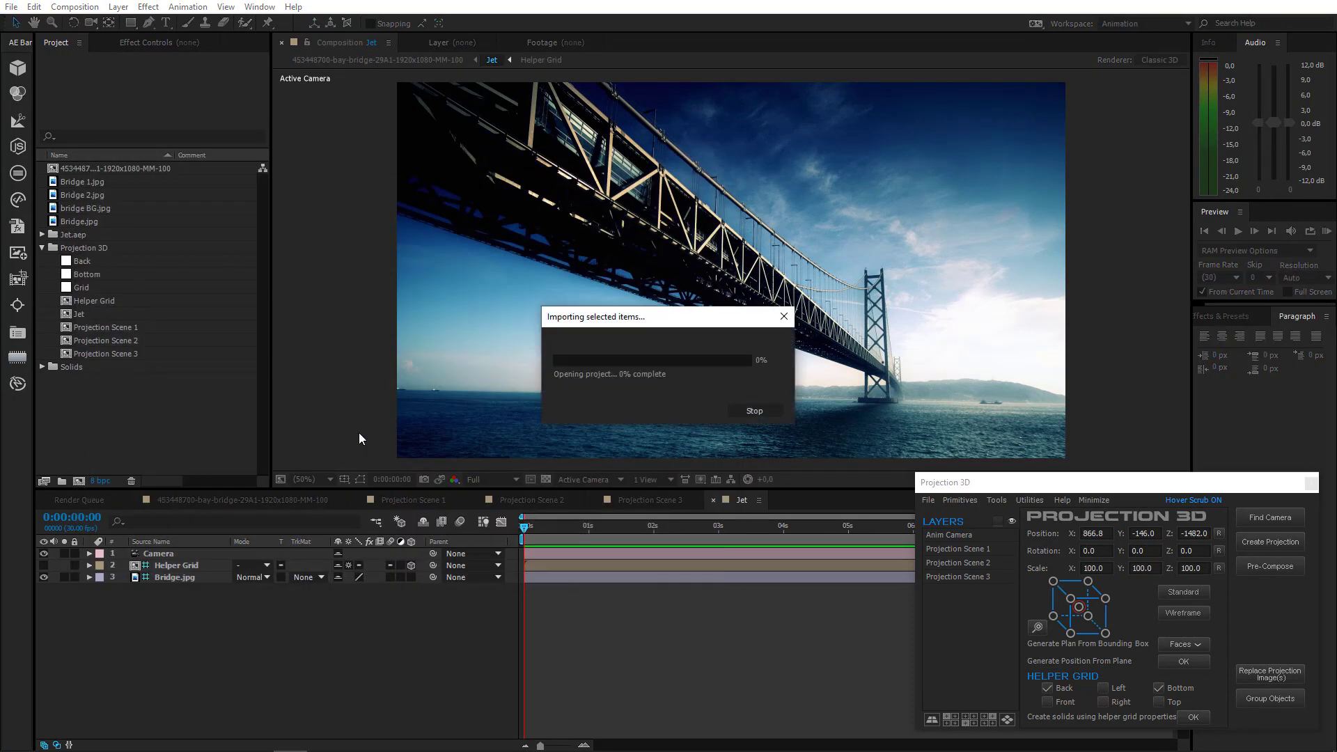
pyautogui.click(114, 420)
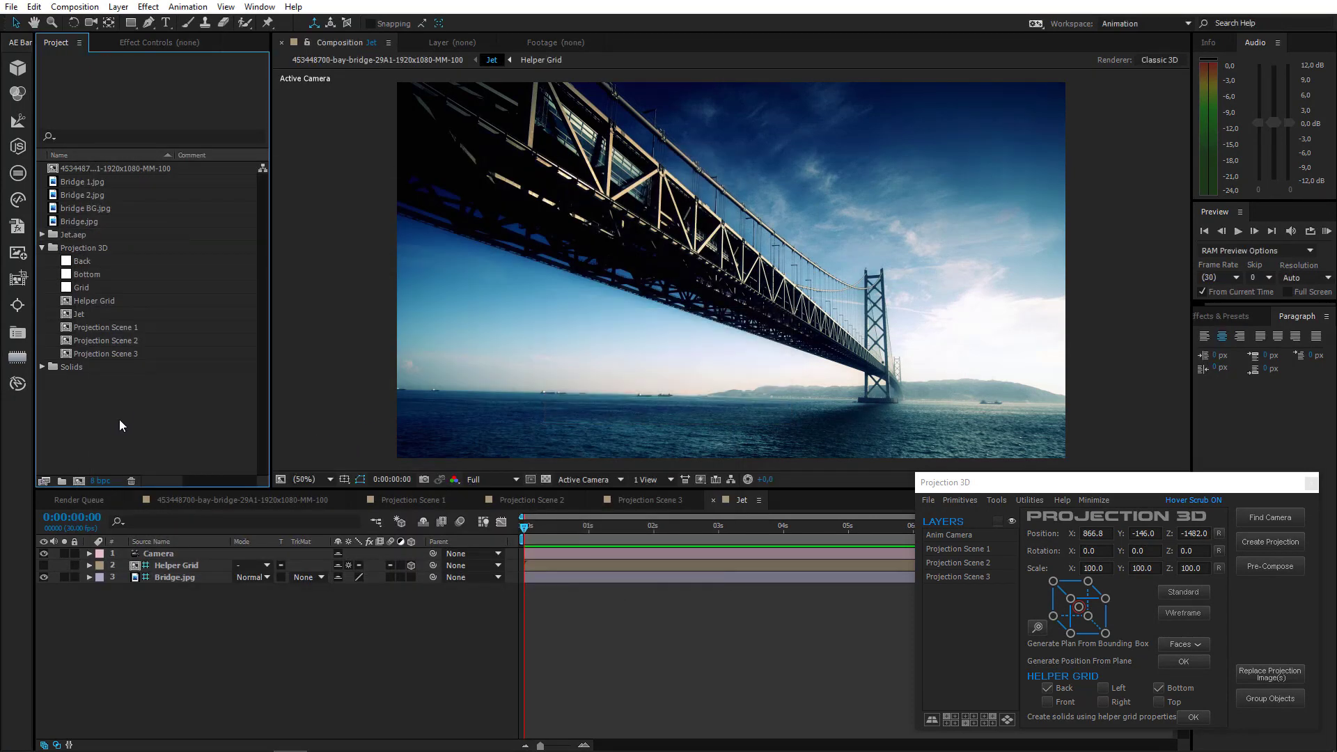
# Expand the imported Jet.aep folder, open Comp 1, and open its nested Projection Scene 1
pyautogui.click(41, 234)
pyautogui.doubleClick(95, 249)
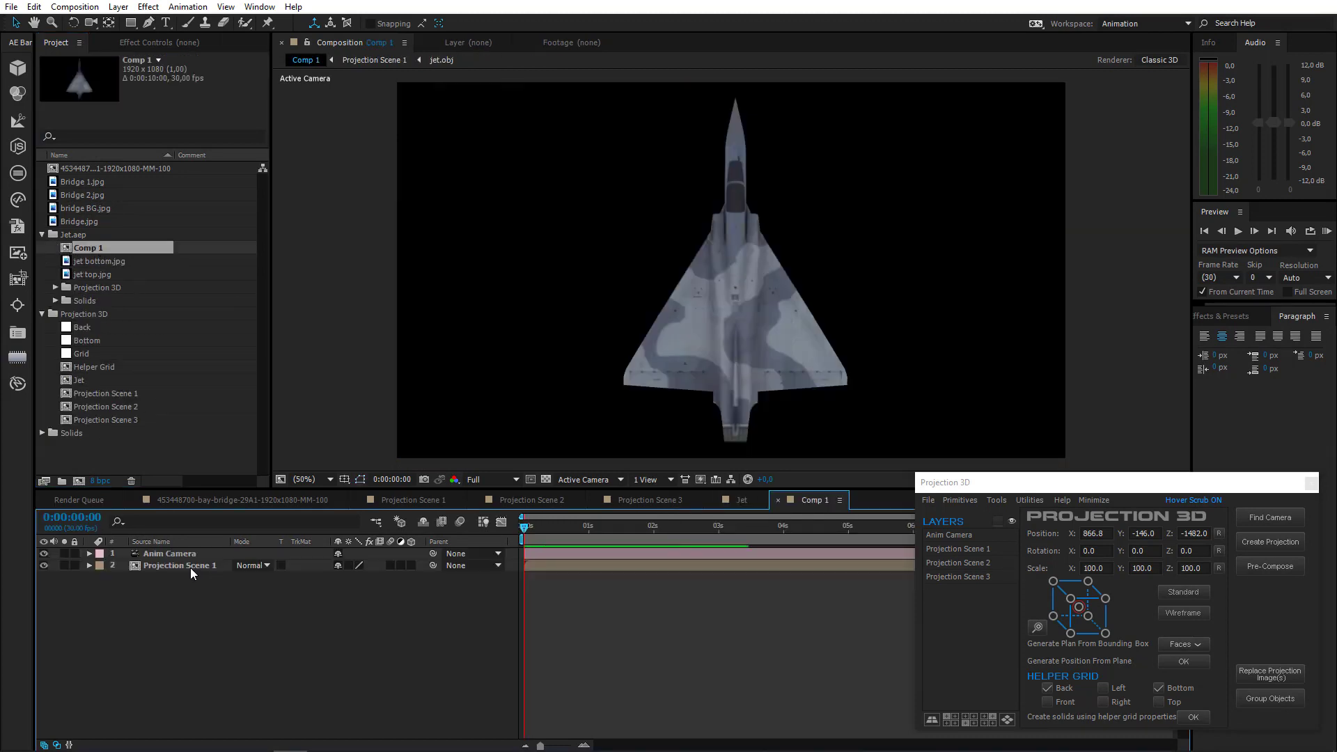
pyautogui.doubleClick(190, 565)
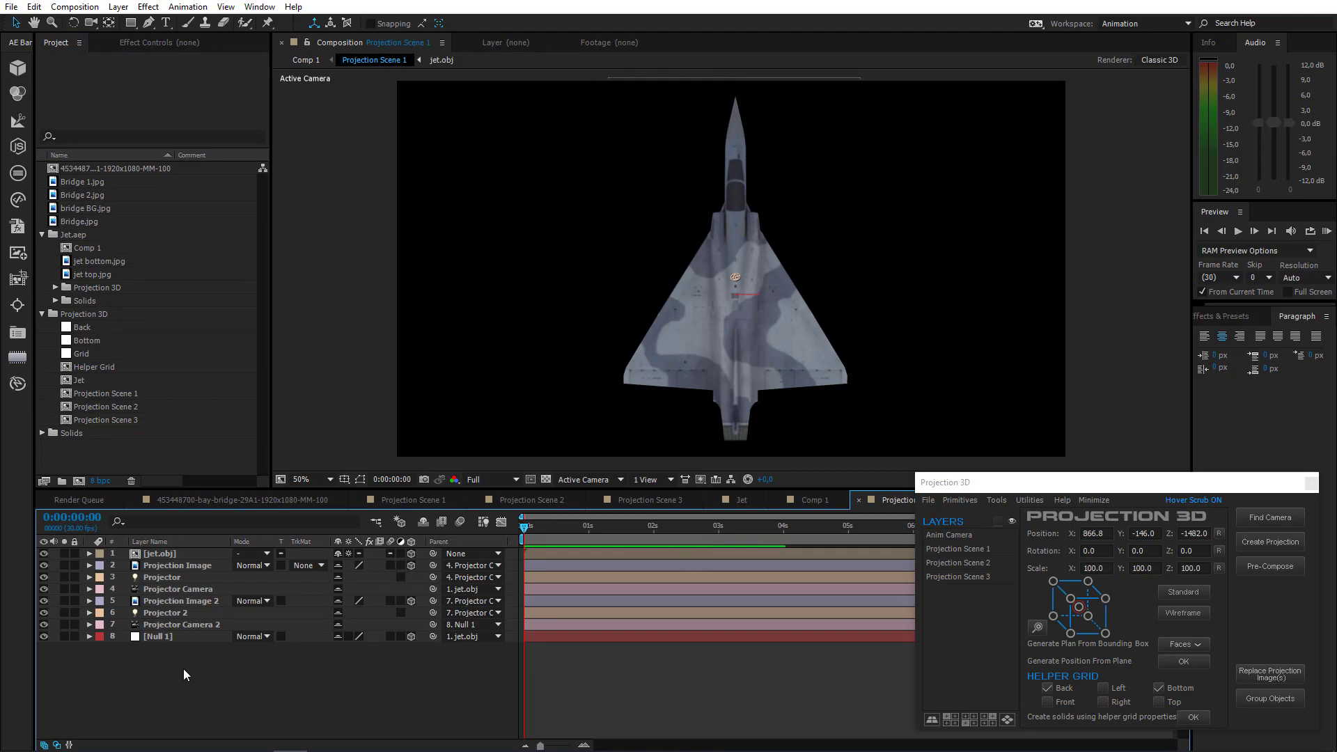
# Inspect the jet model and its projectors by orbiting in Custom View 1, and return to Active Camera
pyautogui.press('c')
pyautogui.click(572, 481)
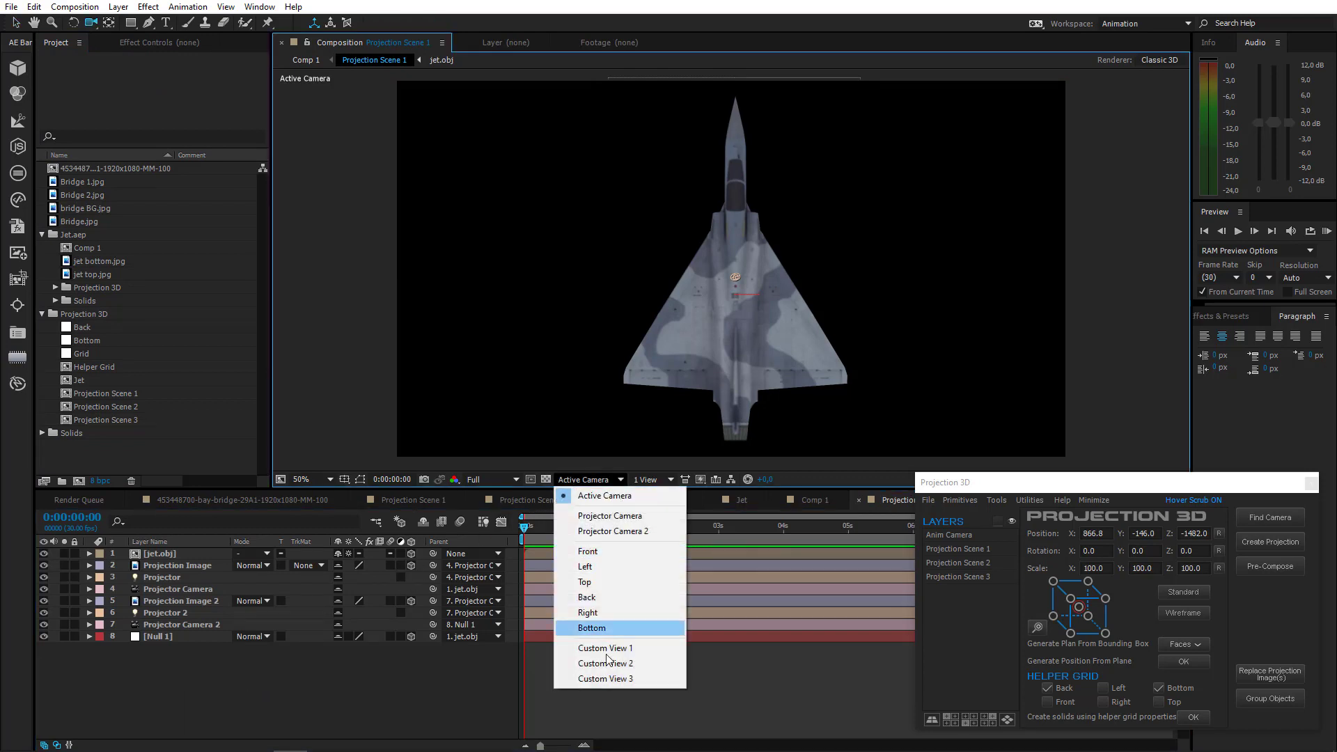
pyautogui.click(606, 630)
pyautogui.moveTo(689, 342); pyautogui.dragTo(663, 409)
pyautogui.moveTo(674, 300); pyautogui.dragTo(569, 536)
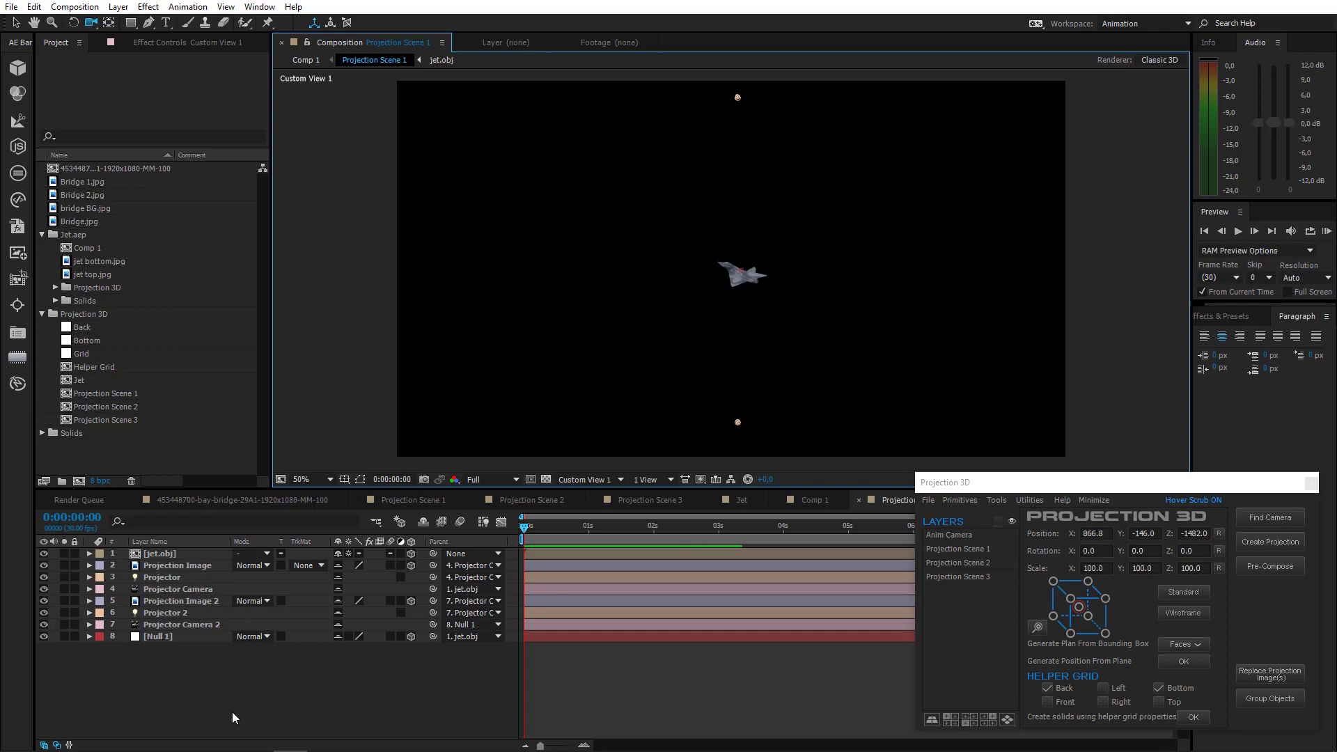
pyautogui.click(578, 479)
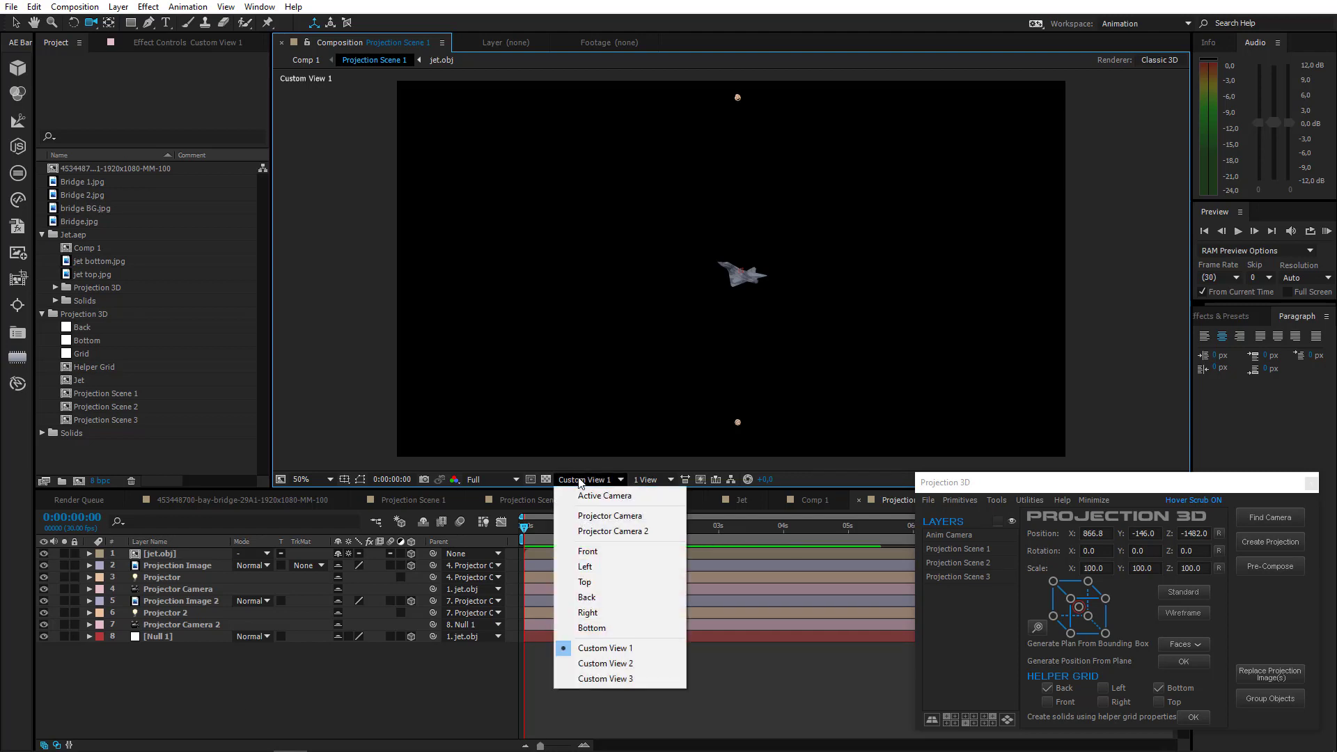
pyautogui.click(603, 495)
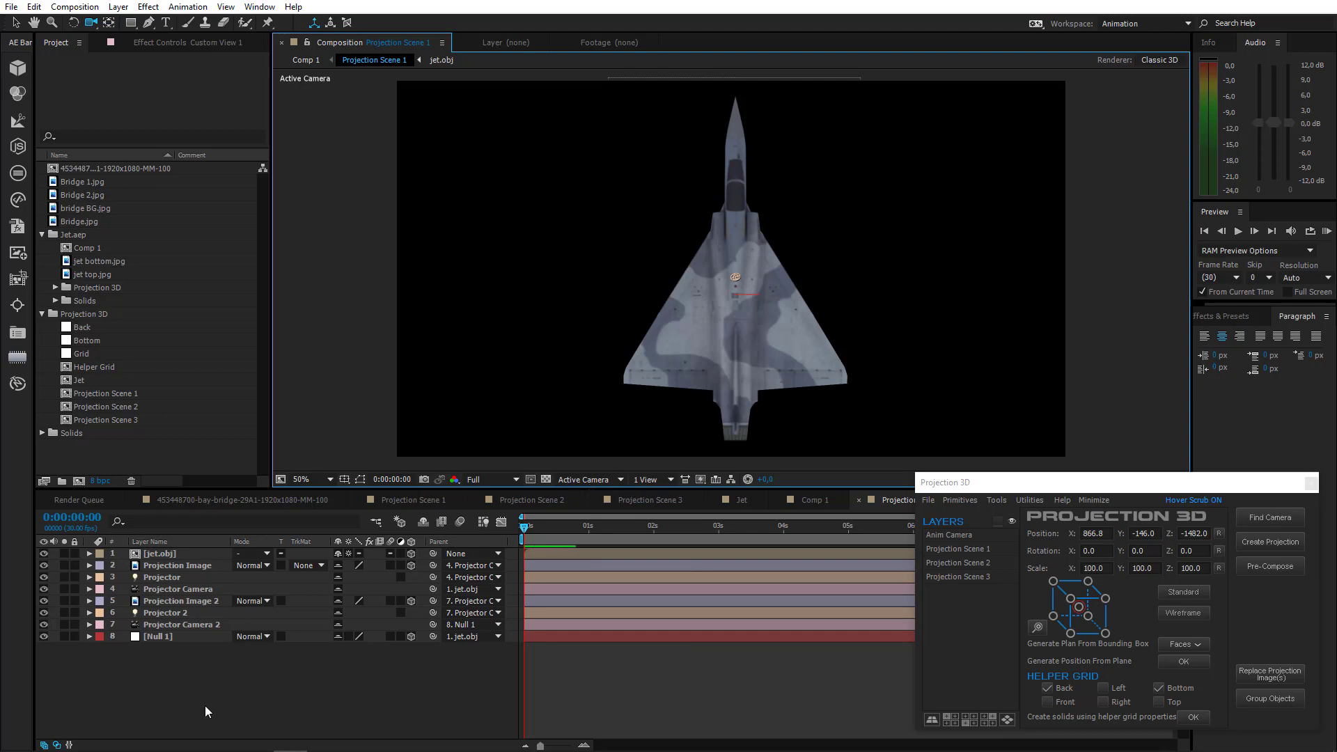
# Copy all layers of the imported Projection Scene 1 into the Jet composition and place them directly above Bridge.jpg
pyautogui.moveTo(171, 675); pyautogui.dragTo(203, 549)
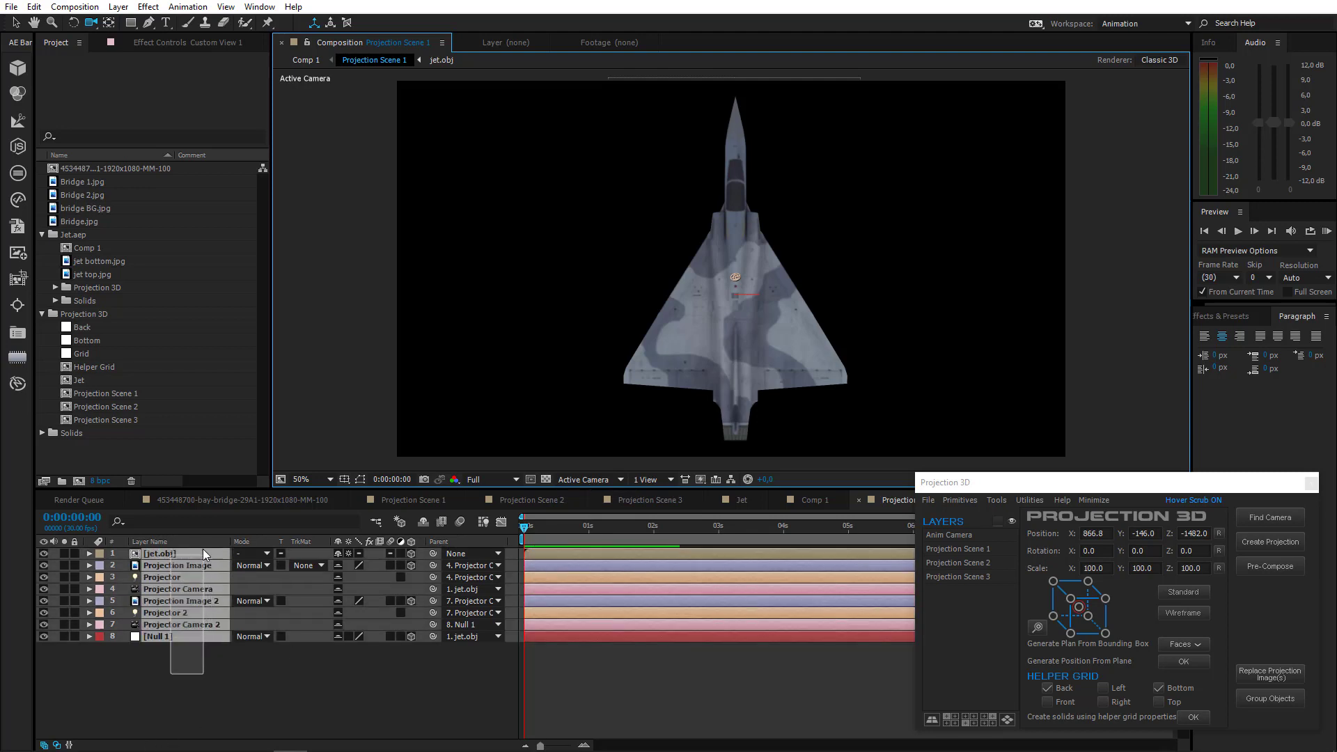
pyautogui.hotkey('ctrl', 'c')
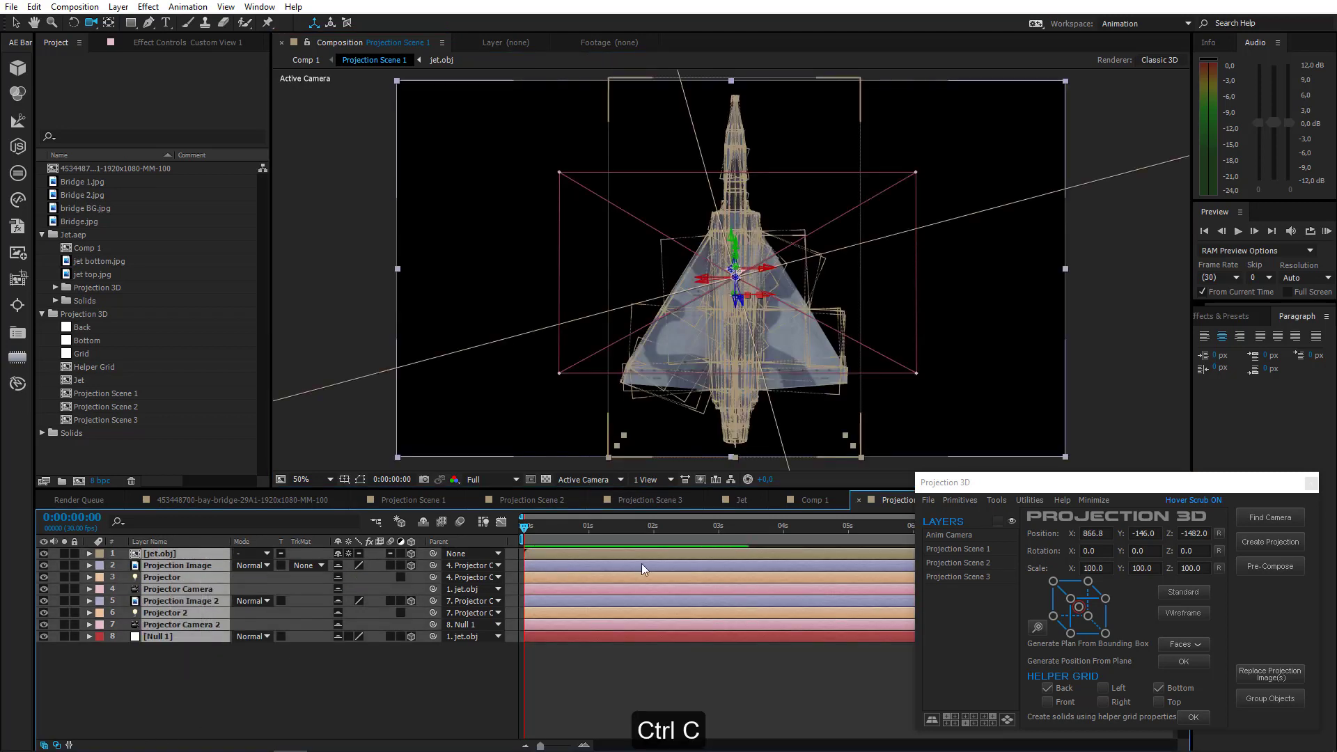
pyautogui.click(738, 502)
pyautogui.hotkey('ctrl', 'v')
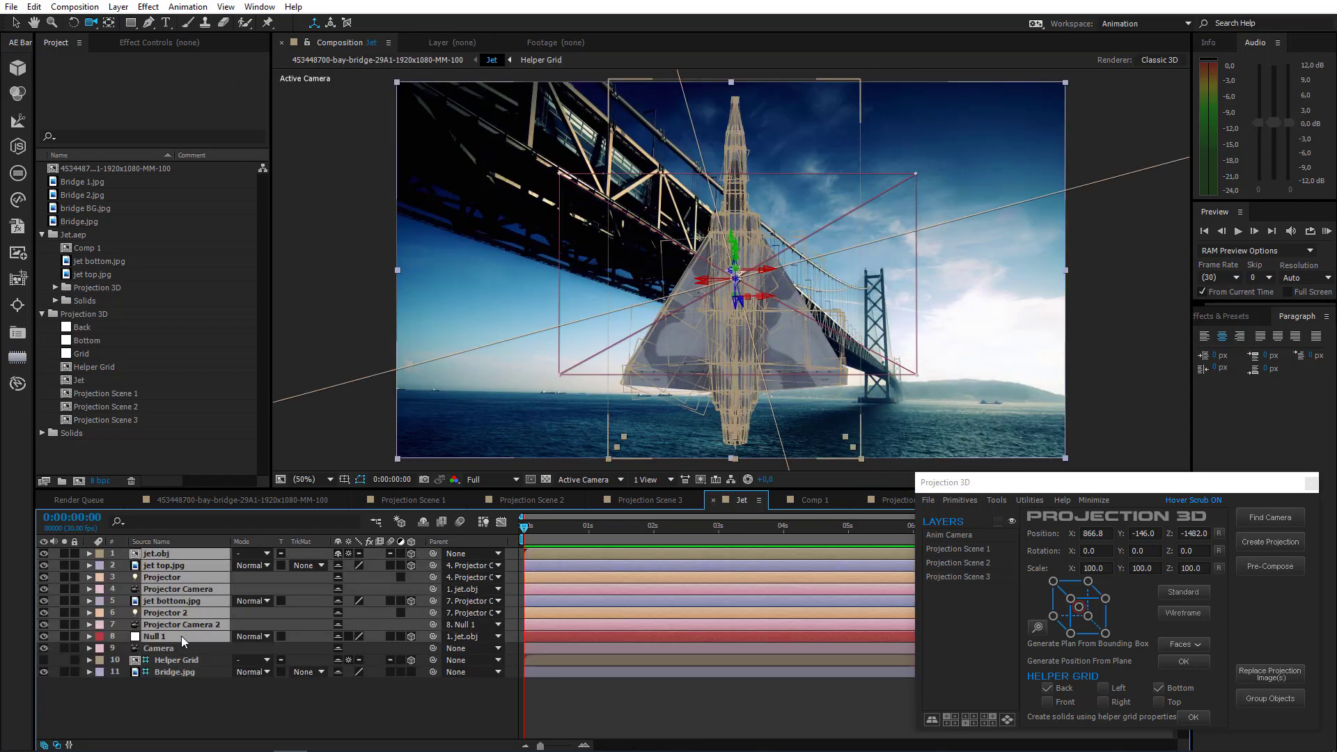
pyautogui.moveTo(181, 636); pyautogui.dragTo(199, 666)
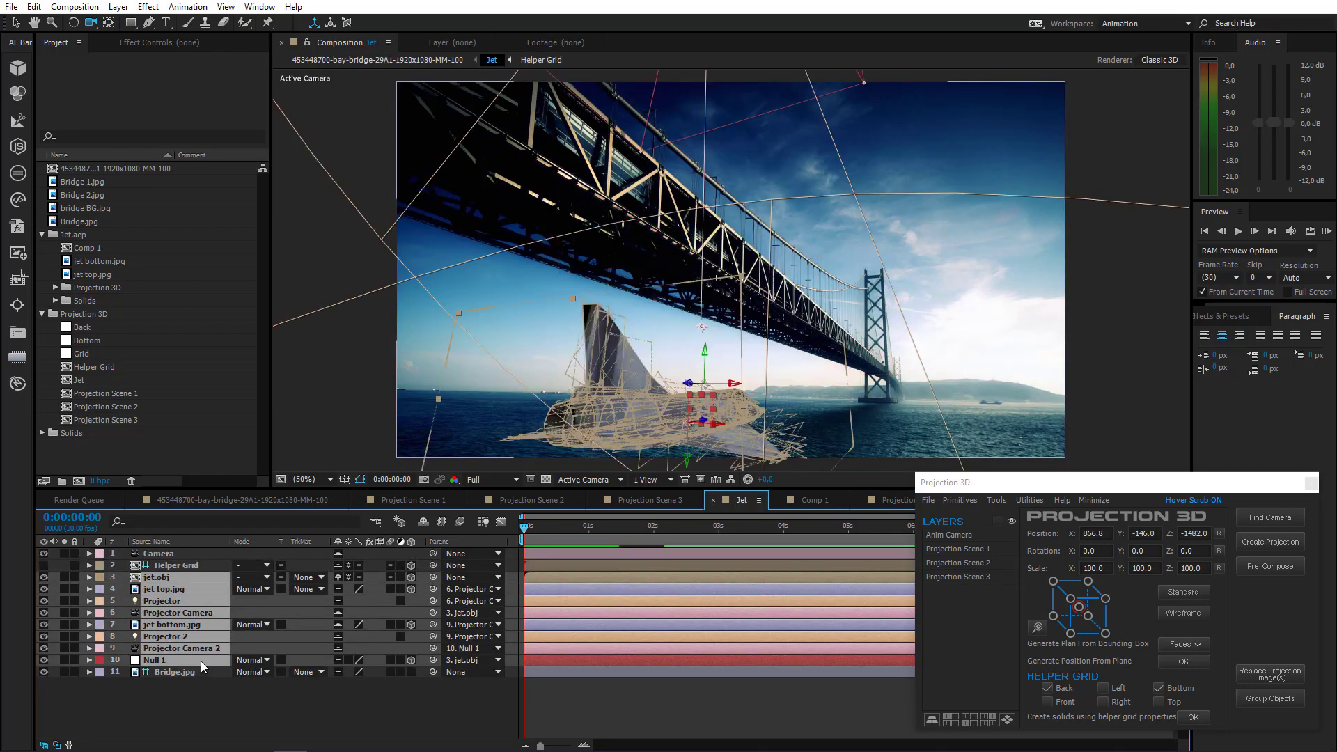
pyautogui.click(245, 697)
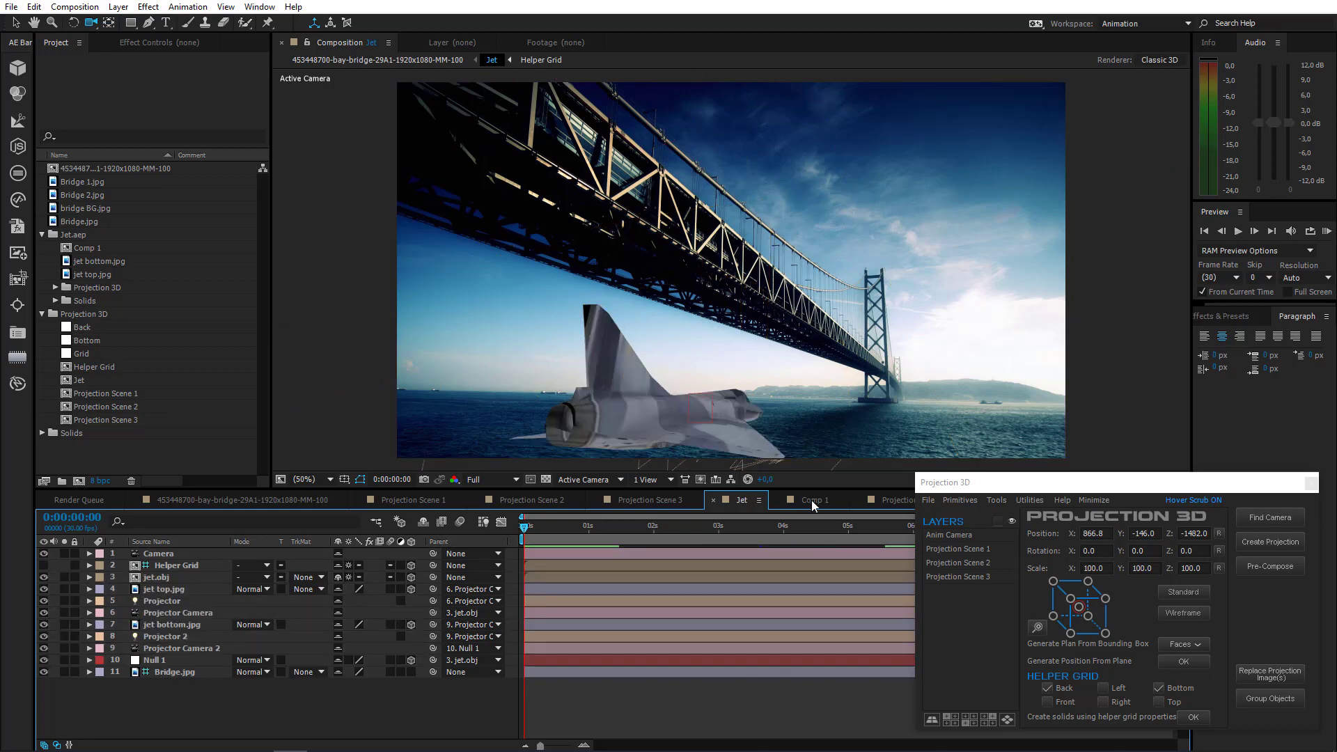
# Close the imported Comp 1 and its Projection Scene 1, returning to the Jet composition
pyautogui.click(812, 500)
pyautogui.click(778, 500)
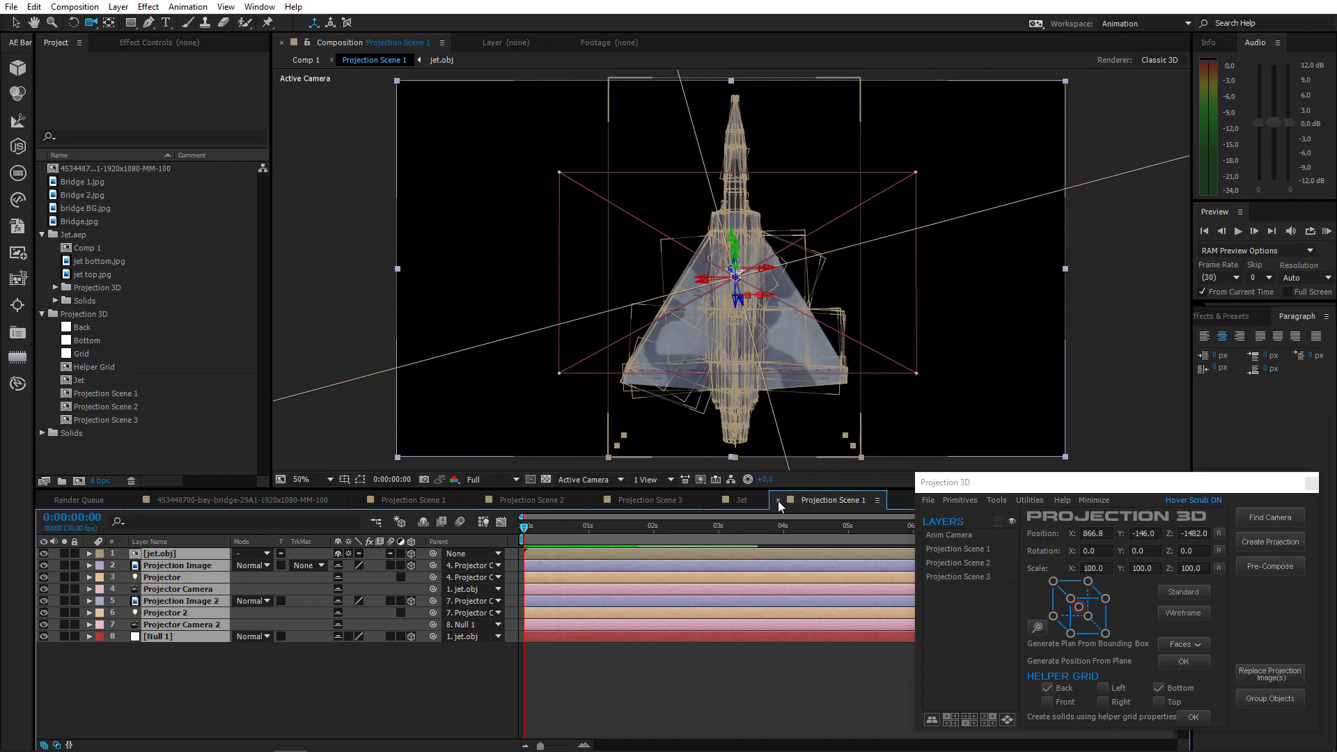
pyautogui.click(778, 500)
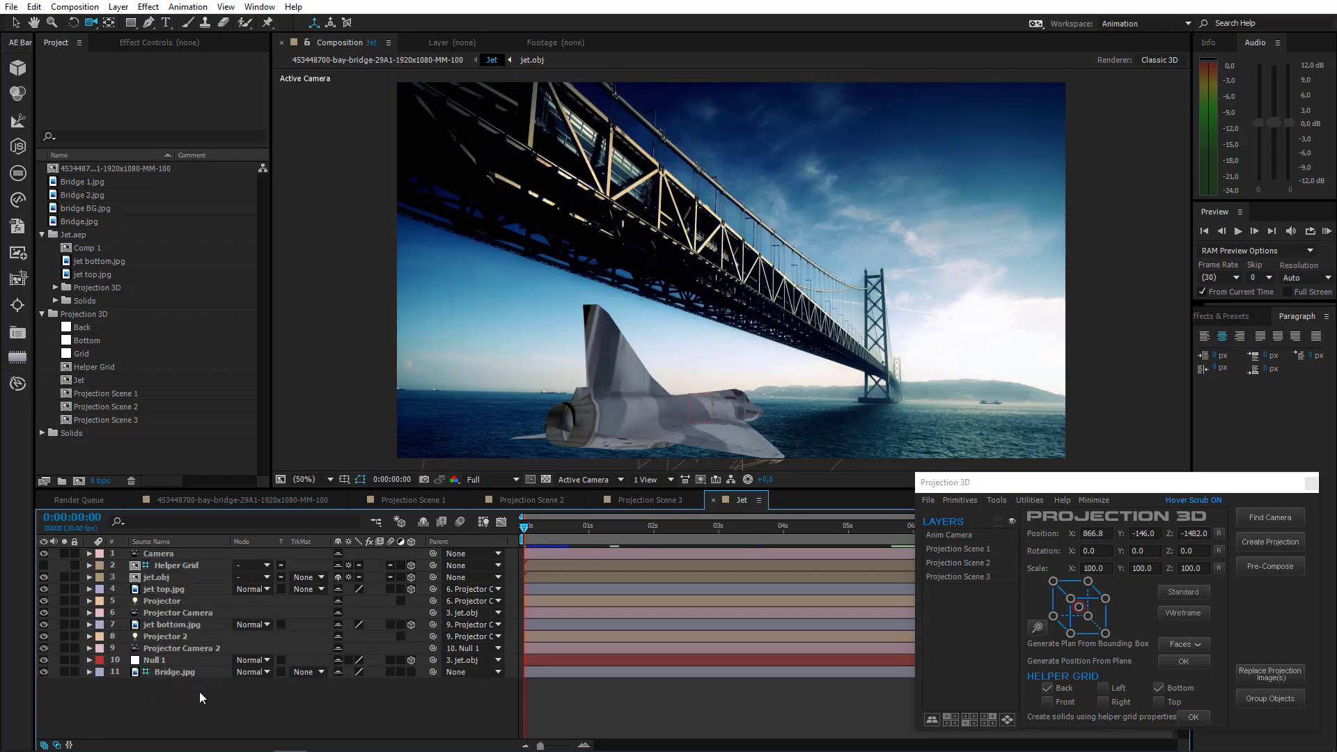
# Hide the shy layers in the Jet composition so only jet.obj stays listed
pyautogui.click(423, 522)
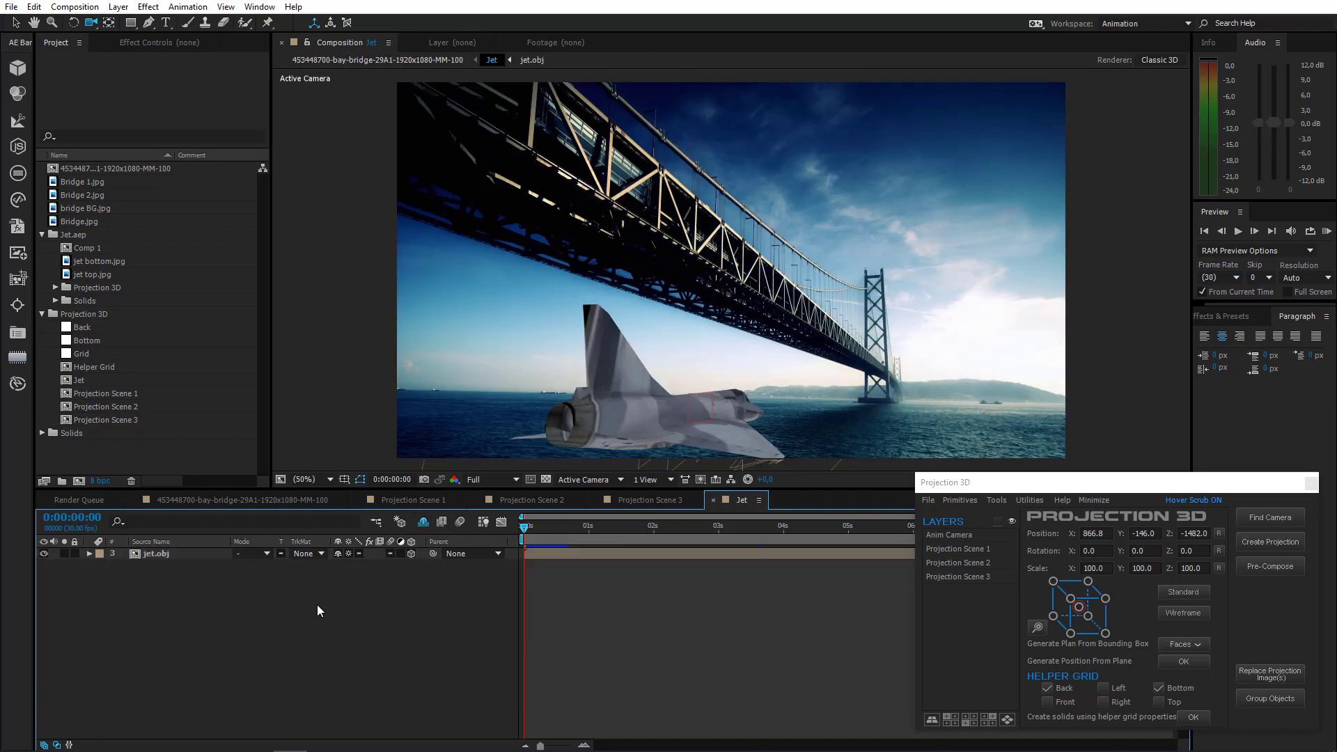
pyautogui.click(166, 554)
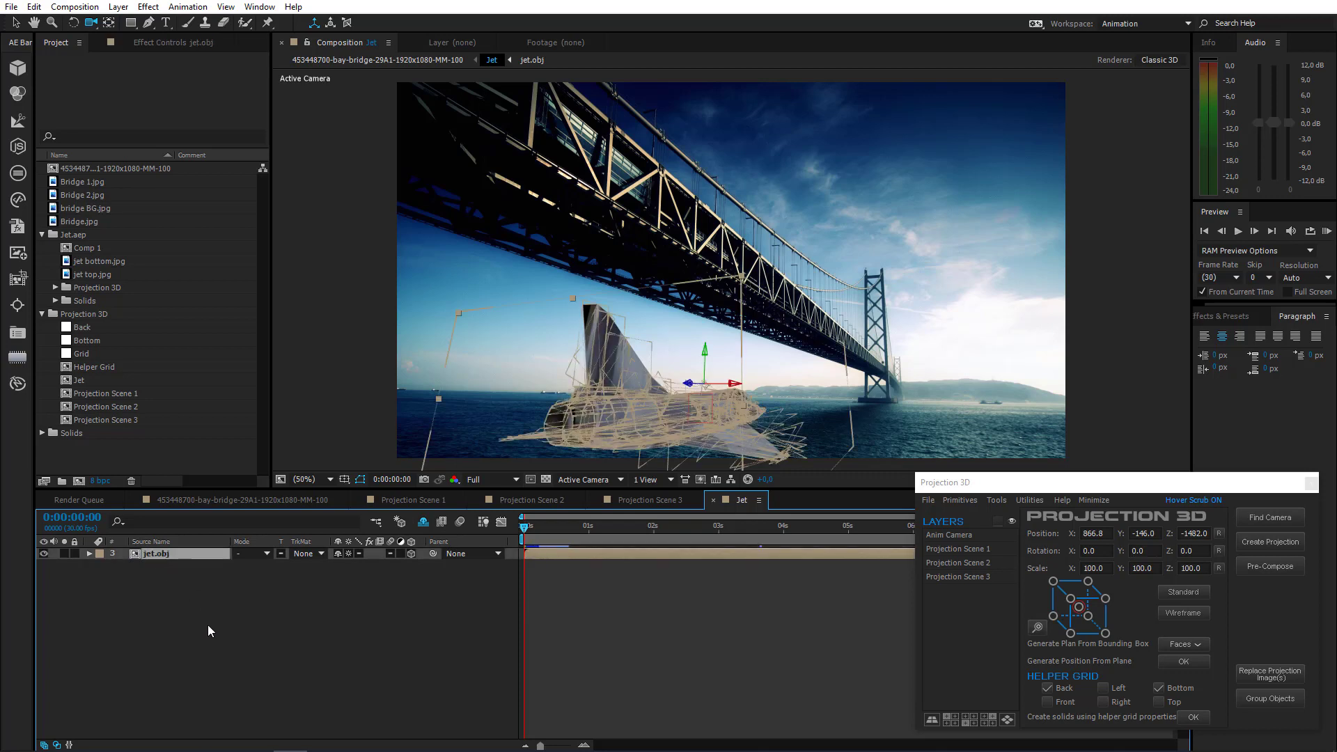
pyautogui.click(204, 627)
# Add a null object to the Jet composition and make it a 3D layer
pyautogui.rightClick(196, 607)
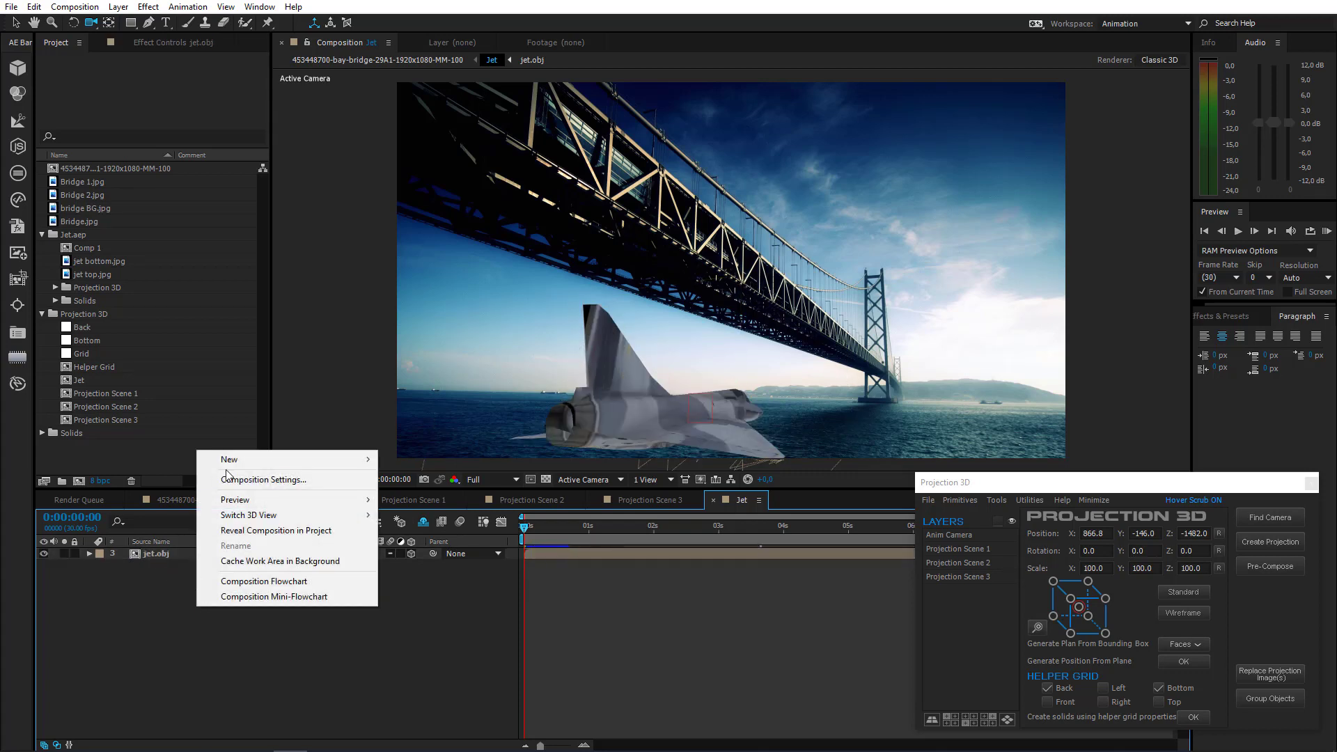
pyautogui.moveTo(362, 459)
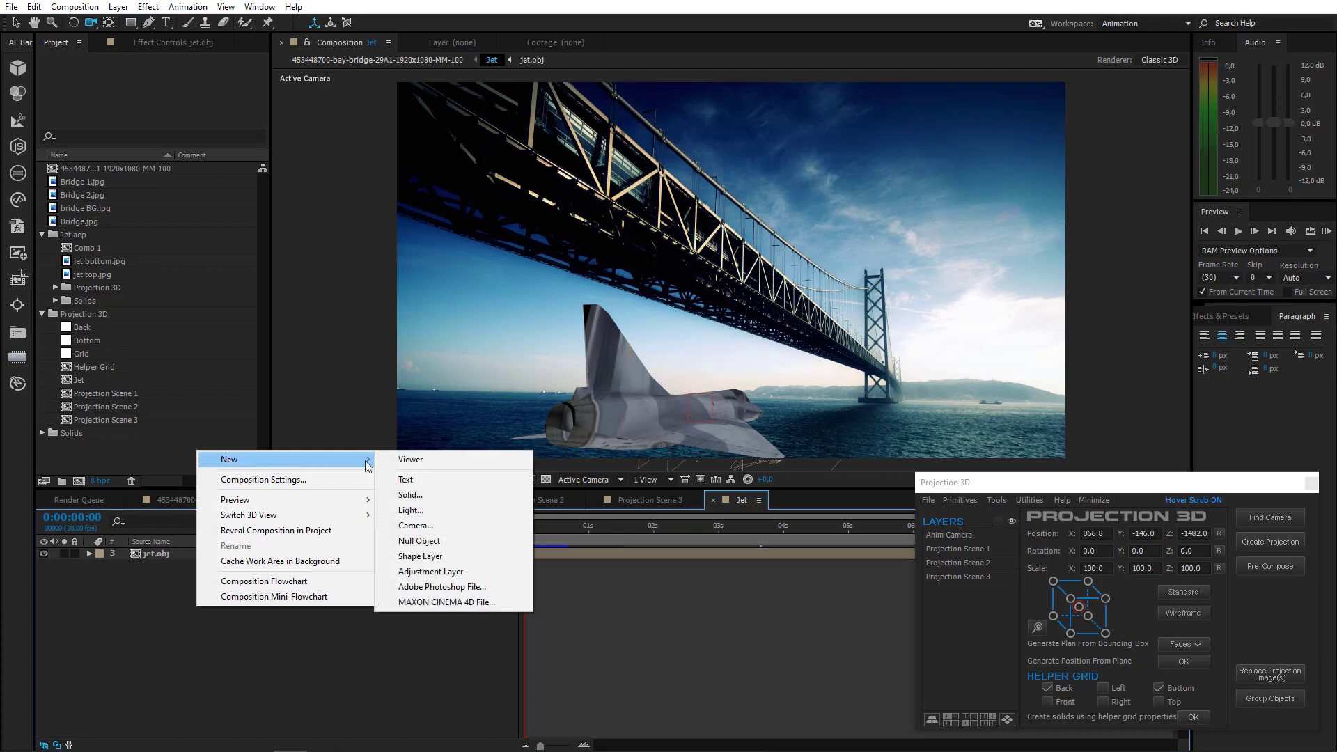
pyautogui.click(442, 540)
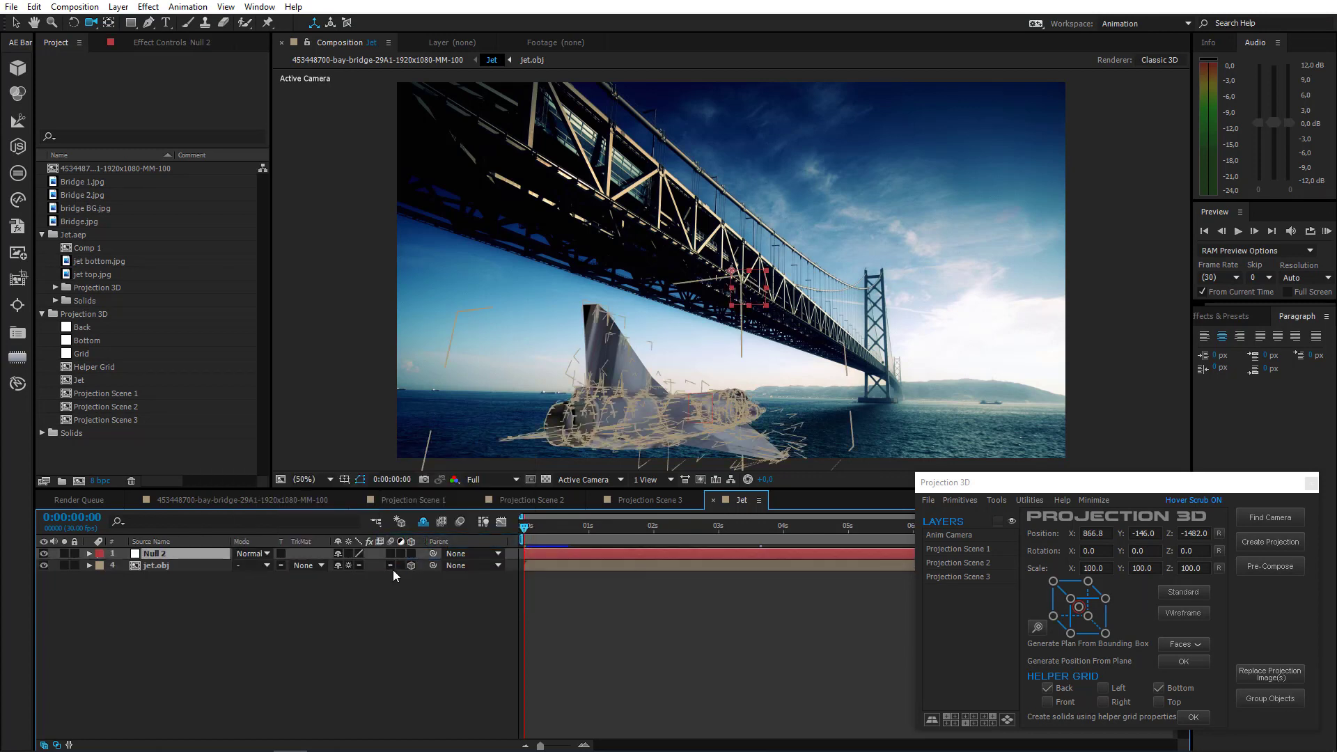
pyautogui.click(412, 553)
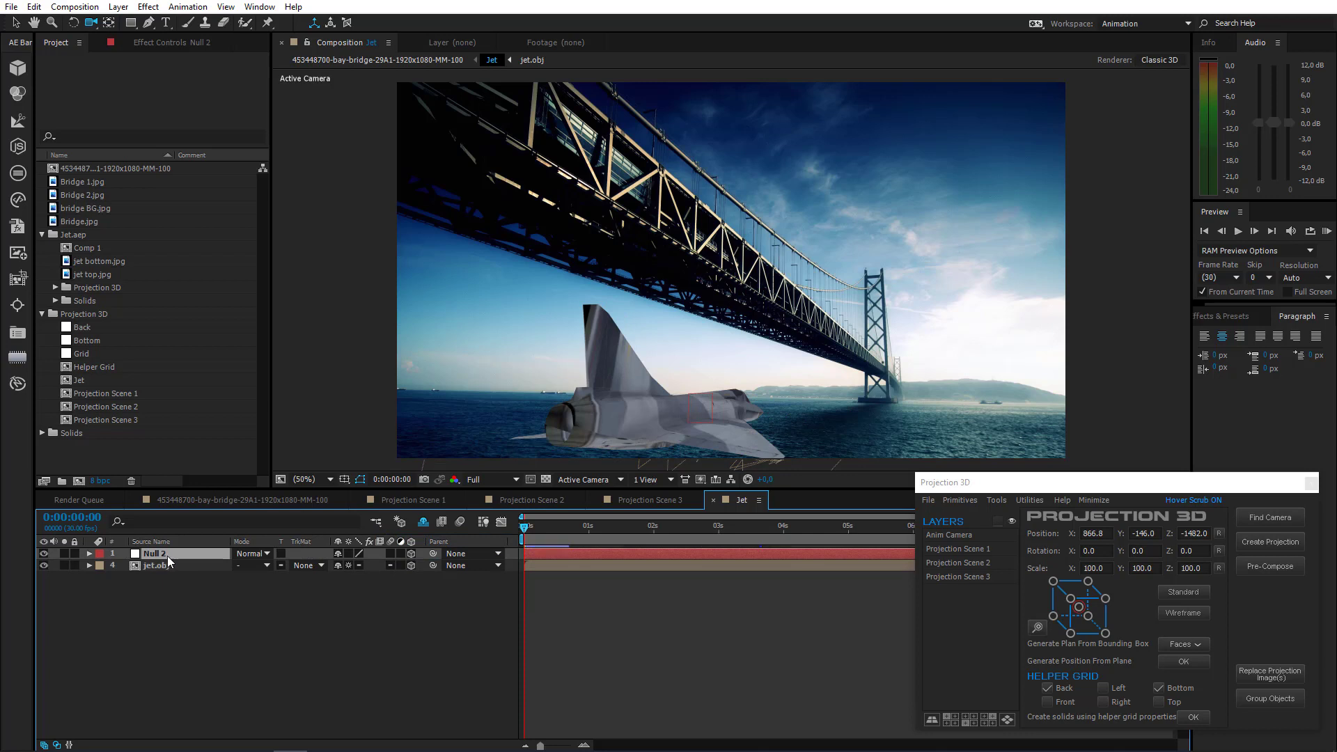
# Set the new null's X and Y position to 0
pyautogui.press('p')
pyautogui.click(343, 565)
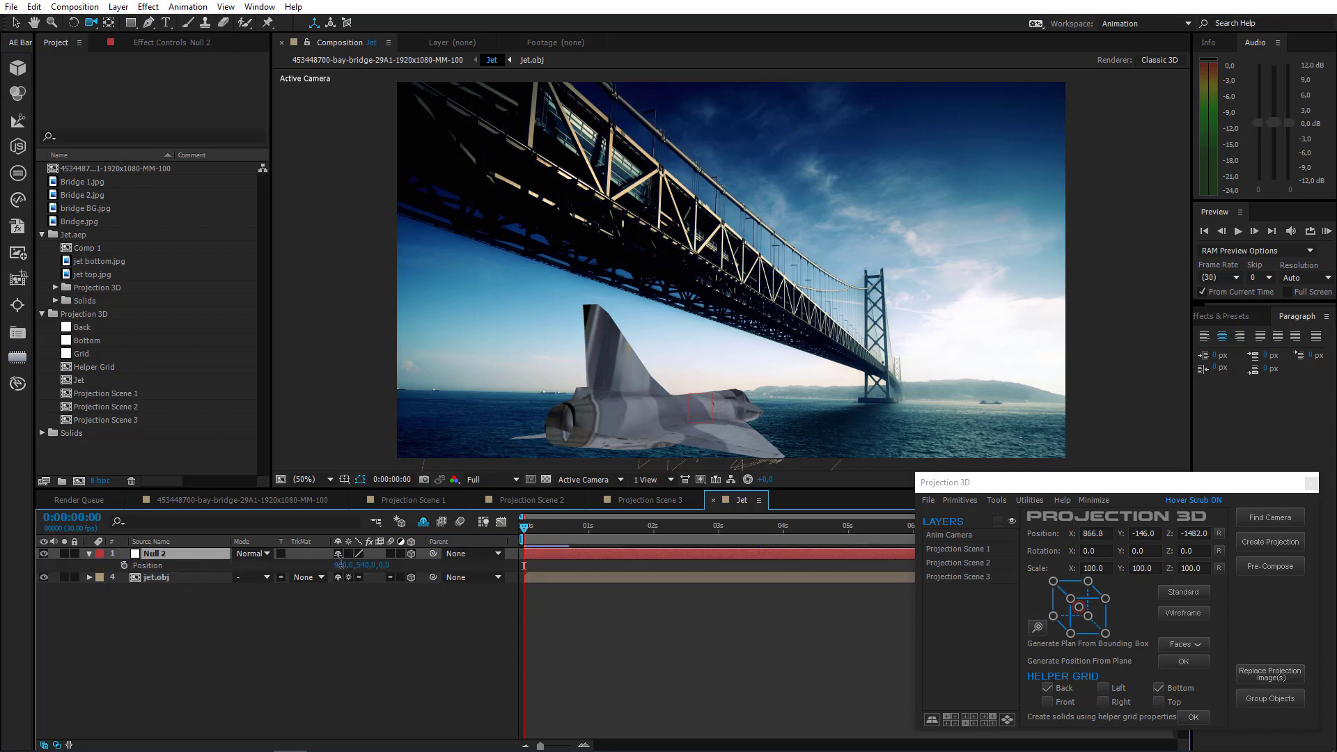
pyautogui.write('0')
pyautogui.press('Tab')
pyautogui.write('0')
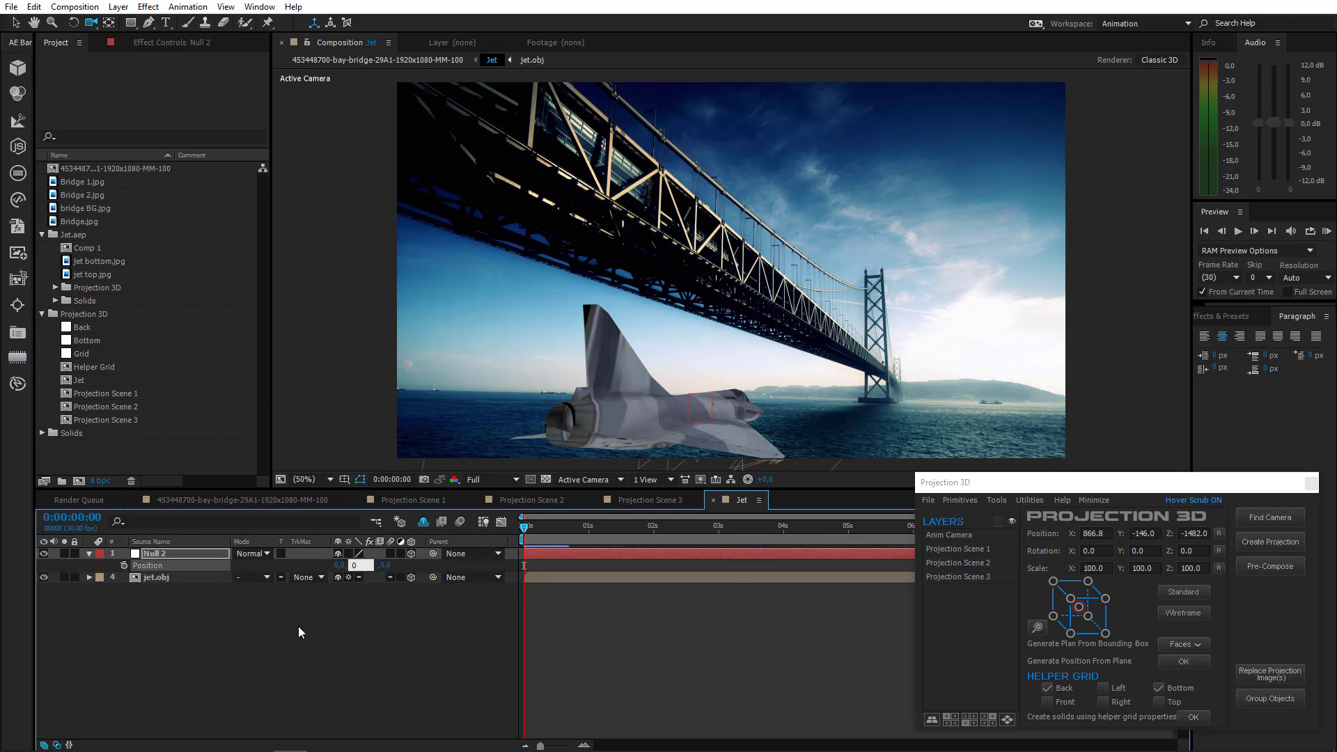
pyautogui.click(298, 625)
# Set the jet.obj layer's position to 0, 0, 0
pyautogui.click(163, 575)
pyautogui.press('p')
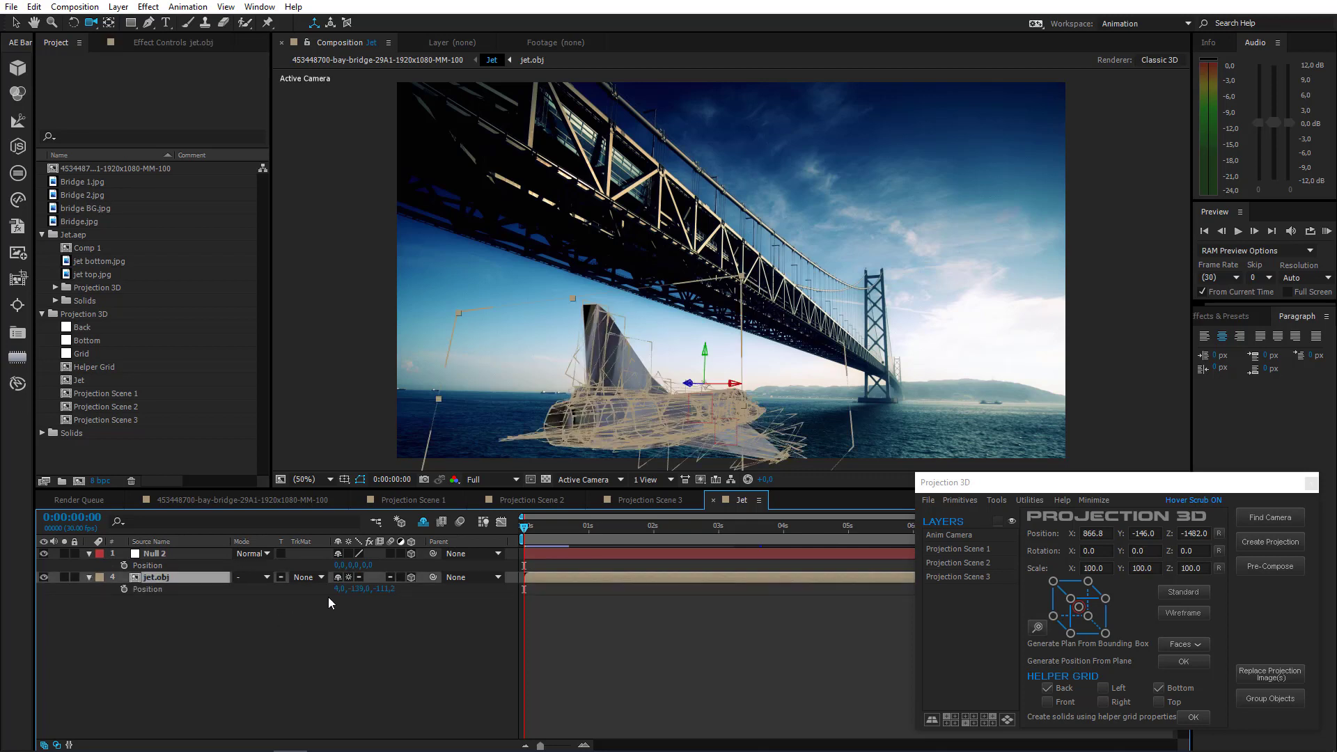
pyautogui.write('0')
pyautogui.press('Tab')
pyautogui.write('0')
pyautogui.press('Tab')
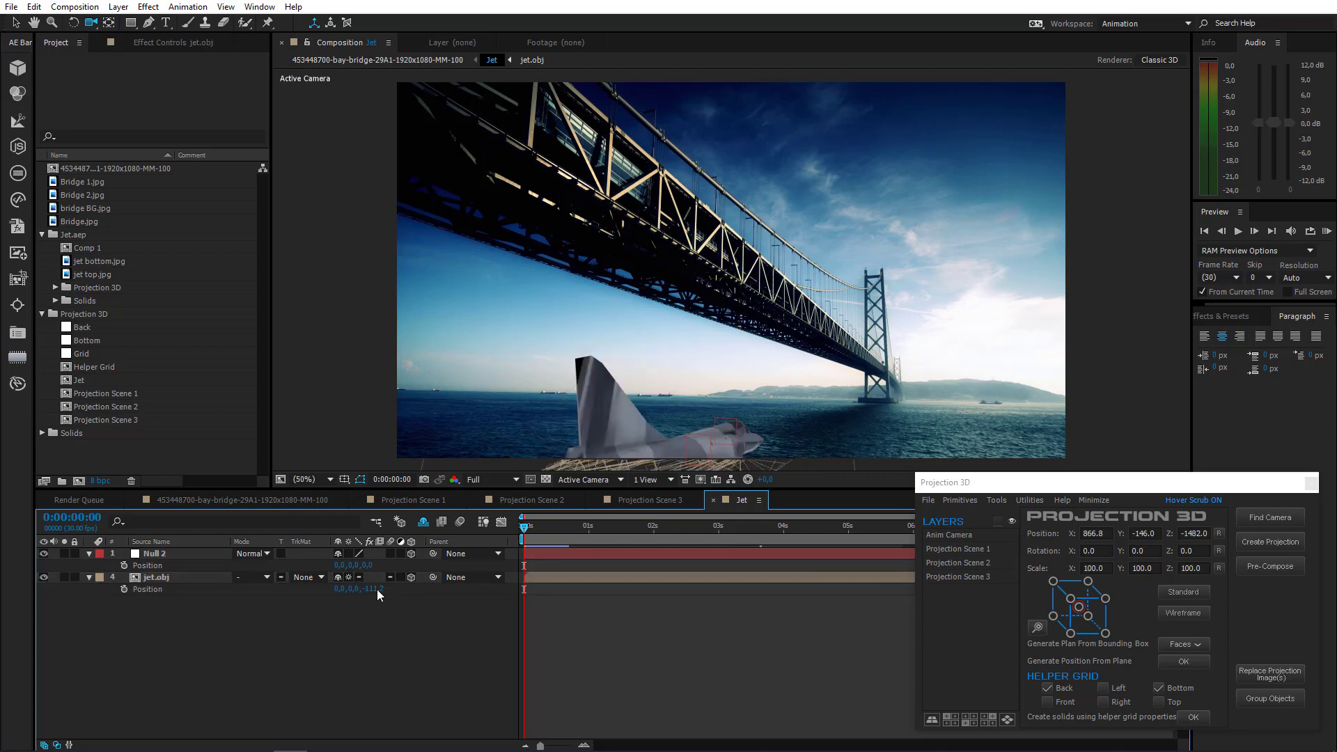
pyautogui.write('0')
pyautogui.press('Return')
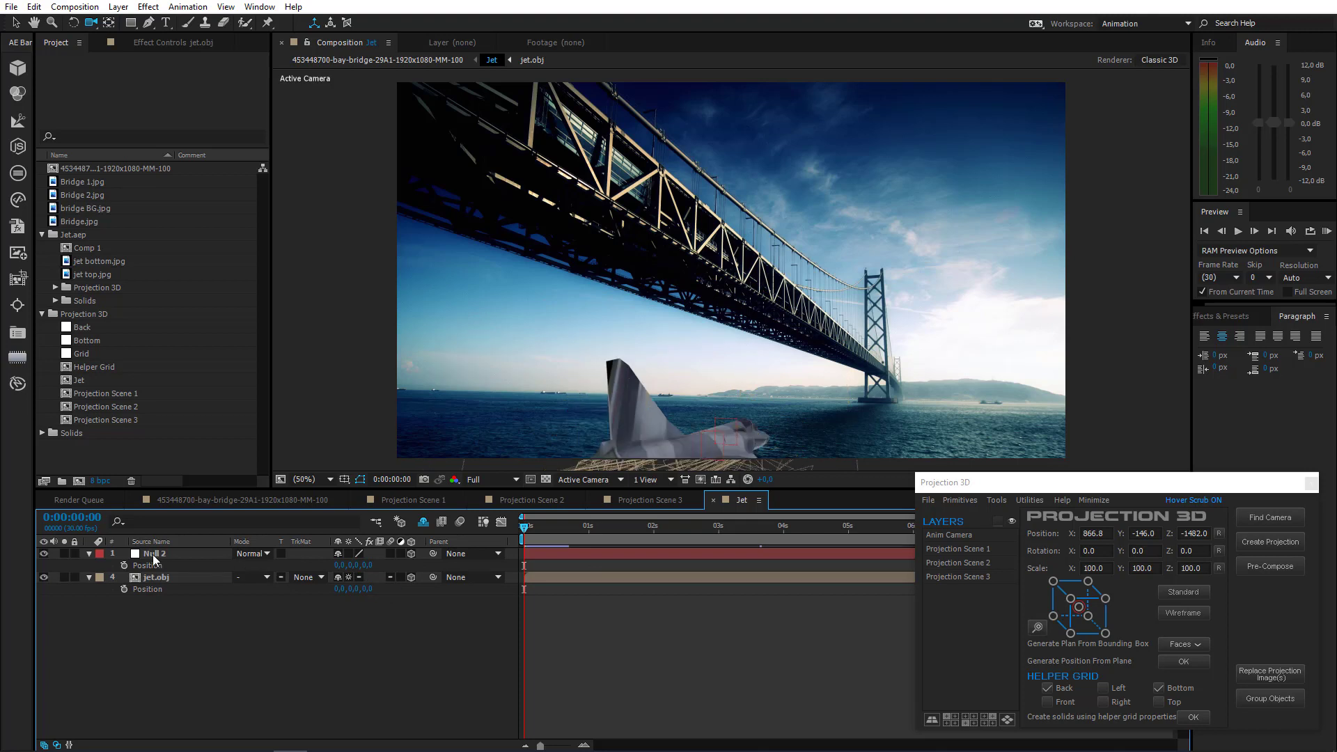
pyautogui.click(165, 575)
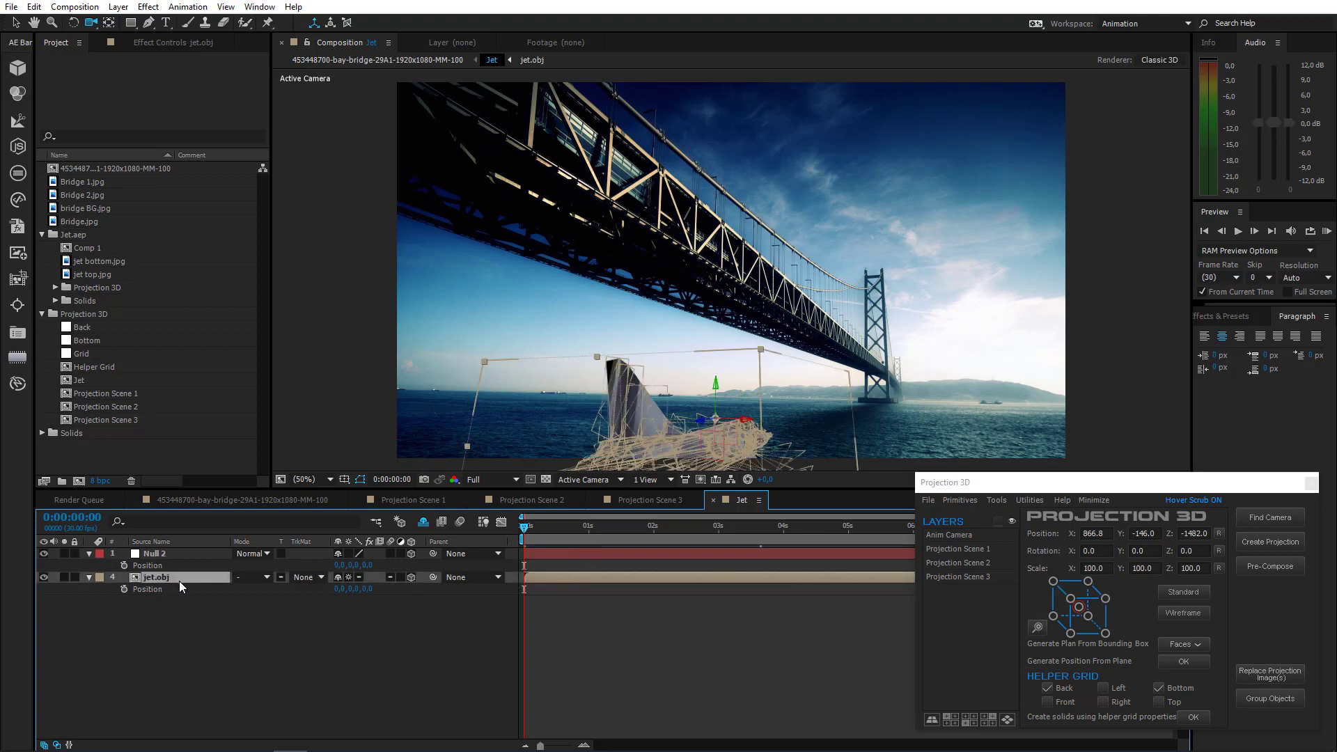
pyautogui.click(418, 606)
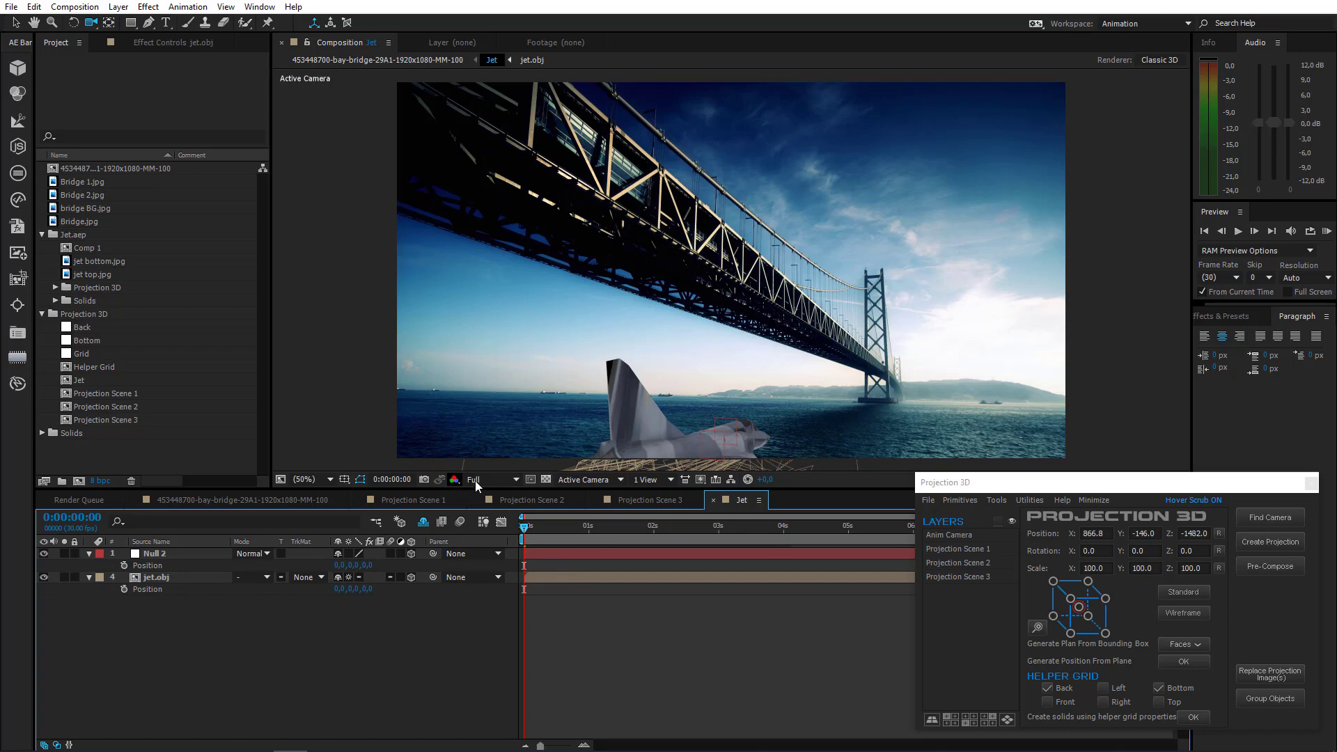
# In the Left view, move the new null down along its Y axis into the jet's fuselage, to about Y 106
pyautogui.click(574, 481)
pyautogui.click(587, 582)
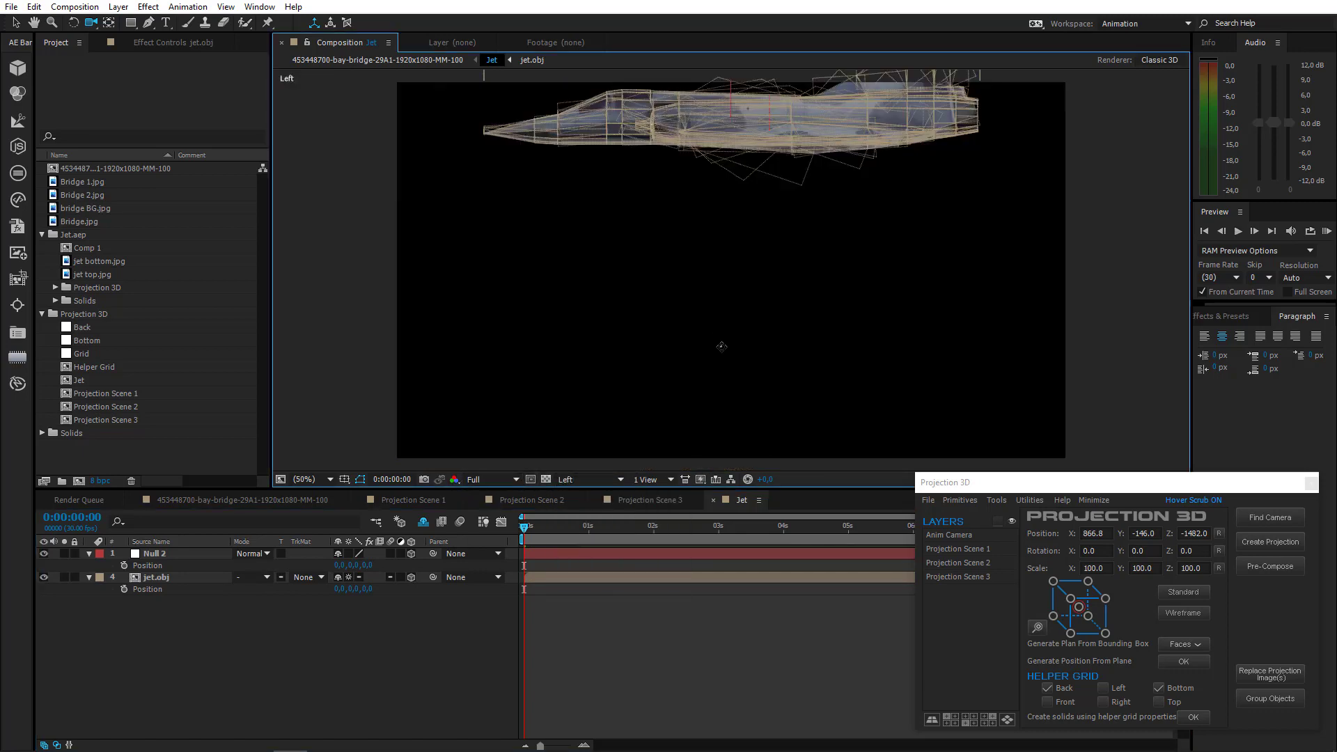
pyautogui.moveTo(721, 346); pyautogui.dragTo(712, 391)
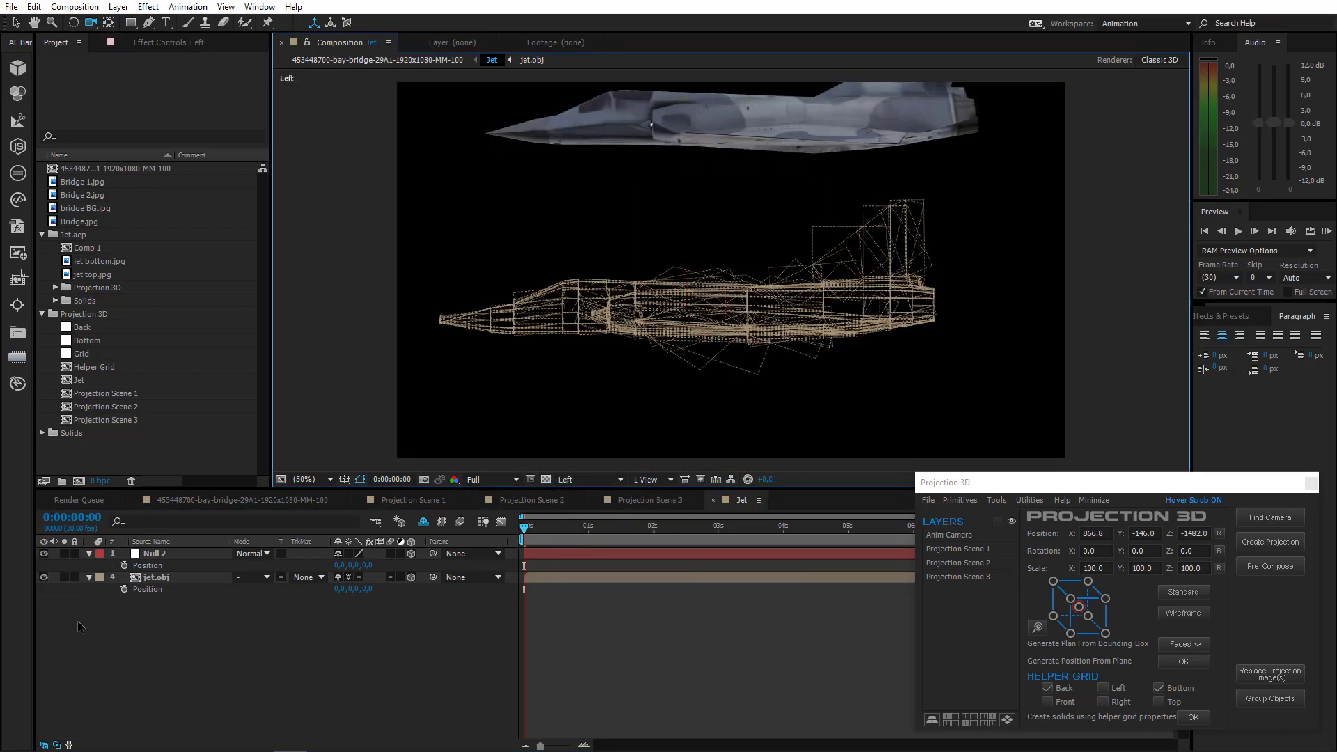
pyautogui.click(156, 555)
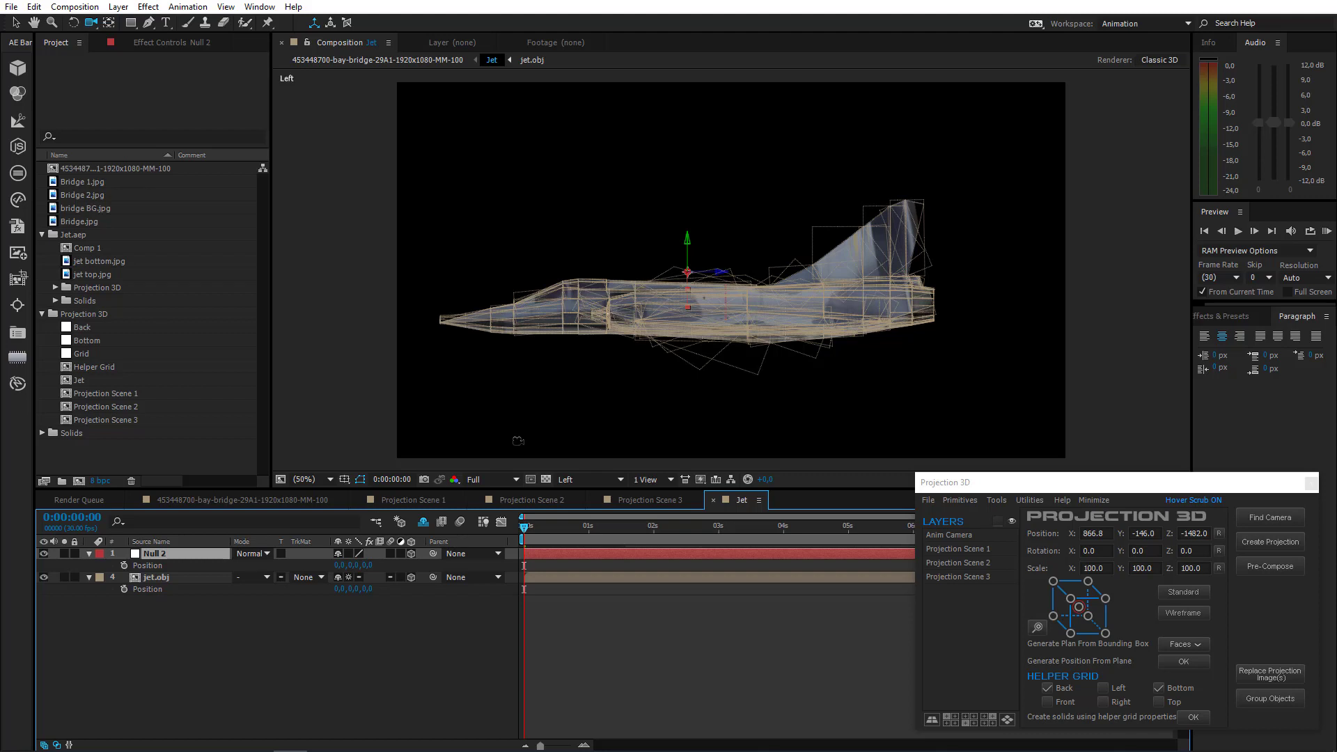
pyautogui.click(15, 23)
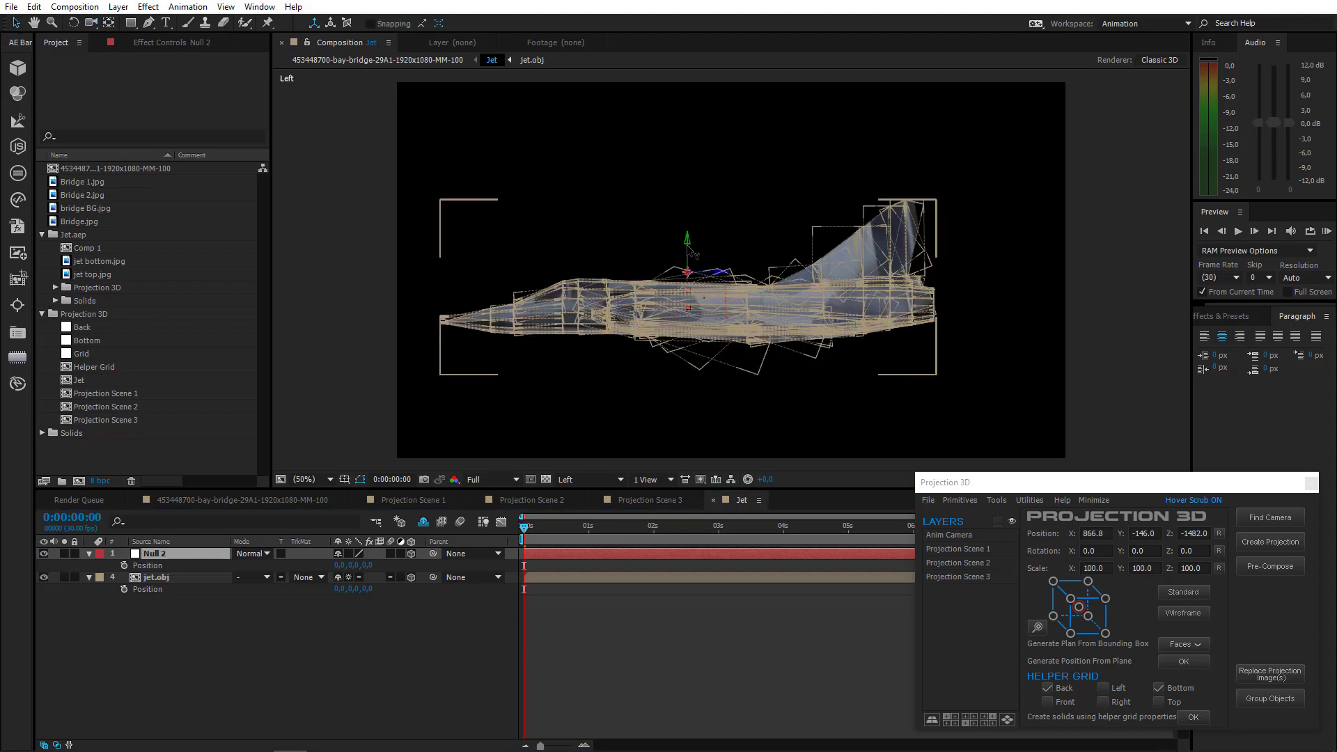
pyautogui.moveTo(690, 250); pyautogui.dragTo(683, 288)
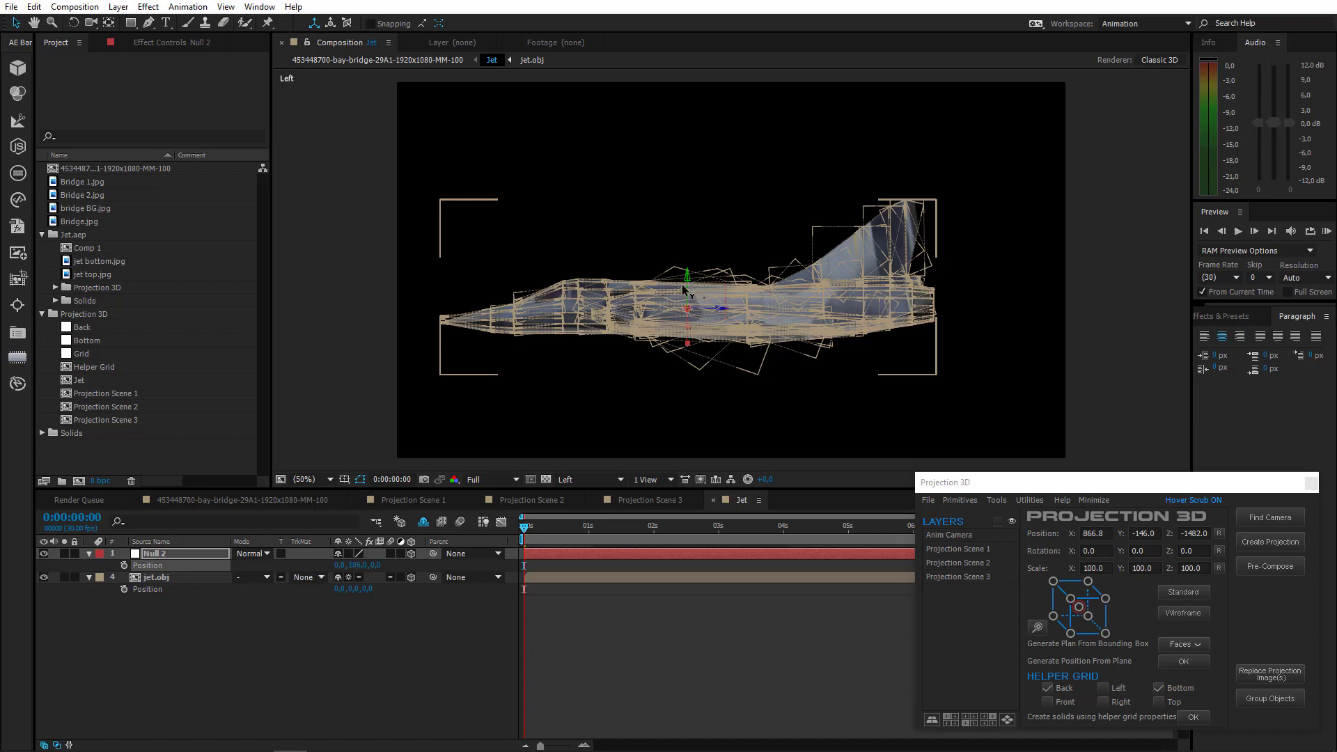
# Return to the Active Camera view, parent the jet.obj layer to Null 2, and reveal only the null's Position property
pyautogui.click(571, 479)
pyautogui.click(584, 479)
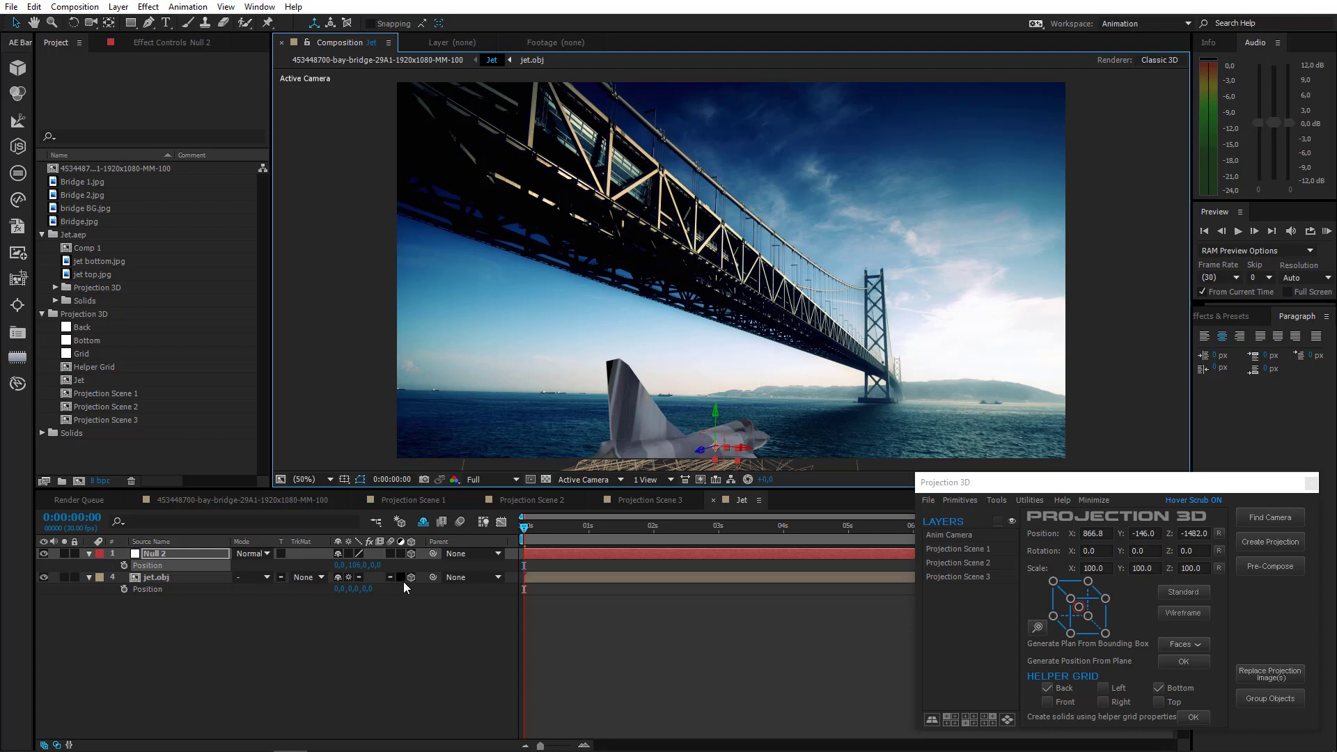
pyautogui.moveTo(433, 578); pyautogui.dragTo(189, 554)
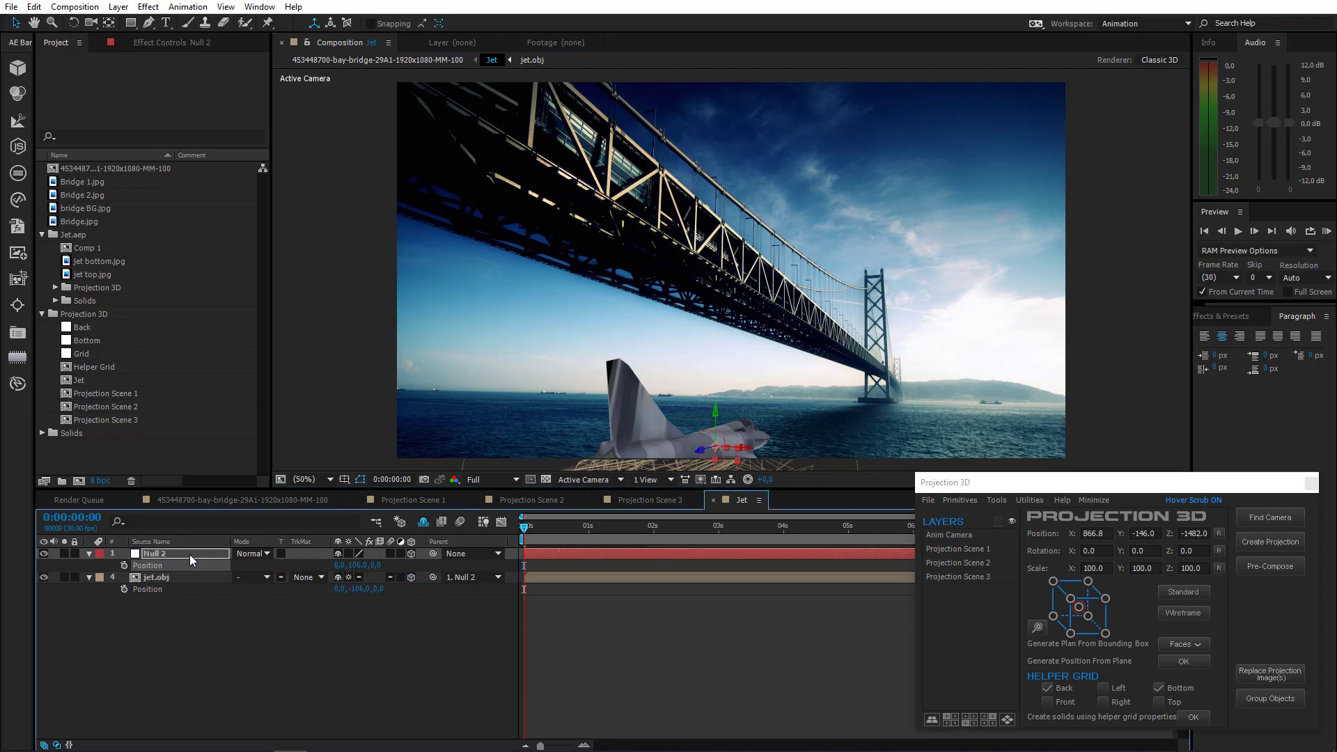
pyautogui.click(172, 553)
pyautogui.click(87, 554)
pyautogui.click(89, 566)
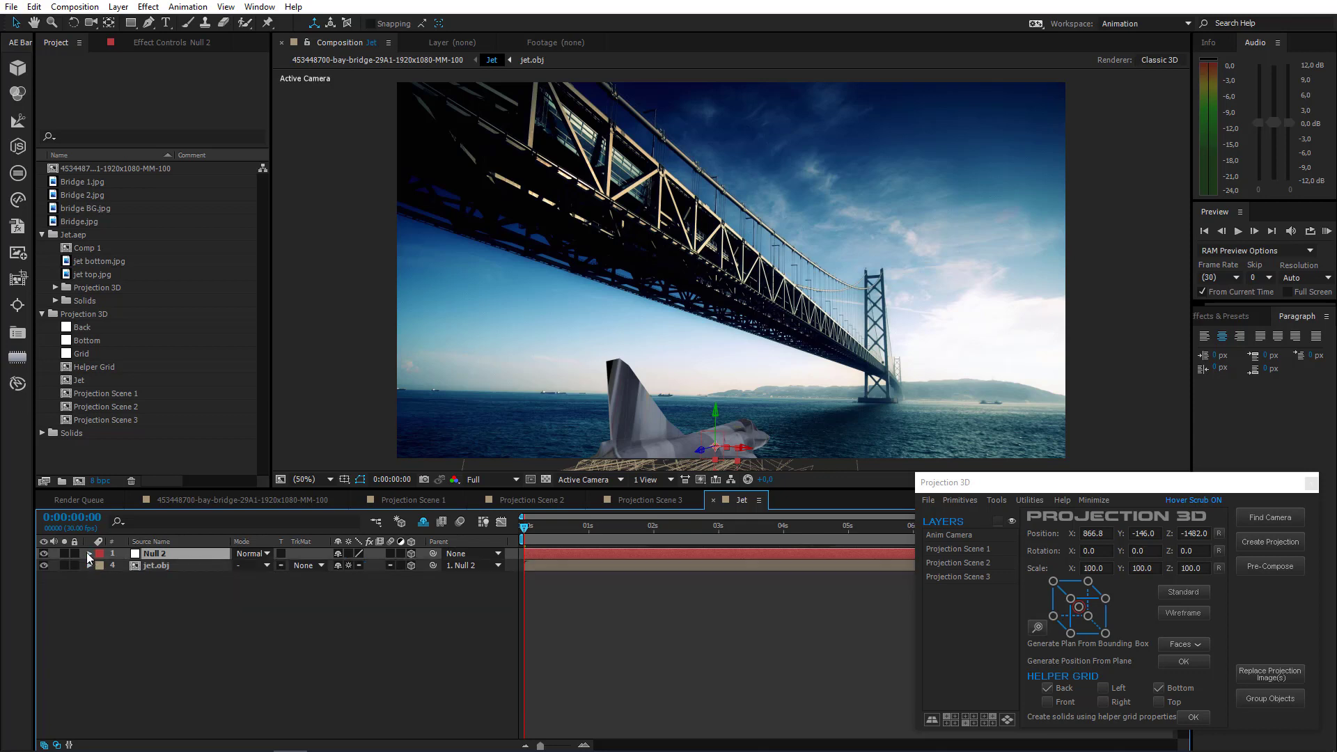
pyautogui.press('p')
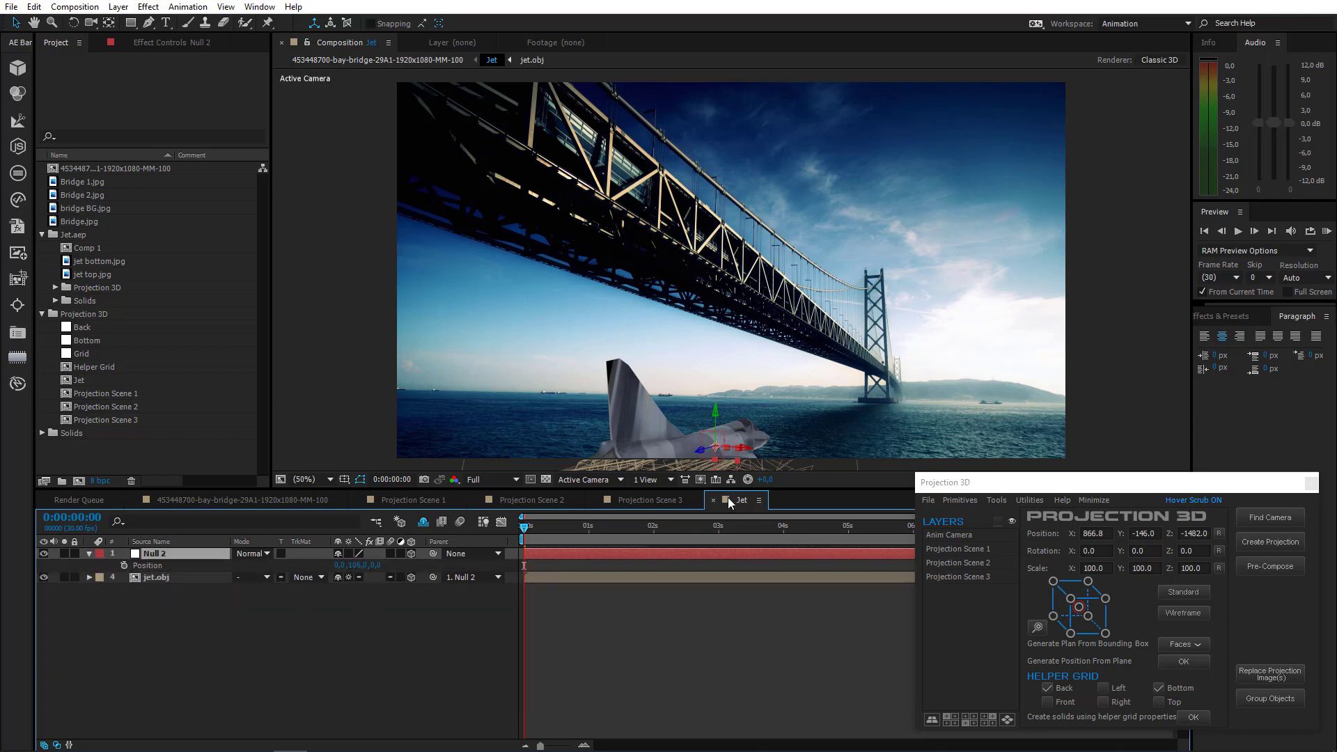
# Set the Jet composition to a two-view horizontal layout and frame the jet in the Top view
pyautogui.click(645, 479)
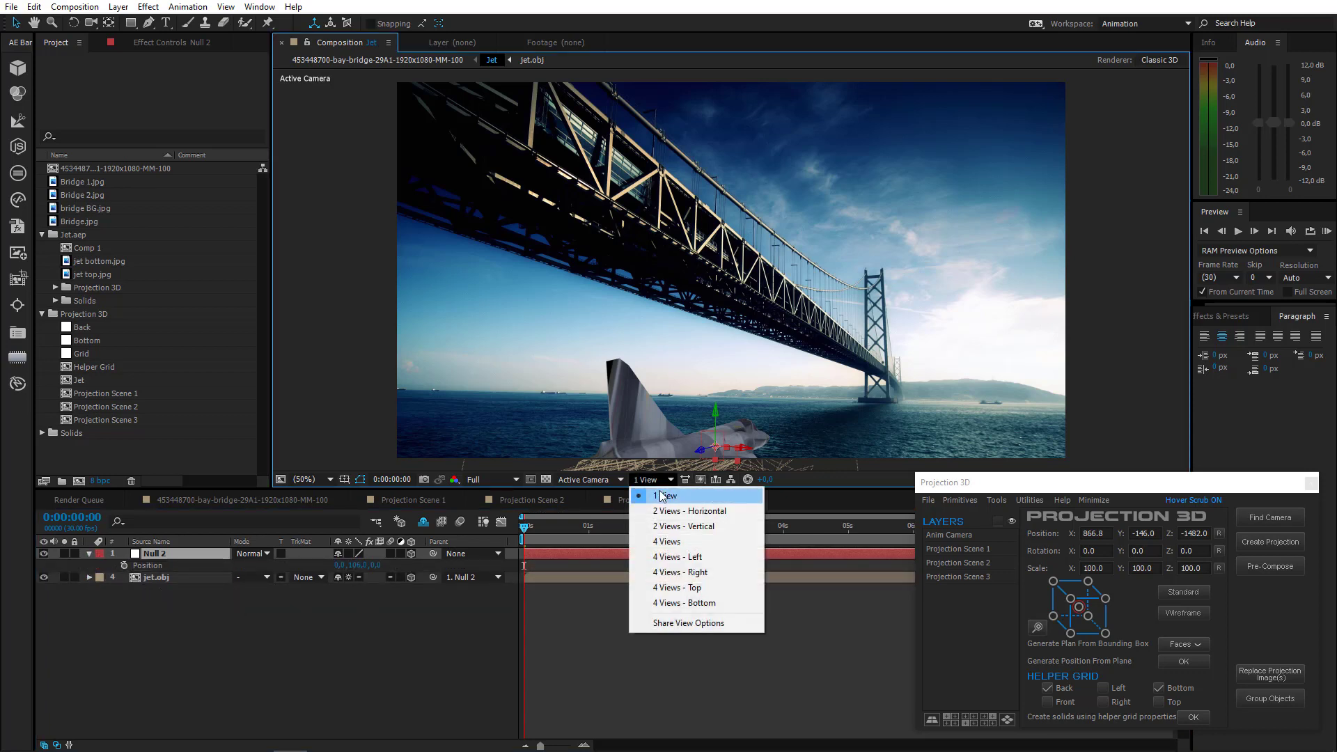
pyautogui.click(674, 512)
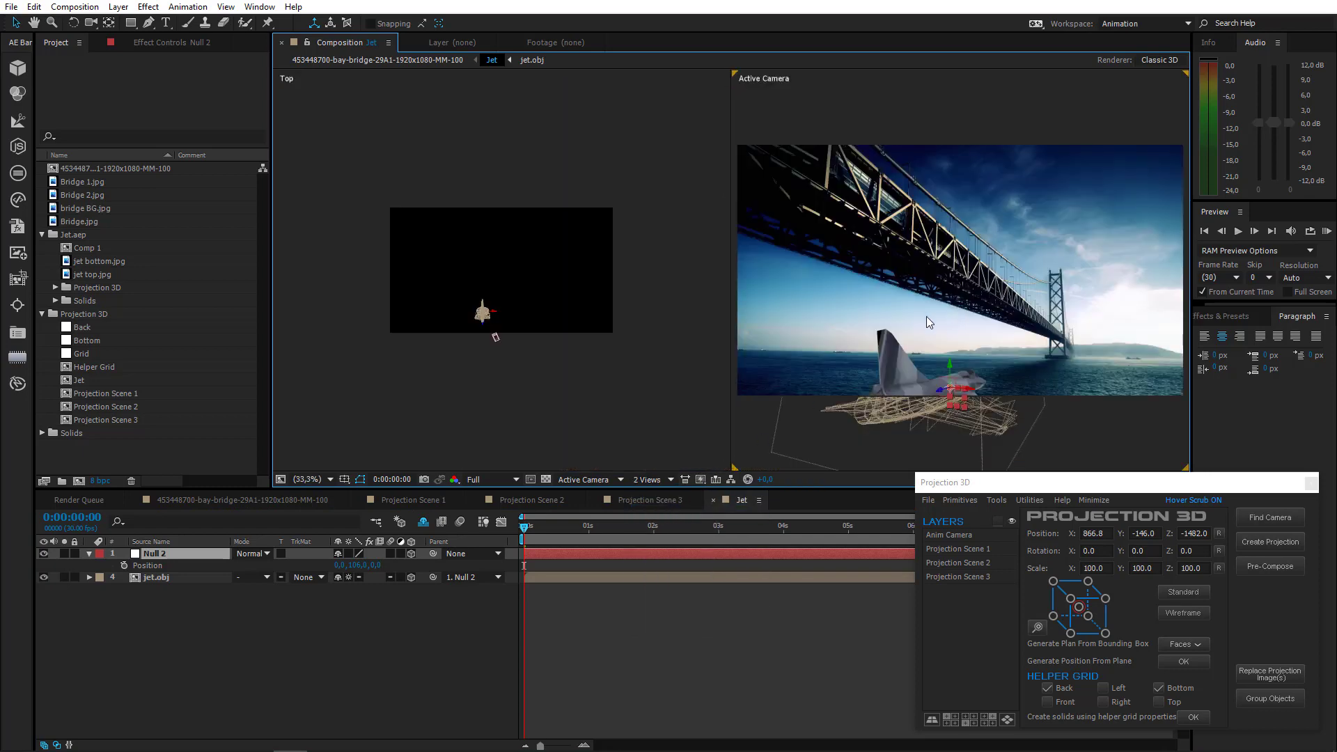
pyautogui.moveTo(889, 329); pyautogui.dragTo(883, 332)
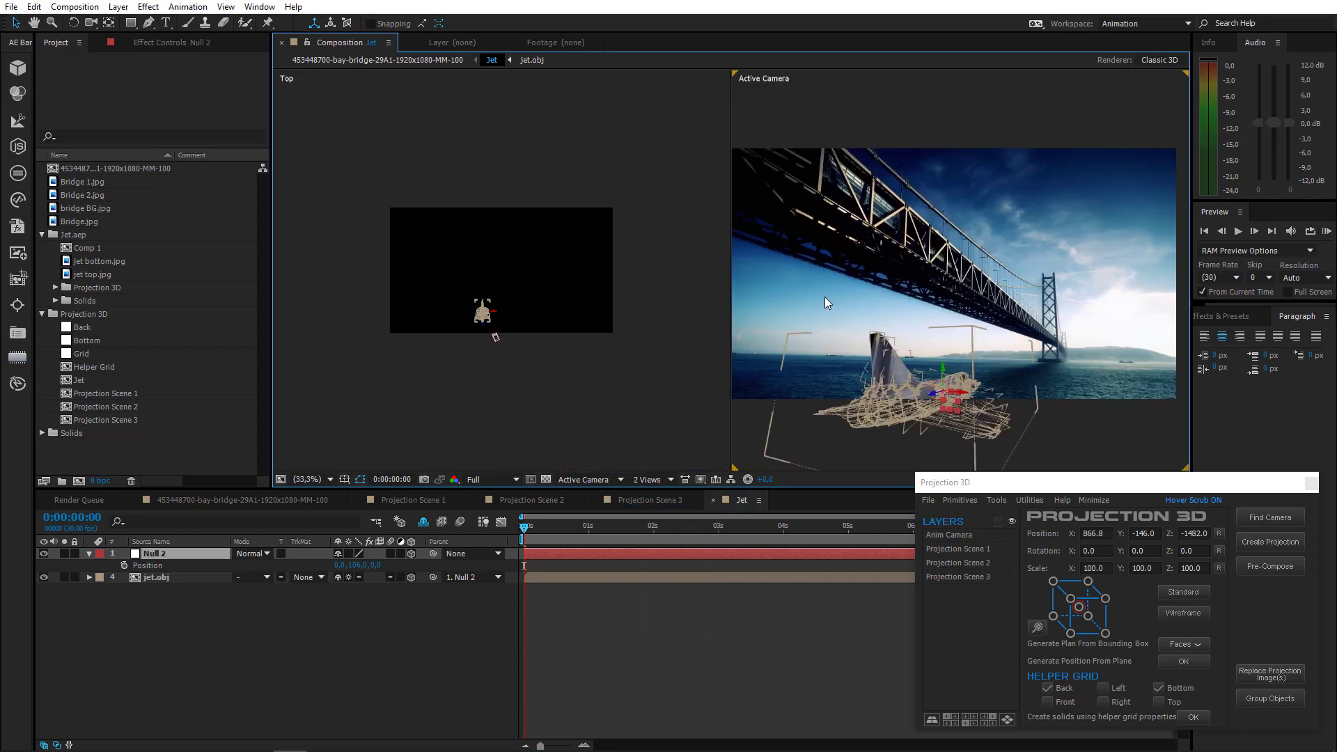
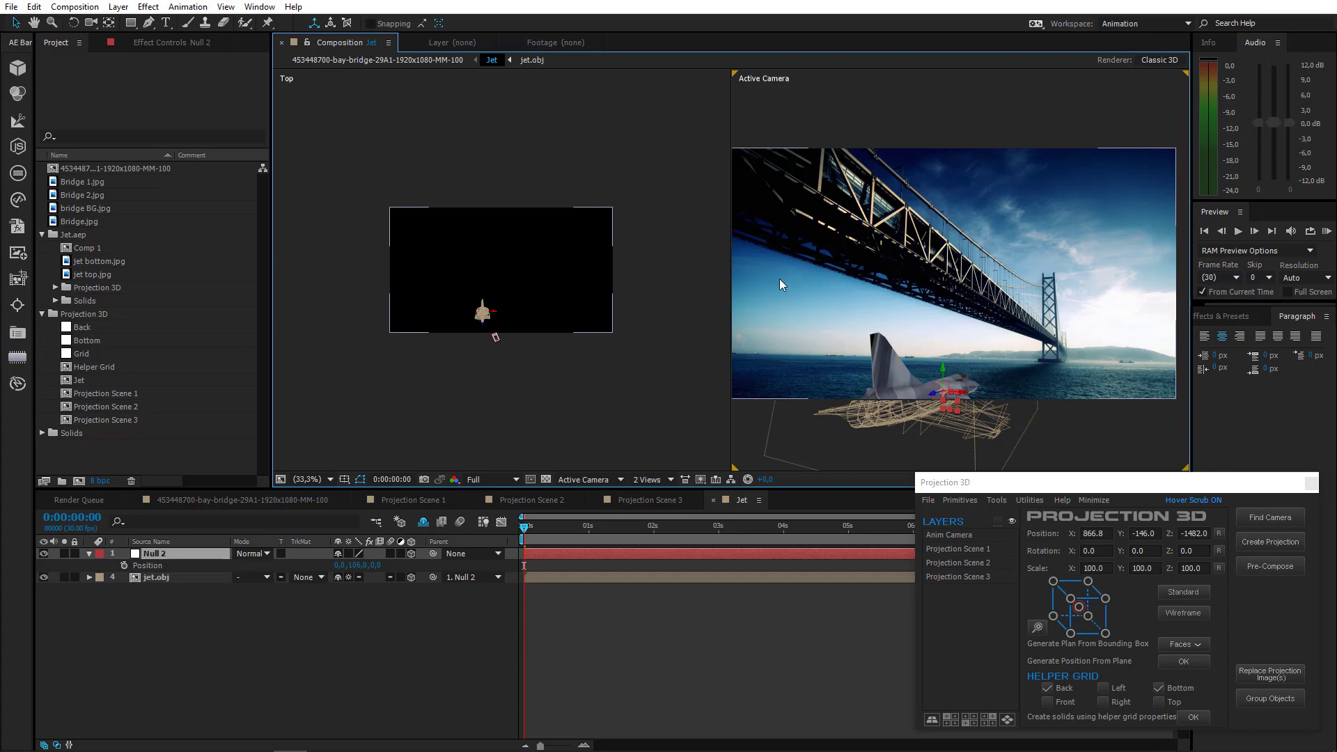
pyautogui.scroll(2, 507, 335)
pyautogui.moveTo(509, 341); pyautogui.dragTo(562, 306)
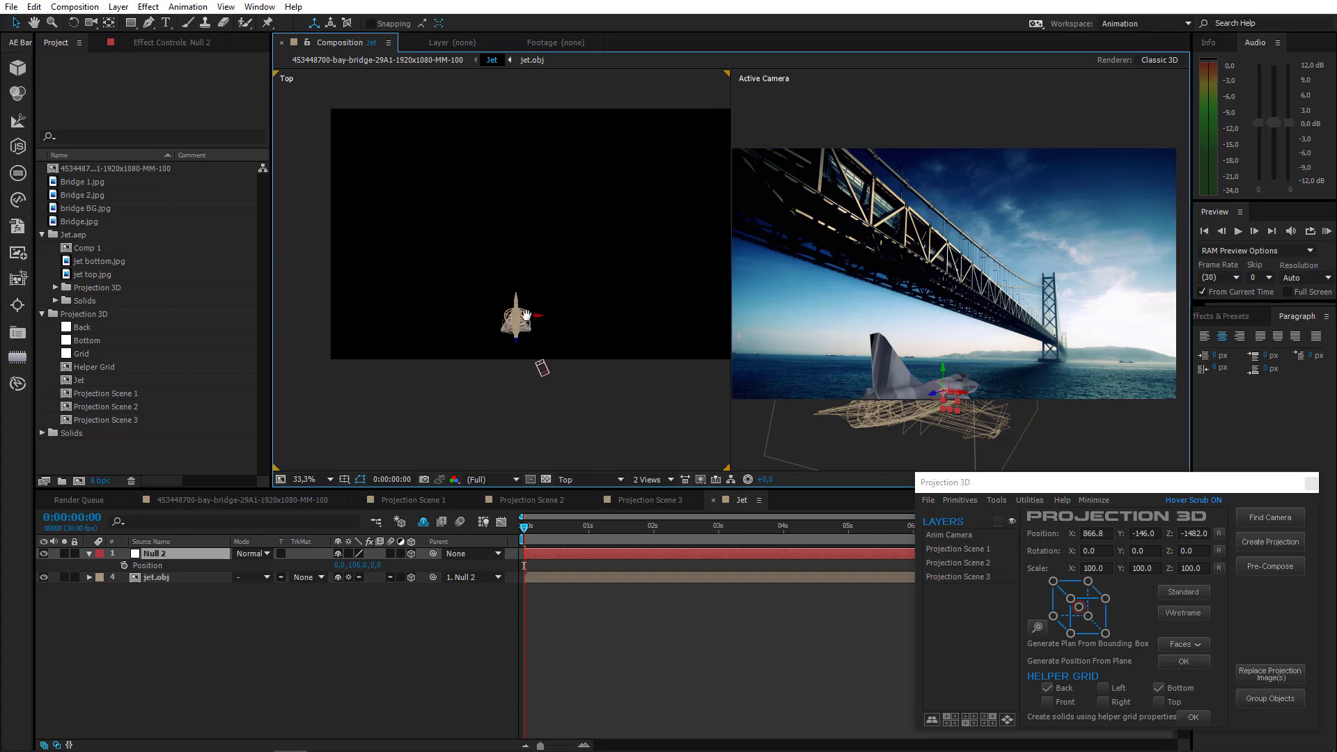
# Copy the first Plane layer from the Projection Scene 1 composition into the Jet composition
pyautogui.click(397, 500)
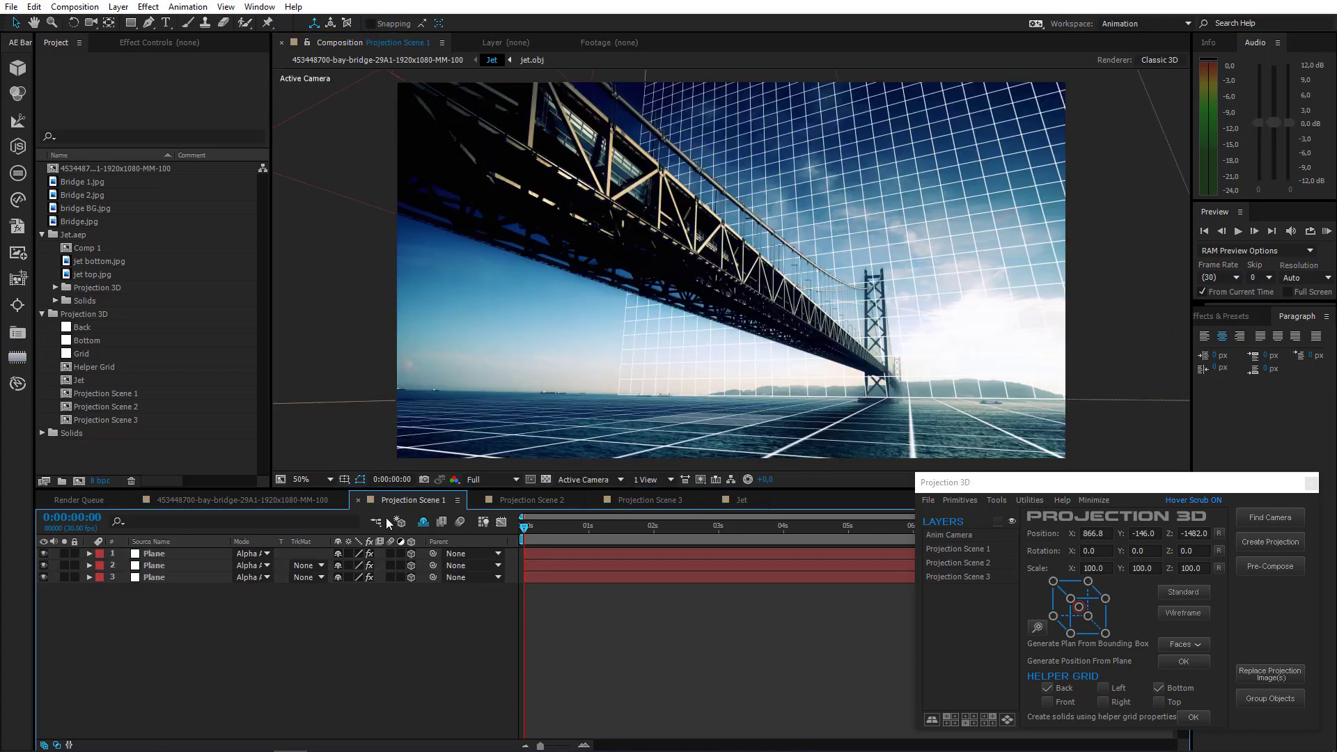
pyautogui.click(159, 554)
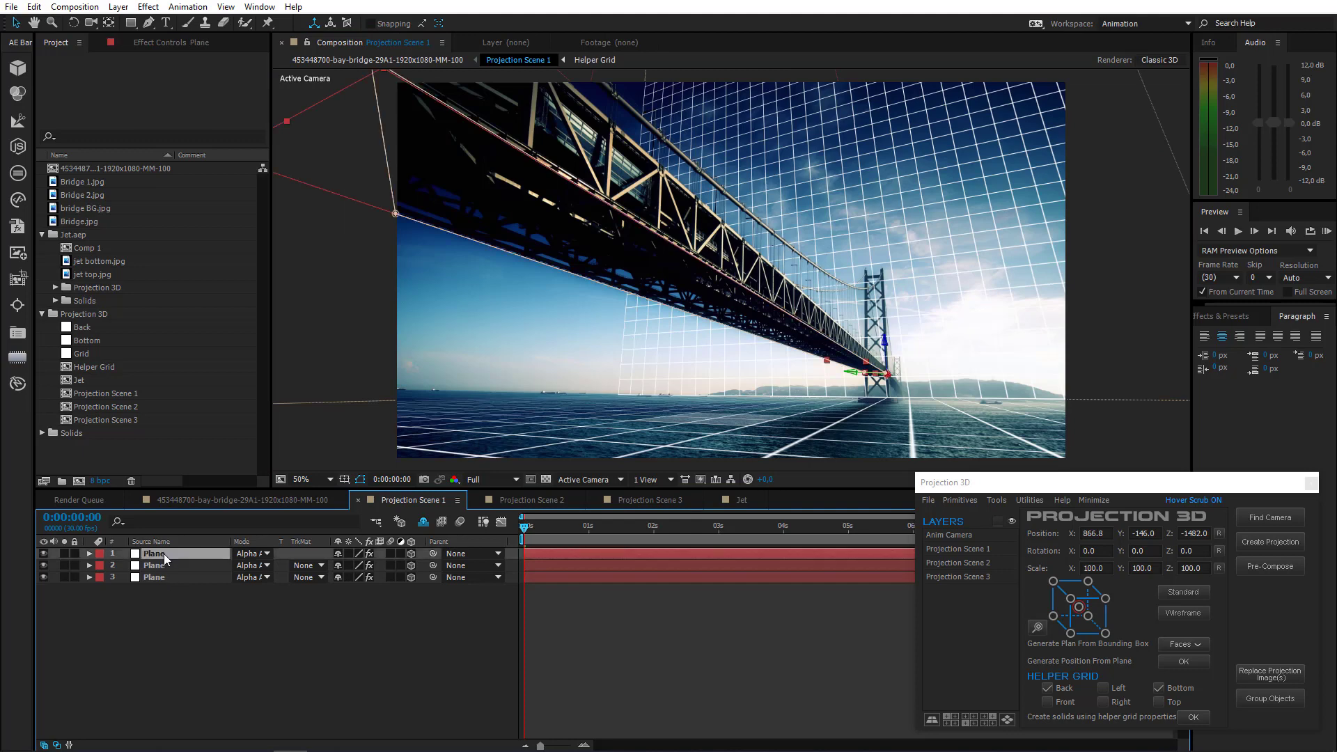
pyautogui.hotkey('ctrl', 'c')
pyautogui.click(738, 499)
pyautogui.hotkey('ctrl', 'v')
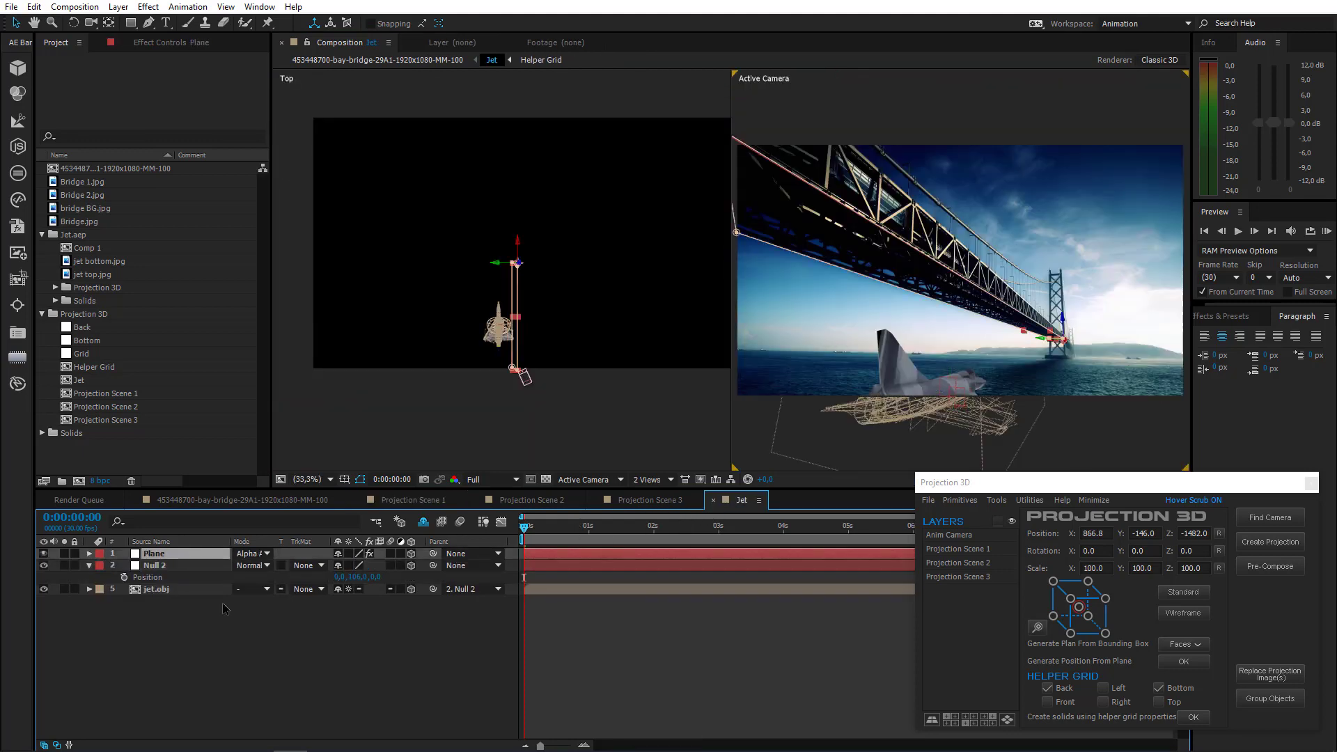
# Scale the jet.obj layer to 10% on all axes
pyautogui.scroll(3, 466, 407)
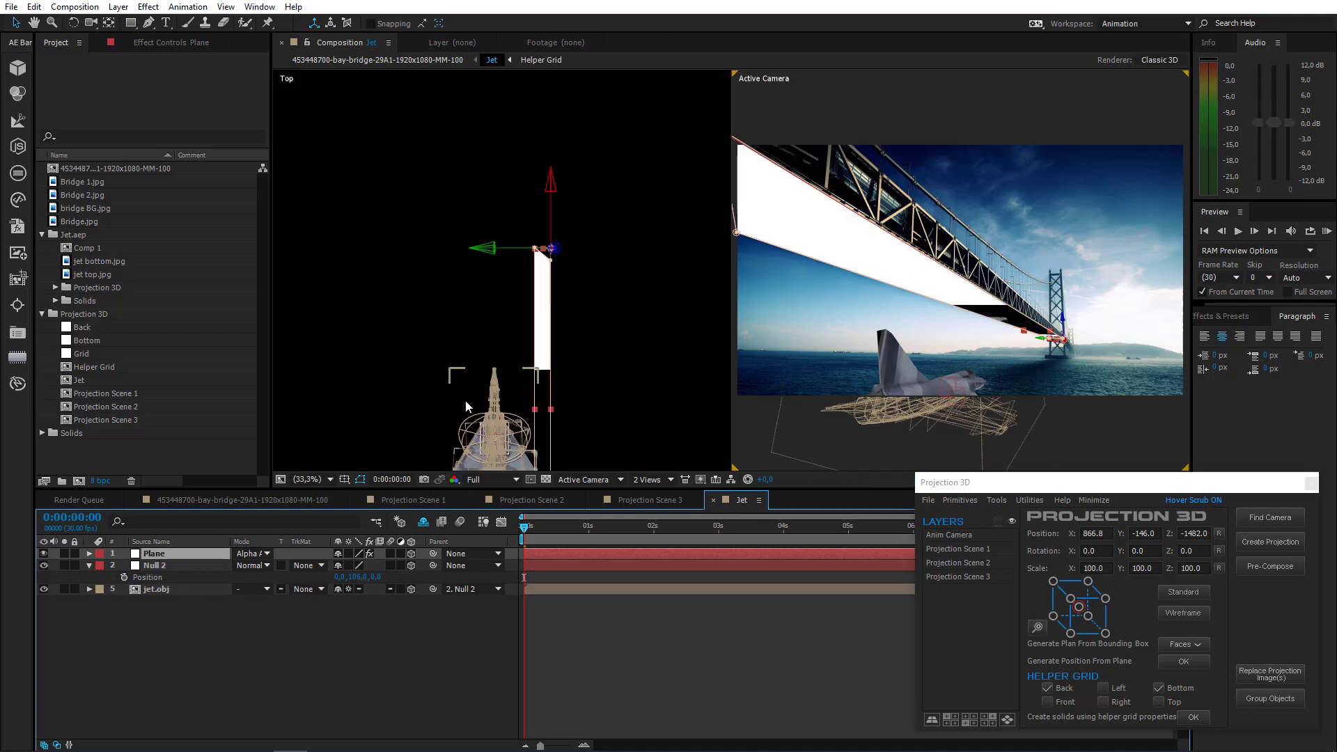
pyautogui.scroll(3, 465, 408)
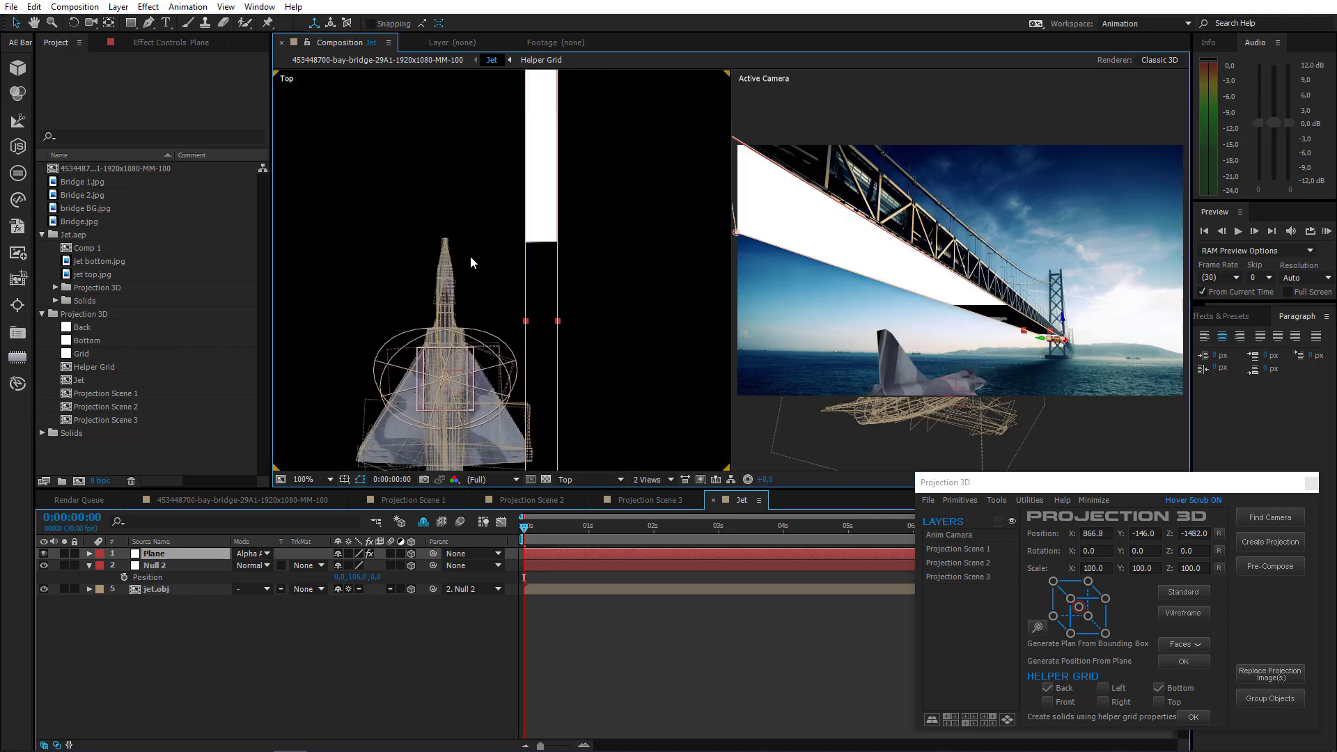
pyautogui.scroll(-3, 462, 315)
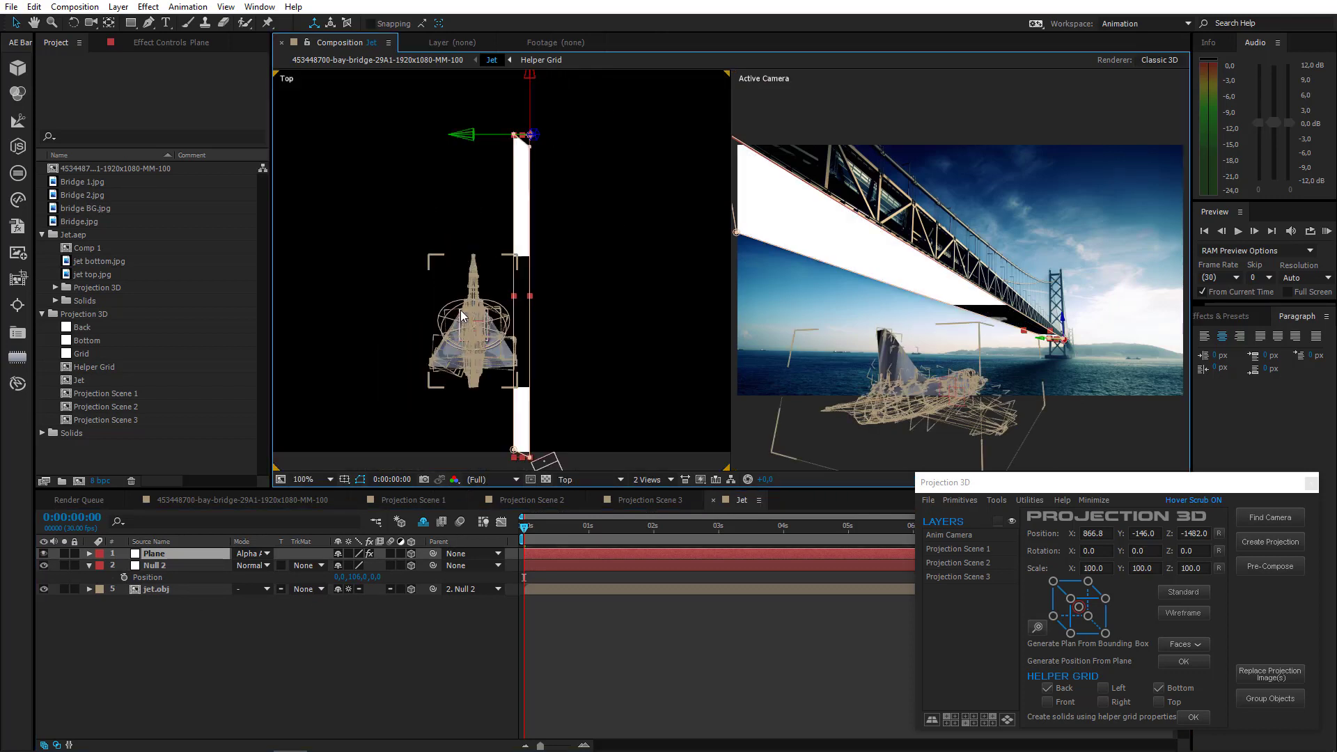
pyautogui.click(173, 589)
pyautogui.press('s')
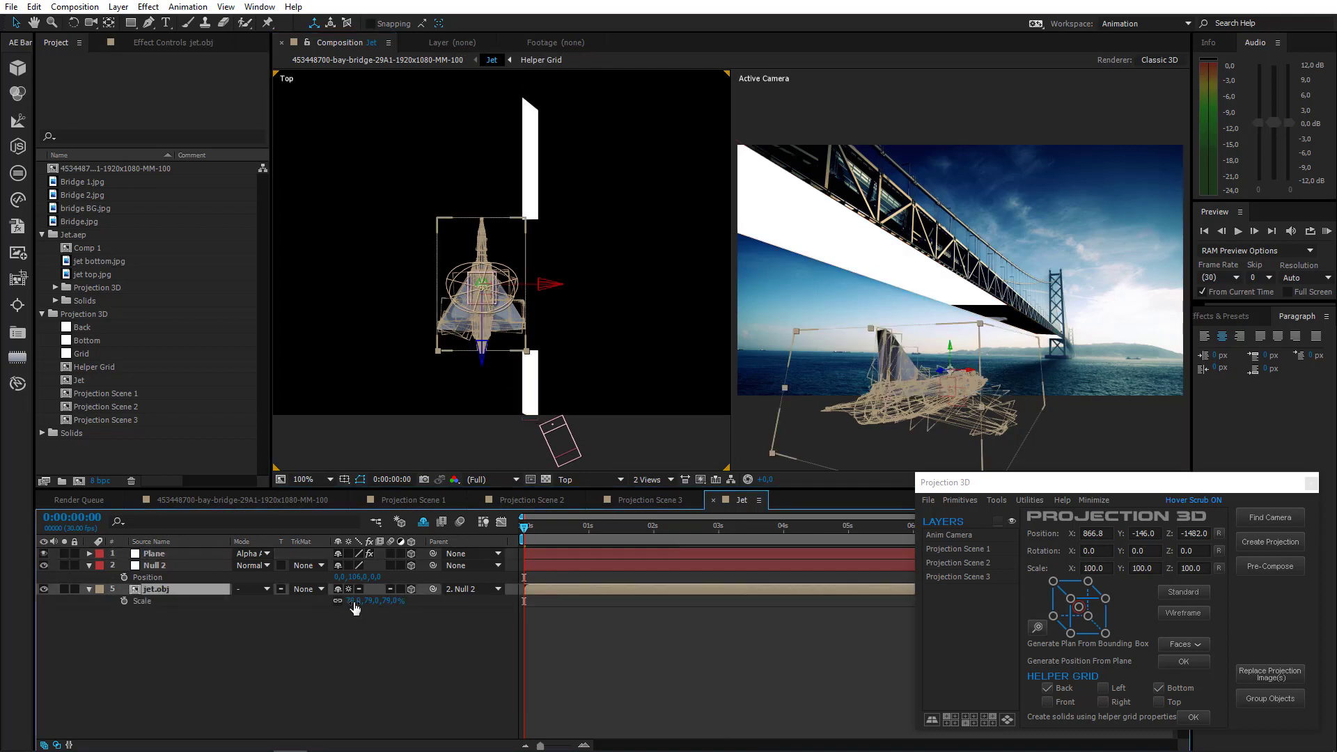
pyautogui.click(355, 600)
pyautogui.write('3')
pyautogui.click(342, 645)
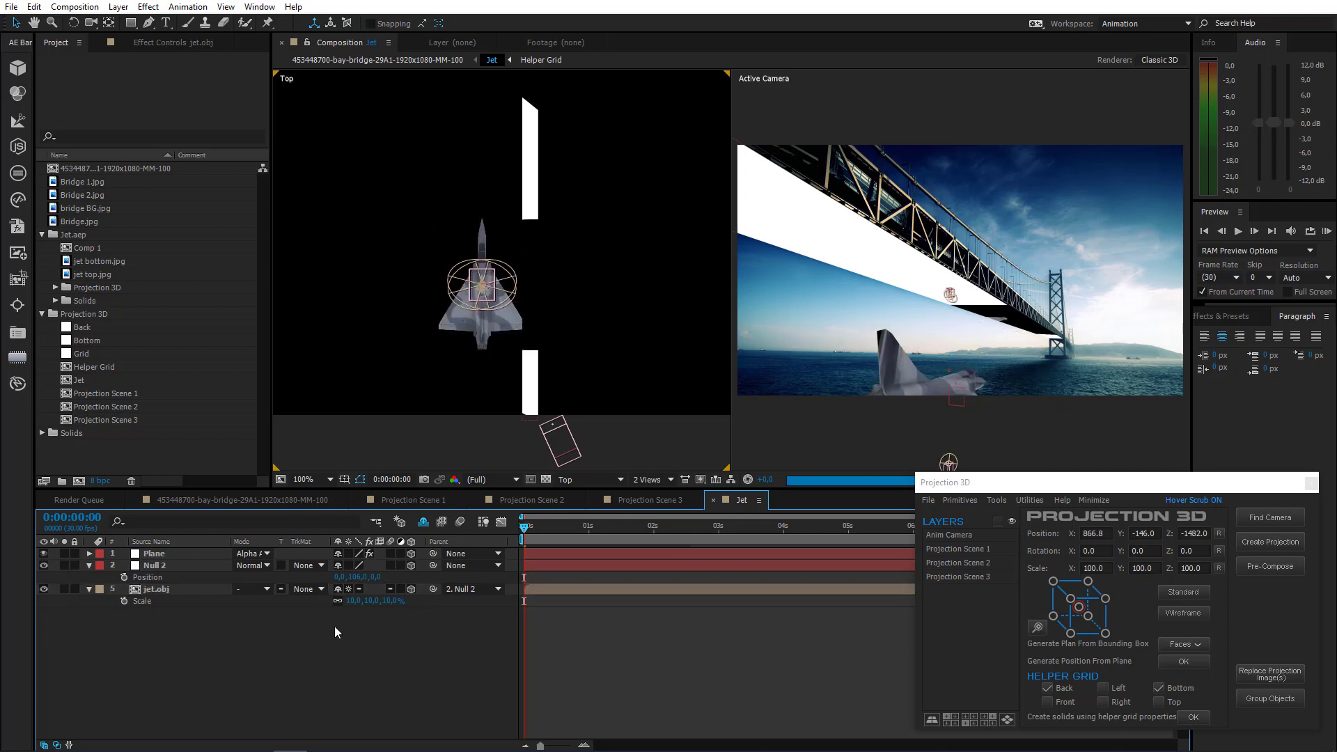
# In the Top view, move Null 2 next to the camera, to about X 869 and Z -1476
pyautogui.click(158, 565)
pyautogui.moveTo(482, 347); pyautogui.dragTo(485, 476)
pyautogui.moveTo(548, 416); pyautogui.dragTo(627, 405)
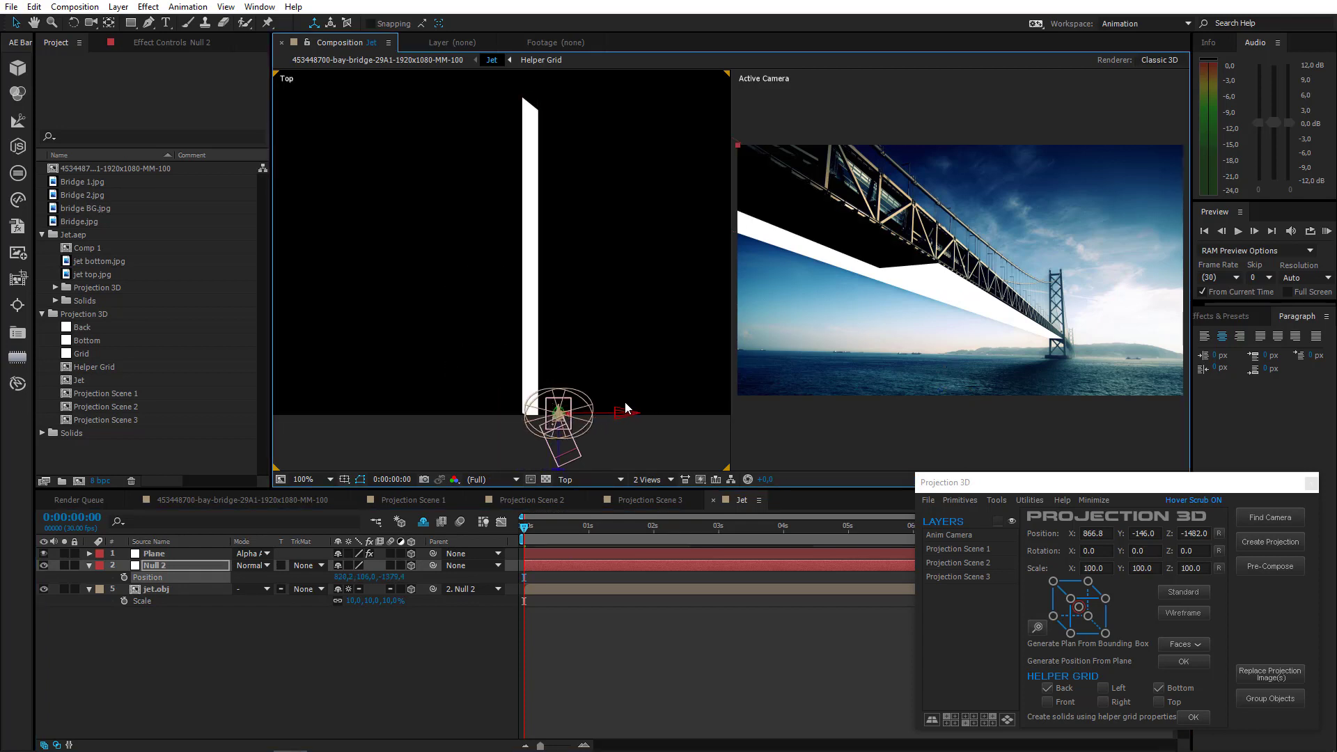
pyautogui.moveTo(449, 327); pyautogui.dragTo(448, 238)
pyautogui.scroll(2, 567, 337)
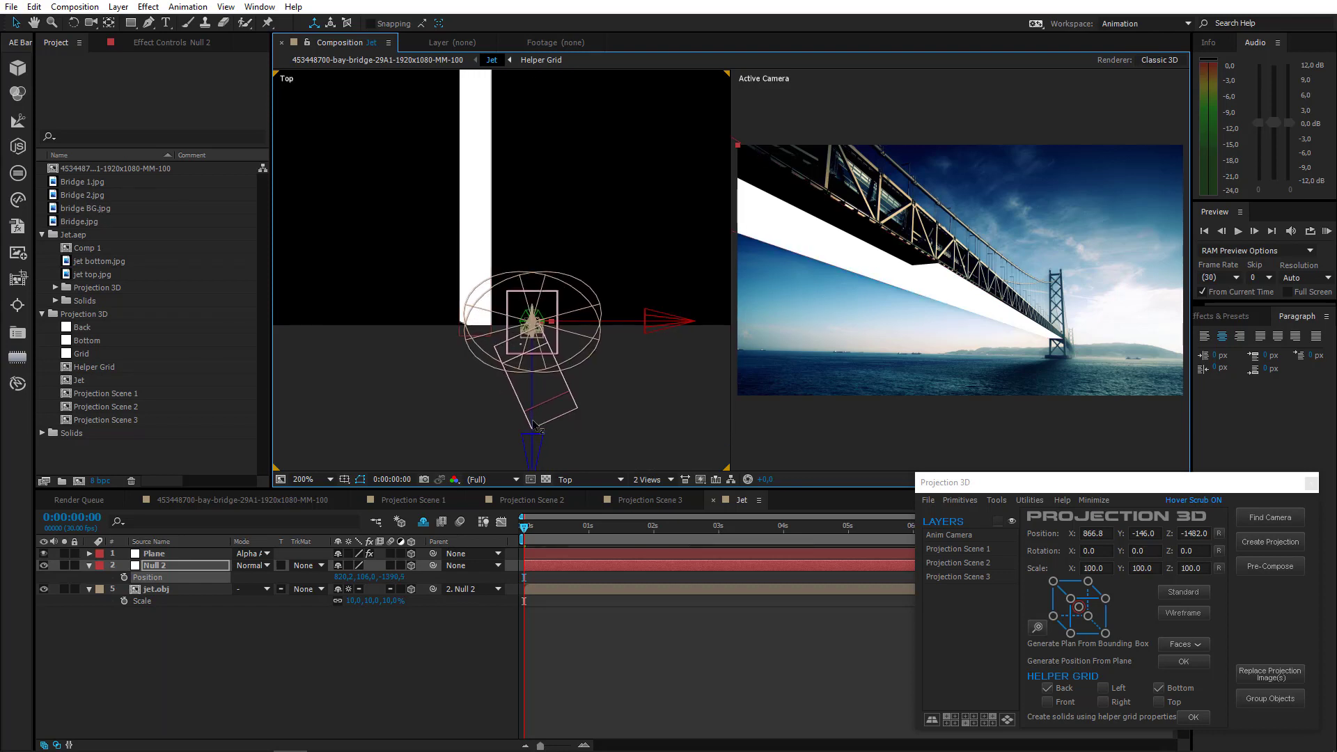
pyautogui.moveTo(533, 422); pyautogui.dragTo(533, 440)
pyautogui.moveTo(626, 343); pyautogui.dragTo(635, 343)
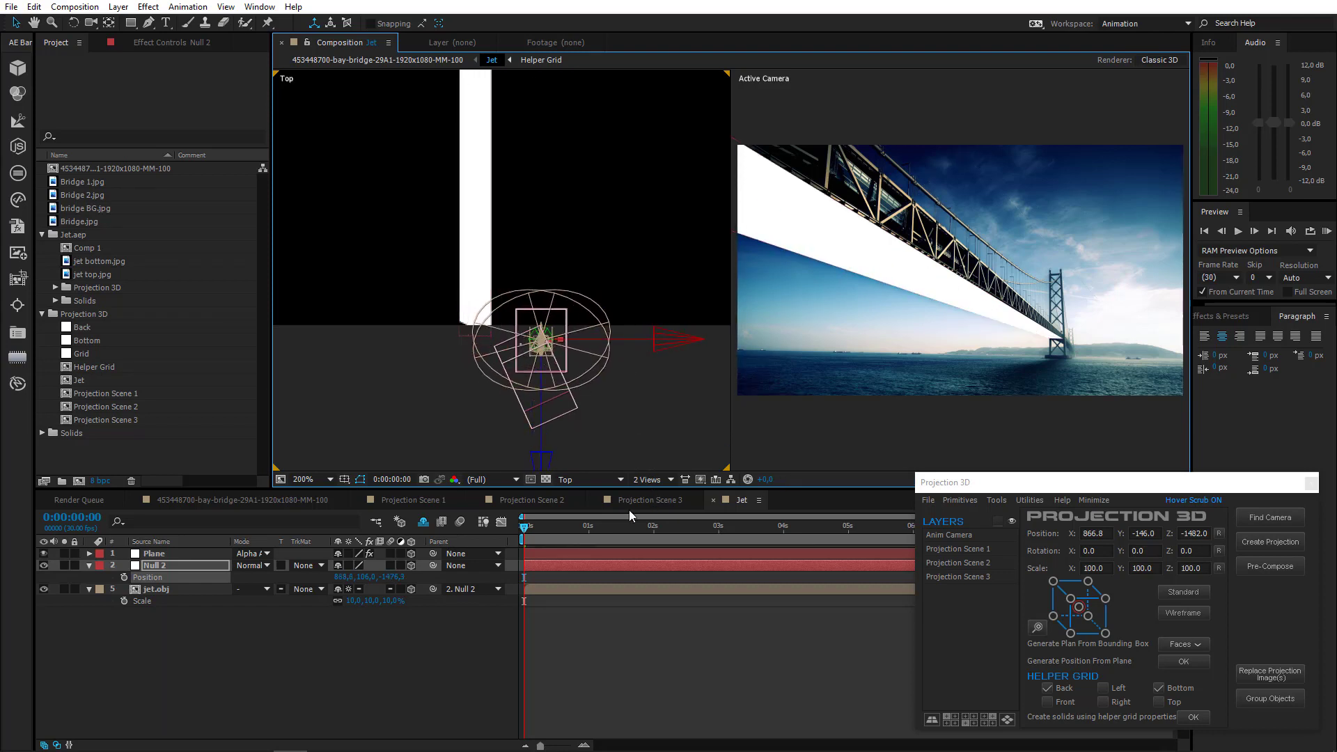
# In the Left view, move the jet.obj layer down along its Y axis onto Null 2
pyautogui.click(591, 479)
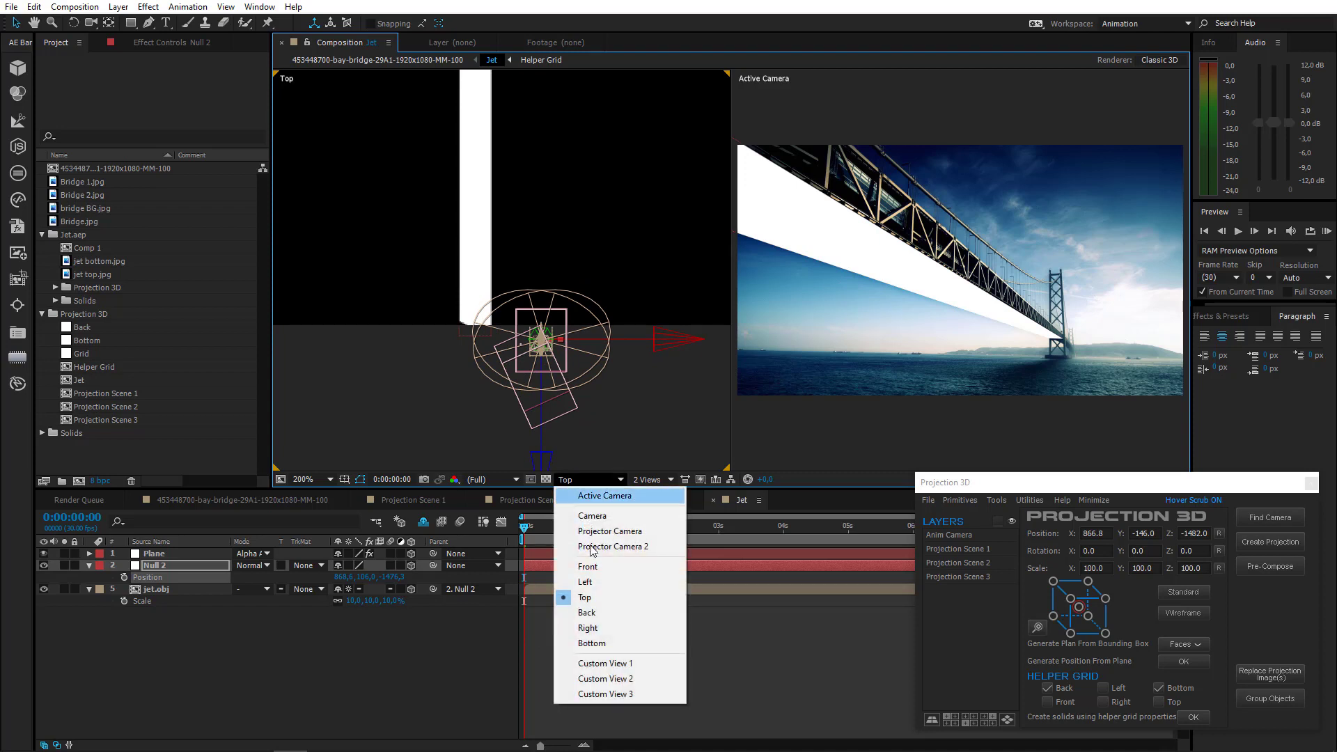
pyautogui.click(595, 580)
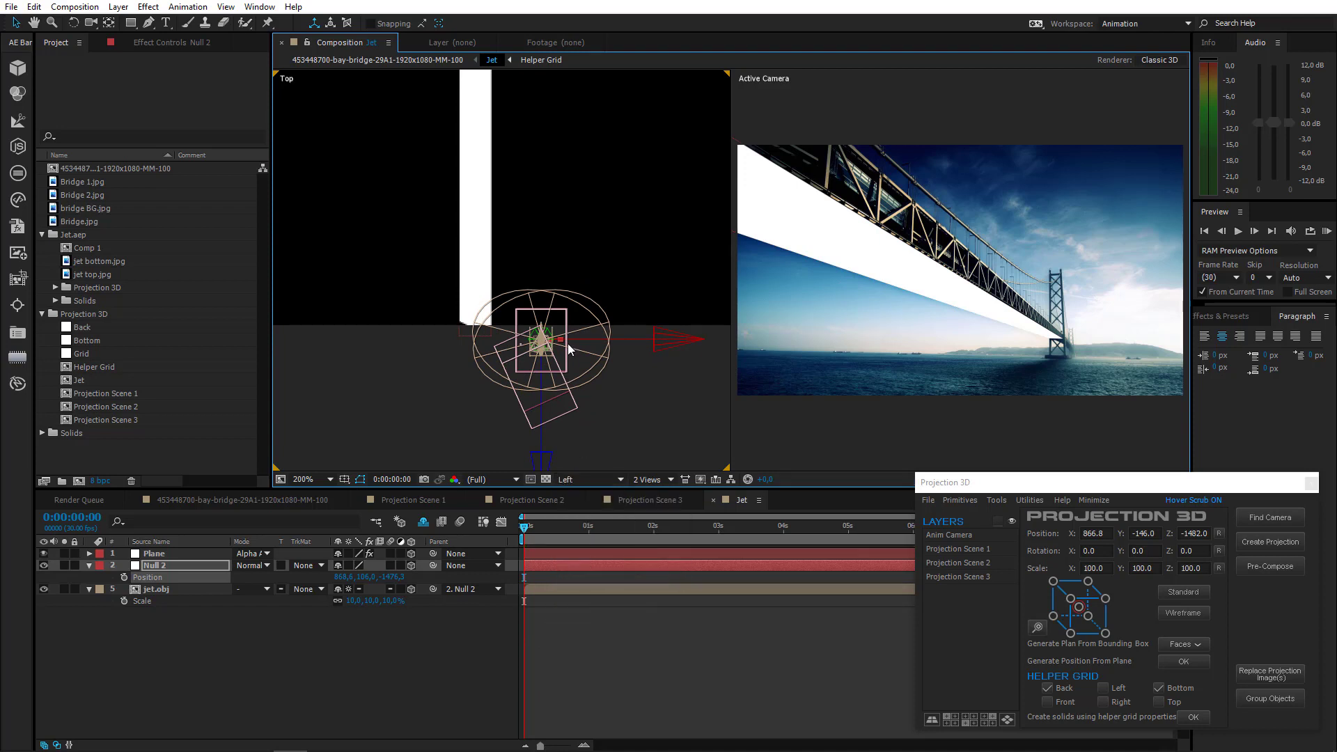
pyautogui.scroll(2, 512, 276)
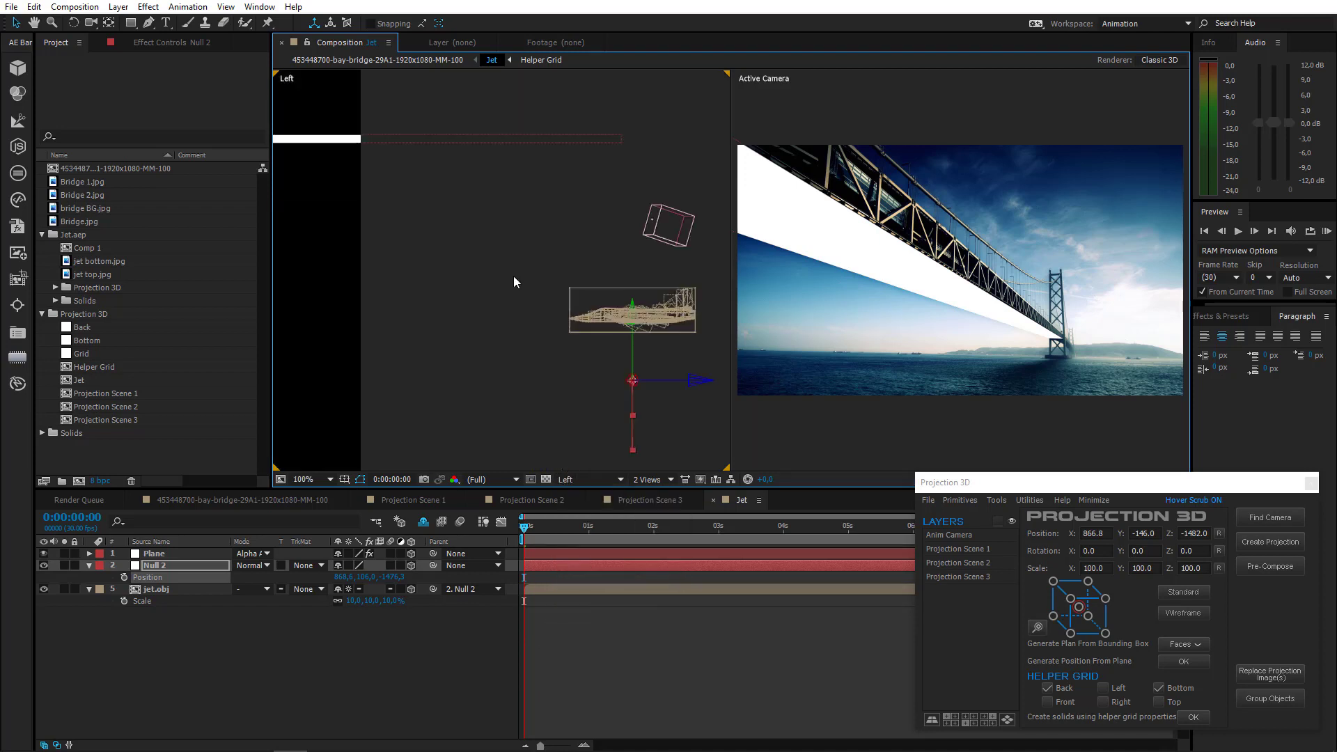
pyautogui.moveTo(557, 320); pyautogui.dragTo(451, 284)
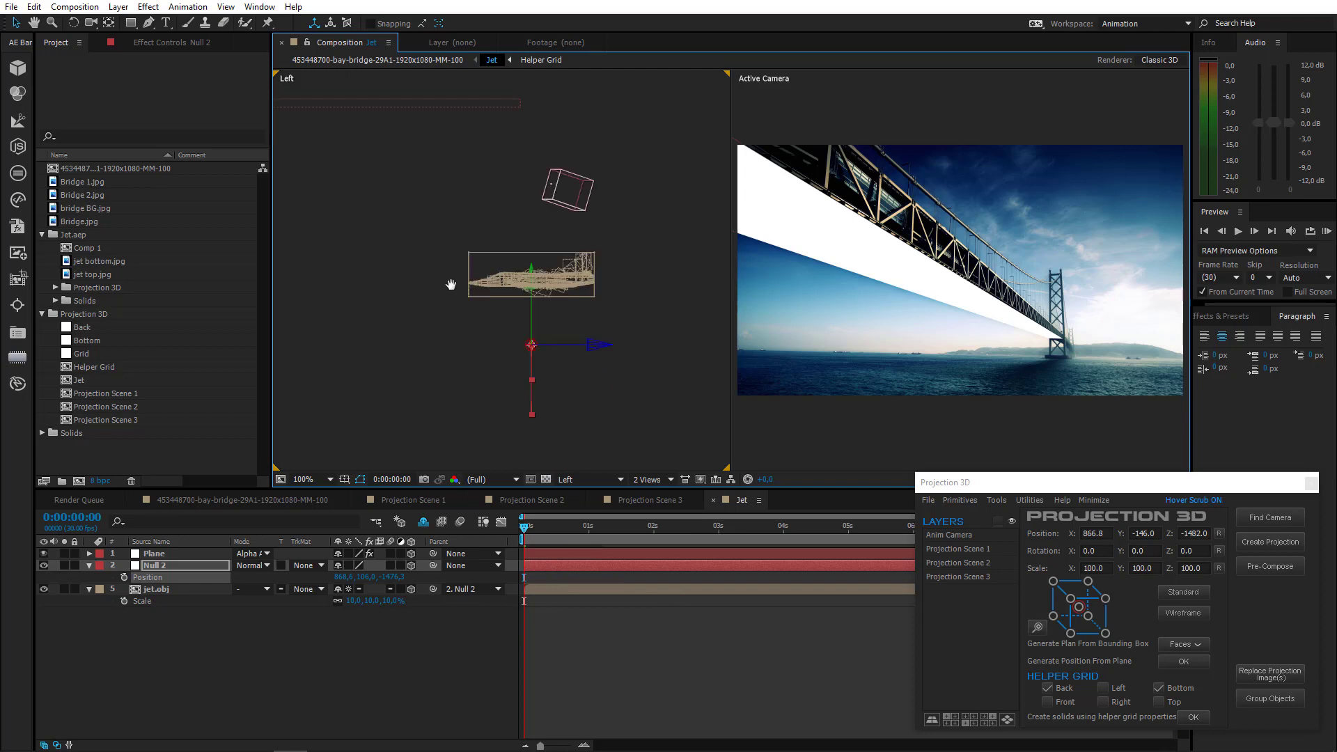
pyautogui.click(155, 589)
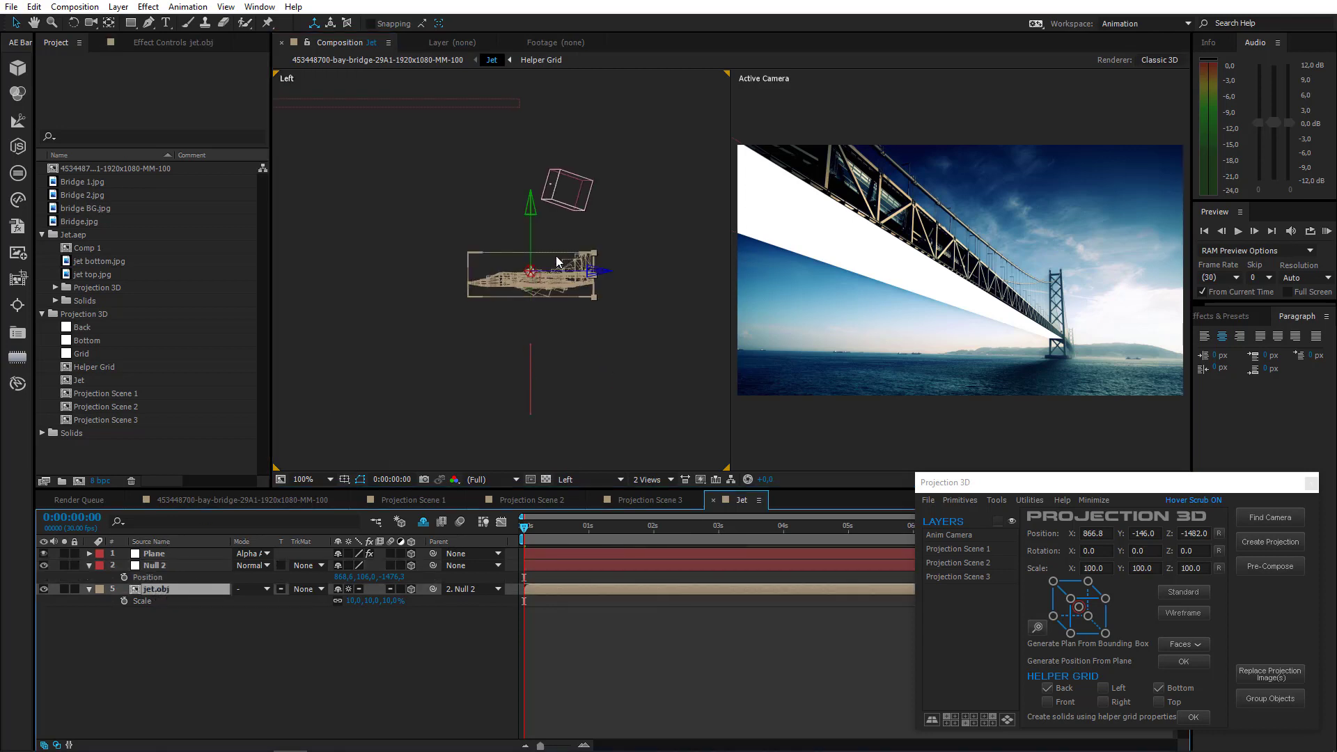
pyautogui.moveTo(532, 223); pyautogui.dragTo(544, 282)
pyautogui.scroll(2, 542, 363)
pyautogui.moveTo(532, 384); pyautogui.dragTo(454, 141)
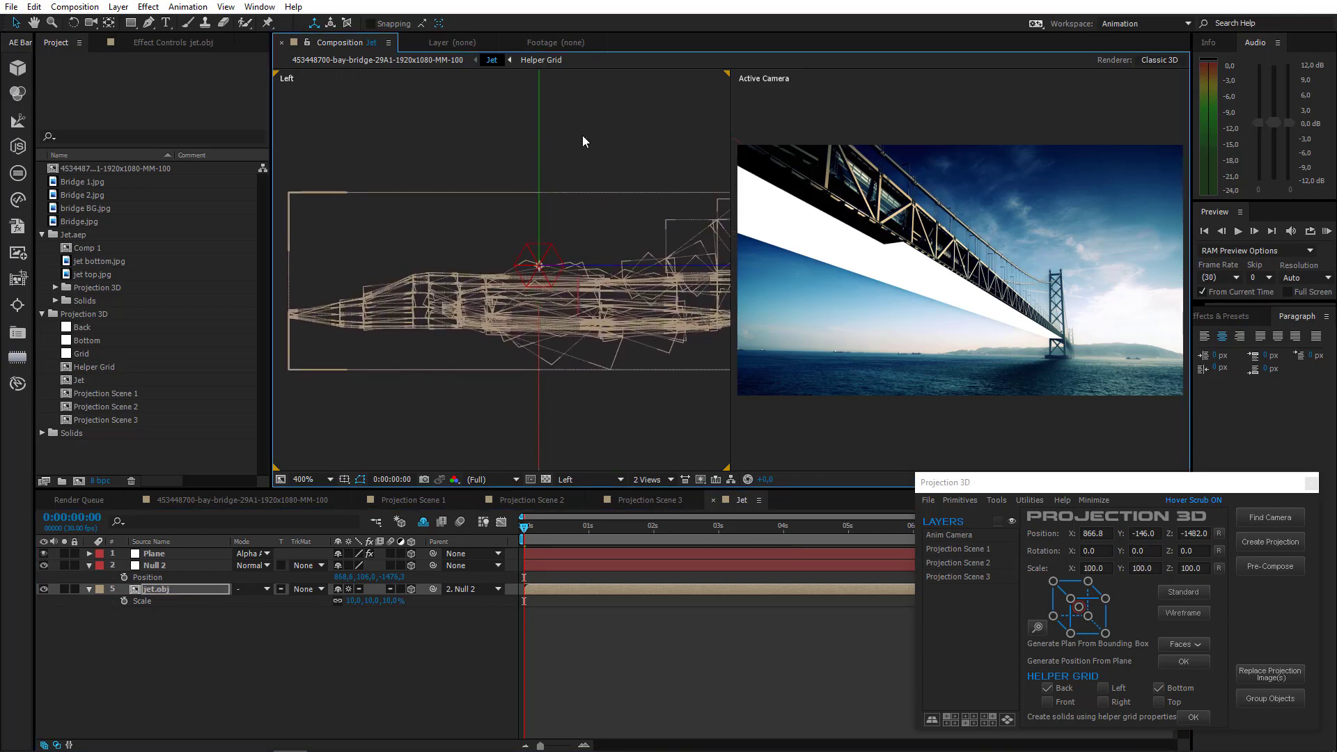
pyautogui.scroll(-4, 583, 124)
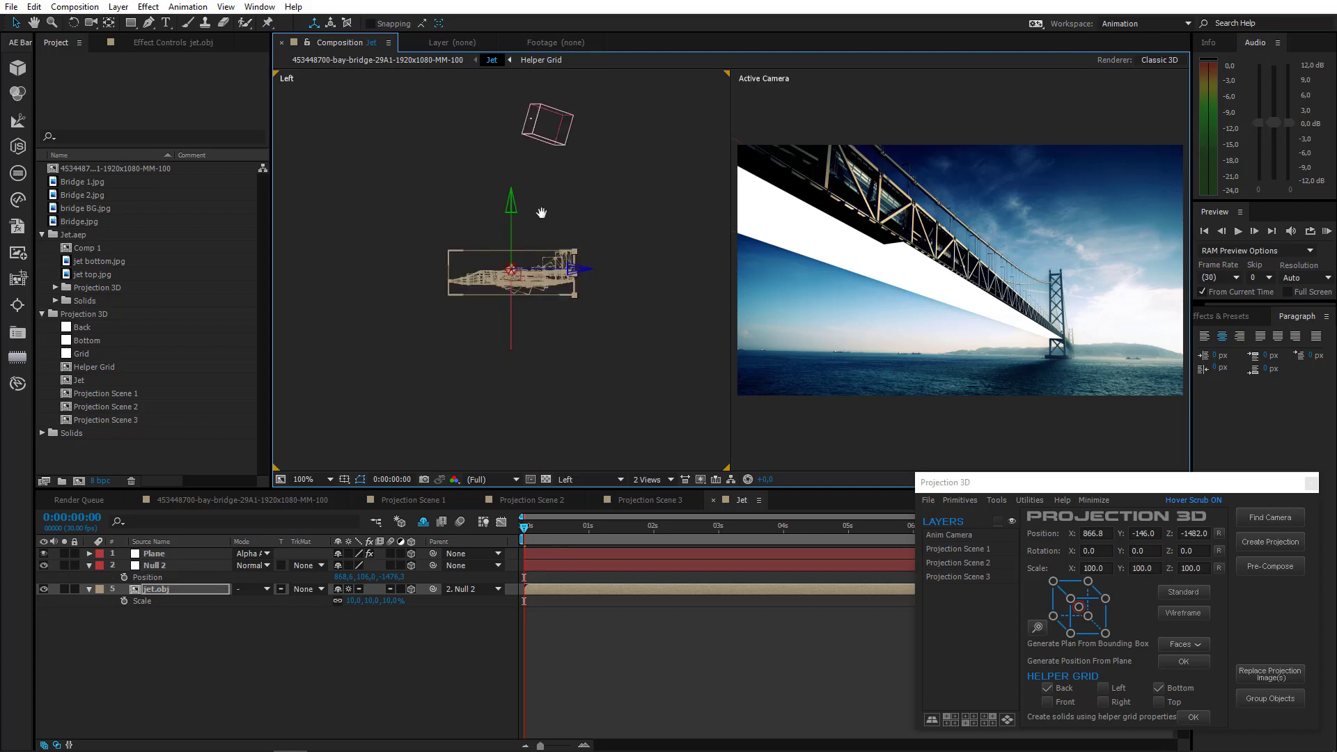
pyautogui.moveTo(542, 212); pyautogui.dragTo(567, 238)
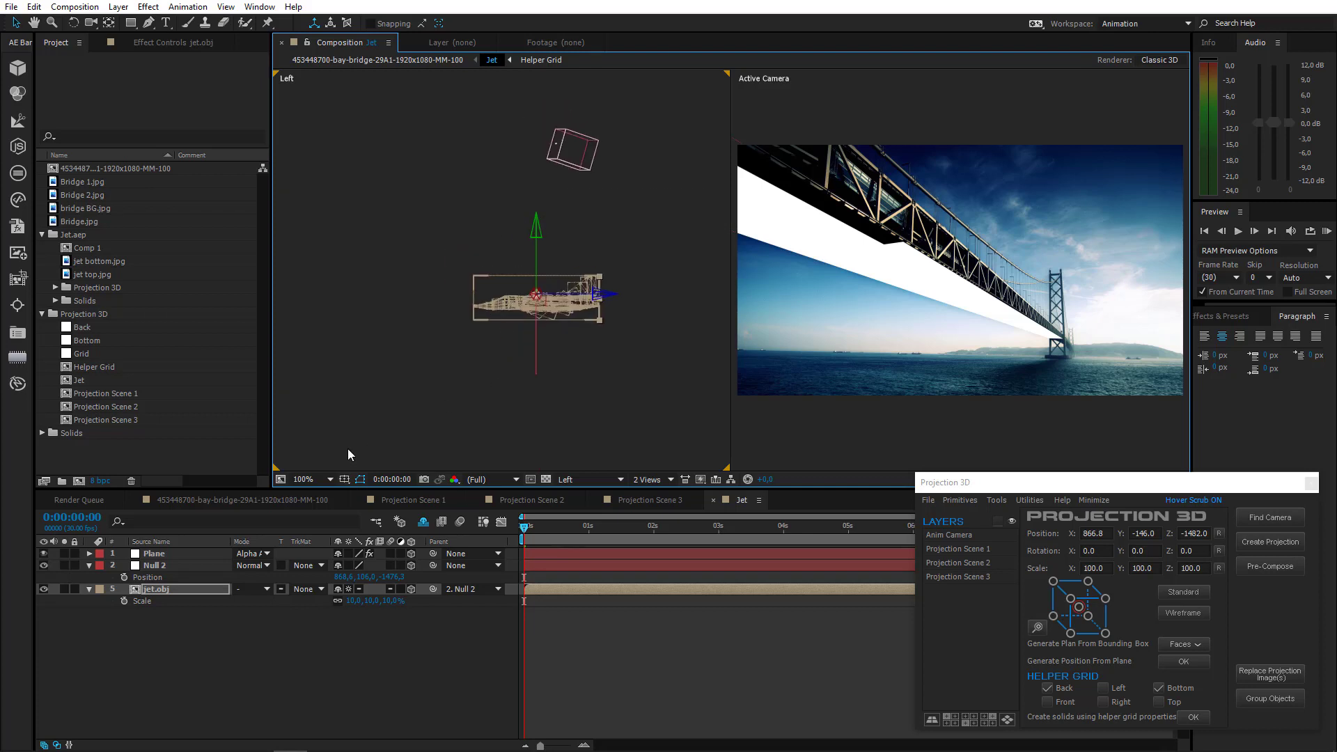
# Raise Null 2 along its Y axis to the camera's height, to about Y -129
pyautogui.click(160, 567)
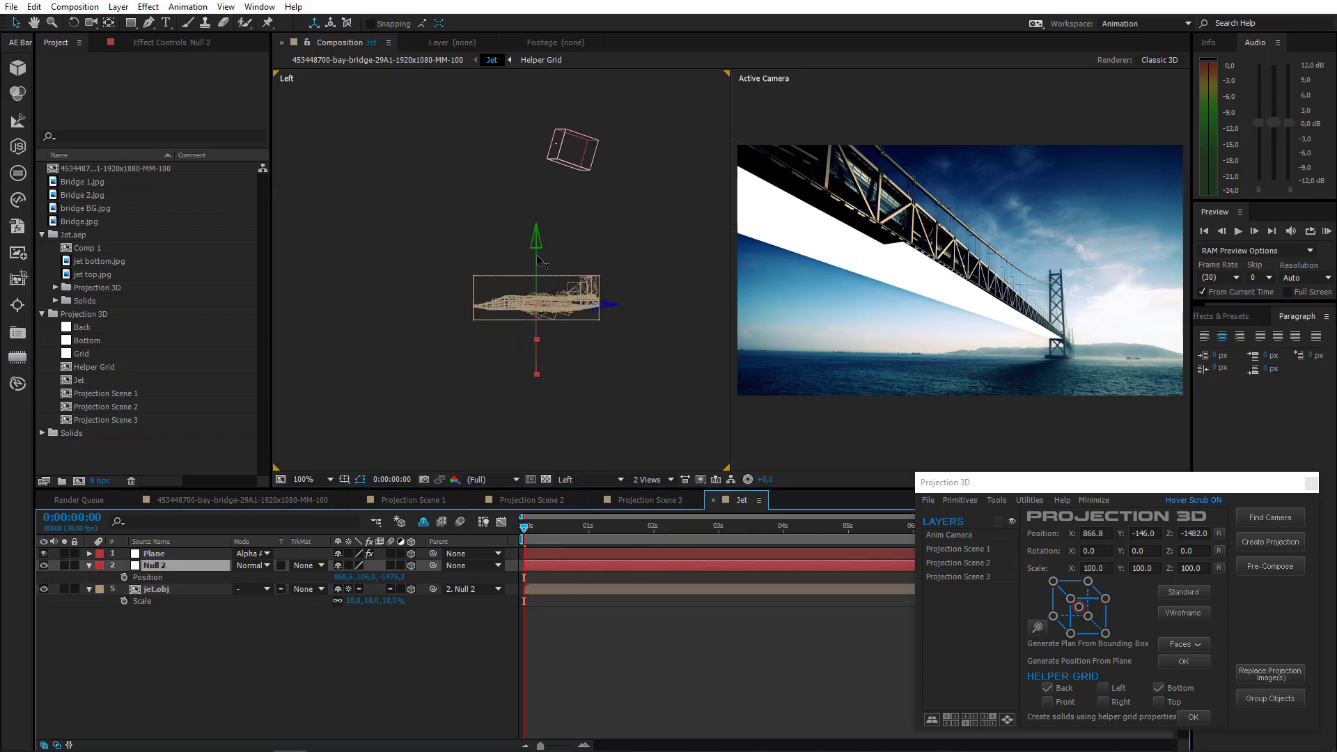
pyautogui.moveTo(537, 255); pyautogui.dragTo(558, 87)
pyautogui.moveTo(498, 259); pyautogui.dragTo(502, 272)
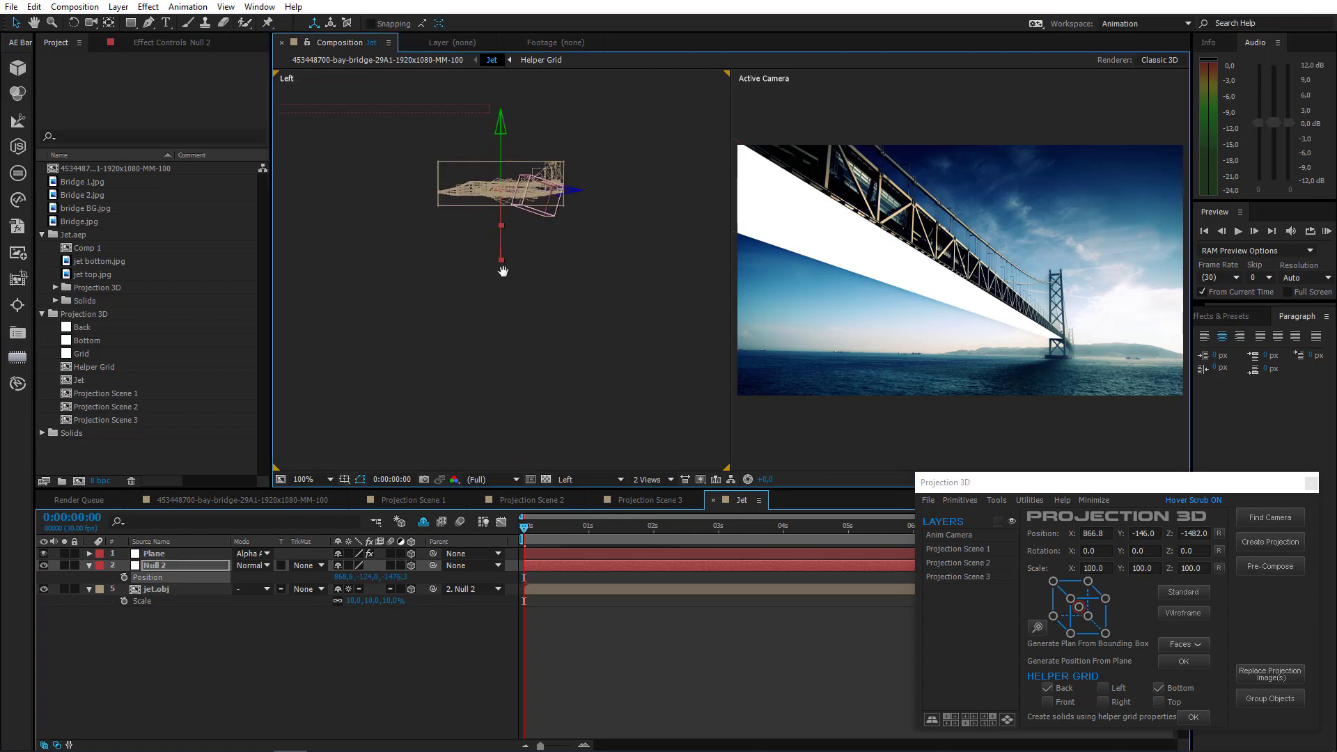
pyautogui.scroll(-3, 908, 301)
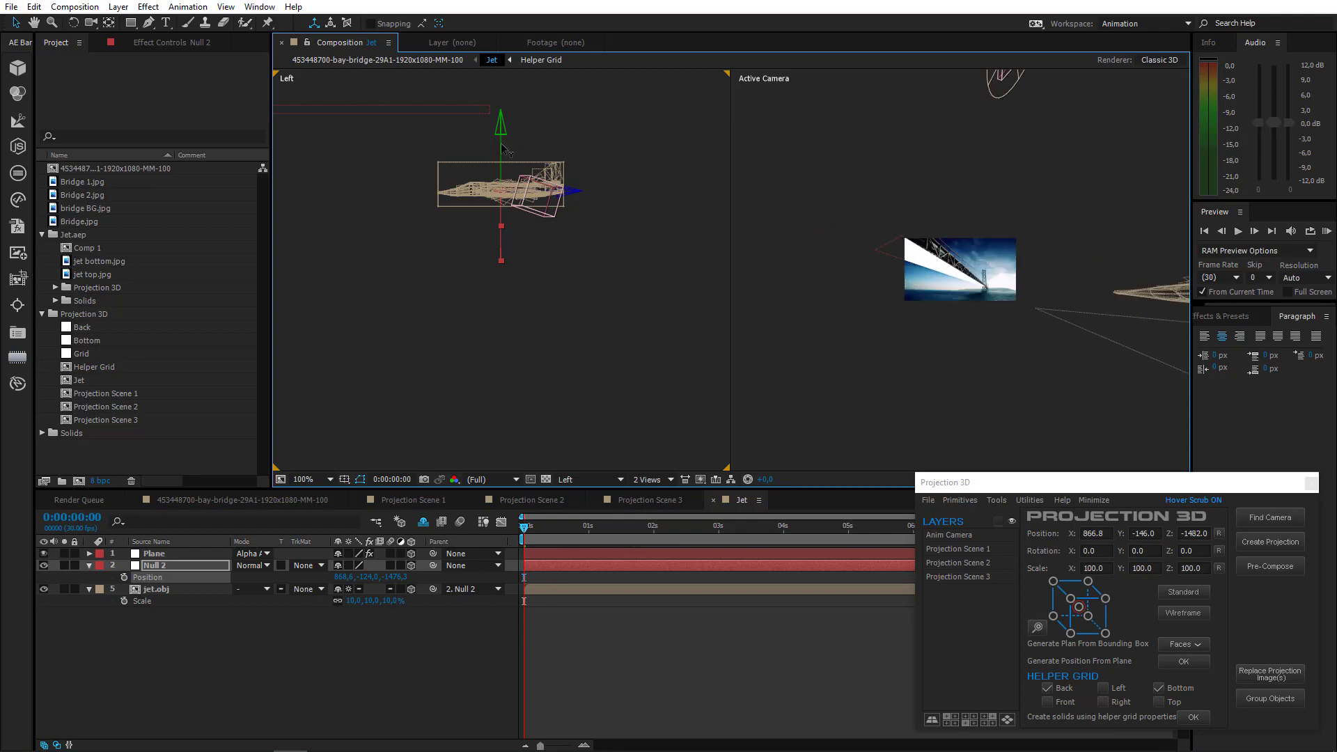
pyautogui.moveTo(503, 145); pyautogui.dragTo(504, 136)
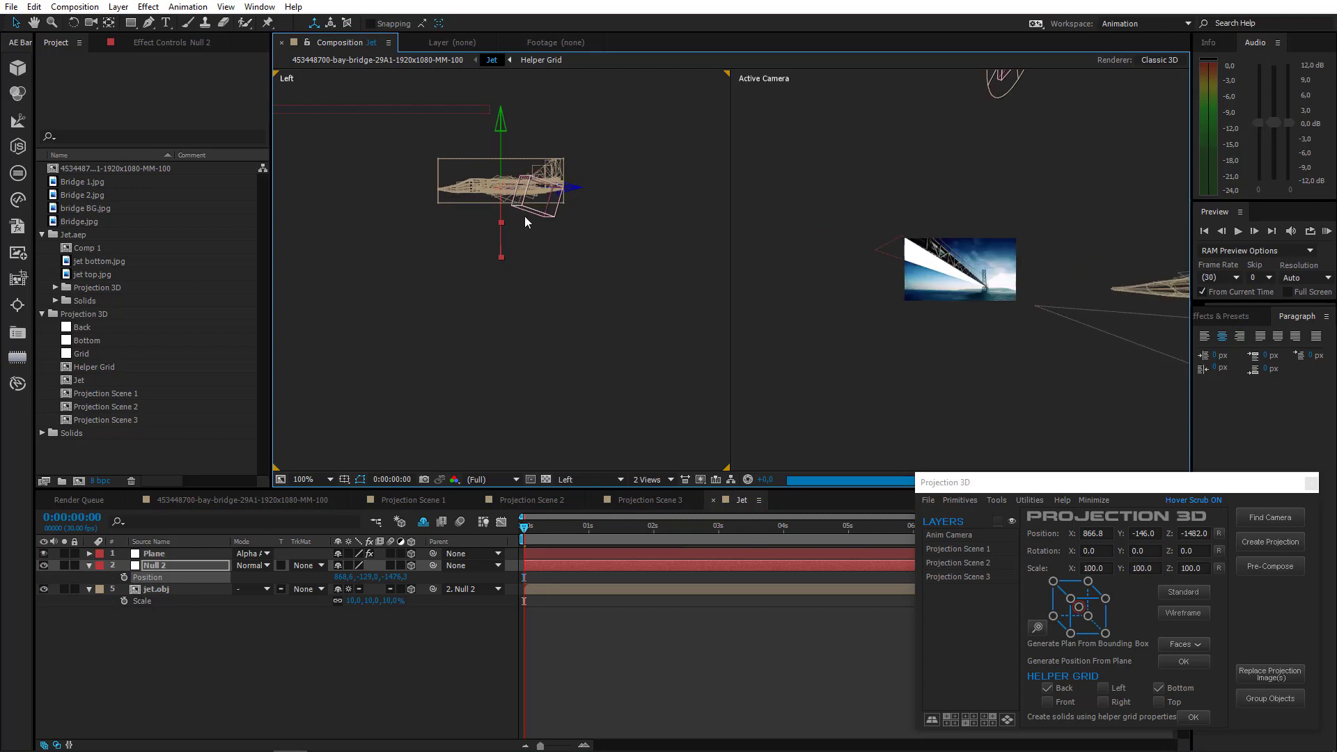
# In the Top view, start animating Null 2's Position with a keyframe at the first frame
pyautogui.click(576, 480)
pyautogui.click(589, 596)
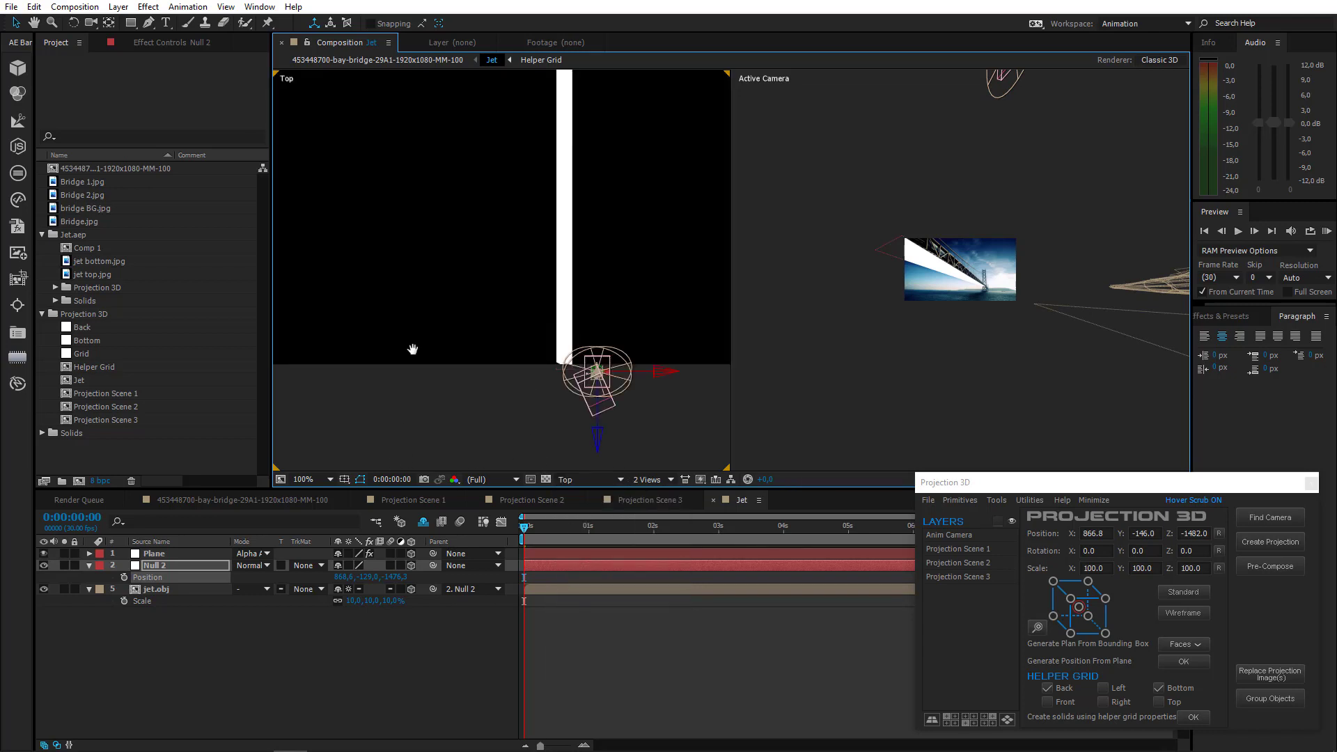
pyautogui.moveTo(413, 350)
pyautogui.mouseDown()
pyautogui.moveTo(403, 340)
pyautogui.moveTo(421, 328)
pyautogui.mouseUp()
pyautogui.scroll(1, 421, 328)
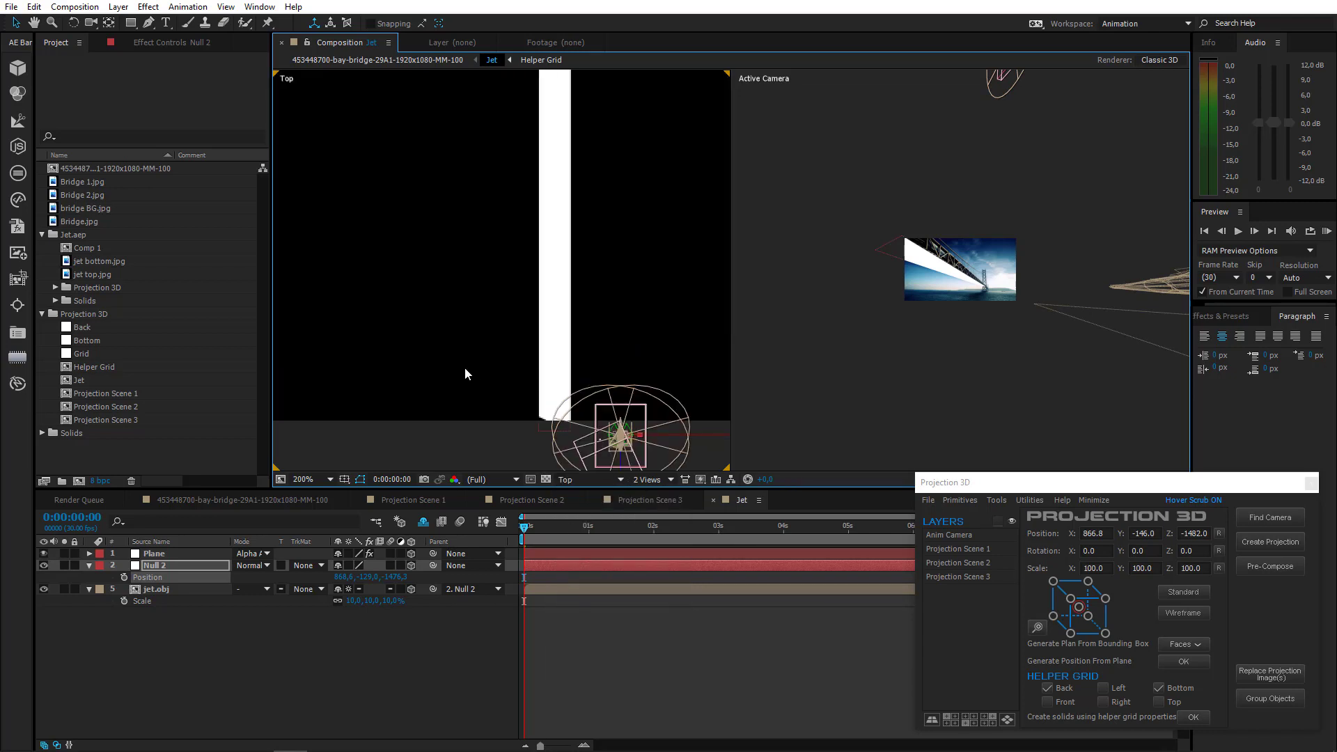
pyautogui.moveTo(465, 374); pyautogui.dragTo(406, 311)
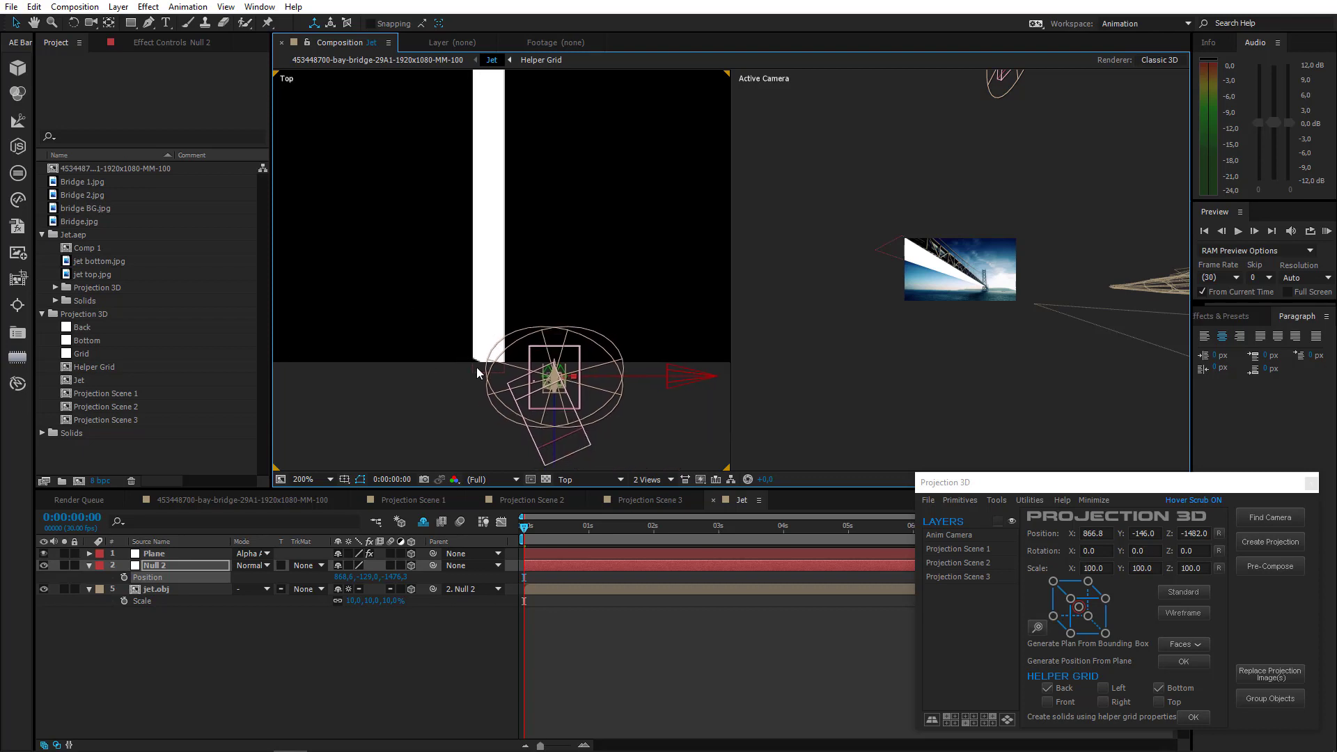
pyautogui.click(175, 565)
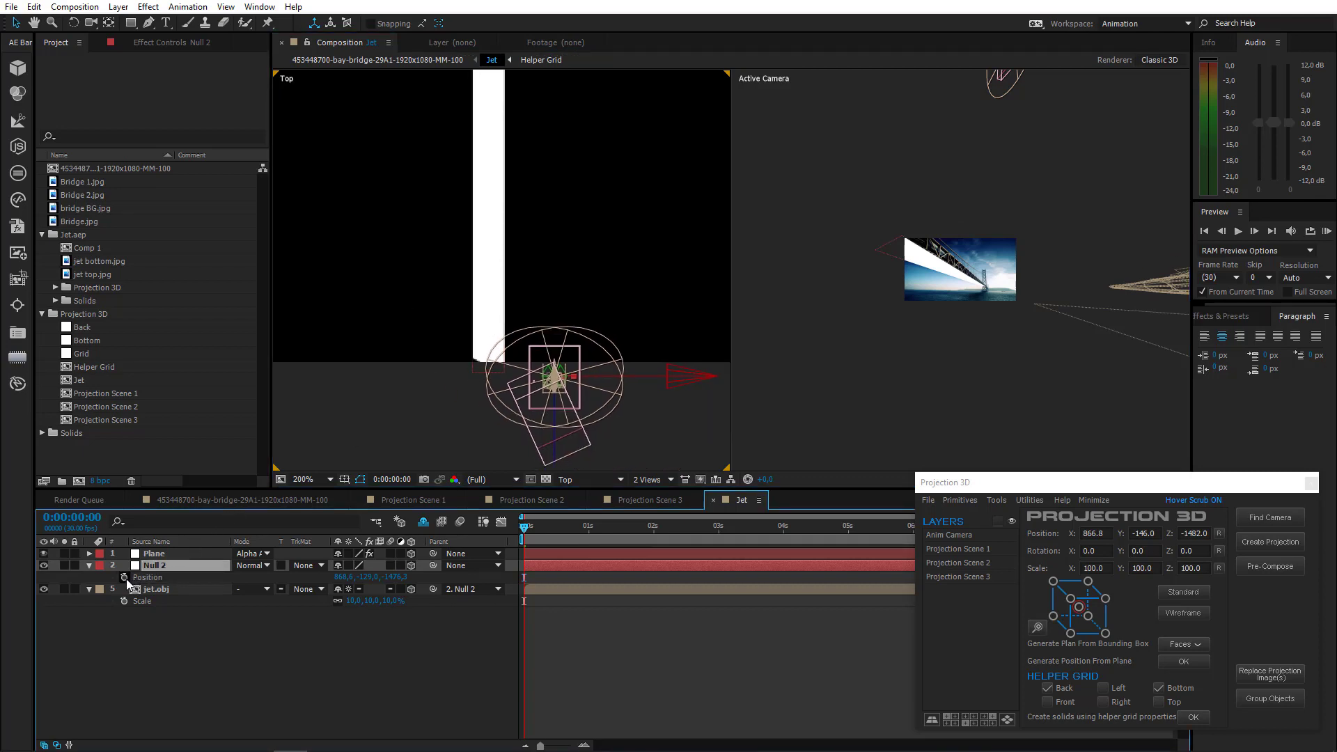
pyautogui.click(125, 578)
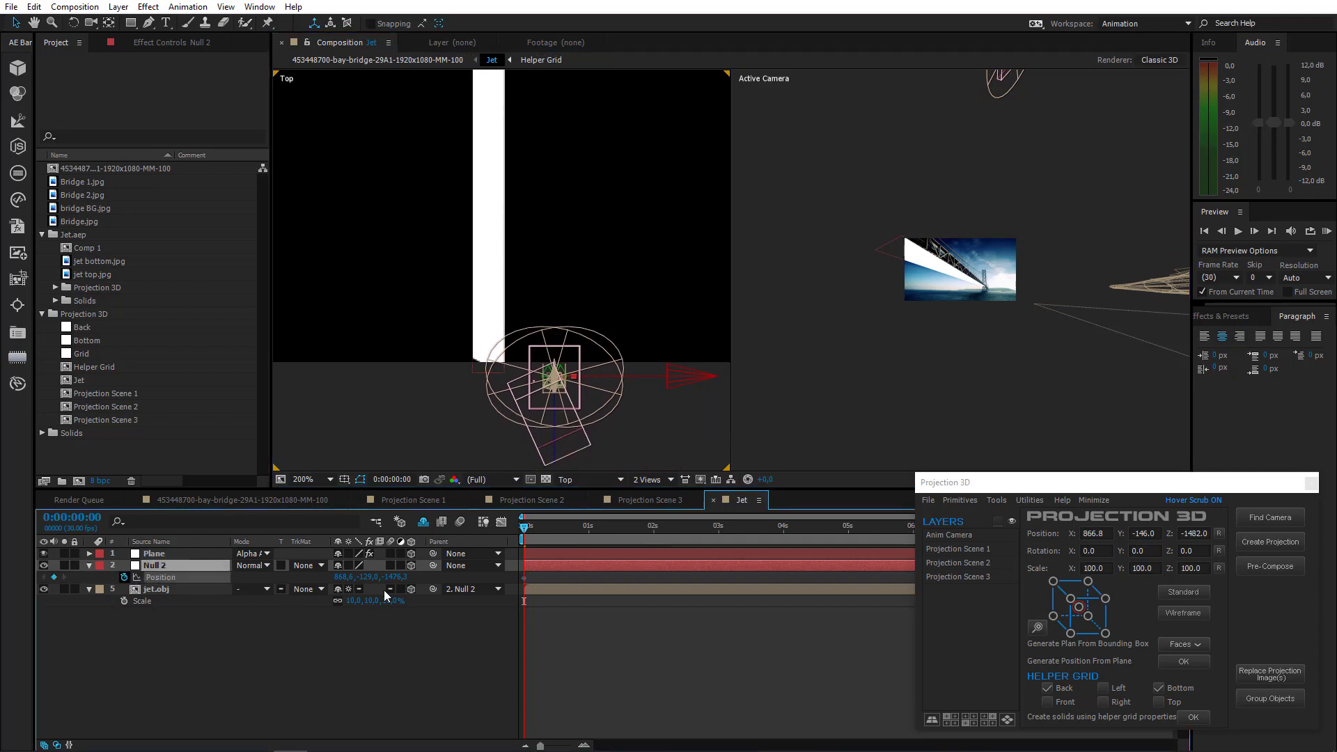
# At 5 seconds, move Null 2 diagonally past the far end of the bridge, to about X -1114 and Z 2669
pyautogui.click(849, 538)
pyautogui.scroll(-6, 503, 255)
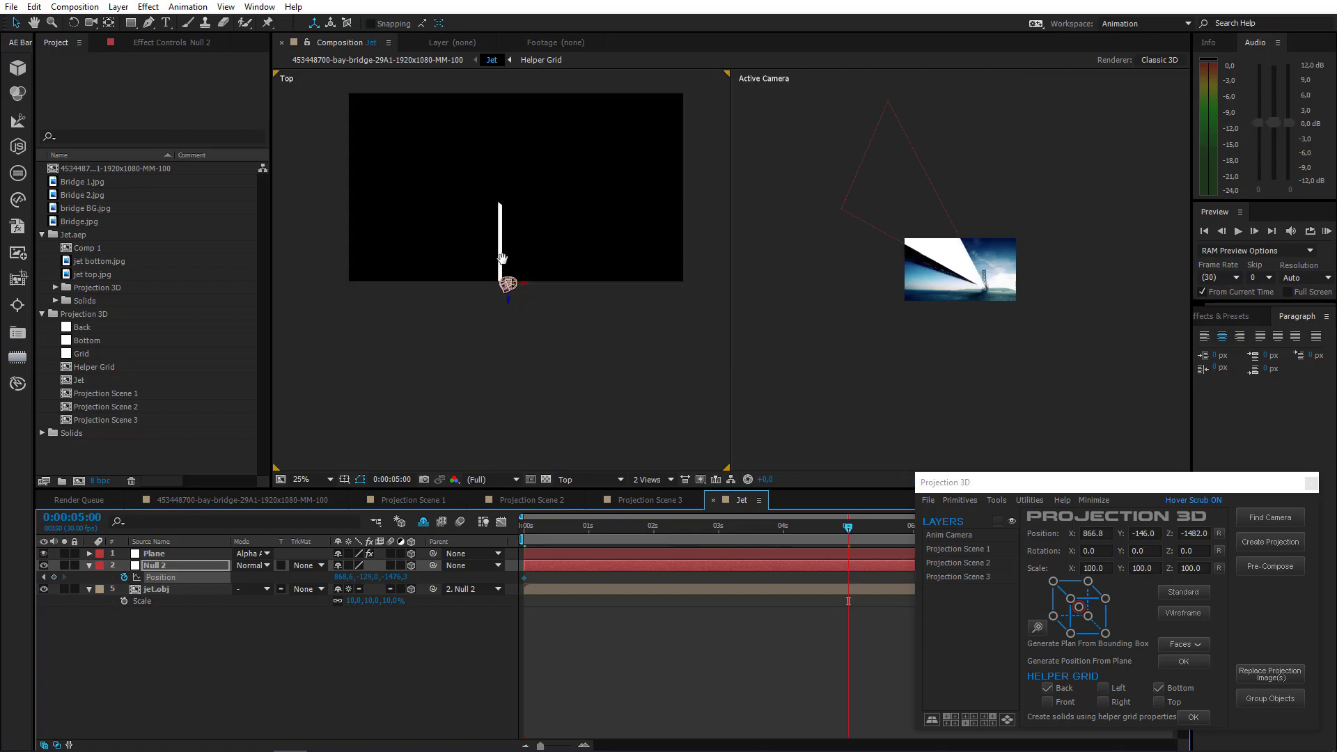
pyautogui.scroll(2, 513, 352)
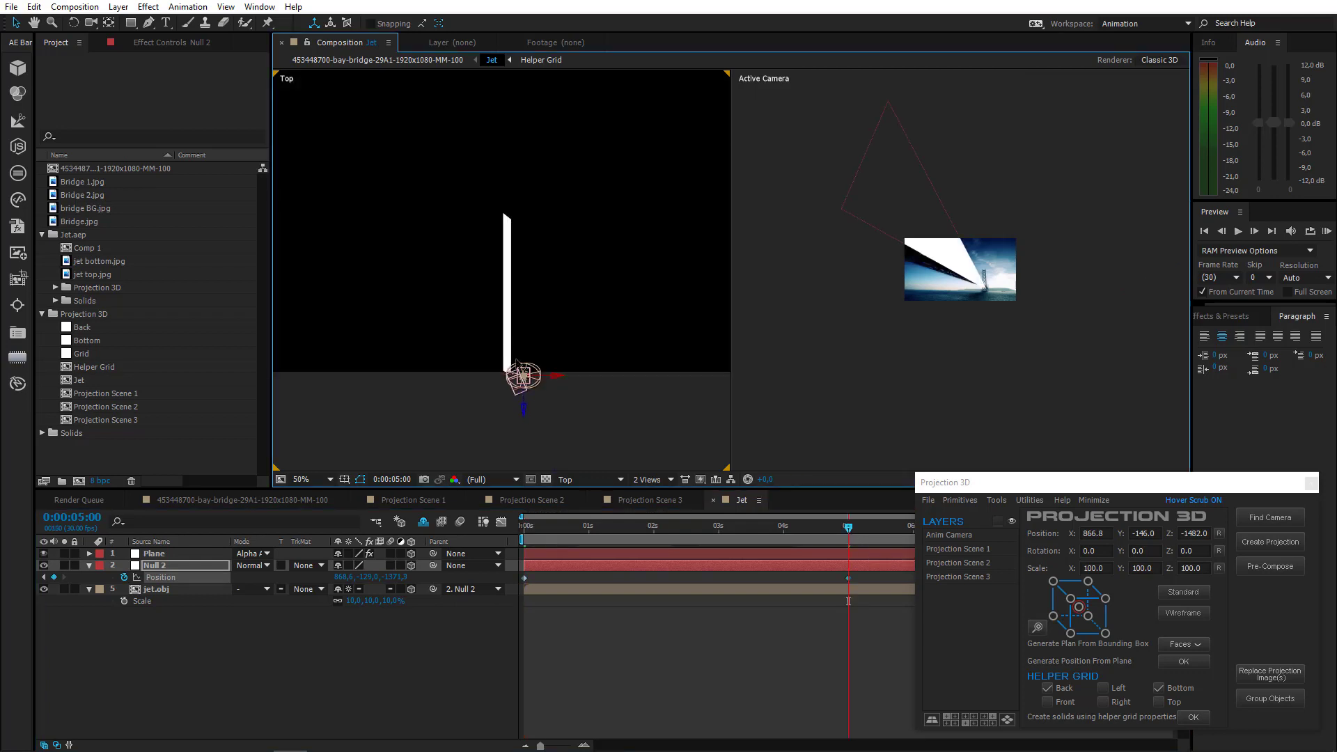
pyautogui.moveTo(516, 365); pyautogui.dragTo(423, 174)
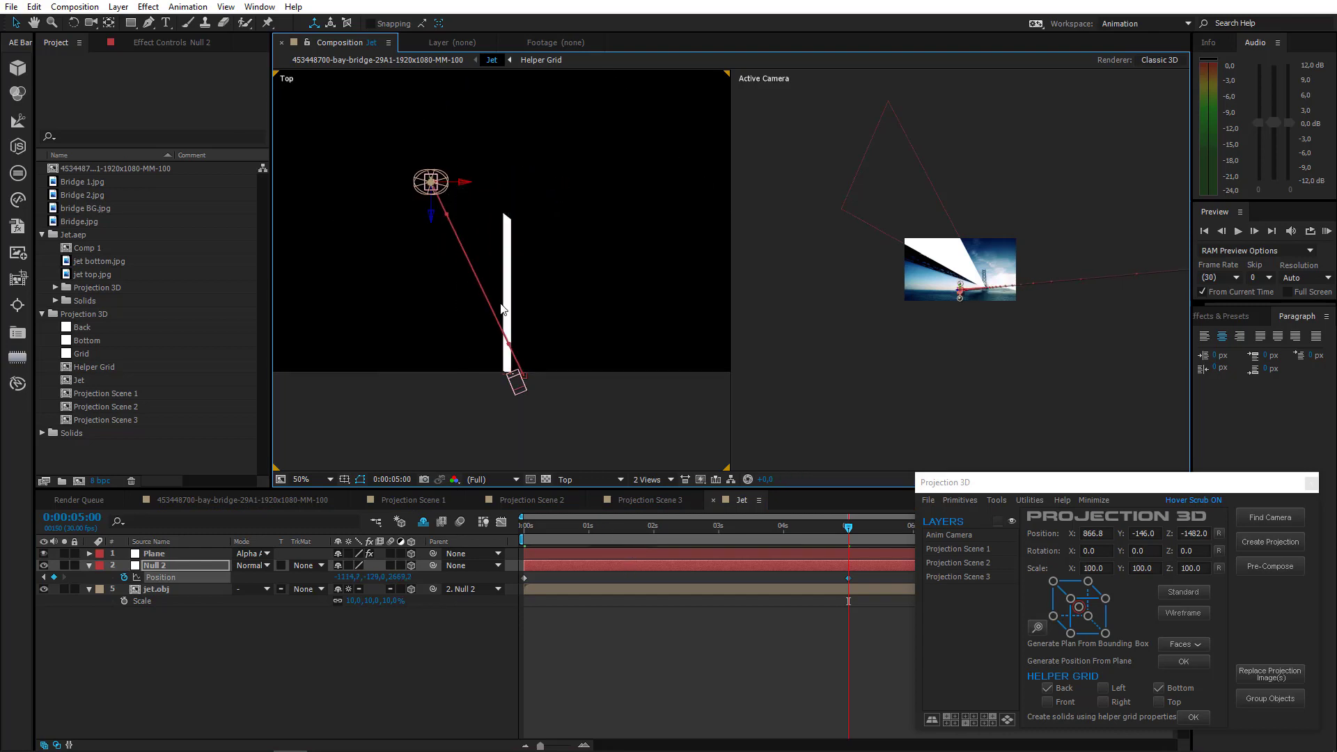
# At 2 seconds, shift Null 2 along its X axis away from the bridge to about X -290, curving the motion path
pyautogui.press('.')
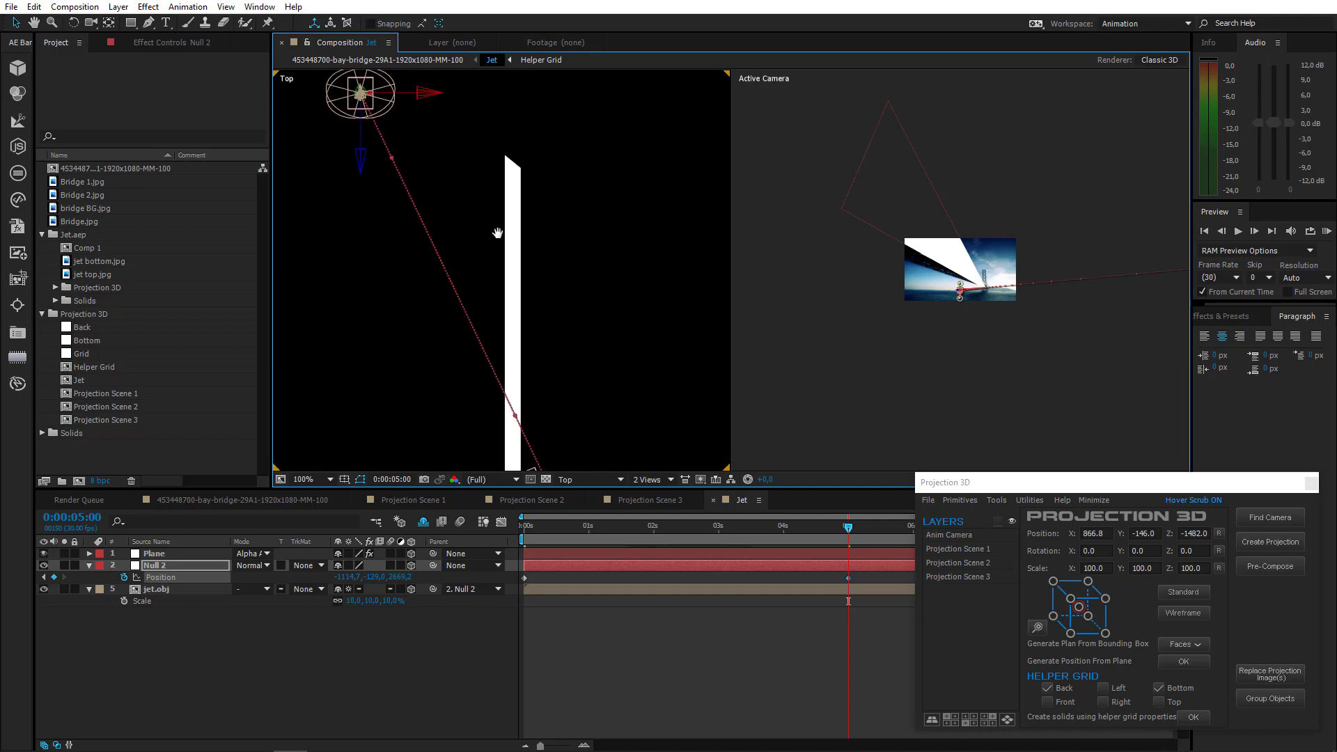
pyautogui.moveTo(497, 232); pyautogui.dragTo(520, 155)
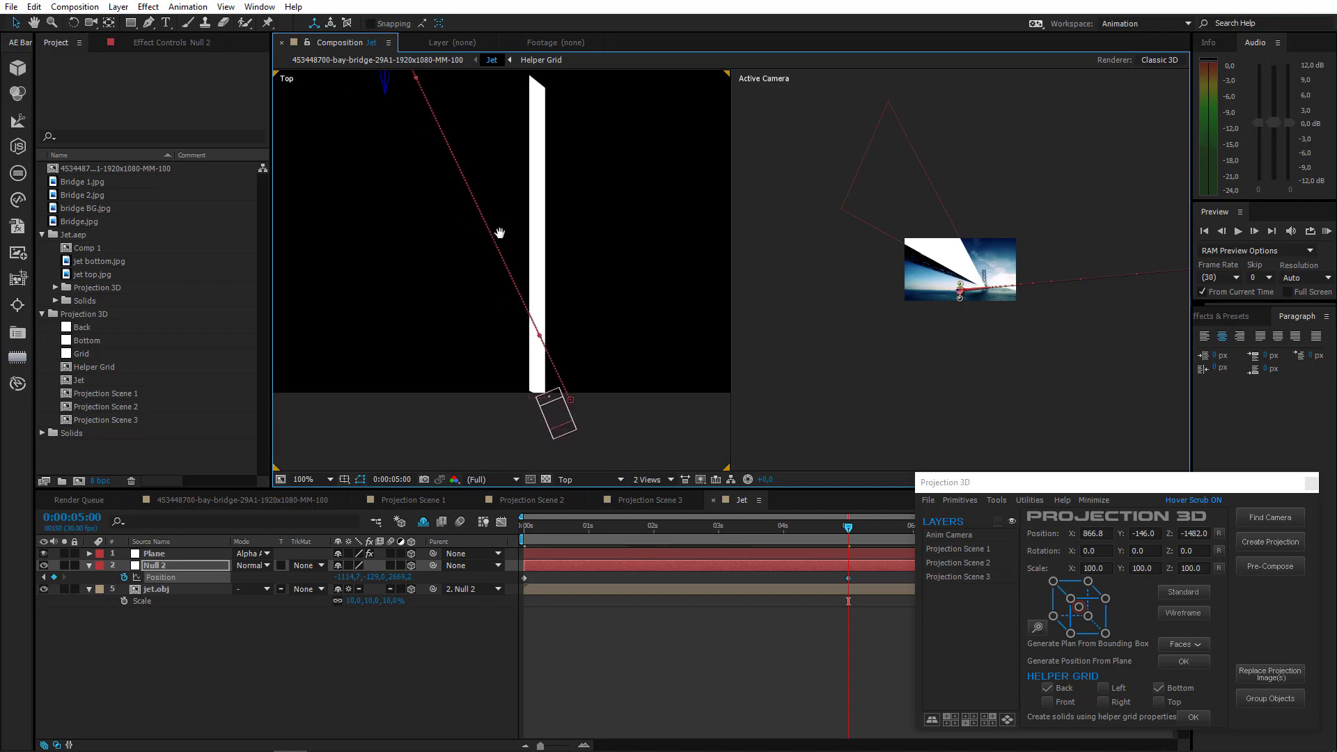
pyautogui.click(653, 533)
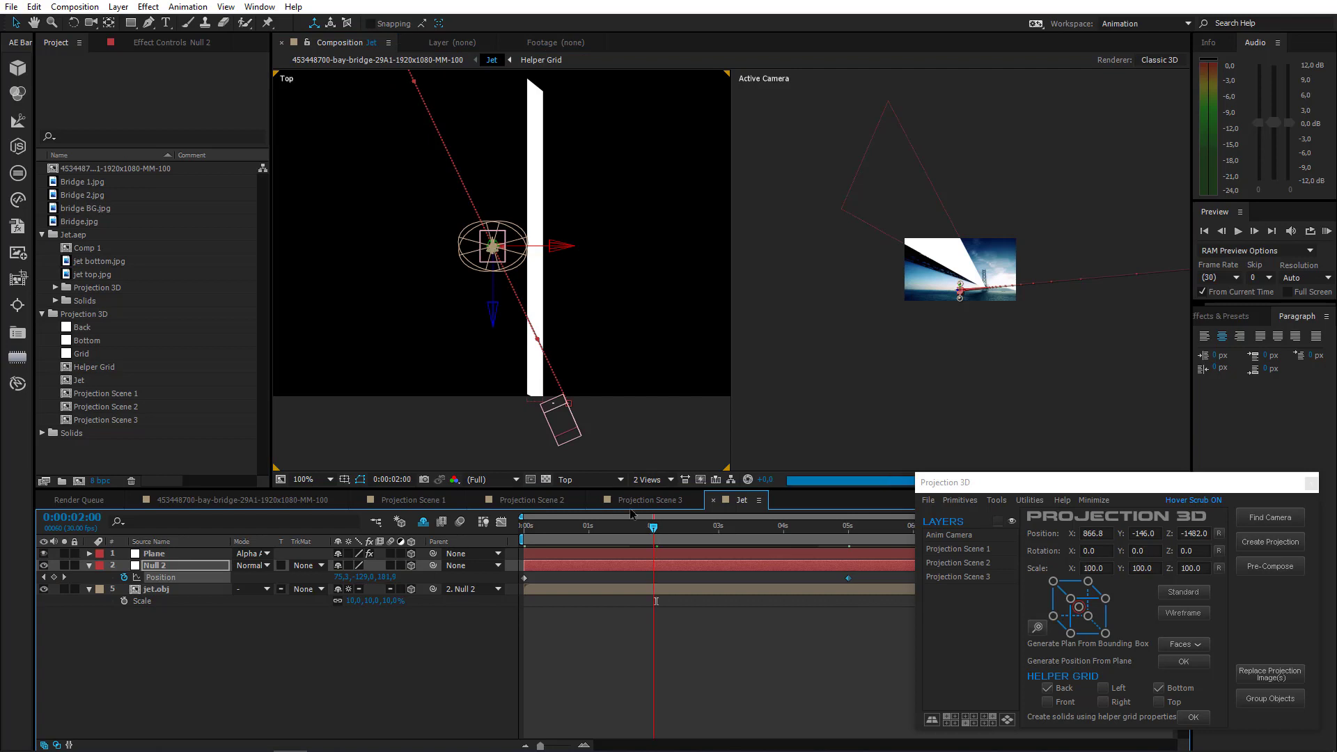
pyautogui.moveTo(552, 248); pyautogui.dragTo(518, 258)
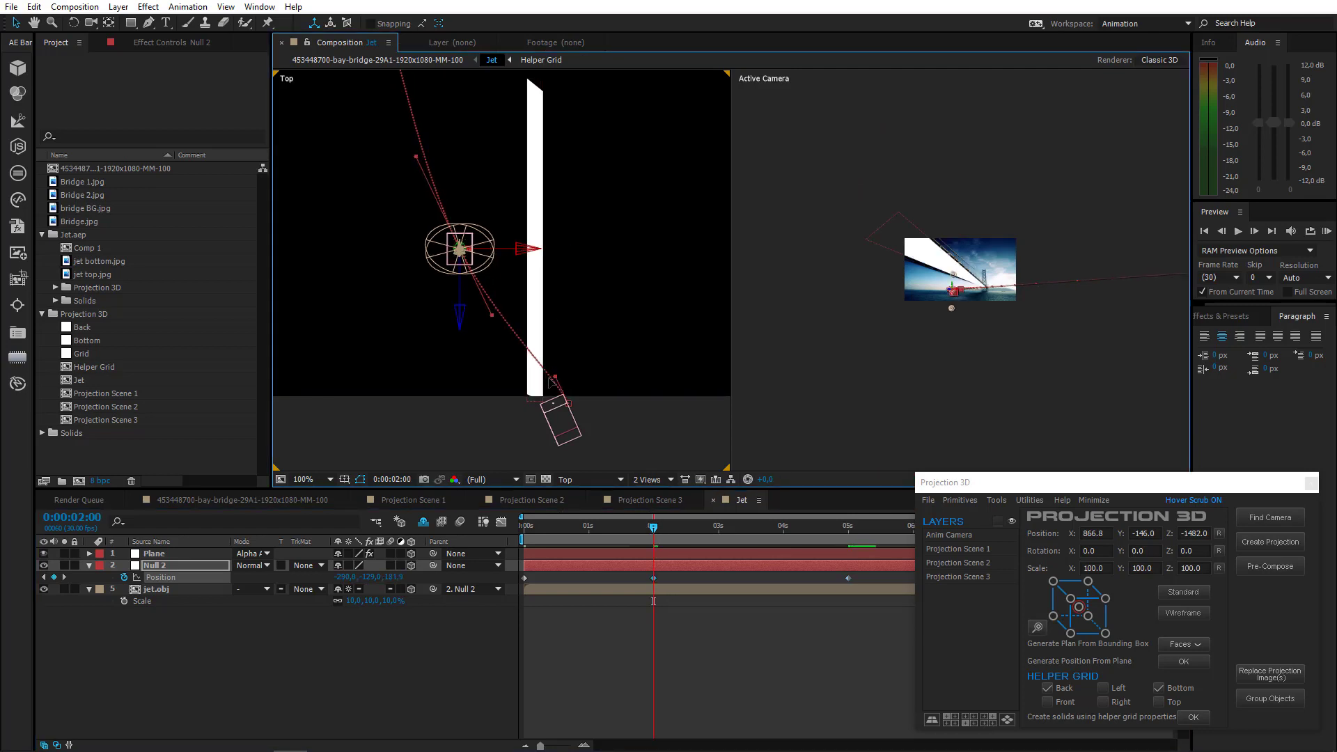
# In the Active Camera view, raise the motion path's end point to the underside of the bridge and align its handle with the path
pyautogui.moveTo(400, 157); pyautogui.dragTo(441, 364)
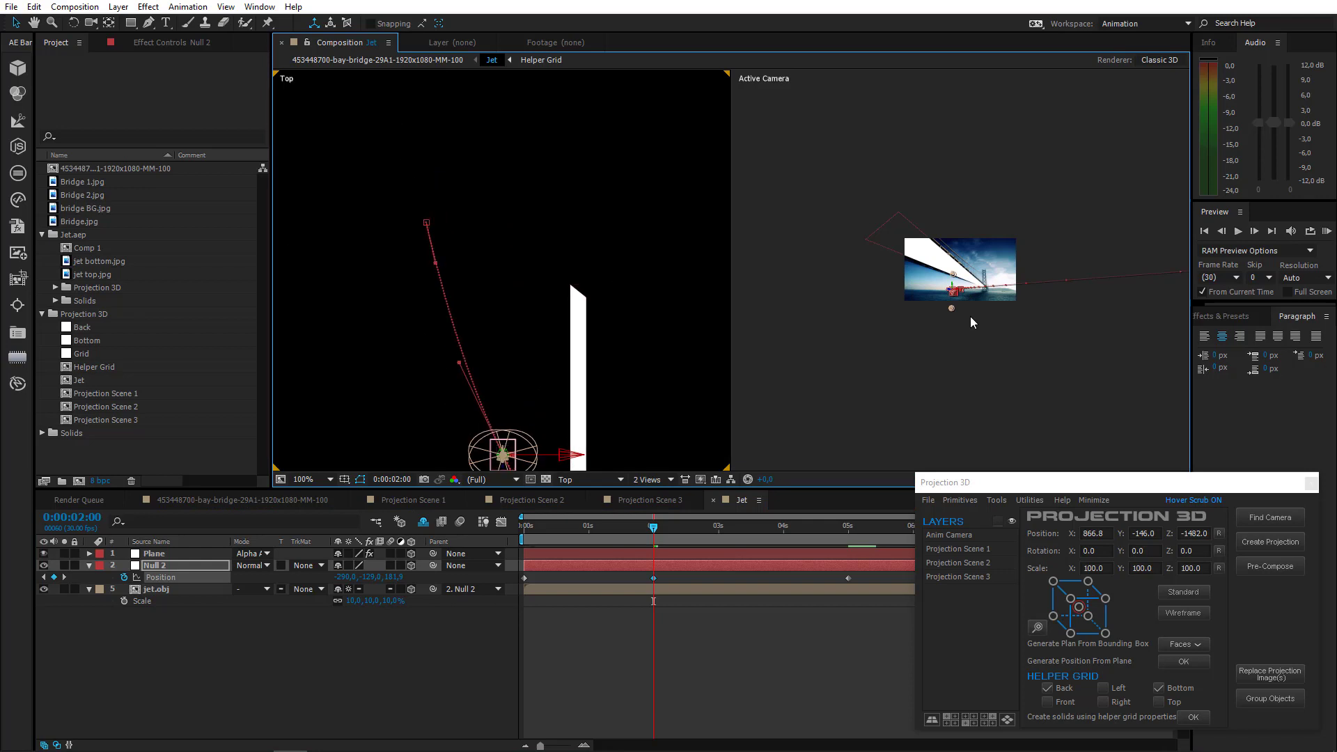
pyautogui.scroll(2, 970, 317)
pyautogui.click(960, 347)
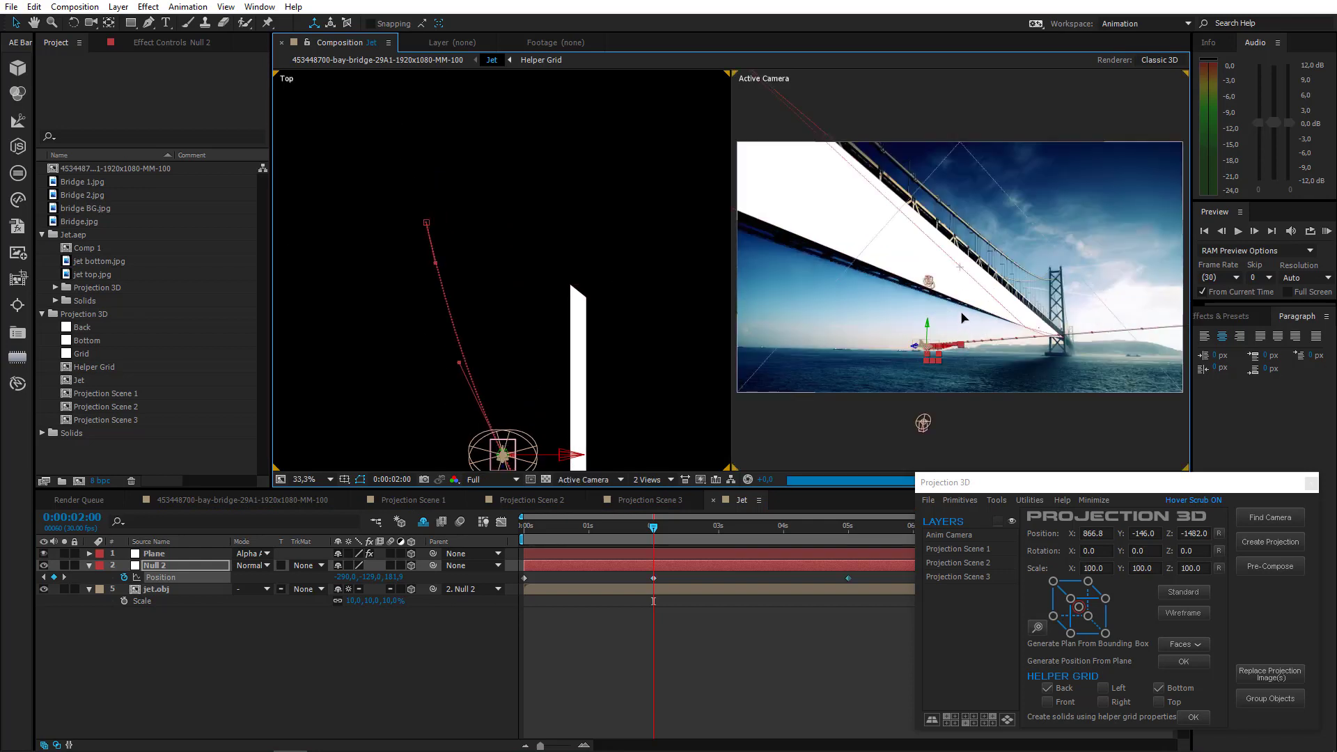
pyautogui.scroll(3, 967, 320)
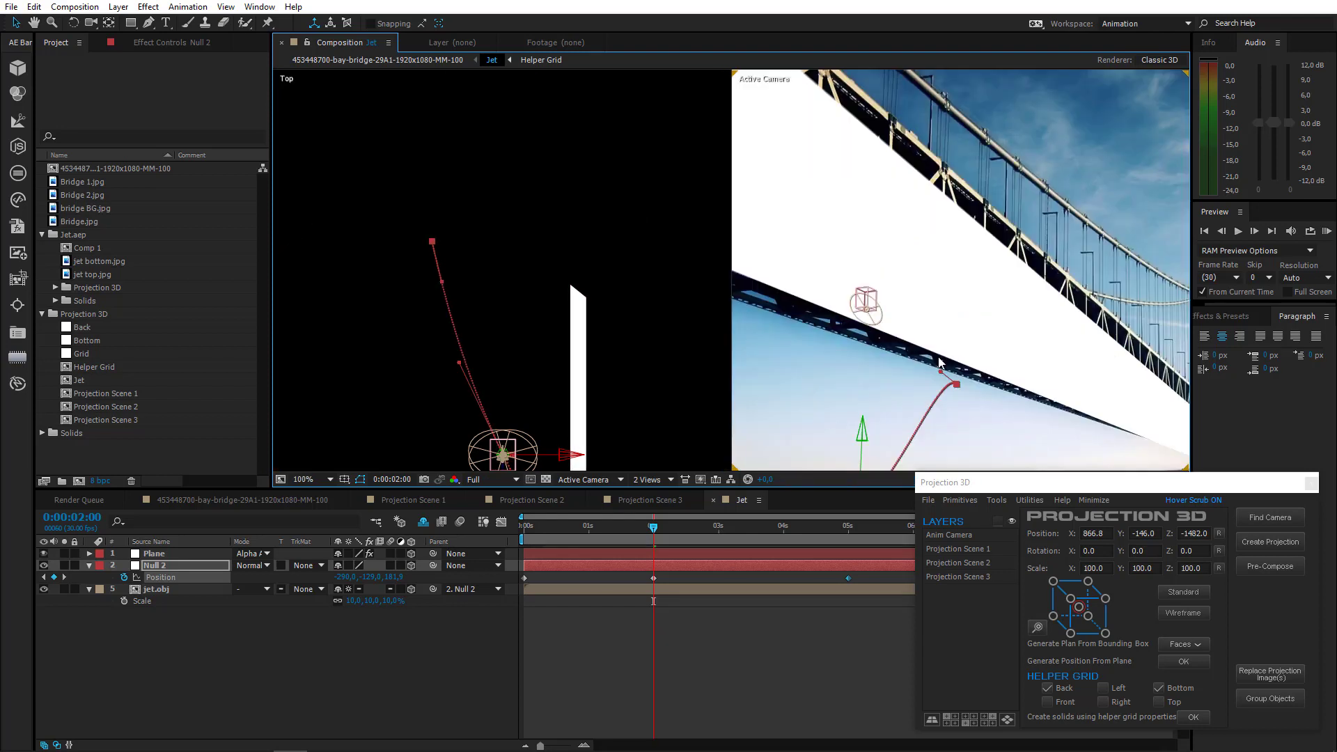
pyautogui.moveTo(938, 371); pyautogui.dragTo(933, 413)
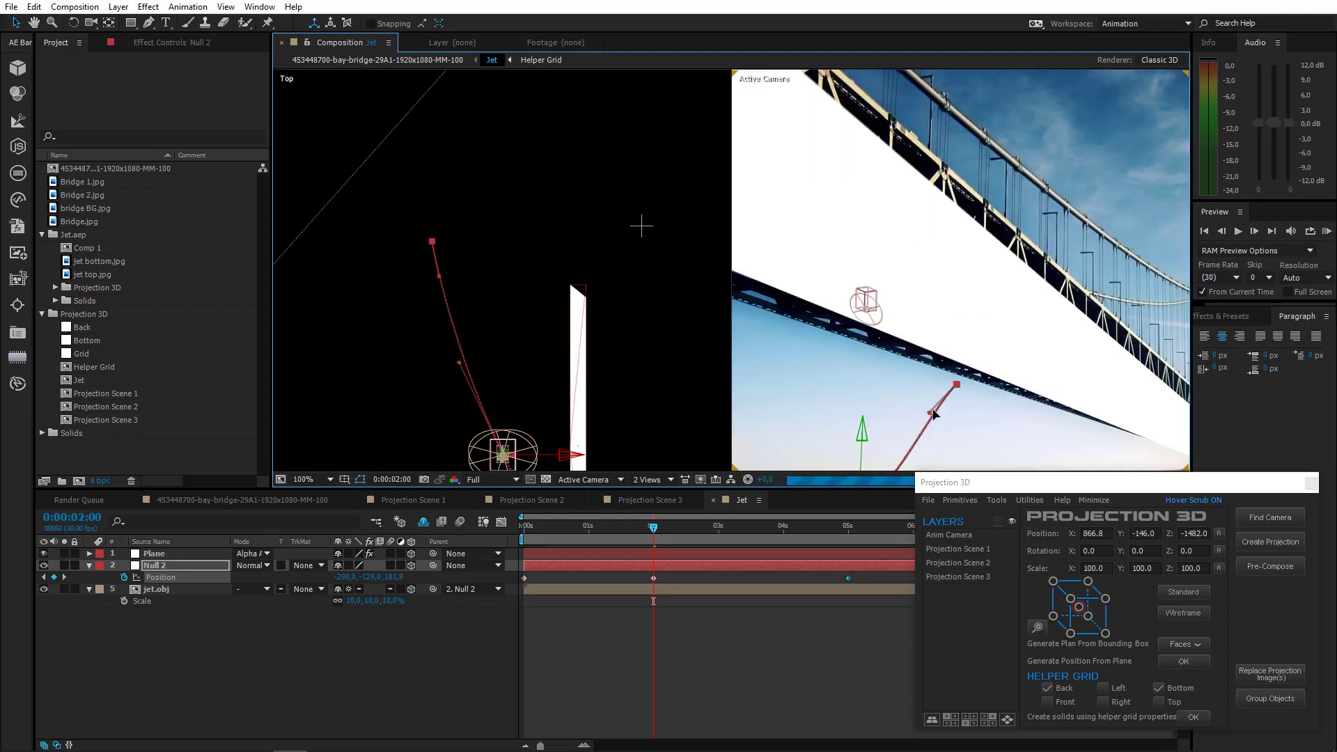
# In the Left view, raise the motion path's end point slightly and tilt the 2-second keyframe's outgoing handle upward
pyautogui.scroll(-3, 947, 345)
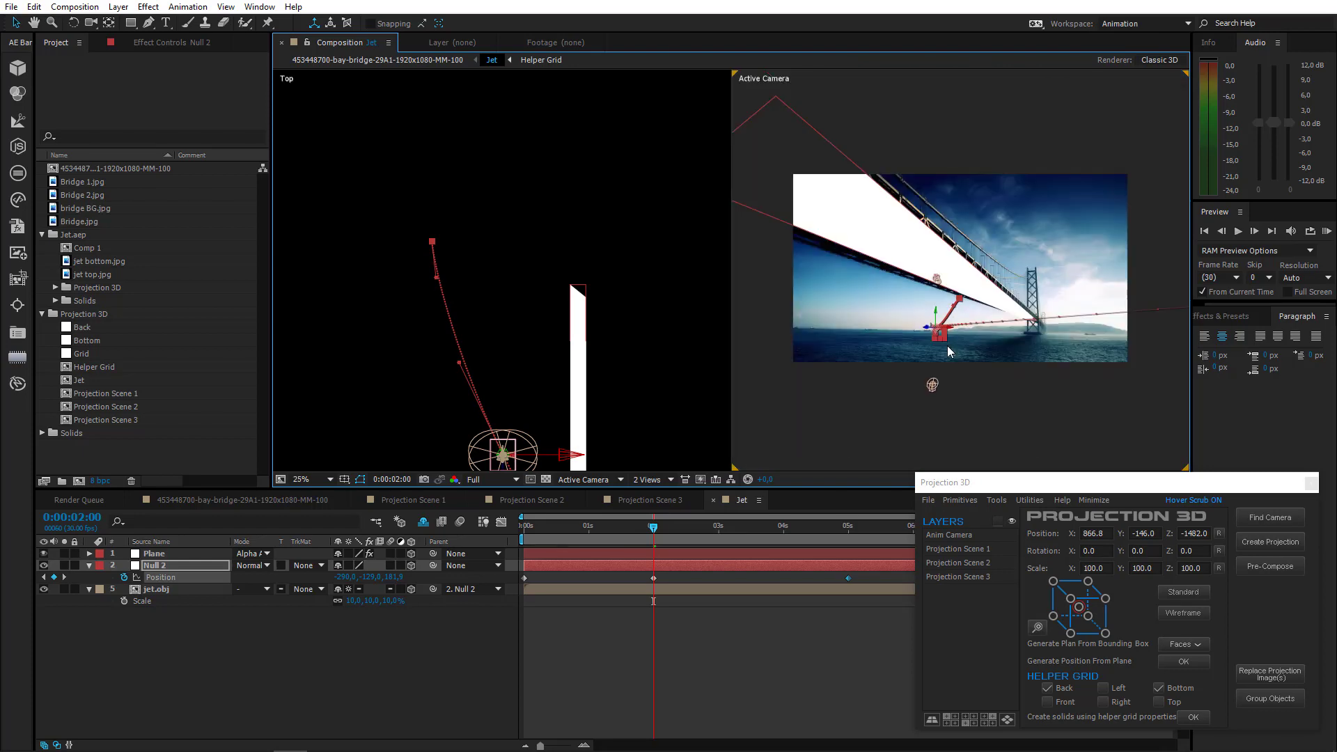
pyautogui.scroll(2, 947, 346)
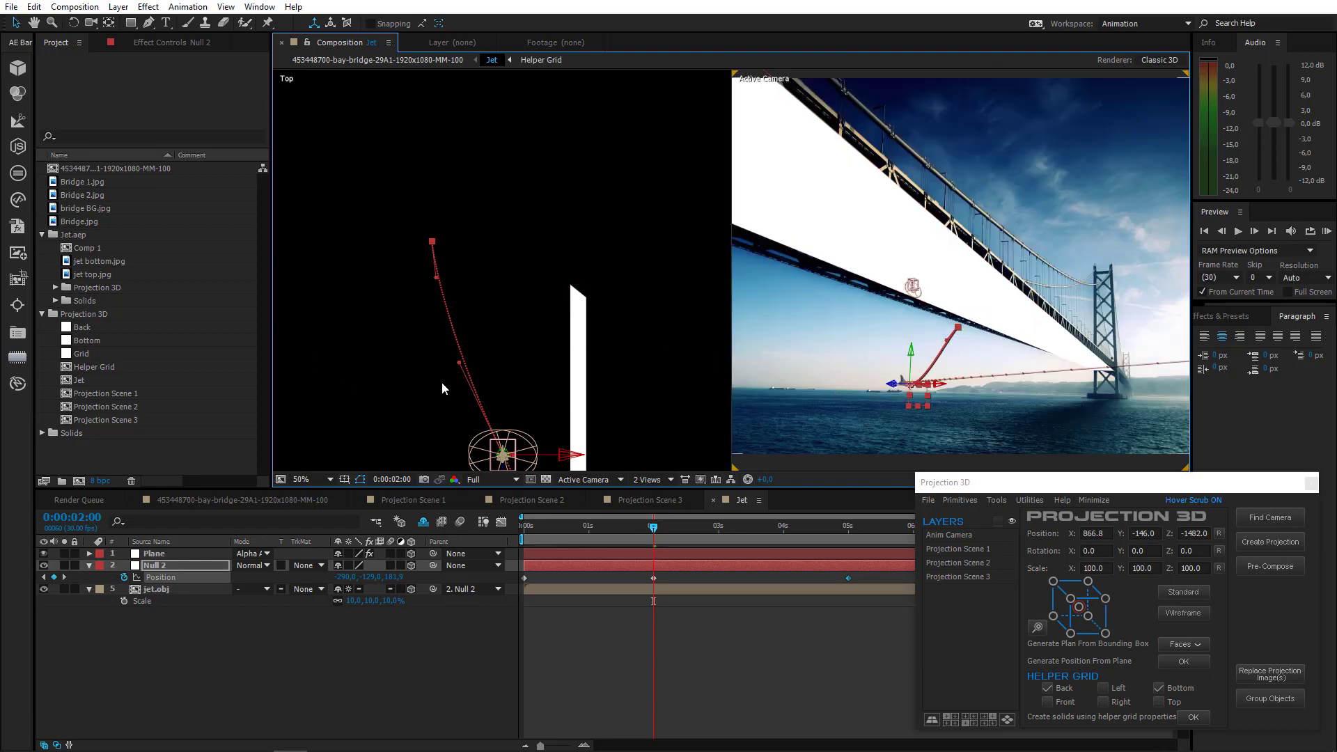
pyautogui.moveTo(442, 384); pyautogui.dragTo(444, 293)
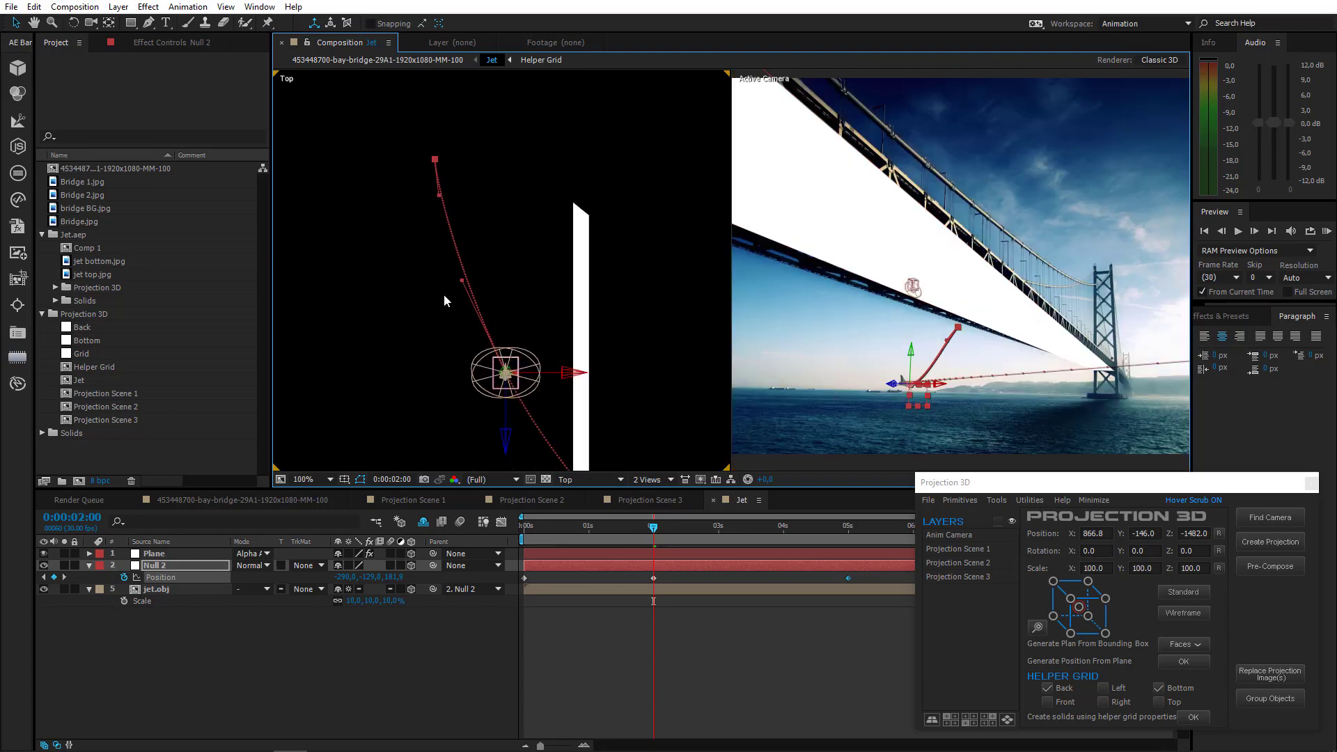
pyautogui.click(591, 482)
pyautogui.click(593, 582)
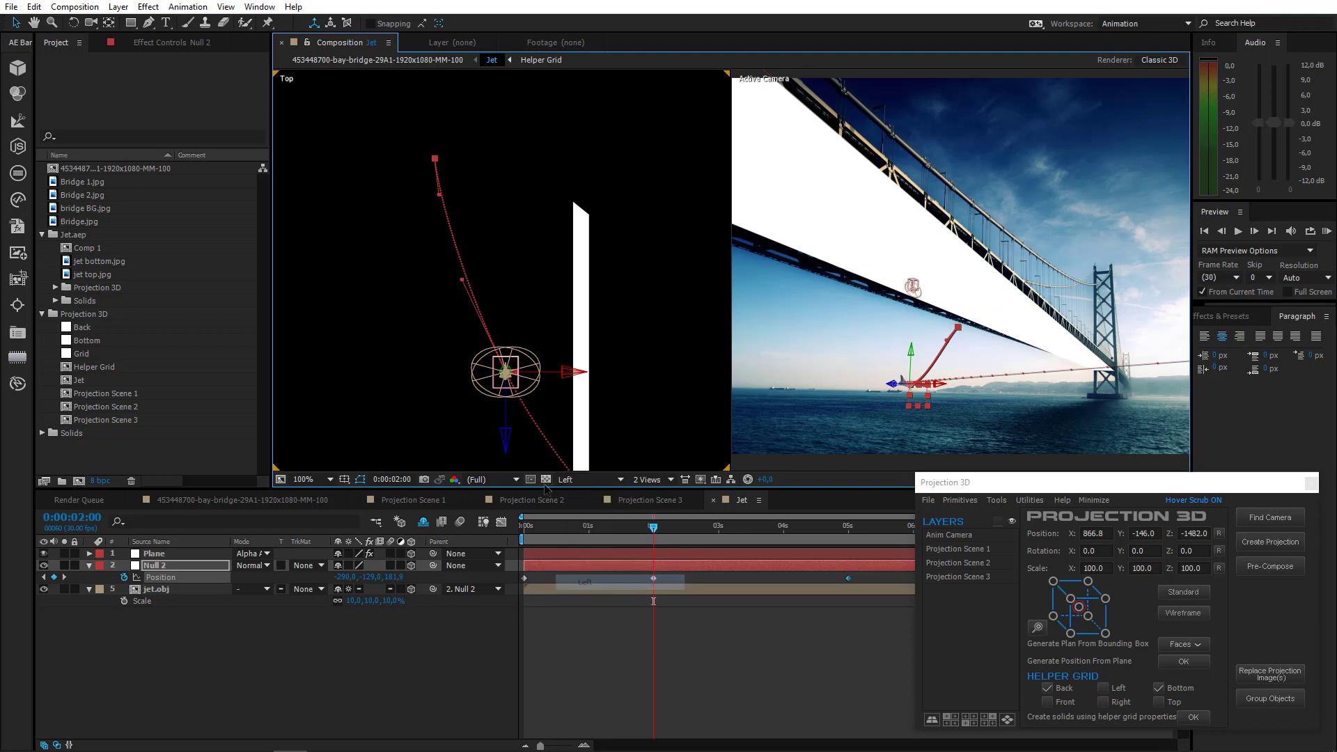
pyautogui.moveTo(498, 395); pyautogui.dragTo(689, 441)
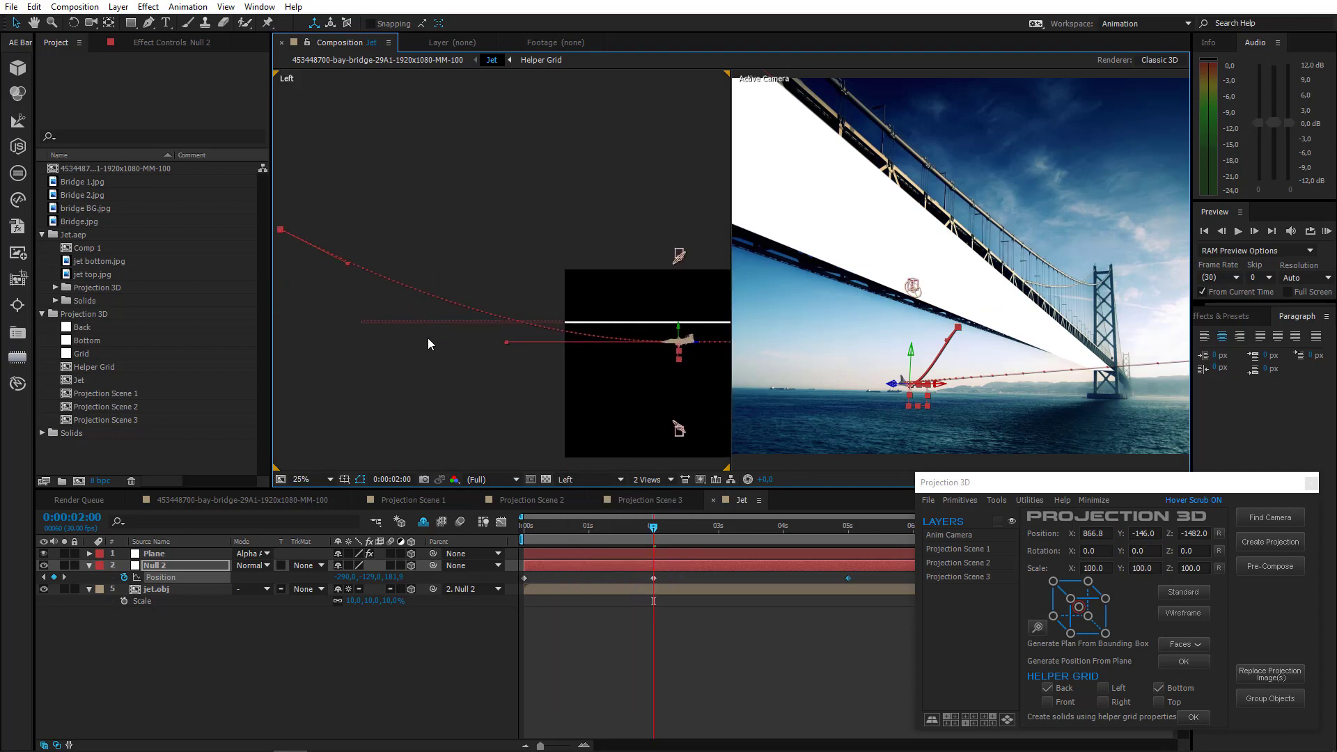
pyautogui.scroll(-1, 430, 341)
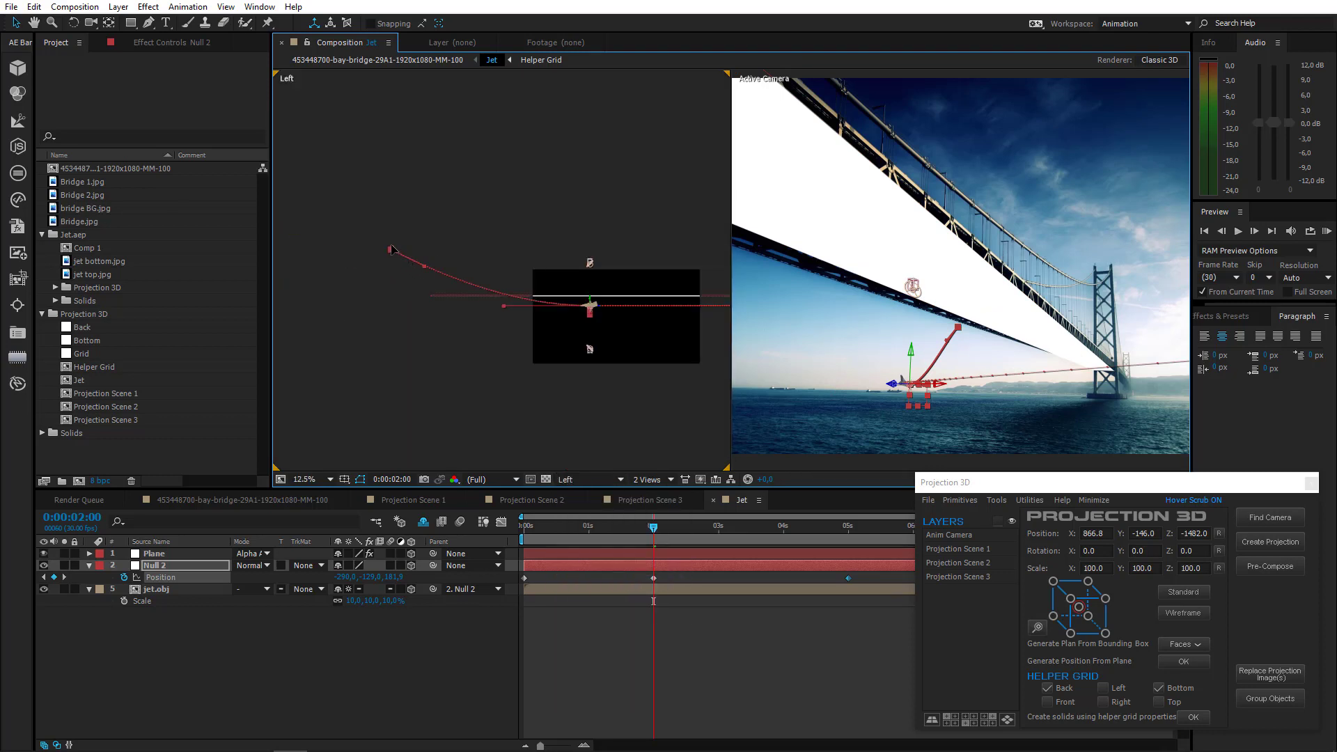
pyautogui.press('.')
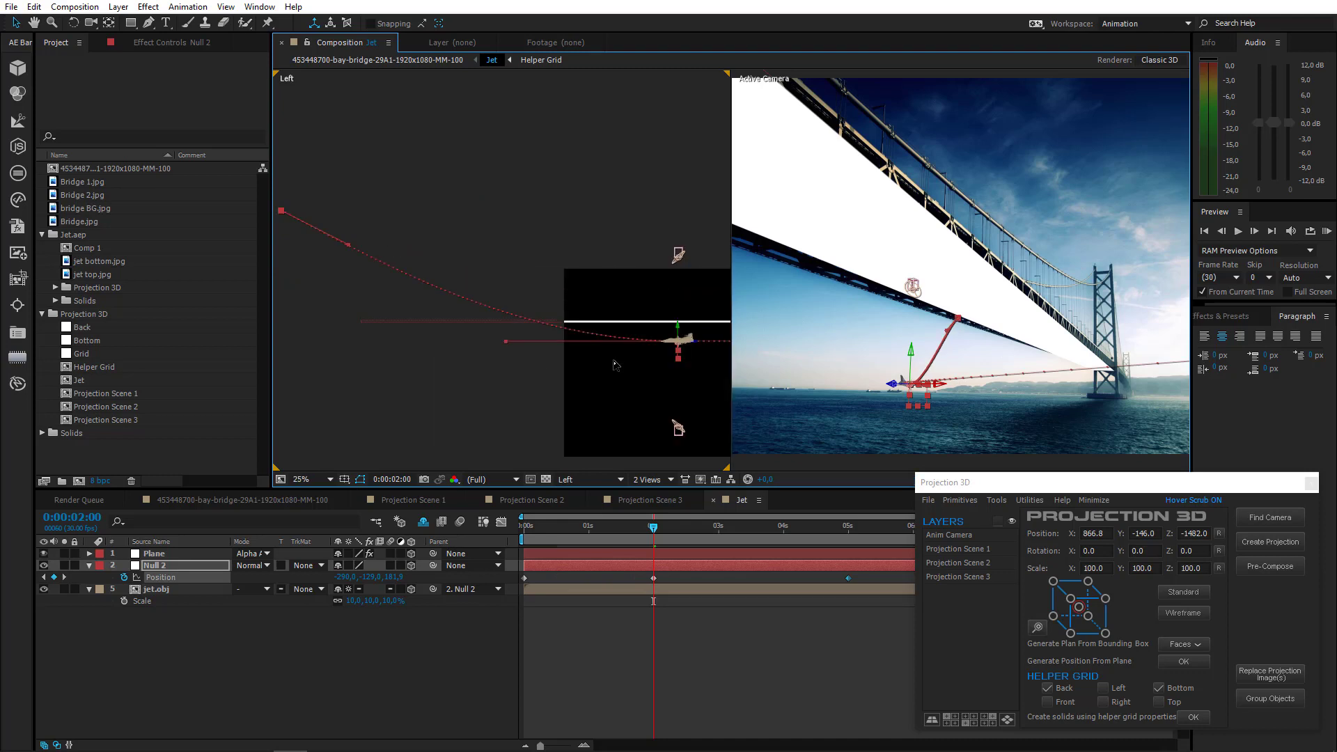
pyautogui.moveTo(508, 370); pyautogui.dragTo(374, 322)
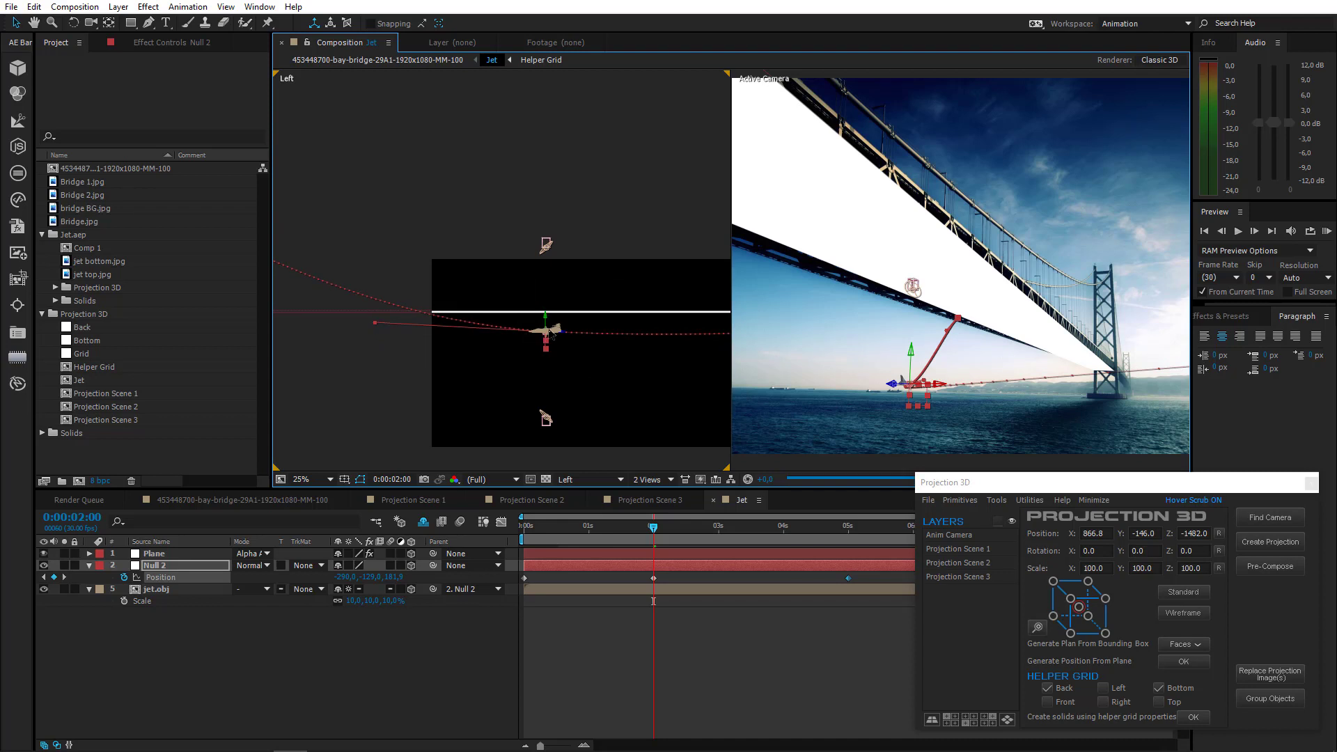
# At 2 seconds, raise Null 2 along its Y axis to the bridge plane's height, about Y -225
pyautogui.moveTo(546, 323); pyautogui.dragTo(546, 307)
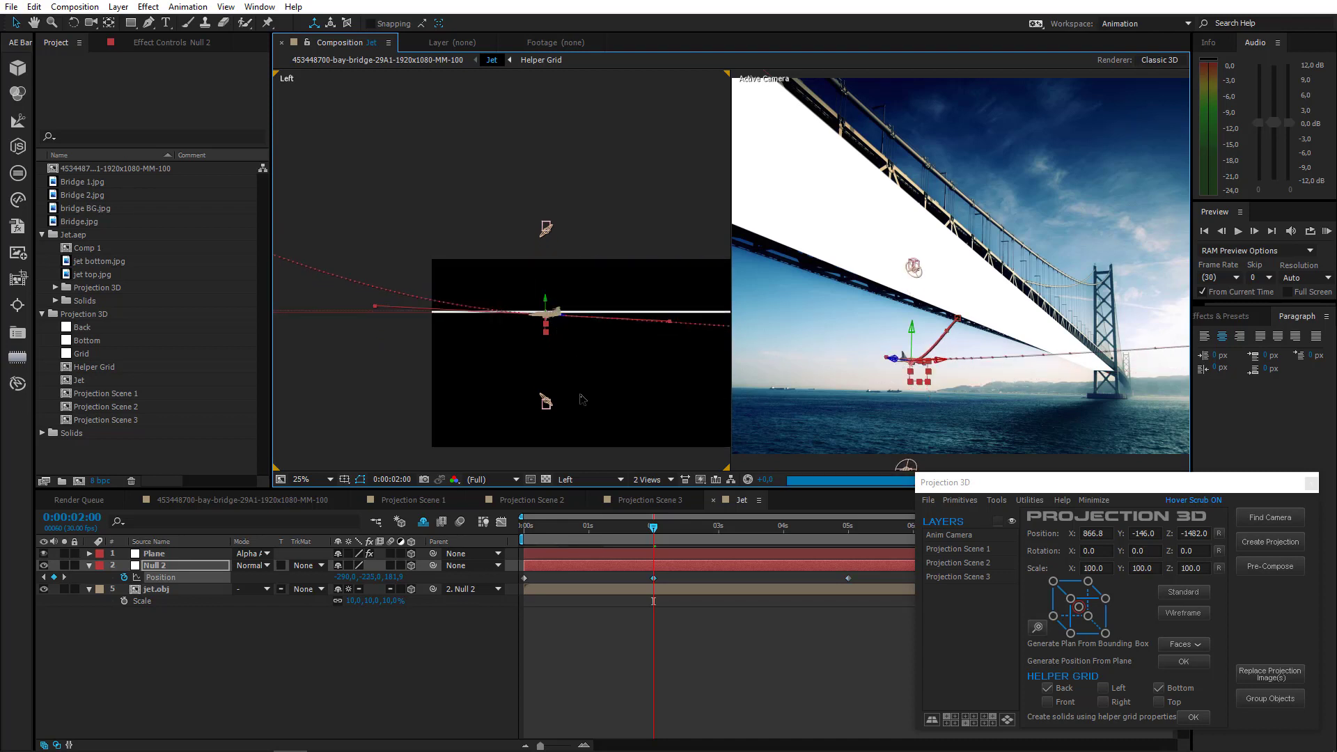
pyautogui.moveTo(591, 401); pyautogui.dragTo(422, 399)
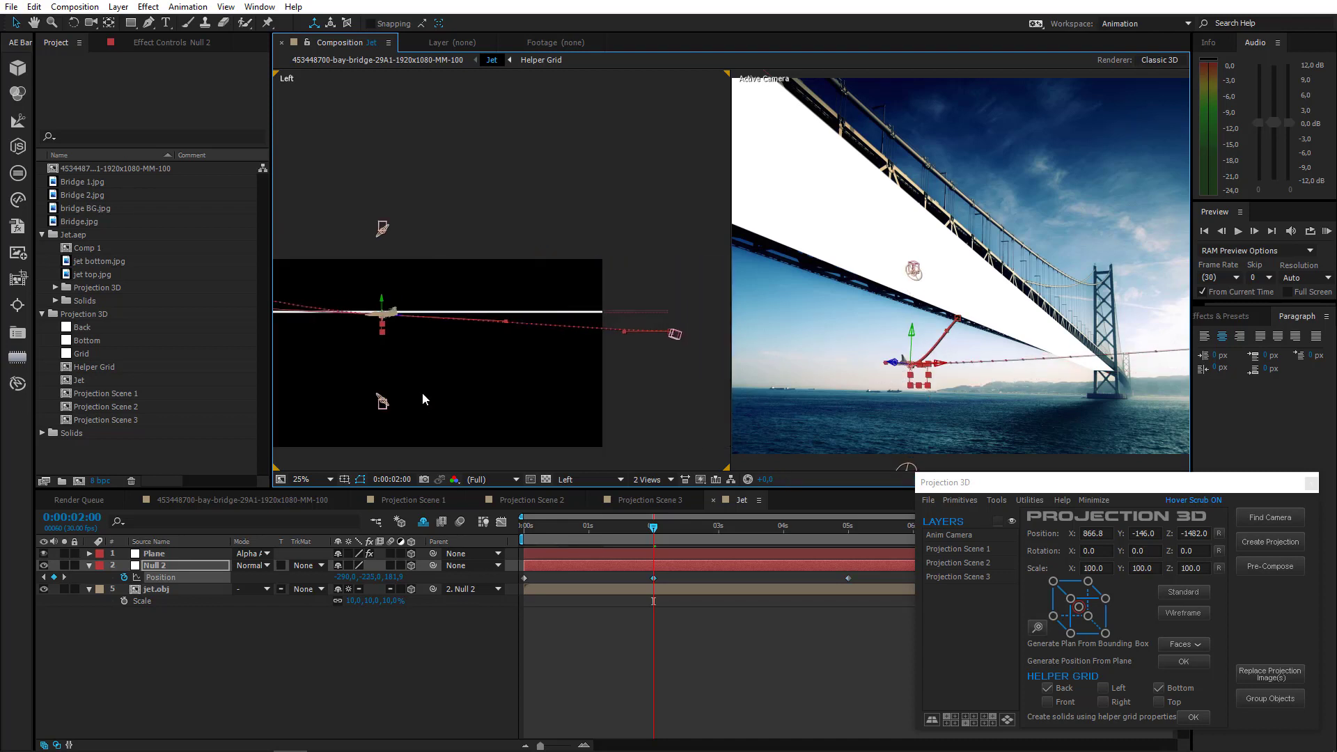
pyautogui.moveTo(481, 348); pyautogui.dragTo(443, 357)
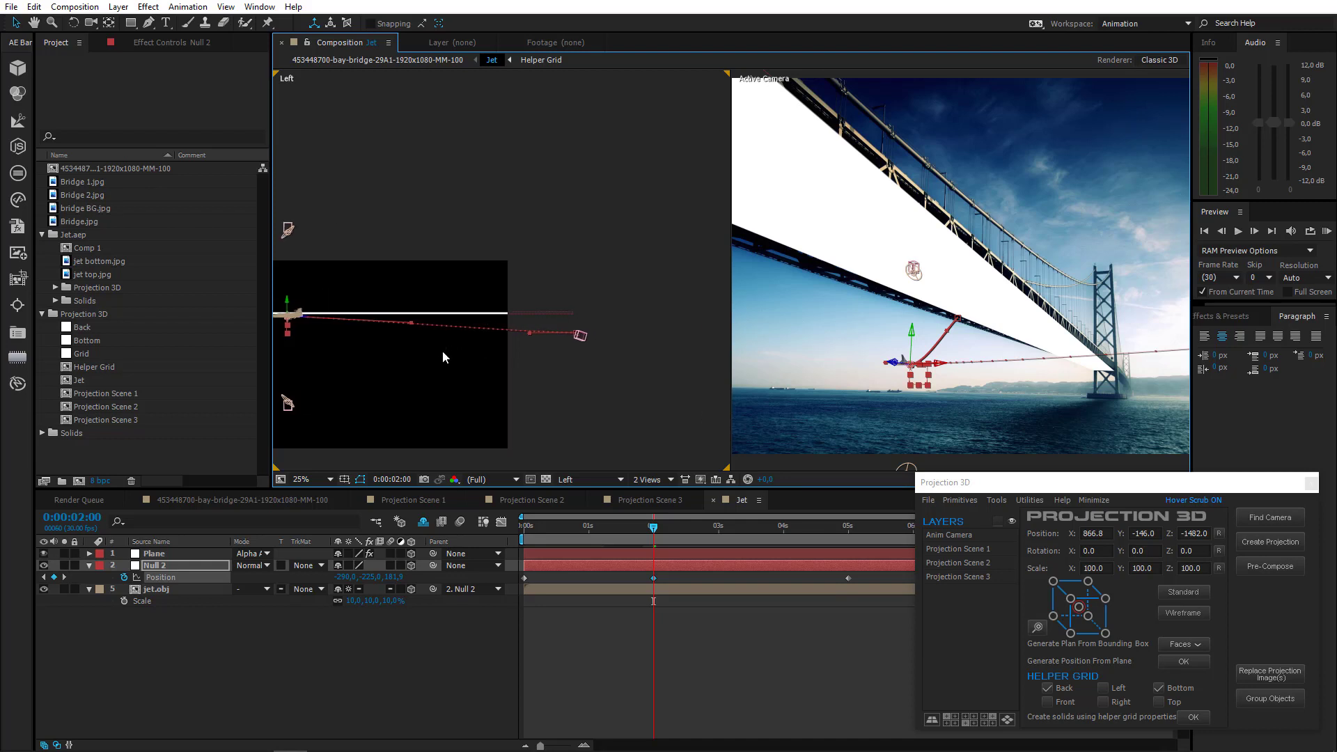
pyautogui.click(882, 371)
pyautogui.moveTo(882, 371); pyautogui.dragTo(881, 371)
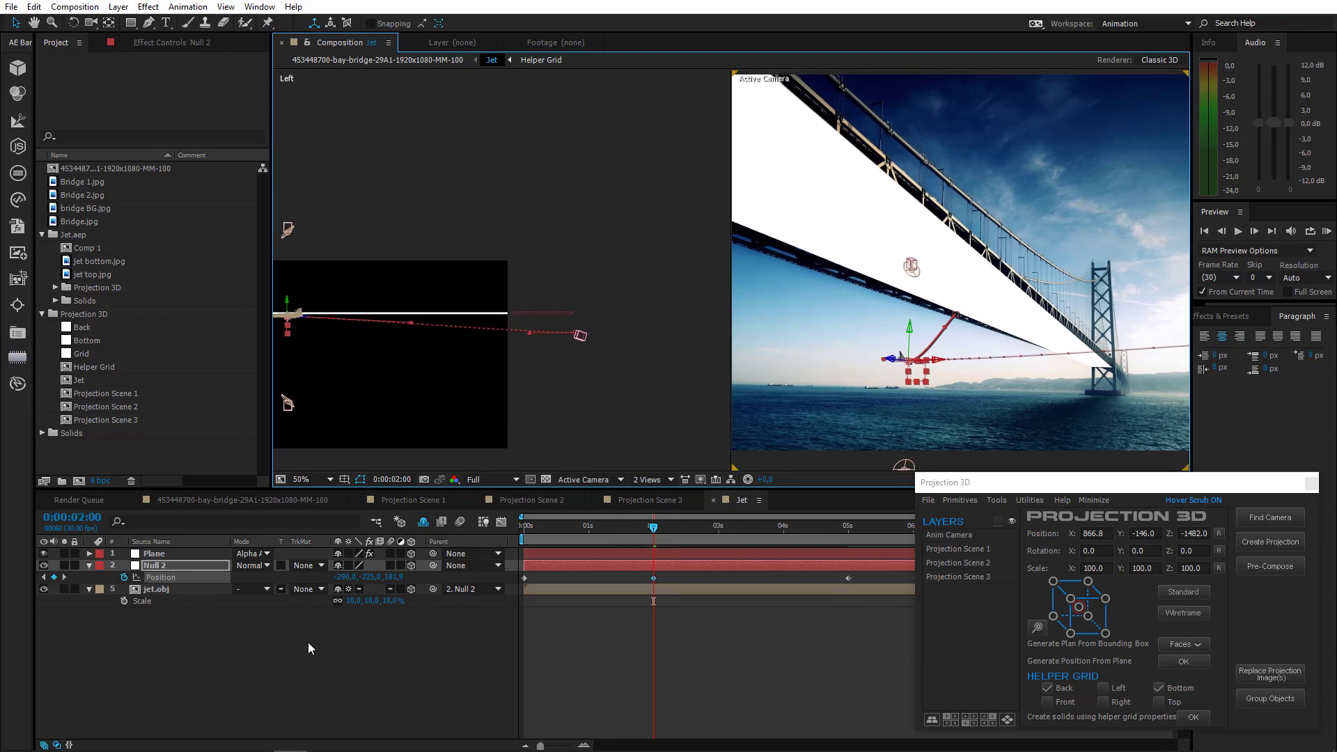
# At the first frame, rotate Null 2 in the Top view to a Y Rotation of about -39° so the jet follows the motion path
pyautogui.click(165, 565)
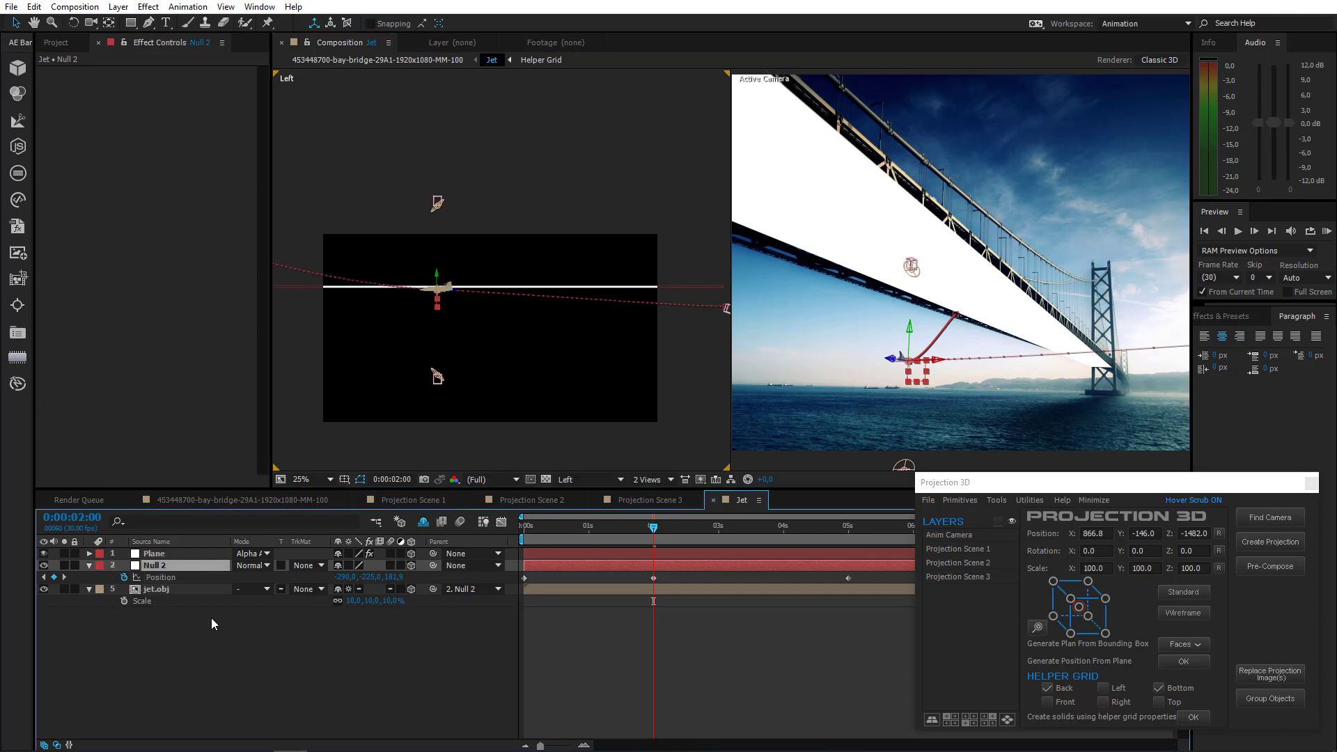
pyautogui.press('r')
pyautogui.click(540, 529)
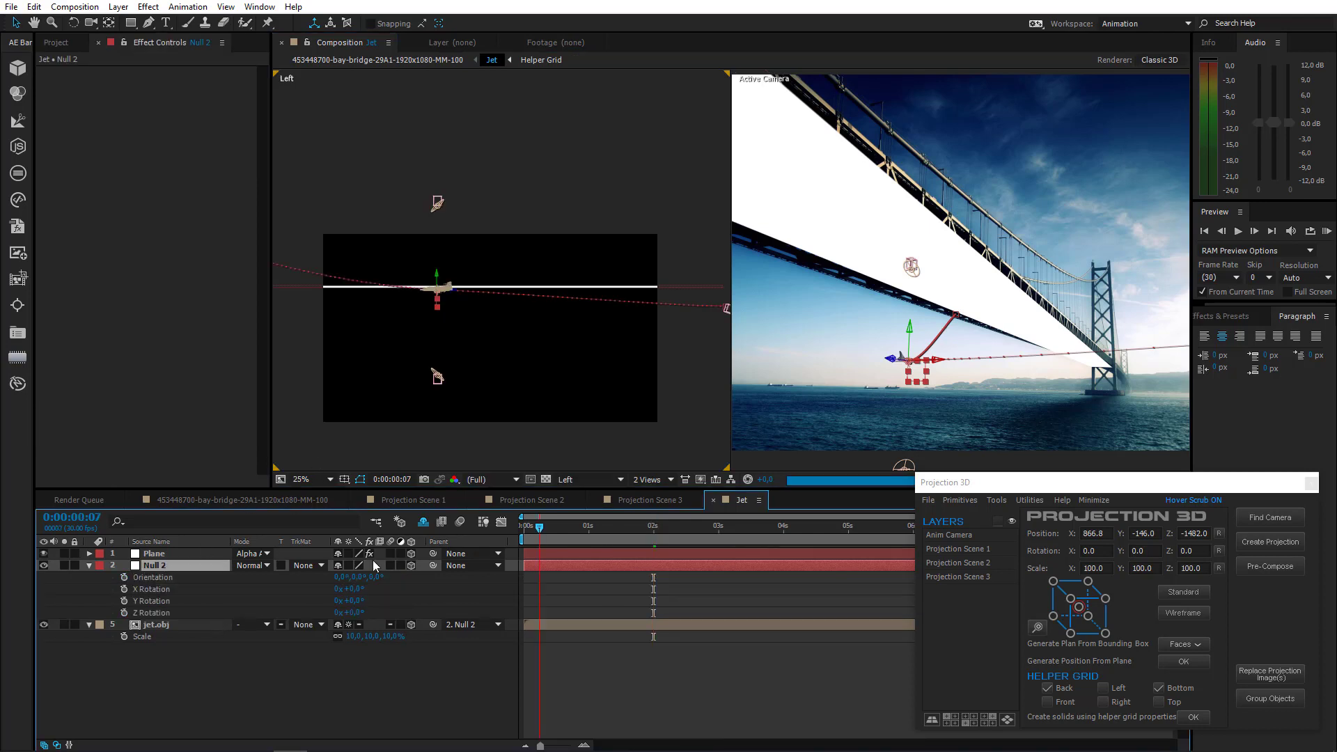
pyautogui.press('Home')
pyautogui.click(592, 479)
pyautogui.click(600, 598)
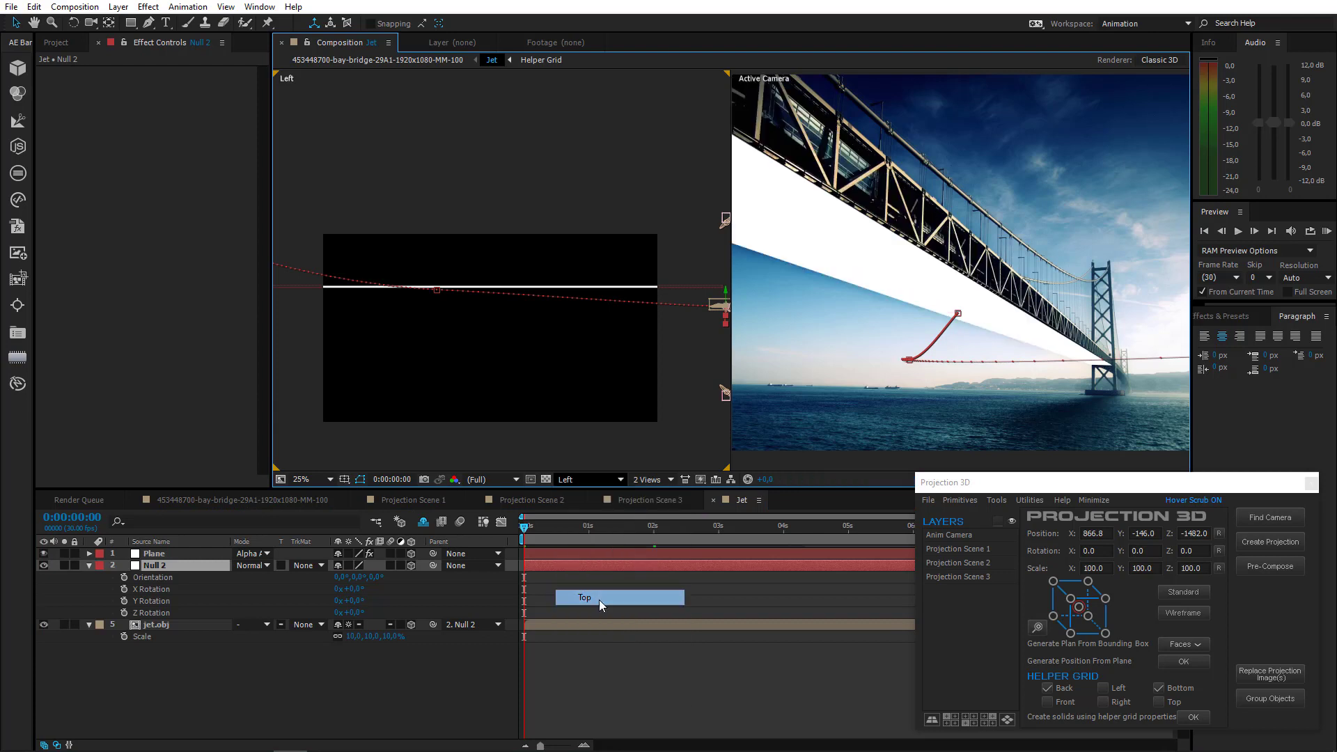
pyautogui.scroll(3, 523, 358)
pyautogui.moveTo(484, 325); pyautogui.dragTo(441, 241)
pyautogui.scroll(1, 486, 328)
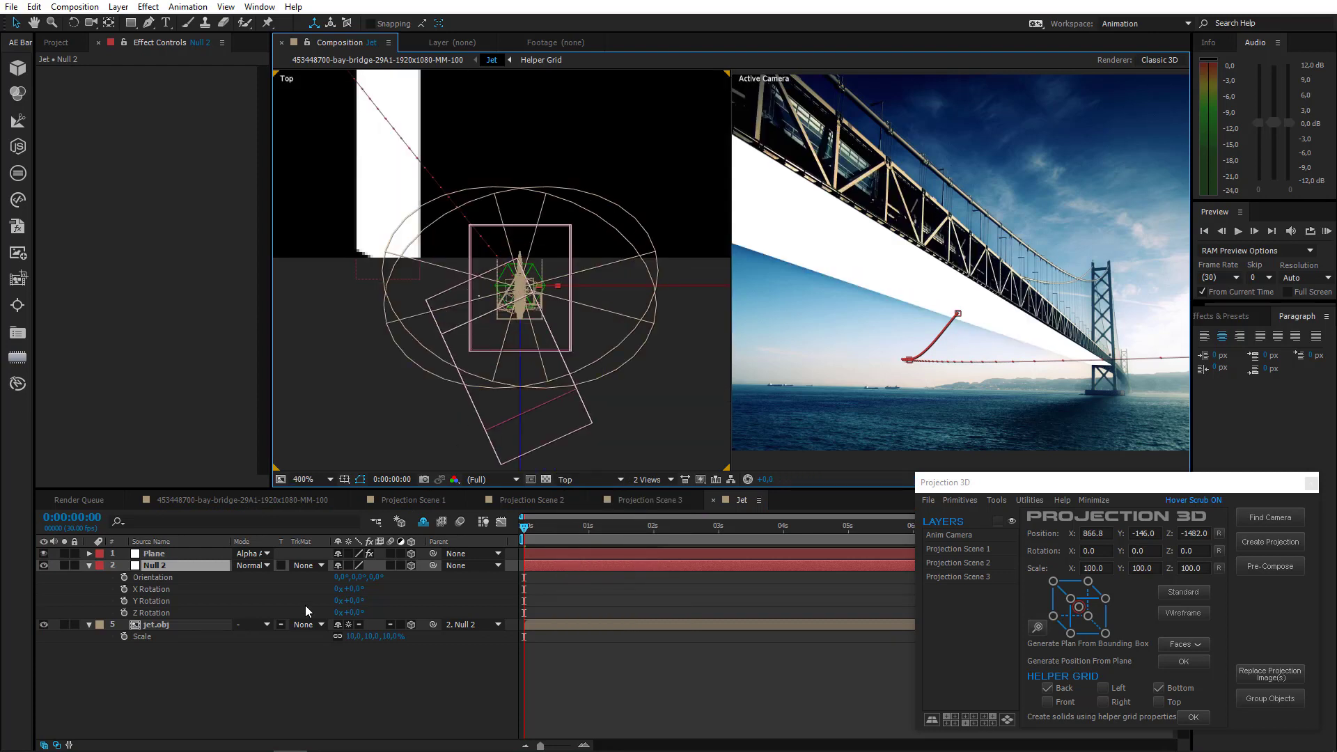
pyautogui.moveTo(349, 601)
pyautogui.mouseDown()
pyautogui.moveTo(325, 599)
pyautogui.moveTo(357, 602)
pyautogui.mouseUp()
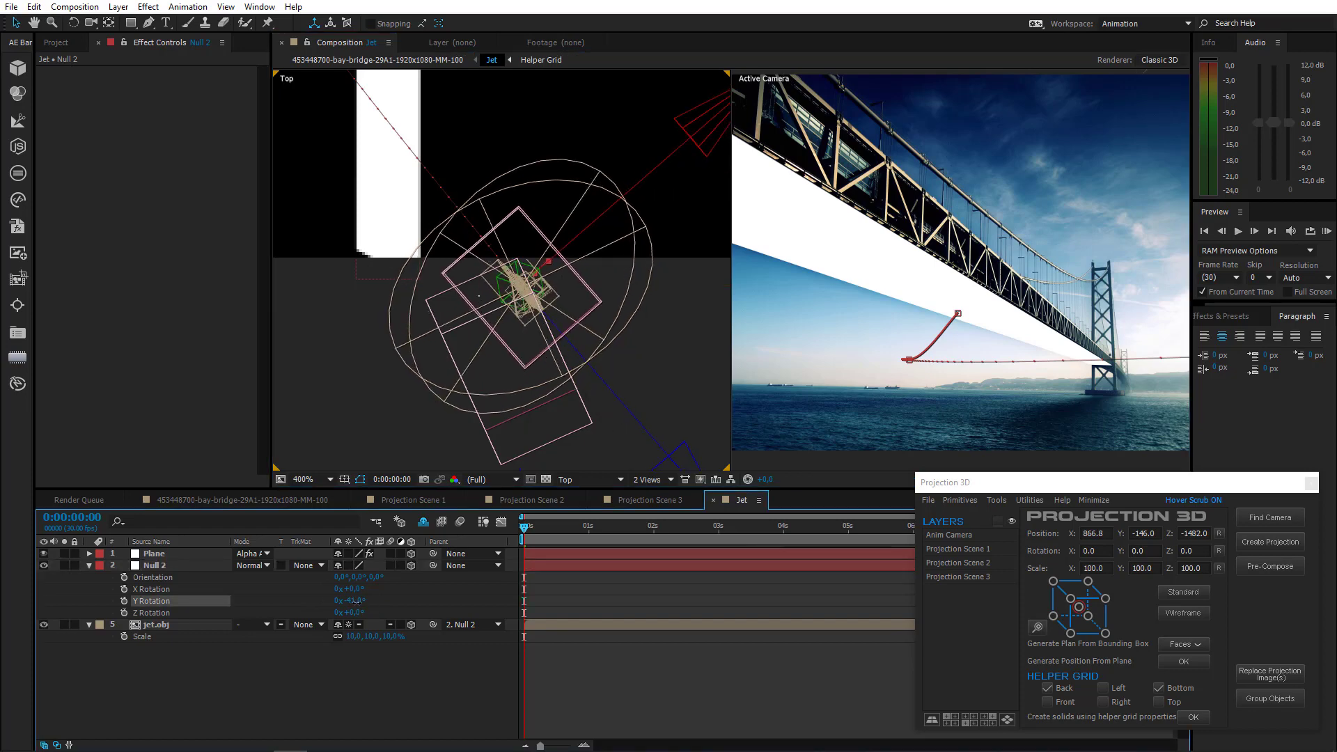
# Start keyframing Null 2's Y Rotation and X Rotation at the first frame, and go to 2 seconds
pyautogui.click(124, 601)
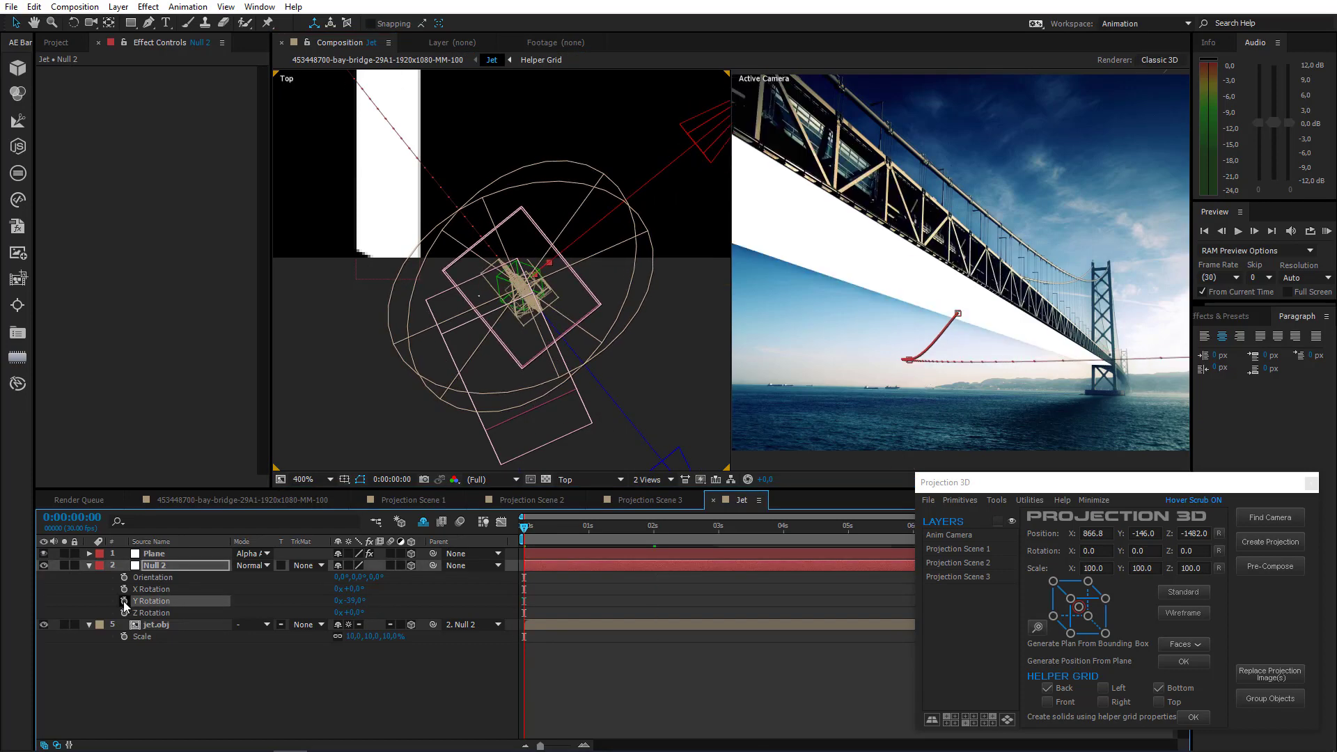
pyautogui.click(124, 589)
pyautogui.click(653, 528)
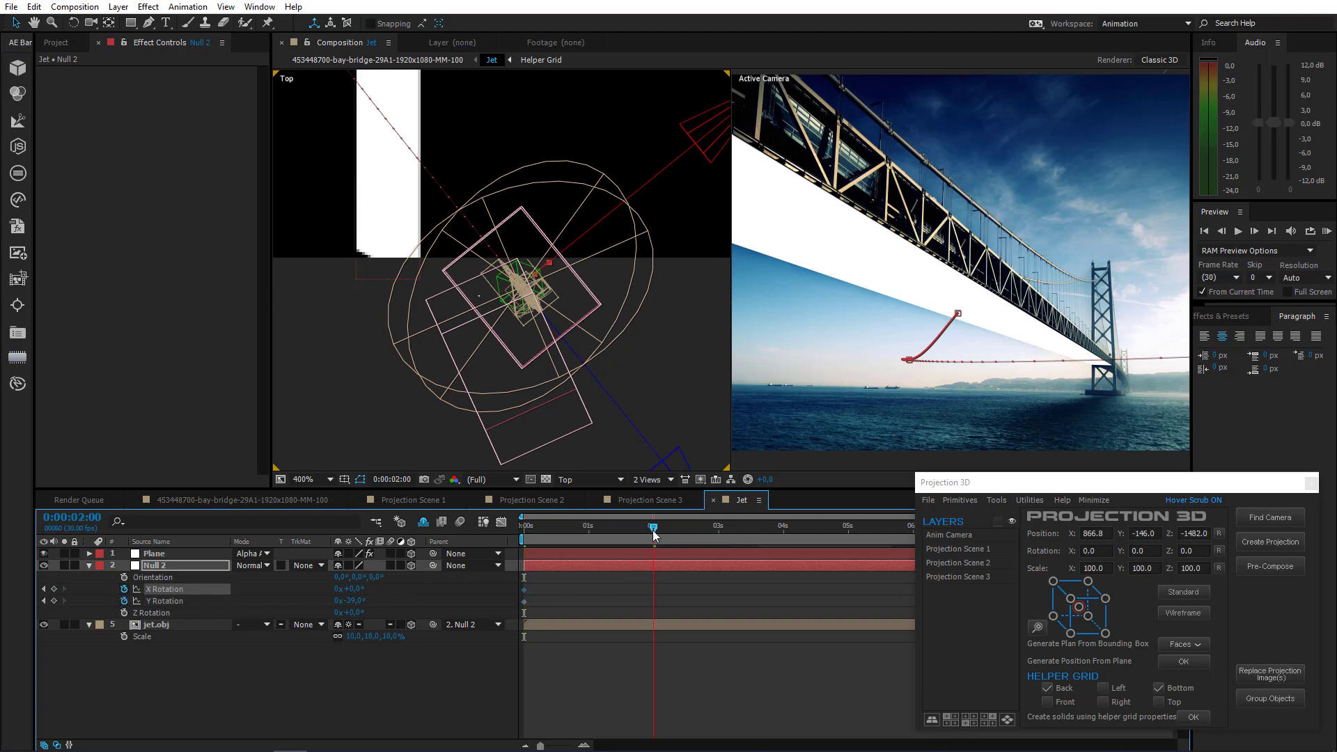
# Show Null 2's keyframed properties and, at 2 seconds, set its Y Rotation to -25° so the jet follows the path
pyautogui.press('u')
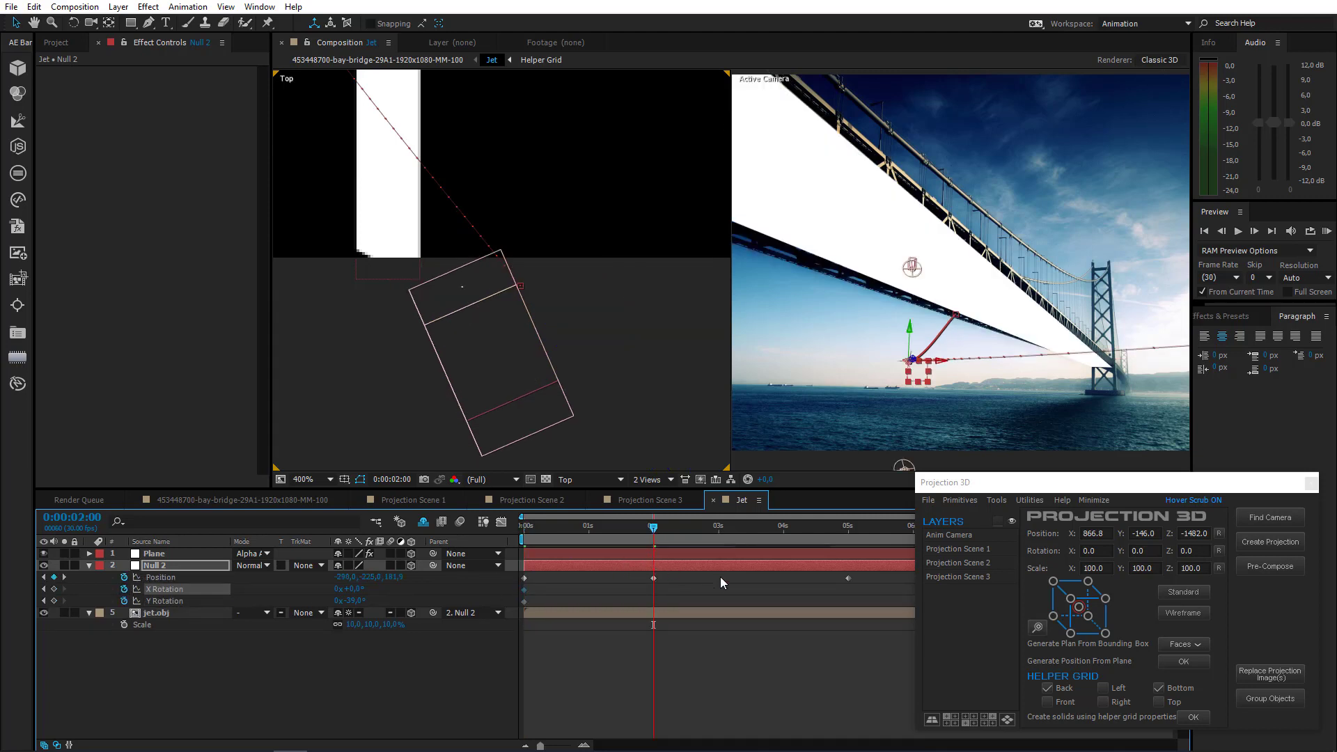
pyautogui.moveTo(372, 360); pyautogui.dragTo(599, 718)
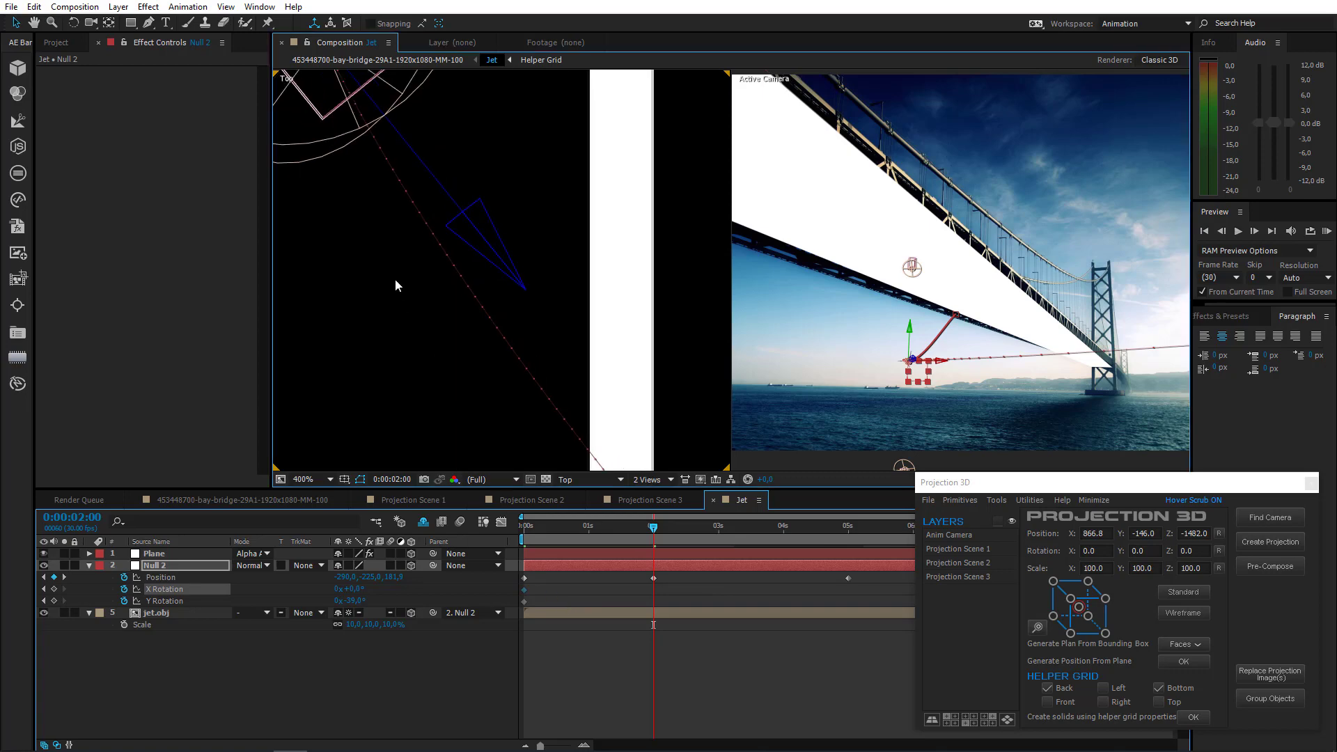
pyautogui.moveTo(397, 281); pyautogui.dragTo(495, 495)
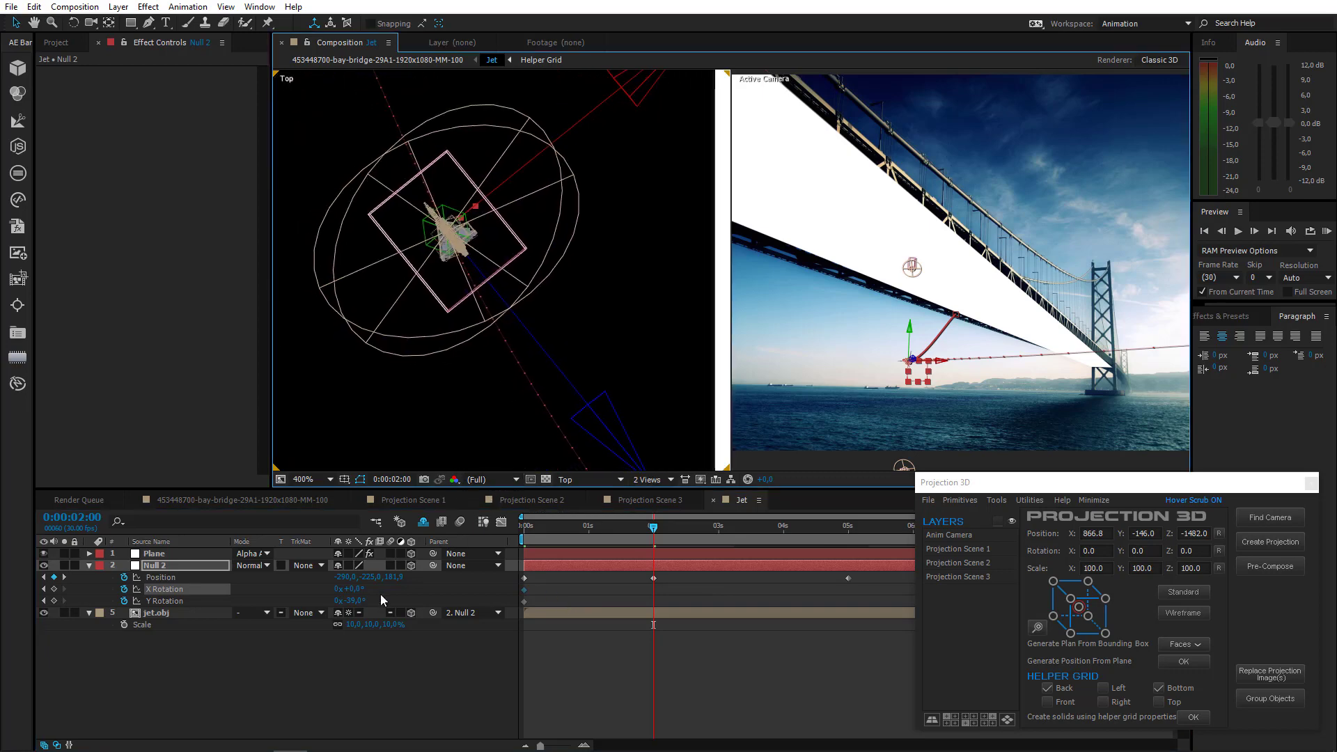
pyautogui.moveTo(358, 600); pyautogui.dragTo(363, 598)
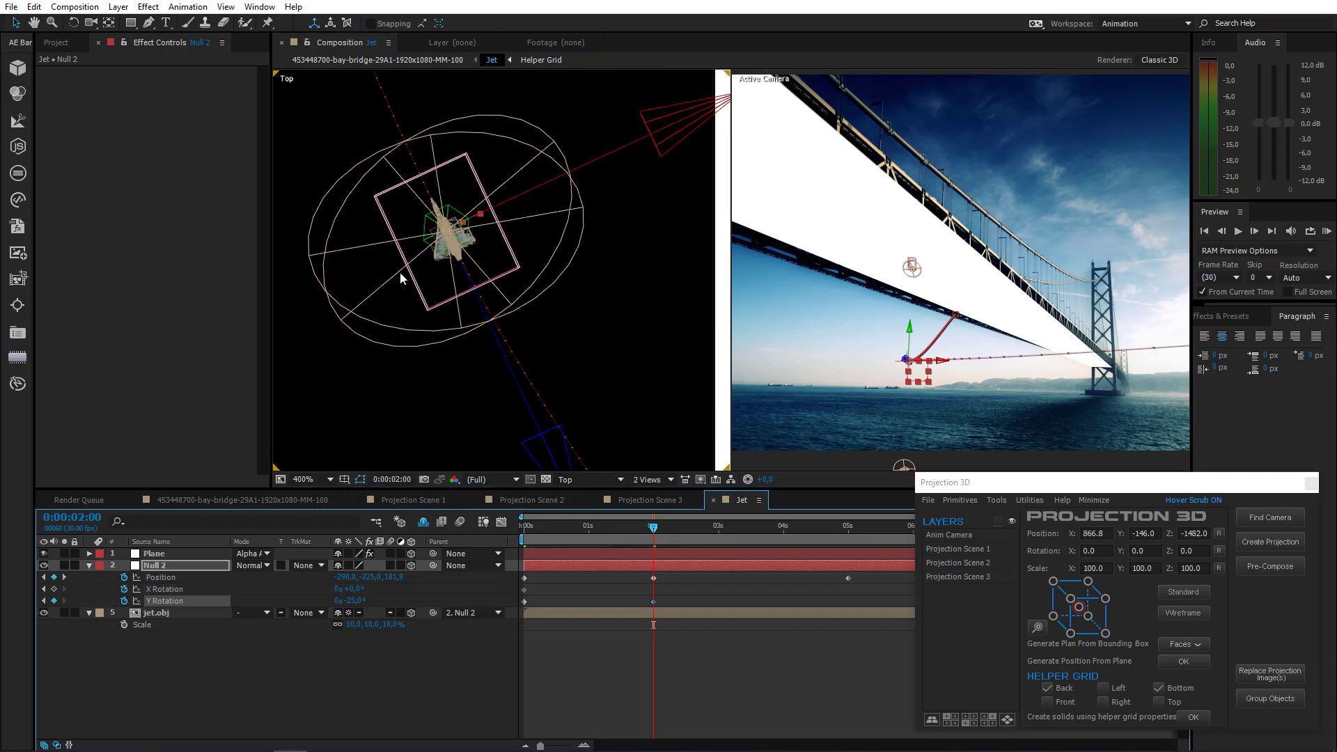
# At 5 seconds, turn Null 2 to a Y Rotation of about -8° so the jet lines up with the path's end
pyautogui.moveTo(433, 274); pyautogui.dragTo(456, 435)
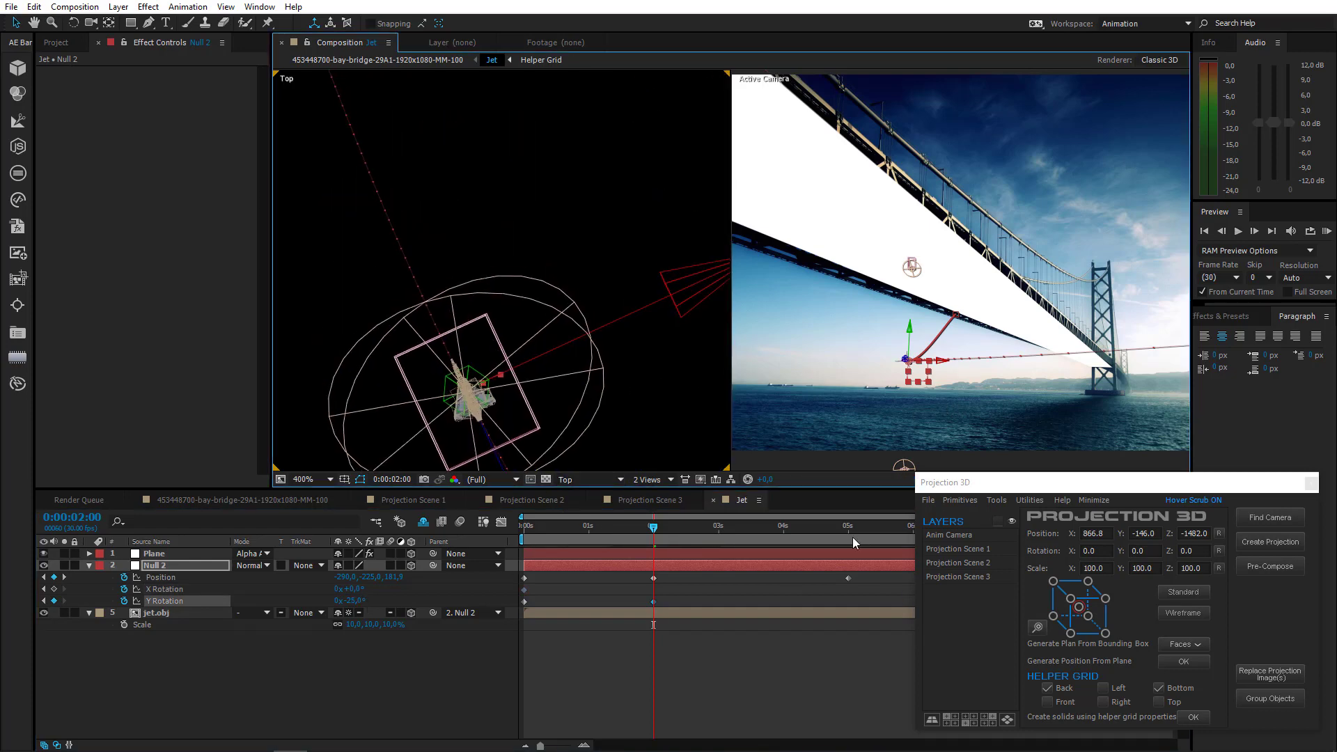
pyautogui.click(850, 528)
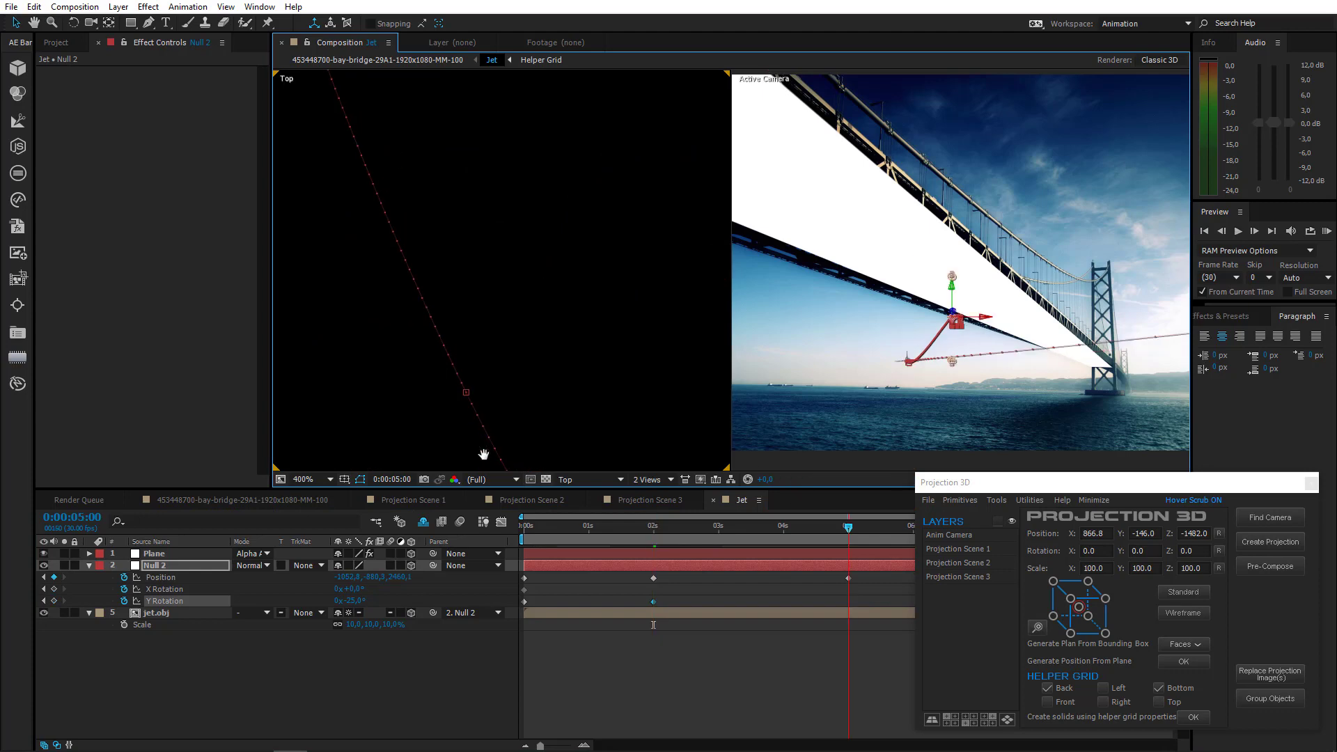
pyautogui.moveTo(391, 295); pyautogui.dragTo(555, 465)
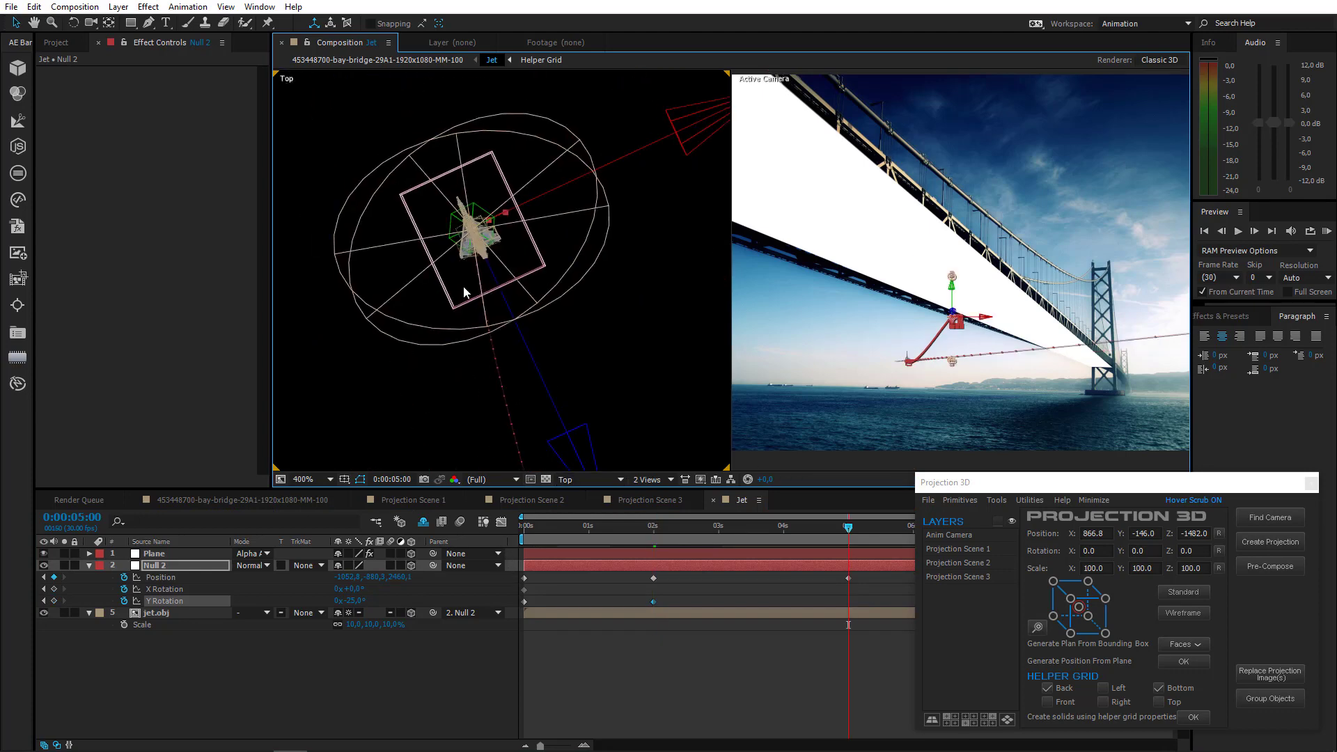
pyautogui.scroll(1, 462, 286)
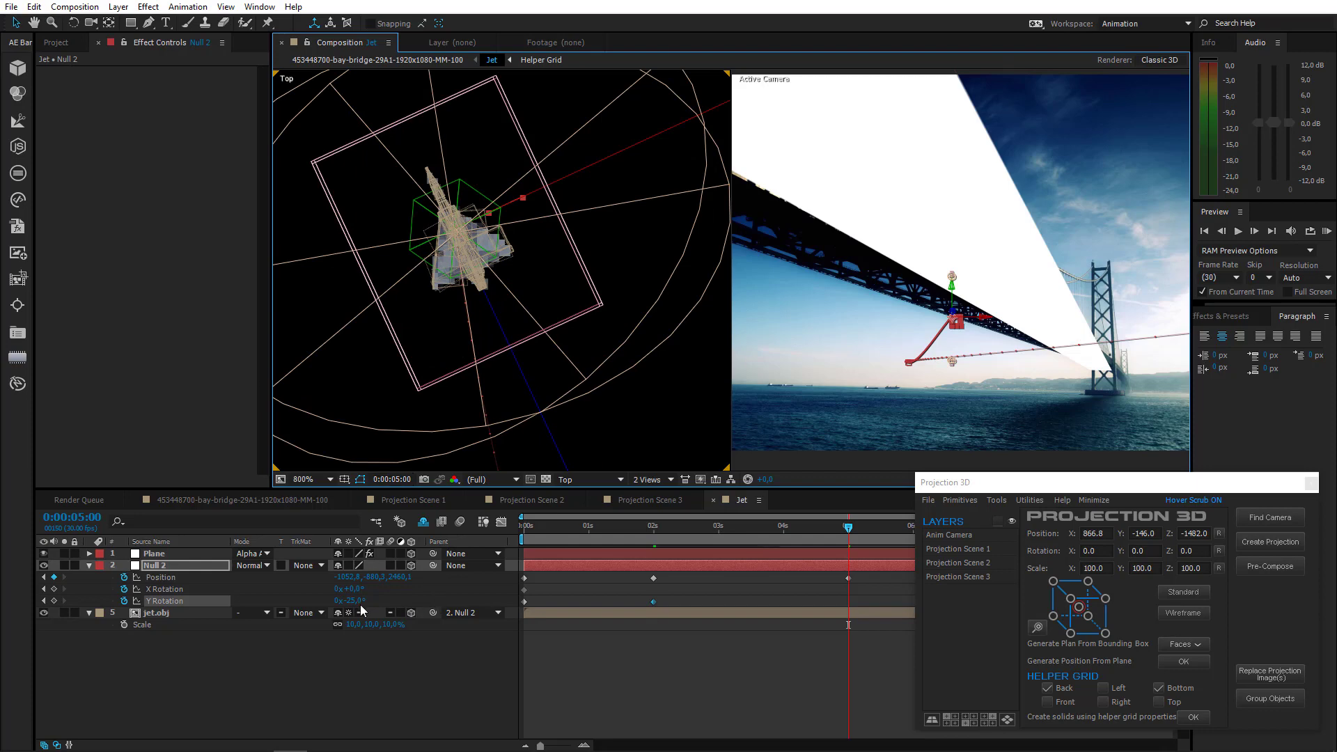
pyautogui.moveTo(357, 601); pyautogui.dragTo(365, 603)
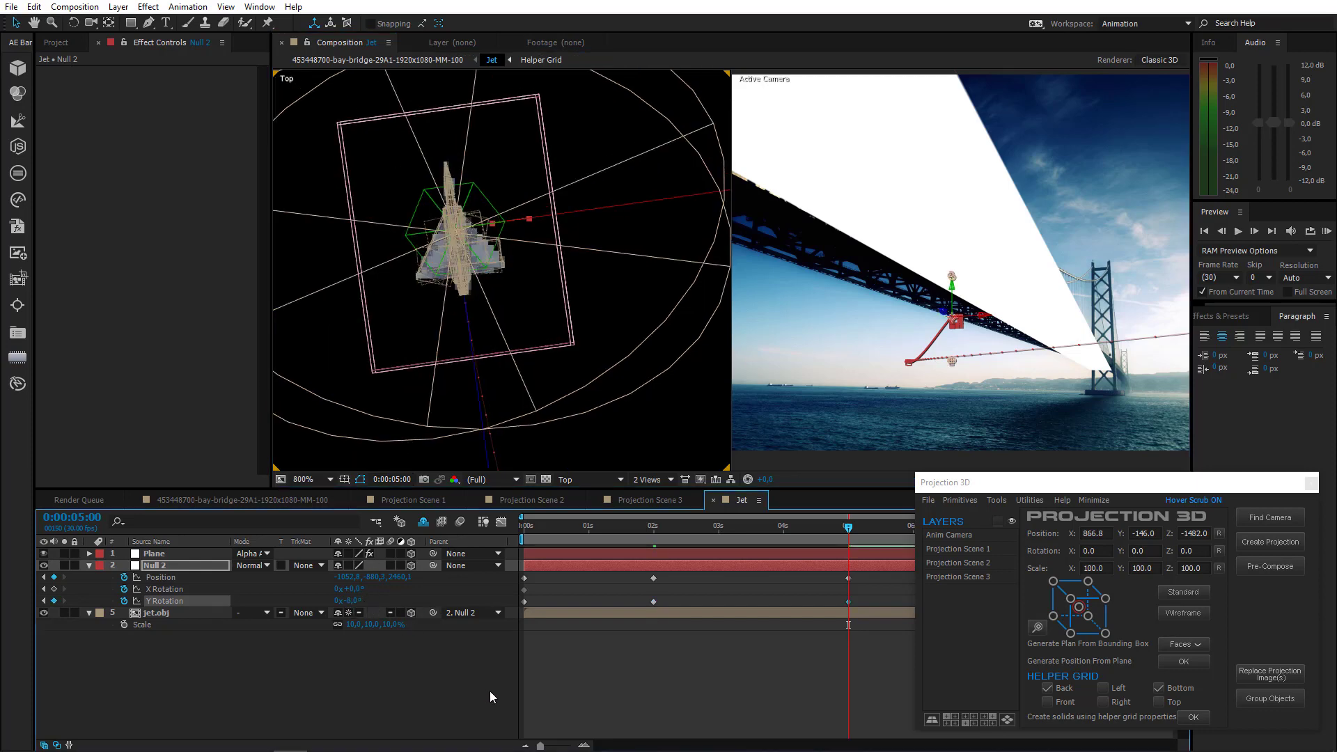
# At 2 seconds, shift Null 2 slightly along its X axis to about X -319, Z 168
pyautogui.click(177, 566)
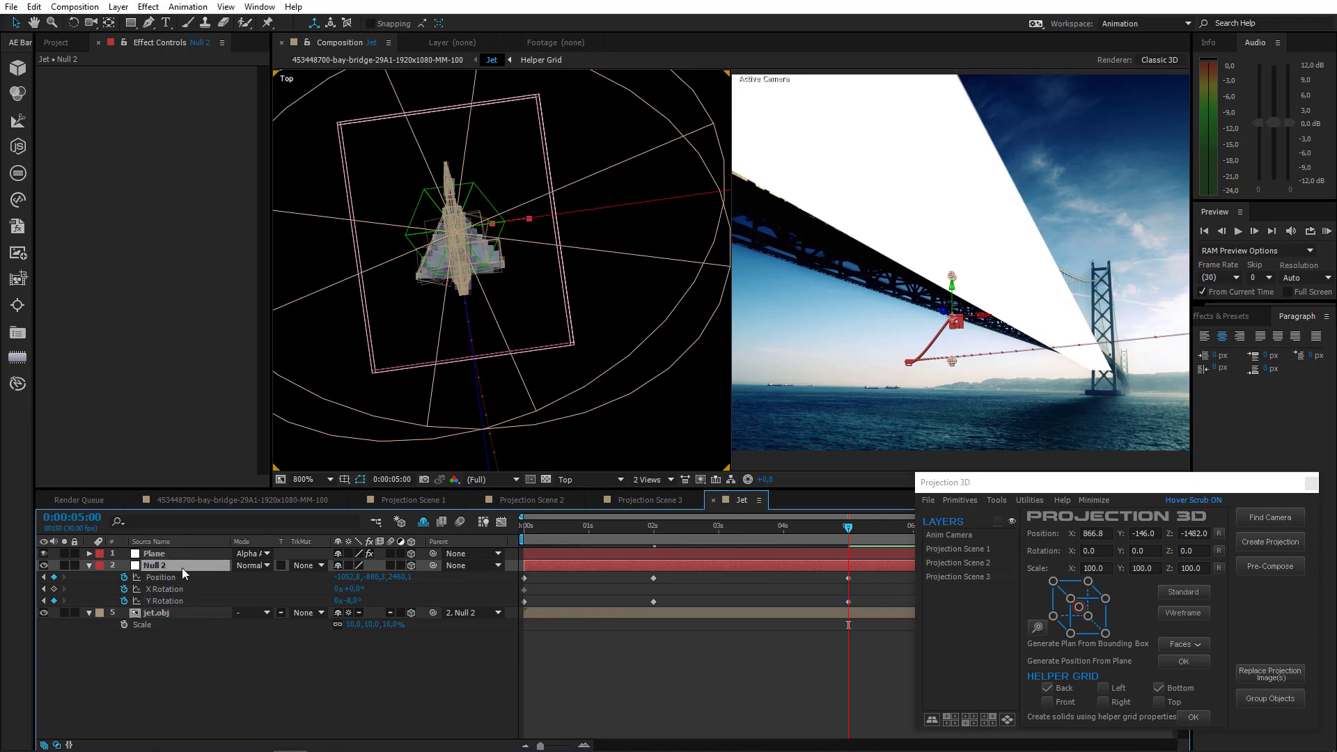
pyautogui.click(659, 536)
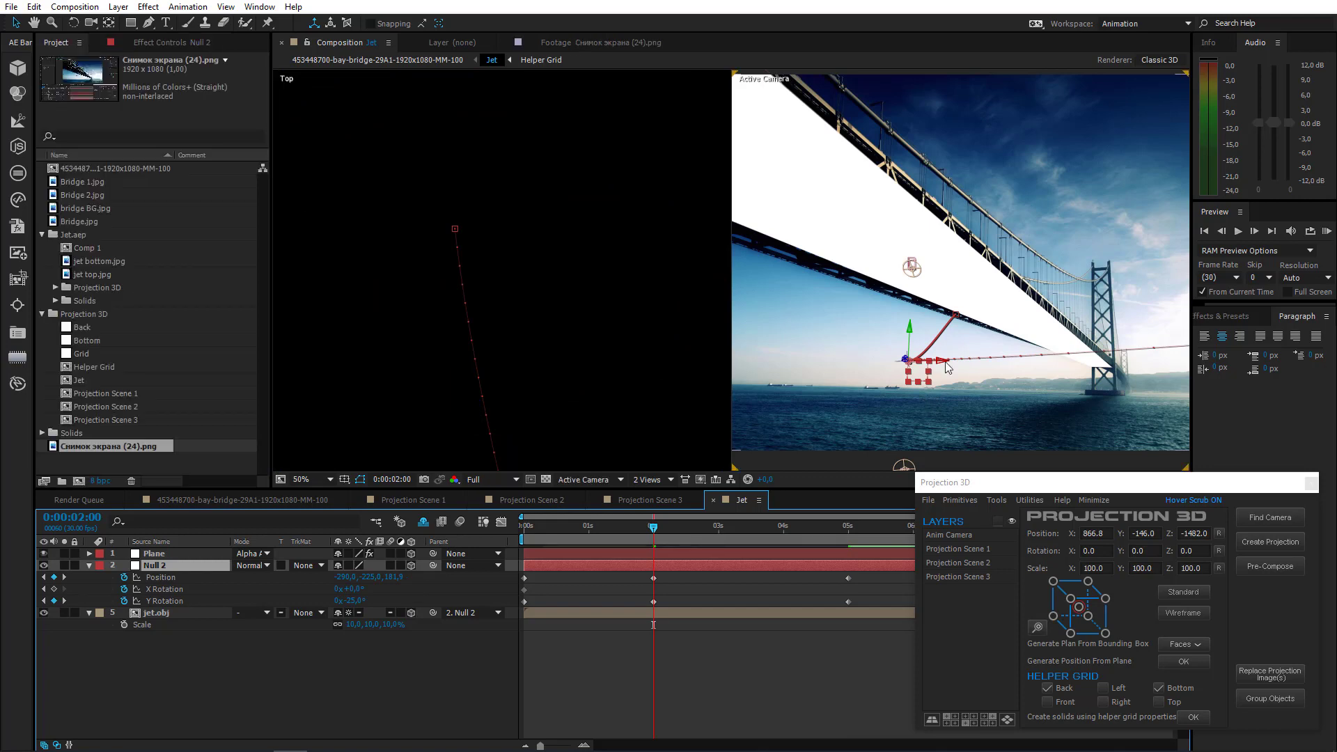
pyautogui.moveTo(940, 361); pyautogui.dragTo(933, 362)
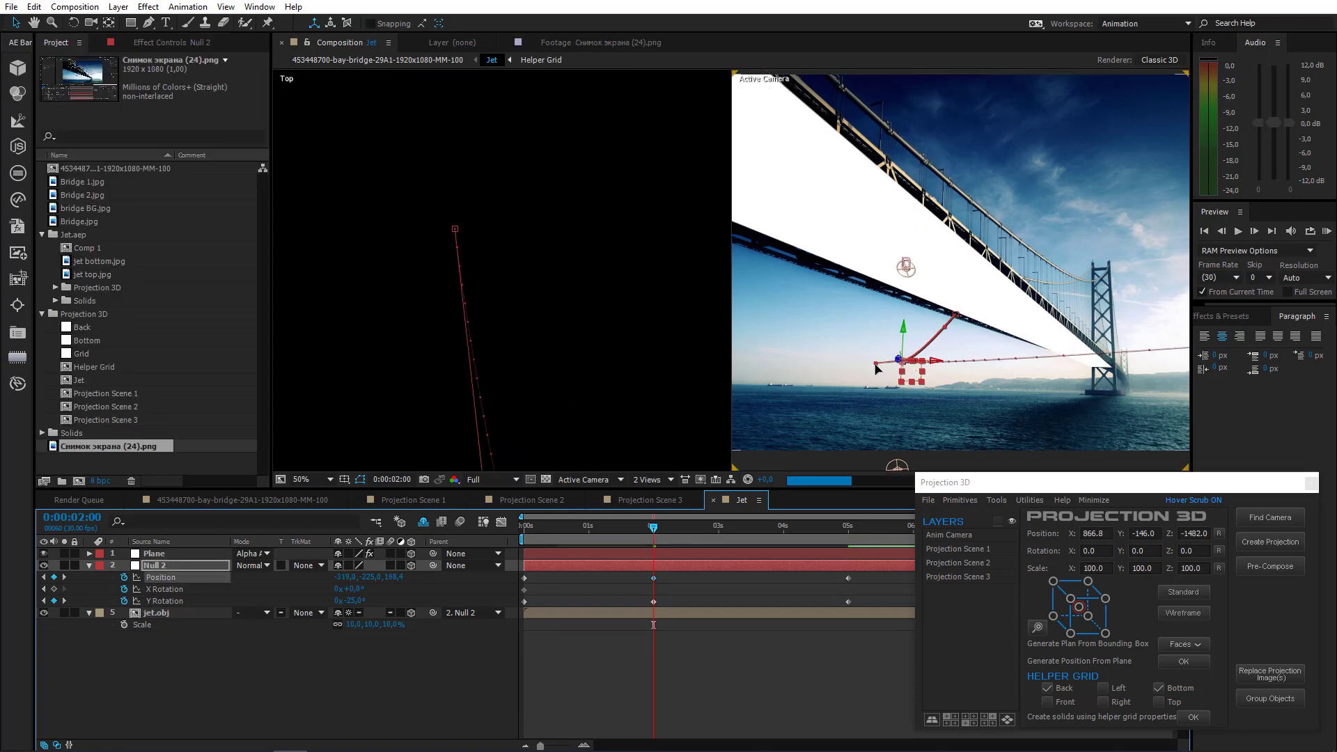
pyautogui.click(529, 417)
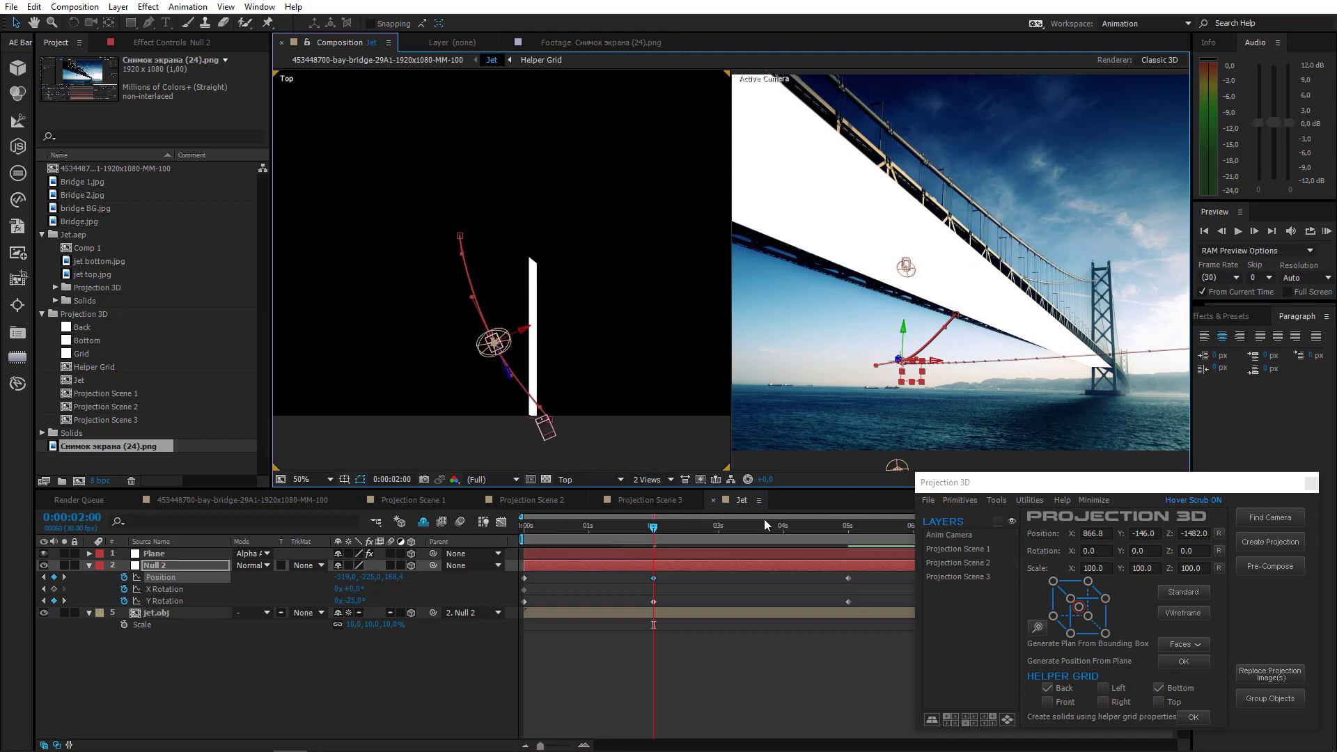
# At the first frame, set Null 2's position to about X 881.6, Y -153, and pull the 2-second keyframe's incoming handle slightly downward
pyautogui.click(525, 530)
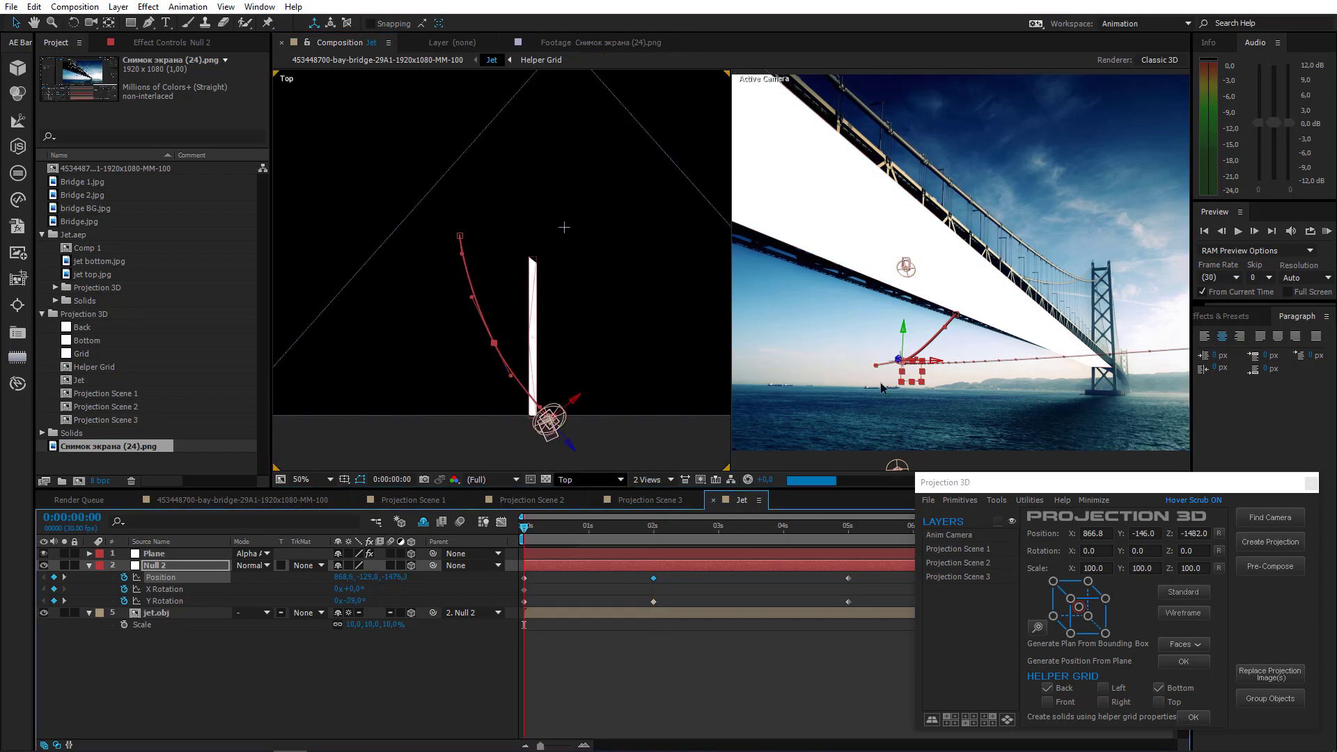
pyautogui.click(840, 304)
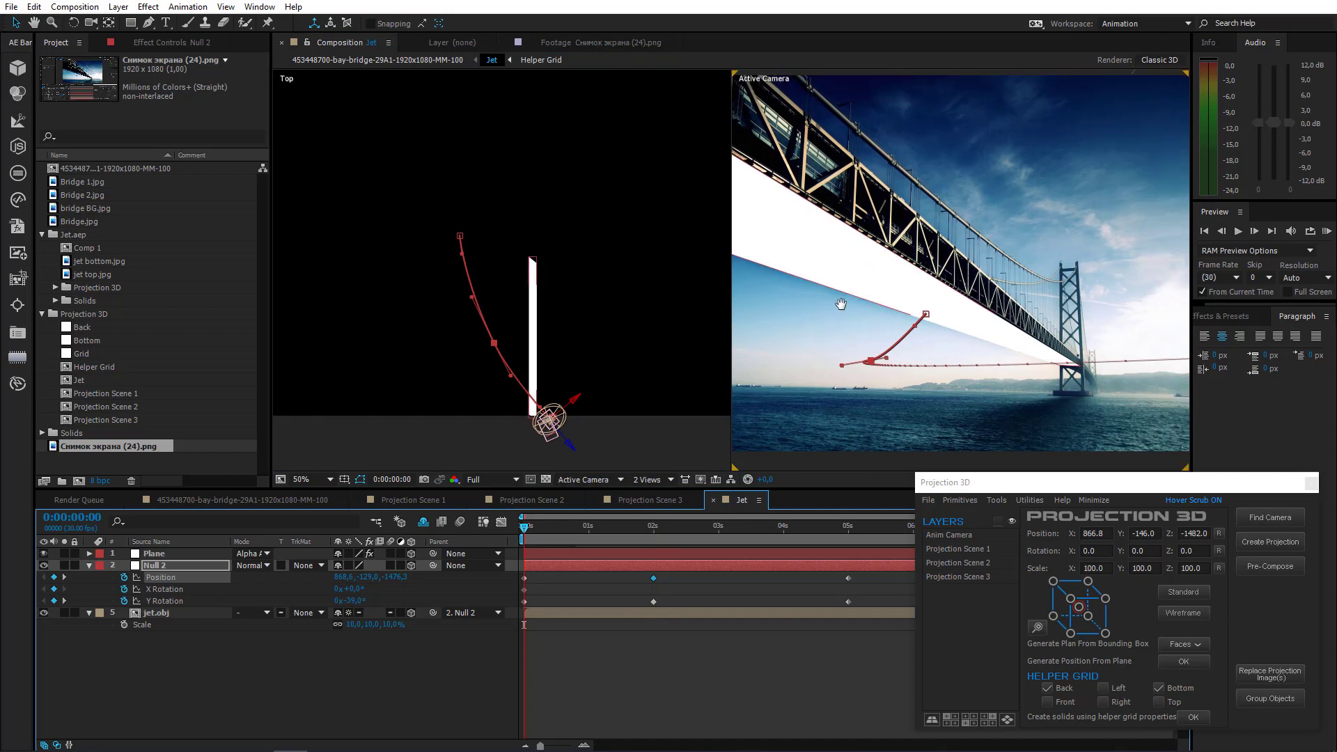
pyautogui.moveTo(840, 304); pyautogui.dragTo(757, 309)
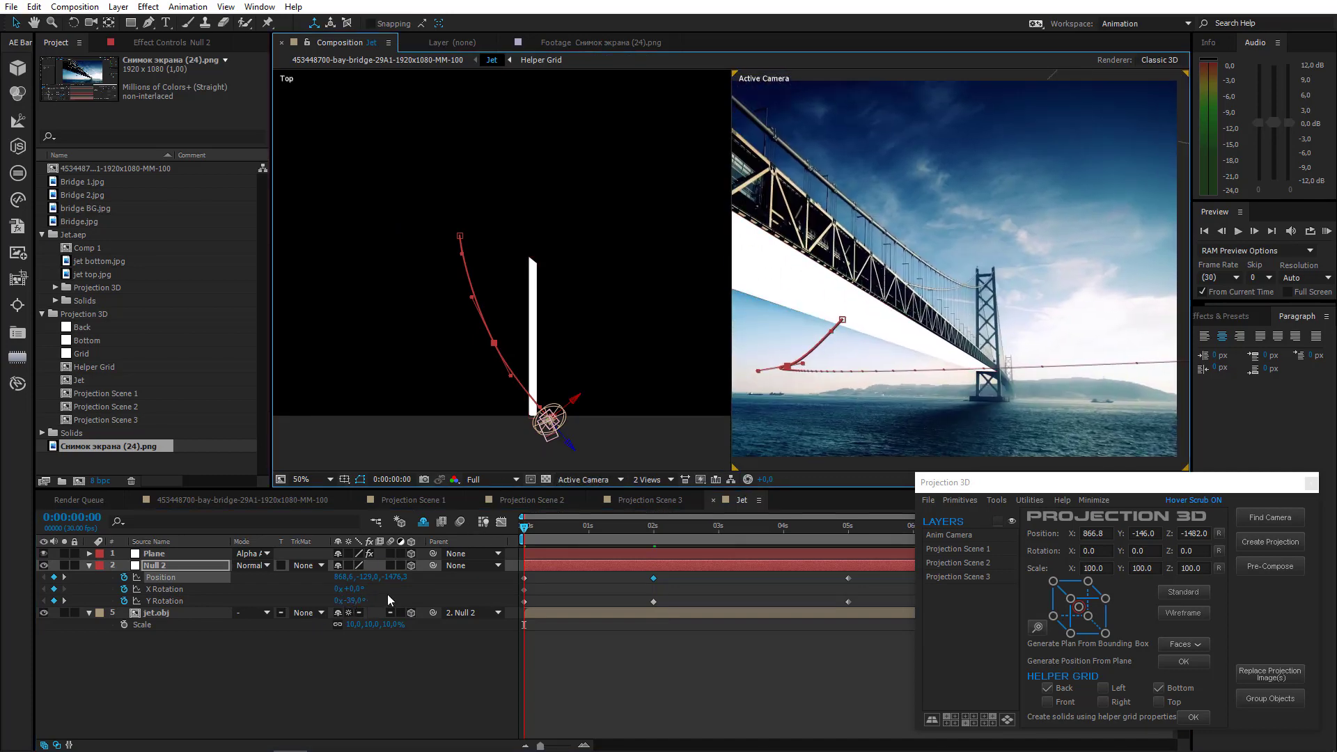
pyautogui.moveTo(401, 584); pyautogui.dragTo(359, 577)
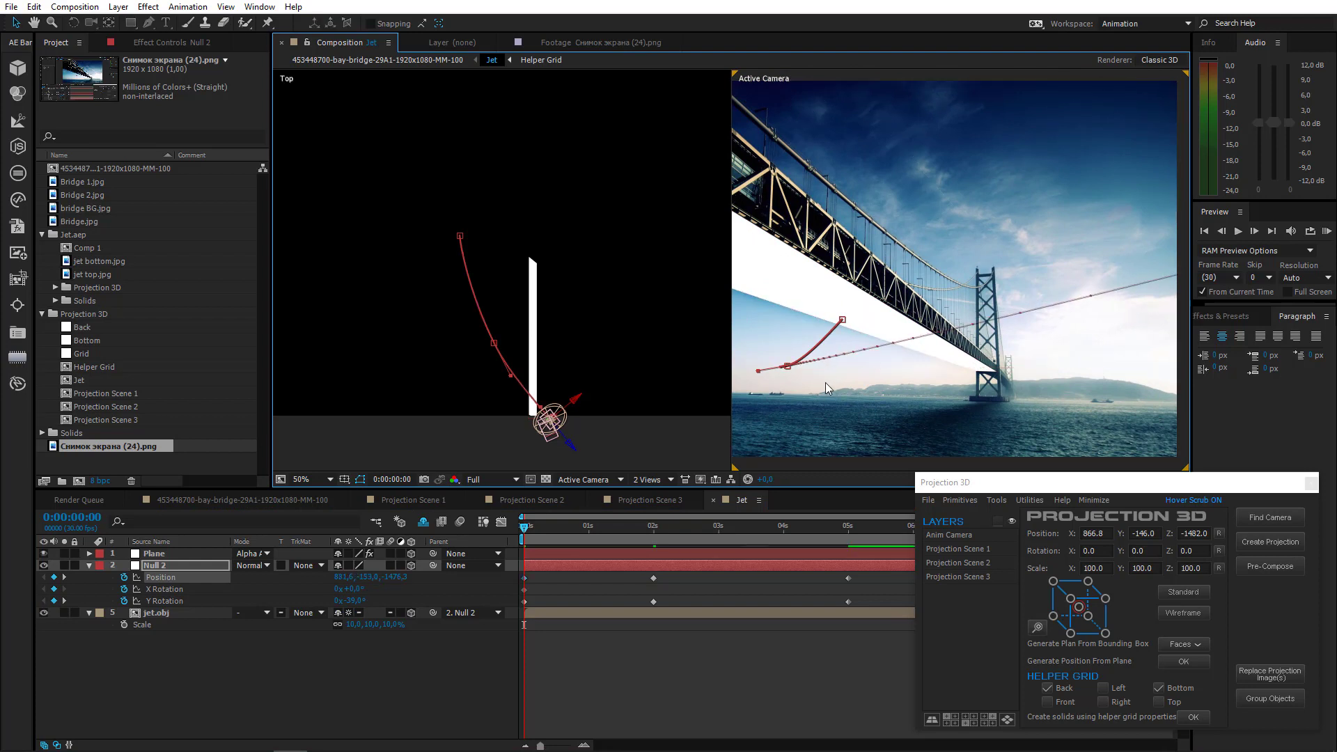
pyautogui.moveTo(759, 371); pyautogui.dragTo(750, 385)
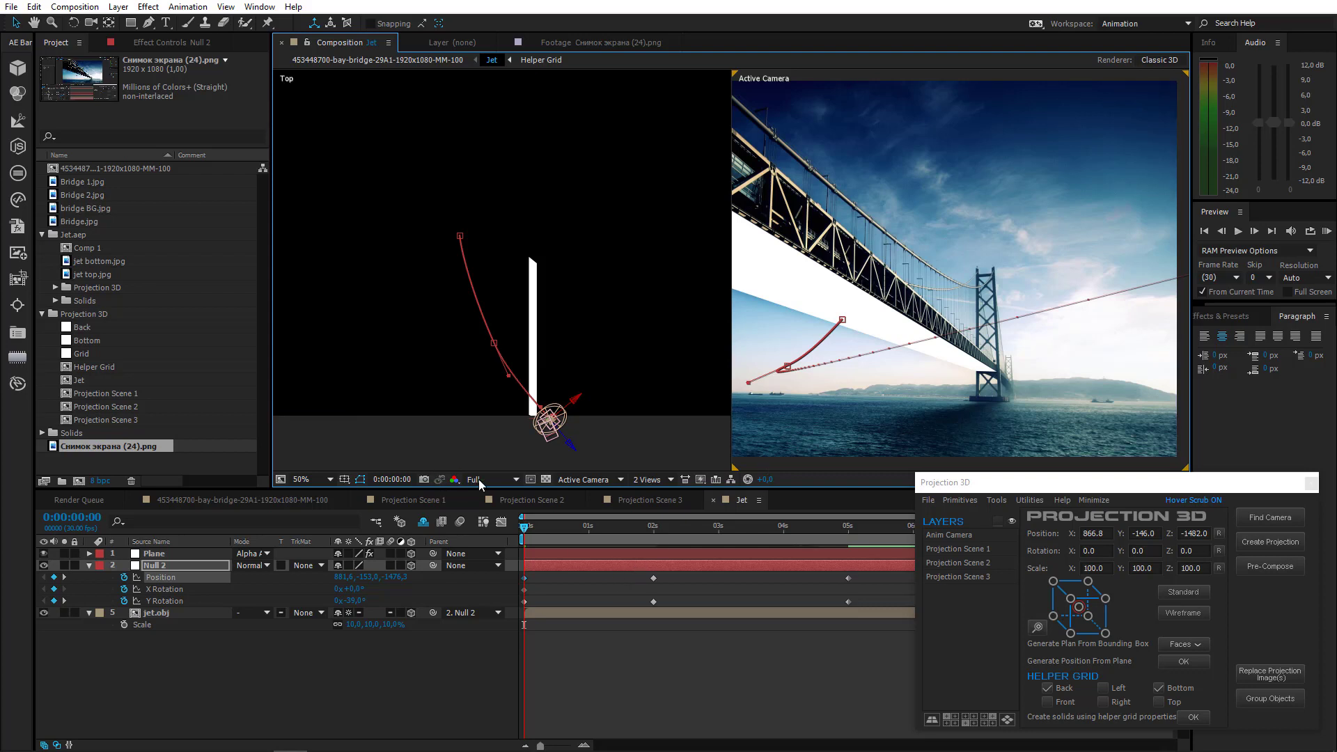
# In the Left view, set Null 2's X Rotation at 2 seconds to about 9° so the jet's nose follows the path
pyautogui.click(599, 361)
pyautogui.click(571, 480)
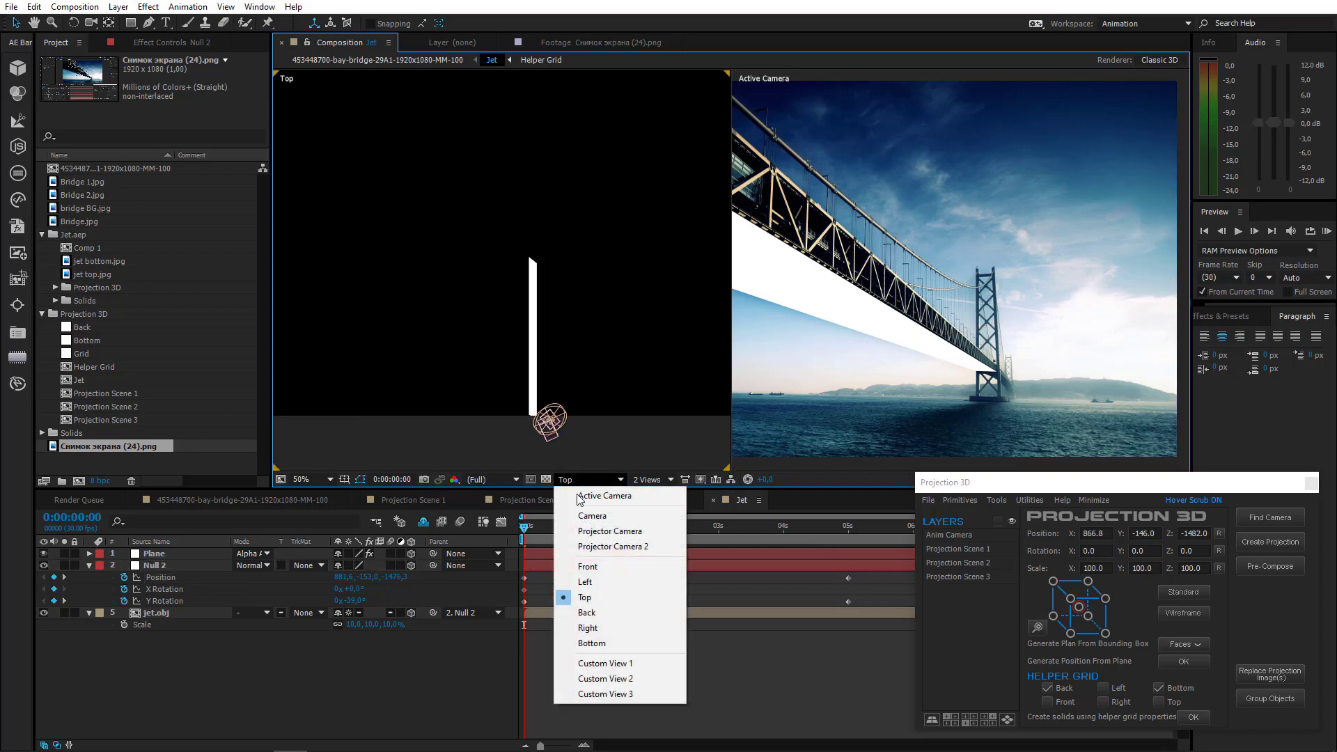
pyautogui.click(600, 581)
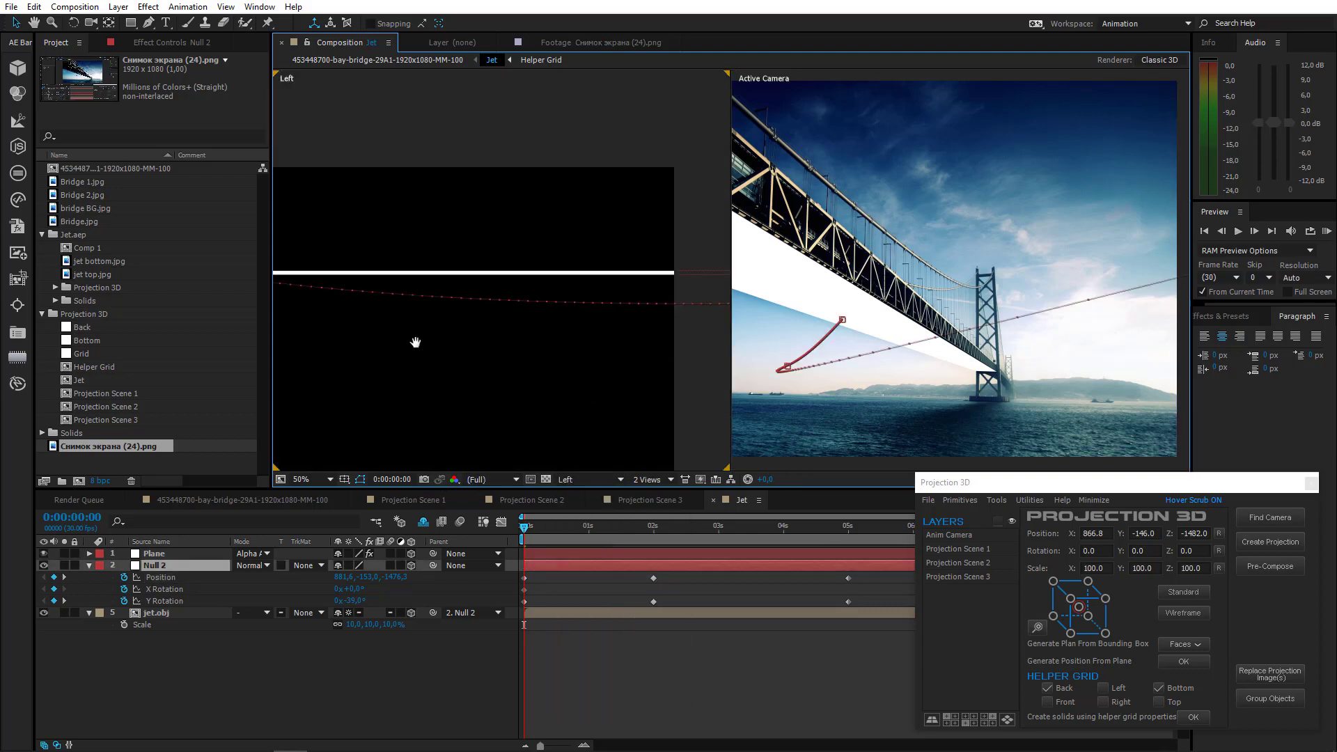
pyautogui.moveTo(416, 343); pyautogui.dragTo(396, 343)
pyautogui.scroll(1, 449, 344)
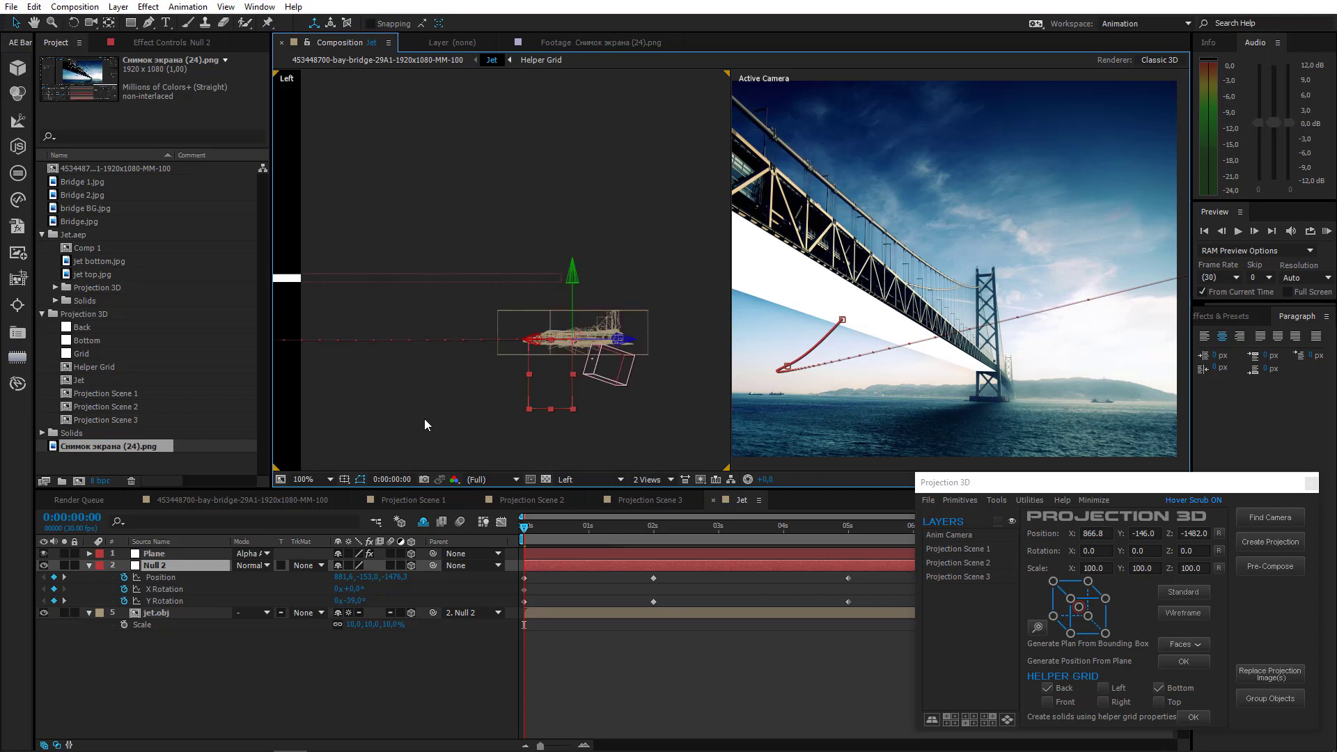
pyautogui.moveTo(425, 420); pyautogui.dragTo(591, 426)
pyautogui.click(653, 530)
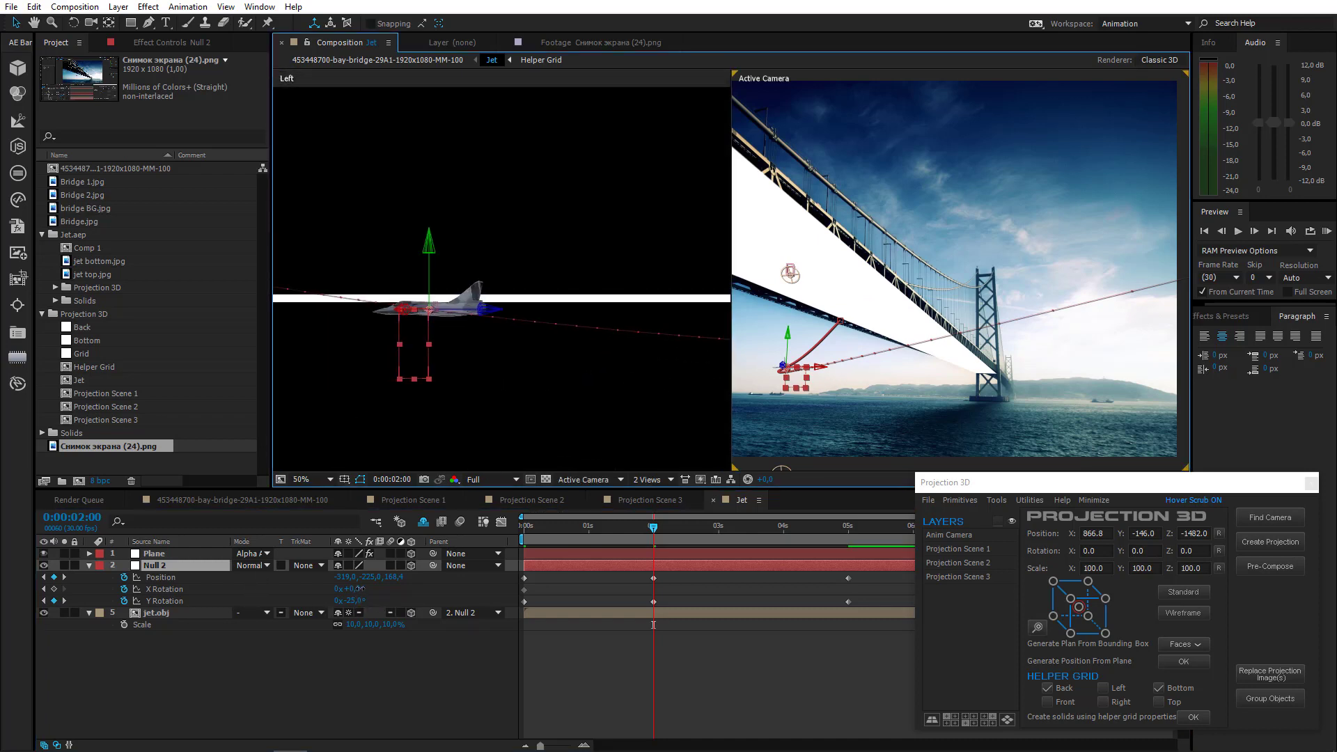
pyautogui.moveTo(359, 589); pyautogui.dragTo(362, 589)
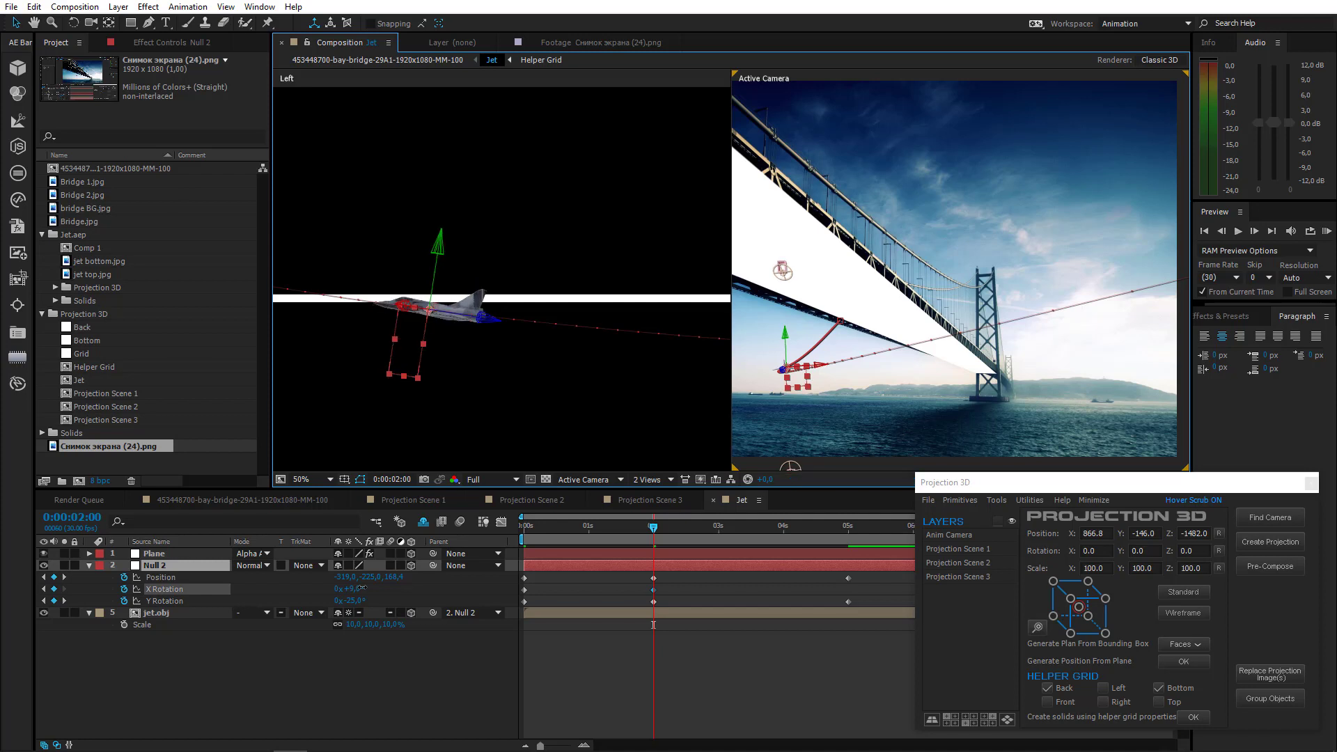
# At 5 seconds, pitch Null 2 up to an X Rotation of about 27° to match the climbing path
pyautogui.moveTo(418, 370); pyautogui.dragTo(716, 436)
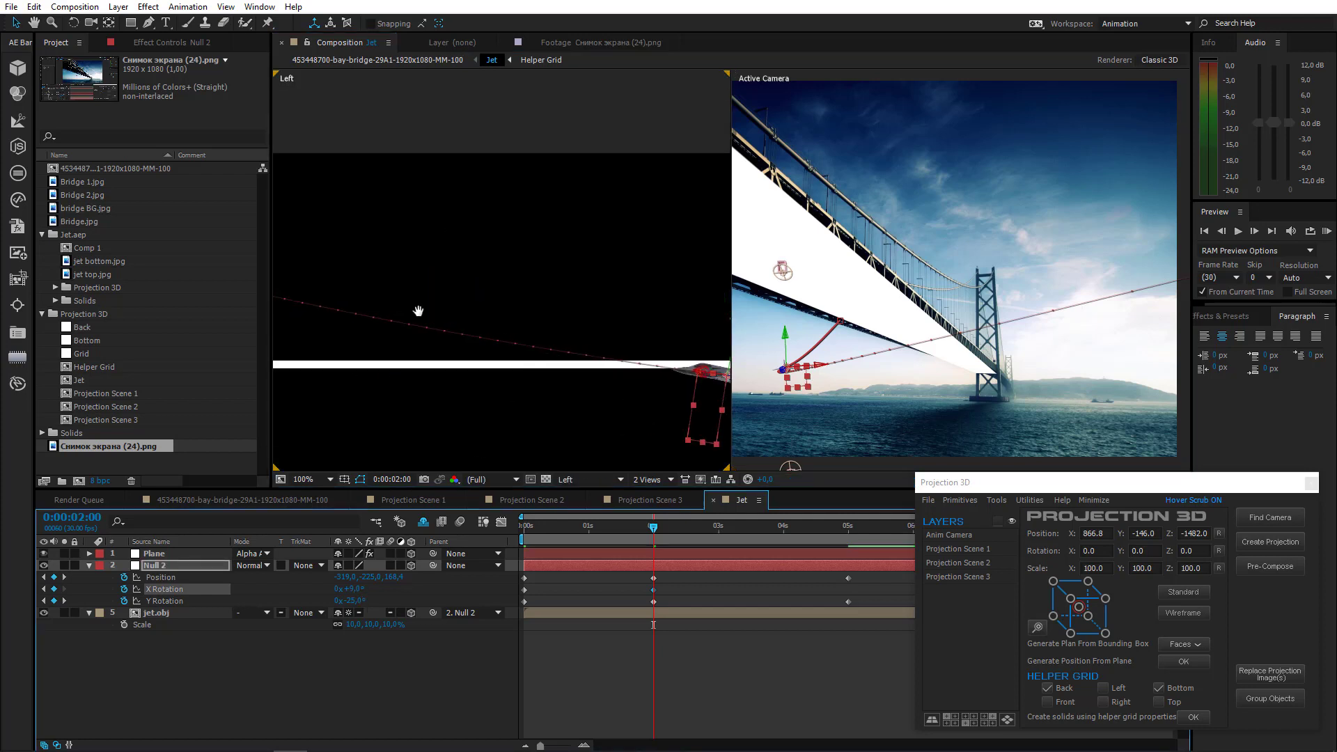
pyautogui.scroll(-6, 417, 311)
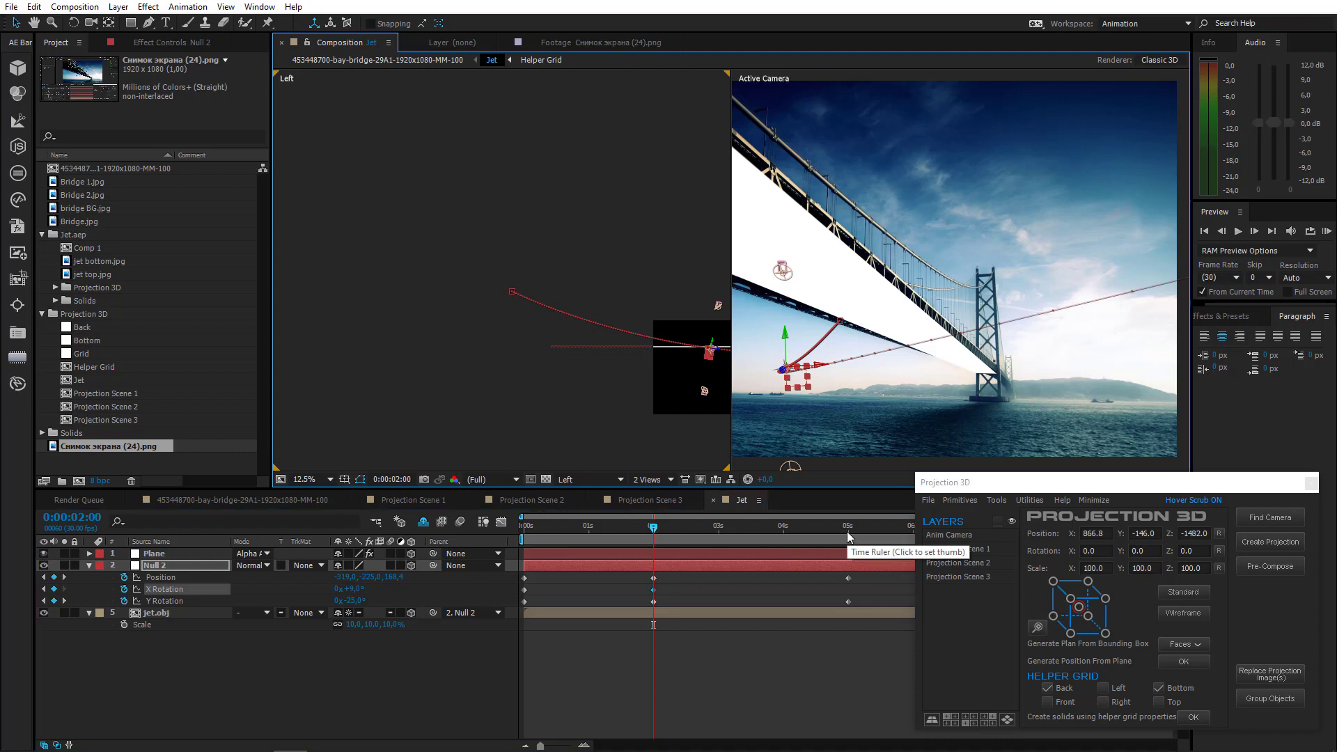
pyautogui.click(848, 536)
pyautogui.scroll(6, 446, 310)
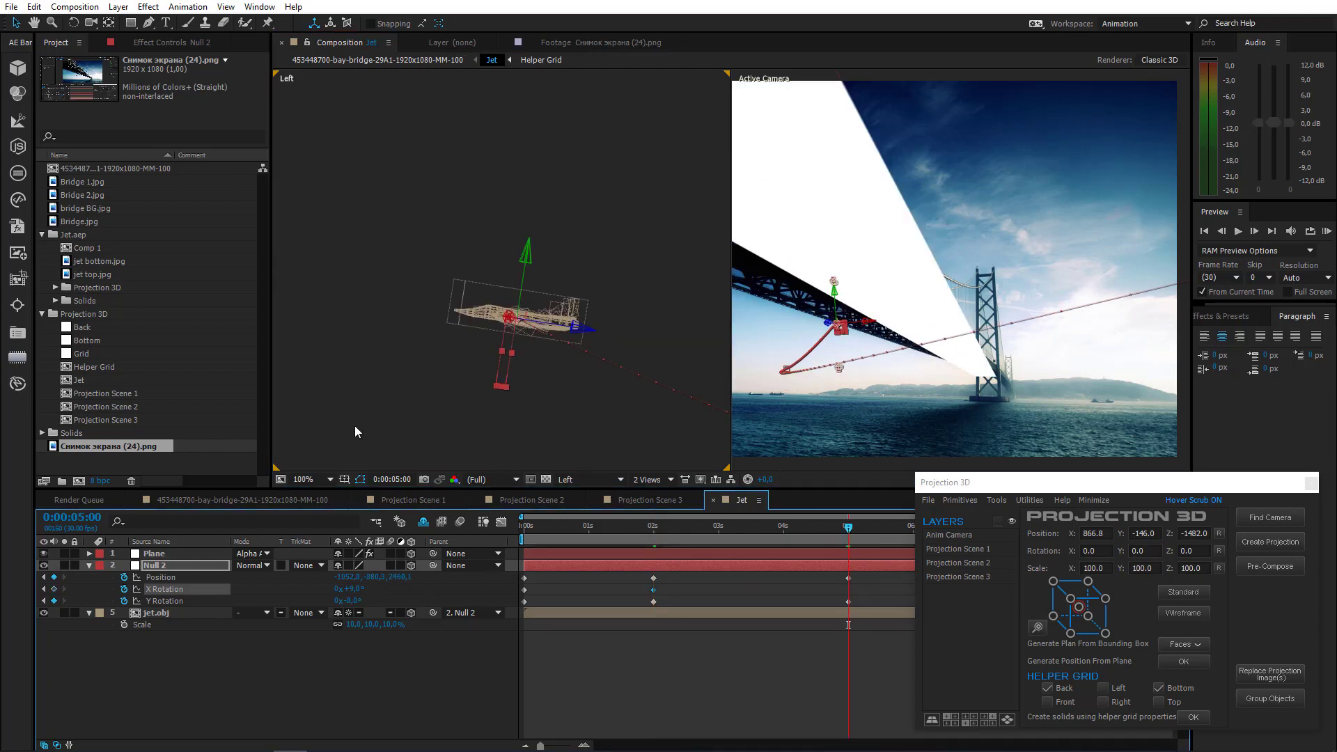
pyautogui.moveTo(357, 589); pyautogui.dragTo(360, 591)
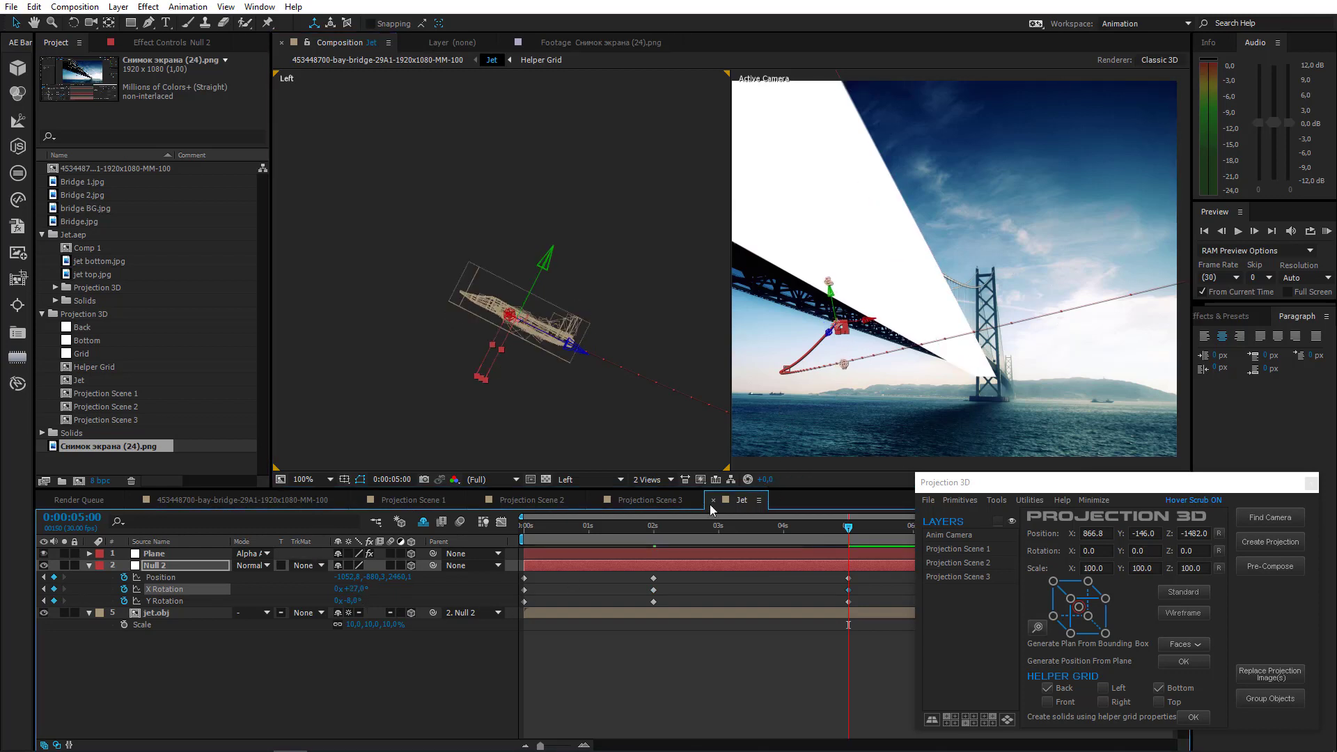
# At the first frame, nudge Null 2 along its Z axis in the Top view to about X 877, Z -1471, and start a RAM preview
pyautogui.press('Home')
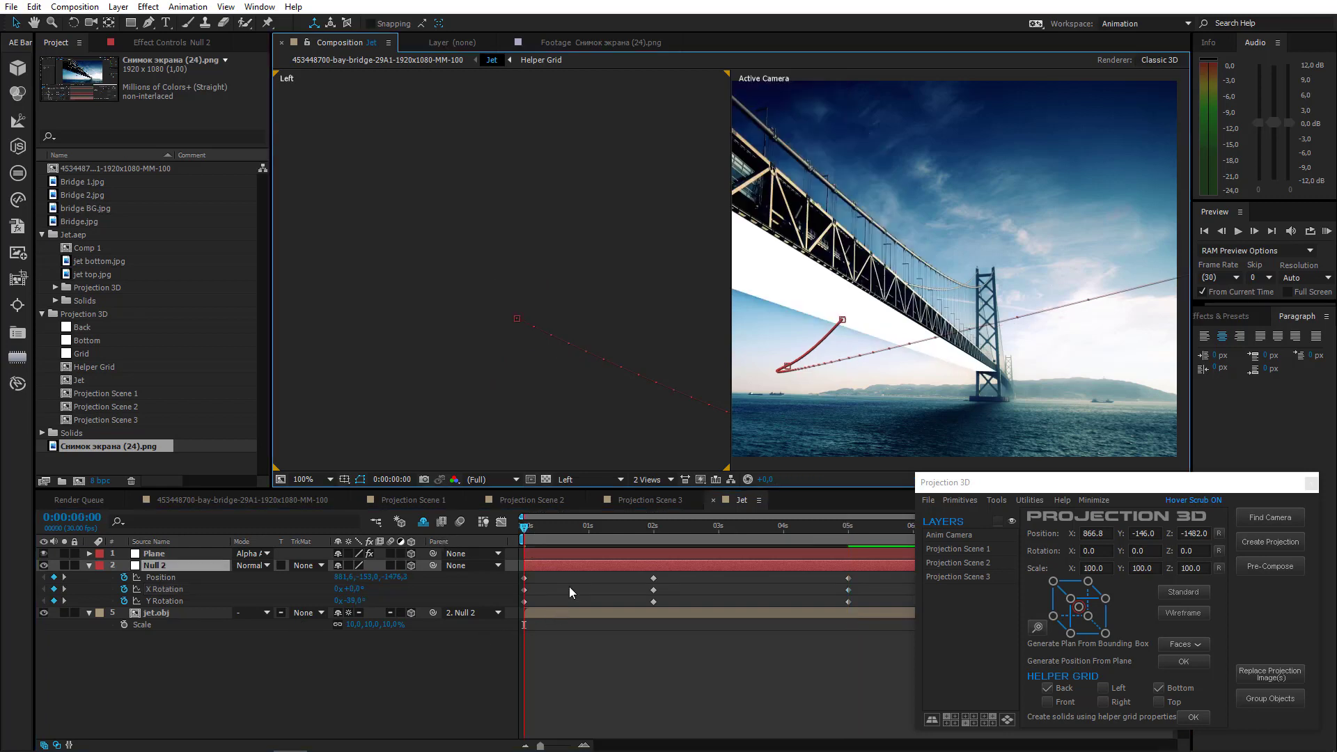
pyautogui.click(578, 480)
pyautogui.click(589, 598)
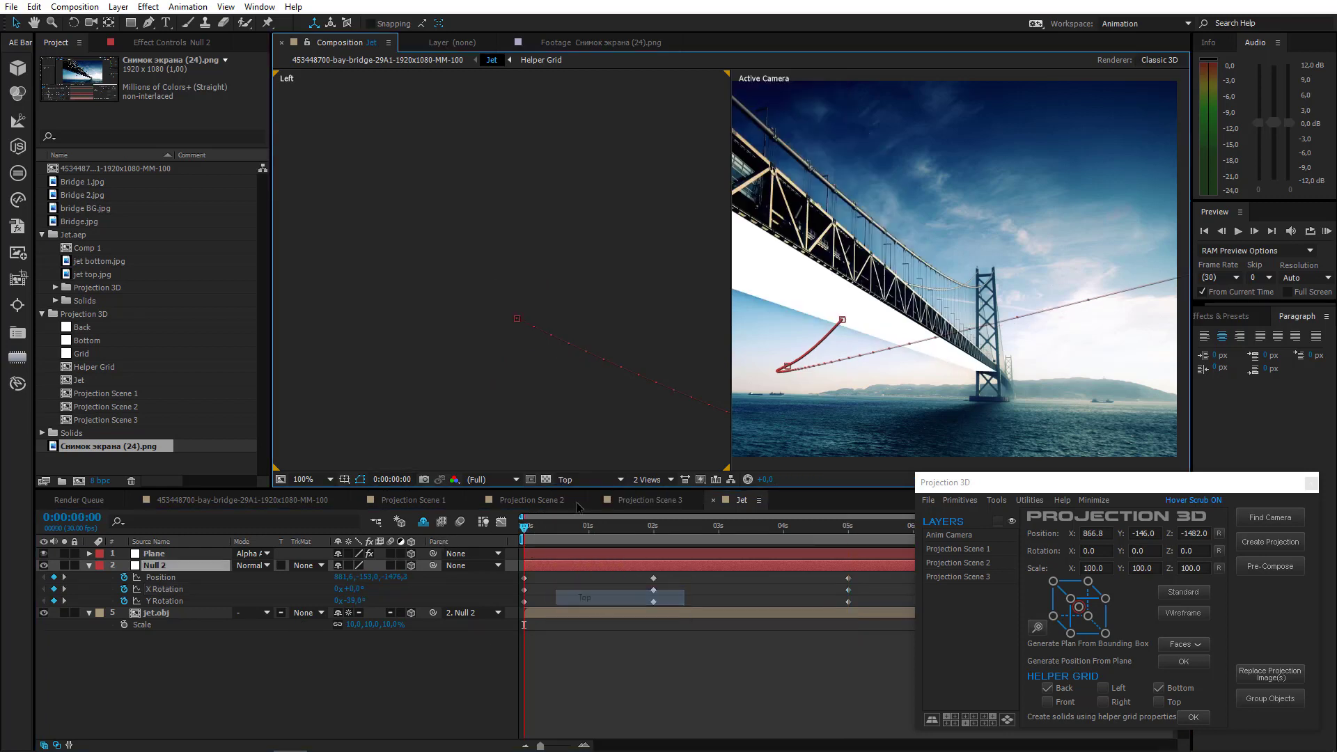
pyautogui.scroll(1, 530, 380)
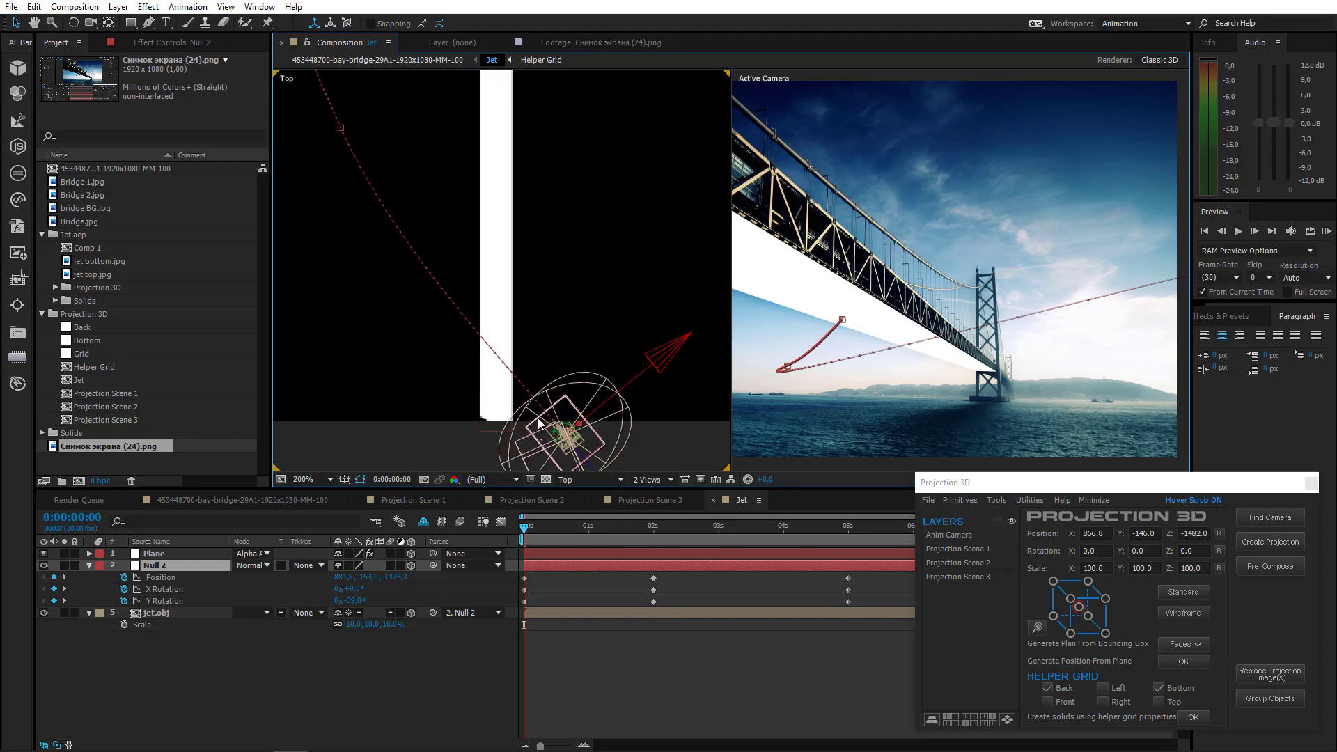
pyautogui.scroll(-2, 989, 285)
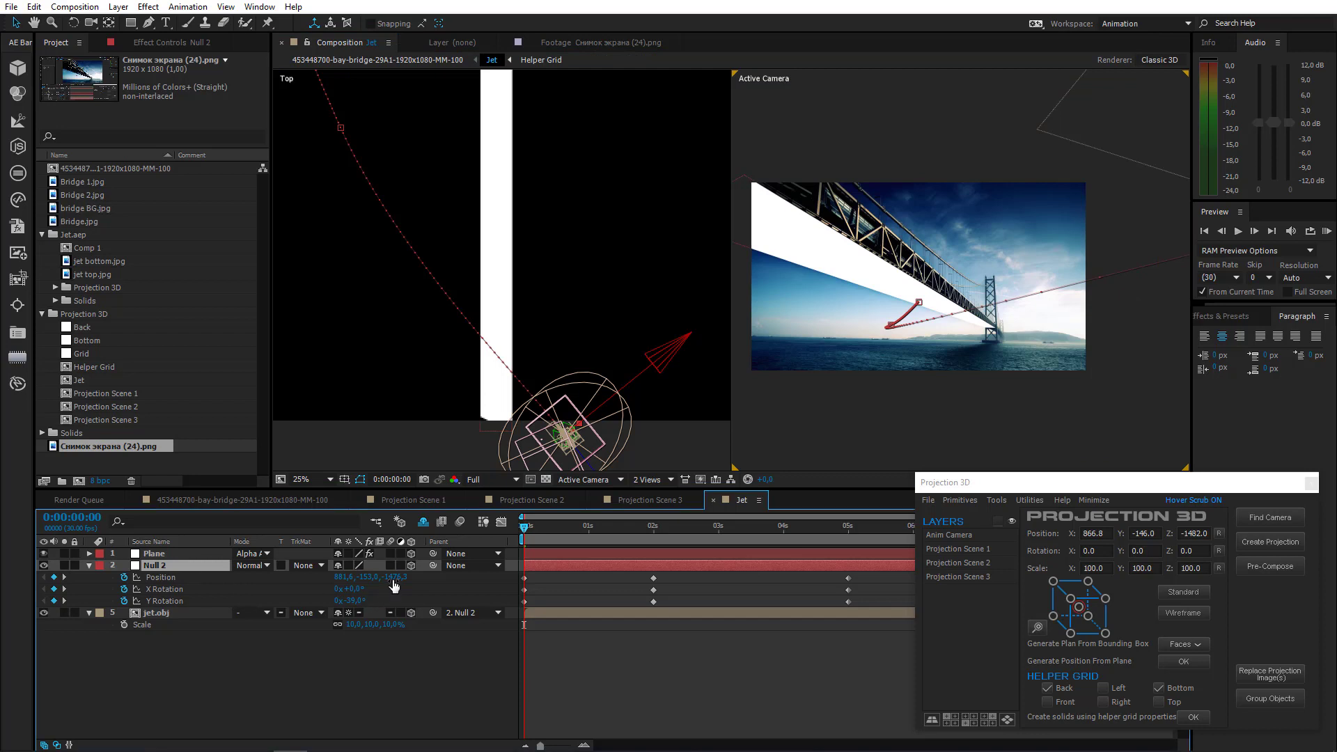
pyautogui.moveTo(395, 578); pyautogui.dragTo(389, 577)
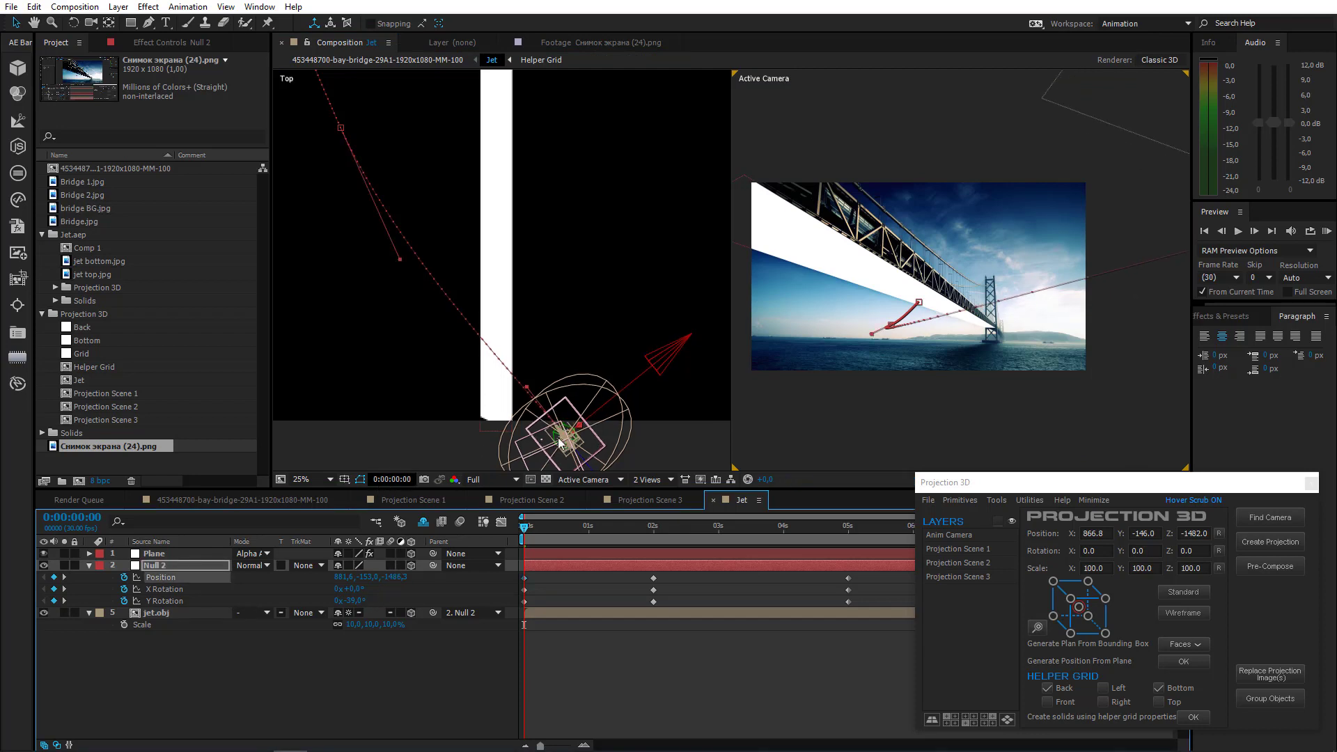
pyautogui.hotkey('ctrl', 'z')
pyautogui.moveTo(536, 432); pyautogui.dragTo(539, 399)
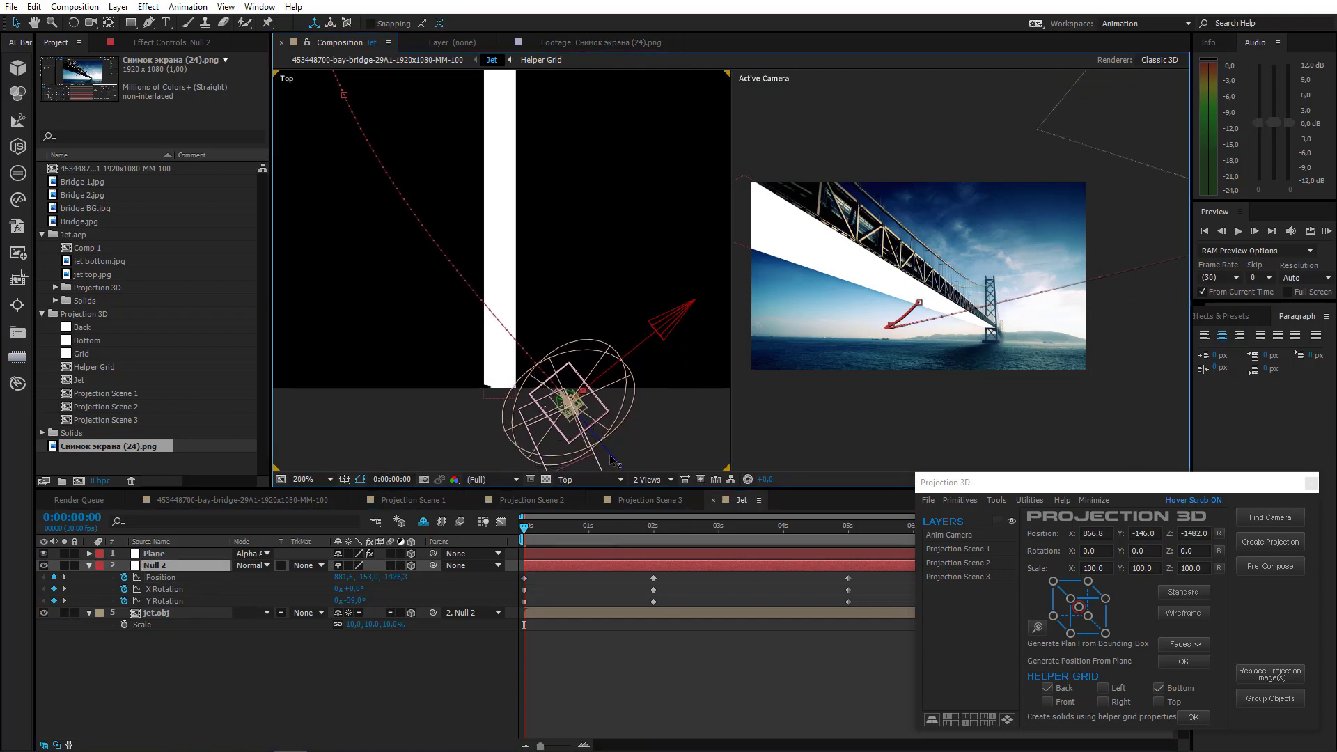
pyautogui.moveTo(609, 455); pyautogui.dragTo(611, 459)
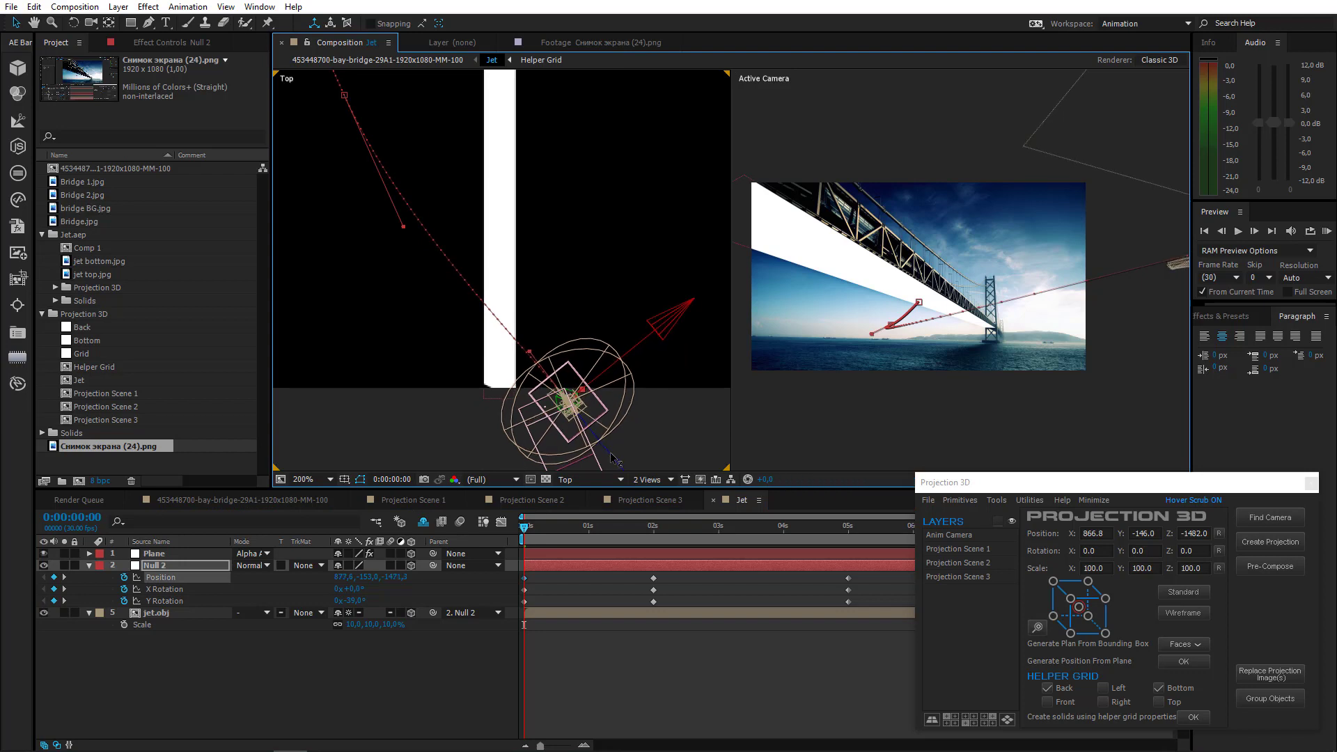
pyautogui.click(1328, 233)
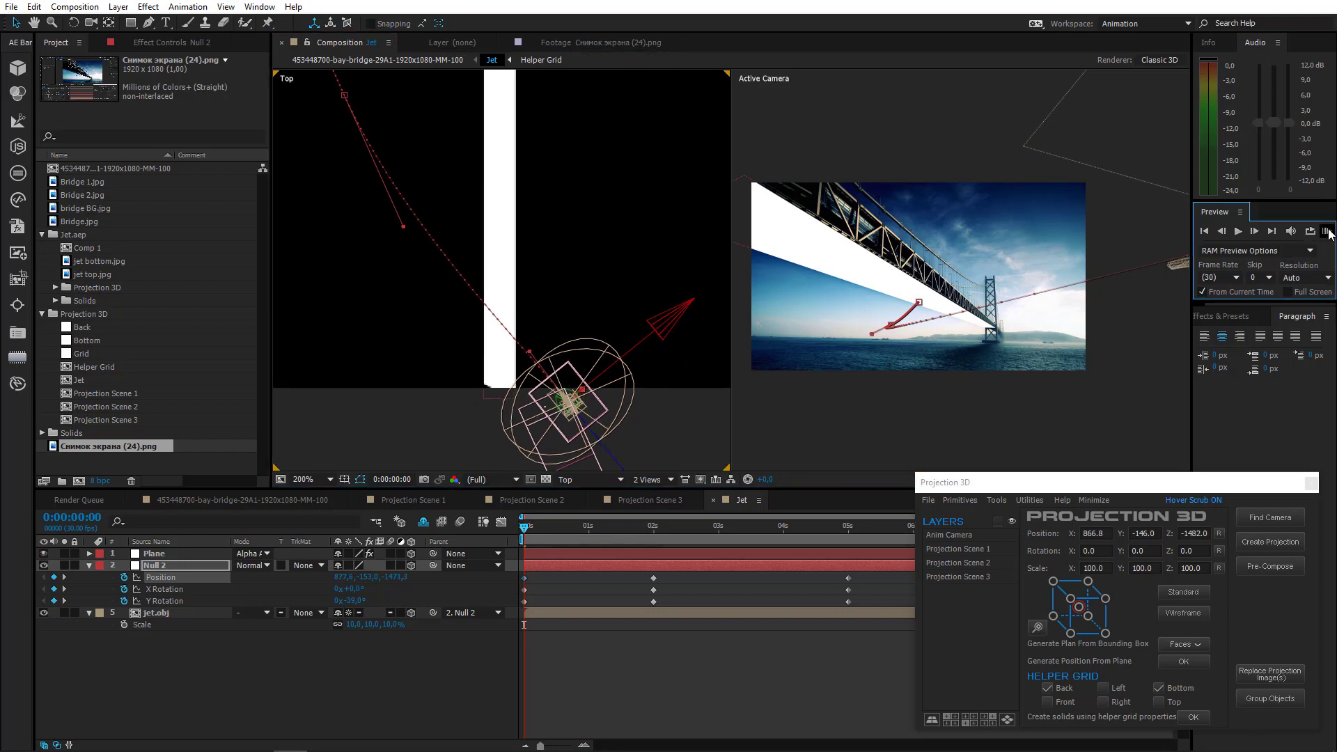
# At the first frame, move Null 2 in the Top view to about X 854, Z -1490, and preview the flight
pyautogui.press('KP_0')
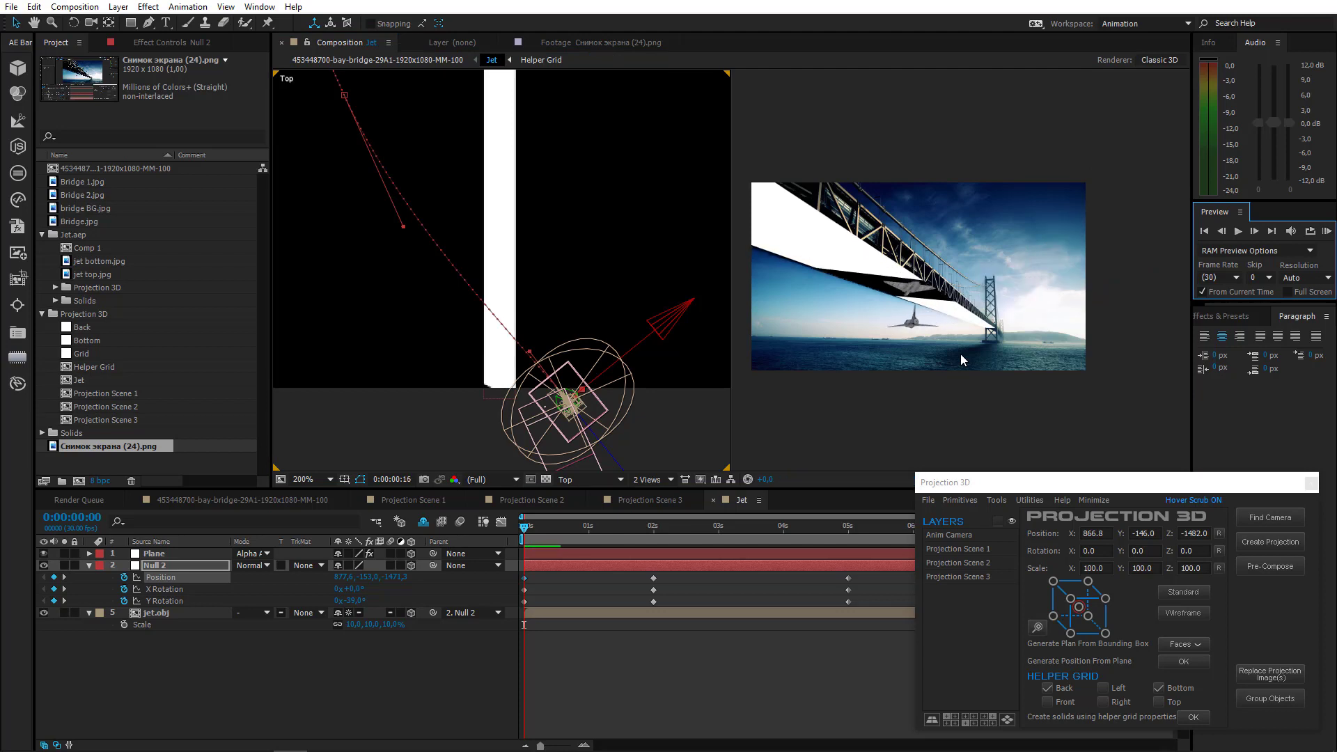
pyautogui.press('space')
pyautogui.press('space')
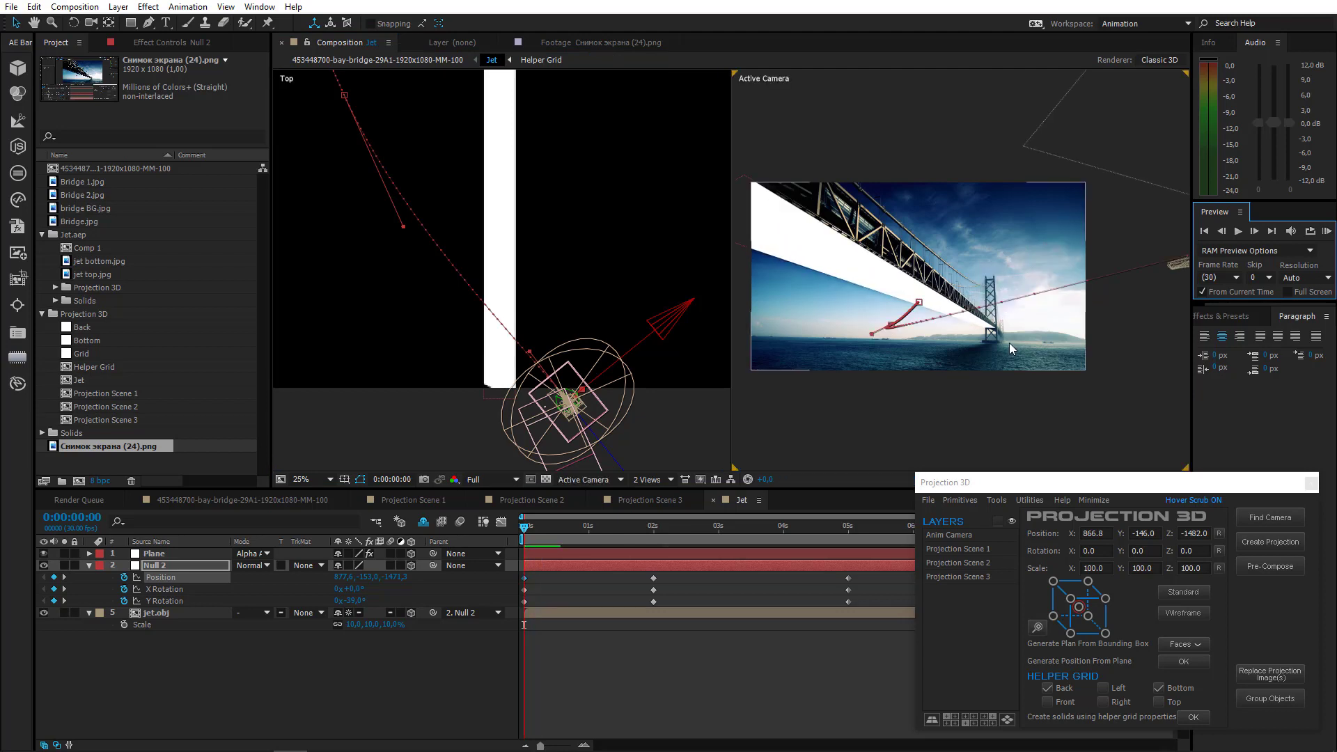
pyautogui.moveTo(601, 366); pyautogui.dragTo(638, 303)
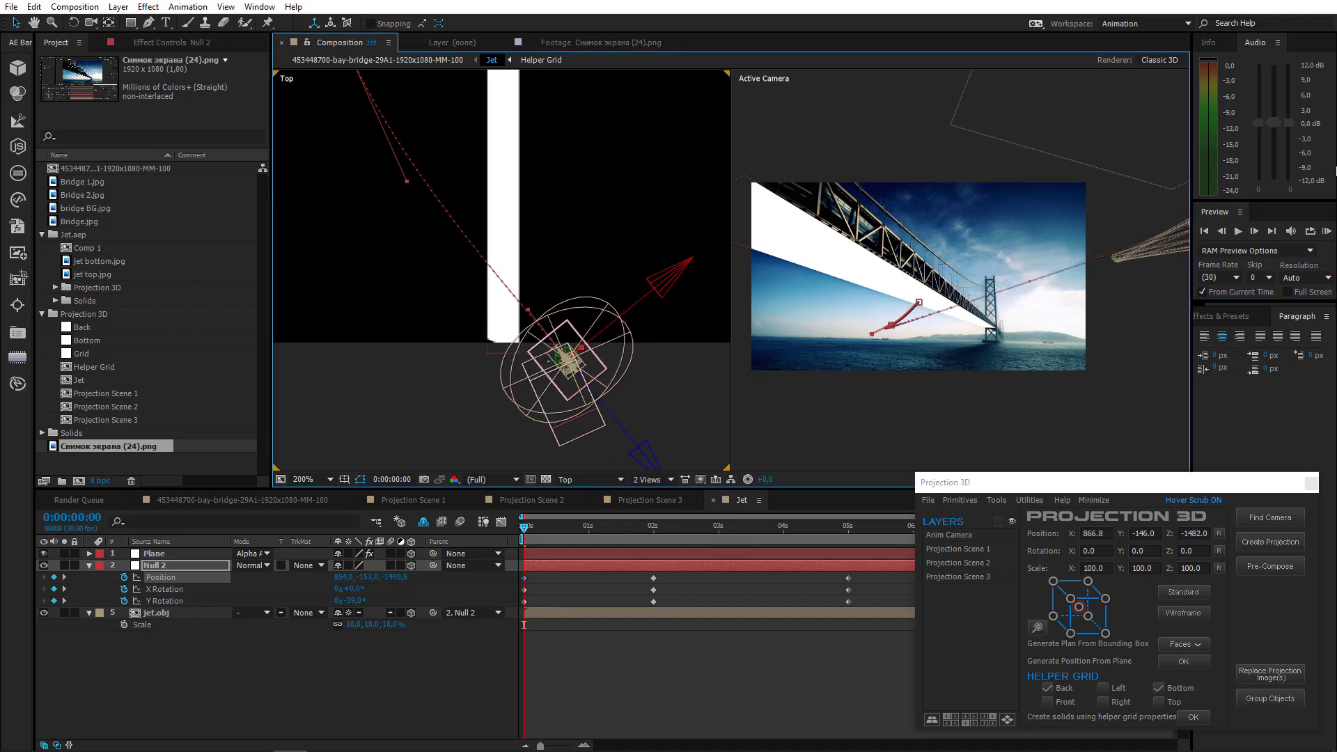
pyautogui.click(1326, 232)
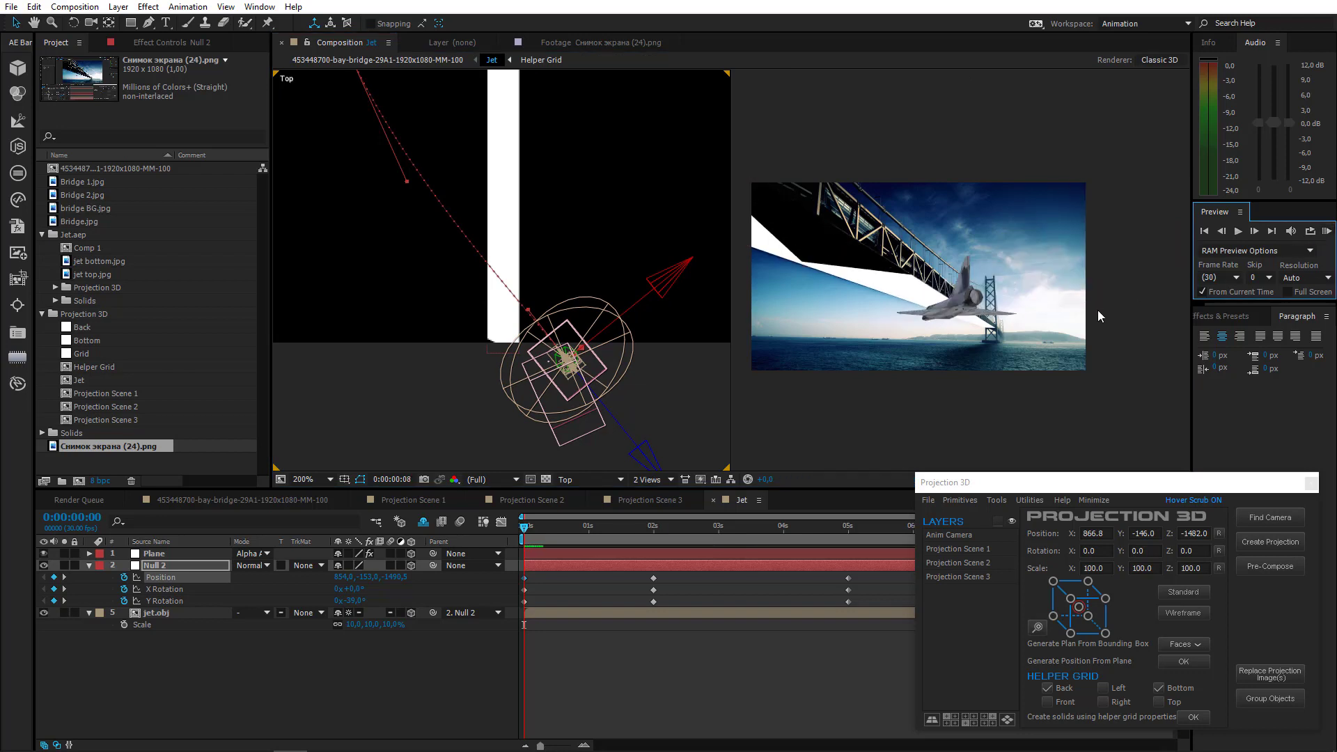
pyautogui.click(816, 376)
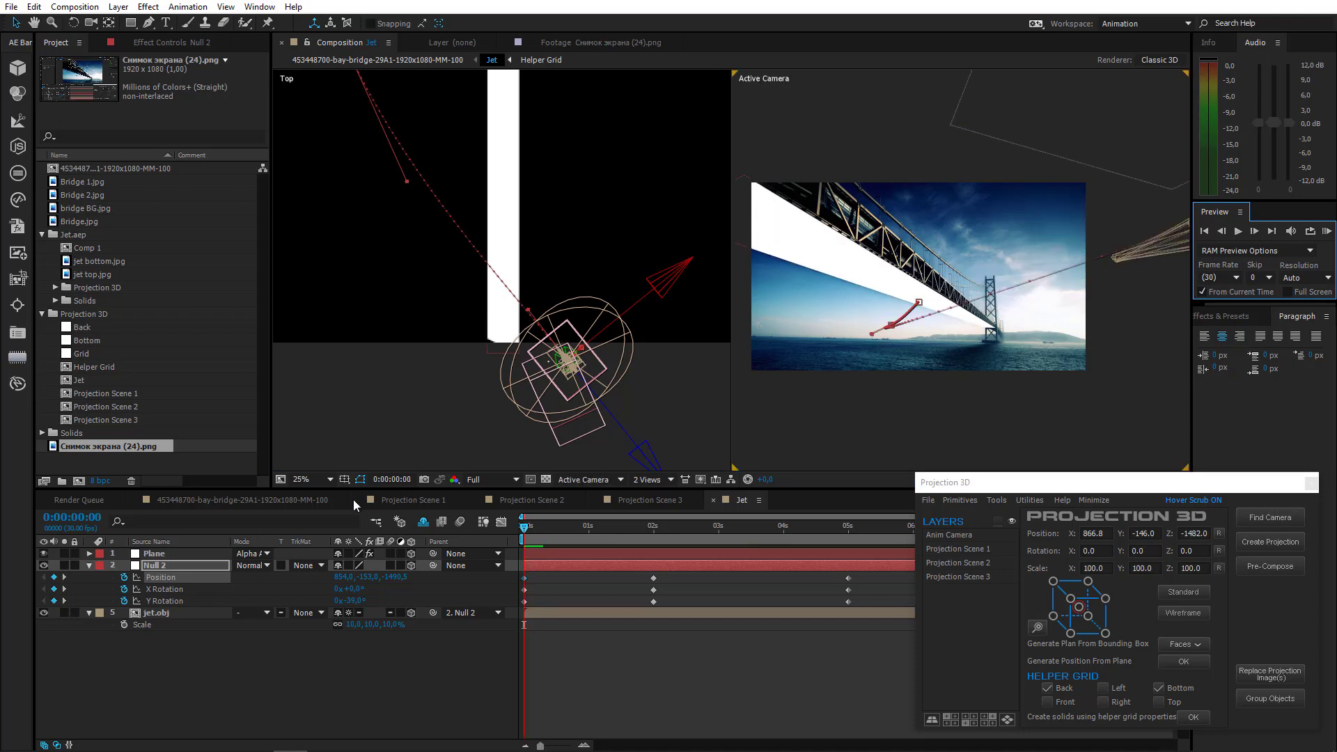
# Show the rotation properties of the jet.obj layer and set its Z Rotation to 10°
pyautogui.click(178, 614)
pyautogui.press('r')
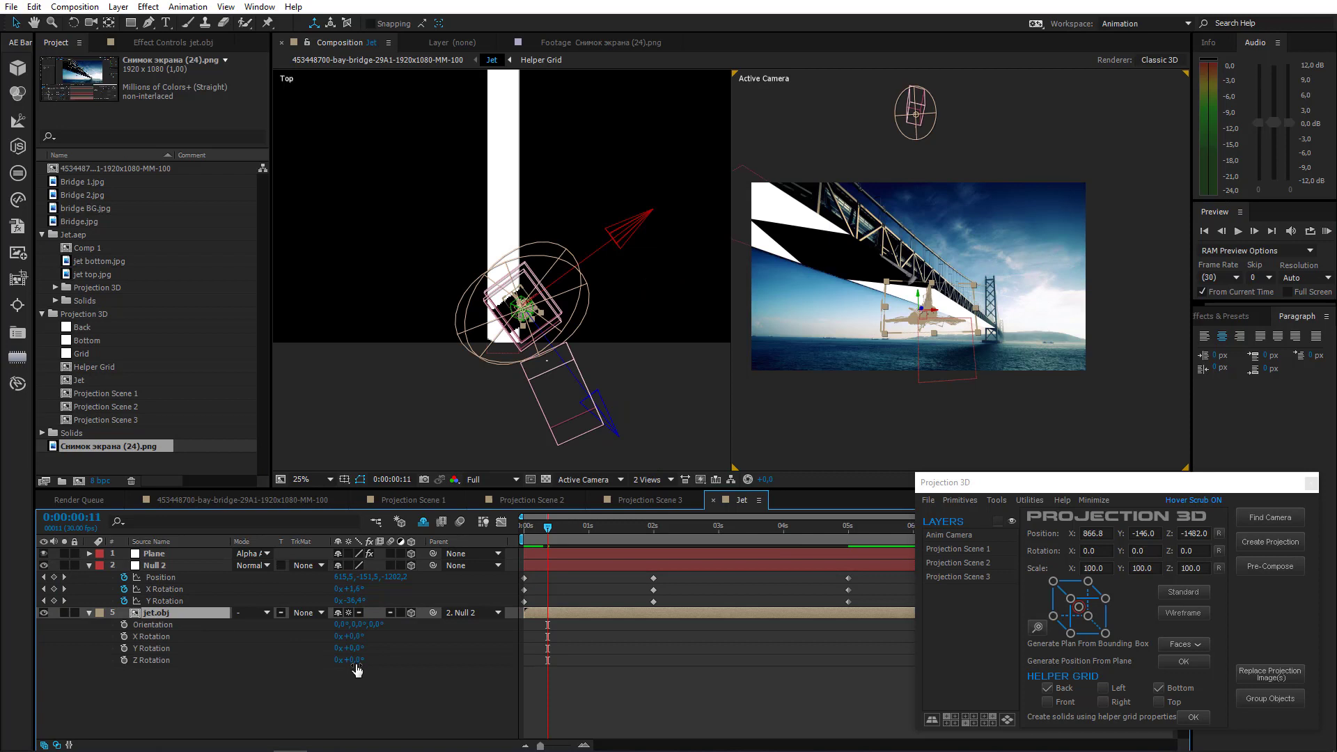
pyautogui.click(354, 660)
pyautogui.write('10')
pyautogui.press('Return')
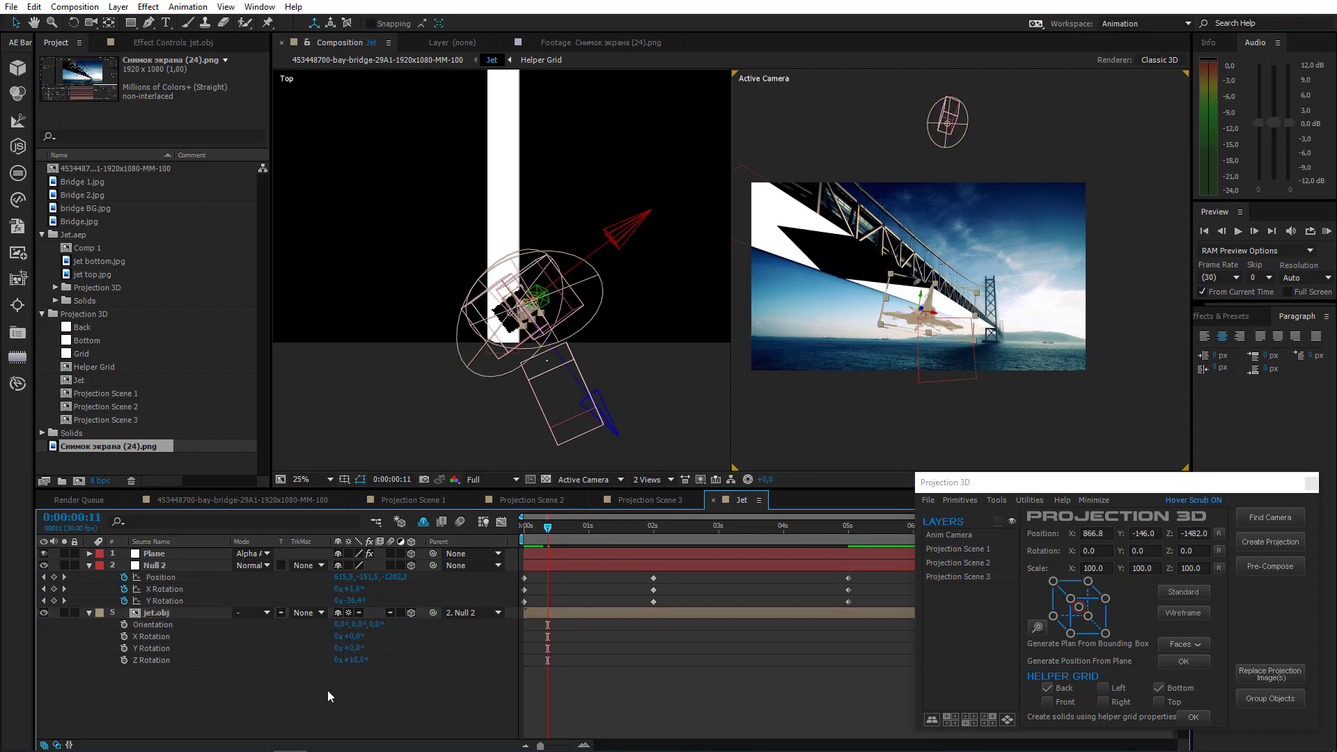
# At the first frame, start keyframing jet.obj's Z Rotation at 10°
pyautogui.click(193, 617)
pyautogui.click(529, 528)
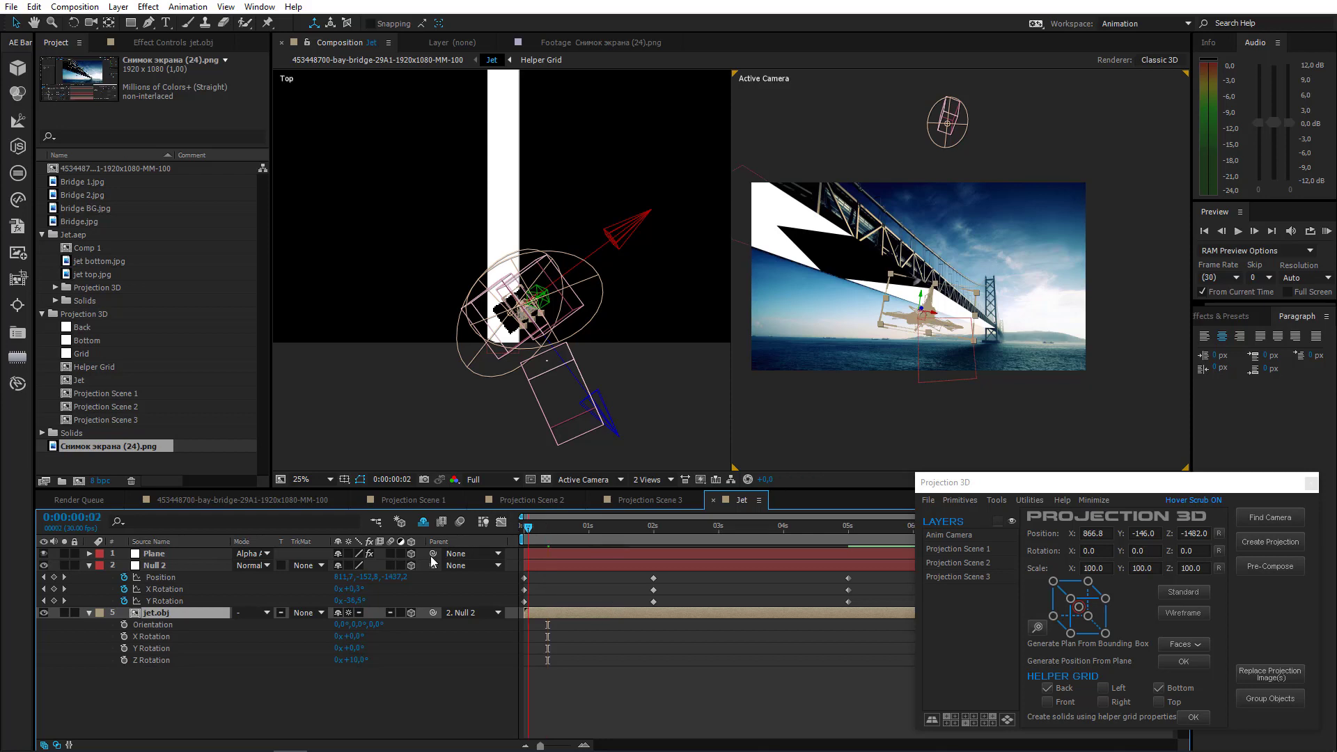
pyautogui.press('Home')
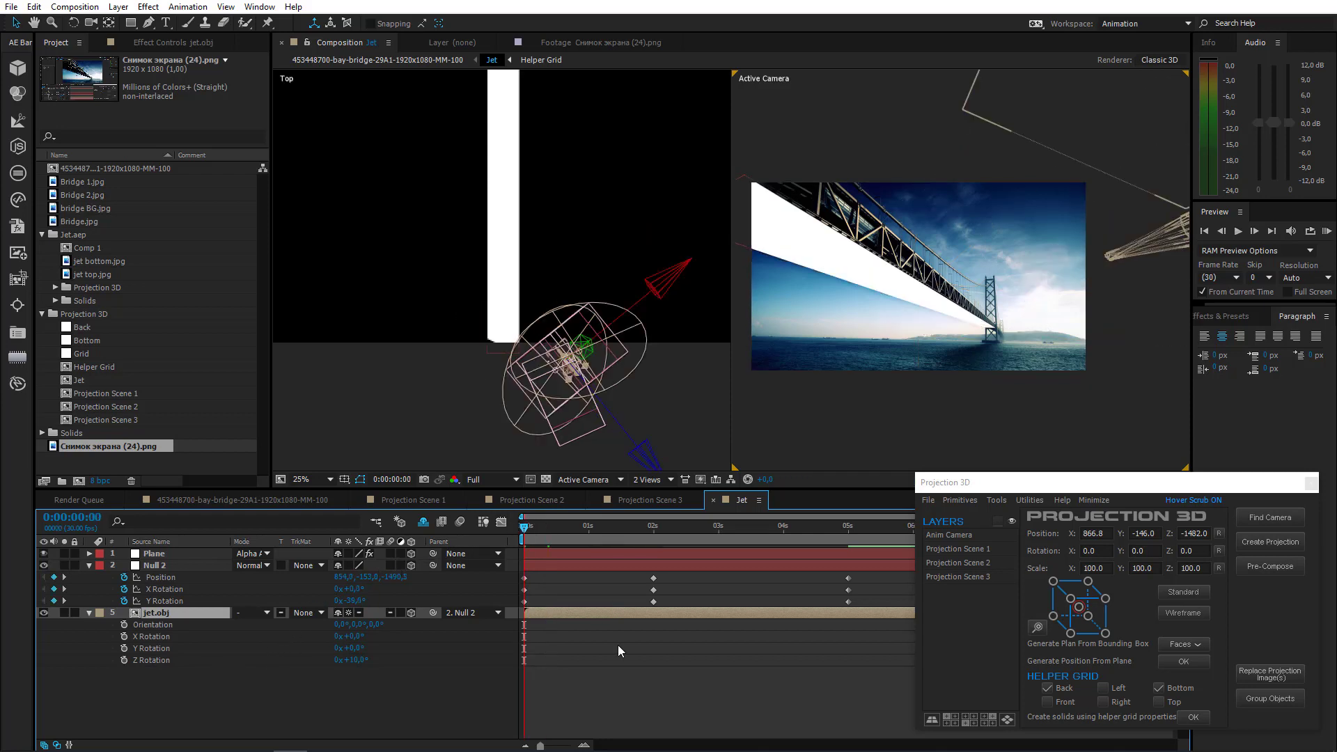
pyautogui.click(848, 536)
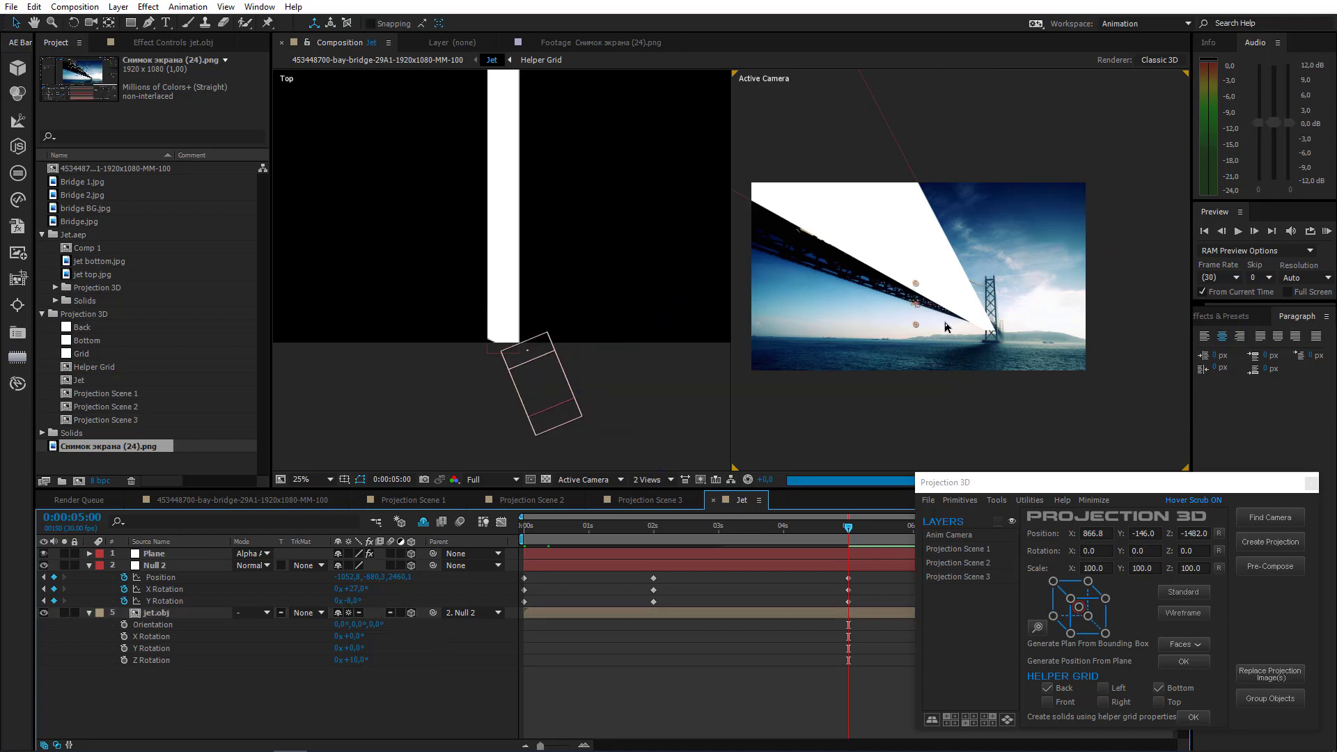
pyautogui.press('.')
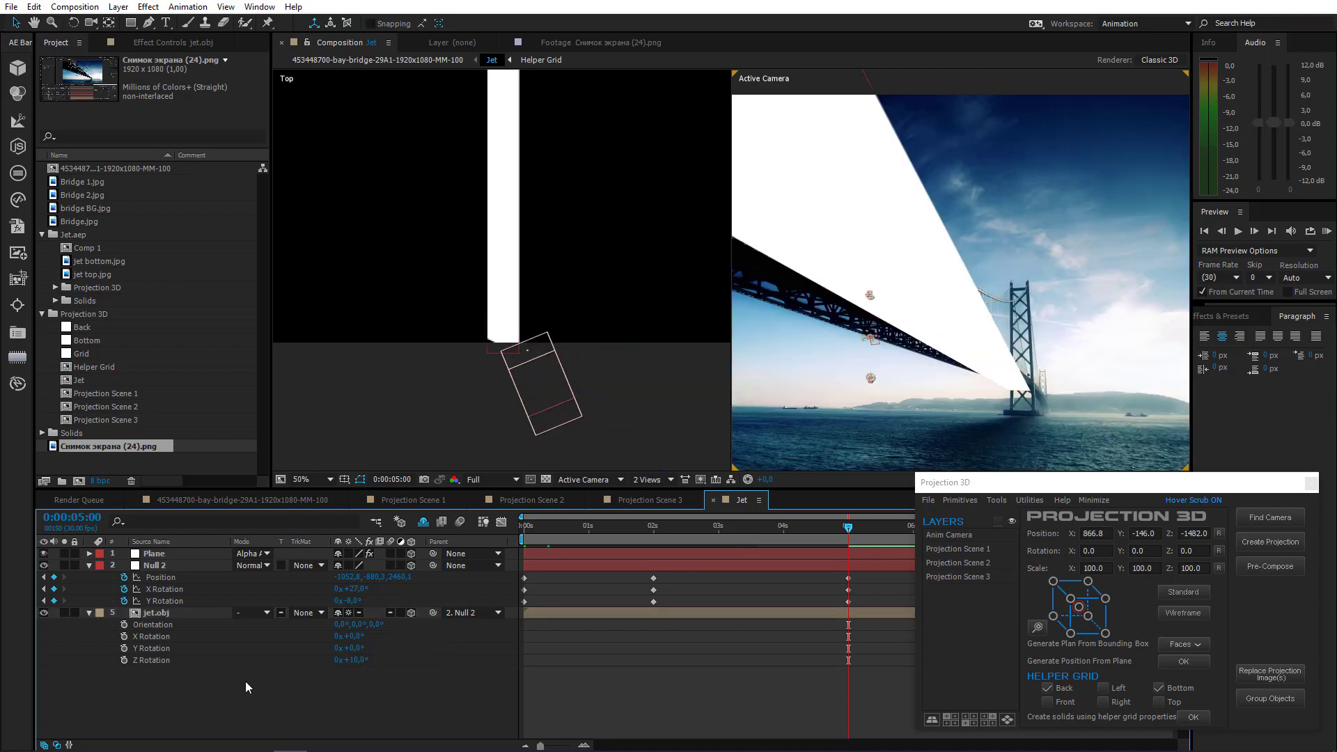
pyautogui.click(523, 538)
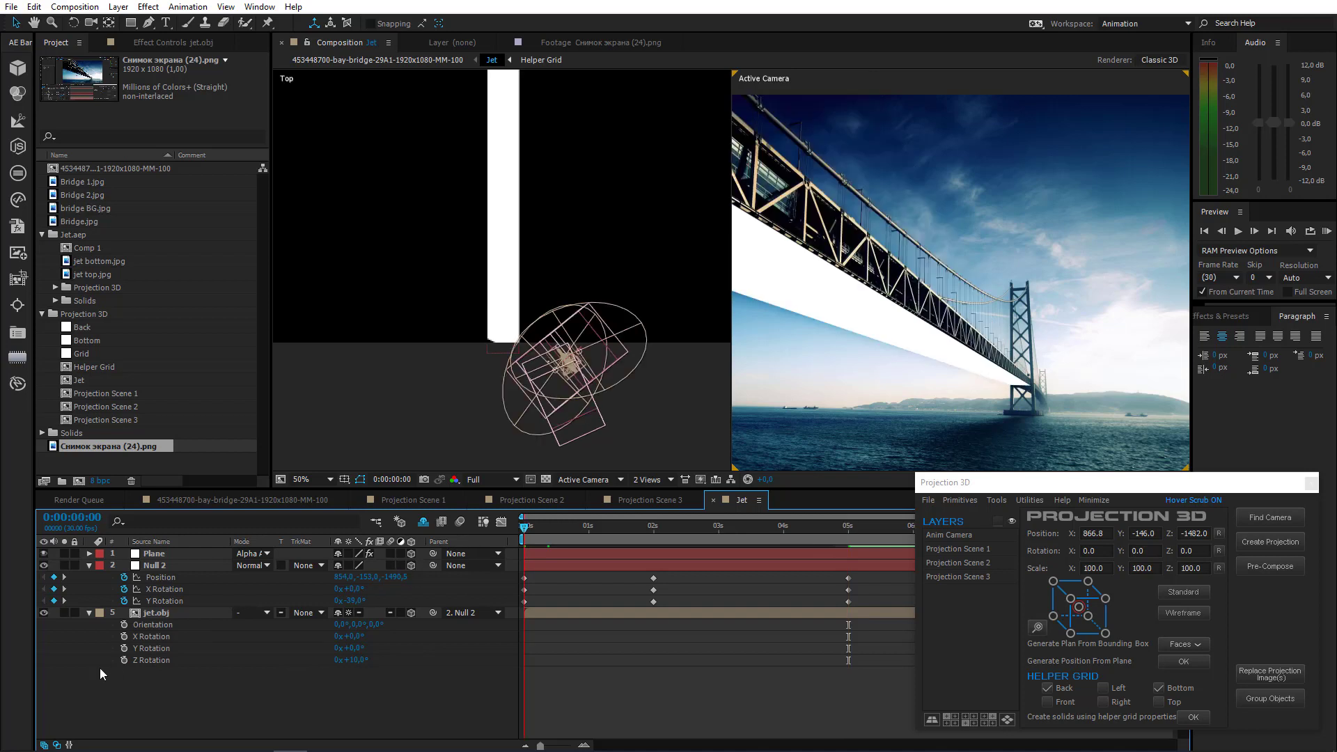
pyautogui.click(124, 660)
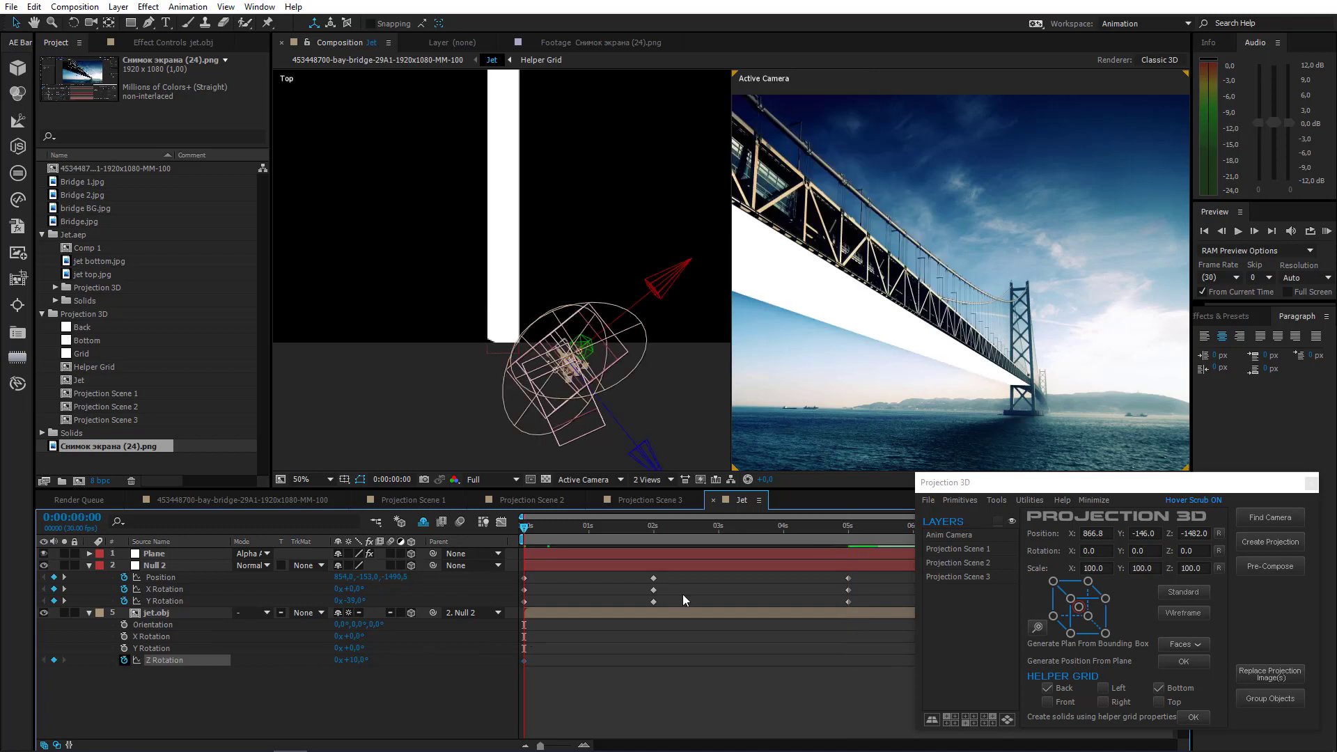
# At 5 seconds, set jet.obj's Z Rotation to 20° so the jet banks further along the path
pyautogui.click(847, 531)
pyautogui.click(356, 660)
pyautogui.write('20')
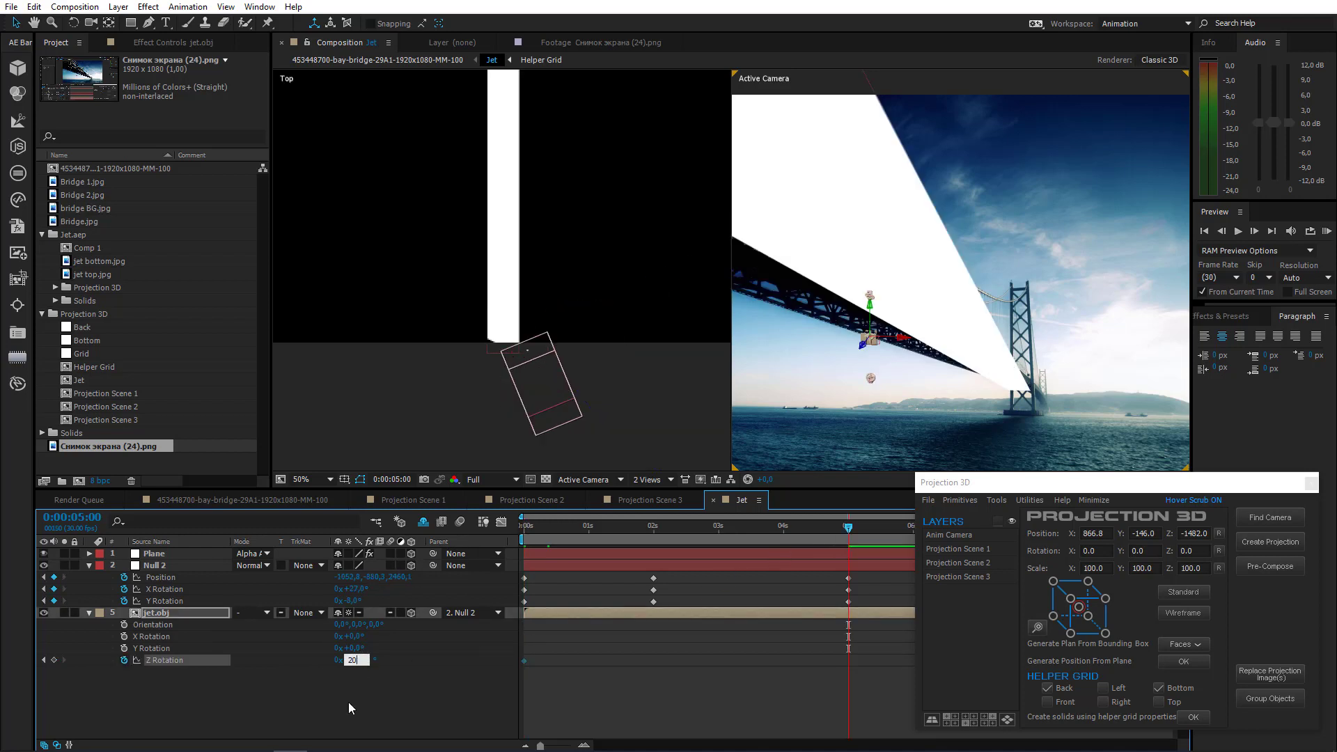
pyautogui.click(346, 705)
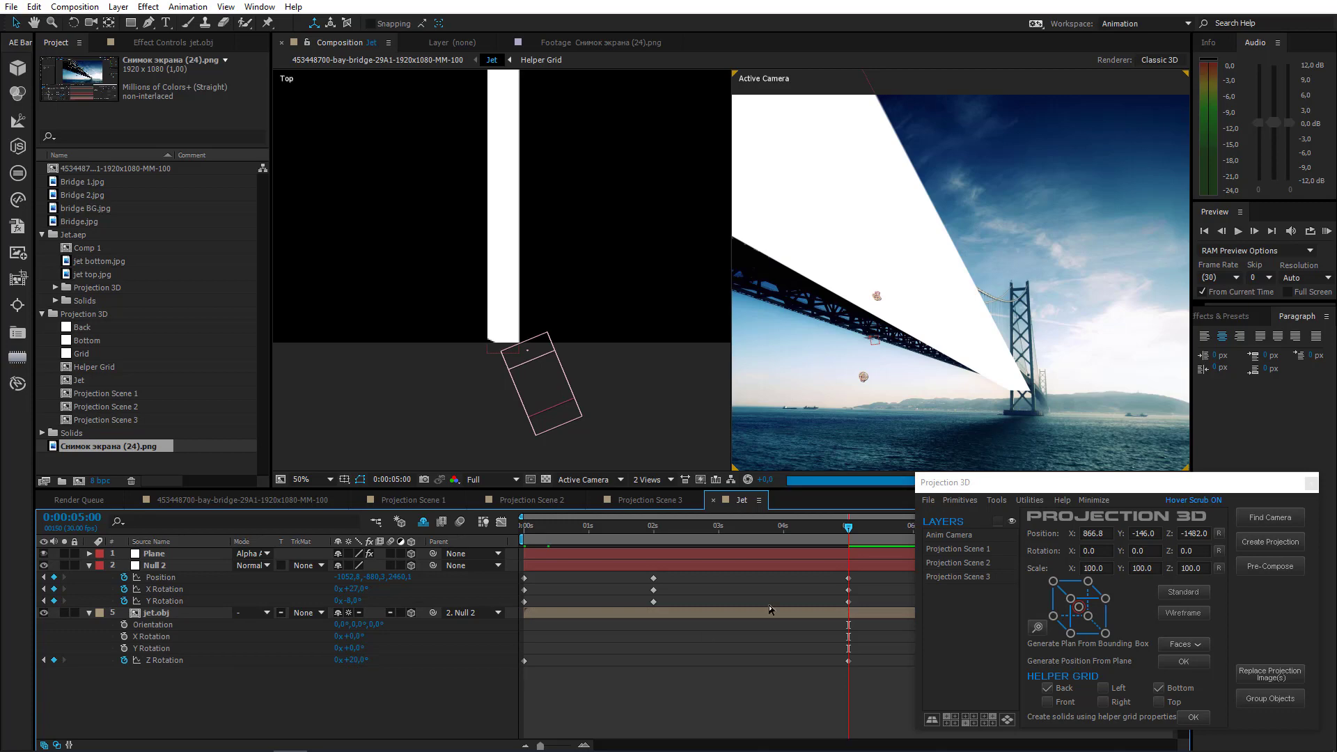
# Return to the first frame, hide the Plane layer and select Null 2's Position property
pyautogui.click(525, 527)
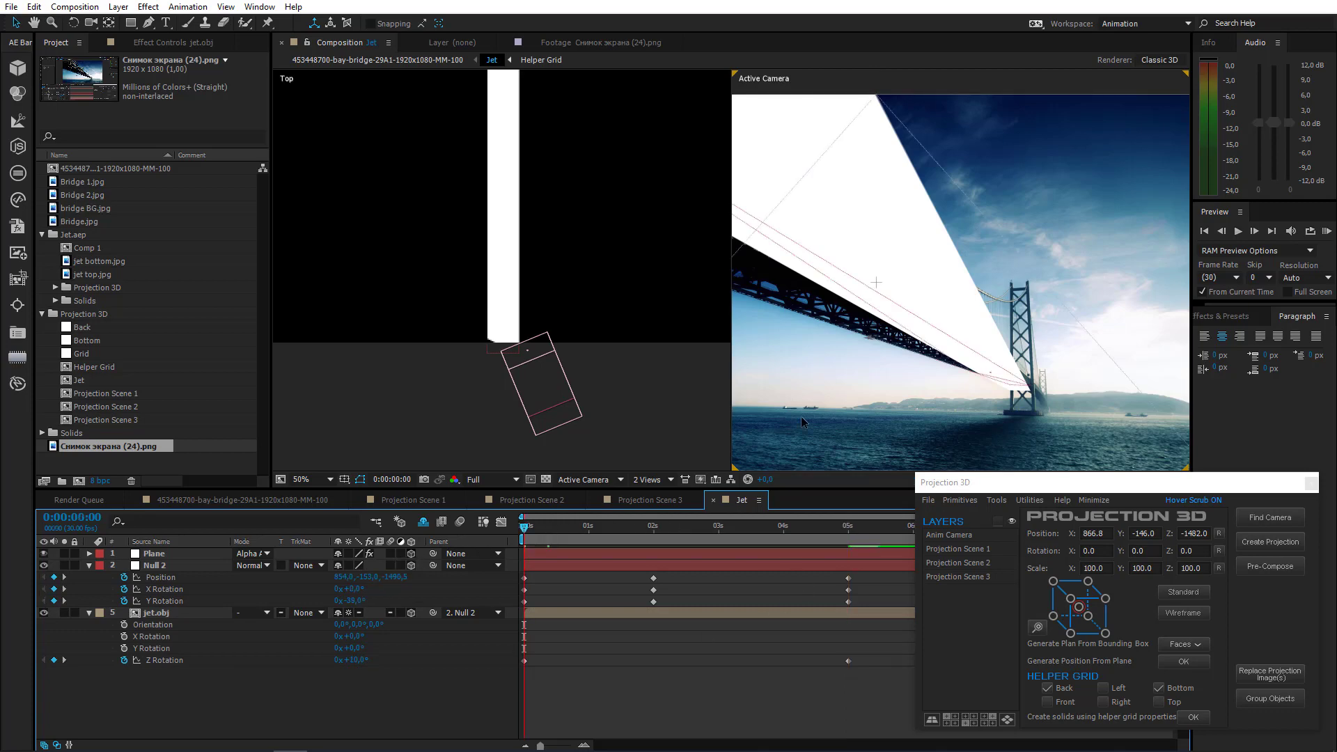
pyautogui.press(',')
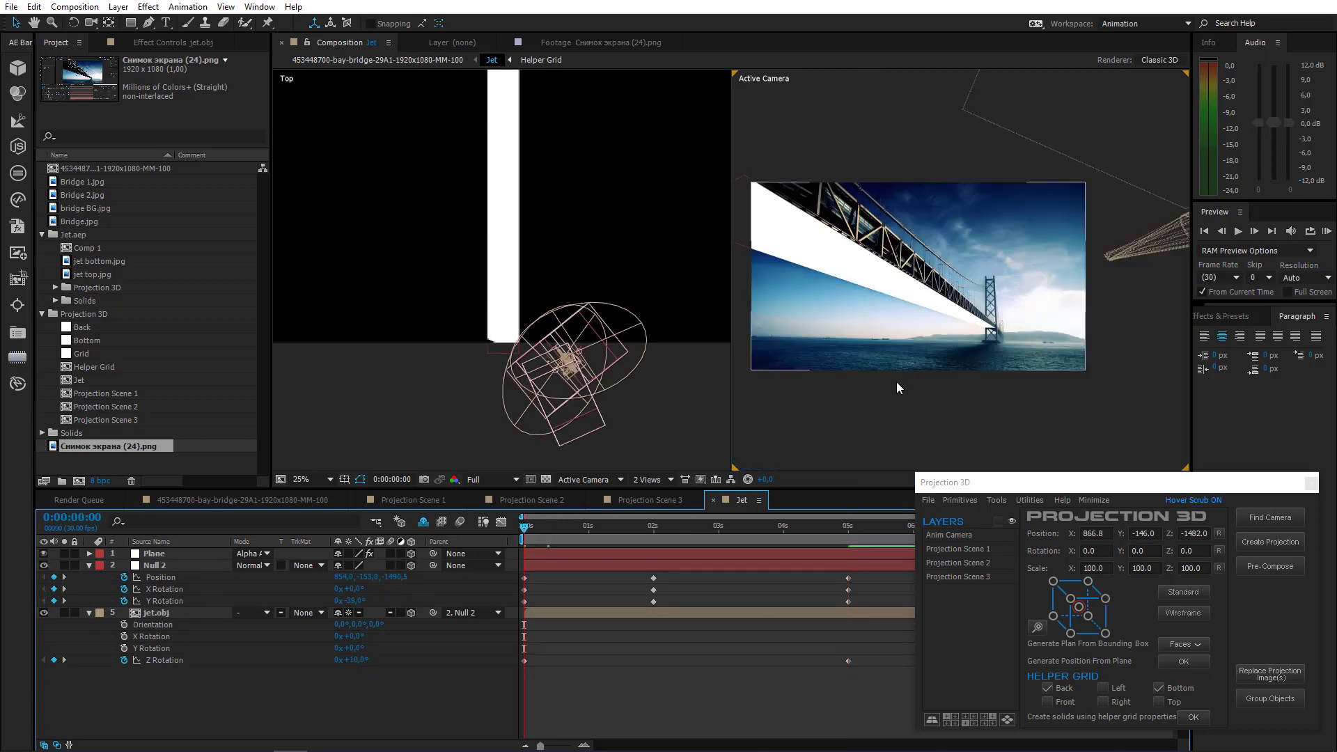
pyautogui.moveTo(858, 420); pyautogui.dragTo(860, 434)
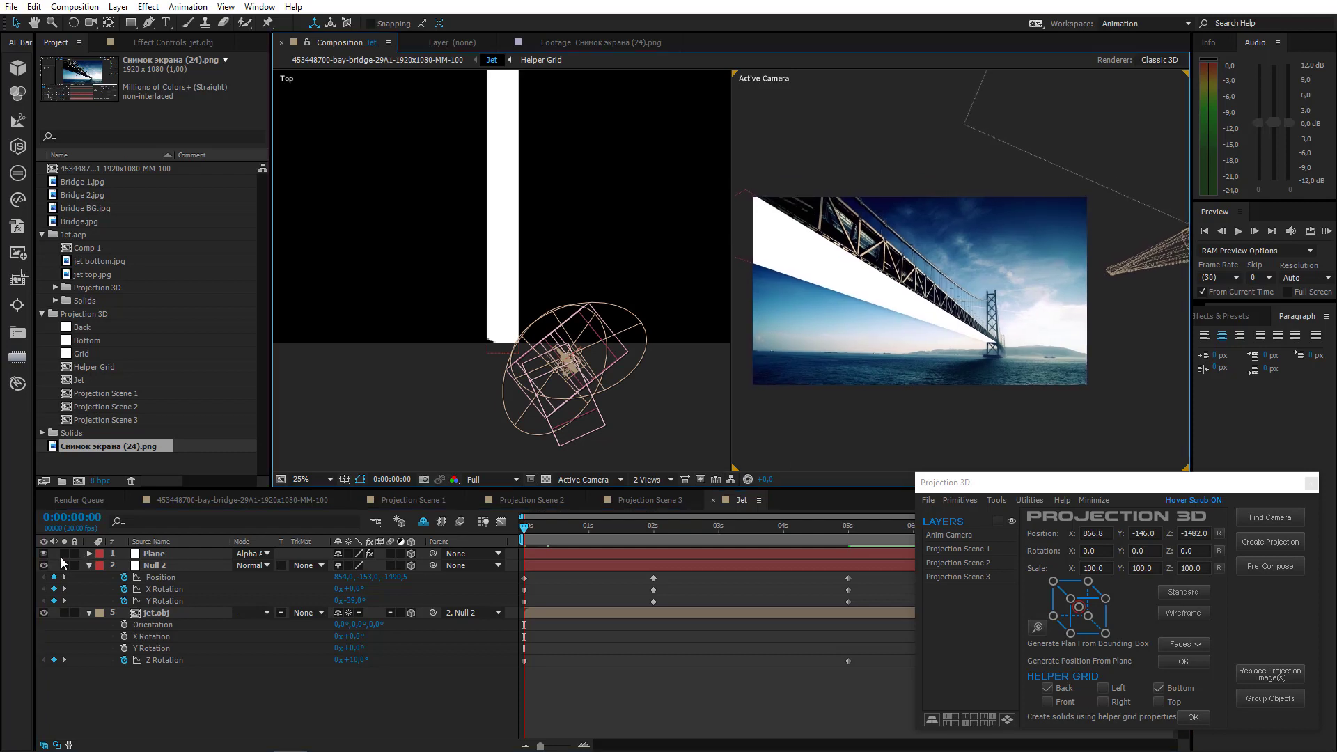
pyautogui.click(43, 554)
pyautogui.click(160, 577)
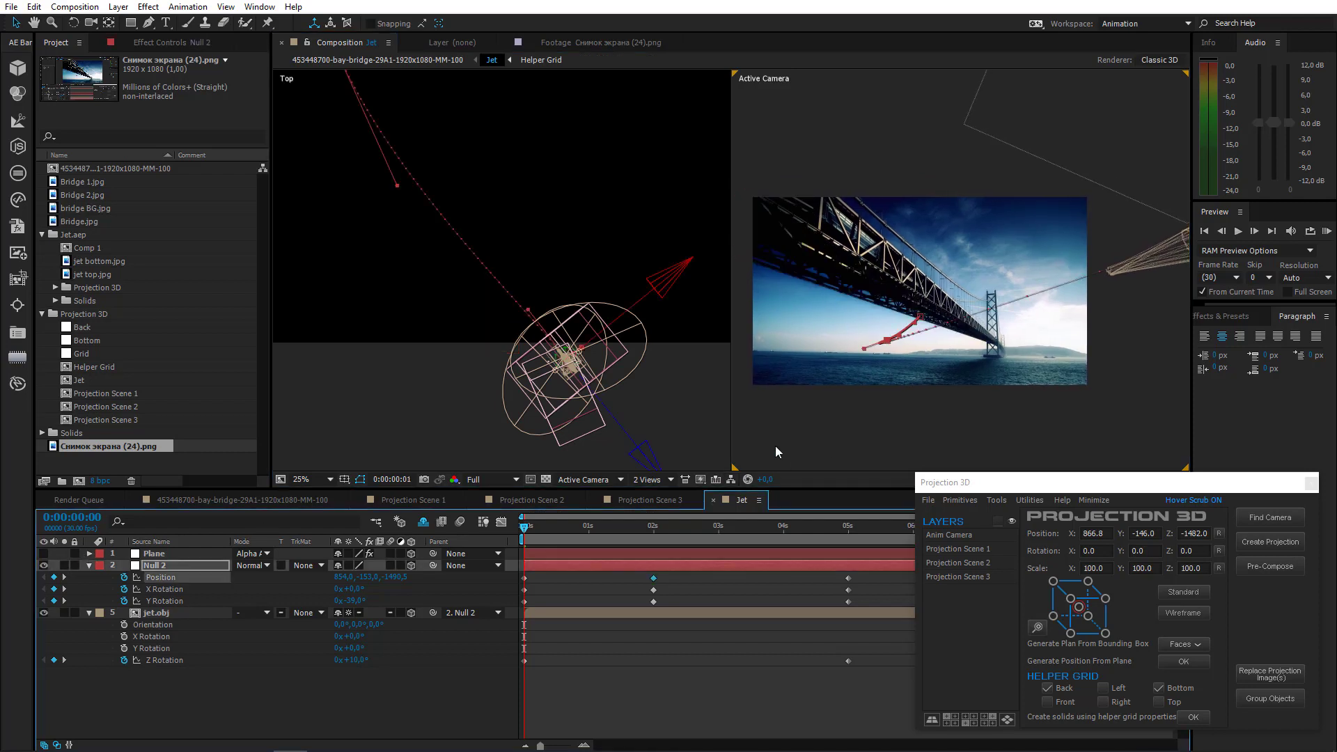
# Switch to a single Active Camera view and RAM preview the jet's flight under the bridge
pyautogui.click(651, 481)
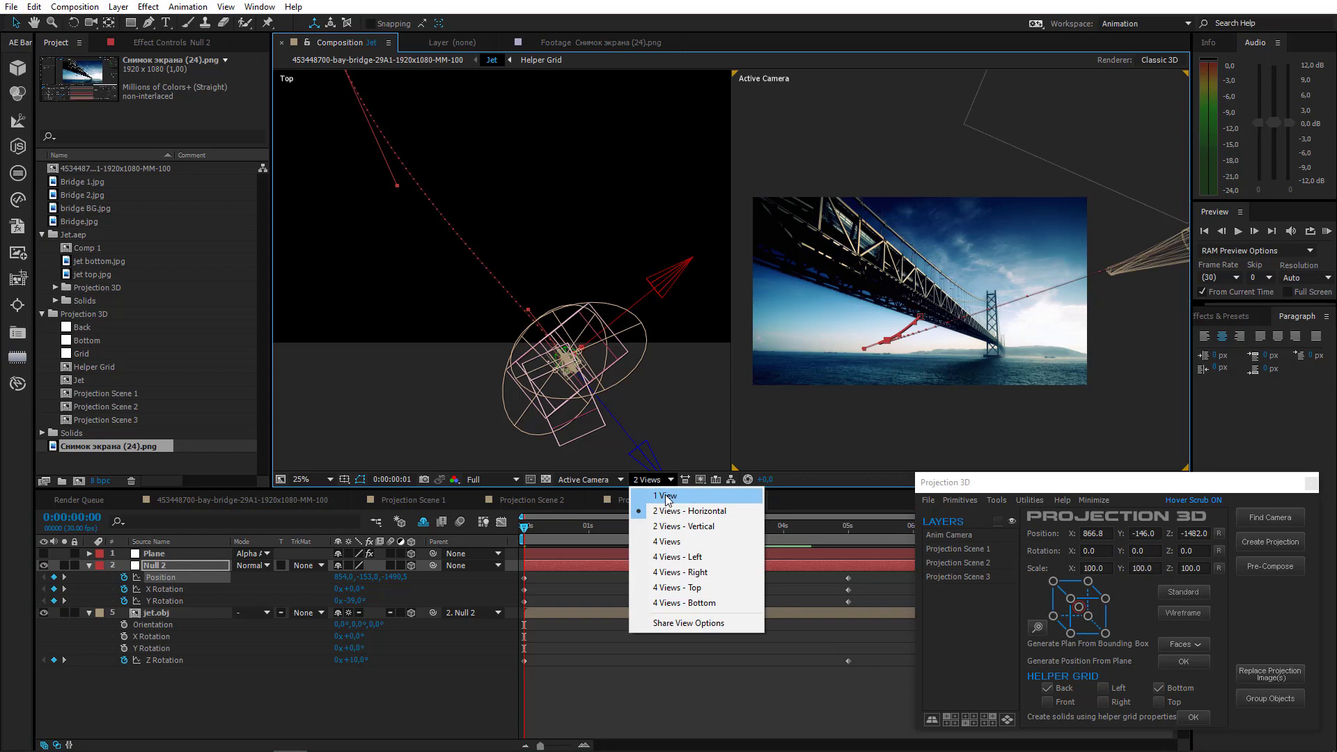
pyautogui.click(666, 496)
pyautogui.scroll(2, 621, 419)
pyautogui.moveTo(729, 319); pyautogui.dragTo(819, 272)
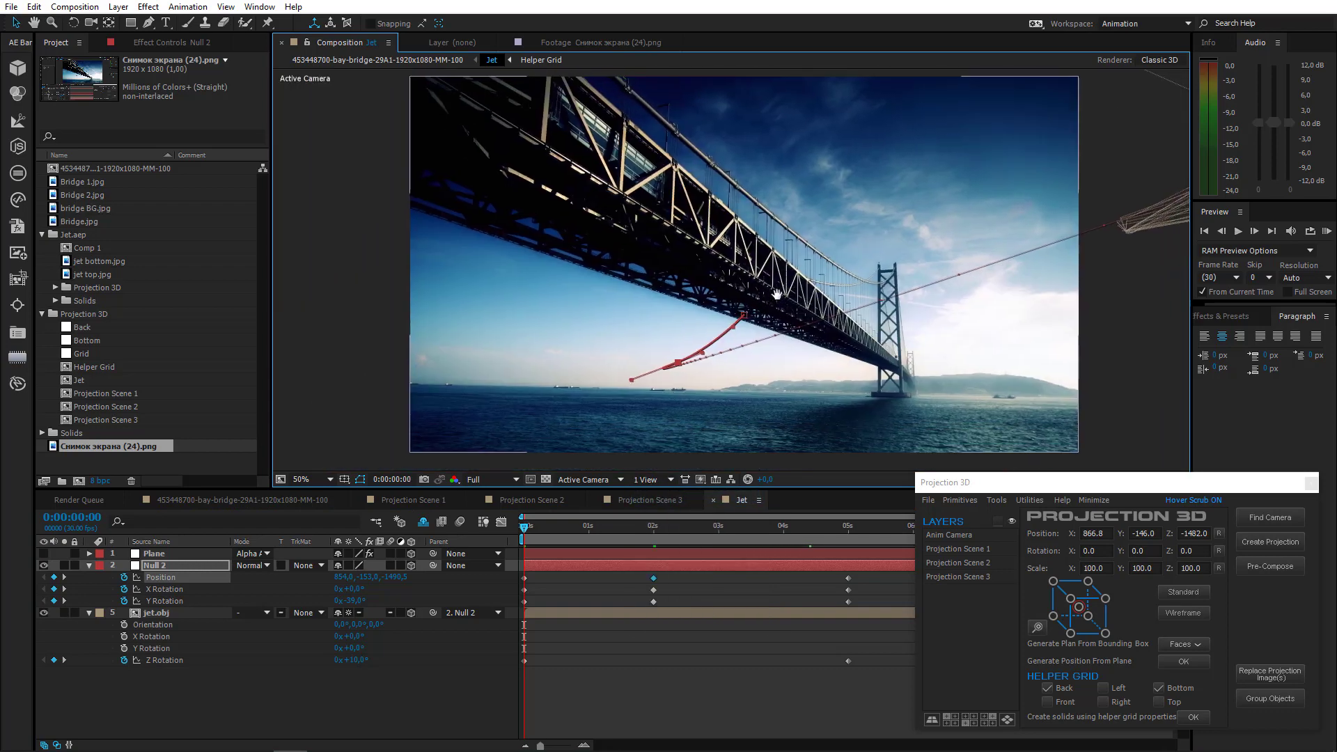
pyautogui.click(1327, 231)
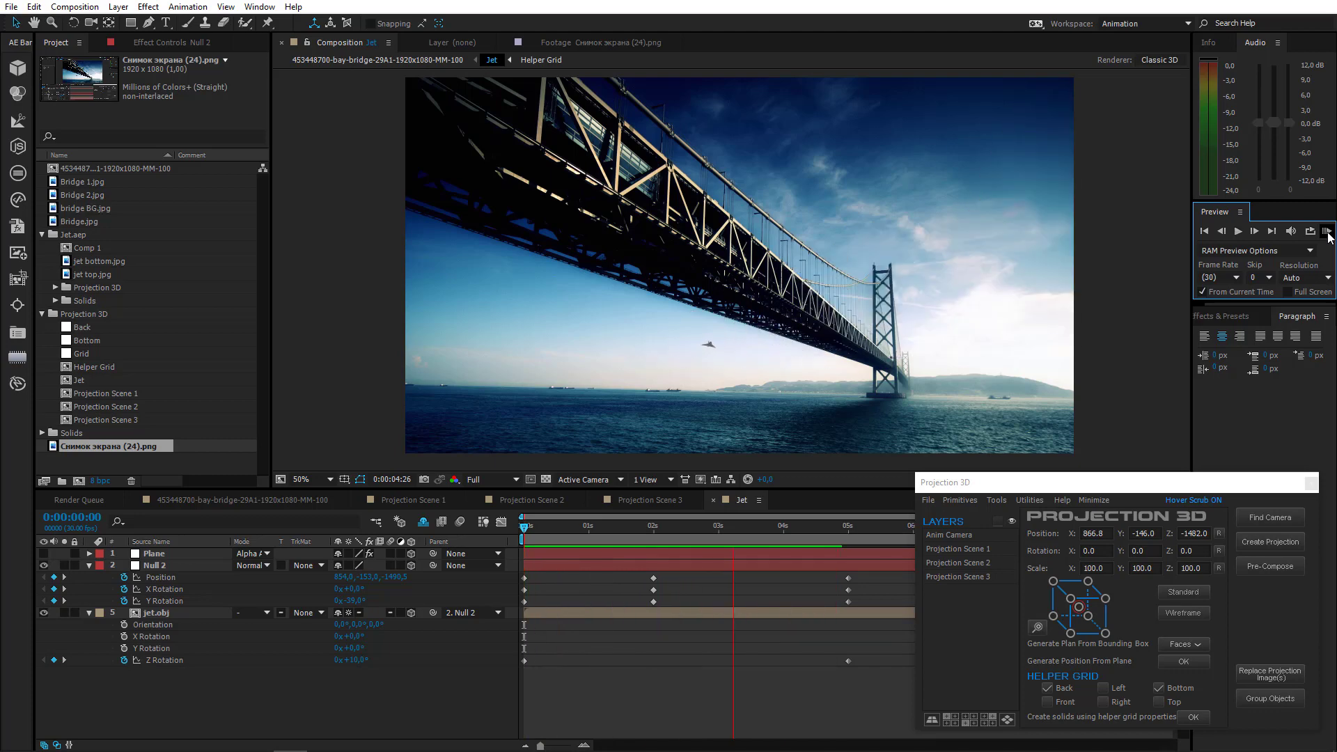
pyautogui.click(1327, 232)
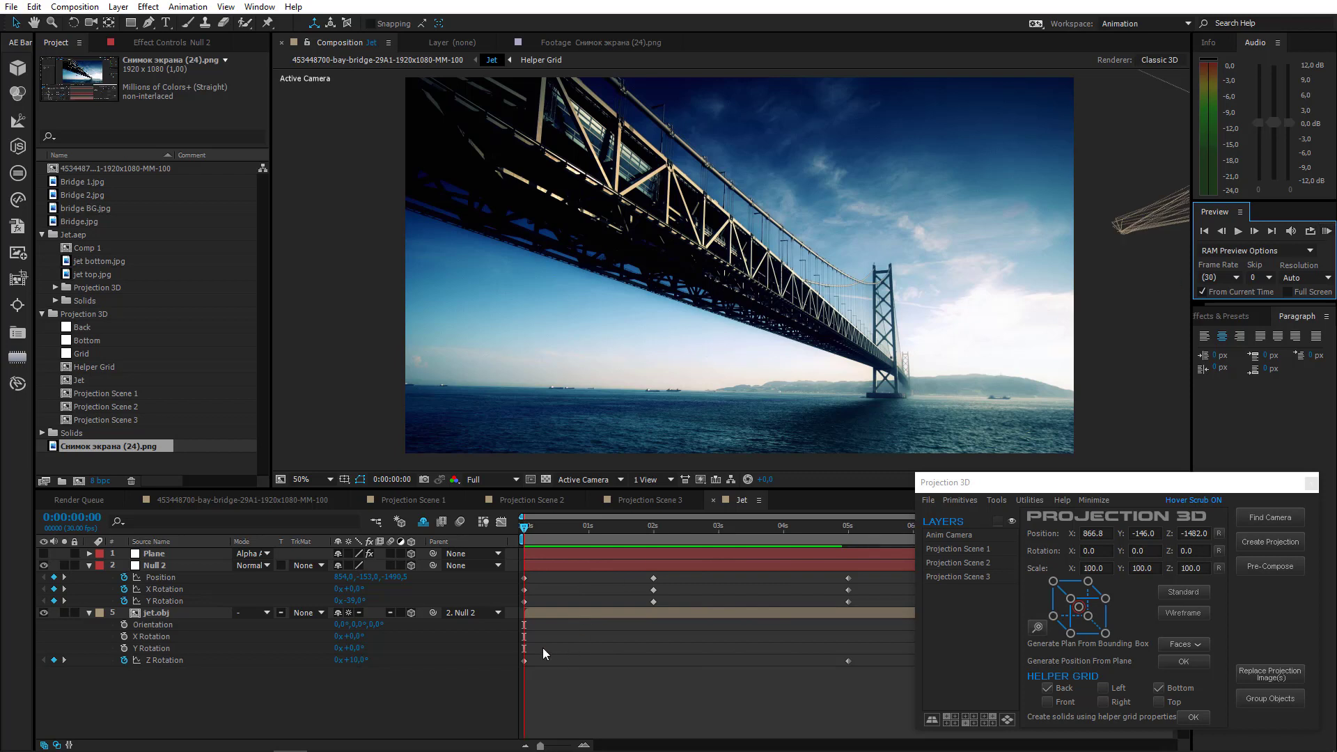
# At the first frame, set jet.obj's Z Rotation to 12°
pyautogui.click(356, 660)
pyautogui.write('12')
pyautogui.press('Return')
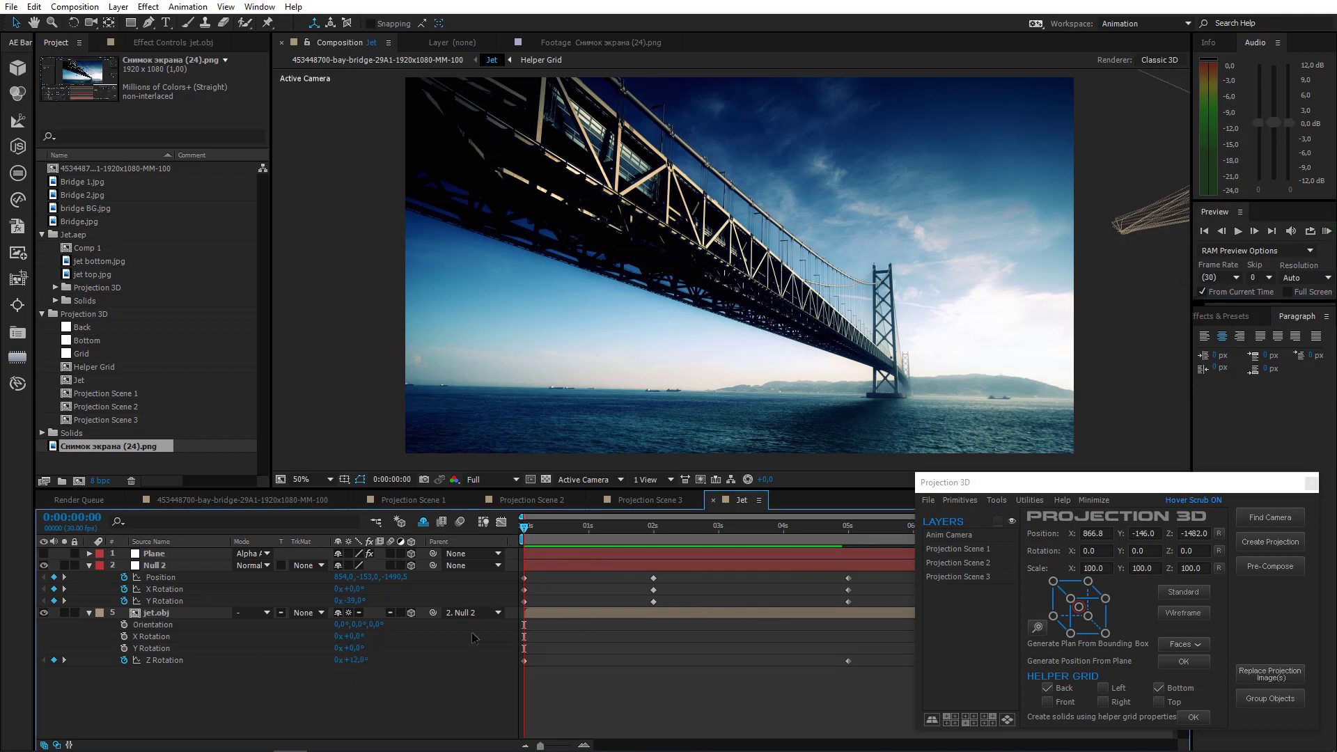
# Delete the Plane layer and collapse the properties of Null 2 and jet.obj
pyautogui.click(163, 556)
pyautogui.press('Delete')
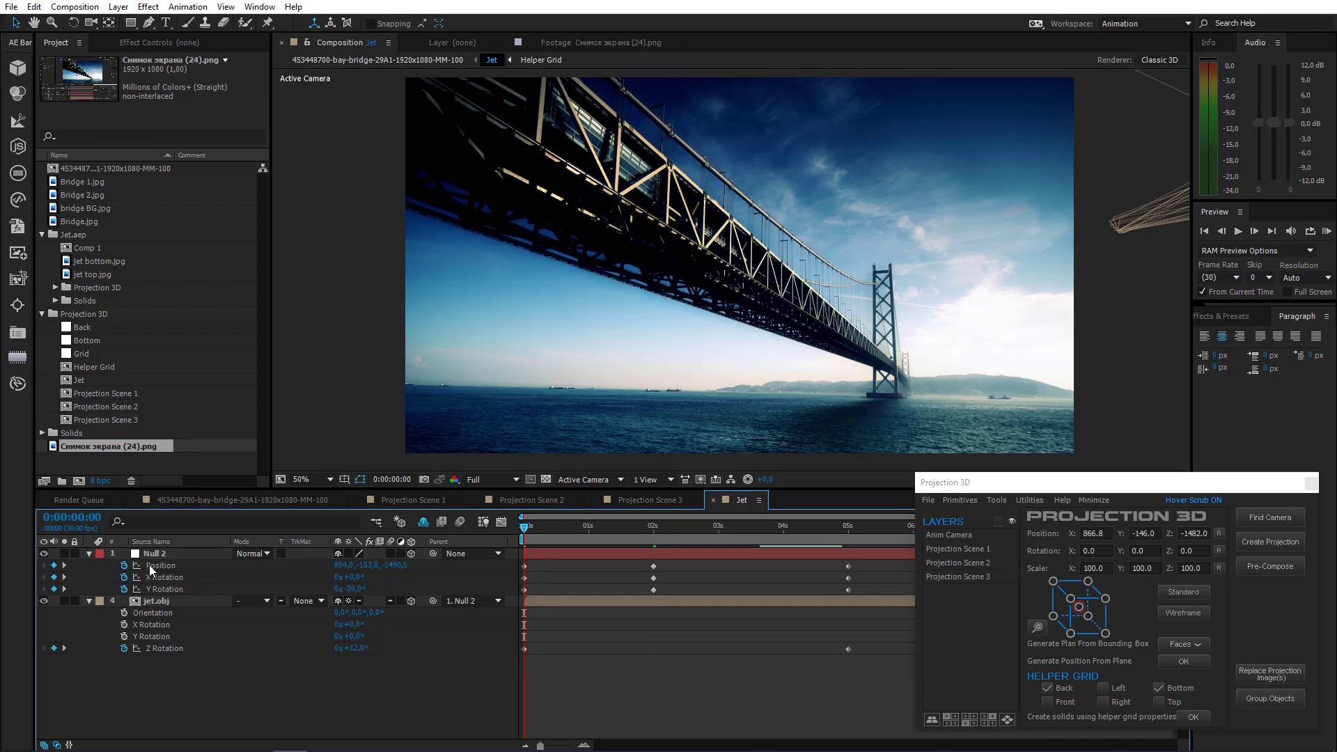
pyautogui.click(89, 553)
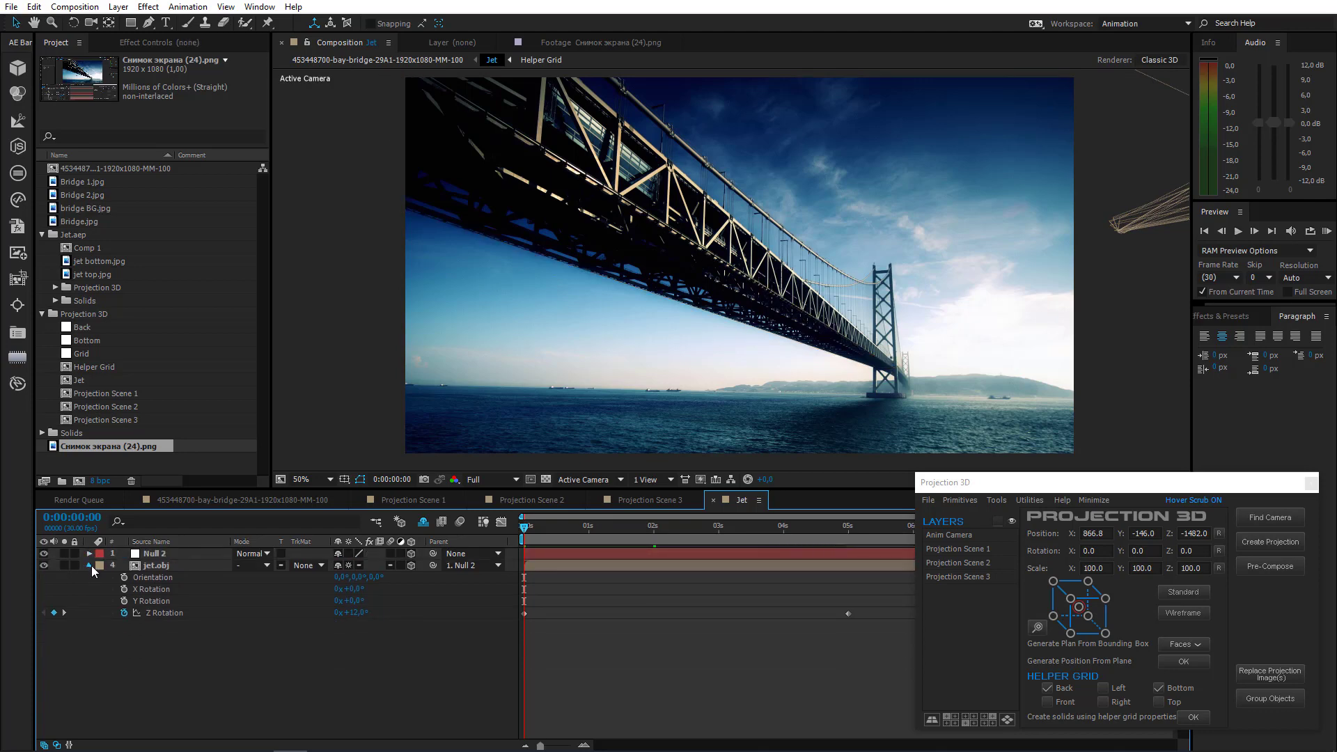
pyautogui.click(89, 566)
# Open the main bay-bridge composition and RAM preview the jet together with the camera move
pyautogui.click(195, 501)
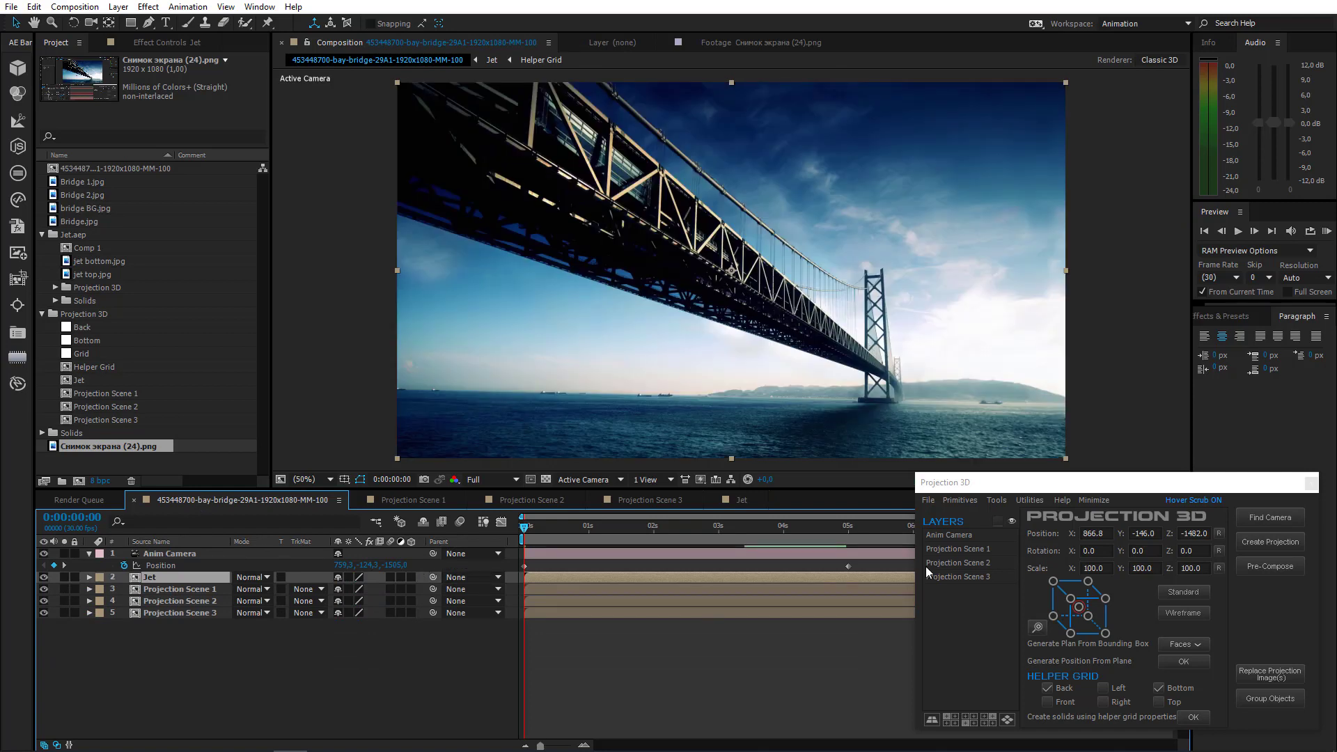
pyautogui.click(1324, 231)
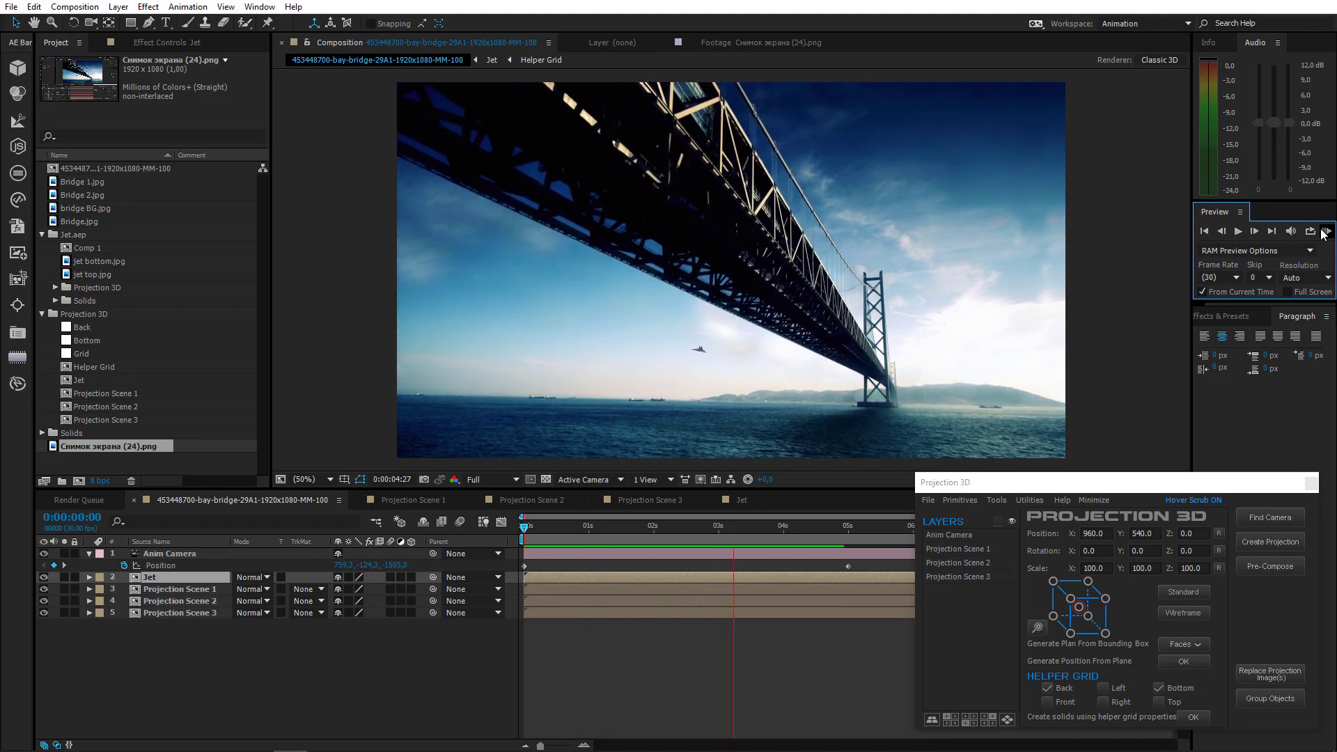
pyautogui.click(1323, 234)
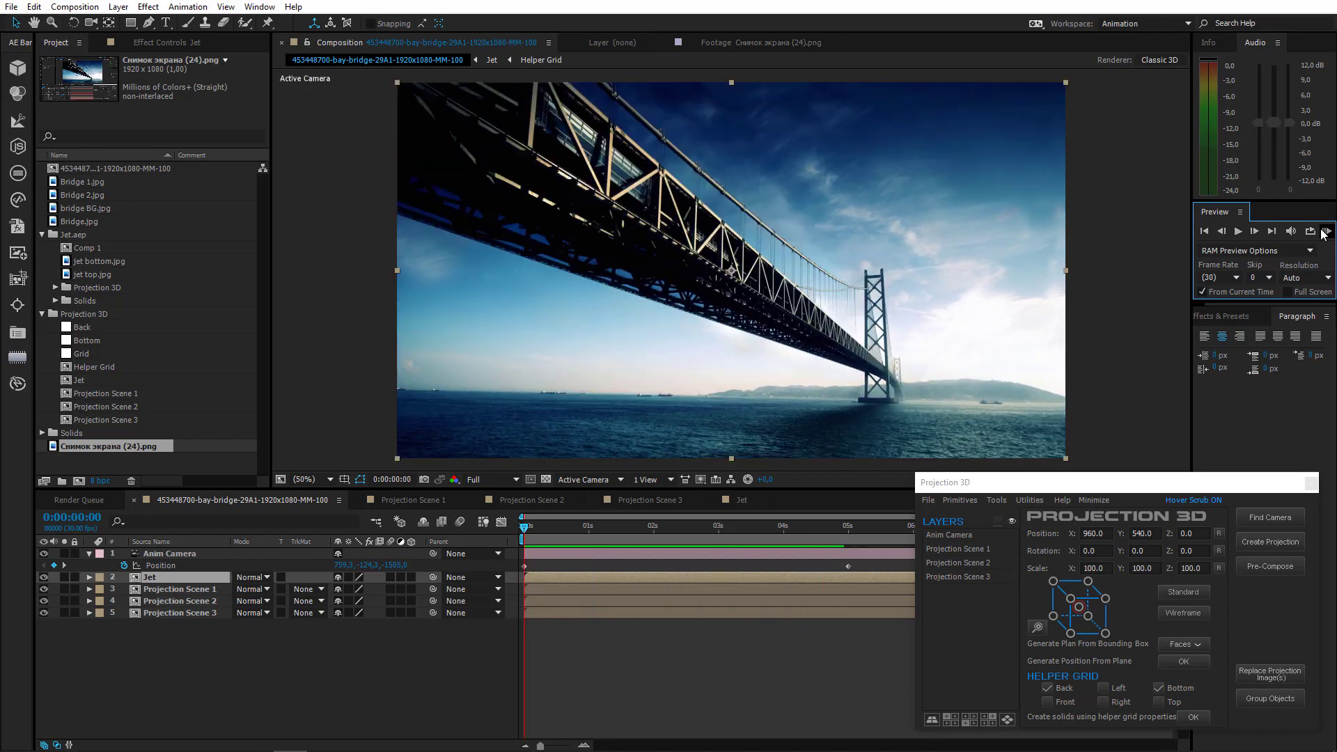
pyautogui.click(382, 702)
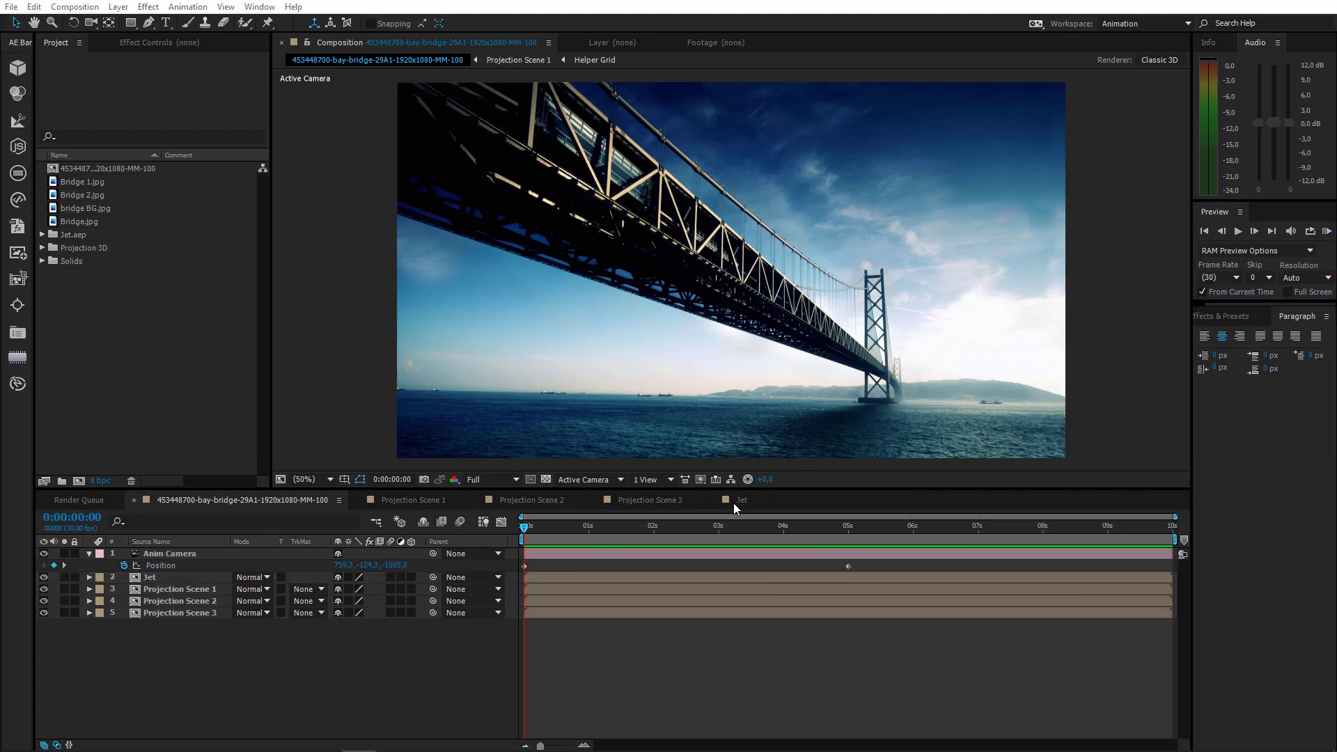
# In the Jet composition, create a 1920 × 1080 solid named Smoke with the grey color 6C6C6C
pyautogui.click(738, 500)
pyautogui.rightClick(179, 618)
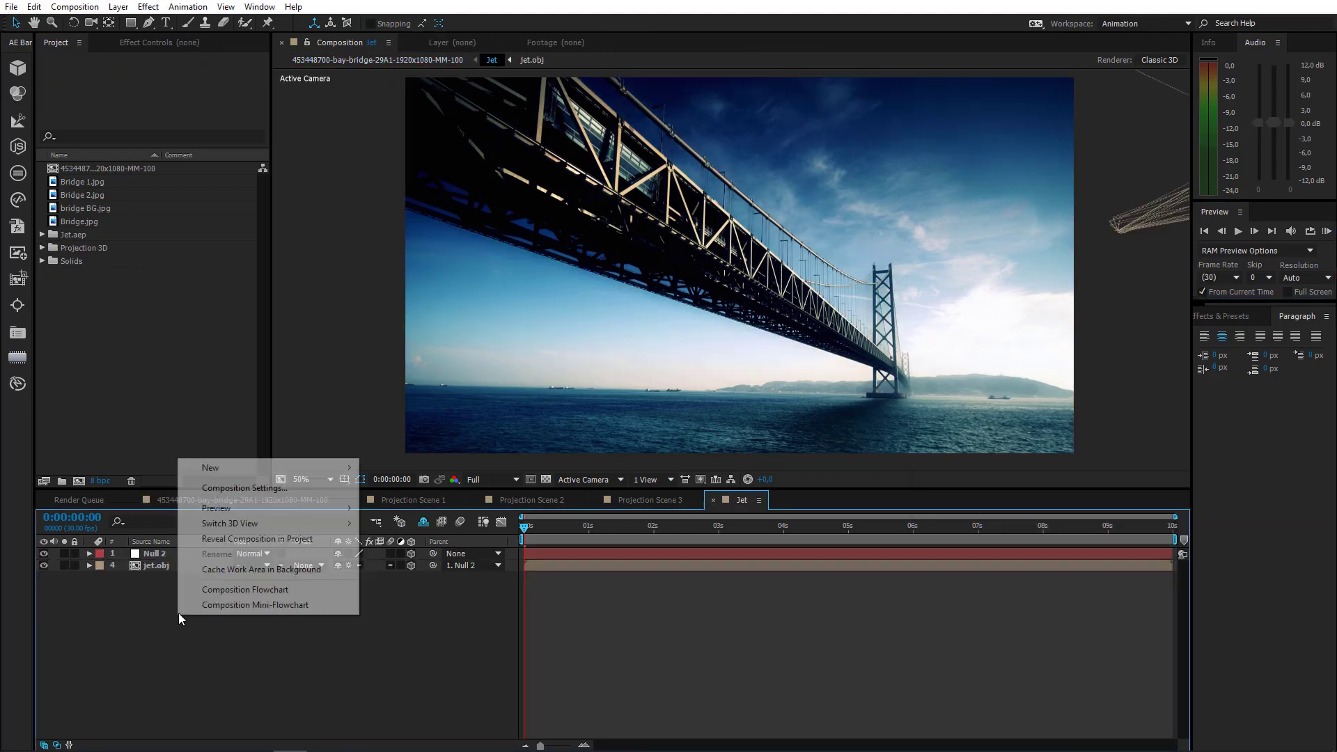
pyautogui.moveTo(293, 468)
pyautogui.click(408, 502)
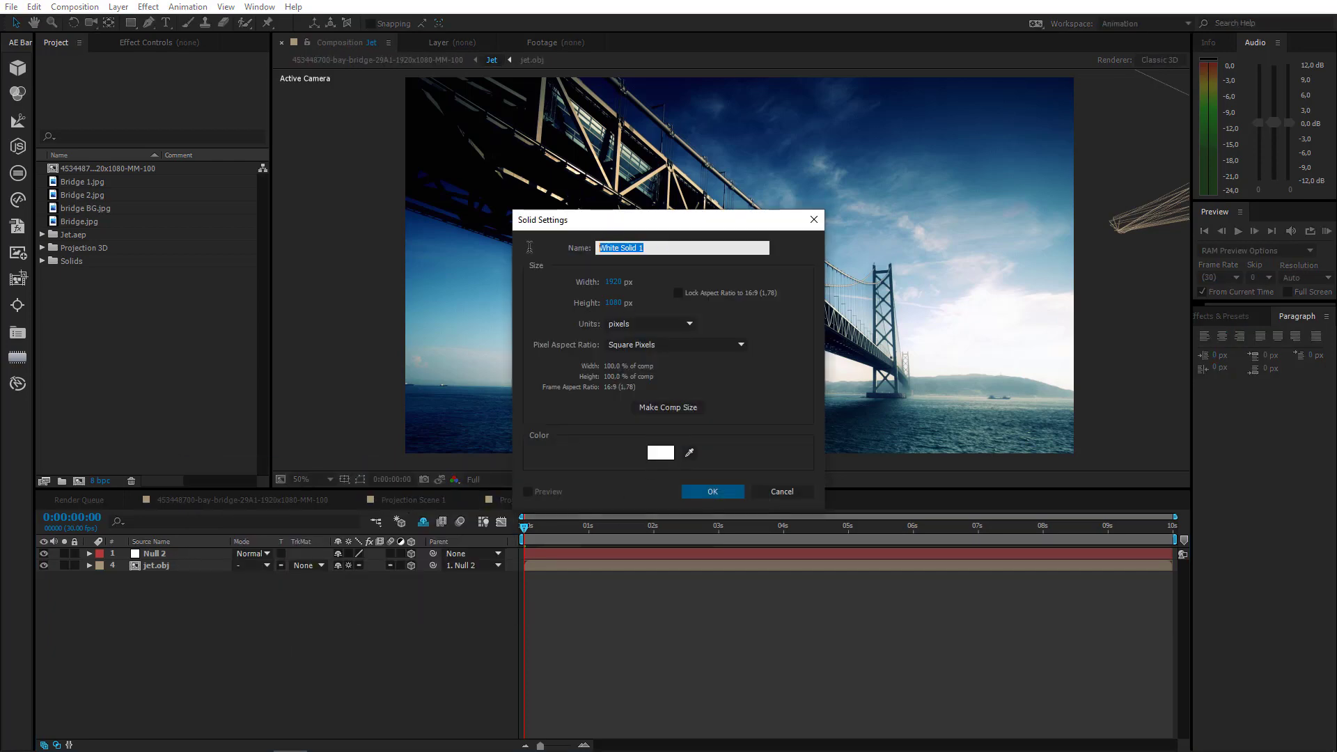
pyautogui.write('Smoke')
pyautogui.click(661, 454)
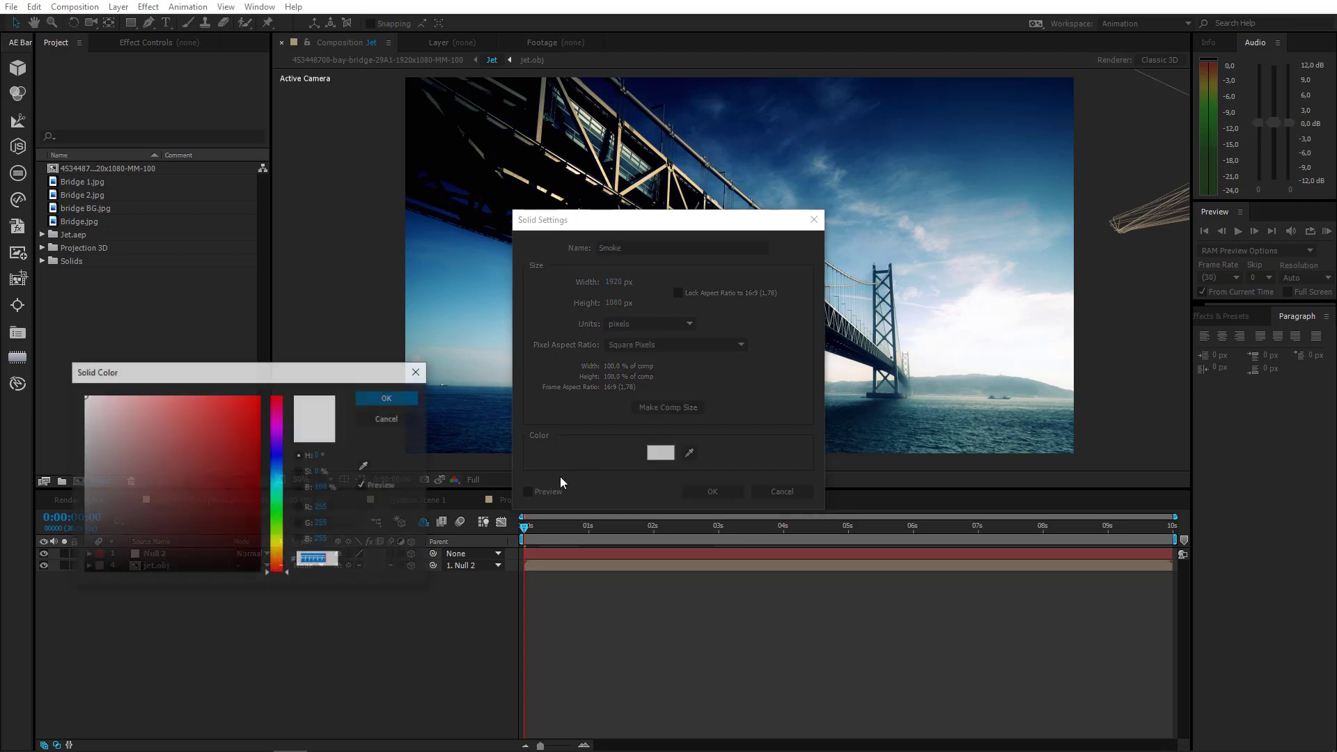
pyautogui.moveTo(259, 496); pyautogui.dragTo(37, 498)
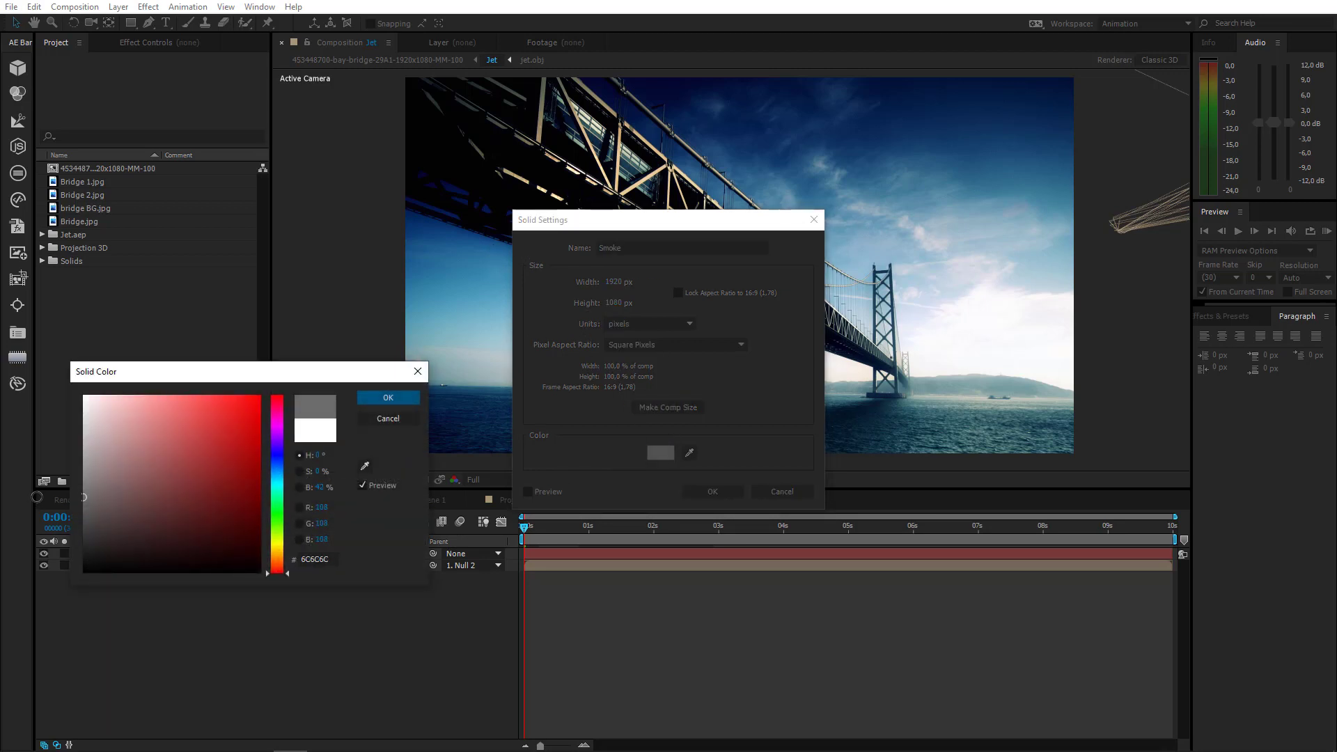
pyautogui.click(388, 398)
pyautogui.click(713, 492)
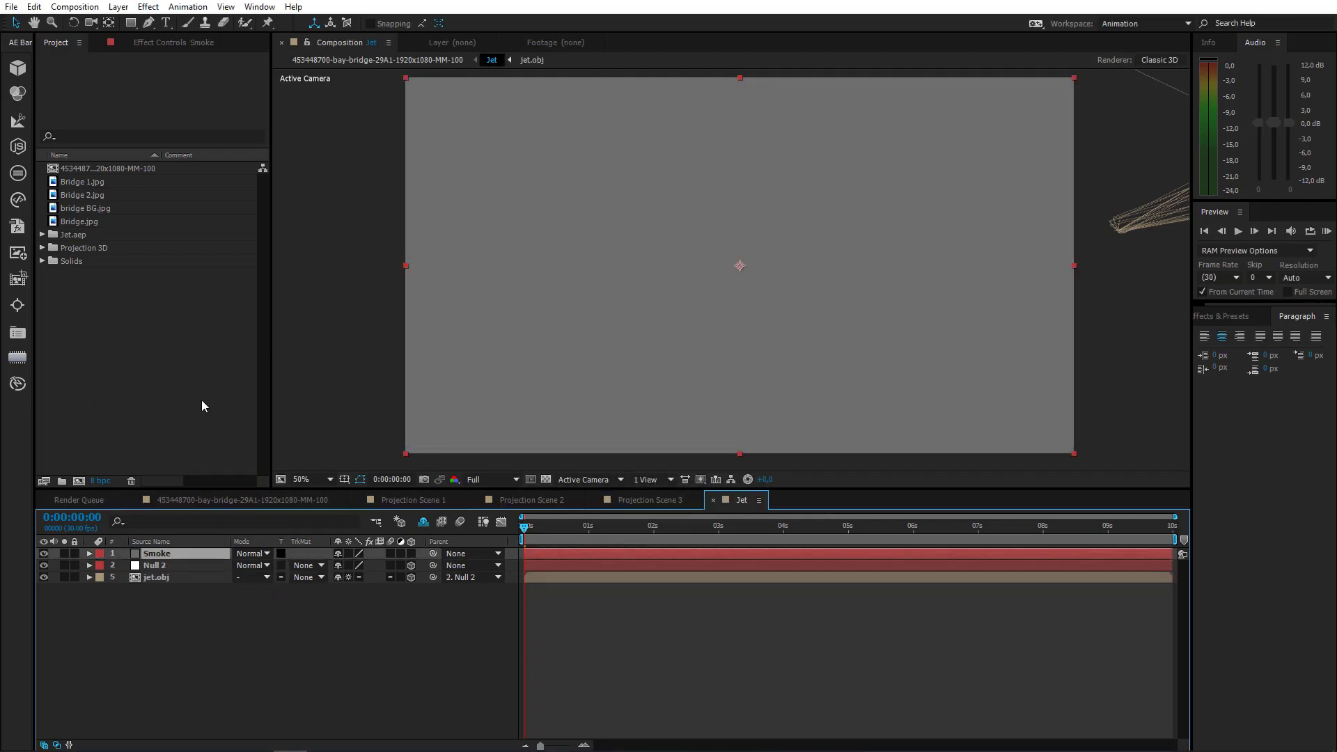
# Apply the CC Particle World simulation effect to the Smoke layer
pyautogui.click(149, 6)
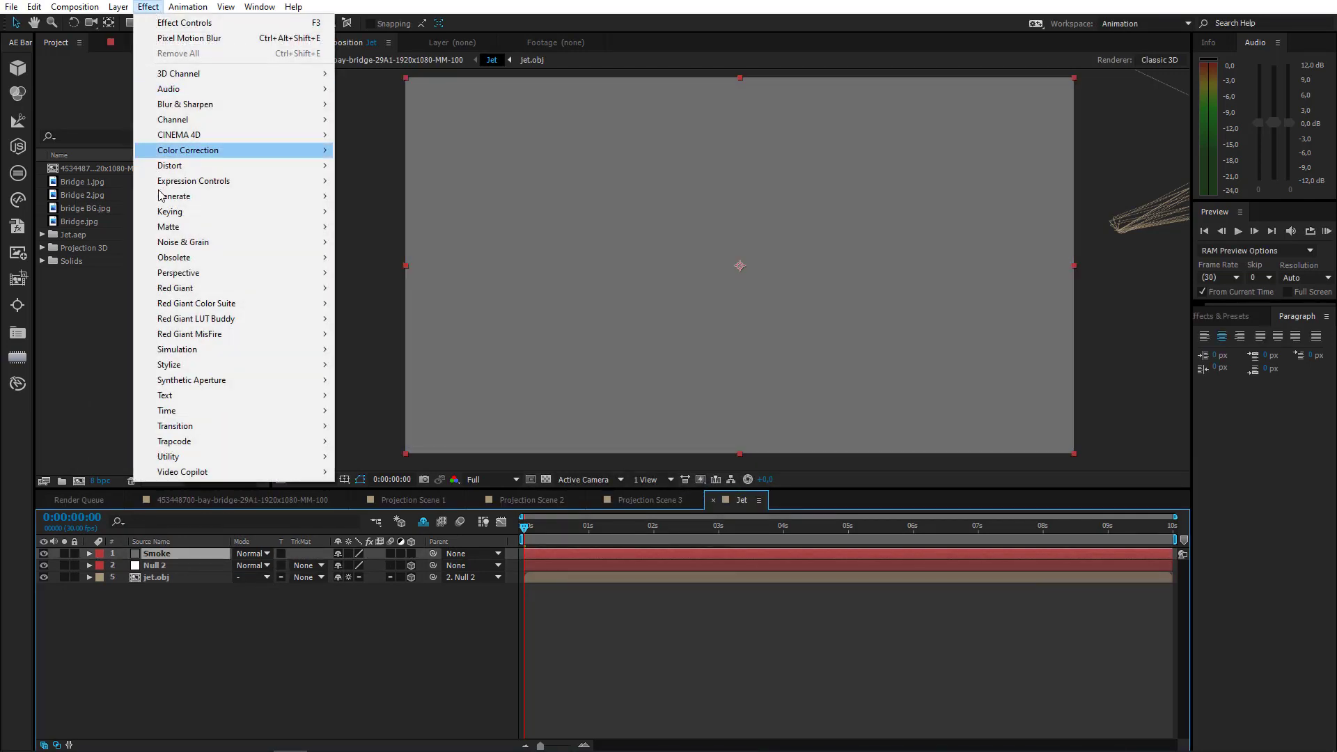
pyautogui.moveTo(245, 350)
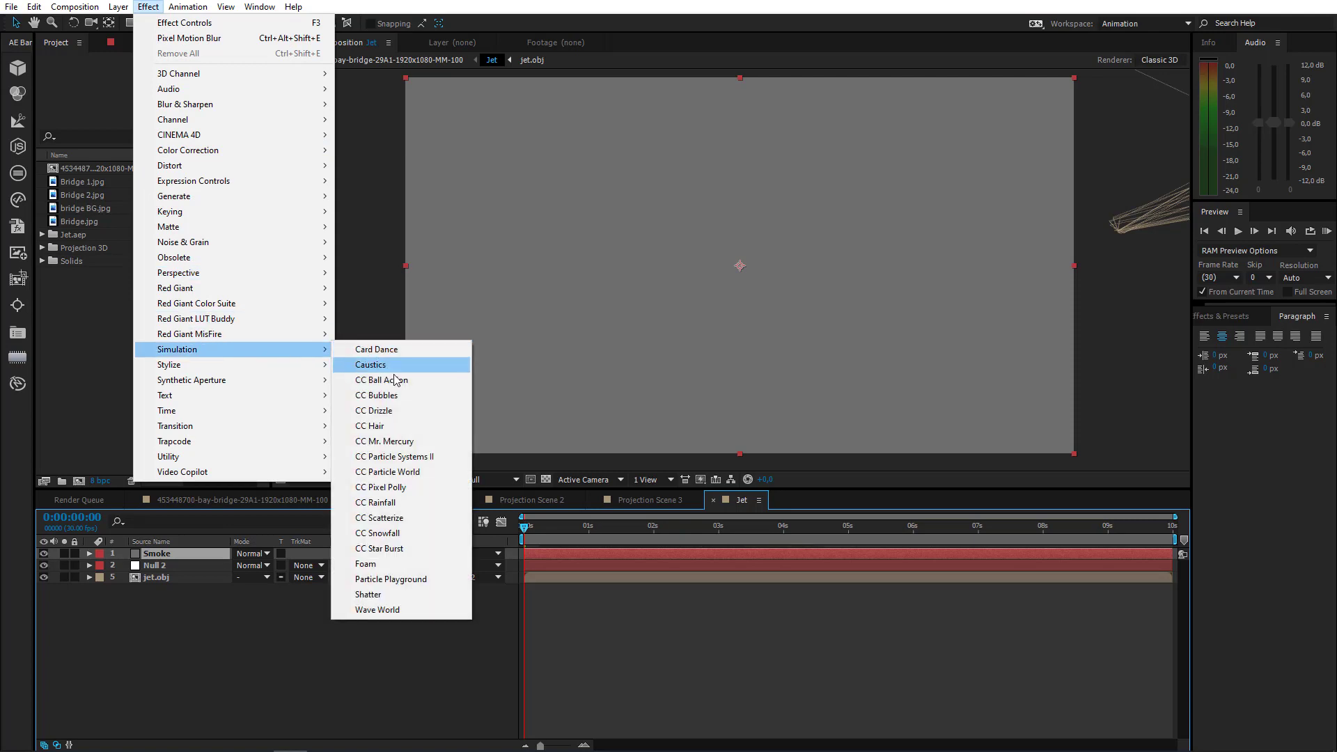
pyautogui.click(394, 472)
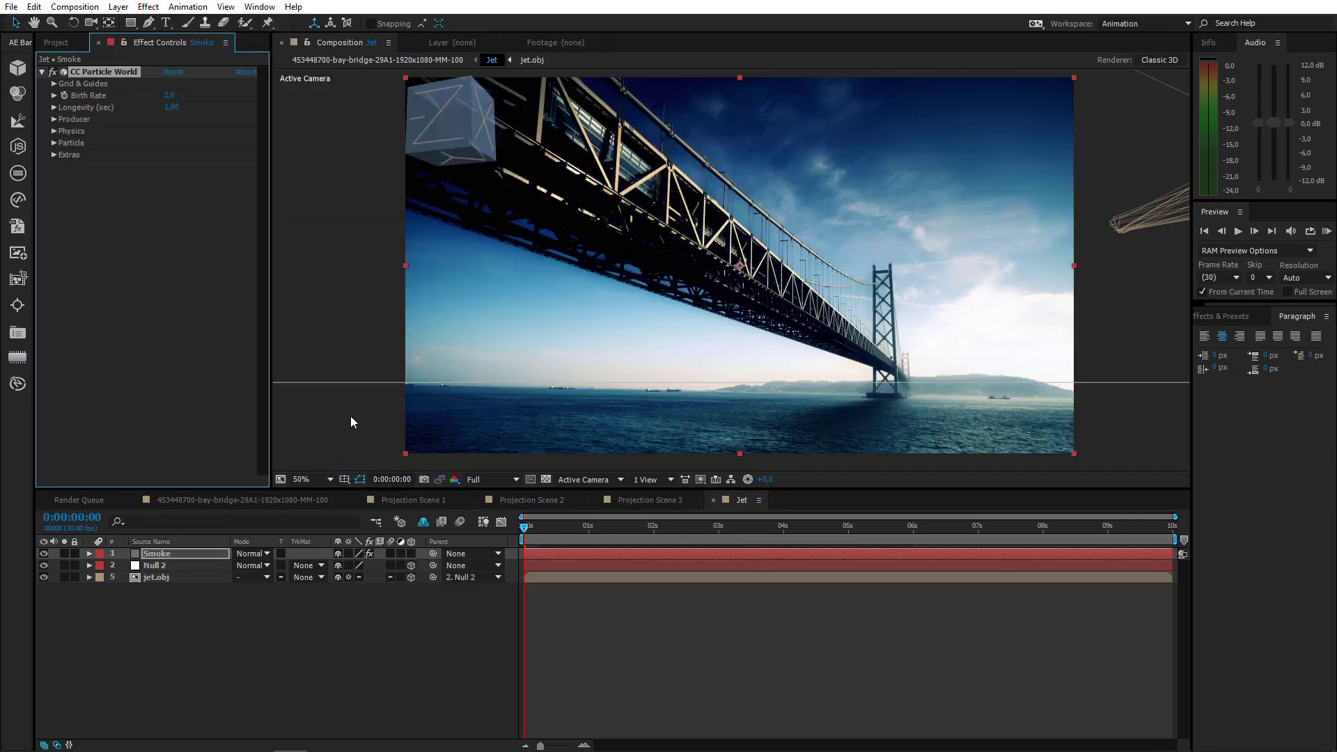
# Turn off the Position, Radius, Motion Path, Grid, Horizon and Axis Box guides of CC Particle World, and collapse Grid & Guides
pyautogui.click(54, 84)
pyautogui.click(168, 95)
pyautogui.click(168, 107)
pyautogui.click(168, 120)
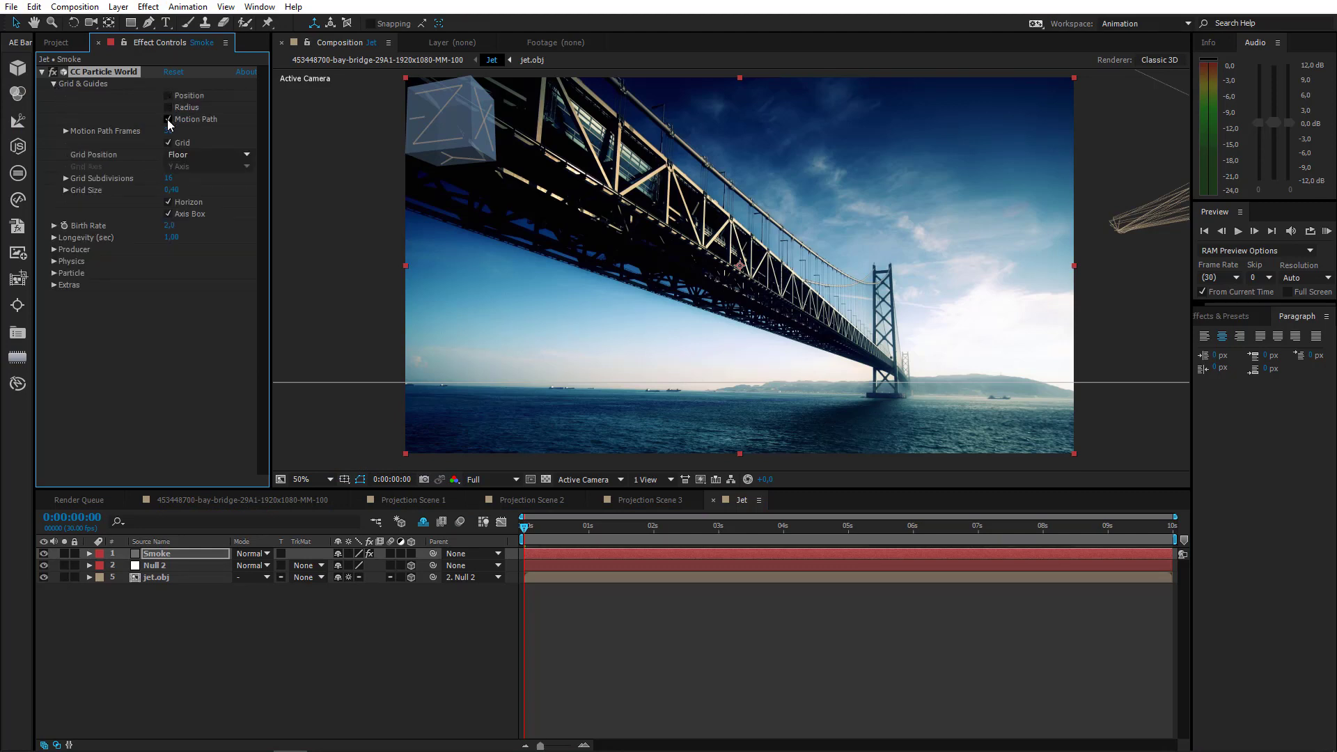
pyautogui.click(168, 143)
pyautogui.click(180, 202)
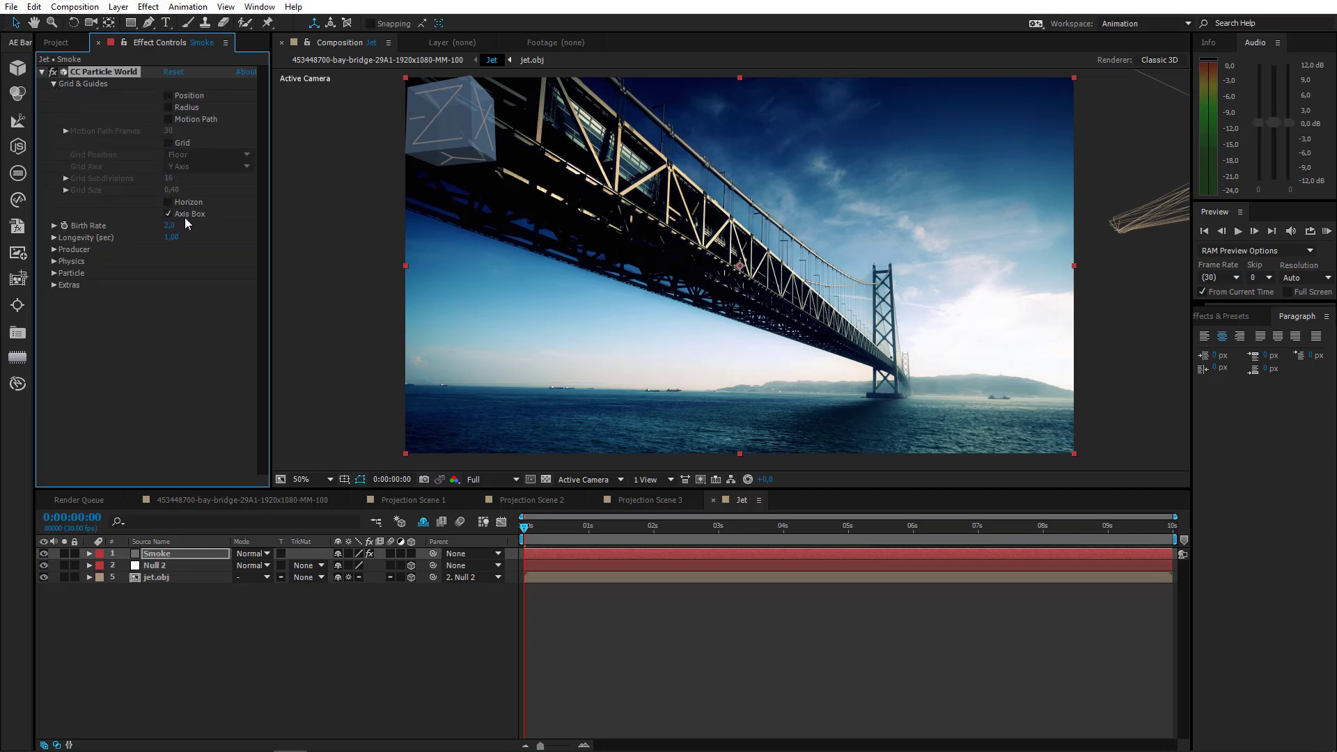
pyautogui.click(186, 214)
pyautogui.click(54, 84)
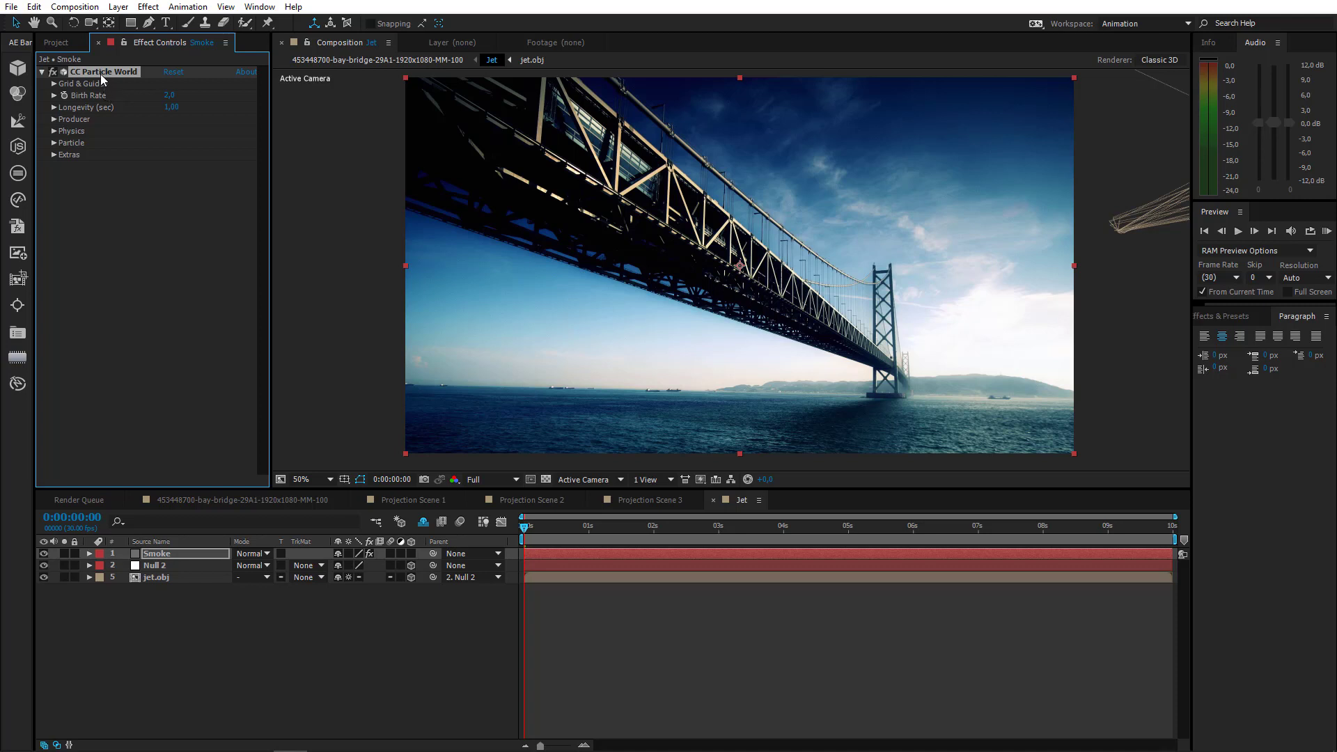
# Run the Particle Controller script file from The bridge folder with the Smoke layer's effect selected
pyautogui.click(11, 8)
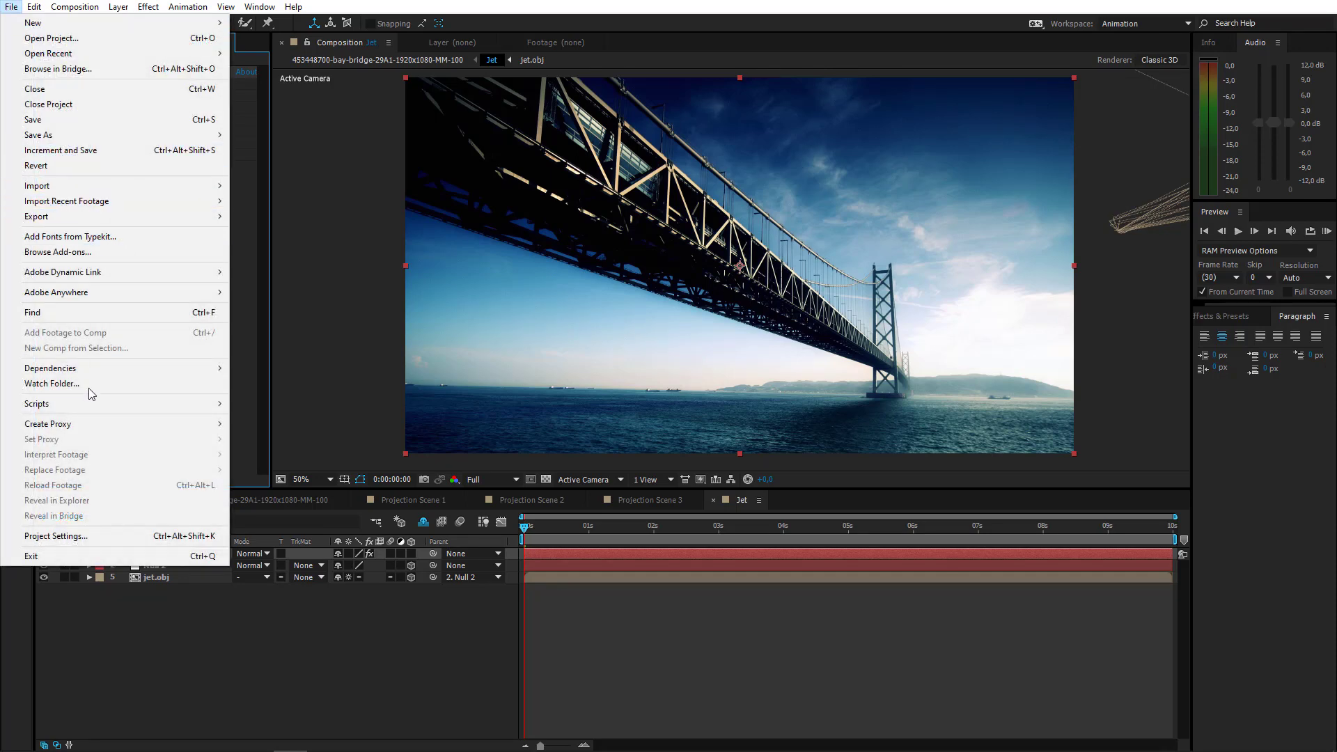
pyautogui.moveTo(127, 402)
pyautogui.click(255, 405)
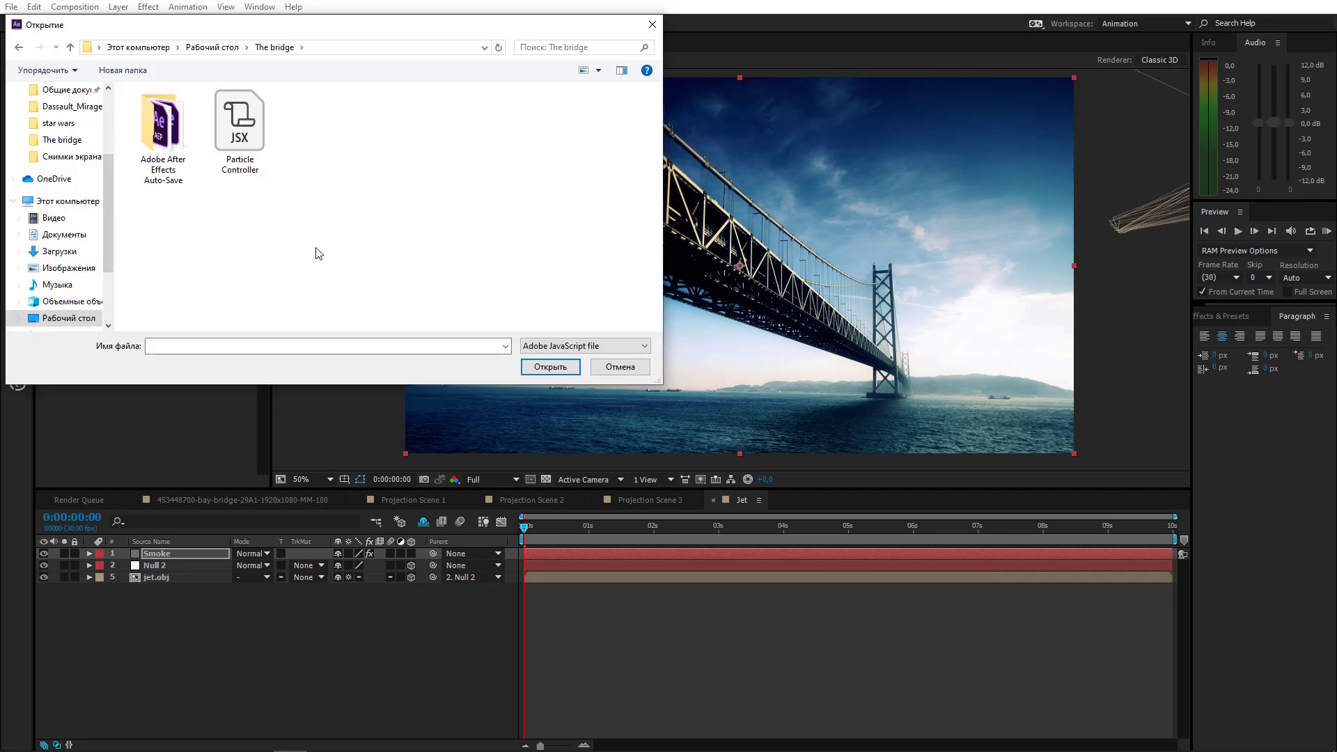
pyautogui.click(255, 131)
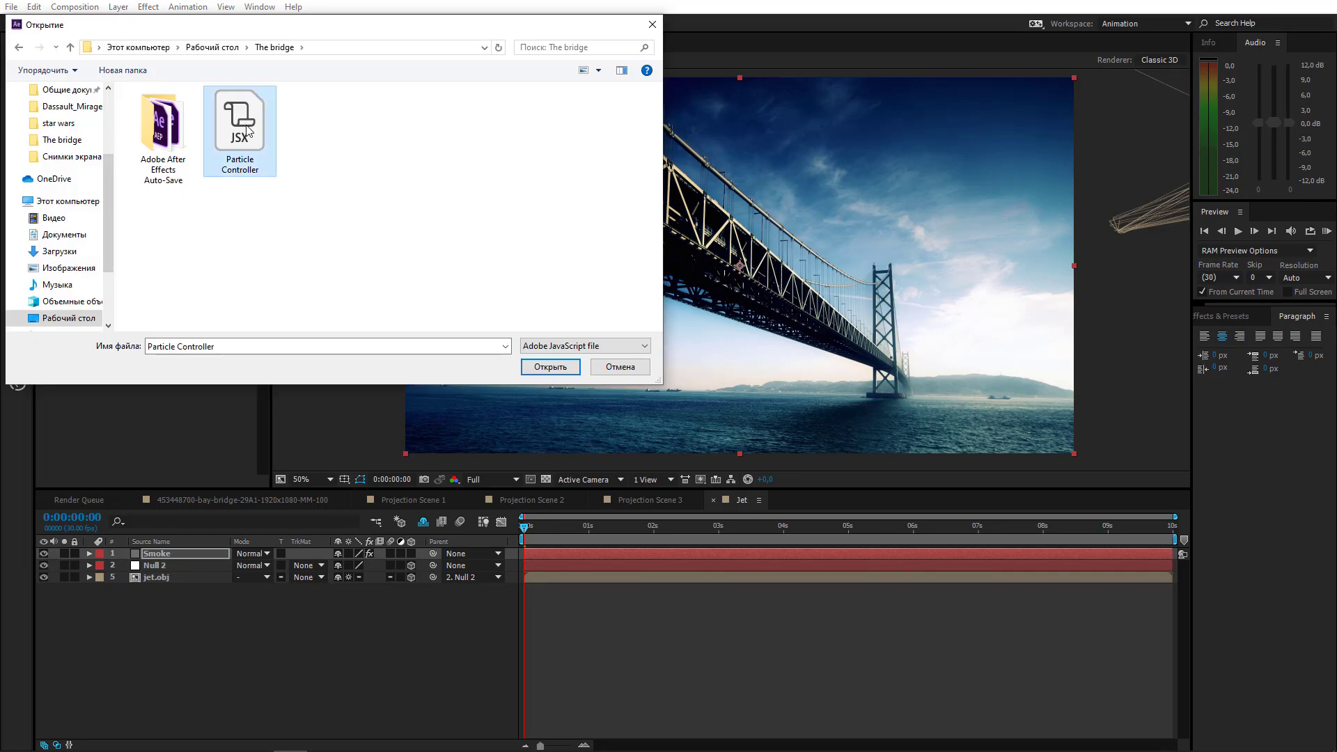
pyautogui.click(549, 367)
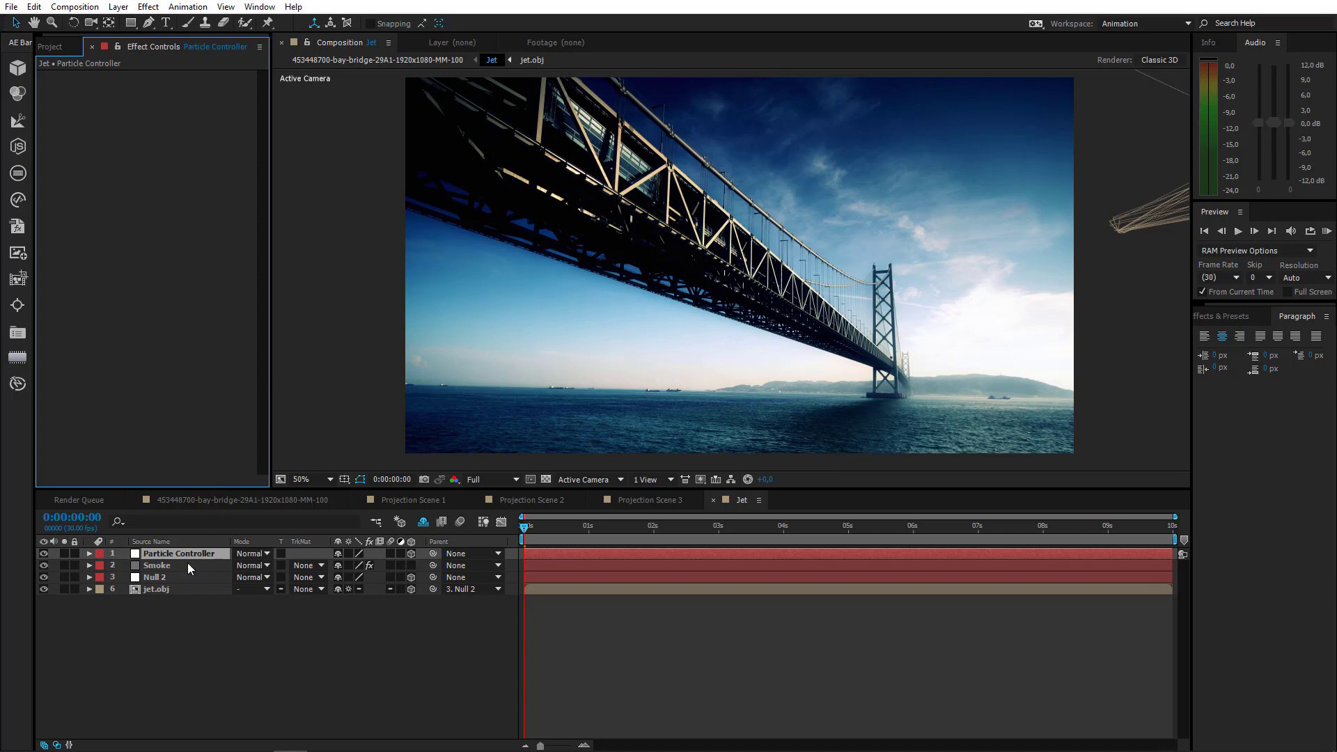
# Examine the particle emitter and its controller null up close in the Top view, and return to the Active Camera view
pyautogui.click(599, 480)
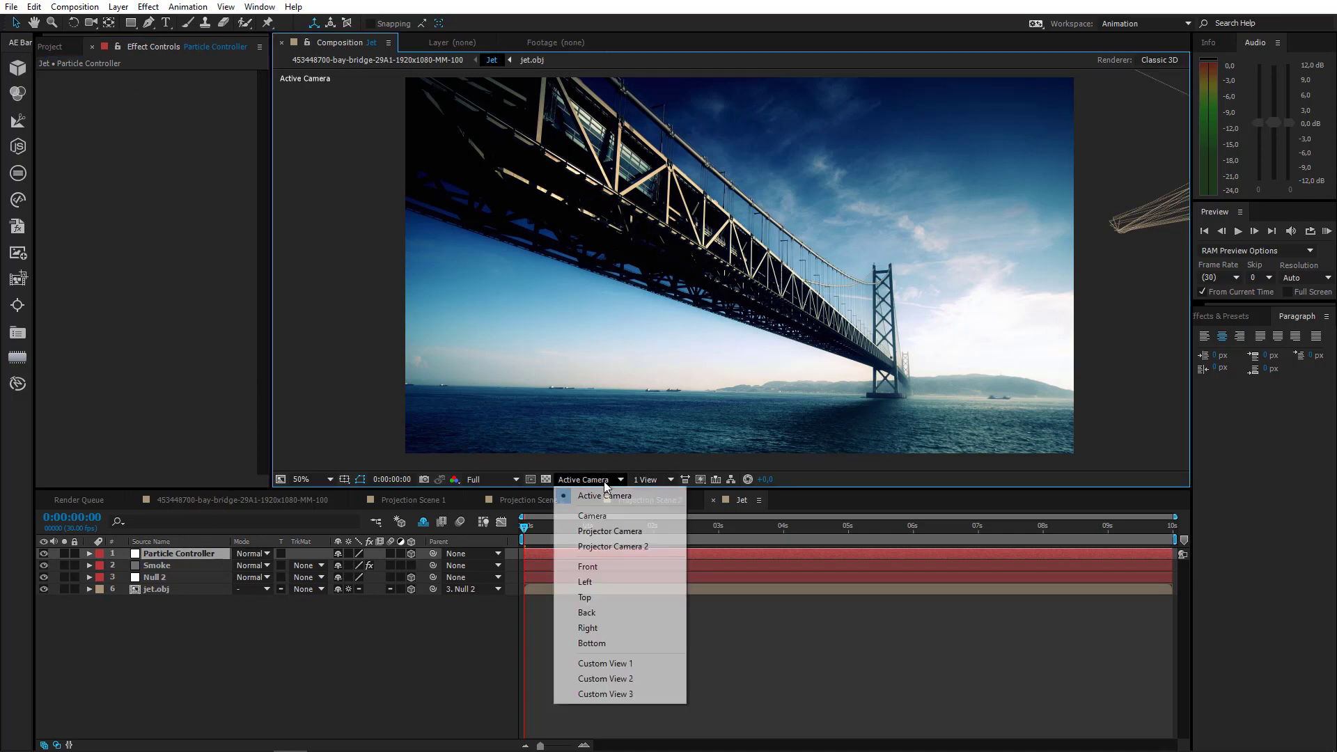
pyautogui.click(589, 598)
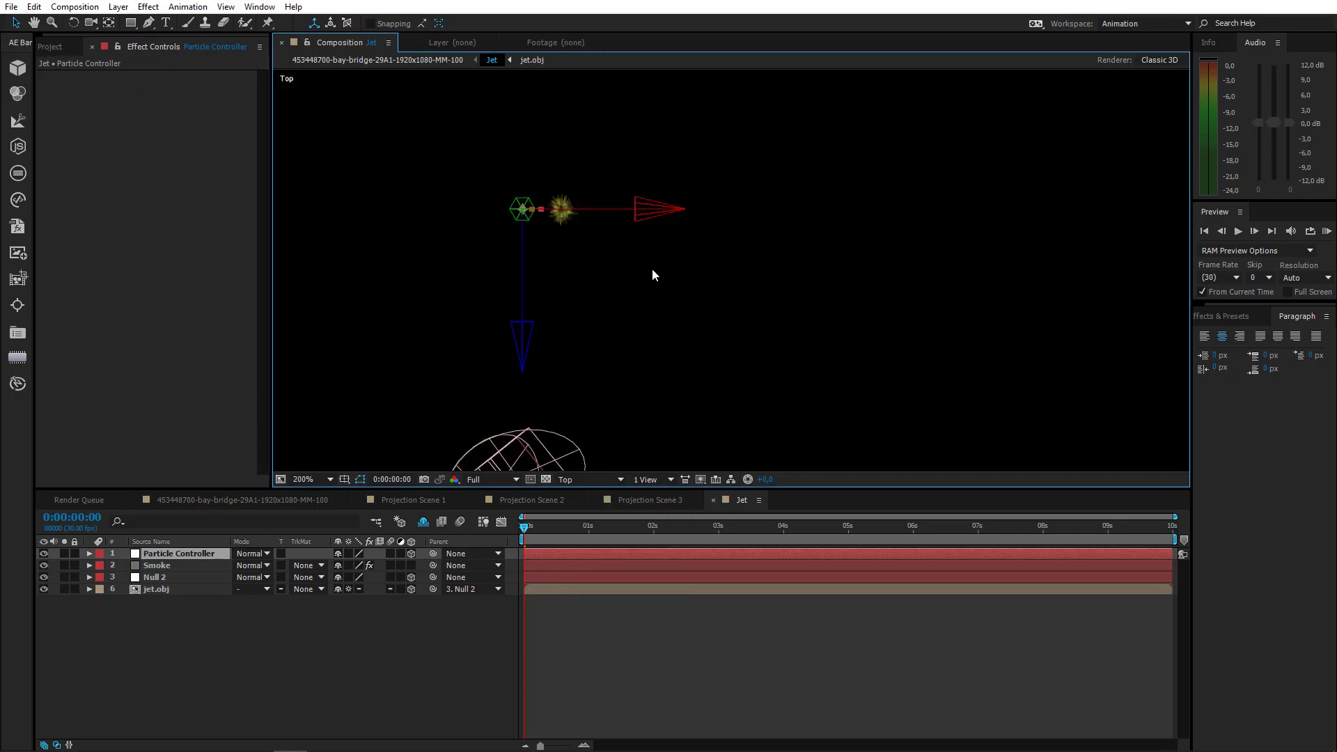
pyautogui.moveTo(569, 254); pyautogui.dragTo(688, 291)
pyautogui.scroll(2, 656, 277)
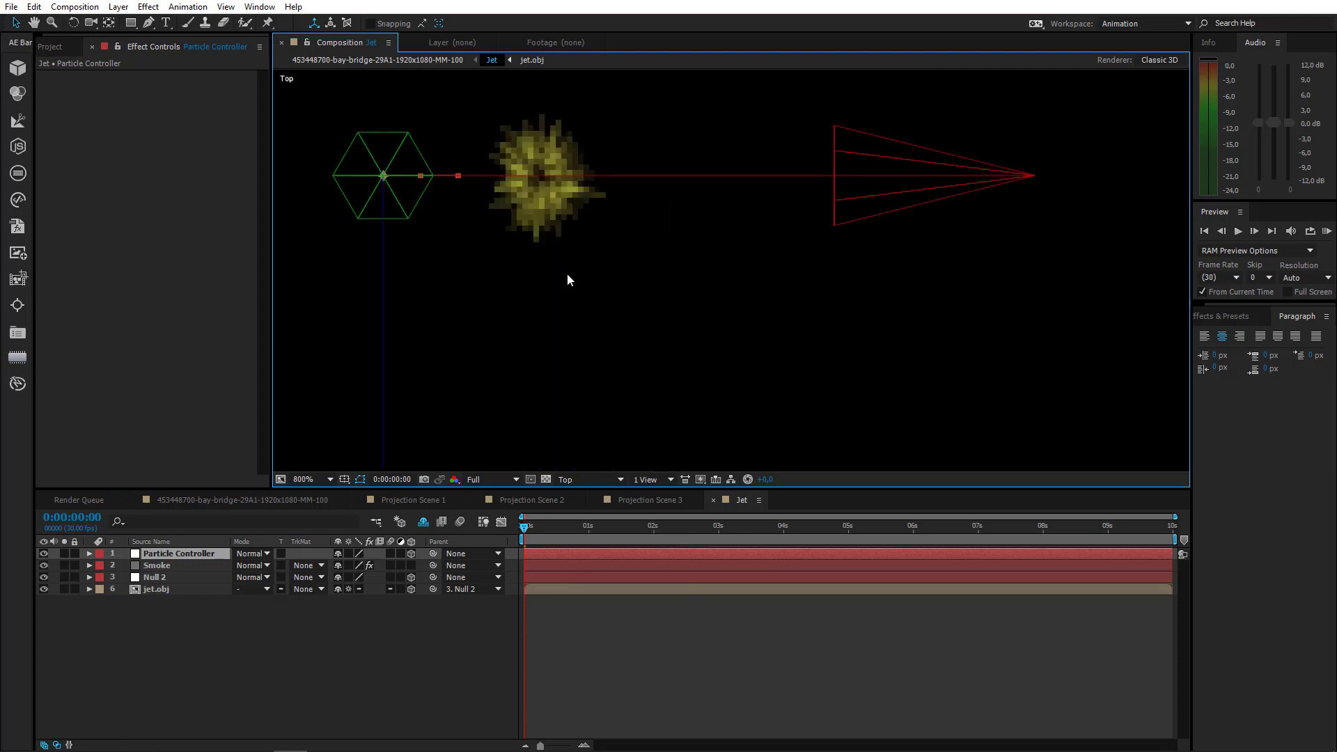
pyautogui.moveTo(567, 279); pyautogui.dragTo(741, 309)
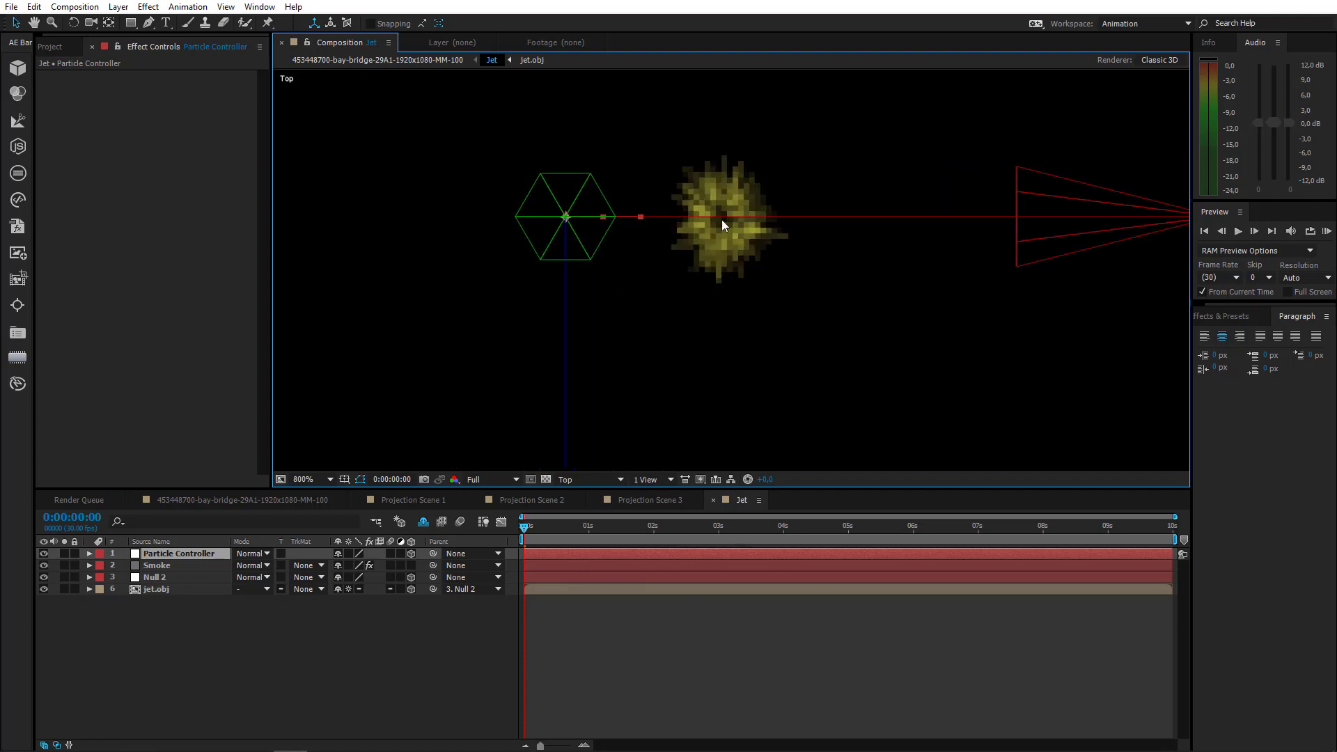
pyautogui.scroll(-8, 689, 348)
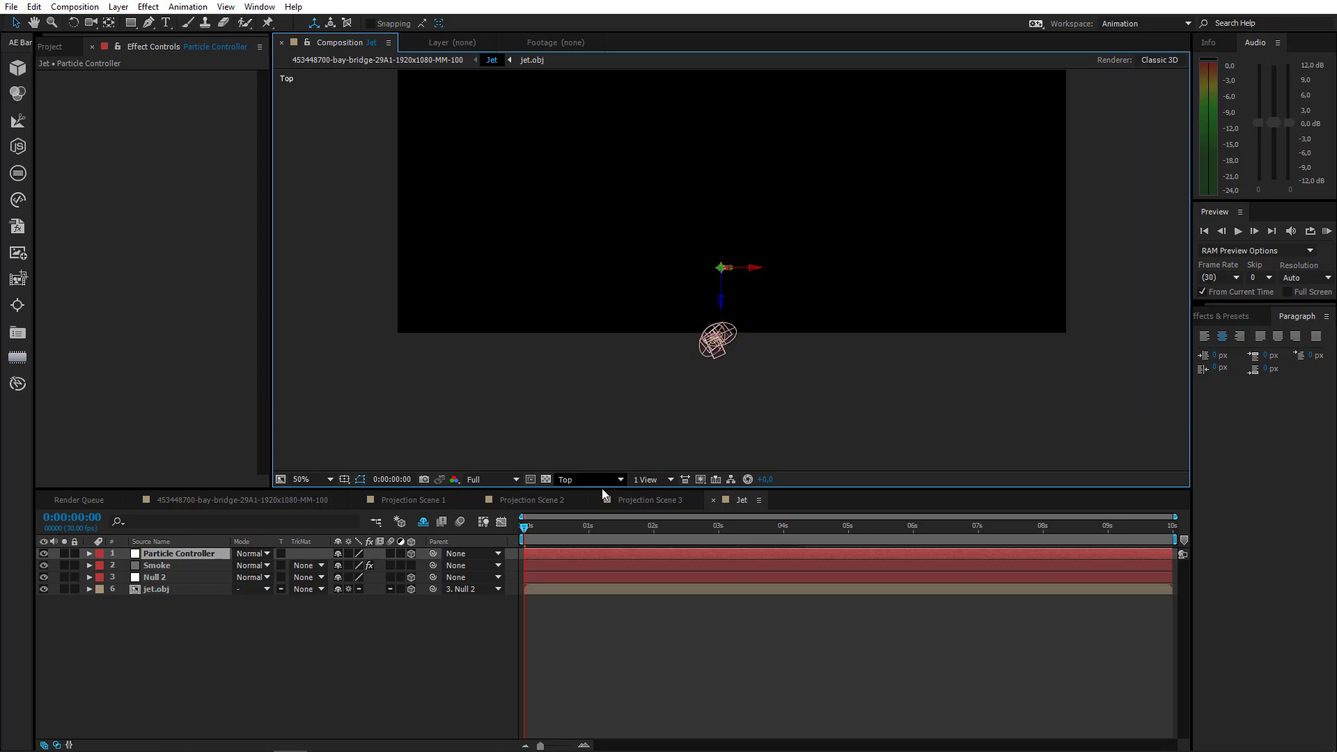
pyautogui.click(591, 479)
pyautogui.click(599, 492)
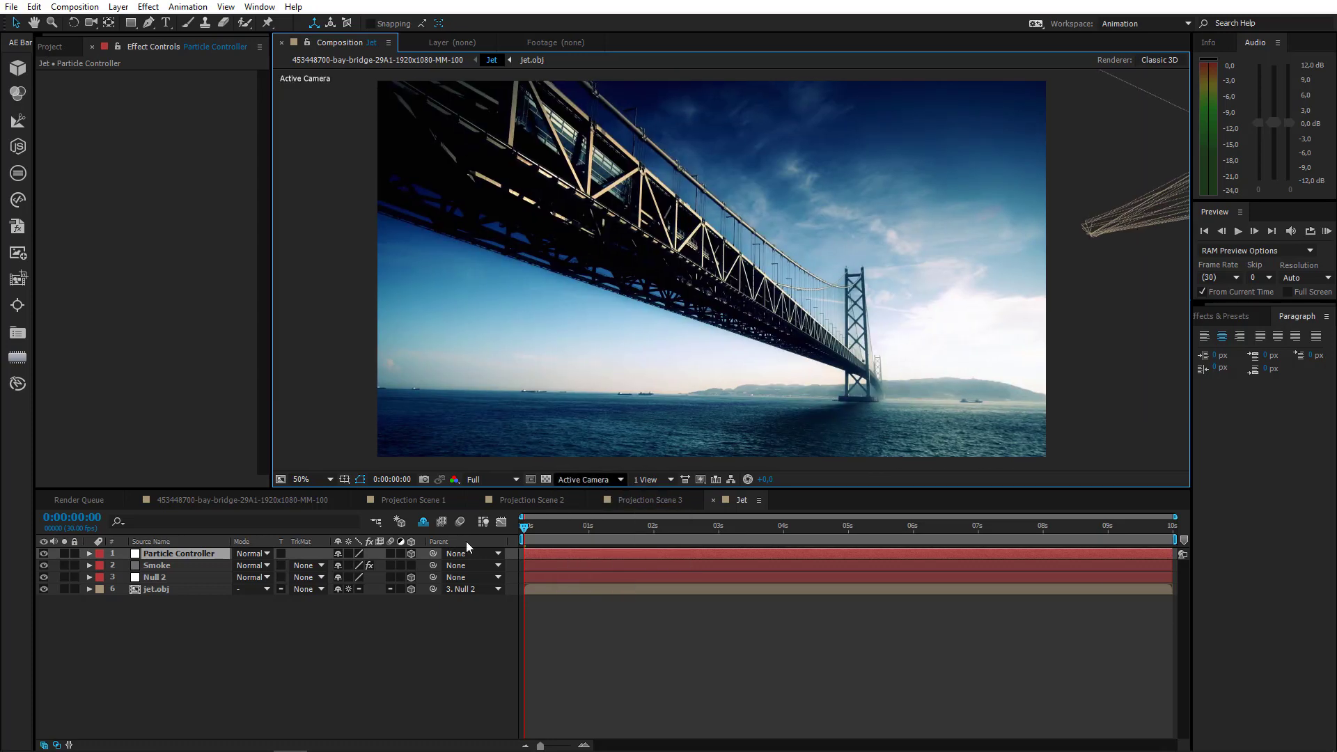
# Copy Null 2's Position, X Rotation and Y Rotation keyframes onto the Particle Controller layer at the first frame
pyautogui.click(177, 577)
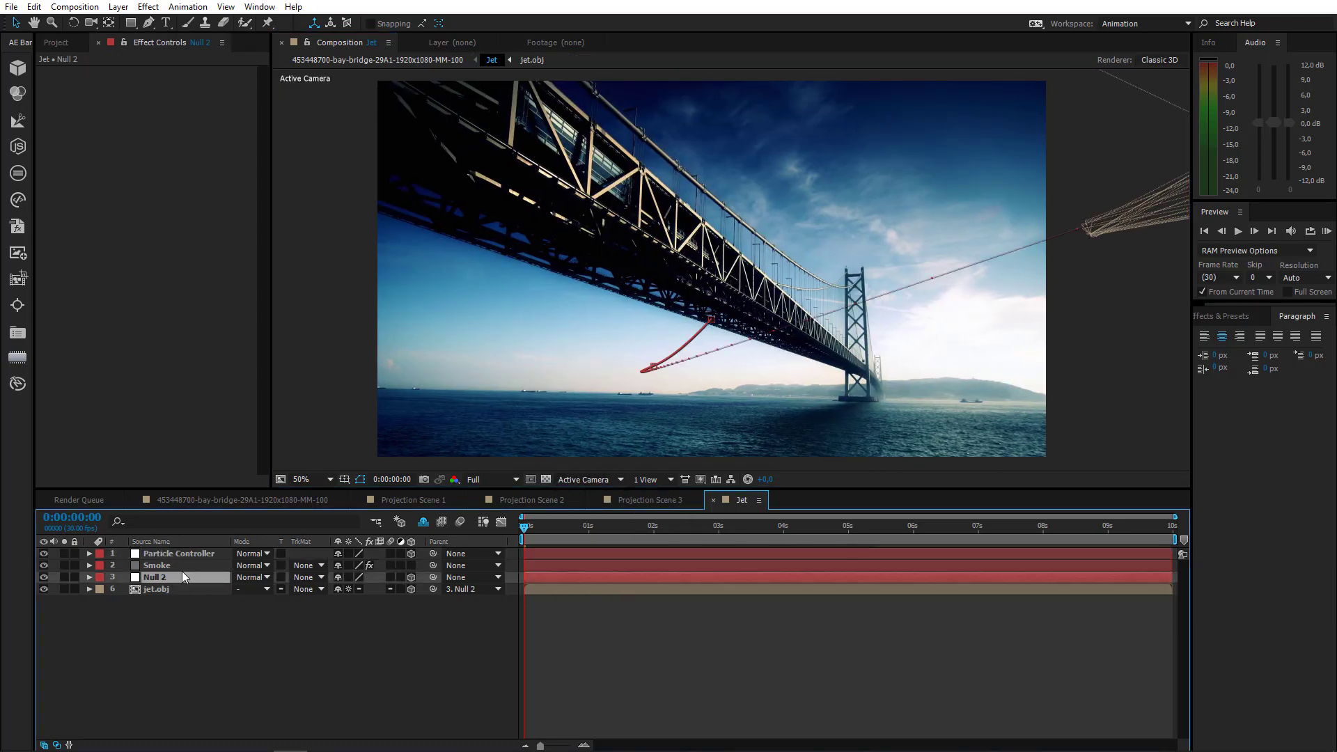
pyautogui.press('u')
pyautogui.click(171, 590)
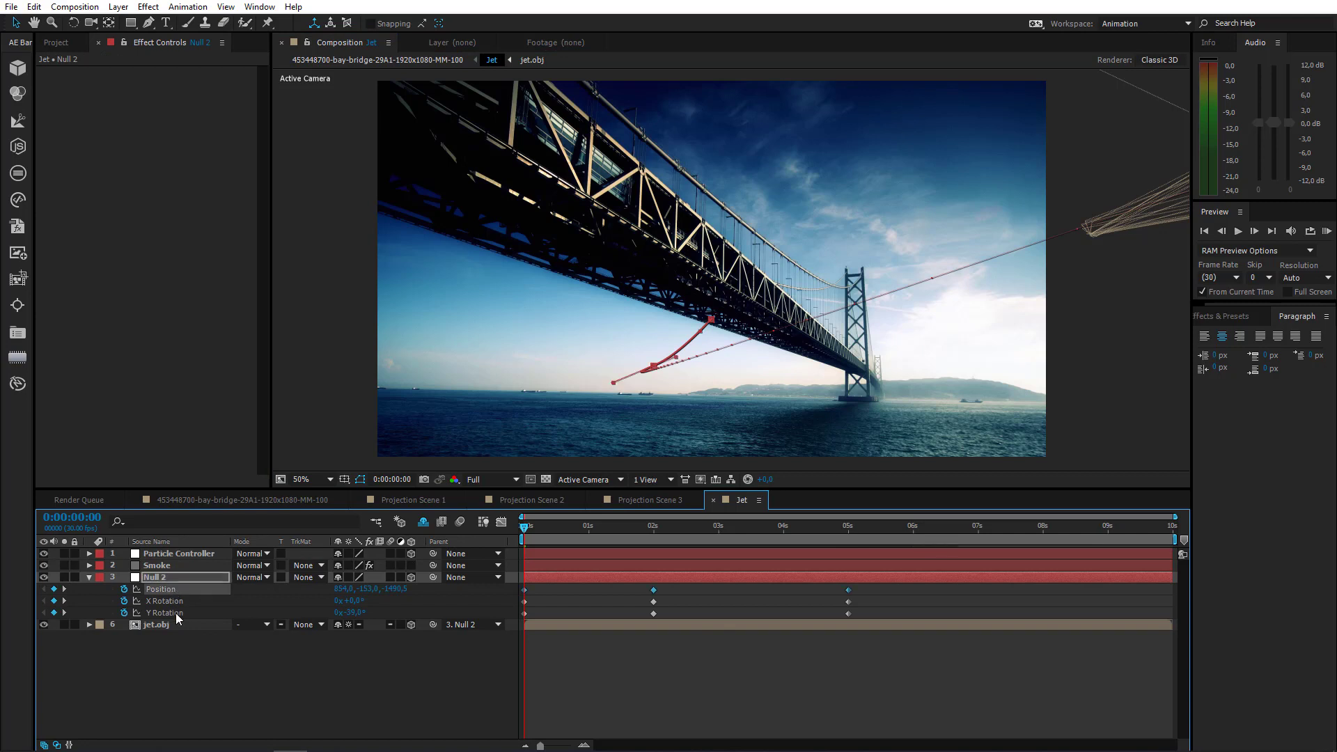
pyautogui.keyDown('shift'); pyautogui.click(179, 613); pyautogui.keyUp('shift')
pyautogui.hotkey('ctrl', 'c')
pyautogui.click(174, 557)
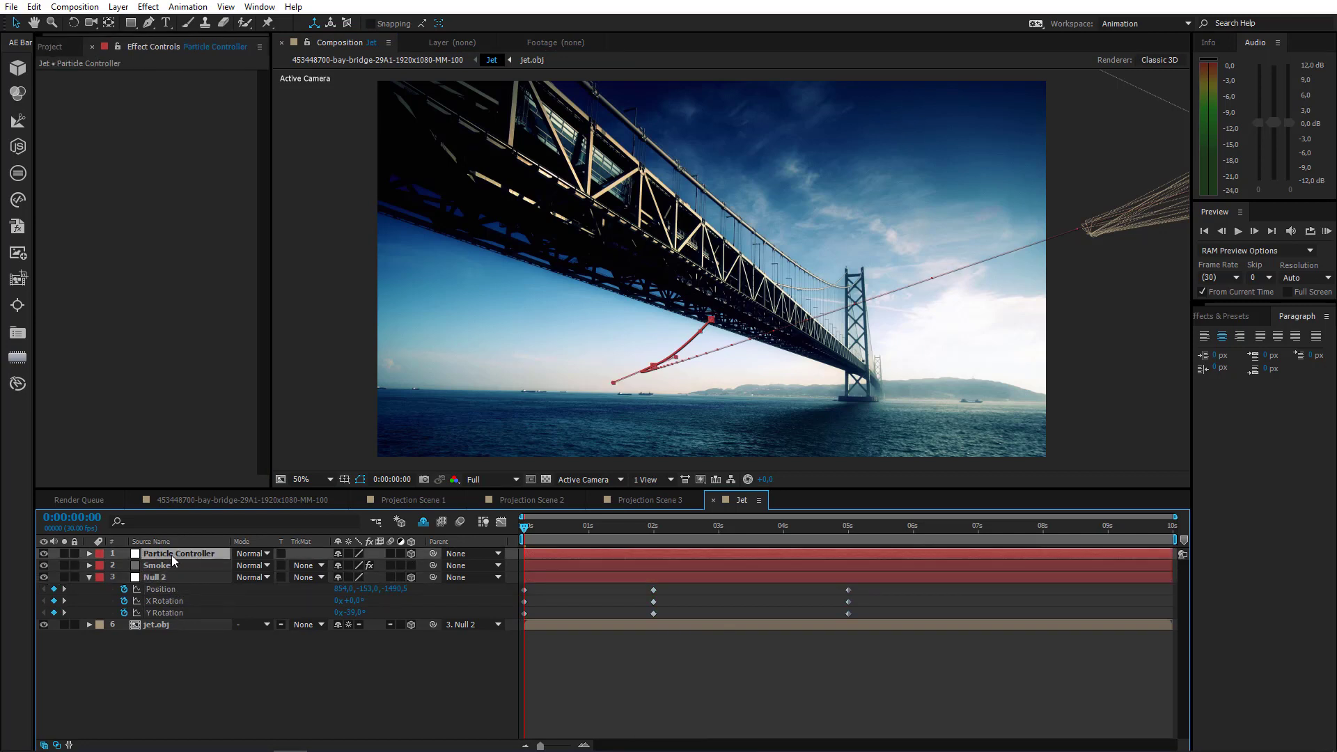
pyautogui.hotkey('ctrl', 'v')
# Check how the particles follow the jet at several times up to 0:00:02:26
pyautogui.click(561, 530)
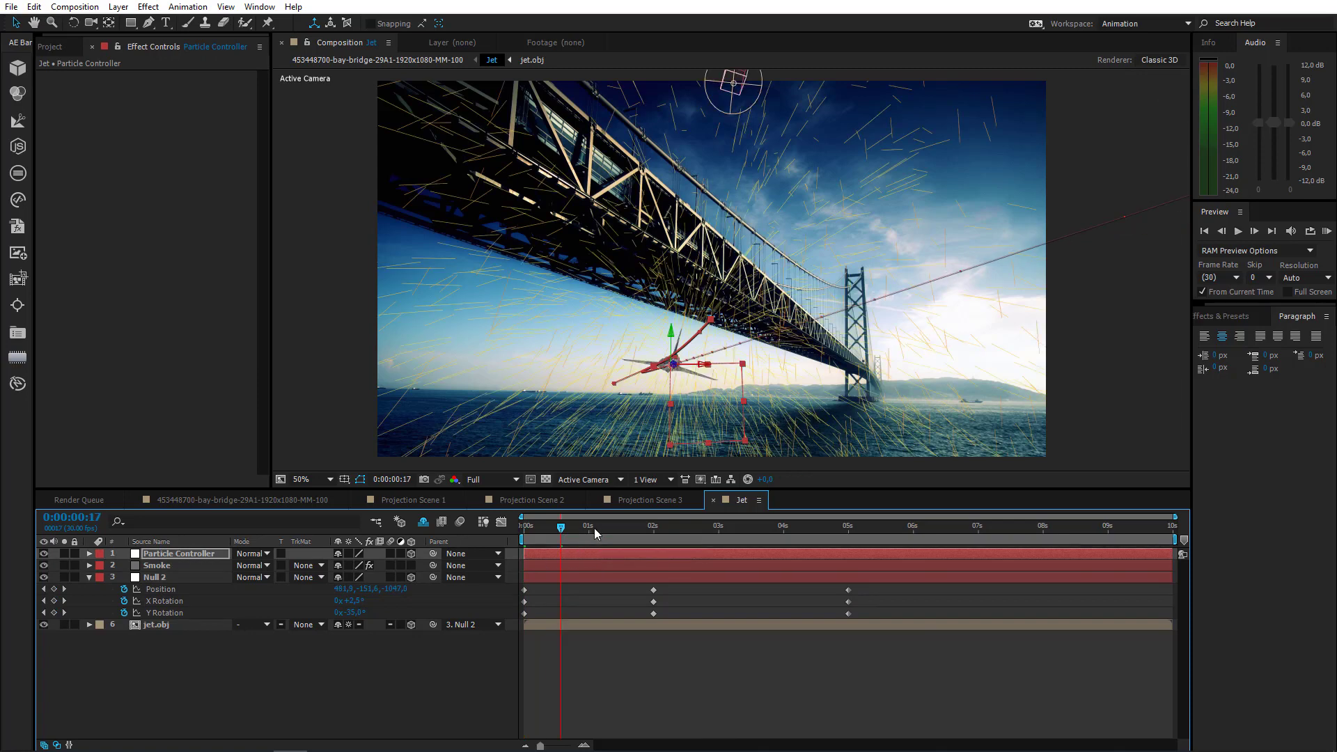
pyautogui.click(596, 530)
pyautogui.click(619, 532)
pyautogui.click(654, 532)
pyautogui.click(709, 532)
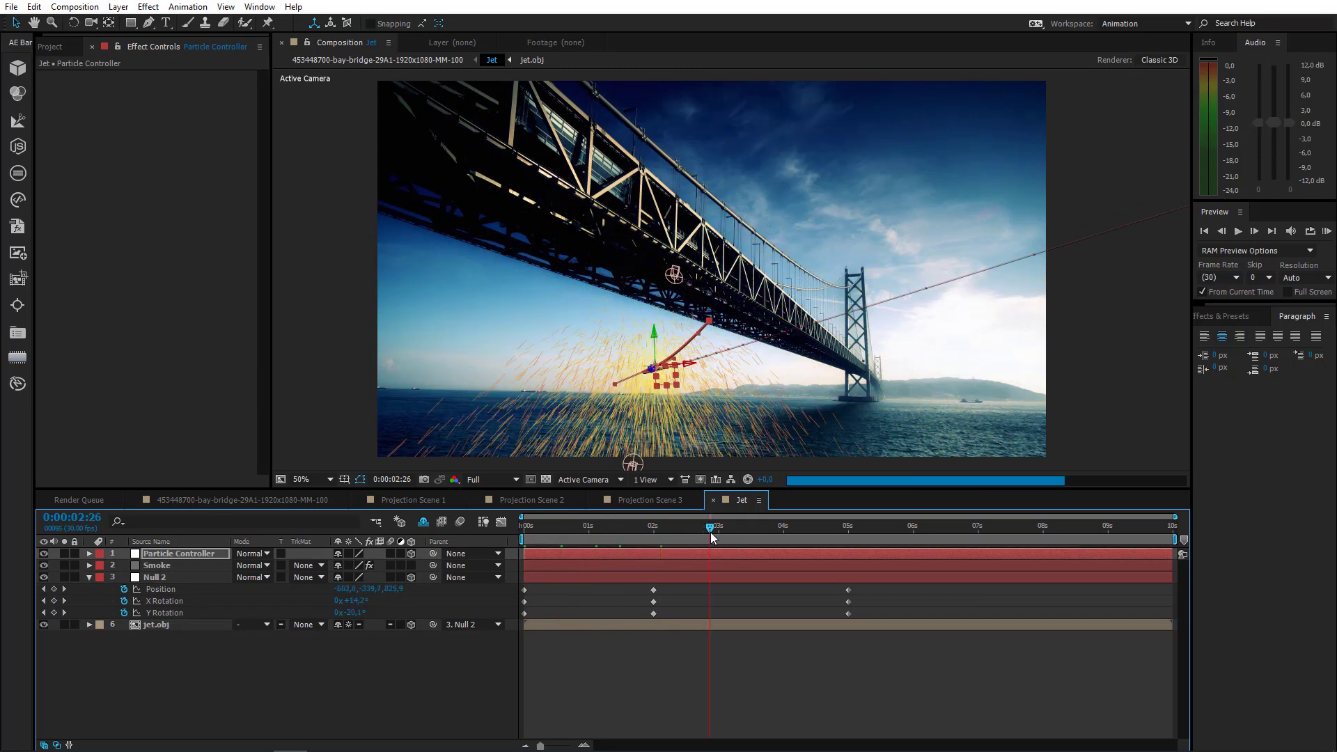
# Expand the Physics settings of the Smoke layer's CC Particle World effect and open the Animation type choices
pyautogui.click(171, 566)
pyautogui.click(54, 130)
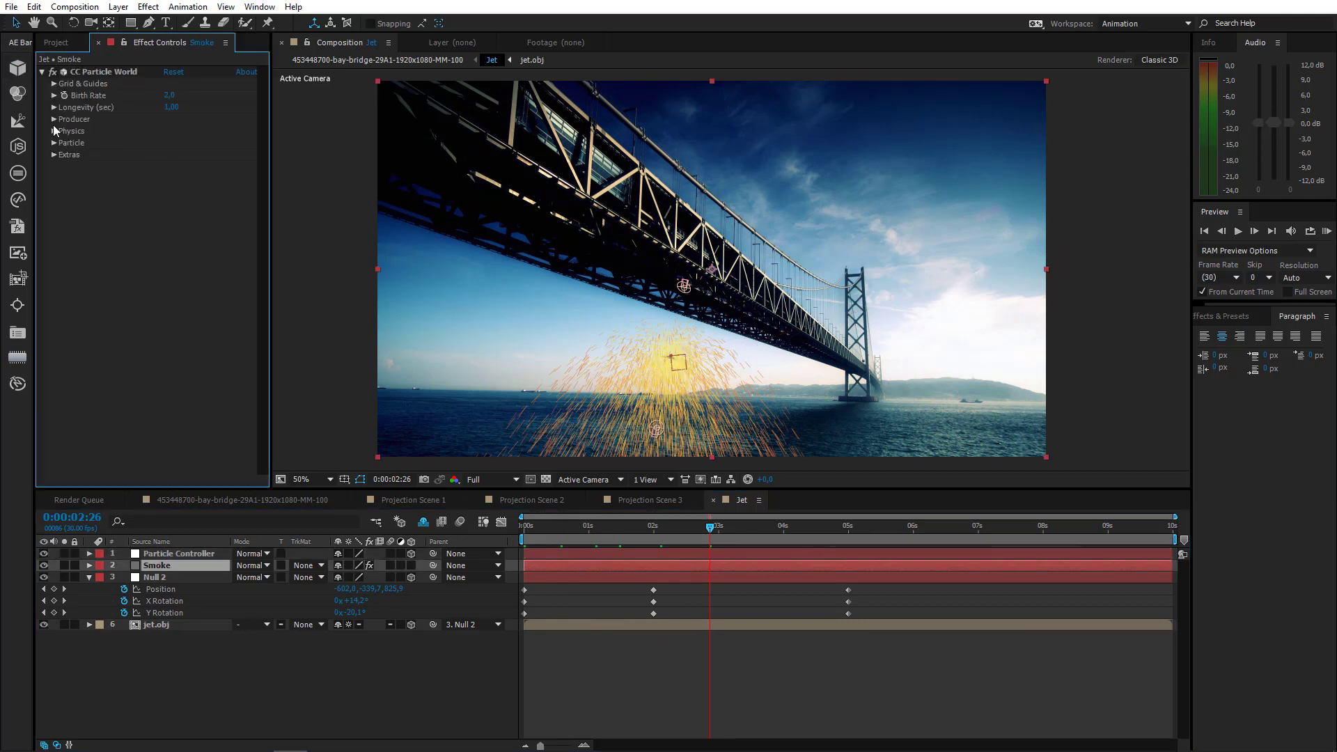
pyautogui.click(54, 131)
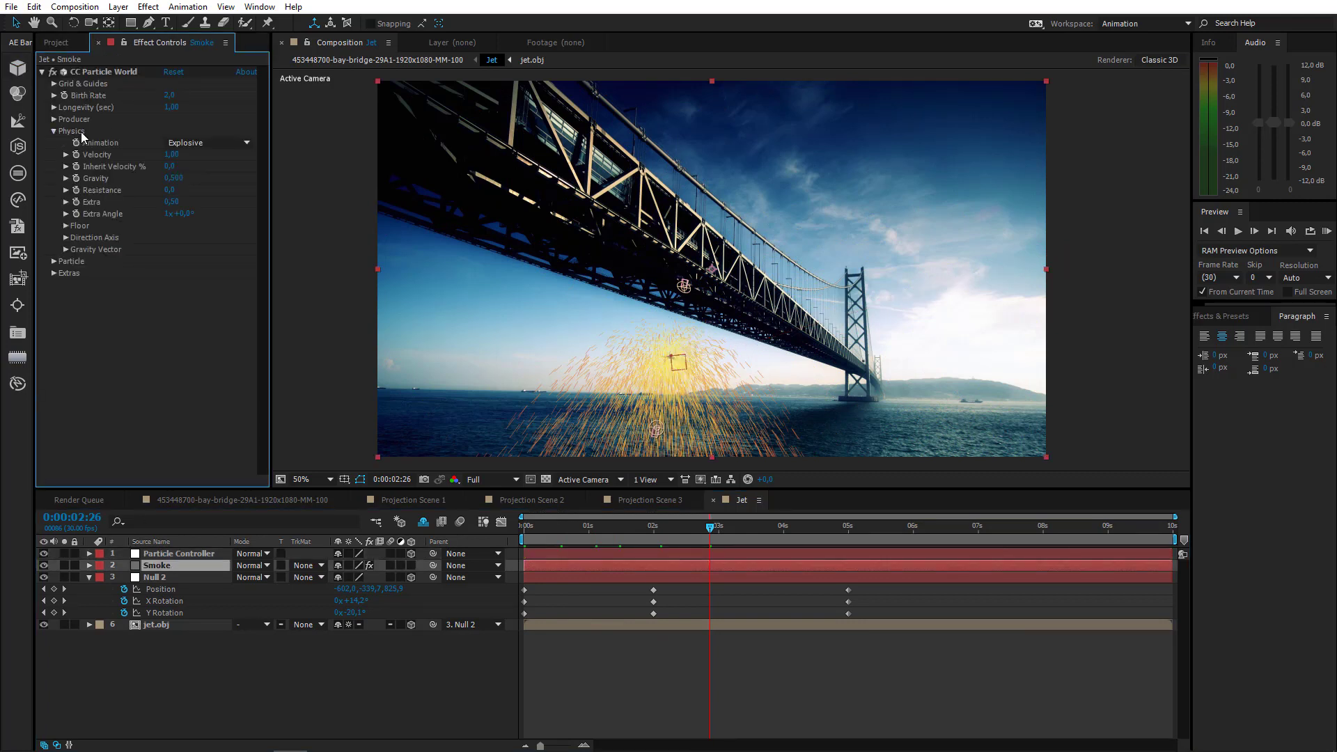
pyautogui.click(194, 142)
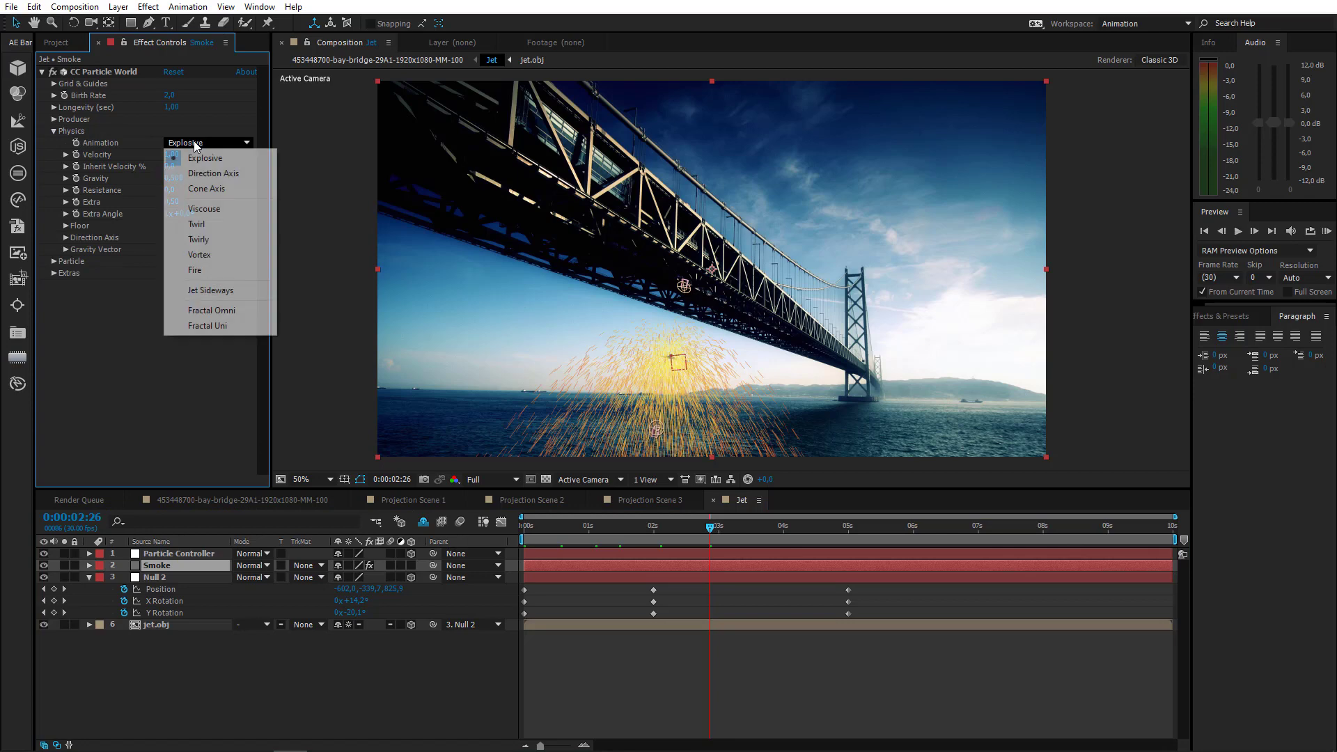
# Set the Smoke layer's particle animation to Jet Sideways and its Gravity Y to 0 in the gravity vector
pyautogui.click(218, 290)
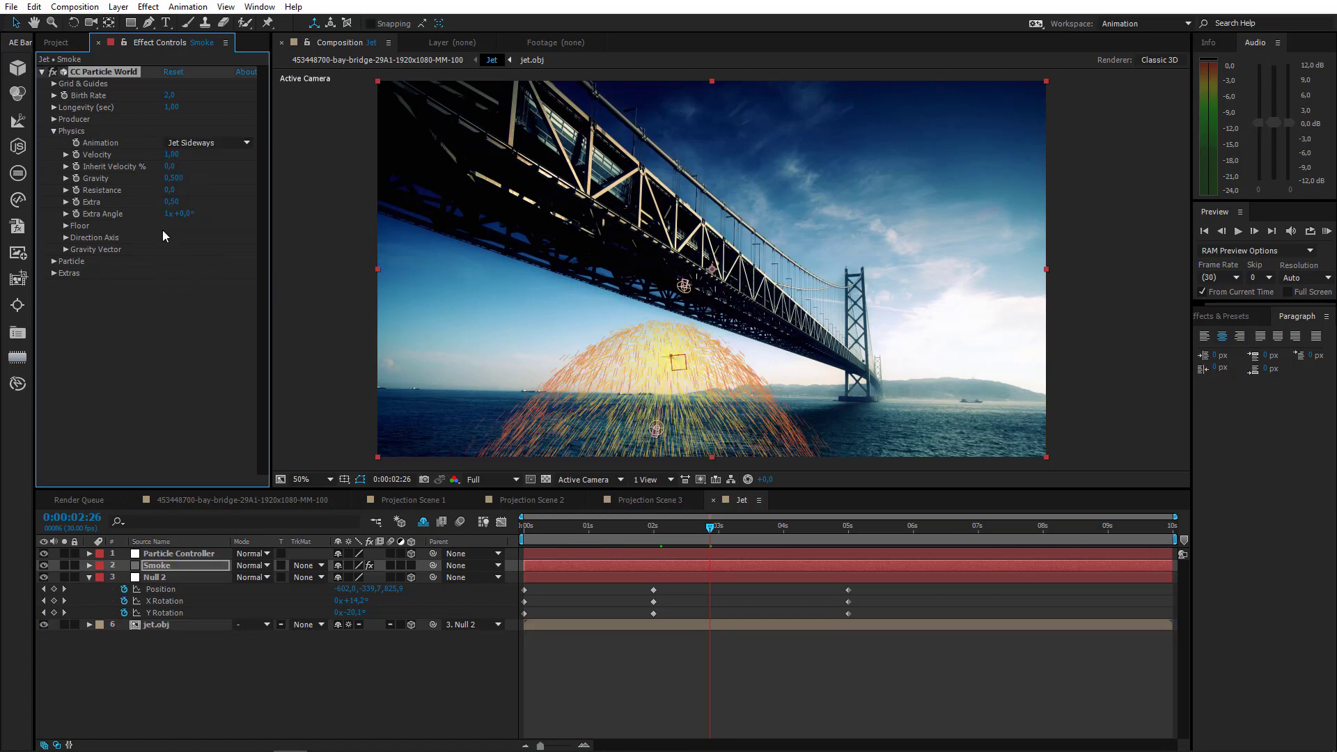
pyautogui.click(65, 249)
pyautogui.click(171, 273)
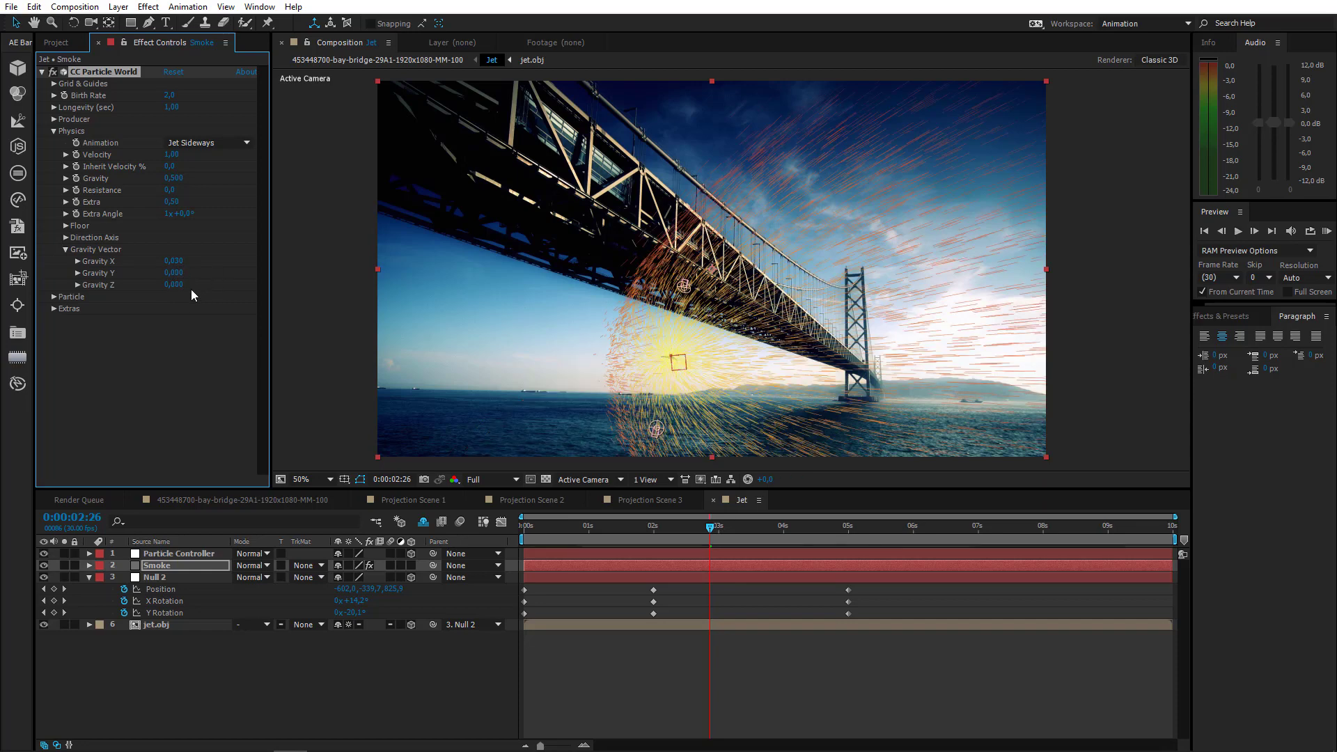
pyautogui.click(65, 250)
# Change the smoke's particle type to Faded Sphere
pyautogui.click(54, 261)
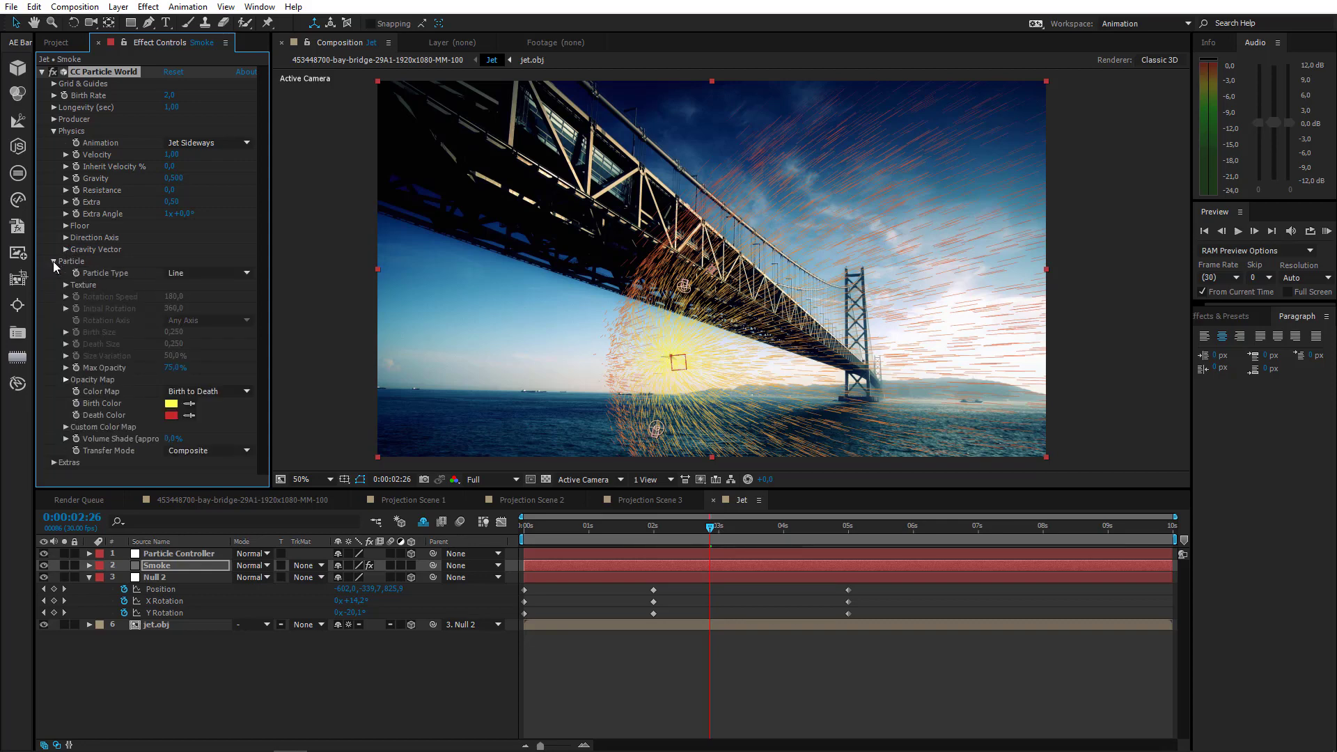
pyautogui.click(179, 275)
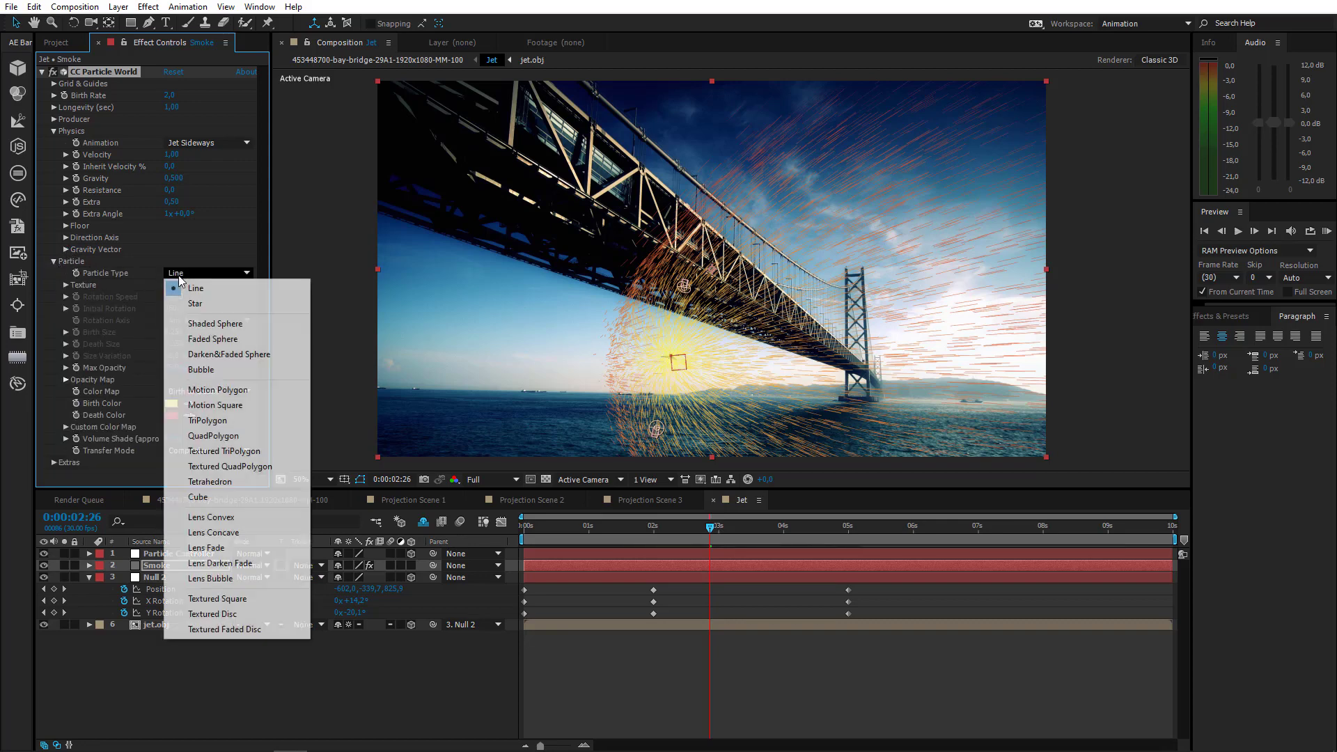
pyautogui.click(210, 339)
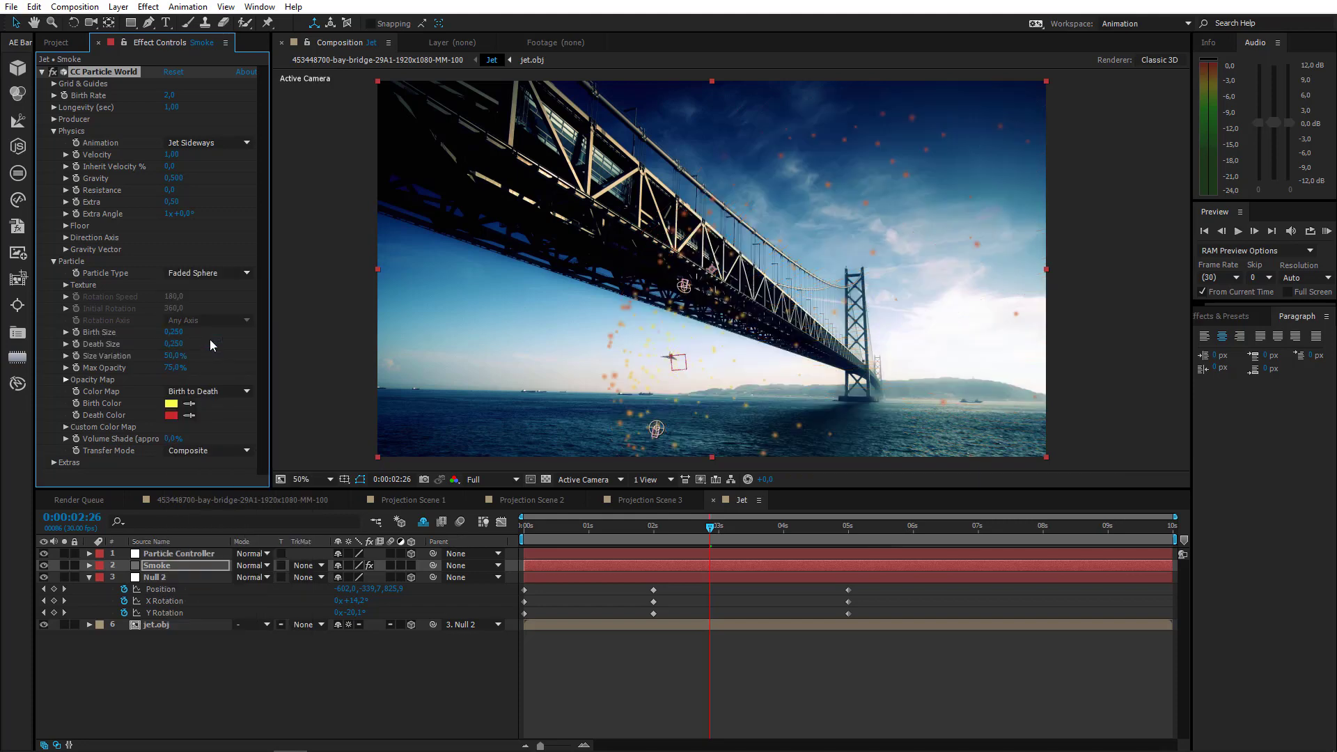
# Set both the birth color and the death color of the smoke particles to white (FFFFFF)
pyautogui.click(170, 403)
pyautogui.click(85, 397)
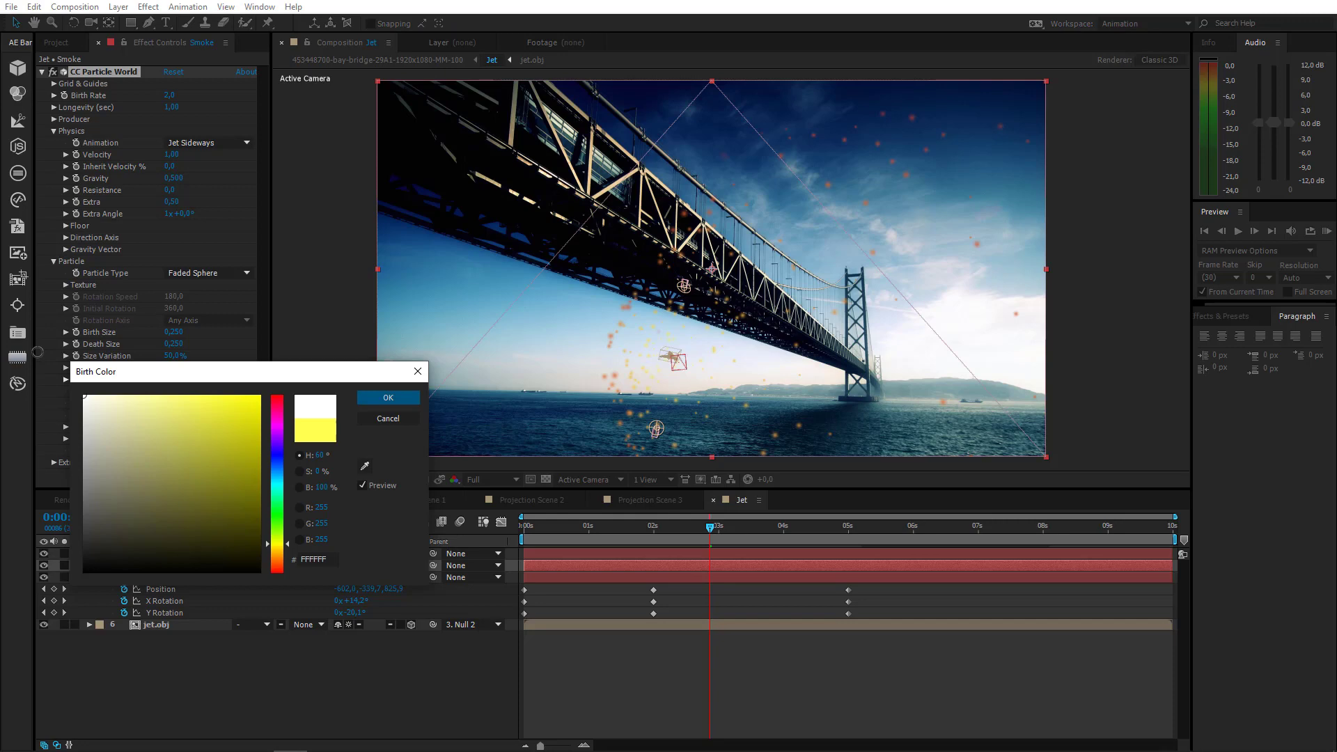
pyautogui.click(388, 398)
pyautogui.click(171, 415)
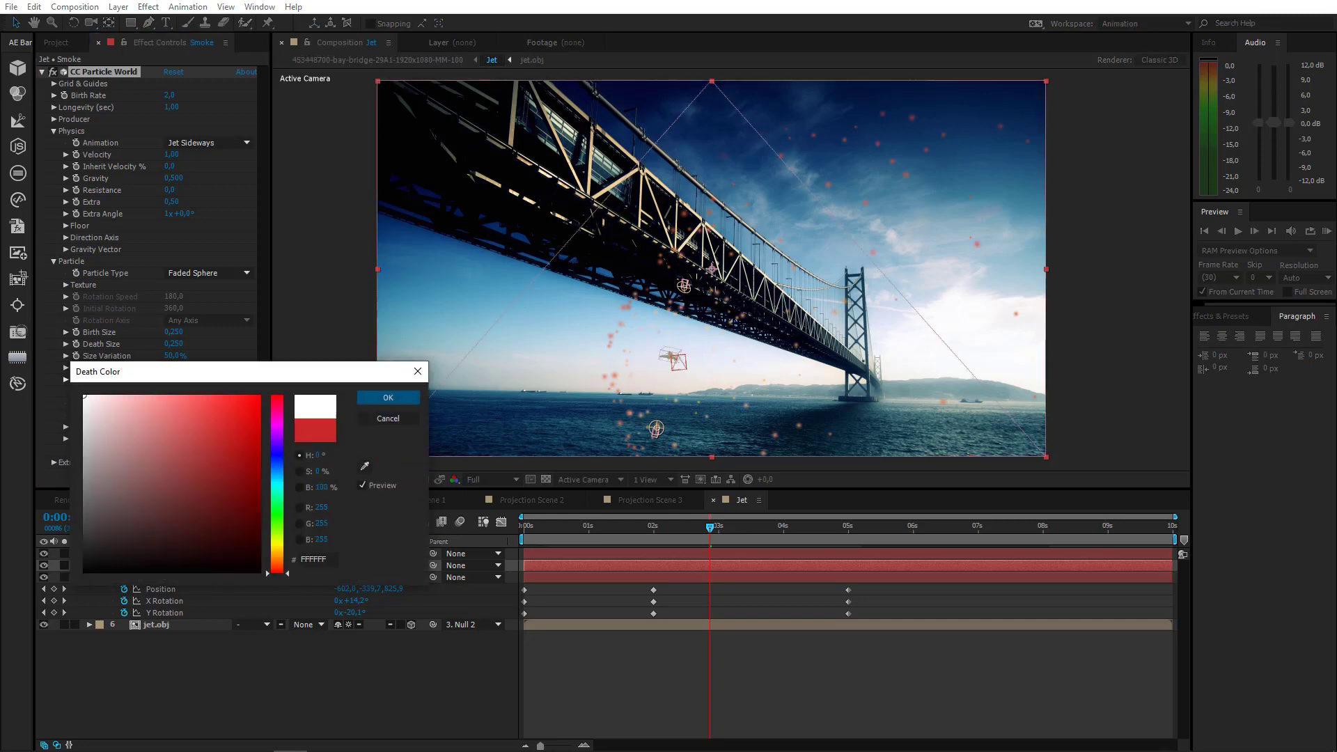
pyautogui.click(391, 400)
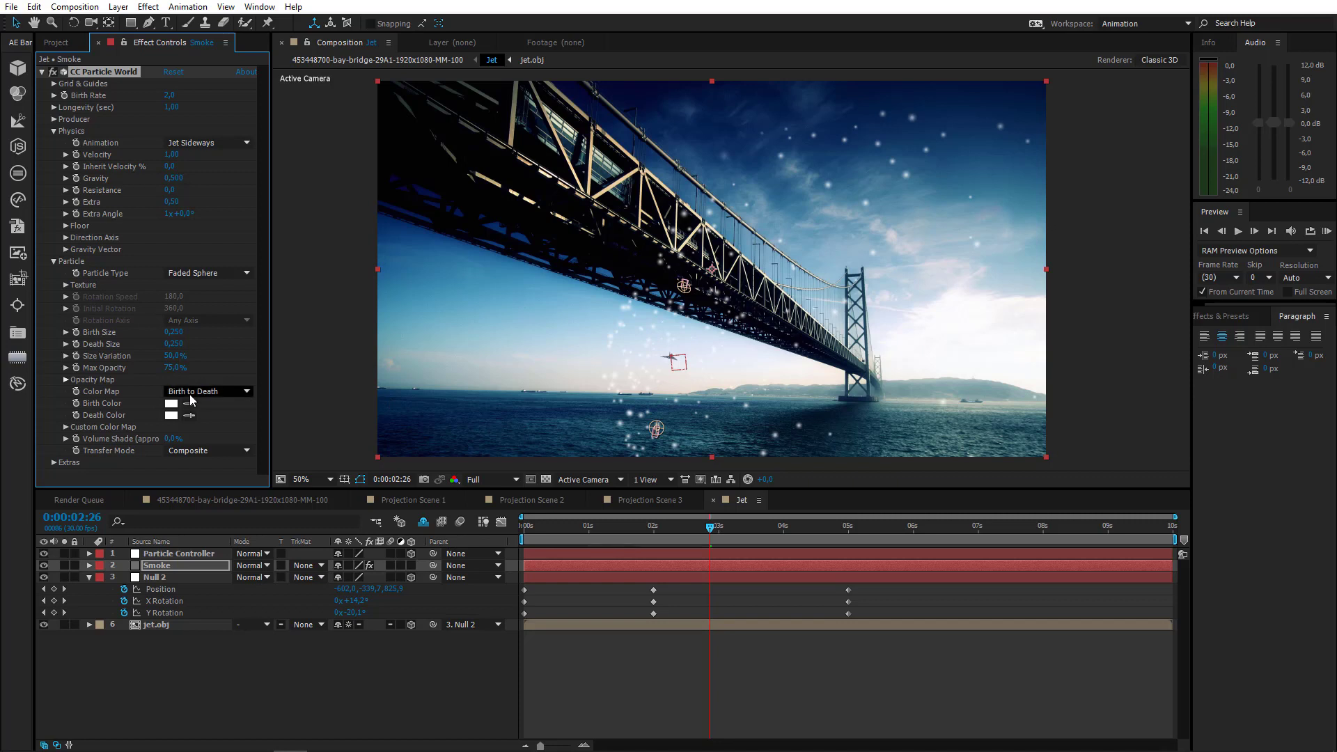
# Set the smoke particles' Velocity to 0,2 and Inherit Velocity to 380%
pyautogui.moveTo(173, 155); pyautogui.dragTo(161, 164)
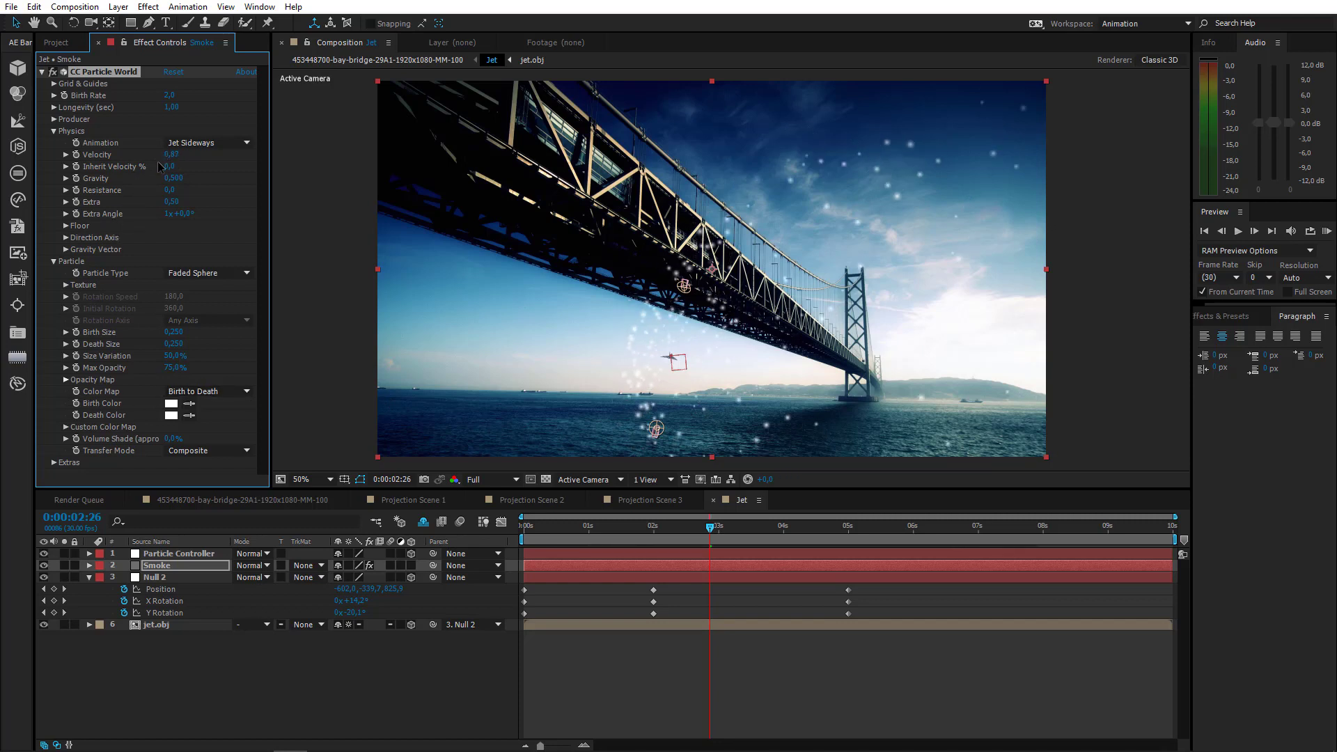
pyautogui.click(174, 155)
pyautogui.write('0,2')
pyautogui.click(214, 187)
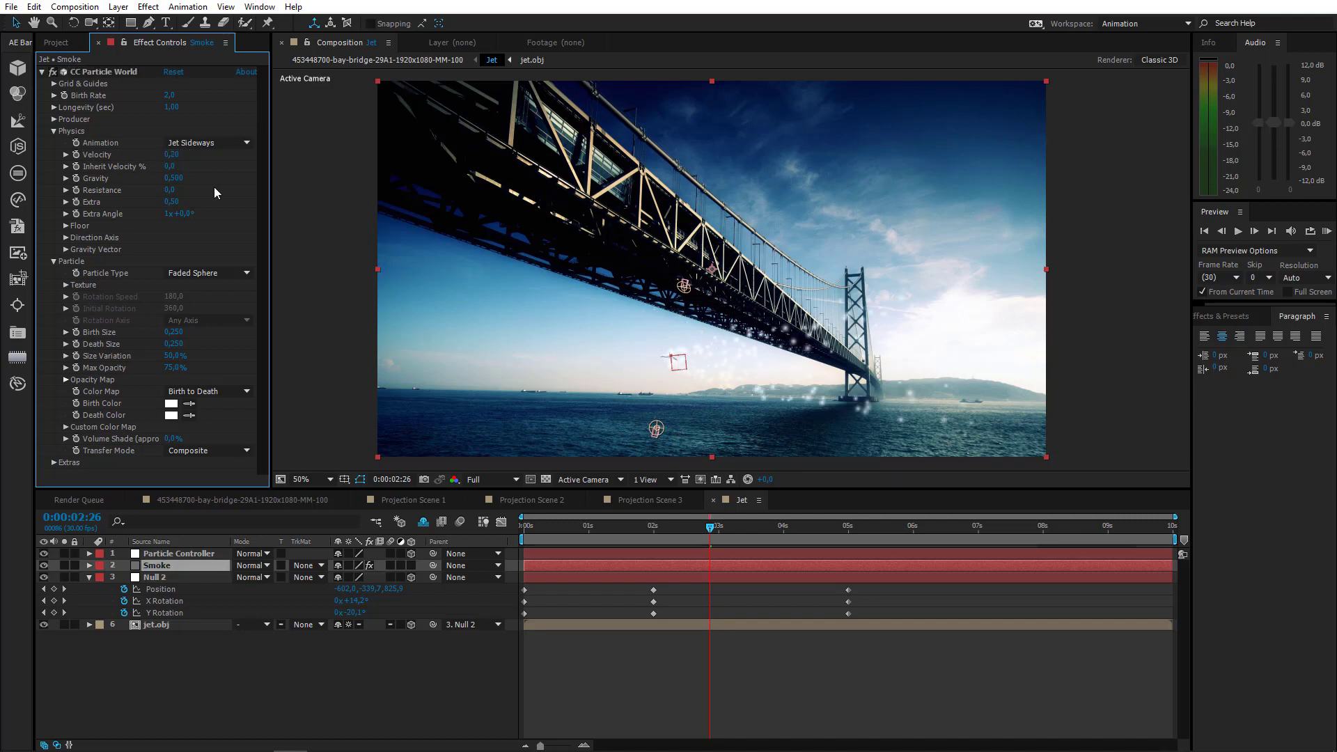
pyautogui.moveTo(169, 166); pyautogui.dragTo(330, 183)
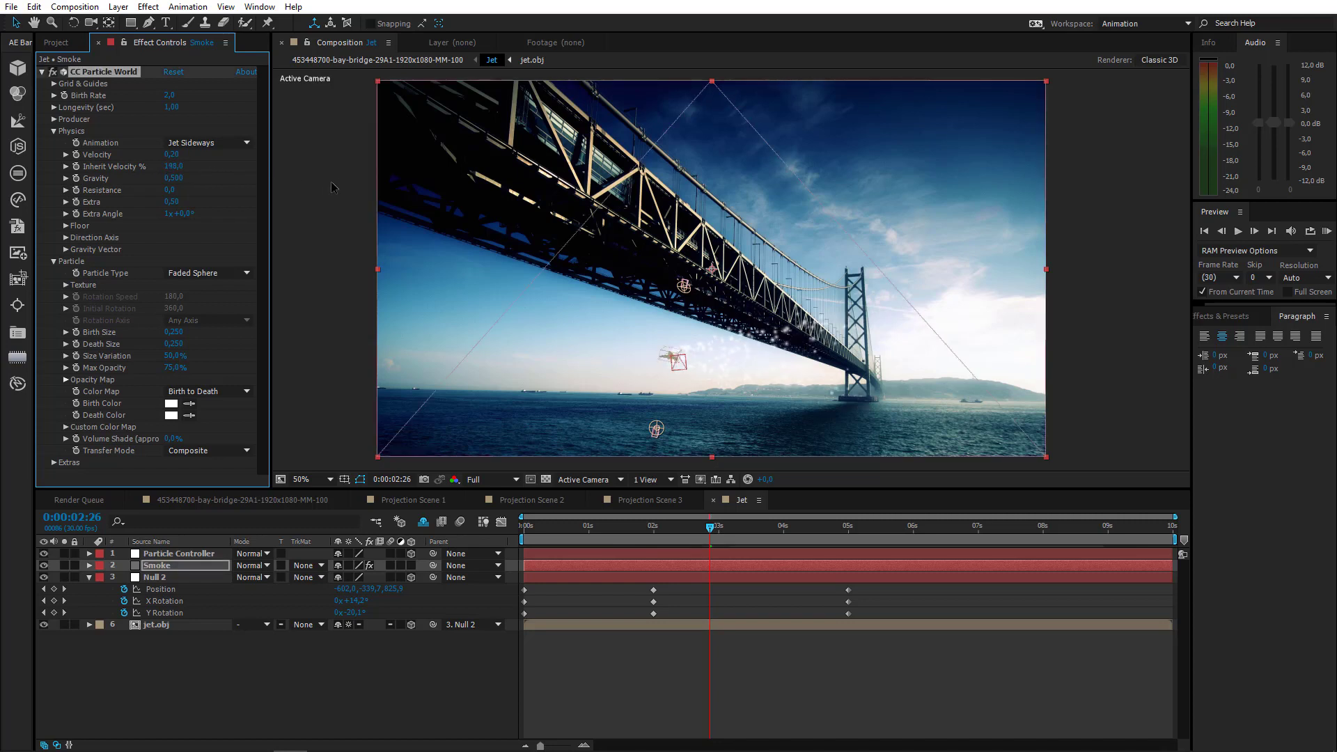
pyautogui.moveTo(172, 168); pyautogui.dragTo(204, 194)
pyautogui.click(174, 167)
pyautogui.write('380')
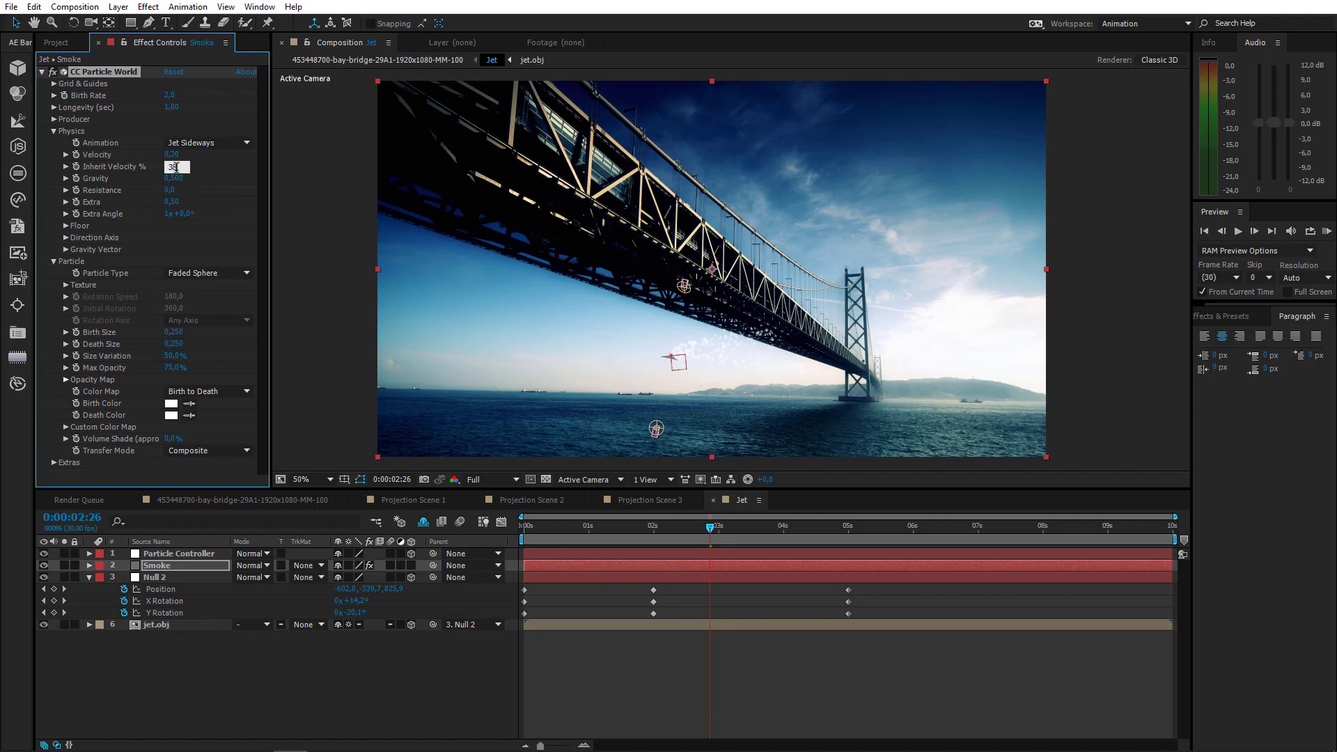
pyautogui.press('Return')
# Set the Gravity of the smoke particles to 0,05
pyautogui.click(174, 178)
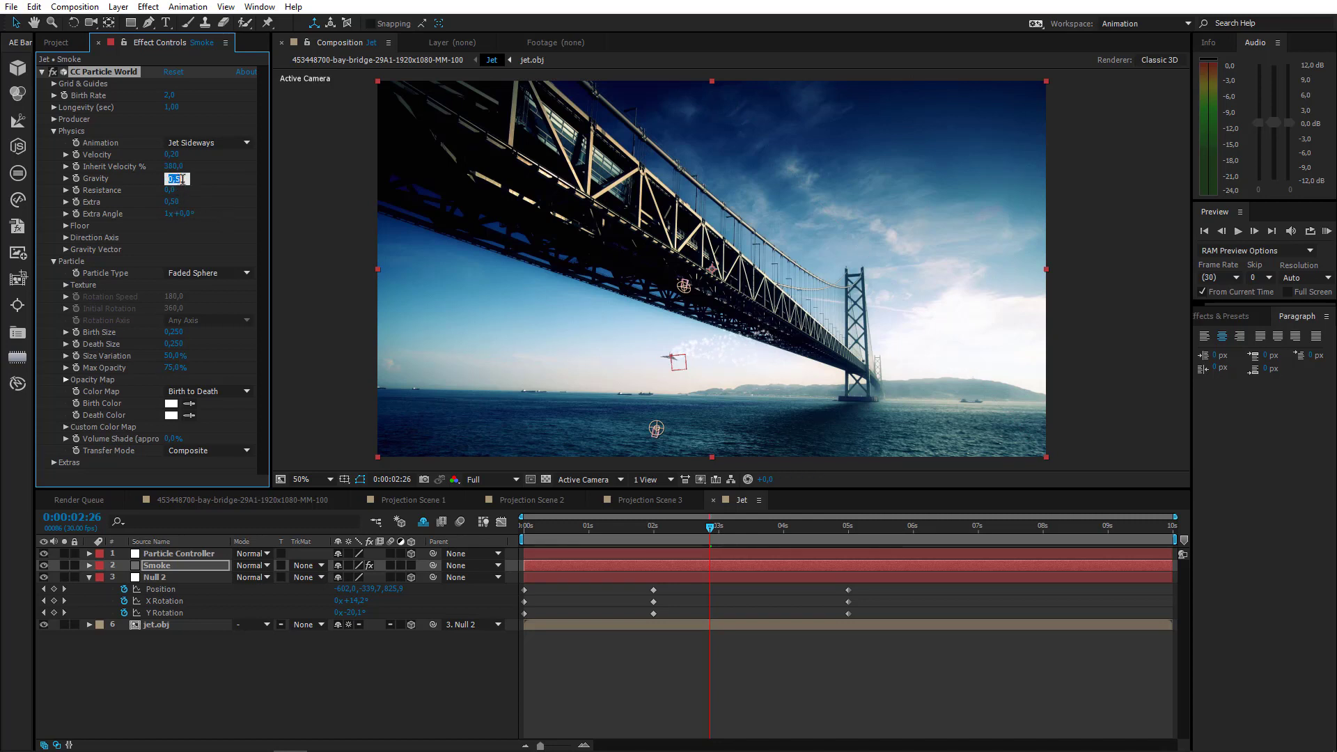
pyautogui.write('0,5')
pyautogui.moveTo(183, 180); pyautogui.dragTo(176, 187)
pyautogui.write('05')
pyautogui.press('Return')
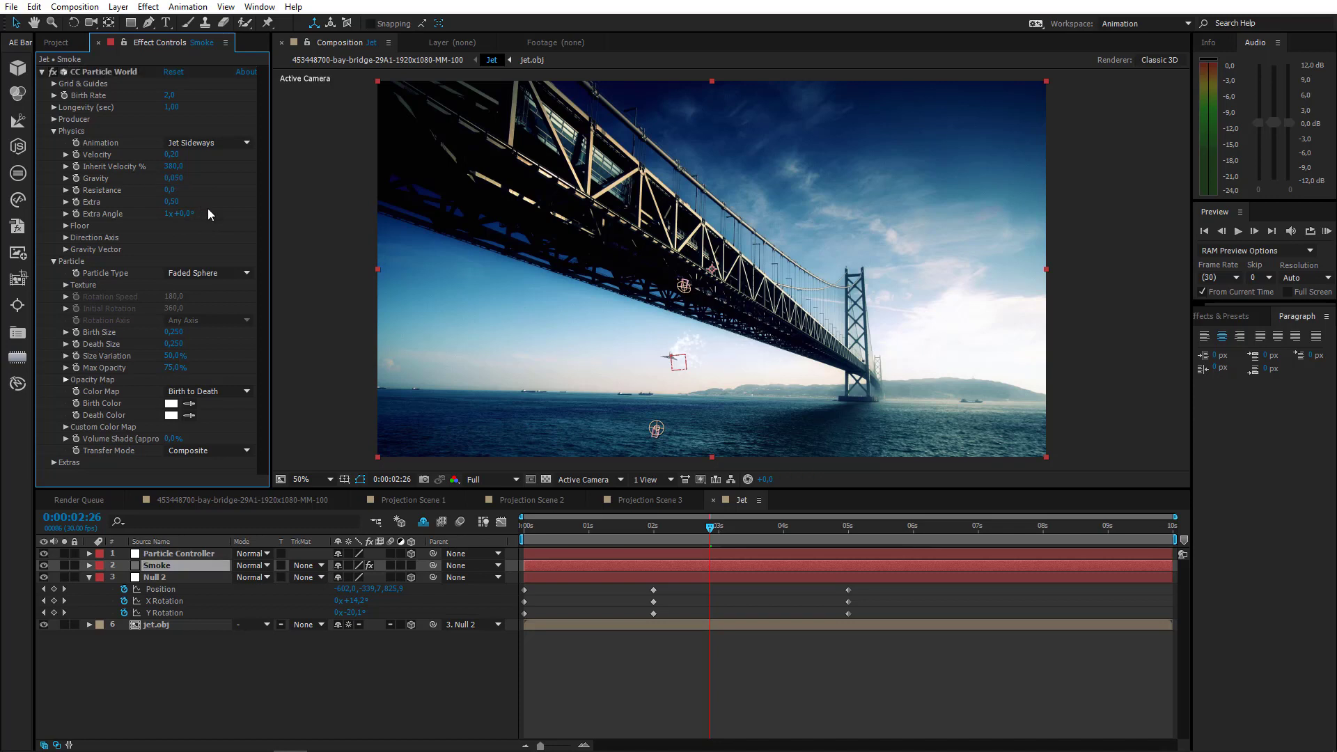
# Set the Resistance of the smoke particles to 28
pyautogui.moveTo(170, 190); pyautogui.dragTo(253, 202)
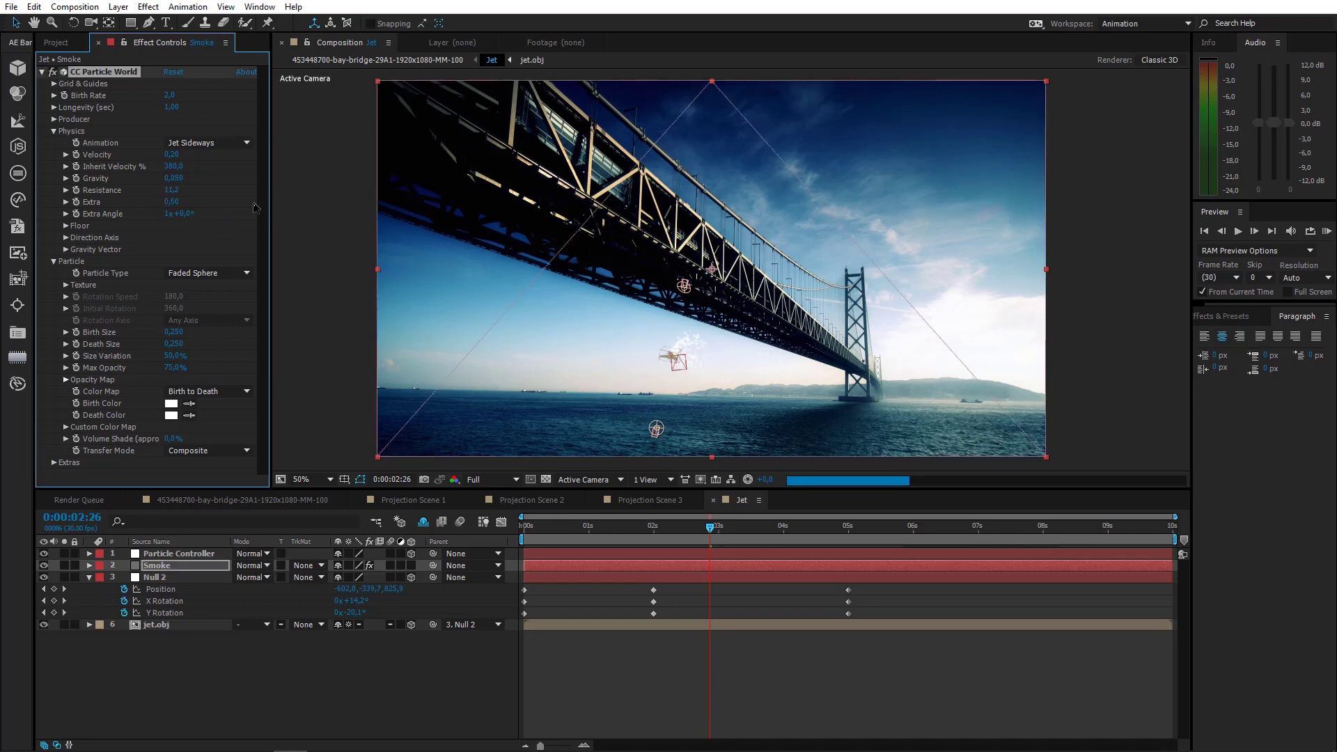
pyautogui.moveTo(170, 195)
pyautogui.mouseDown()
pyautogui.moveTo(218, 201)
pyautogui.moveTo(180, 203)
pyautogui.mouseUp()
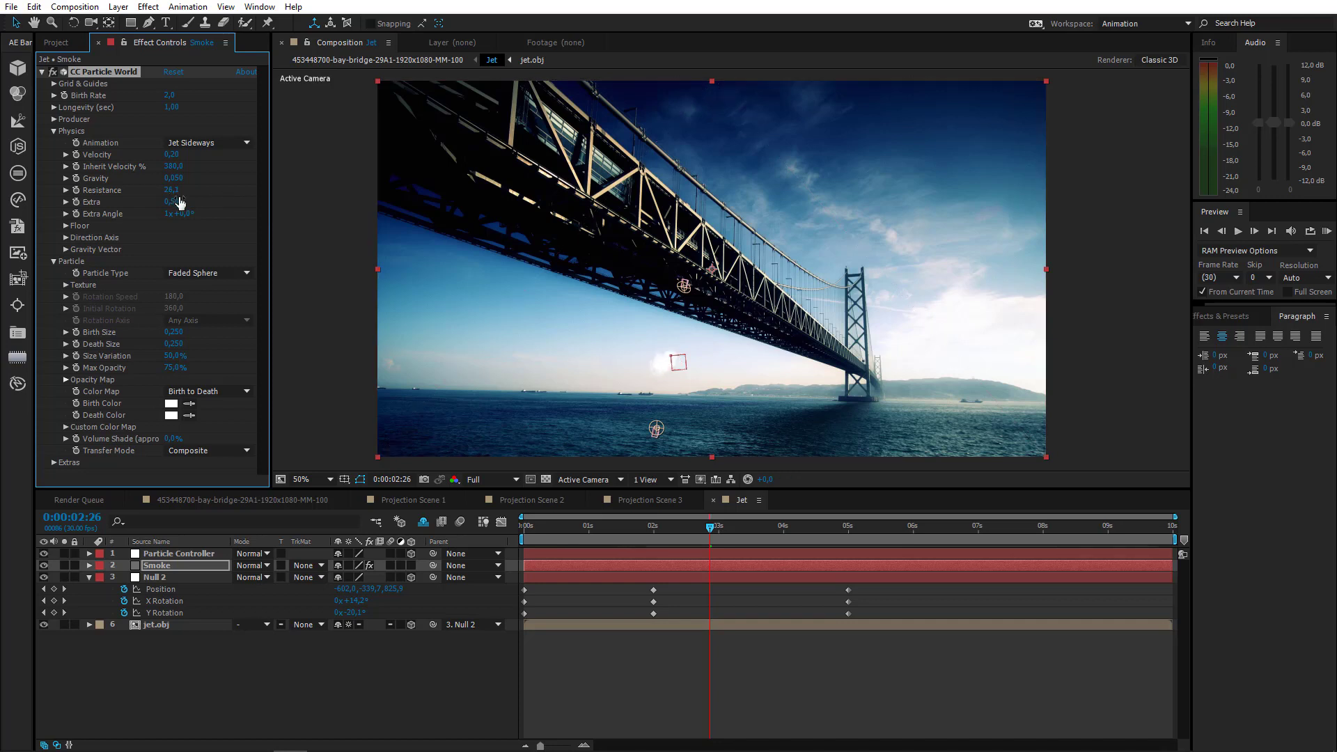
pyautogui.click(179, 191)
pyautogui.write('28')
pyautogui.press('Return')
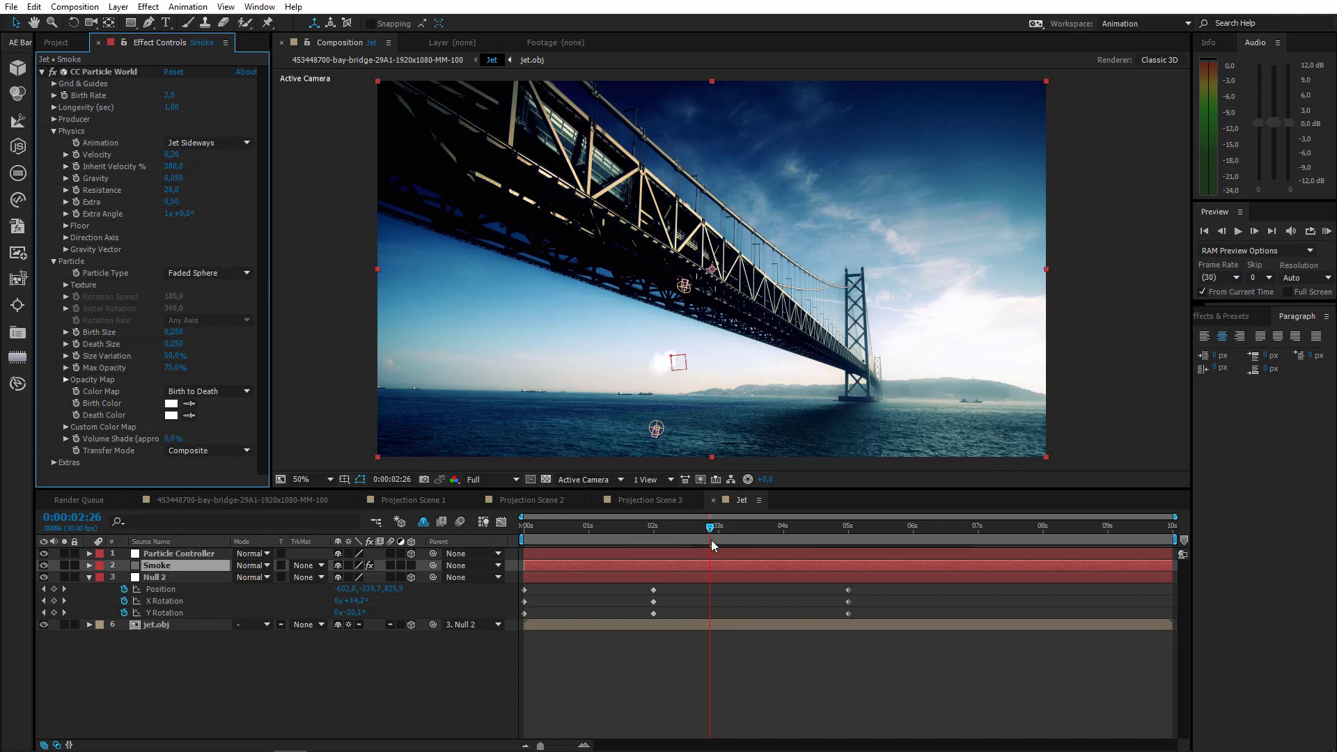
# Move the current time to 0:00:03:29 and set the particles' Birth Size to 0,13
pyautogui.moveTo(711, 540); pyautogui.dragTo(783, 537)
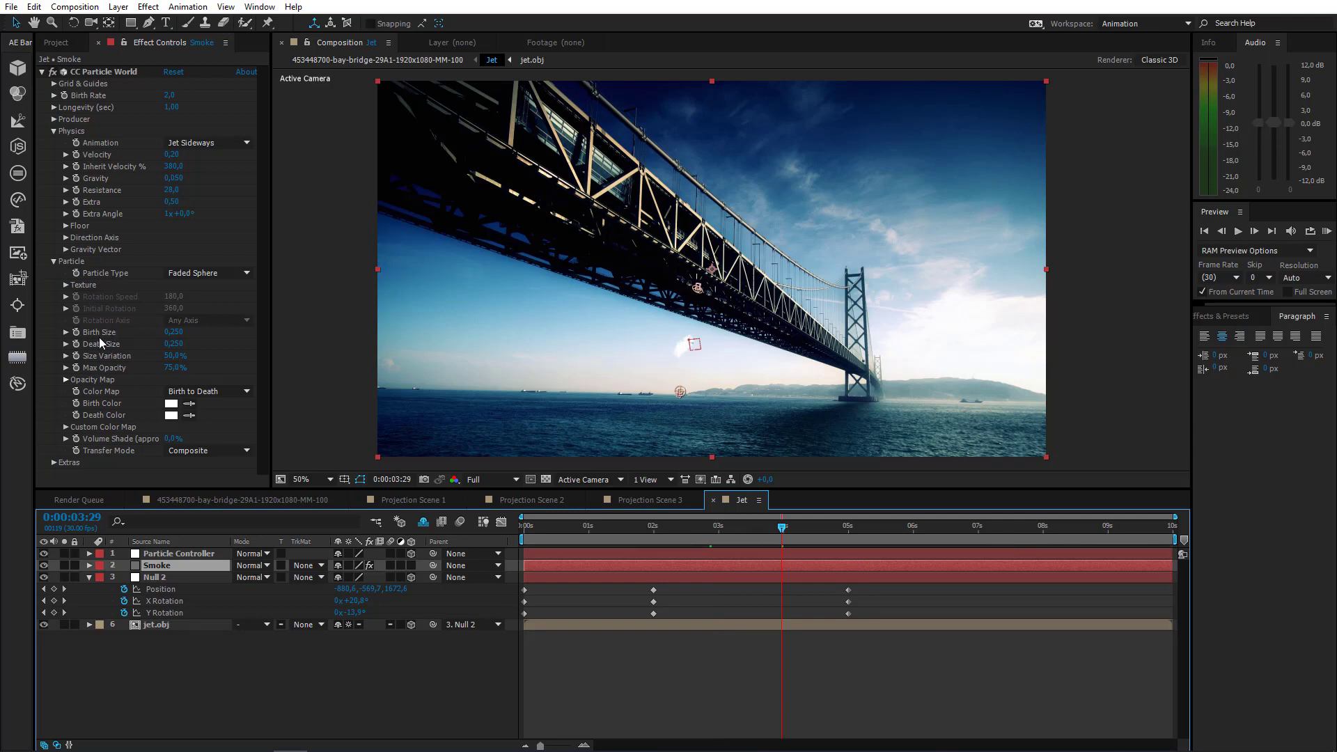
pyautogui.click(173, 333)
pyautogui.write('0,13')
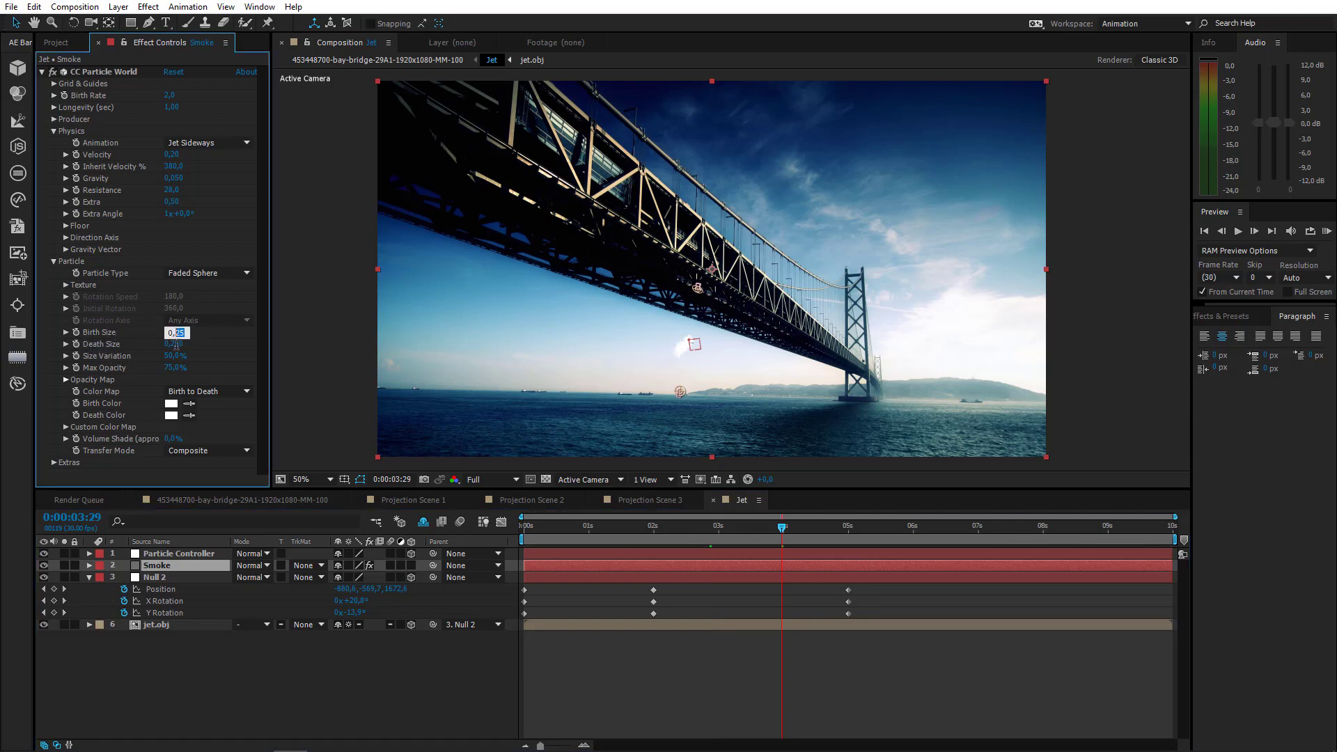
pyautogui.press('Return')
# Set the particles' Size Variation to 80% and their Transfer Mode to Screen
pyautogui.click(175, 356)
pyautogui.write('100')
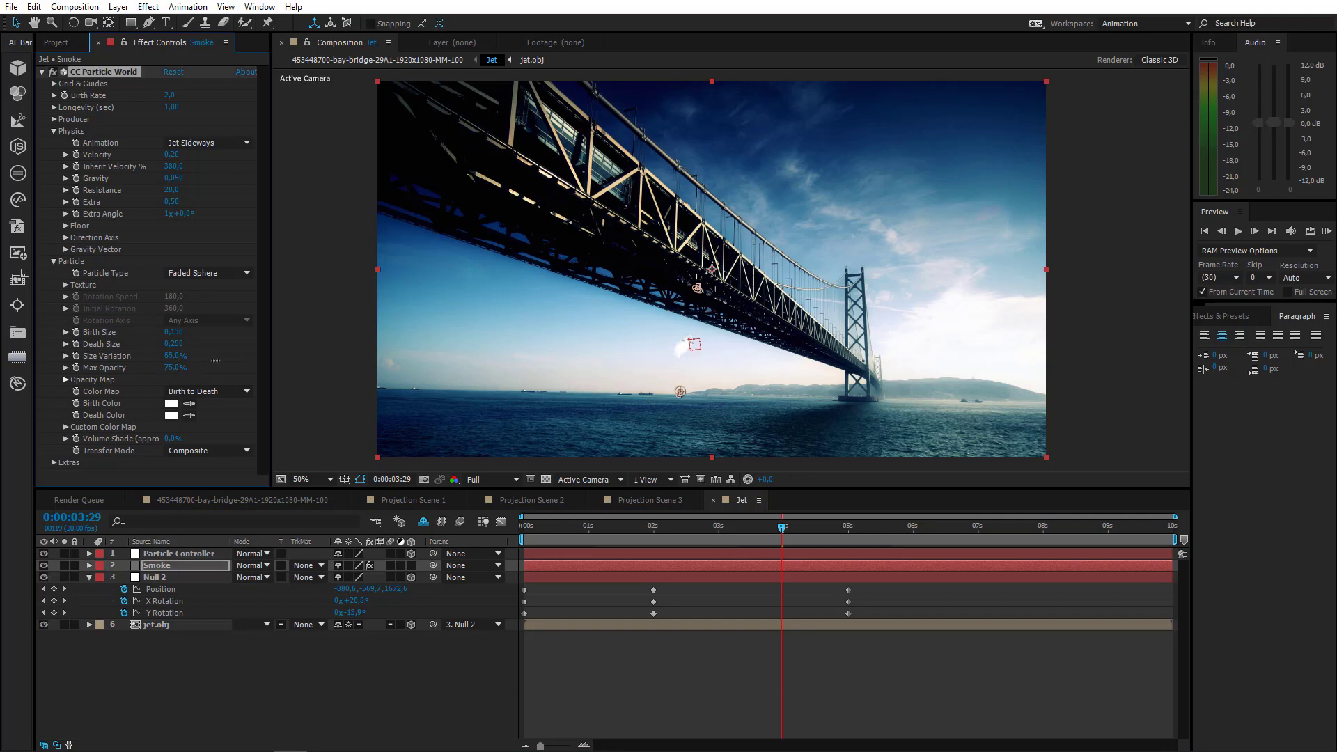
pyautogui.press('Return')
pyautogui.click(176, 356)
pyautogui.write('80')
pyautogui.press('Return')
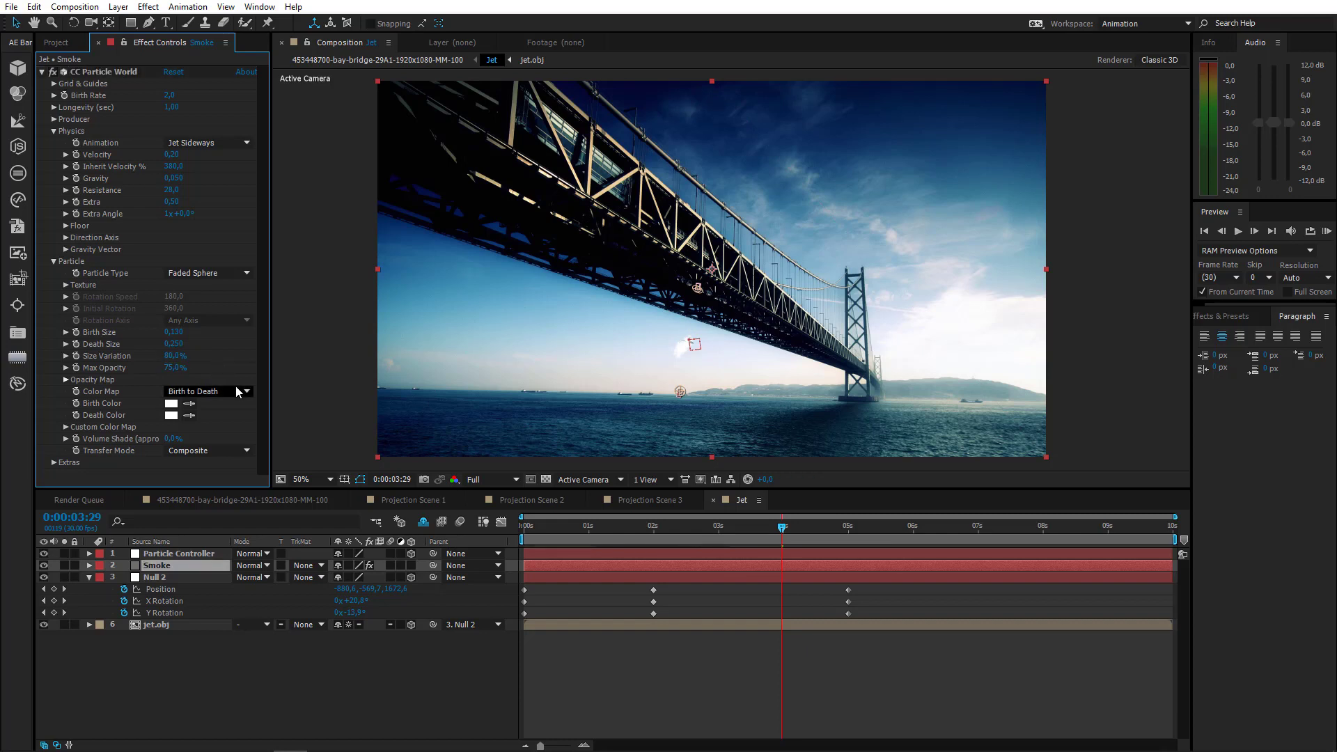
pyautogui.click(206, 449)
pyautogui.click(209, 482)
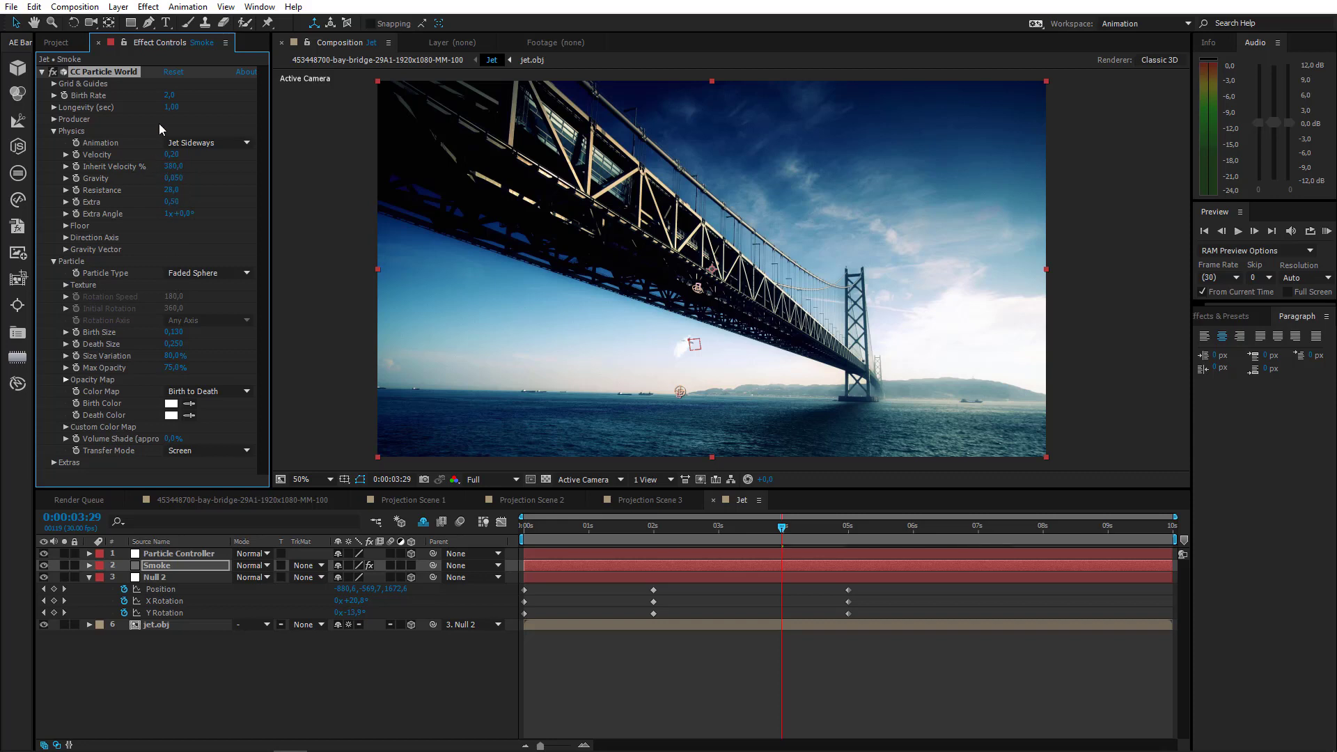
# Set the smoke's Birth Rate to 17 and its Longevity to 6 seconds
pyautogui.click(170, 97)
pyautogui.write('17')
pyautogui.press('Return')
pyautogui.click(171, 107)
pyautogui.write('6')
pyautogui.press('Return')
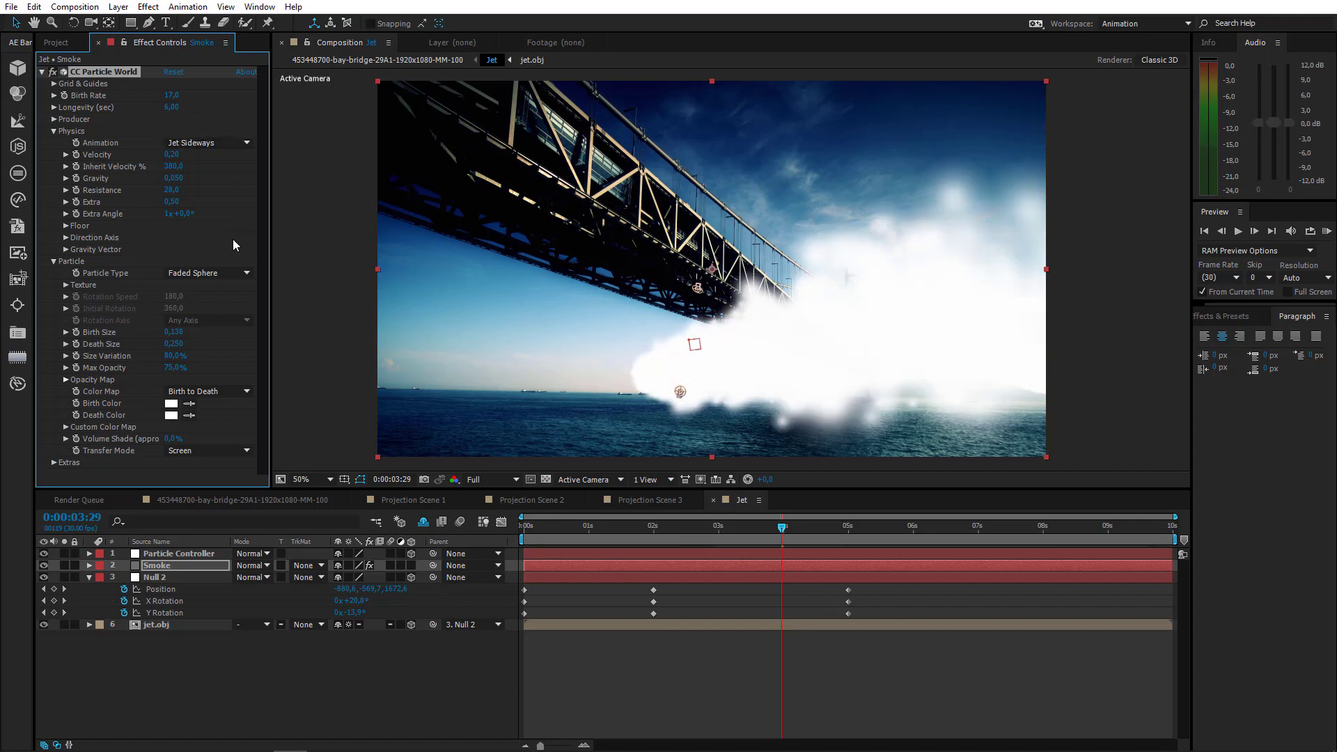
# Set the particles' Max Opacity to 5% and Volume Shade to 100%
pyautogui.click(174, 368)
pyautogui.write('5')
pyautogui.press('Return')
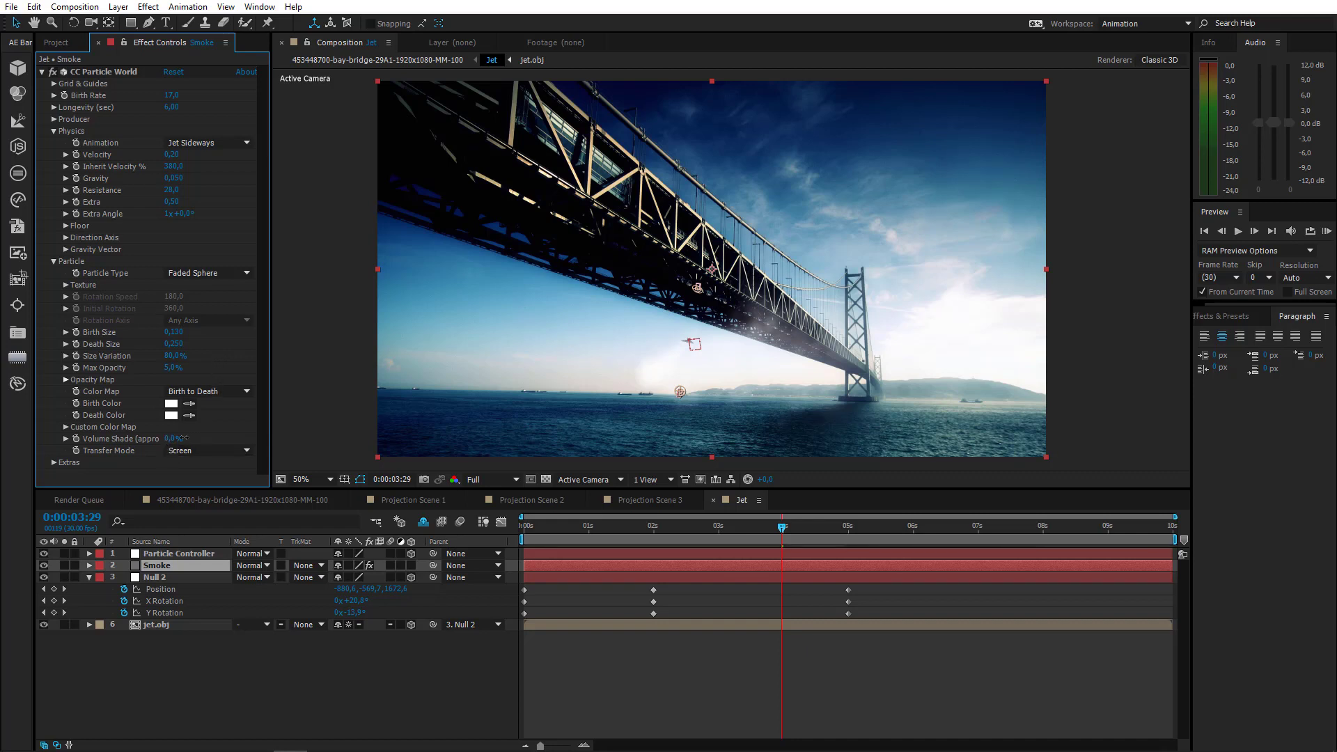
pyautogui.moveTo(184, 438); pyautogui.dragTo(274, 450)
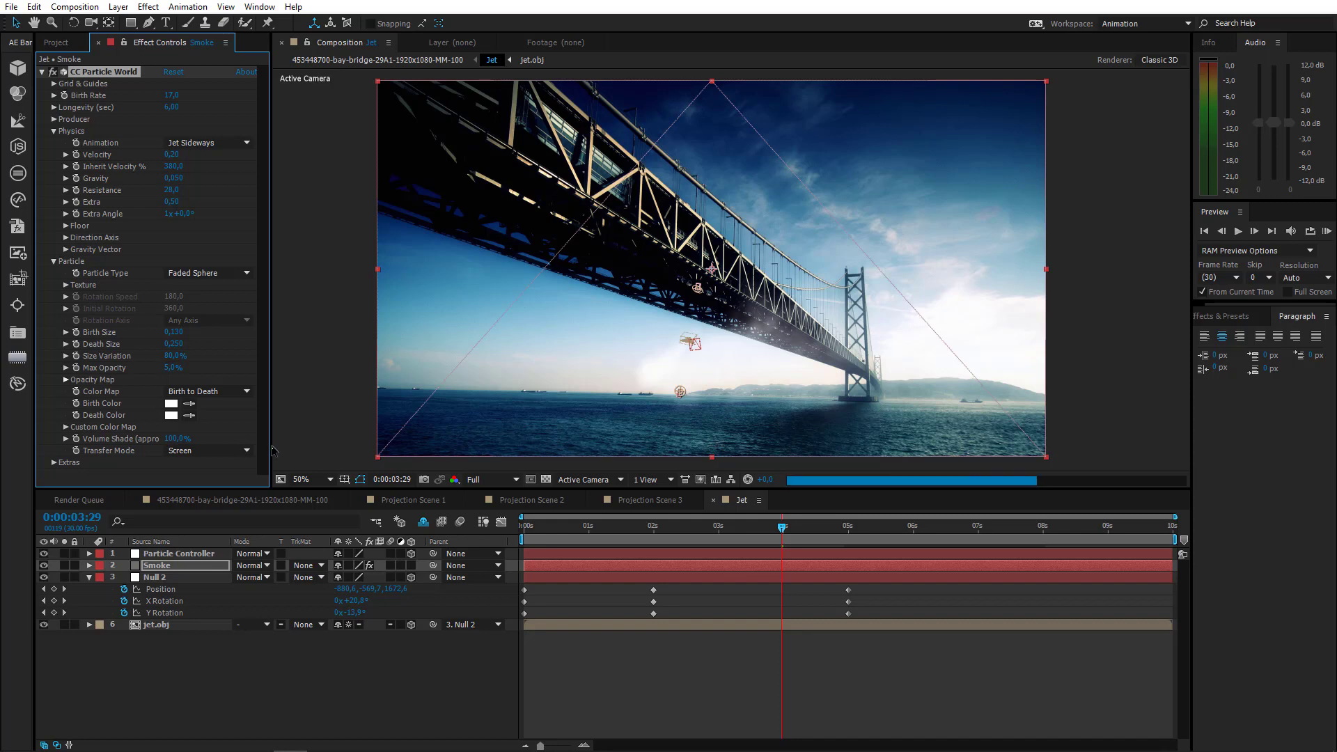
# At 0:00:04:17, set the producer's Radius X and Radius Y to 0 and Radius Z to 0,02
pyautogui.click(820, 528)
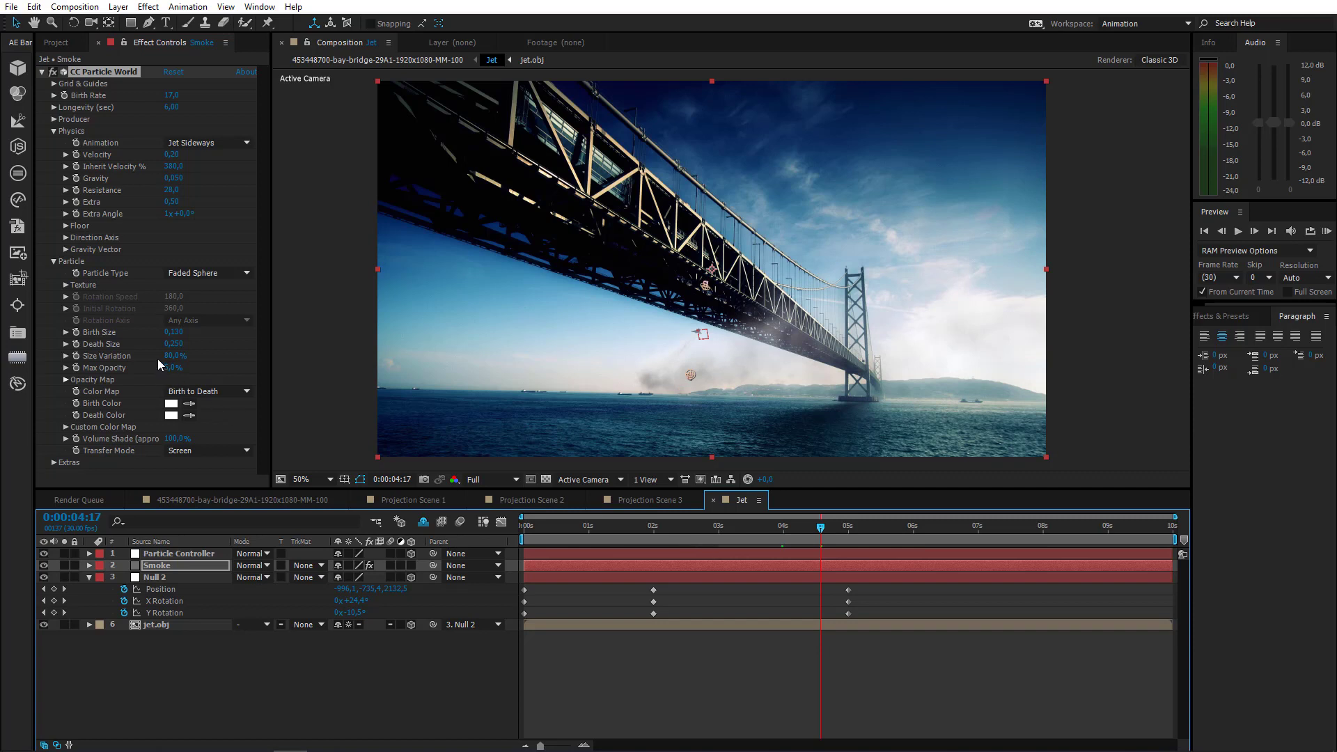
pyautogui.click(57, 121)
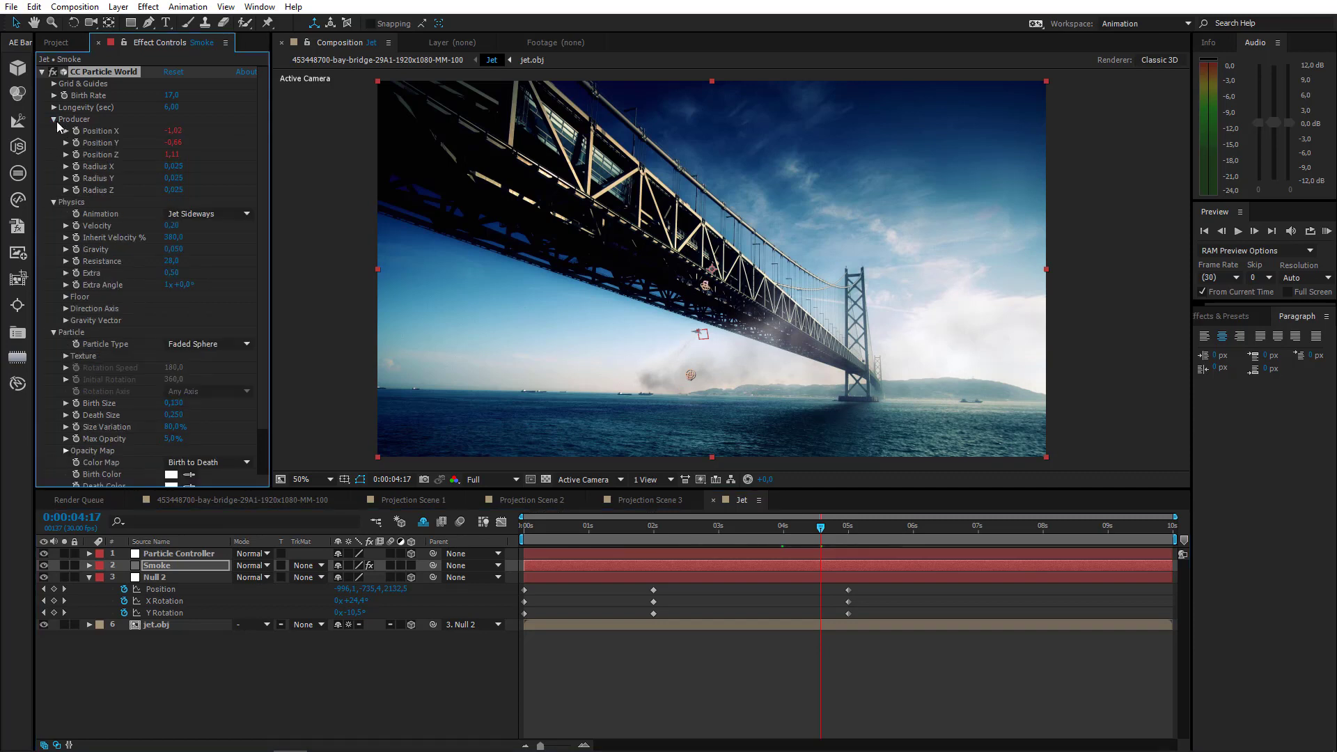
pyautogui.click(176, 167)
pyautogui.write('0')
pyautogui.press('Return')
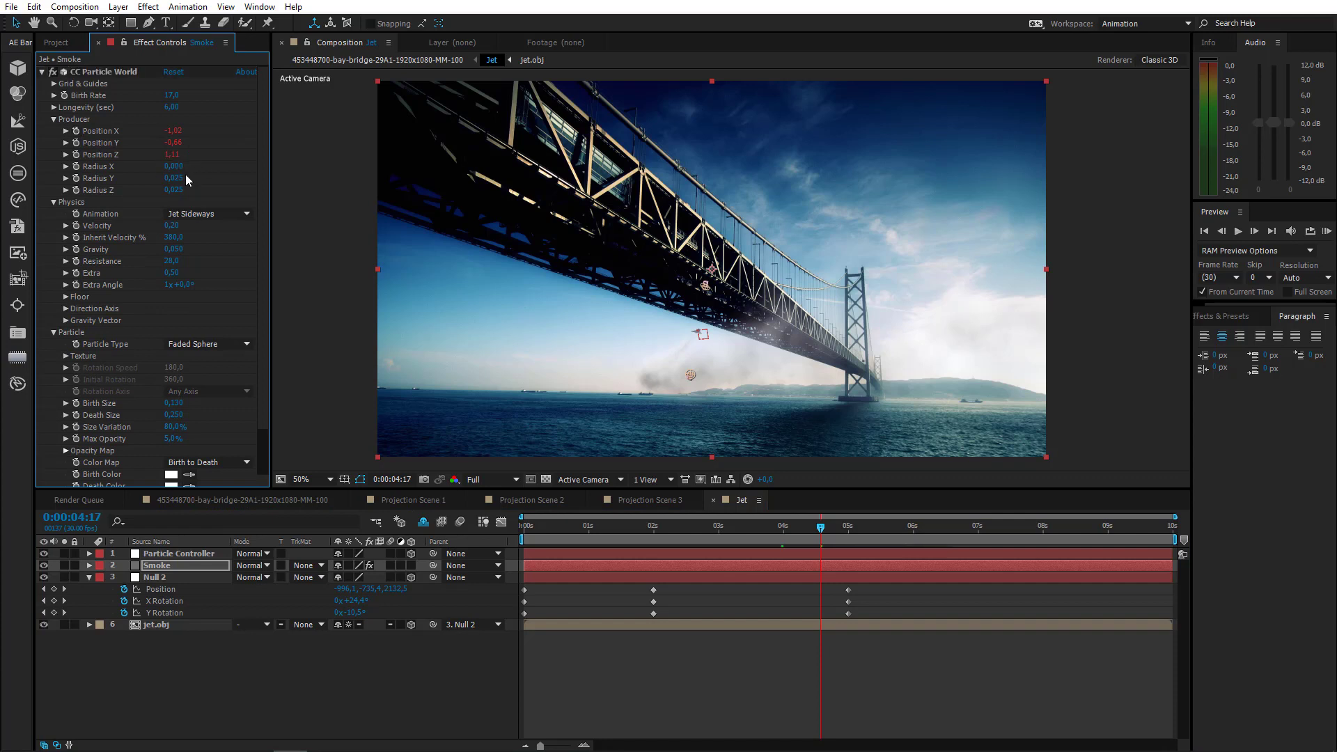
pyautogui.click(174, 179)
pyautogui.write('0')
pyautogui.press('Return')
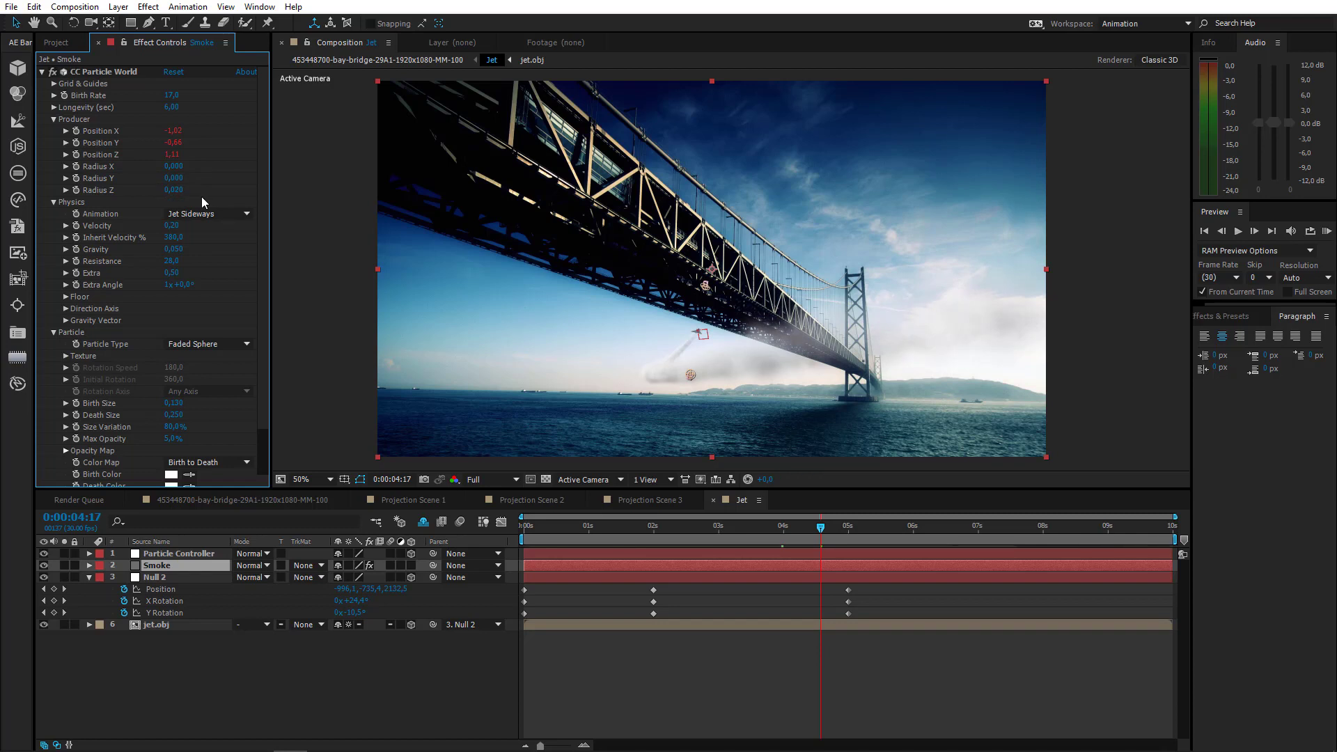
# Set the smoke particles' Extra to 0 and Velocity to 0,17
pyautogui.click(171, 226)
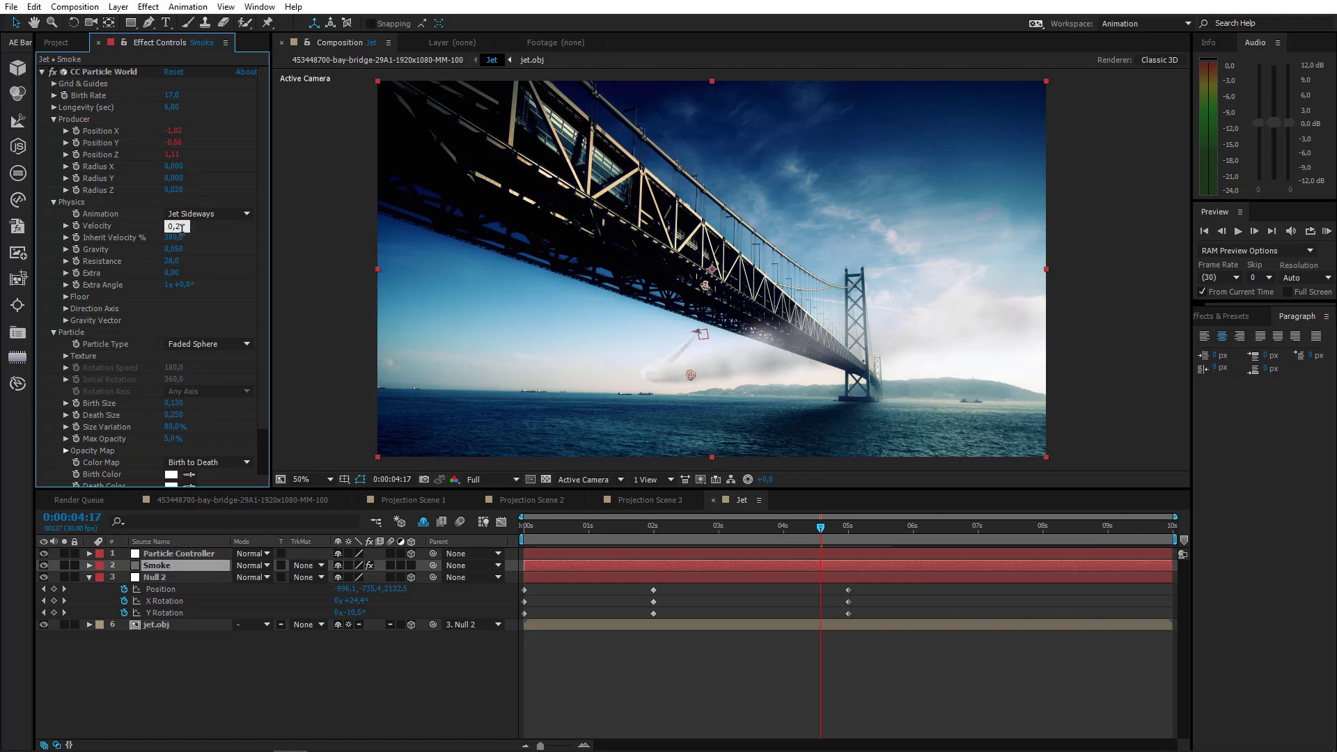
pyautogui.press('Return')
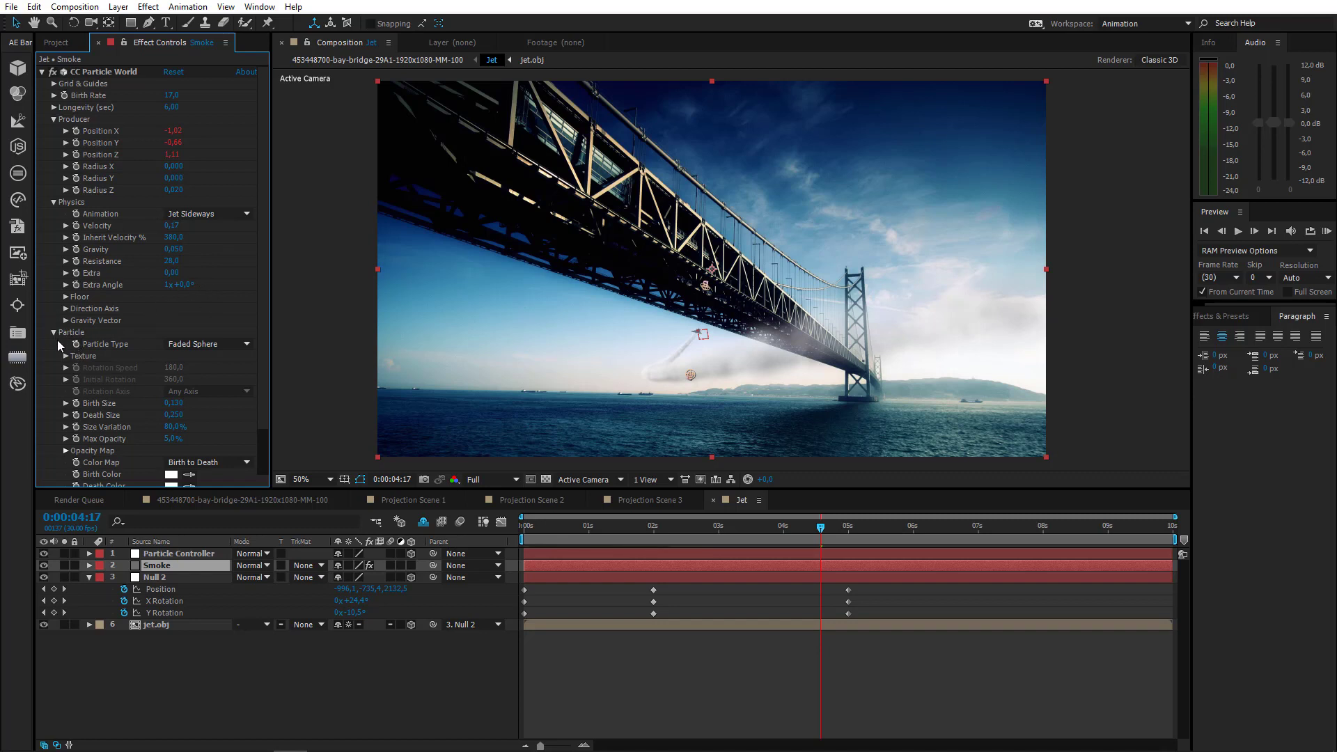
# Redraw the smoke particles' Opacity Map at nearly full opacity across their whole lifetime and set Resistance to 30
pyautogui.scroll(-2, 57, 340)
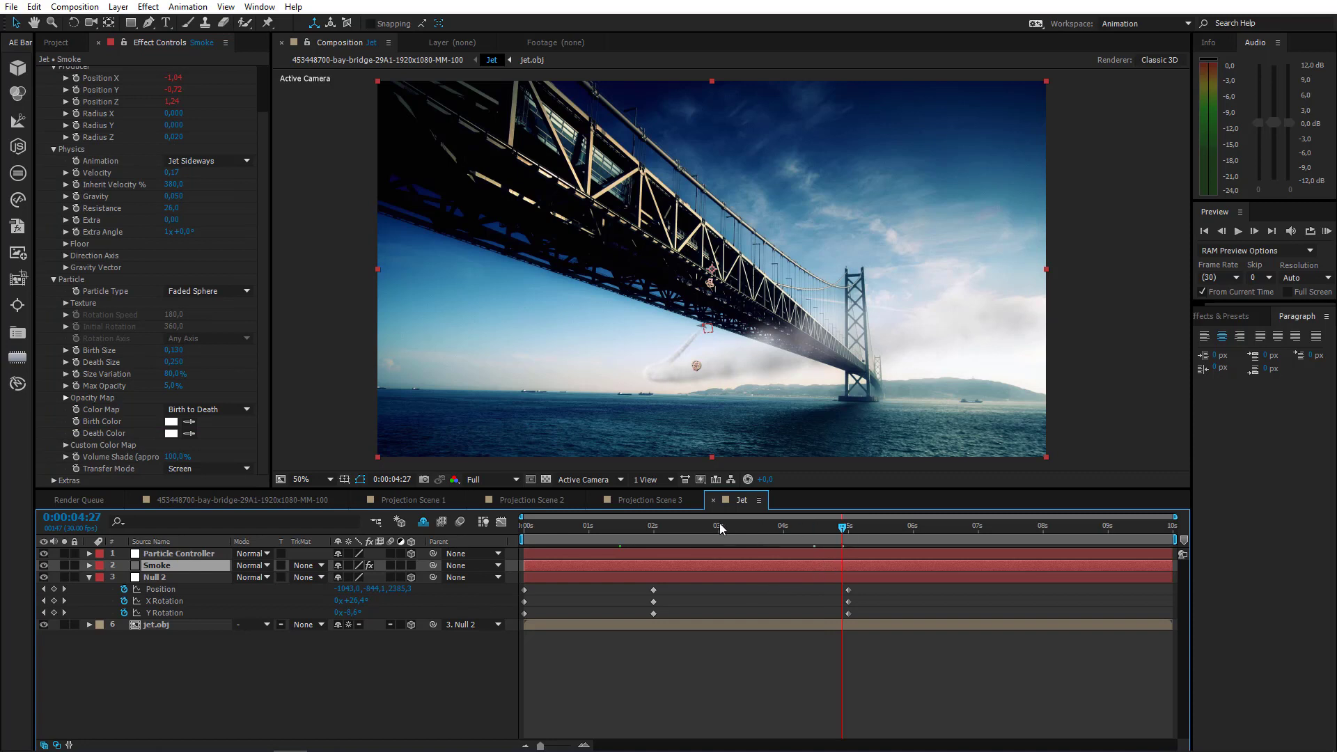
pyautogui.moveTo(722, 530); pyautogui.dragTo(776, 531)
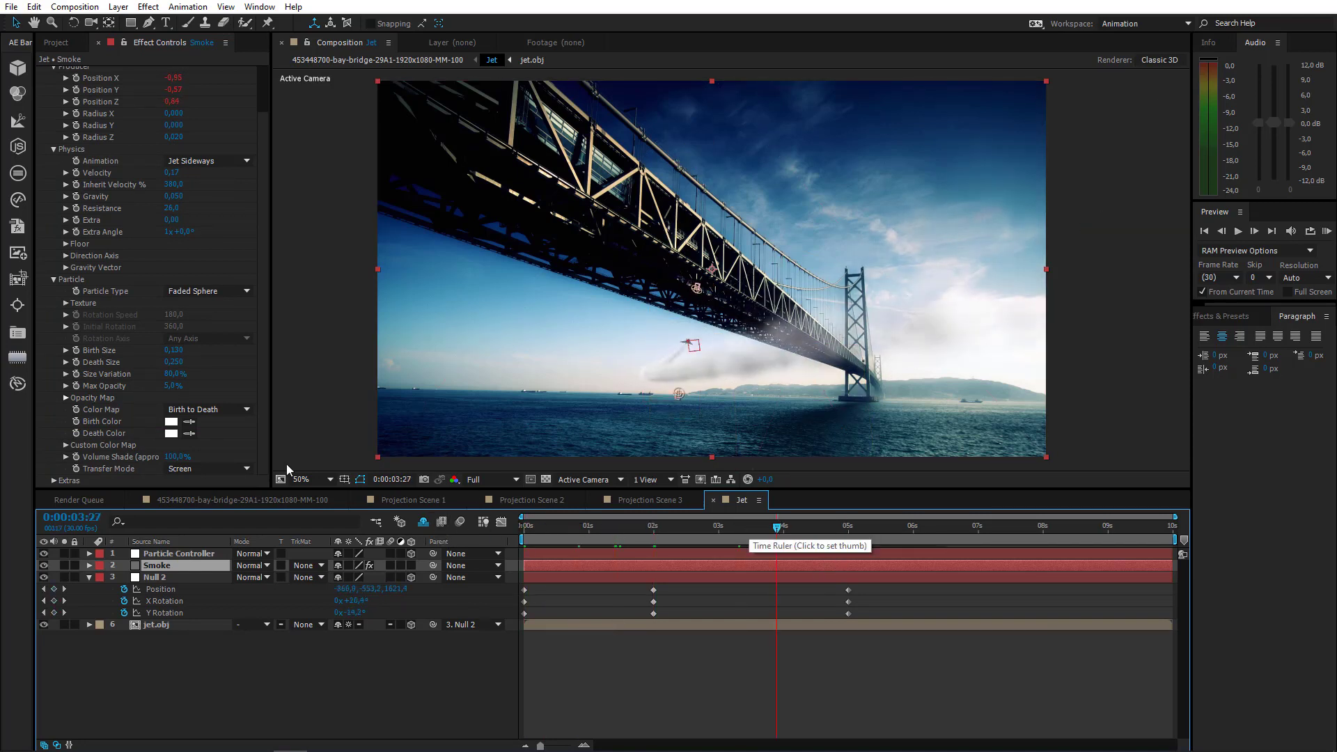
pyautogui.click(66, 399)
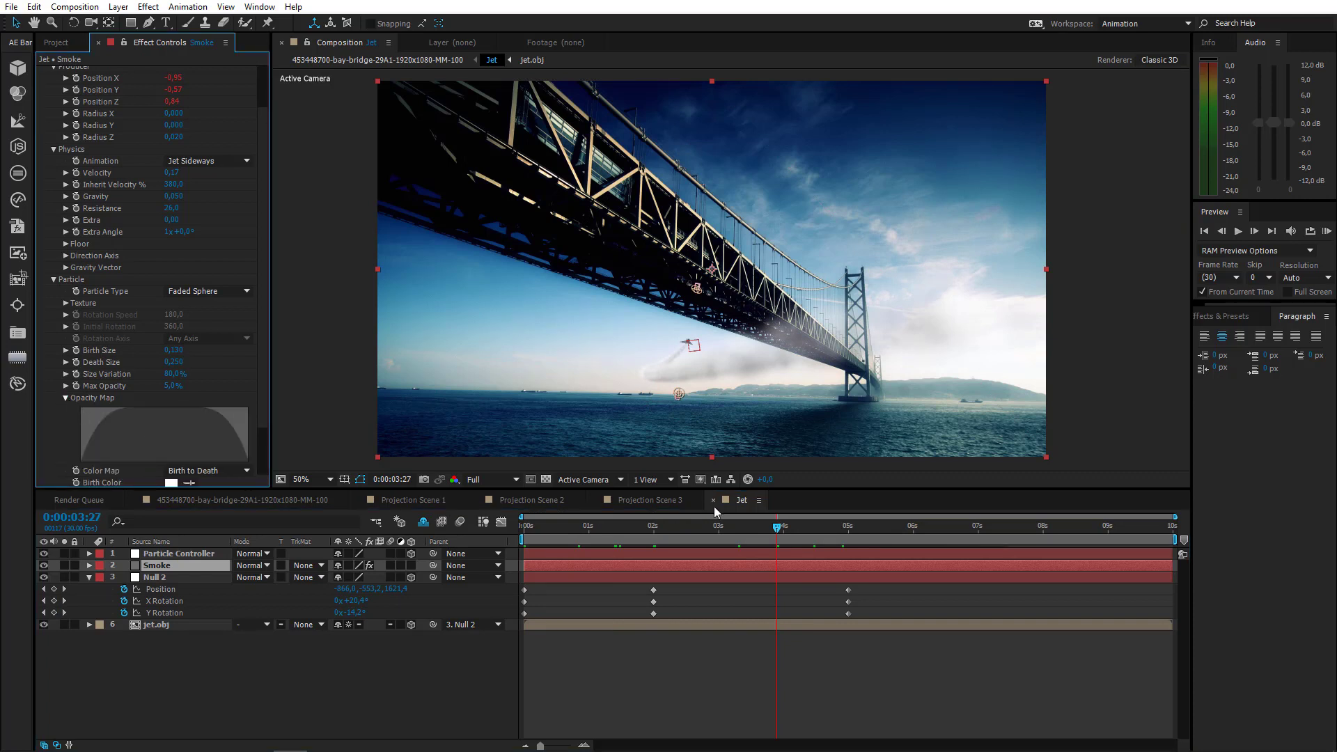
pyautogui.click(808, 531)
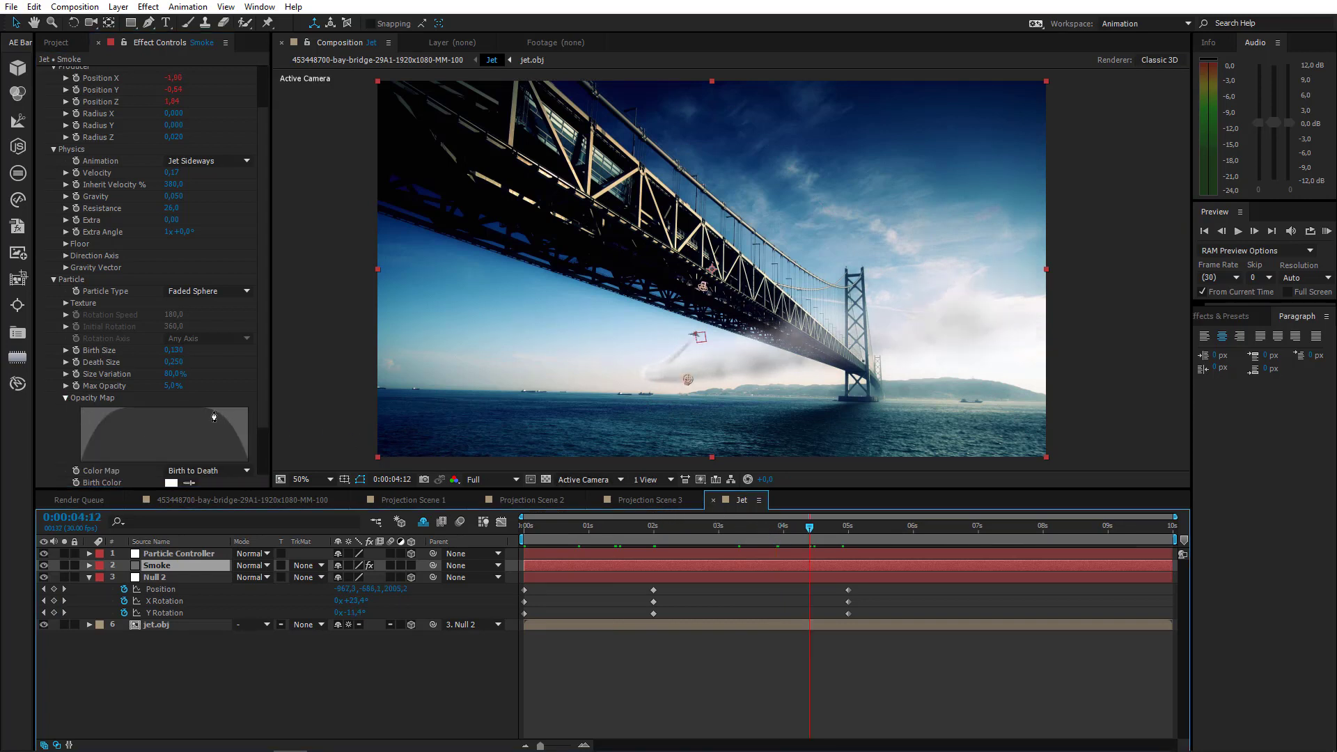
pyautogui.moveTo(214, 417)
pyautogui.mouseDown()
pyautogui.moveTo(255, 415)
pyautogui.moveTo(204, 413)
pyautogui.moveTo(239, 411)
pyautogui.moveTo(217, 433)
pyautogui.moveTo(69, 417)
pyautogui.moveTo(112, 416)
pyautogui.moveTo(84, 412)
pyautogui.mouseUp()
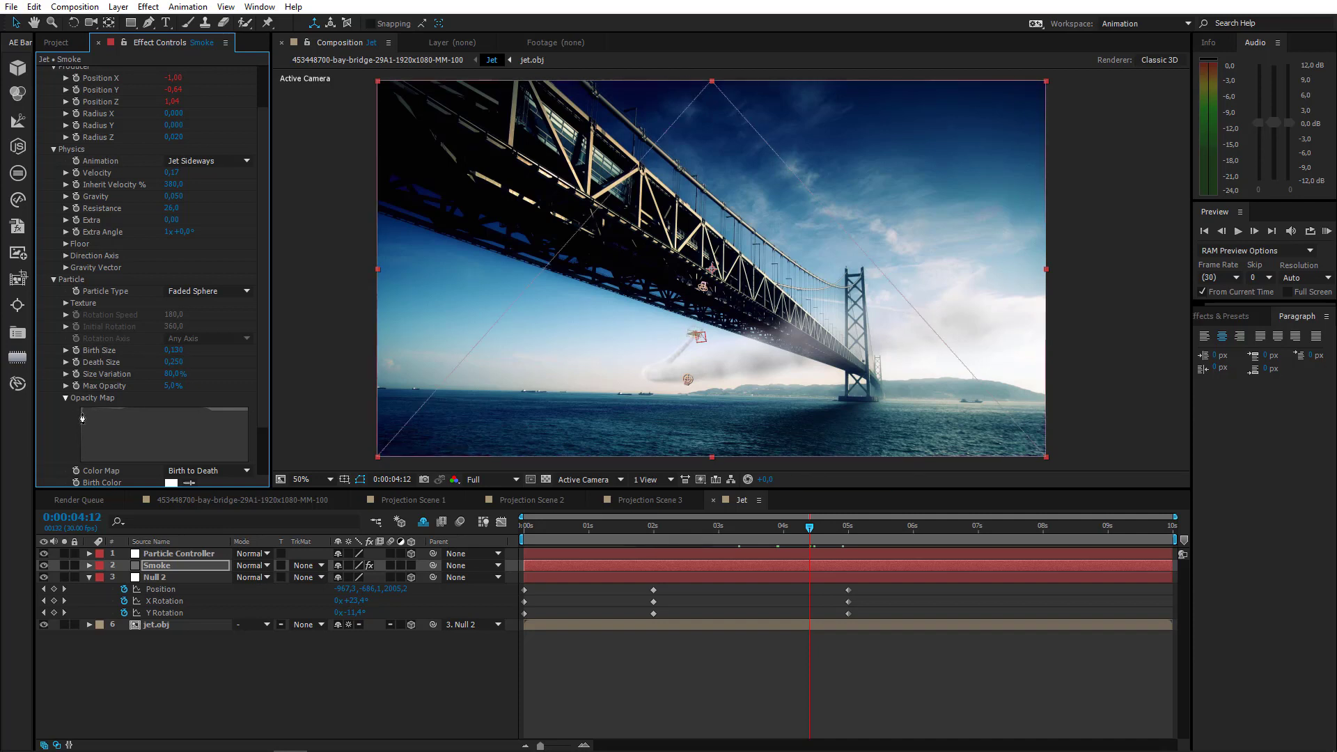
pyautogui.moveTo(214, 413)
pyautogui.mouseDown()
pyautogui.moveTo(249, 413)
pyautogui.moveTo(224, 419)
pyautogui.mouseUp()
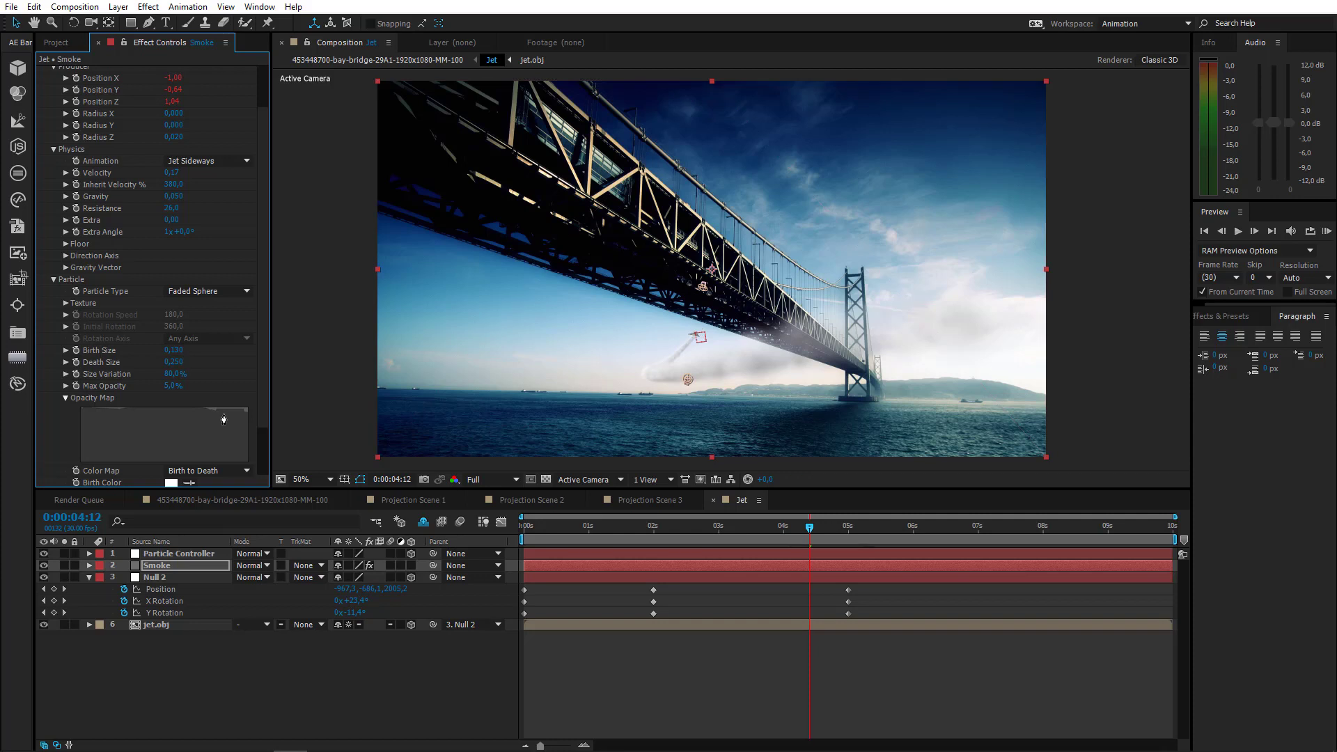
pyautogui.scroll(1, 198, 216)
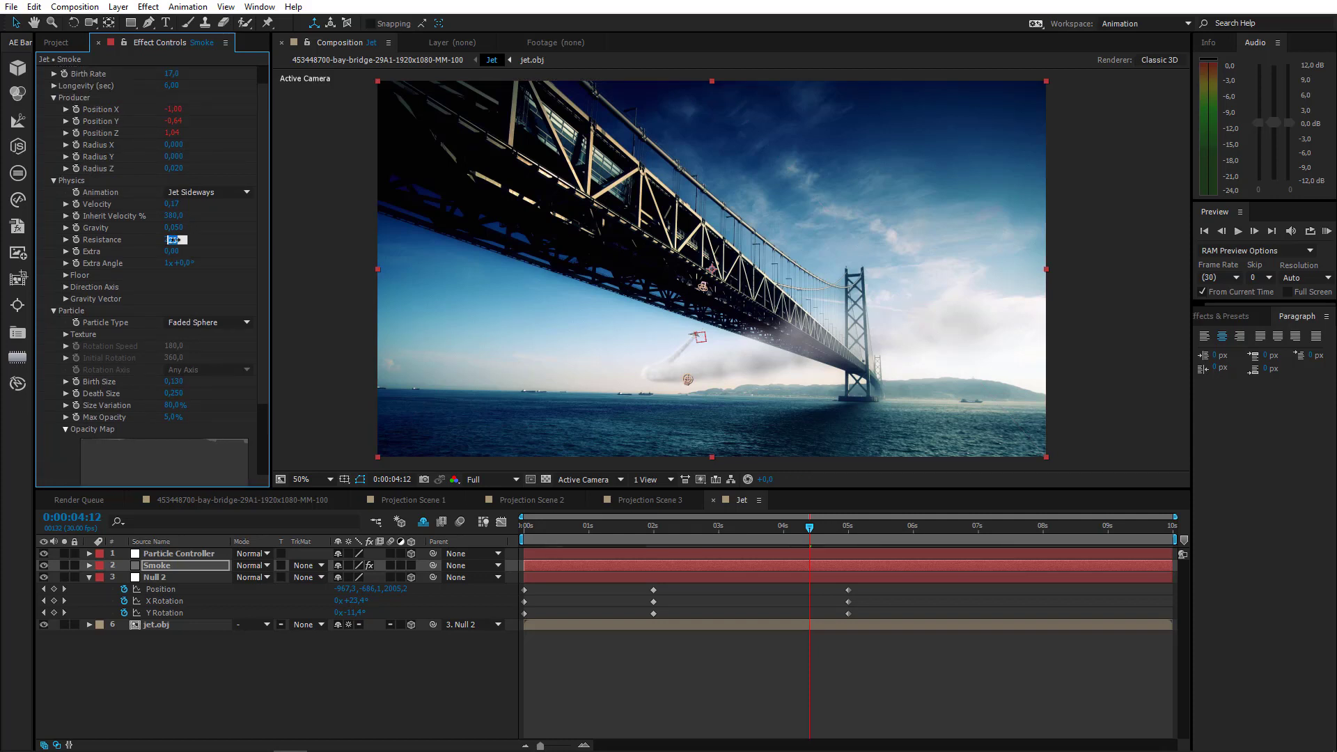
pyautogui.press('Return')
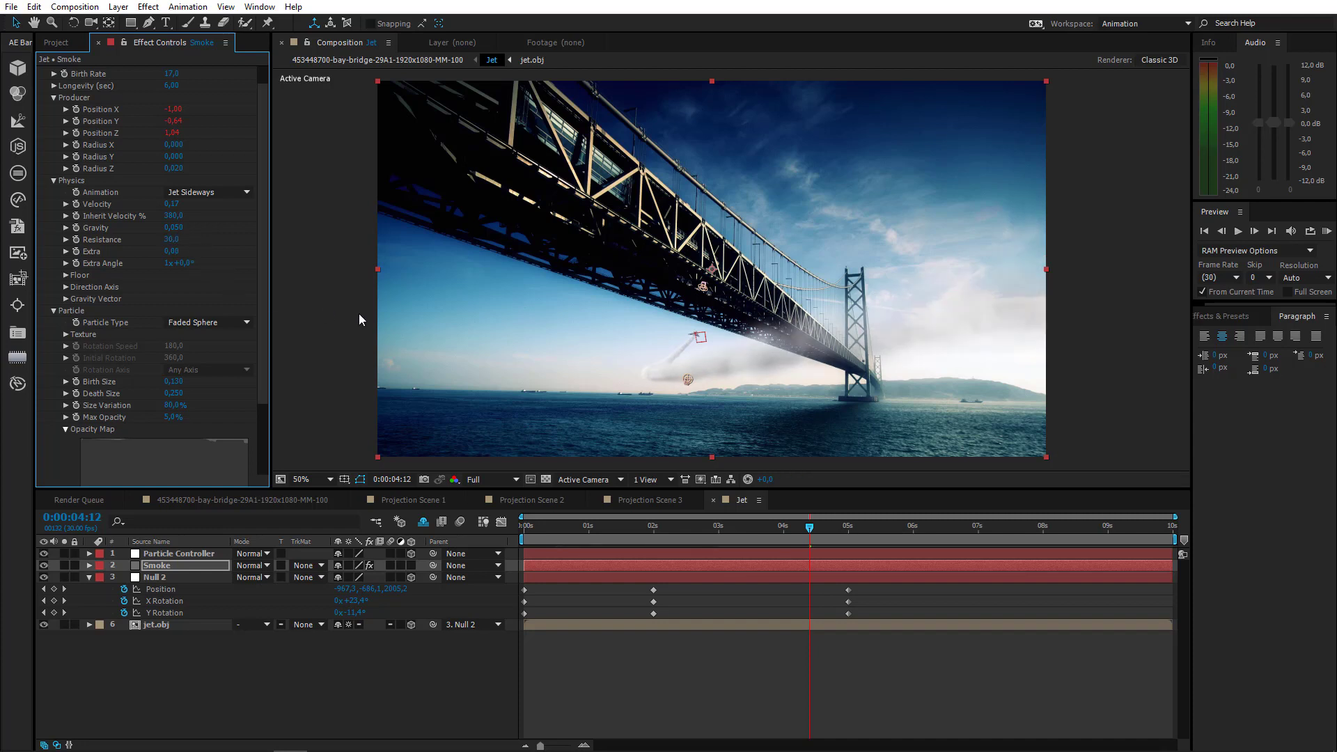
# At 0:00:00:00, set the Y value of the Particle Controller's Position keyframe to -143
pyautogui.click(217, 553)
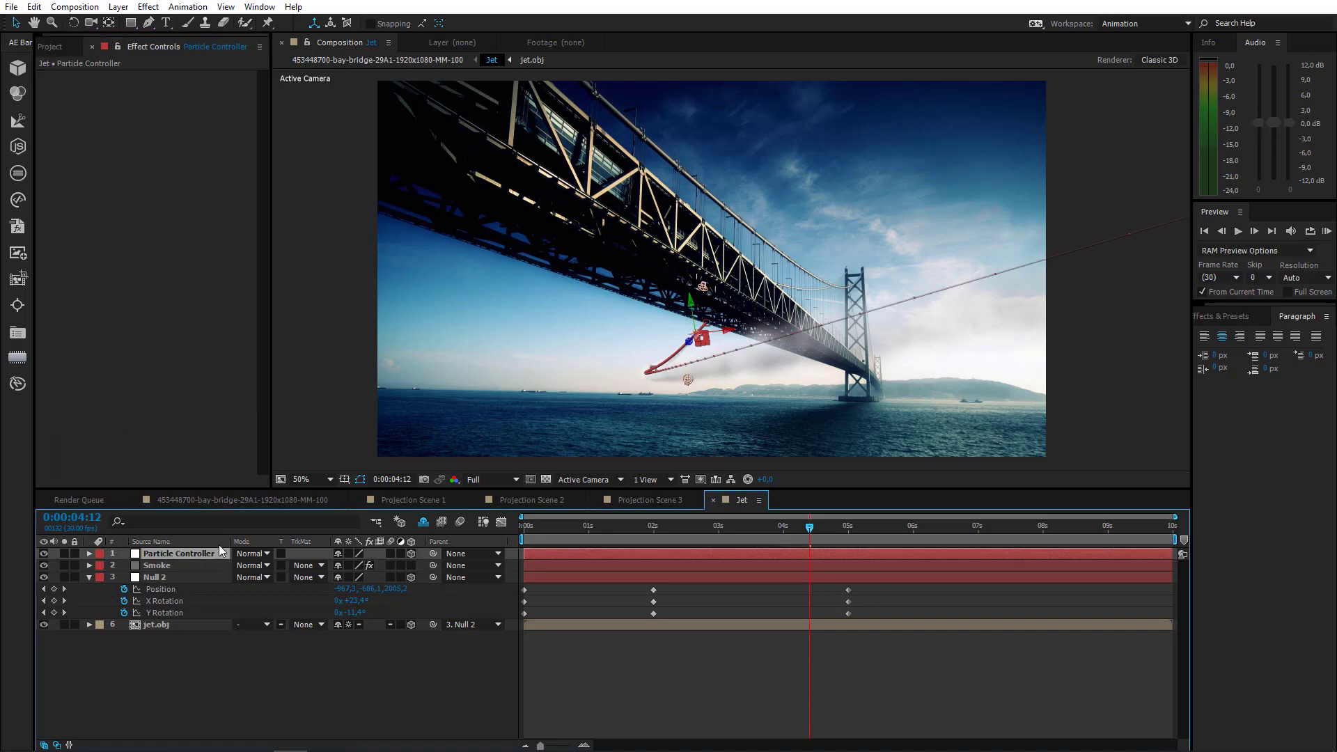
pyautogui.press('Home')
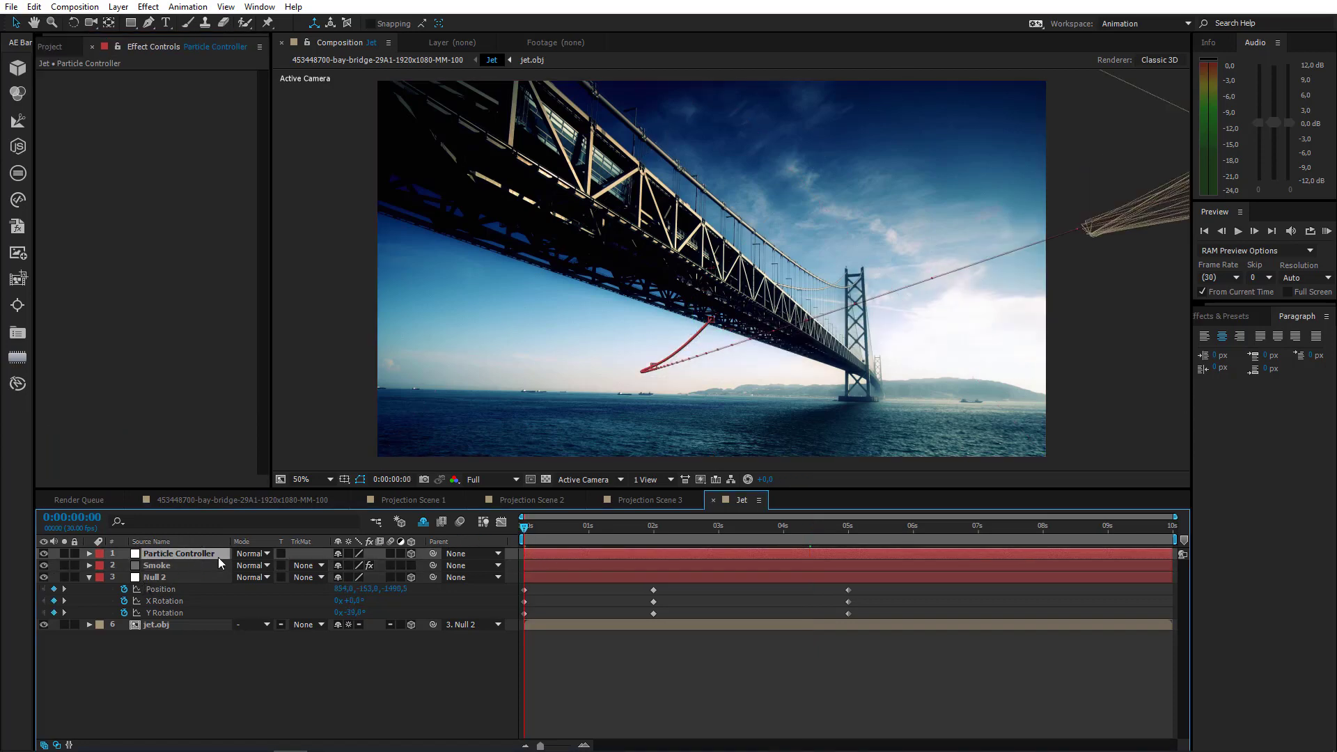
pyautogui.press('u')
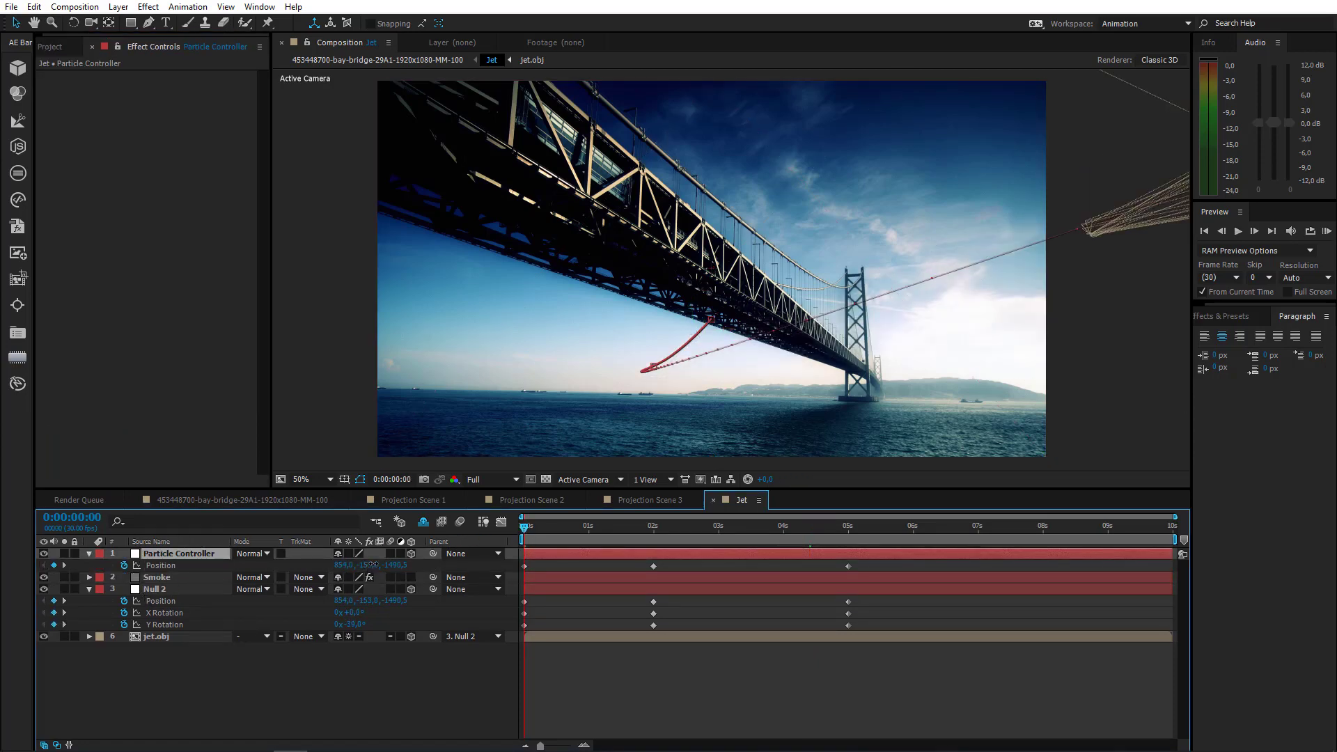
pyautogui.moveTo(374, 565); pyautogui.dragTo(378, 565)
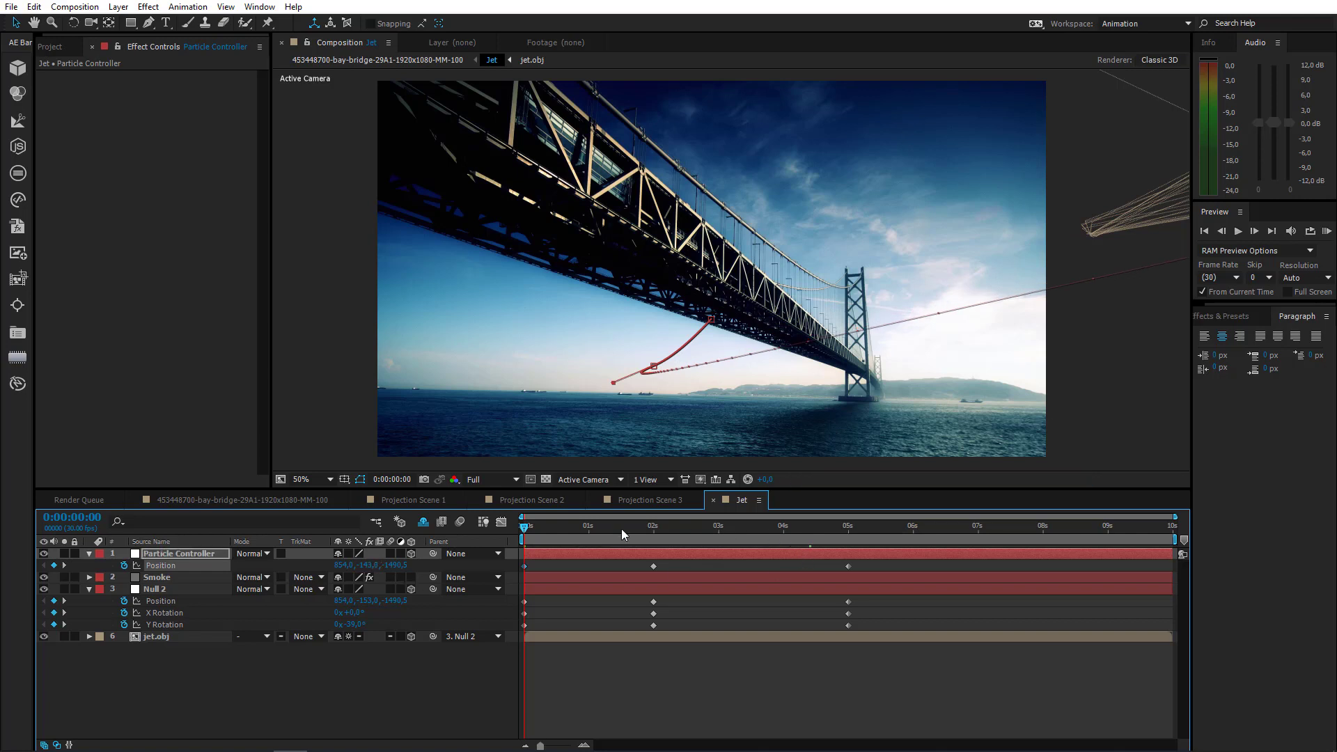
pyautogui.moveTo(622, 535); pyautogui.dragTo(534, 537)
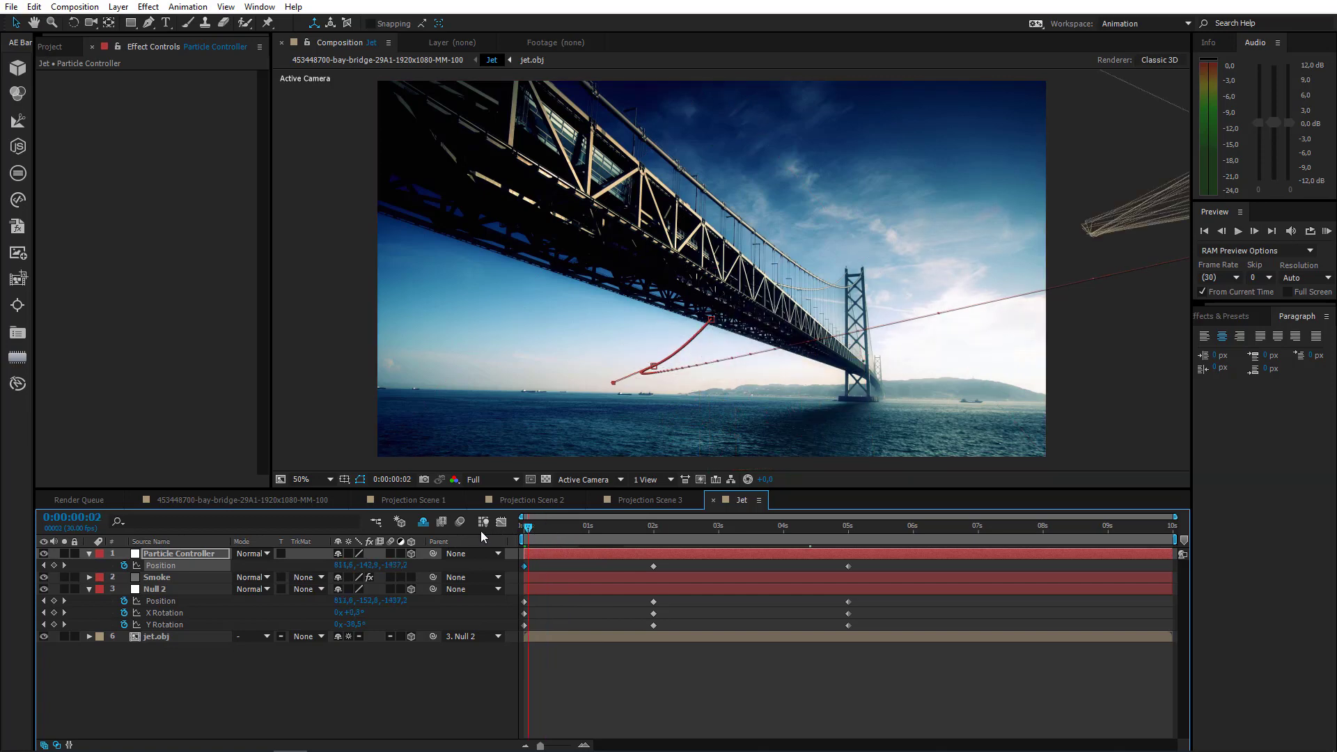
# At 0:00:00:00, set Null 2's Y position to -143, check the flight, and hide the null's keyframed properties
pyautogui.click(161, 589)
pyautogui.click(368, 600)
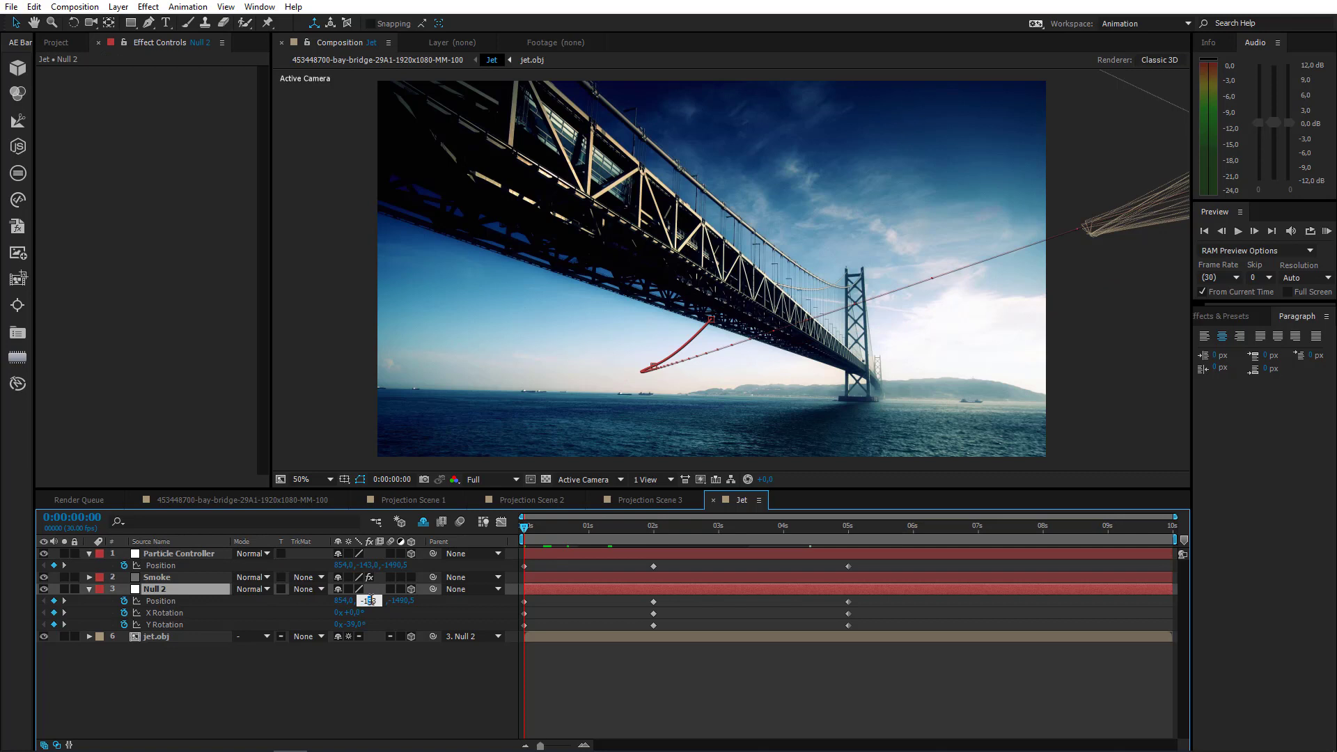
pyautogui.click(396, 658)
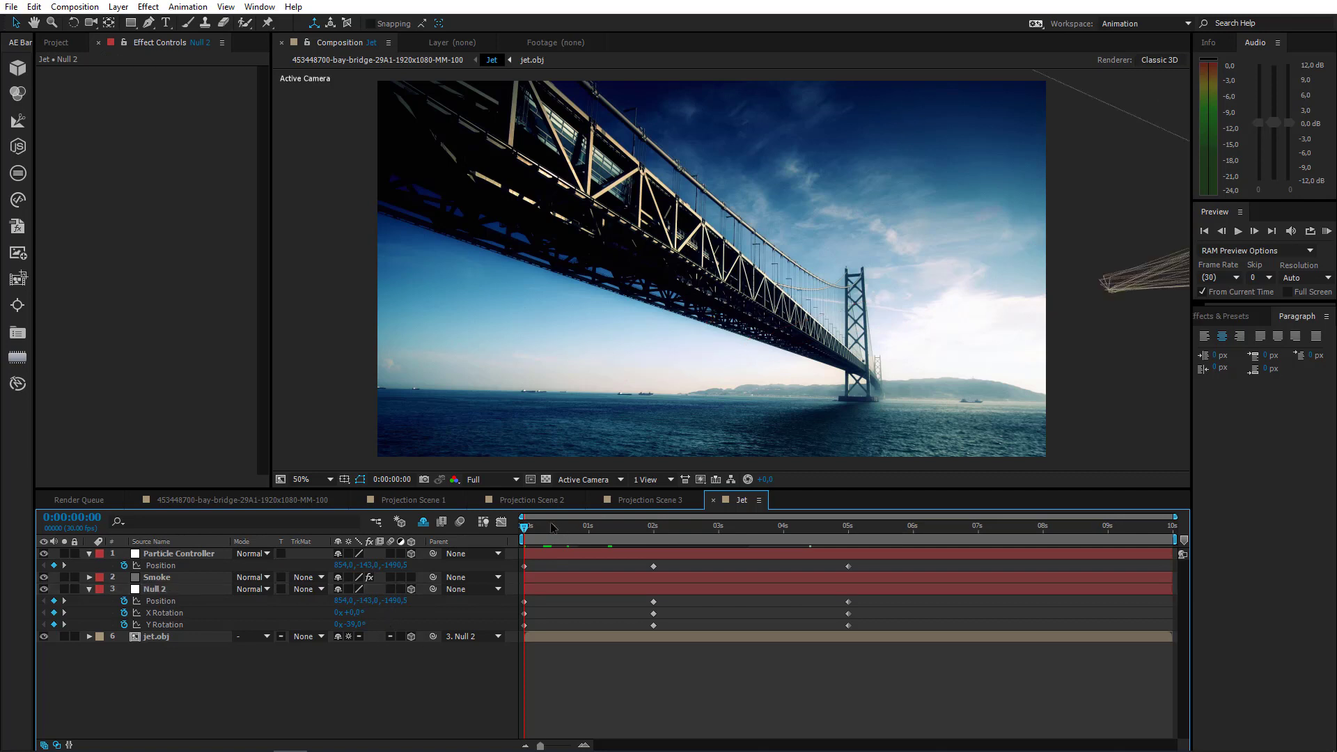
pyautogui.moveTo(537, 532); pyautogui.dragTo(849, 530)
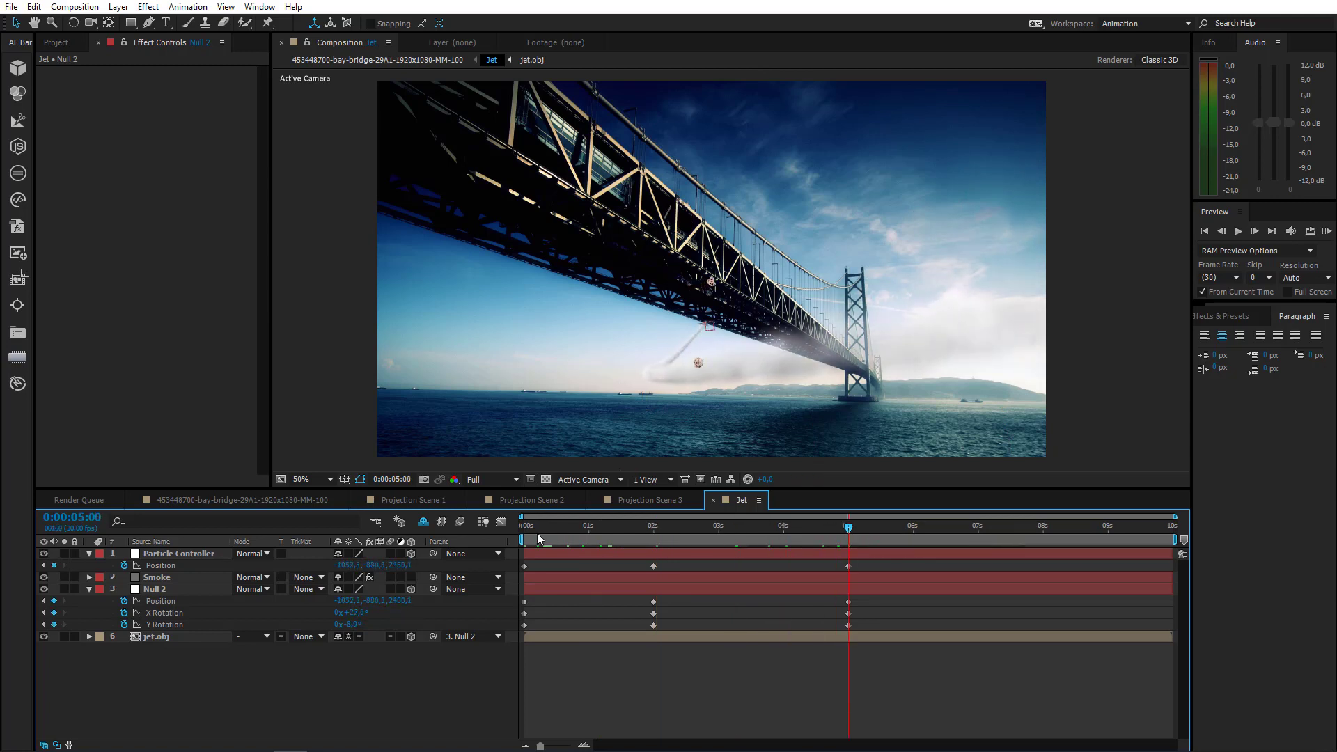
pyautogui.moveTo(537, 533); pyautogui.dragTo(491, 541)
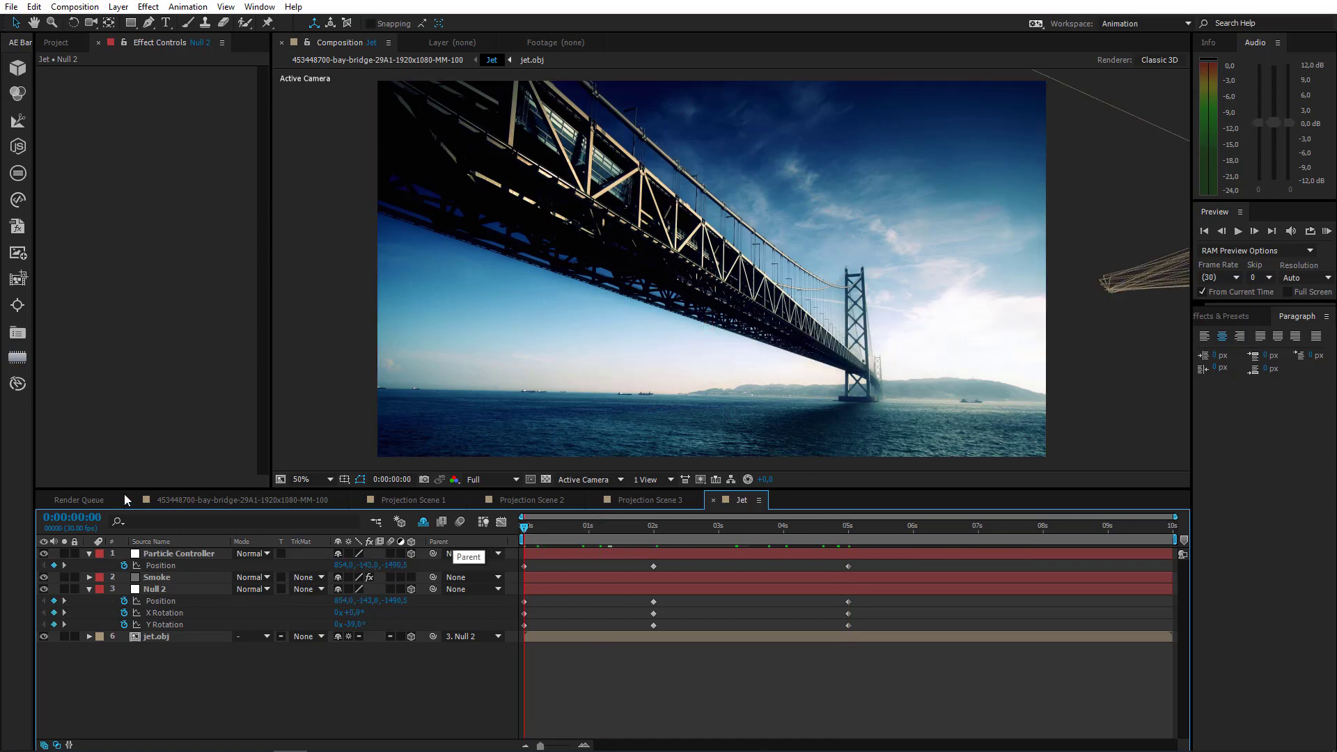
pyautogui.click(89, 589)
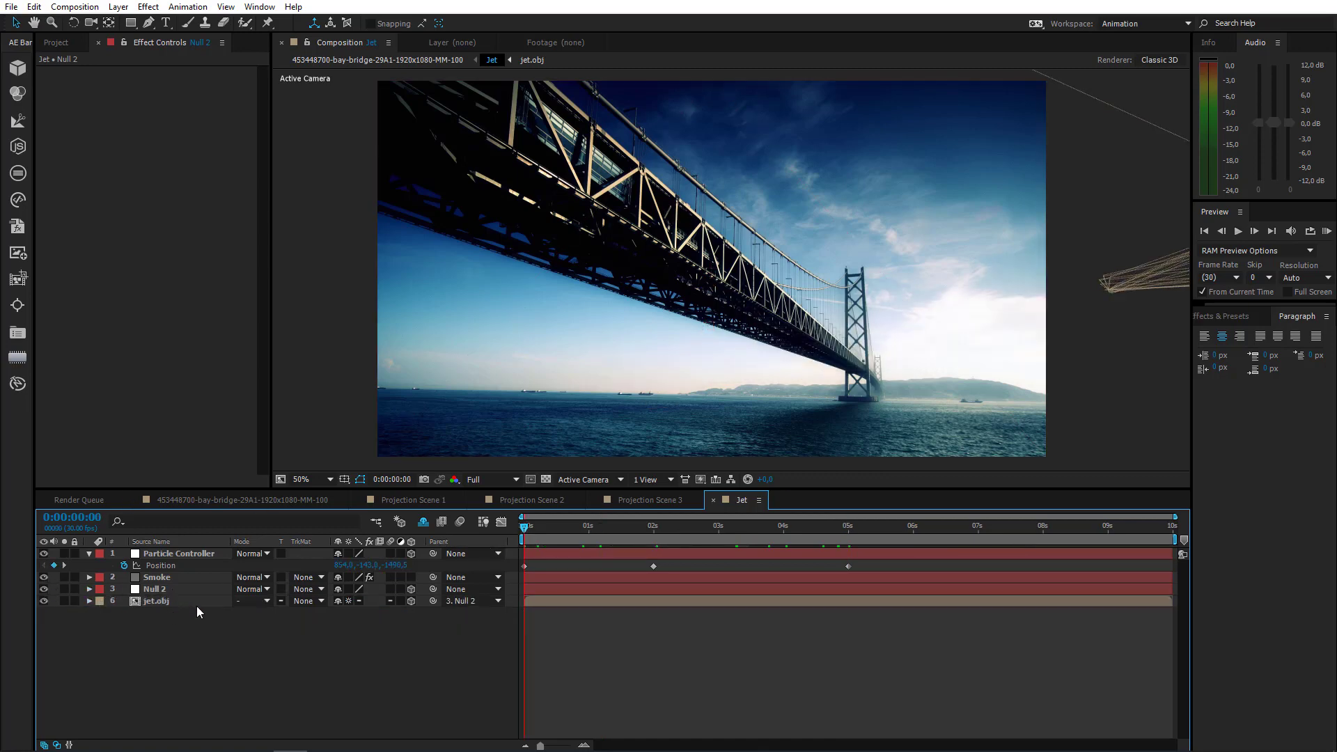
# In the main bridge composition, apply the Tritone color correction effect to the Jet layer
pyautogui.click(237, 500)
pyautogui.click(161, 575)
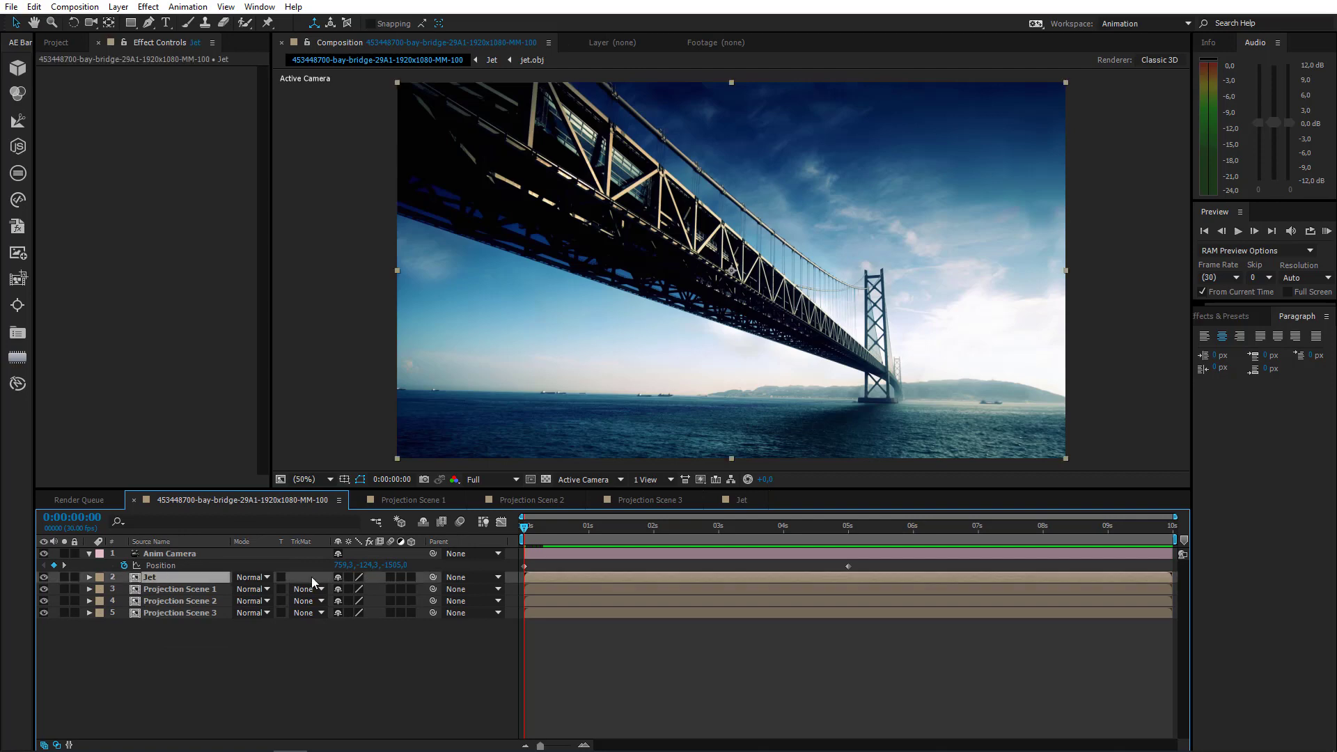
pyautogui.click(739, 528)
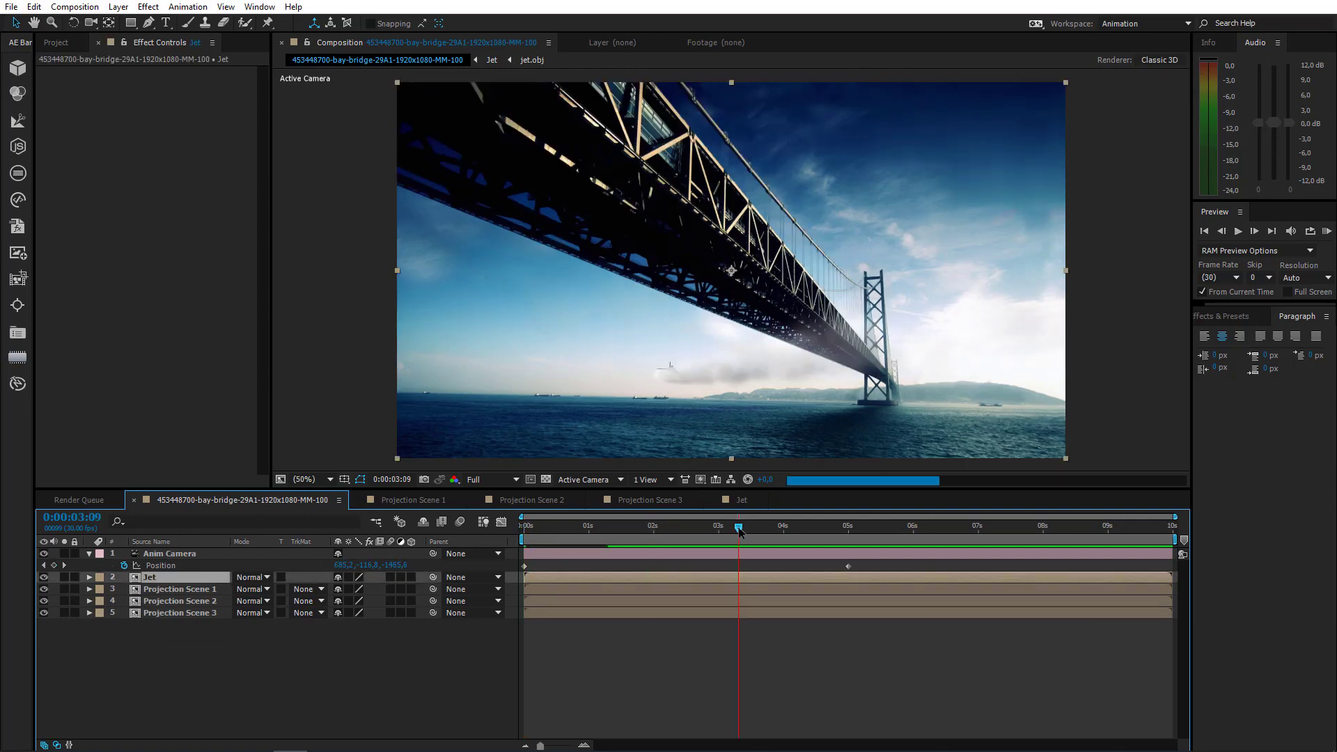
pyautogui.click(148, 7)
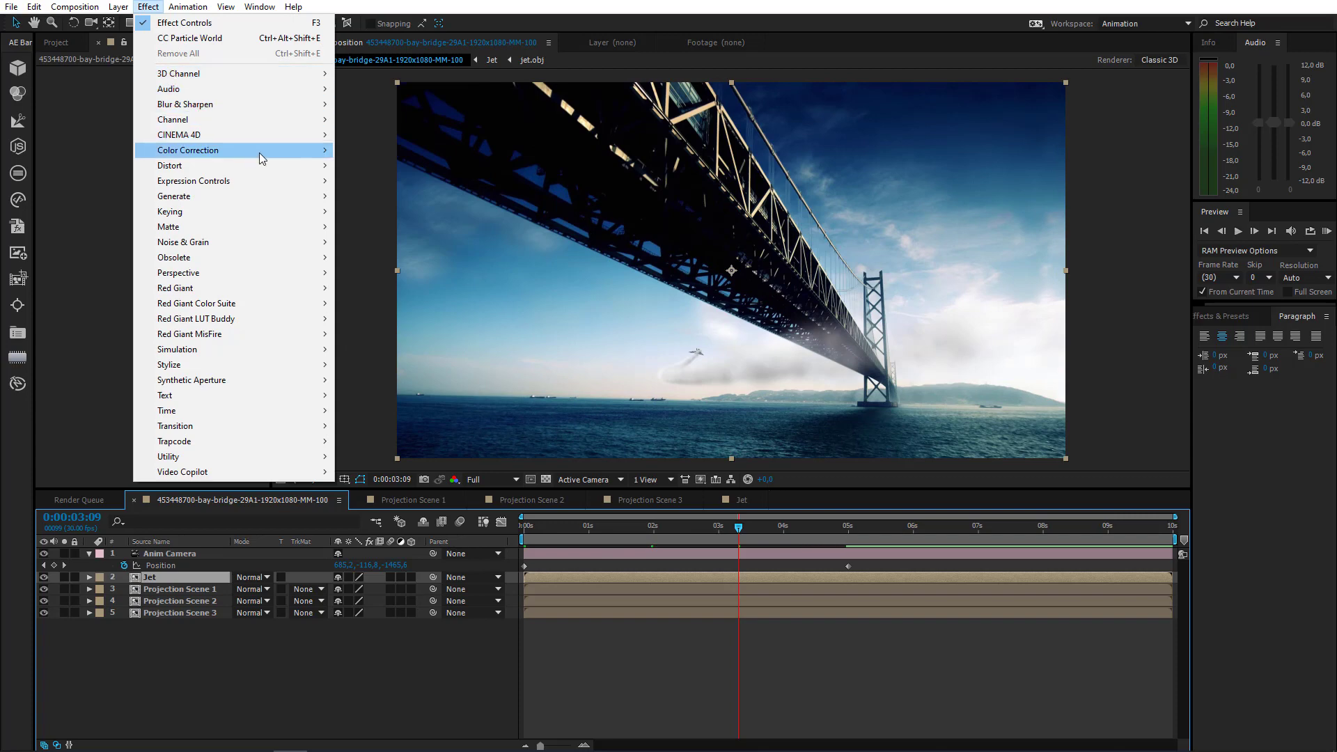
pyautogui.moveTo(261, 155)
pyautogui.click(368, 624)
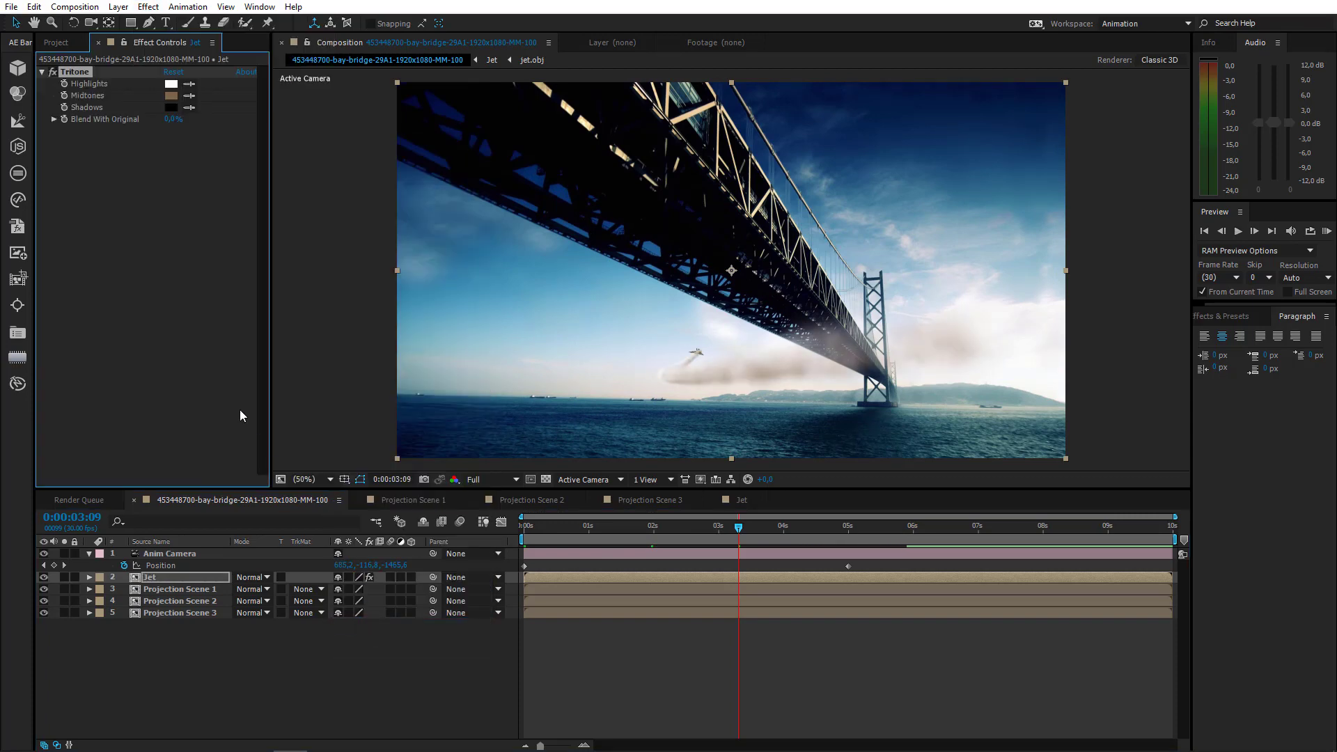
# Set Tritone's Midtones to a dark blue, about 202D3C, and check the tinted jet and smoke up to 0:00:04:23
pyautogui.click(172, 97)
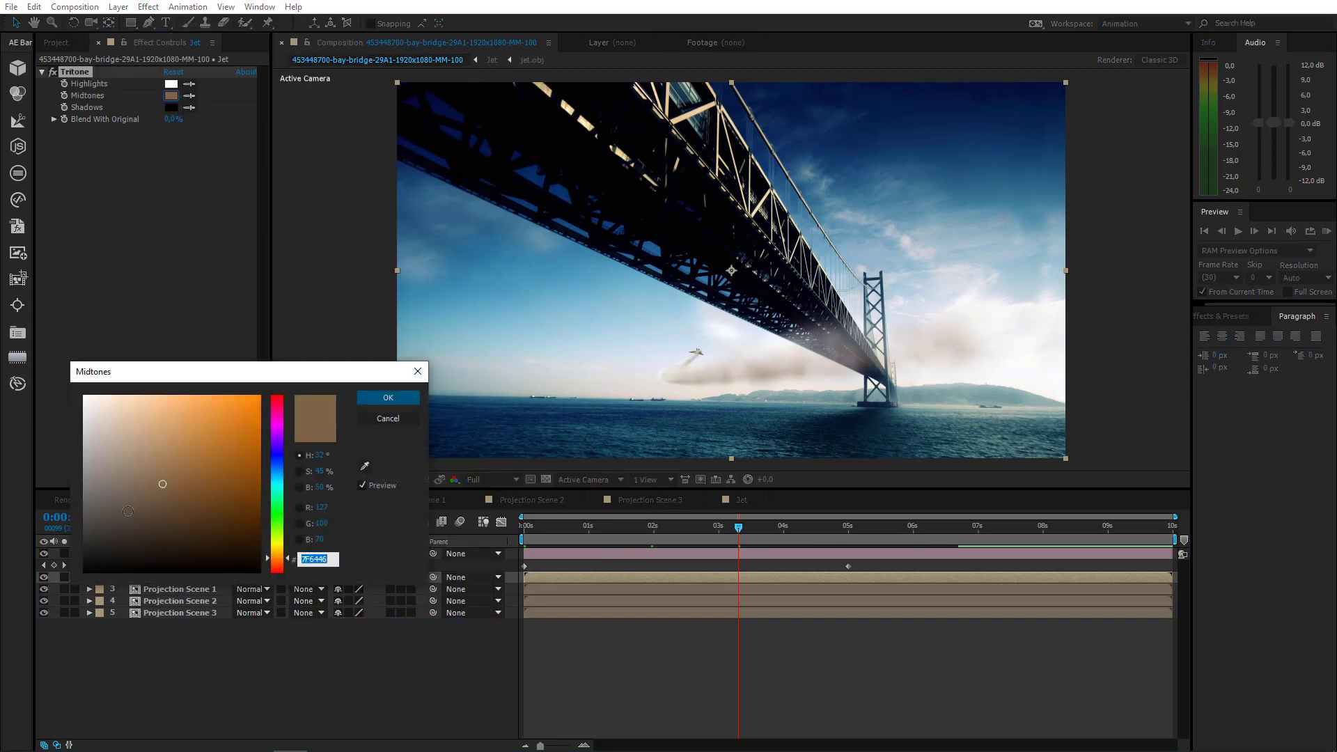
pyautogui.moveTo(280, 460); pyautogui.dragTo(283, 474)
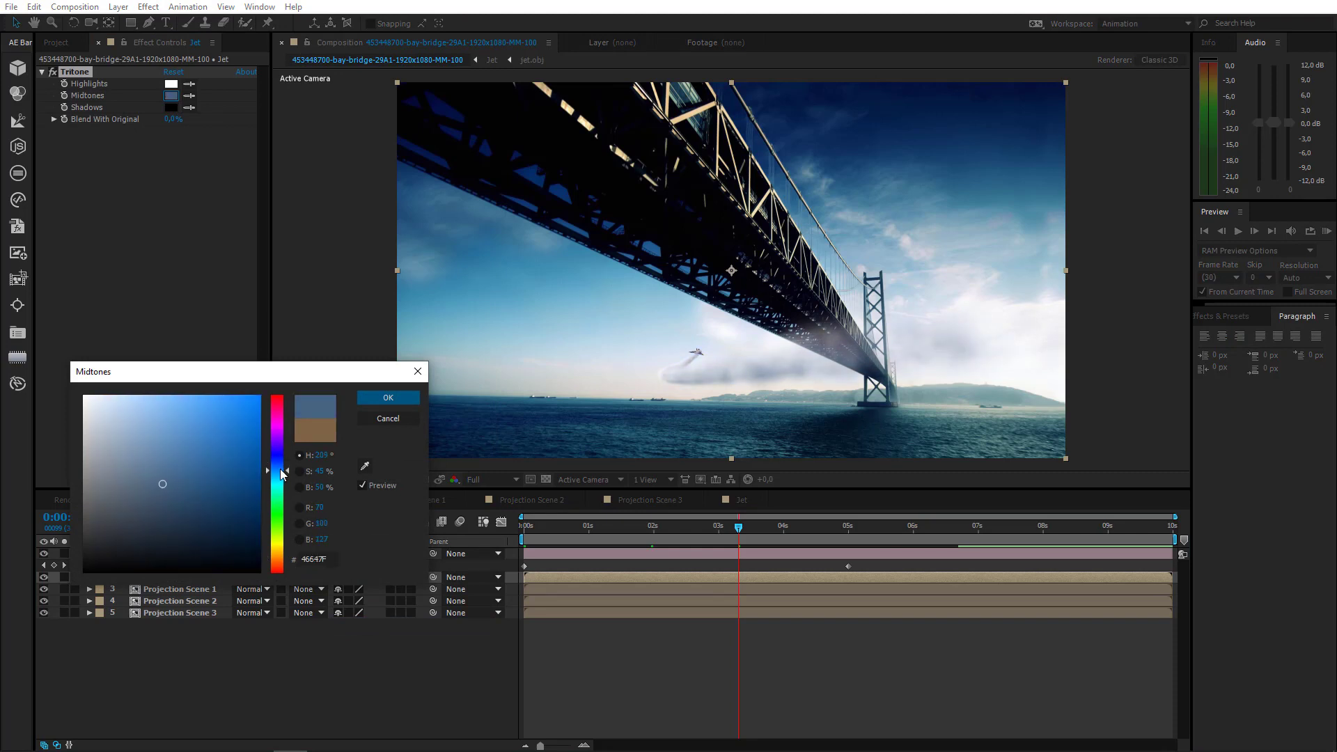
pyautogui.moveTo(176, 556); pyautogui.dragTo(156, 533)
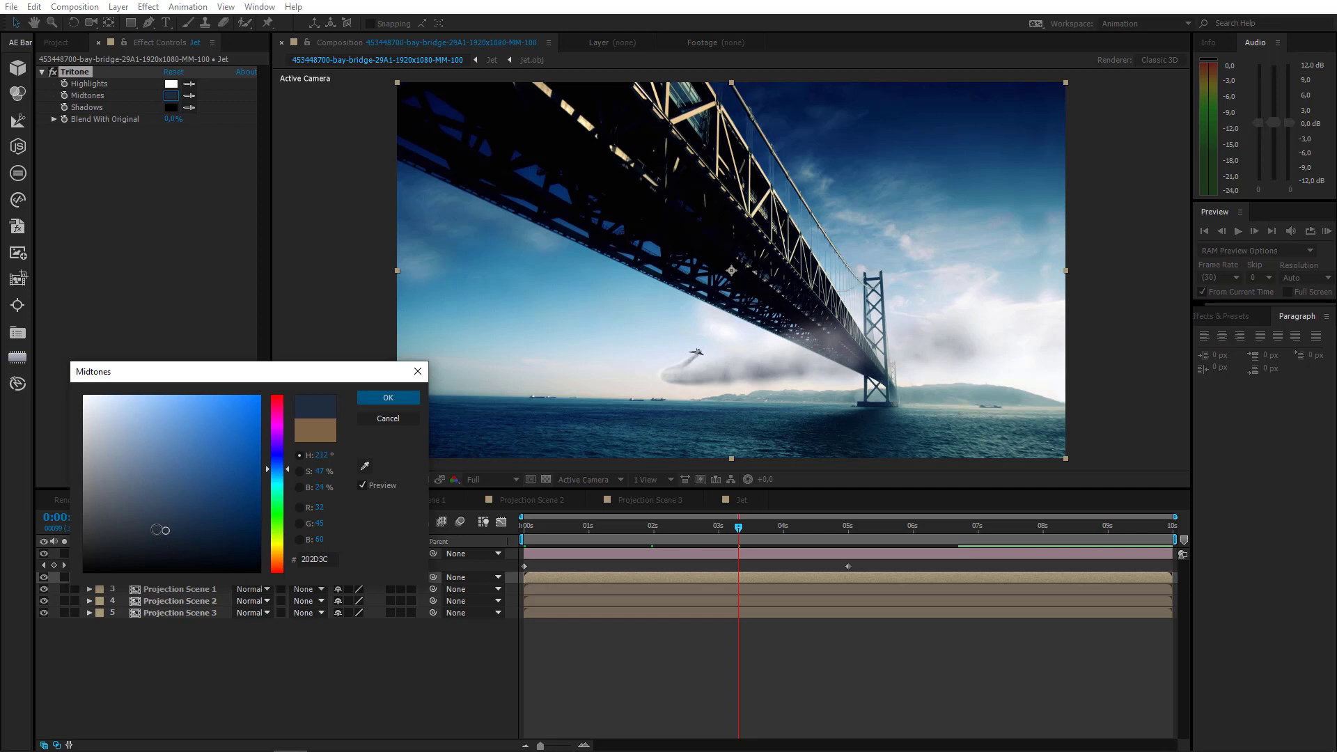
pyautogui.click(386, 396)
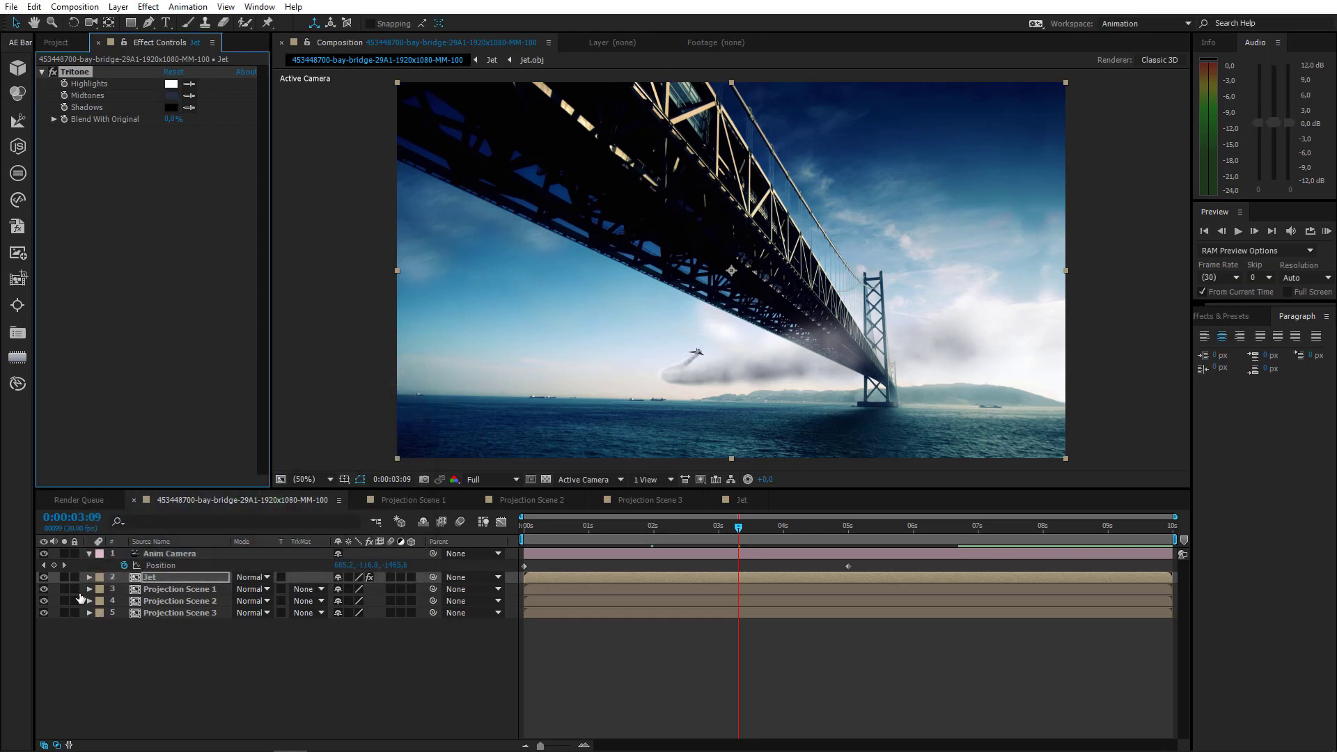
pyautogui.moveTo(740, 542); pyautogui.dragTo(836, 539)
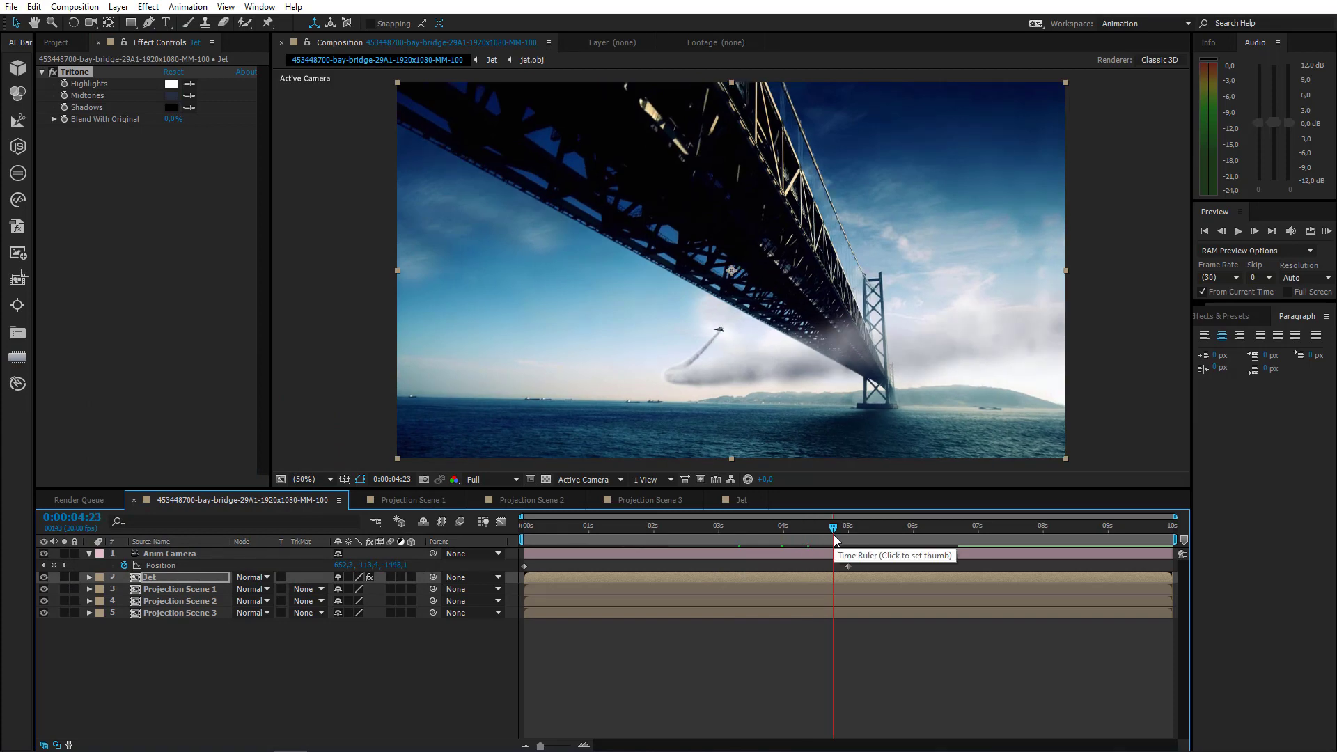
# In the Jet composition's Left view at 0:00:05:00, move the Particle Controller backward along its Z axis to the jet's tail
pyautogui.click(737, 502)
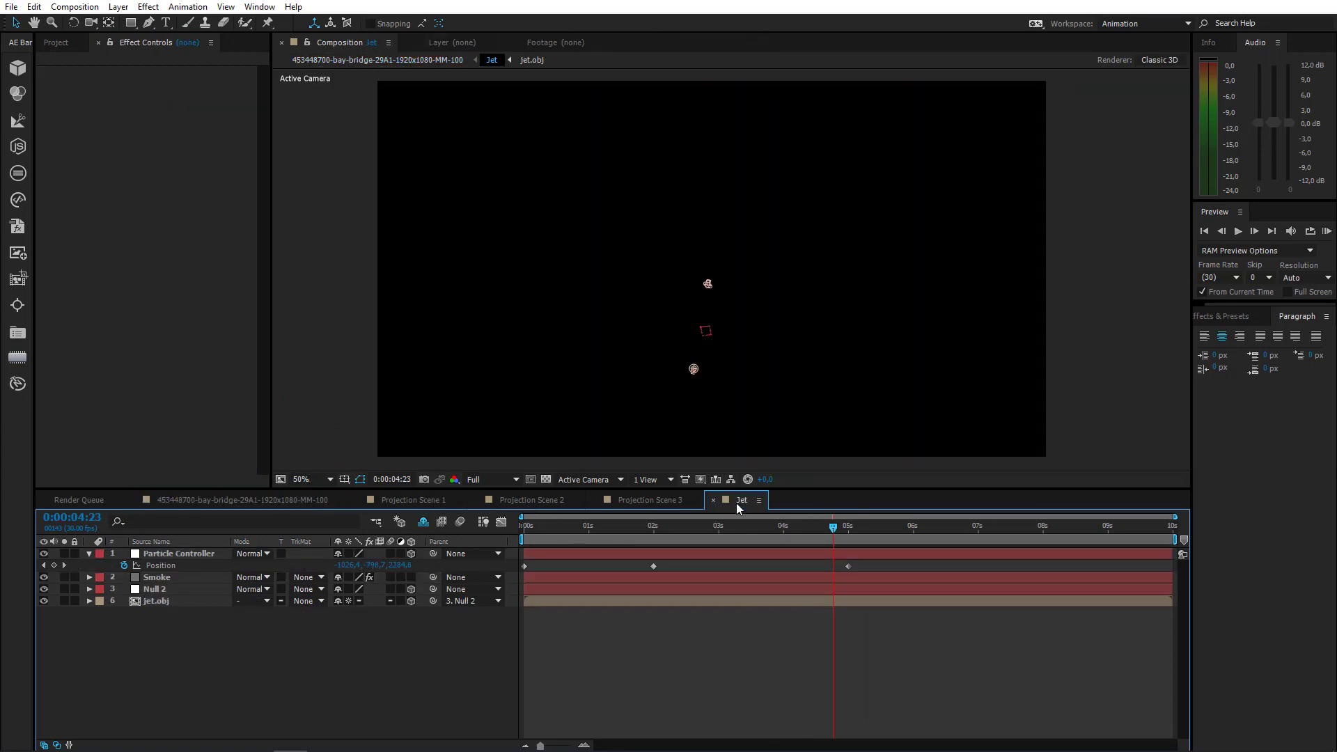
pyautogui.click(584, 479)
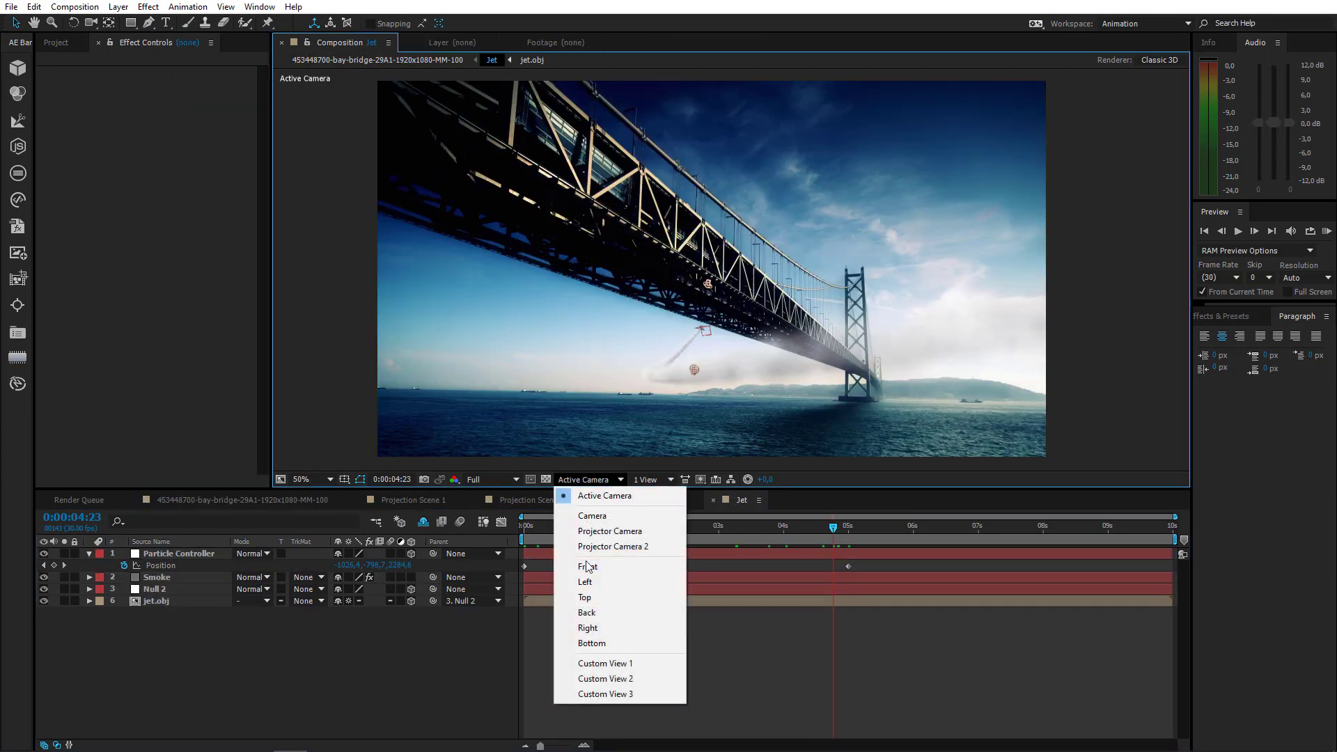
pyautogui.click(578, 589)
pyautogui.press('c')
pyautogui.moveTo(1027, 377); pyautogui.dragTo(1038, 423)
pyautogui.scroll(1, 732, 255)
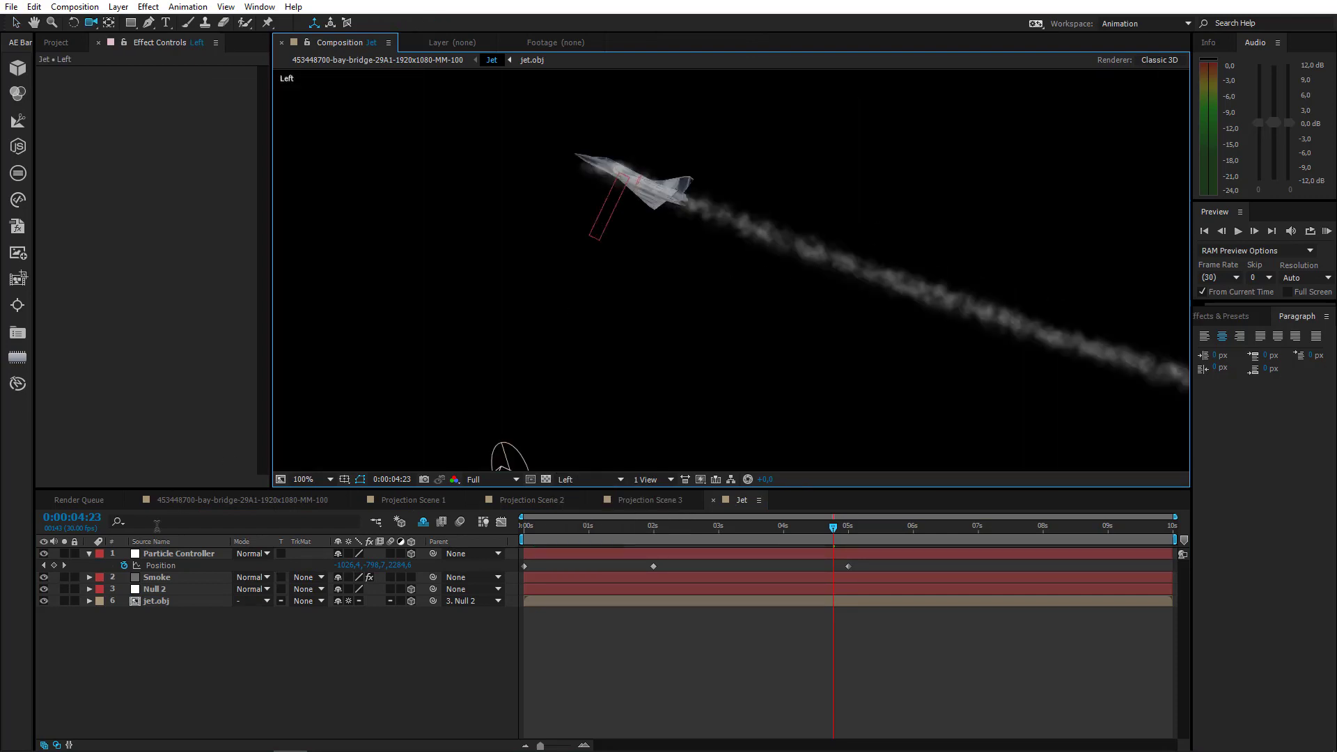
pyautogui.press('v')
pyautogui.click(176, 553)
pyautogui.click(850, 527)
pyautogui.moveTo(848, 535); pyautogui.dragTo(847, 534)
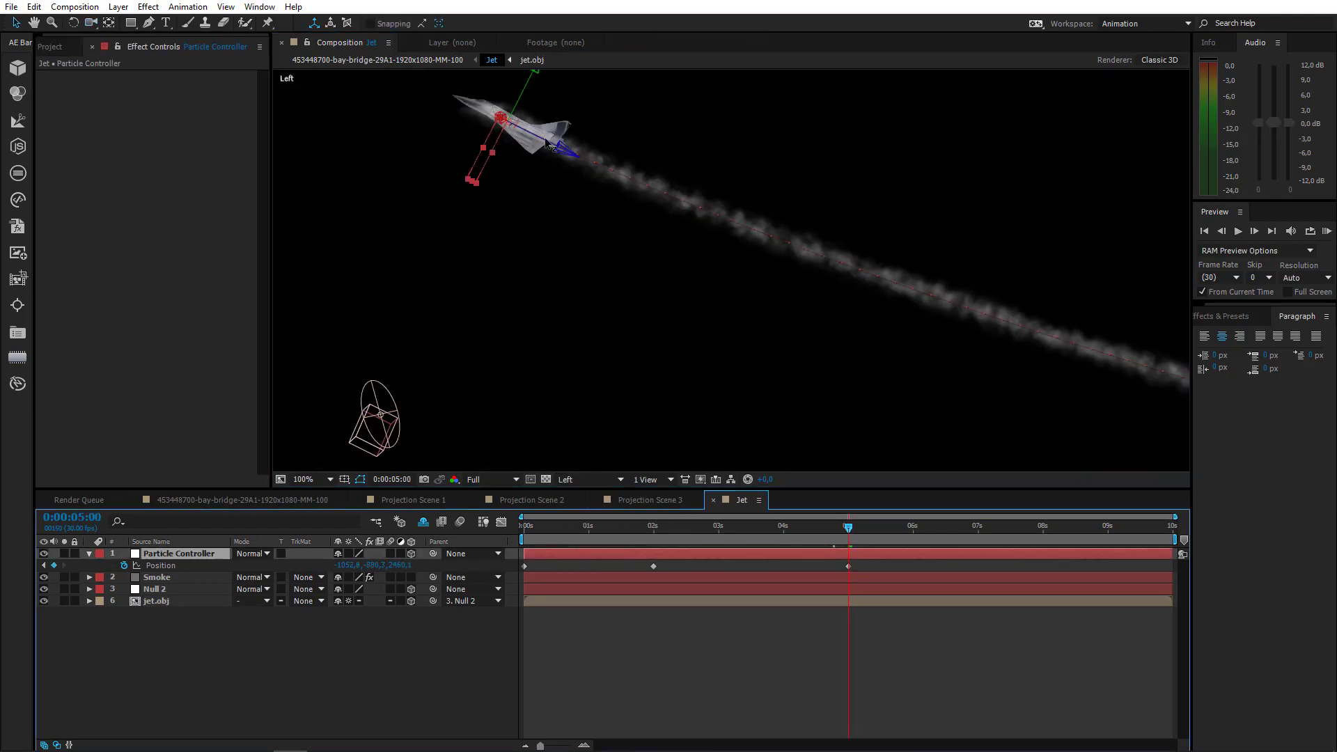
pyautogui.moveTo(548, 140); pyautogui.dragTo(625, 168)
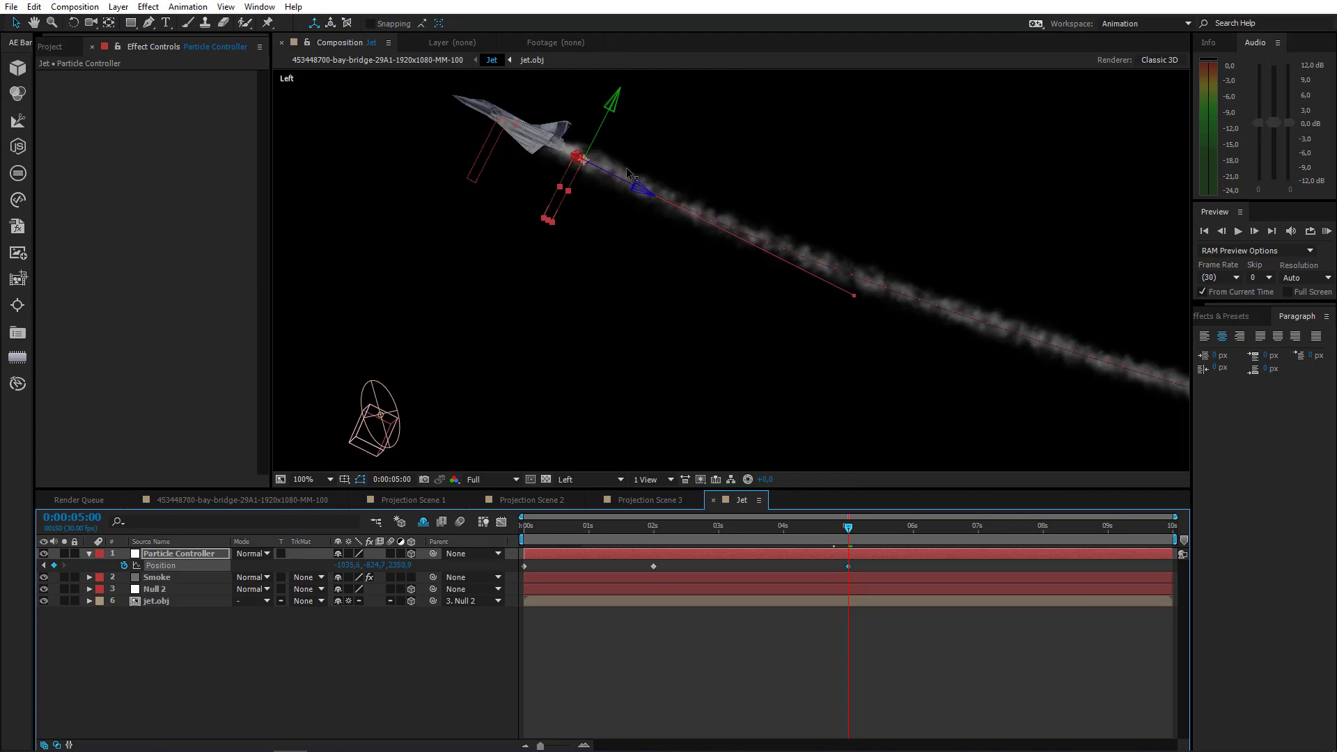
# At 0:00:02:00 in the Left view, move the Particle Controller backward along its Z axis toward the jet's tail and nudge its height
pyautogui.click(655, 530)
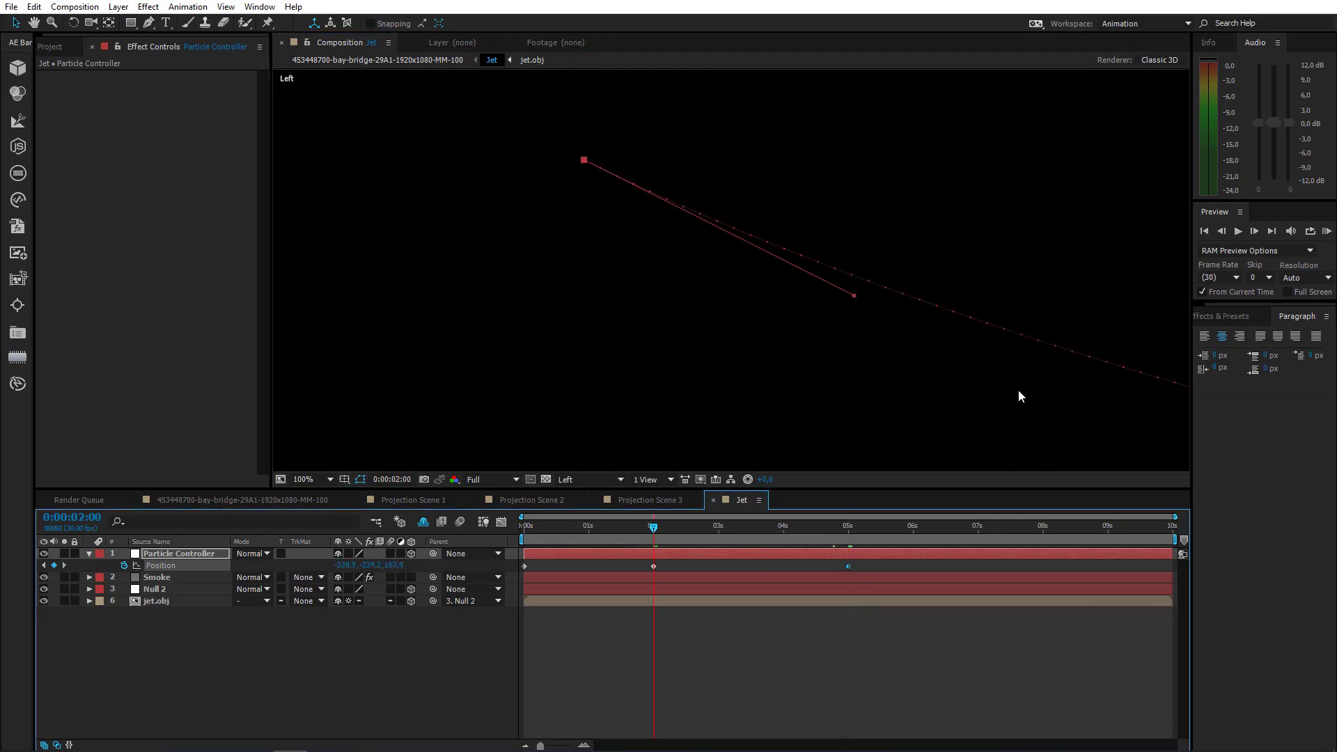
pyautogui.moveTo(940, 371); pyautogui.dragTo(335, 256)
pyautogui.moveTo(773, 337); pyautogui.dragTo(433, 264)
pyautogui.click(96, 24)
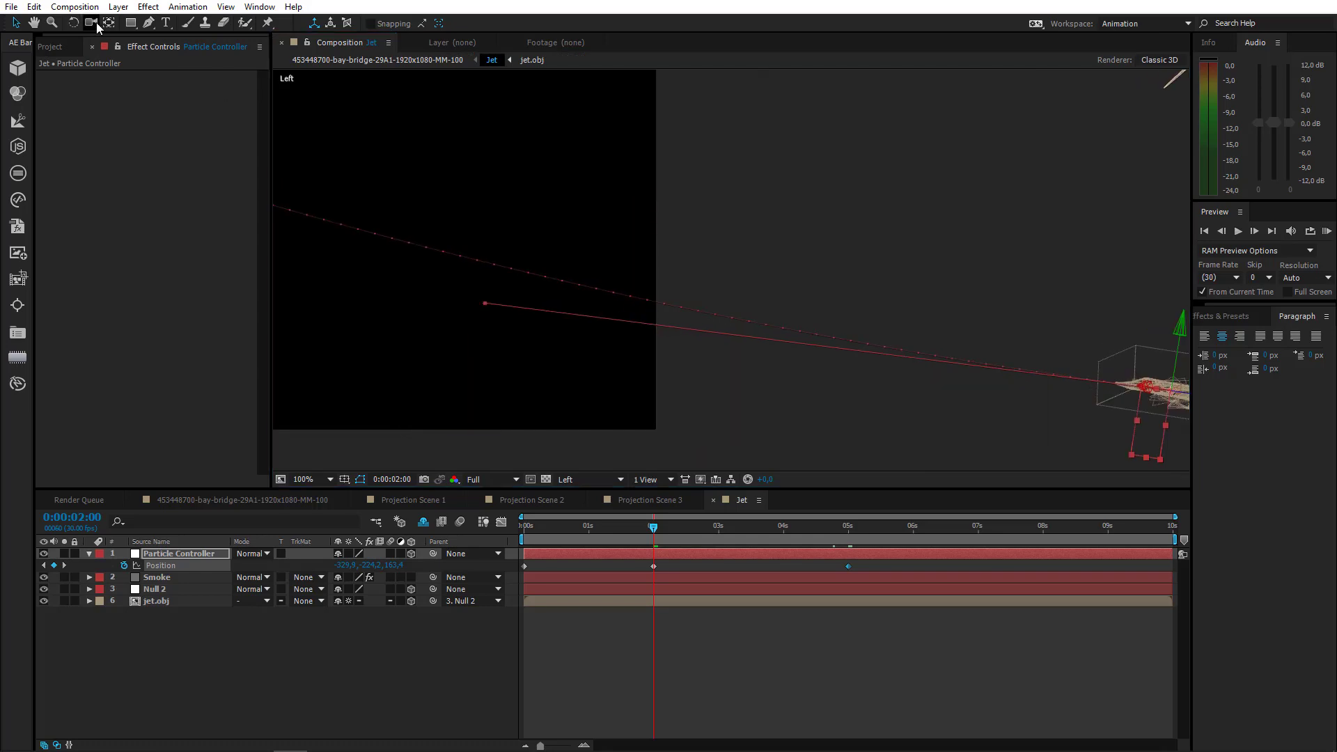
pyautogui.moveTo(302, 247); pyautogui.dragTo(1, 200)
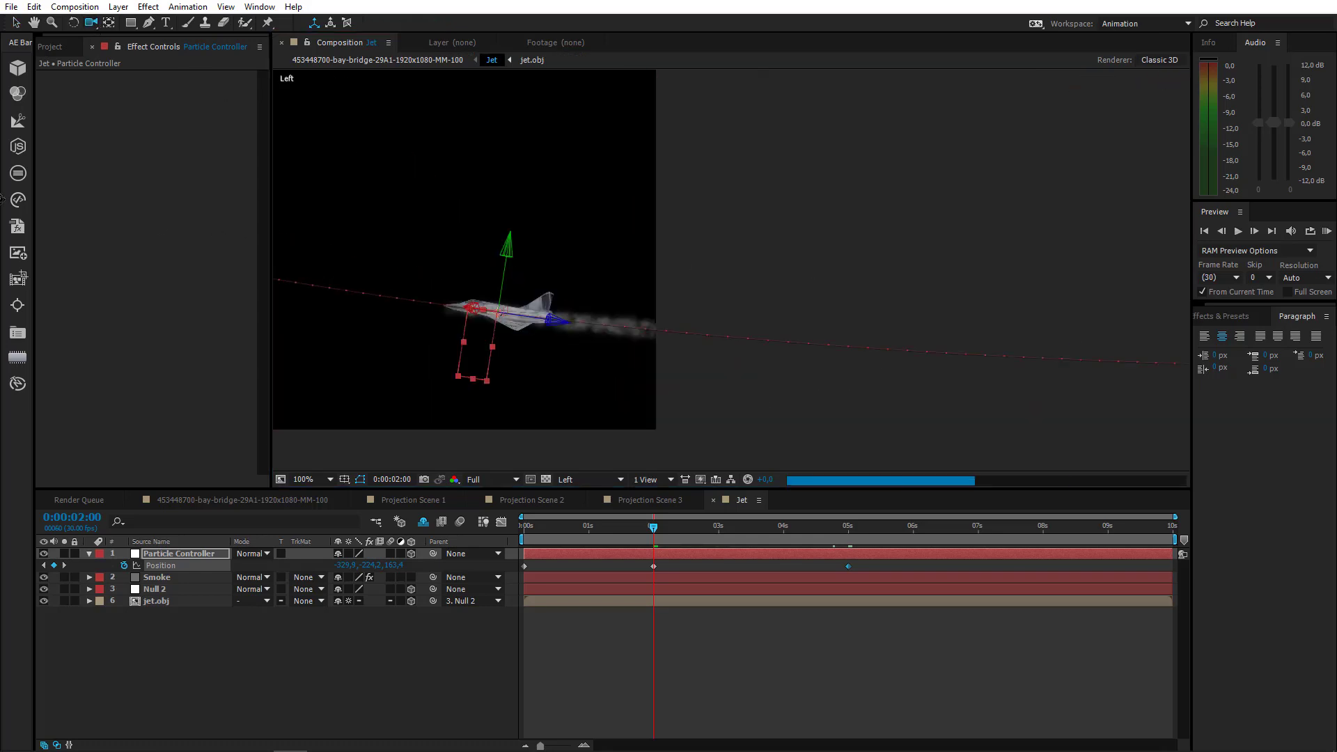
pyautogui.click(15, 23)
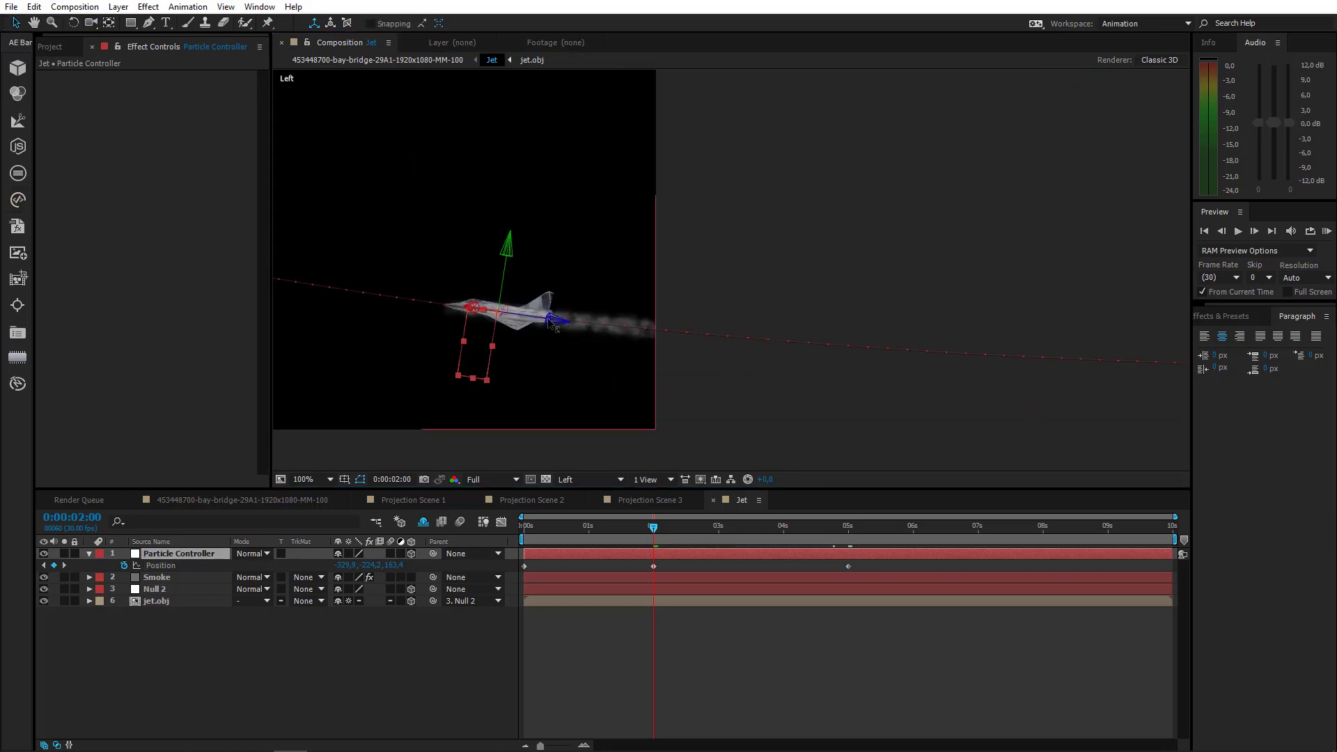
pyautogui.moveTo(551, 324)
pyautogui.mouseDown()
pyautogui.moveTo(595, 362)
pyautogui.moveTo(569, 342)
pyautogui.mouseUp()
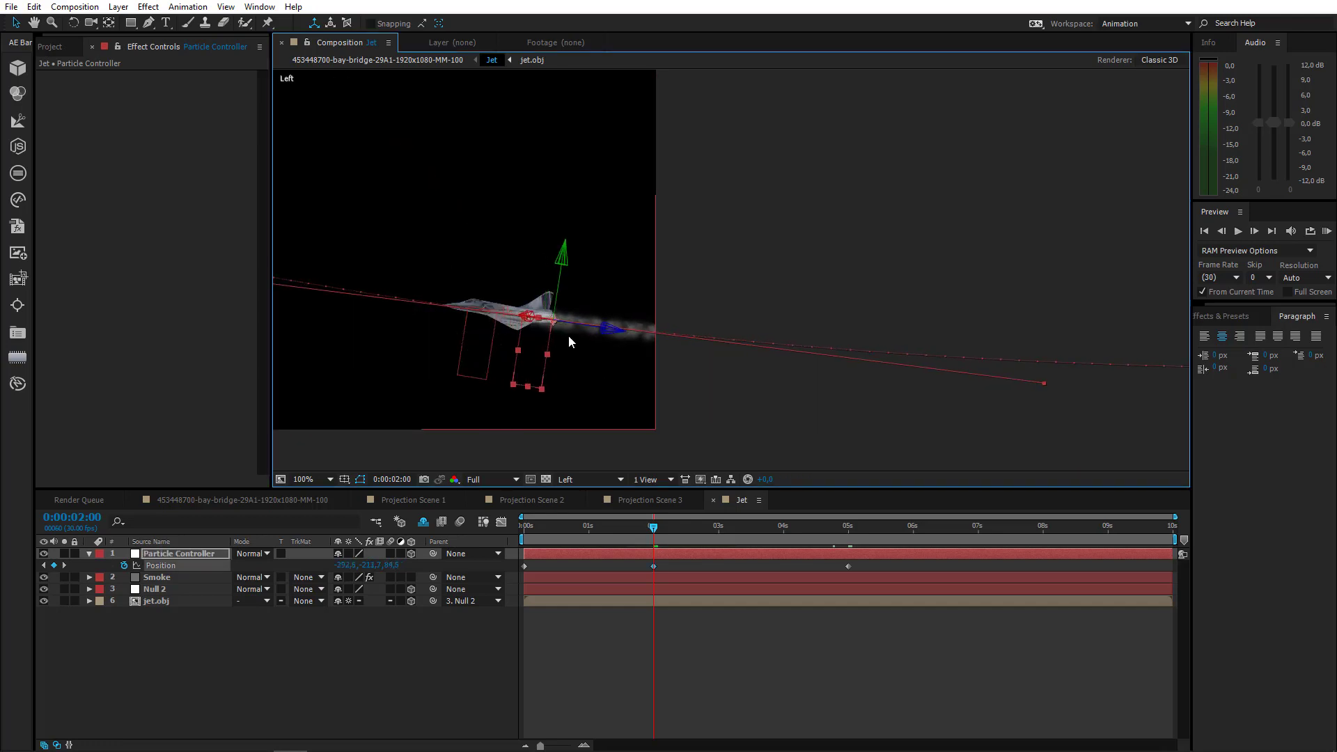
pyautogui.moveTo(560, 285); pyautogui.dragTo(560, 284)
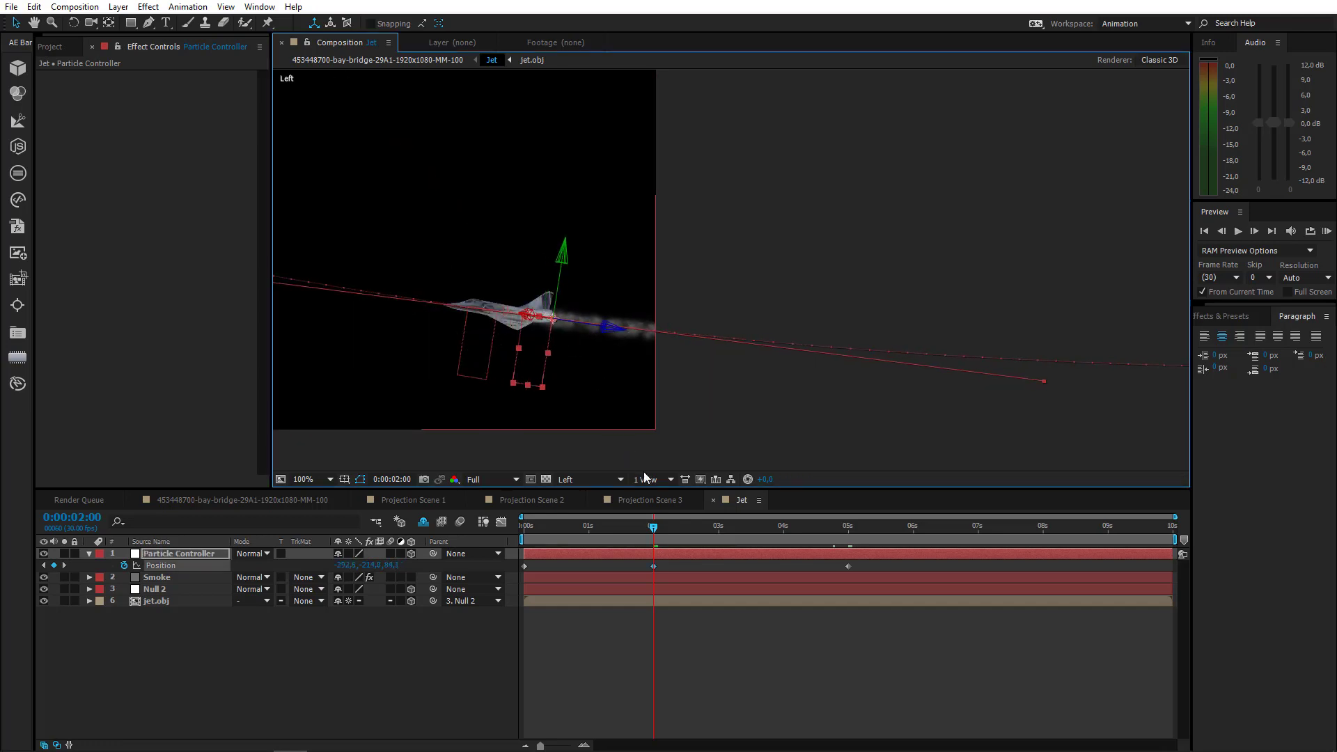
# Go back to 0:00:00:00 and switch the Jet composition's view to Active Camera
pyautogui.moveTo(537, 528); pyautogui.dragTo(509, 540)
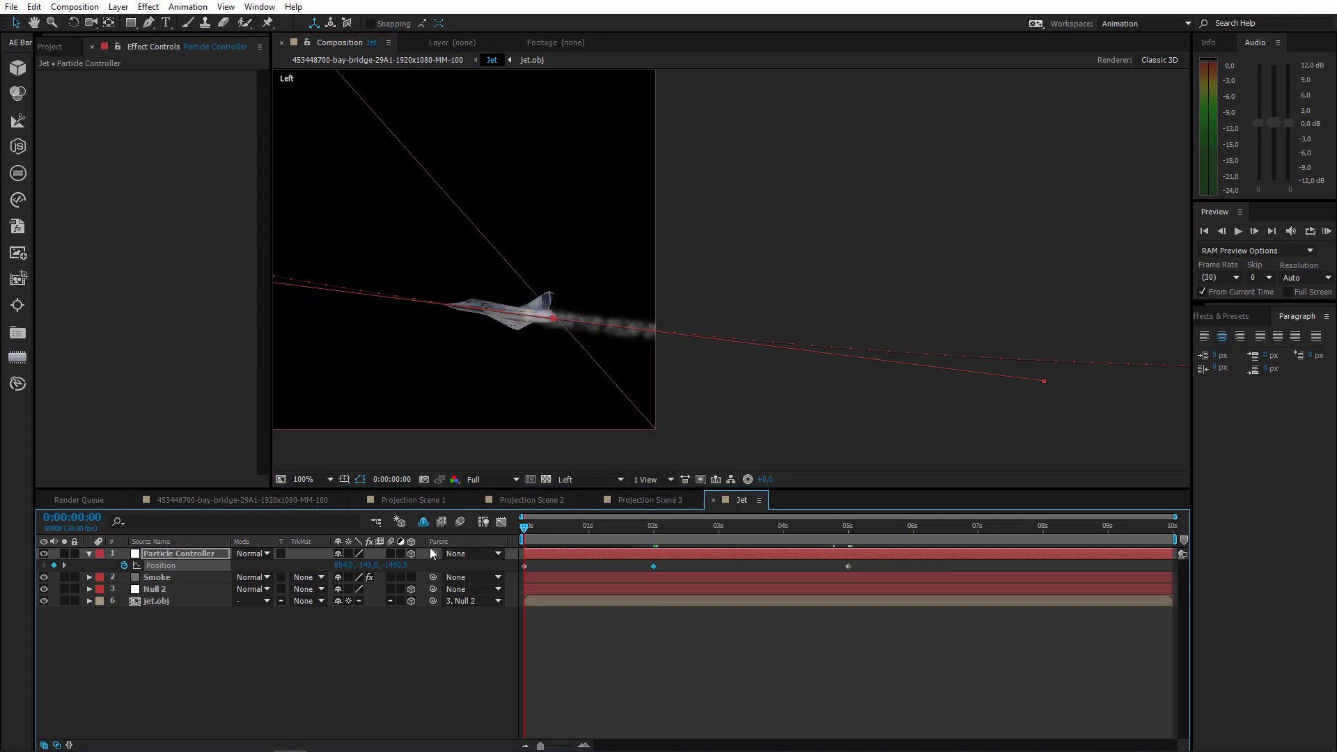
pyautogui.click(567, 481)
pyautogui.click(589, 496)
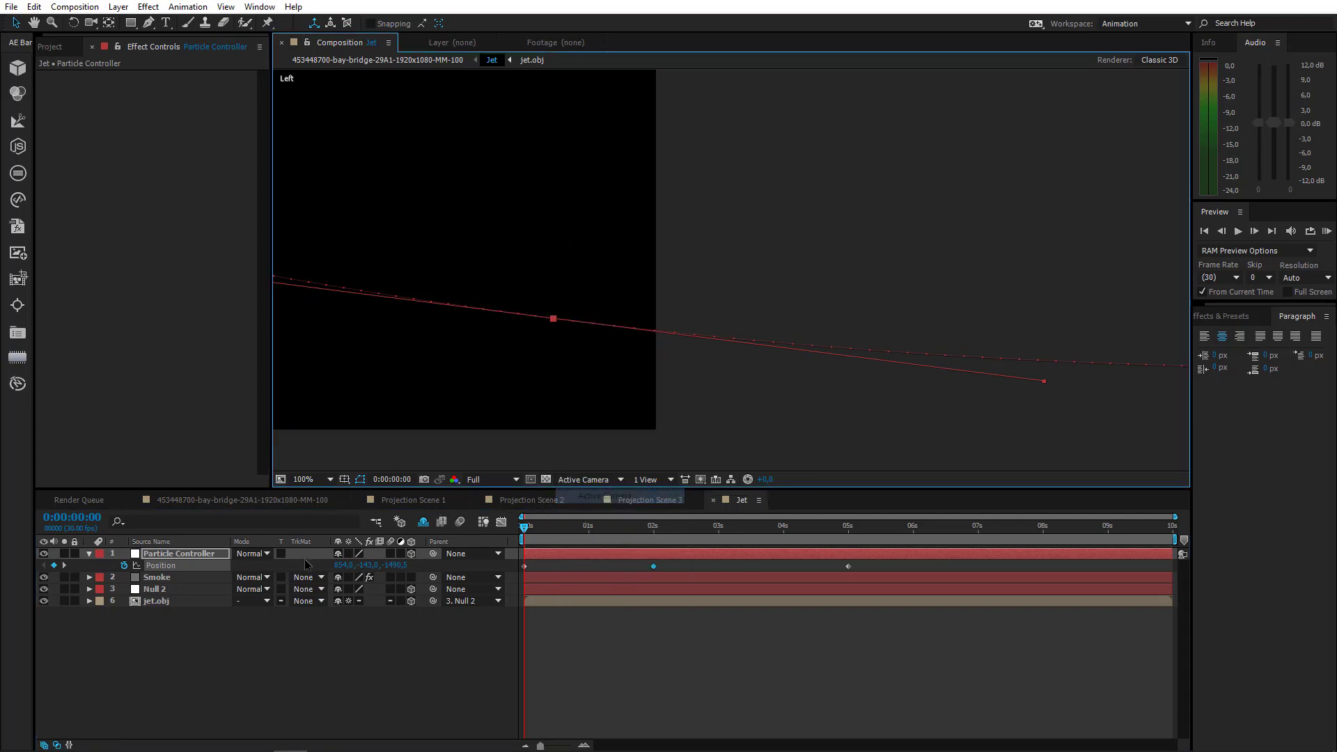
# In the main bridge composition, examine how the smoke lines up with the jet at several frames between 0:00:00:00 and 0:00:02:00
pyautogui.click(187, 500)
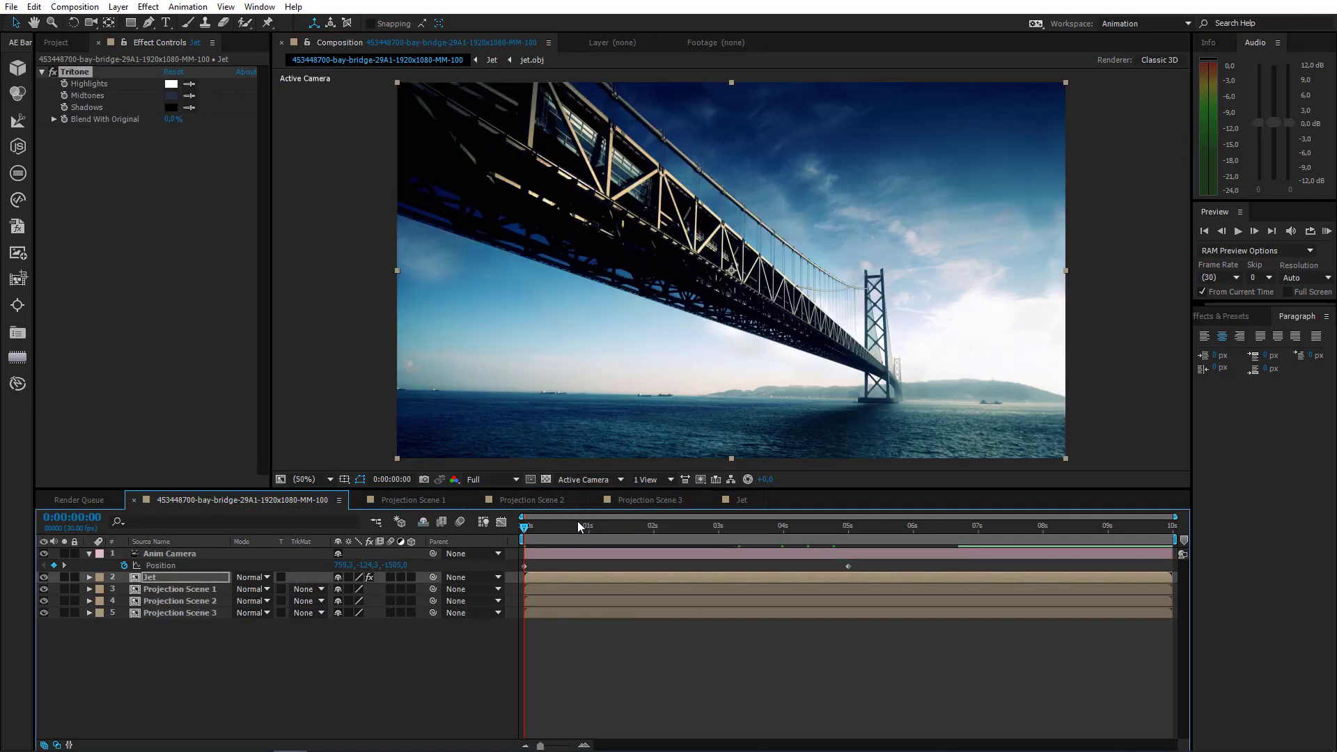
pyautogui.click(578, 523)
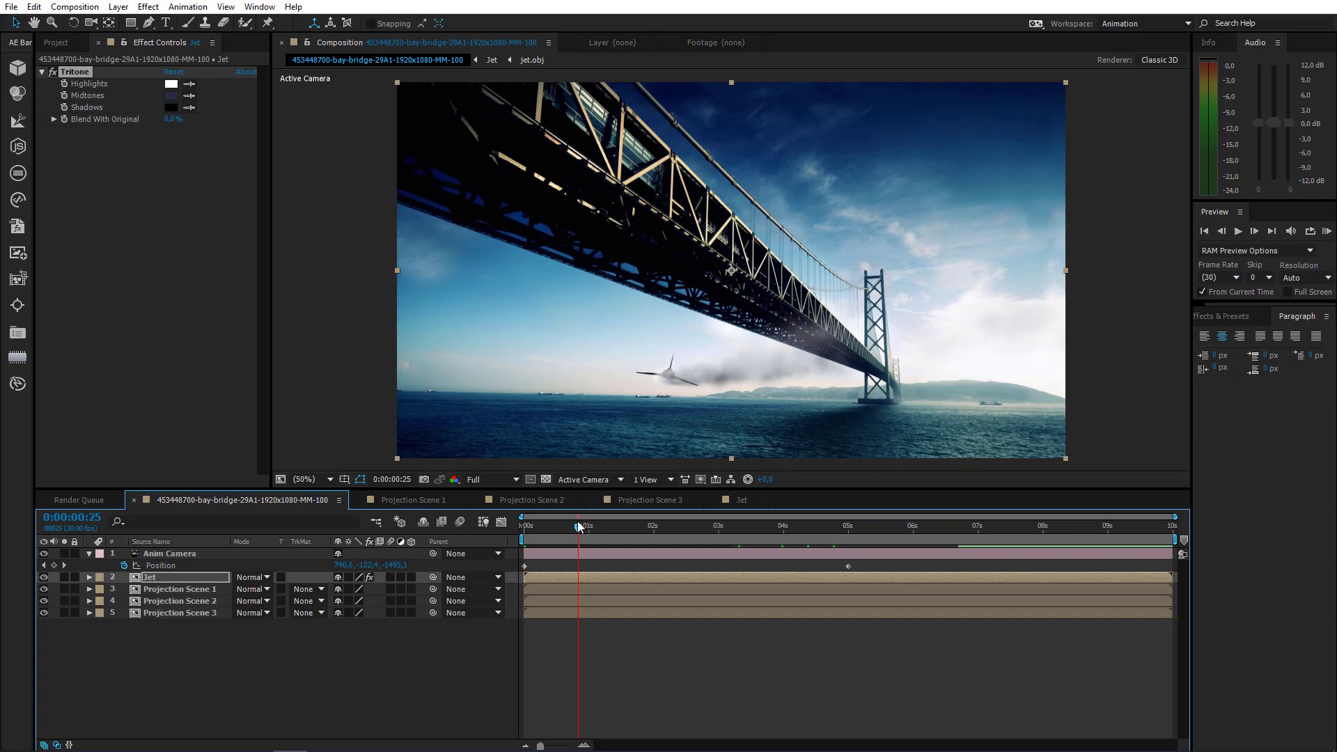
pyautogui.click(652, 527)
pyautogui.click(581, 527)
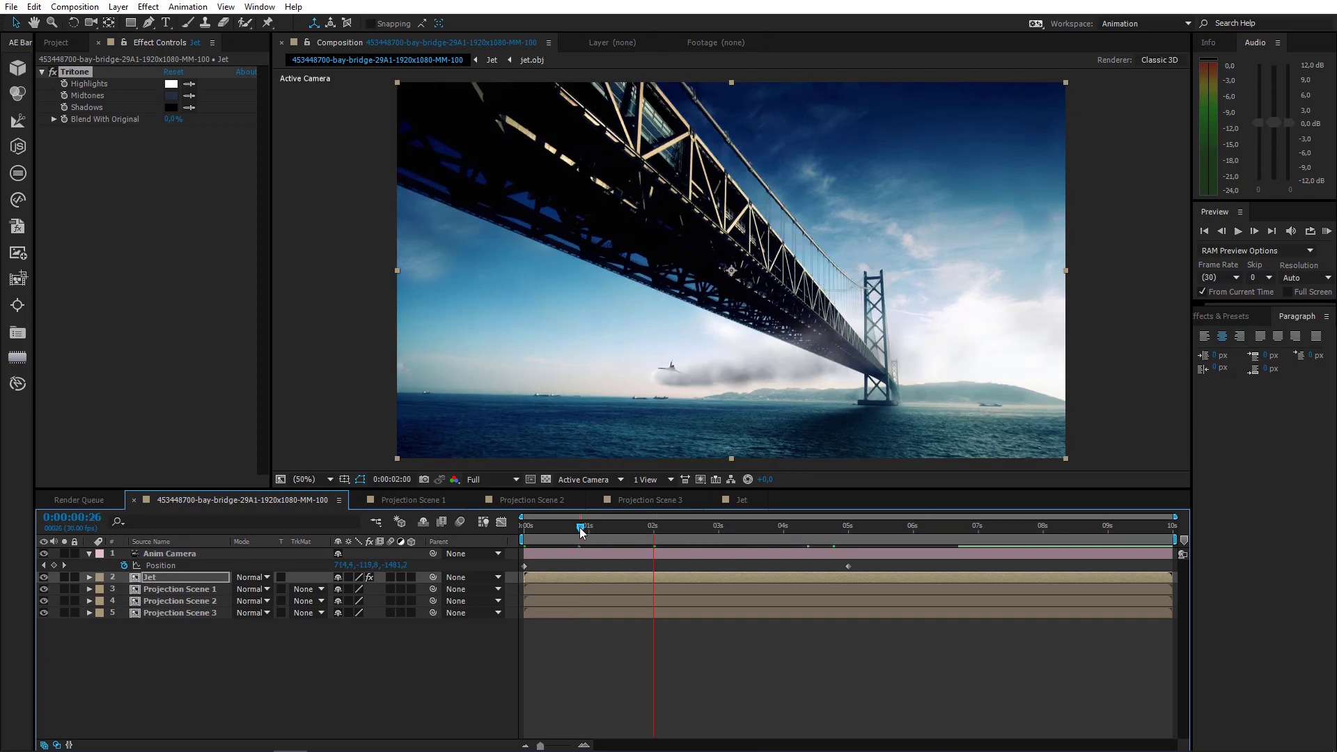
pyautogui.click(559, 525)
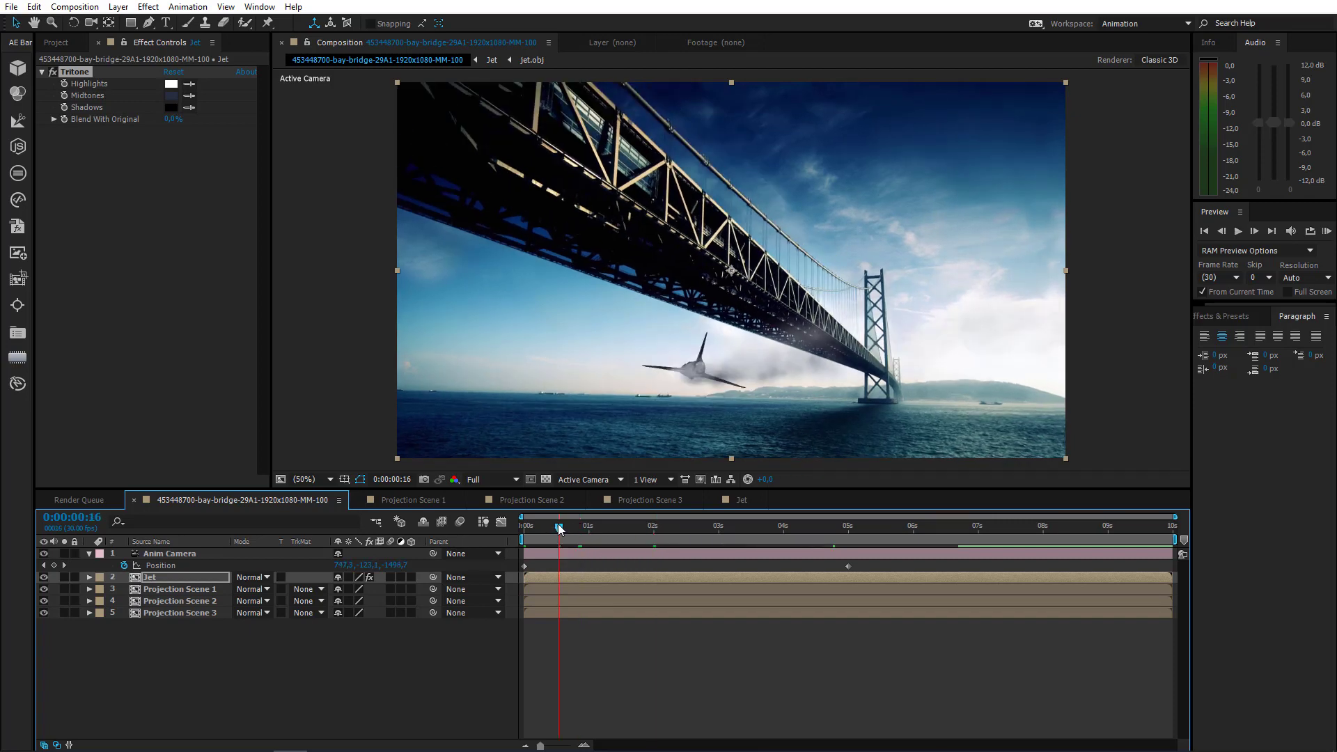
pyautogui.click(545, 527)
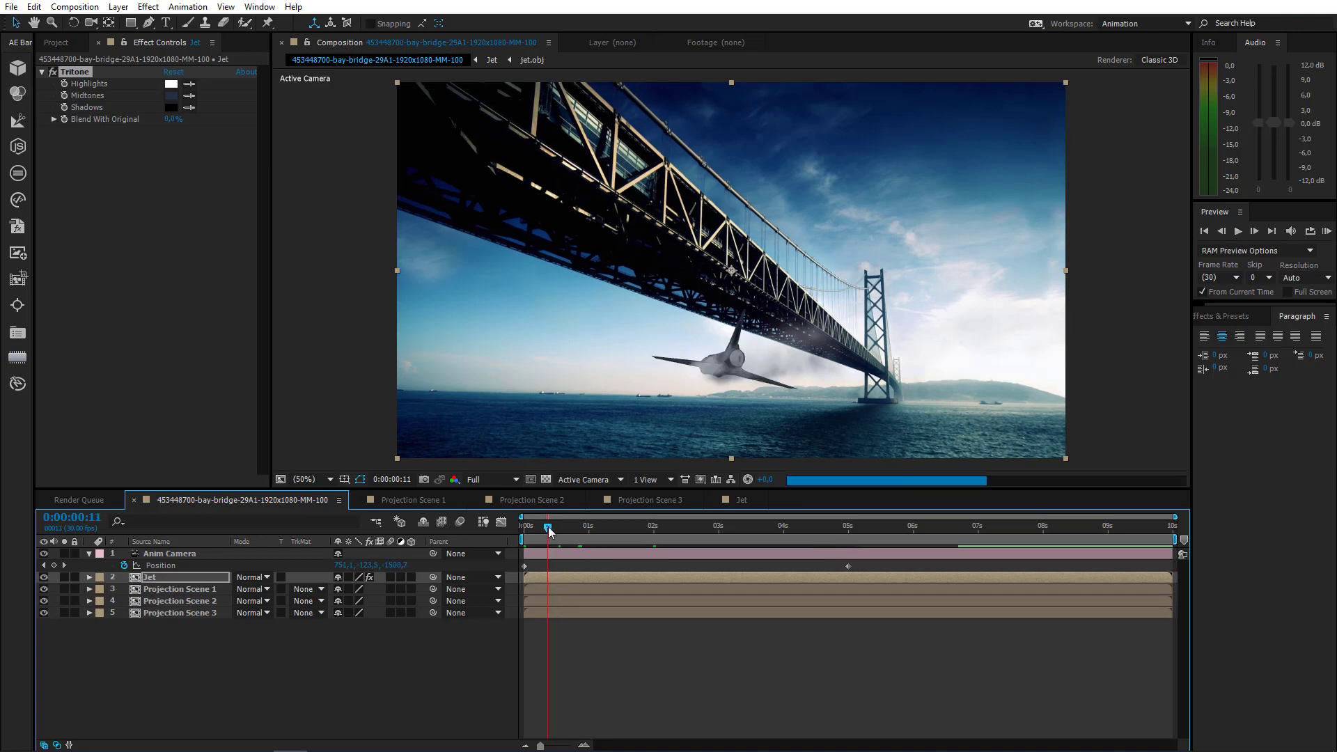
pyautogui.moveTo(531, 525)
pyautogui.mouseDown()
pyautogui.moveTo(576, 526)
pyautogui.moveTo(510, 535)
pyautogui.mouseUp()
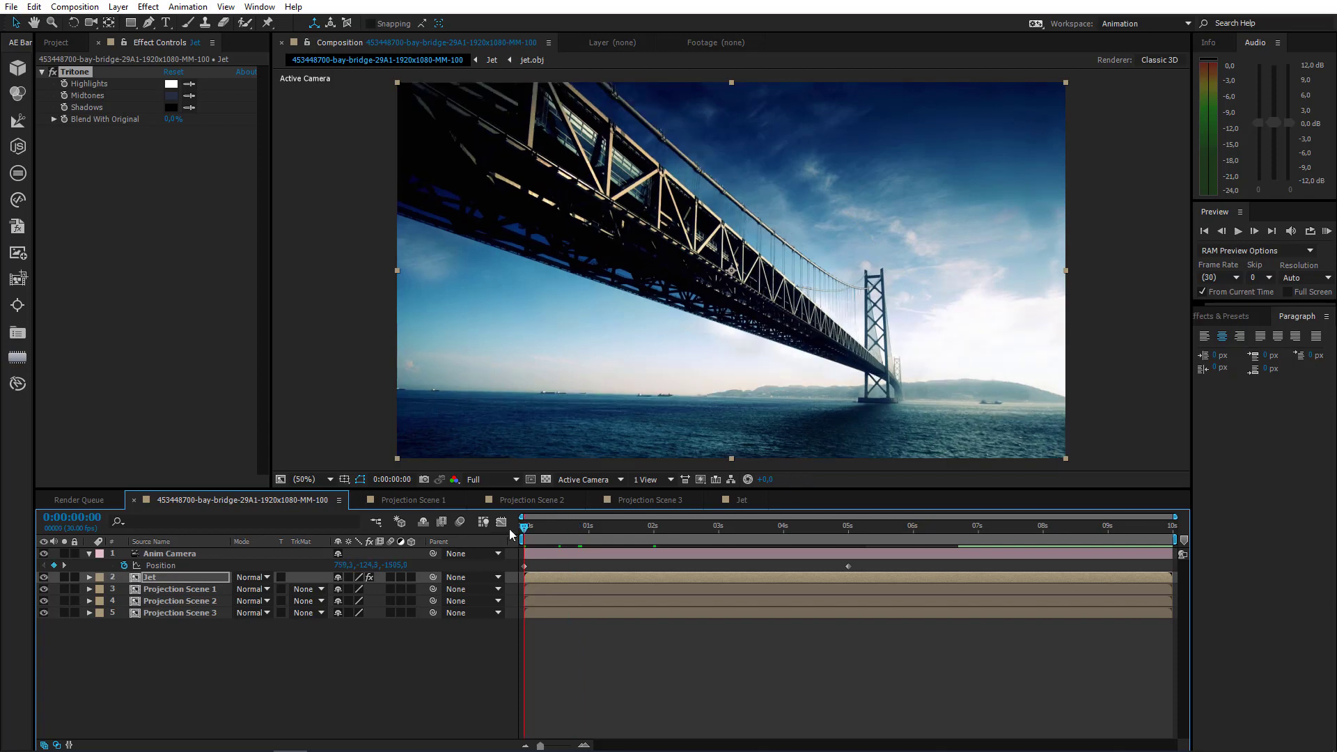
pyautogui.click(654, 530)
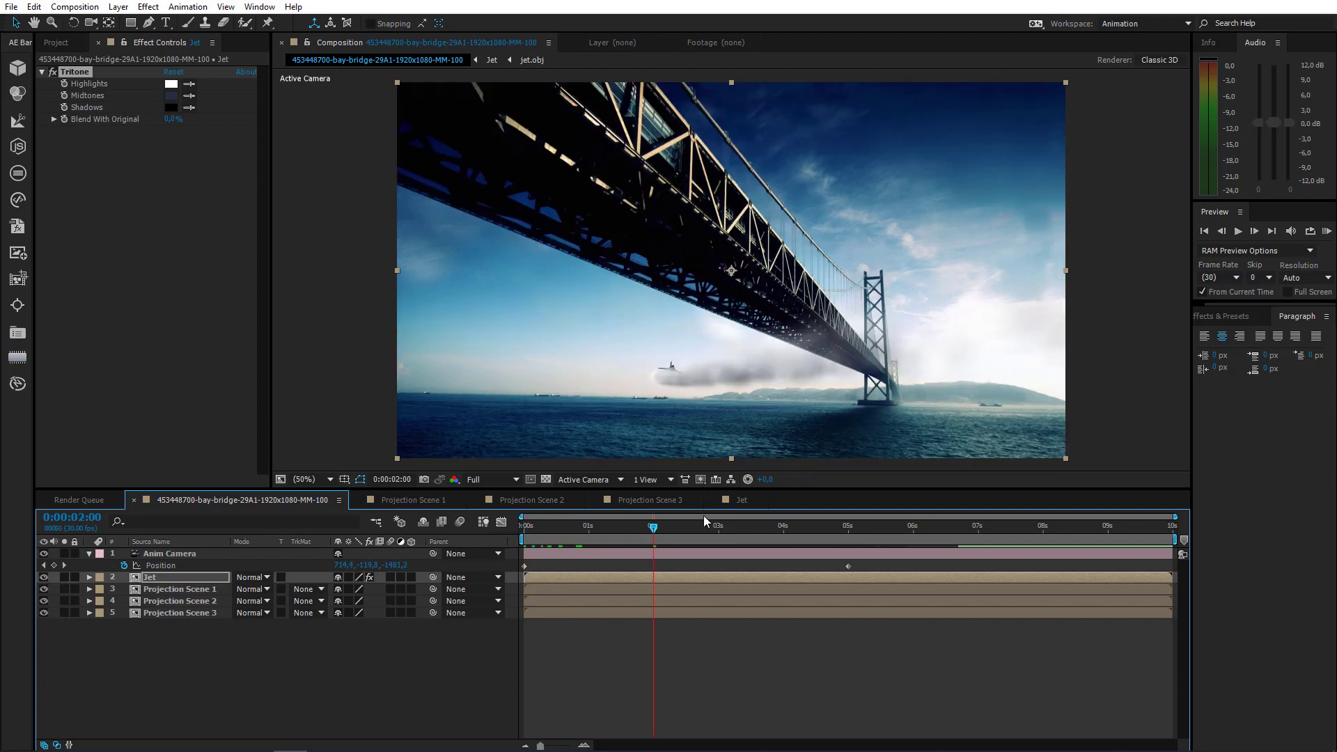
# In the Jet composition at 0:00:00:14, move the Particle Controller along X and slightly up to the jet's exhaust, and check 0:00:00:06
pyautogui.click(740, 500)
pyautogui.moveTo(414, 258); pyautogui.dragTo(1111, 307)
pyautogui.moveTo(418, 316); pyautogui.dragTo(635, 321)
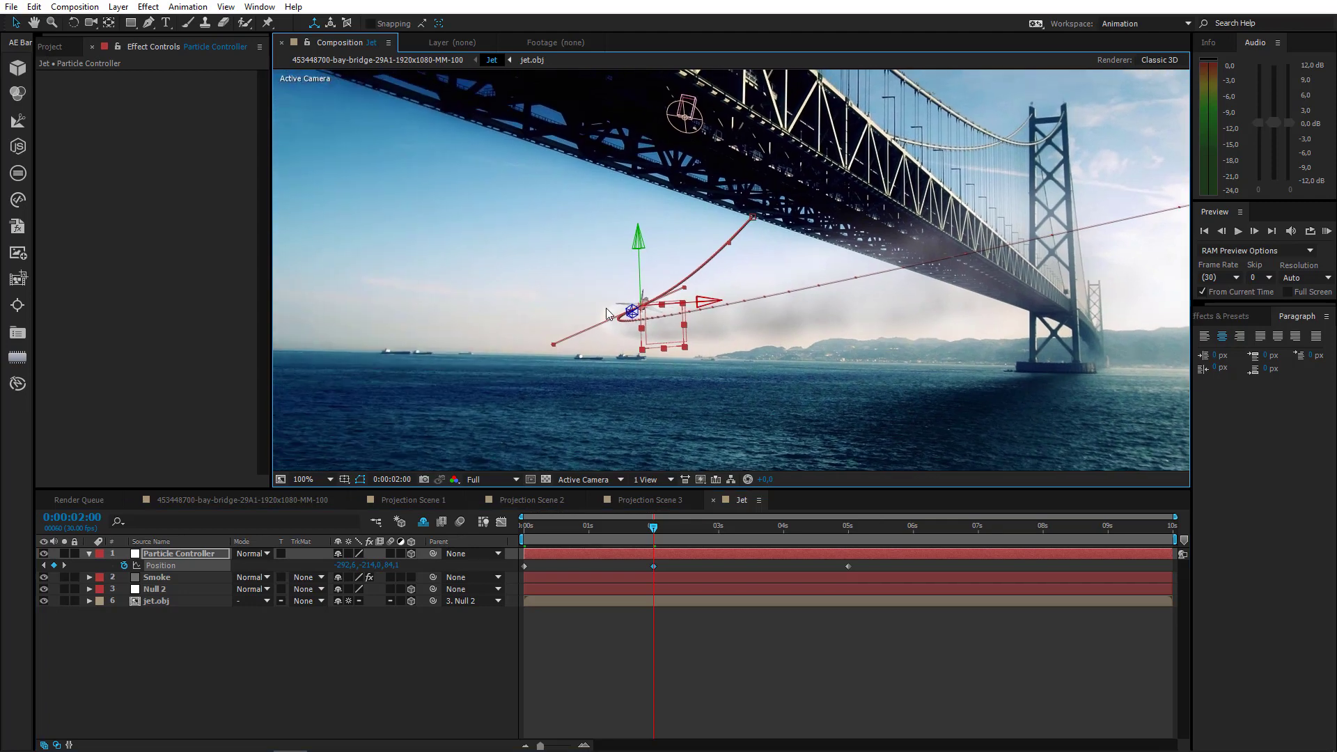
pyautogui.scroll(1, 607, 314)
pyautogui.click(607, 528)
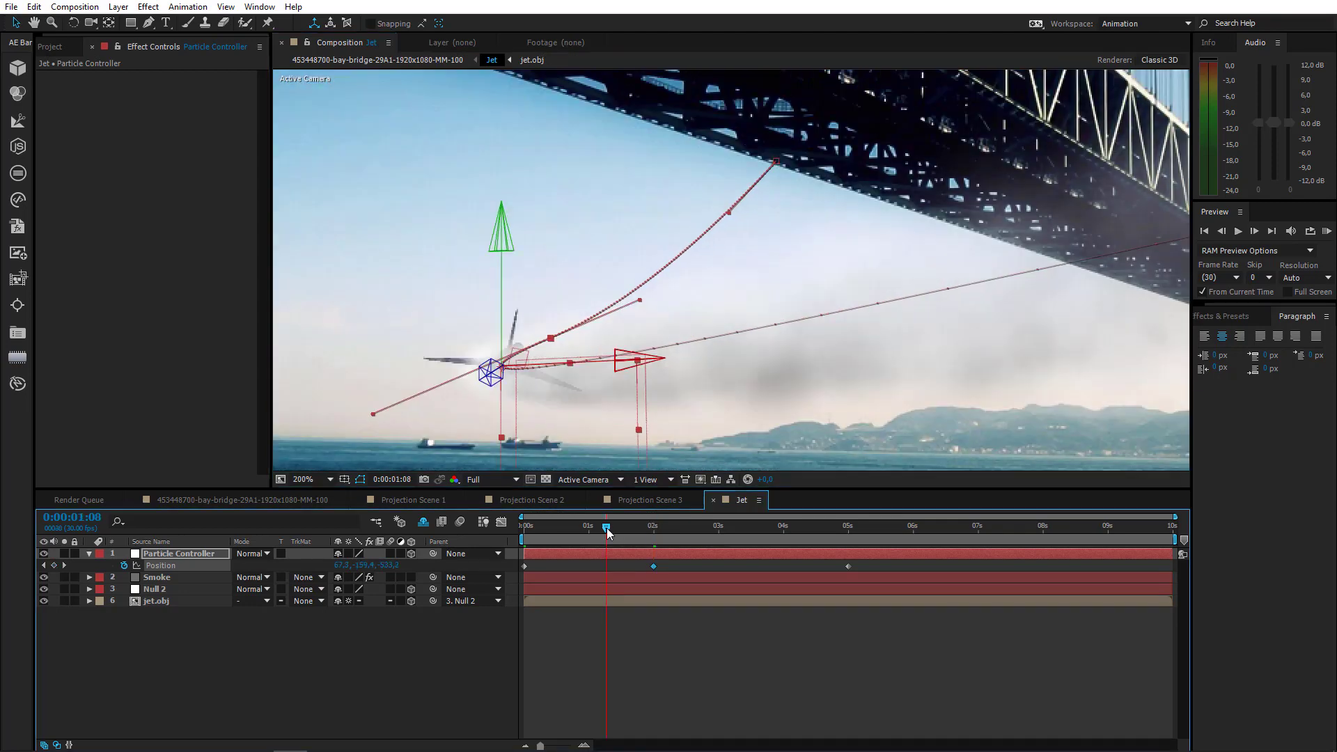
pyautogui.click(571, 528)
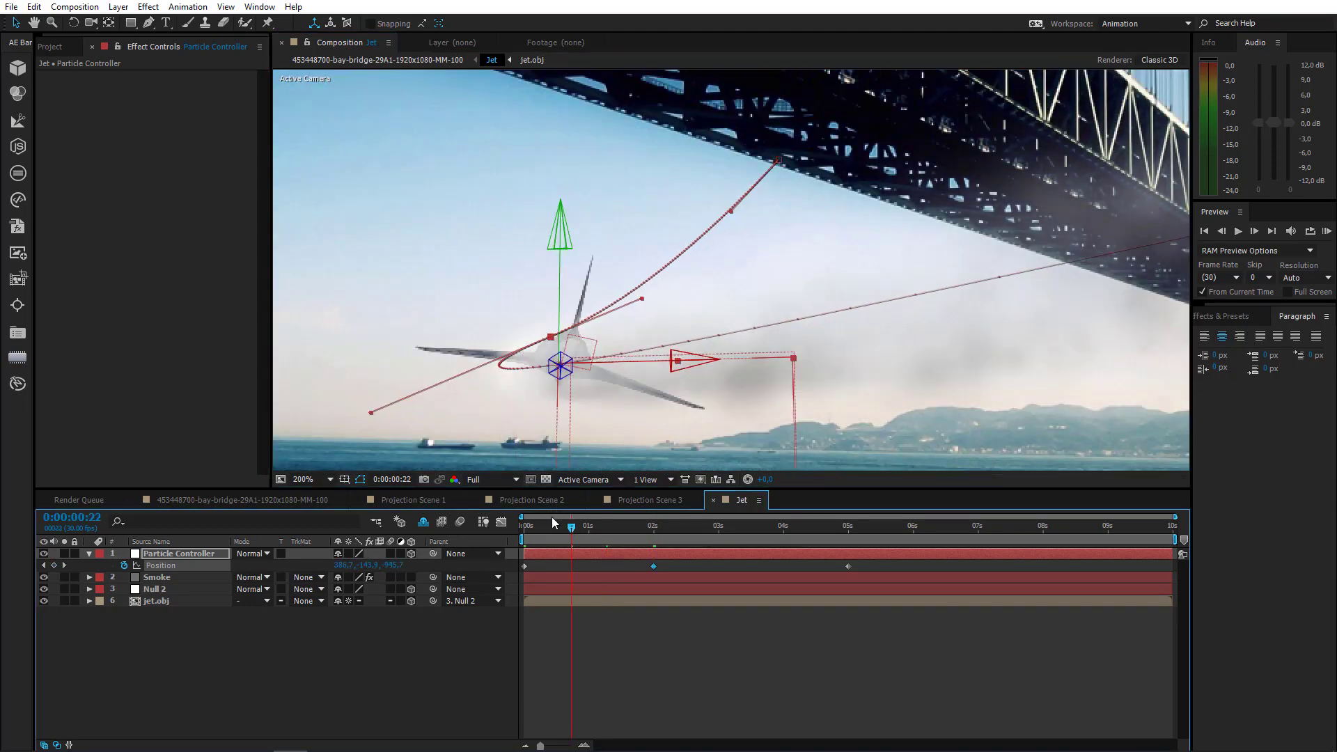
pyautogui.click(554, 531)
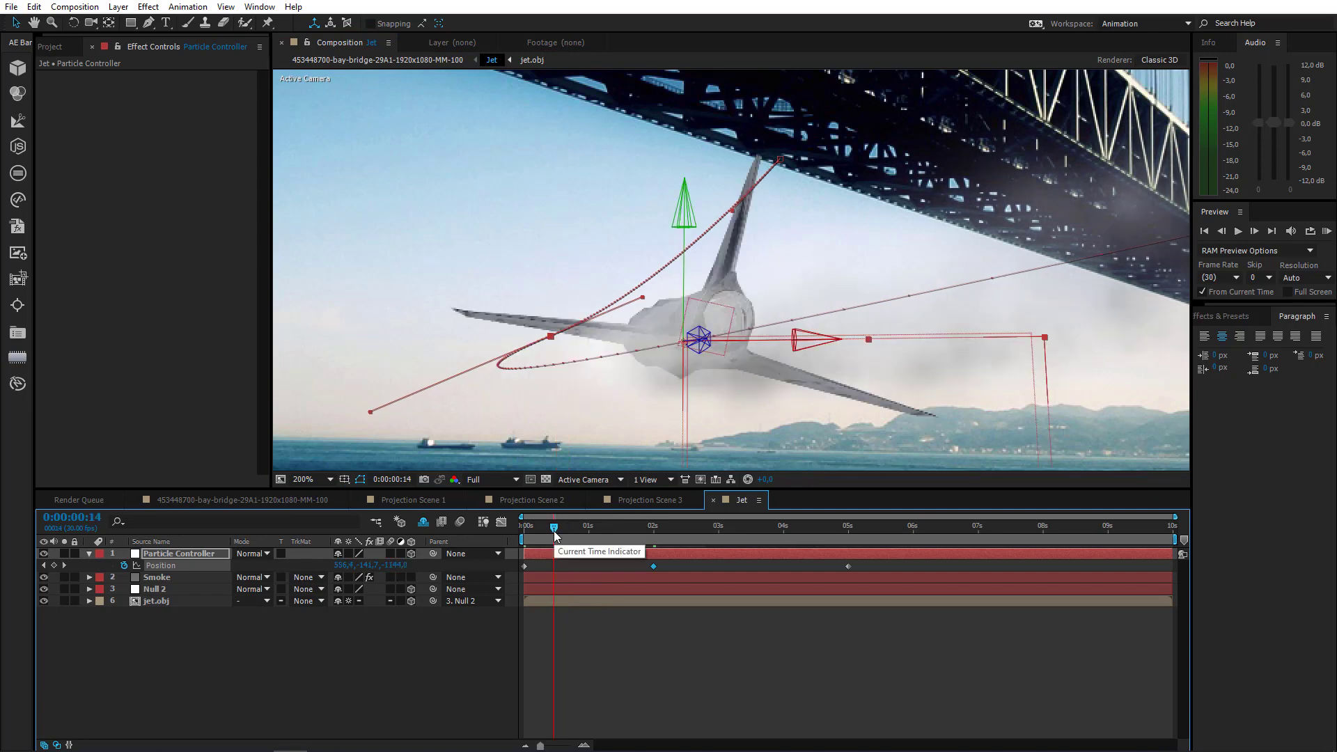
pyautogui.moveTo(822, 341); pyautogui.dragTo(859, 341)
pyautogui.moveTo(729, 281); pyautogui.dragTo(731, 265)
pyautogui.scroll(-2, 730, 266)
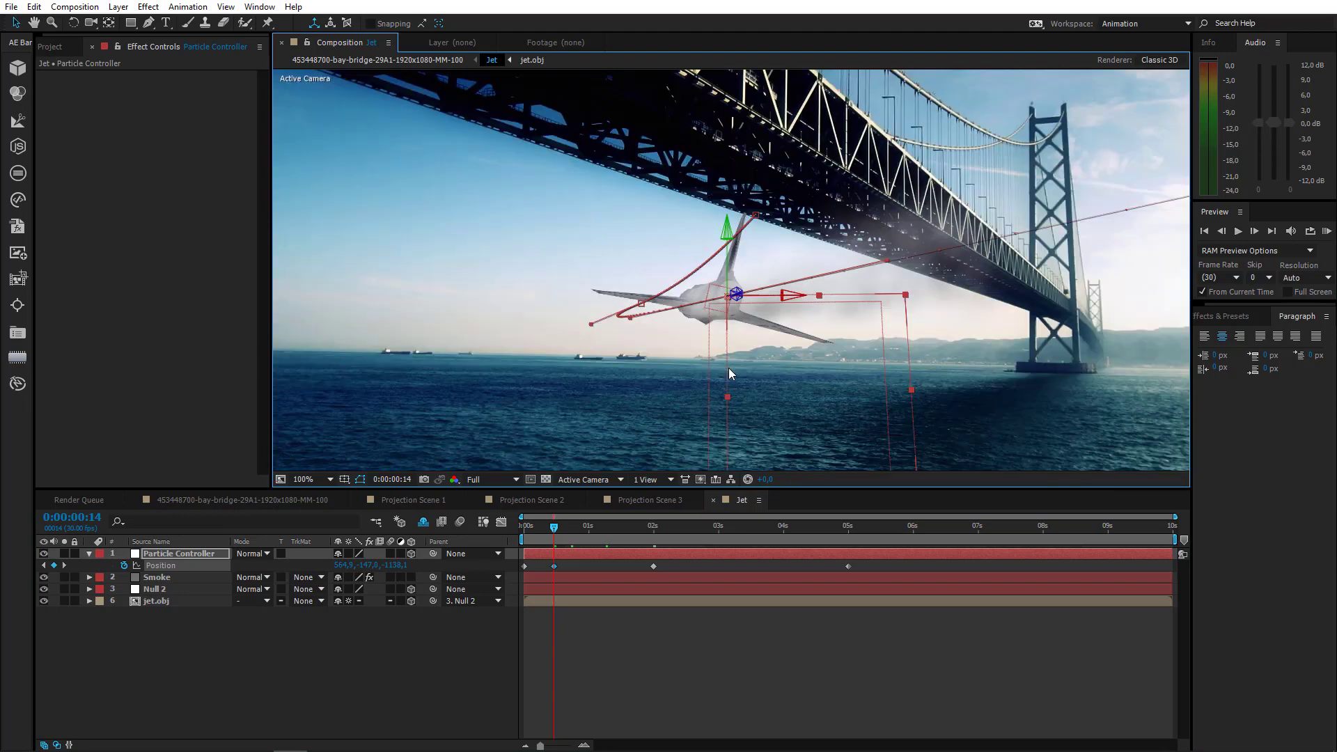
pyautogui.click(537, 534)
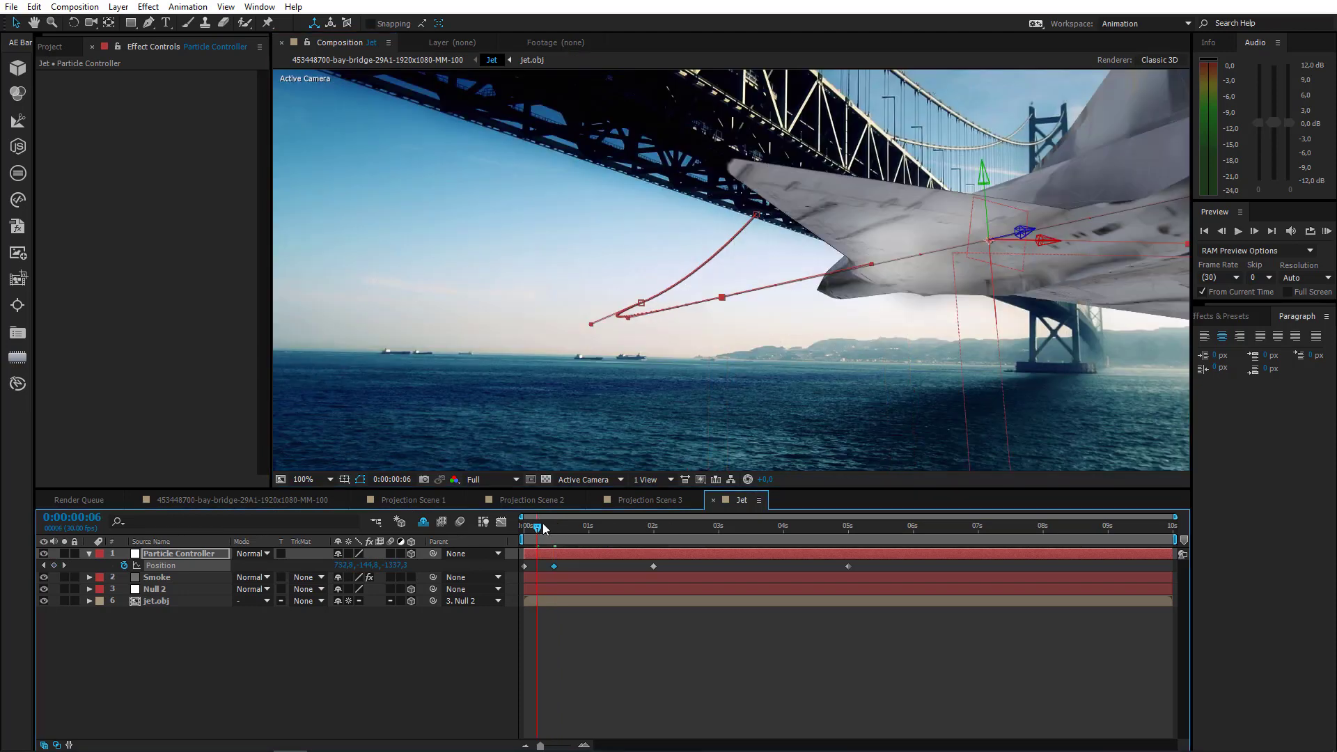
pyautogui.scroll(-2, 746, 359)
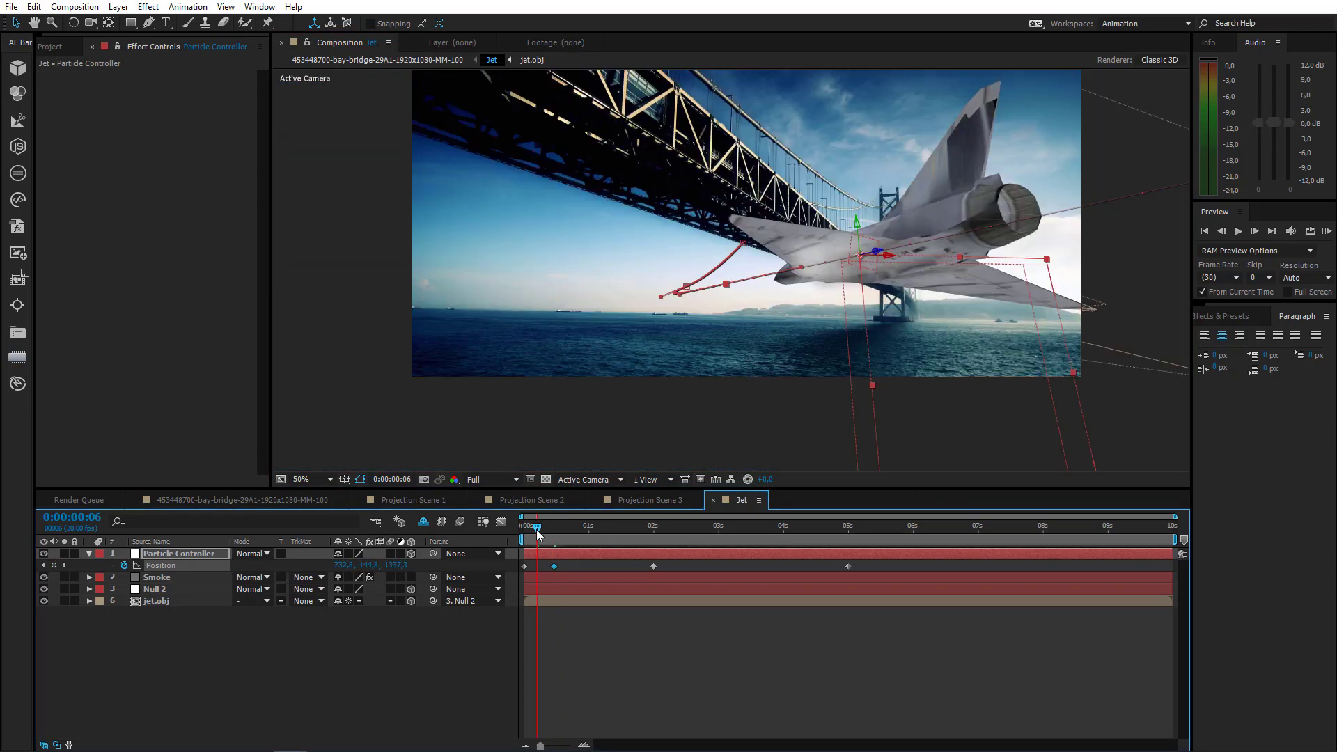
# Run a RAM preview of the main bridge composition from 0:00:00:00 with all layers deselected
pyautogui.click(268, 500)
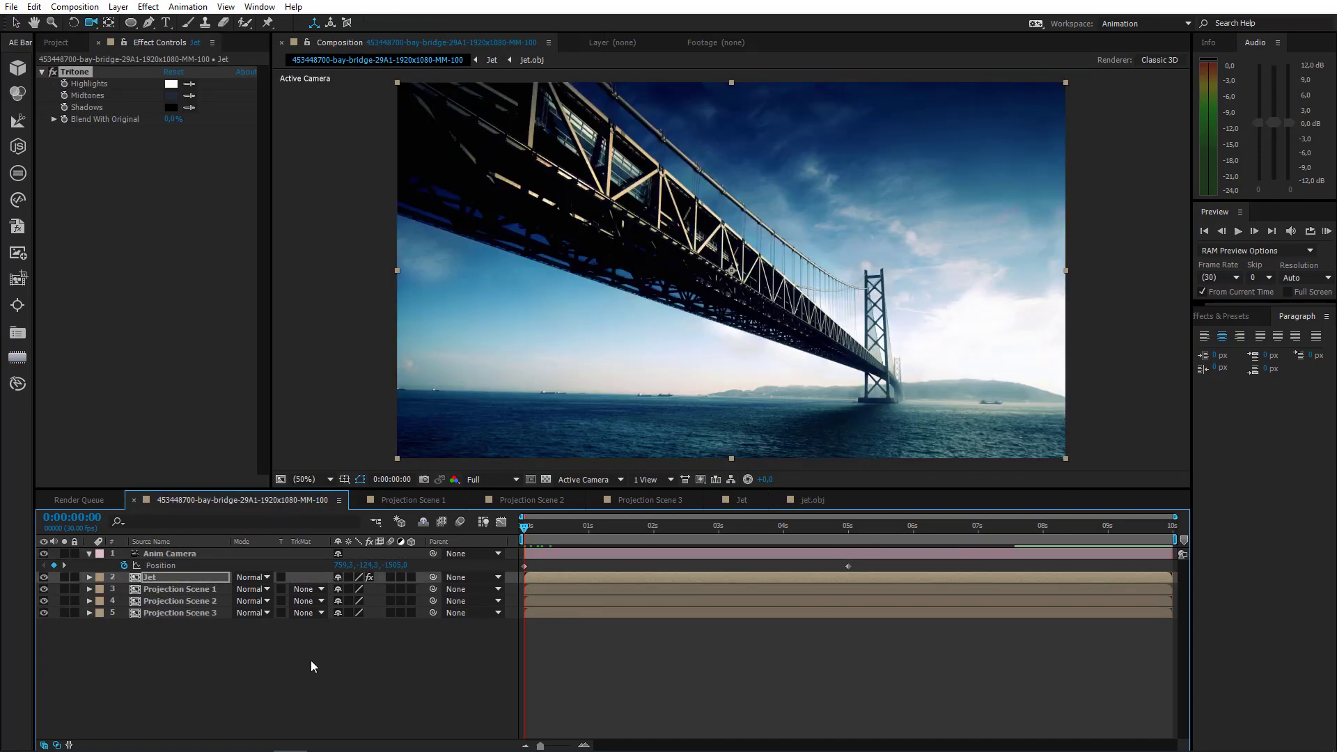
pyautogui.click(310, 660)
pyautogui.click(1326, 232)
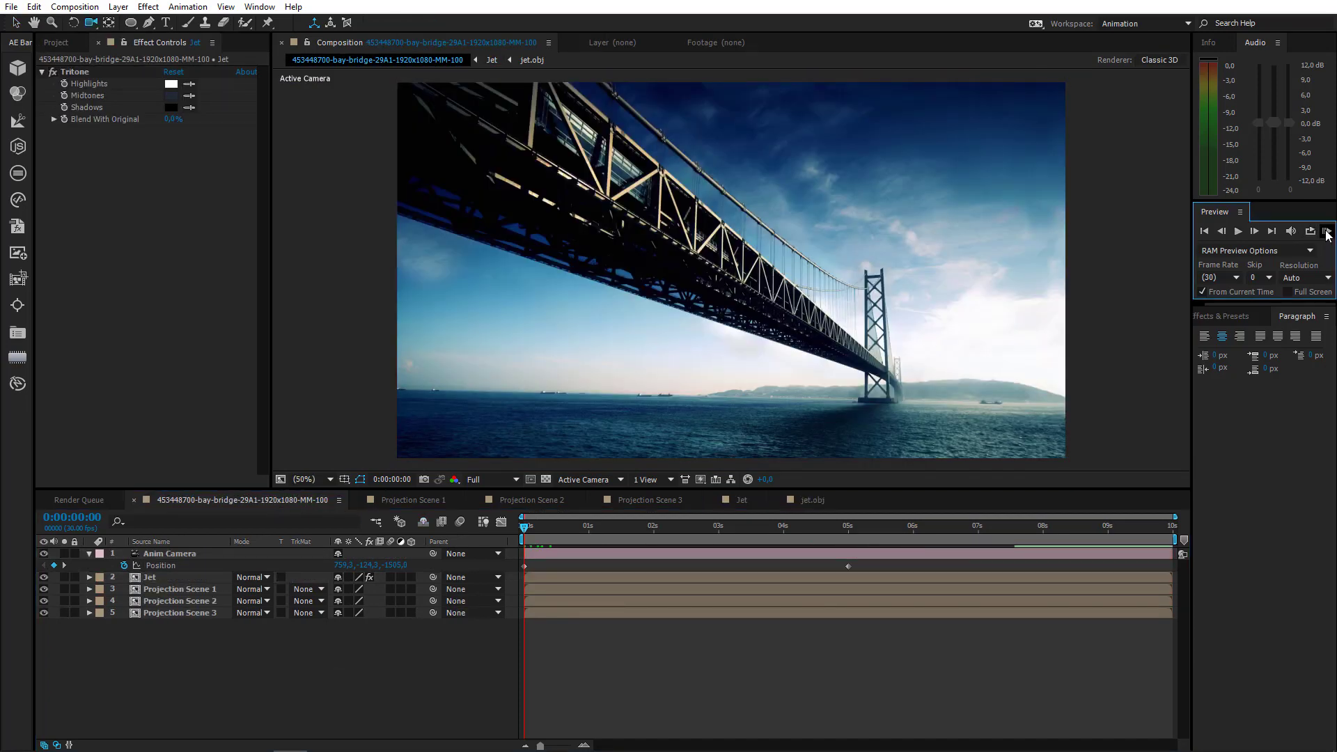
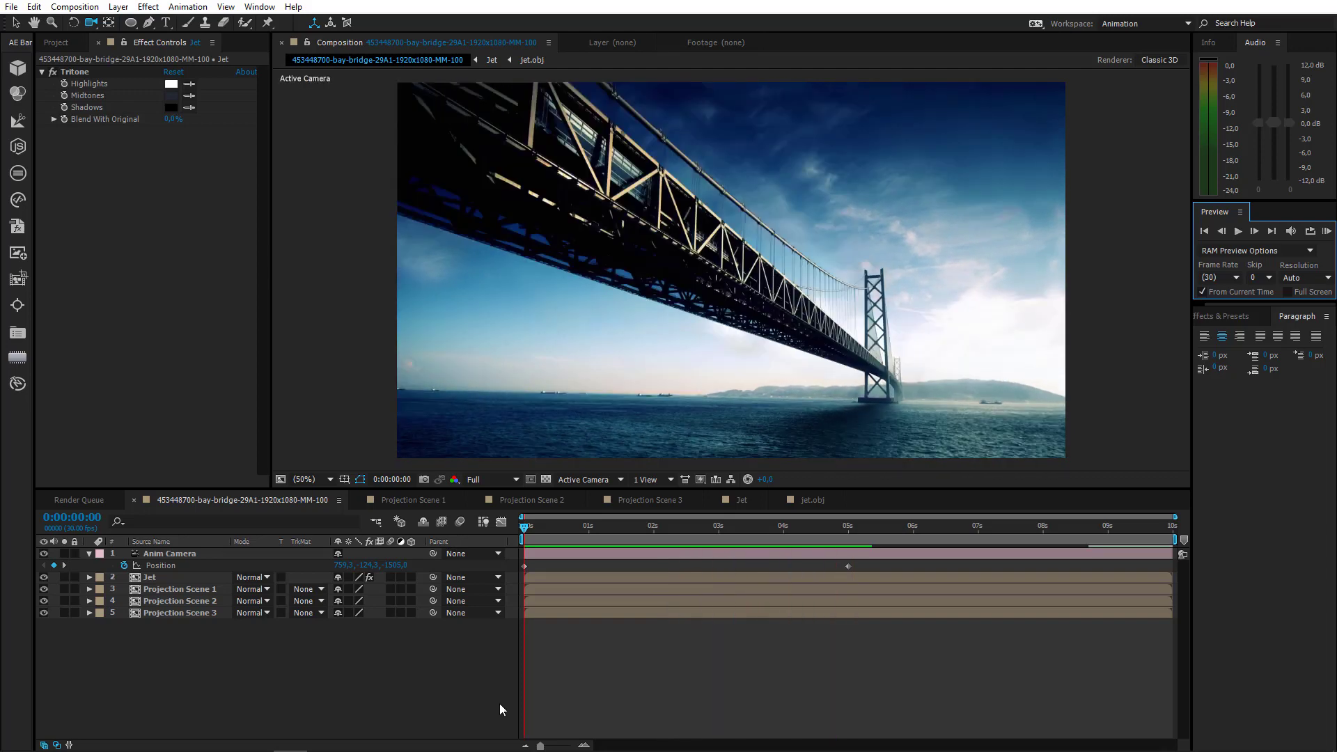
# At 0:00:05:00, disable and re-enable the Jet layer's Tritone effect to compare the smoke with and without the color correction
pyautogui.click(847, 536)
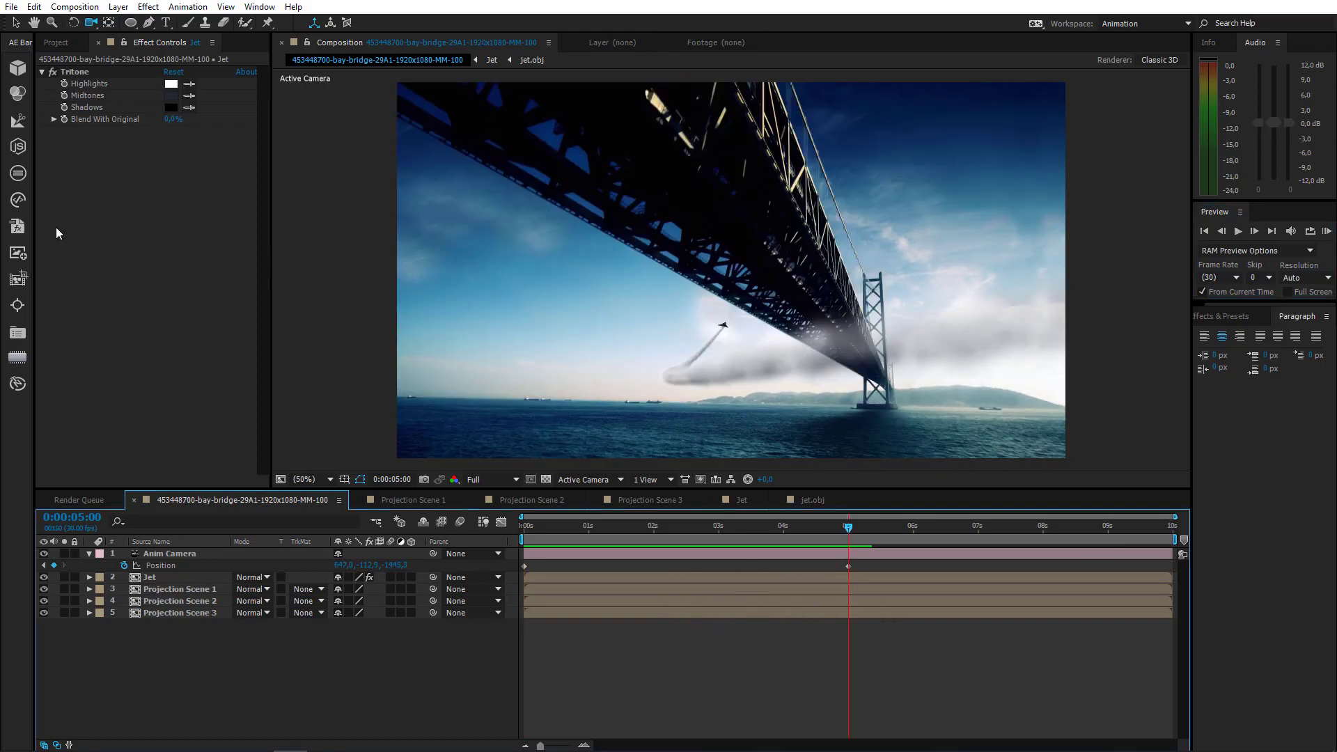
pyautogui.click(52, 73)
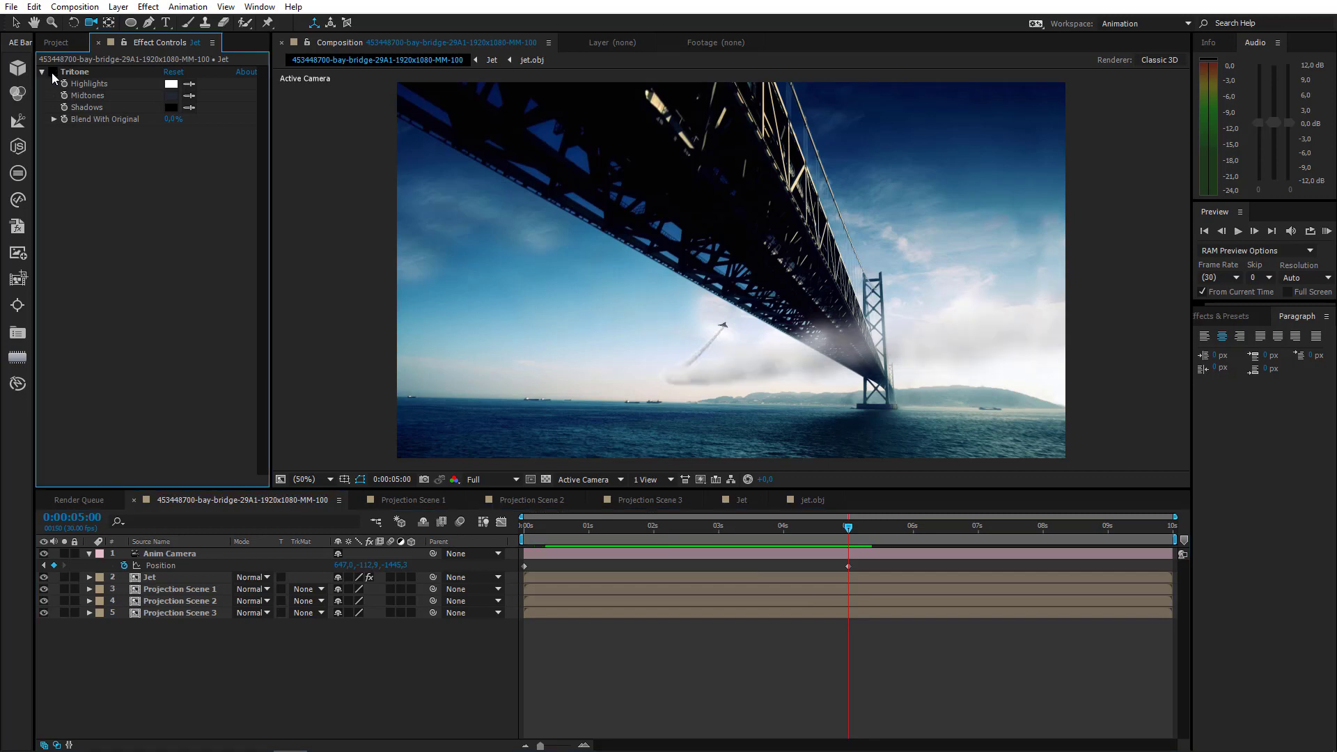
pyautogui.click(53, 73)
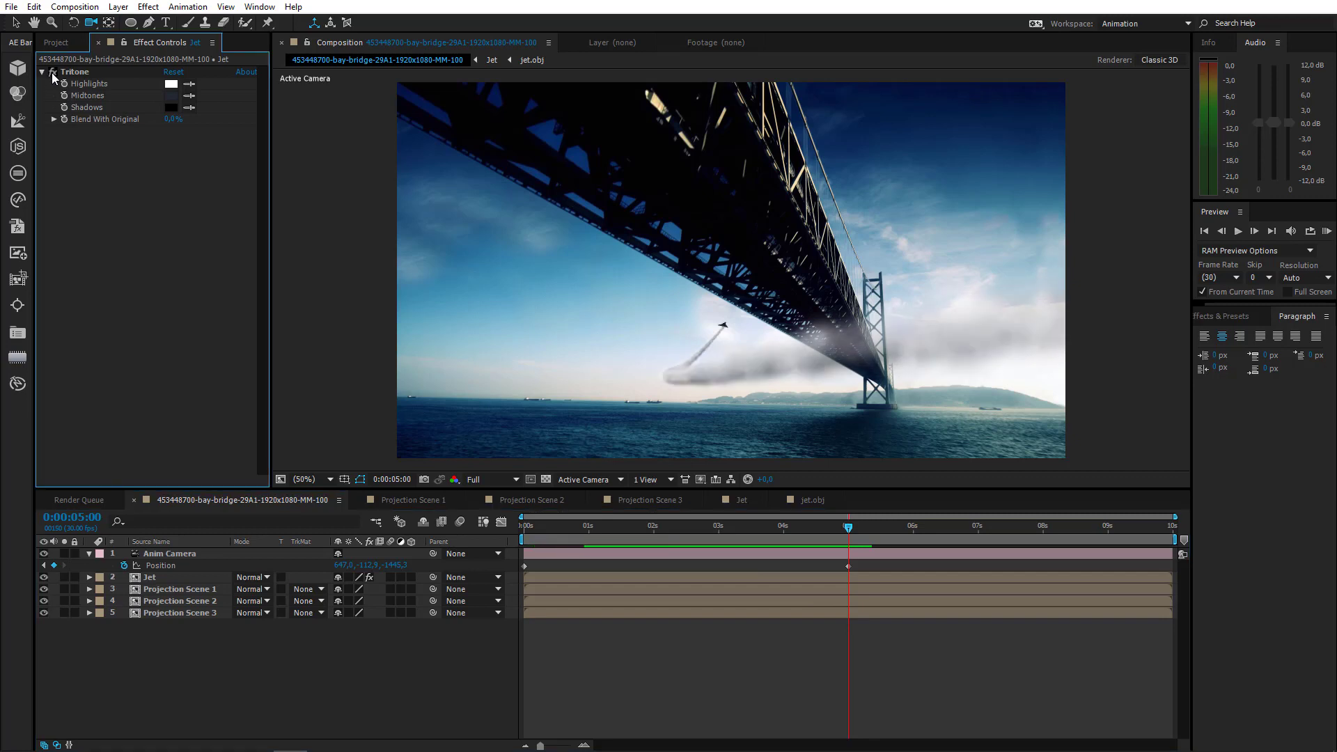
pyautogui.click(52, 72)
pyautogui.click(52, 72)
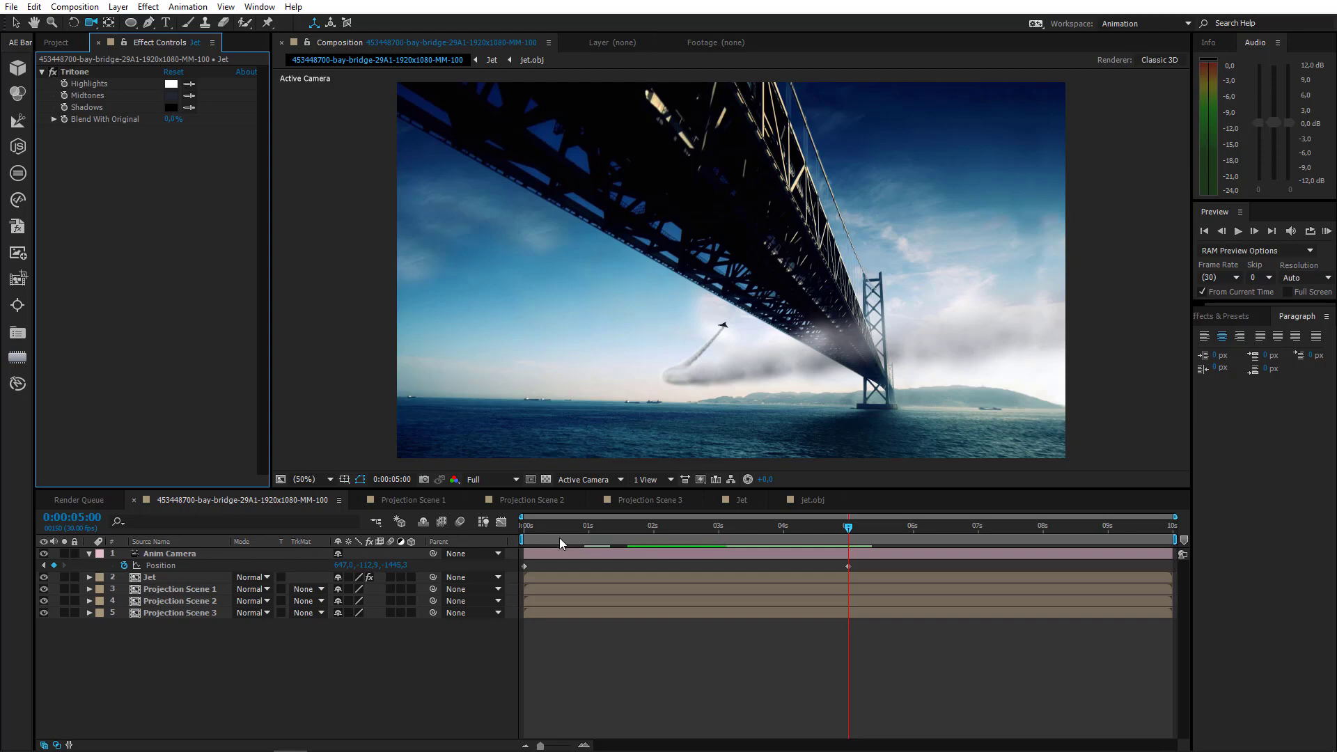
# In the Jet composition, select only the Smoke layer and hide the jet.obj layer at 0:00:02:01
pyautogui.moveTo(558, 533); pyautogui.dragTo(377, 537)
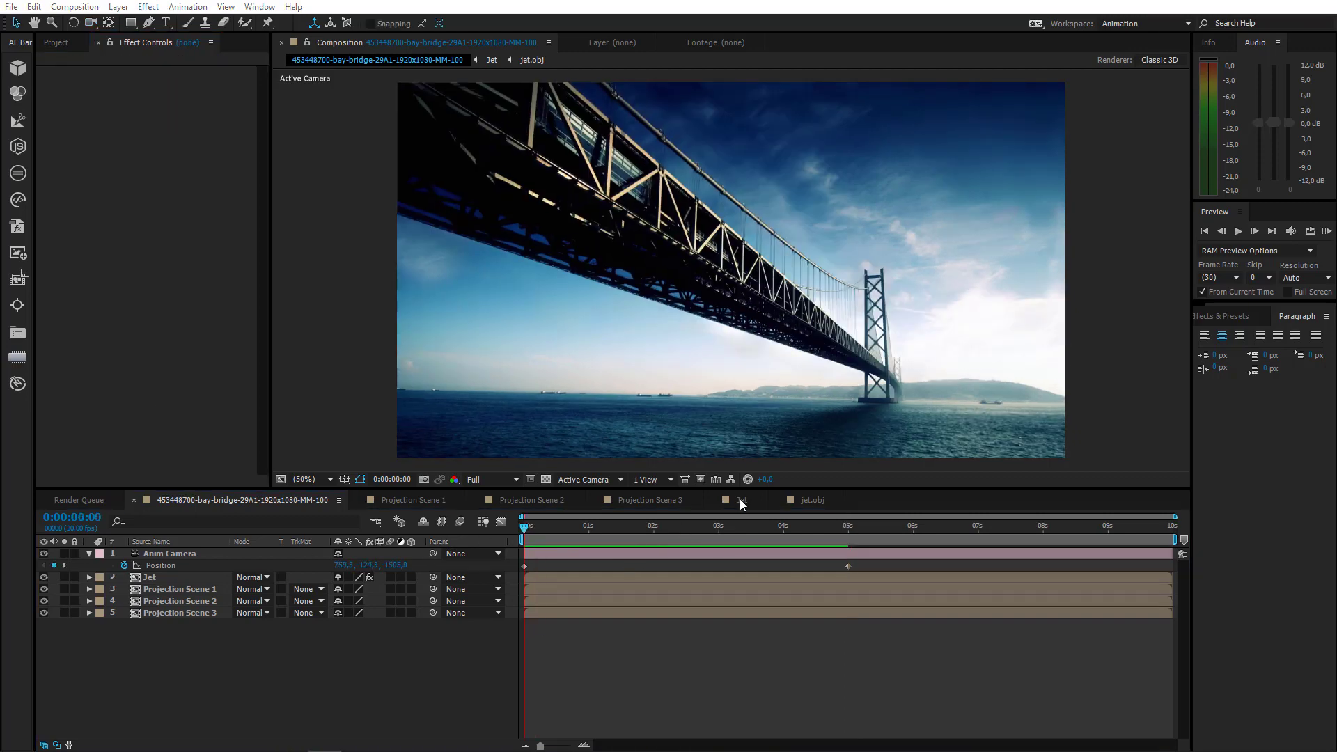
pyautogui.click(741, 501)
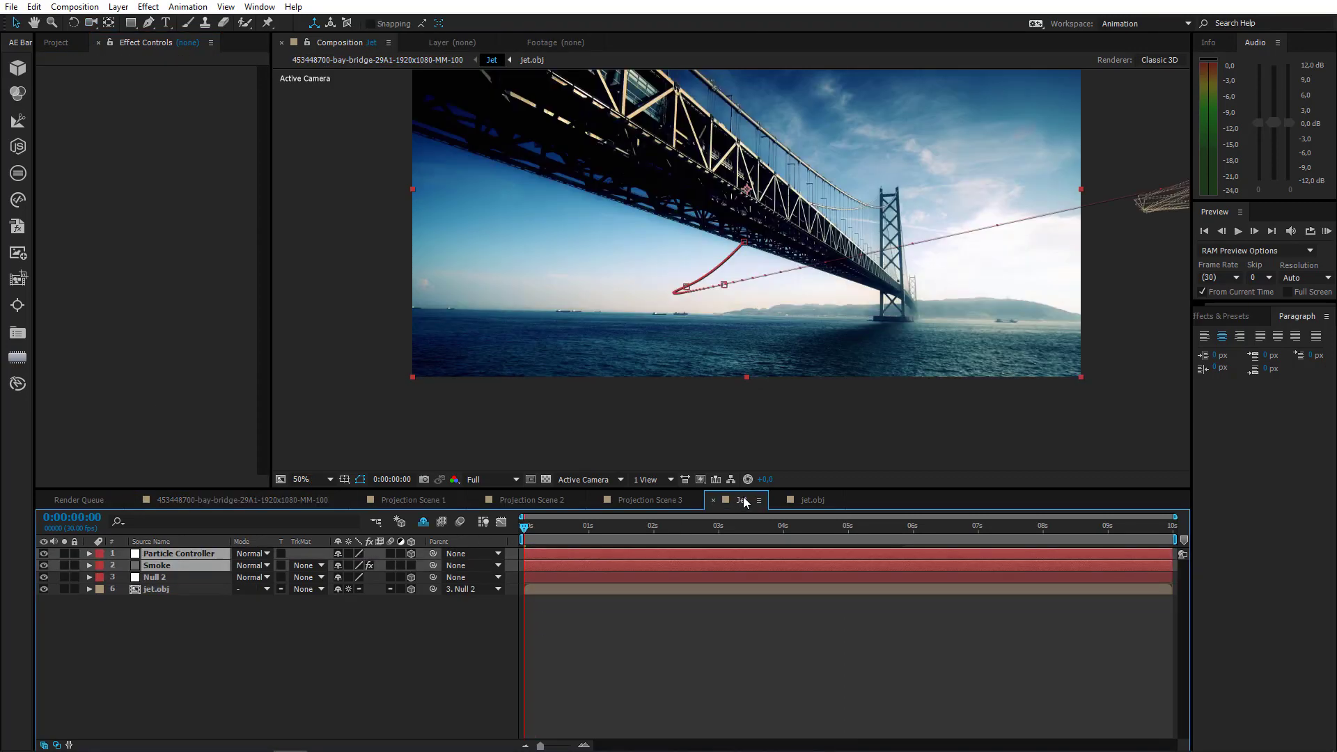
pyautogui.click(310, 640)
pyautogui.click(167, 566)
pyautogui.click(551, 530)
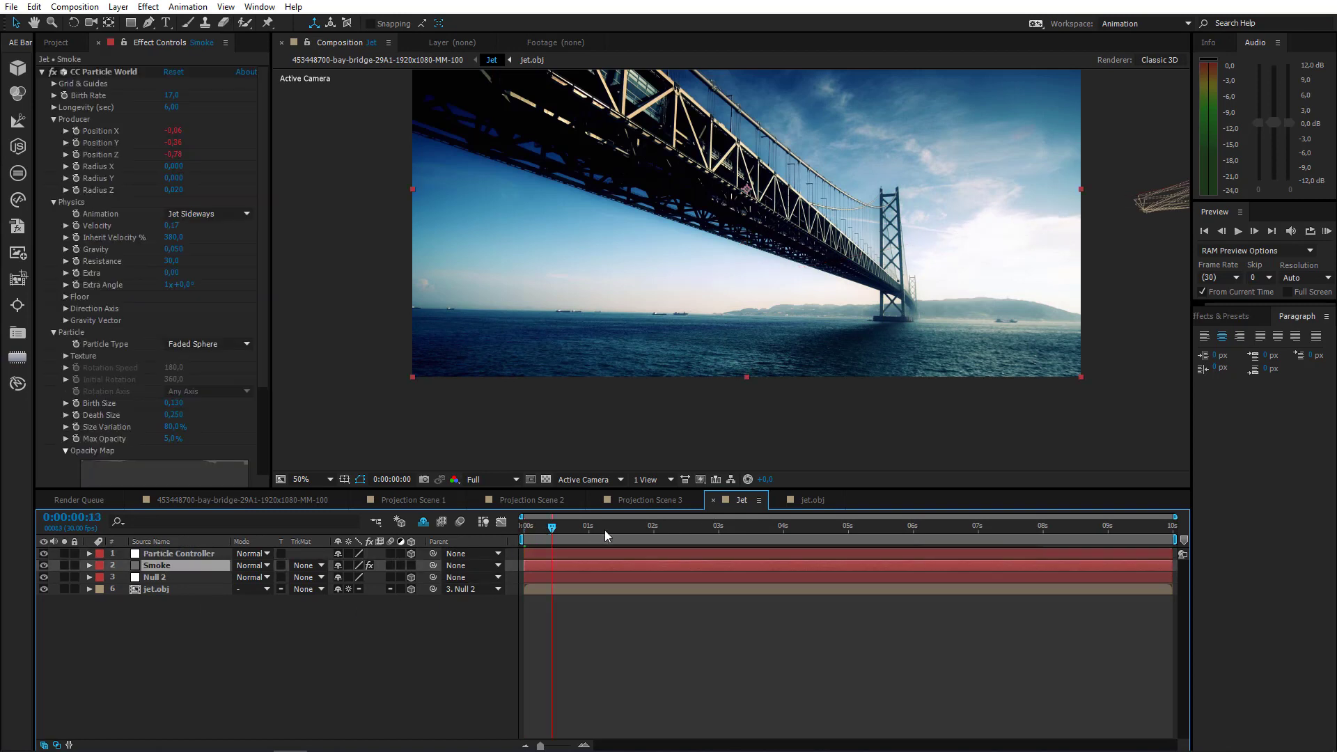
pyautogui.click(656, 532)
pyautogui.click(44, 589)
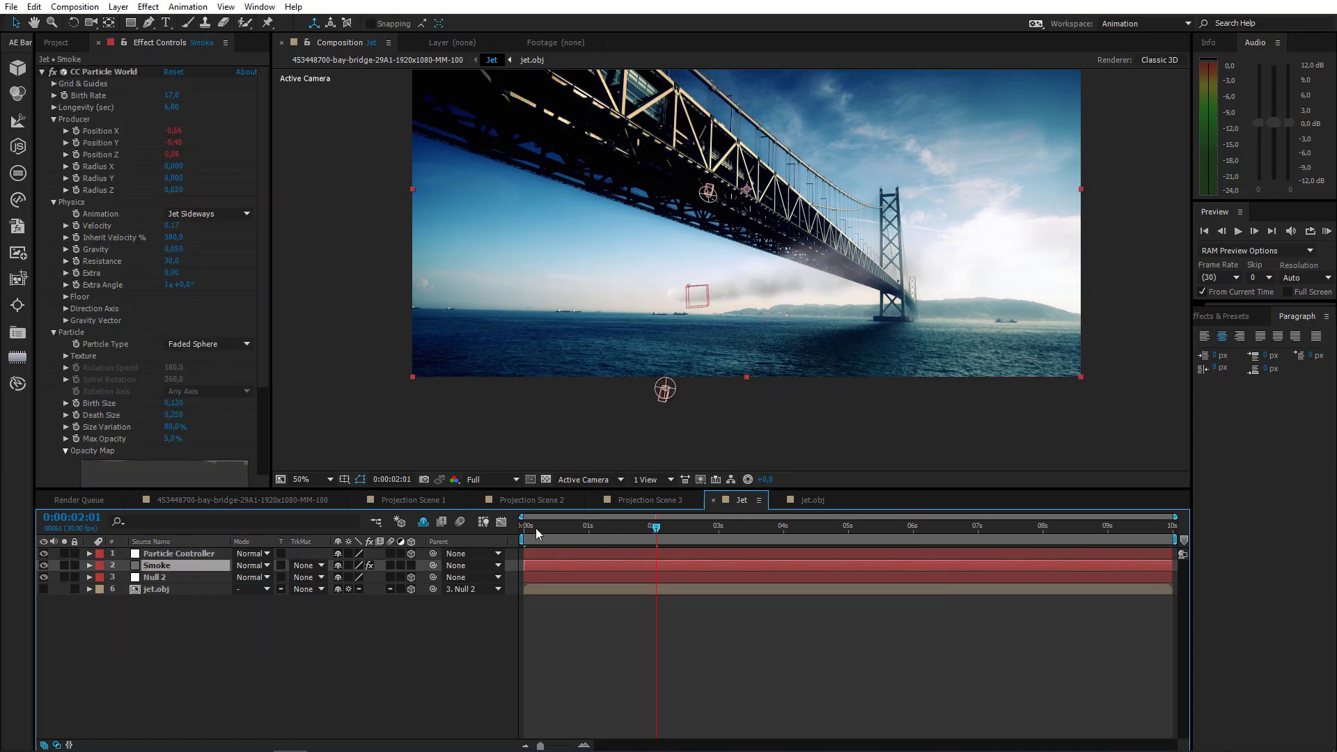
# At 0:00:02:25 in the Jet composition, set the Smoke layer's CC Particle World Resistance to 27.7
pyautogui.moveTo(536, 533); pyautogui.dragTo(709, 532)
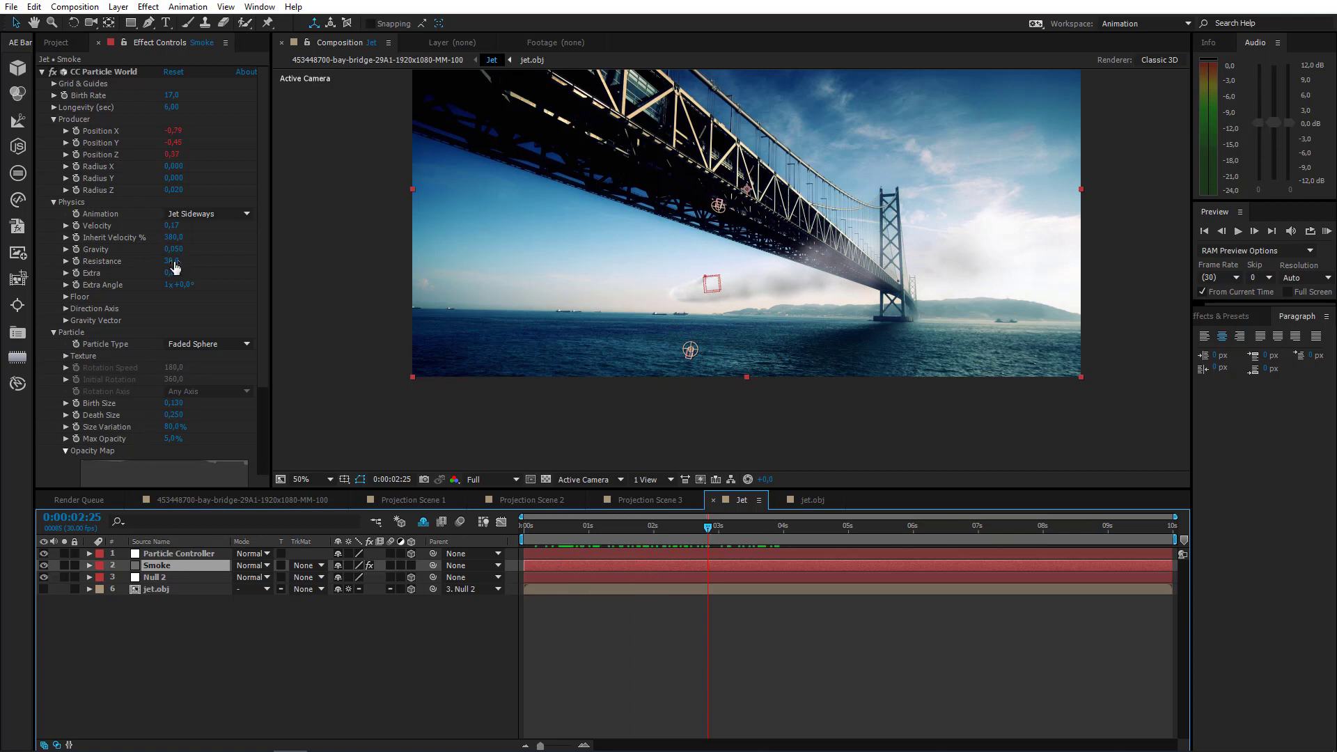
pyautogui.moveTo(174, 266); pyautogui.dragTo(165, 265)
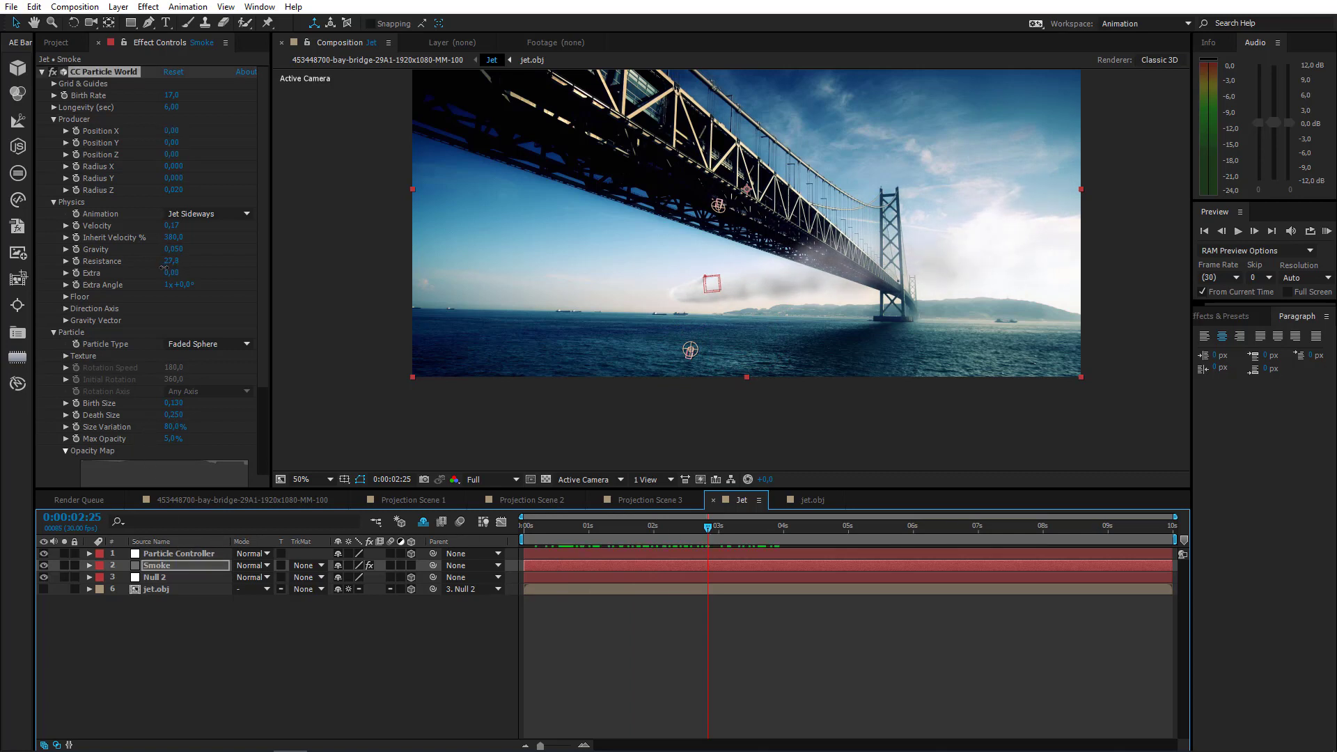
pyautogui.moveTo(165, 266); pyautogui.dragTo(167, 267)
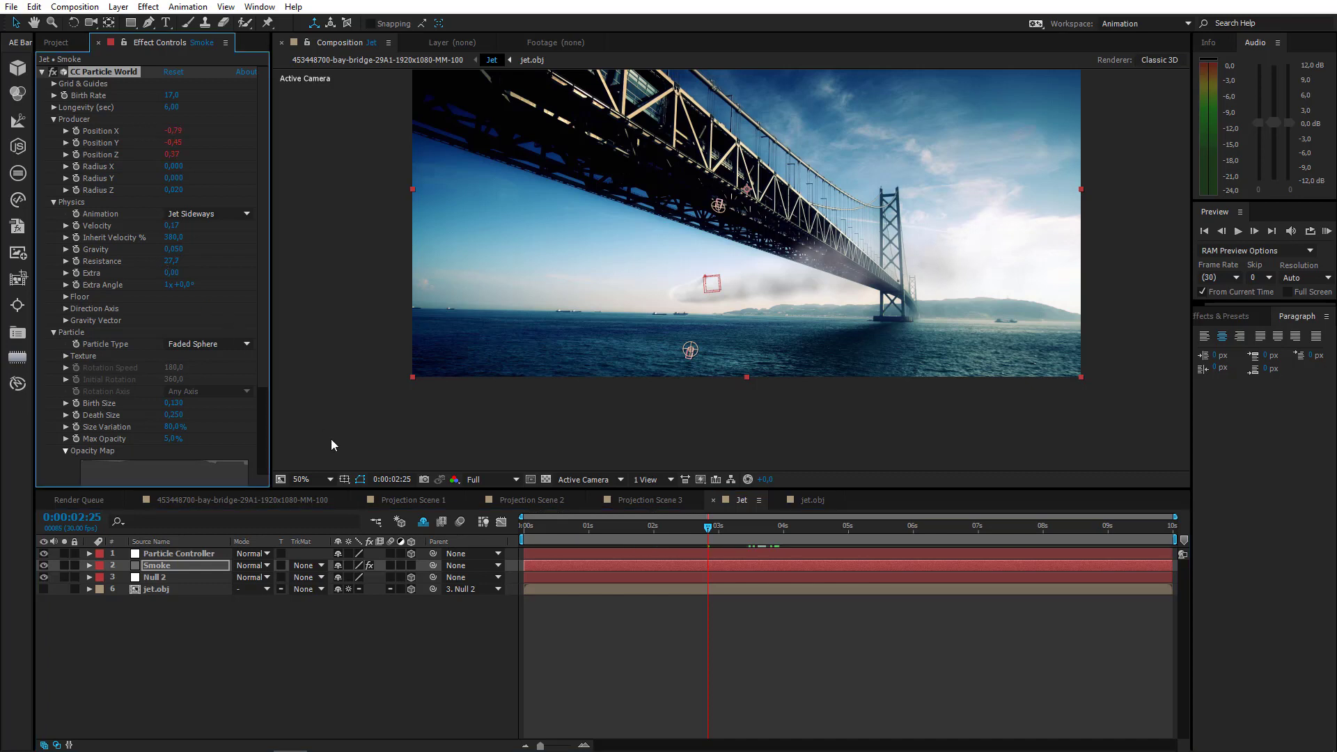
# In the Smoke layer's CC Particle World, set Gravity Y to 0.040 and the producer's Radius Y to 0.010
pyautogui.click(66, 320)
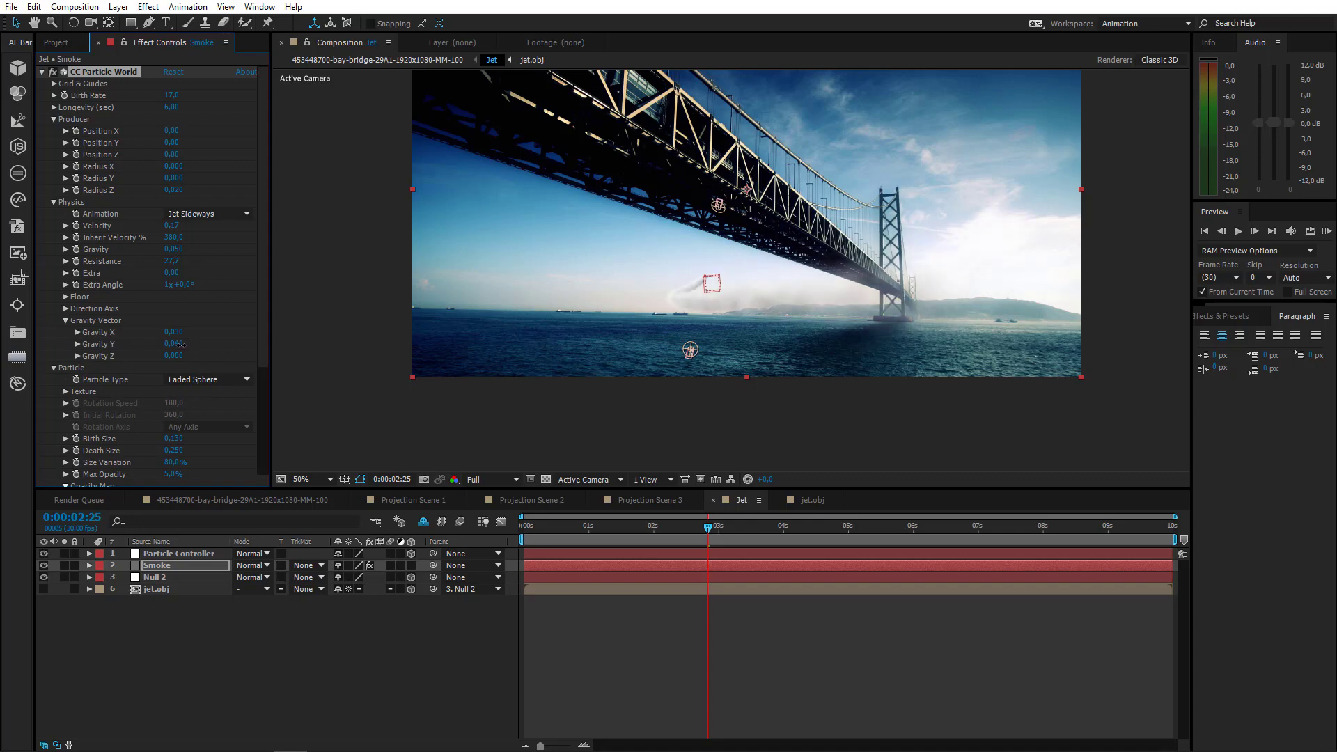
pyautogui.moveTo(181, 345); pyautogui.dragTo(181, 345)
pyautogui.moveTo(180, 179); pyautogui.dragTo(183, 181)
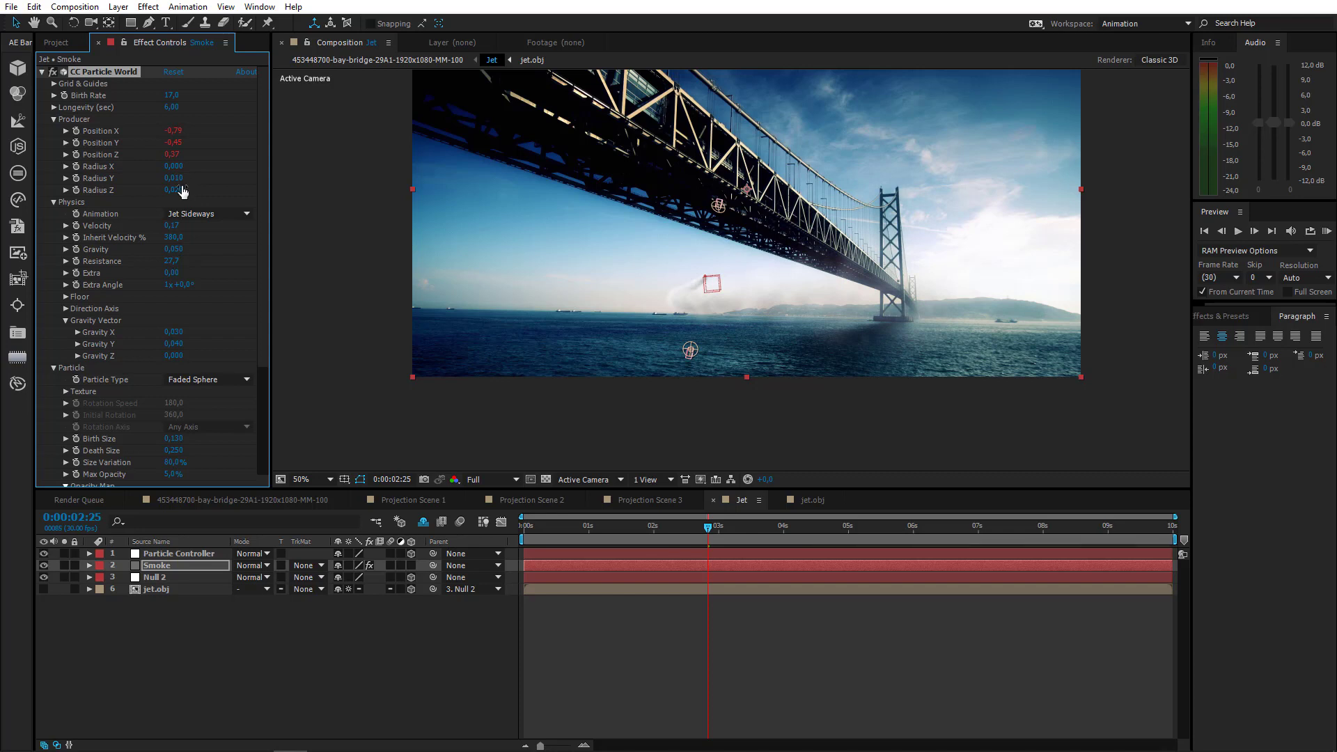
# Run a RAM preview of the Jet composition from 0:00:00:00 with jet.obj hidden to check the adjusted smoke
pyautogui.moveTo(534, 531); pyautogui.dragTo(740, 510)
pyautogui.press('Home')
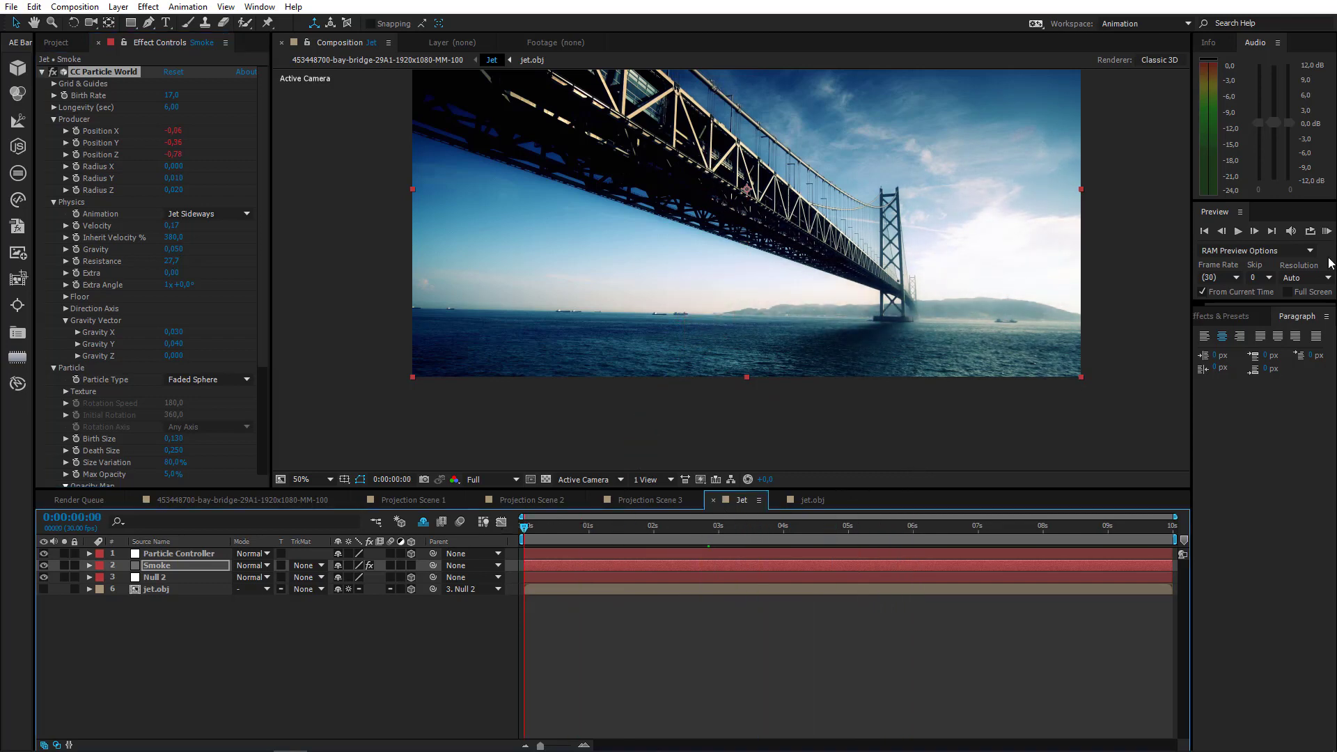
pyautogui.click(1327, 232)
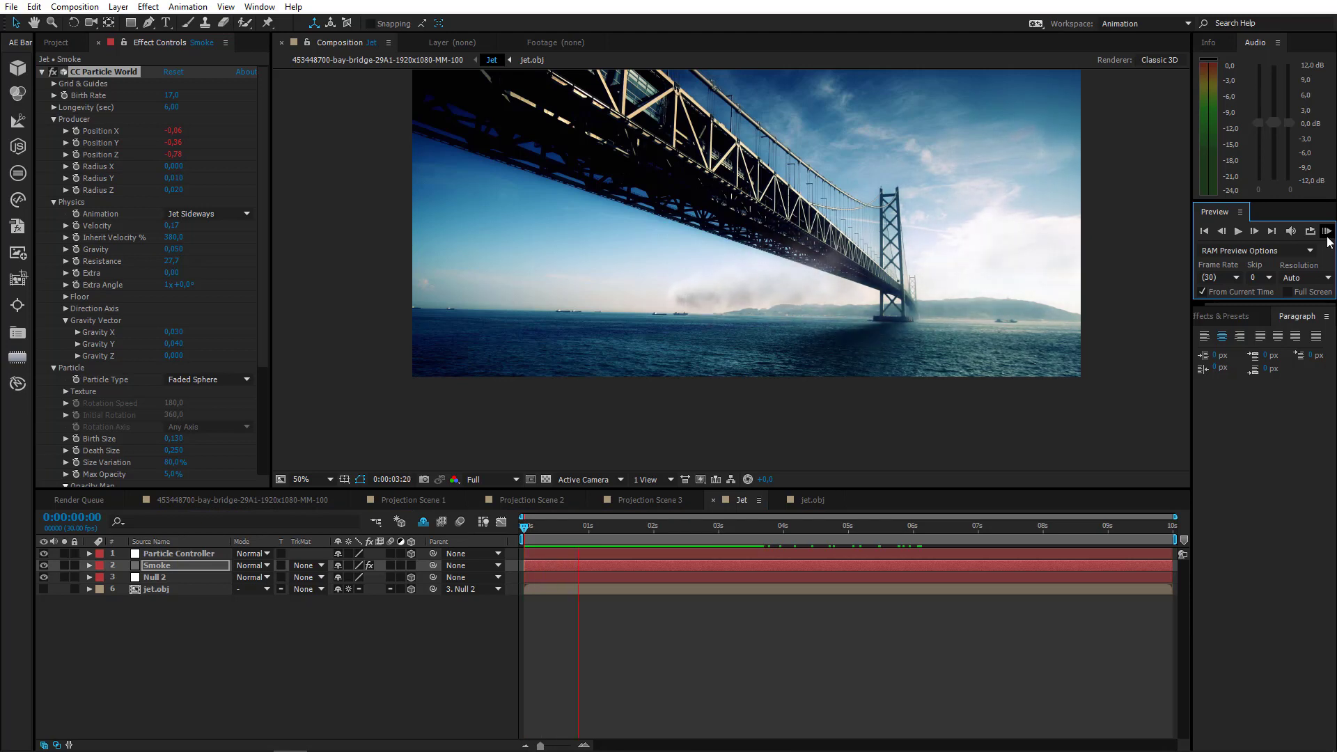
pyautogui.click(1327, 236)
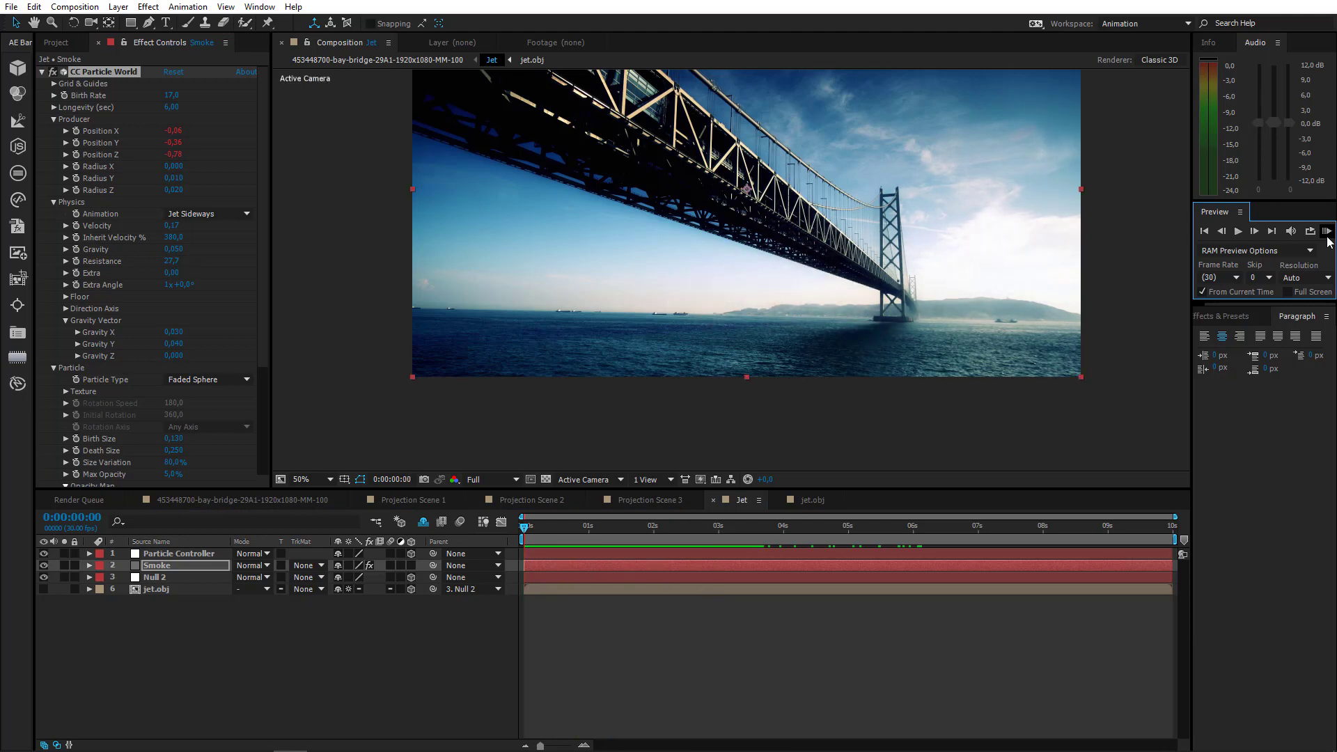
# Make the jet.obj layer visible again and check it against the smoke at 0:00:00:12 and 0:00:00:05
pyautogui.moveTo(584, 529); pyautogui.dragTo(696, 531)
pyautogui.click(44, 589)
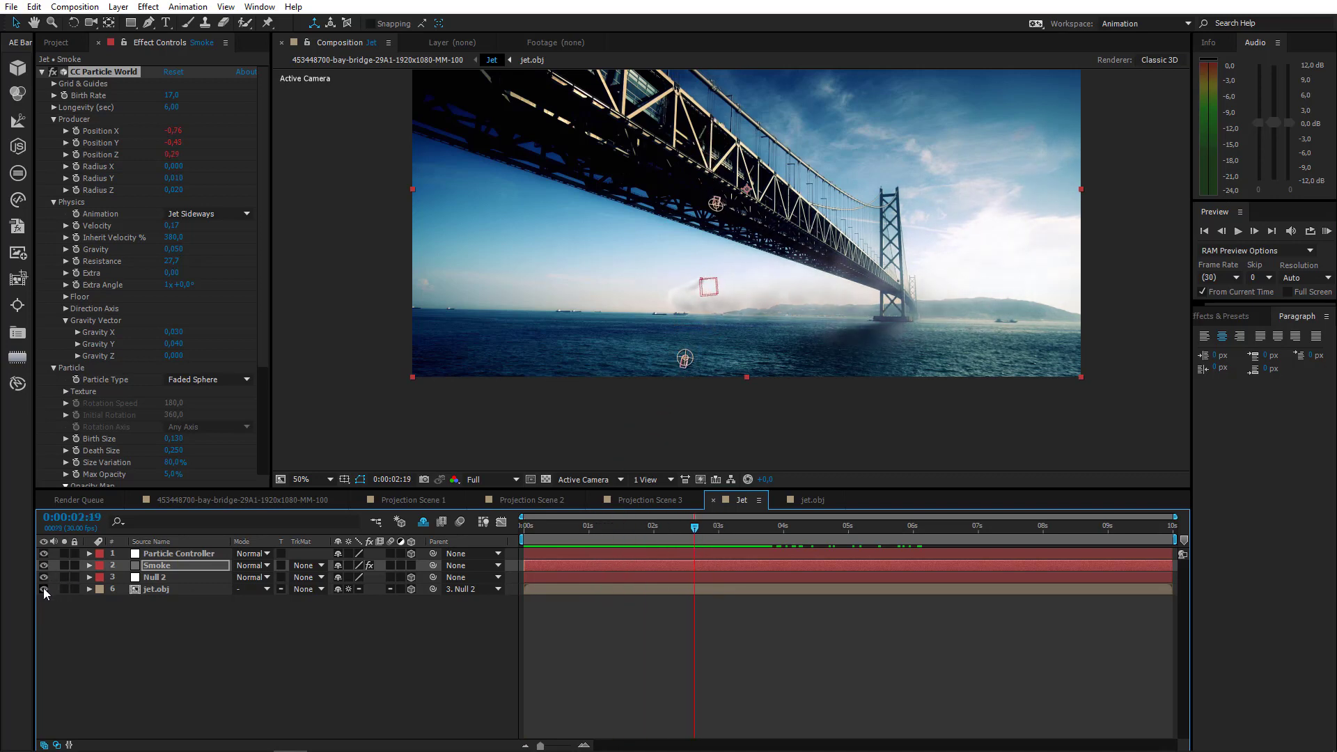
pyautogui.moveTo(533, 533); pyautogui.dragTo(549, 529)
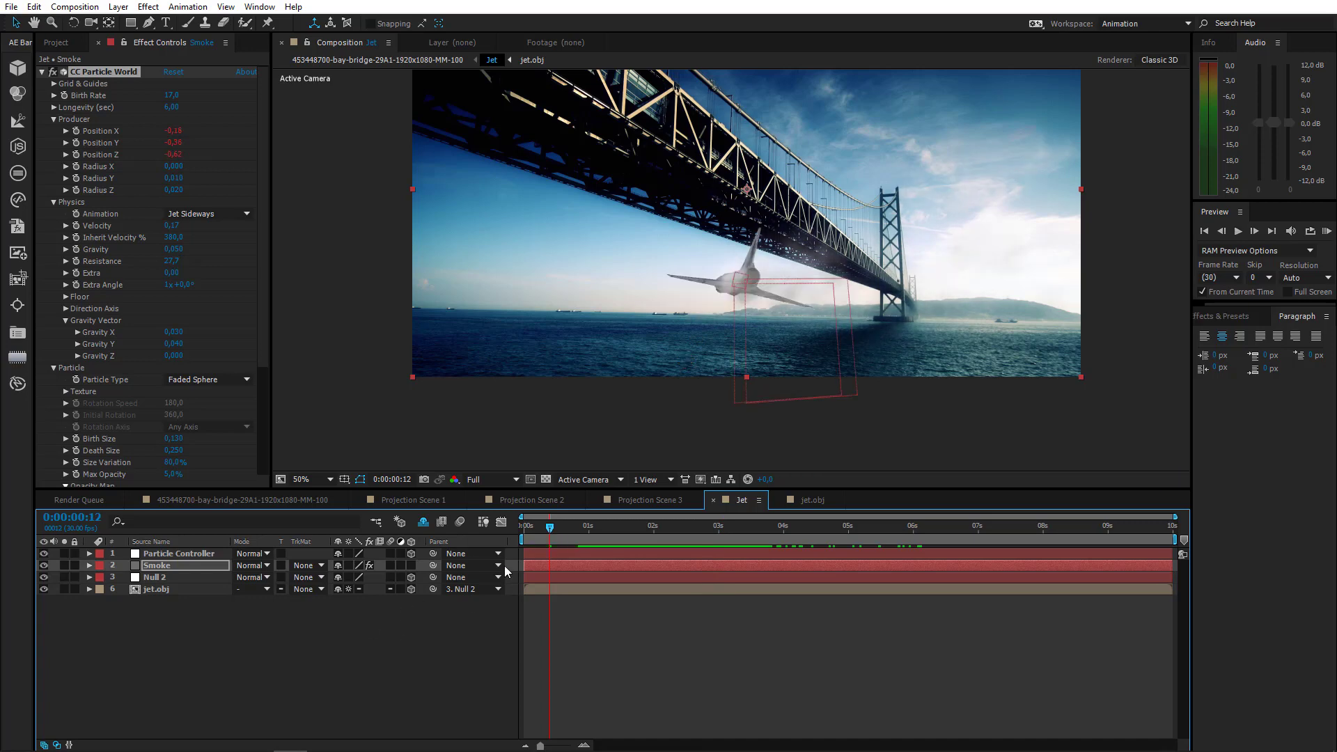
pyautogui.click(534, 529)
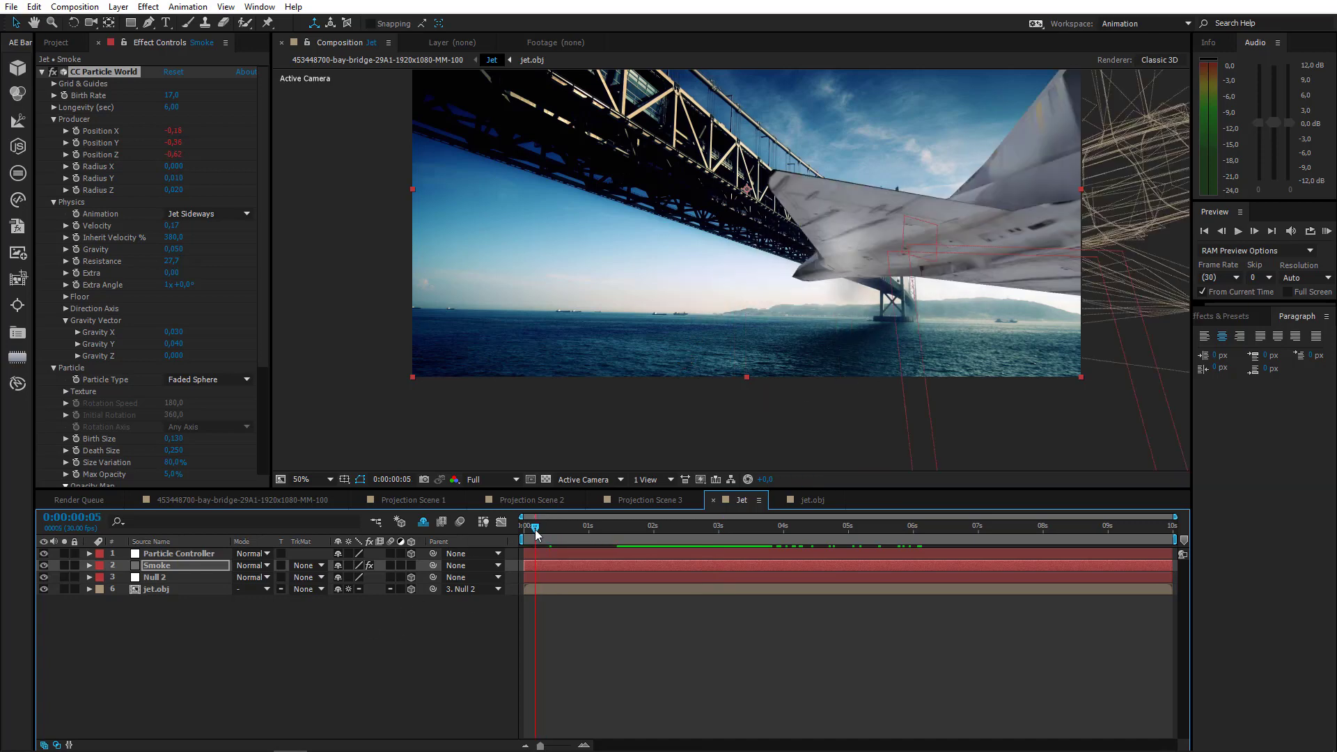
# Set the jet.obj layer's Z Rotation keyframe at 0:00:00:00 to 15°, check the opening frames, and collapse the layer
pyautogui.click(178, 590)
pyautogui.press('r')
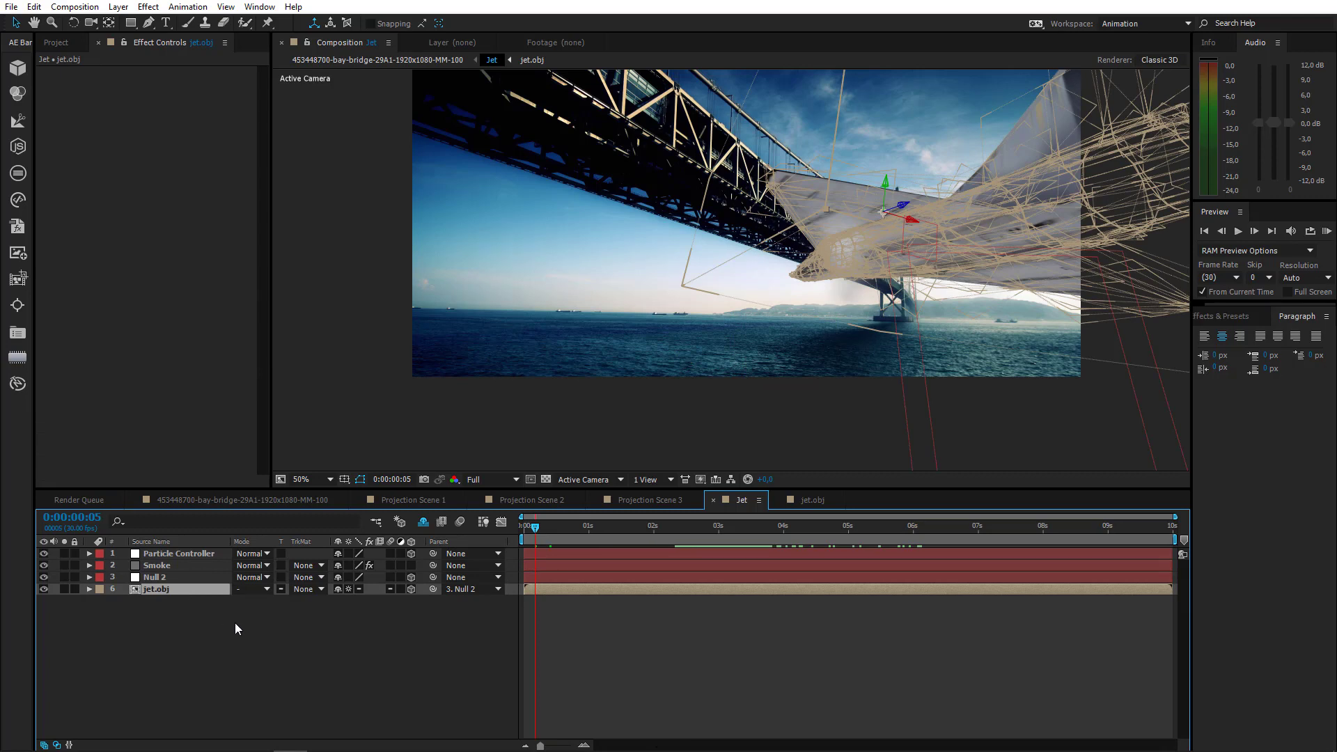
pyautogui.click(356, 637)
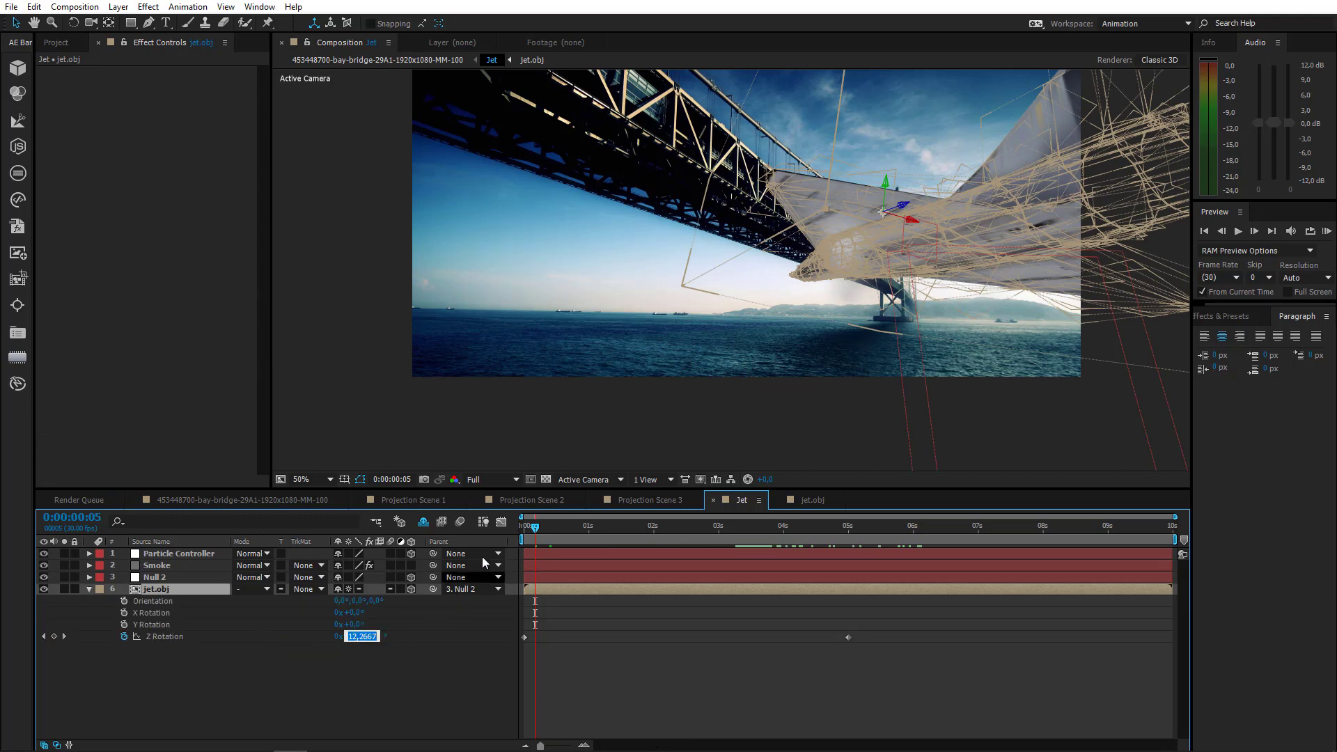
pyautogui.moveTo(535, 527); pyautogui.dragTo(409, 551)
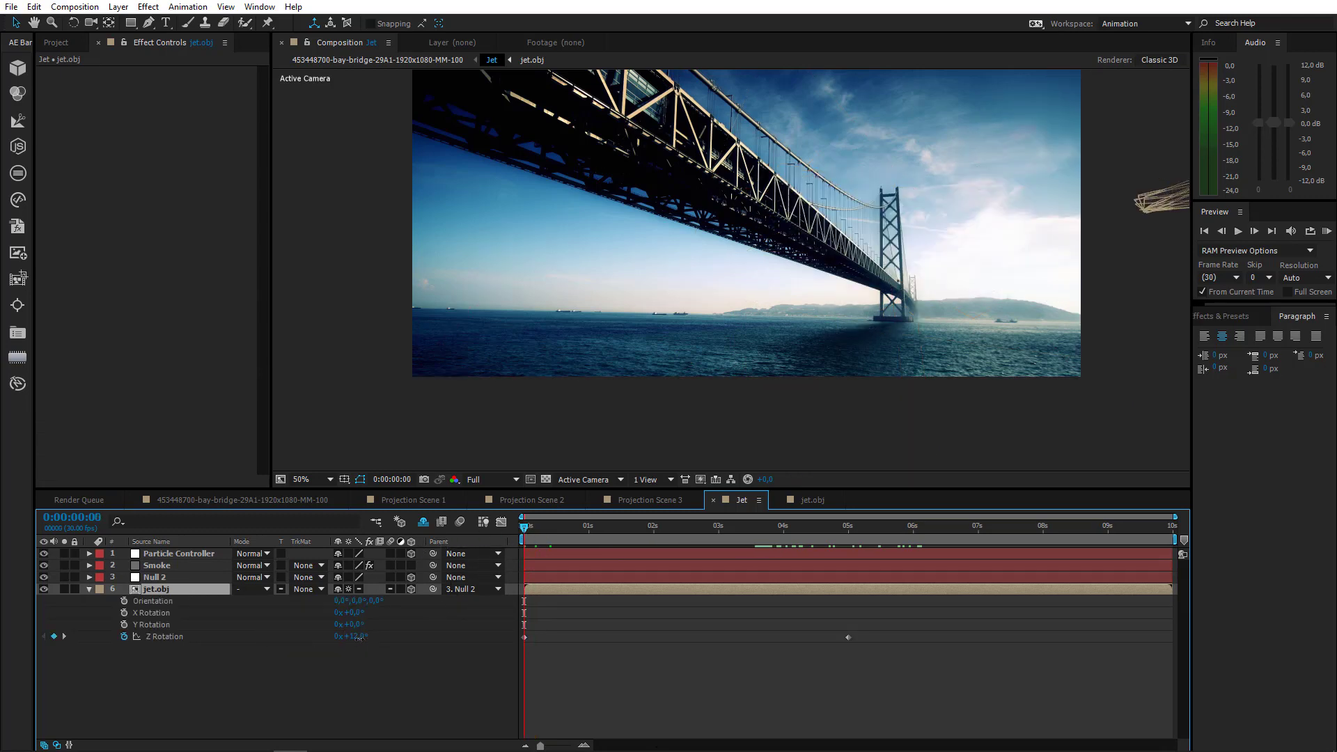
pyautogui.click(352, 636)
pyautogui.write('15')
pyautogui.click(591, 609)
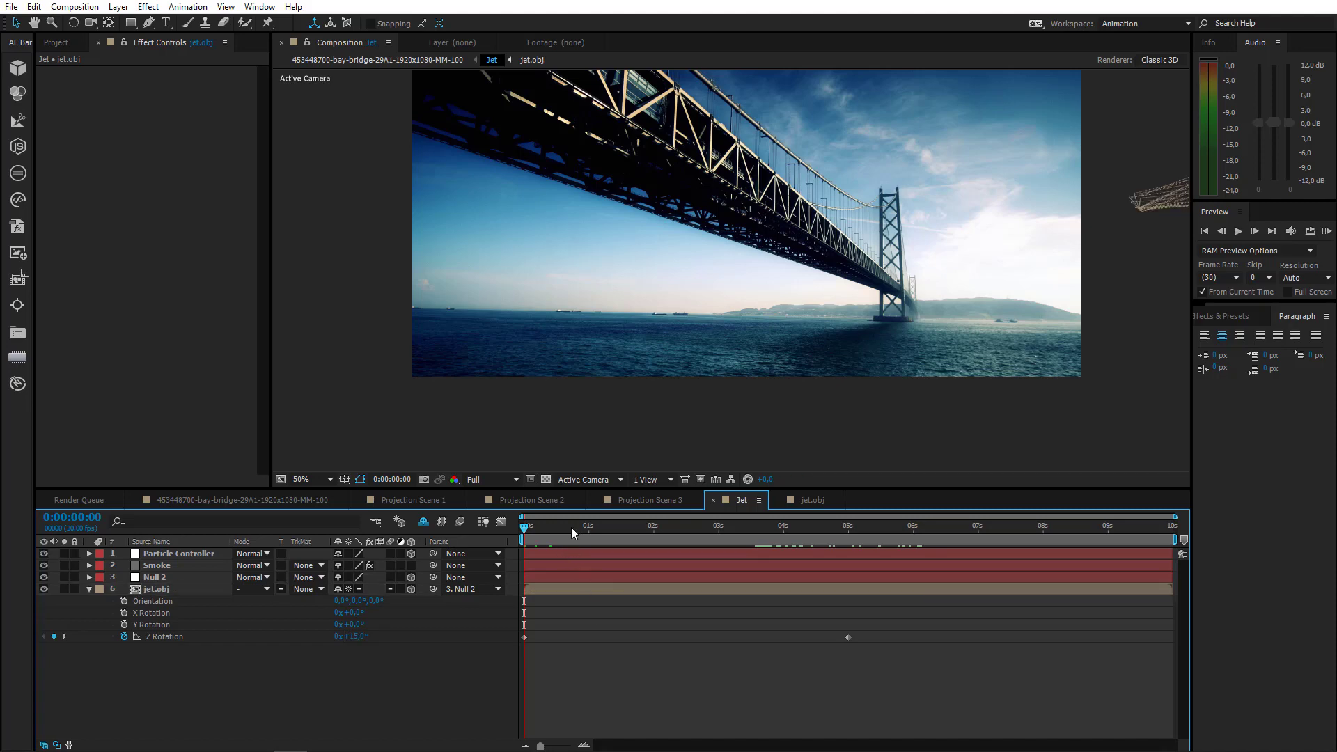
pyautogui.moveTo(570, 526); pyautogui.dragTo(477, 544)
pyautogui.press('Home')
pyautogui.click(89, 589)
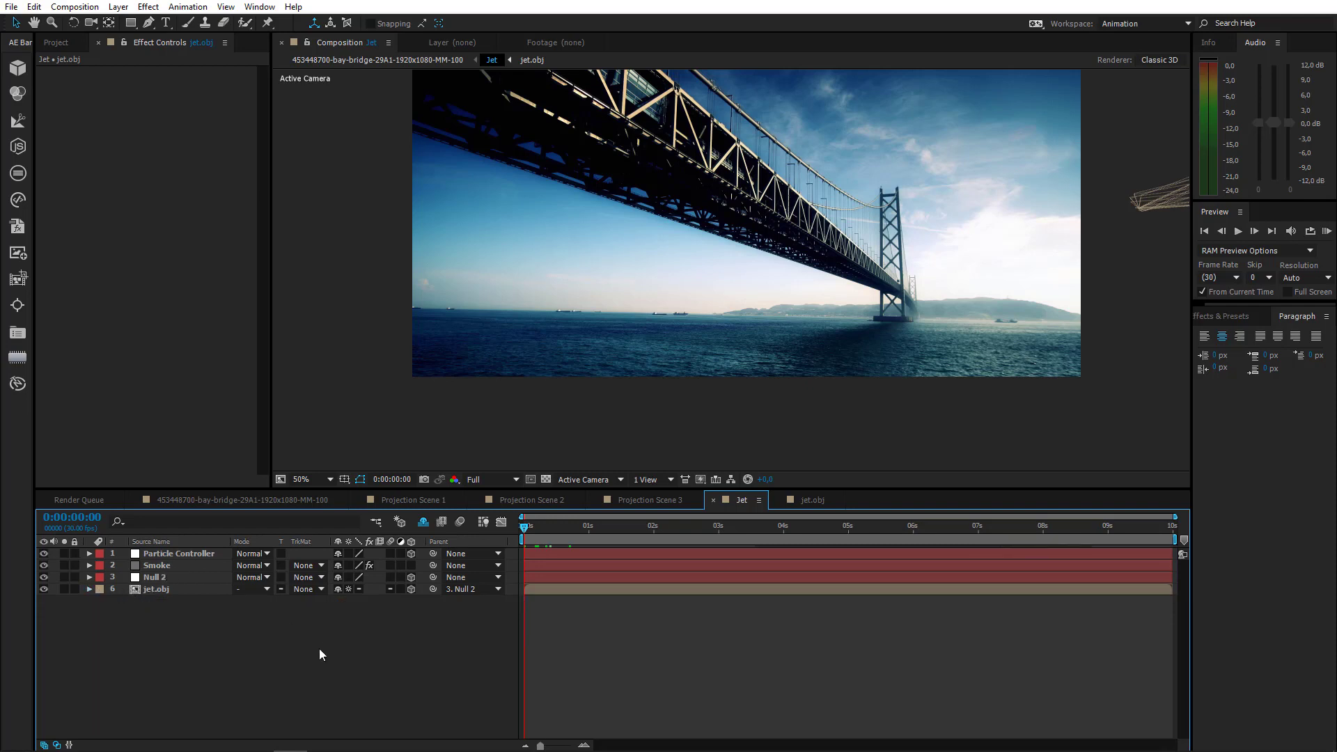
# Cut the Smoke and Particle Controller layers from Jet, paste them into the main bridge composition, and place them between Anim Camera and Jet
pyautogui.click(179, 565)
pyautogui.keyDown('ctrl'); pyautogui.click(179, 553); pyautogui.keyUp('ctrl')
pyautogui.hotkey('ctrl', 'x')
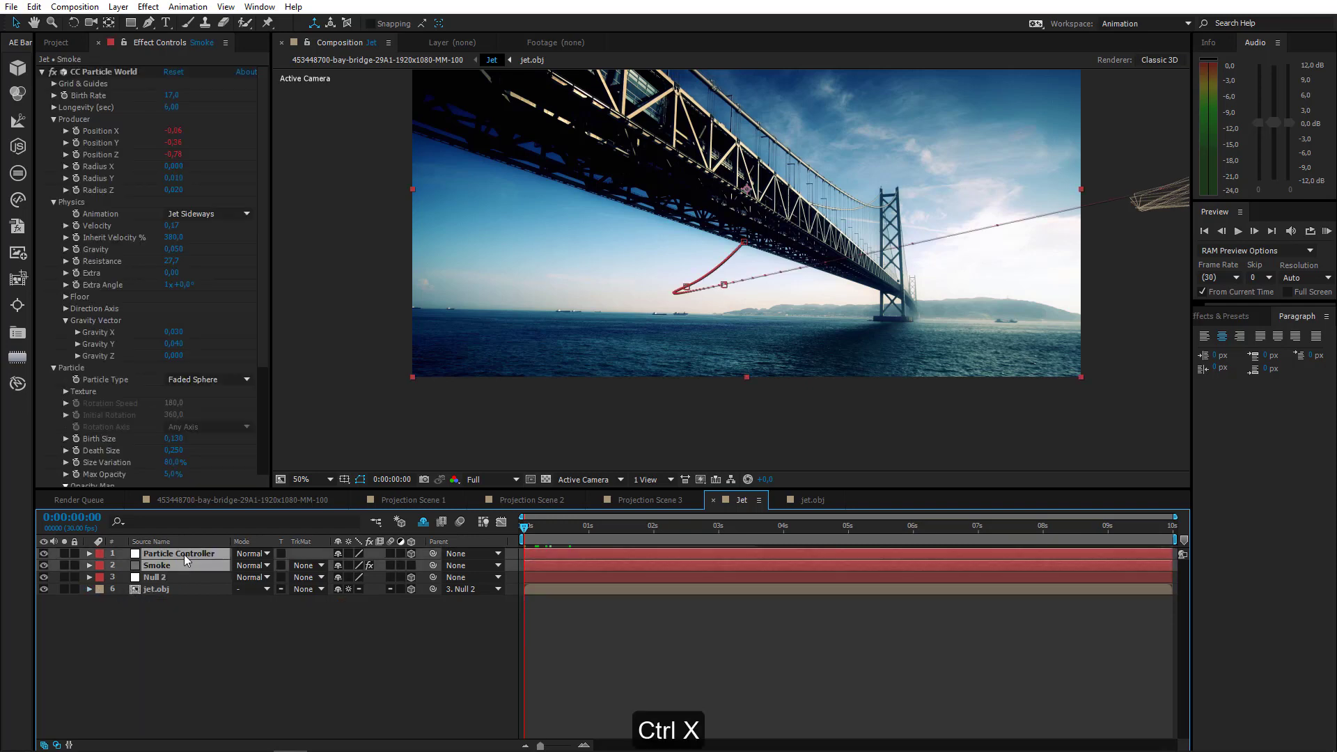
pyautogui.click(233, 501)
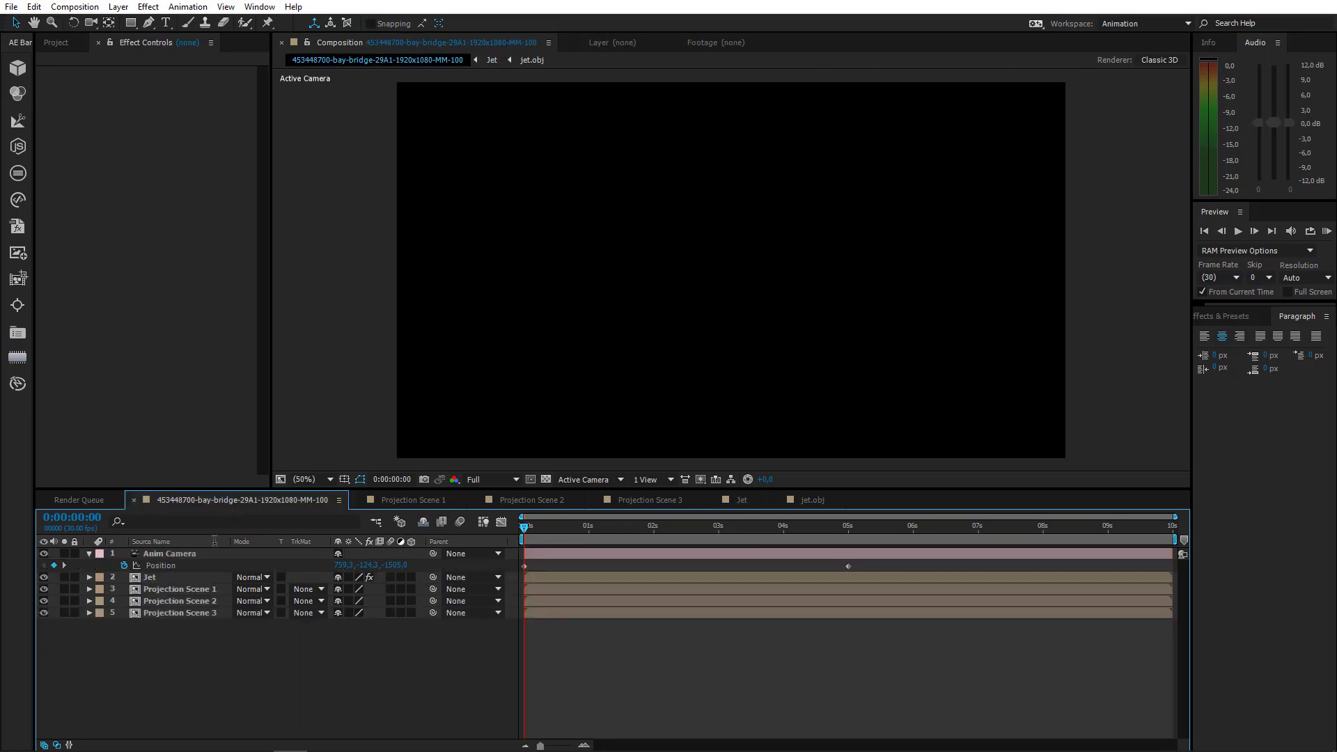
pyautogui.hotkey('ctrl', 'v')
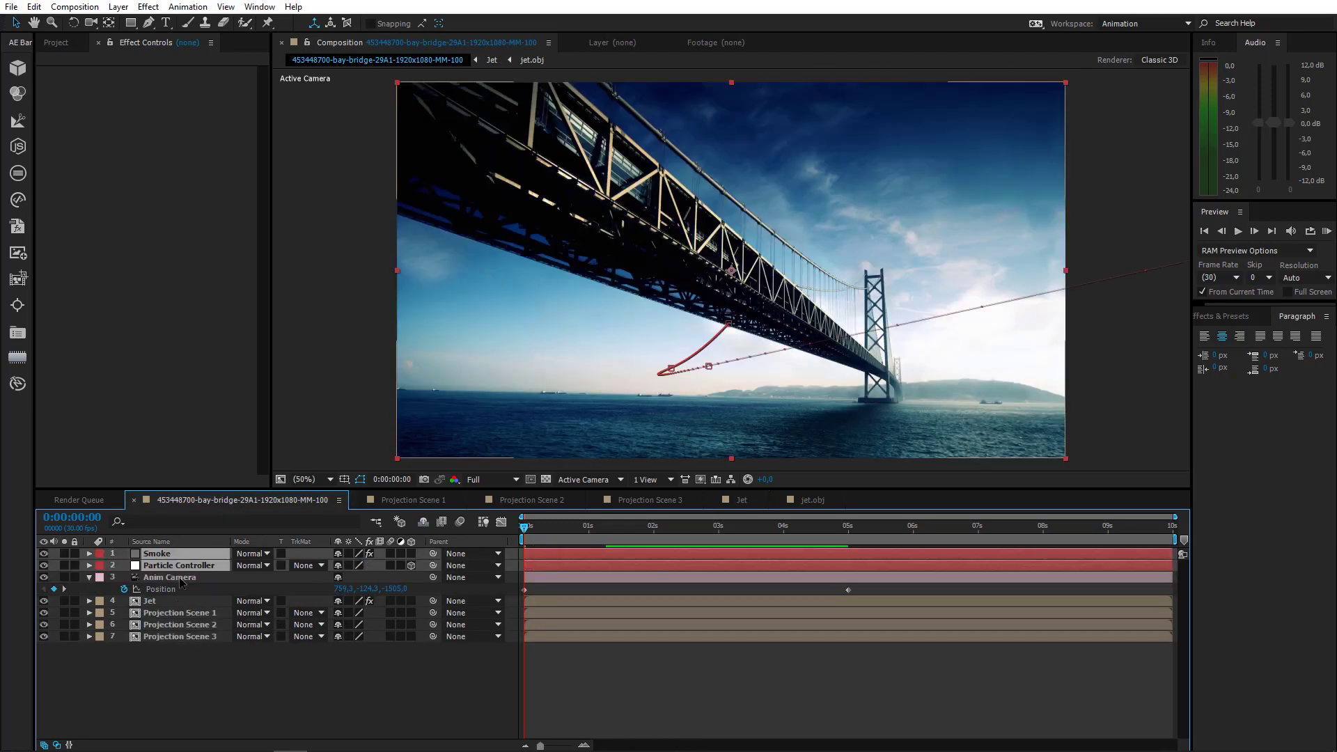
pyautogui.moveTo(175, 570); pyautogui.dragTo(187, 593)
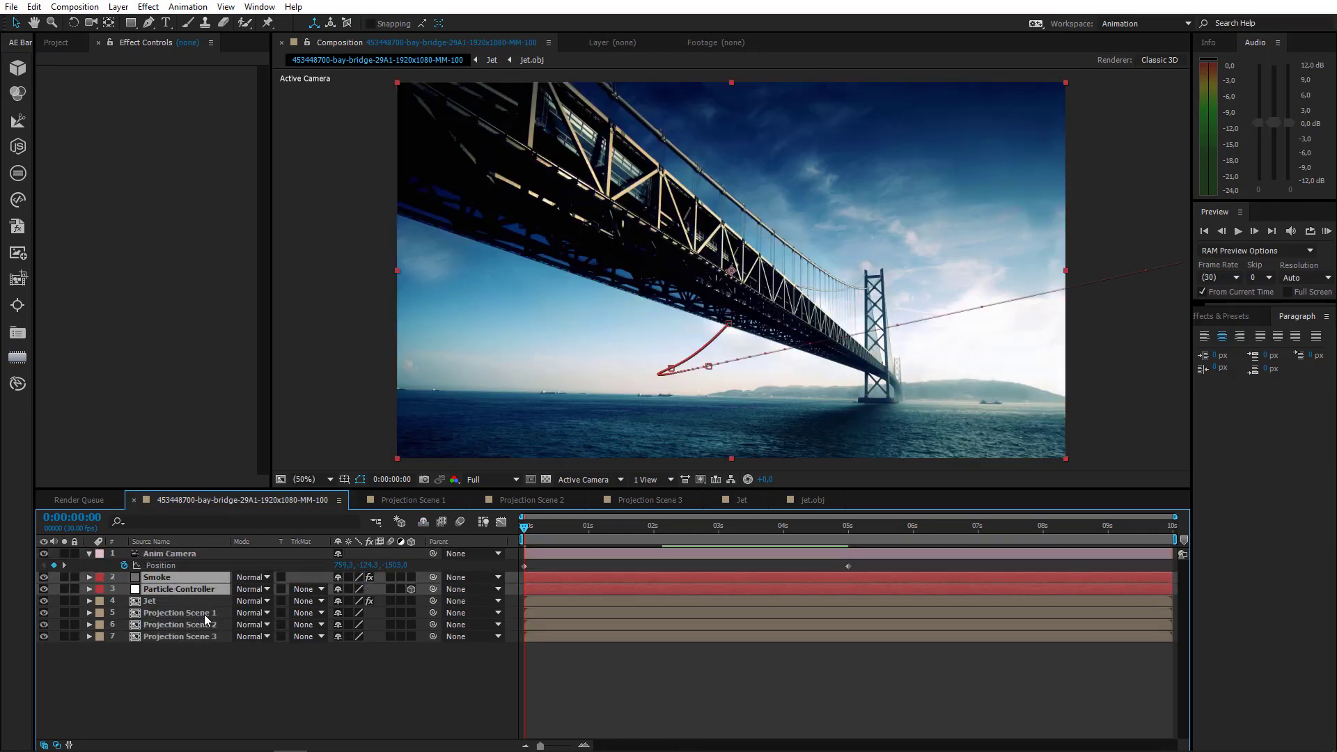
# Deselect all layers and check the jet and smoke at 0:00:03:04, 0:00:00:27 and 0:00:00:07
pyautogui.click(585, 529)
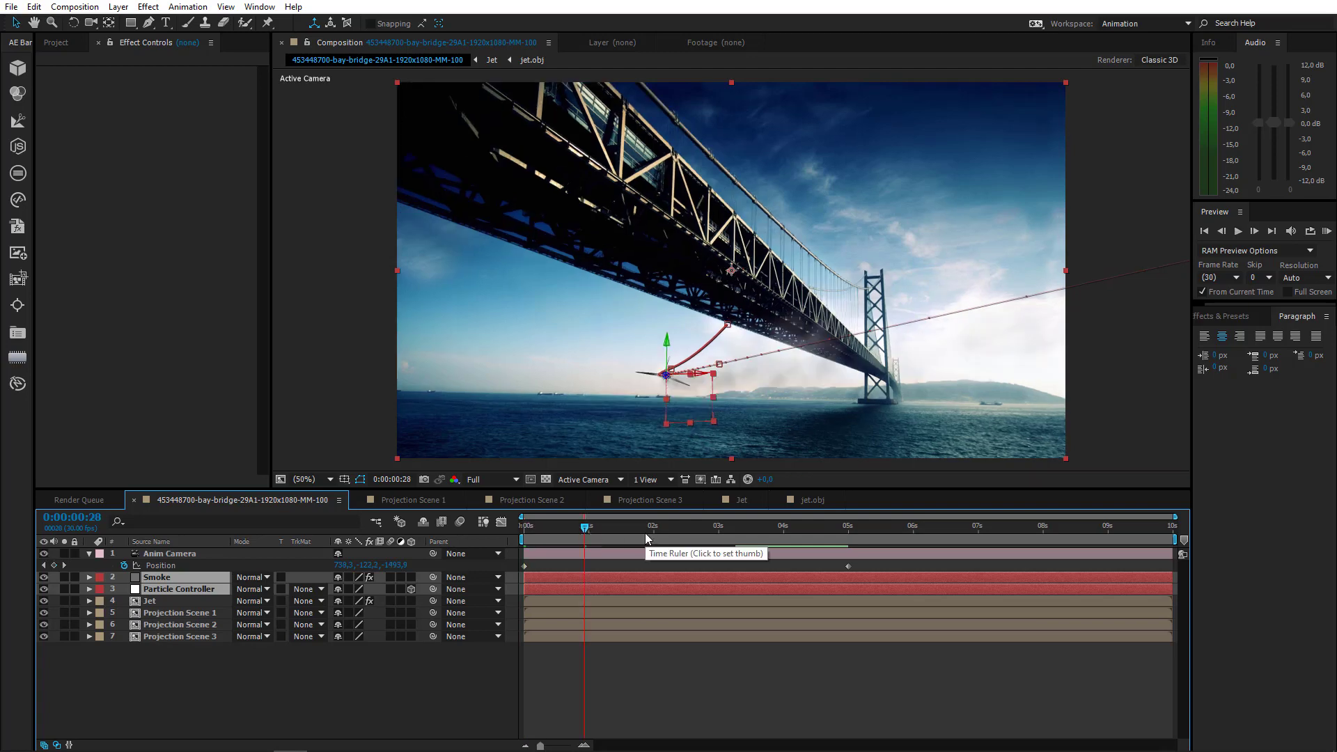
pyautogui.click(645, 533)
pyautogui.click(727, 532)
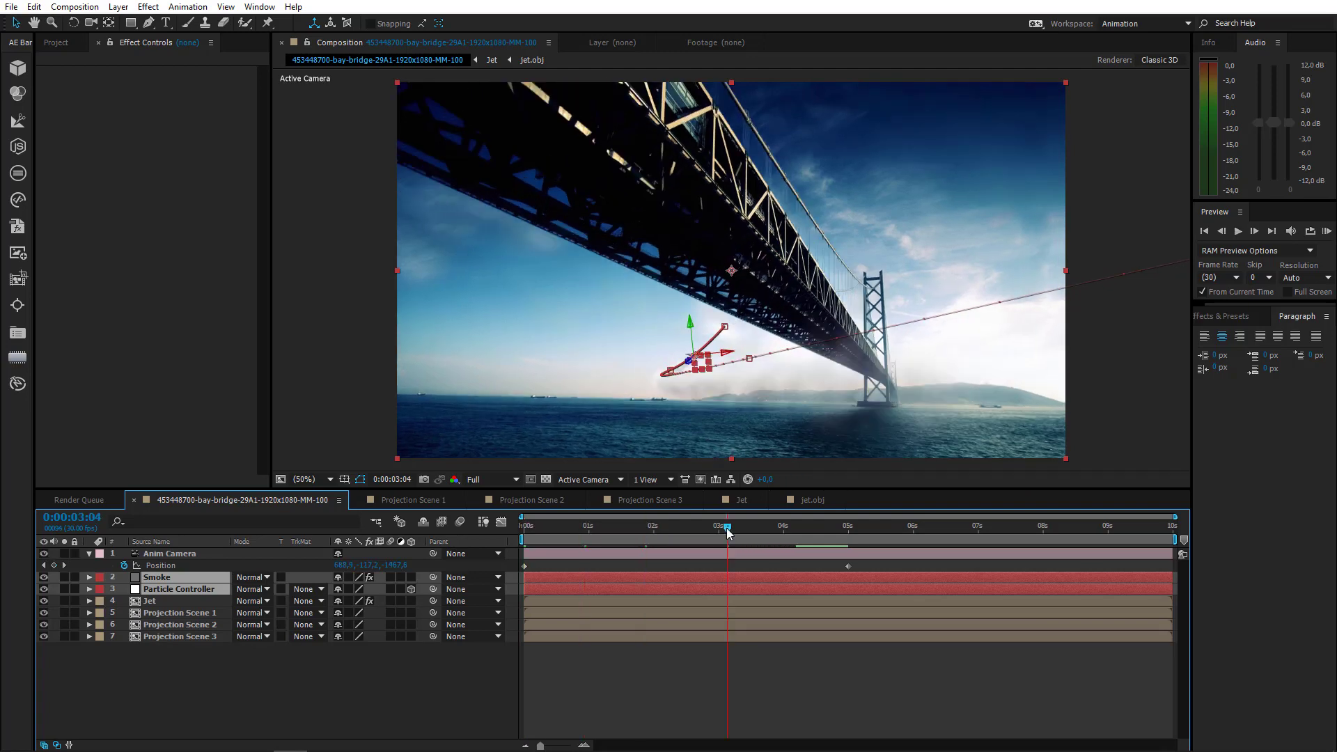
pyautogui.click(327, 679)
pyautogui.click(582, 532)
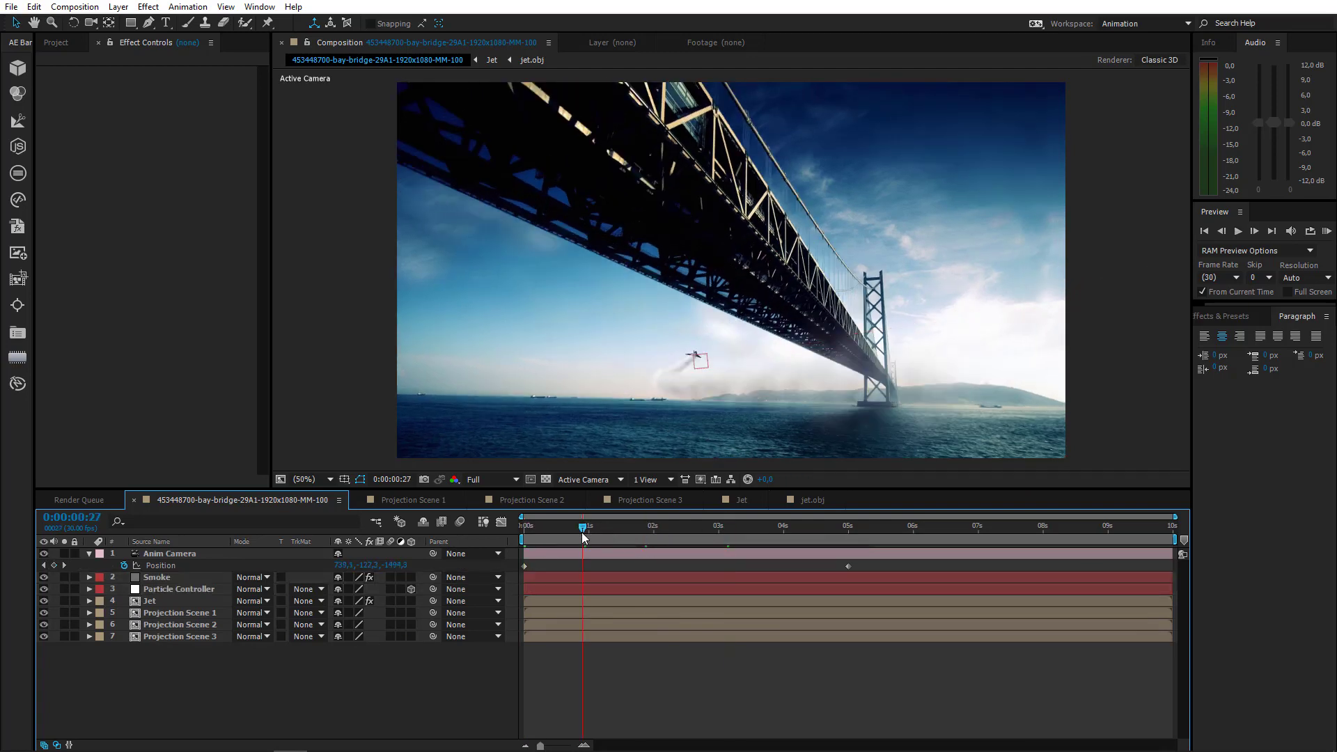
pyautogui.moveTo(545, 528); pyautogui.dragTo(524, 529)
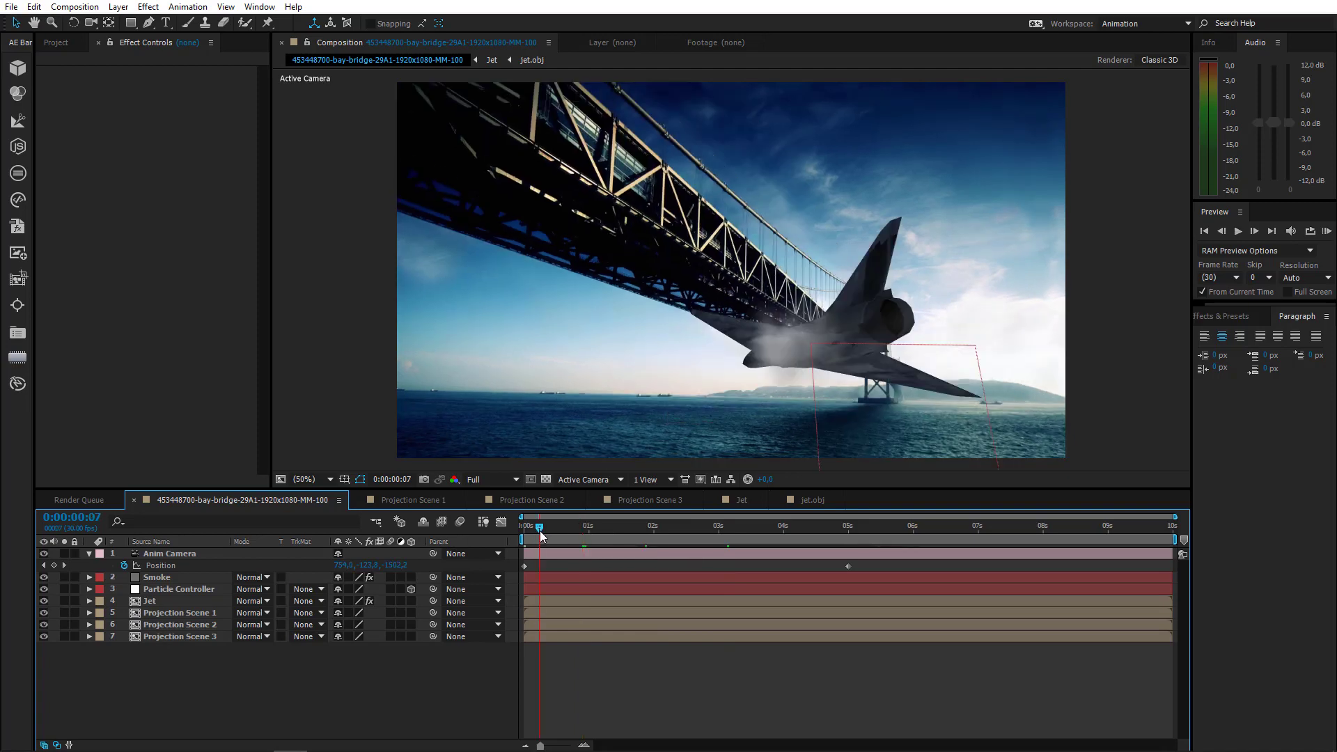
# Animate the Jet layer's Tritone Midtones from a keyframe at 0:00:00:00, setting the color to 20445D at 0:00:05:00
pyautogui.click(174, 601)
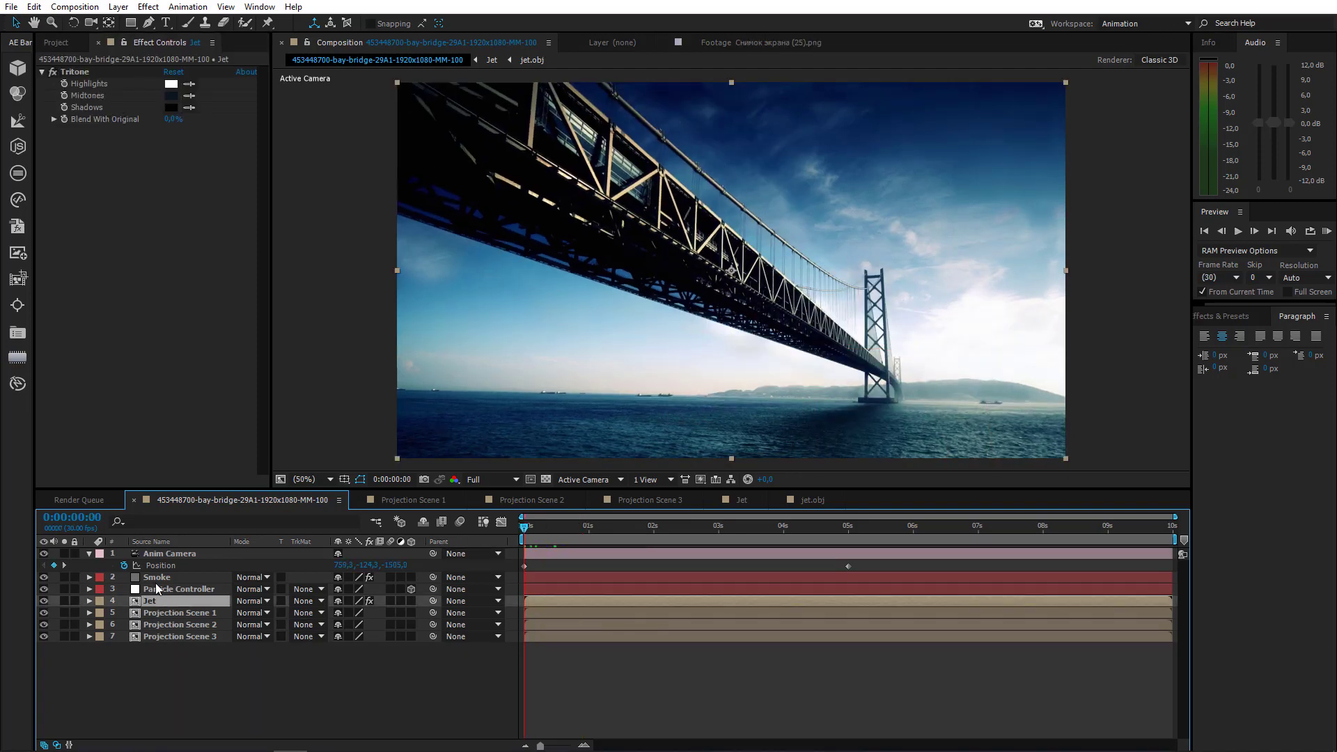
pyautogui.click(68, 98)
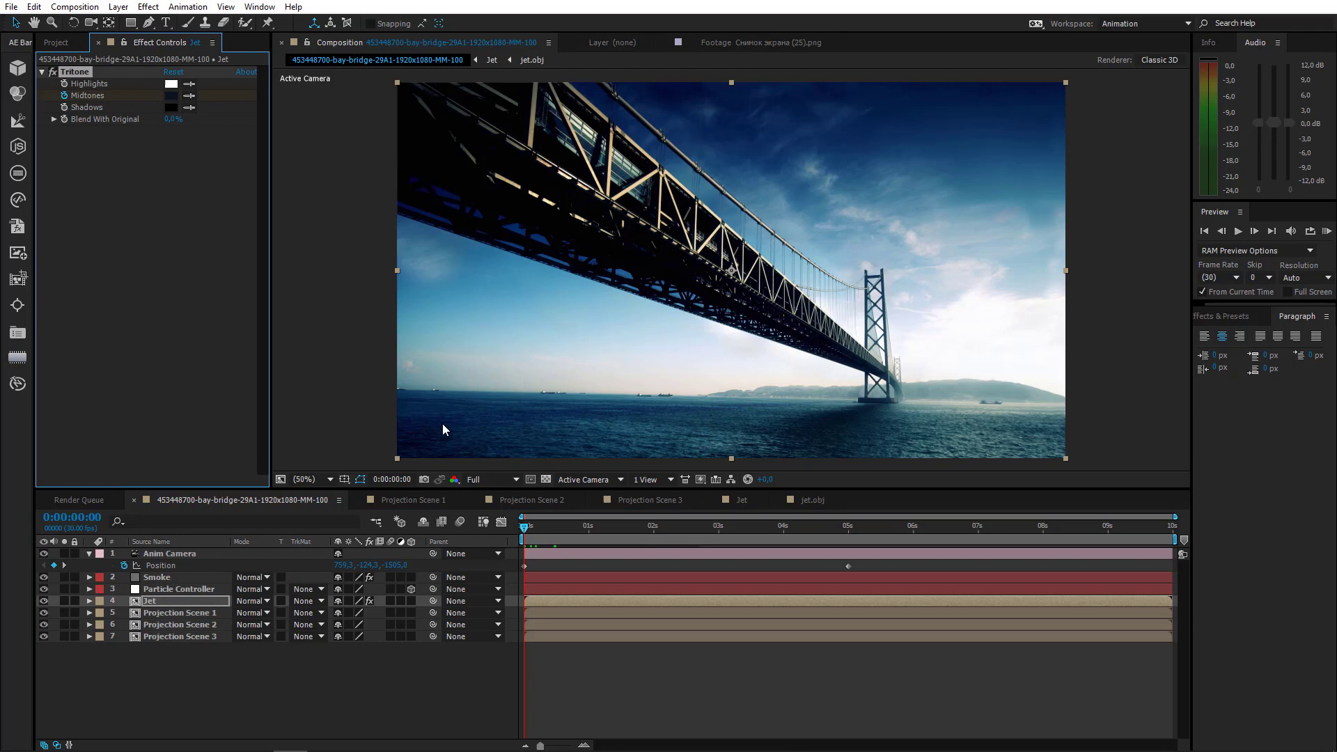
pyautogui.click(846, 526)
pyautogui.press('.')
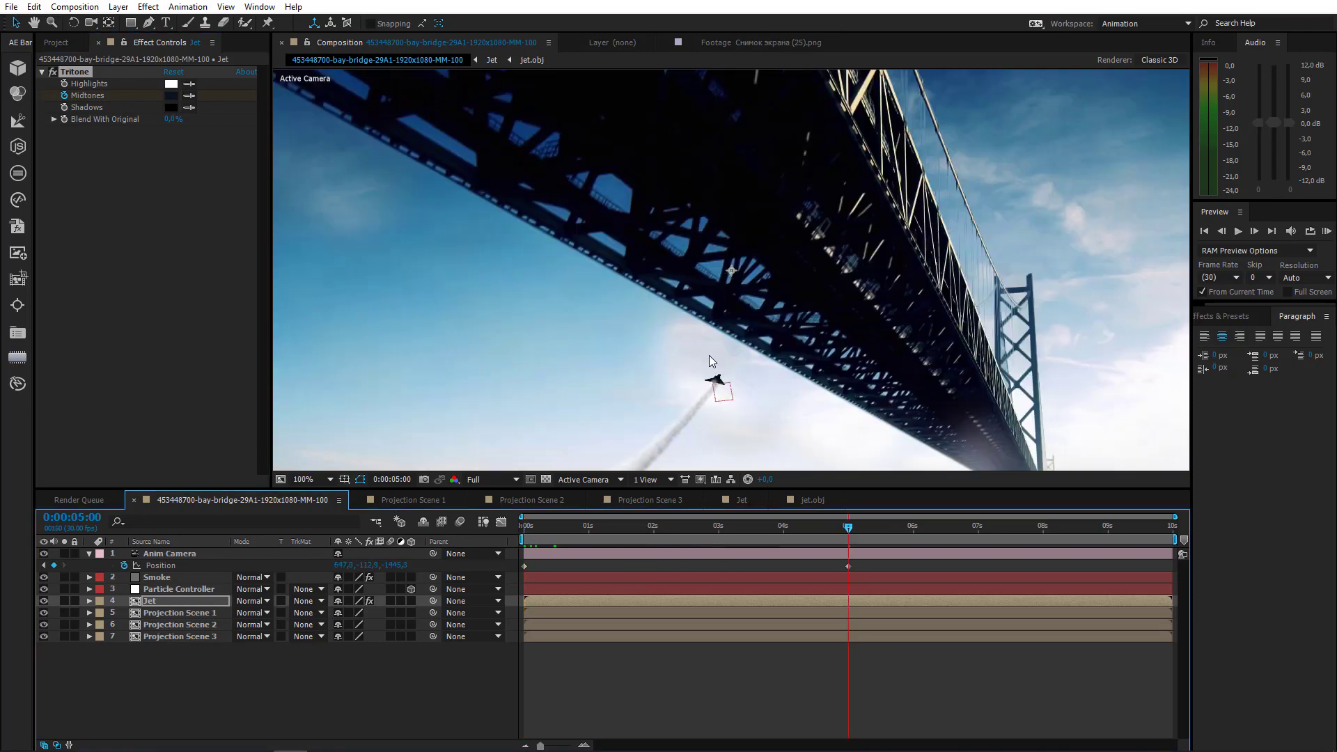
pyautogui.click(171, 95)
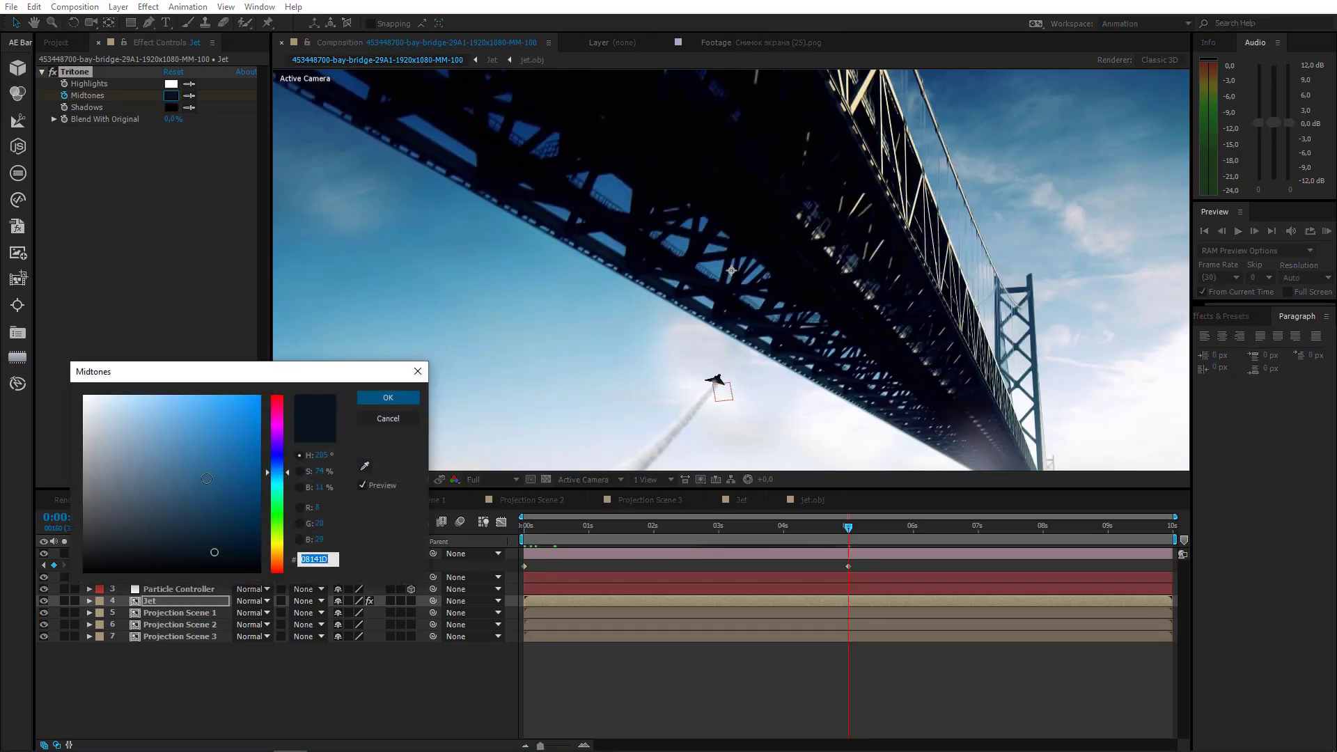
pyautogui.moveTo(203, 477)
pyautogui.mouseDown()
pyautogui.moveTo(215, 522)
pyautogui.moveTo(211, 493)
pyautogui.moveTo(199, 508)
pyautogui.mouseUp()
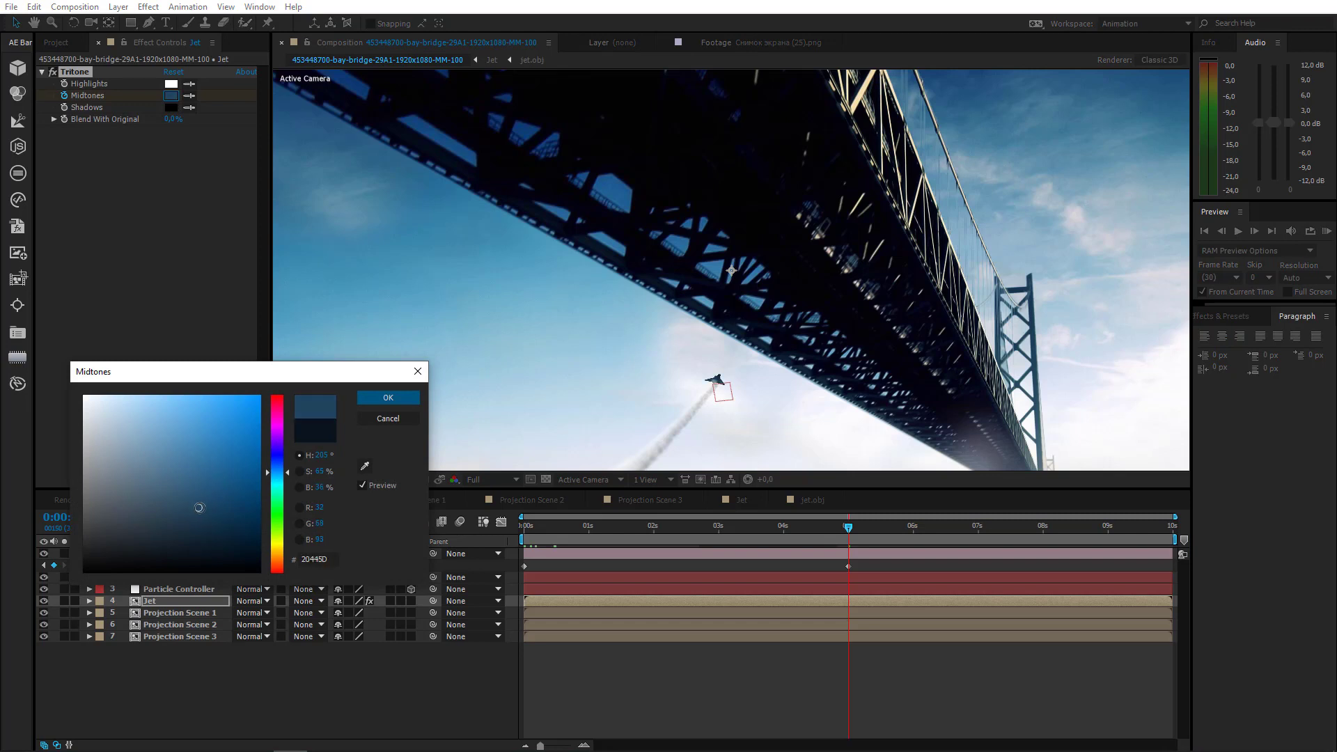
pyautogui.click(391, 401)
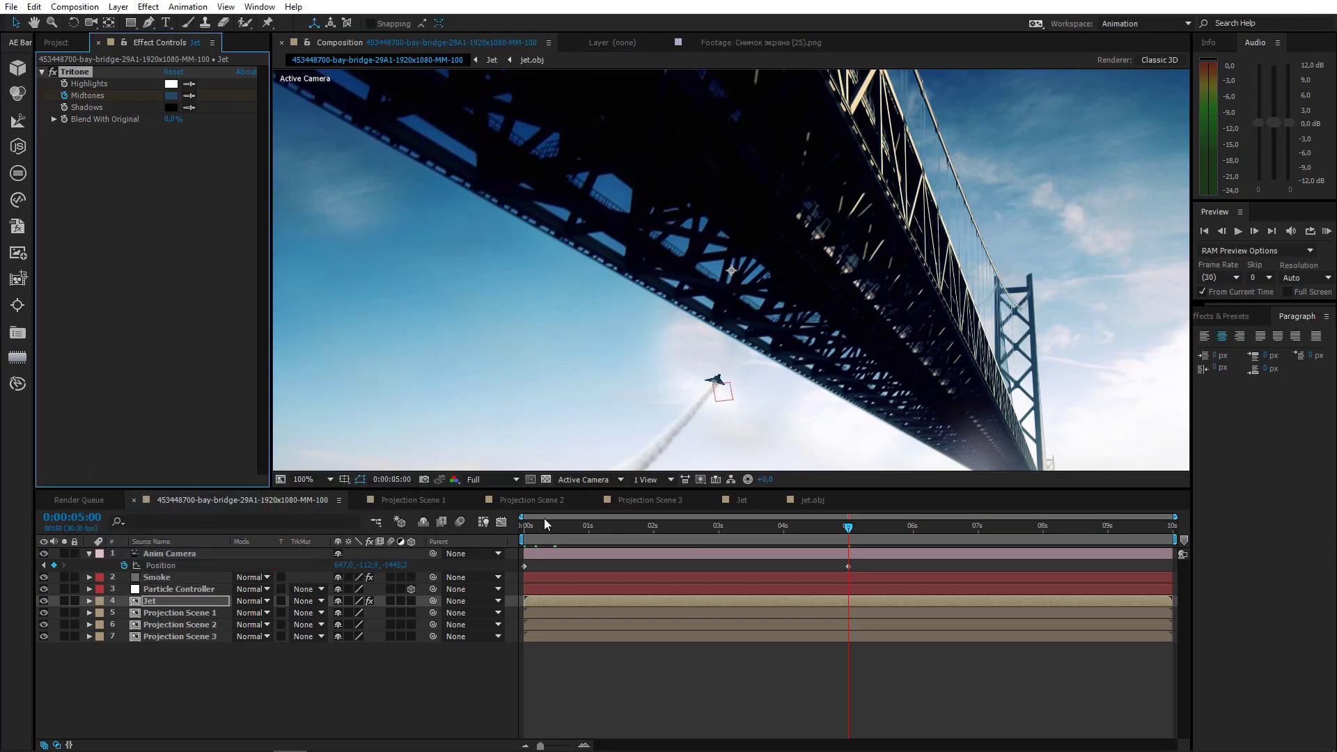
# At 0:00:05:00, nudge the Particle Controller along its X axis to align the smoke with the jet's tail, and return to 0:00:00:00
pyautogui.click(168, 588)
pyautogui.press('.')
pyautogui.press('.')
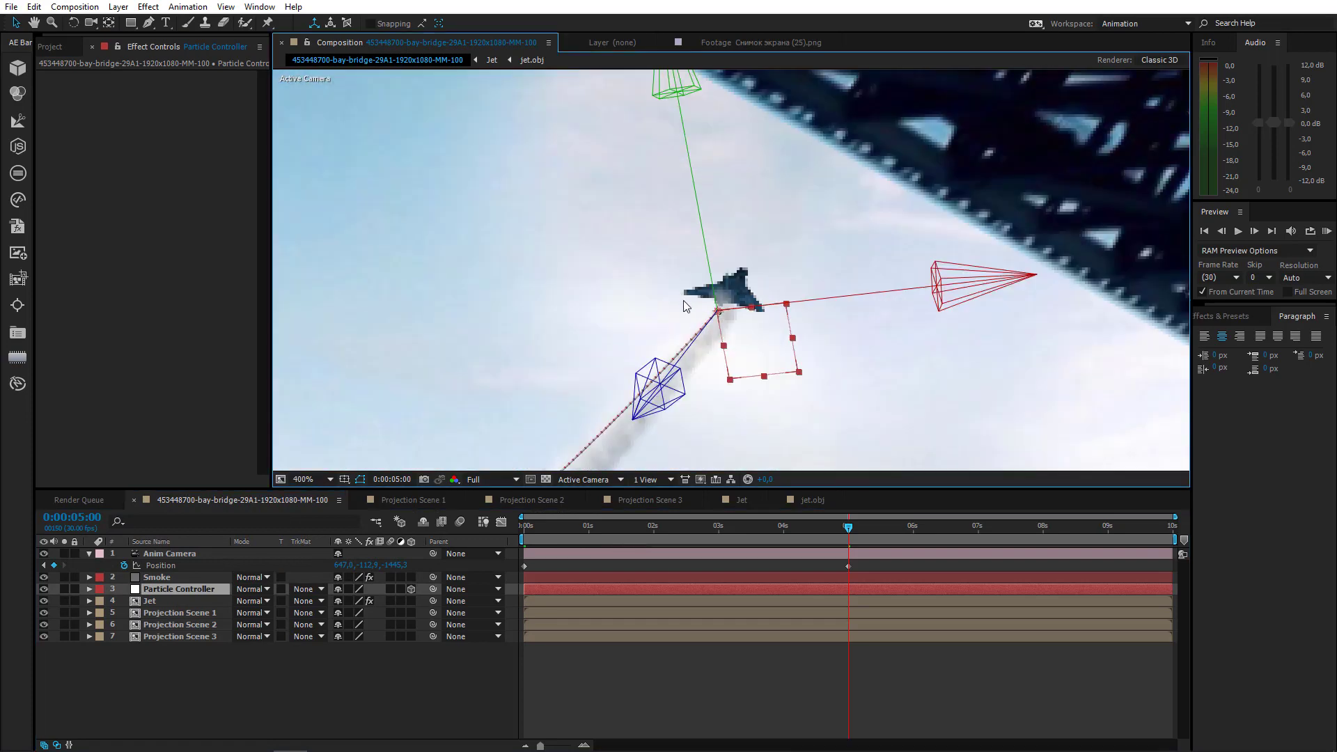
pyautogui.moveTo(798, 303); pyautogui.dragTo(768, 307)
pyautogui.moveTo(685, 348); pyautogui.dragTo(699, 434)
pyautogui.press(',')
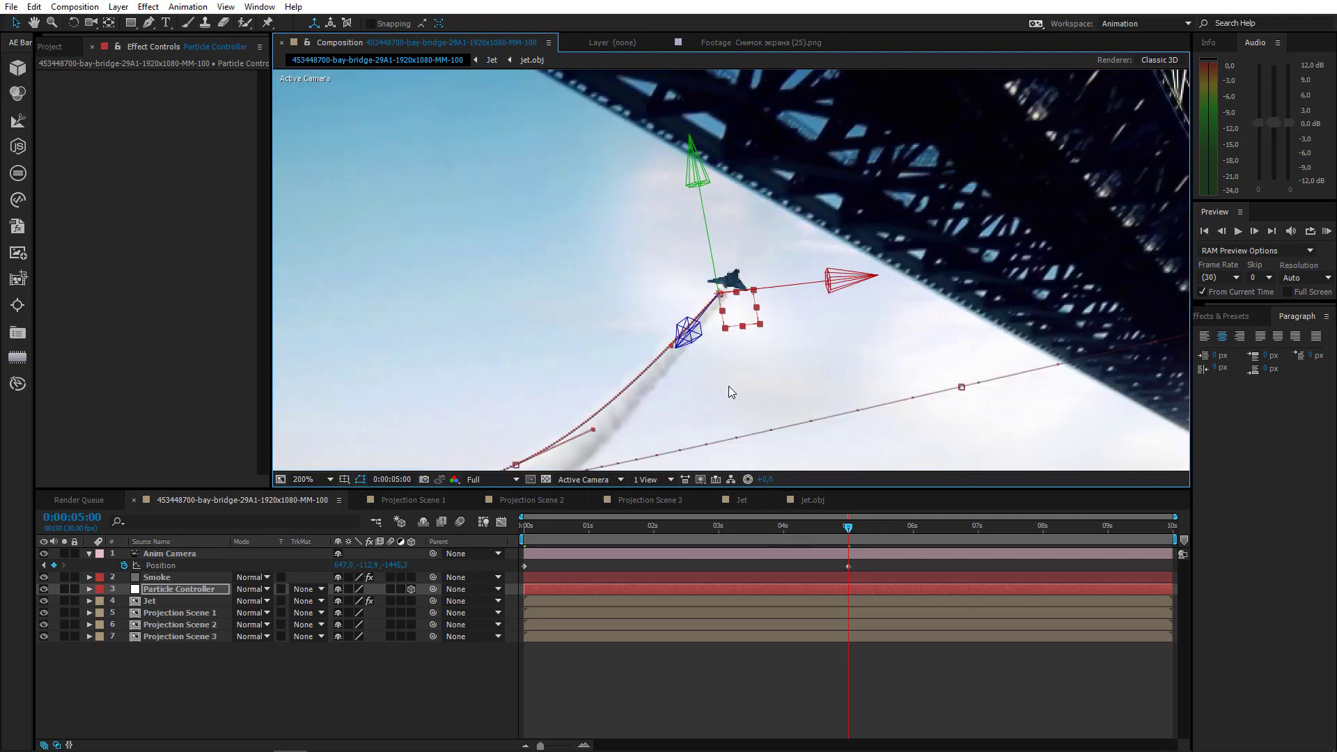
pyautogui.moveTo(790, 284); pyautogui.dragTo(788, 285)
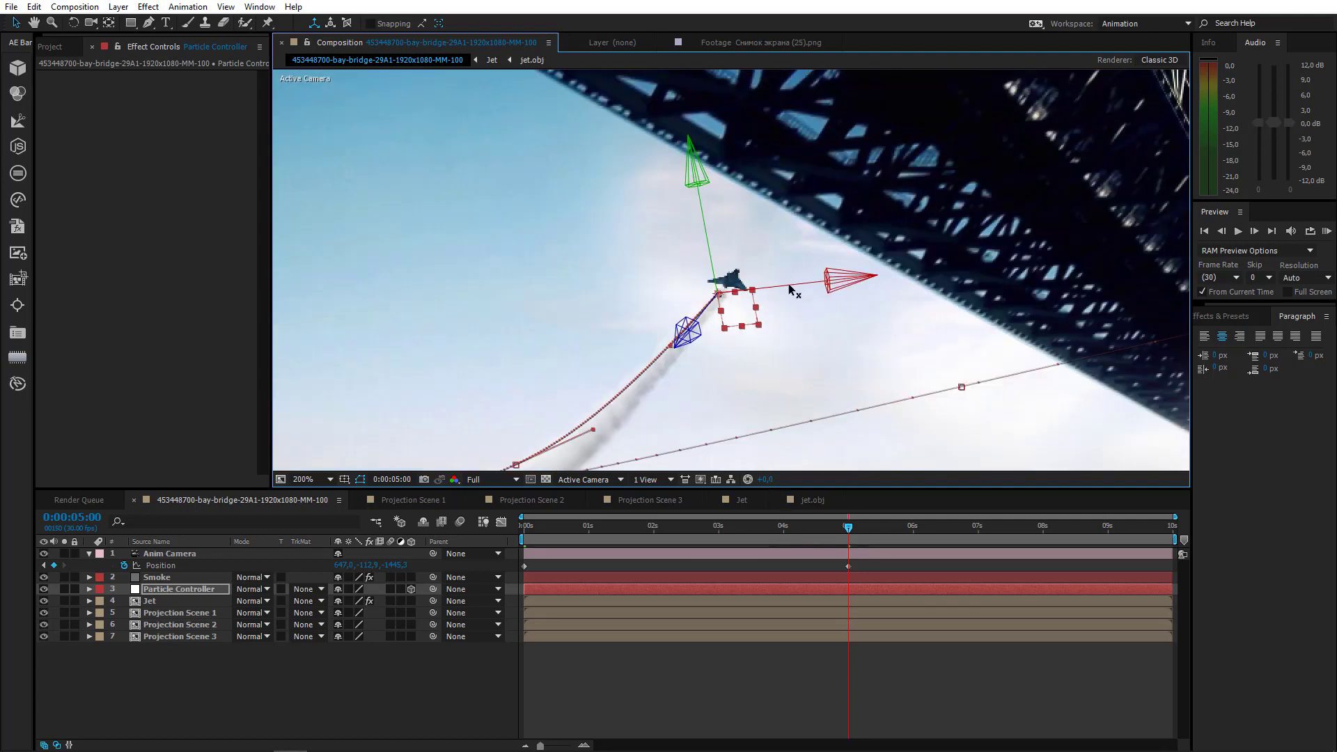
pyautogui.press(',')
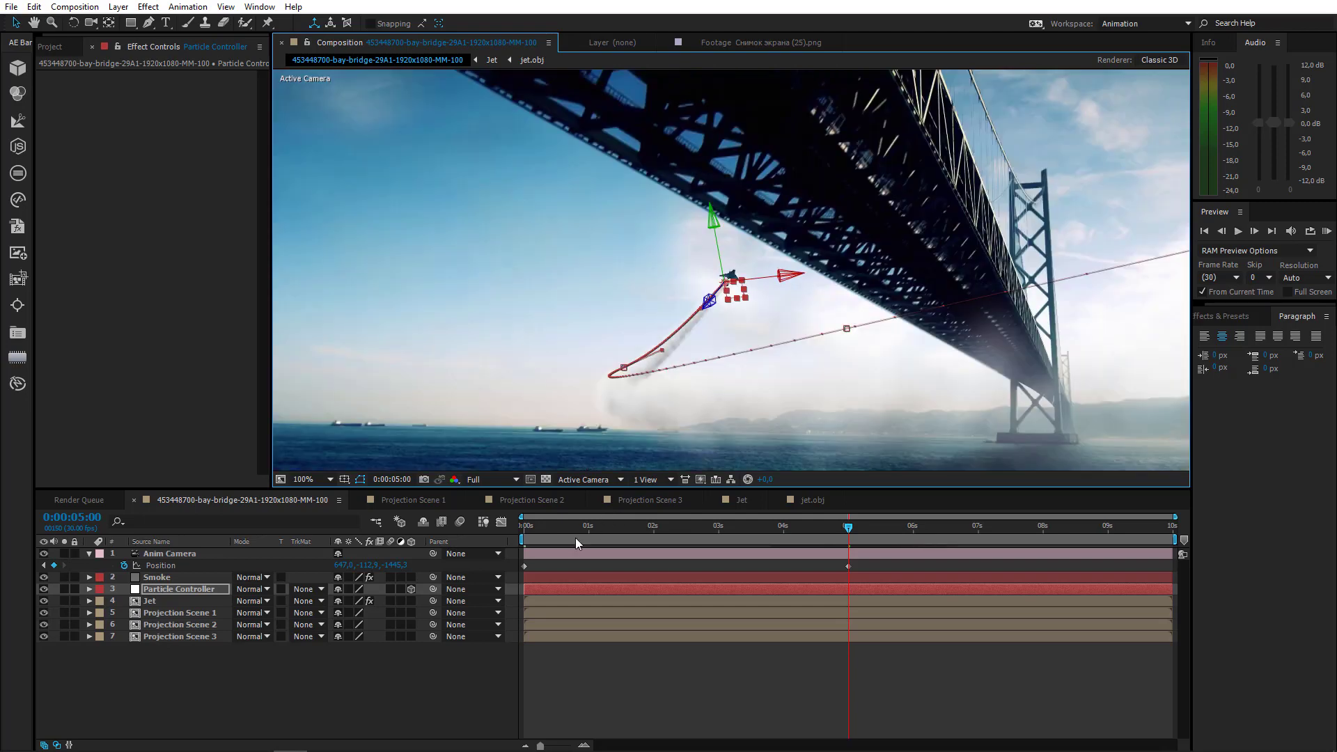
pyautogui.moveTo(575, 537); pyautogui.dragTo(444, 545)
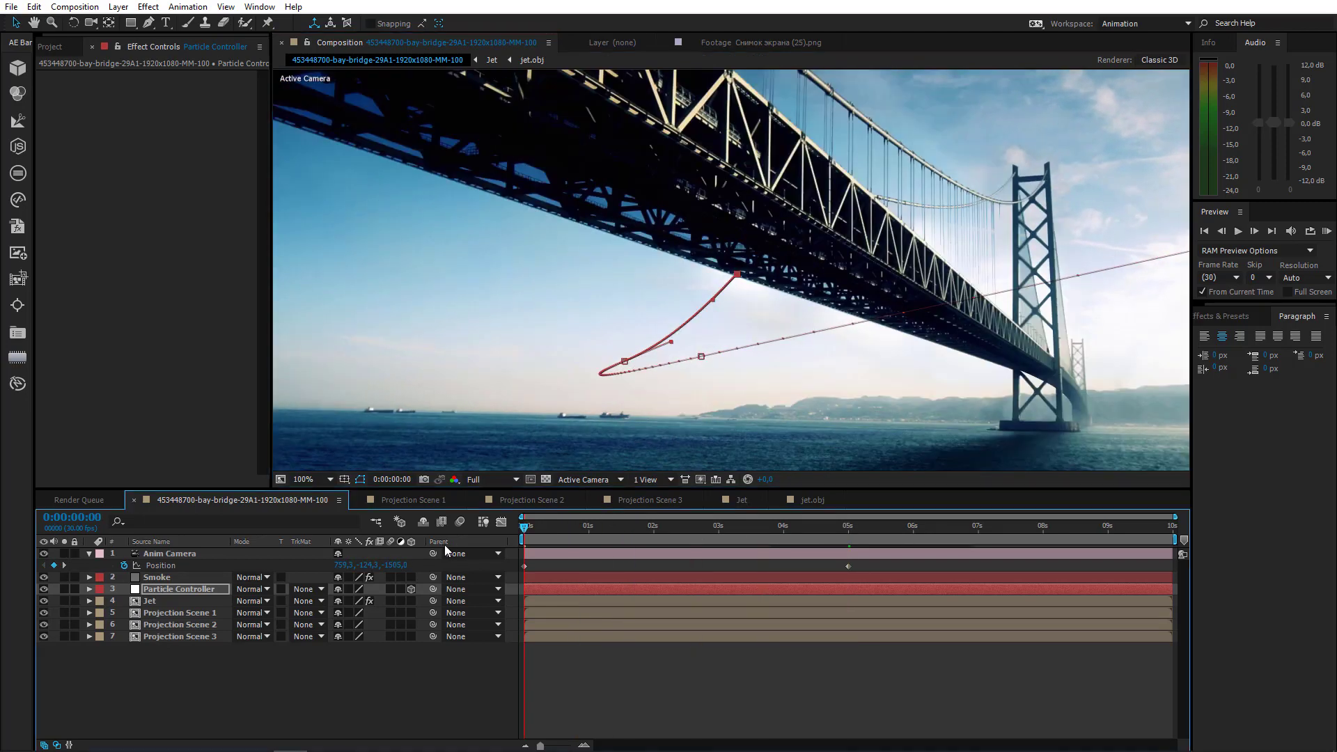
# Scrub the bridge composition from 0:00:00:06 to about 0:00:04:11 to check the smoke trail behind the jet, and return to the start
pyautogui.click(537, 528)
pyautogui.press(',')
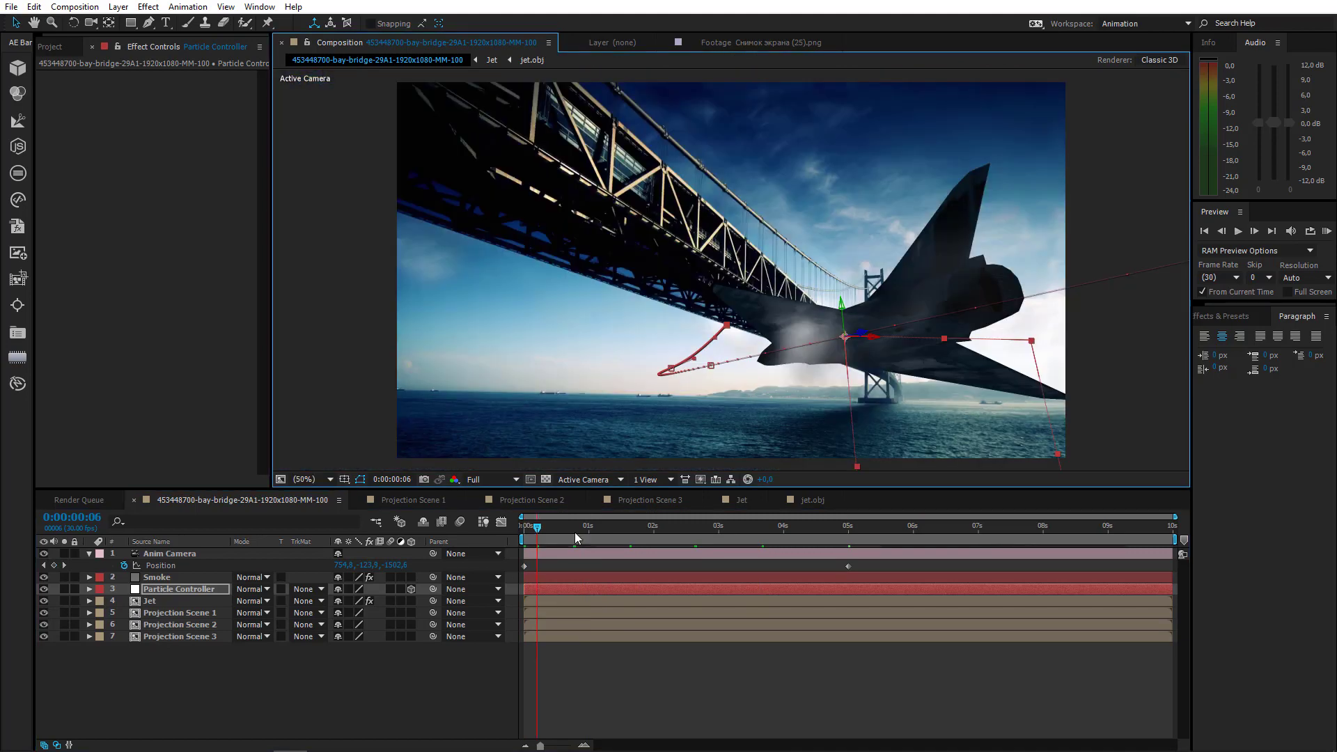
pyautogui.moveTo(575, 532); pyautogui.dragTo(807, 529)
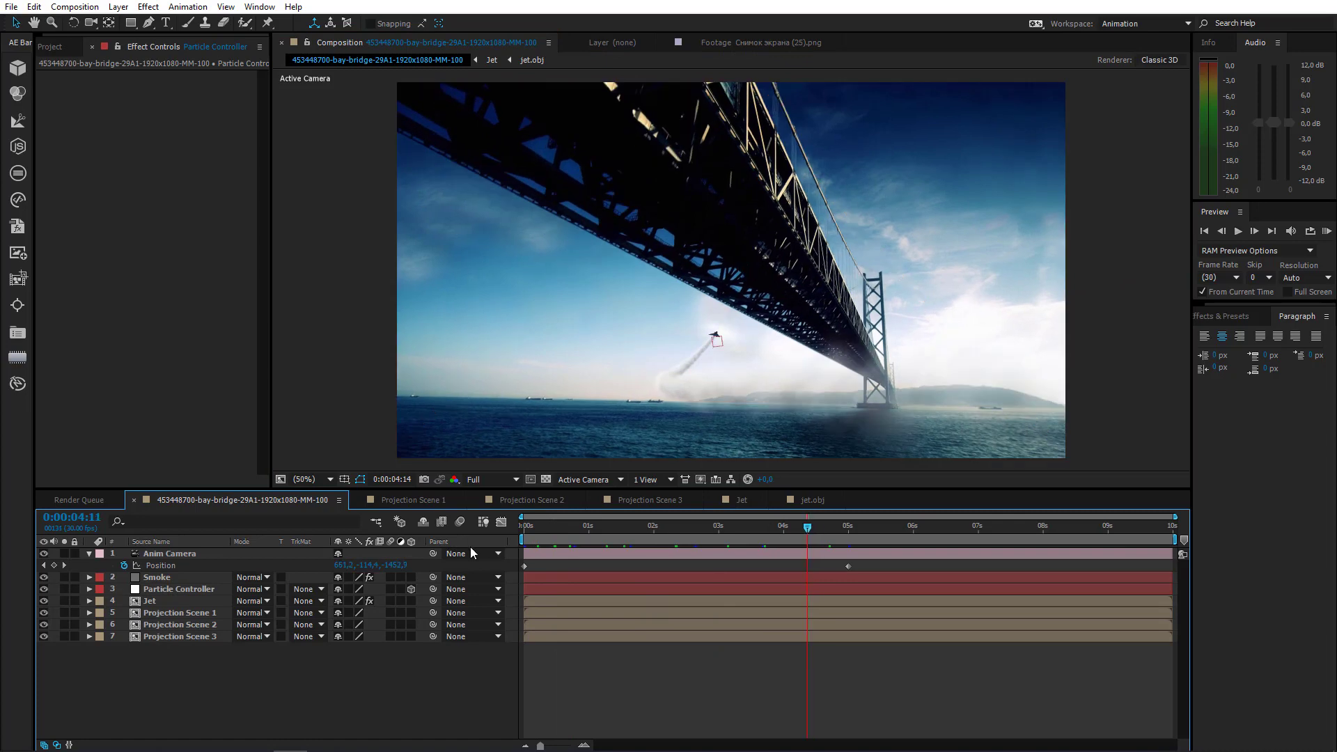
pyautogui.press('Home')
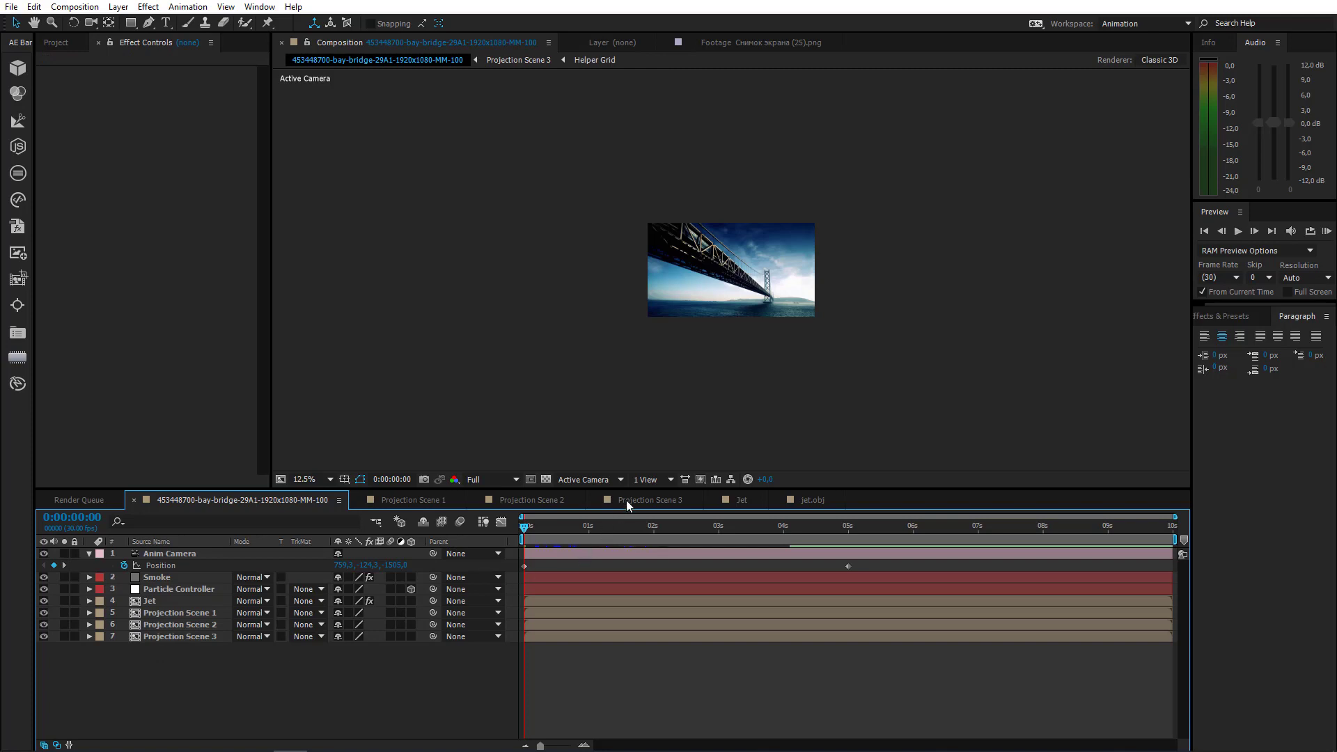
# Copy the Bottom layer from Projection Scene 3 and paste it above Anim Camera in the main bridge composition
pyautogui.click(629, 500)
pyautogui.click(193, 566)
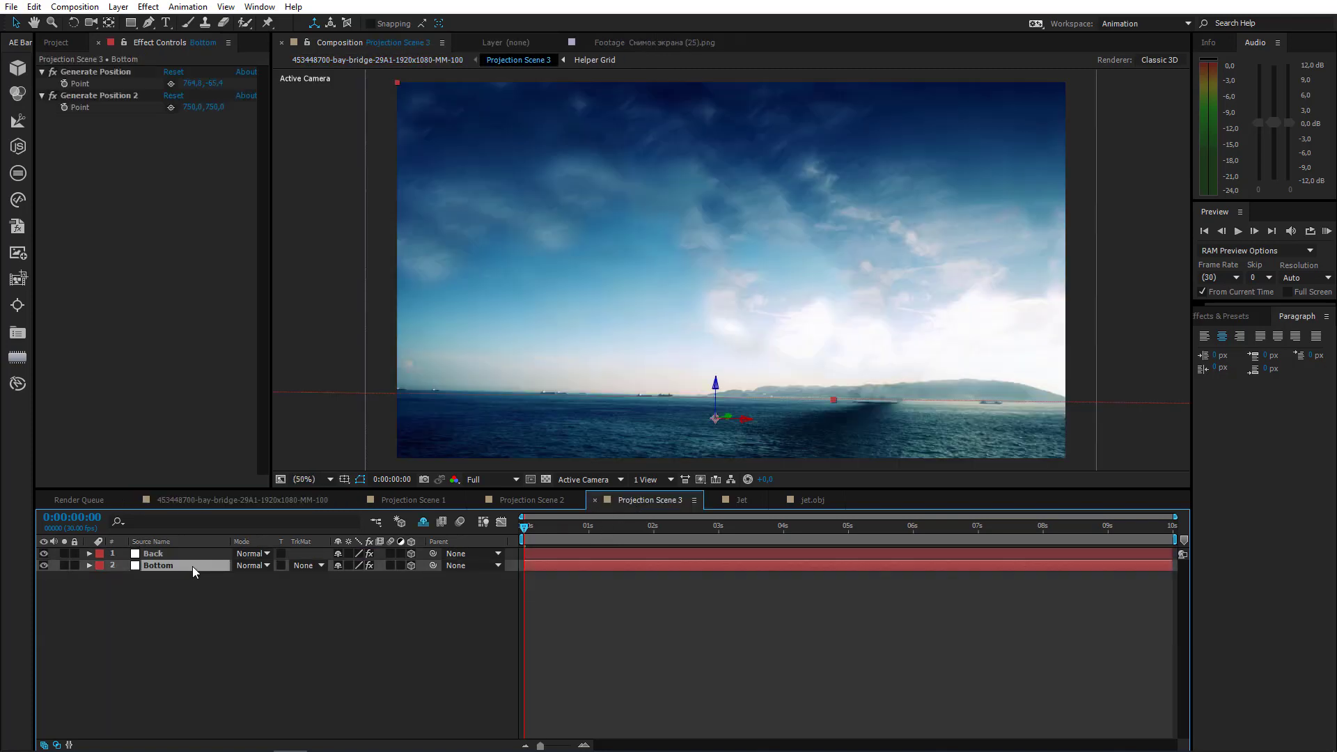
pyautogui.click(219, 500)
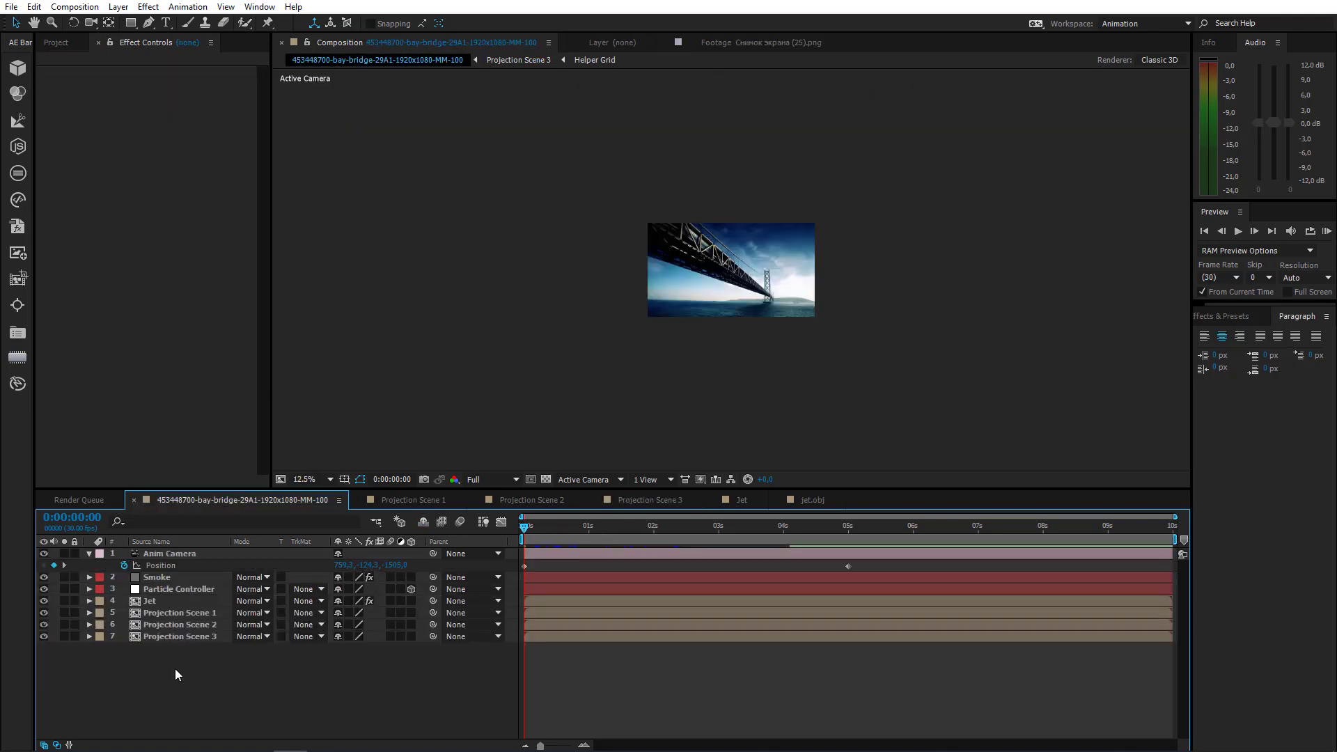
pyautogui.press('.')
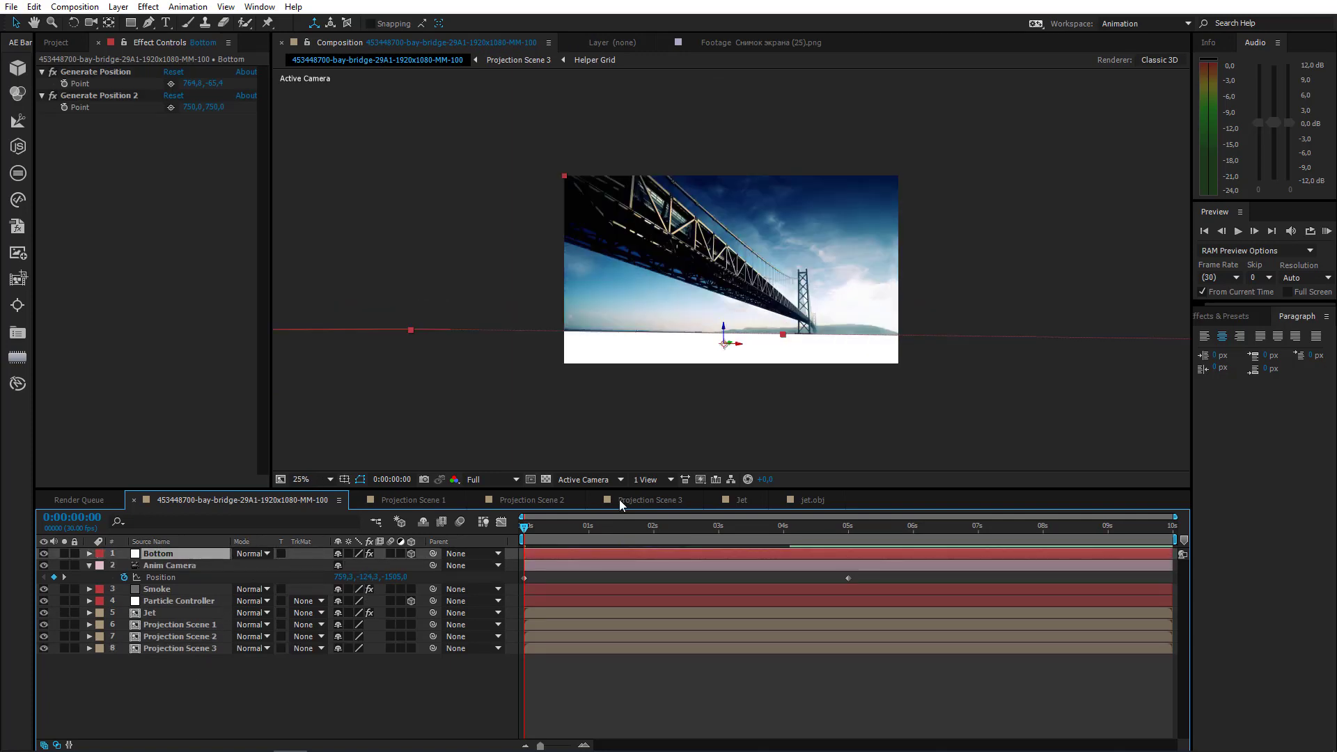
pyautogui.press('.')
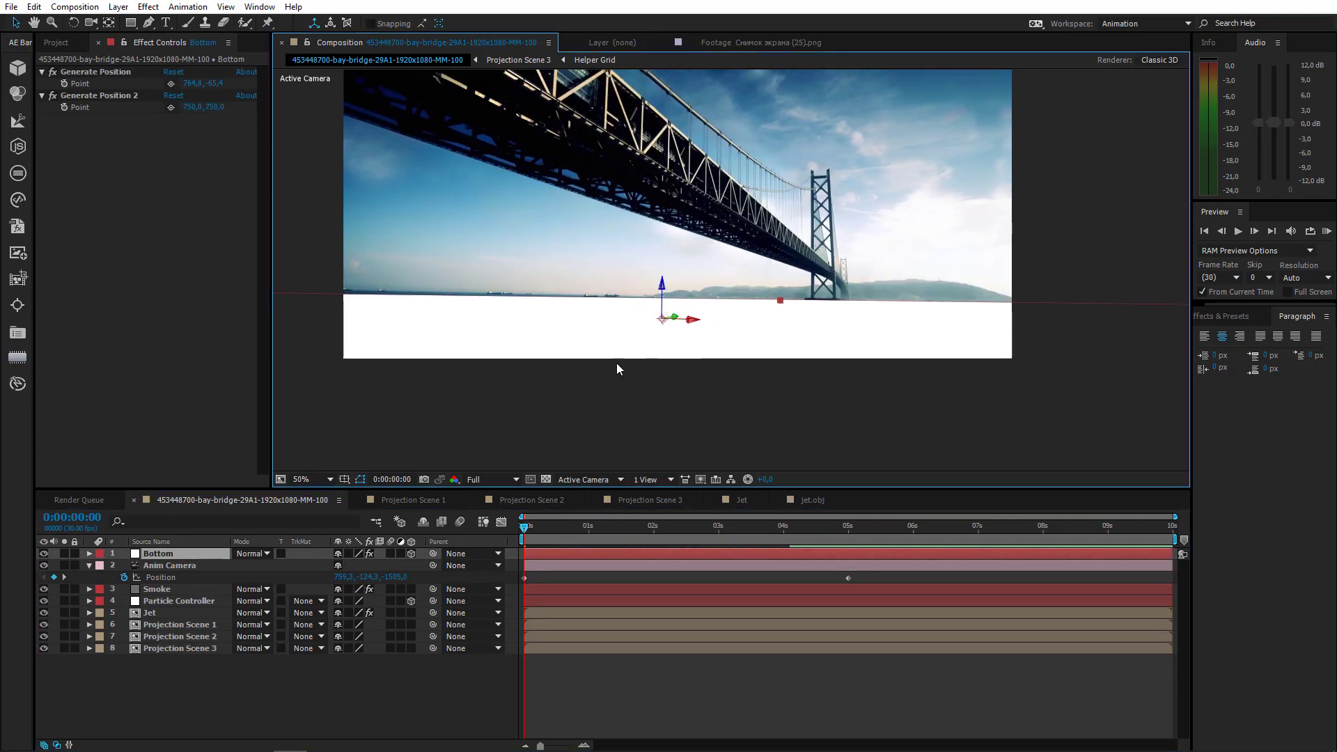
# Apply Fractal Noise to the Bottom layer and delete its Generate Position and Generate Position 2 effects
pyautogui.click(149, 8)
pyautogui.moveTo(192, 244)
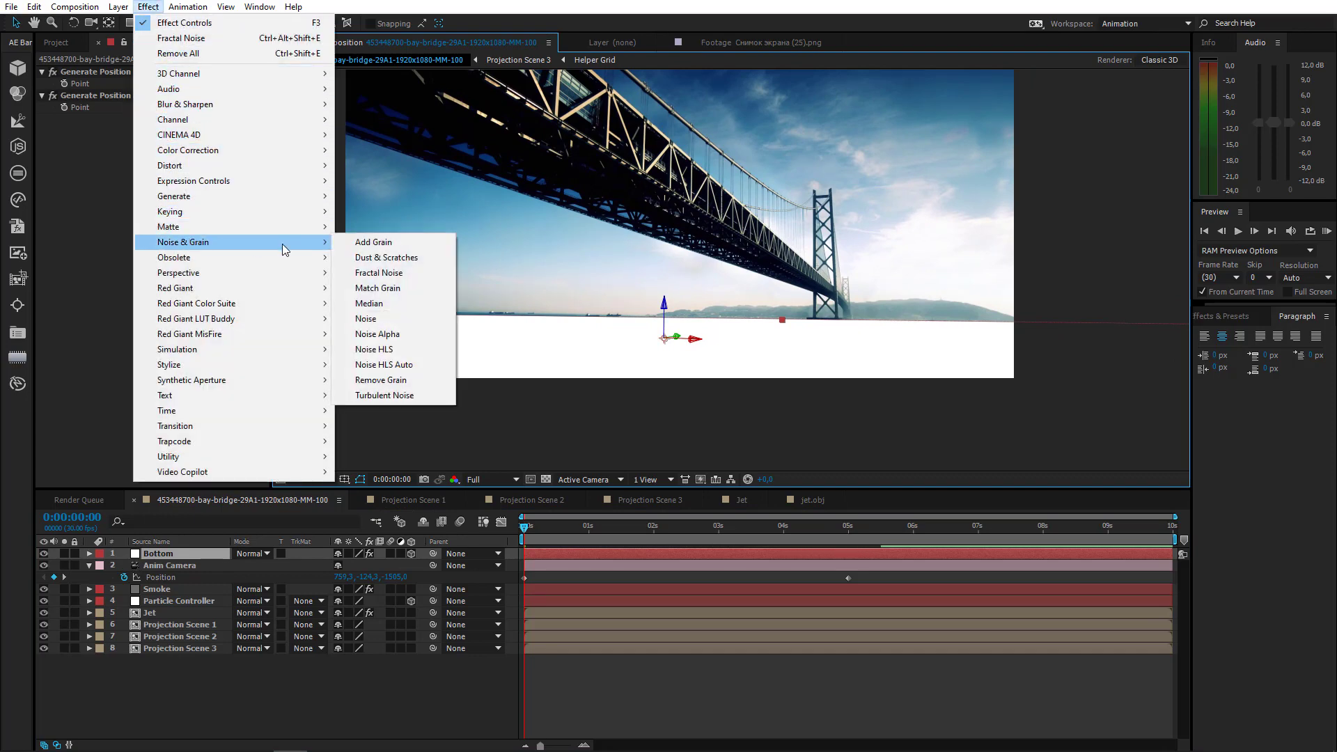
pyautogui.click(383, 273)
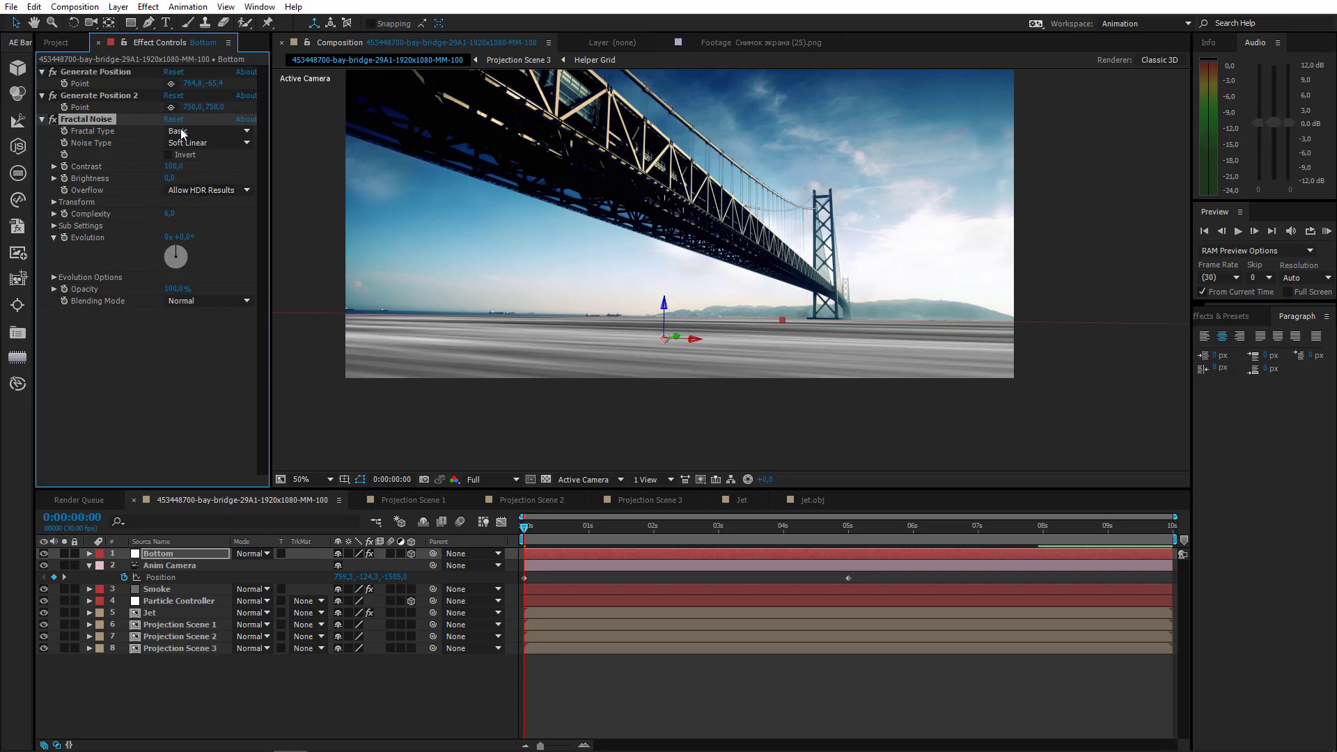
pyautogui.click(98, 95)
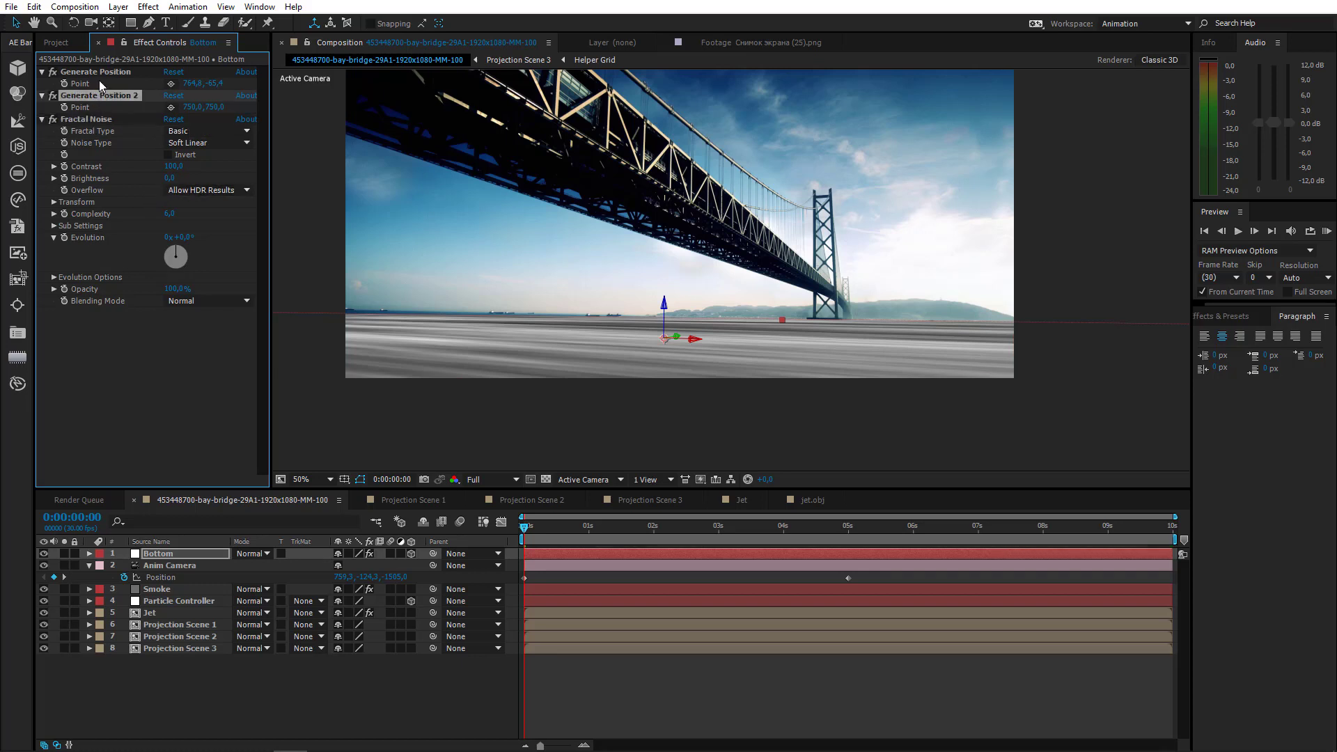
pyautogui.press('Delete')
pyautogui.click(99, 73)
pyautogui.press('Delete')
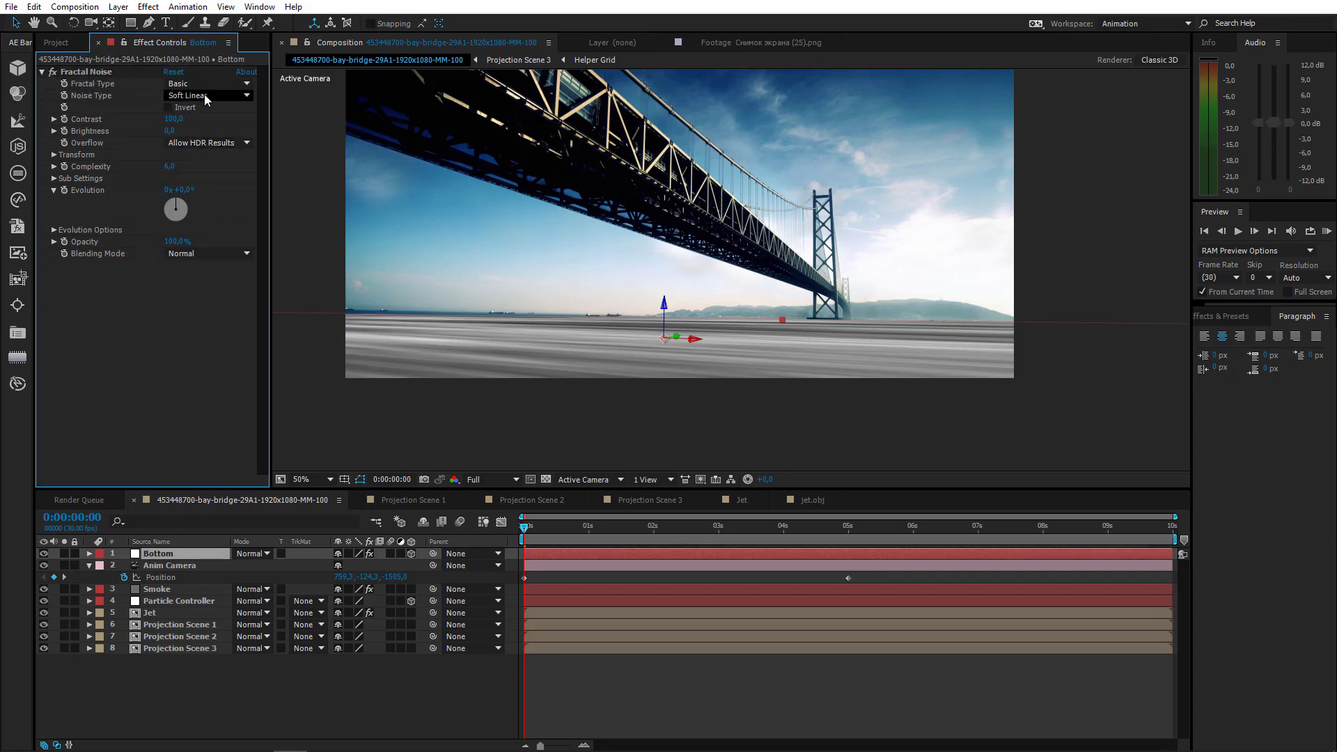
# Set the Fractal Noise on the Bottom layer to Linear noise type with a Transform Scale of 20
pyautogui.click(175, 100)
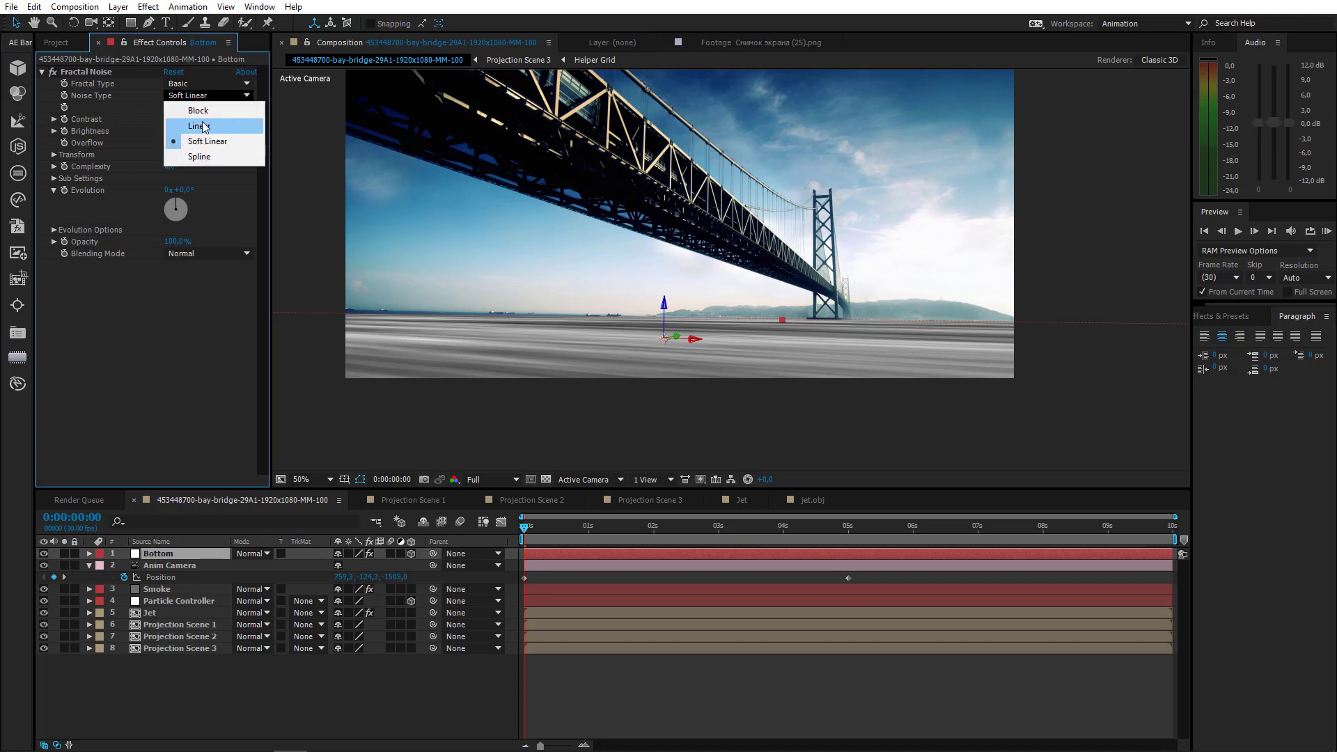
pyautogui.click(203, 121)
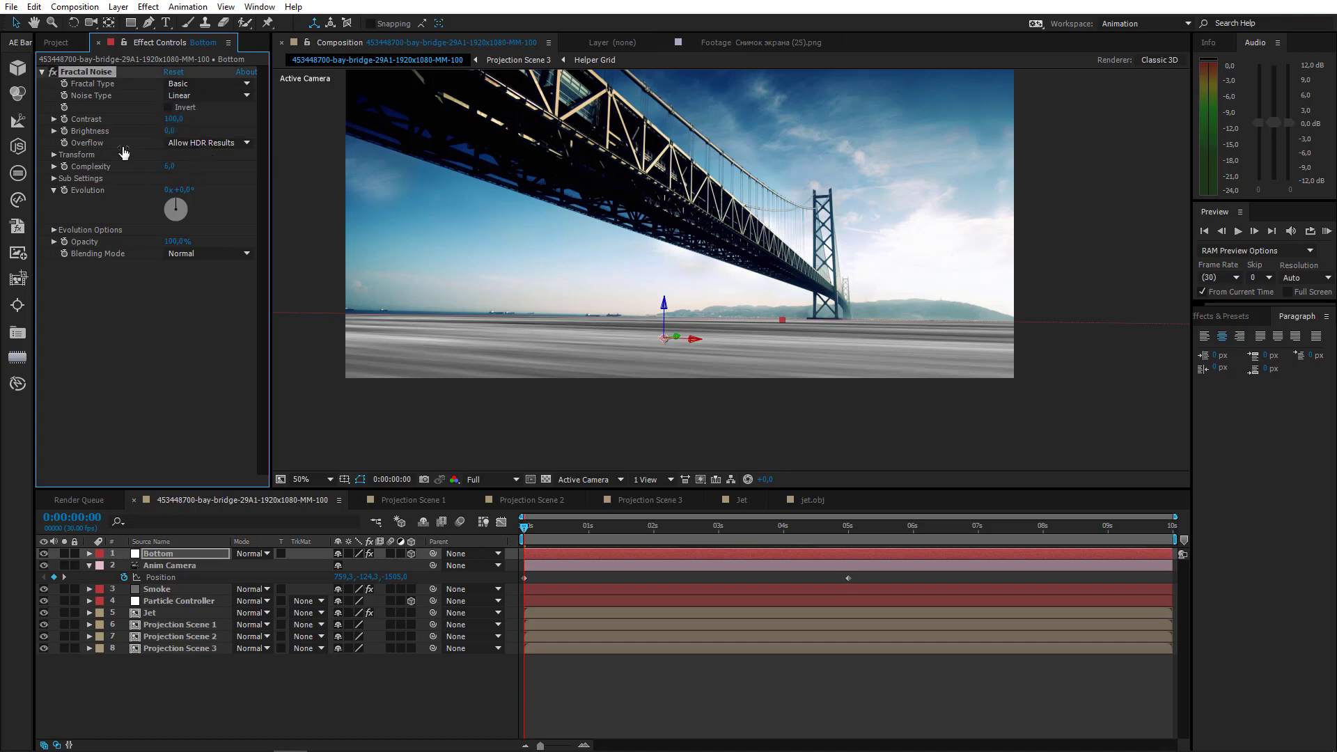
pyautogui.click(53, 156)
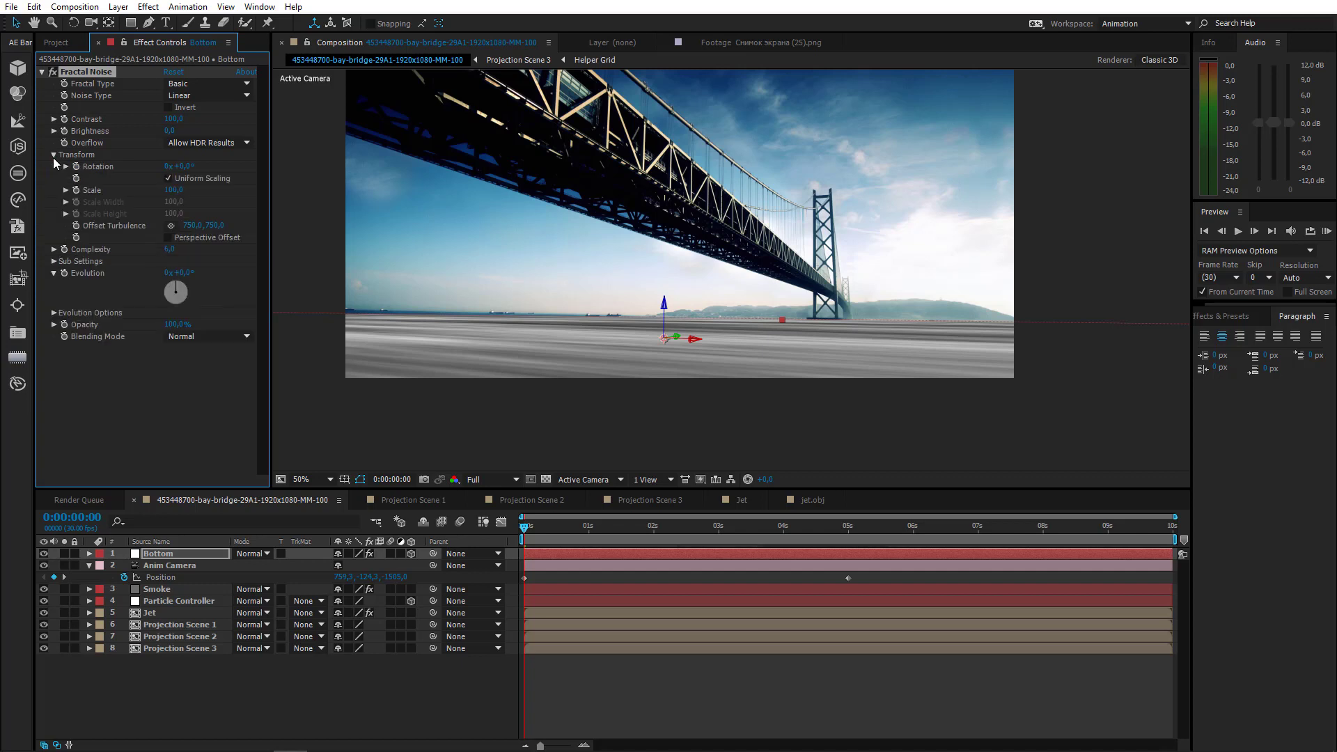
pyautogui.click(174, 190)
pyautogui.write('20')
pyautogui.press('Return')
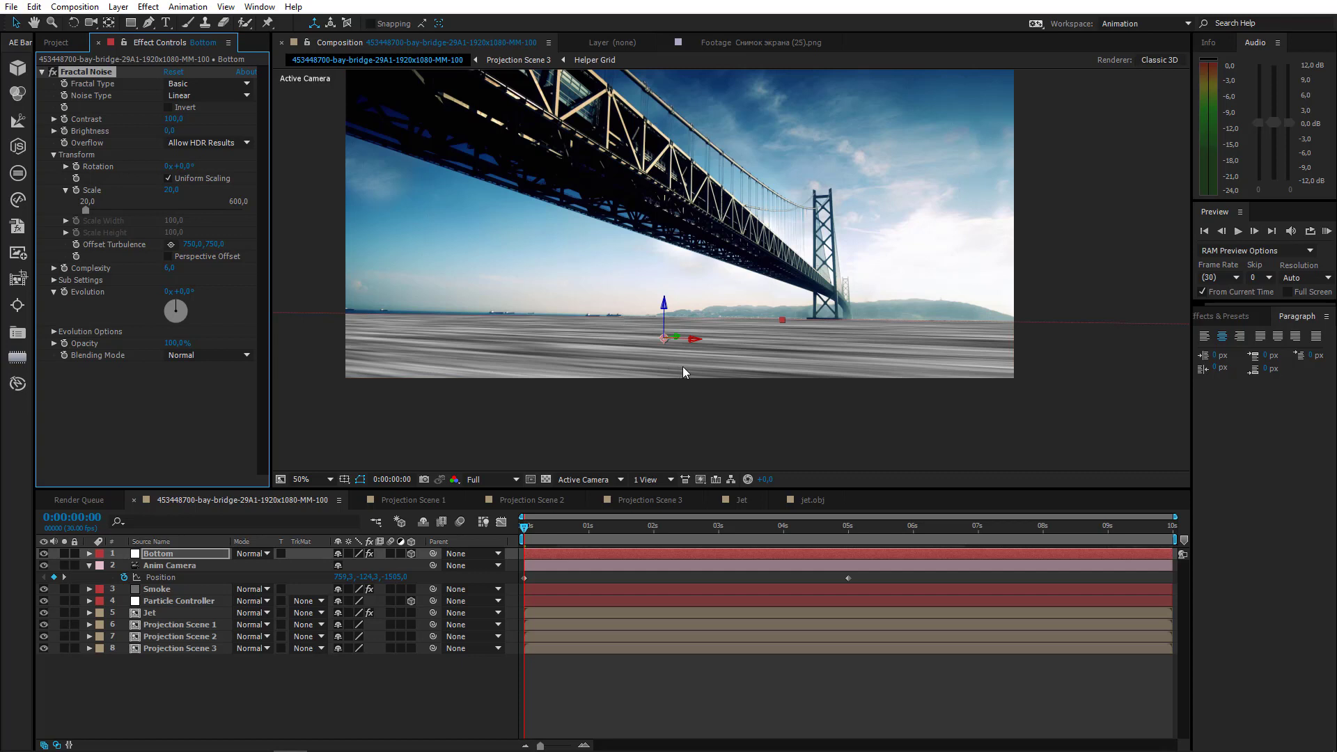
# In Top view, narrow the Bottom layer horizontally to reduce the noise's sideways stretching, and return to the Active Camera view
pyautogui.click(595, 479)
pyautogui.click(598, 562)
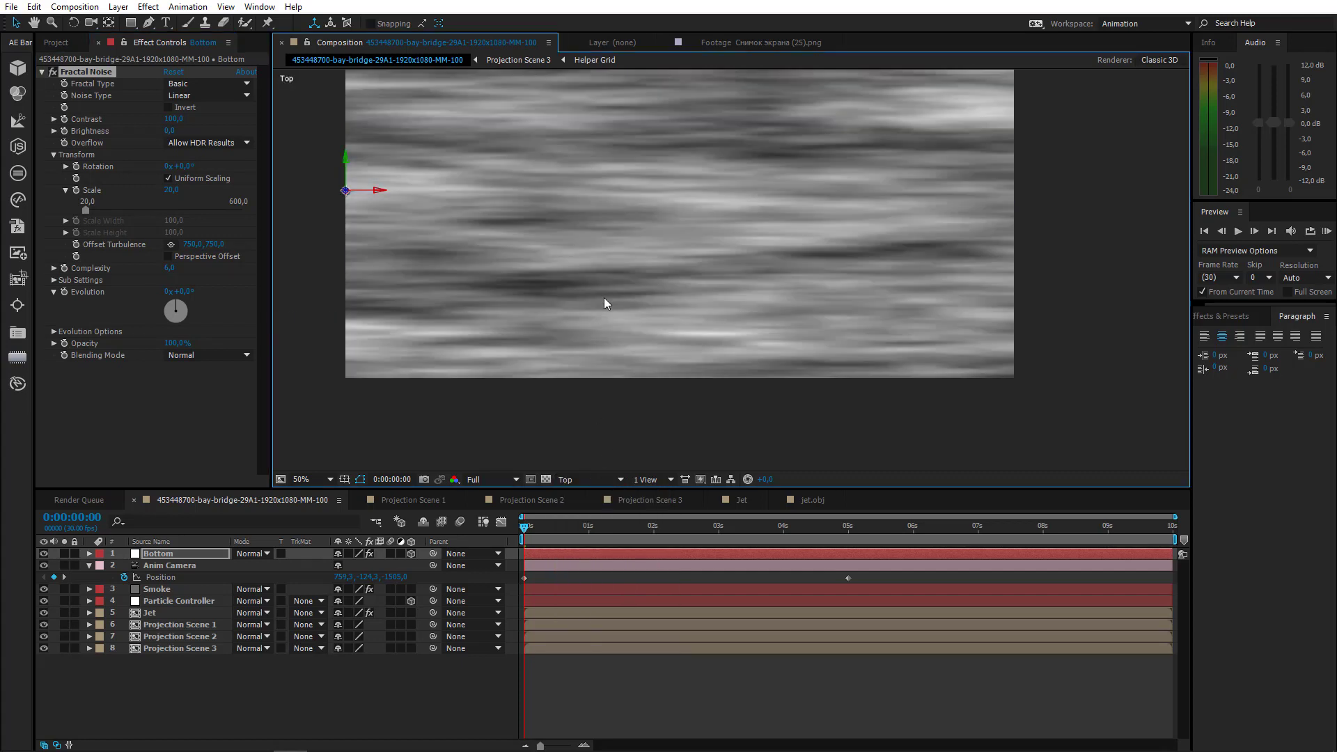
pyautogui.press(',')
pyautogui.press(',')
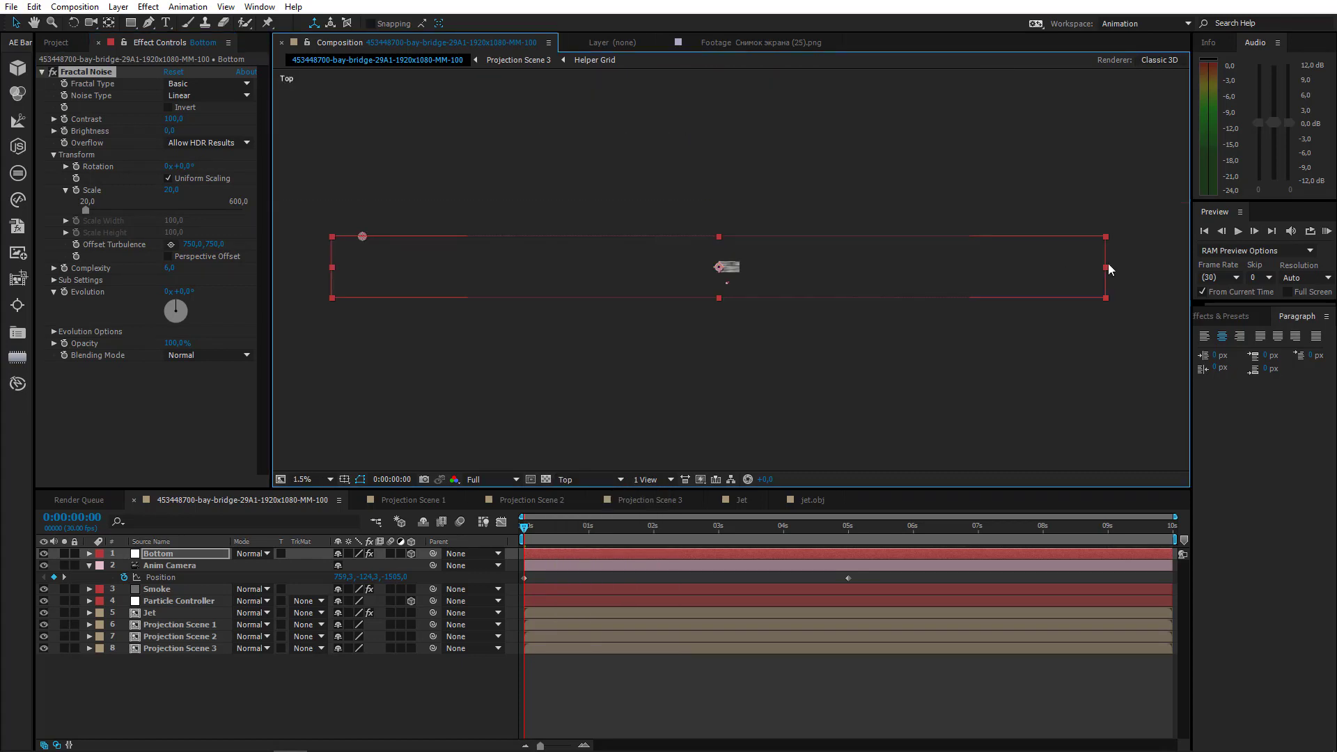
pyautogui.moveTo(1093, 270); pyautogui.dragTo(771, 274)
pyautogui.press('.')
pyautogui.press('.')
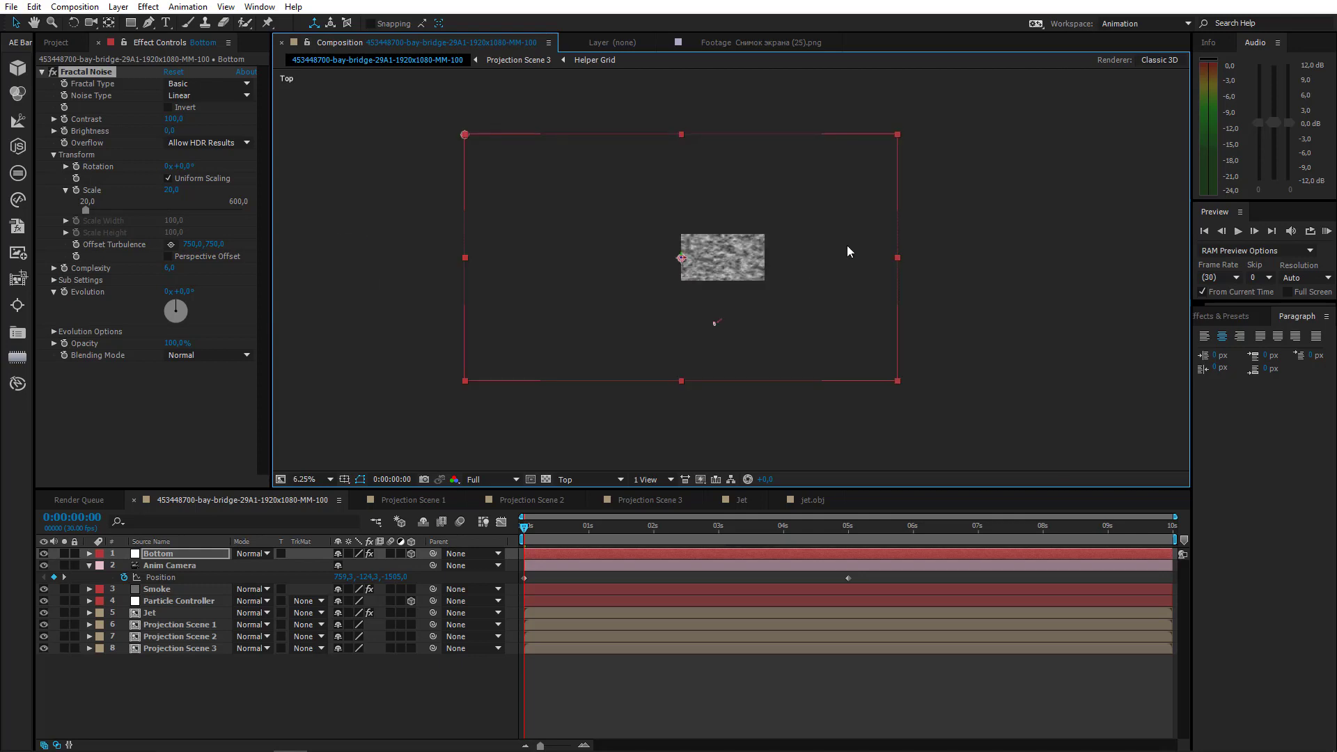
pyautogui.moveTo(898, 257); pyautogui.dragTo(893, 259)
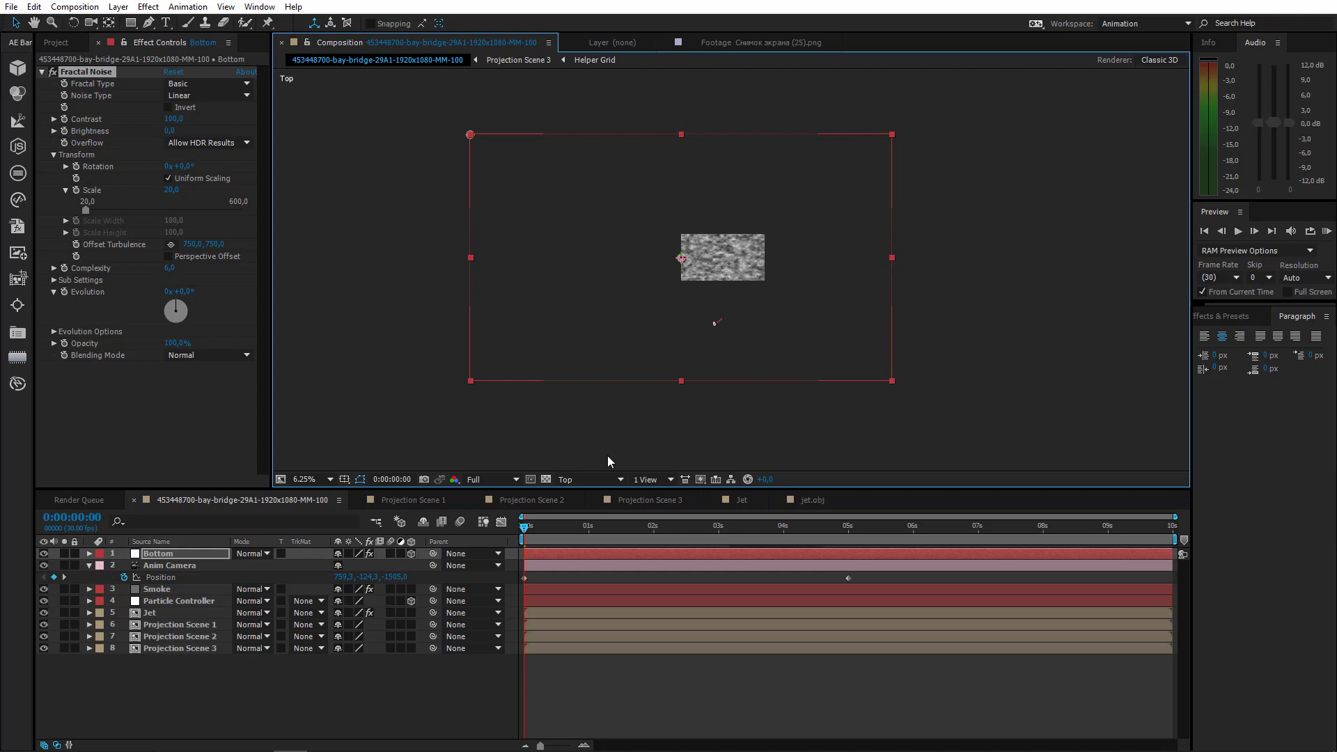
pyautogui.click(599, 479)
pyautogui.click(588, 493)
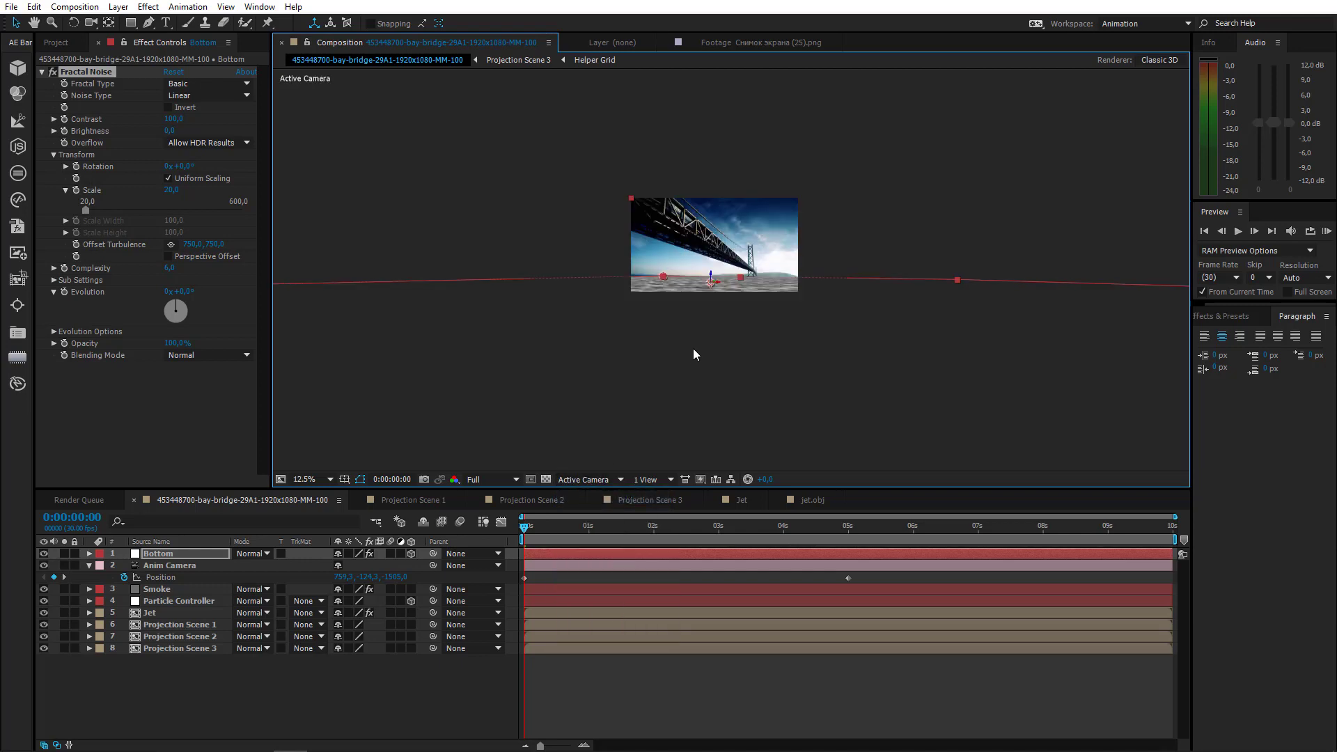
pyautogui.press('.')
pyautogui.press('.')
pyautogui.moveTo(668, 360); pyautogui.dragTo(662, 394)
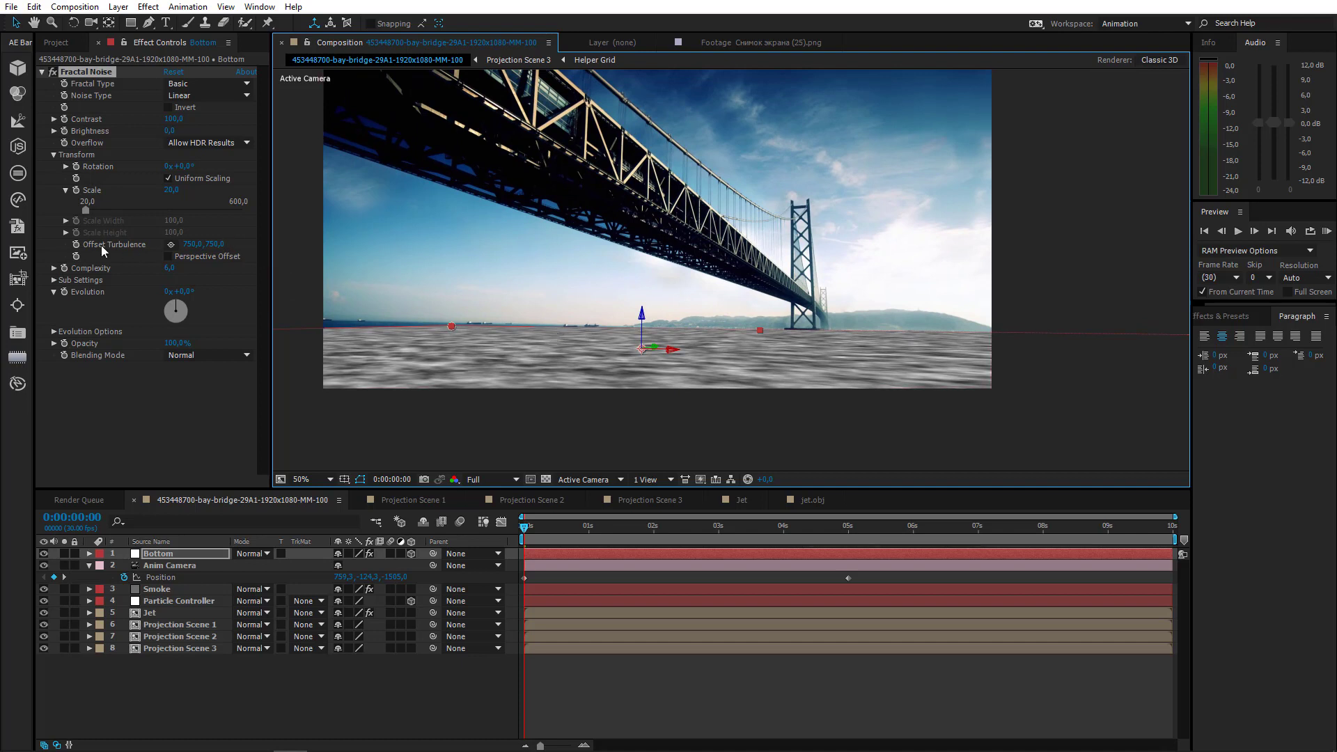
# Animate the Fractal Noise Sub Offset from a keyframe at 0:00:00:00, setting it to 50, 200 at 0:00:05:00
pyautogui.click(54, 280)
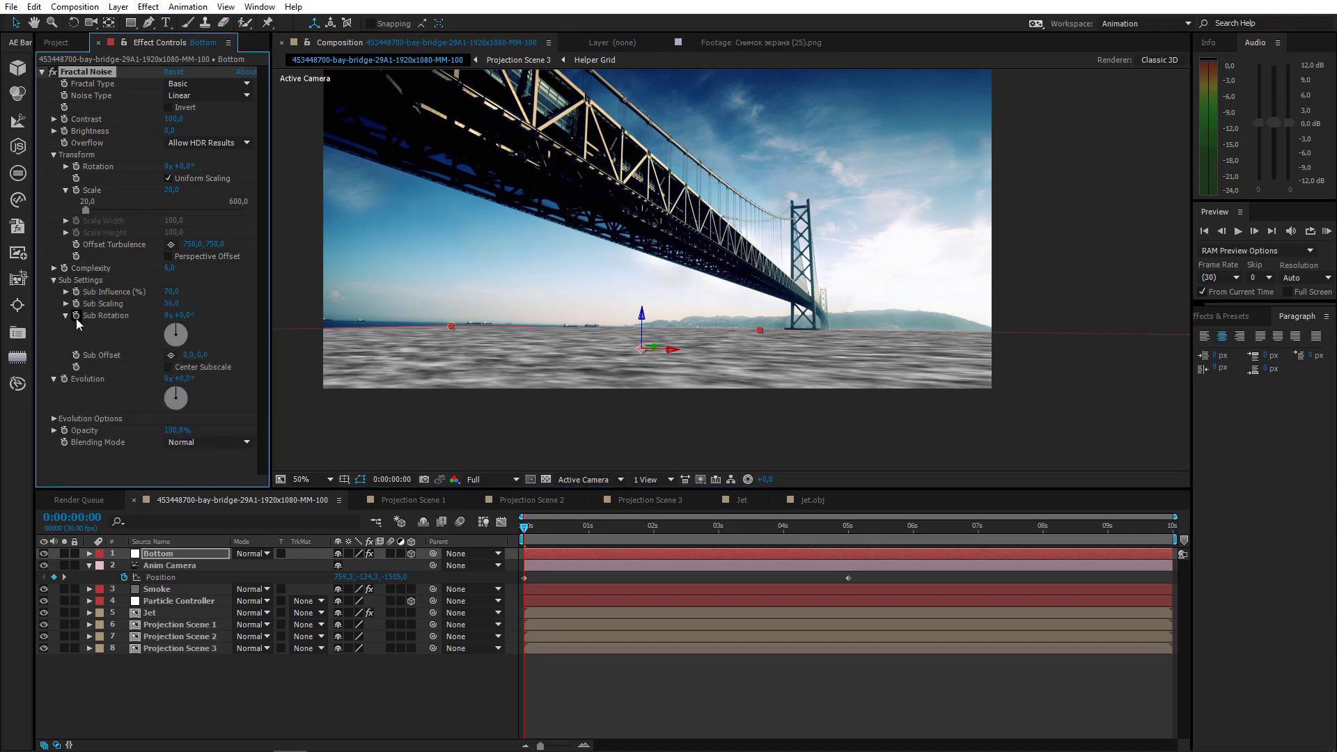
pyautogui.click(75, 356)
pyautogui.press('u')
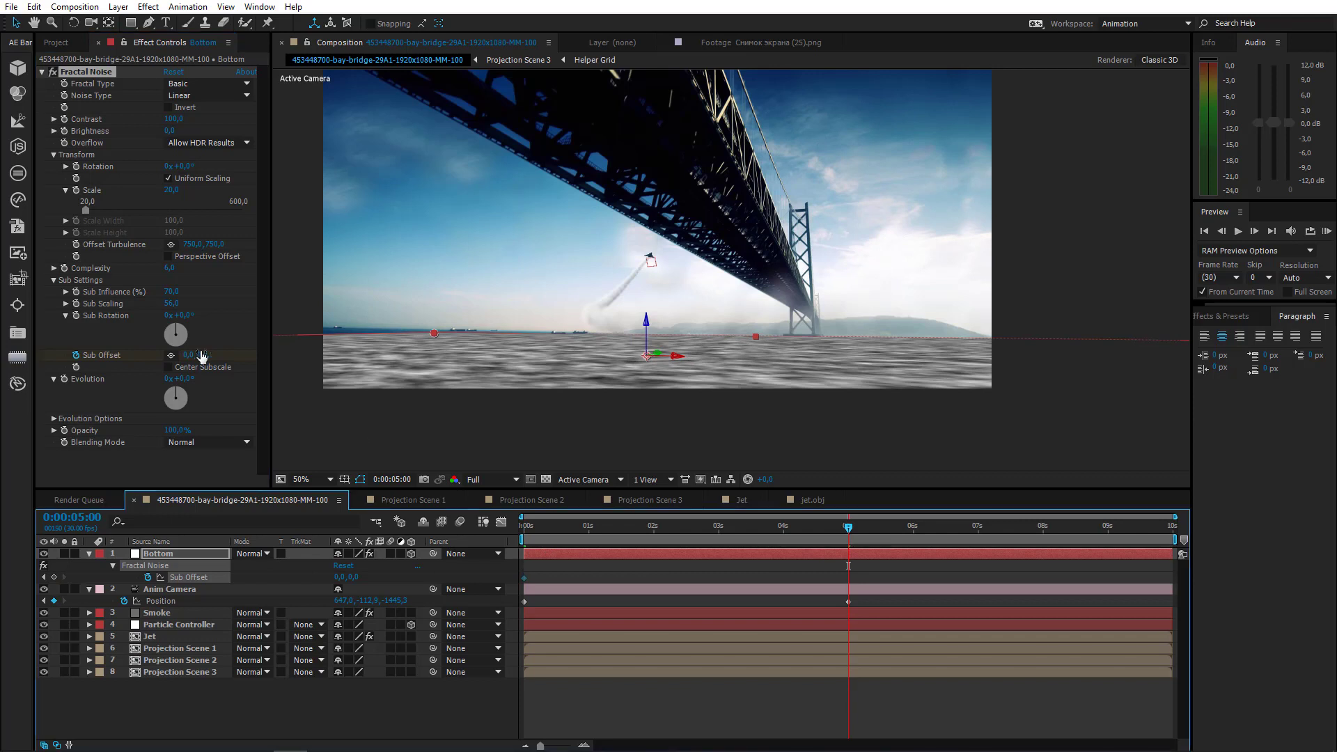
pyautogui.moveTo(195, 355)
pyautogui.mouseDown()
pyautogui.moveTo(212, 357)
pyautogui.moveTo(192, 360)
pyautogui.mouseUp()
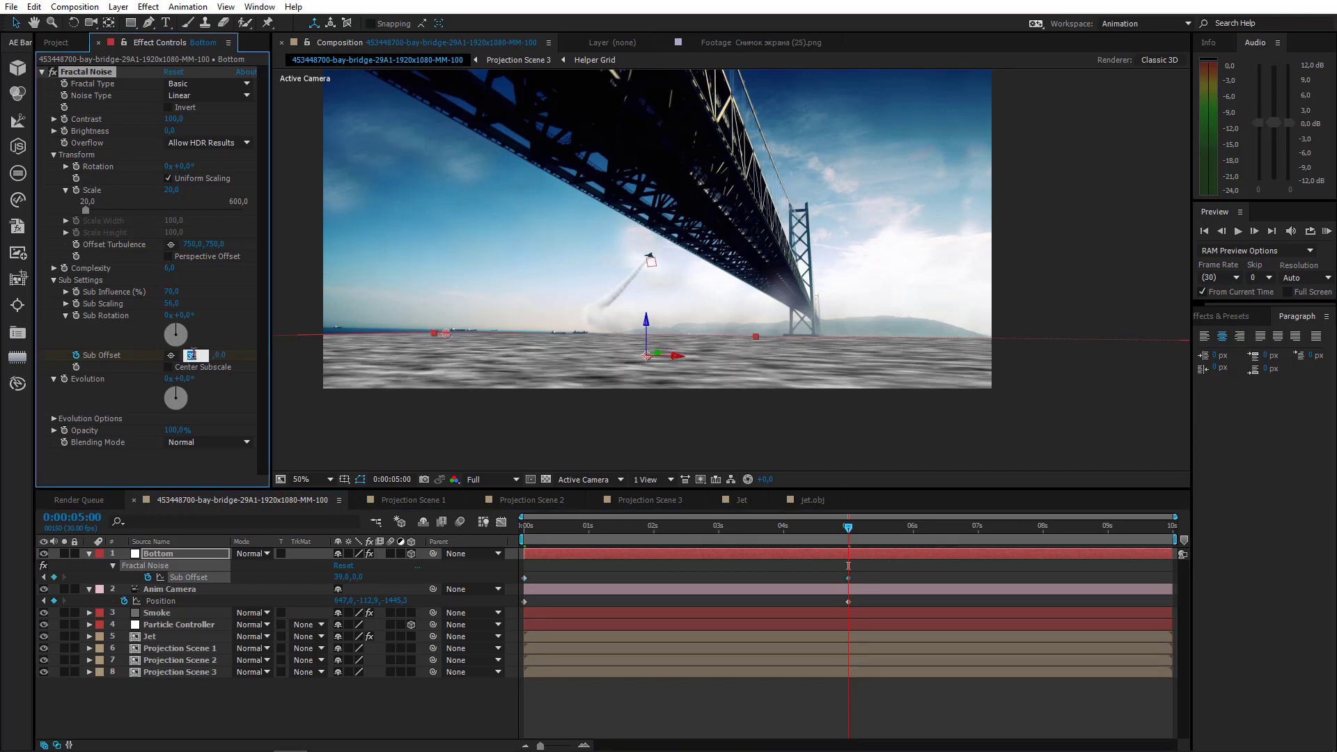
pyautogui.press('Return')
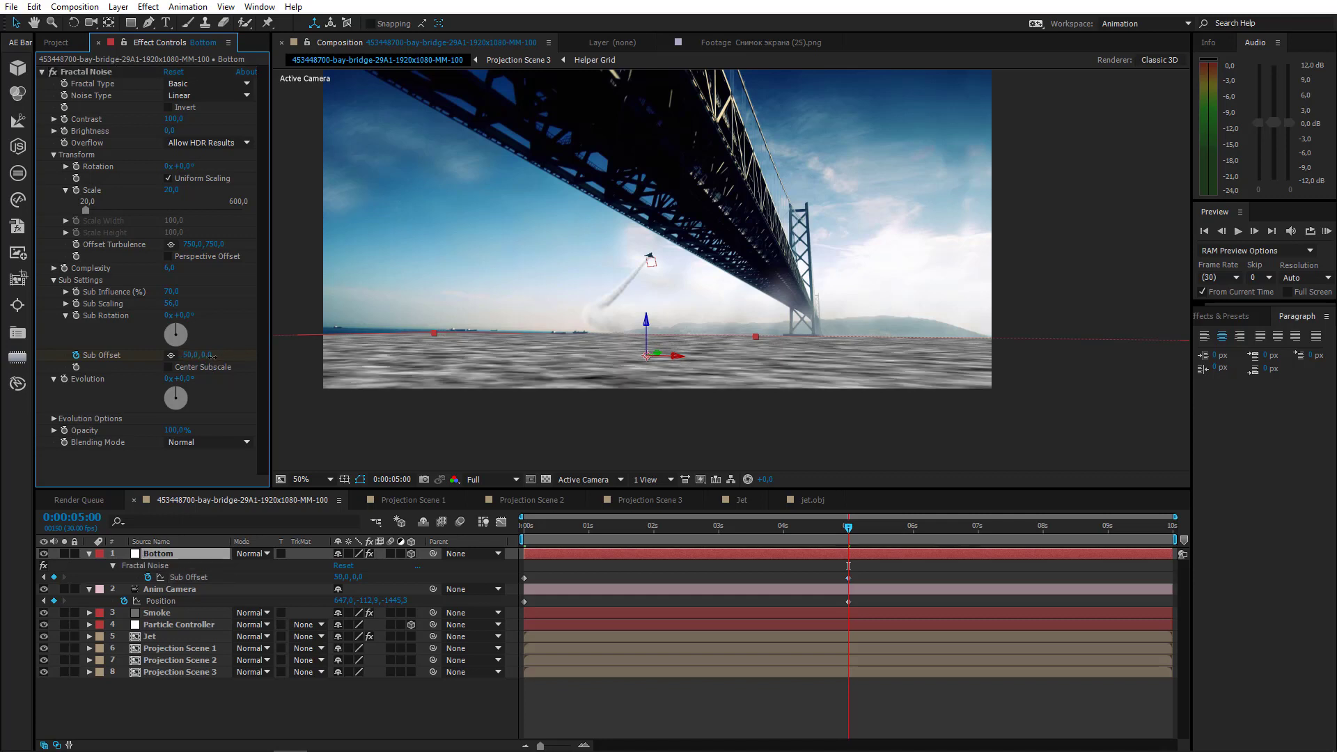
pyautogui.moveTo(213, 356); pyautogui.dragTo(255, 356)
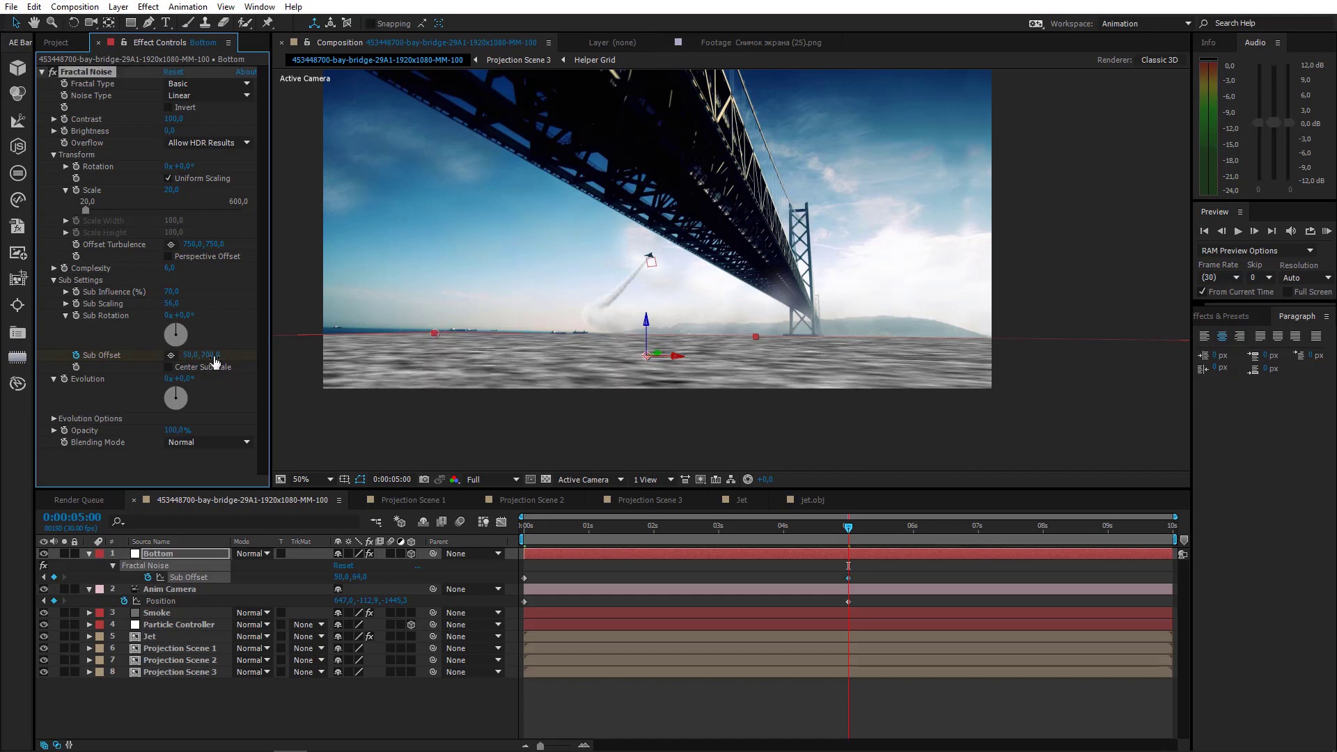
pyautogui.press('Return')
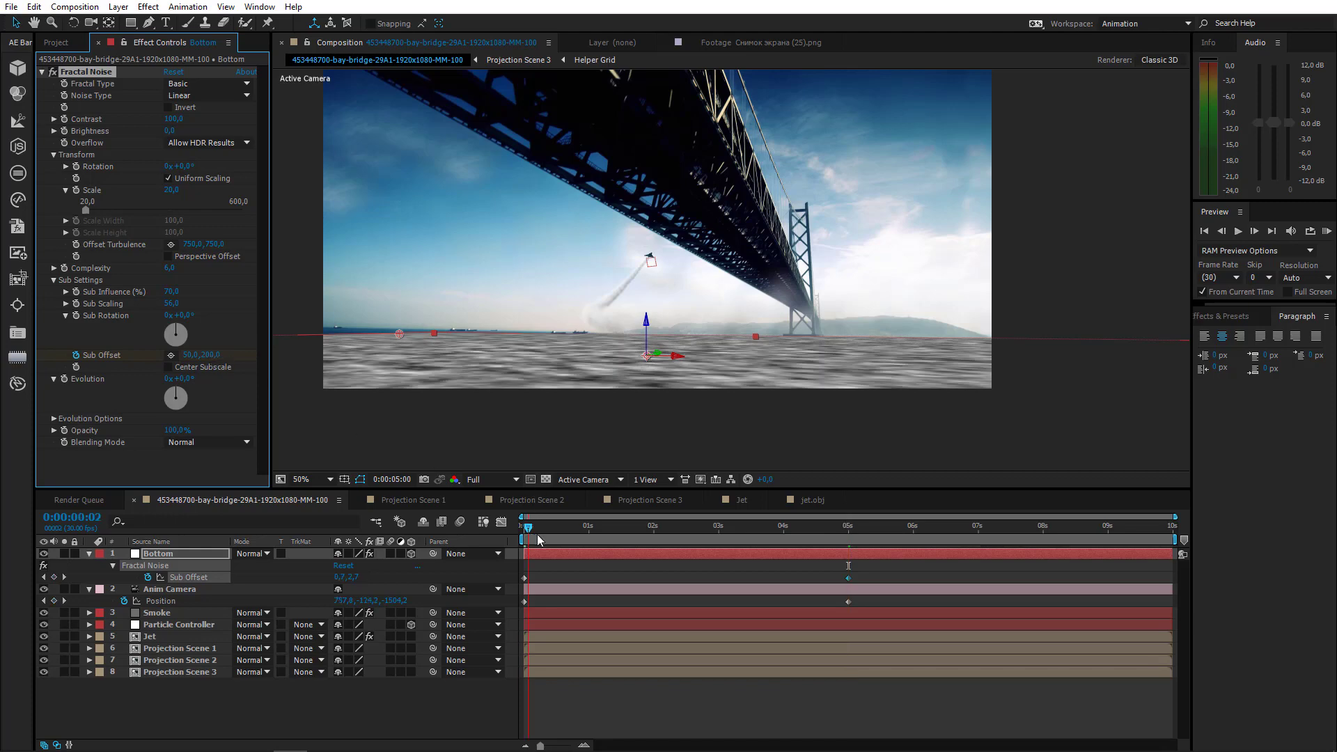
# Solo the Bottom layer and scrub from the start of the timeline to check the noise motion
pyautogui.moveTo(537, 533); pyautogui.dragTo(380, 552)
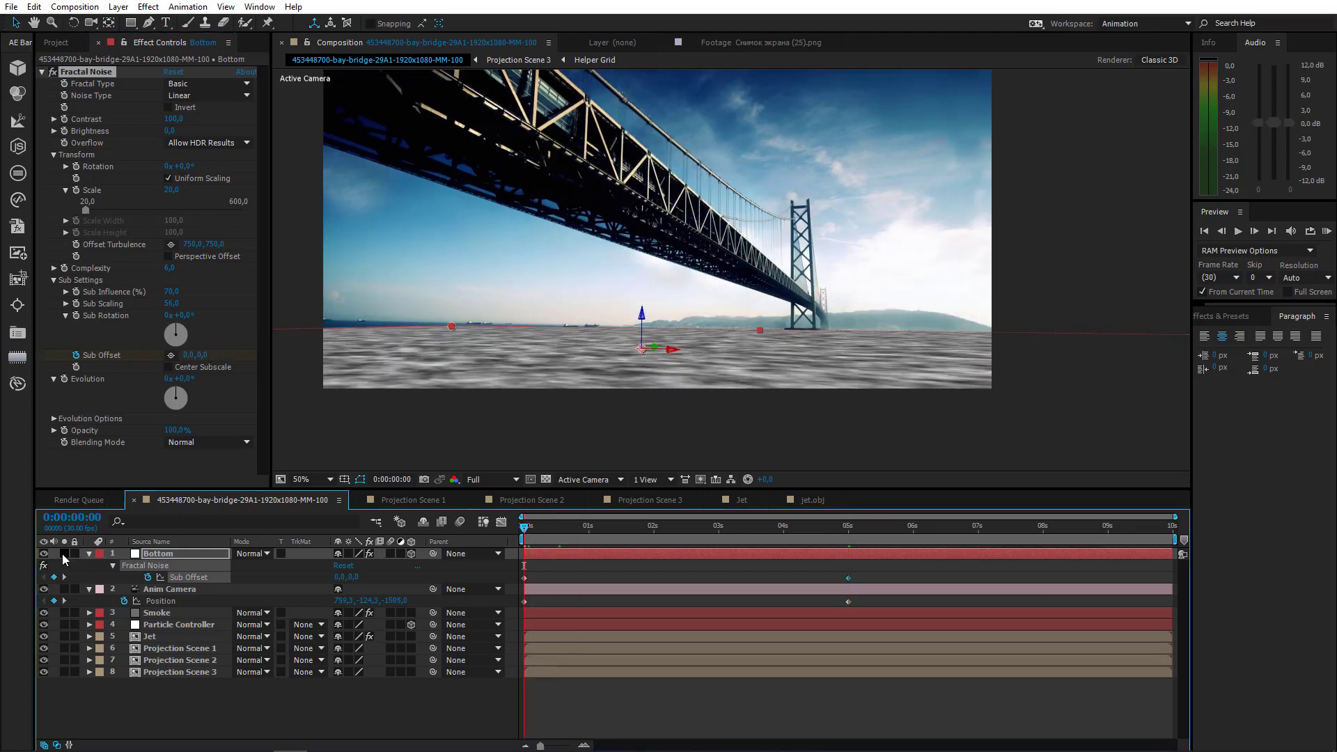
pyautogui.click(63, 554)
pyautogui.moveTo(530, 529)
pyautogui.mouseDown()
pyautogui.moveTo(843, 533)
pyautogui.moveTo(516, 550)
pyautogui.mouseUp()
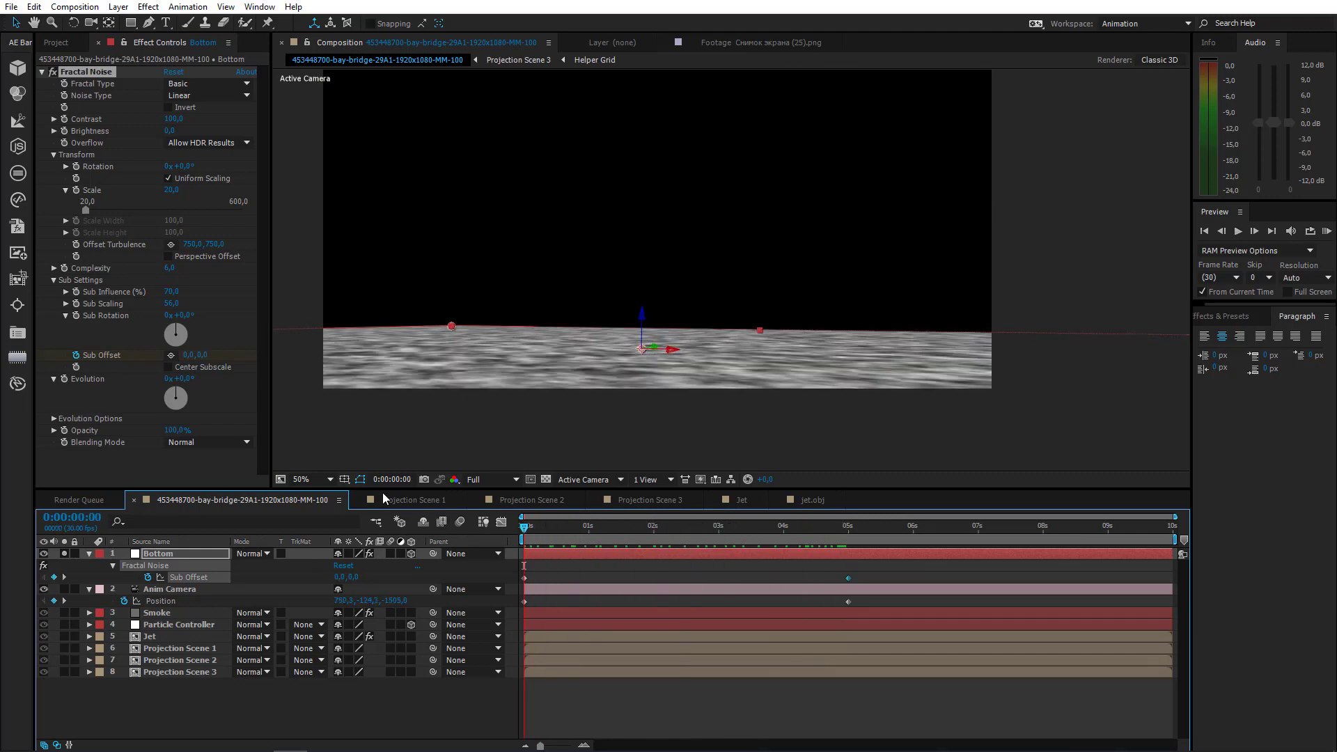
# Animate the Fractal Noise Evolution from a keyframe at 0:00:00:00, raising it by whole revolutions at 0:00:05:00
pyautogui.click(63, 379)
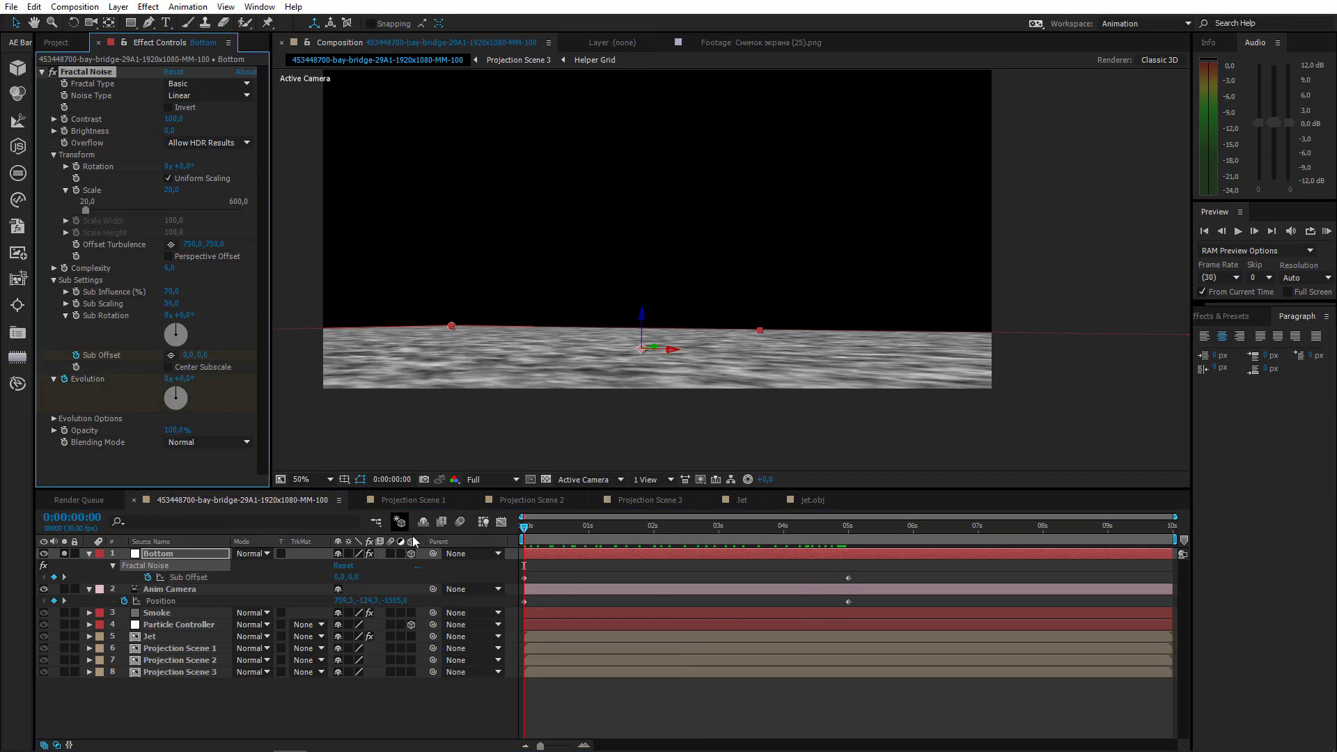
pyautogui.click(849, 532)
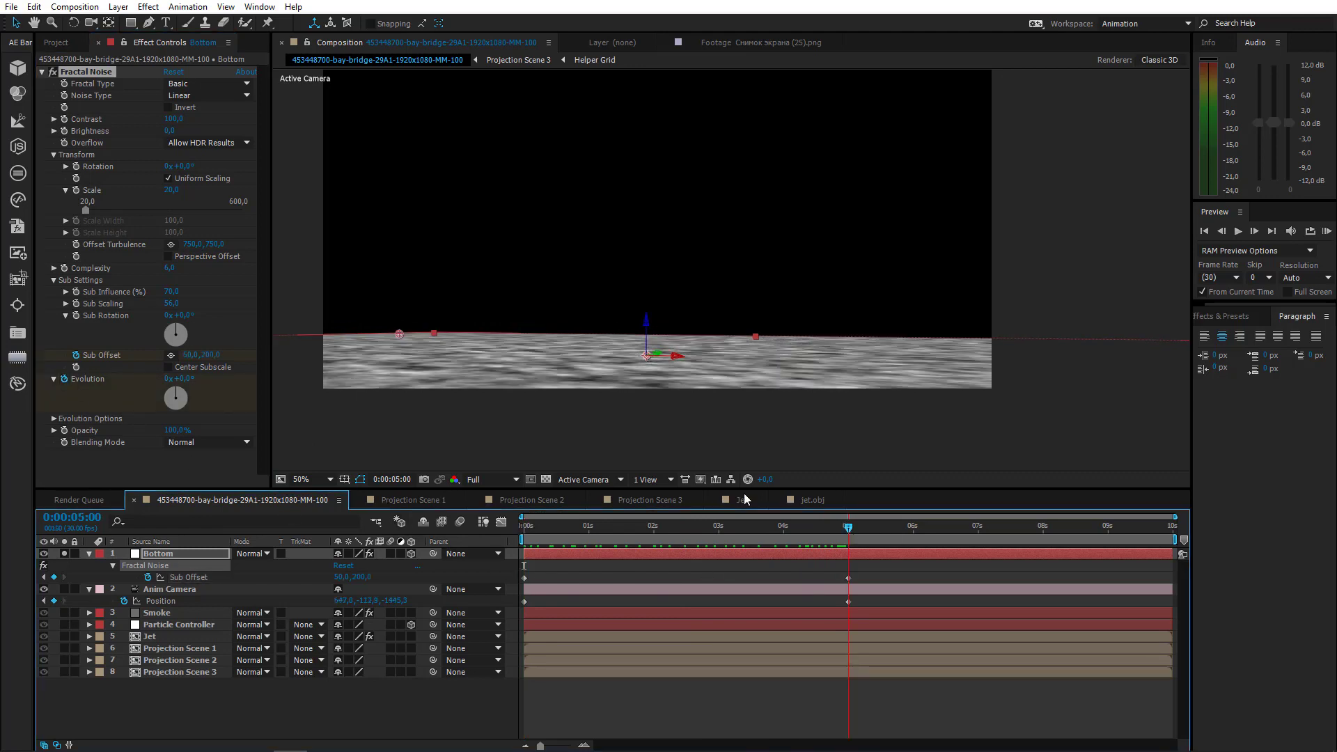
pyautogui.click(168, 380)
pyautogui.press('Return')
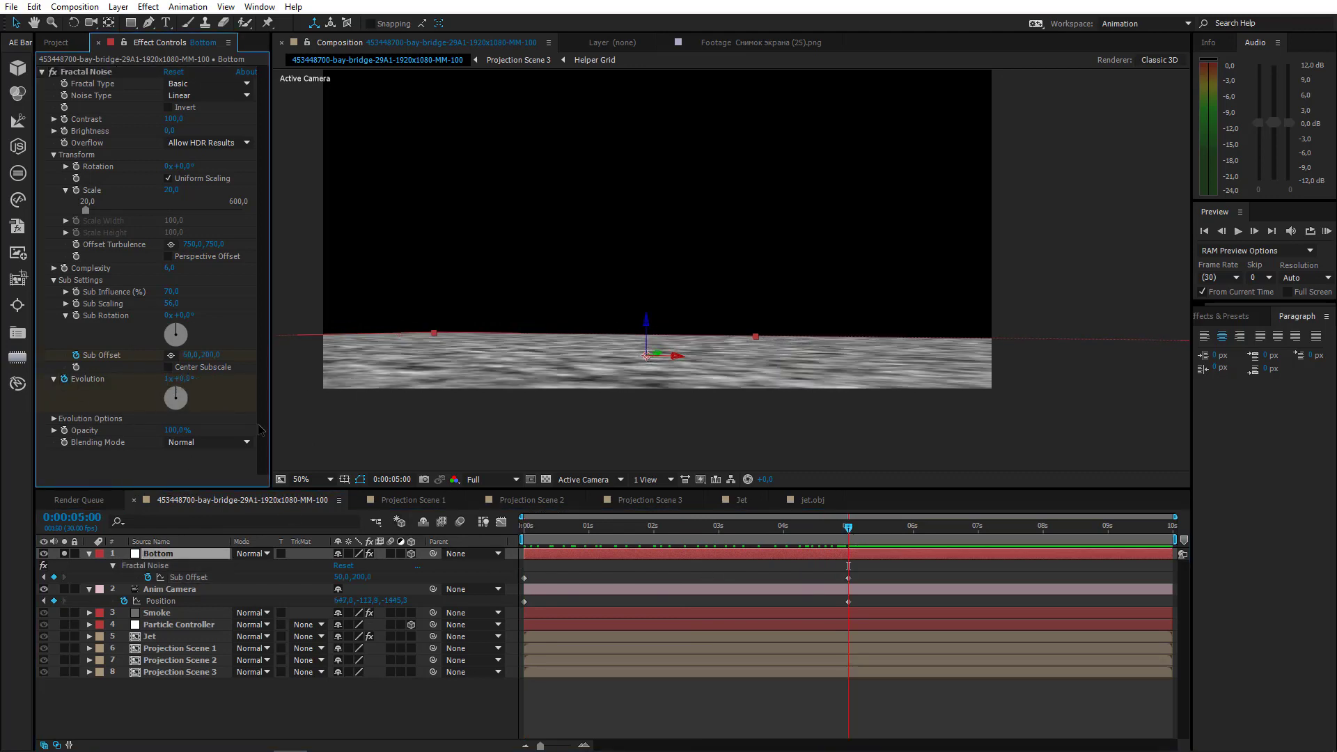
# Preview the soloed Bottom layer's noise animation from 0:00:00:00, and stop playback
pyautogui.moveTo(530, 536); pyautogui.dragTo(511, 533)
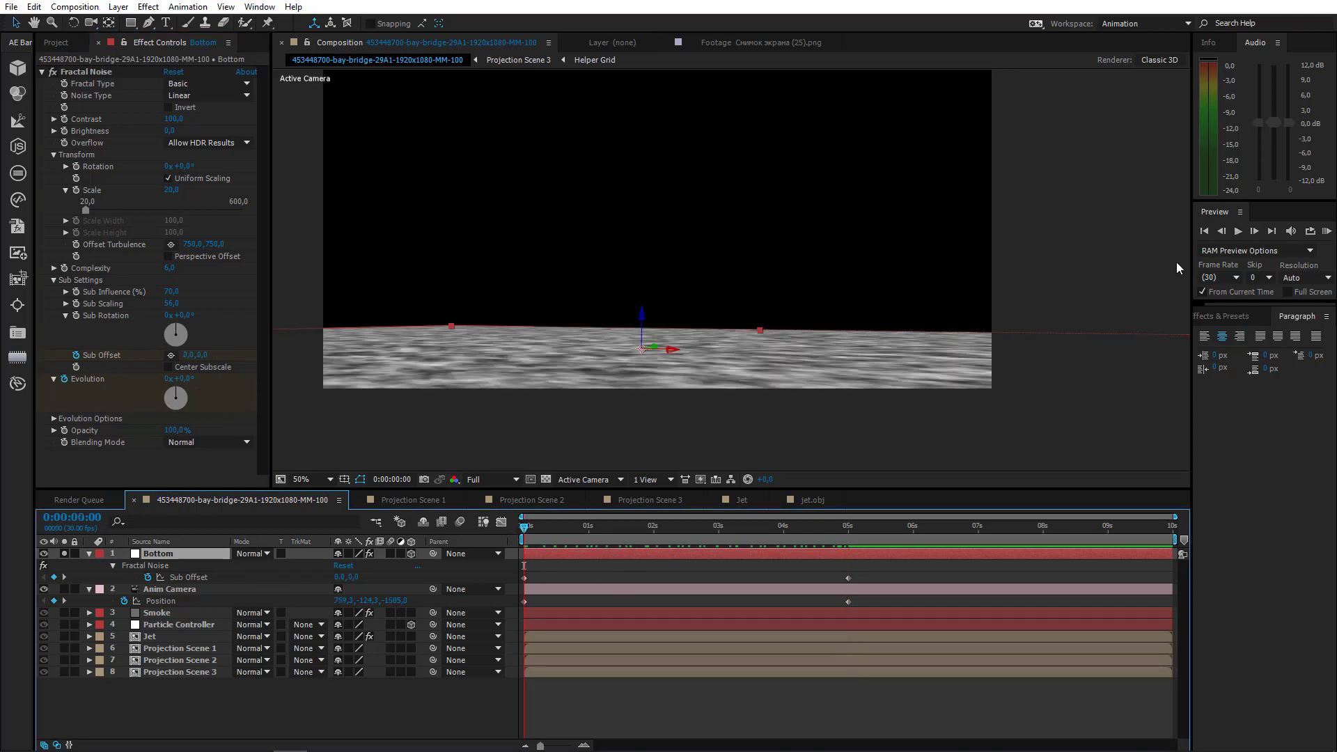
pyautogui.click(1327, 231)
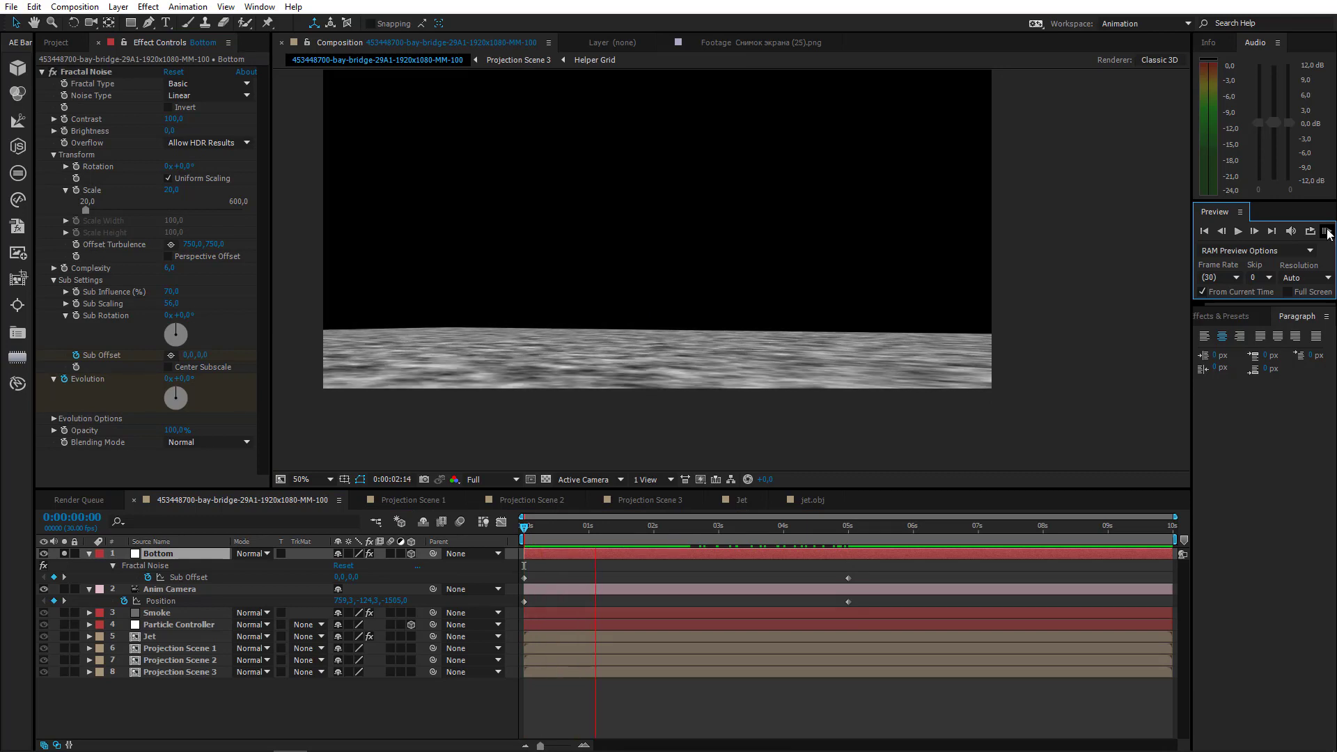
pyautogui.click(1328, 230)
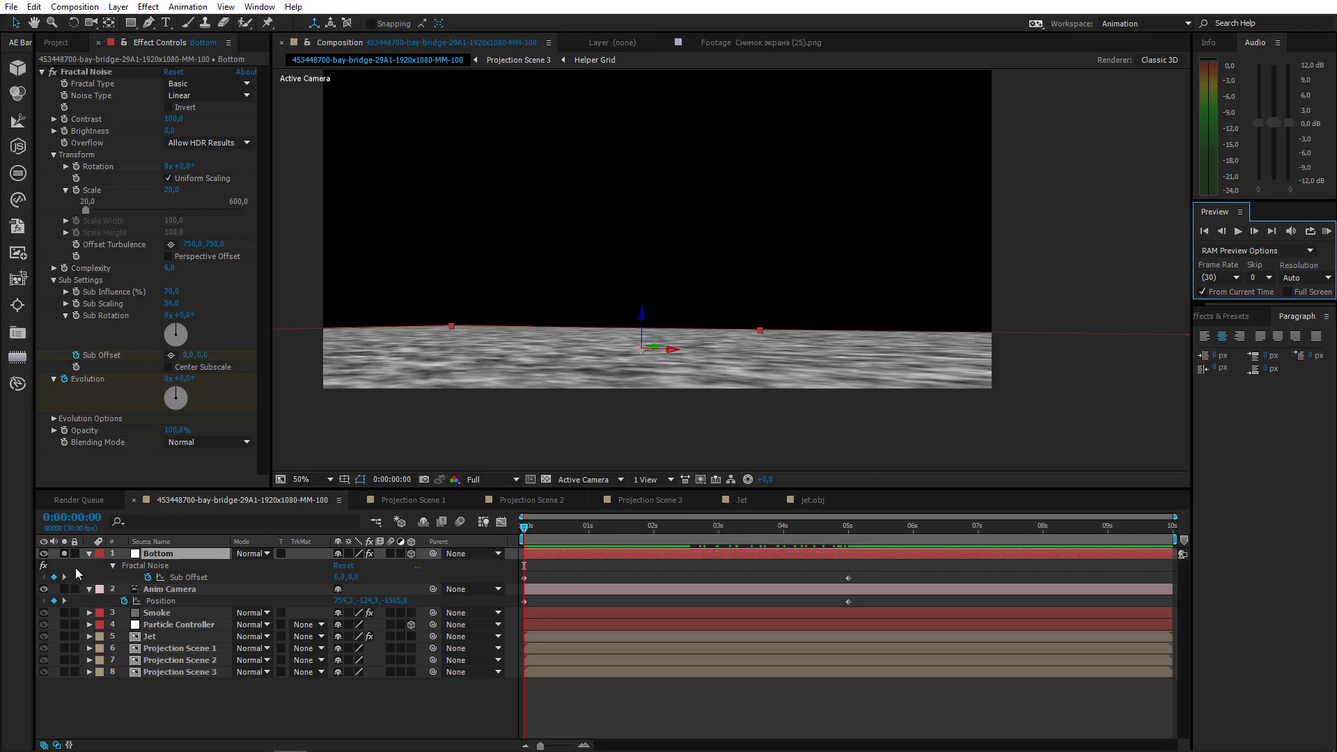
# Duplicate the Anim Camera layer and pre-compose the copy with the Bottom layer into a new composition named Waves
pyautogui.click(174, 591)
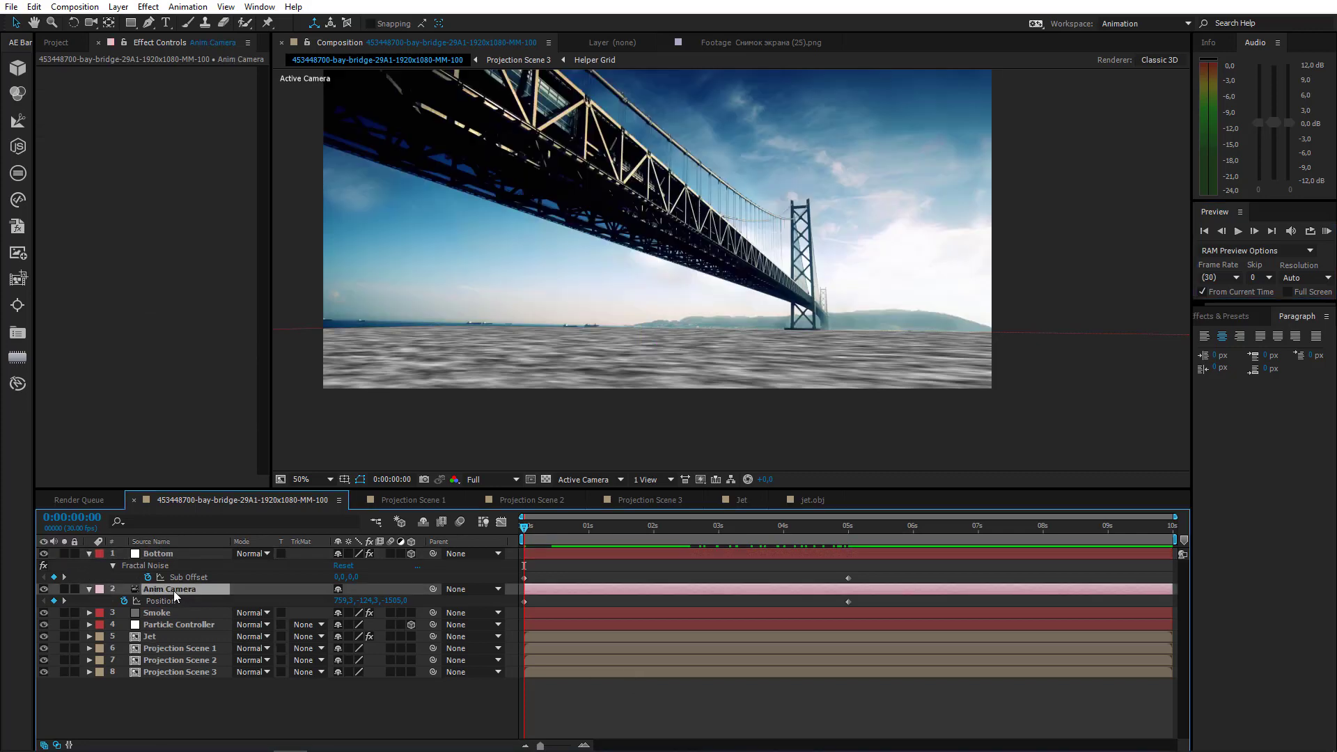
pyautogui.hotkey('ctrl', 'd')
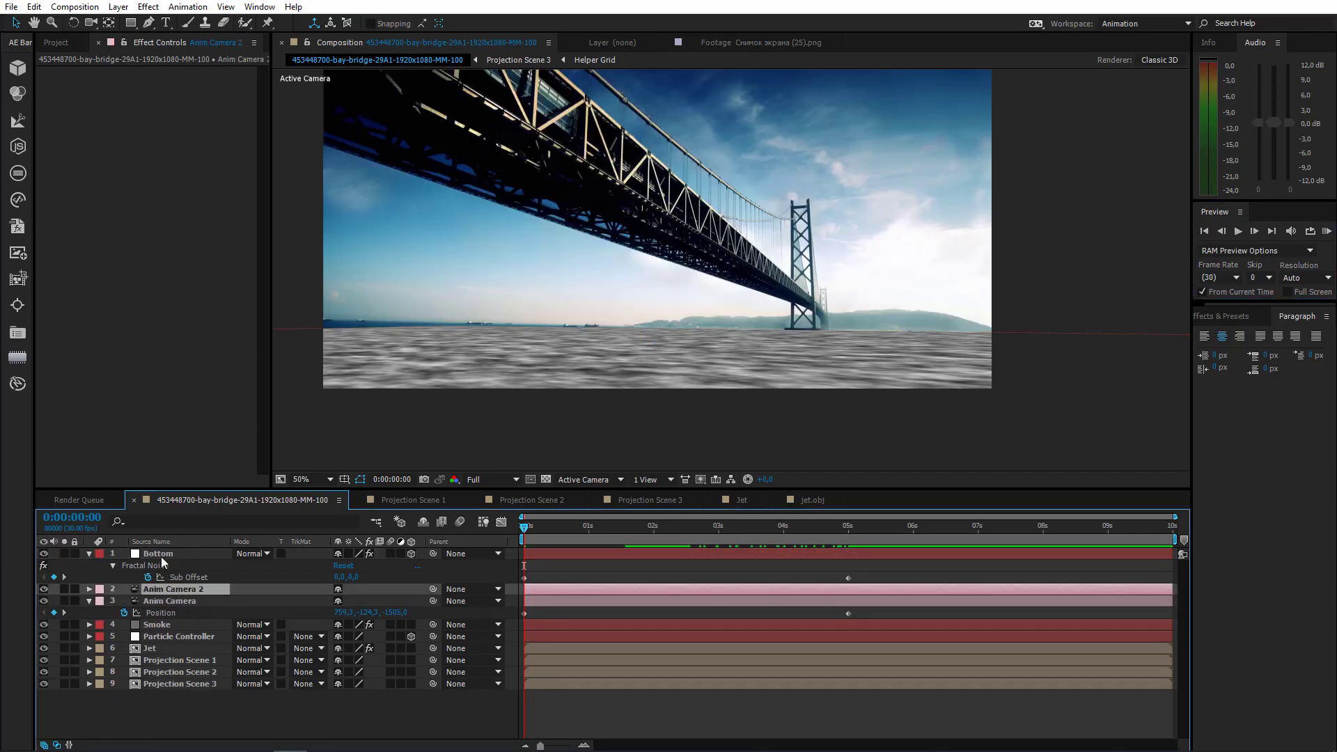
pyautogui.keyDown('ctrl'); pyautogui.click(168, 554); pyautogui.keyUp('ctrl')
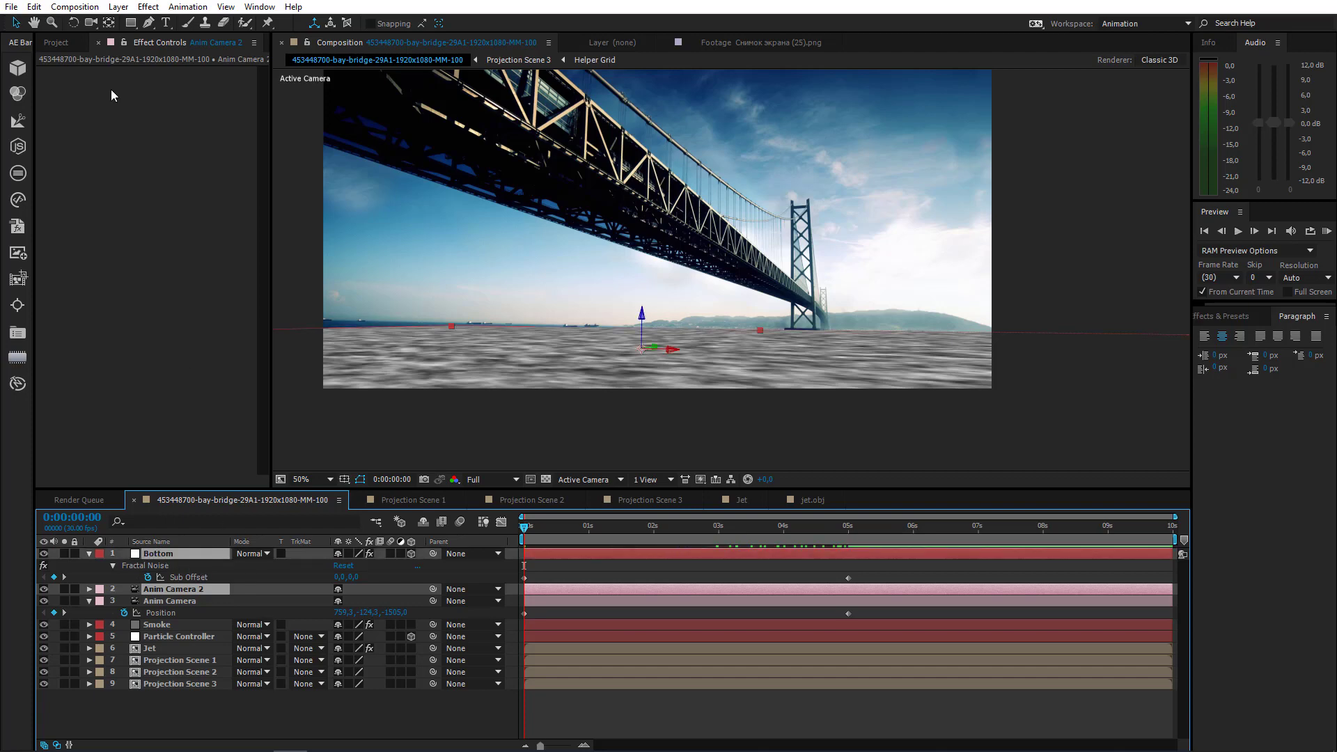
pyautogui.click(118, 8)
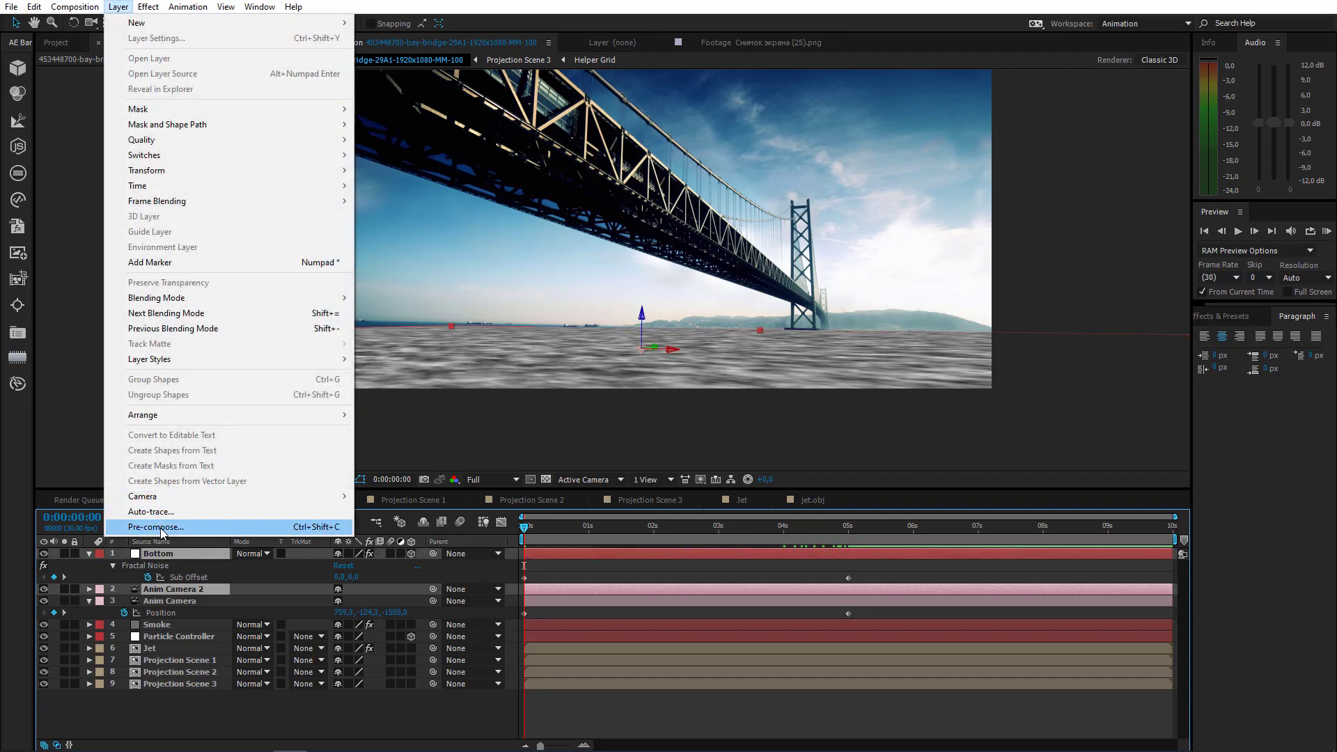
pyautogui.click(157, 528)
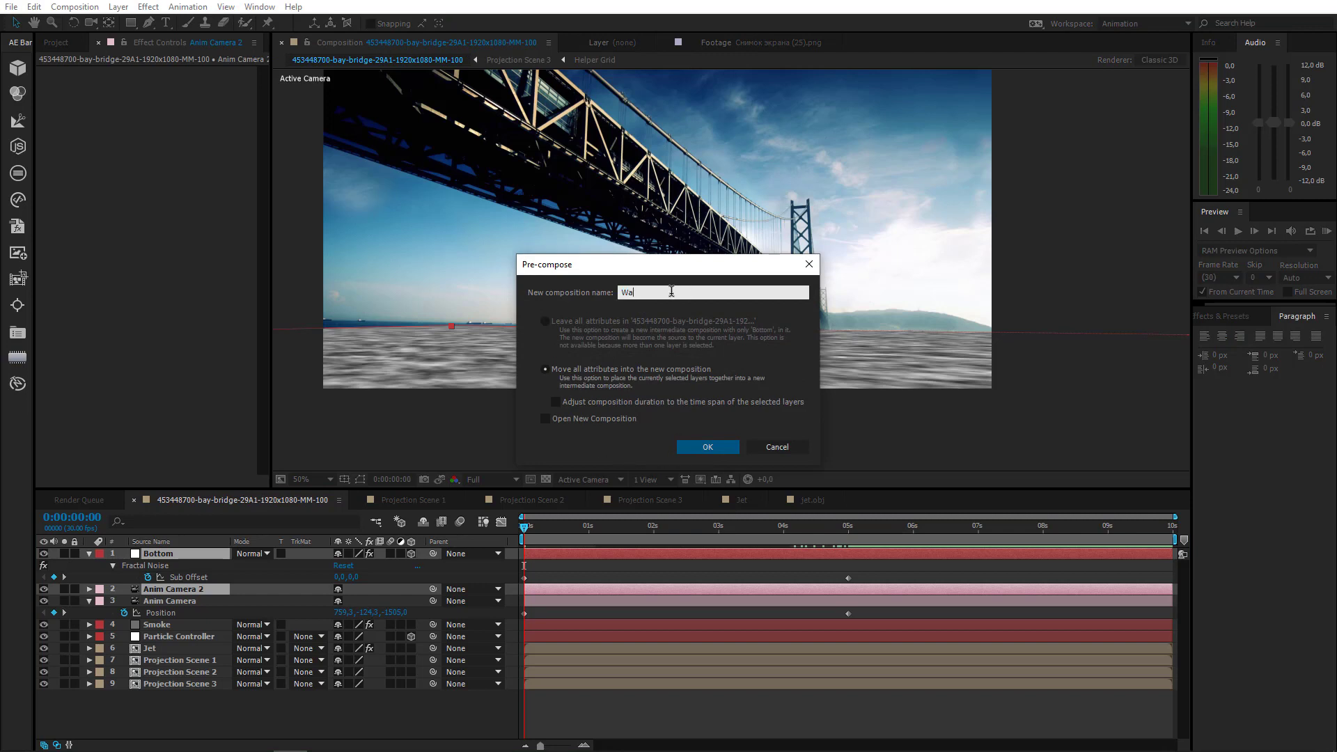
pyautogui.click(709, 448)
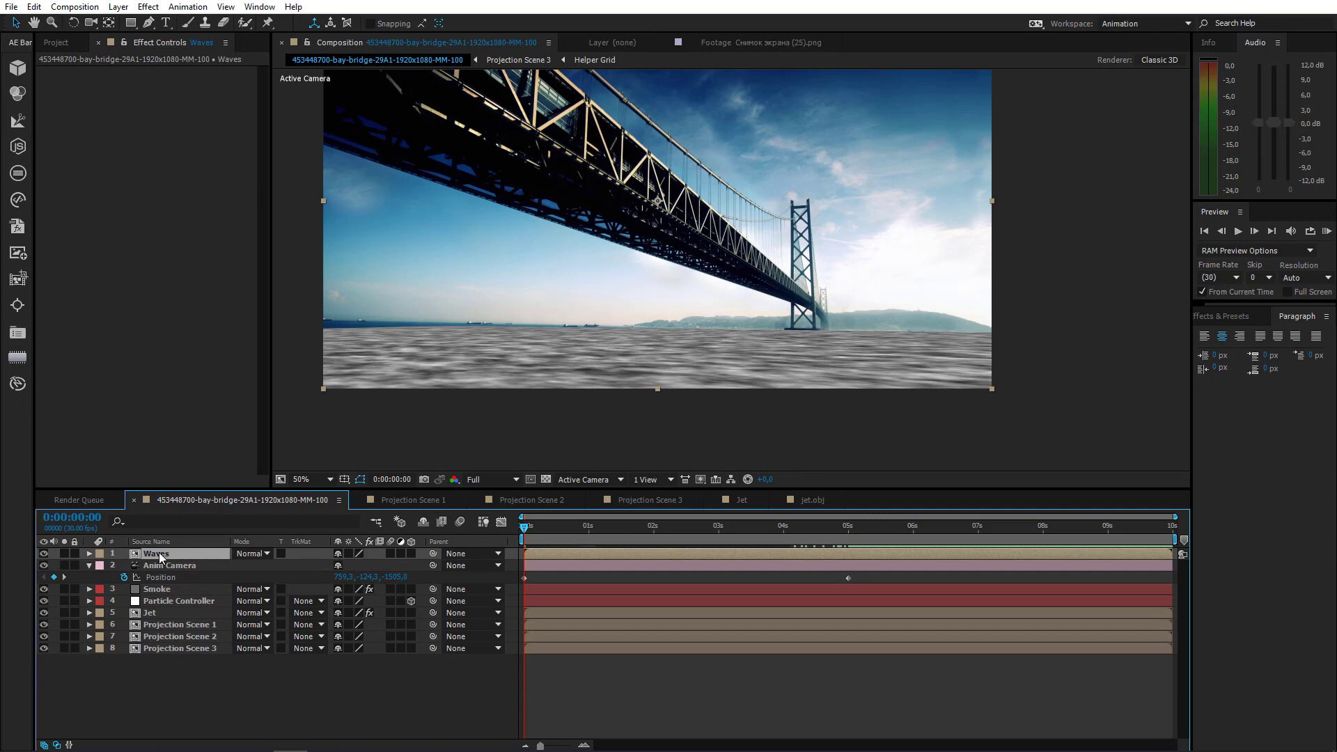
# Move the Waves layer to the end of the layer stack, below Projection Scene 3, and duplicate Projection Scene 3
pyautogui.moveTo(159, 553); pyautogui.dragTo(216, 658)
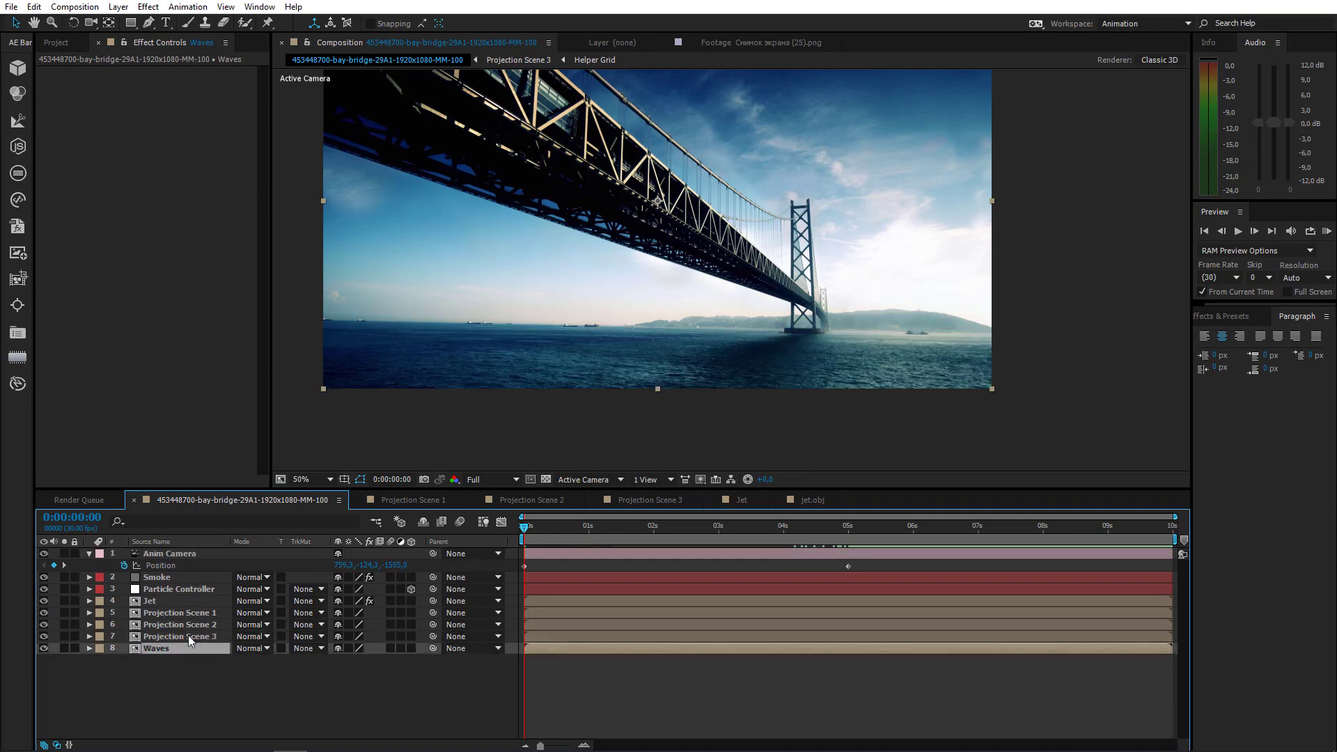
pyautogui.click(191, 637)
pyautogui.hotkey('ctrl', 'd')
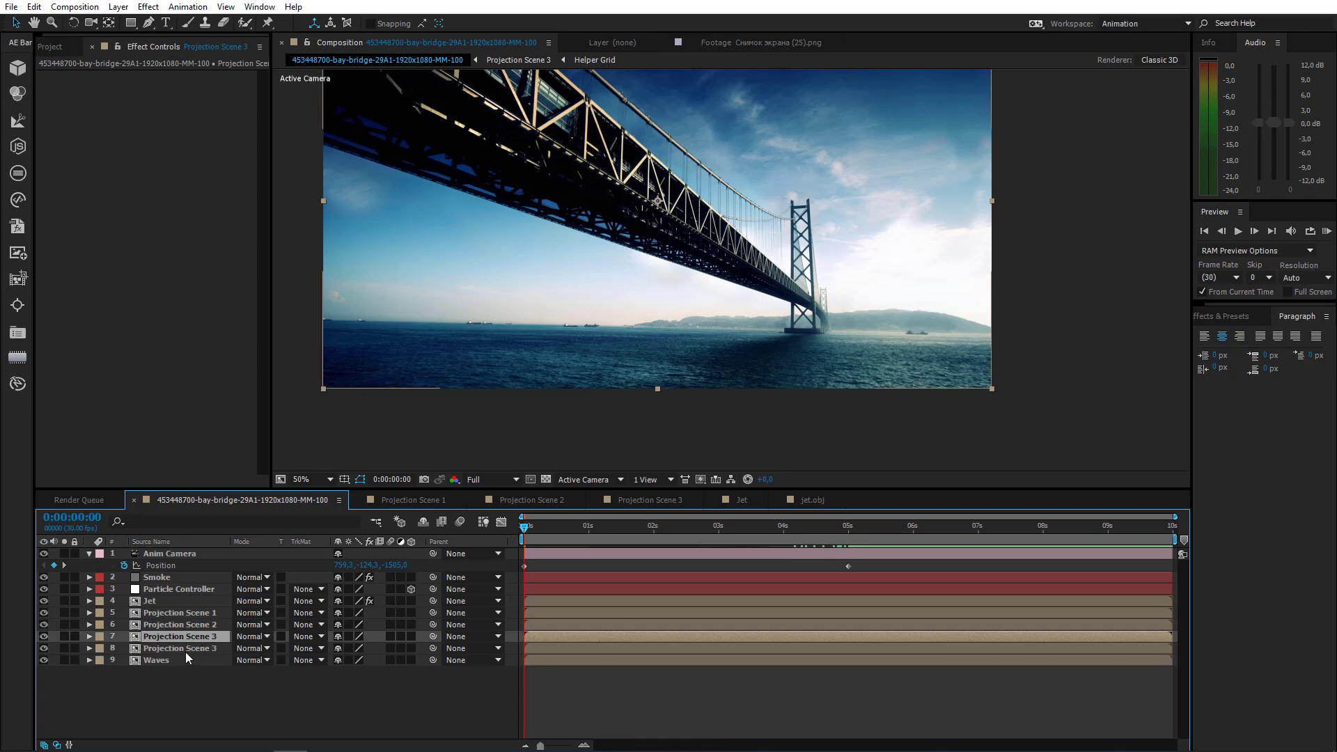
# Apply the Displacement Map effect to the upper Projection Scene 3 copy, using the Waves layer as the displacement map layer
pyautogui.click(149, 7)
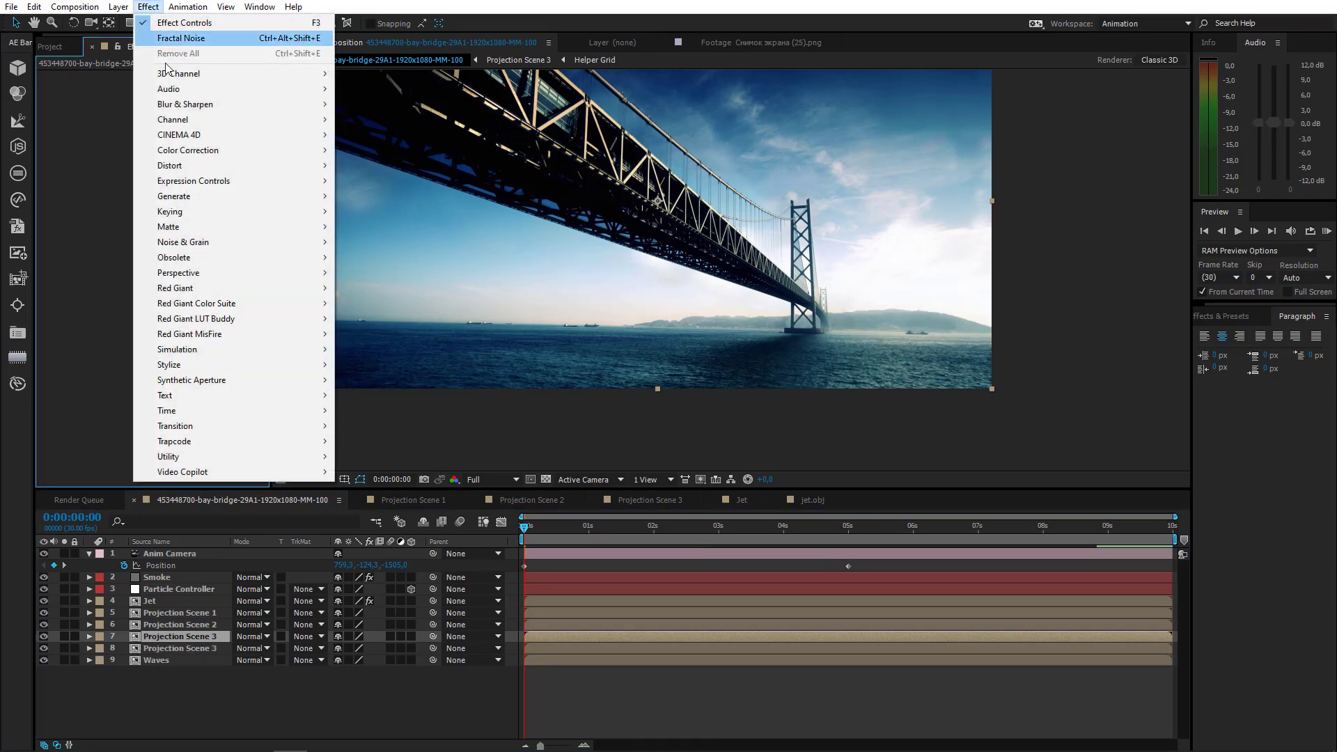
pyautogui.moveTo(224, 165)
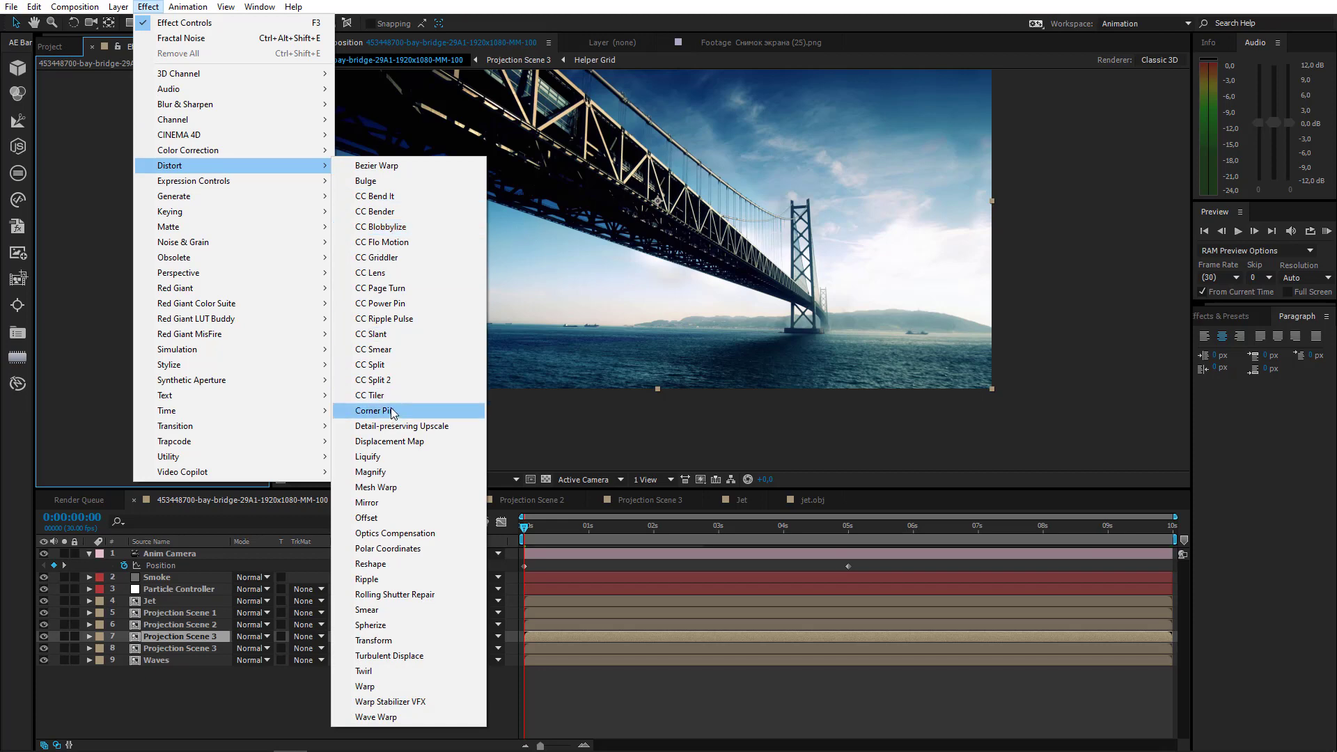
pyautogui.click(390, 442)
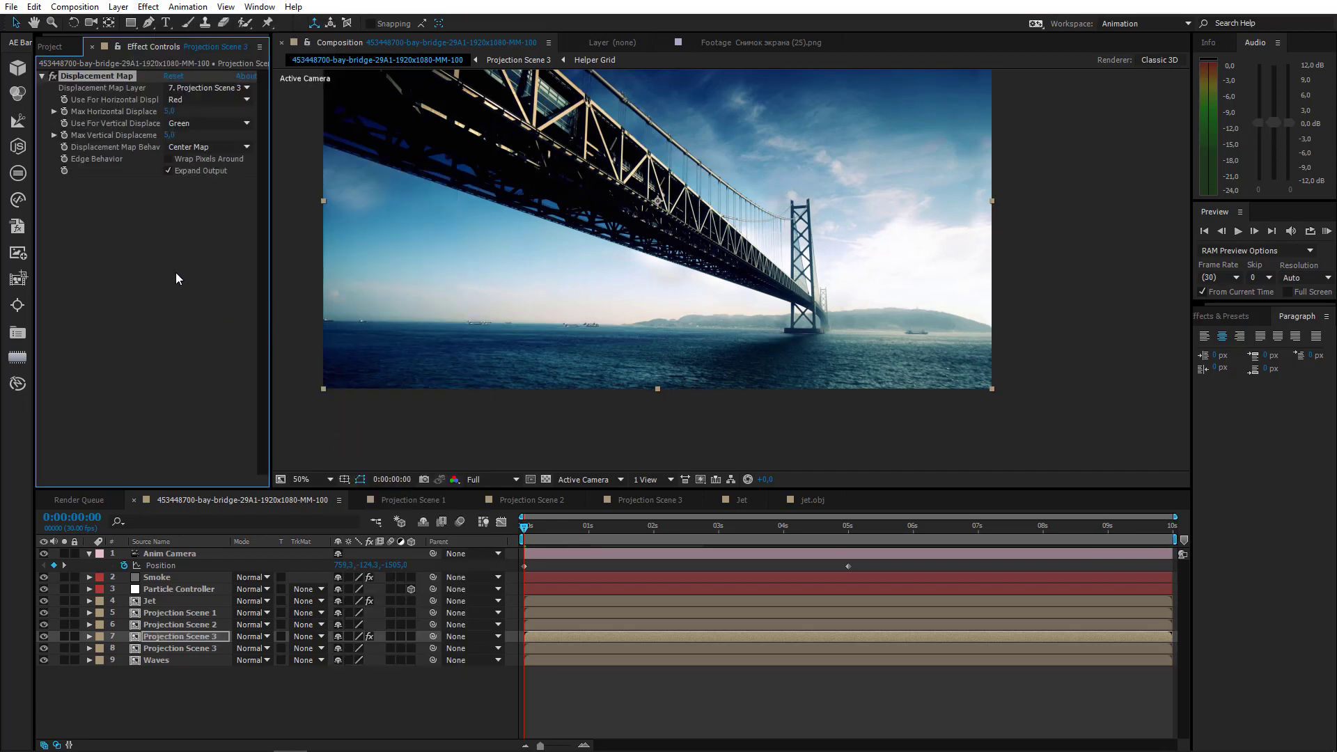
pyautogui.click(215, 89)
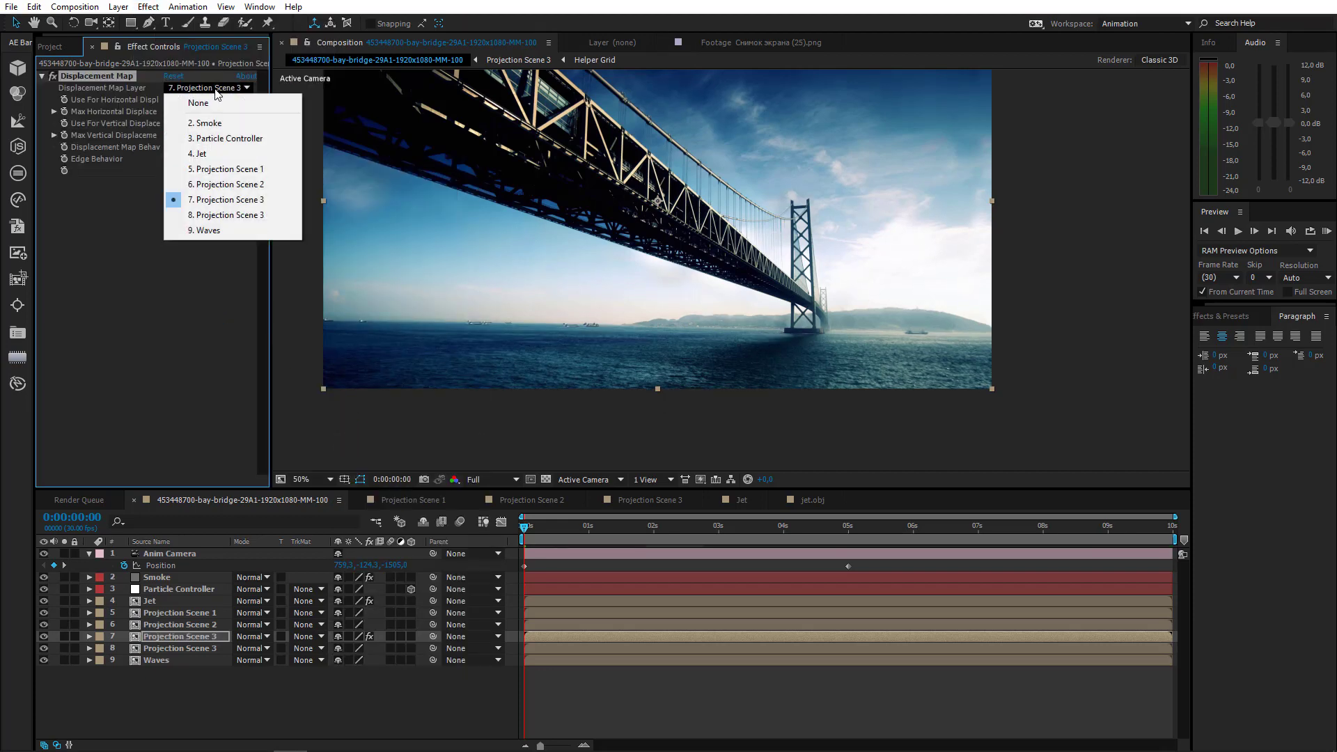
pyautogui.click(211, 230)
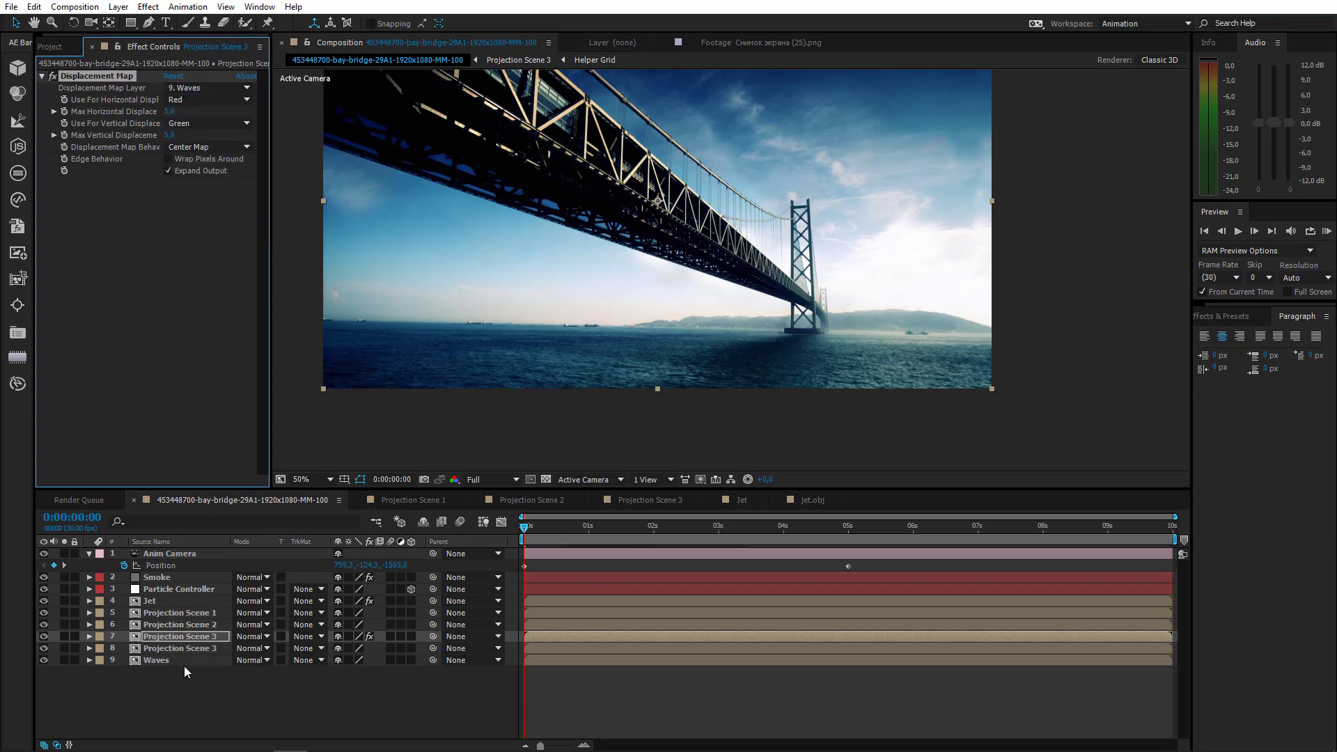
# Open the Waves composition and change the colour of the Bottom layer's Mask 1 to red
pyautogui.doubleClick(160, 662)
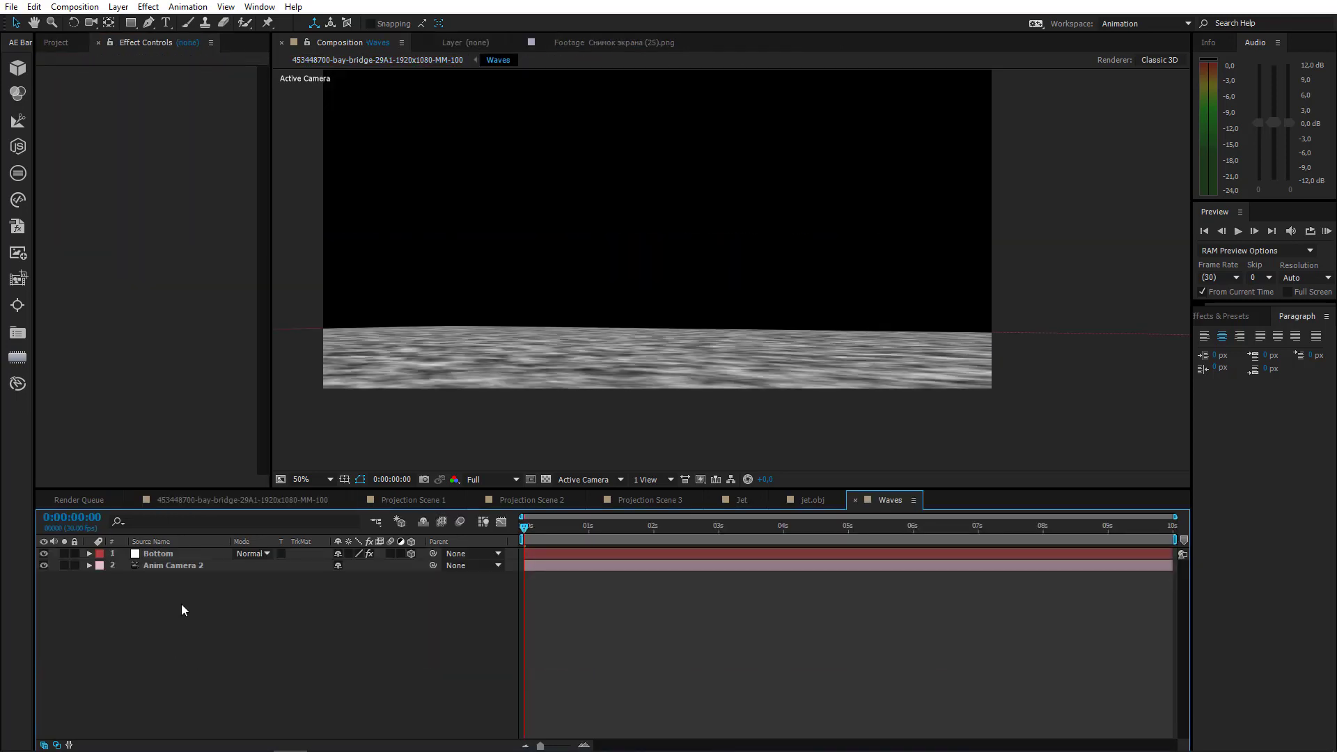
pyautogui.click(167, 554)
pyautogui.doubleClick(131, 23)
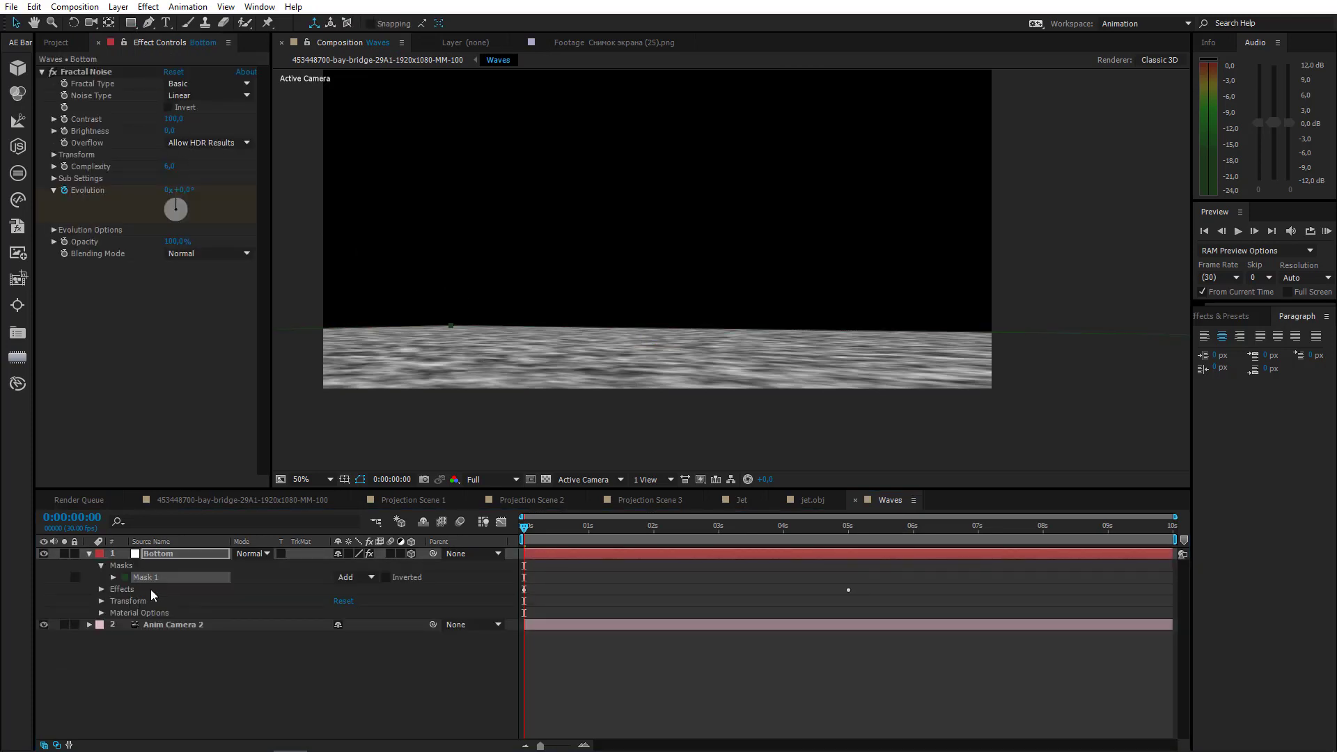
pyautogui.click(124, 578)
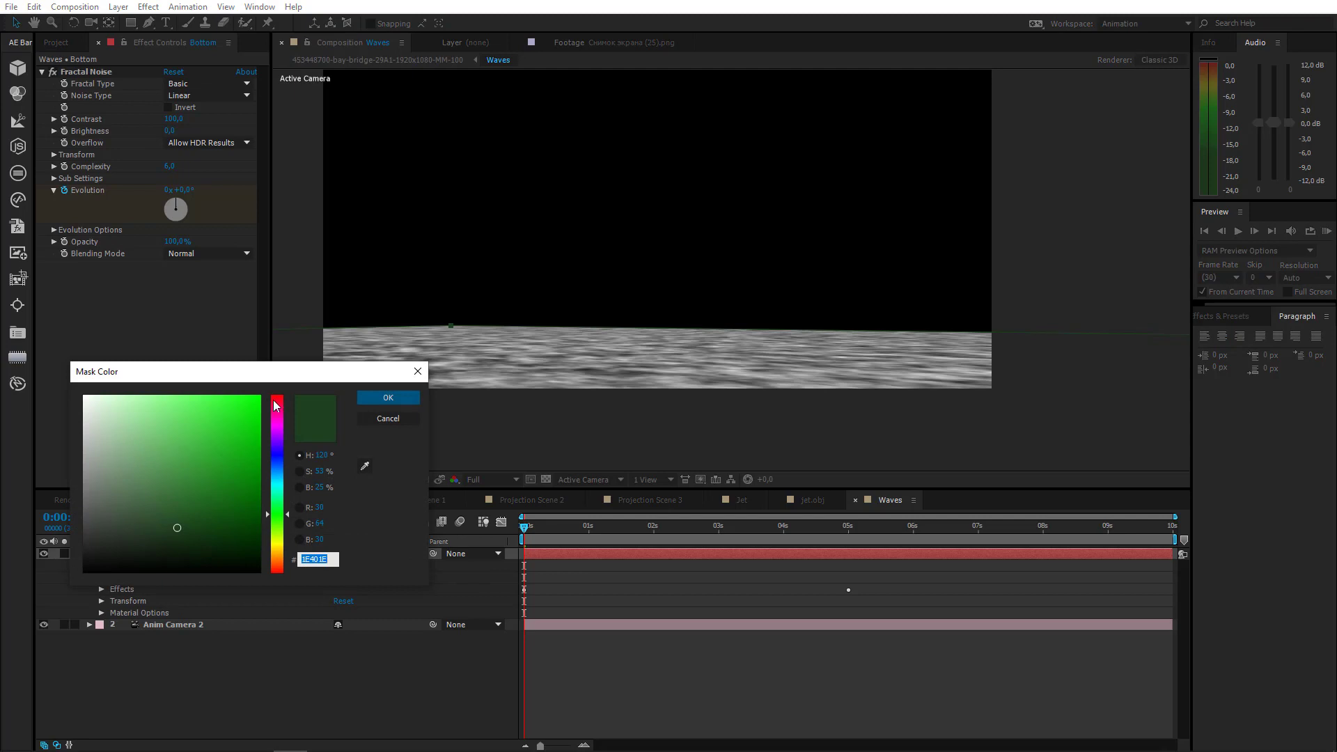
pyautogui.moveTo(273, 400); pyautogui.dragTo(370, 378)
pyautogui.click(388, 397)
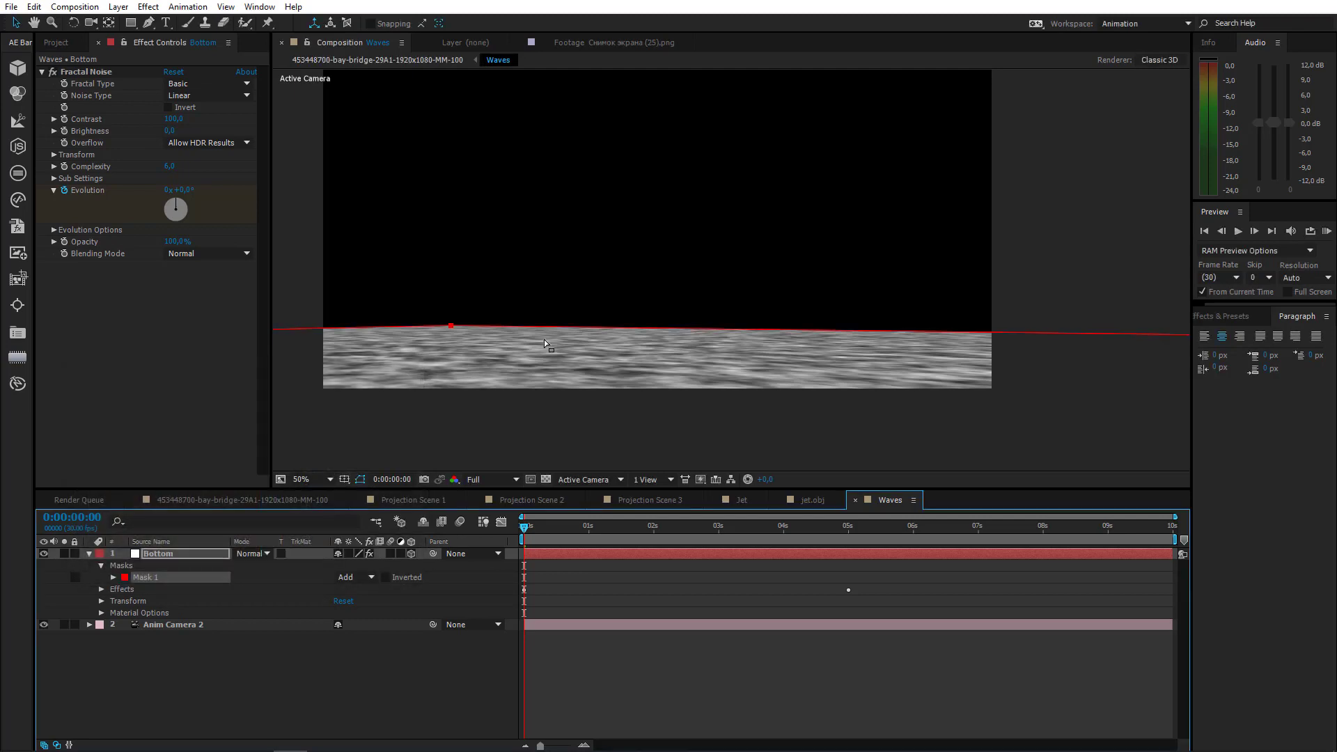
# Shift the Bottom layer's Mask 1 edge slightly below the horizon and set its Mask Feather to 425 pixels
pyautogui.click(639, 334)
pyautogui.moveTo(450, 328); pyautogui.dragTo(438, 331)
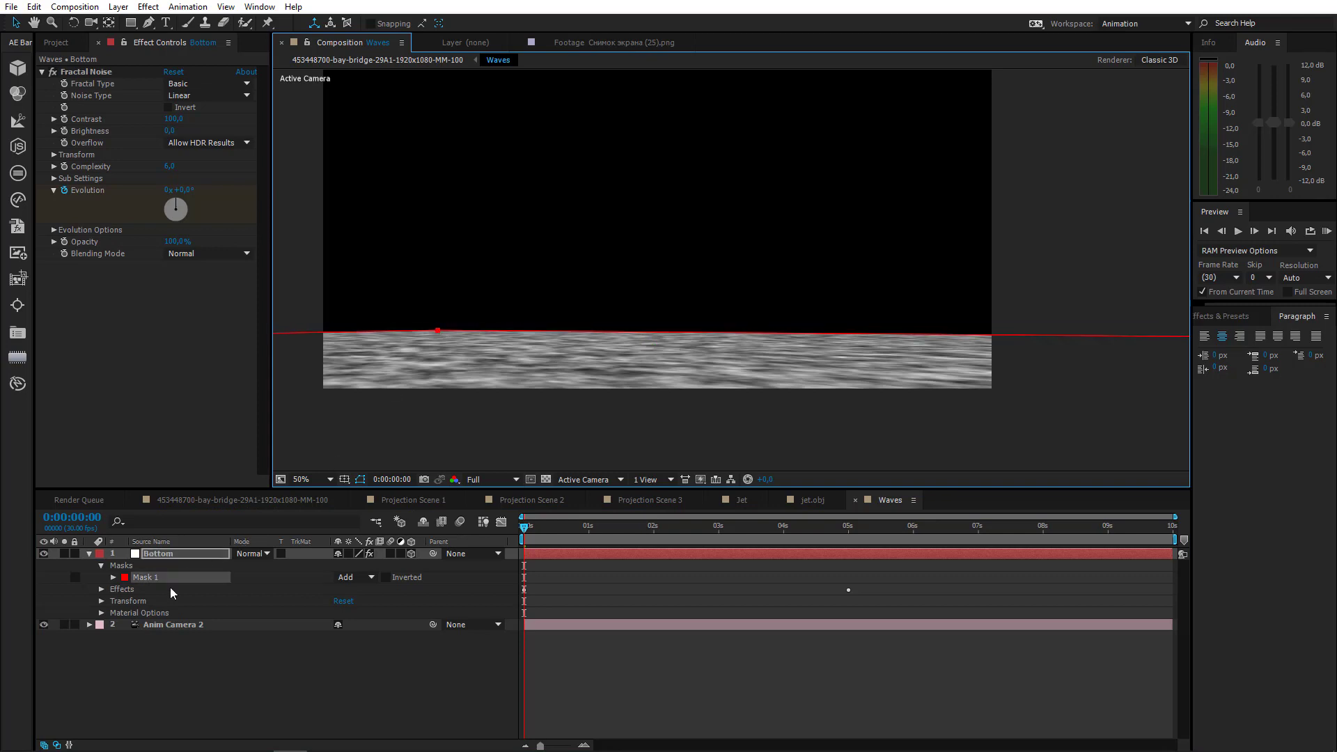
pyautogui.click(508, 541)
pyautogui.press('m')
pyautogui.press('m')
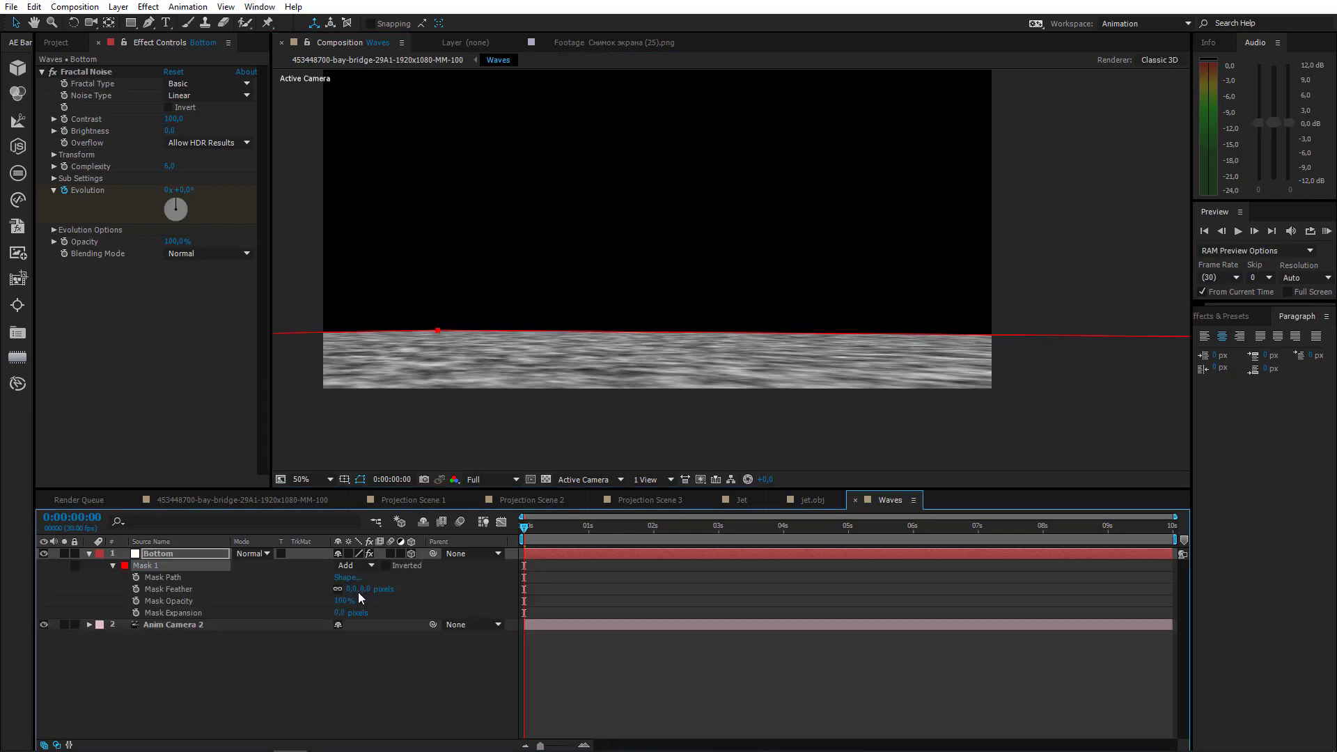
pyautogui.moveTo(364, 592); pyautogui.dragTo(407, 588)
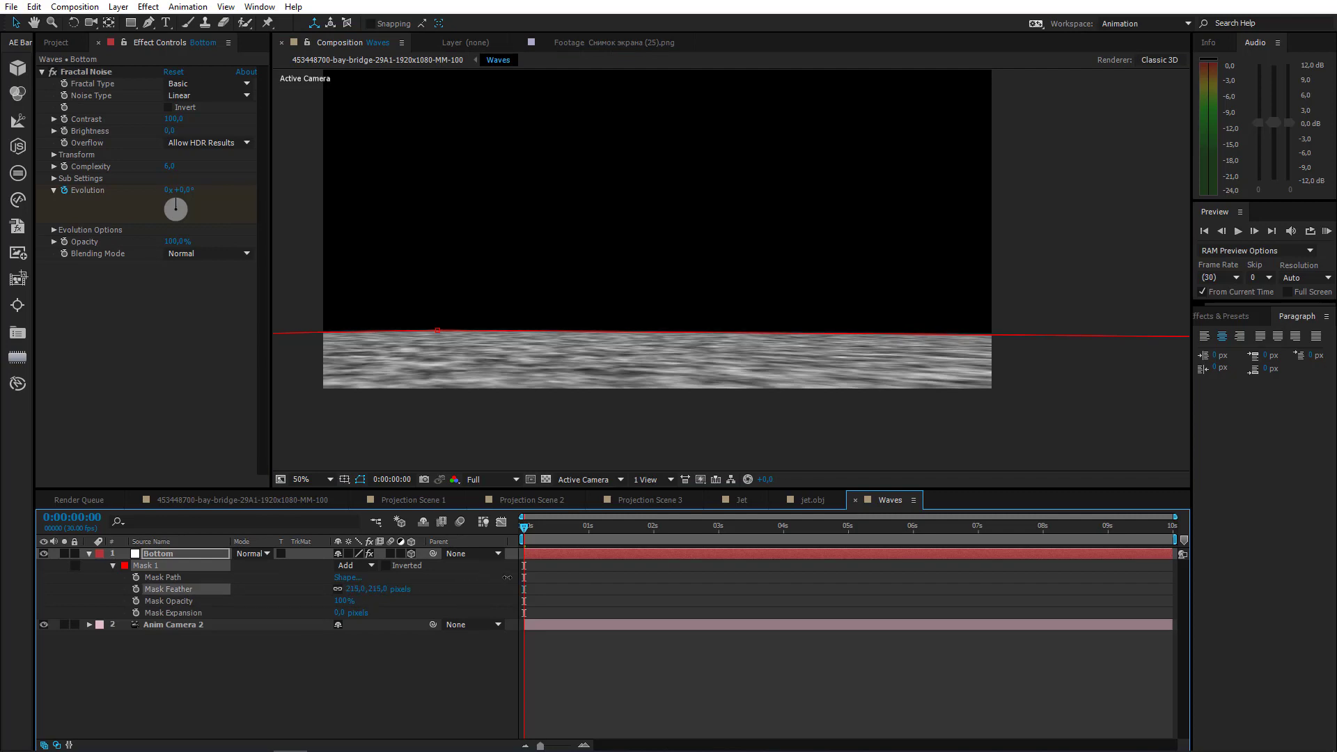
pyautogui.moveTo(507, 578); pyautogui.dragTo(653, 577)
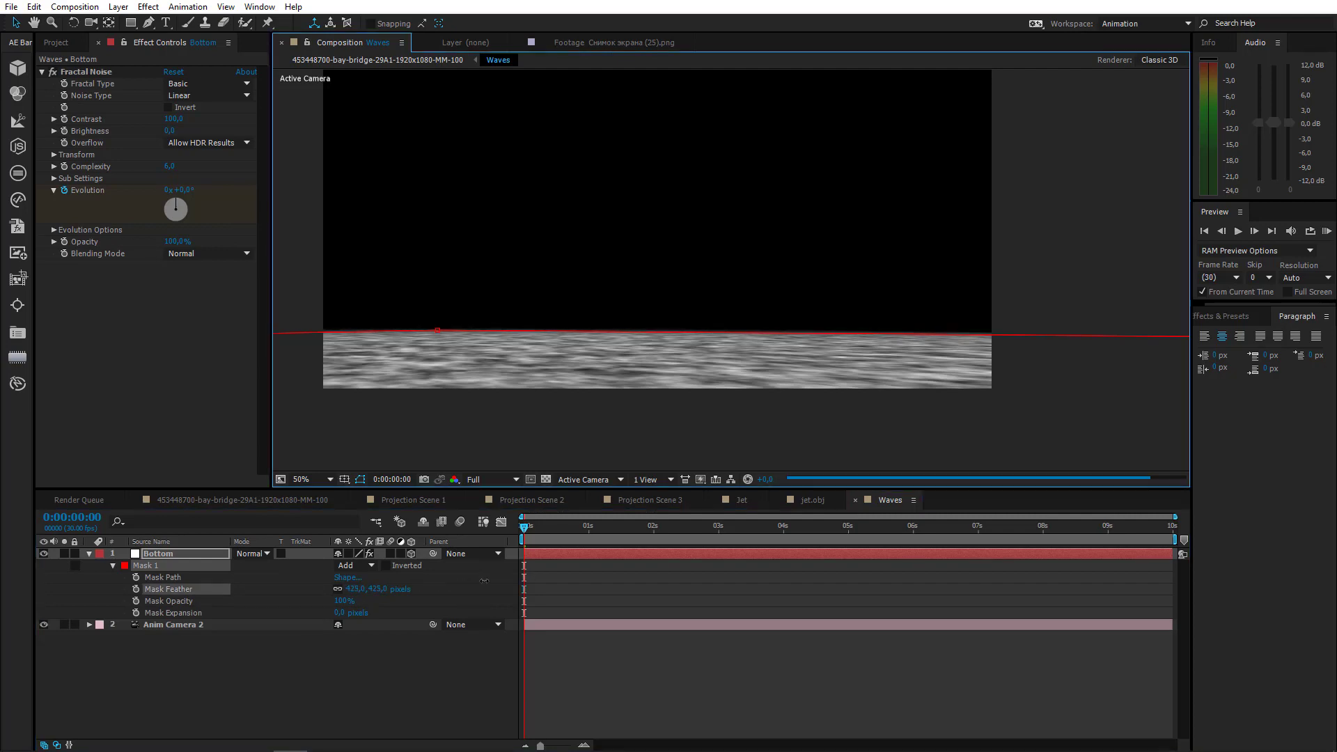
pyautogui.click(360, 479)
pyautogui.click(360, 479)
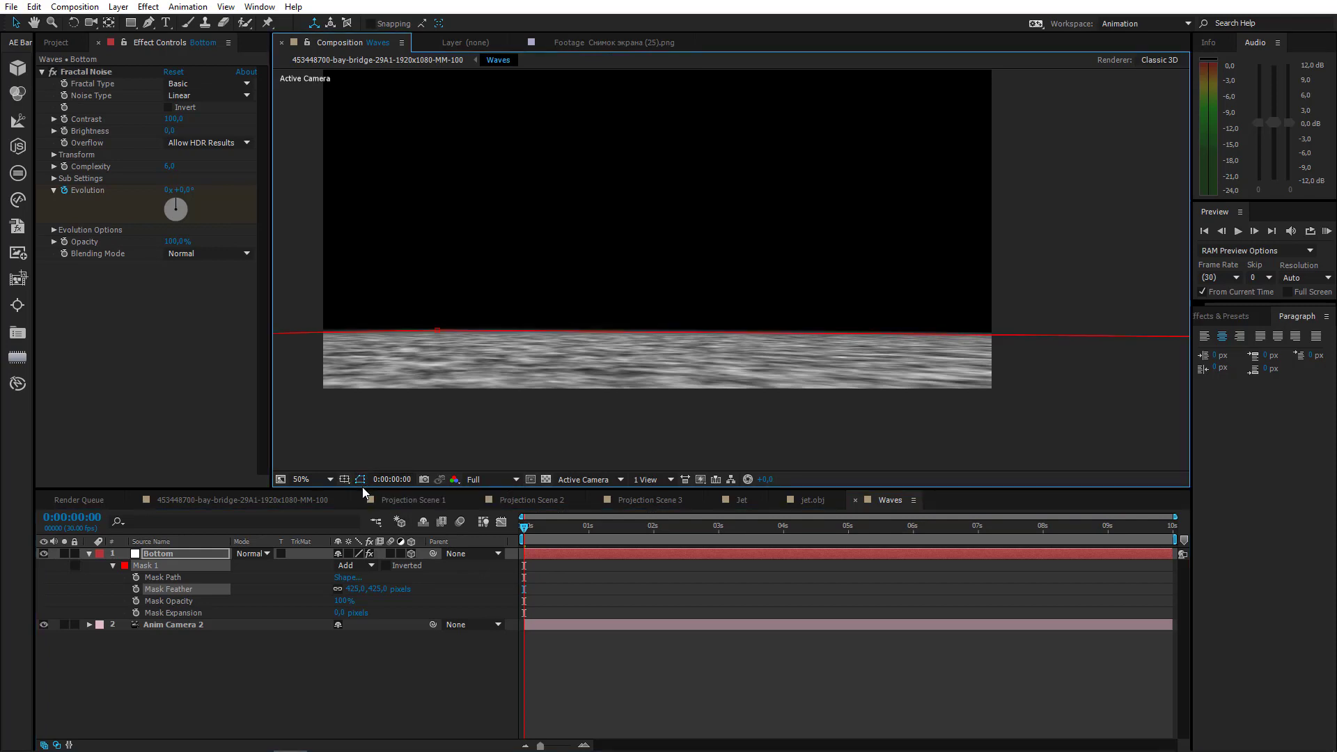
# Back in the main bridge composition, set the Displacement Map's horizontal and vertical displacement to use Luminance, and turn off Expand Output
pyautogui.click(220, 507)
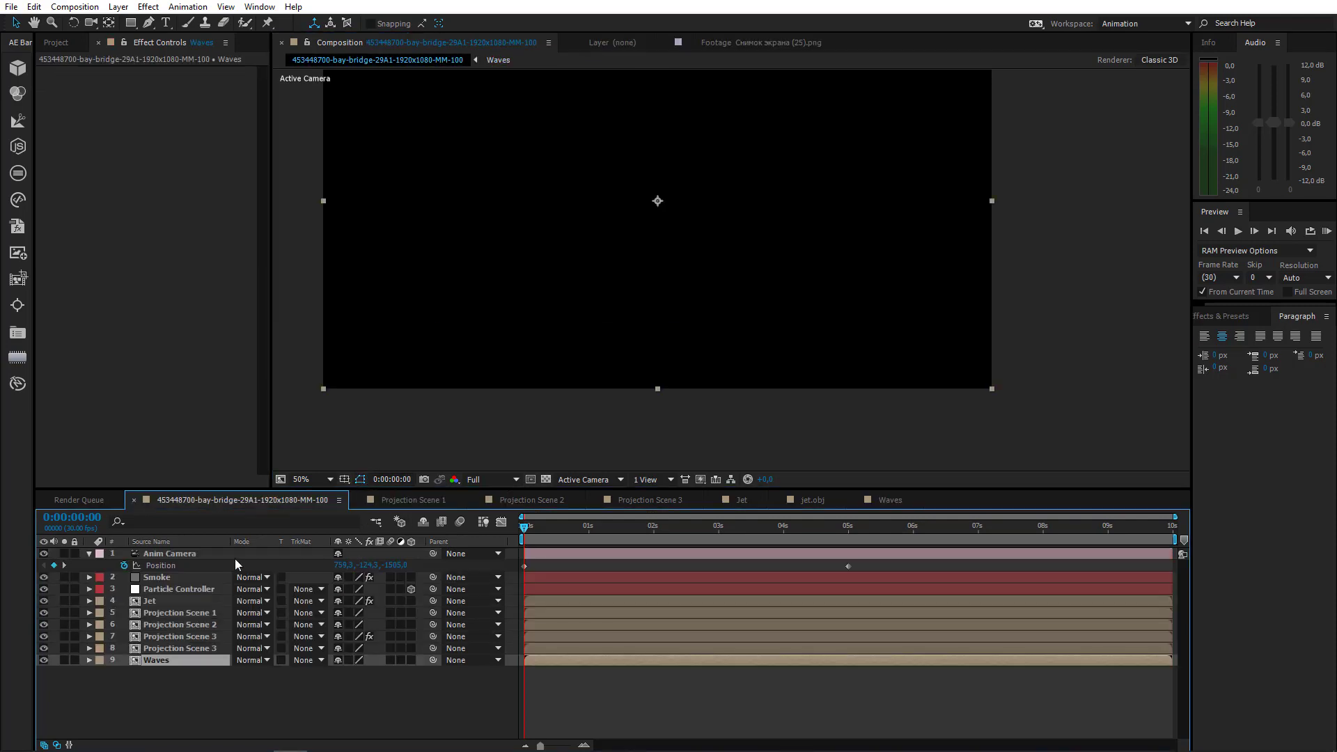
pyautogui.click(119, 638)
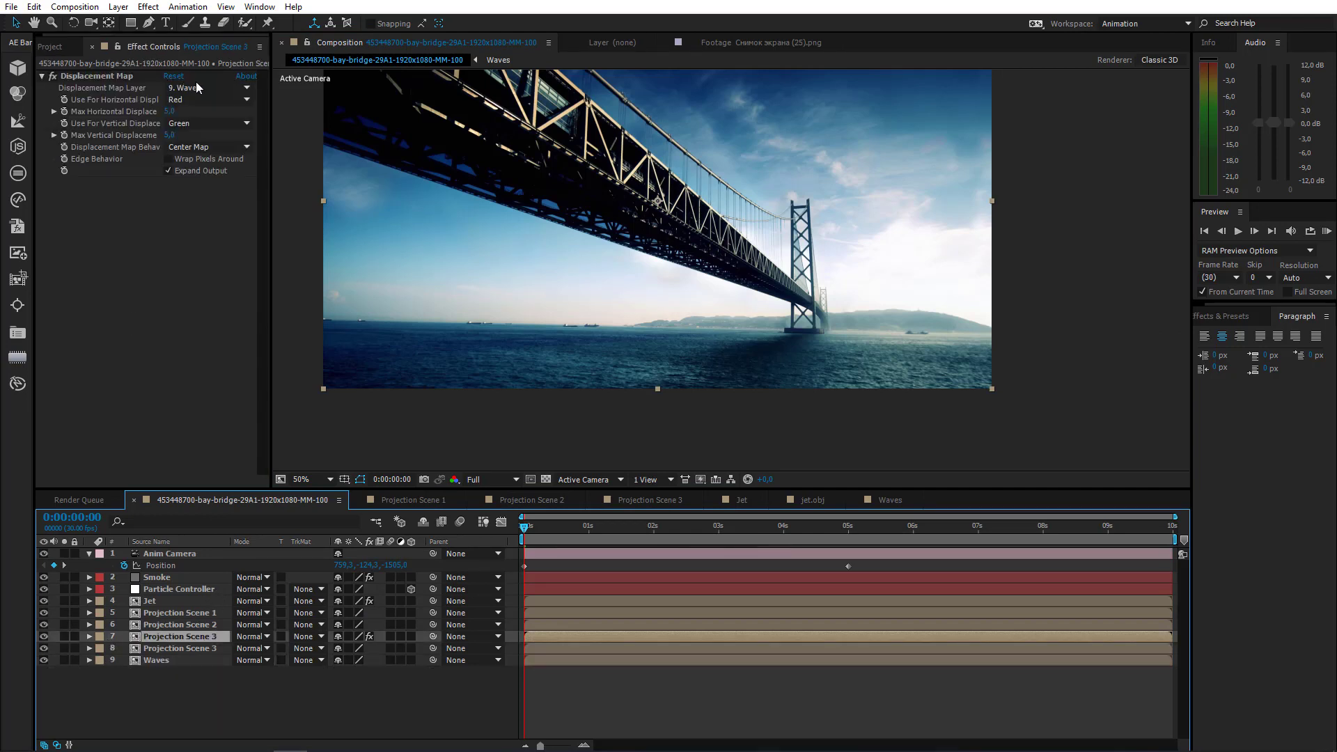
pyautogui.click(187, 99)
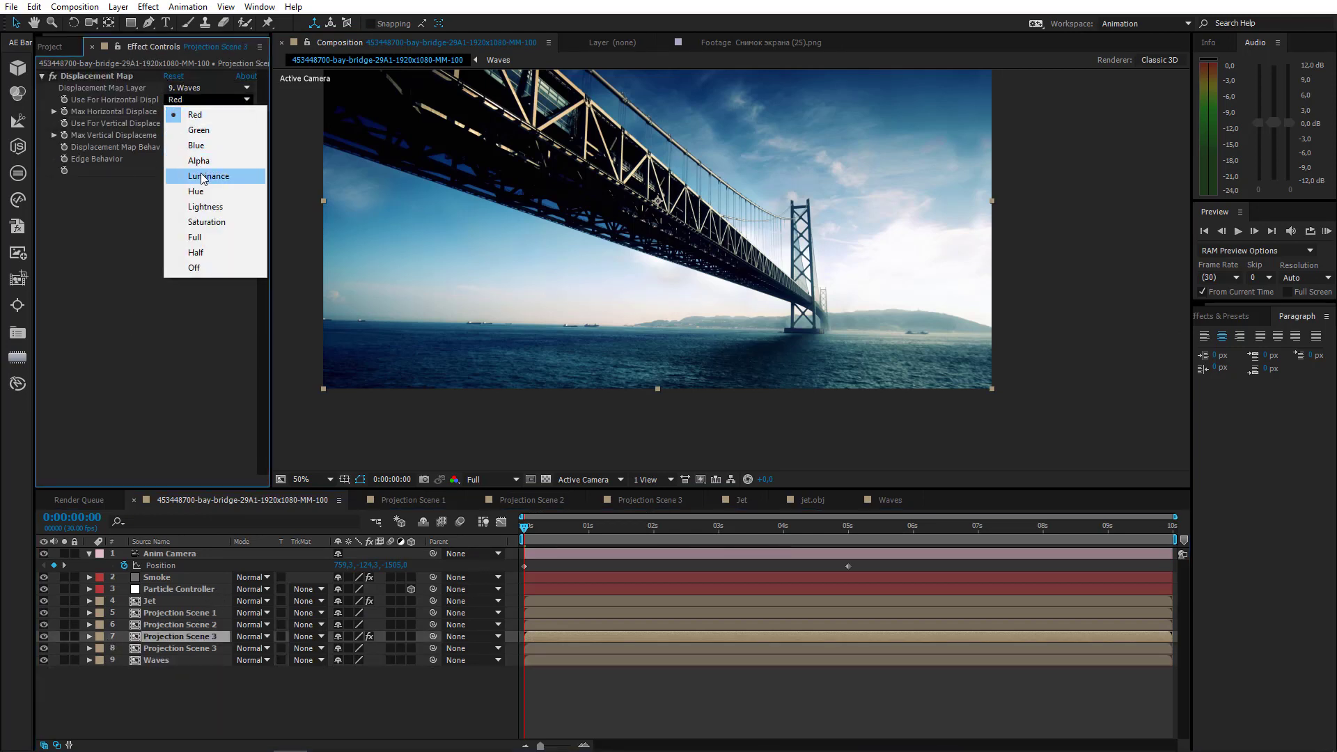
pyautogui.click(202, 177)
pyautogui.click(195, 123)
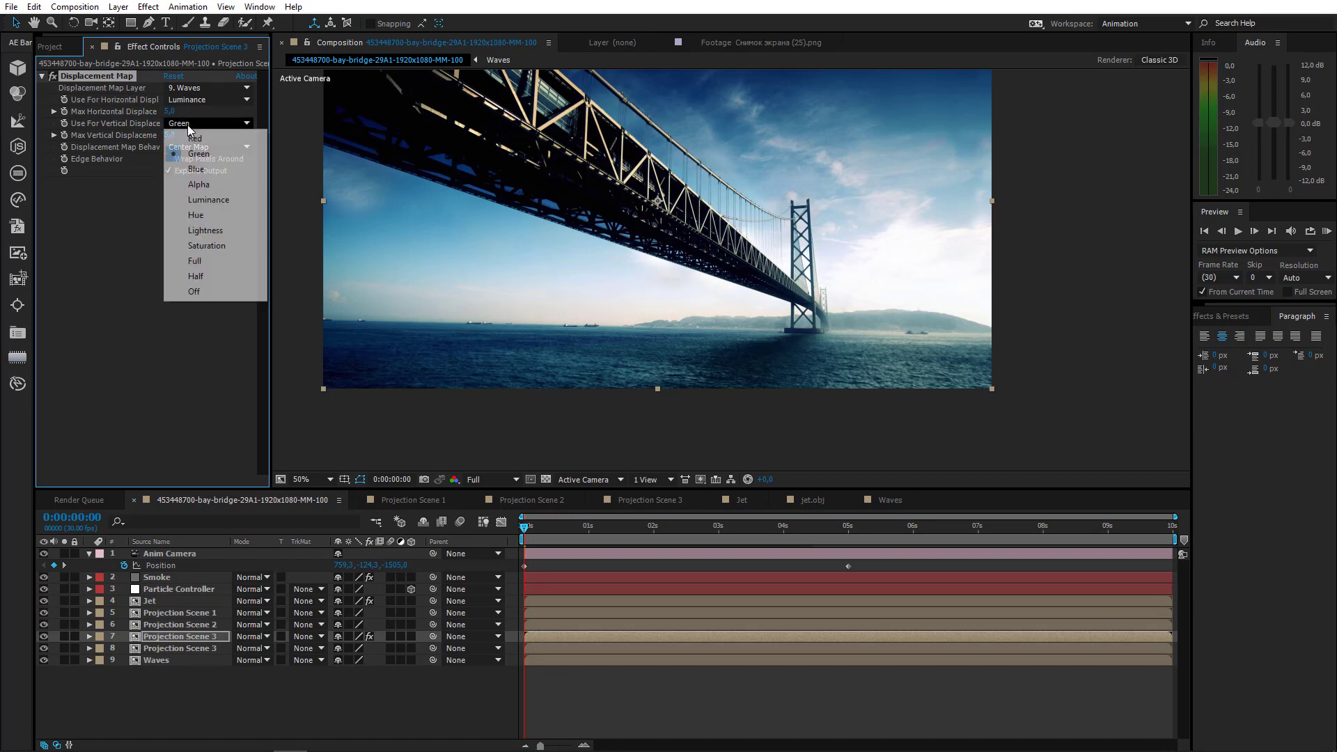
pyautogui.click(209, 200)
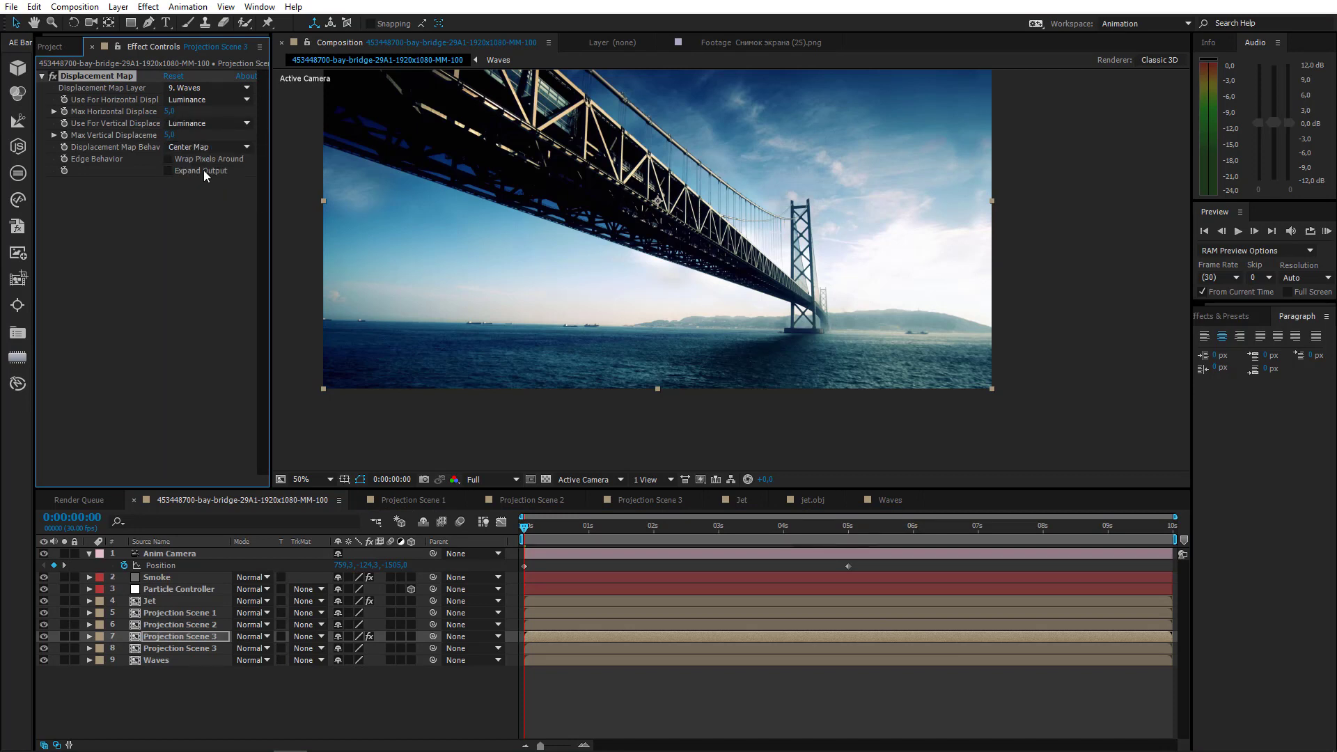
pyautogui.click(504, 544)
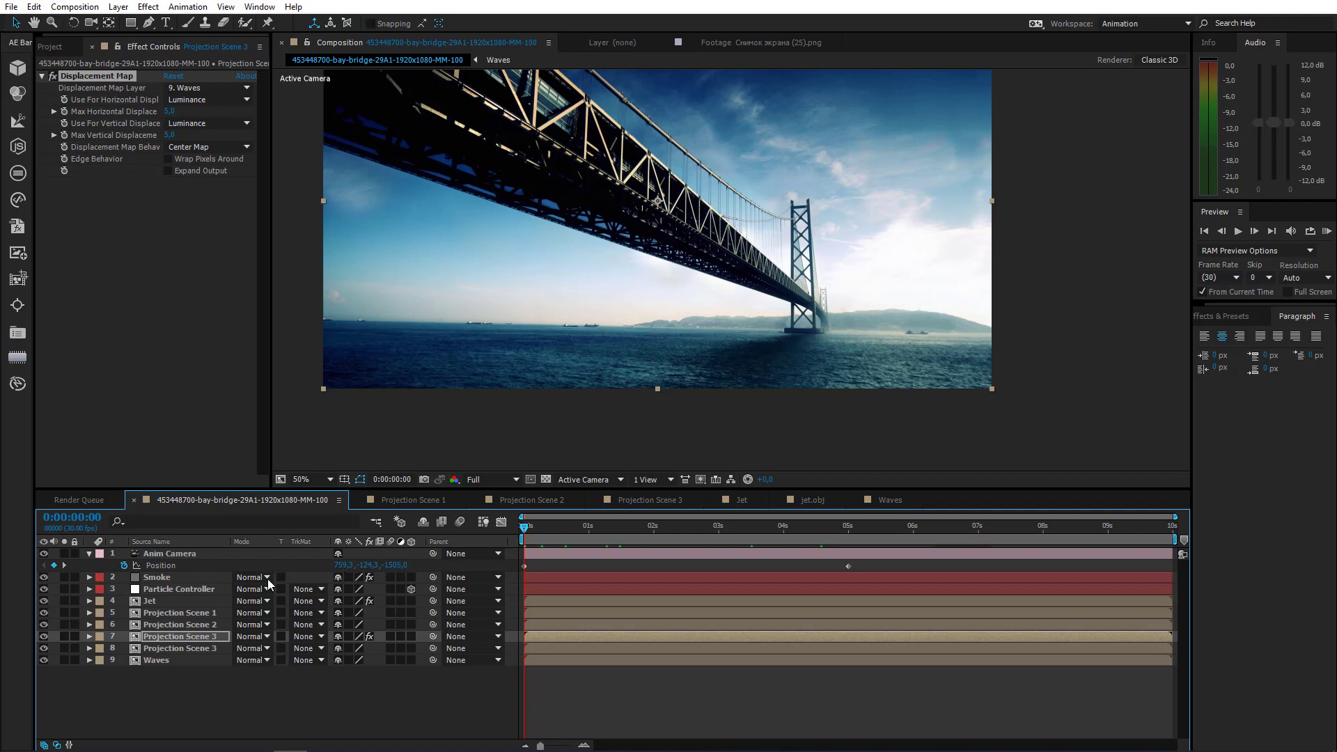
pyautogui.click(227, 676)
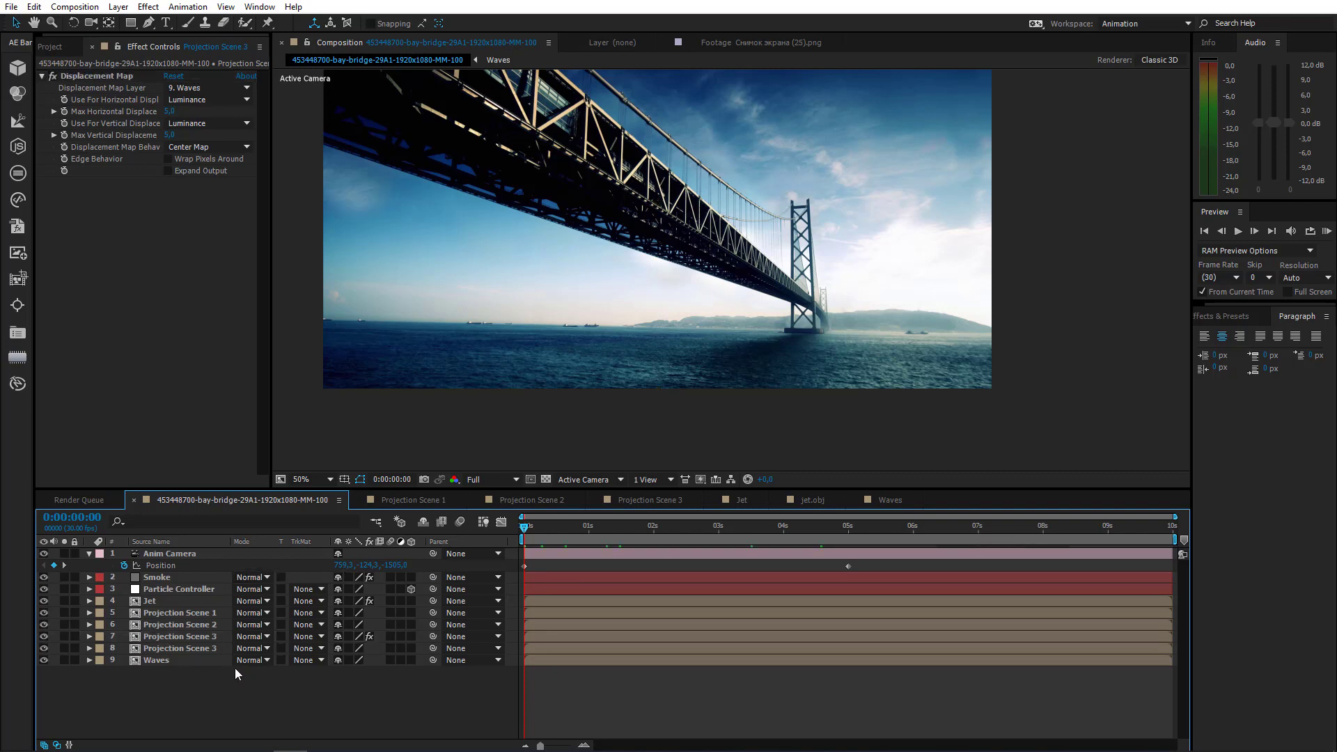
# Toggle the visibility of the lower Projection Scene 3 layer to check it against the displaced copy above
pyautogui.click(157, 638)
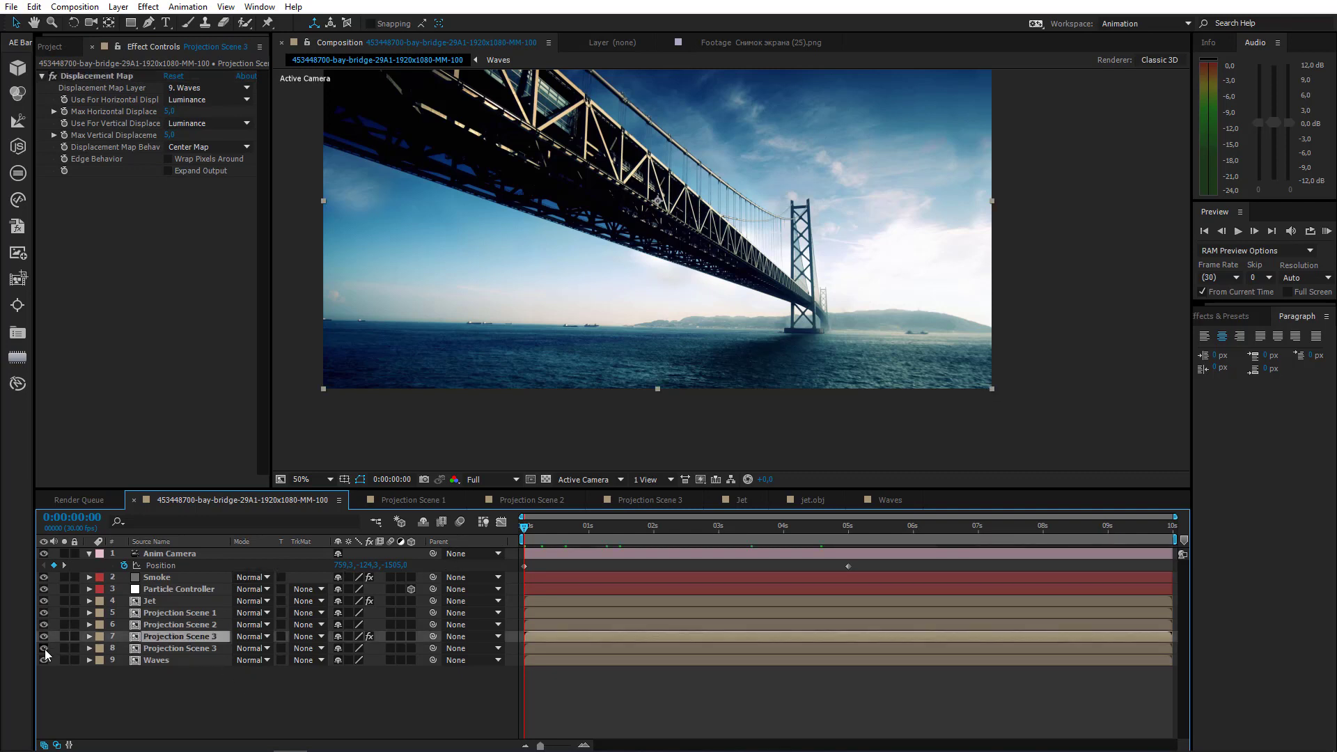
pyautogui.click(44, 649)
pyautogui.click(44, 648)
pyautogui.click(45, 649)
# Set the composition view magnification to Fit so the whole frame shows in the viewer
pyautogui.click(134, 694)
pyautogui.press('KP_0')
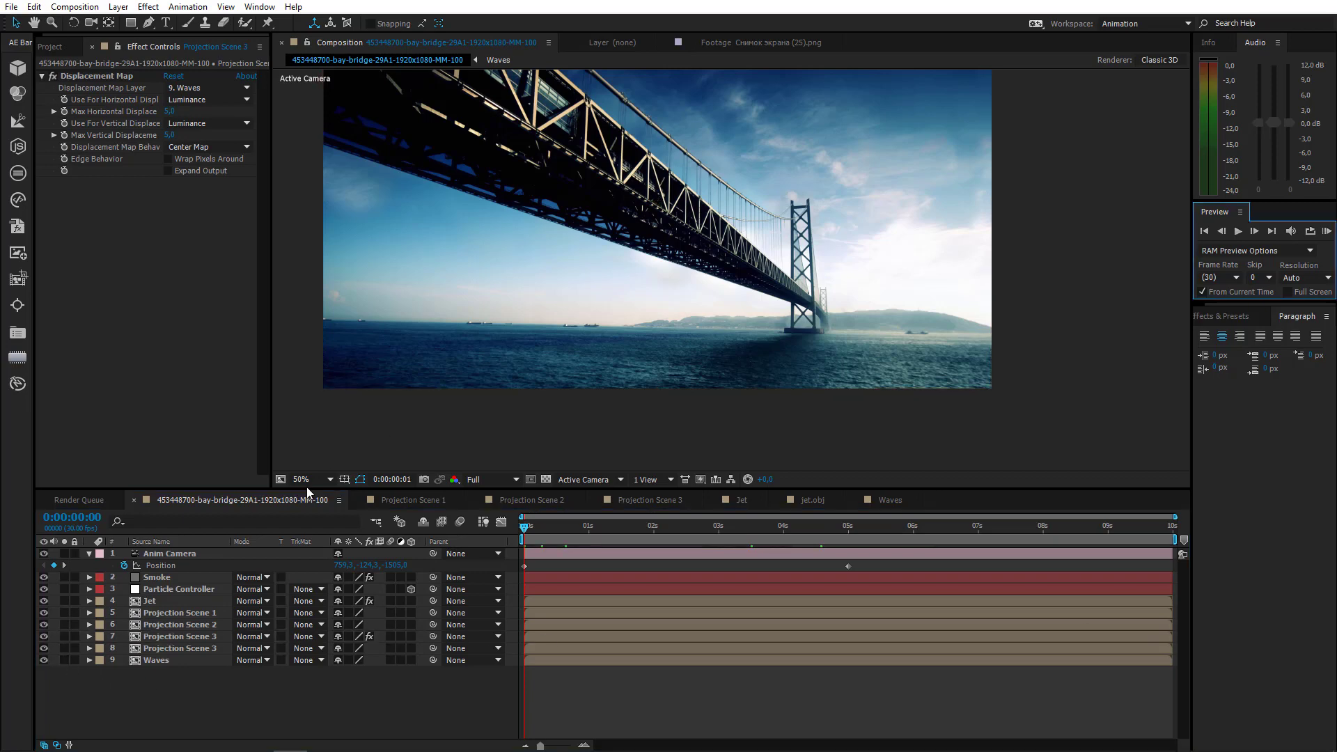
pyautogui.click(307, 480)
pyautogui.click(321, 507)
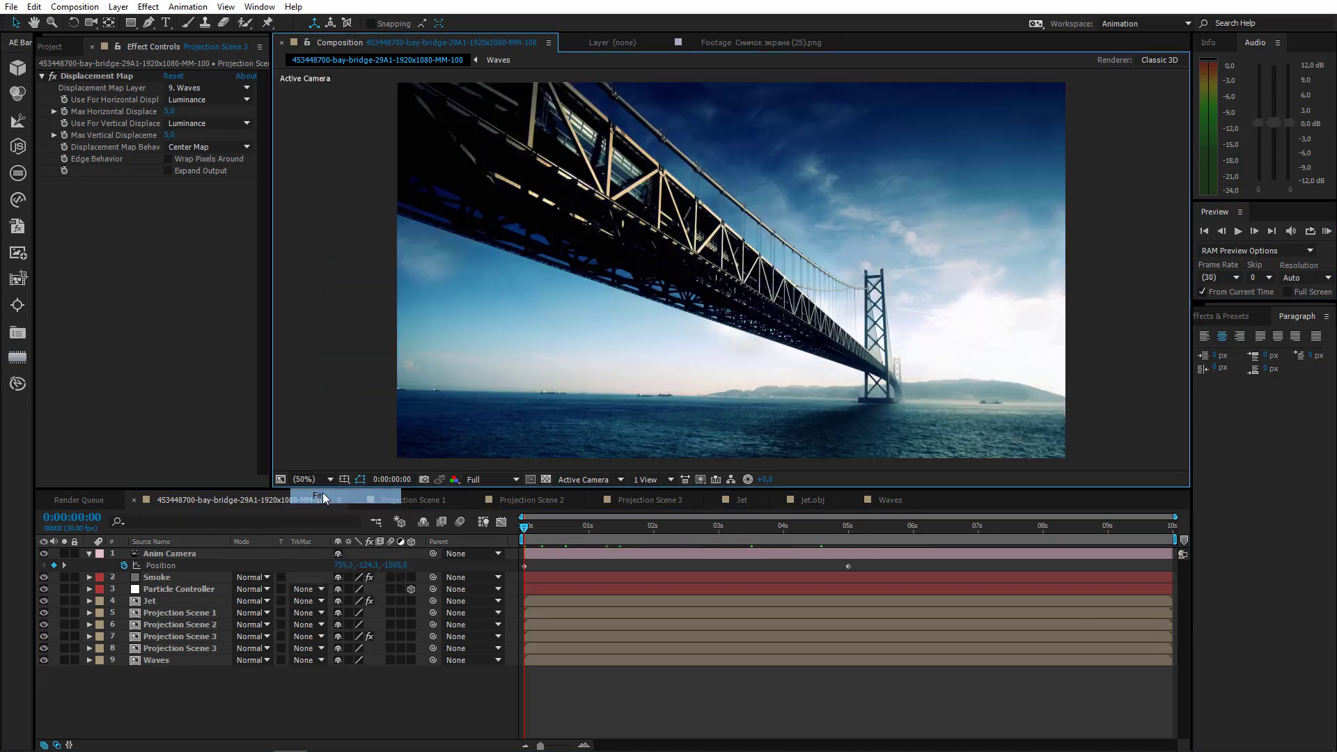
# Play a RAM preview of the composite from 0:00:00:00, stop it, and replay it in full screen
pyautogui.click(1326, 231)
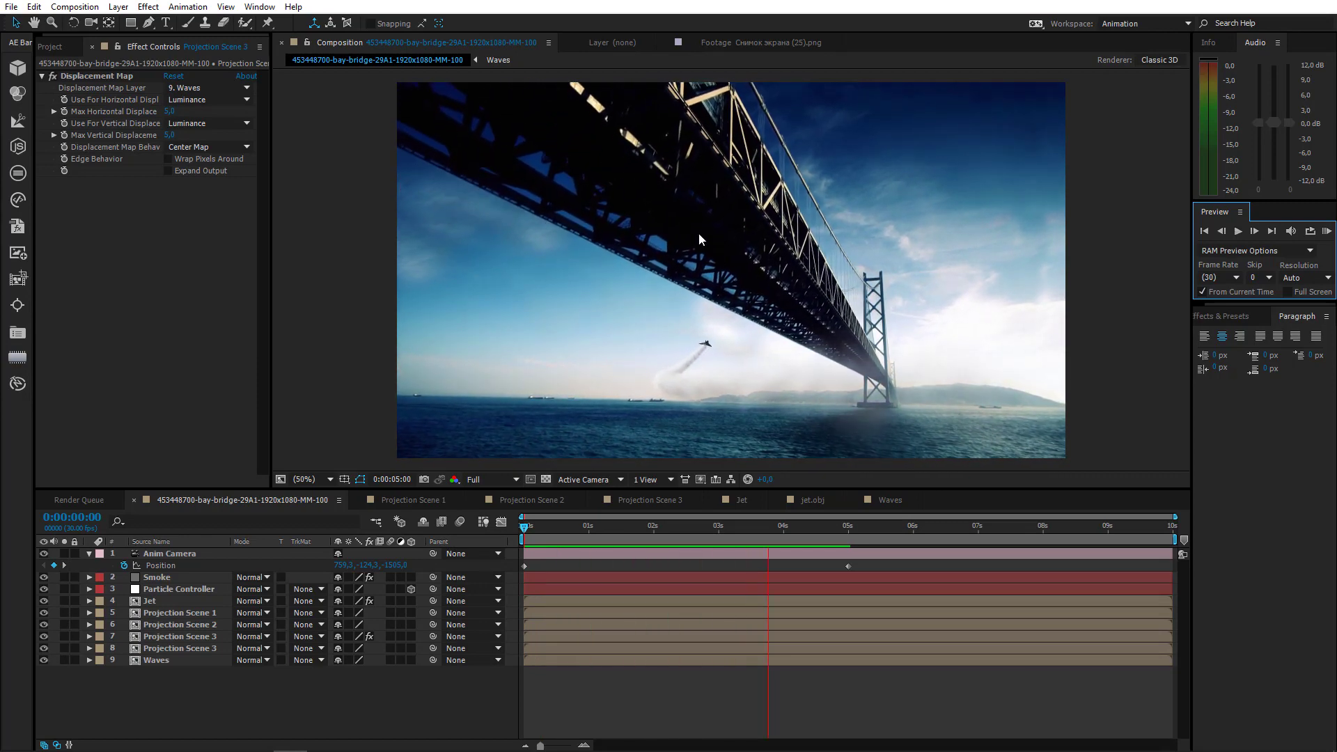
pyautogui.press('space')
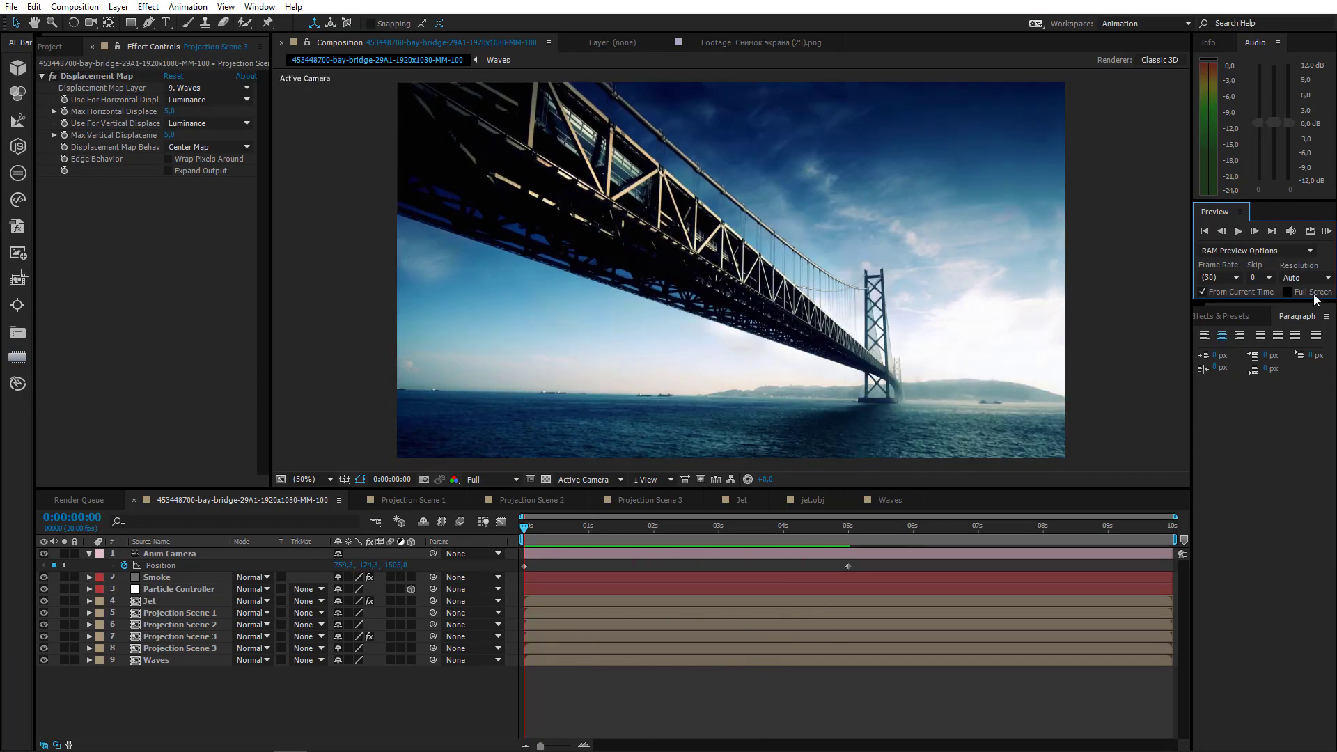
pyautogui.click(1327, 232)
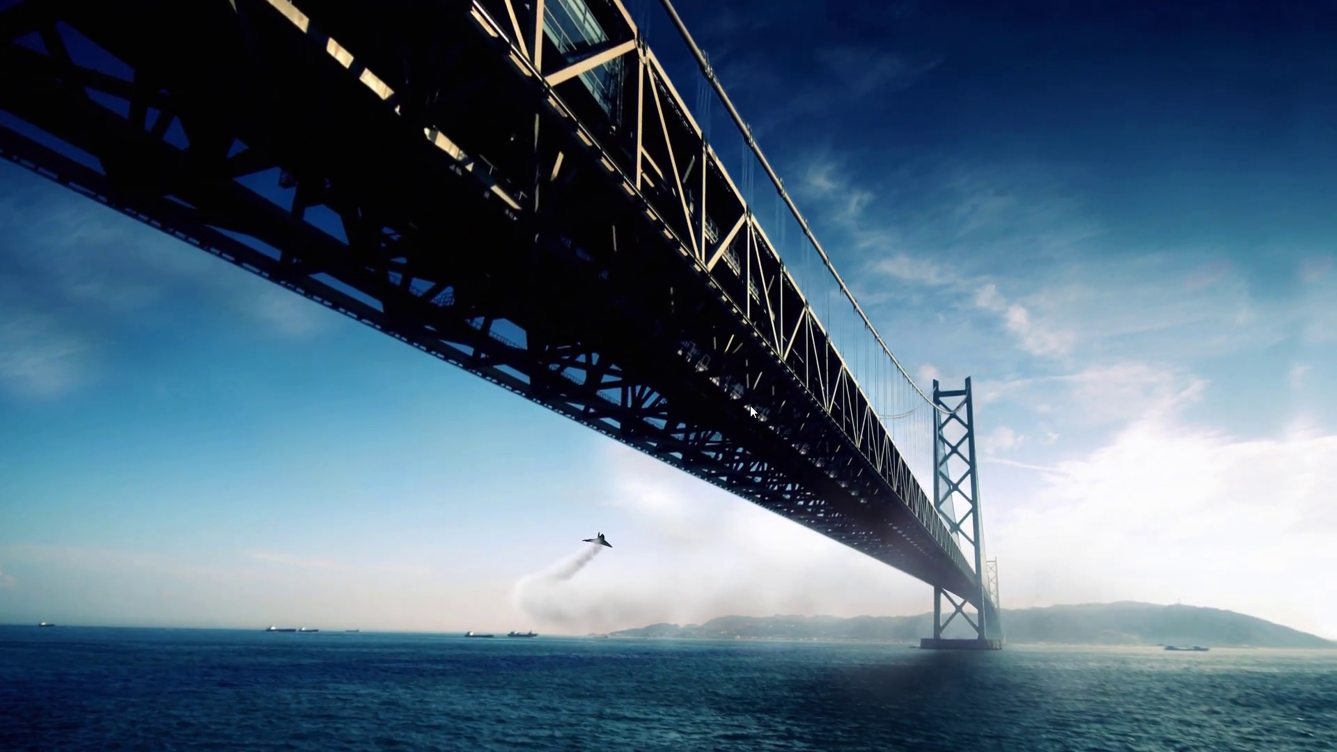
# Stop the full-screen preview, solo both Projection Scene 3 layers and the Waves layer, and play a RAM preview of the water
pyautogui.press('space')
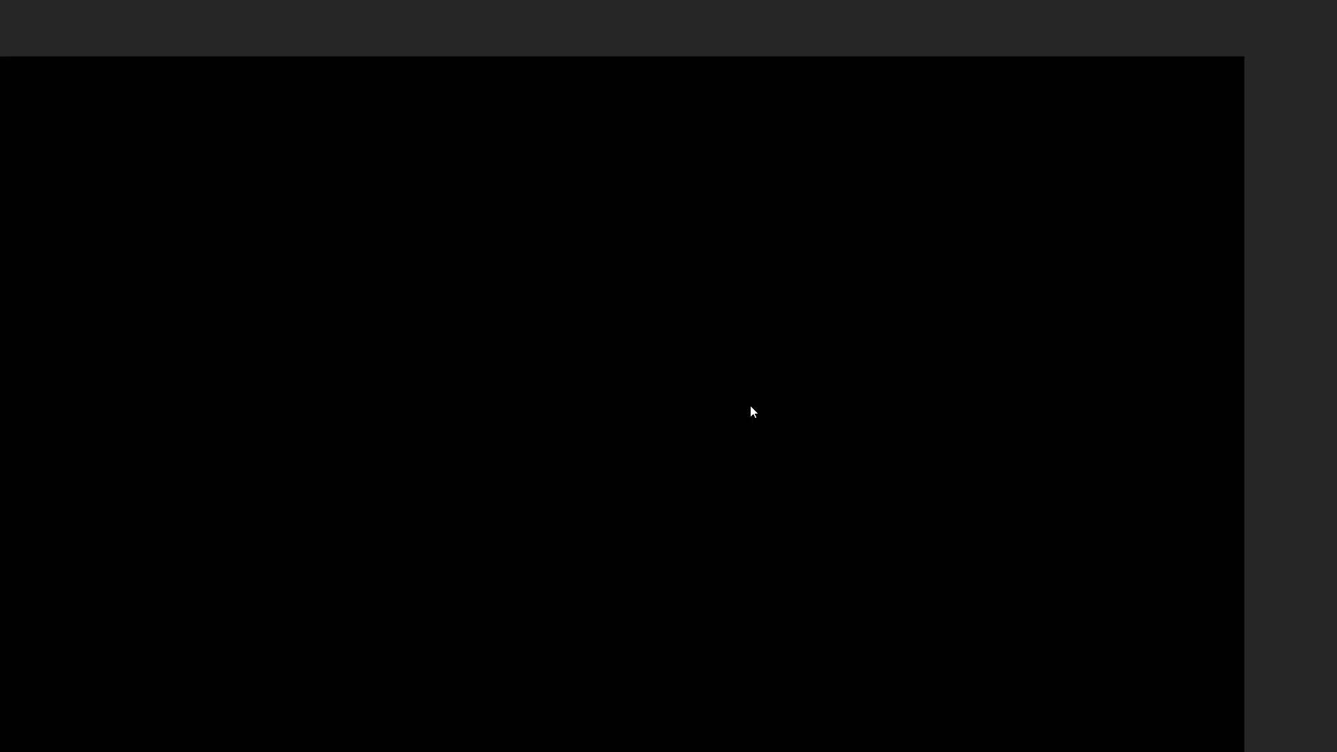
pyautogui.click(141, 661)
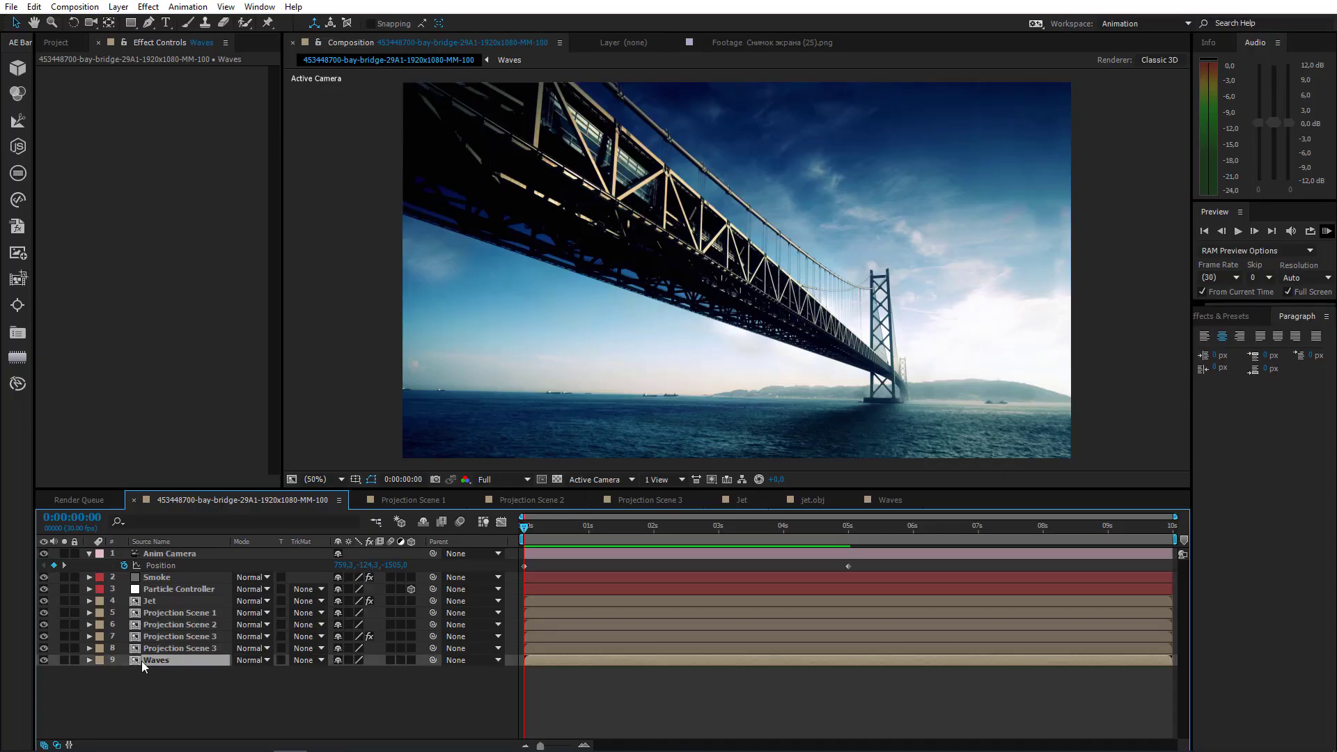
pyautogui.click(65, 647)
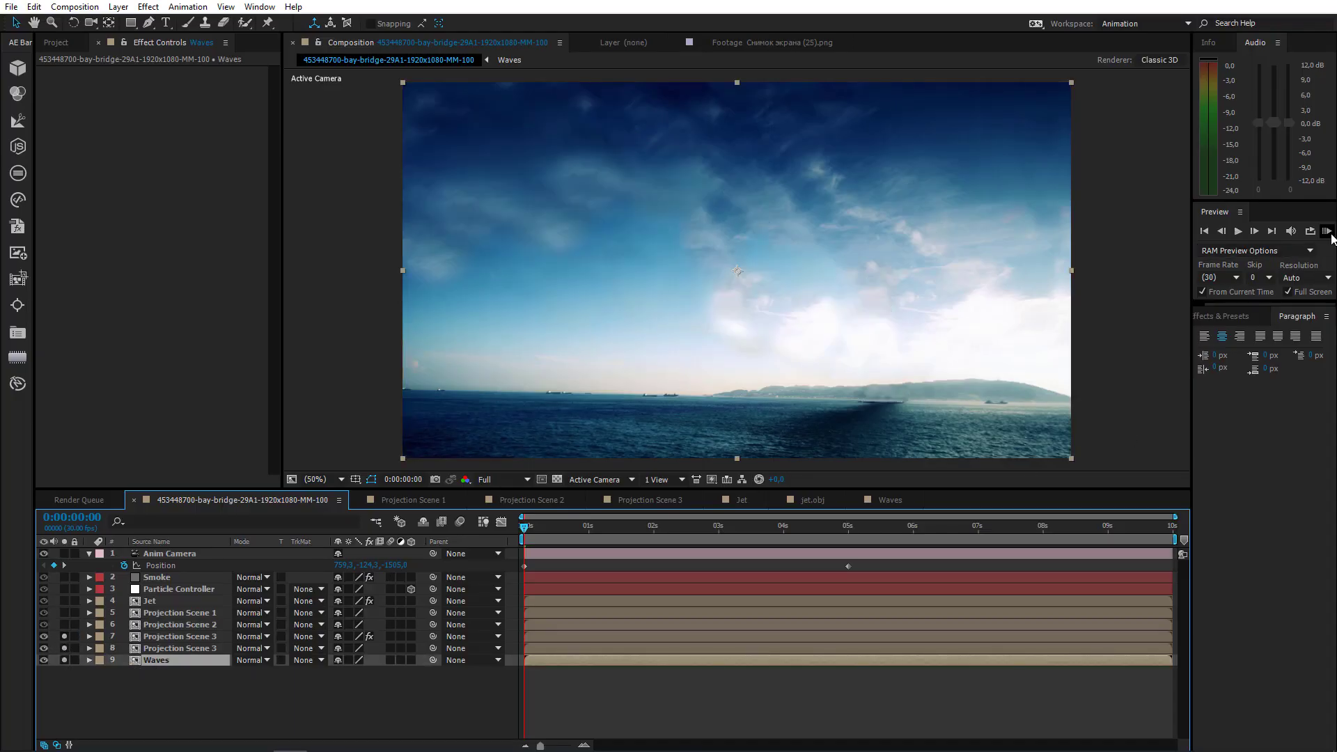
pyautogui.click(1327, 231)
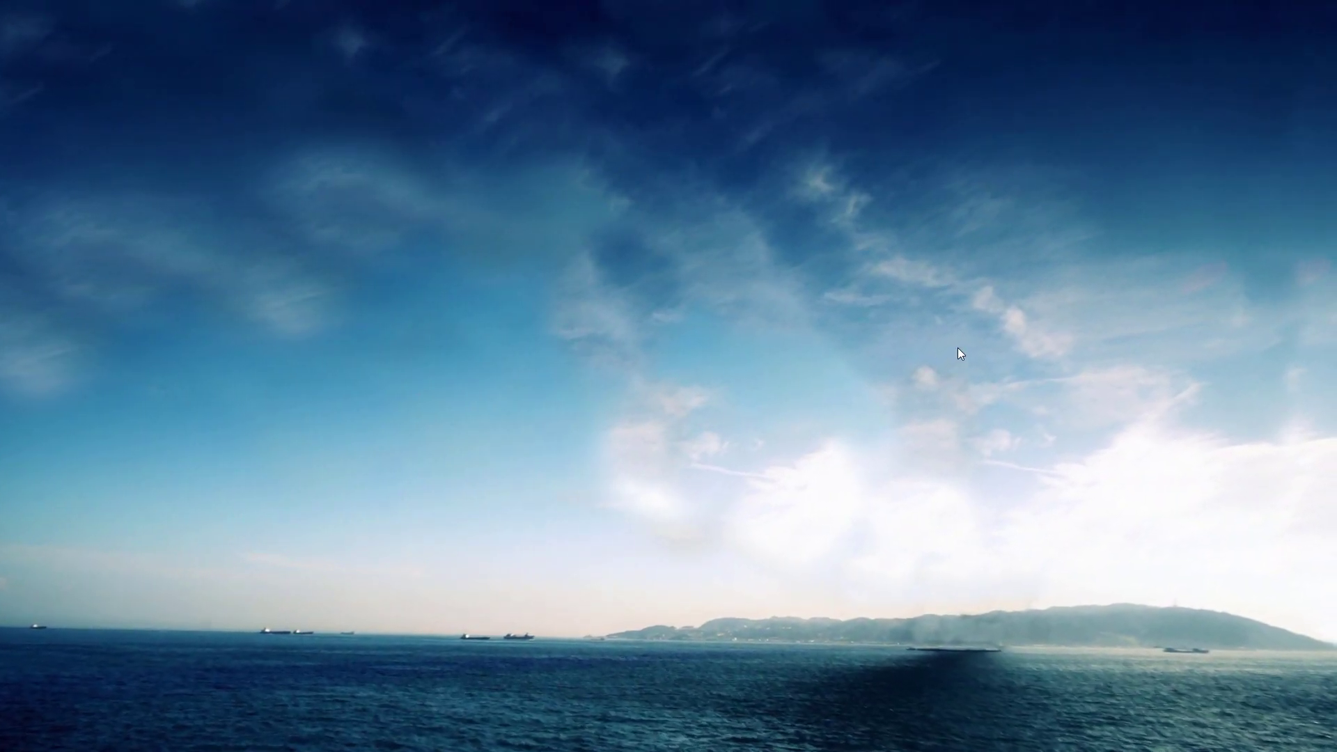
pyautogui.press('space')
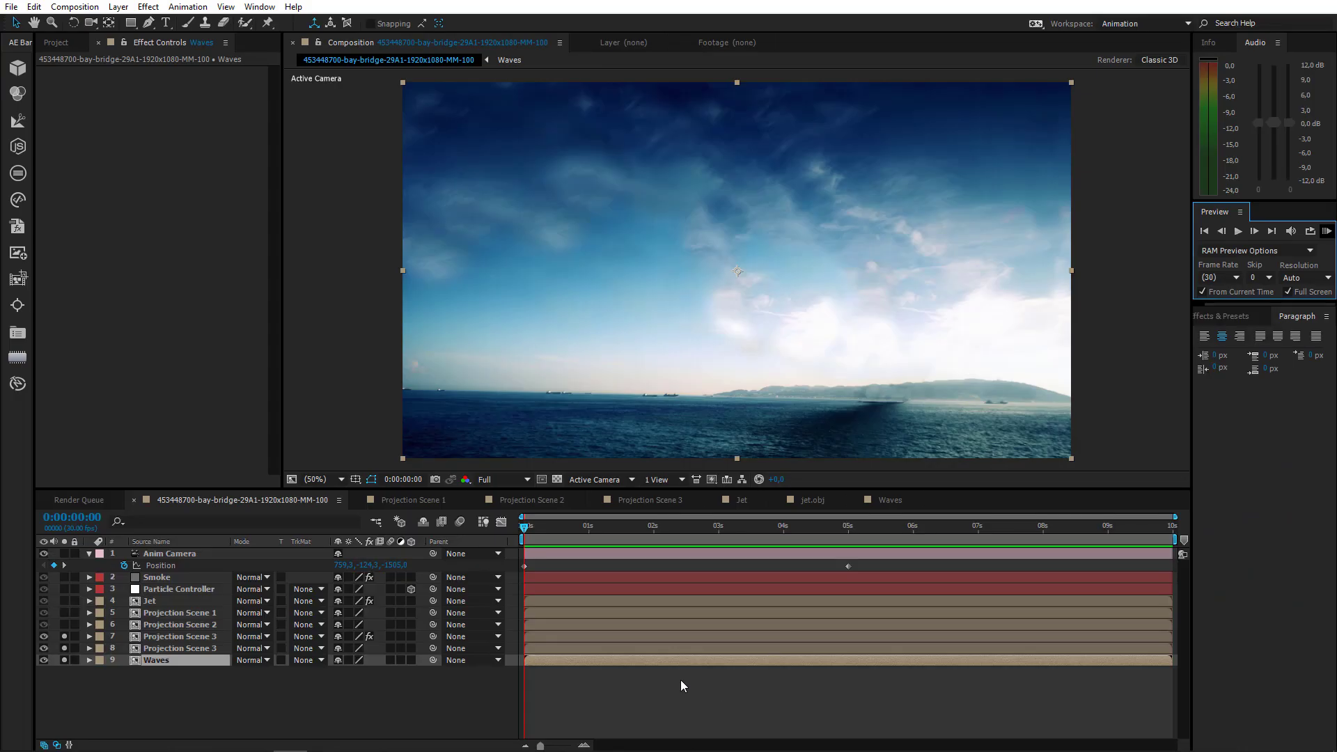
# Open the Waves precomp and set the Fractal Noise Scale on the Bottom layer to 10
pyautogui.doubleClick(179, 662)
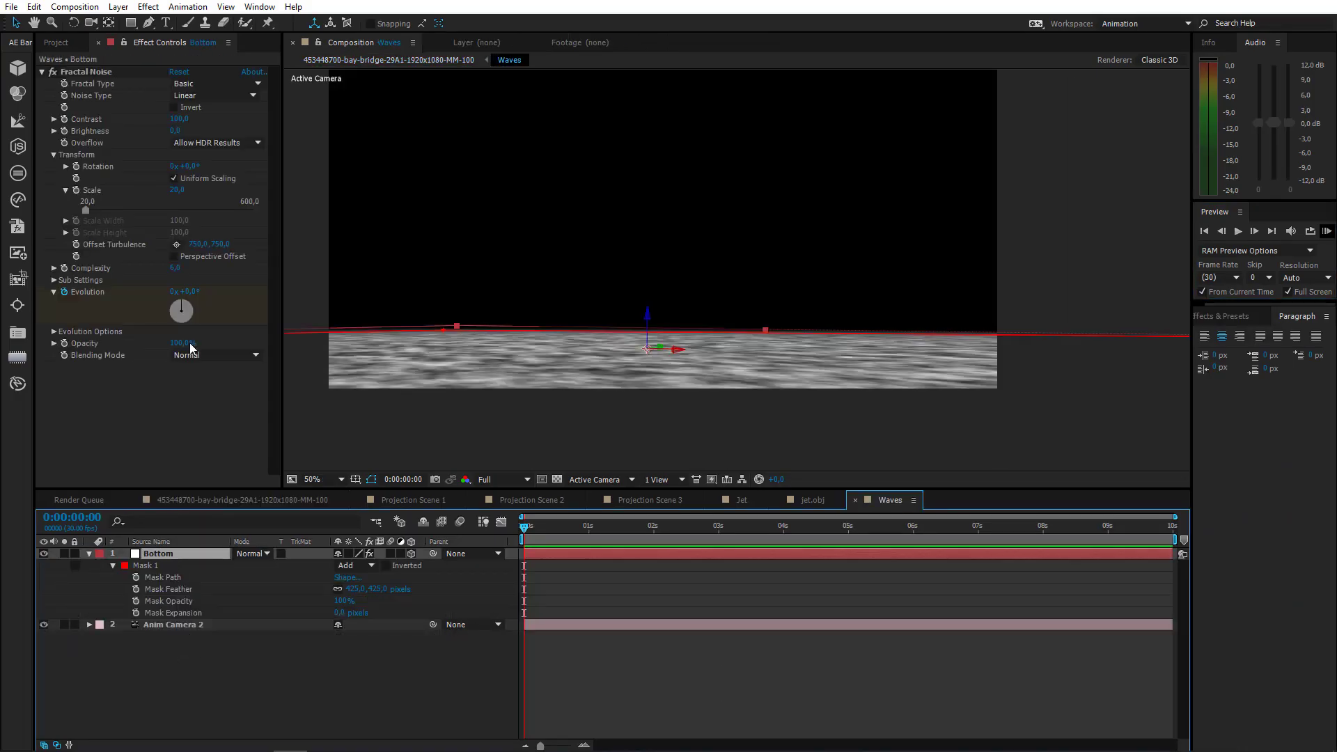
pyautogui.click(176, 190)
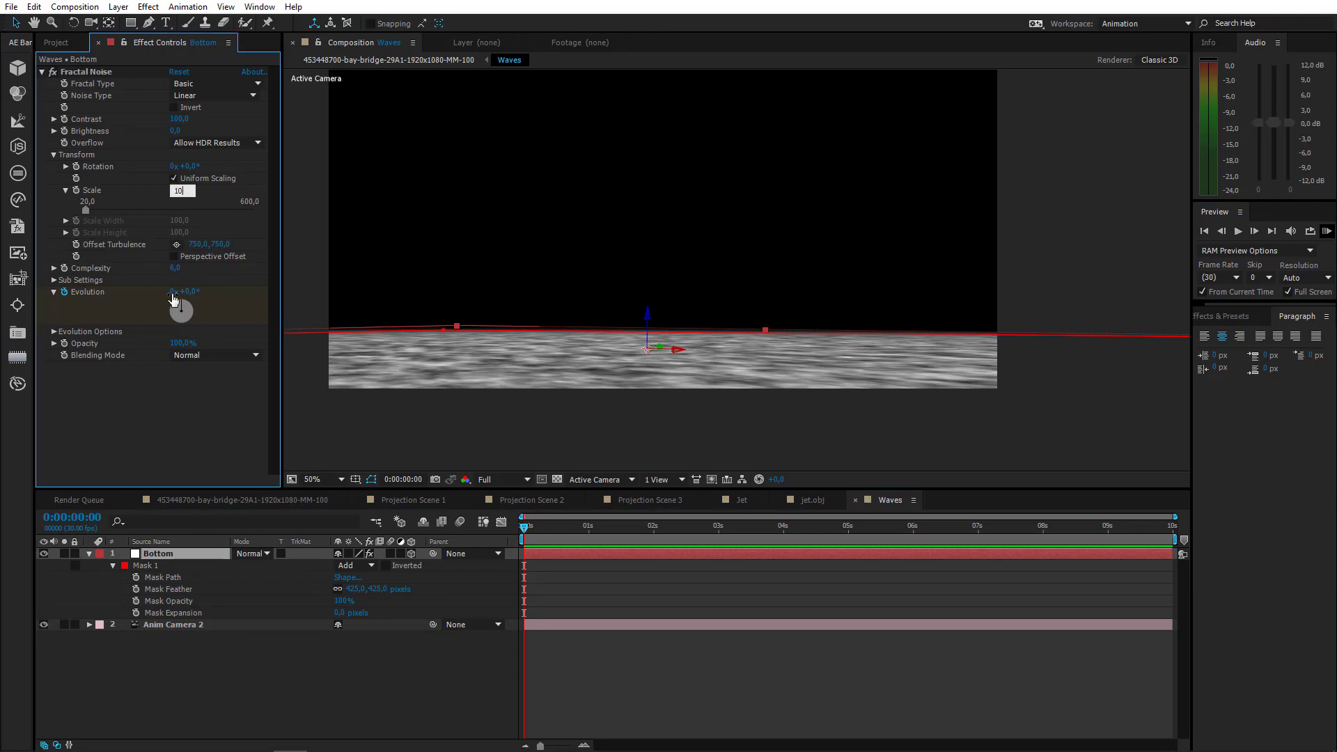
pyautogui.press('Return')
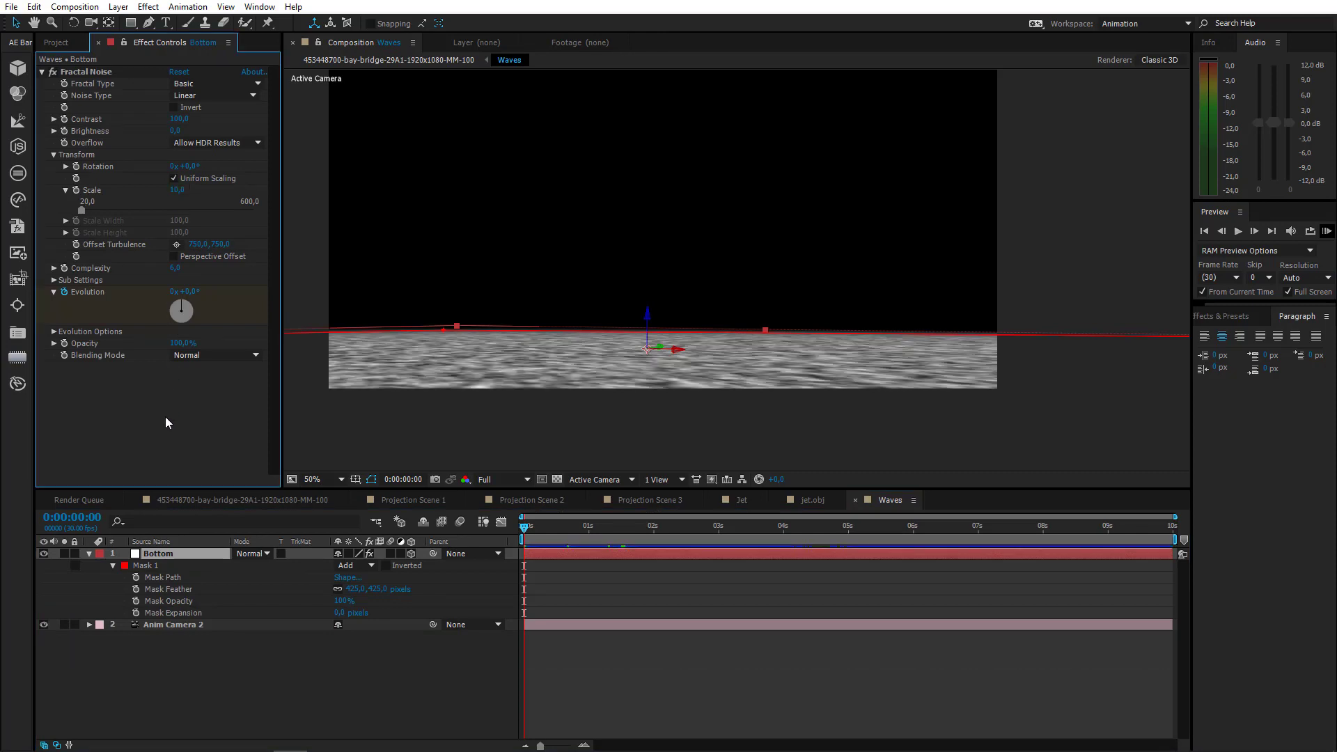
# Return to the main bridge composition, play a RAM preview of the water motion and stop it
pyautogui.click(225, 500)
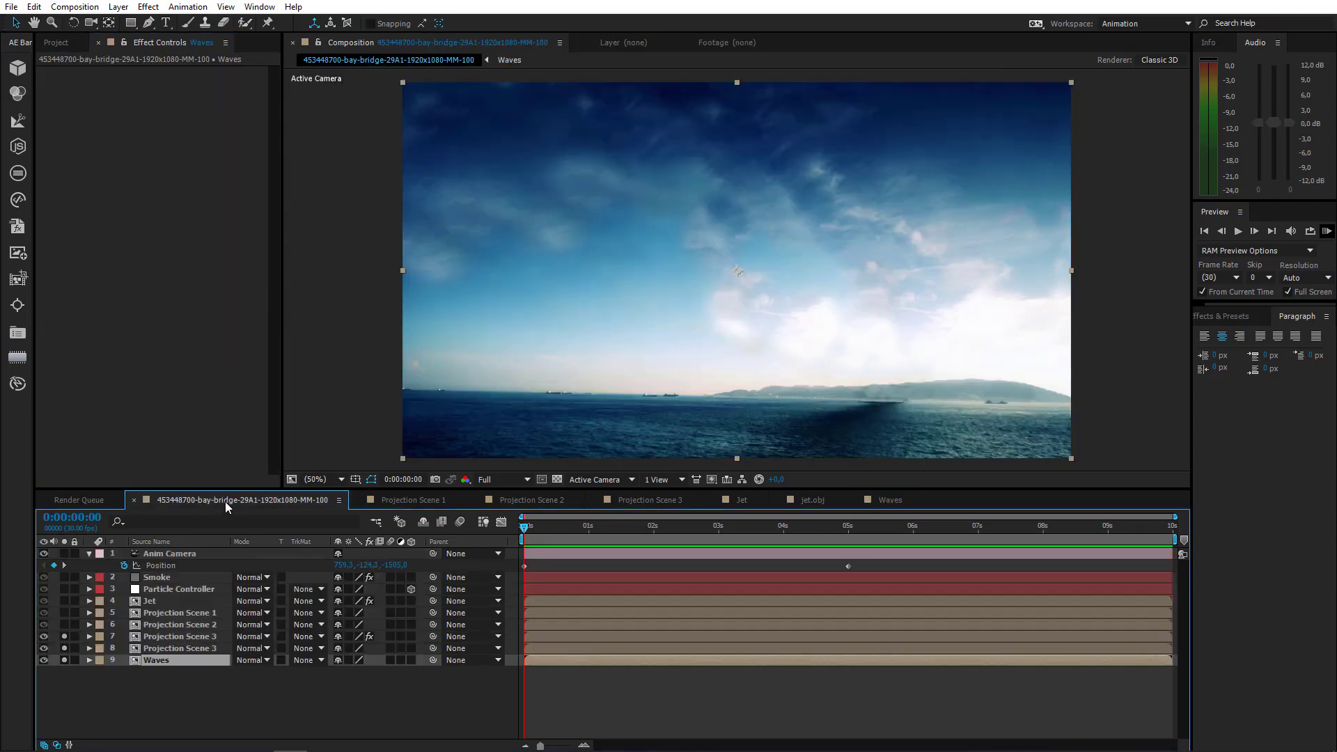
pyautogui.click(1327, 232)
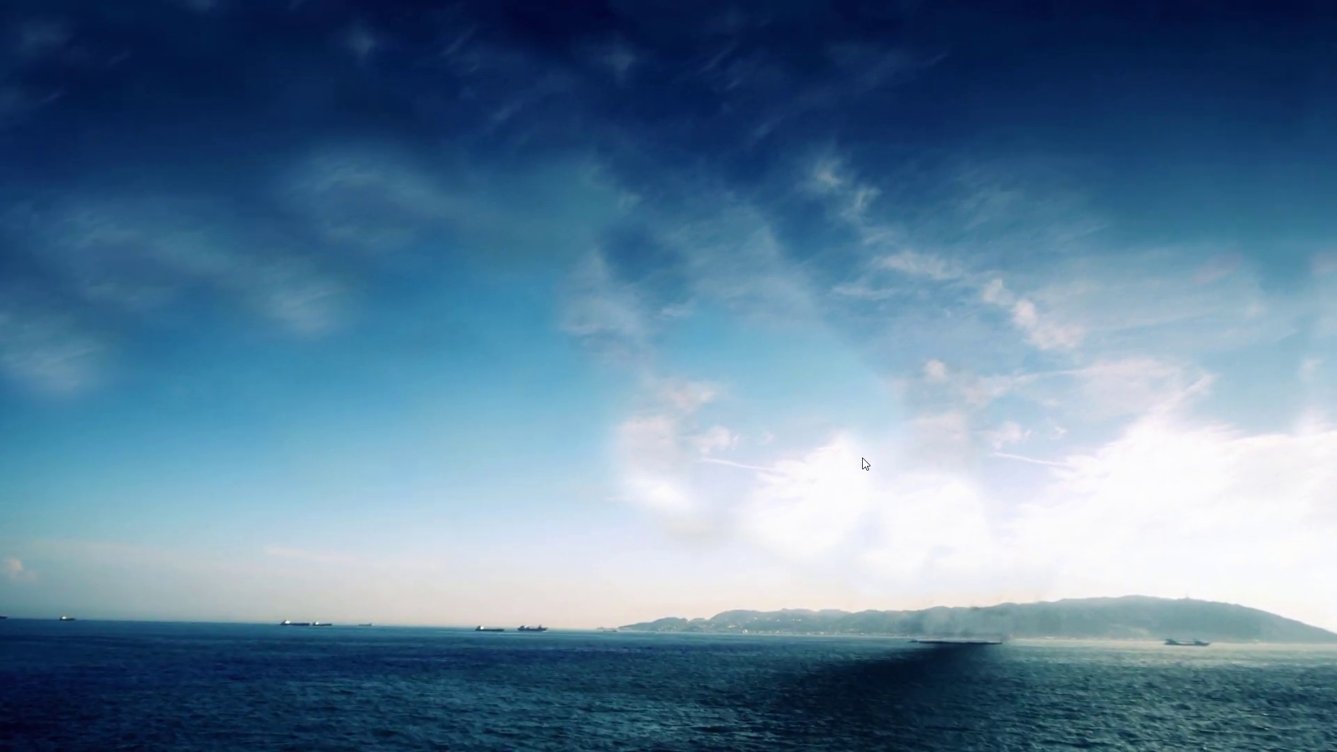
pyautogui.press('space')
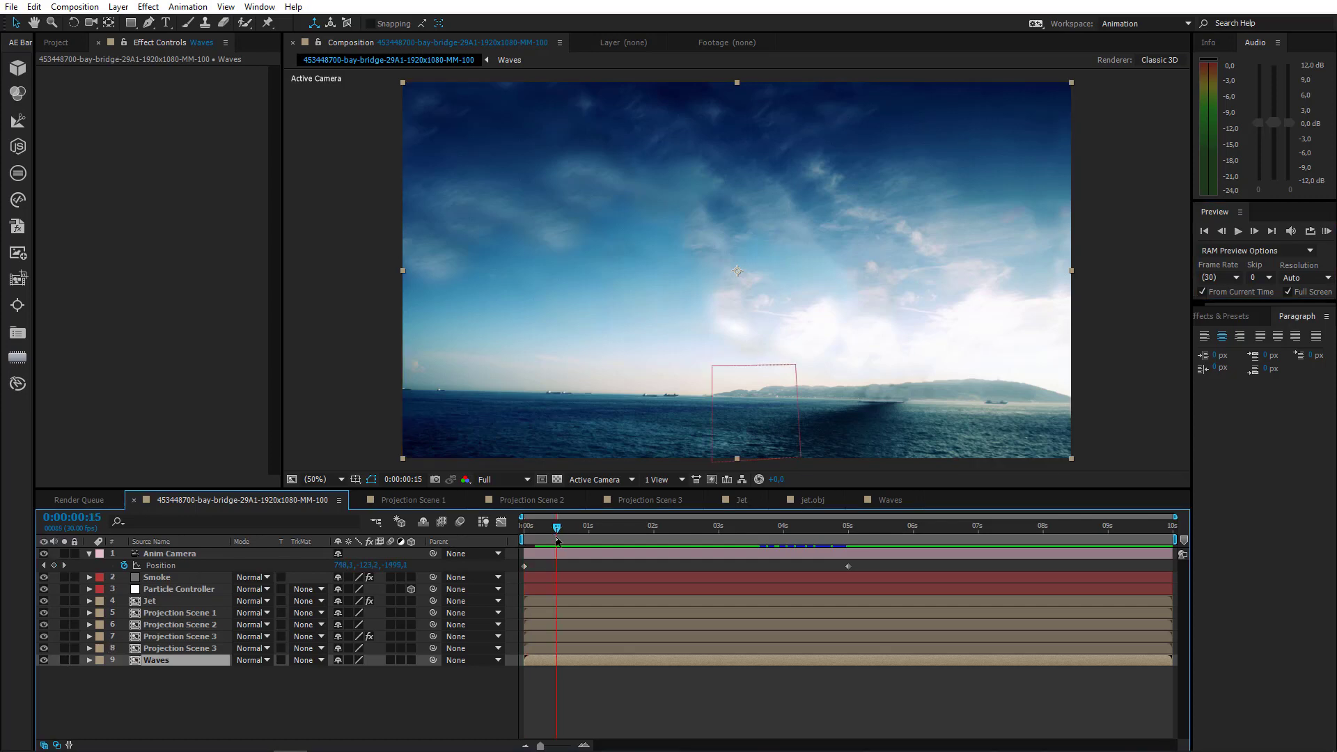
# At 0:00:00:05, set the Jet layer's Tritone Midtones to a brighter muted blue so the jet's surface detail shows
pyautogui.click(169, 600)
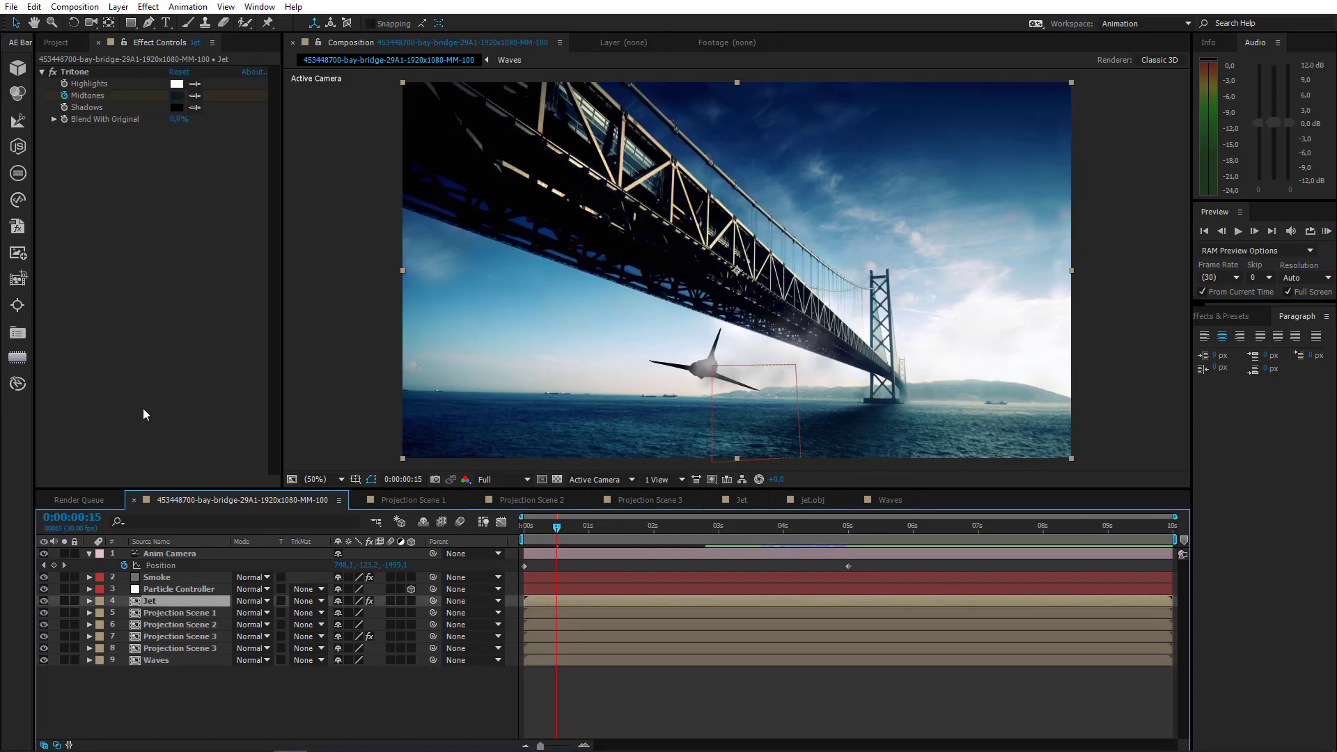
pyautogui.moveTo(544, 525); pyautogui.dragTo(375, 553)
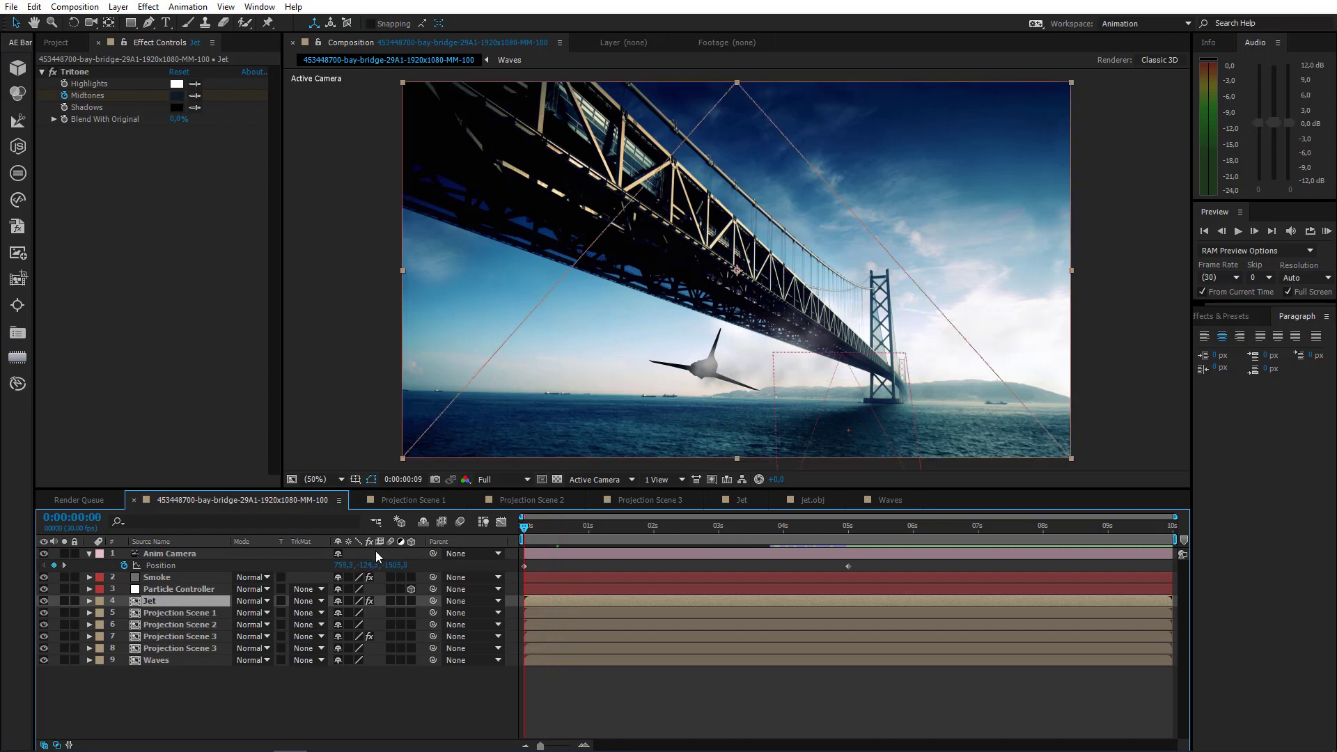
pyautogui.click(535, 534)
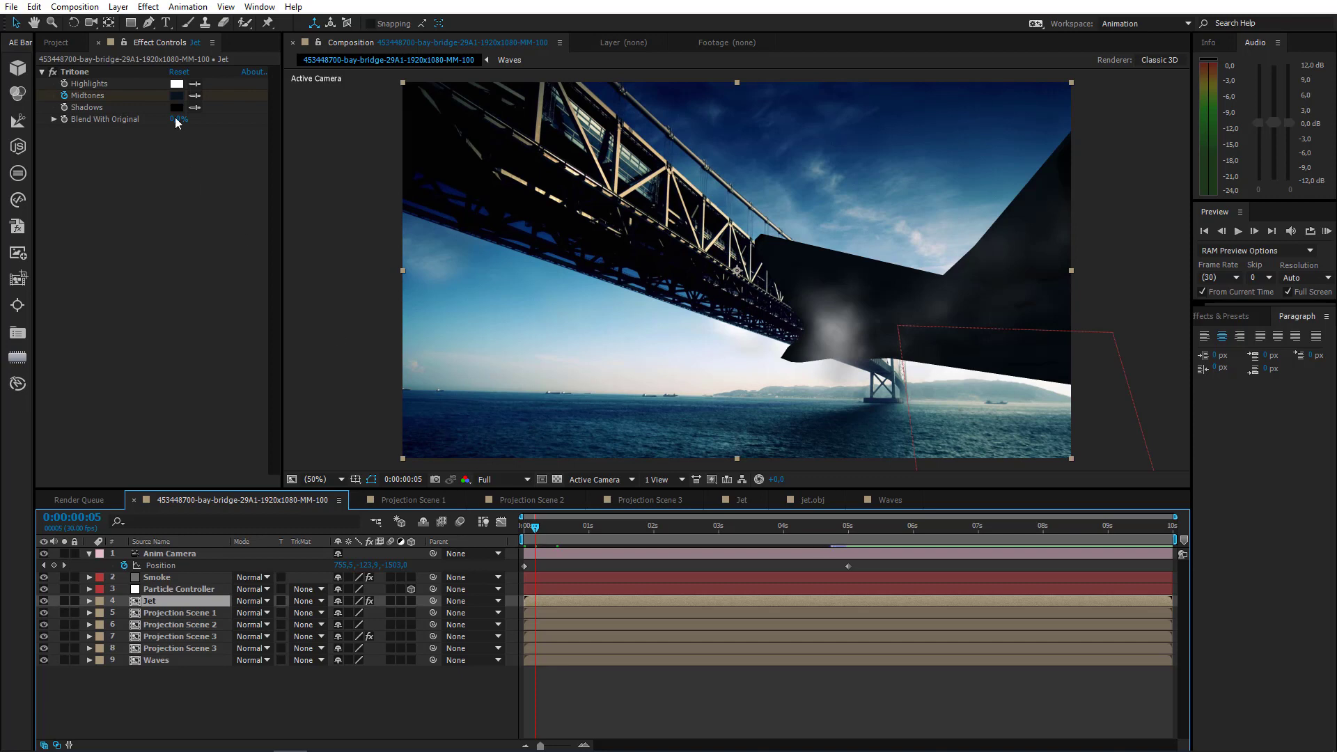
pyautogui.click(177, 95)
pyautogui.click(188, 507)
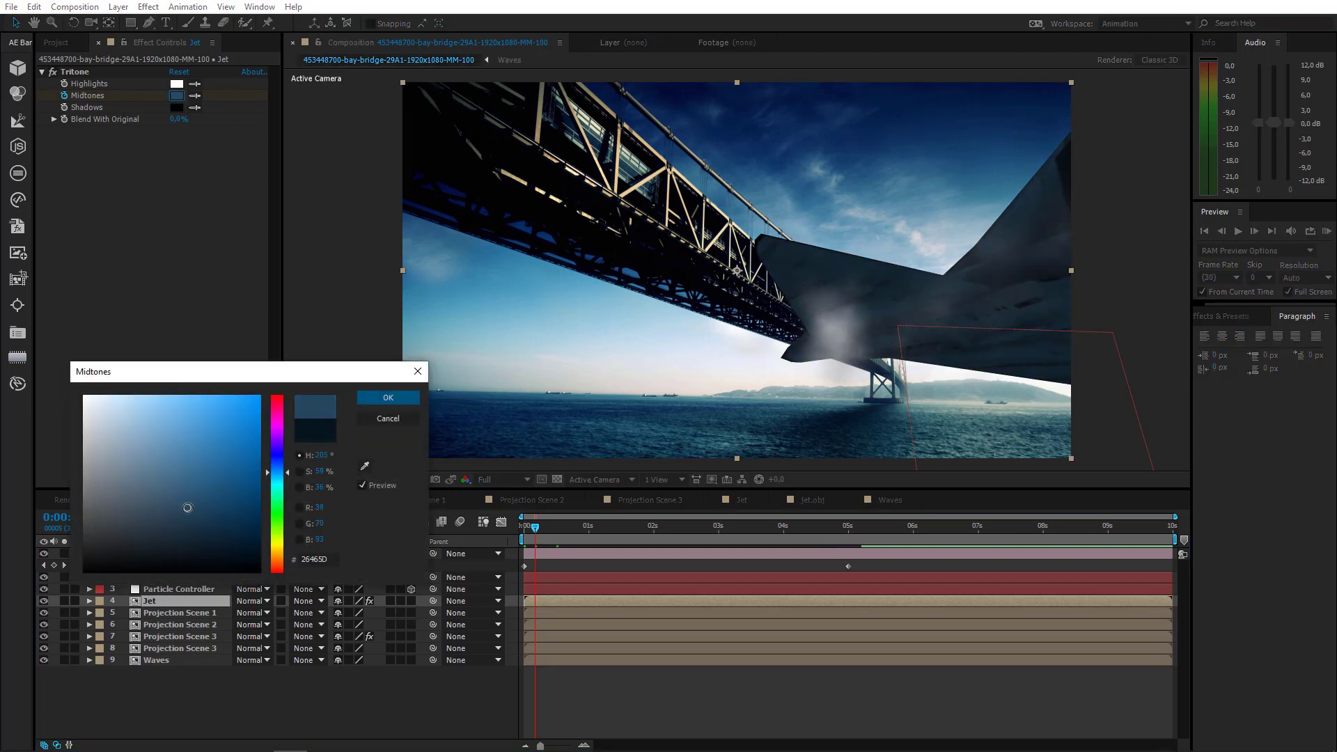
pyautogui.moveTo(186, 507); pyautogui.dragTo(183, 497)
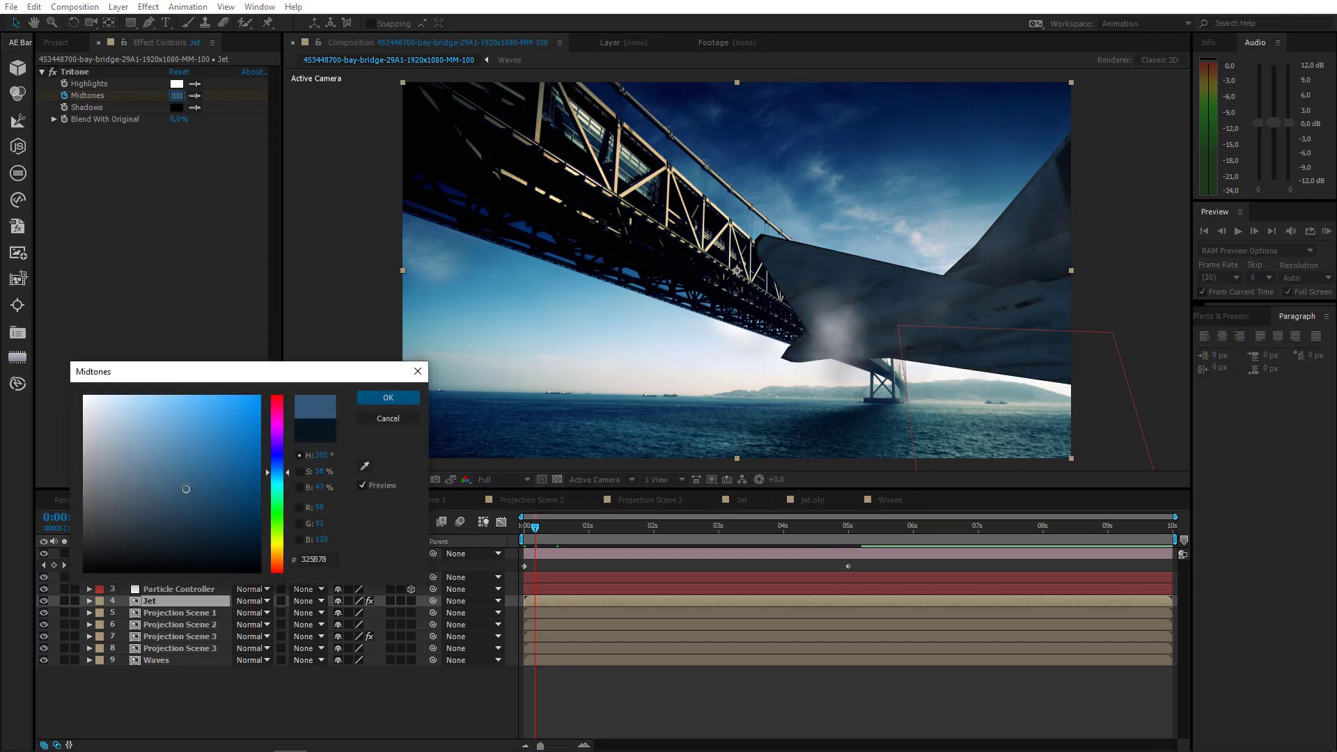
pyautogui.click(388, 398)
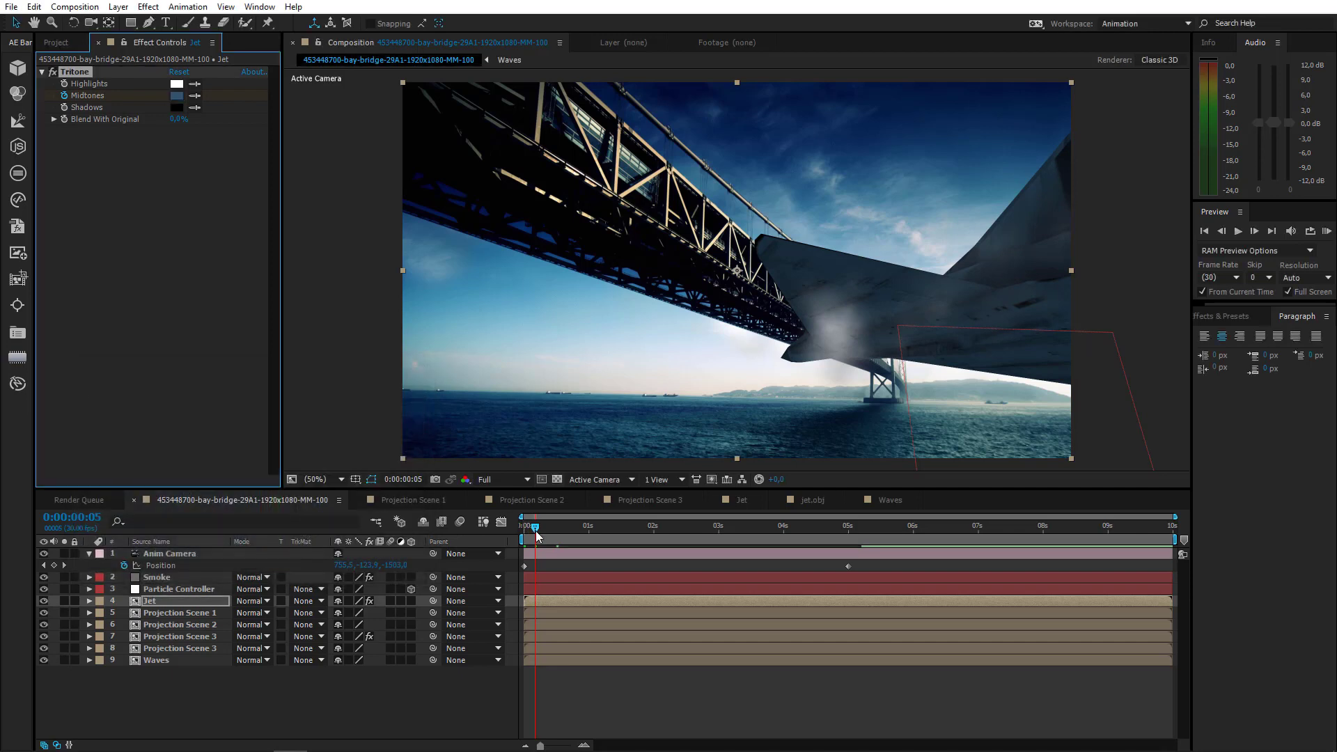
# Reveal the Jet layer's keyframes, delete the first Midtones keyframe, and move the new one to the composition start in its place
pyautogui.click(529, 530)
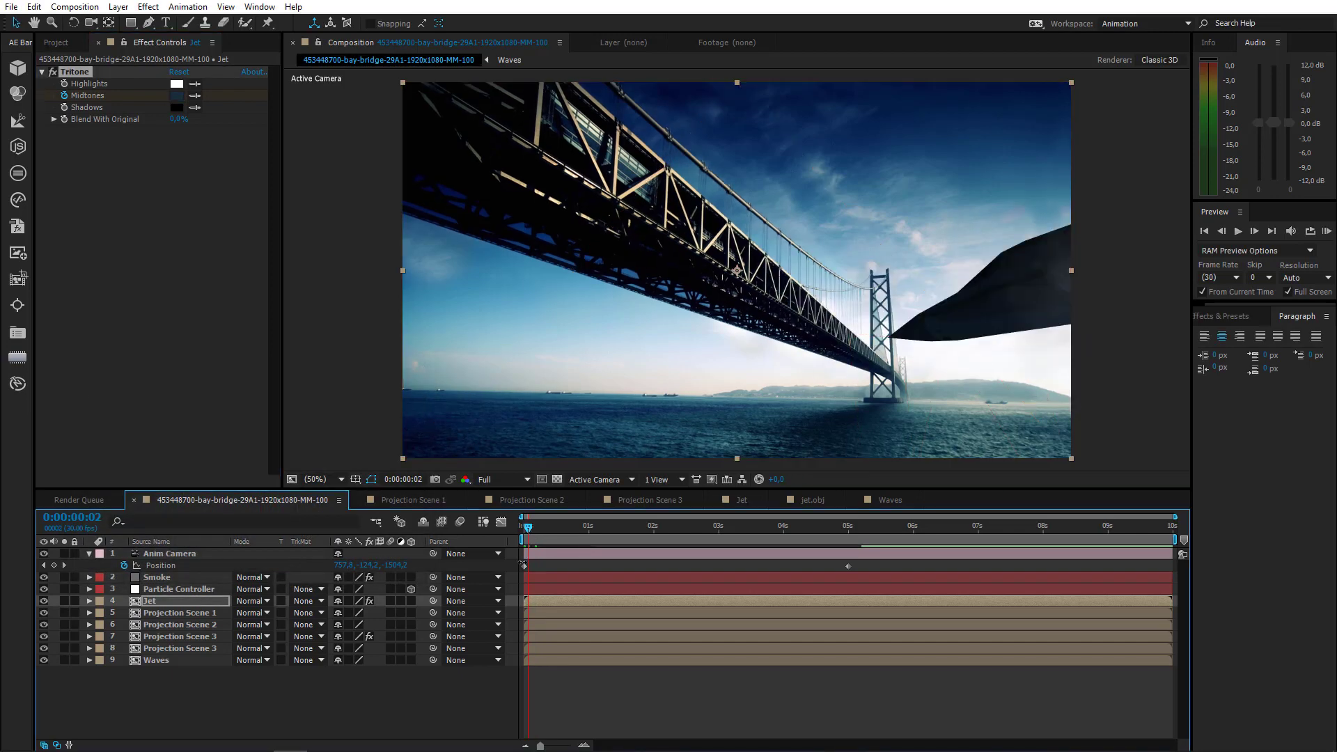
pyautogui.click(206, 603)
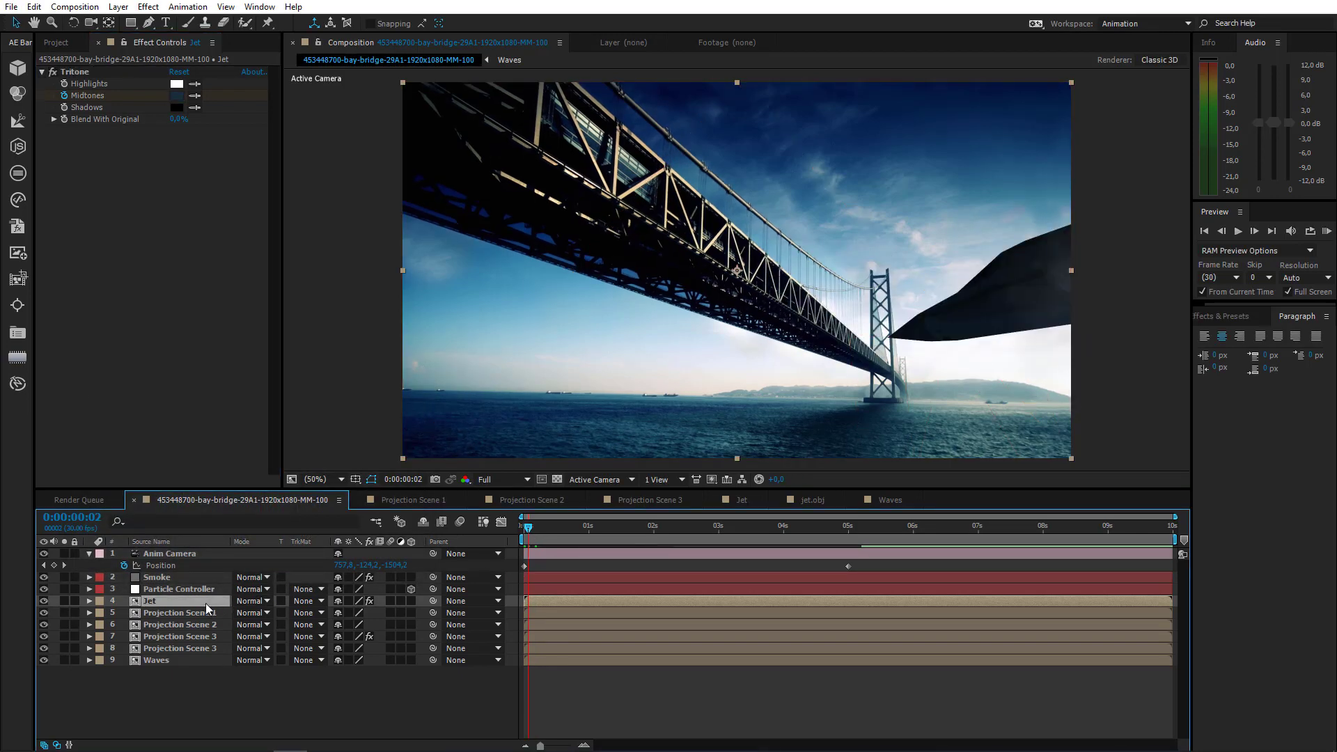
pyautogui.press('u')
pyautogui.click(525, 625)
pyautogui.press('Delete')
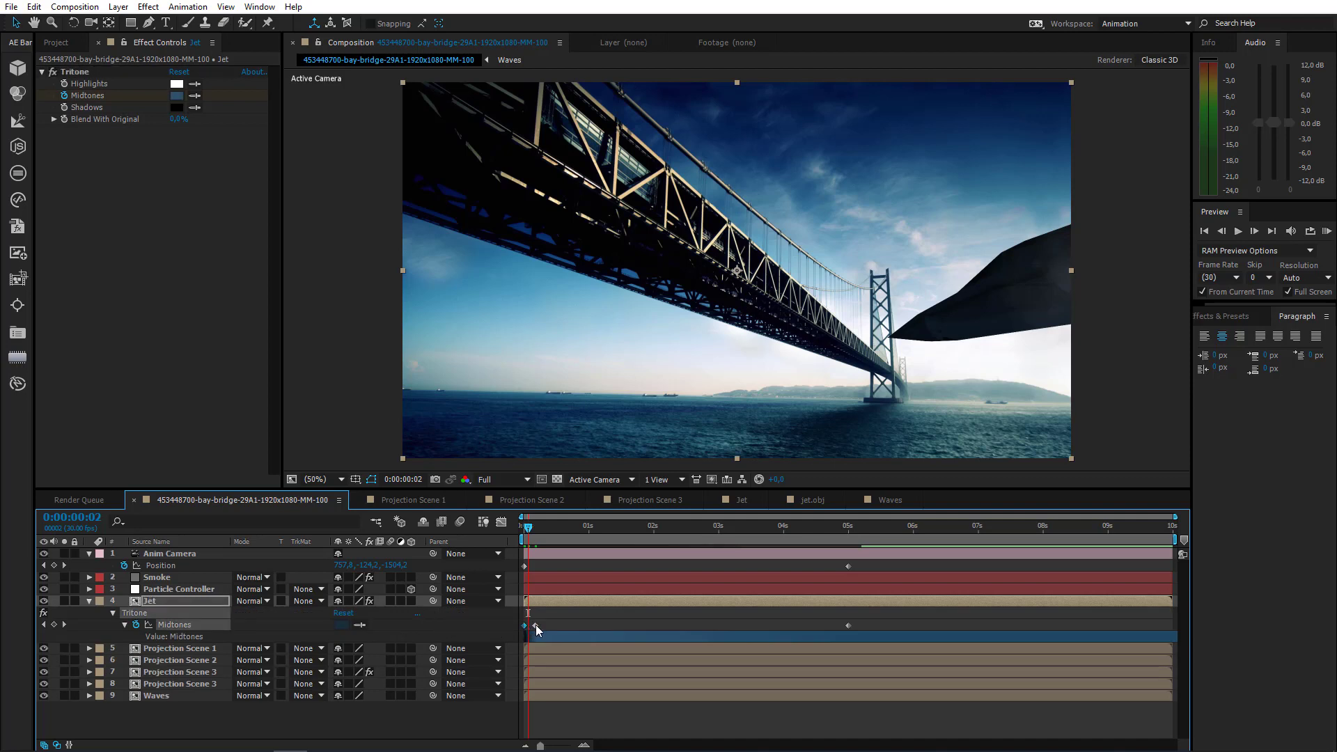
pyautogui.click(535, 625)
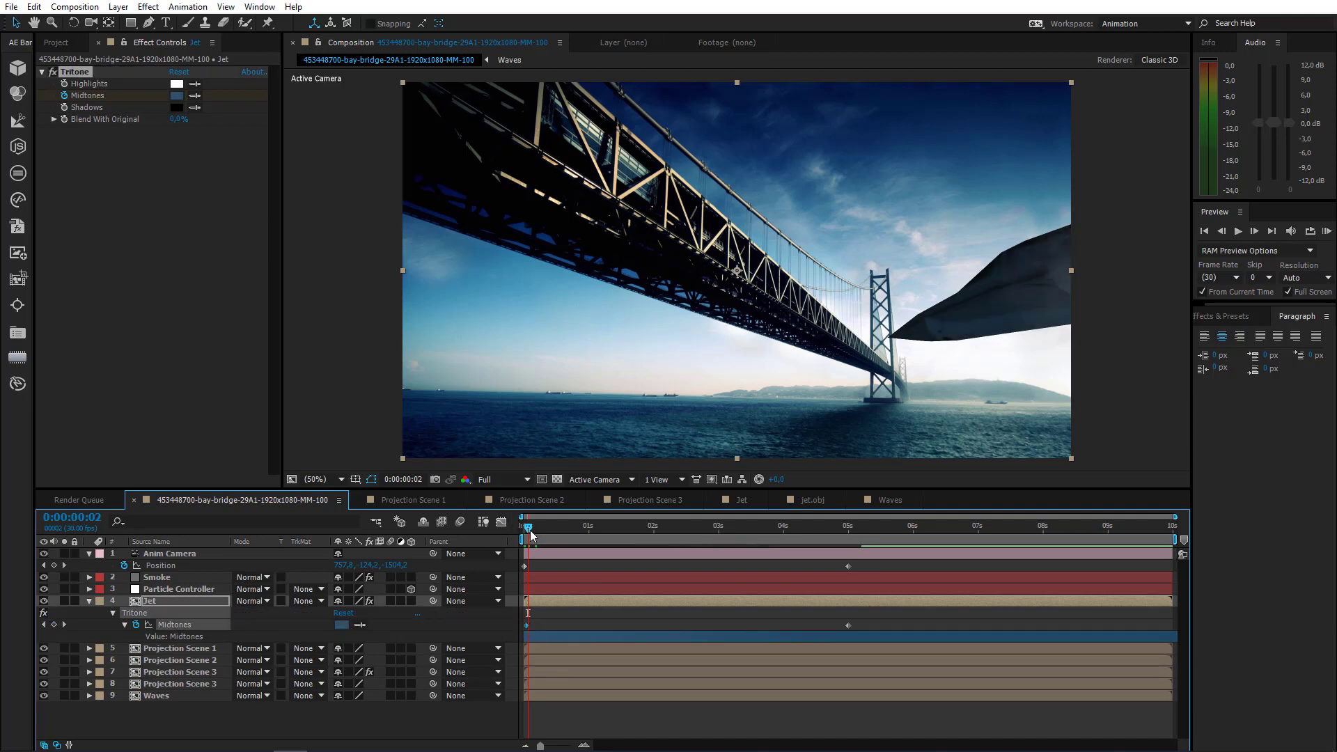
# At 0:00:05:00, set the Jet's Tritone Midtones keyframe to light grey-blue 7B8F9D and fit the whole frame in the view
pyautogui.moveTo(528, 528); pyautogui.dragTo(848, 528)
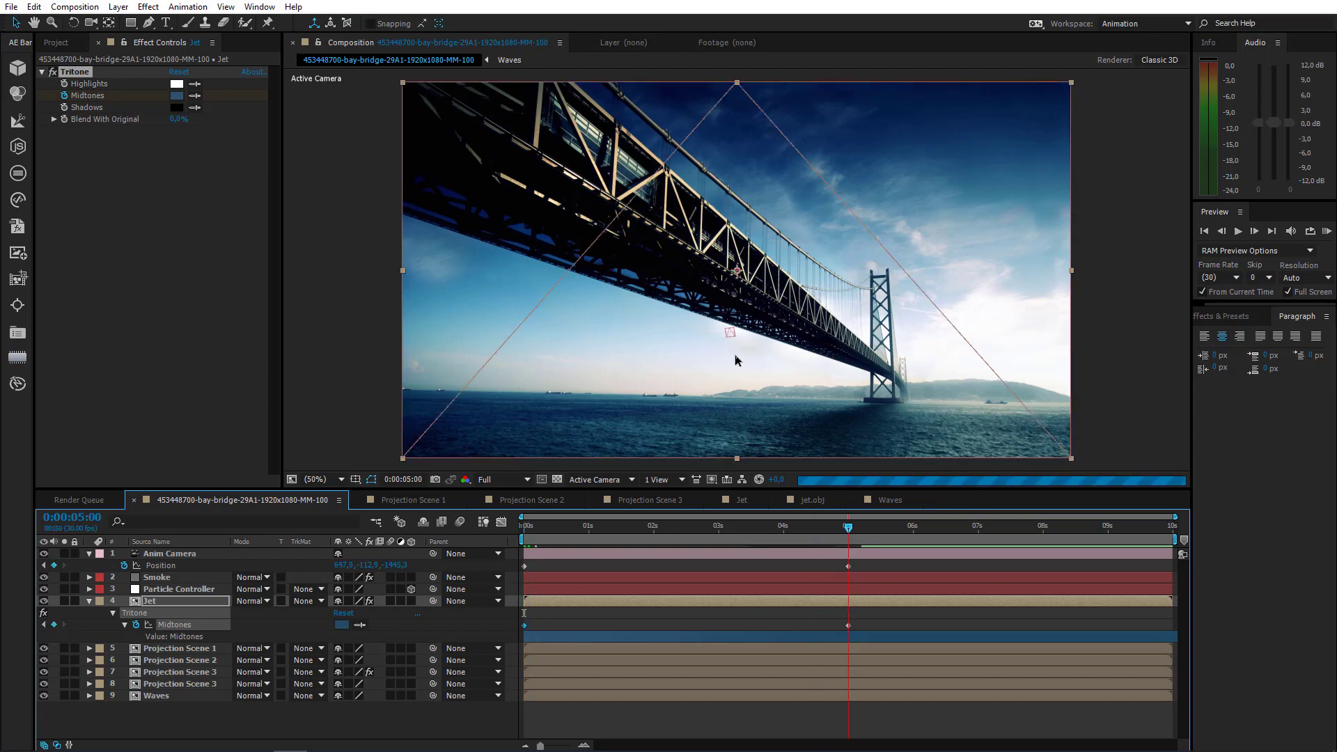
pyautogui.scroll(4, 736, 360)
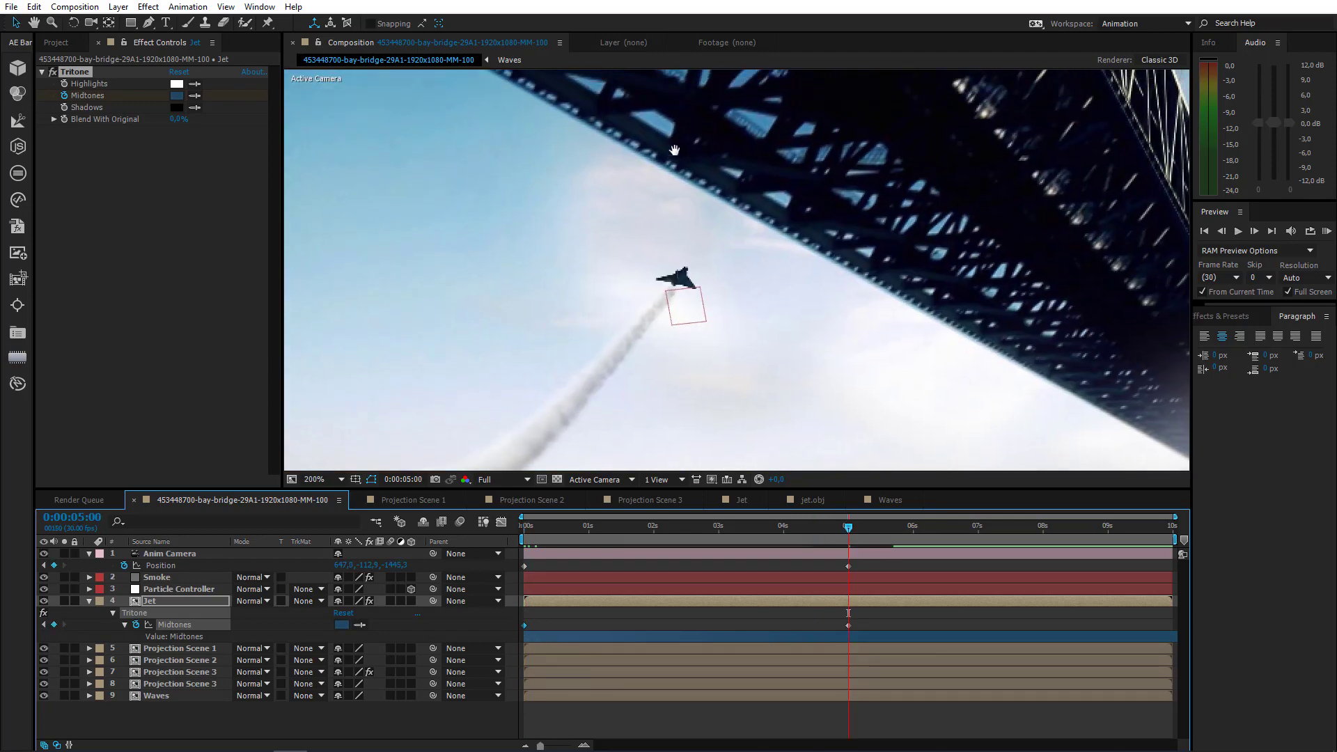
pyautogui.click(175, 97)
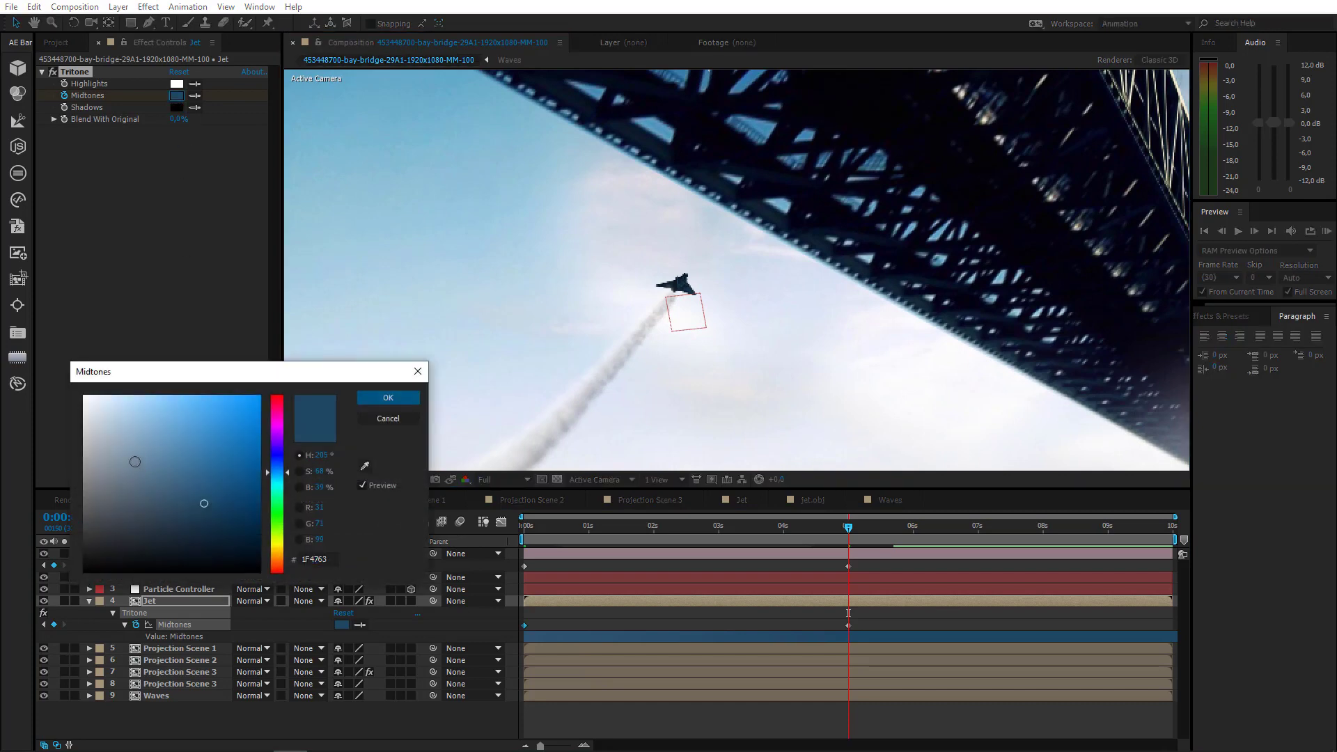
pyautogui.moveTo(135, 461); pyautogui.dragTo(122, 463)
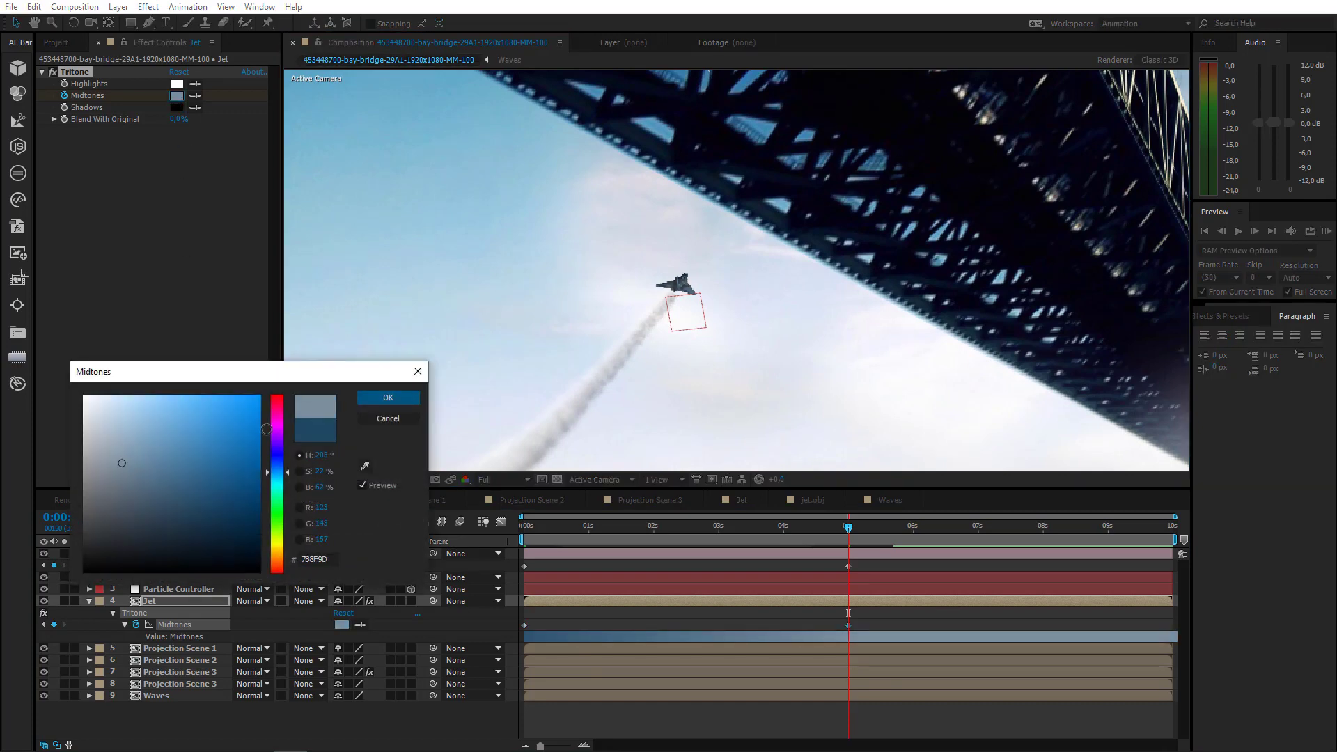
pyautogui.click(388, 397)
pyautogui.scroll(-4, 768, 361)
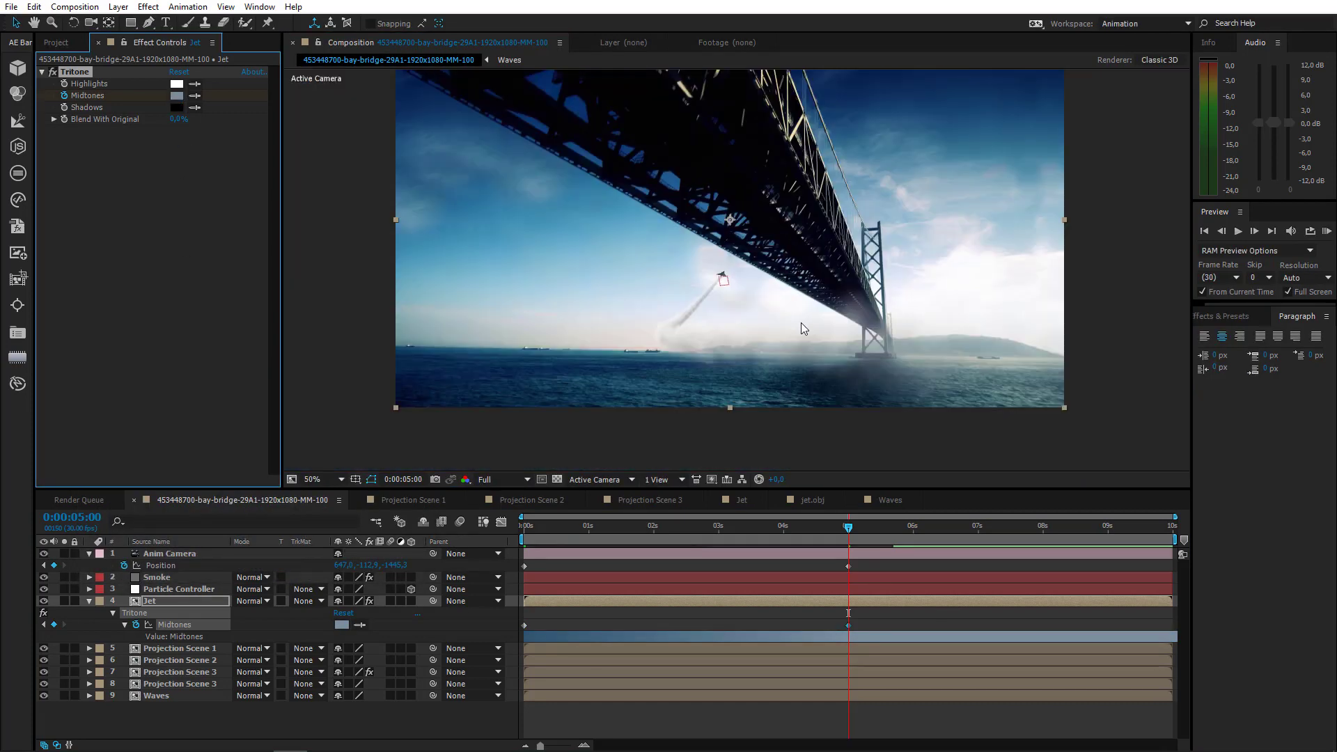
pyautogui.click(316, 478)
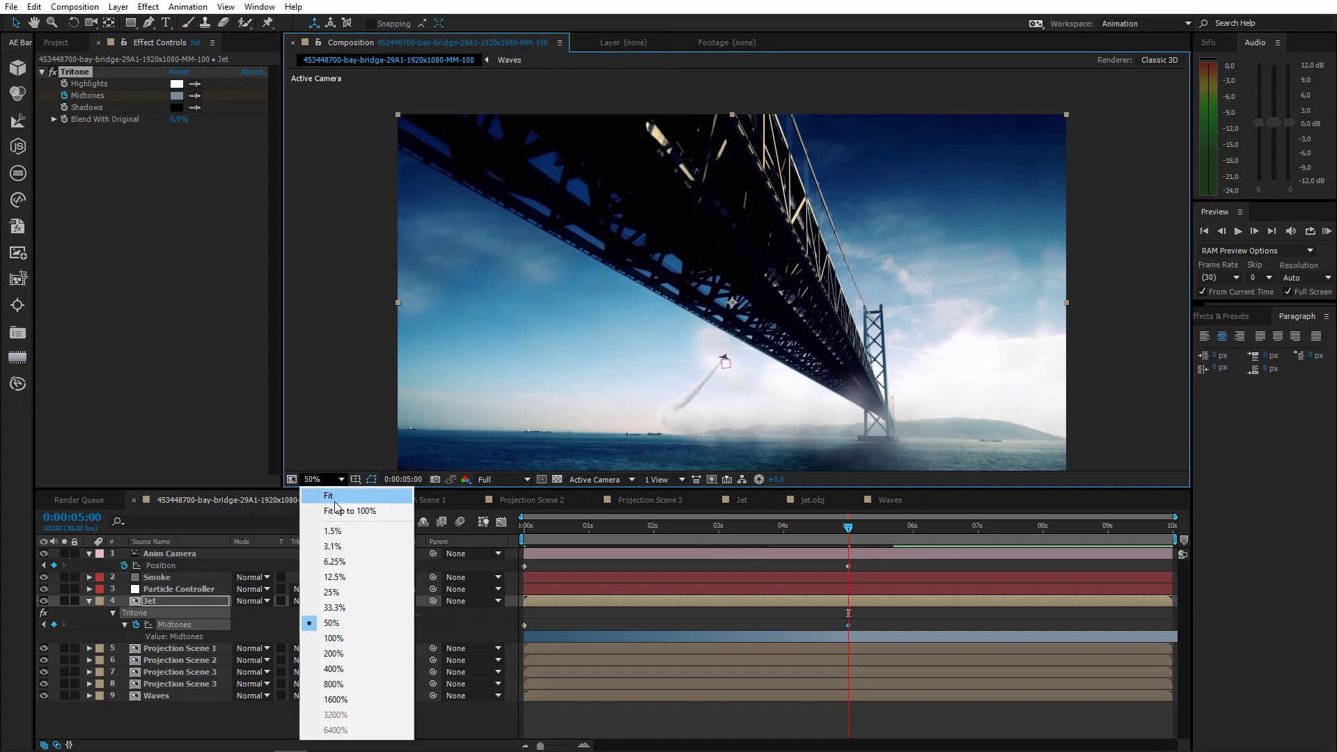
pyautogui.click(327, 505)
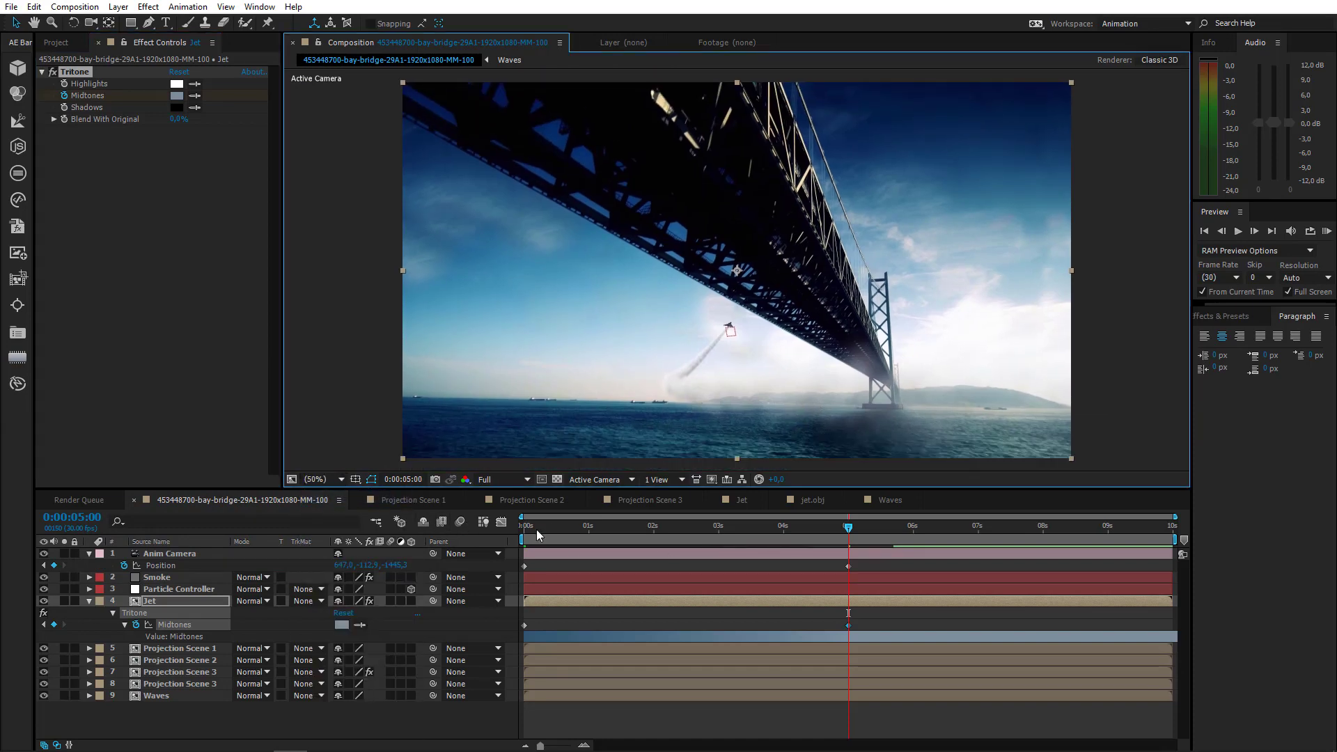
# Collapse the Jet layer and shift the Smoke and Particle Controller layers together so they start at 0:00:01:00
pyautogui.click(527, 531)
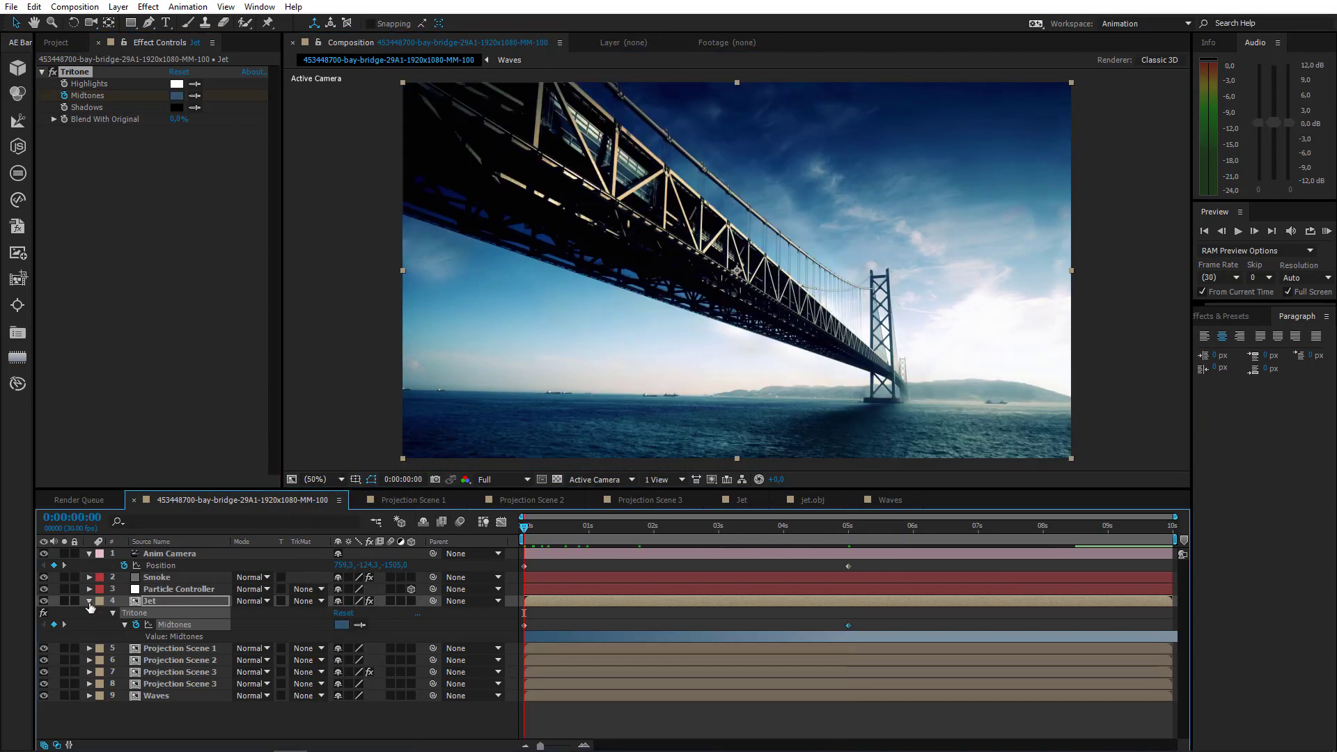
pyautogui.click(89, 600)
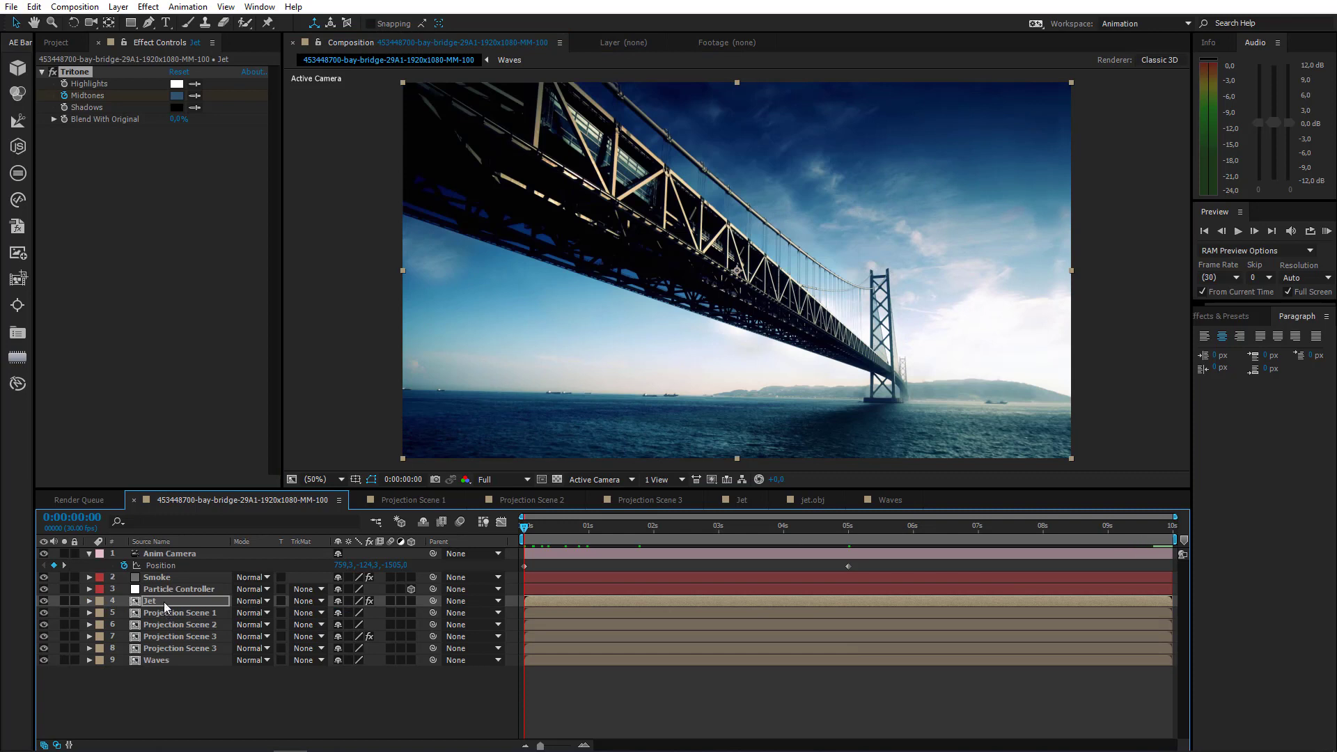
pyautogui.click(184, 554)
pyautogui.click(186, 576)
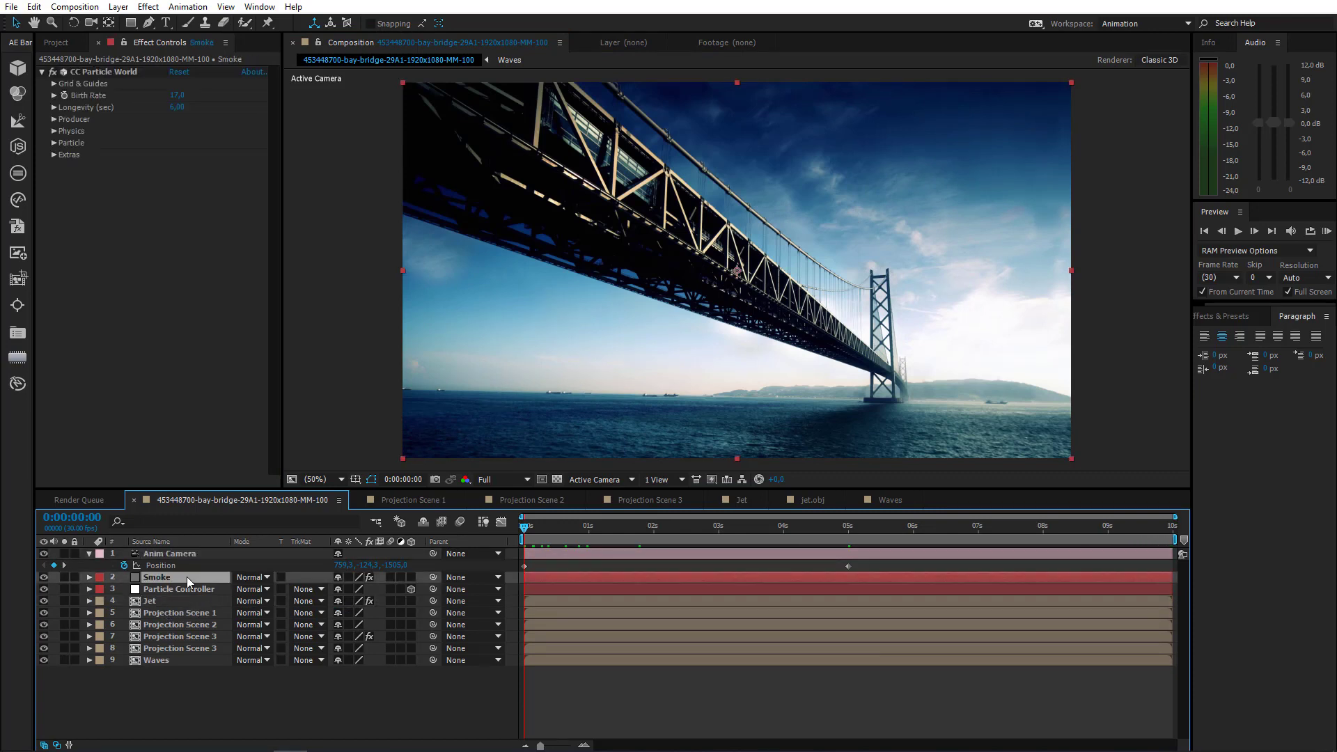
pyautogui.keyDown('shift'); pyautogui.click(182, 589); pyautogui.keyUp('shift')
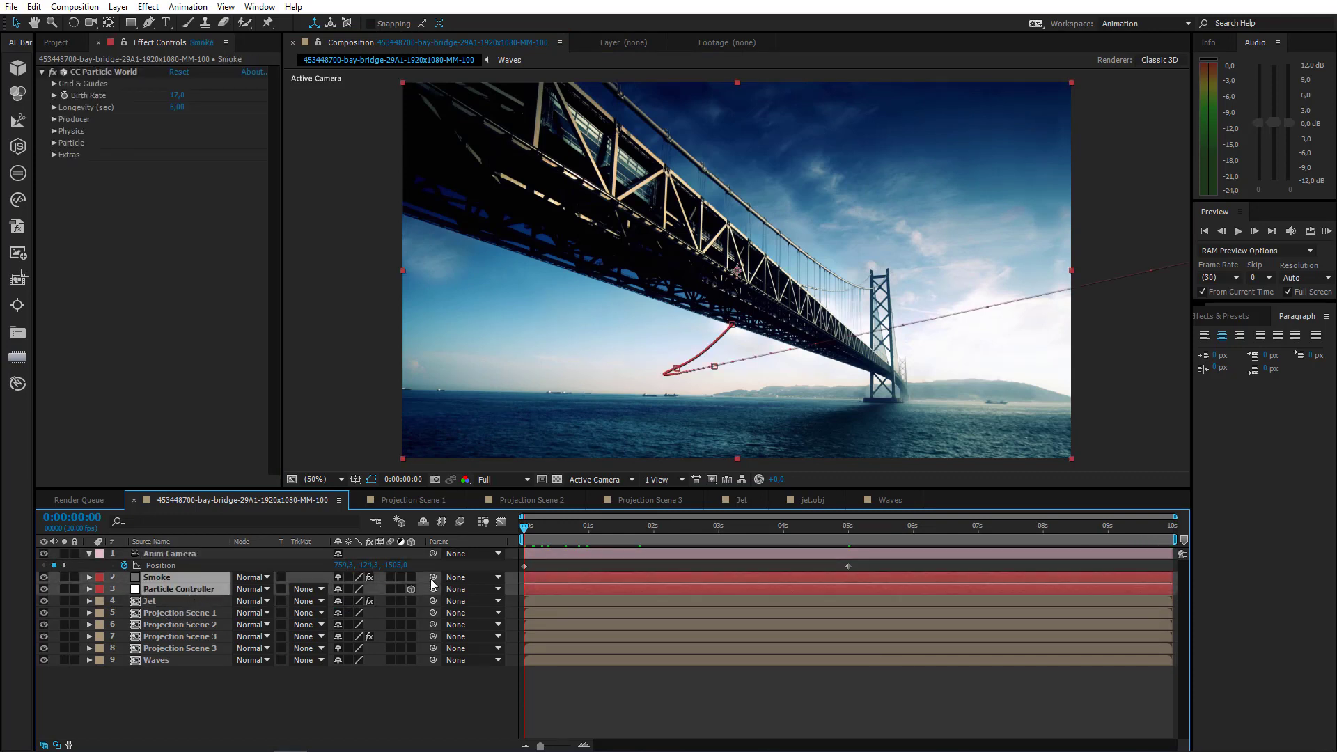
pyautogui.click(588, 530)
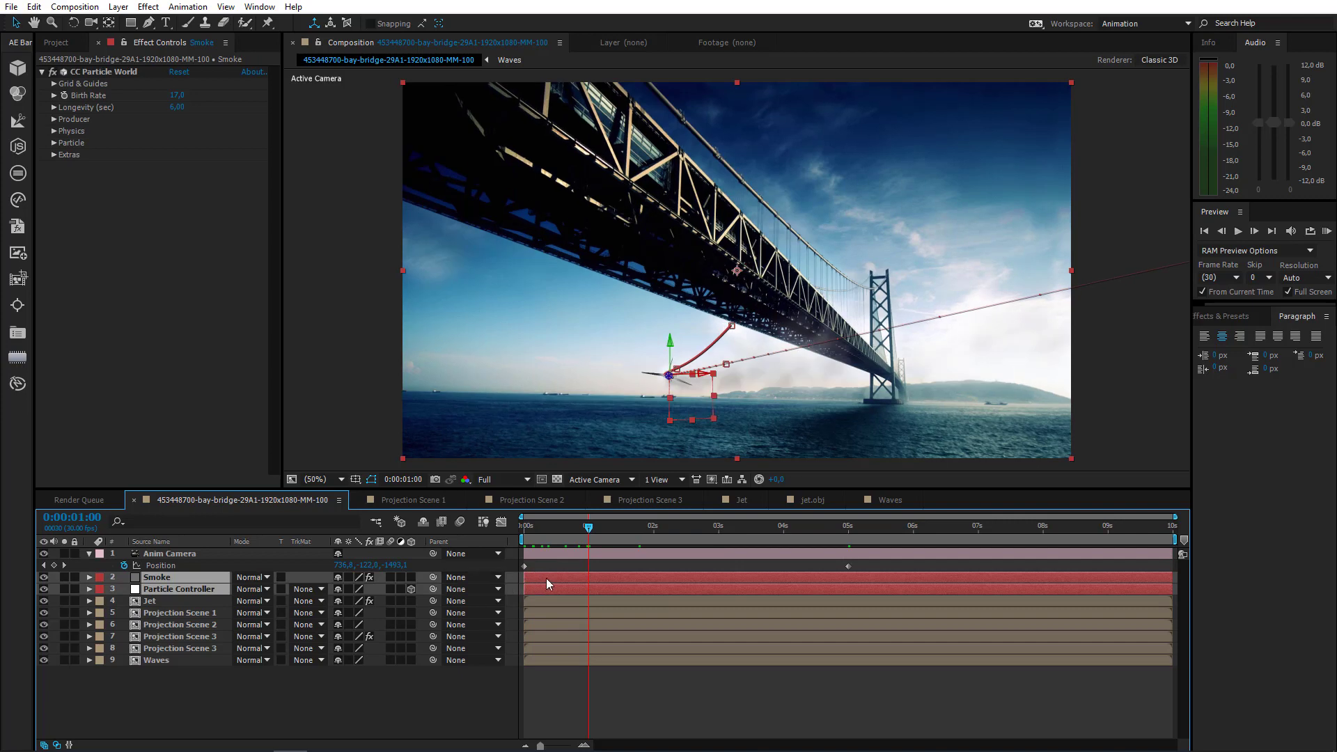
pyautogui.moveTo(546, 579); pyautogui.dragTo(601, 580)
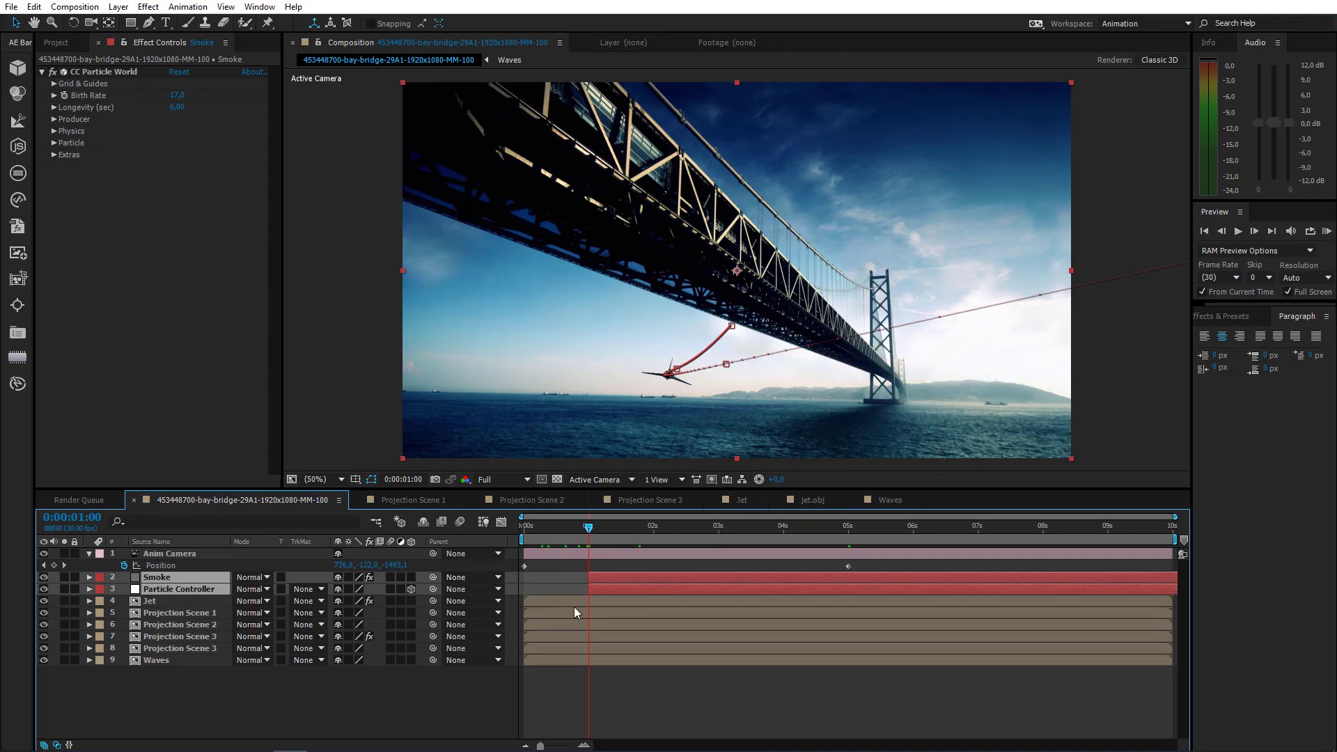
# In the Jet composition, shift all of Null 2's Position and rotation keyframes together to start at 0:00:01:00, and return to the main composition
pyautogui.doubleClick(163, 601)
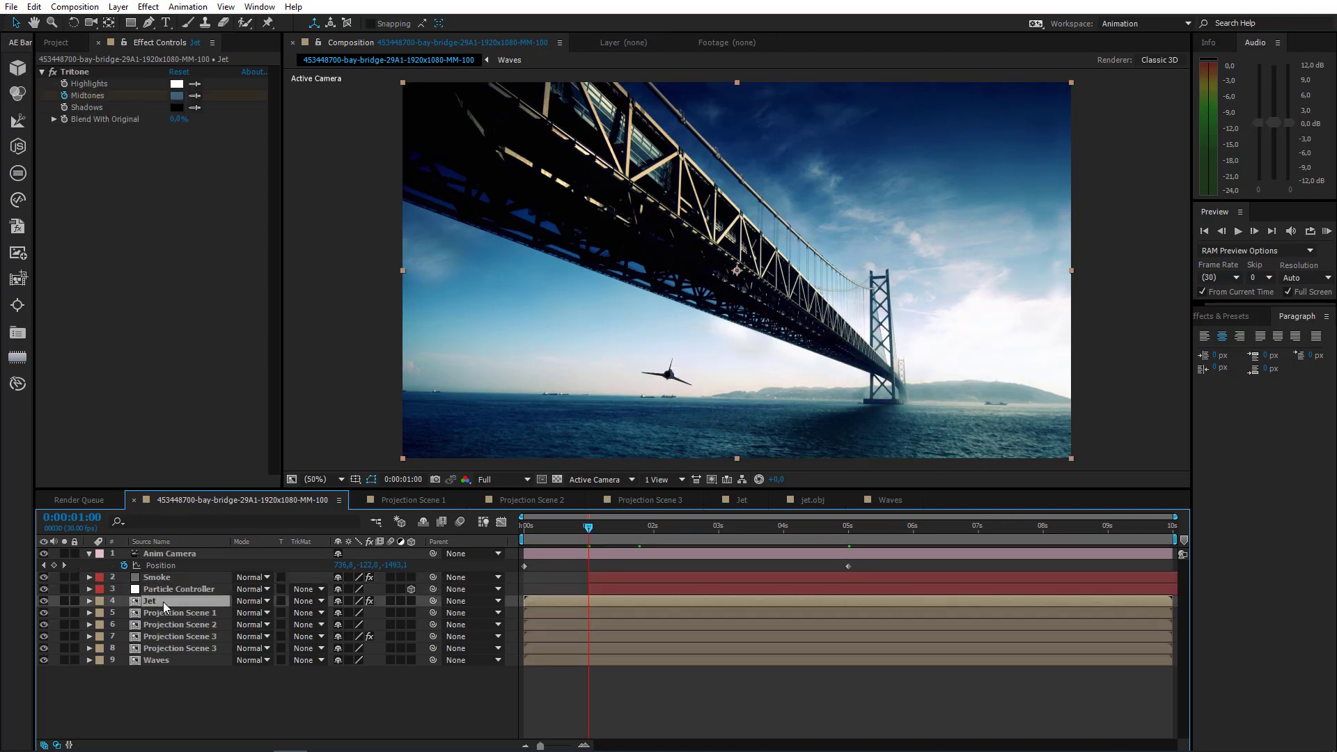
pyautogui.click(166, 554)
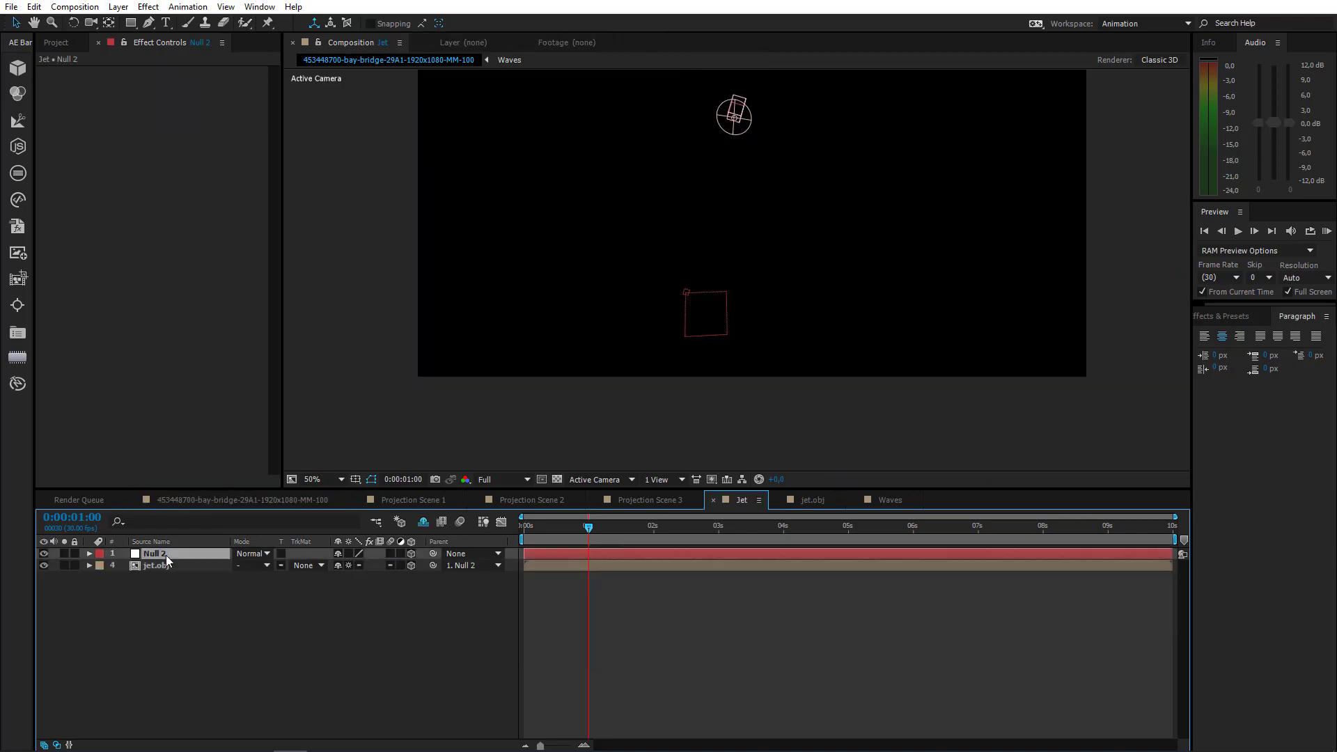
pyautogui.press('u')
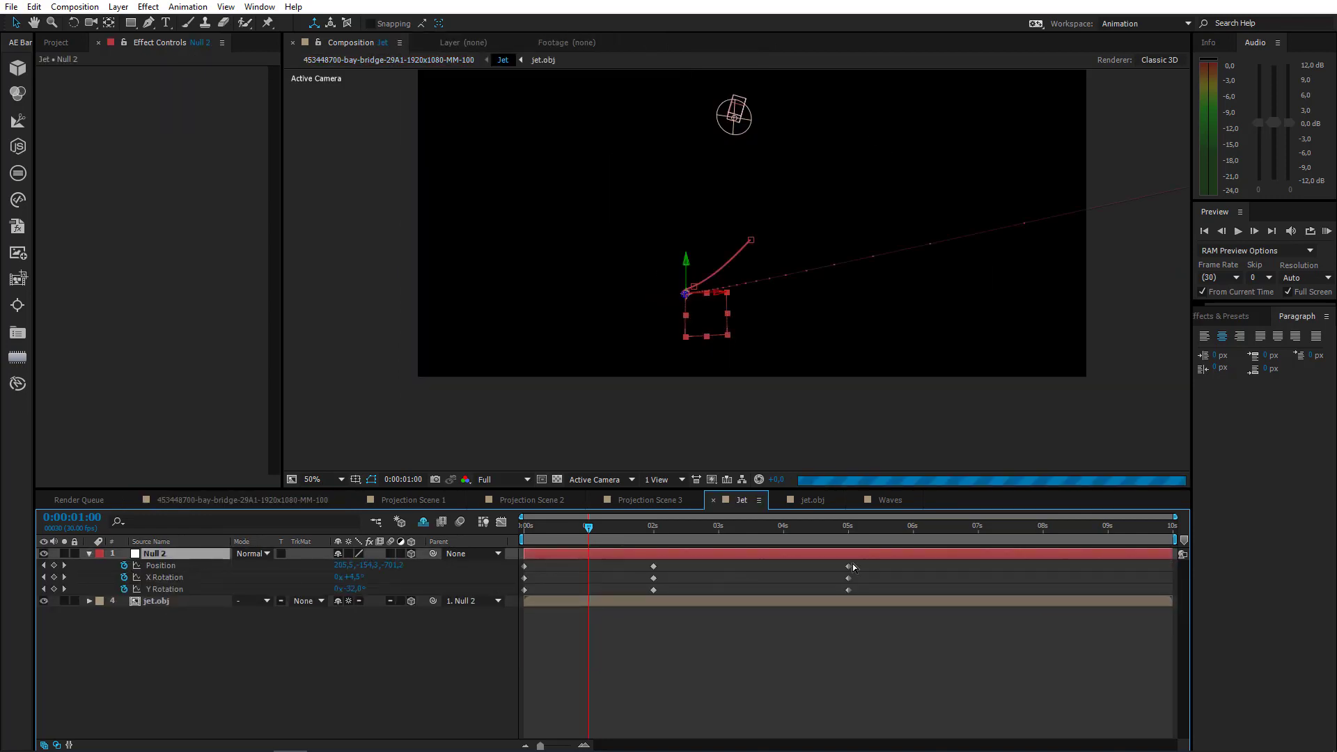
pyautogui.moveTo(865, 561); pyautogui.dragTo(589, 596)
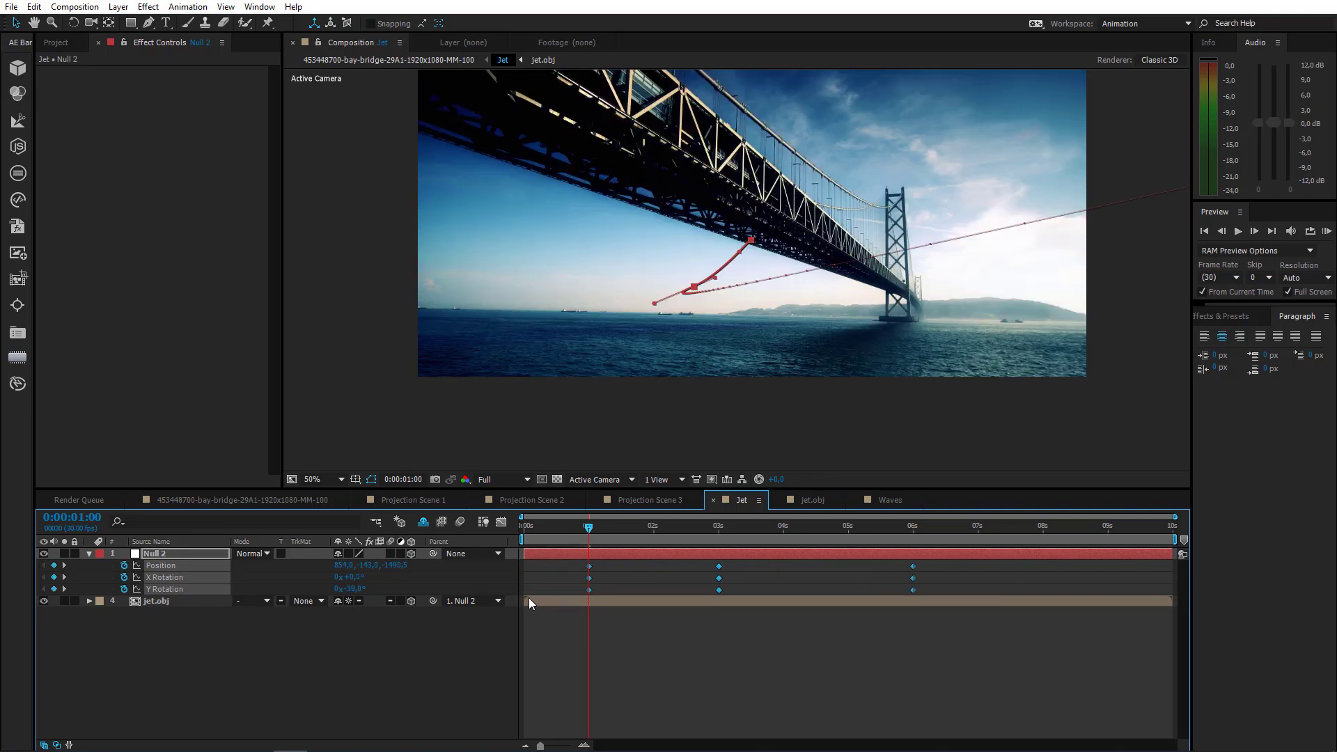
pyautogui.click(219, 500)
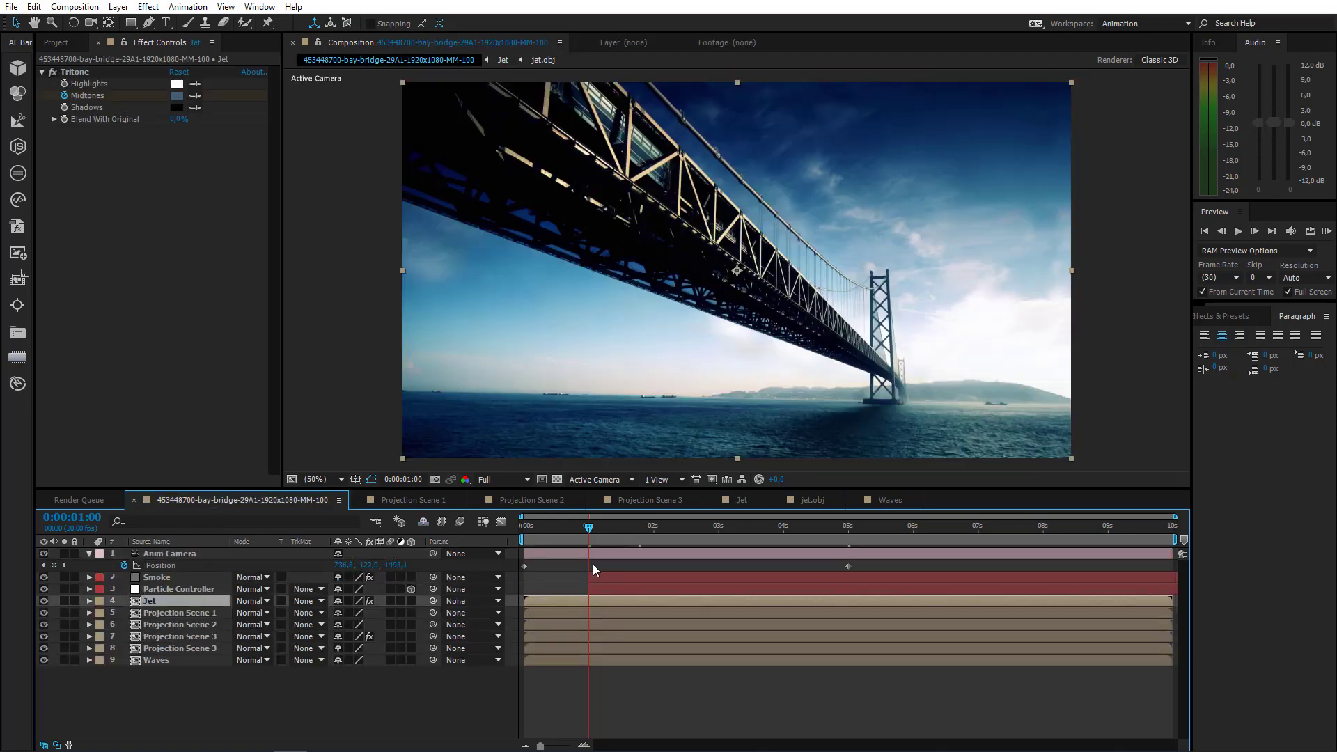
# At the composition start, create a white solid named camera controller above the Anim Camera layer and hide it
pyautogui.moveTo(547, 531); pyautogui.dragTo(427, 544)
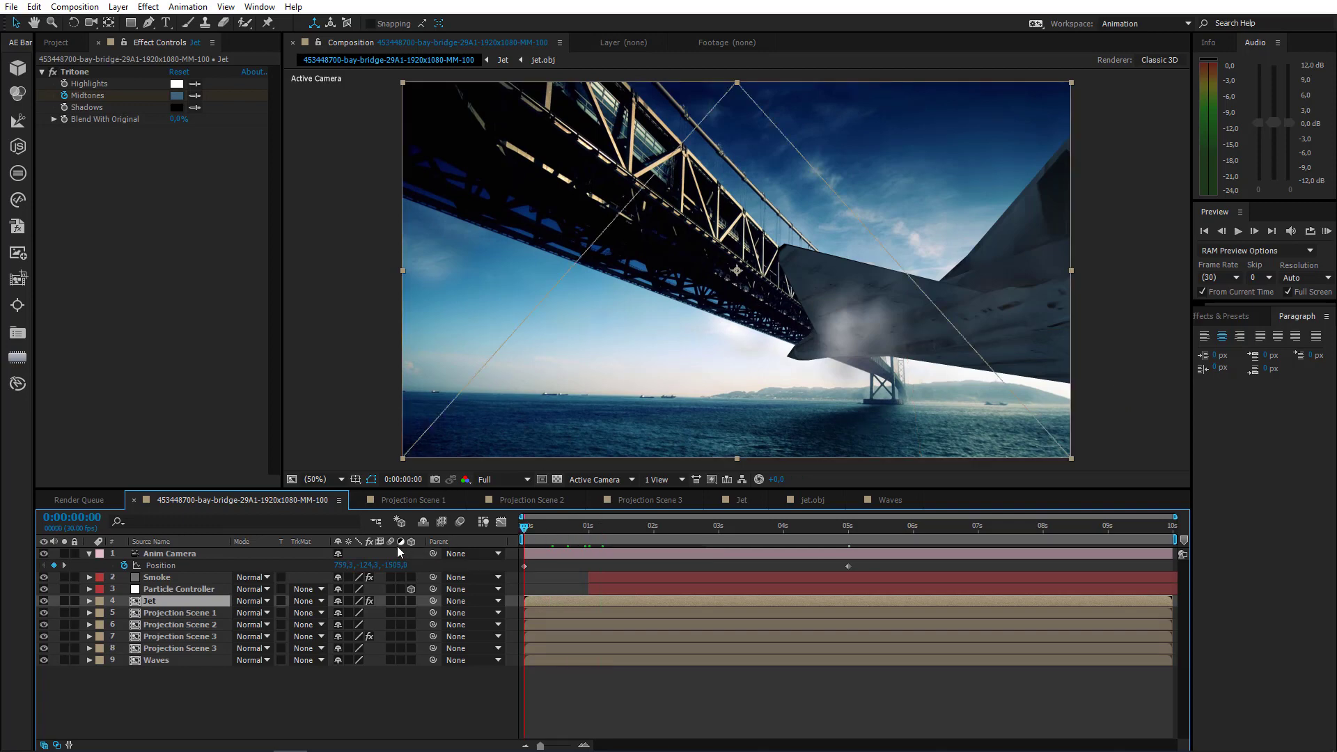
pyautogui.press('Home')
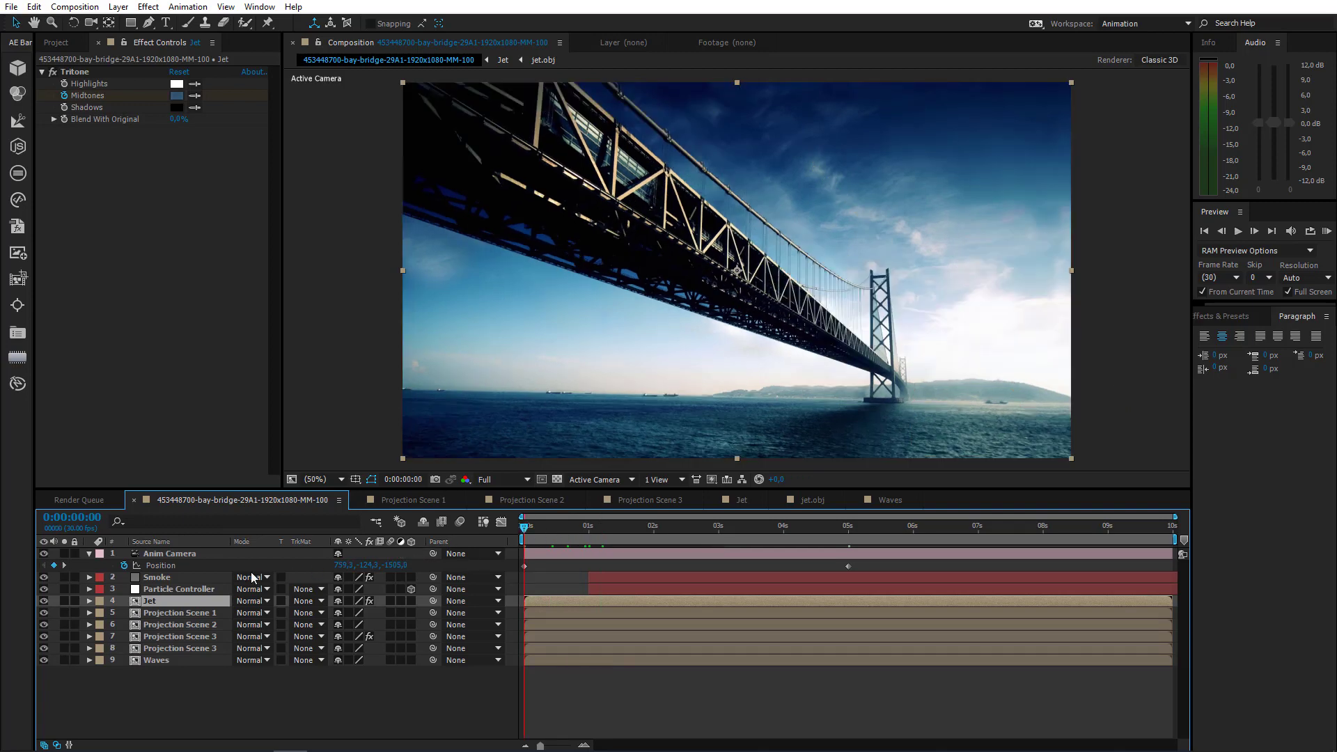
pyautogui.click(170, 555)
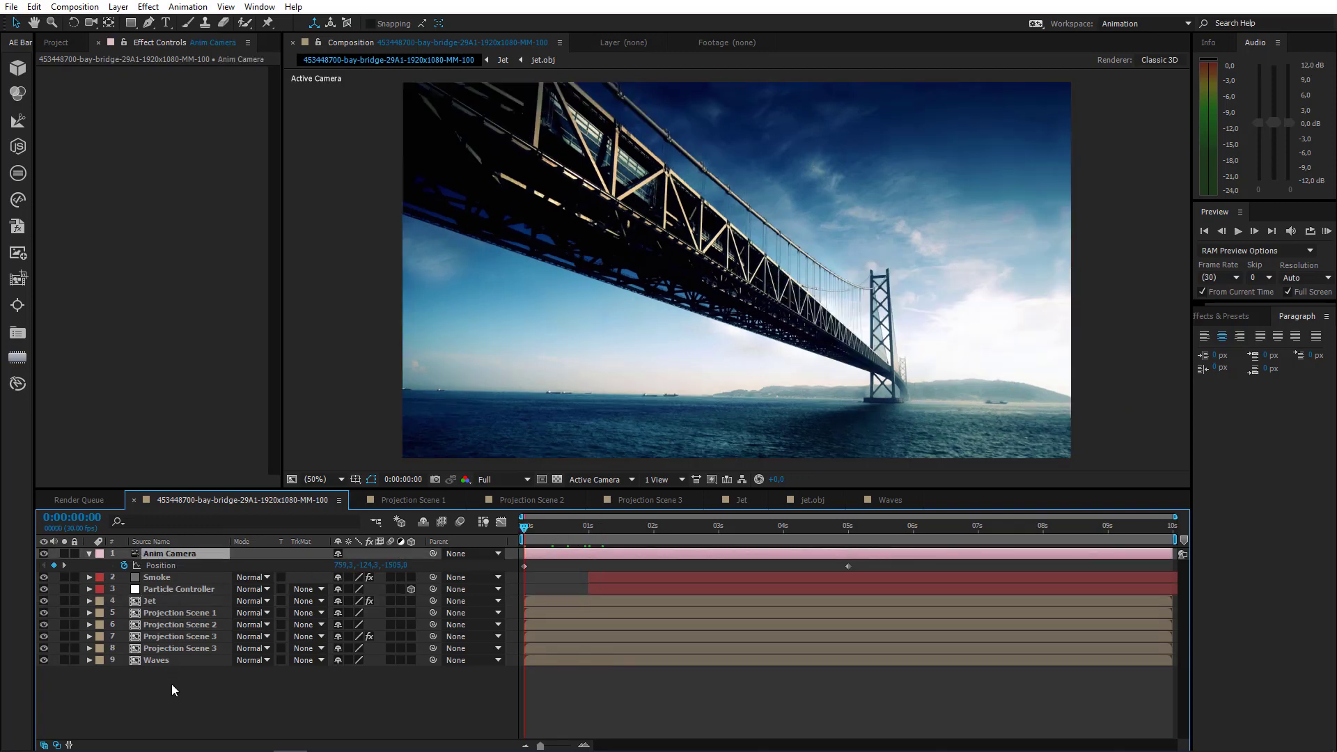
pyautogui.rightClick(172, 684)
pyautogui.moveTo(278, 537)
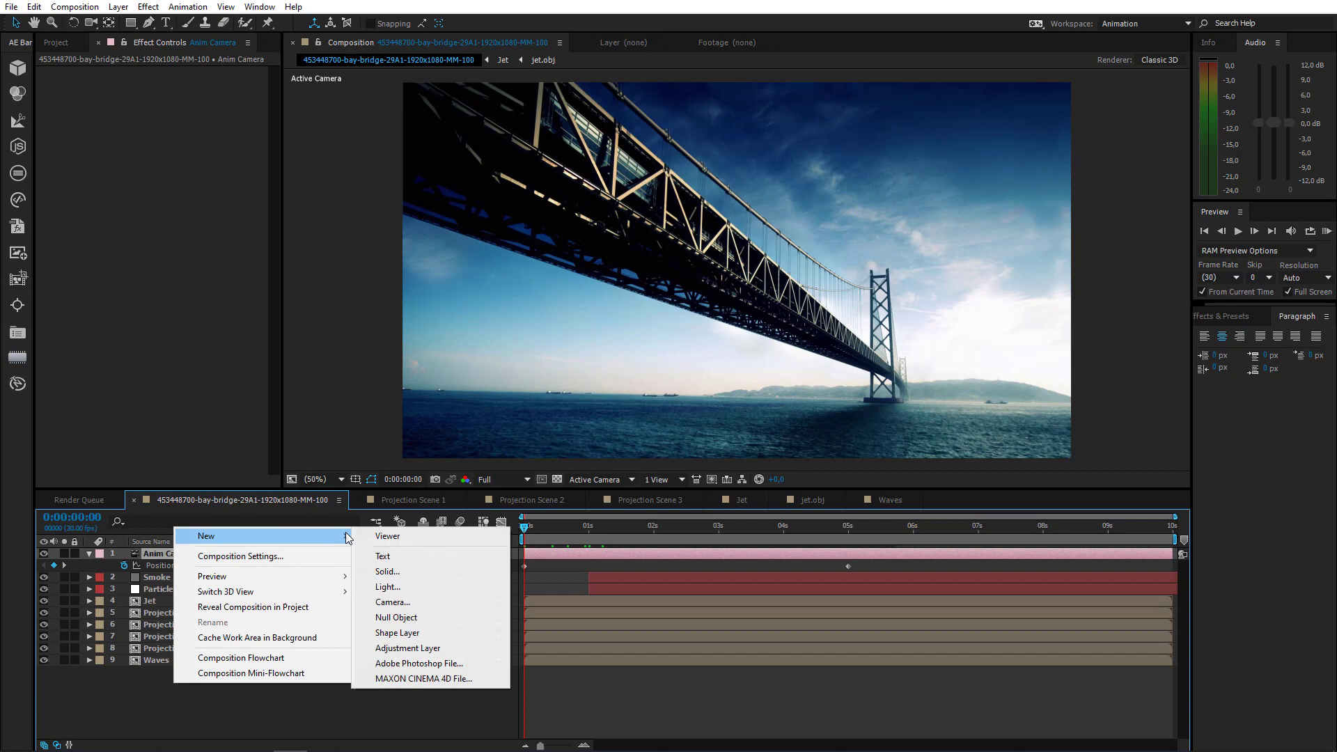
pyautogui.click(412, 571)
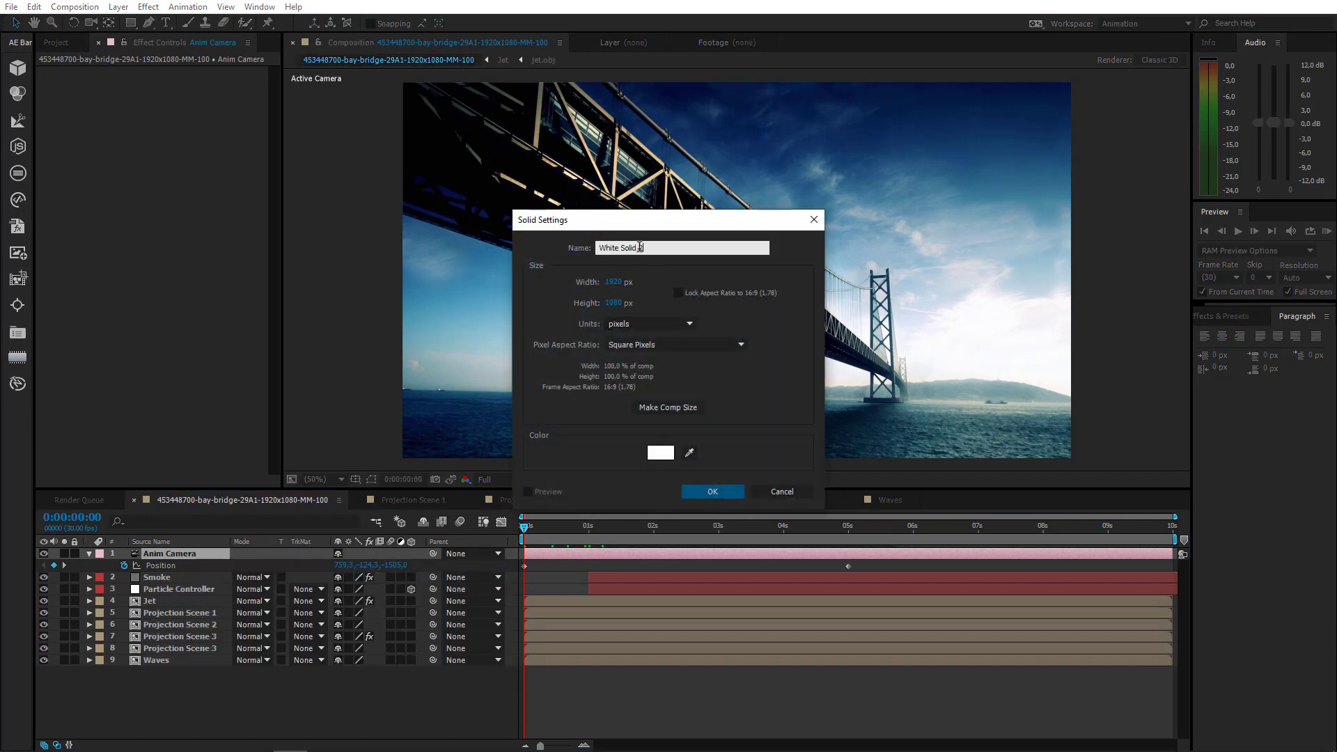
pyautogui.write('camera controller')
pyautogui.click(713, 492)
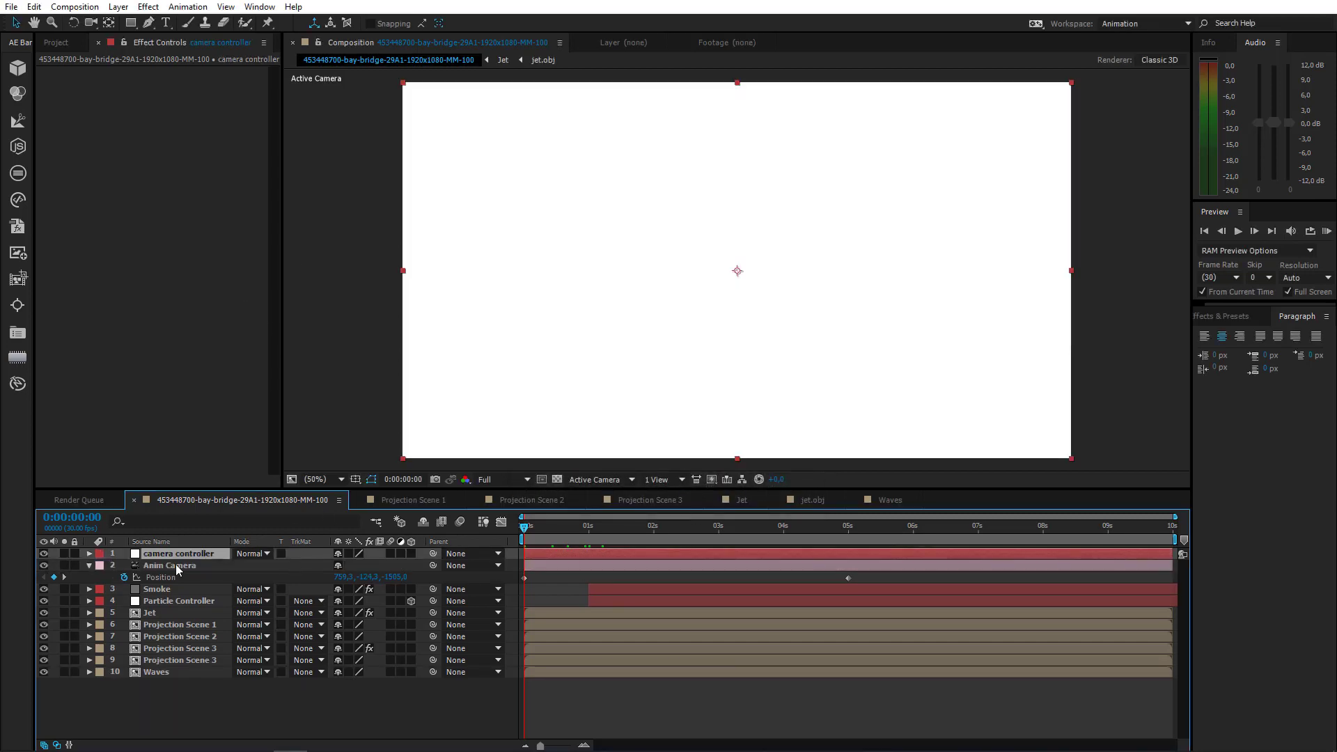
pyautogui.click(43, 554)
# Add a Point Control effect to the camera controller layer and set both Point values to 0
pyautogui.click(148, 6)
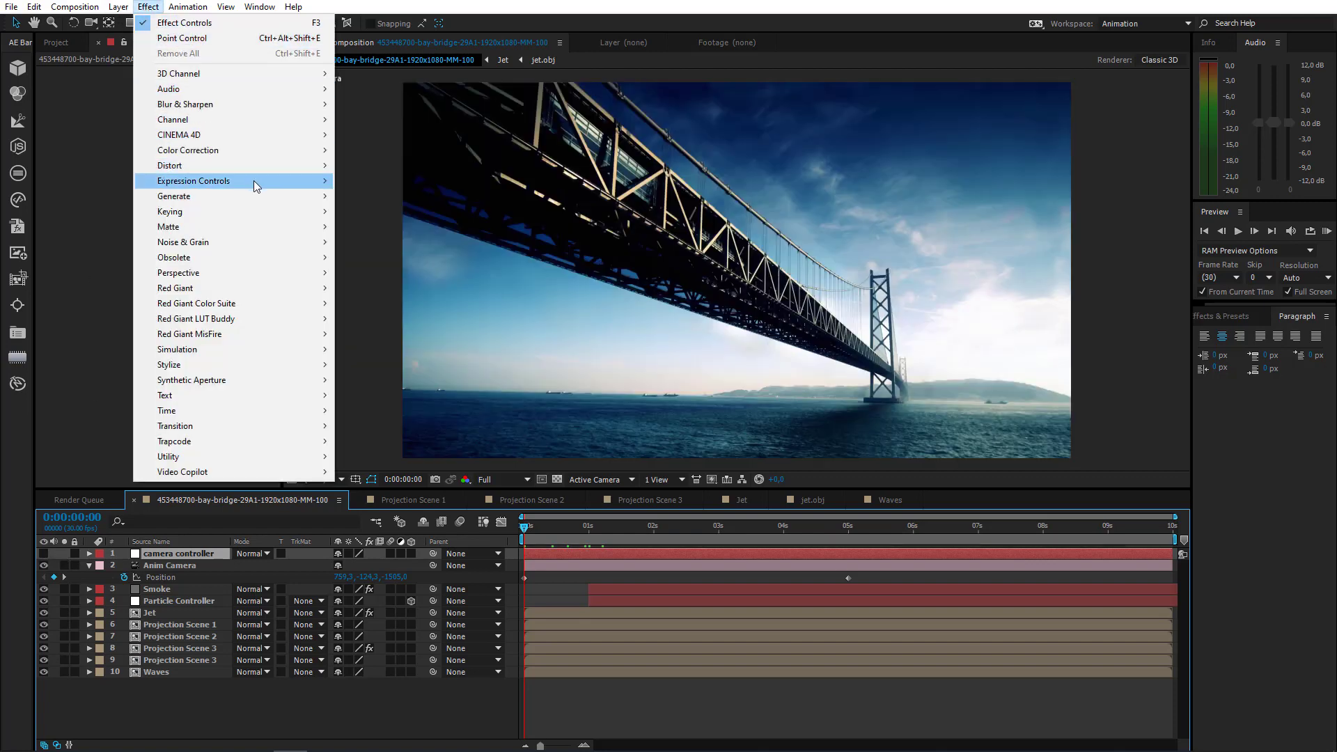
pyautogui.moveTo(278, 182)
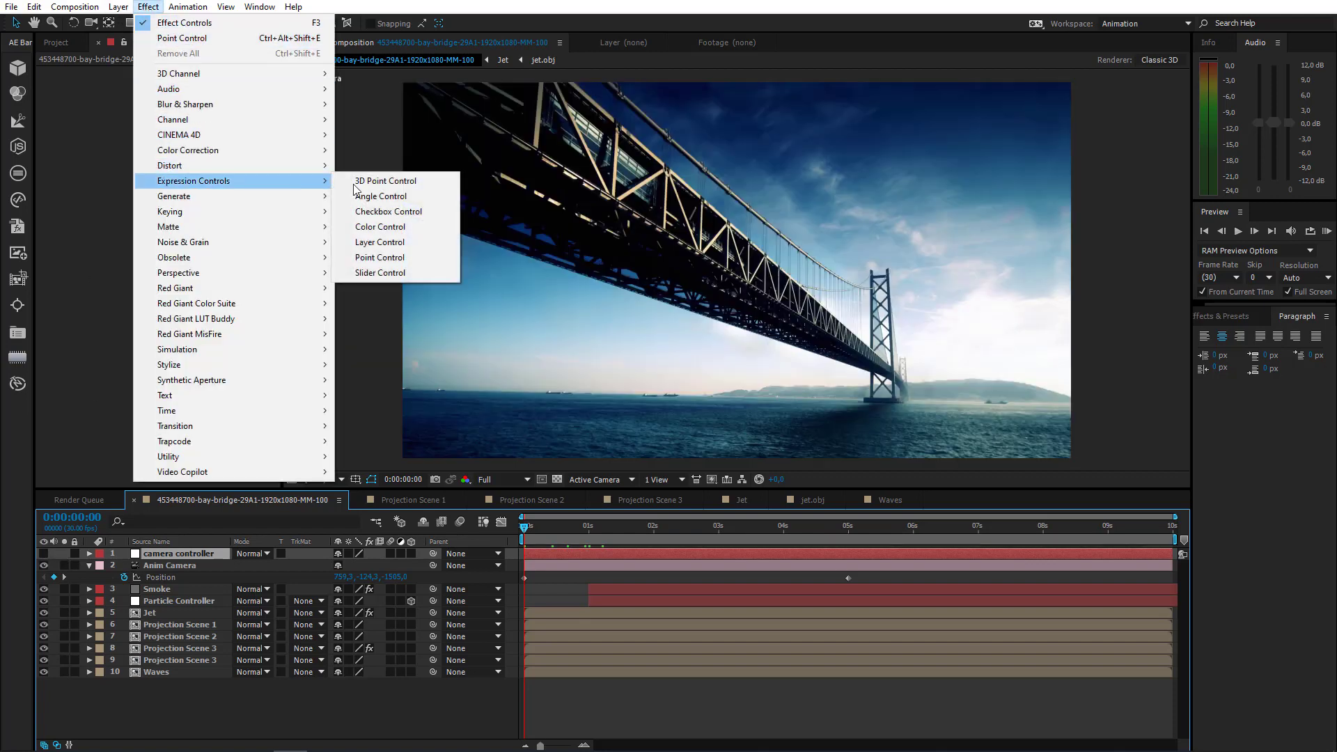
pyautogui.click(397, 257)
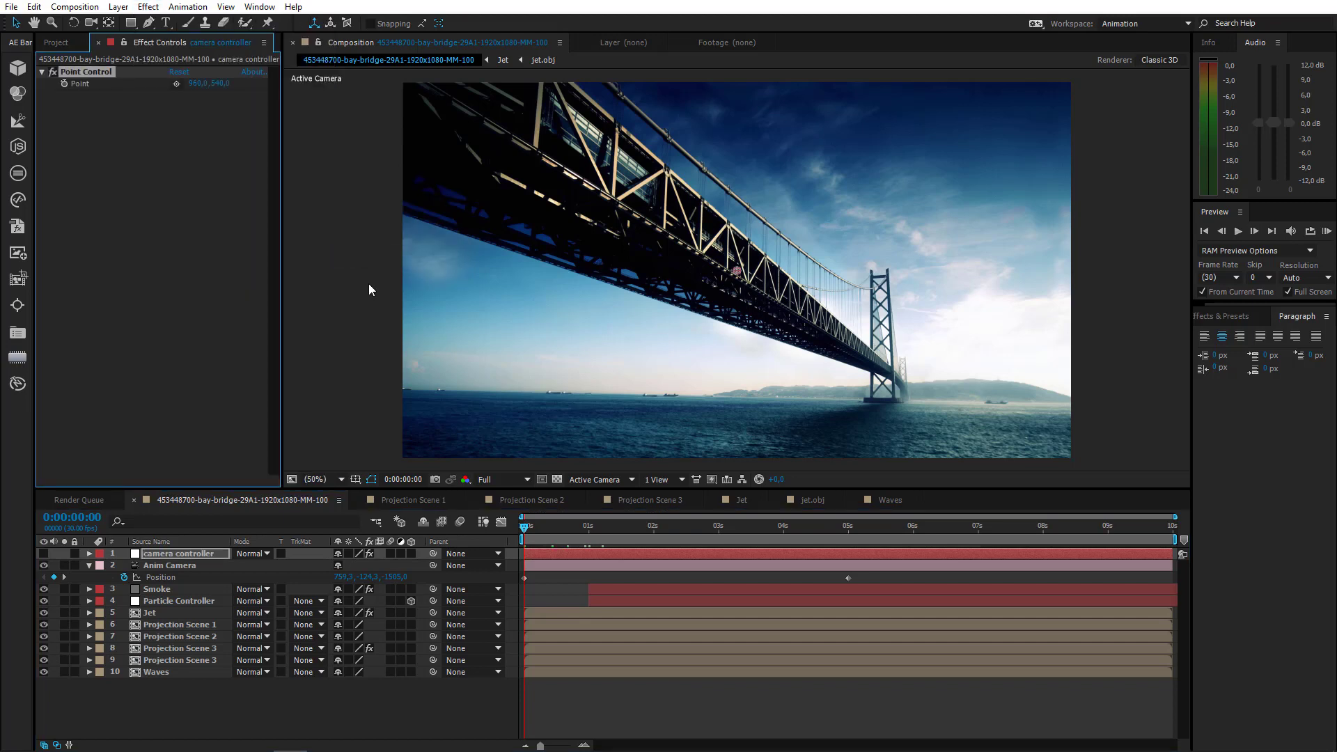
pyautogui.click(199, 85)
pyautogui.press('Return')
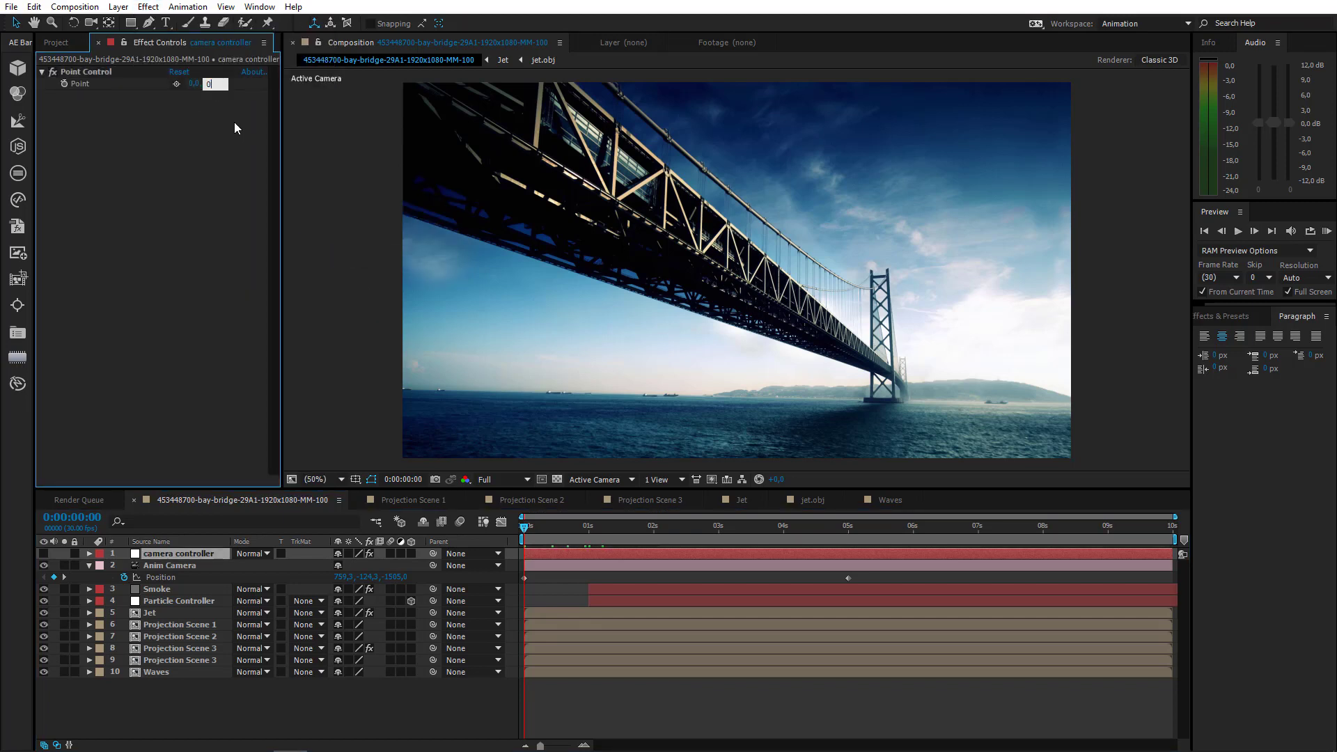
# Reveal the Anim Camera's rotation properties and enable an expression on Orientation
pyautogui.click(188, 566)
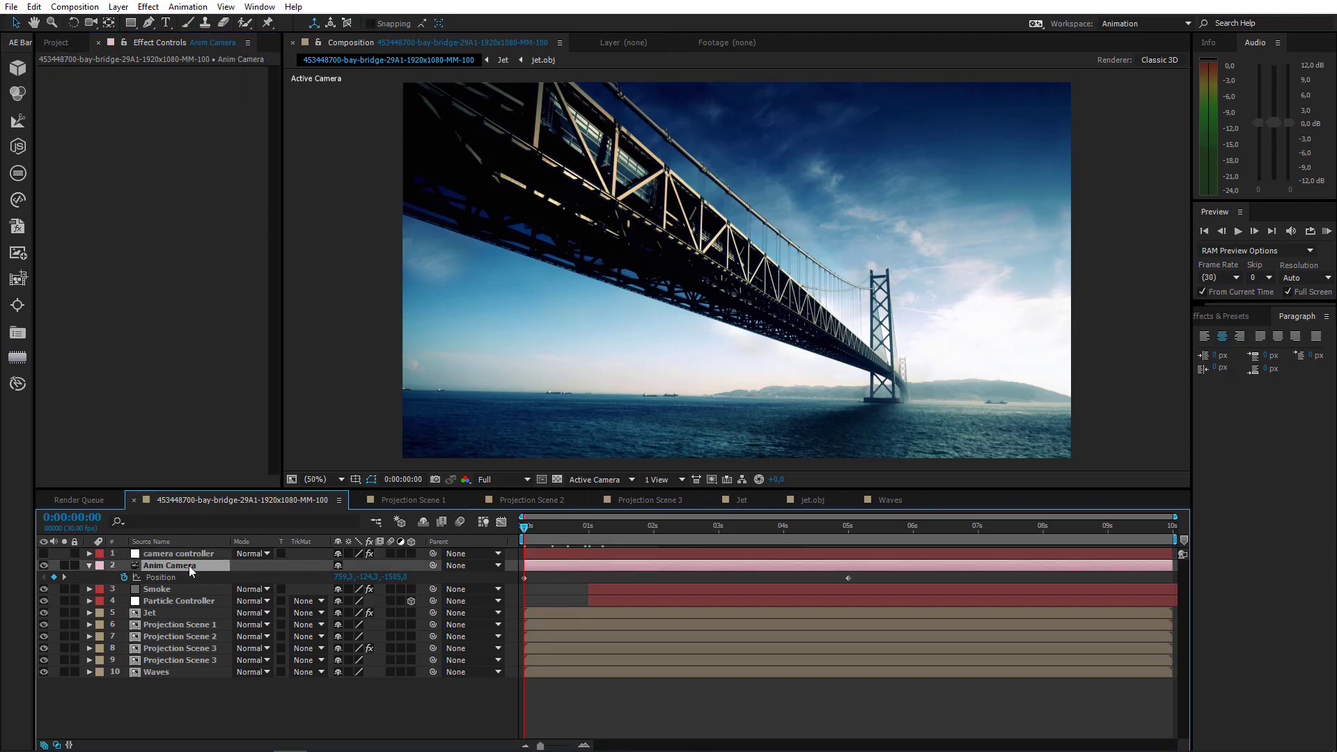
pyautogui.press('r')
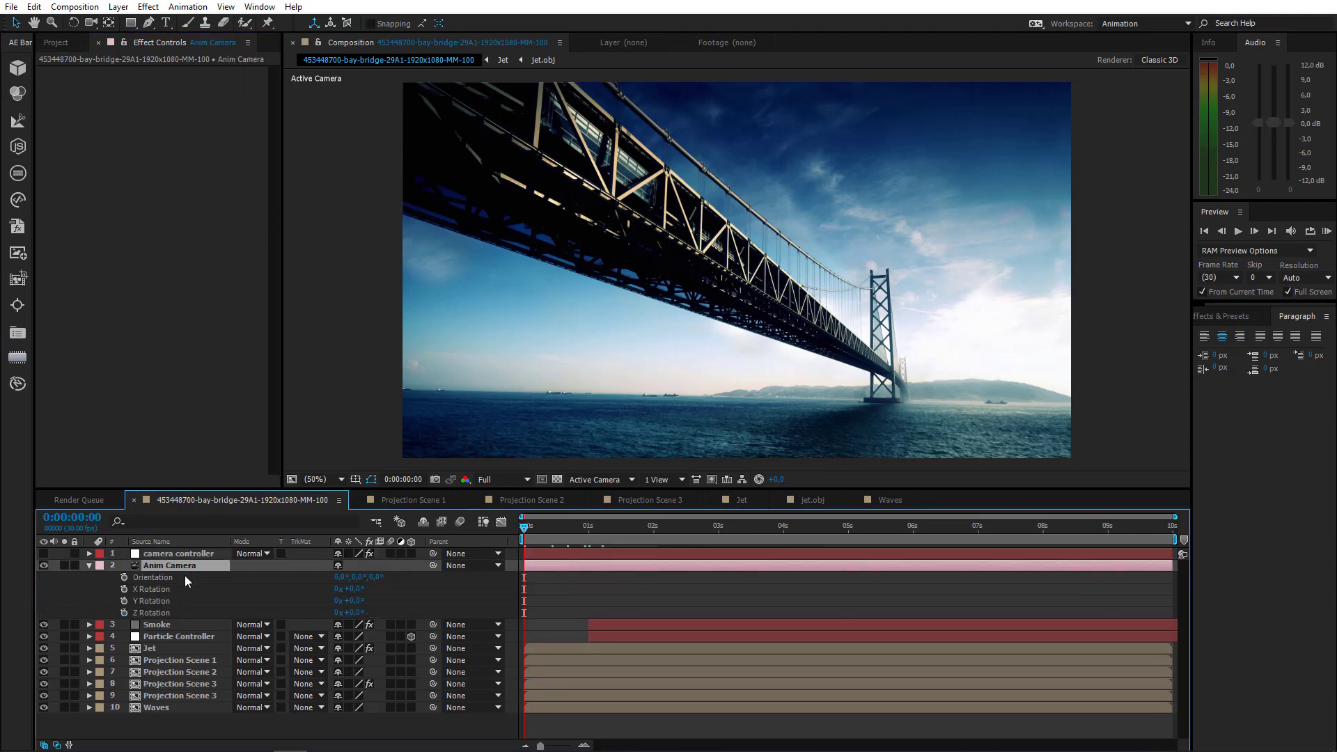
pyautogui.keyDown('alt'); pyautogui.click(125, 578); pyautogui.keyUp('alt')
# Switch to the The bridge folder in File Explorer, open the Expression text file, copy its whole expression, and close the file
pyautogui.hotkey('alt', 'Tab')
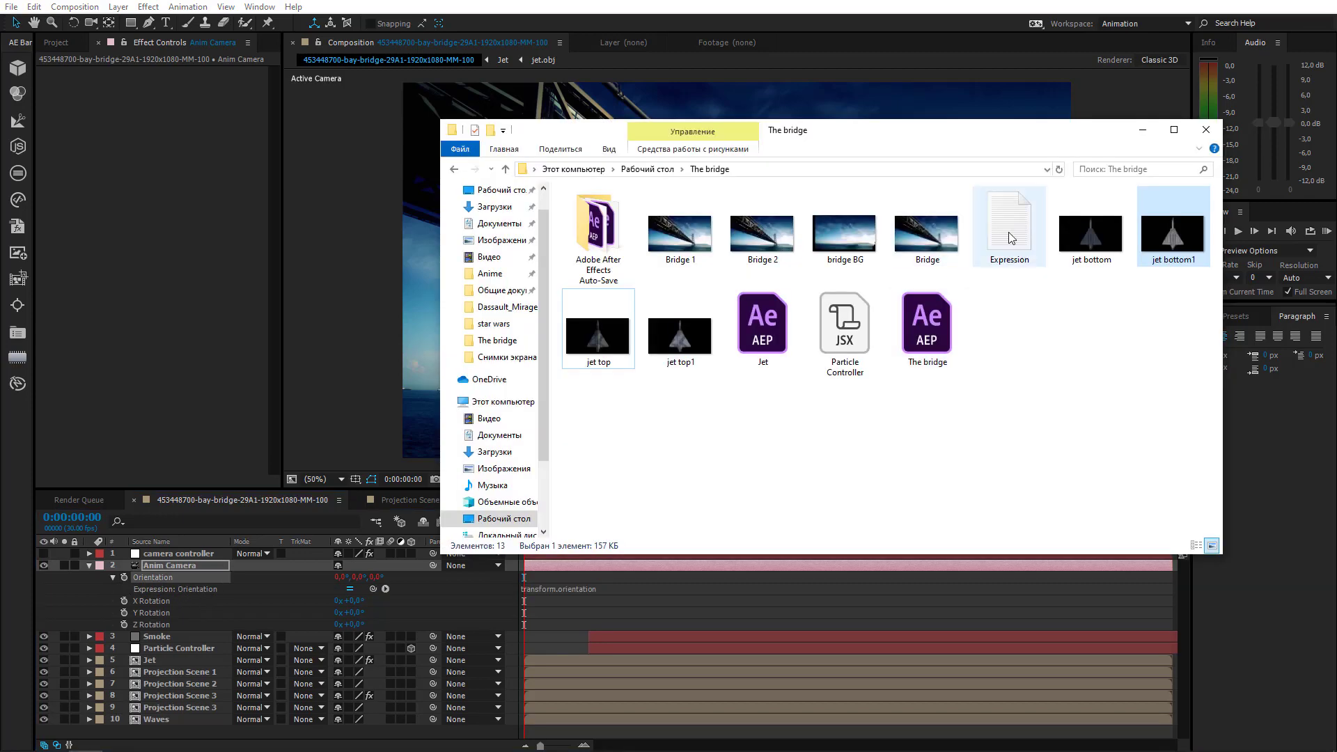
pyautogui.click(1010, 237)
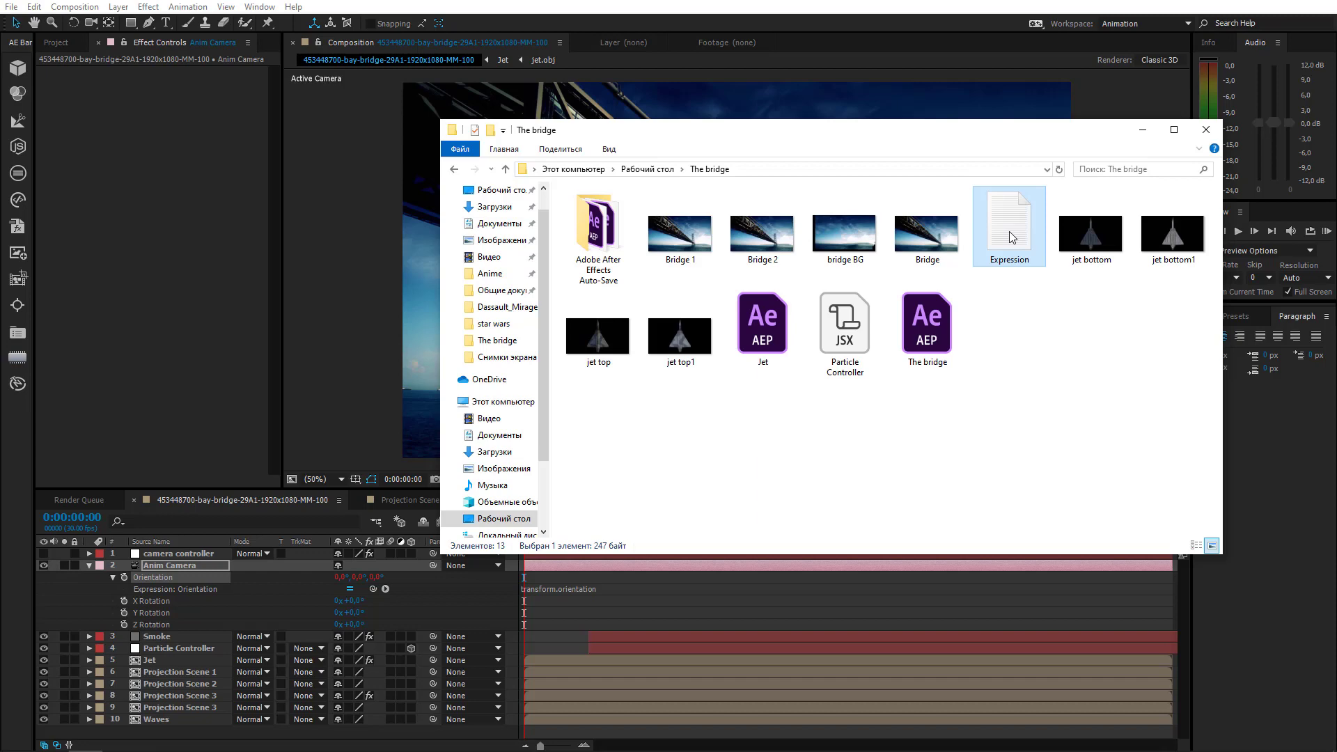
pyautogui.doubleClick(1009, 231)
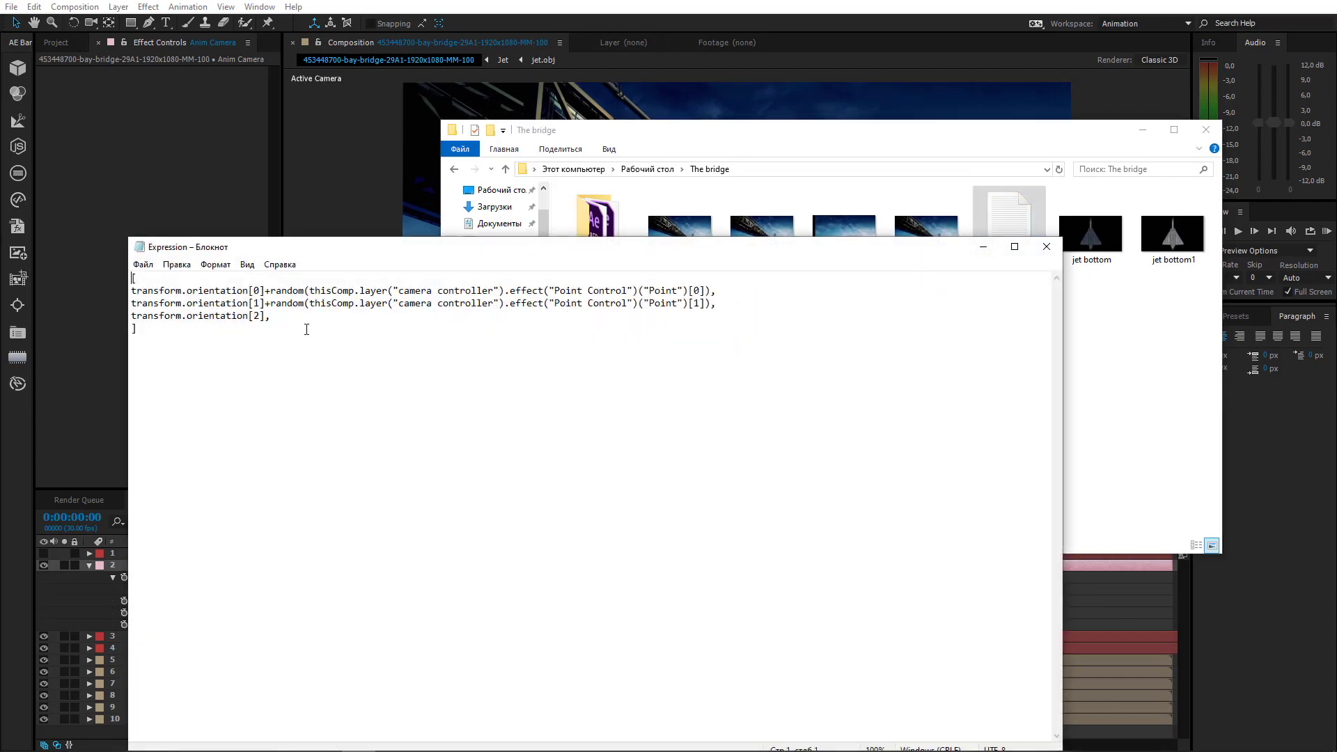
pyautogui.moveTo(186, 335); pyautogui.dragTo(153, 212)
pyautogui.hotkey('ctrl', 'c')
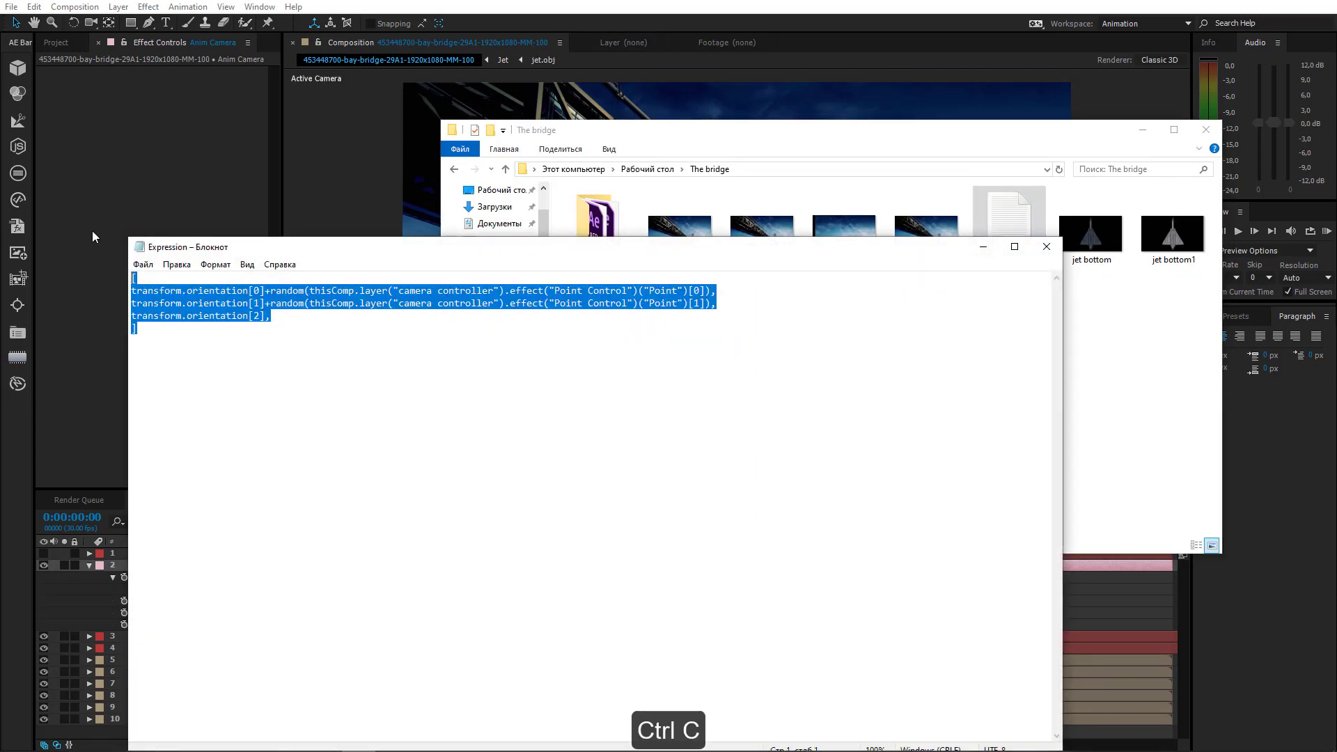
pyautogui.click(1046, 247)
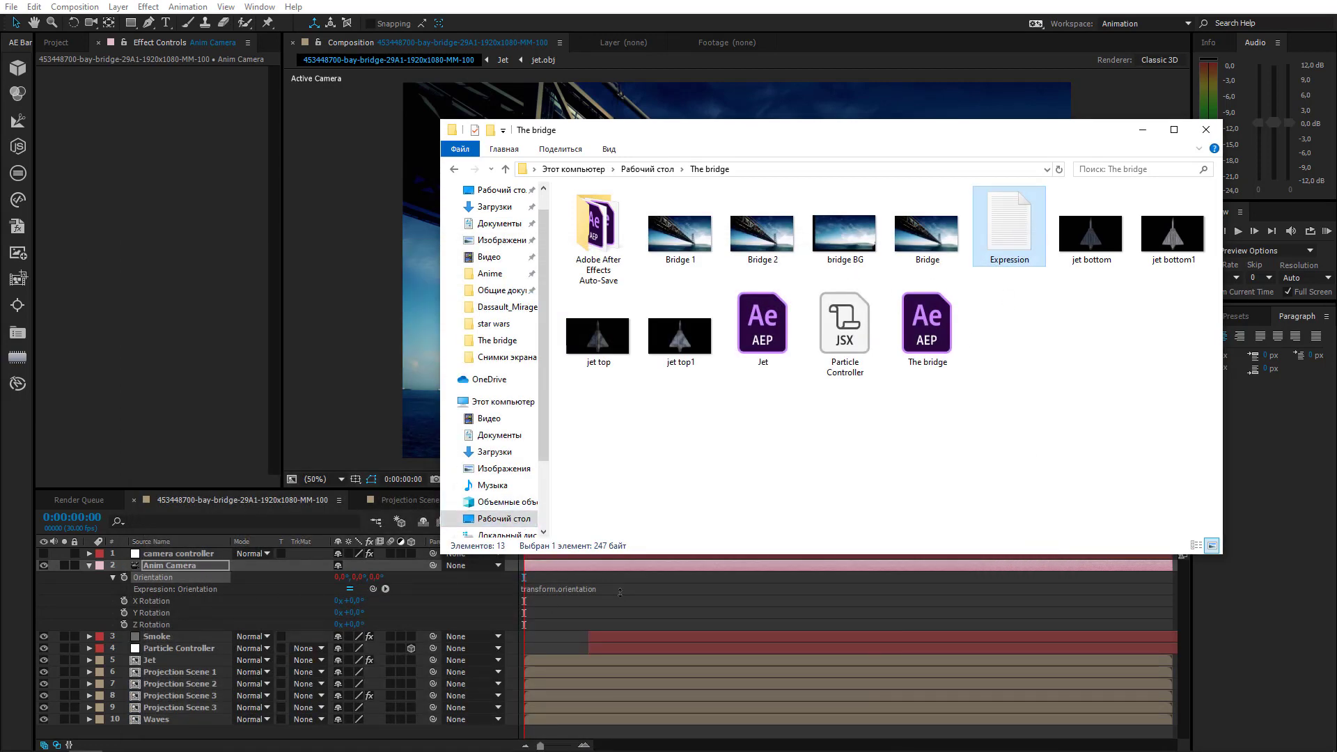
# Replace the Anim Camera's Orientation expression with the copied random Point Control expression, apply it, and collapse the layer
pyautogui.click(573, 592)
pyautogui.click(564, 589)
pyautogui.hotkey('ctrl', 'v')
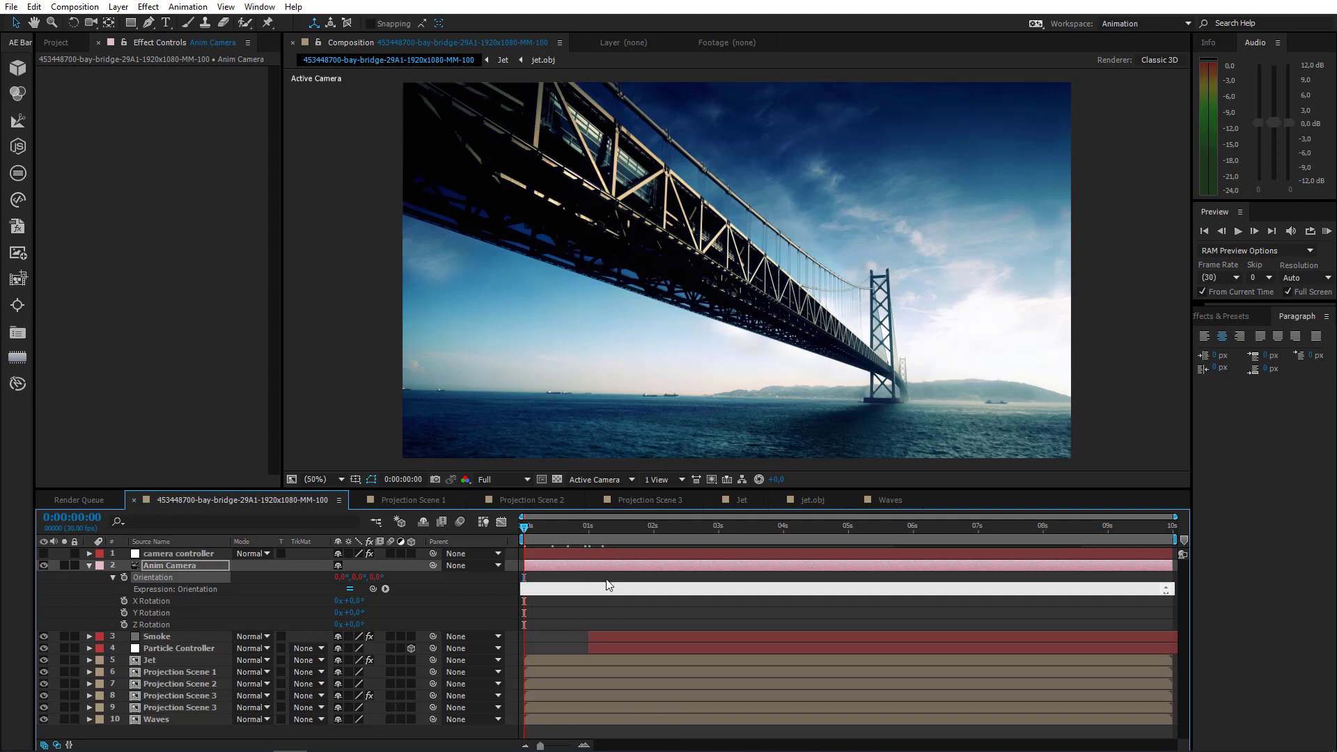
pyautogui.click(608, 579)
pyautogui.click(180, 565)
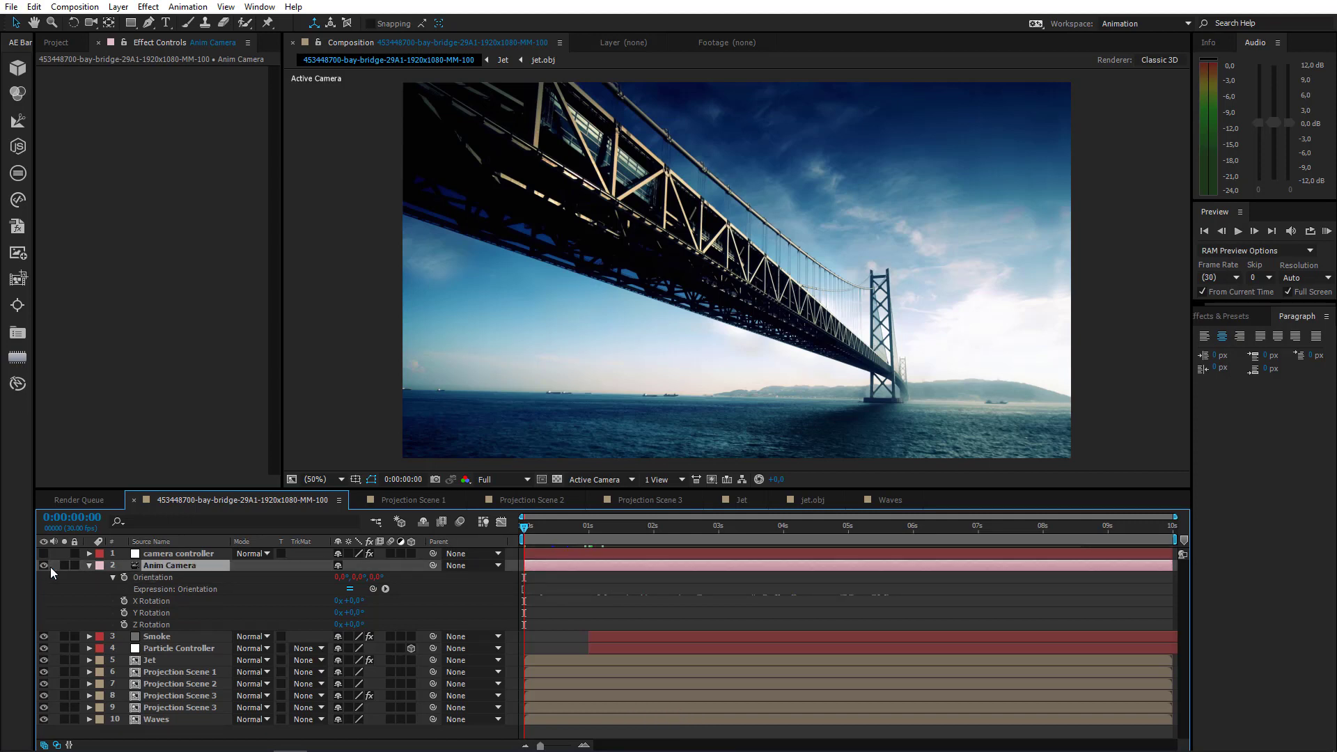
pyautogui.click(89, 566)
# At 0:00:00:19, start keyframing the camera controller's Point Control Point value
pyautogui.click(186, 557)
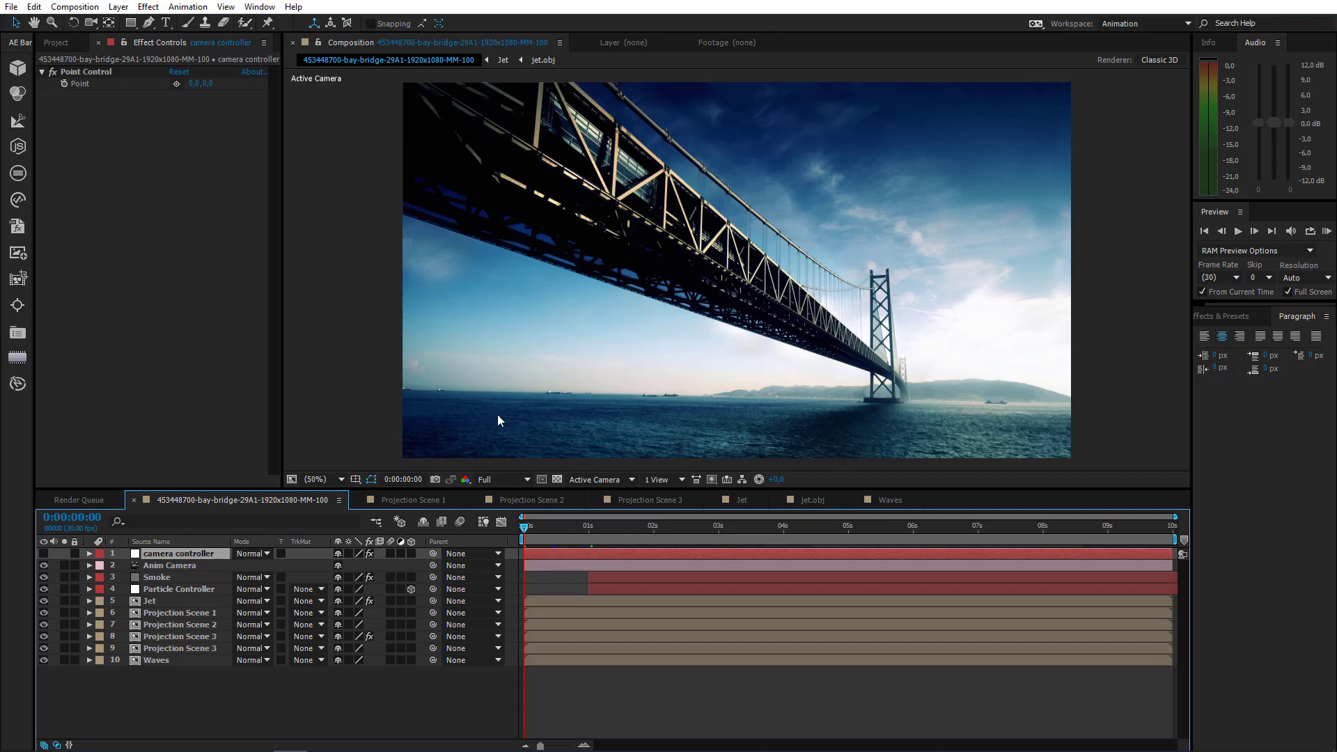
pyautogui.click(564, 524)
pyautogui.moveTo(565, 524); pyautogui.dragTo(565, 525)
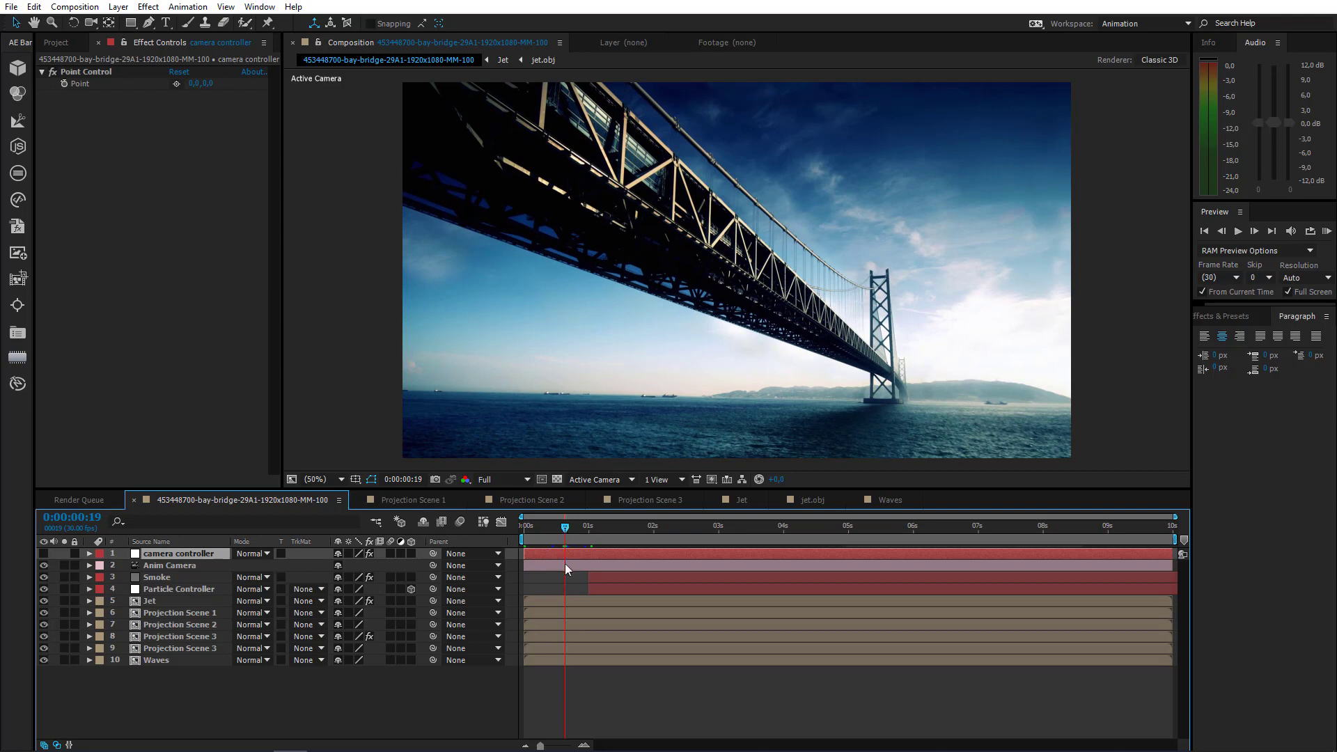
pyautogui.click(64, 85)
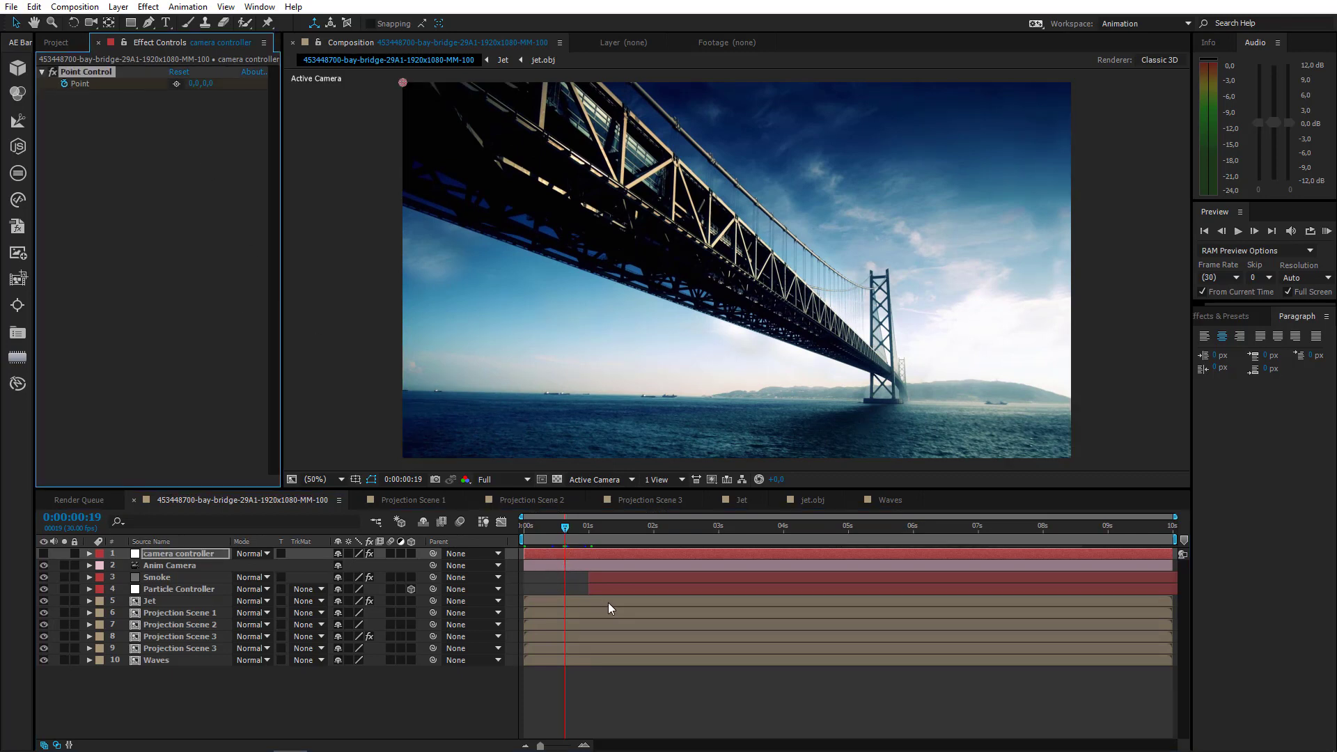
# At 0:00:01:01, reveal the camera controller's keyframes and set both Point values to 0,8
pyautogui.click(591, 532)
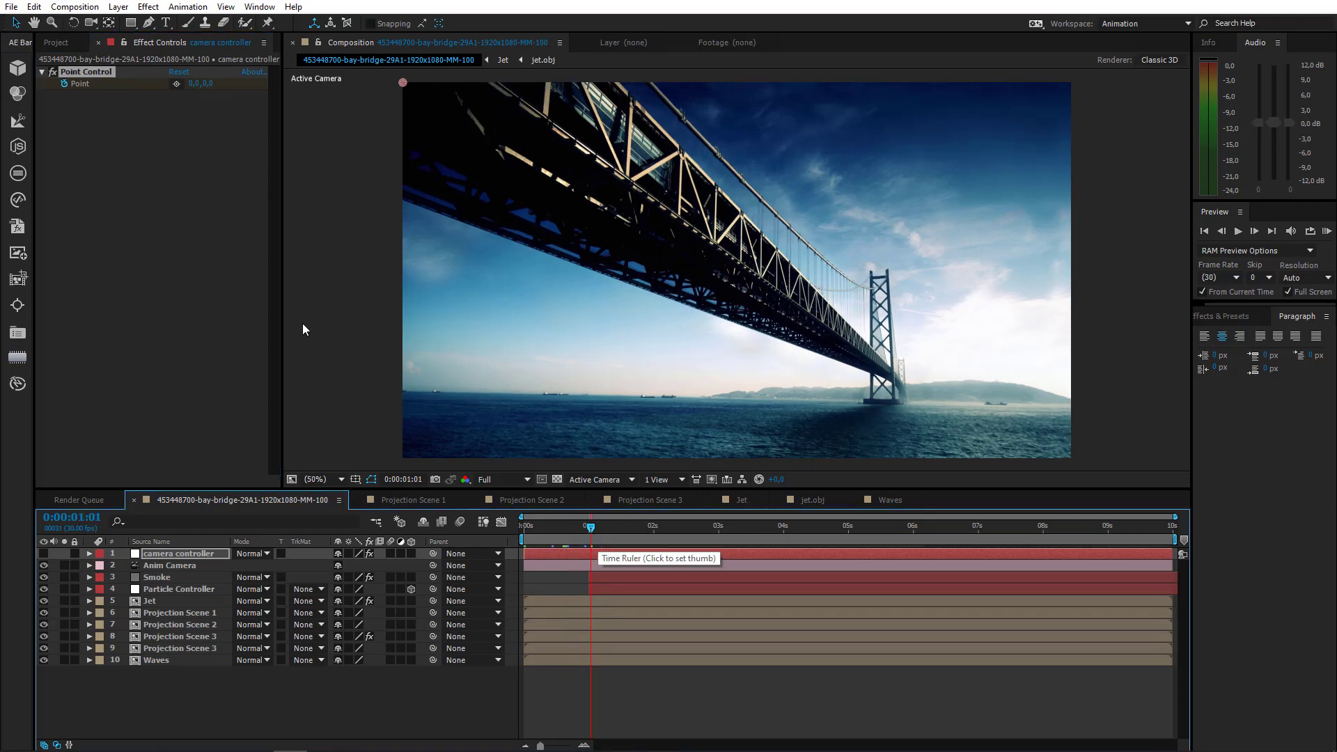
pyautogui.press('u')
pyautogui.click(193, 85)
pyautogui.write('0')
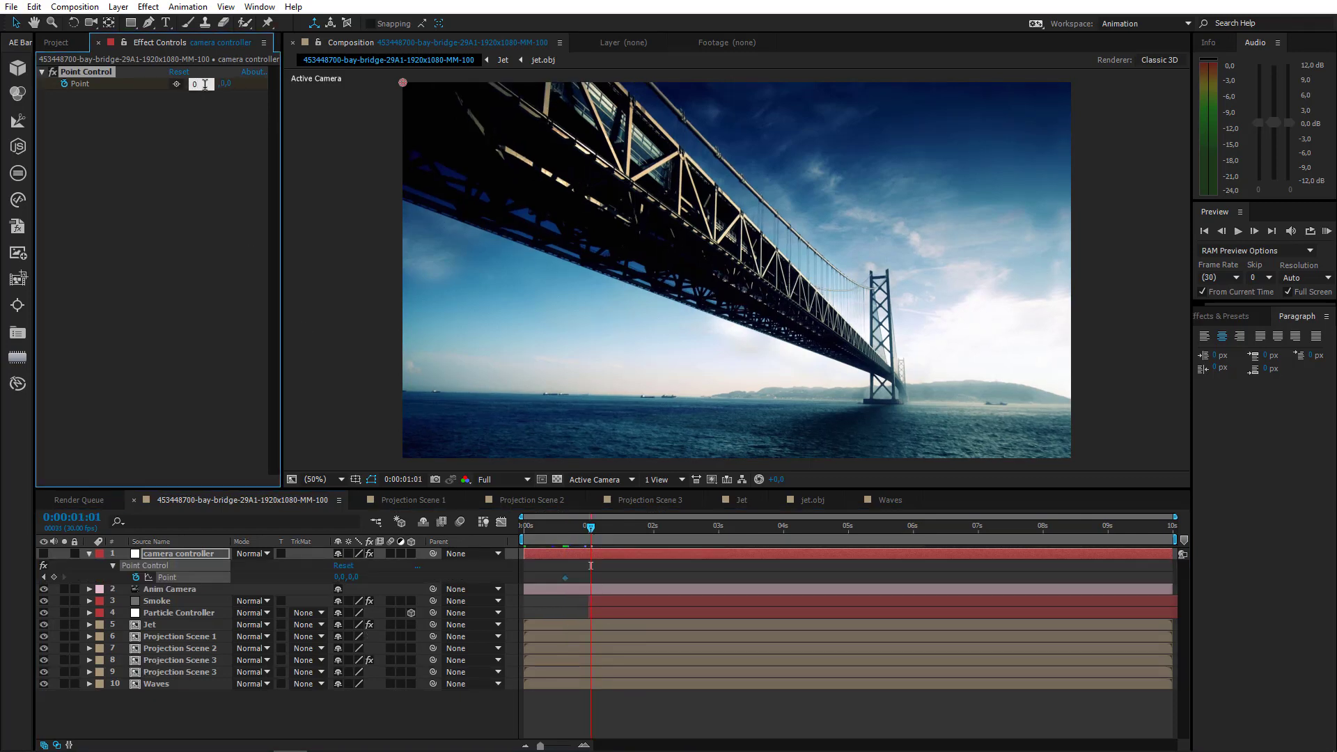
pyautogui.write(',8')
pyautogui.click(224, 90)
pyautogui.click(213, 84)
pyautogui.write('0')
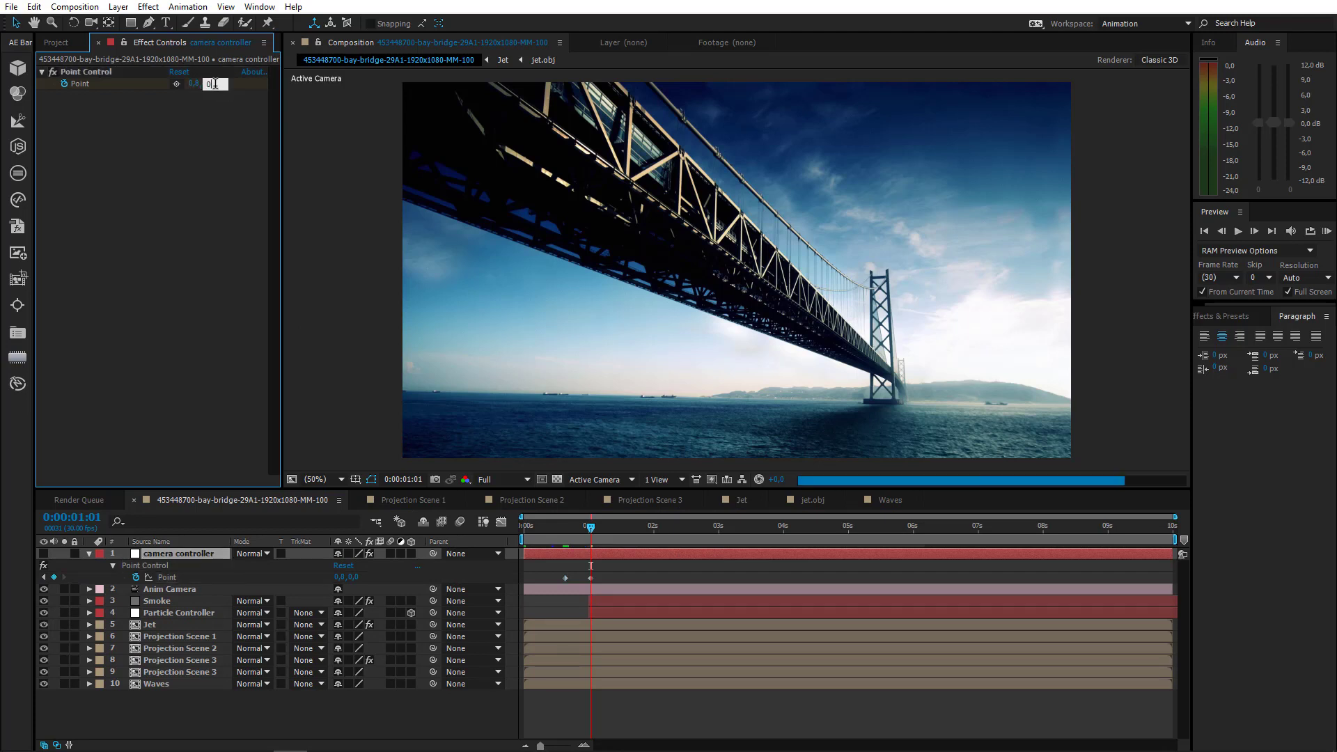
pyautogui.write(',8')
pyautogui.press('Return')
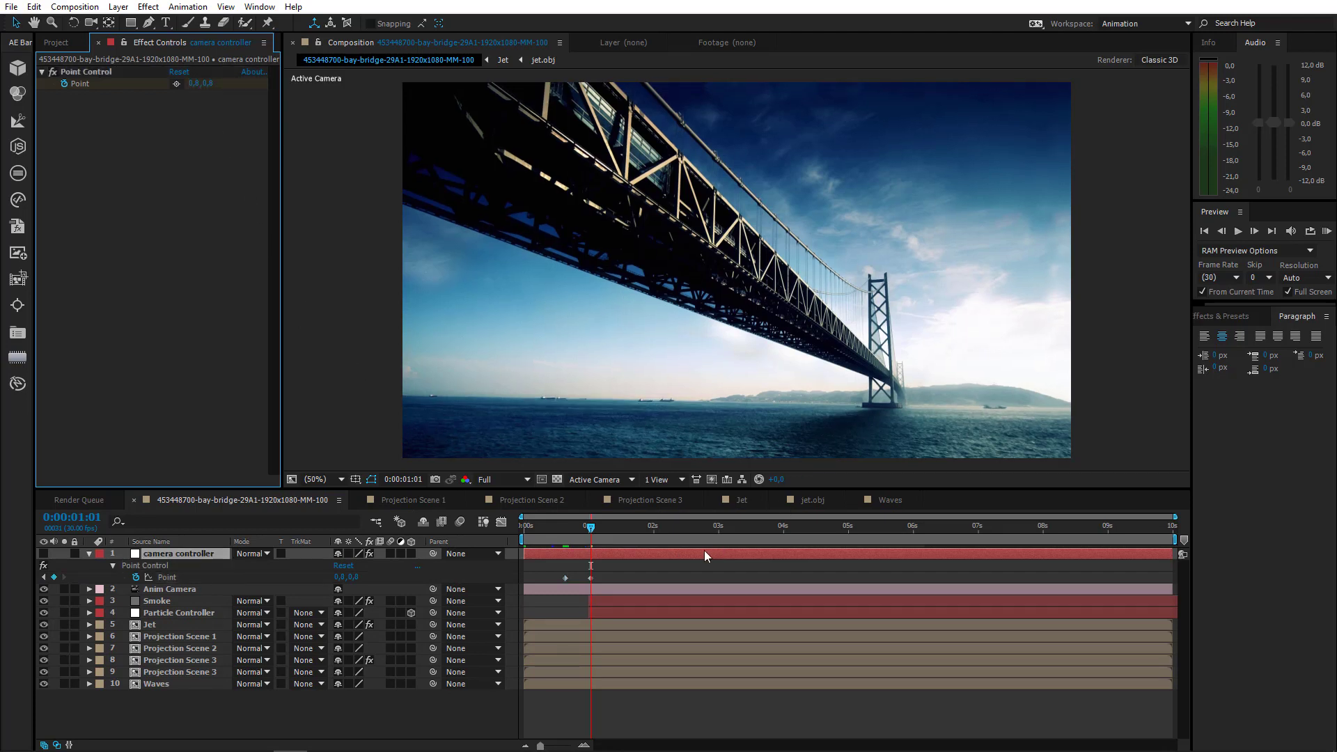
# At 0:00:01:13, set both of the camera controller's Point values to 0,3
pyautogui.click(618, 534)
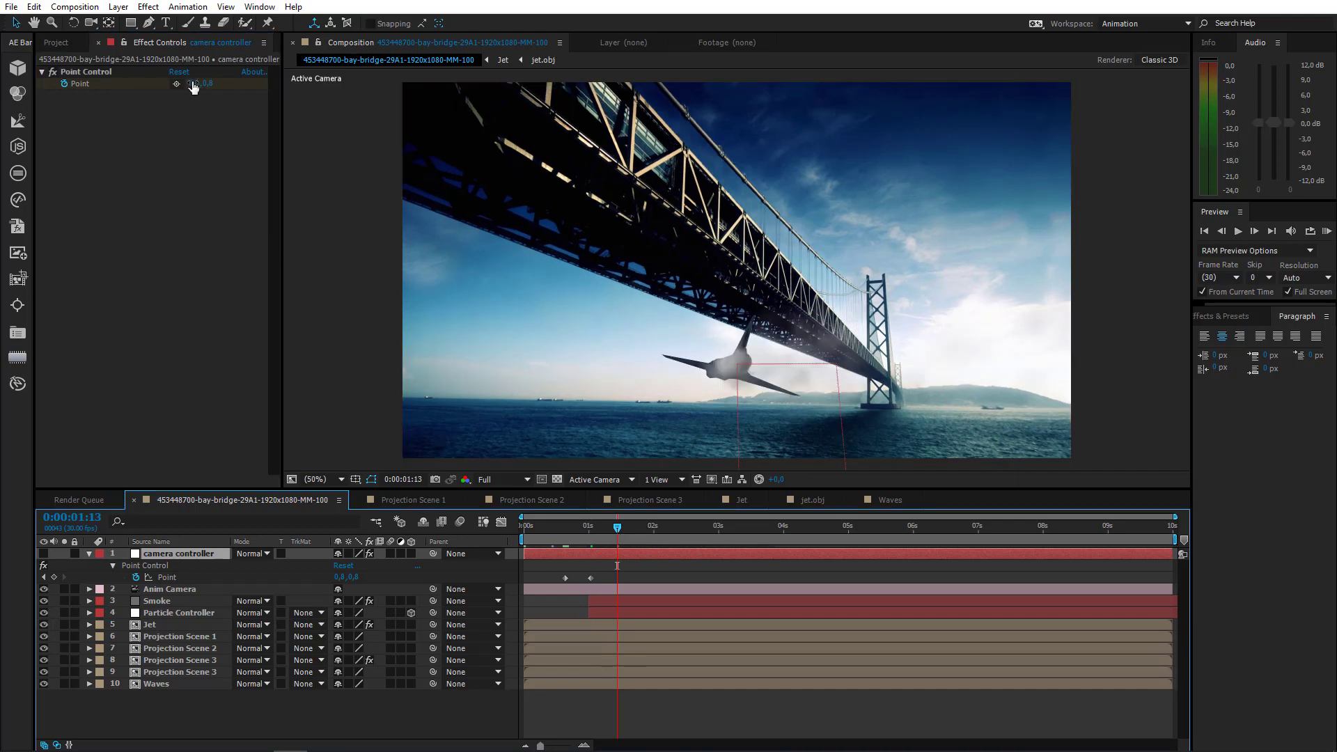
pyautogui.click(198, 85)
pyautogui.write('0,3')
pyautogui.press('Tab')
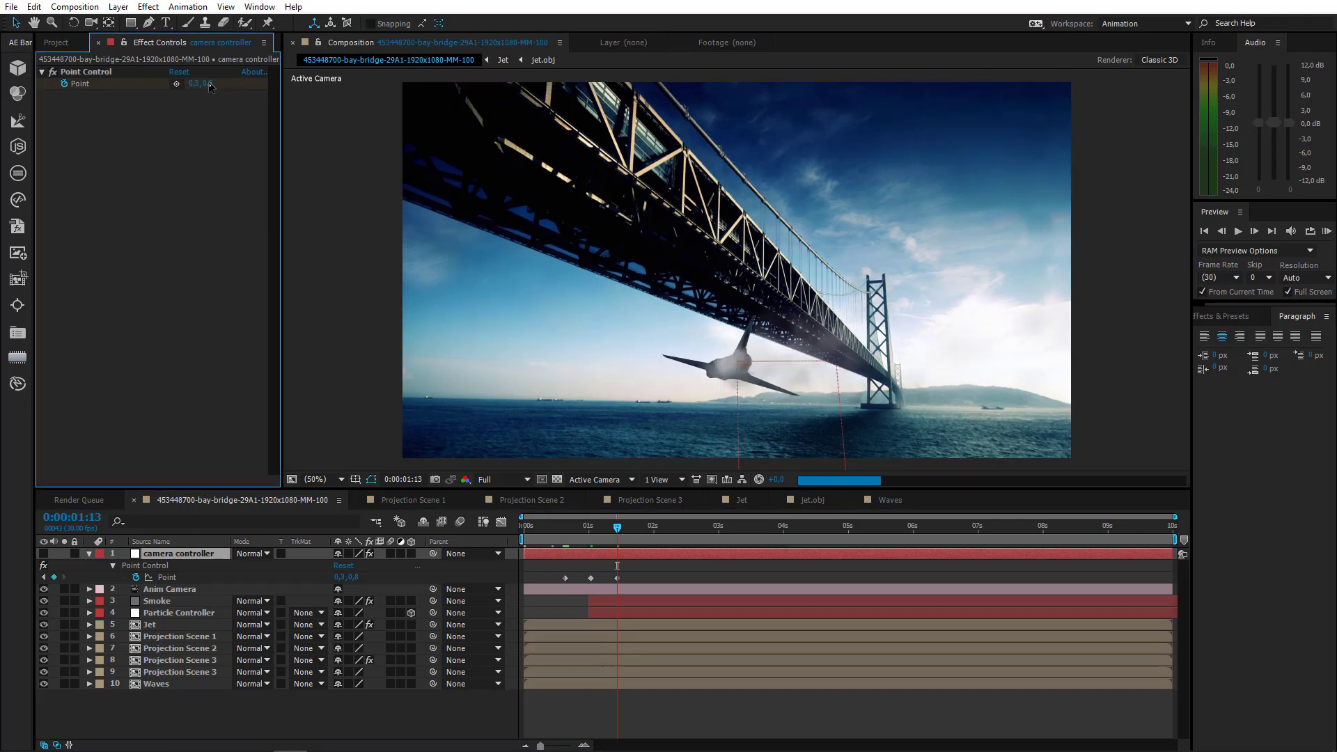
pyautogui.write('0,3')
pyautogui.press('Return')
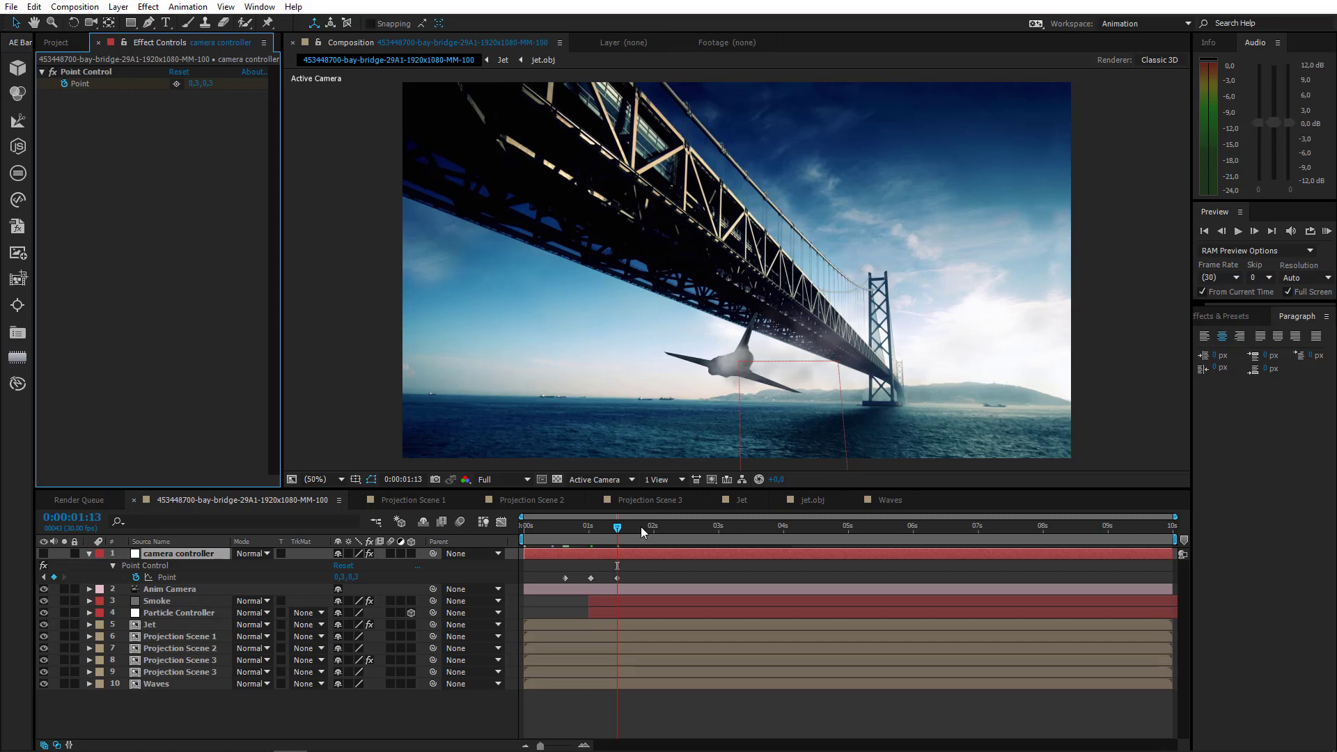
# At 0:00:01:25, set both of the camera controller's Point values to 0
pyautogui.click(641, 534)
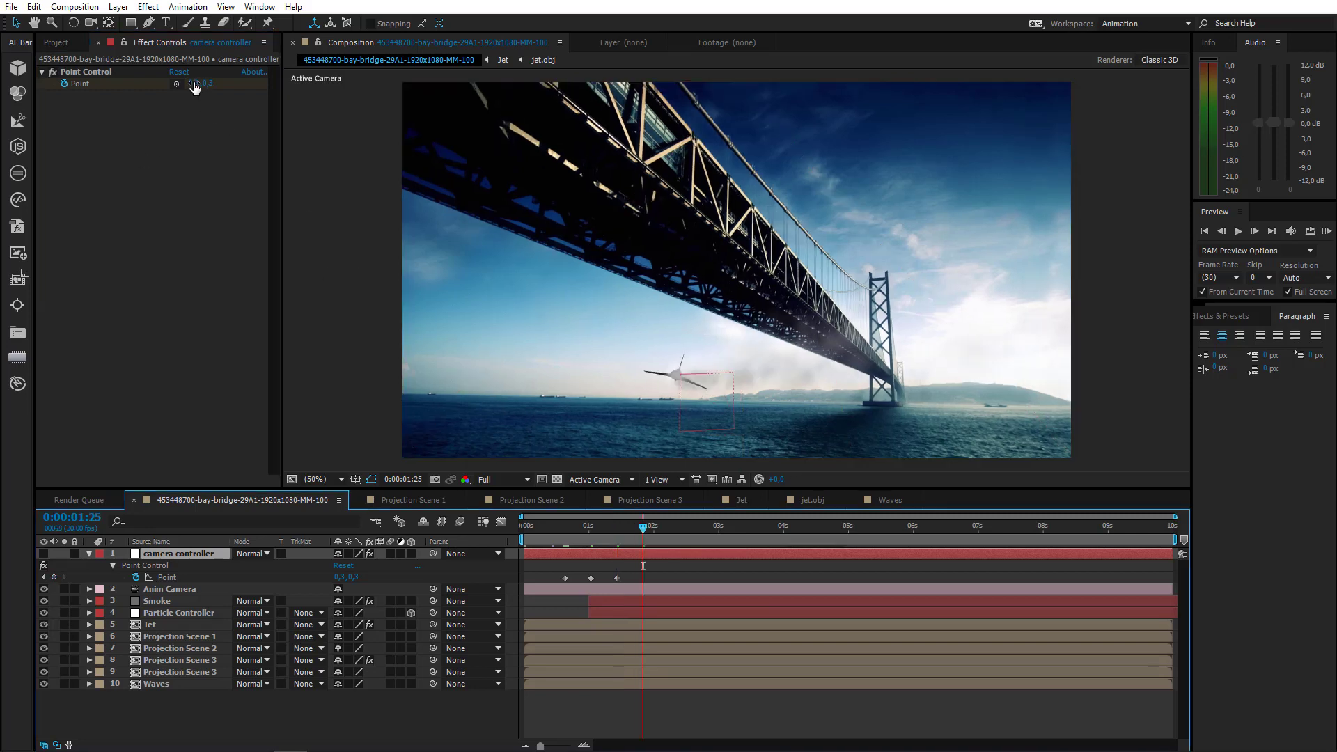
pyautogui.click(198, 83)
pyautogui.write('0')
pyautogui.press('Tab')
pyautogui.write('0')
pyautogui.press('Return')
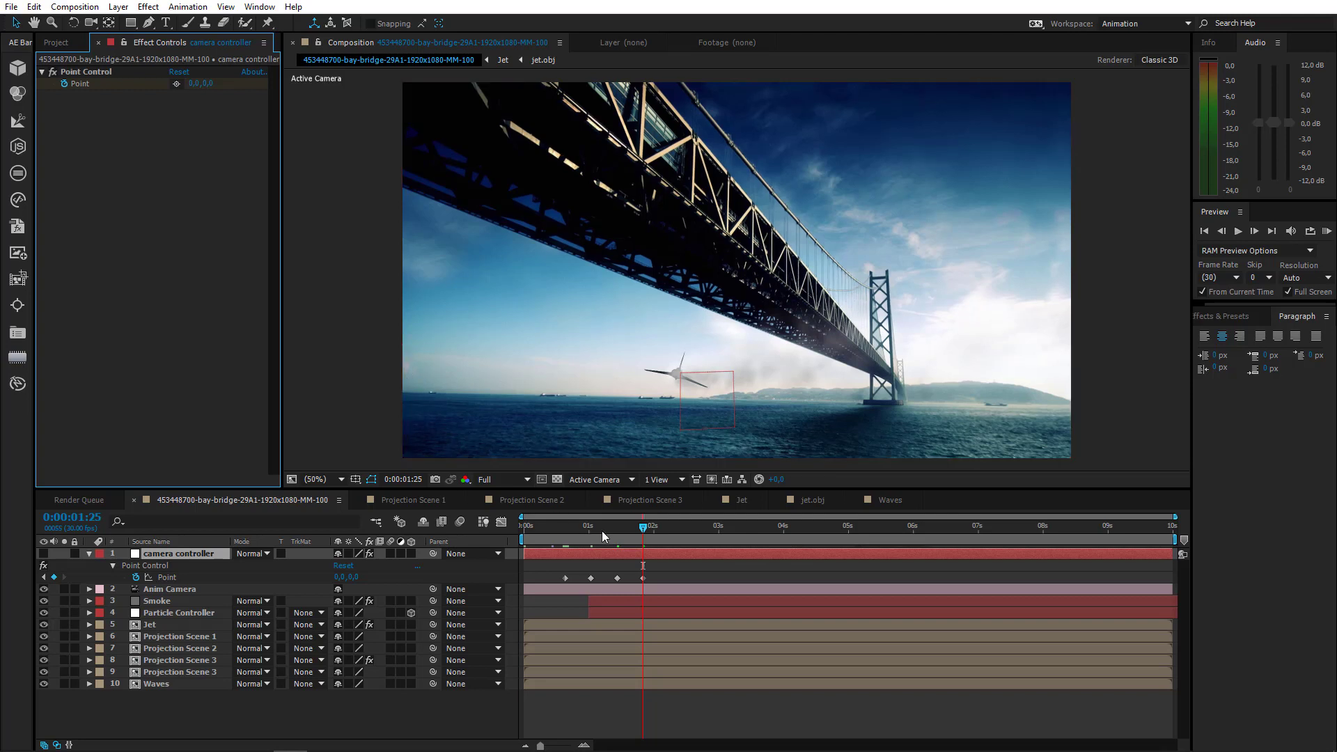
# Collapse the camera controller layer and play a full-screen preview of the camera shake from the first frame
pyautogui.press('Home')
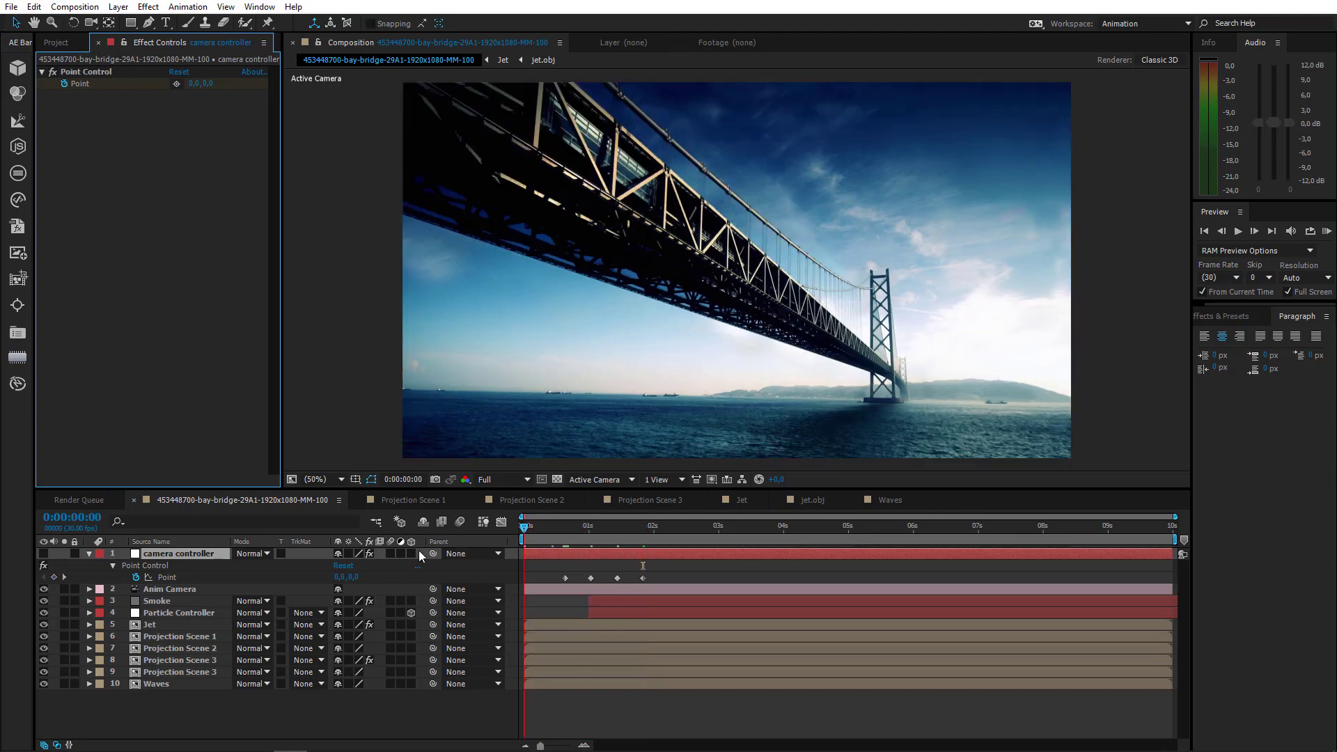
pyautogui.click(89, 554)
pyautogui.click(399, 676)
pyautogui.click(1287, 291)
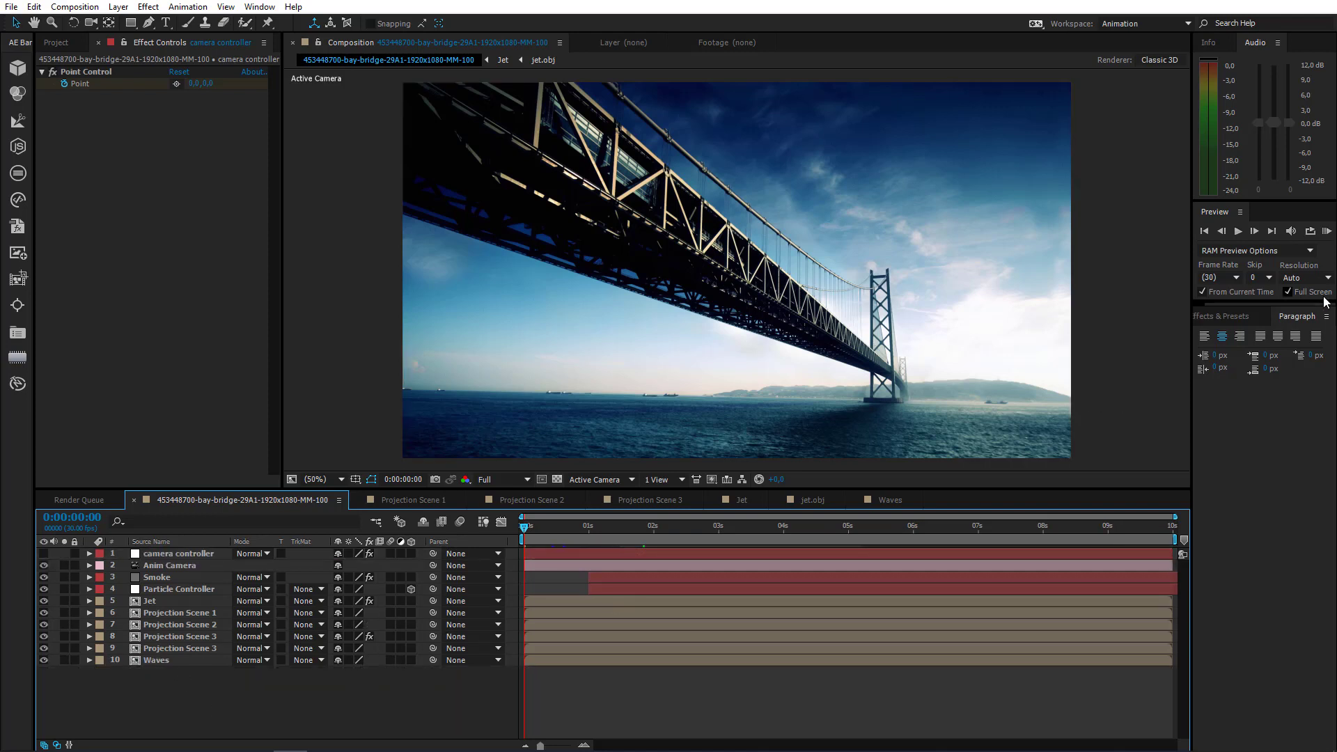
pyautogui.press('KP_0')
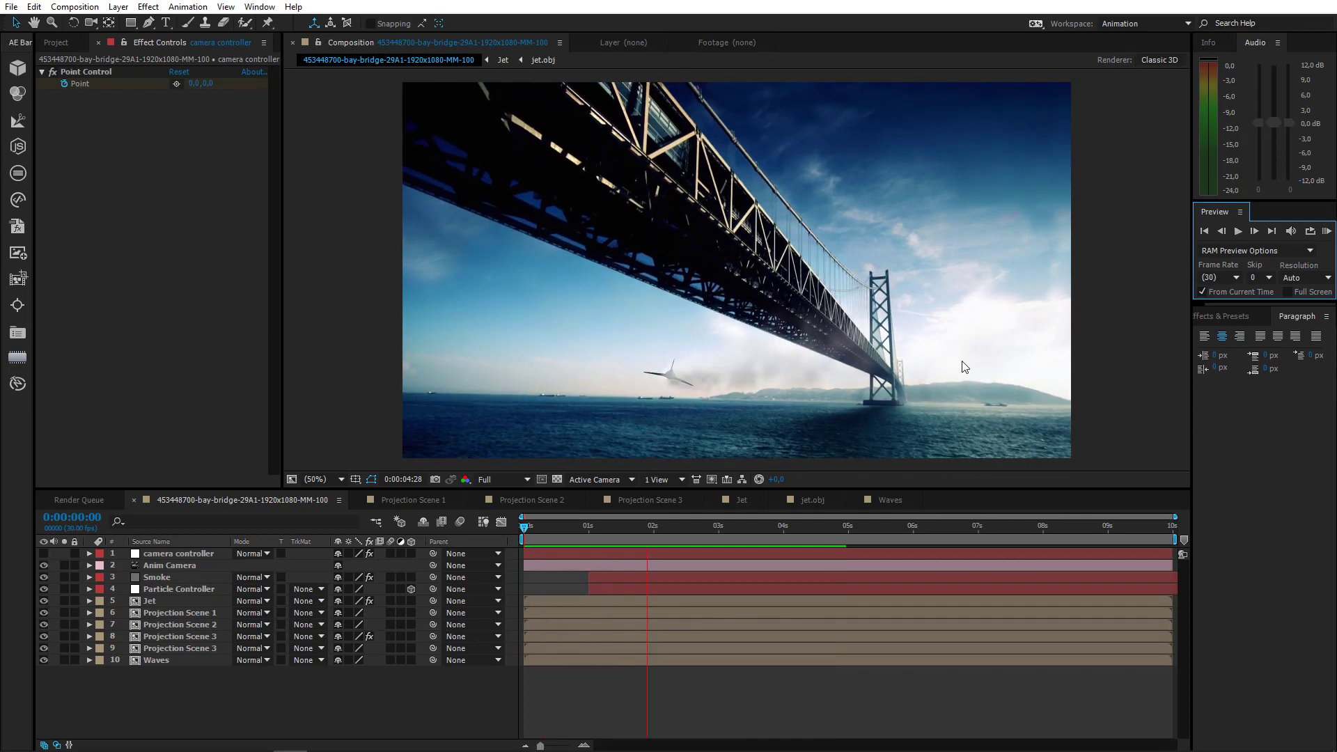
pyautogui.click(1298, 292)
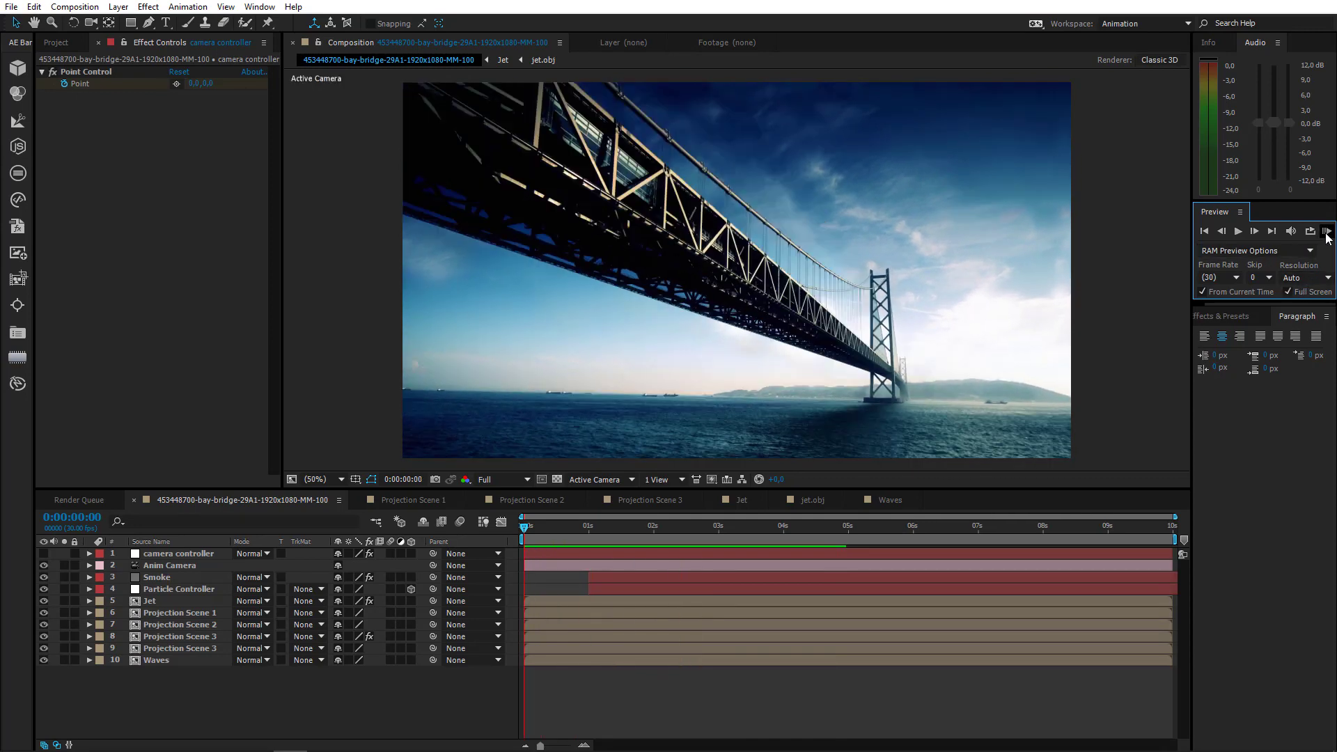
pyautogui.click(1326, 231)
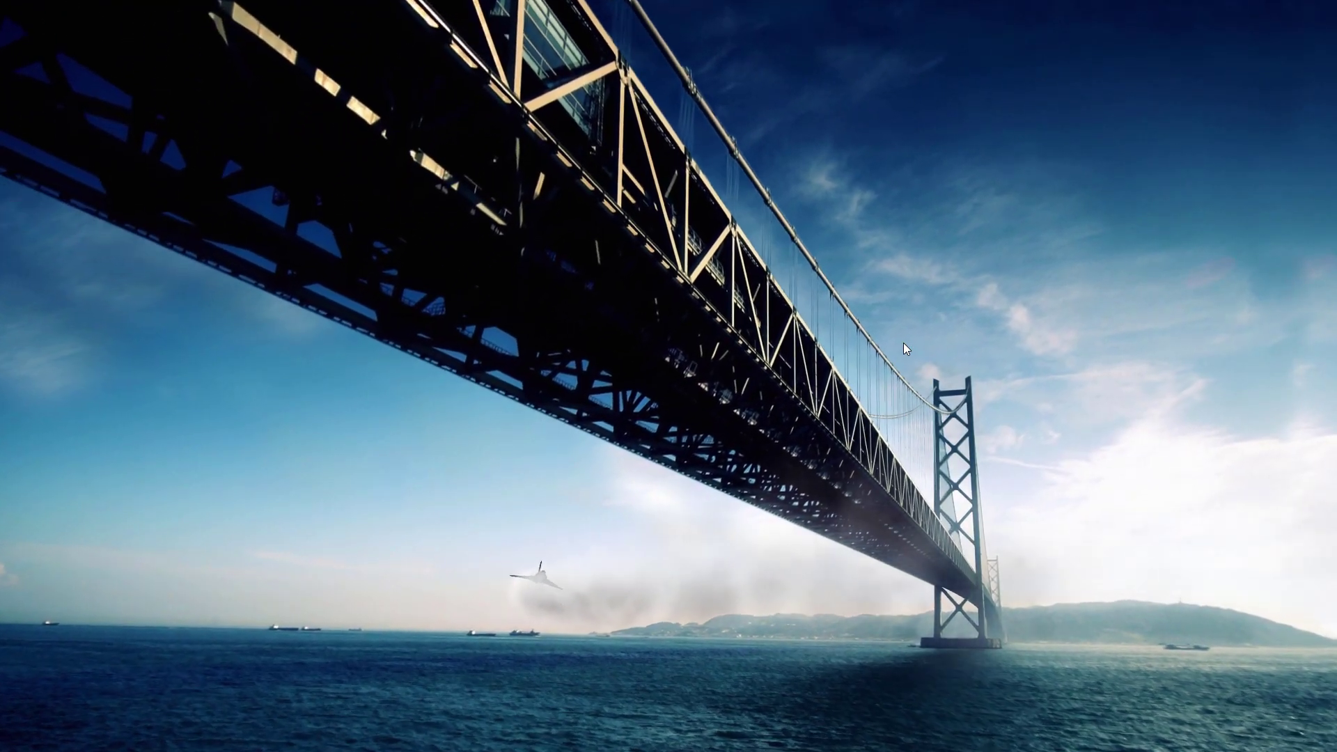
pyautogui.press('space')
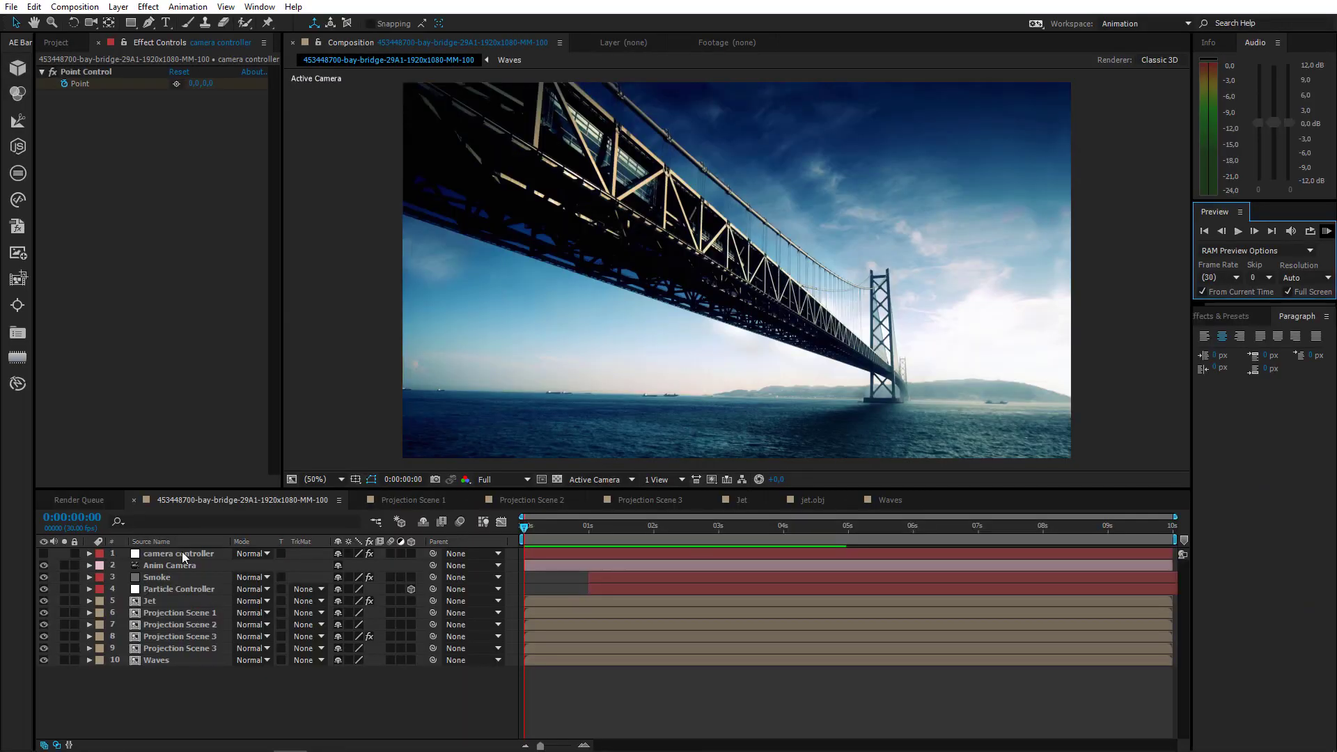
# Shift the camera controller's last two Point keyframes to about 0:00:01:18 and 0:00:02:00, and replay the full-screen preview
pyautogui.click(182, 551)
pyautogui.press('u')
pyautogui.click(615, 576)
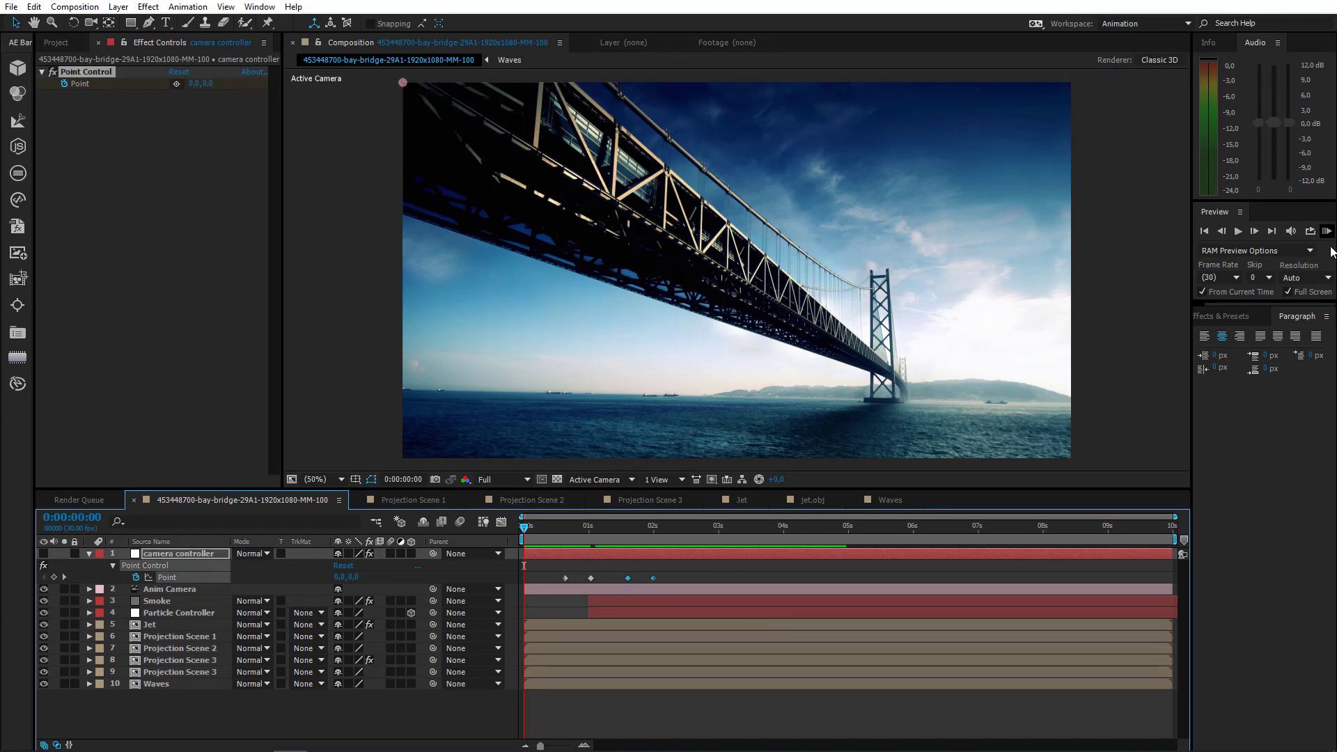
pyautogui.click(1325, 232)
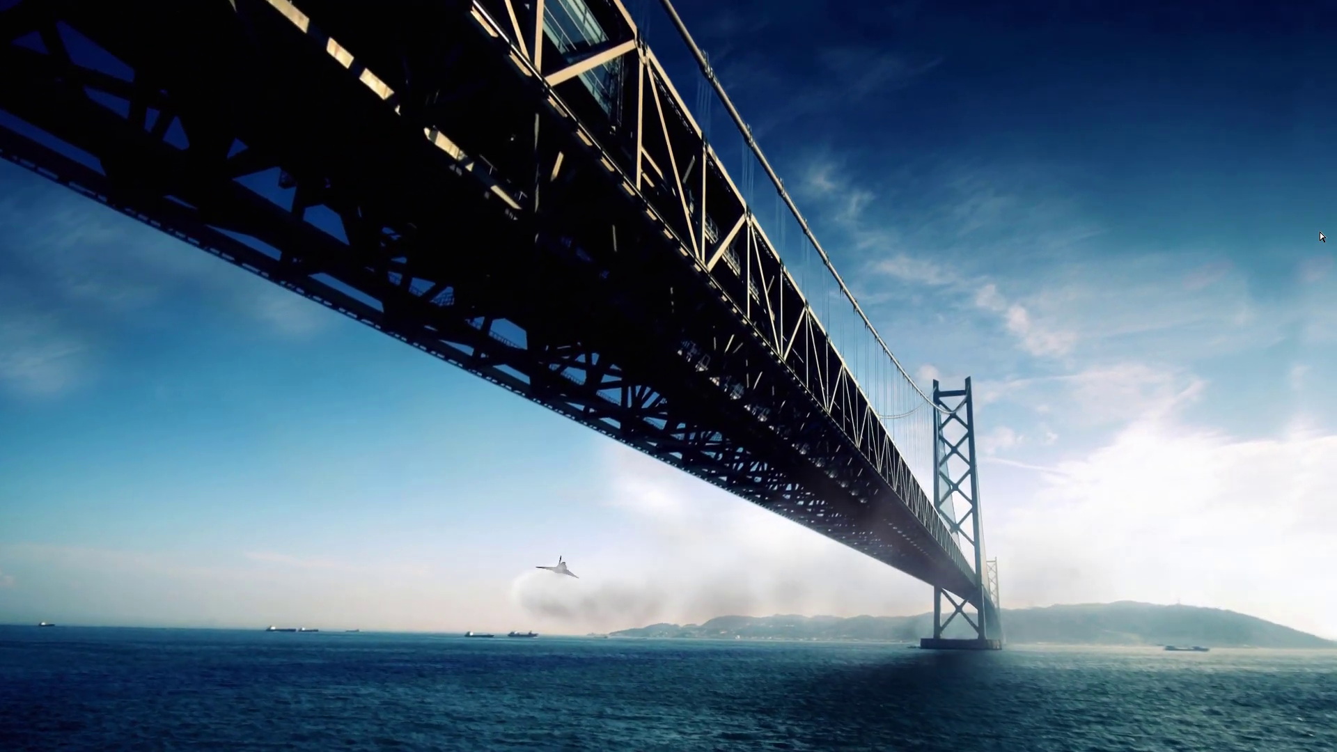
pyautogui.press('space')
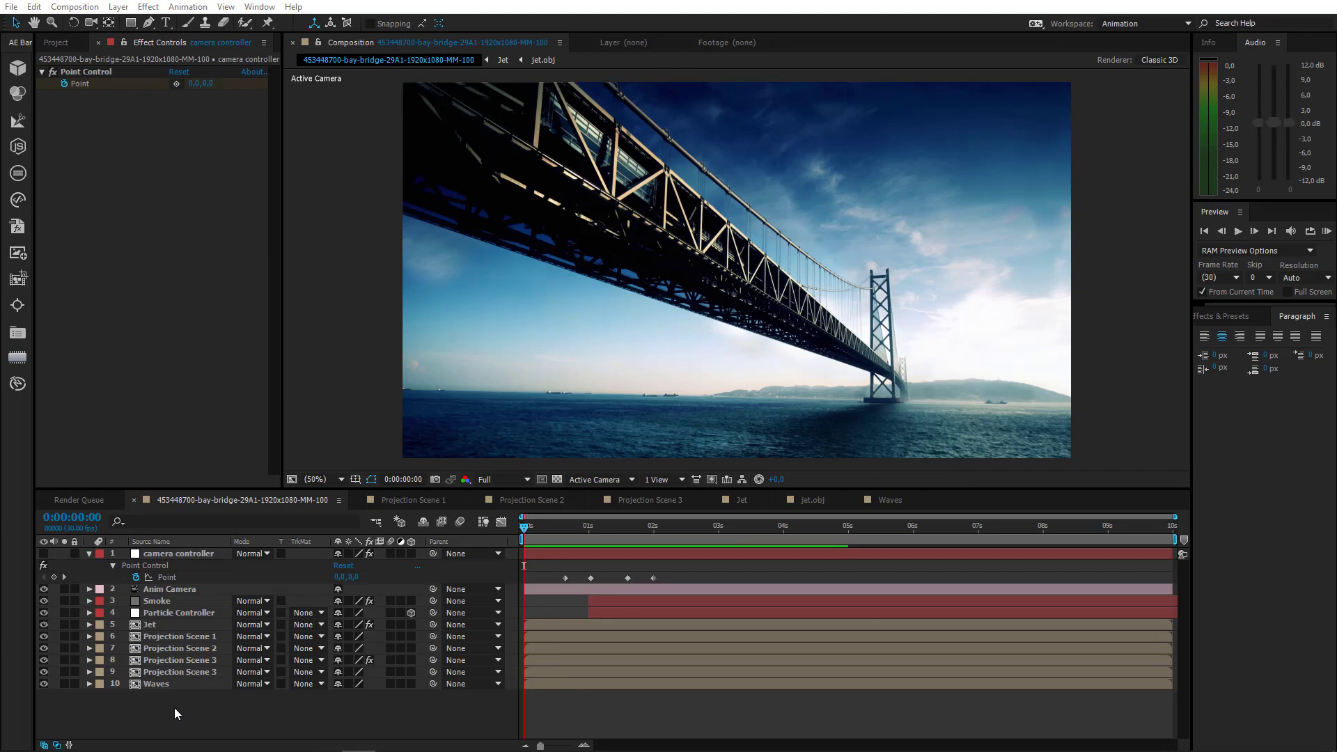
# Apply Keylight (1.2) to the Projection Scene 1 layer with a dark blue screen colour, reduce Screen Gain and set Screen Balance to 100
pyautogui.click(174, 637)
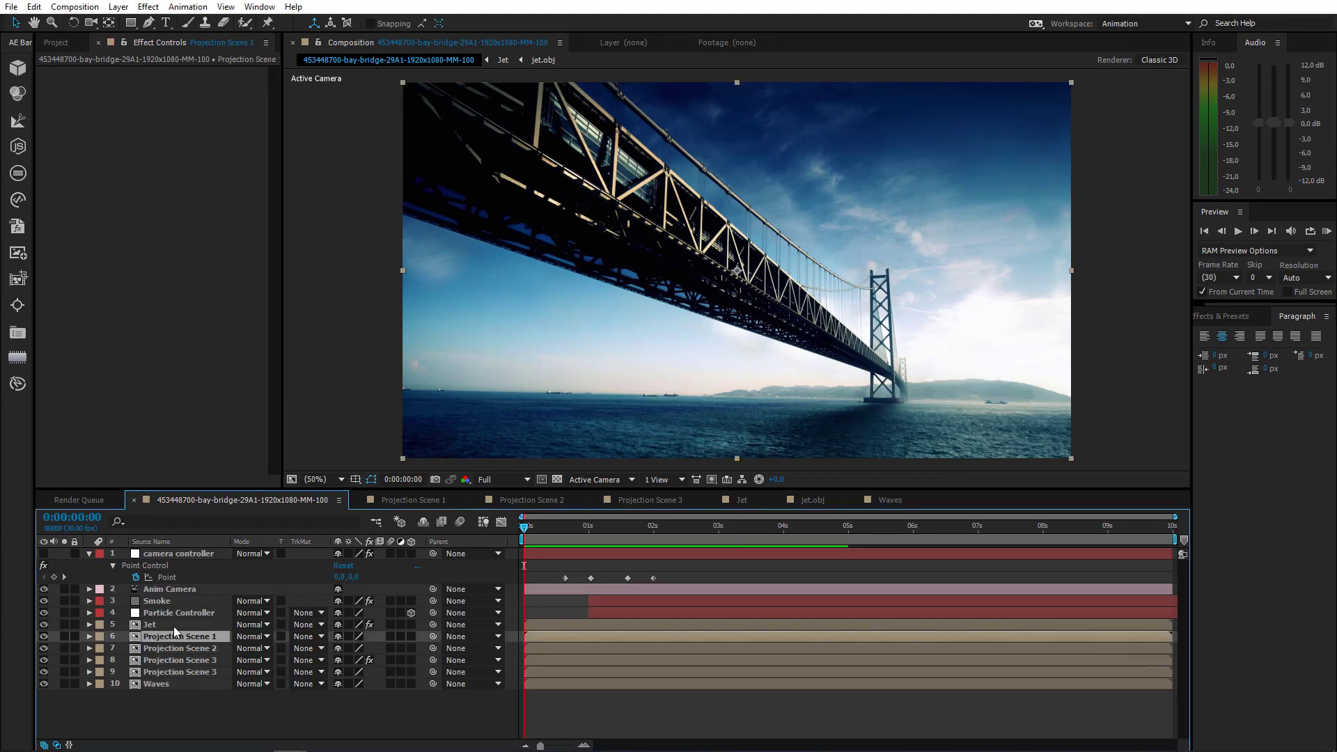
pyautogui.click(148, 7)
pyautogui.moveTo(251, 212)
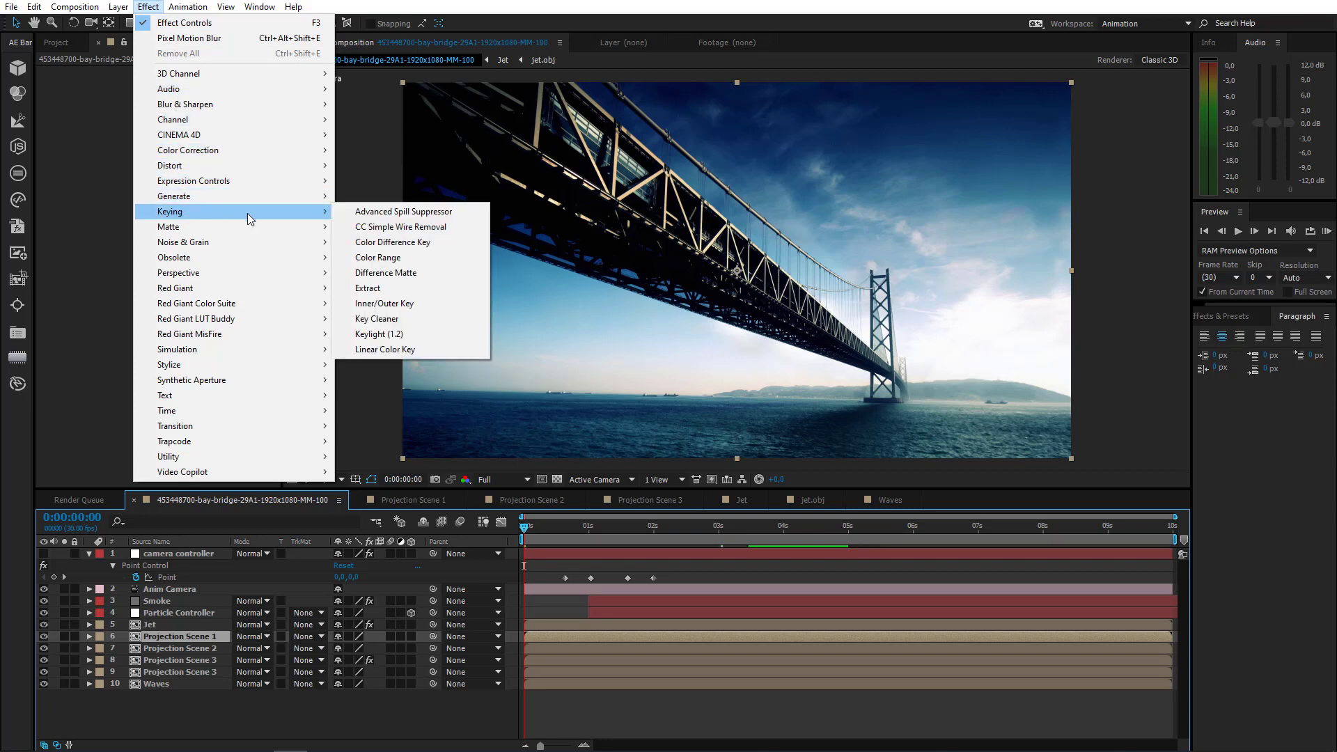
pyautogui.click(380, 334)
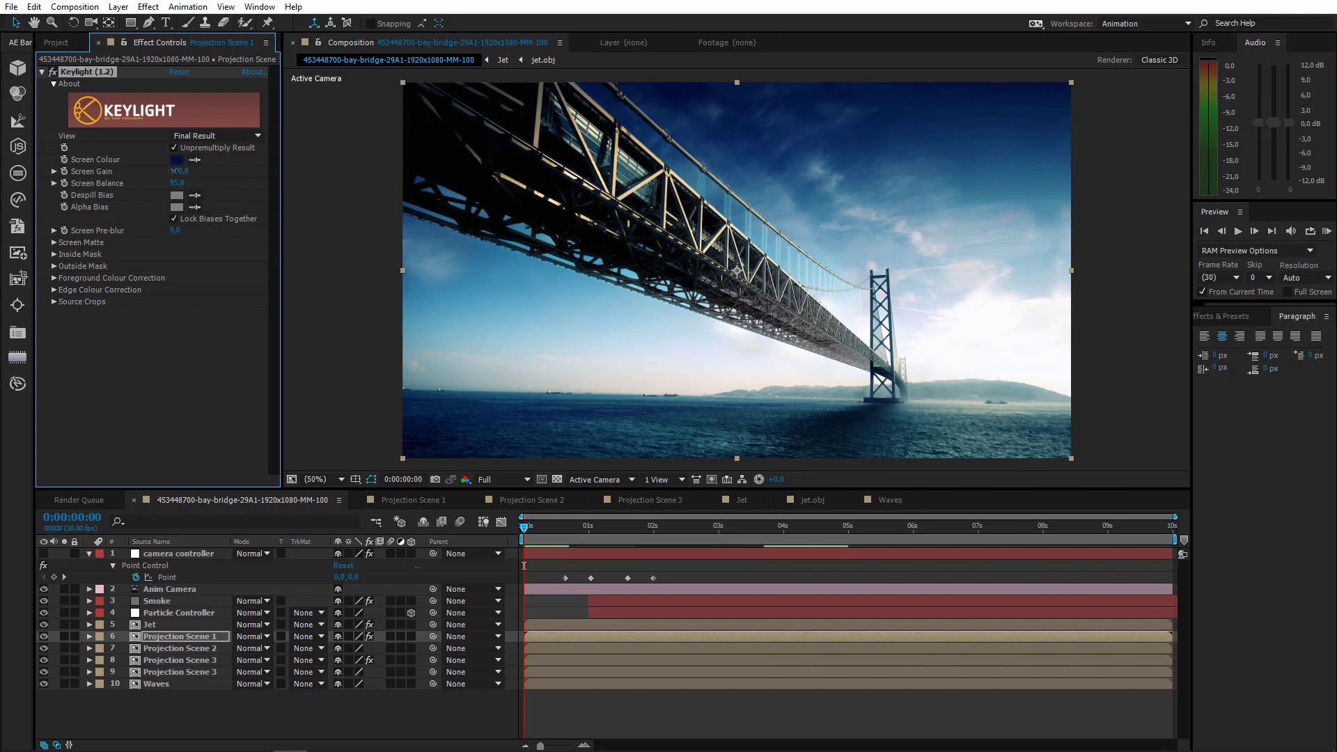
pyautogui.press('Return')
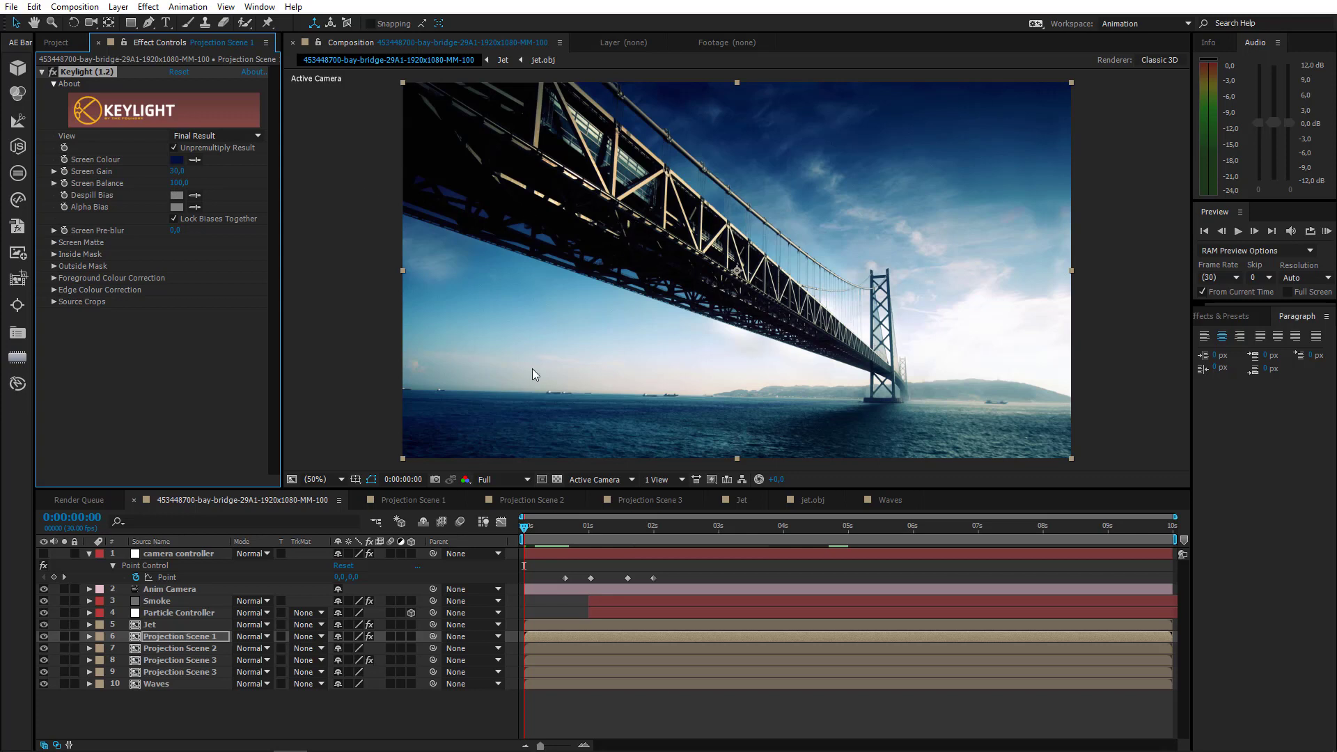
# Compare the bridge with Keylight off and on, and check the key at several times up to 0:00:04:16
pyautogui.click(52, 74)
pyautogui.click(52, 74)
pyautogui.click(708, 524)
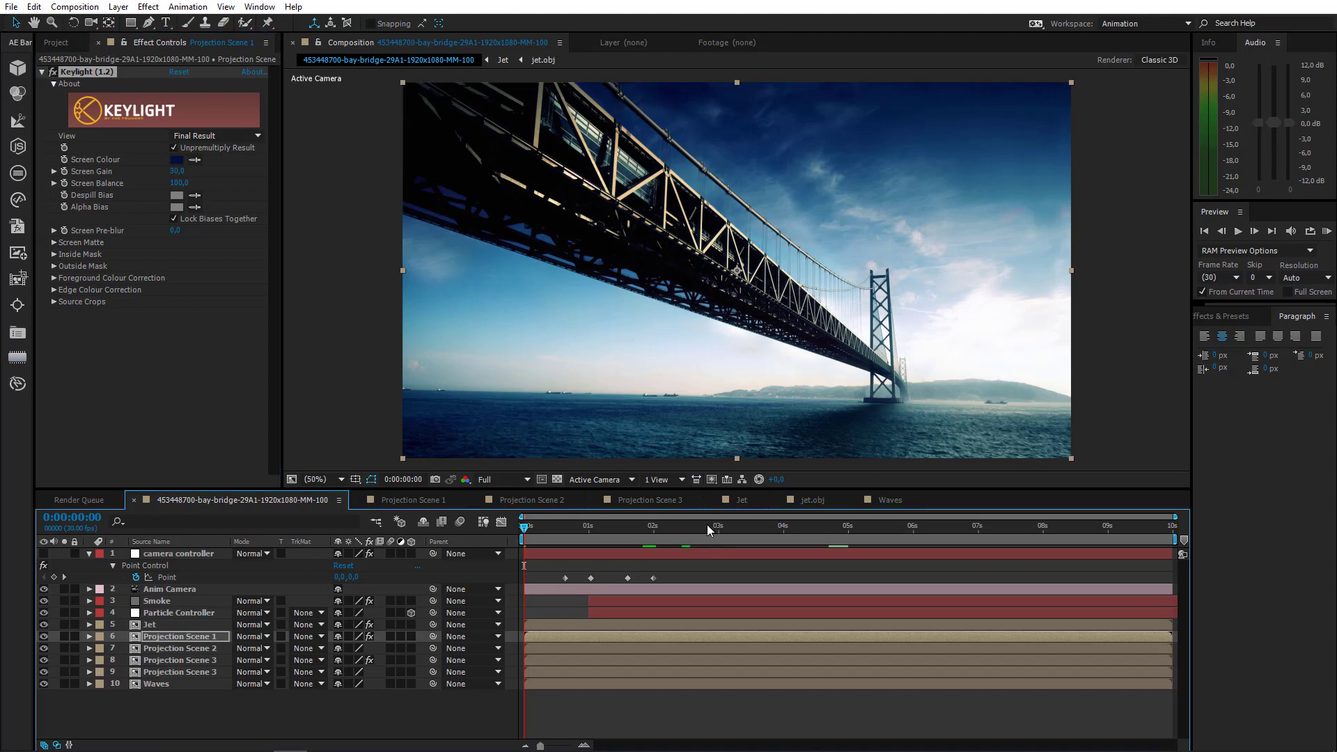
pyautogui.click(708, 527)
pyautogui.click(800, 533)
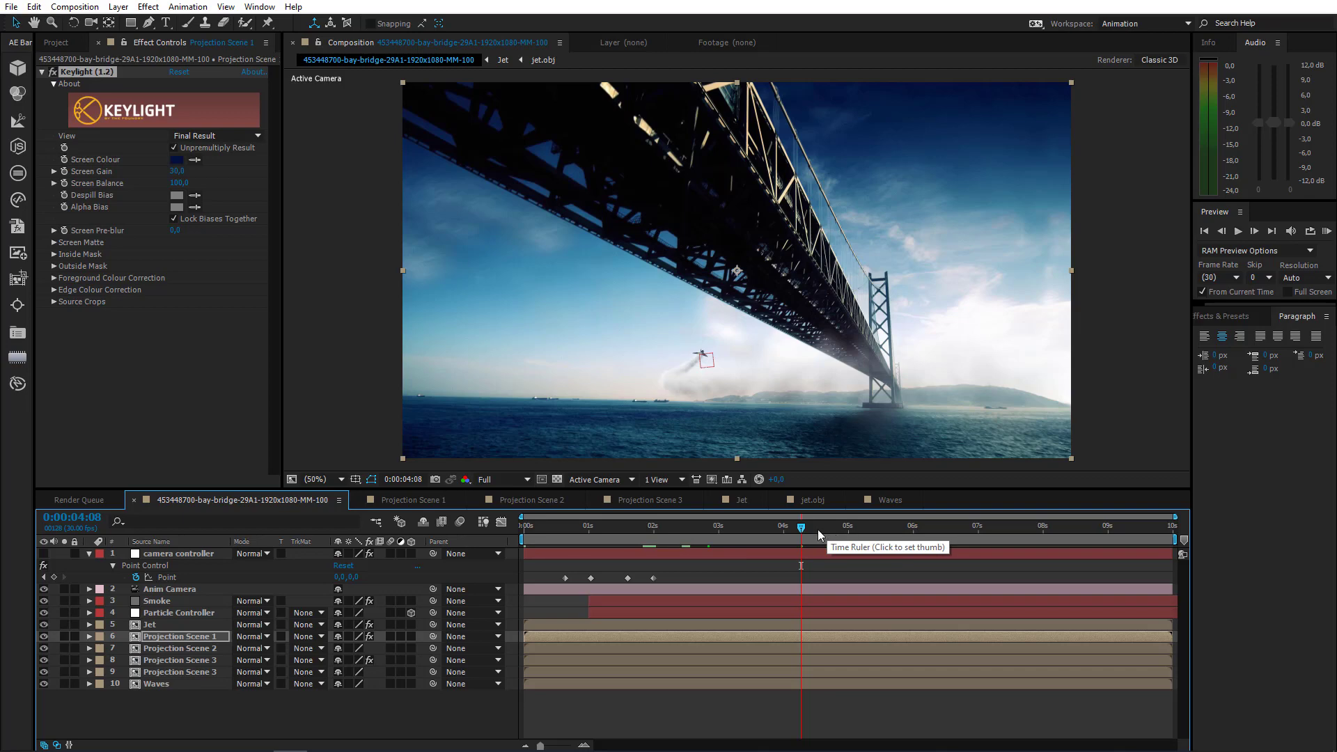
pyautogui.click(819, 529)
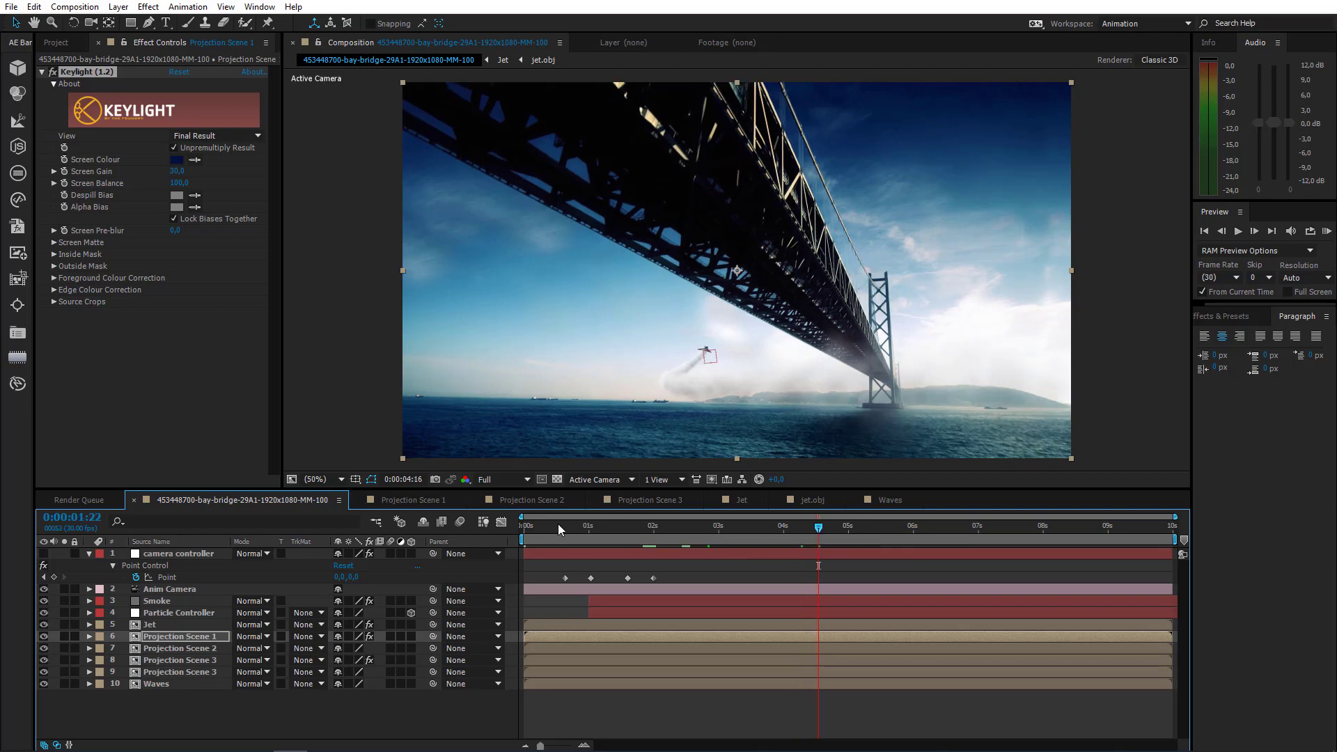
pyautogui.press('Home')
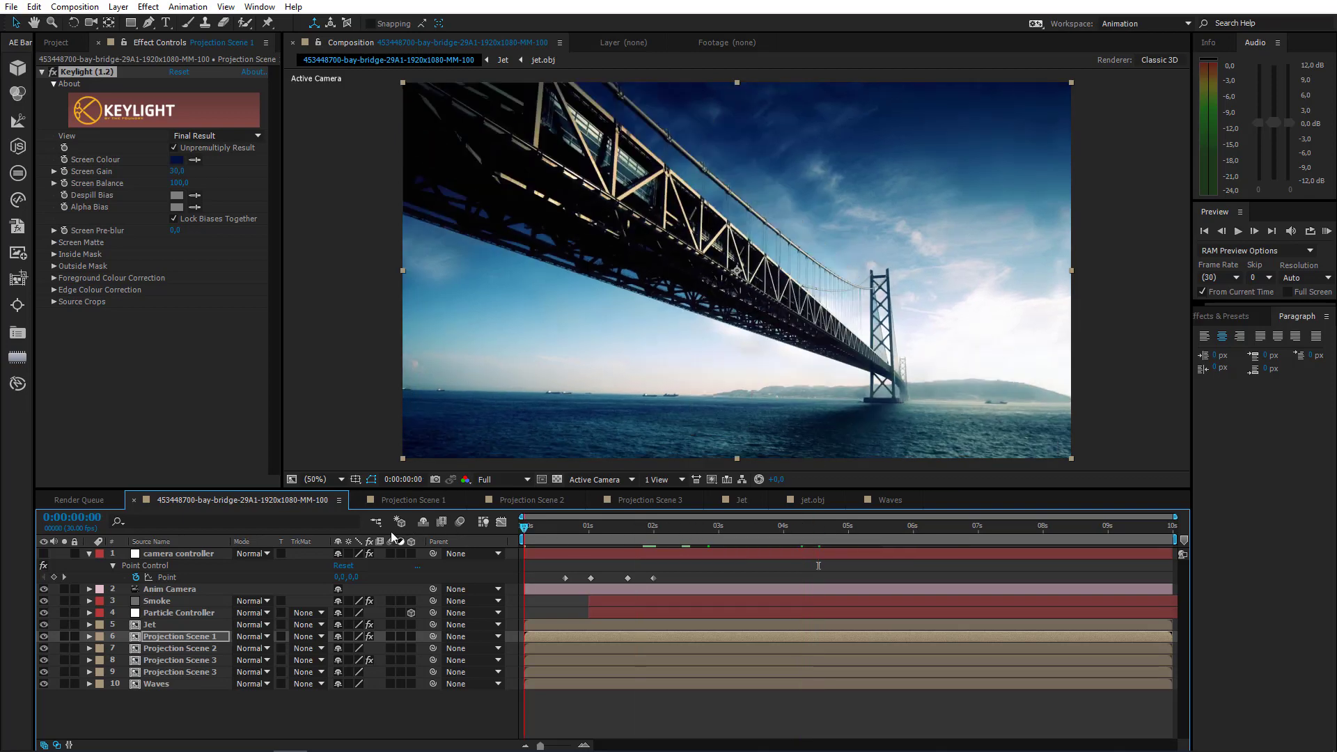
# At 0:00:01:06, add Pixel Motion Blur to the Jet layer and place Tritone below it in the effect order
pyautogui.click(155, 626)
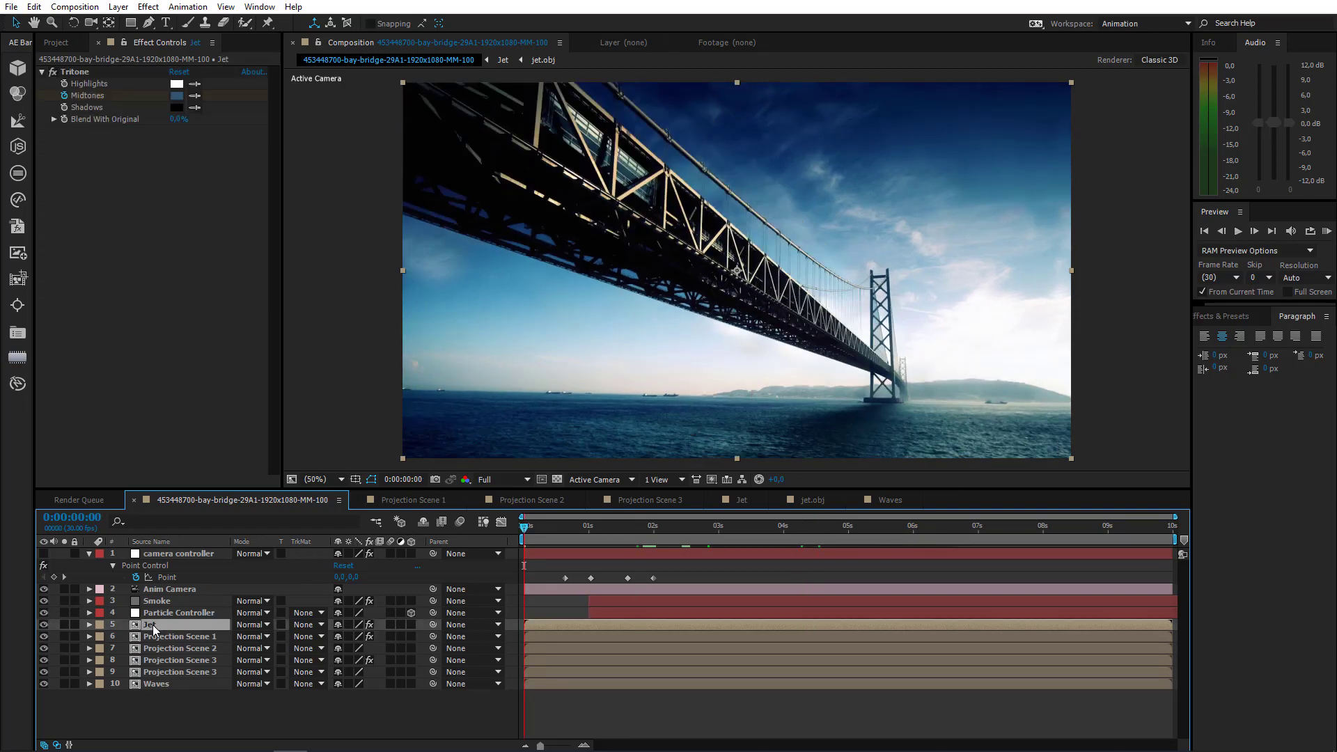
pyautogui.moveTo(593, 529); pyautogui.dragTo(601, 530)
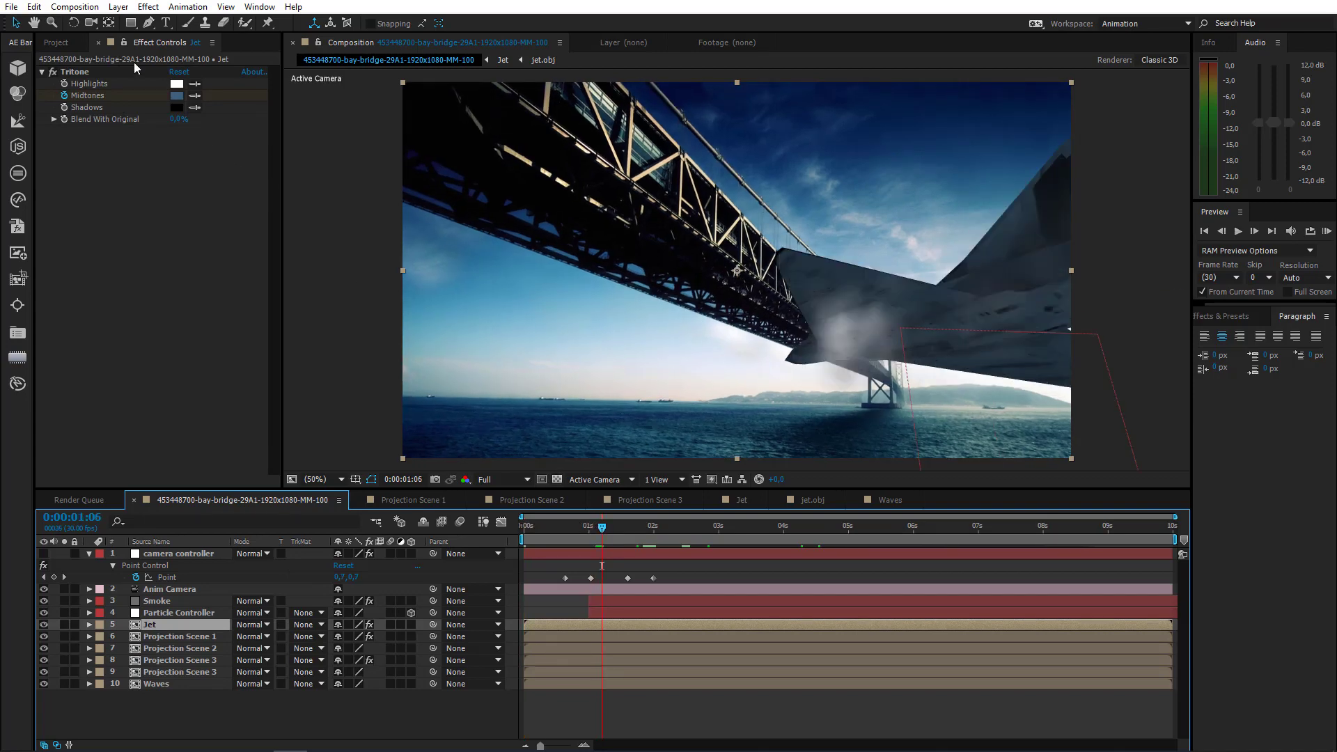
pyautogui.click(148, 6)
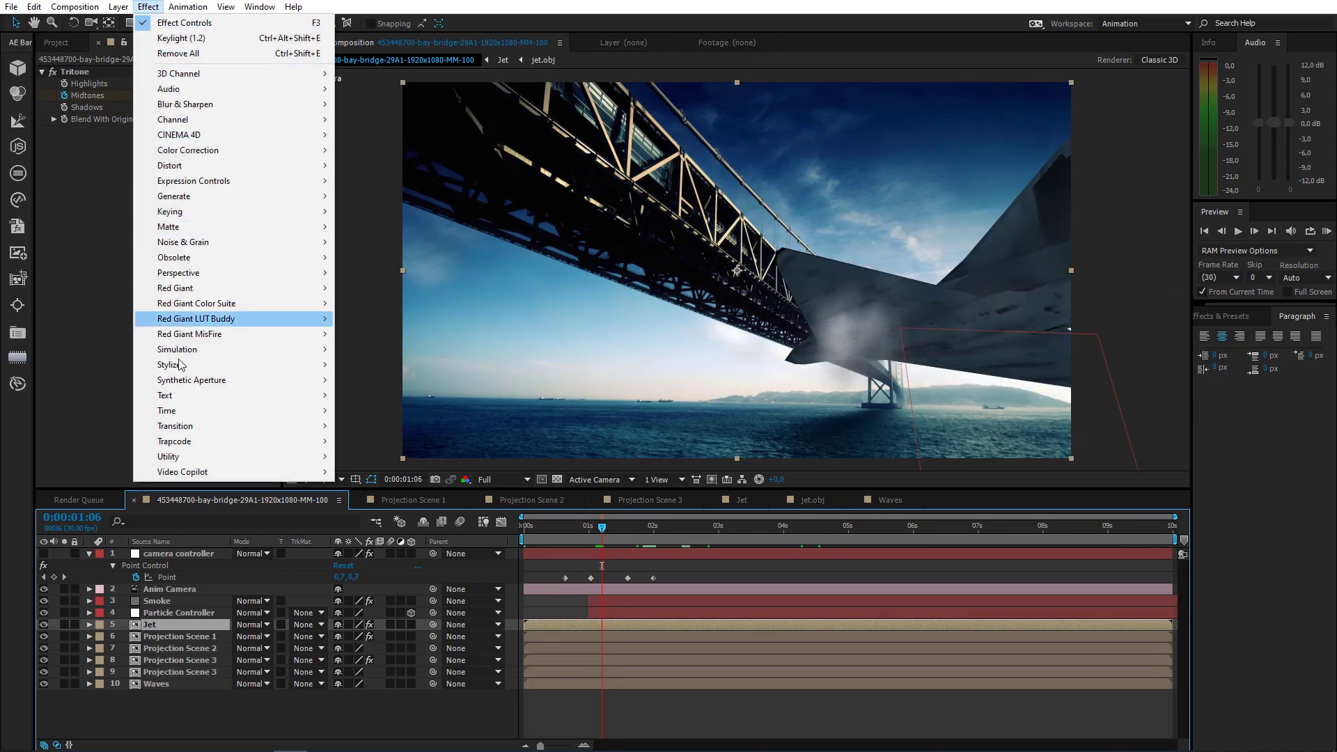
pyautogui.moveTo(237, 411)
pyautogui.click(383, 488)
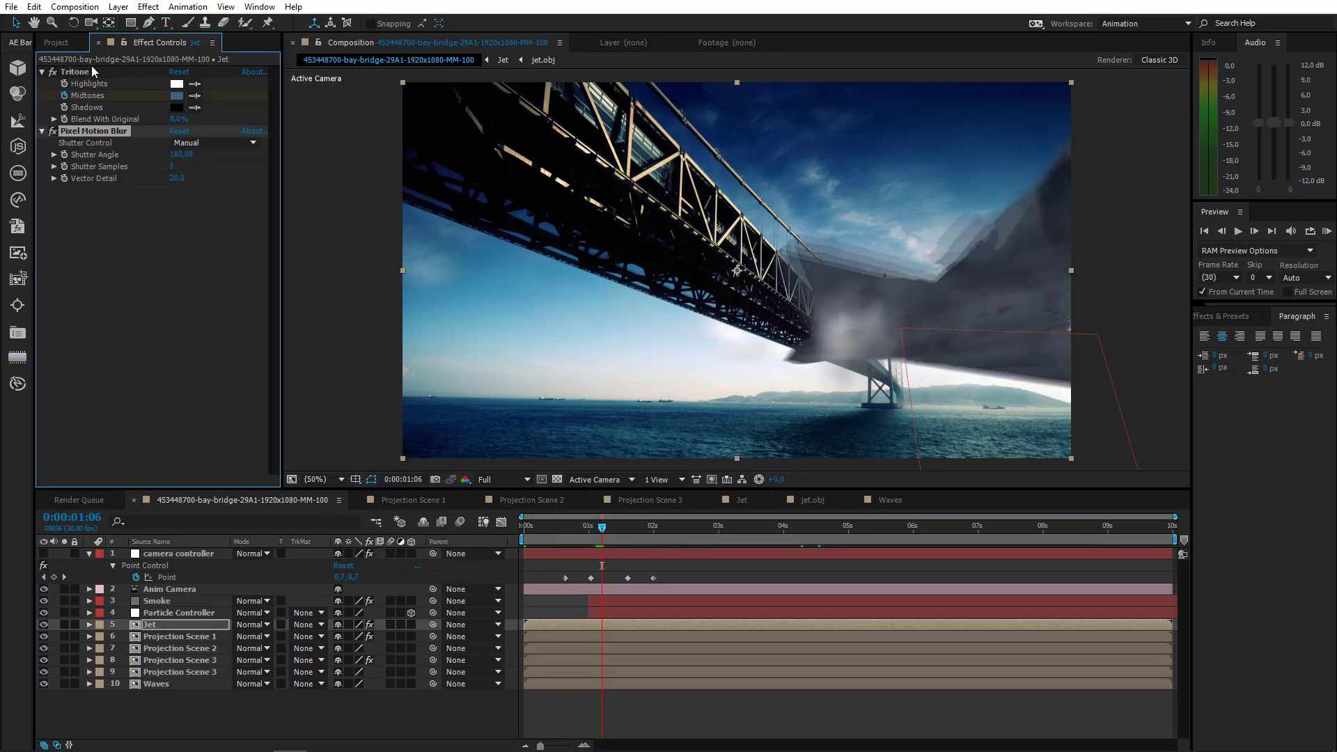
pyautogui.moveTo(80, 73); pyautogui.dragTo(102, 236)
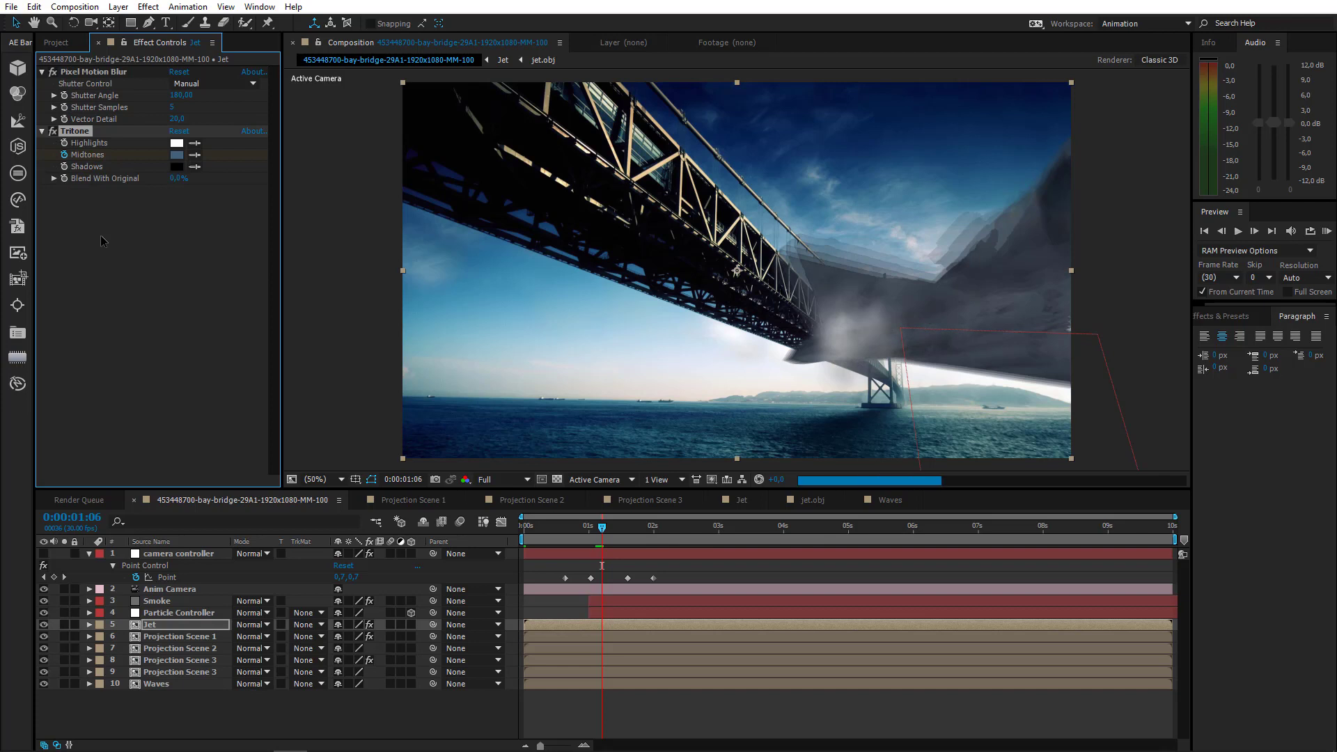
# Set the Jet layer's Pixel Motion Blur Shutter Samples to 20 and preview the motion blur from the first frame
pyautogui.click(100, 72)
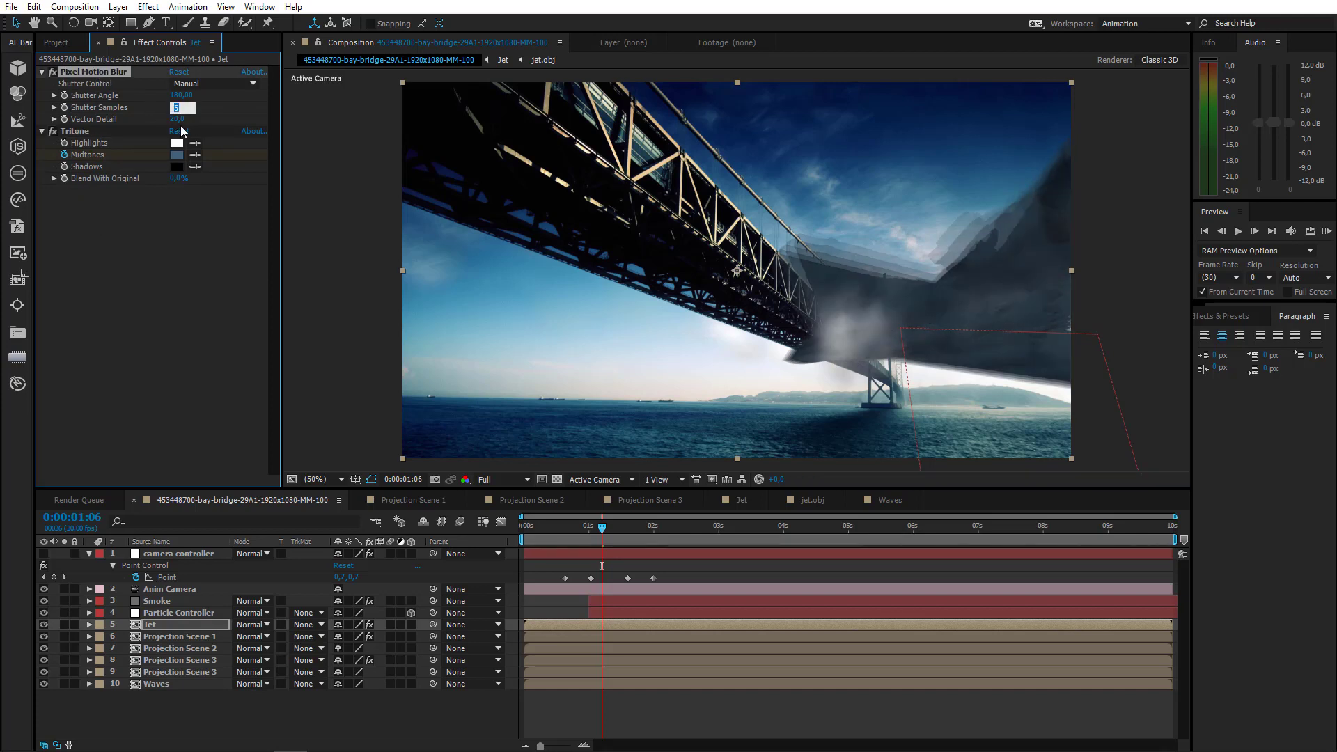
pyautogui.click(170, 237)
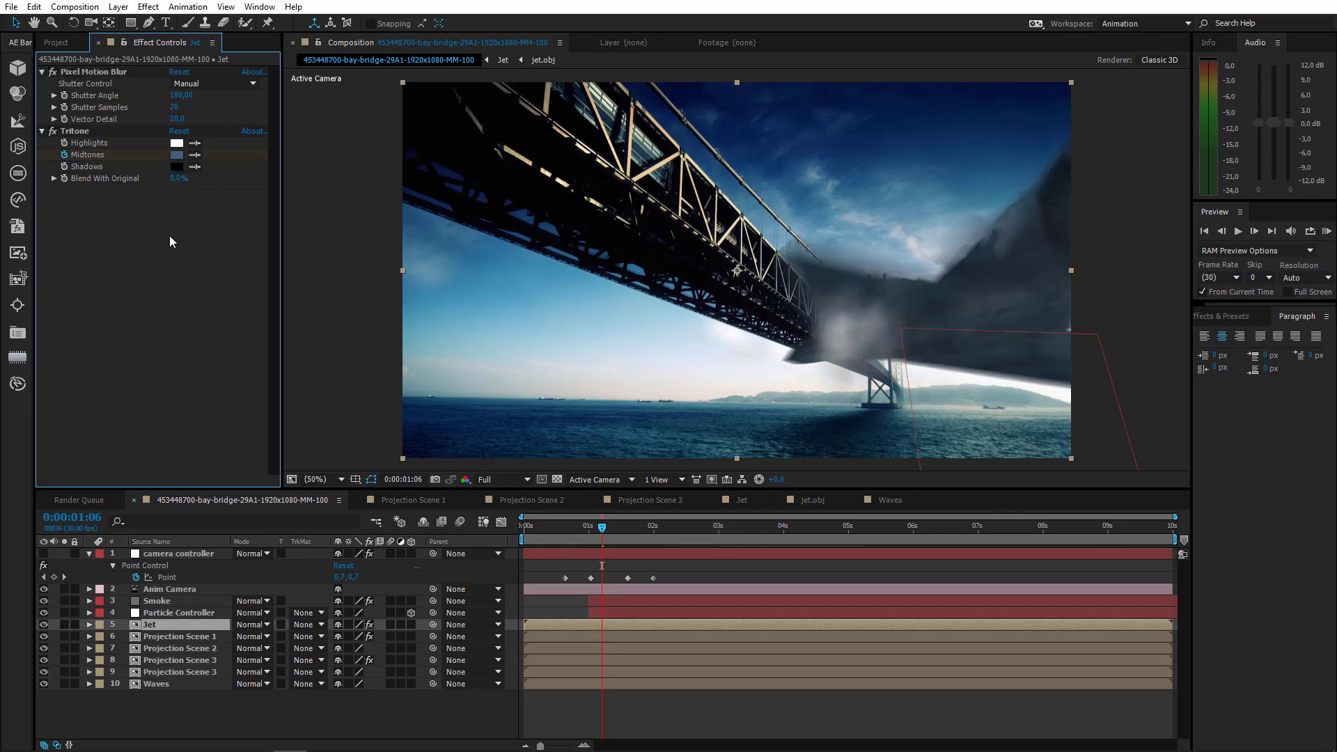
pyautogui.click(608, 540)
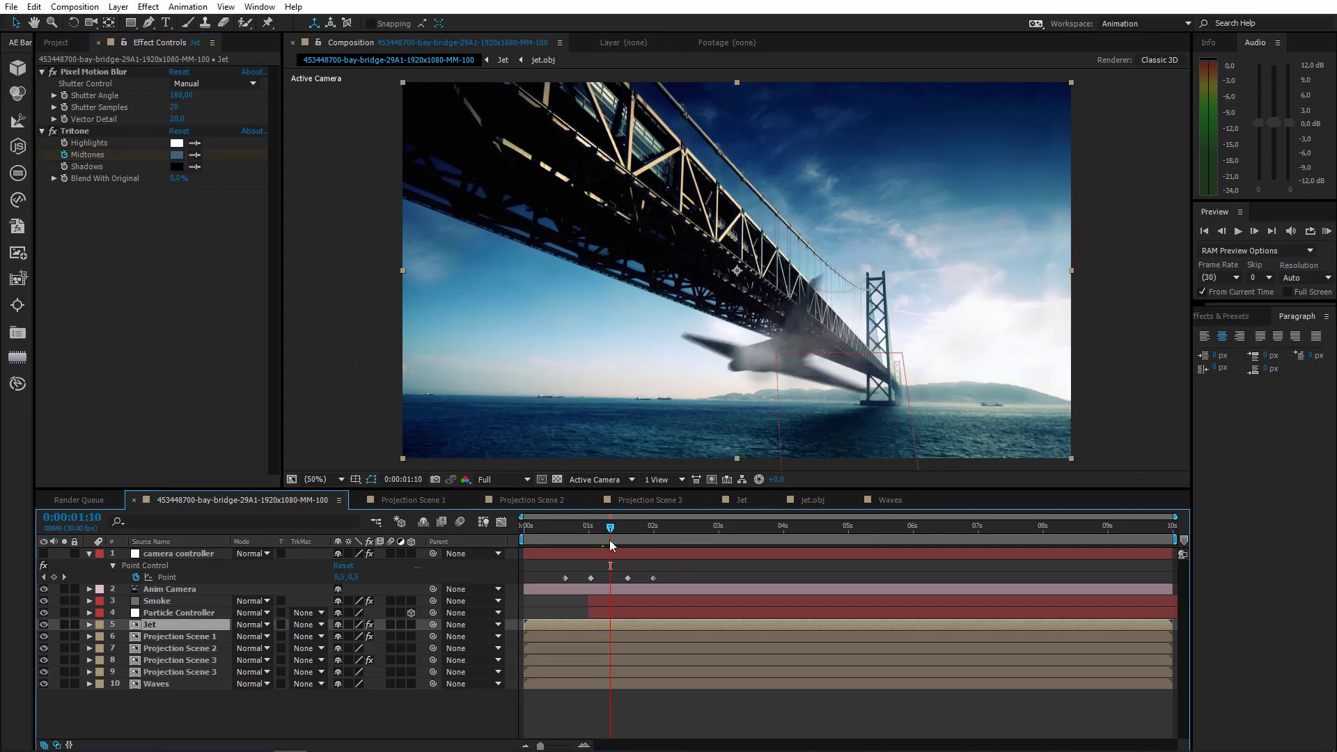
pyautogui.click(592, 538)
pyautogui.moveTo(604, 538); pyautogui.dragTo(478, 557)
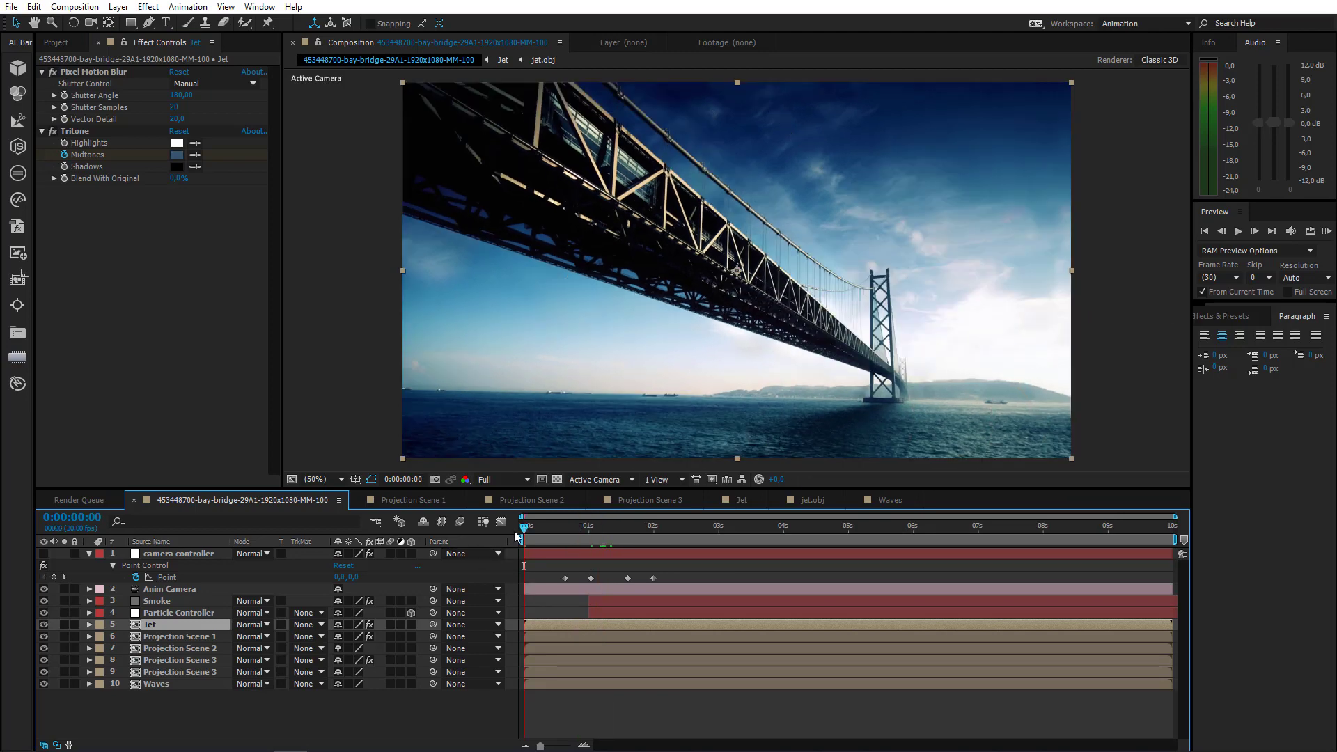
pyautogui.click(1328, 230)
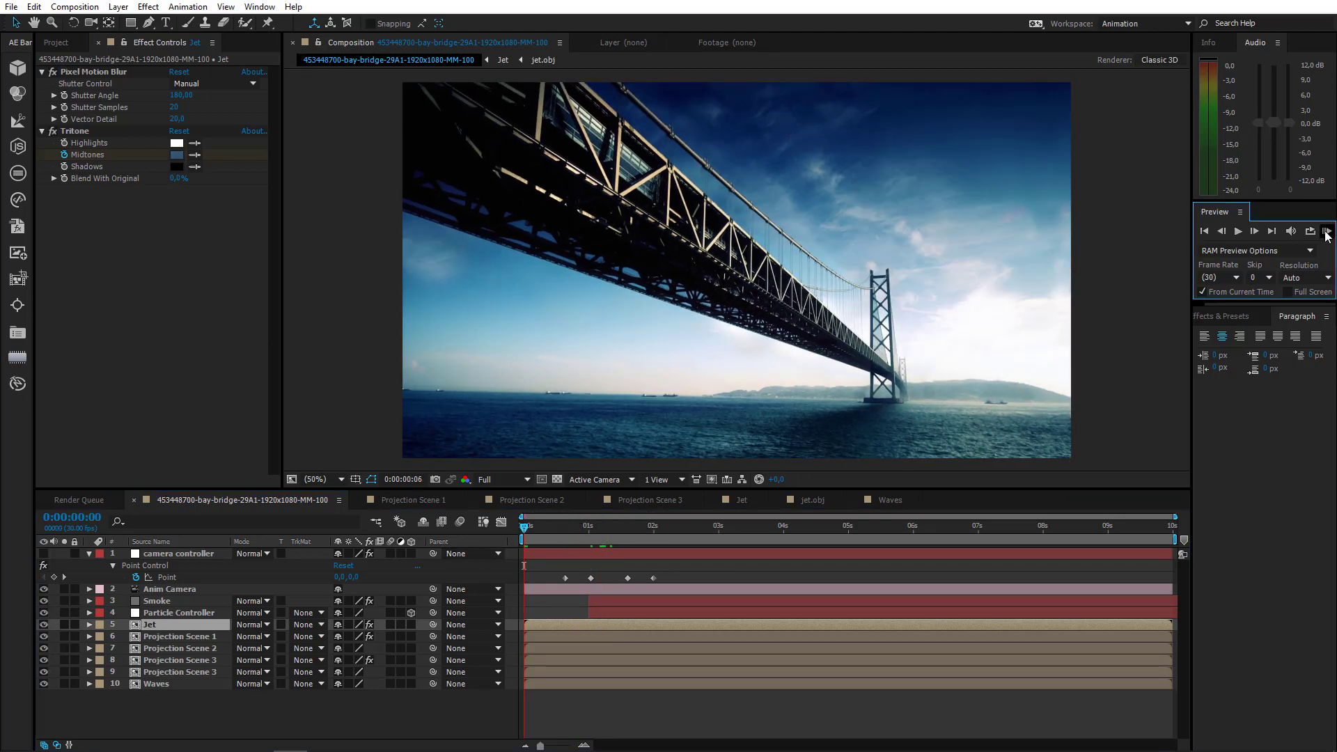